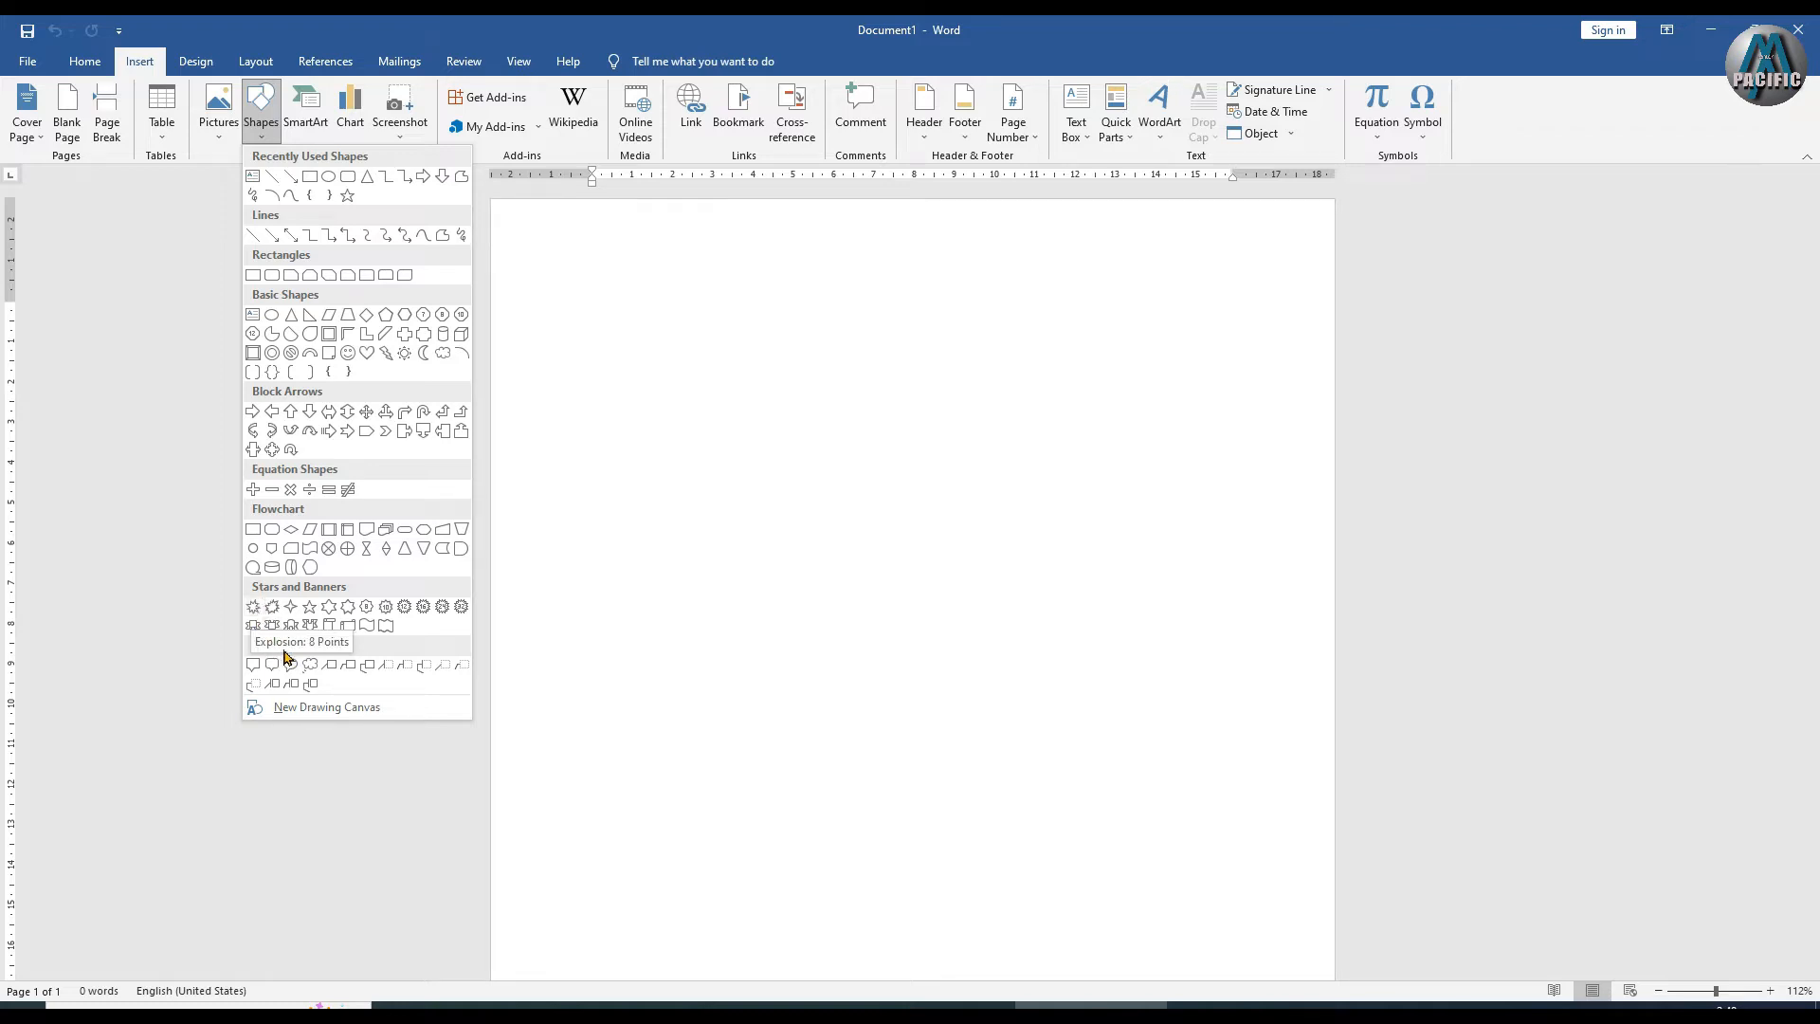
Draw an 8-point explosion shape about 6 cm high and 8.8 cm wide in the page's upper left and fill it with dark red
{"action": "left_click", "coordinate": [254, 607]}
{"action": "left_click_drag", "start_coordinate": [598, 292], "coordinate": [955, 531]}
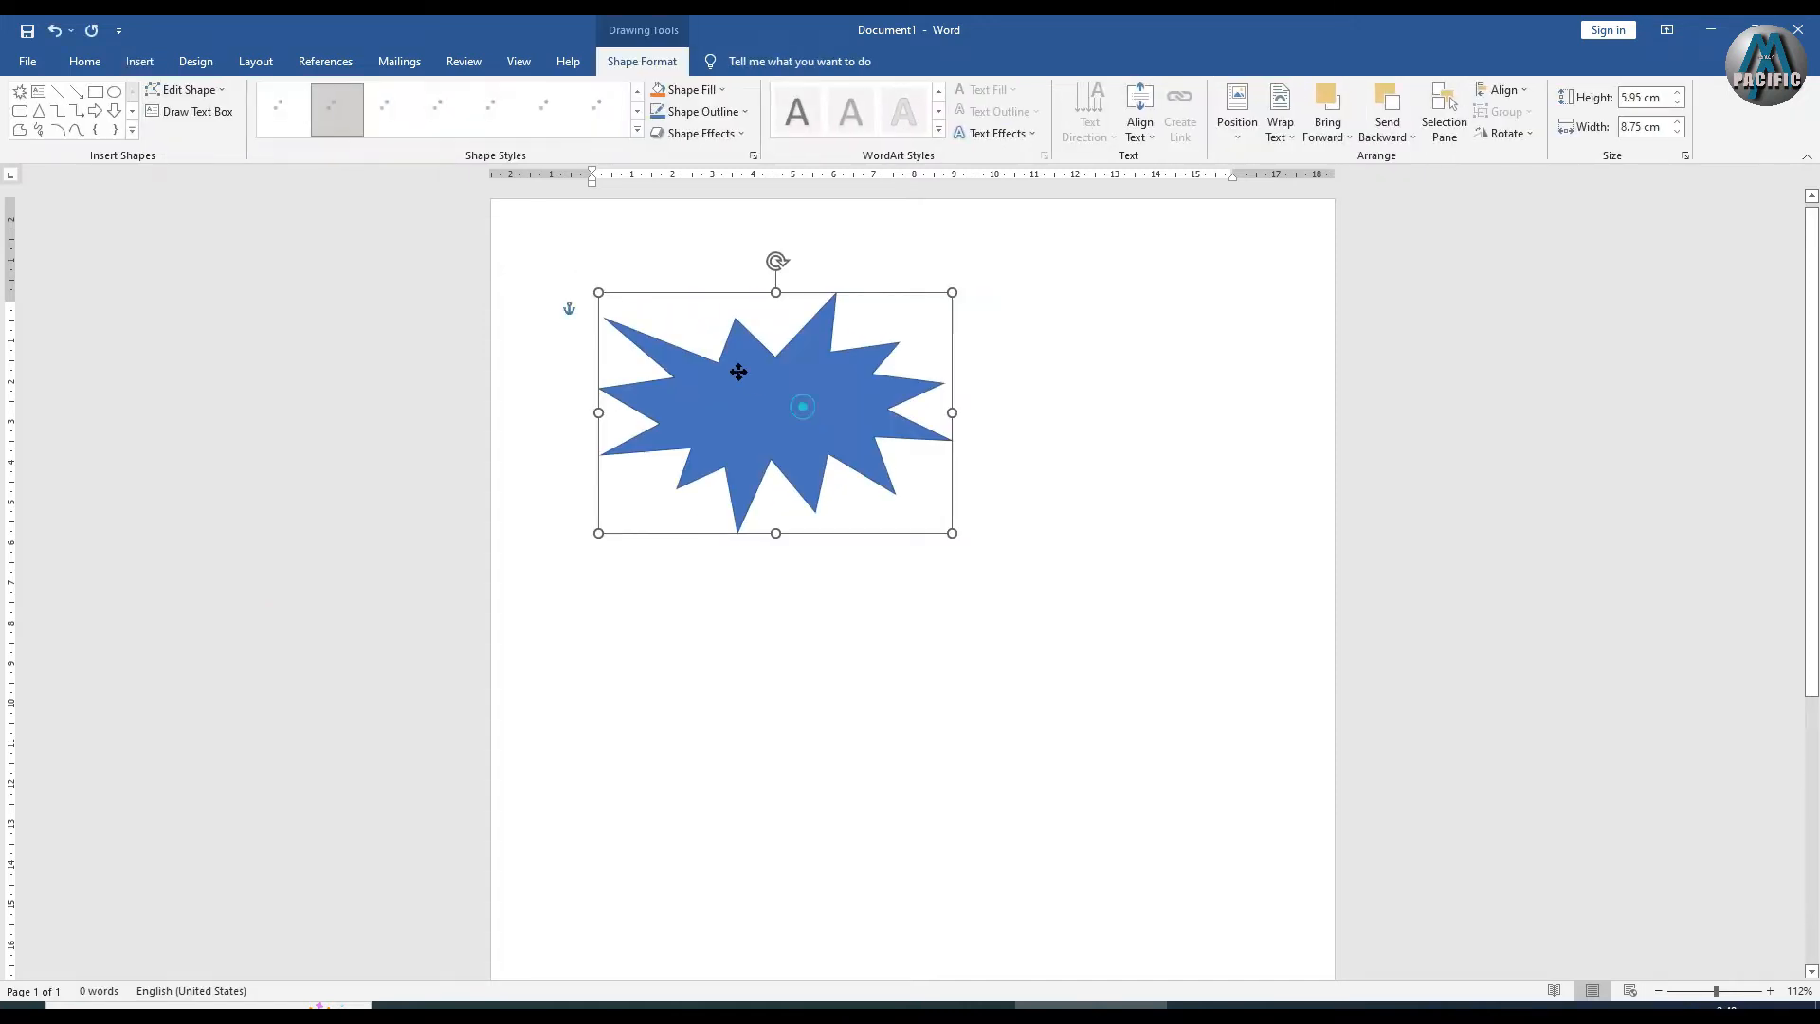
{"action": "left_click_drag", "start_coordinate": [736, 365], "coordinate": [692, 344]}
{"action": "left_click", "coordinate": [702, 90]}
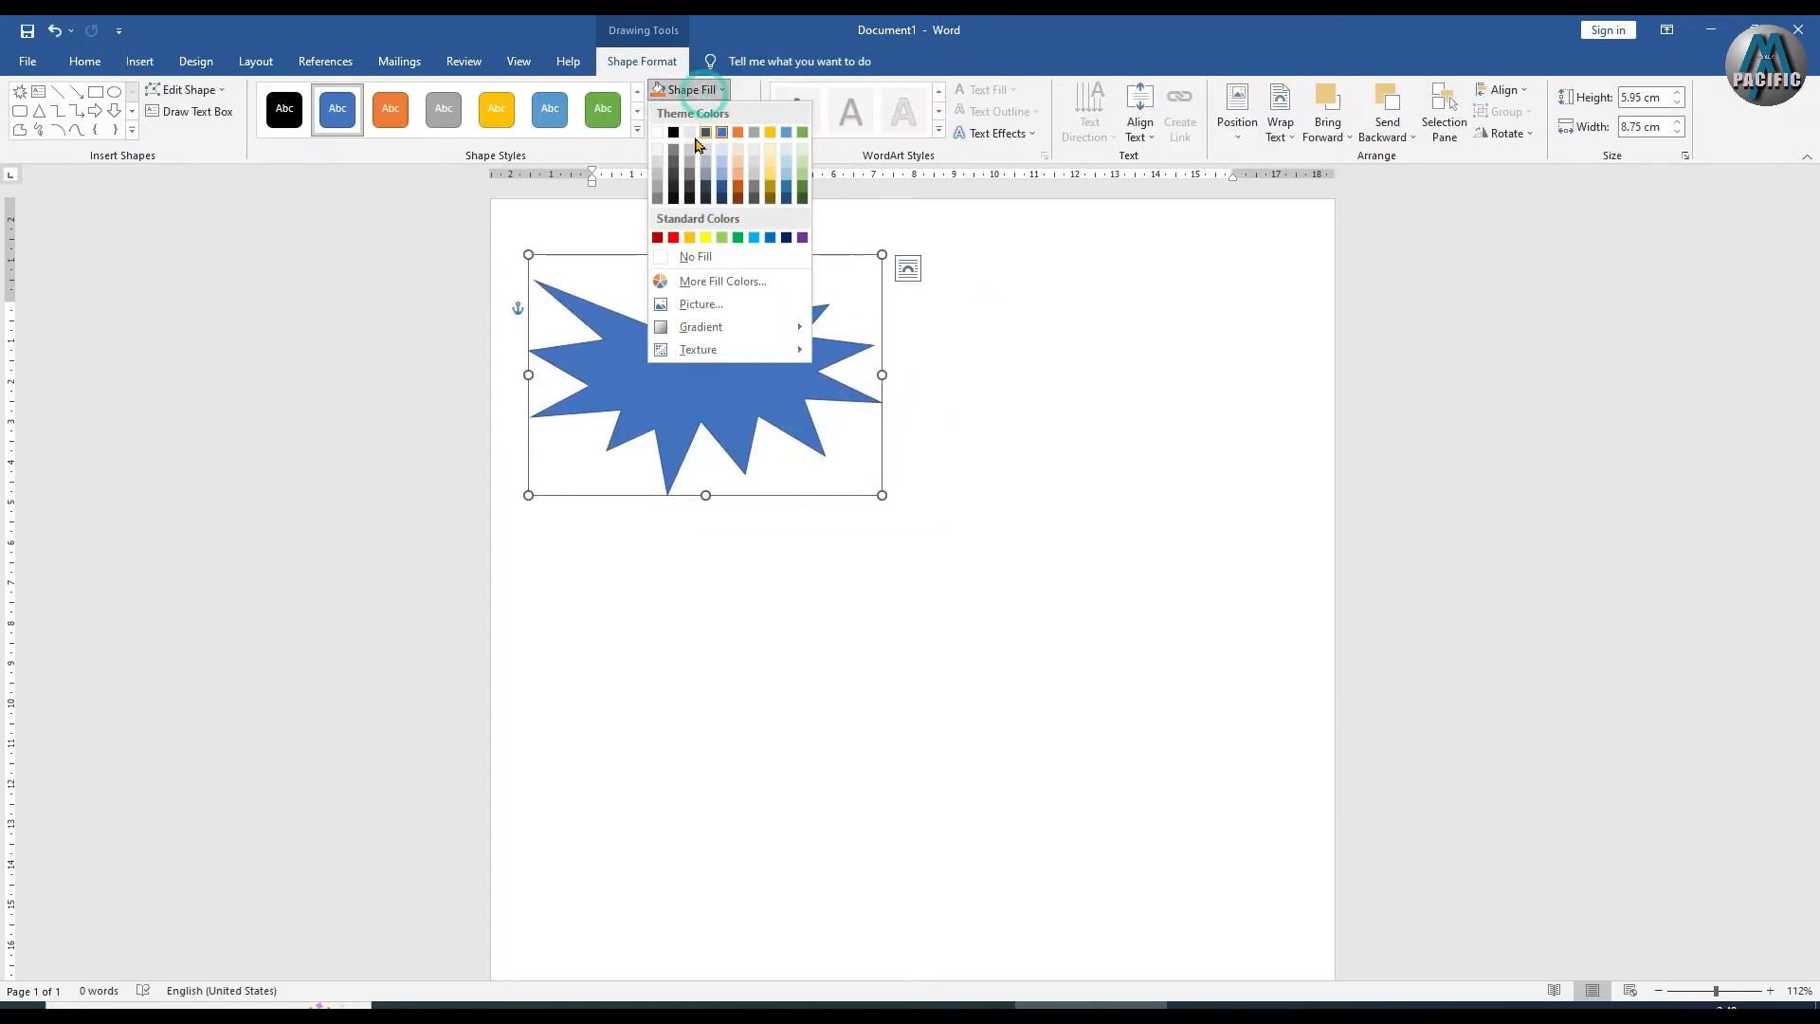
{"action": "left_click", "coordinate": [661, 239]}
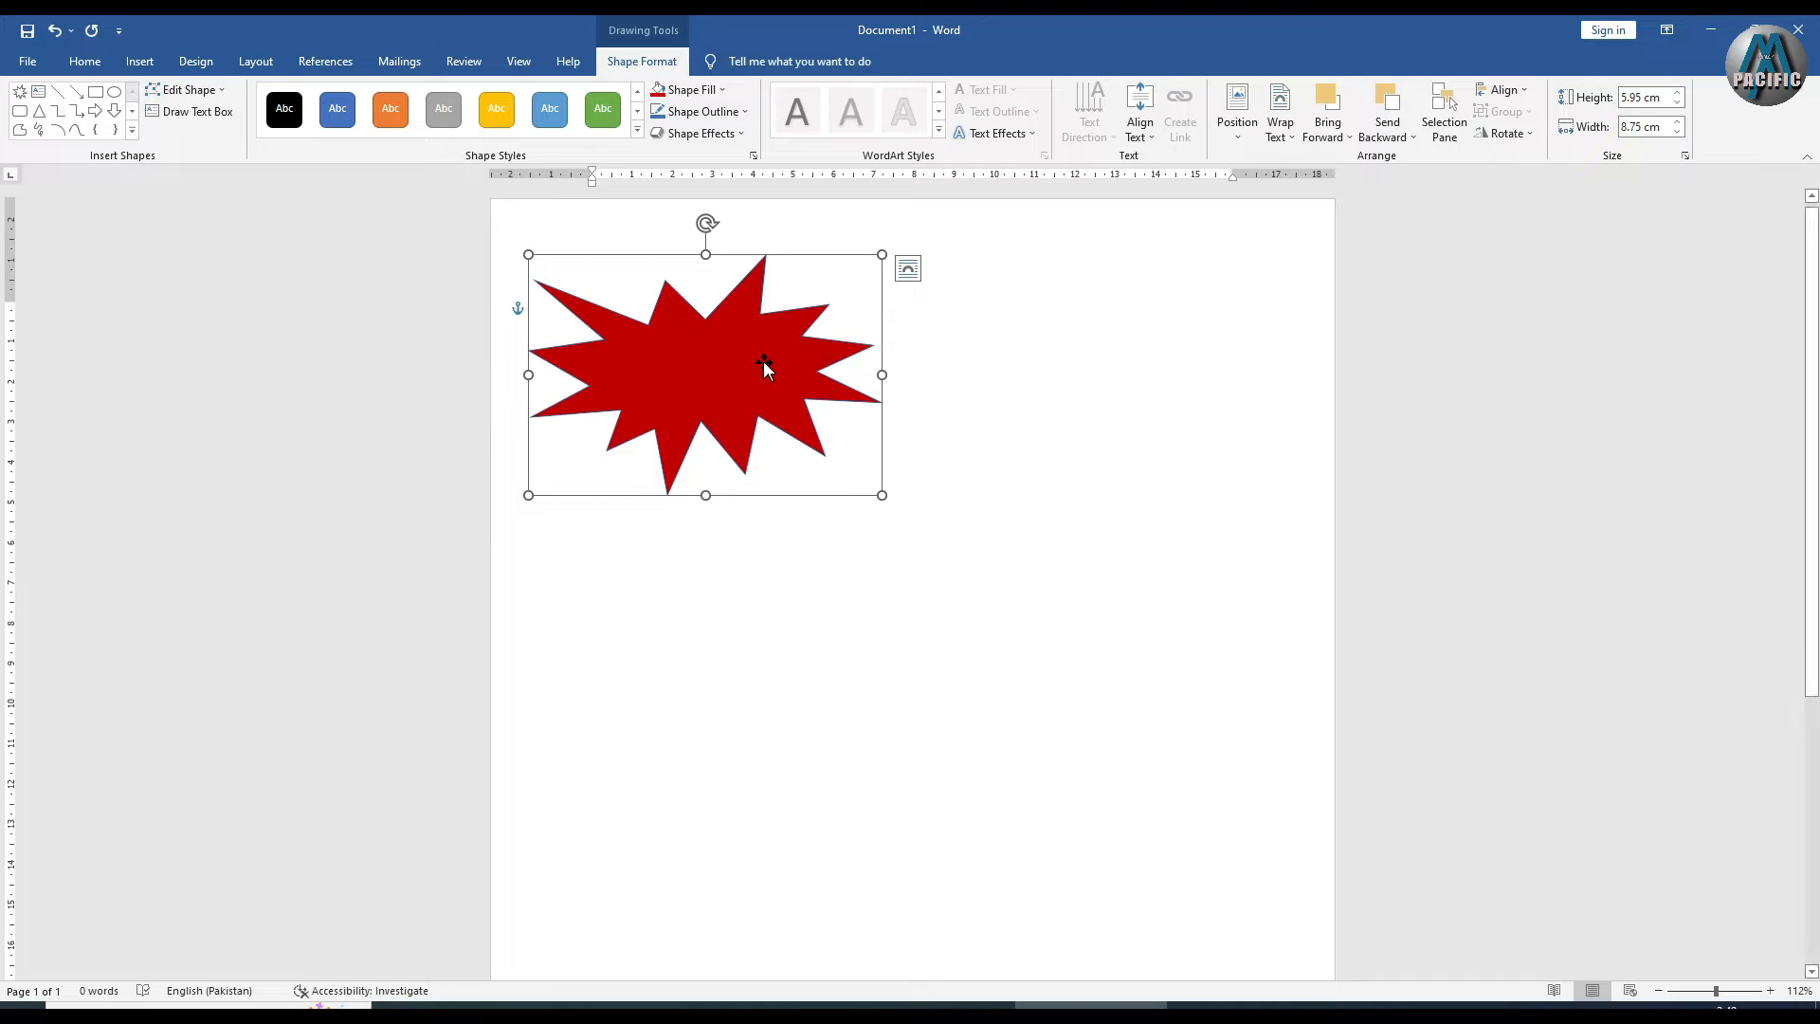
{"action": "left_click_drag", "start_coordinate": [682, 362], "coordinate": [737, 361]}
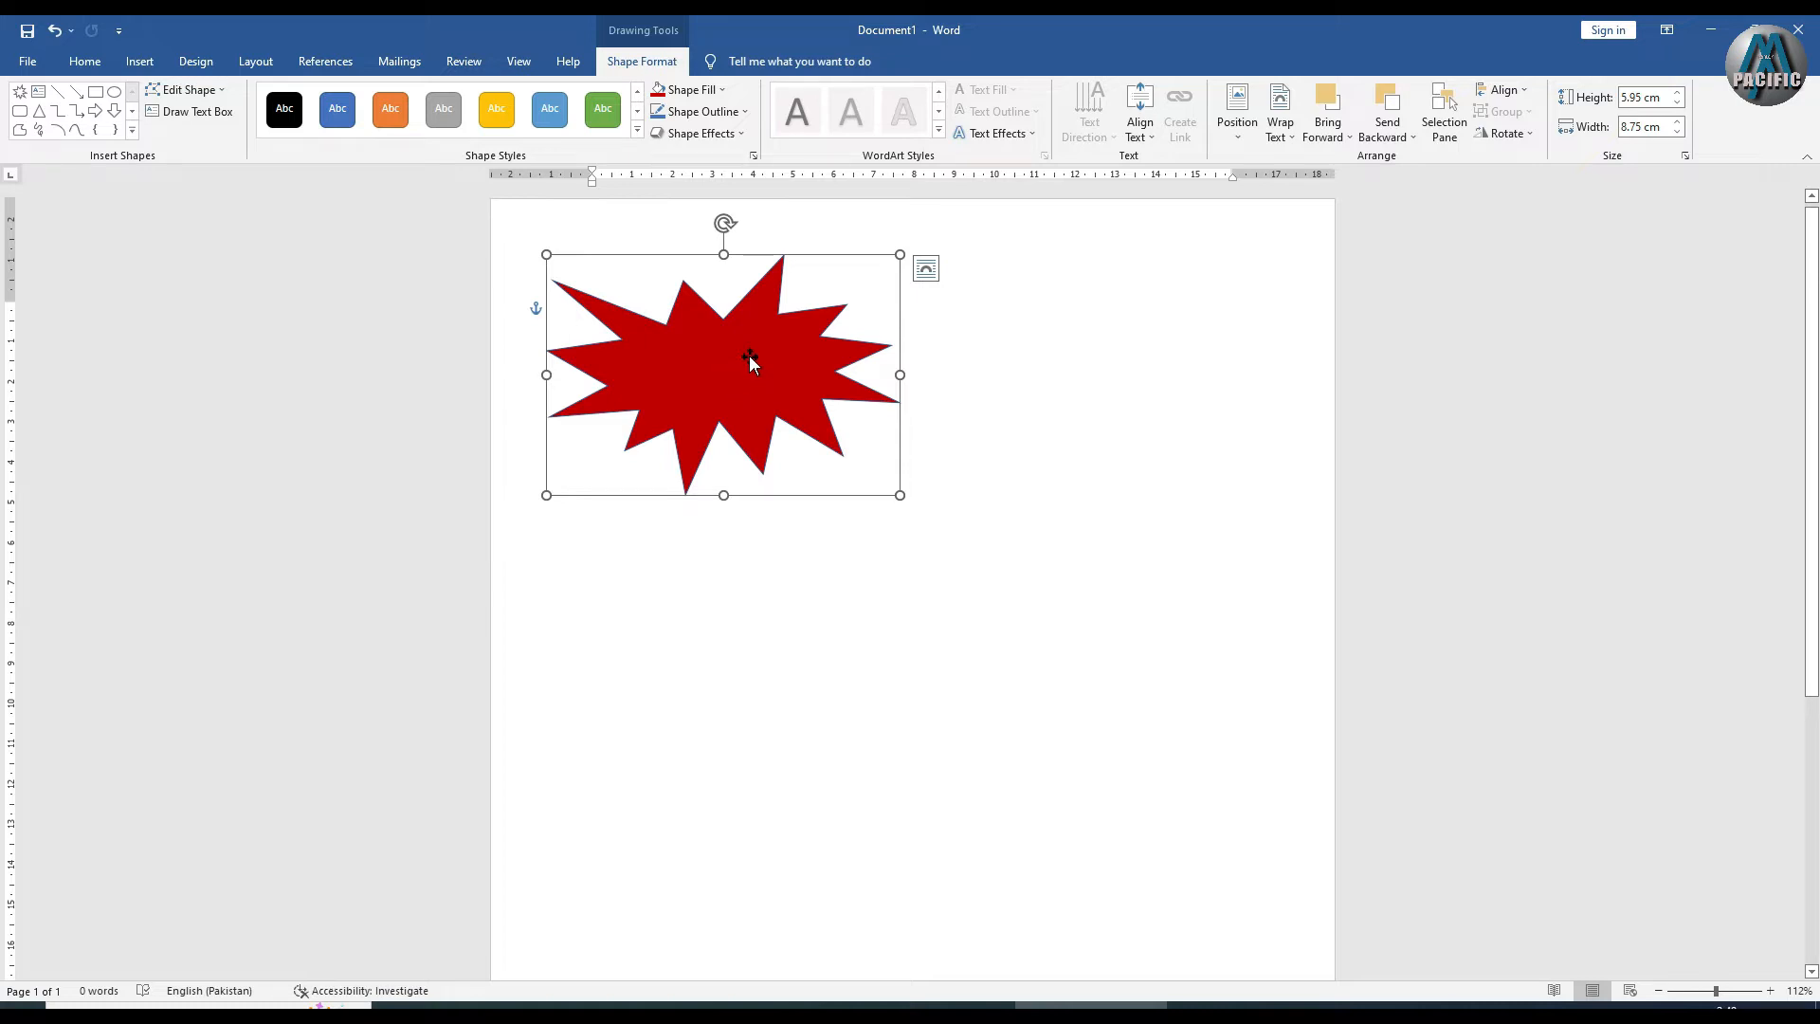
Delete the dark red explosion shape from the page
{"action": "left_click", "coordinate": [755, 329]}
{"action": "key", "text": "Delete"}
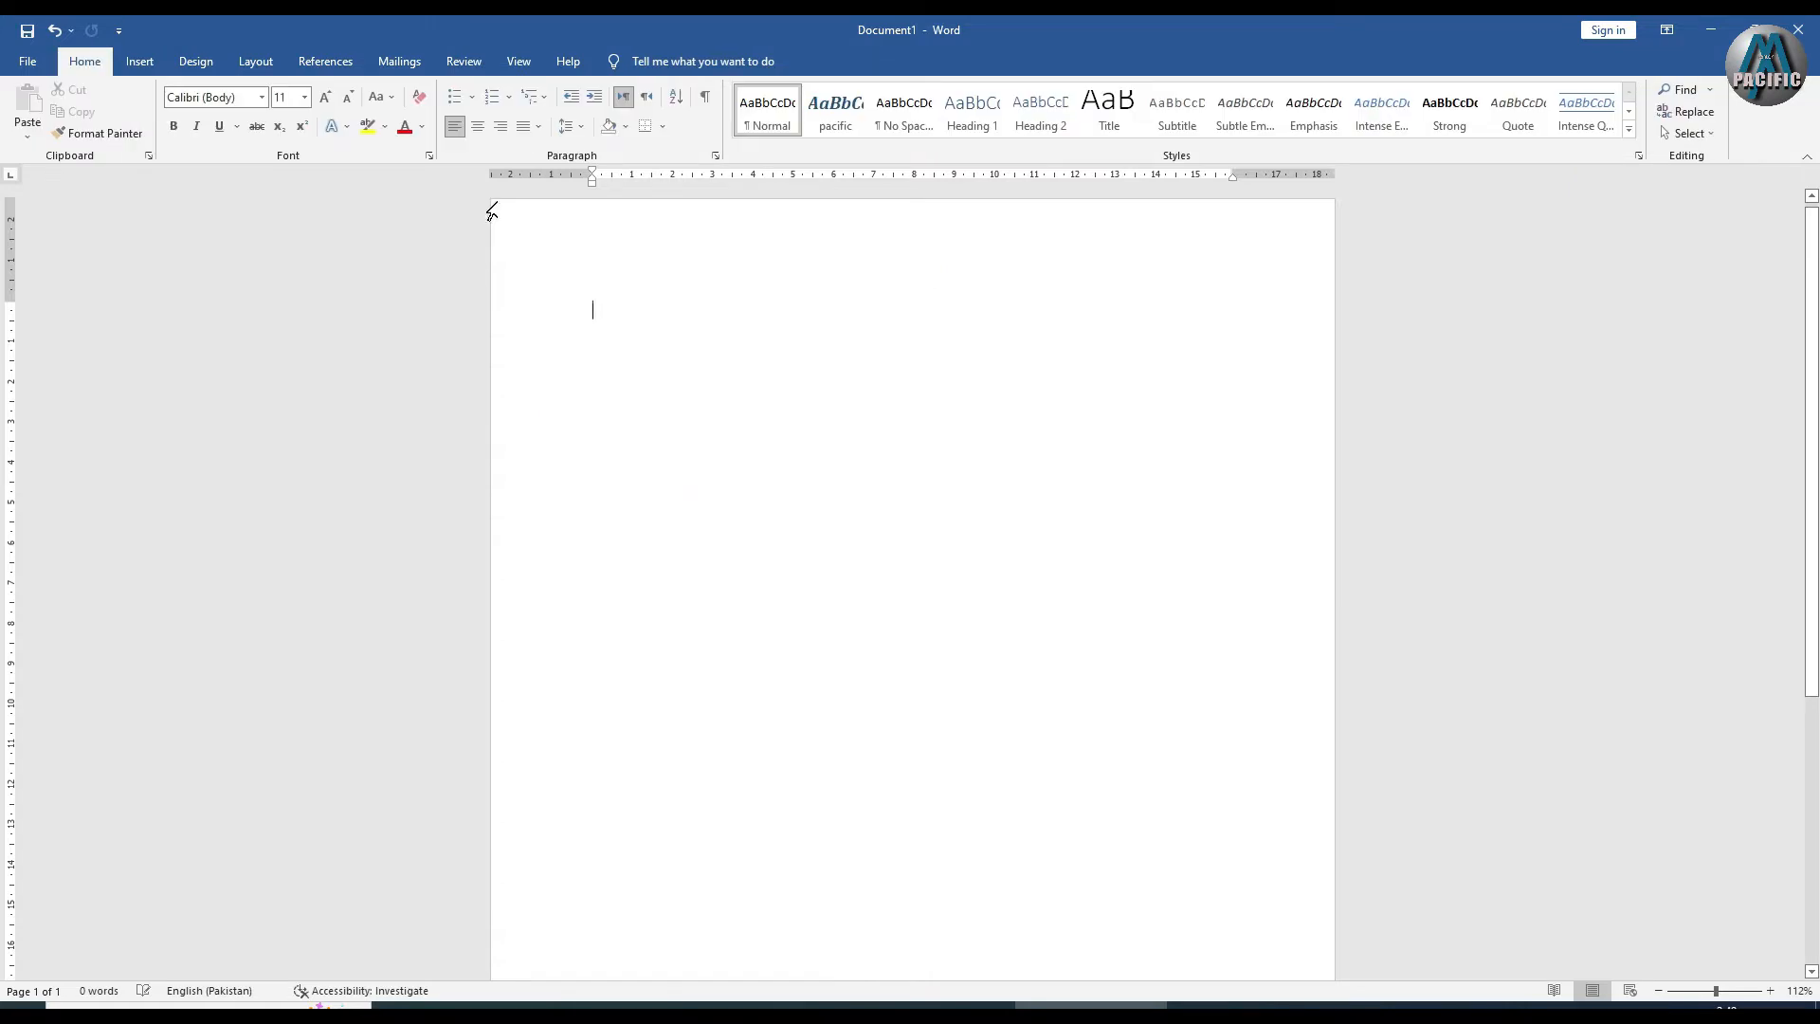
Draw a 14-point explosion shape about 5.1 cm high and 8.8 cm wide and place it in the page's upper right
{"action": "left_click", "coordinate": [131, 67]}
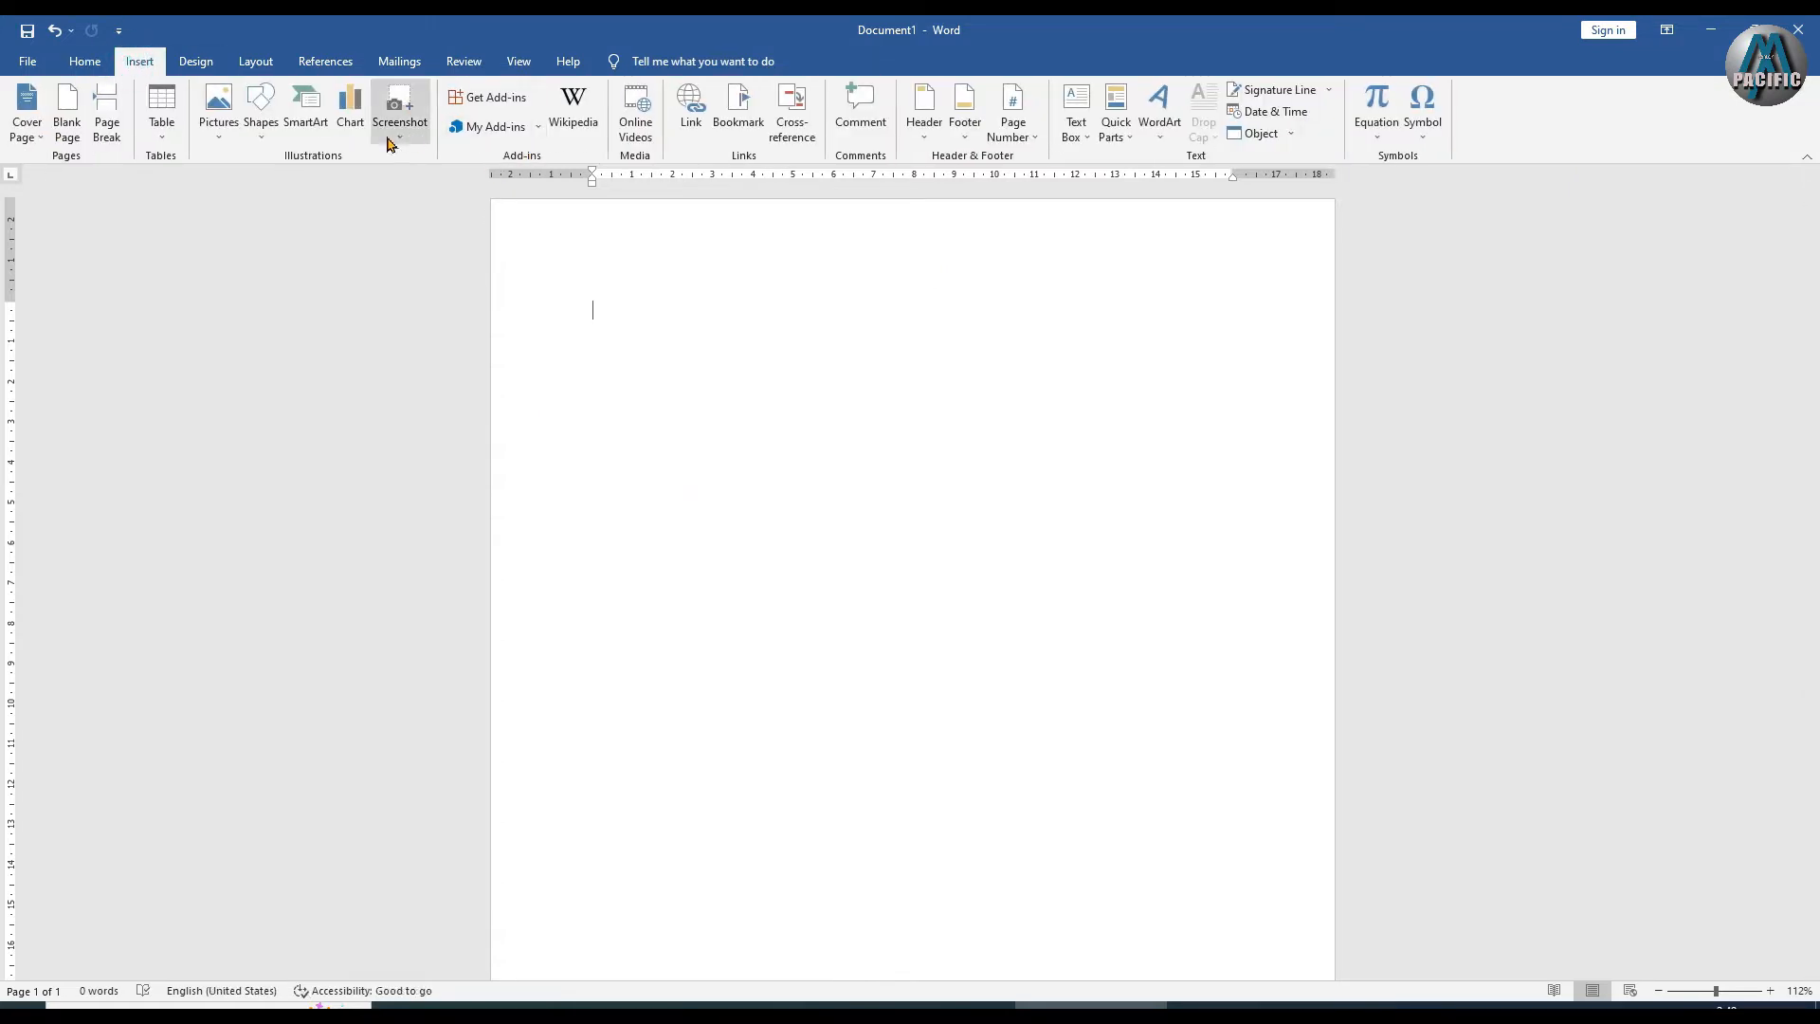
{"action": "left_click", "coordinate": [224, 125]}
{"action": "left_click", "coordinate": [266, 135]}
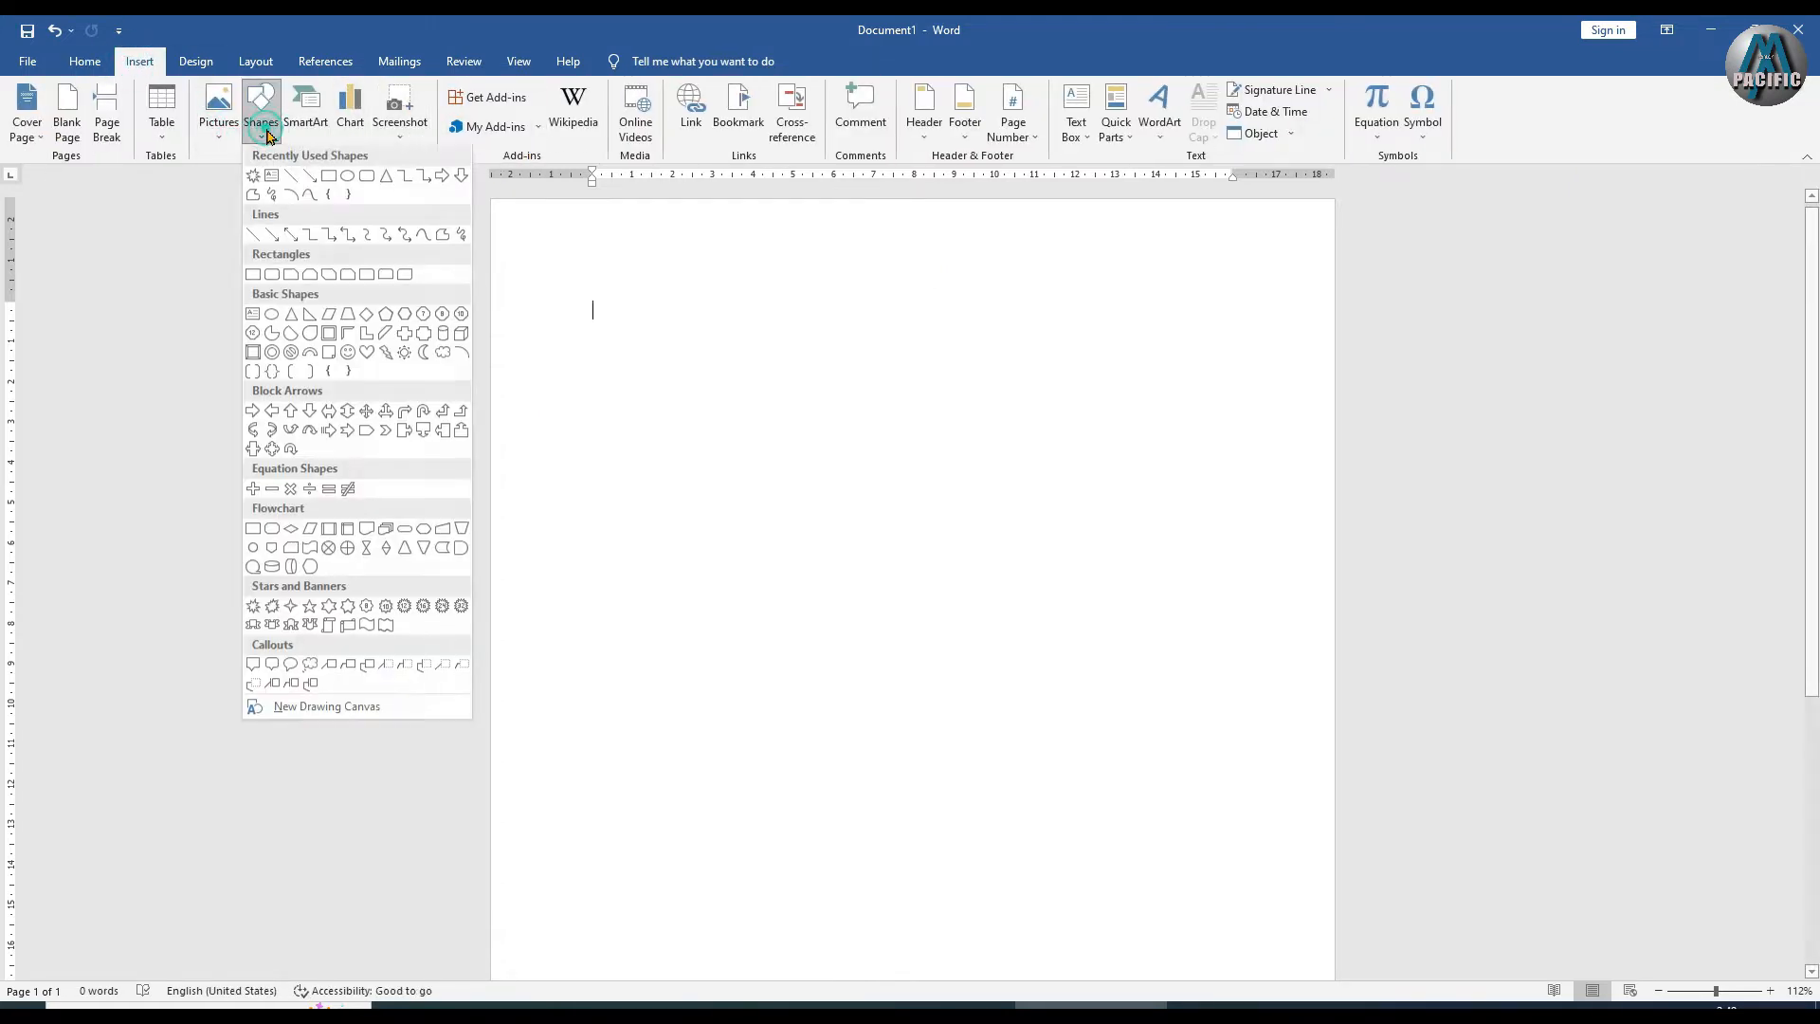
{"action": "left_click", "coordinate": [275, 604]}
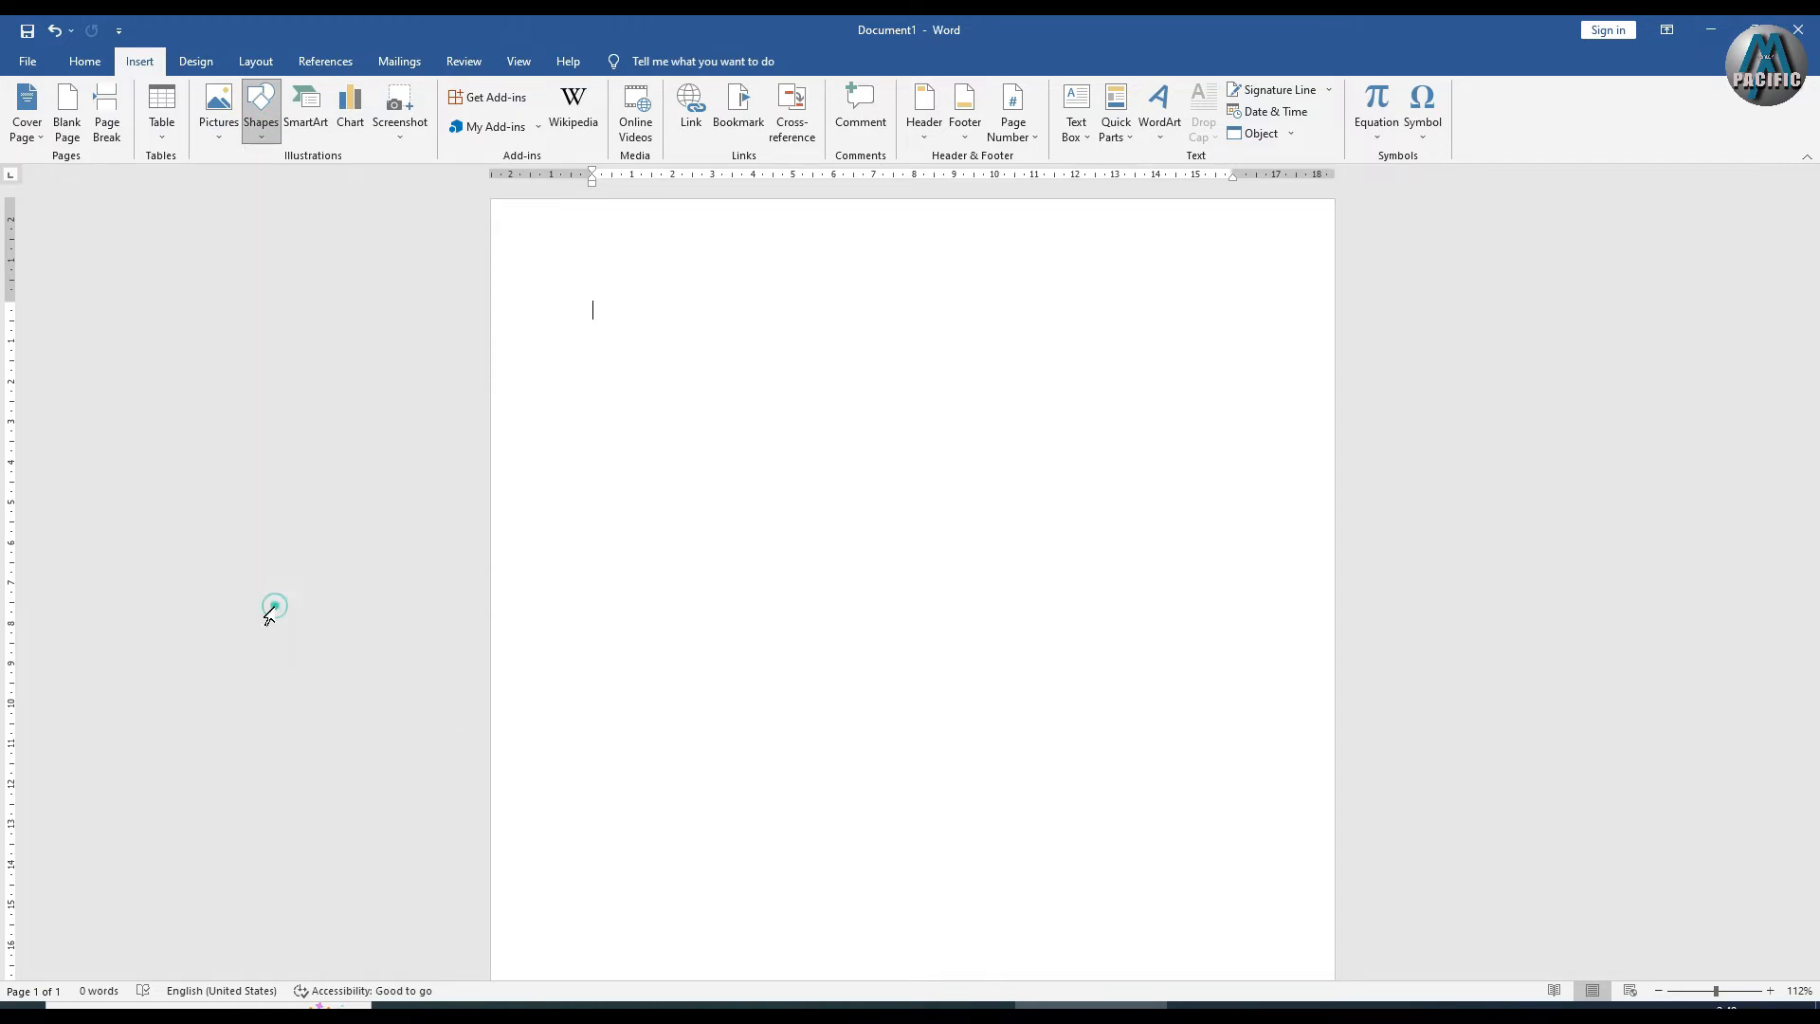
{"action": "mouse_move", "coordinate": [599, 289]}
{"action": "left_mouse_down"}
{"action": "mouse_move", "coordinate": [922, 443]}
{"action": "mouse_move", "coordinate": [953, 485]}
{"action": "left_mouse_up"}
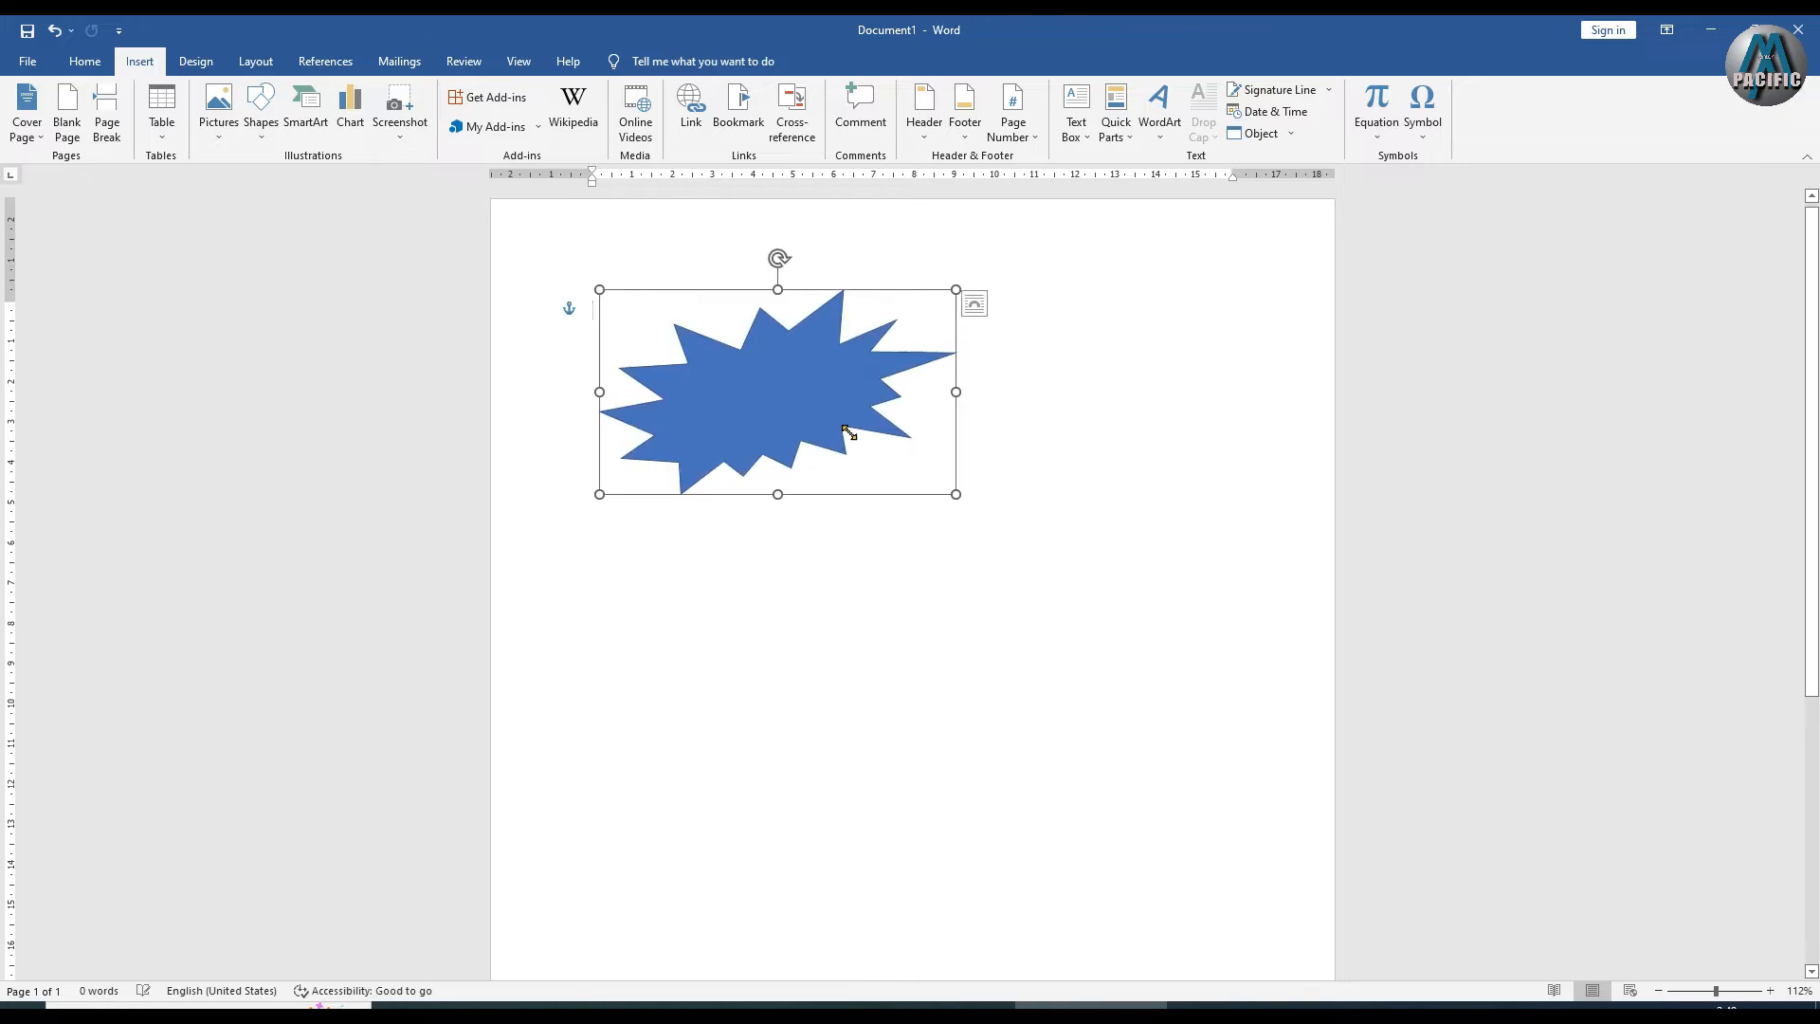
{"action": "left_click_drag", "start_coordinate": [821, 428], "coordinate": [1025, 409]}
{"action": "left_click_drag", "start_coordinate": [926, 374], "coordinate": [1033, 346]}
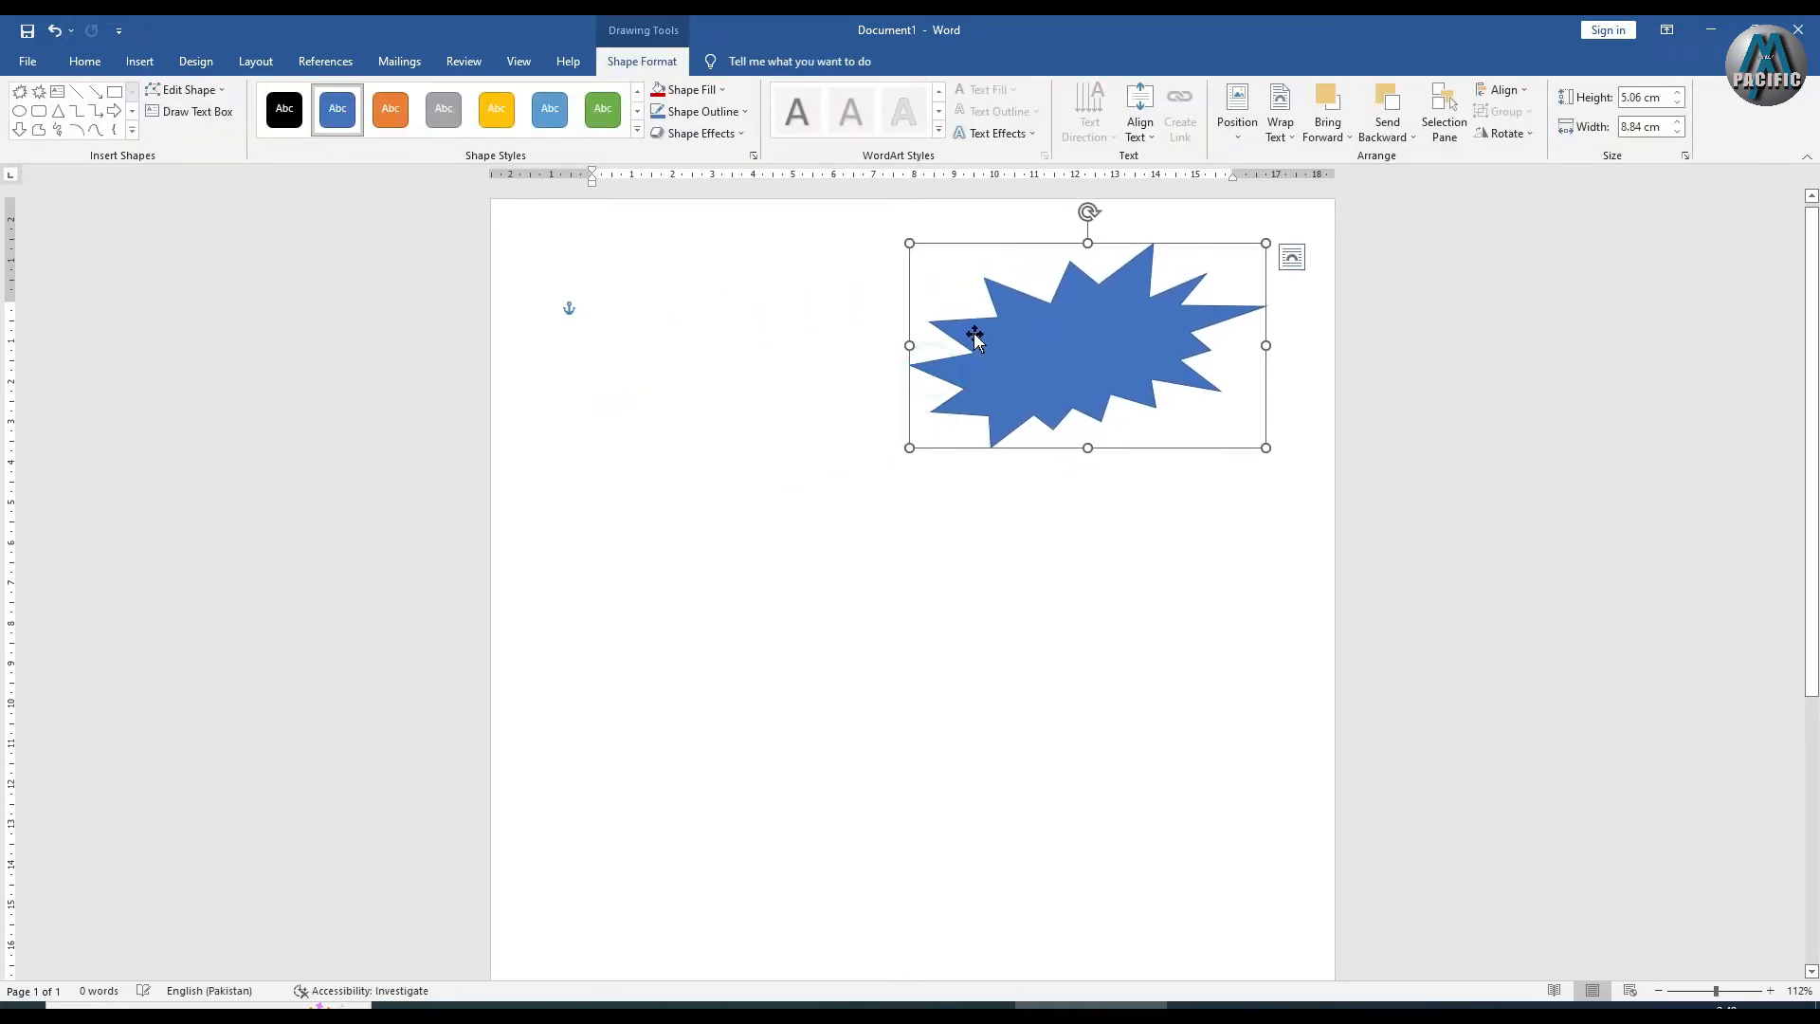
Draw a four-point star about 5.8 cm high and 6.2 cm wide below the explosion shape, on the page's left half
{"action": "left_click", "coordinate": [139, 62]}
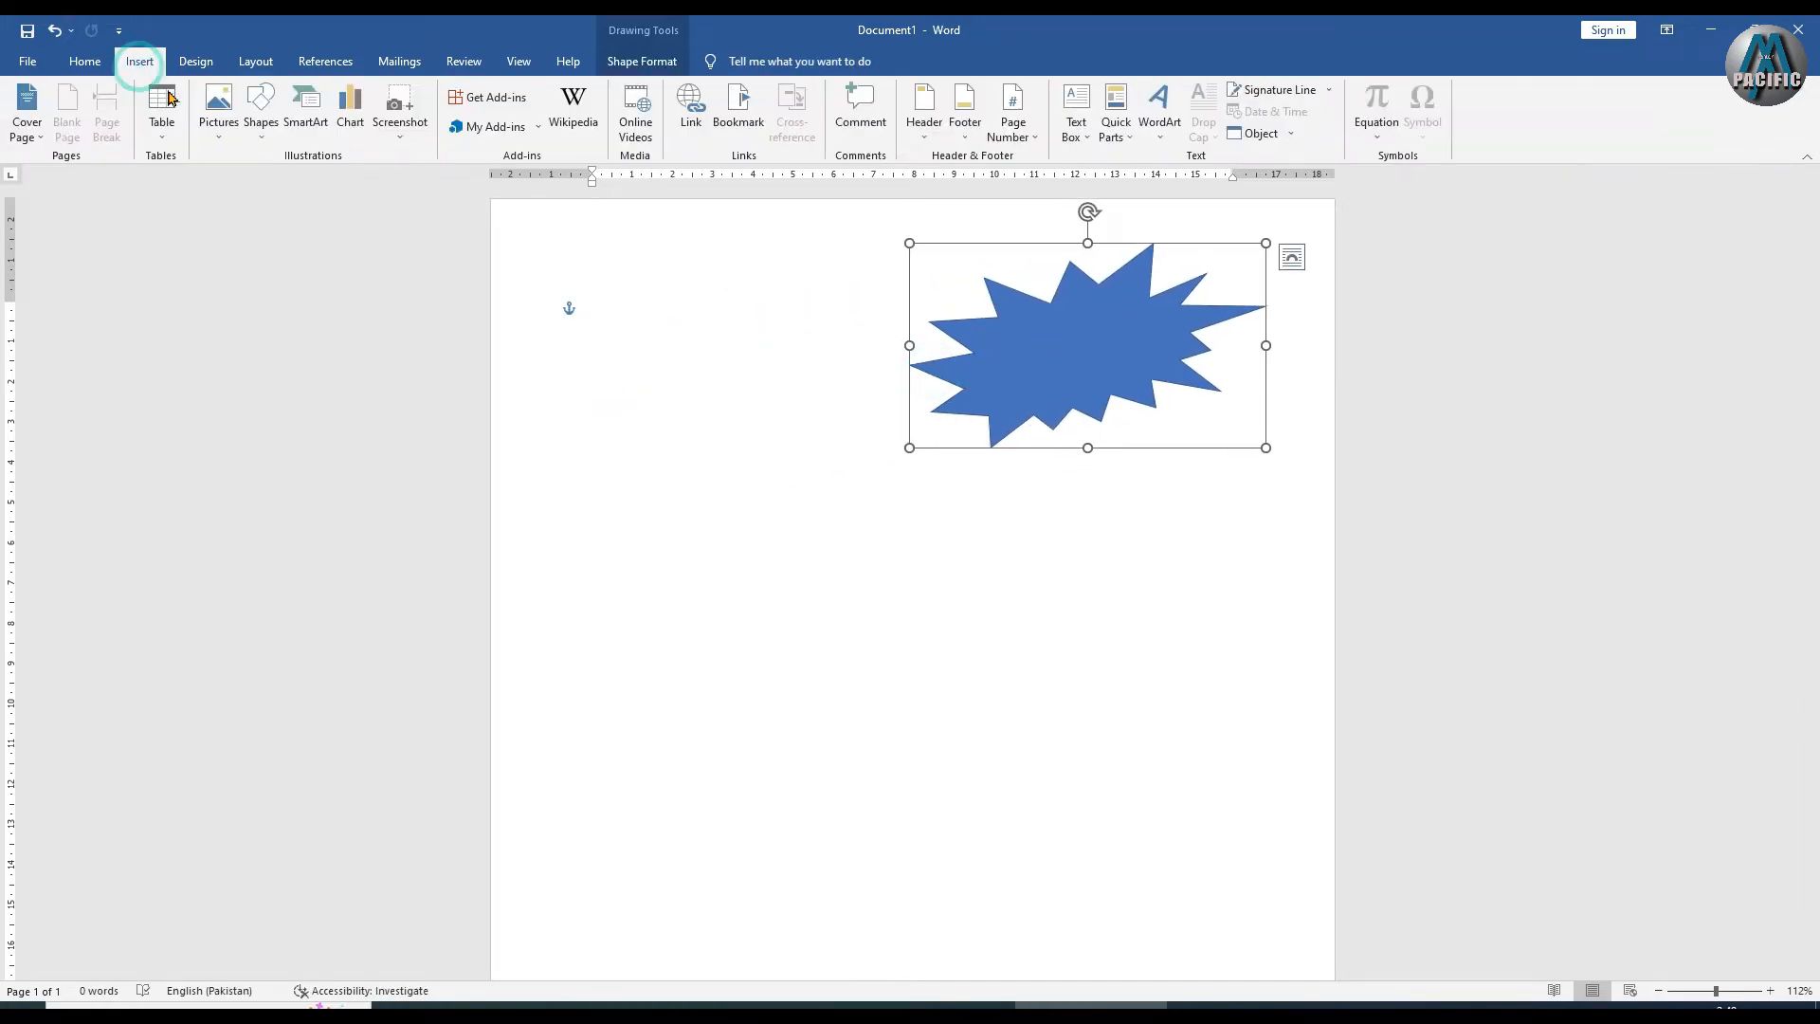
{"action": "left_click", "coordinate": [261, 109]}
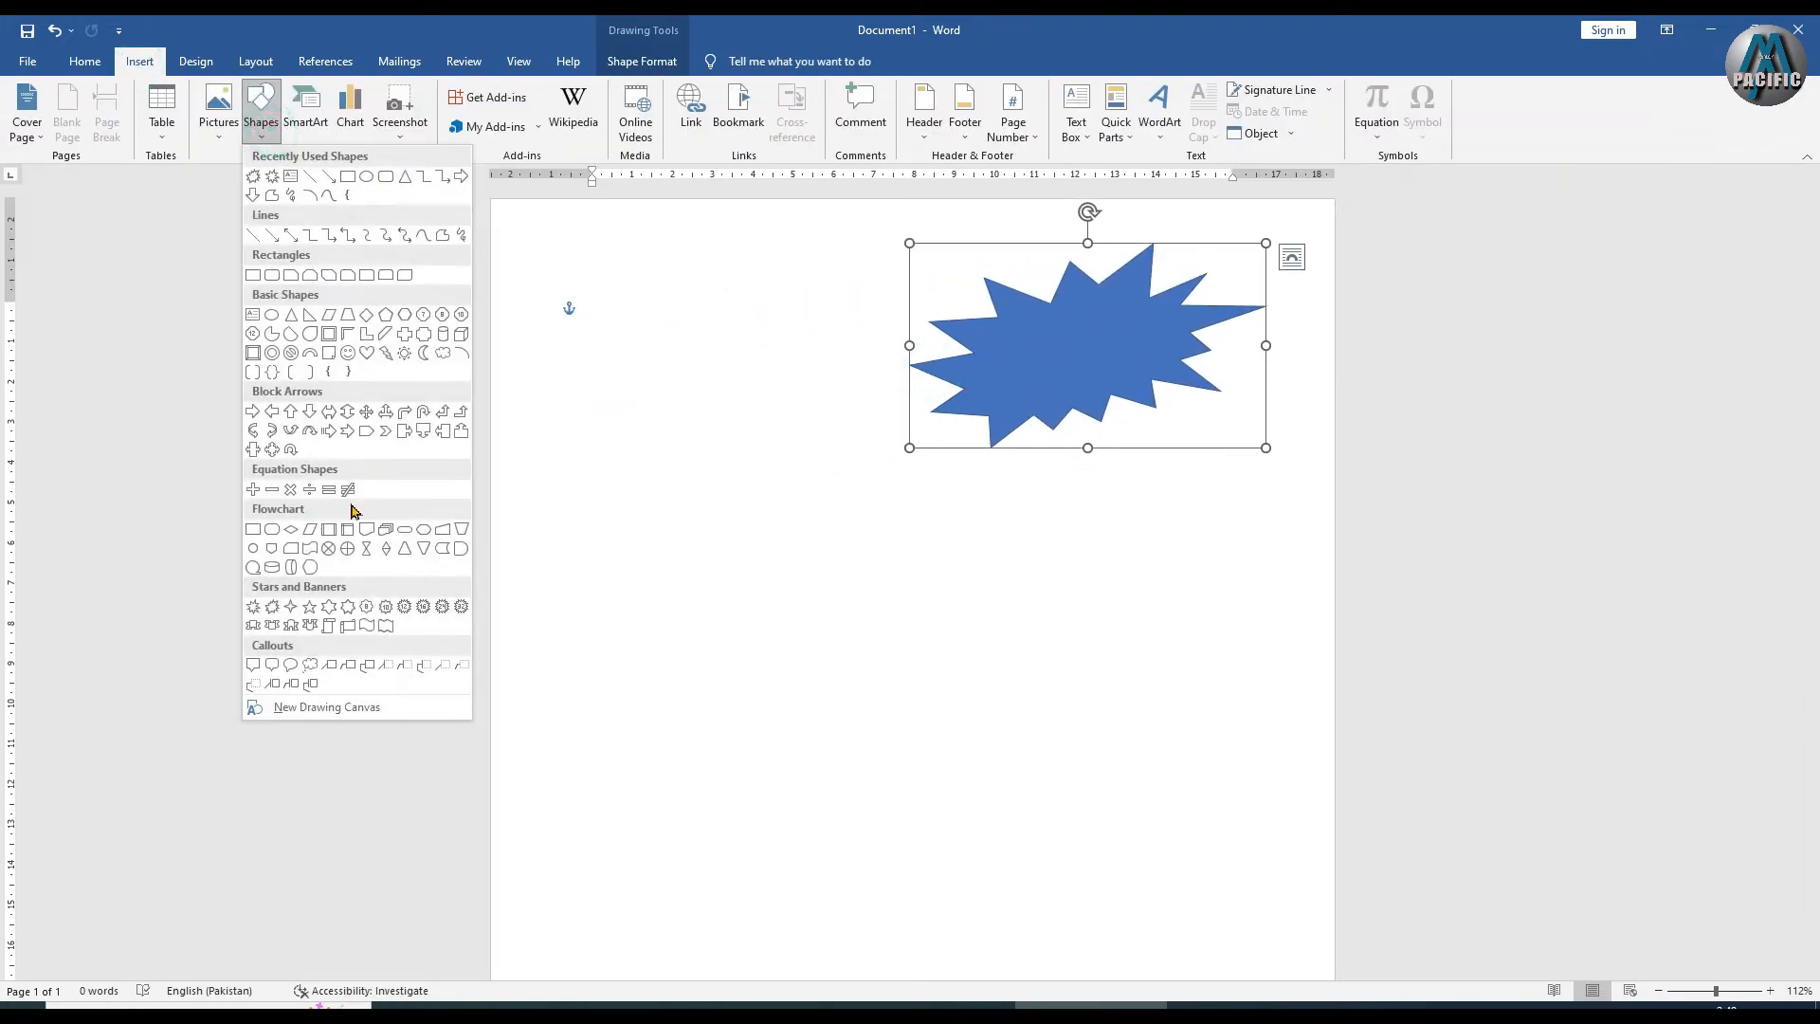
{"action": "left_click", "coordinate": [290, 606]}
{"action": "mouse_move", "coordinate": [604, 527]}
{"action": "left_mouse_down"}
{"action": "mouse_move", "coordinate": [691, 641]}
{"action": "mouse_move", "coordinate": [855, 761]}
{"action": "left_mouse_up"}
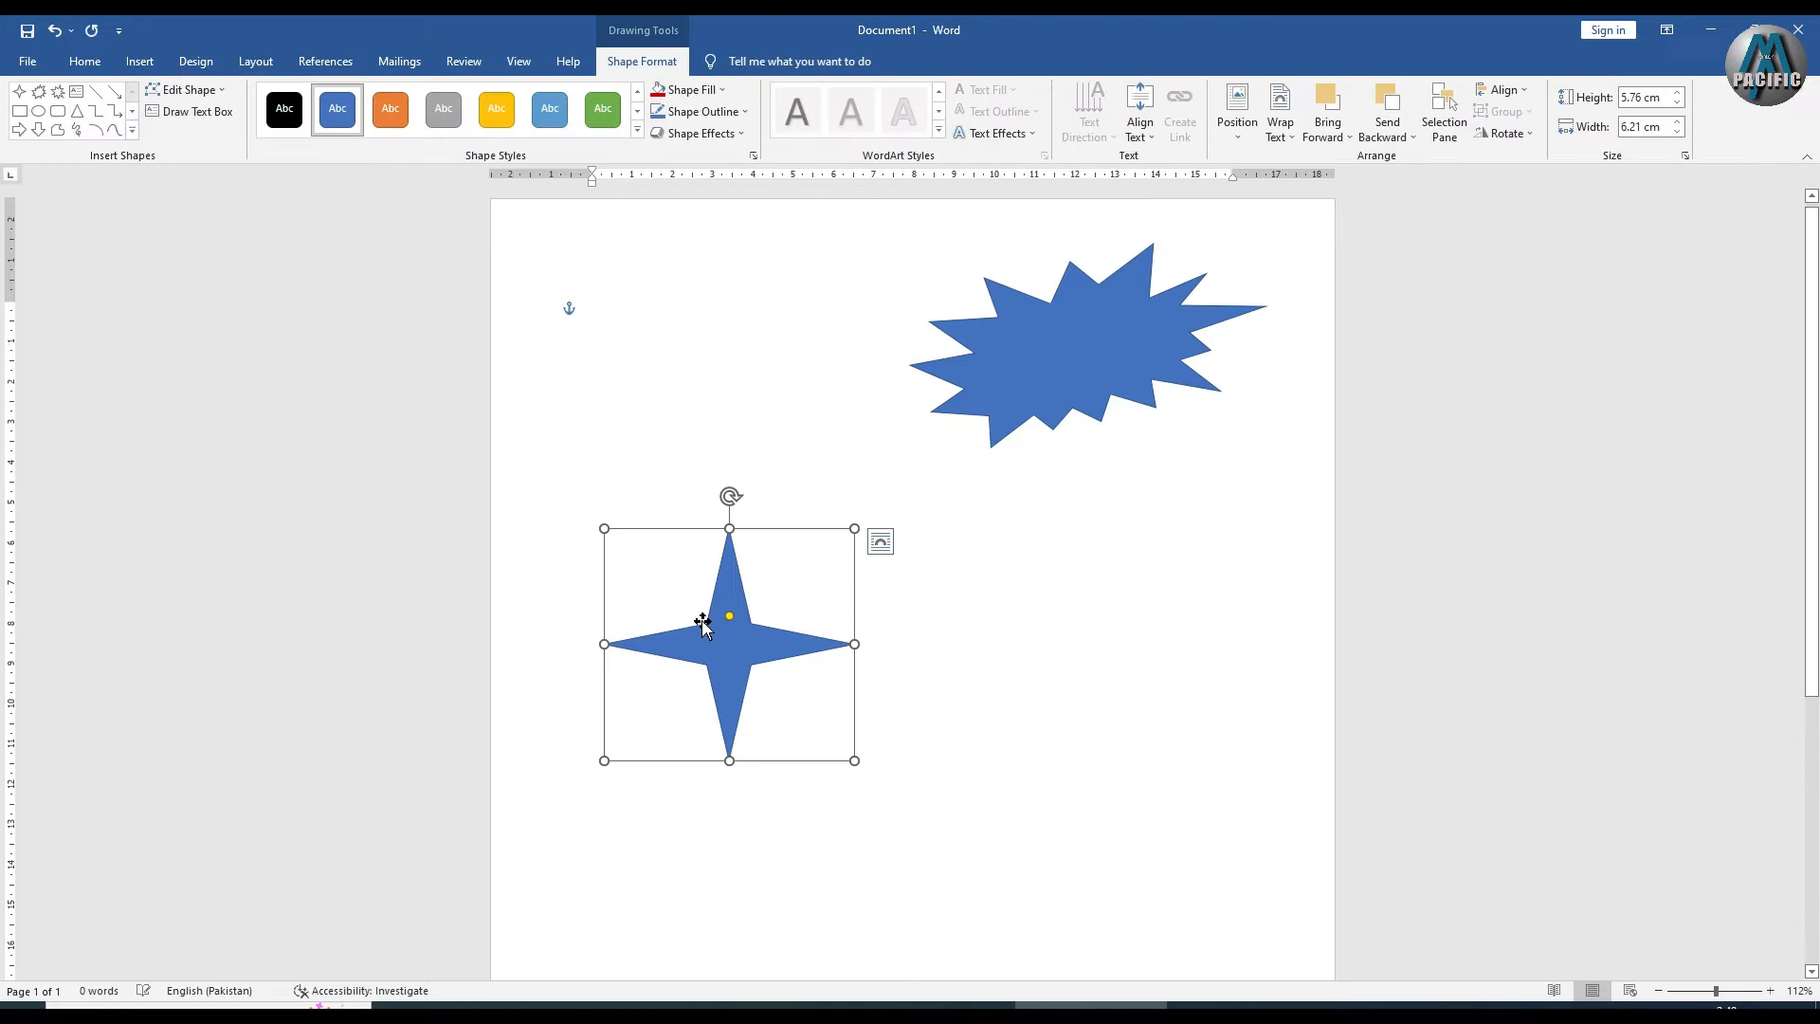
Reshape the four-point star to have slimmer arms and move it to the page's upper left
{"action": "left_click_drag", "start_coordinate": [730, 616], "coordinate": [601, 511]}
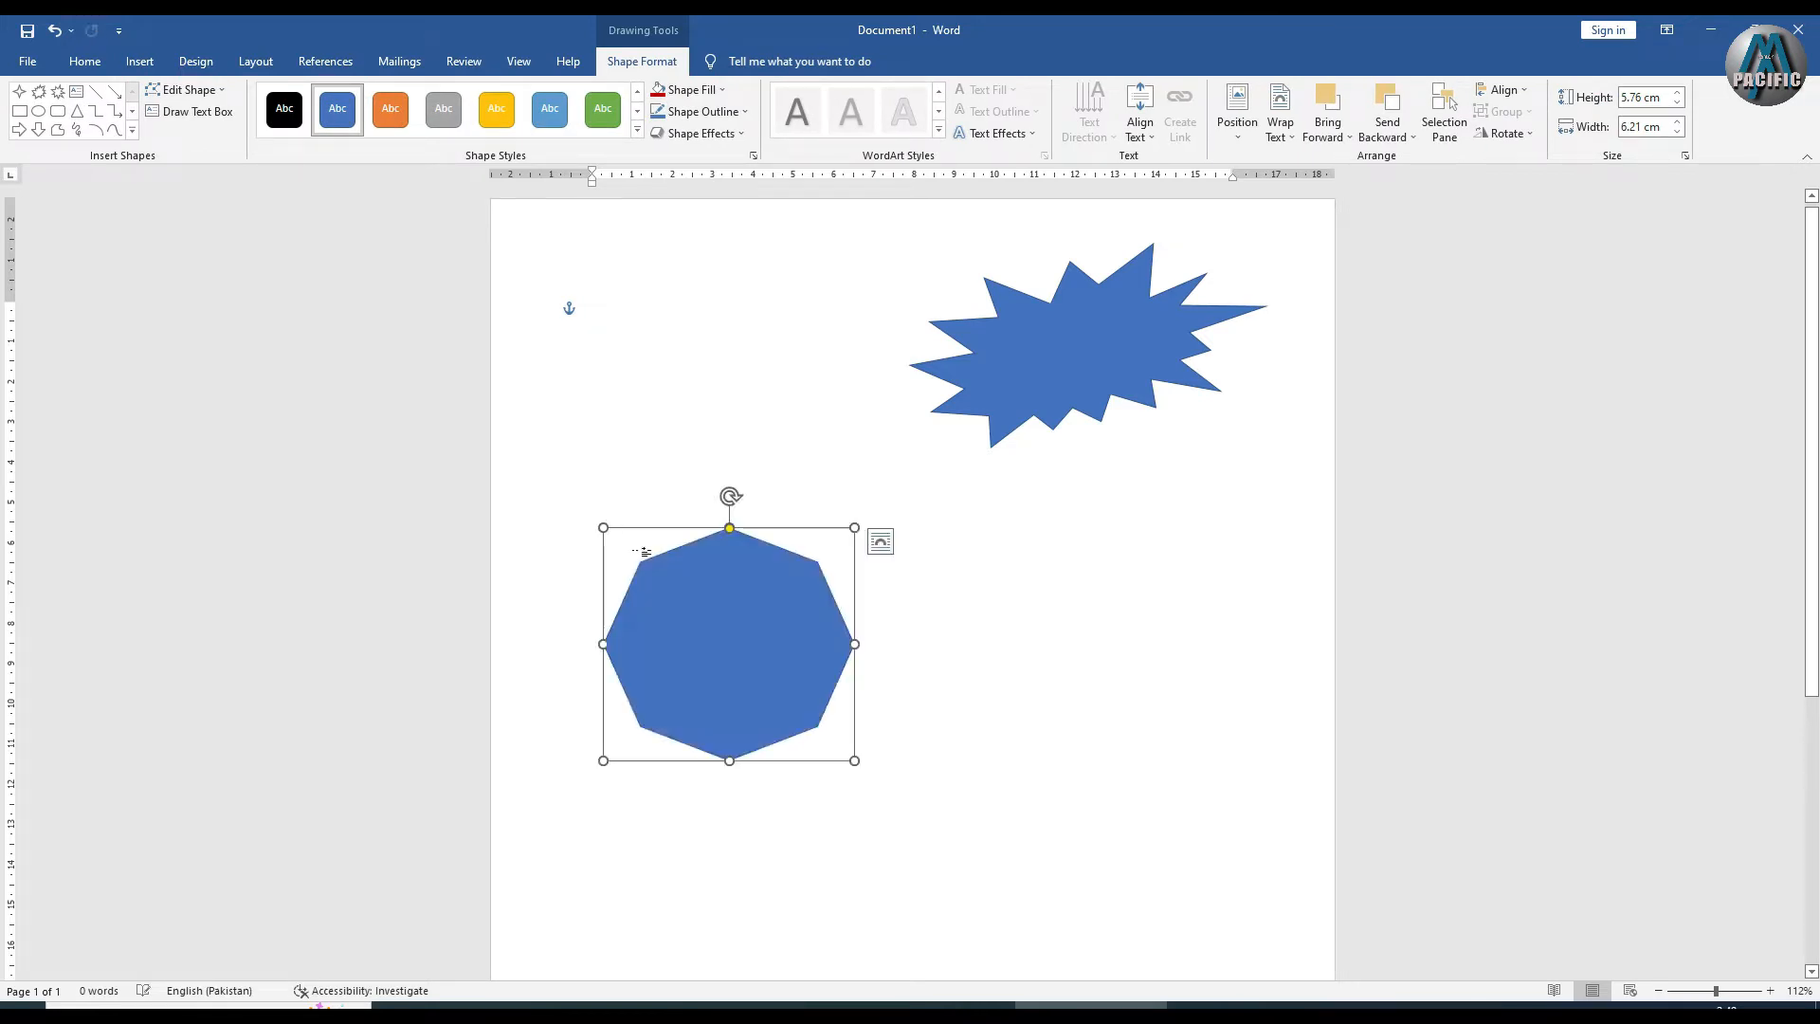
{"action": "left_click_drag", "start_coordinate": [731, 530], "coordinate": [644, 443]}
{"action": "left_click", "coordinate": [670, 418]}
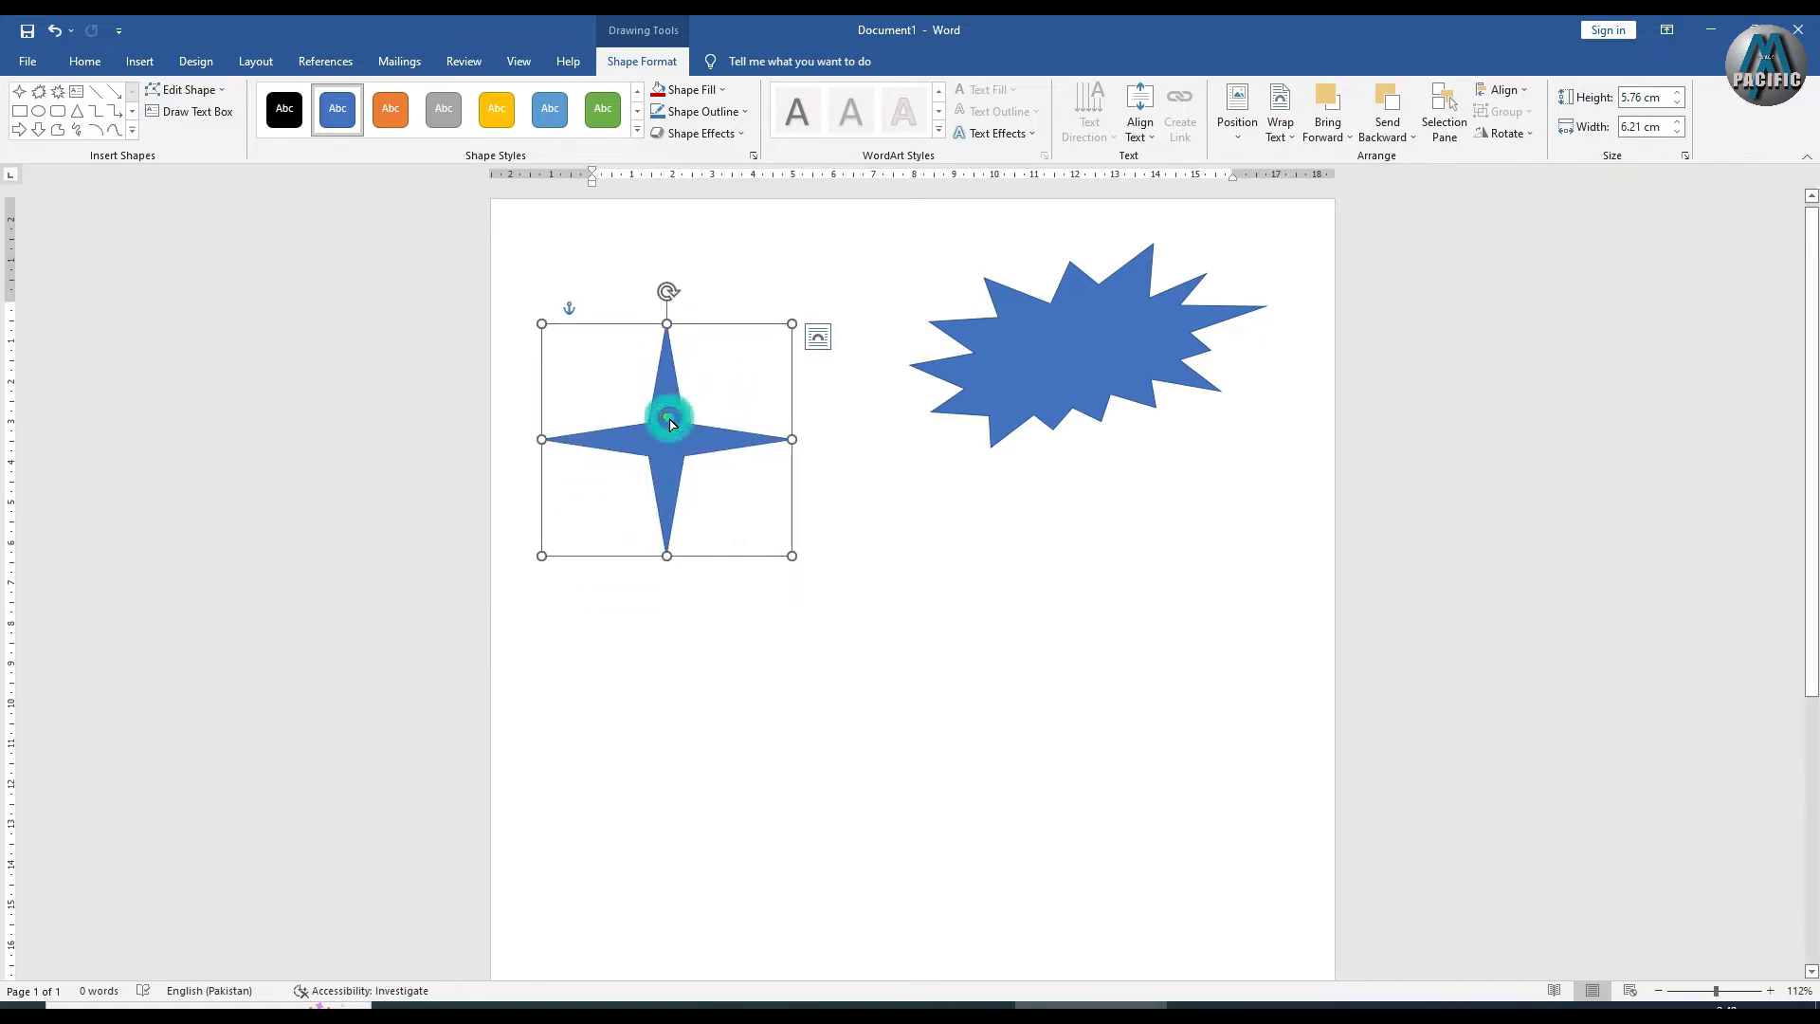
{"action": "left_click_drag", "start_coordinate": [673, 447], "coordinate": [673, 362]}
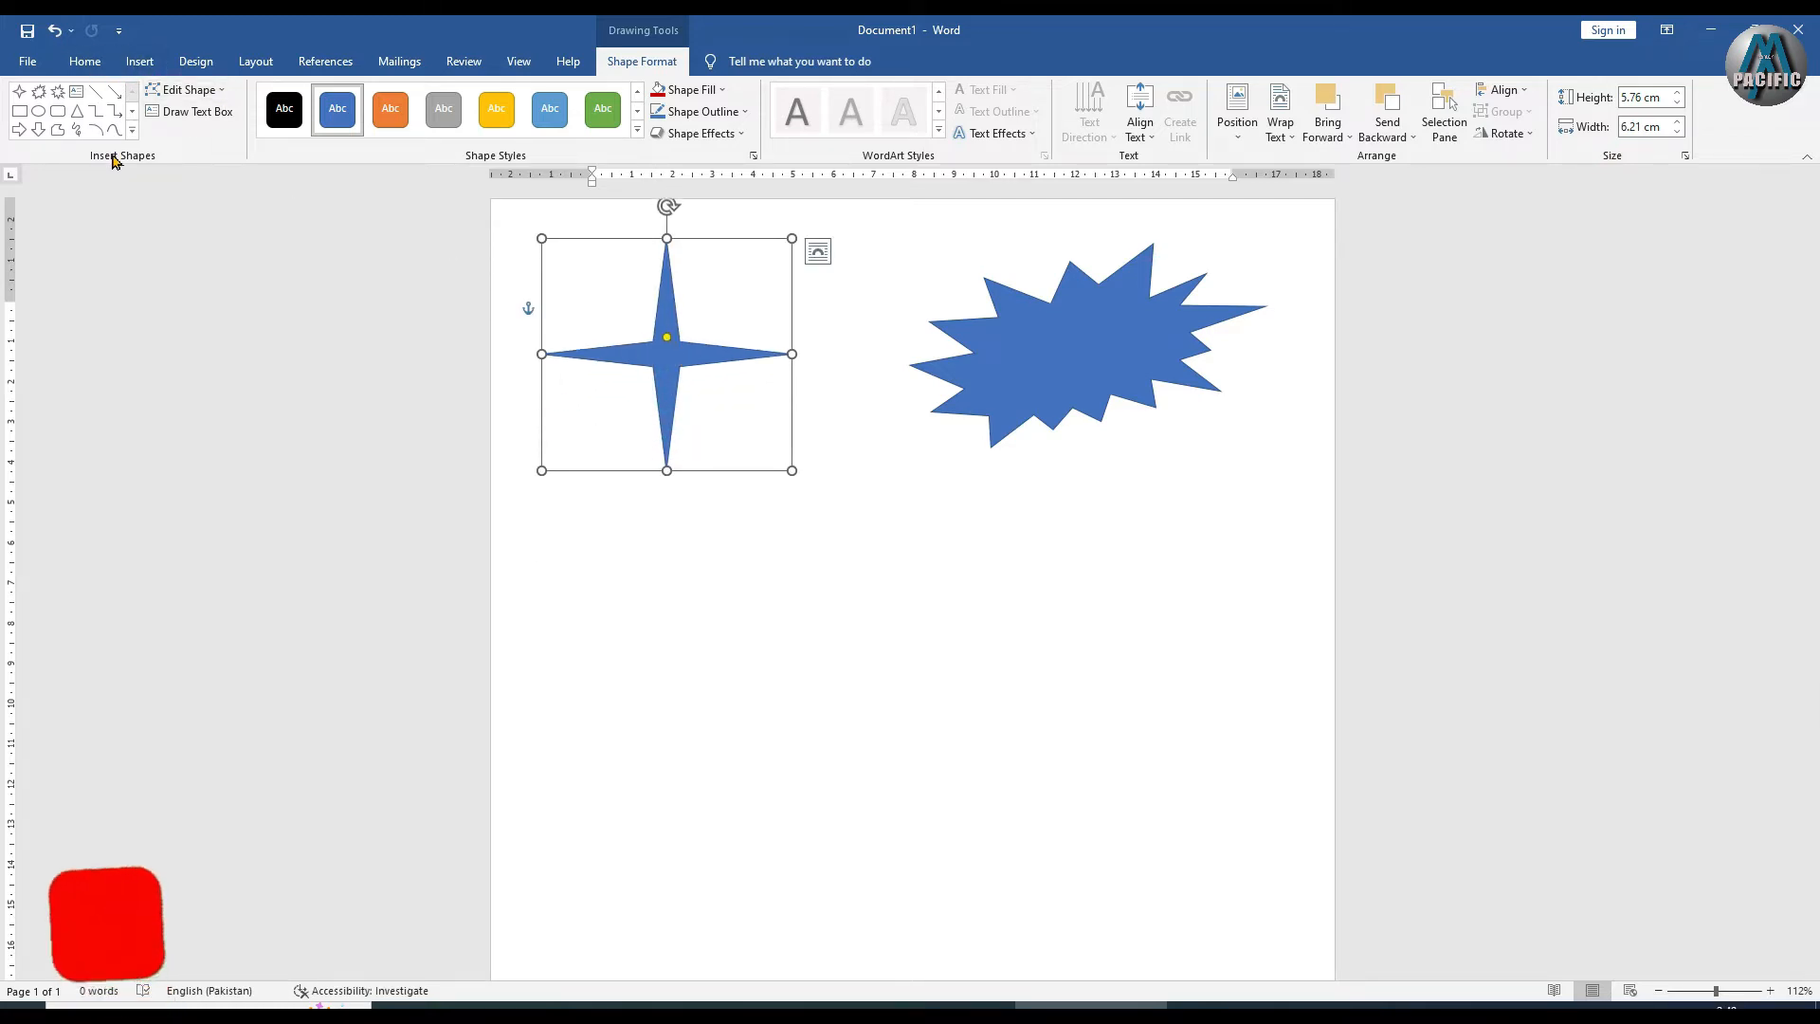
Draw a five-point star about 3.9 cm high and 3.9 cm wide below the four-point star
{"action": "left_click", "coordinate": [132, 130]}
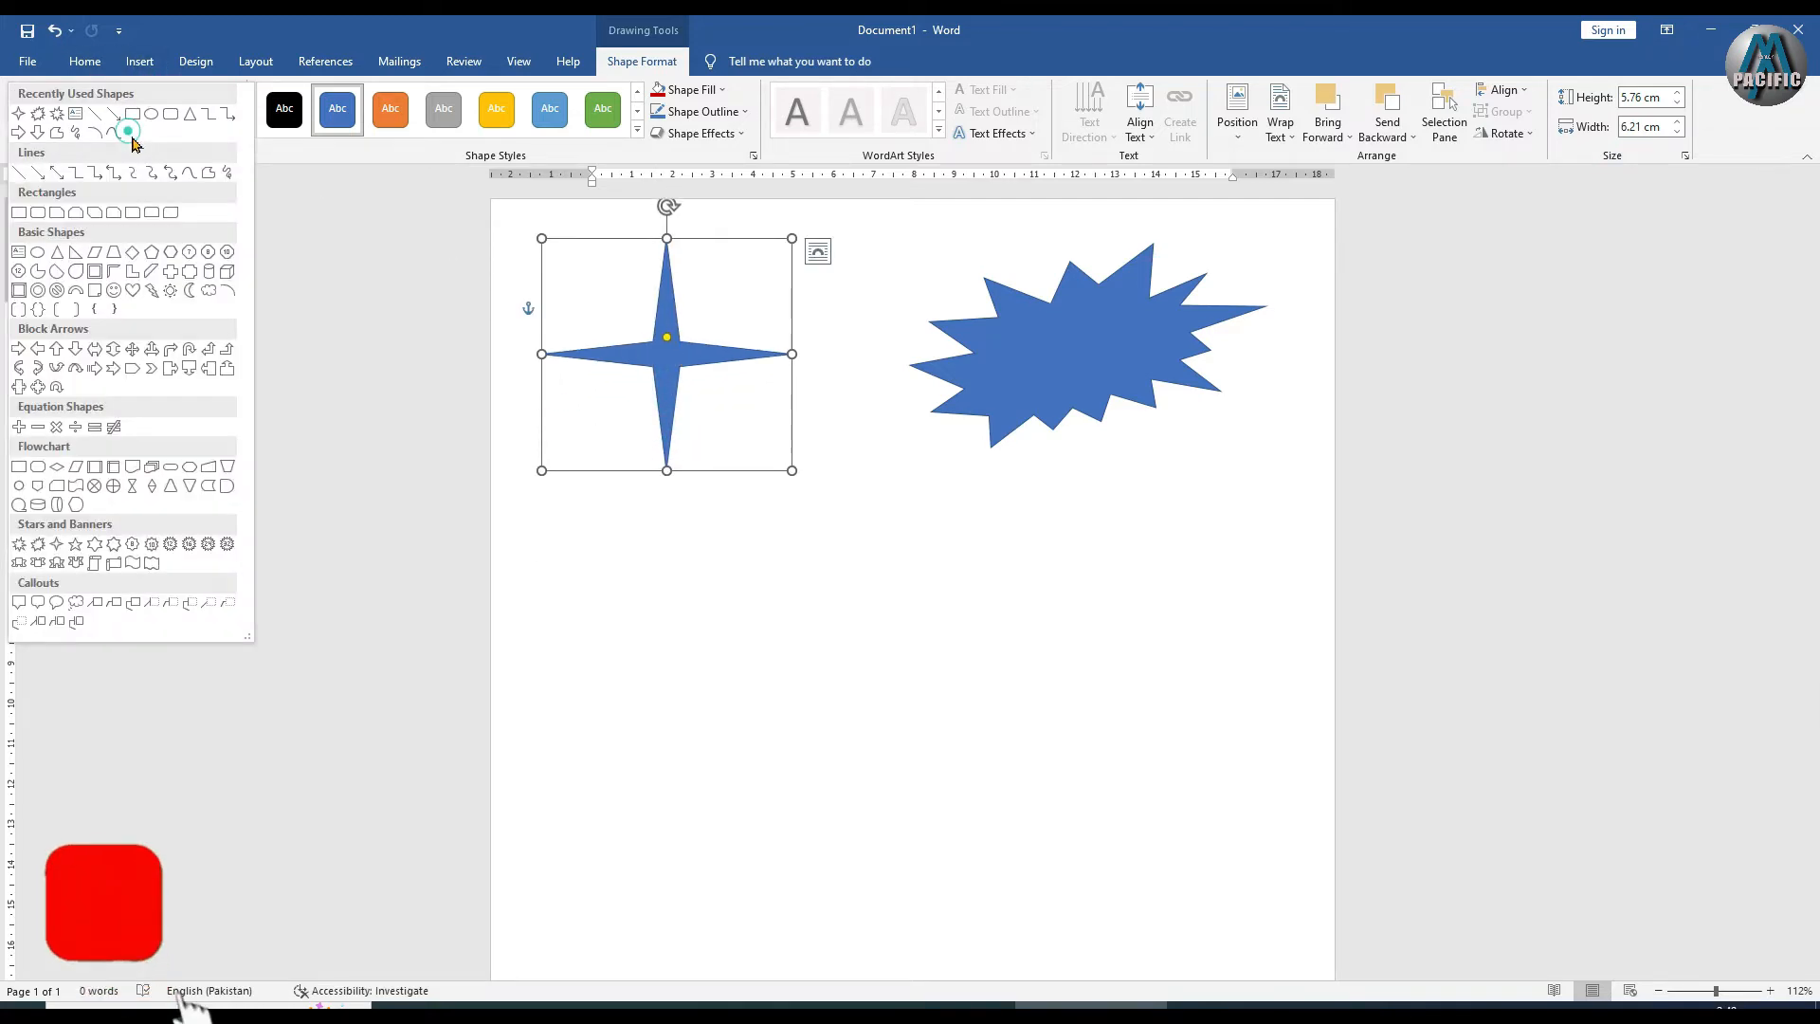
{"action": "left_click", "coordinate": [76, 544]}
{"action": "left_click_drag", "start_coordinate": [601, 547], "coordinate": [748, 701]}
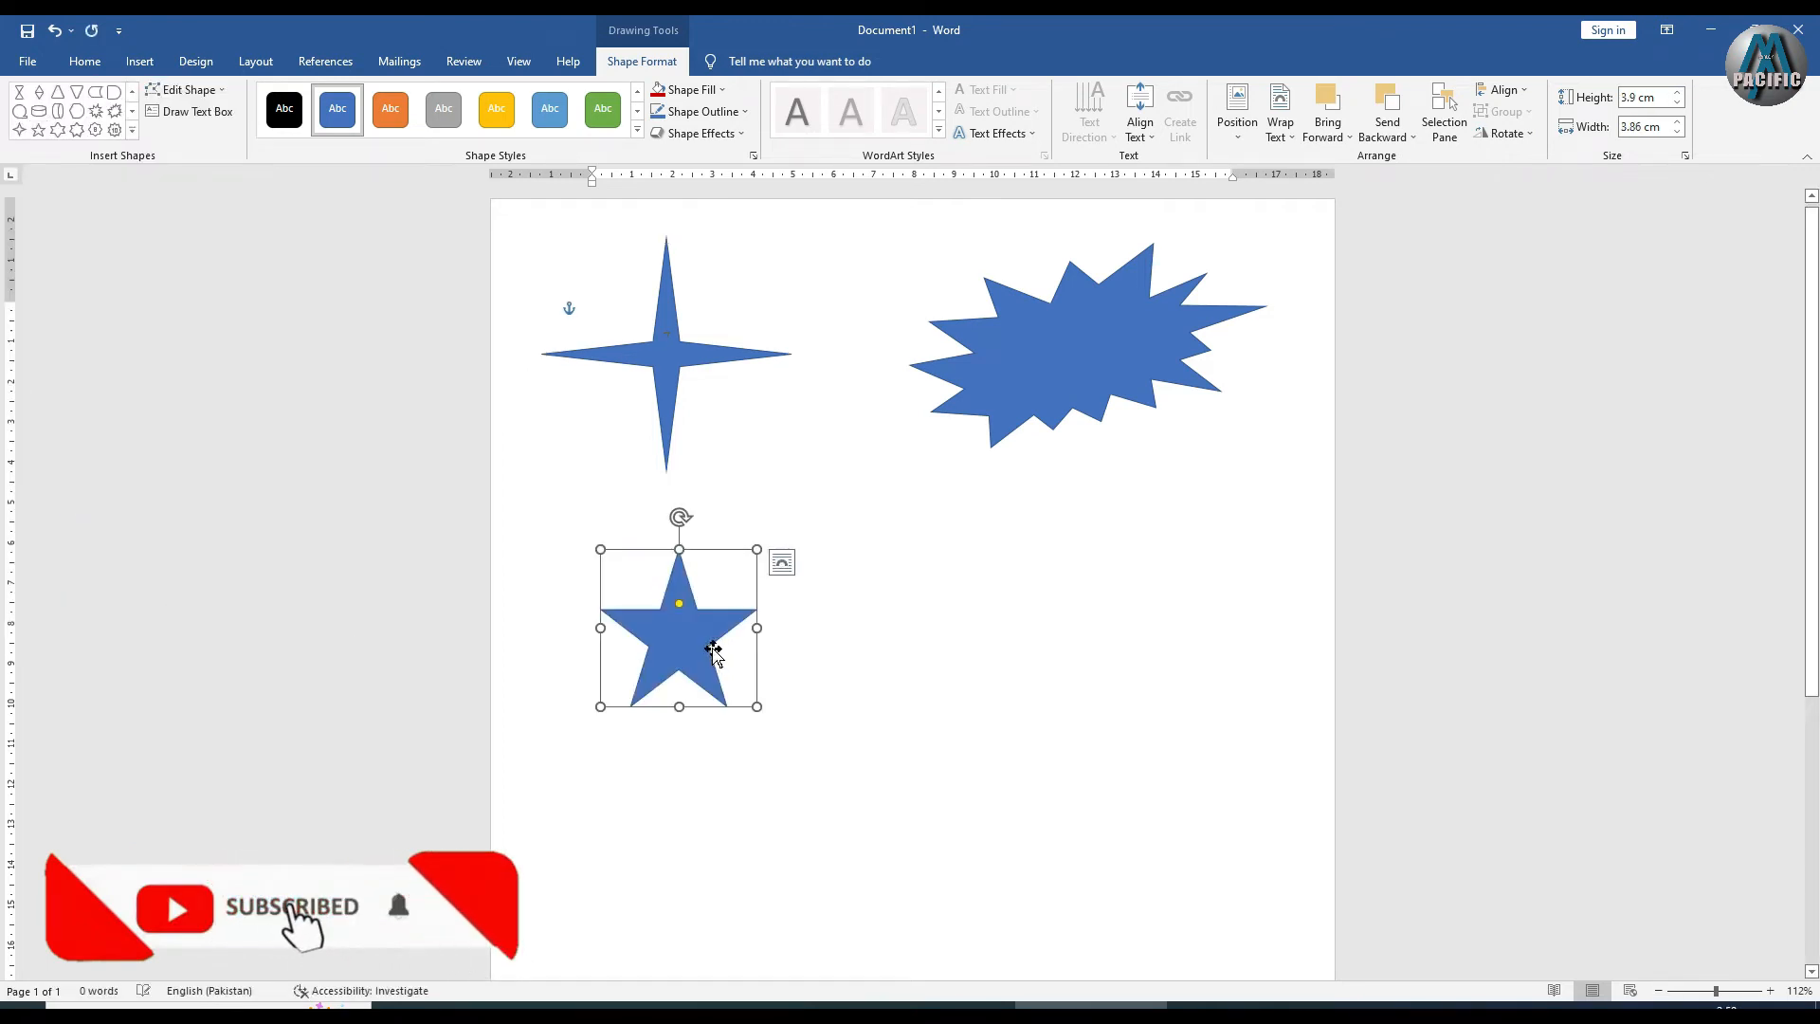
Reshape the five-point star to have thin, narrow arms
{"action": "left_click", "coordinate": [674, 598]}
{"action": "mouse_move", "coordinate": [674, 599]}
{"action": "left_mouse_down"}
{"action": "mouse_move", "coordinate": [670, 580]}
{"action": "mouse_move", "coordinate": [679, 622]}
{"action": "left_mouse_up"}
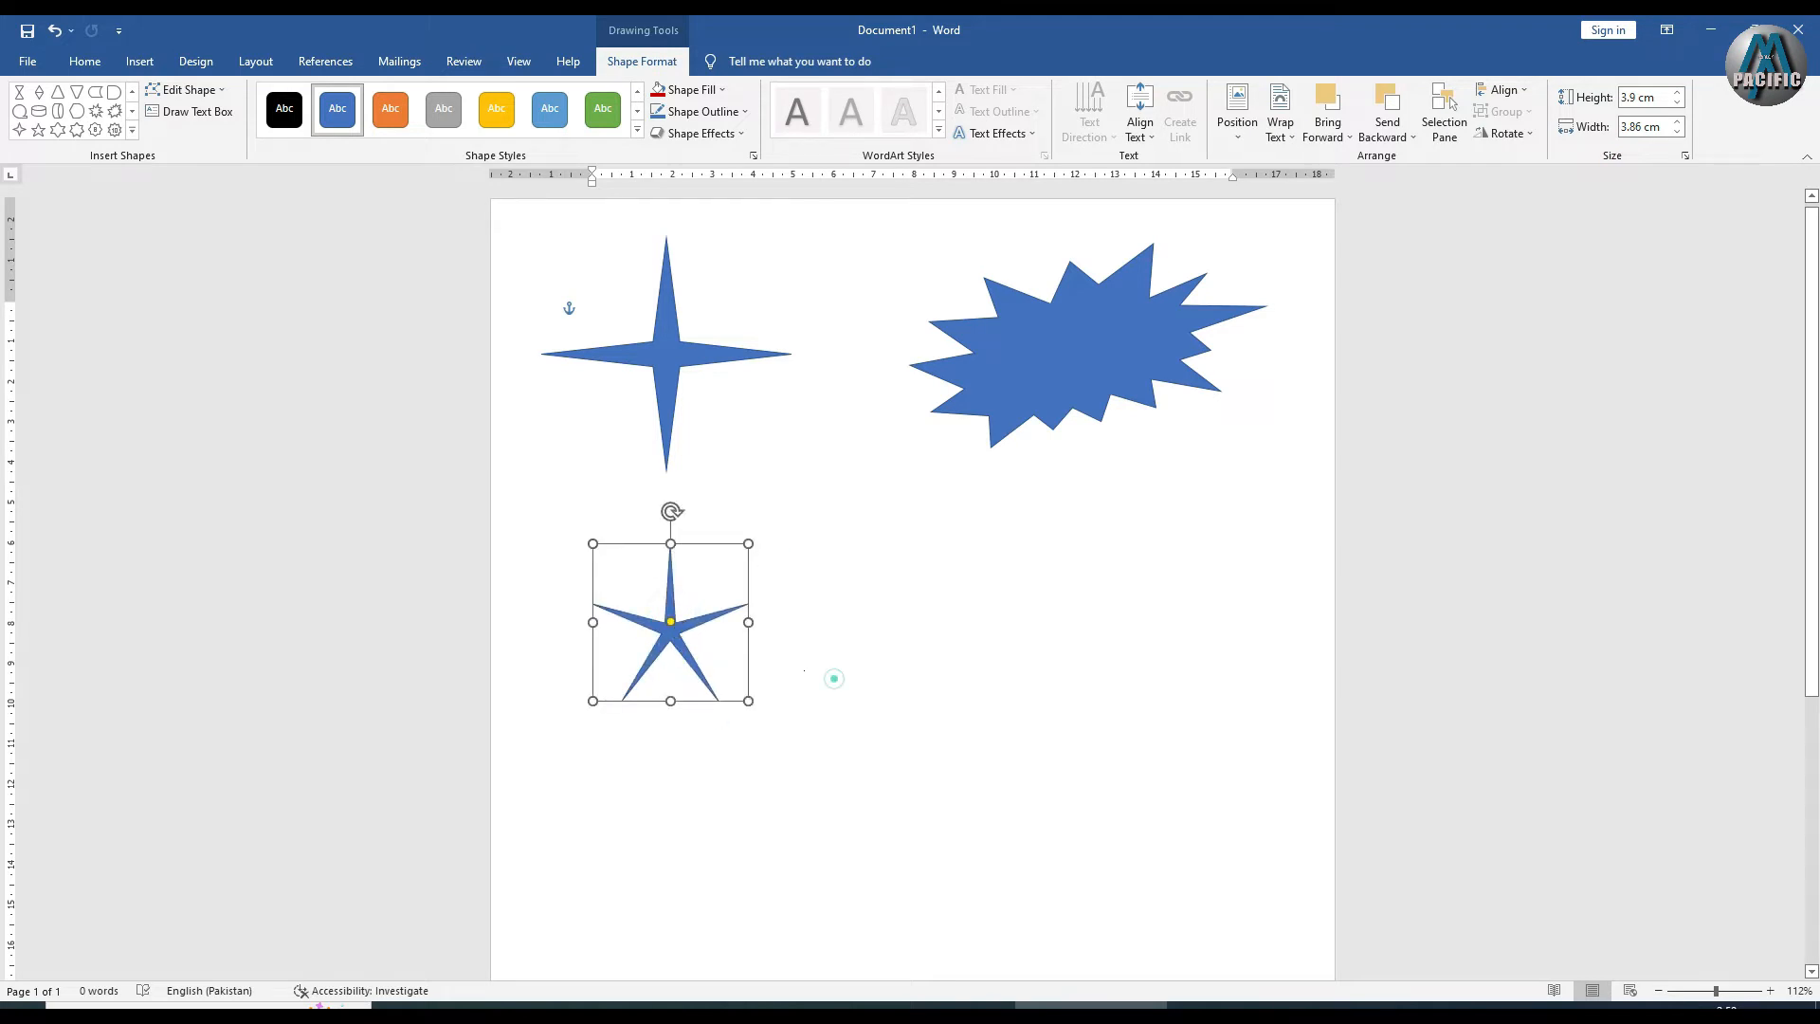
{"action": "left_click", "coordinate": [833, 679]}
{"action": "left_click", "coordinate": [683, 637]}
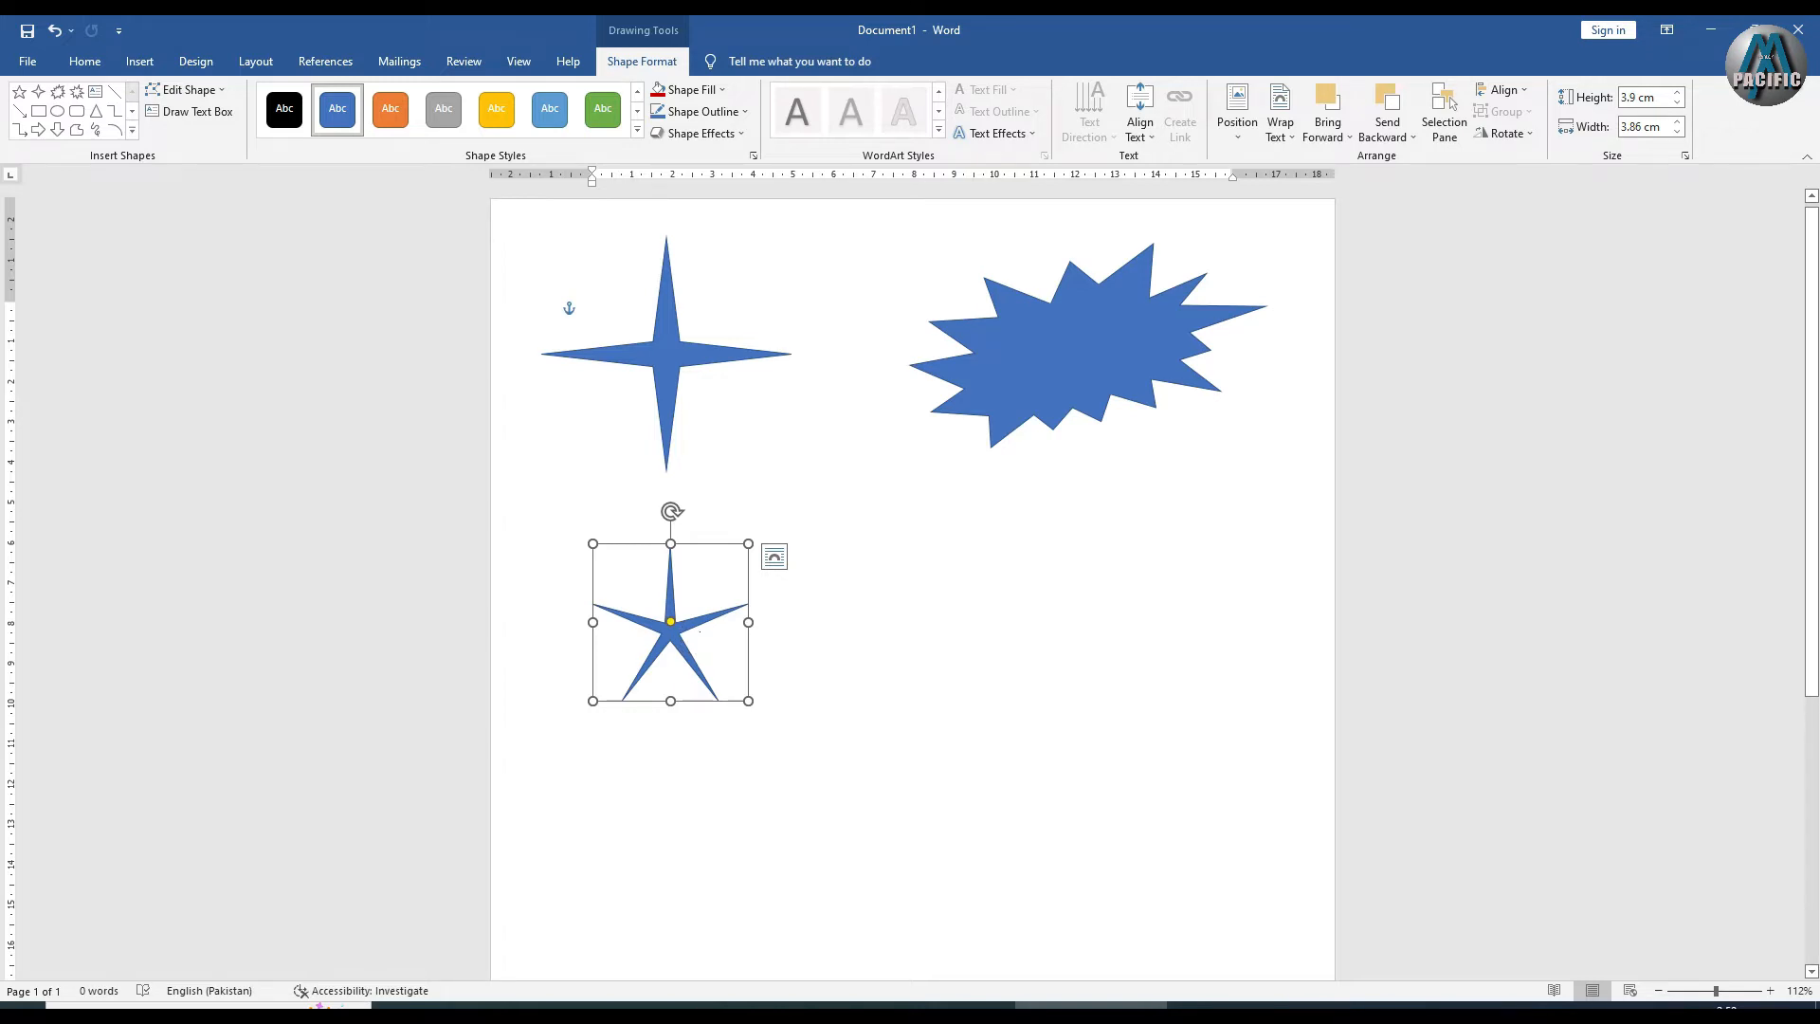
{"action": "left_click_drag", "start_coordinate": [671, 623], "coordinate": [686, 640]}
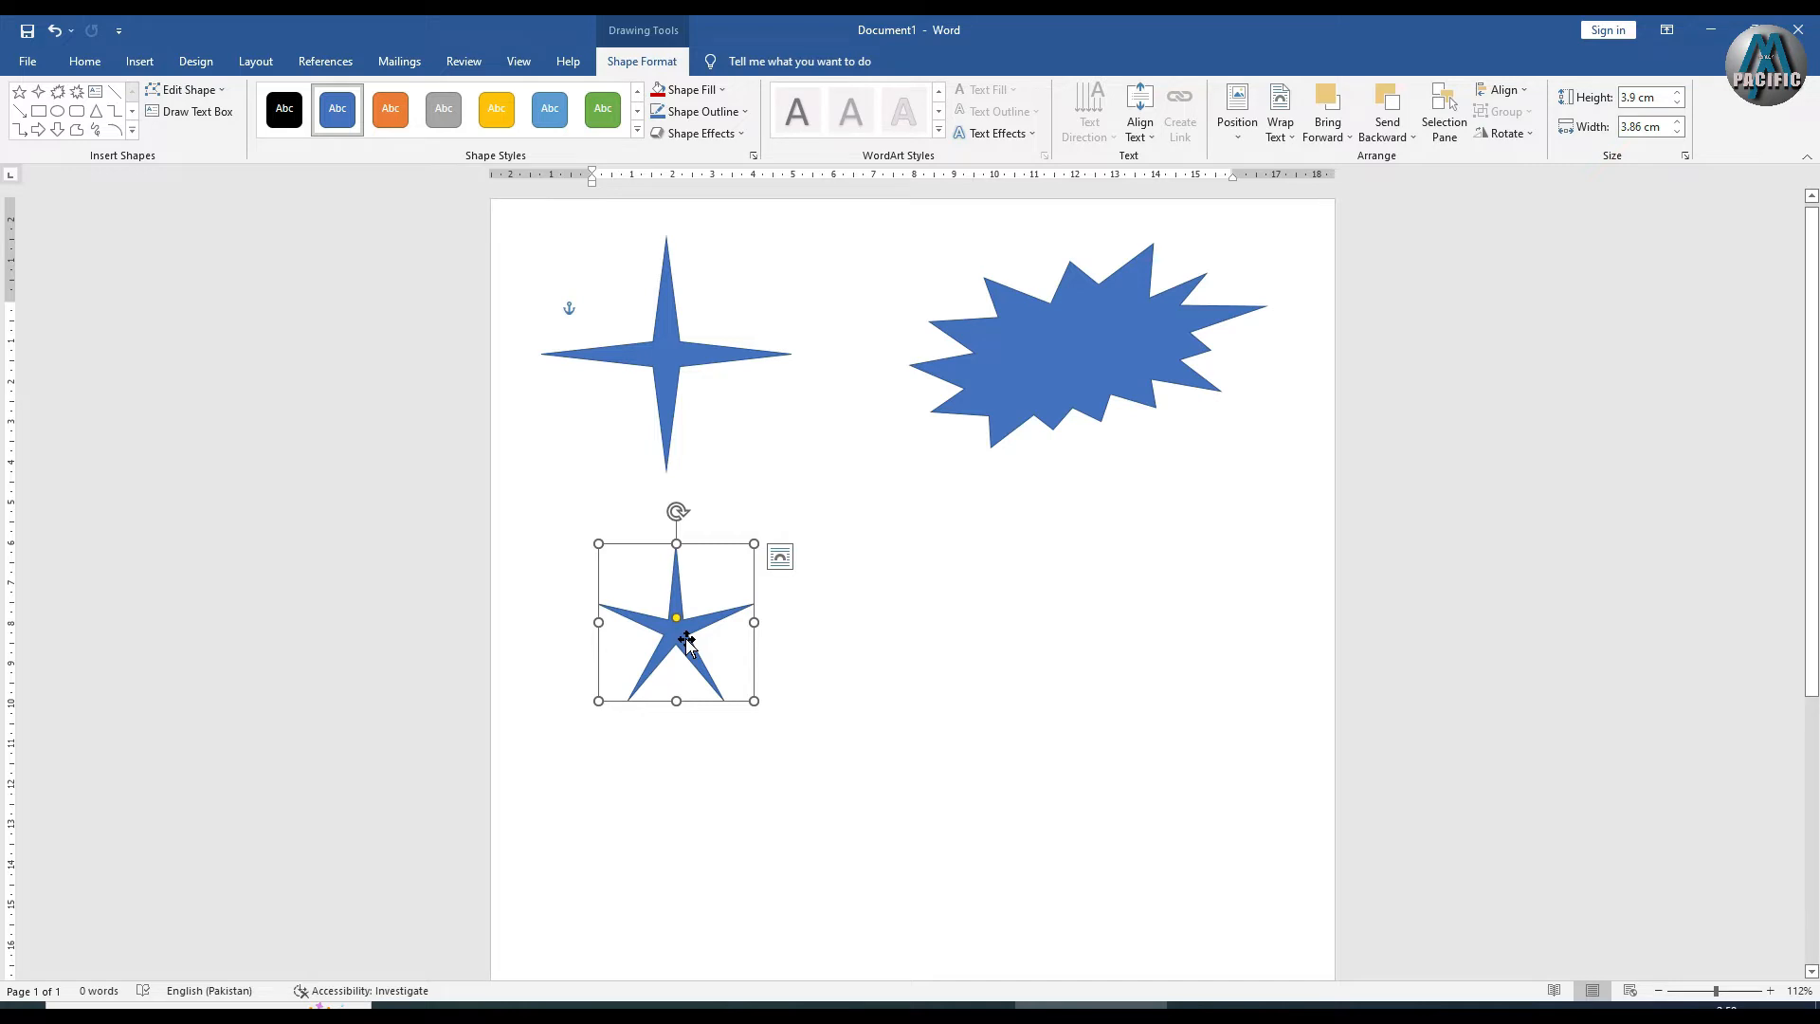
{"action": "mouse_move", "coordinate": [678, 621]}
{"action": "left_mouse_down"}
{"action": "mouse_move", "coordinate": [676, 606]}
{"action": "mouse_move", "coordinate": [685, 619]}
{"action": "left_mouse_up"}
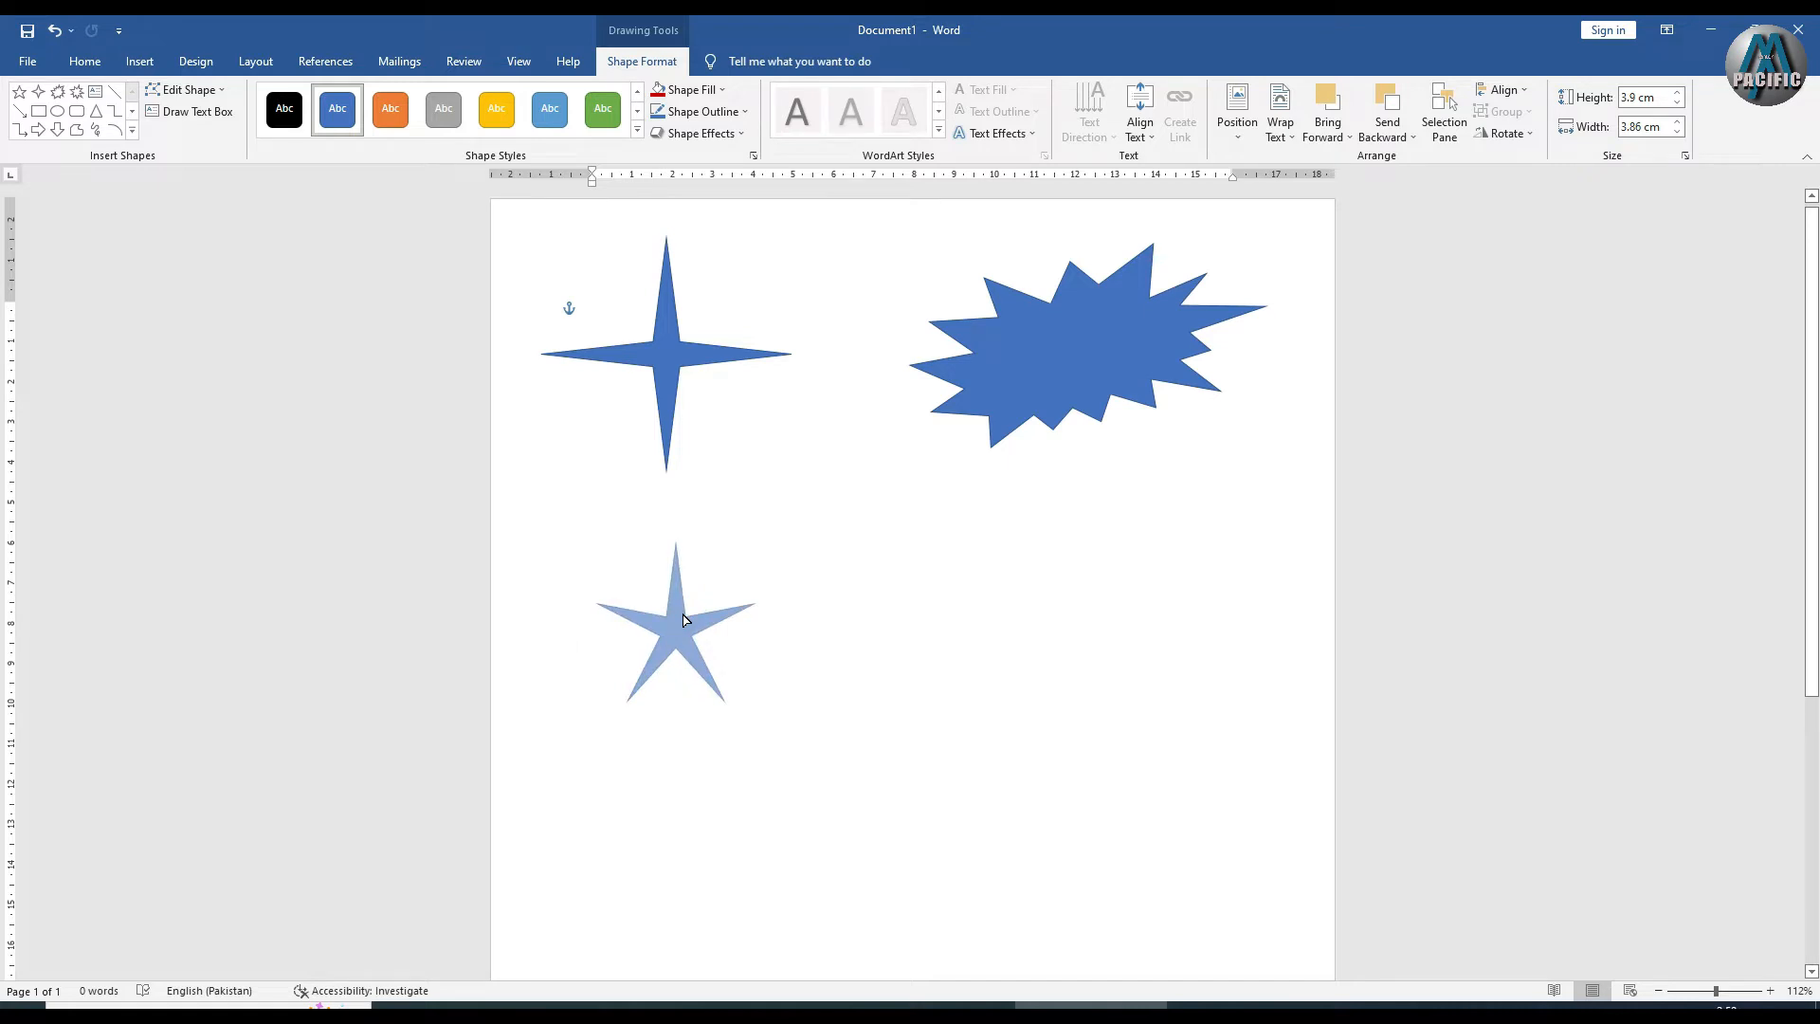
Reshape the five-point star to have broad, shallow points and move it up close beneath the four-point star
{"action": "left_click_drag", "start_coordinate": [685, 619], "coordinate": [650, 575]}
{"action": "left_click", "coordinate": [798, 627]}
{"action": "left_click_drag", "start_coordinate": [681, 645], "coordinate": [643, 589]}
{"action": "left_click", "coordinate": [837, 670]}
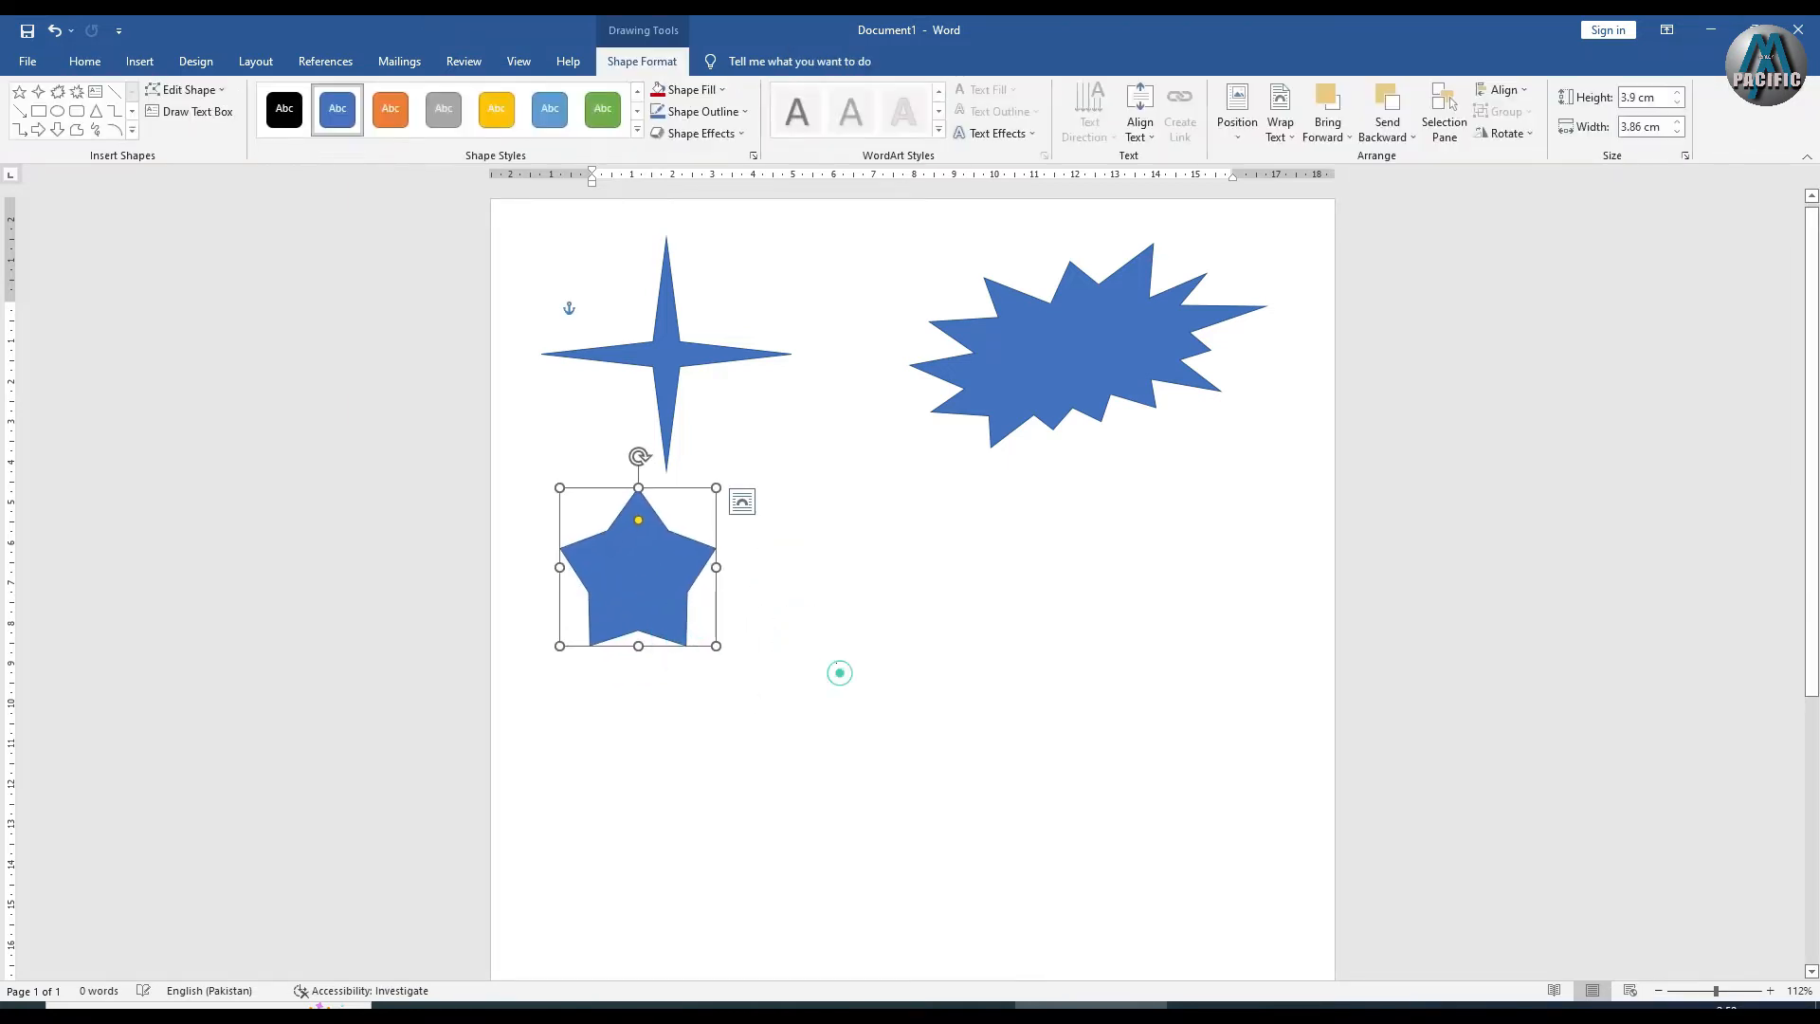
Draw a six-point star about 4.3 cm high and 3.9 cm wide beside the five-point star and slightly sharpen its points
{"action": "left_click", "coordinate": [139, 61]}
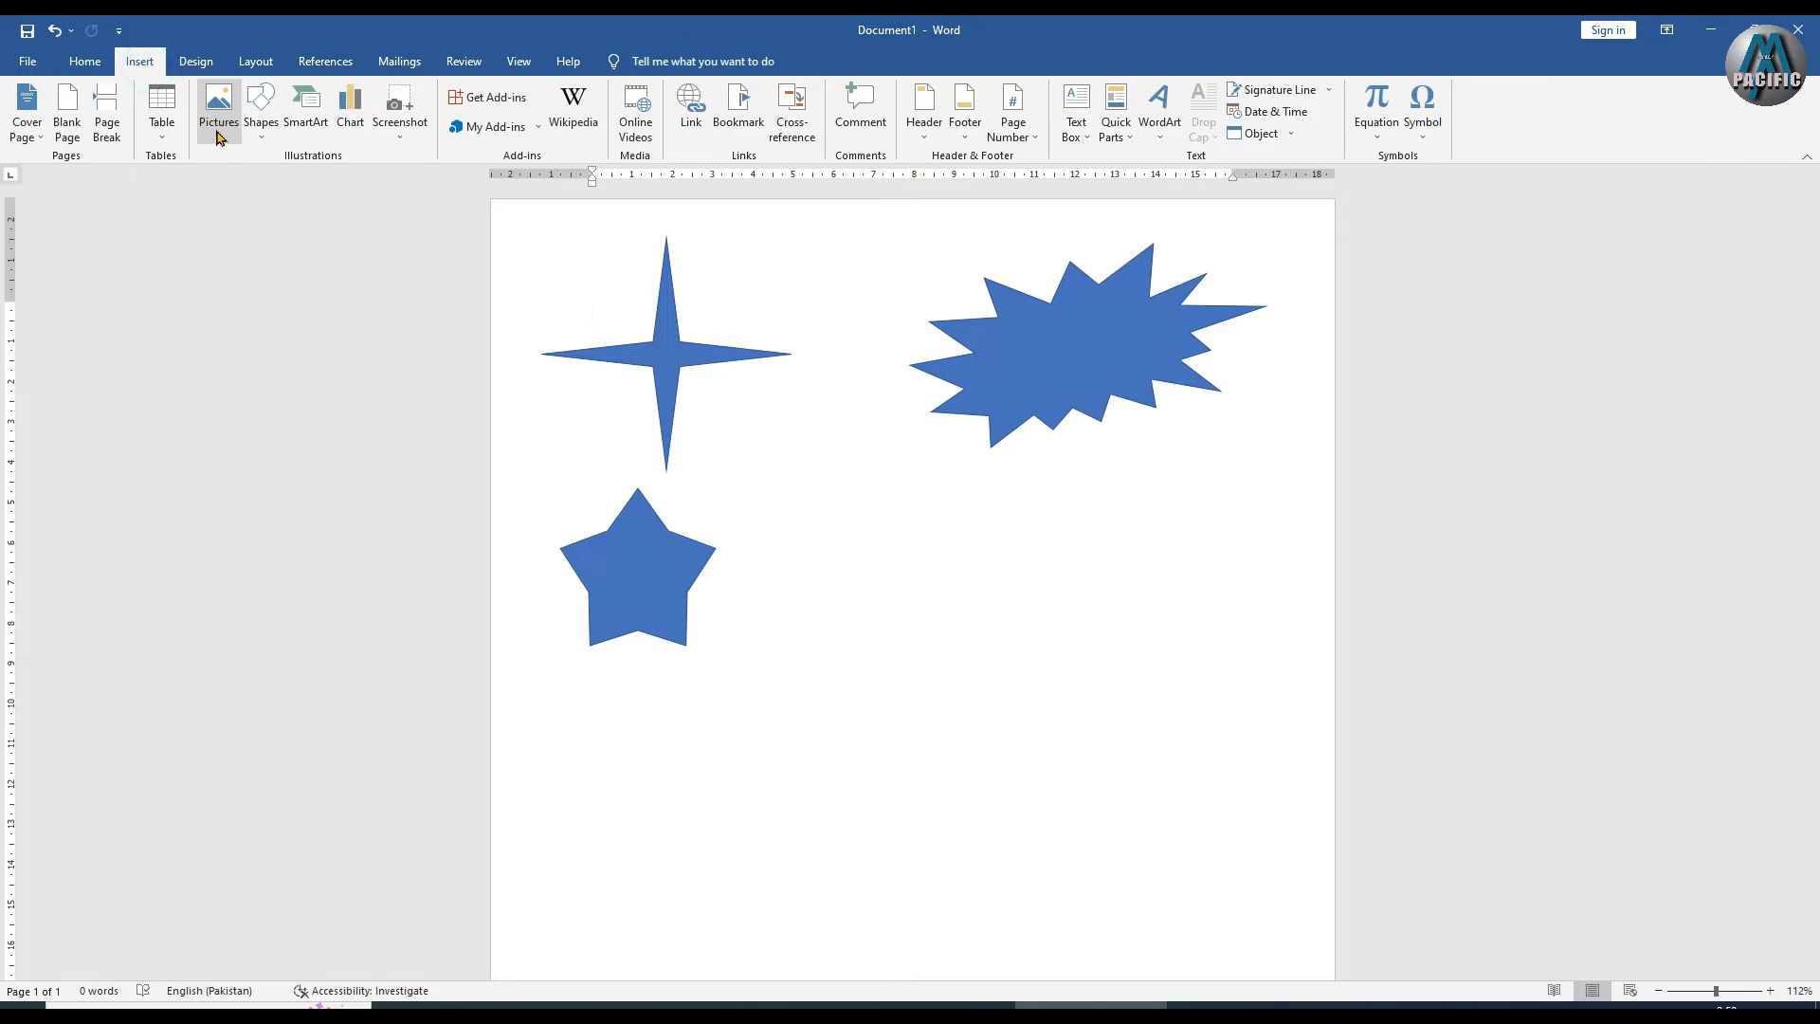
{"action": "left_click", "coordinate": [275, 133]}
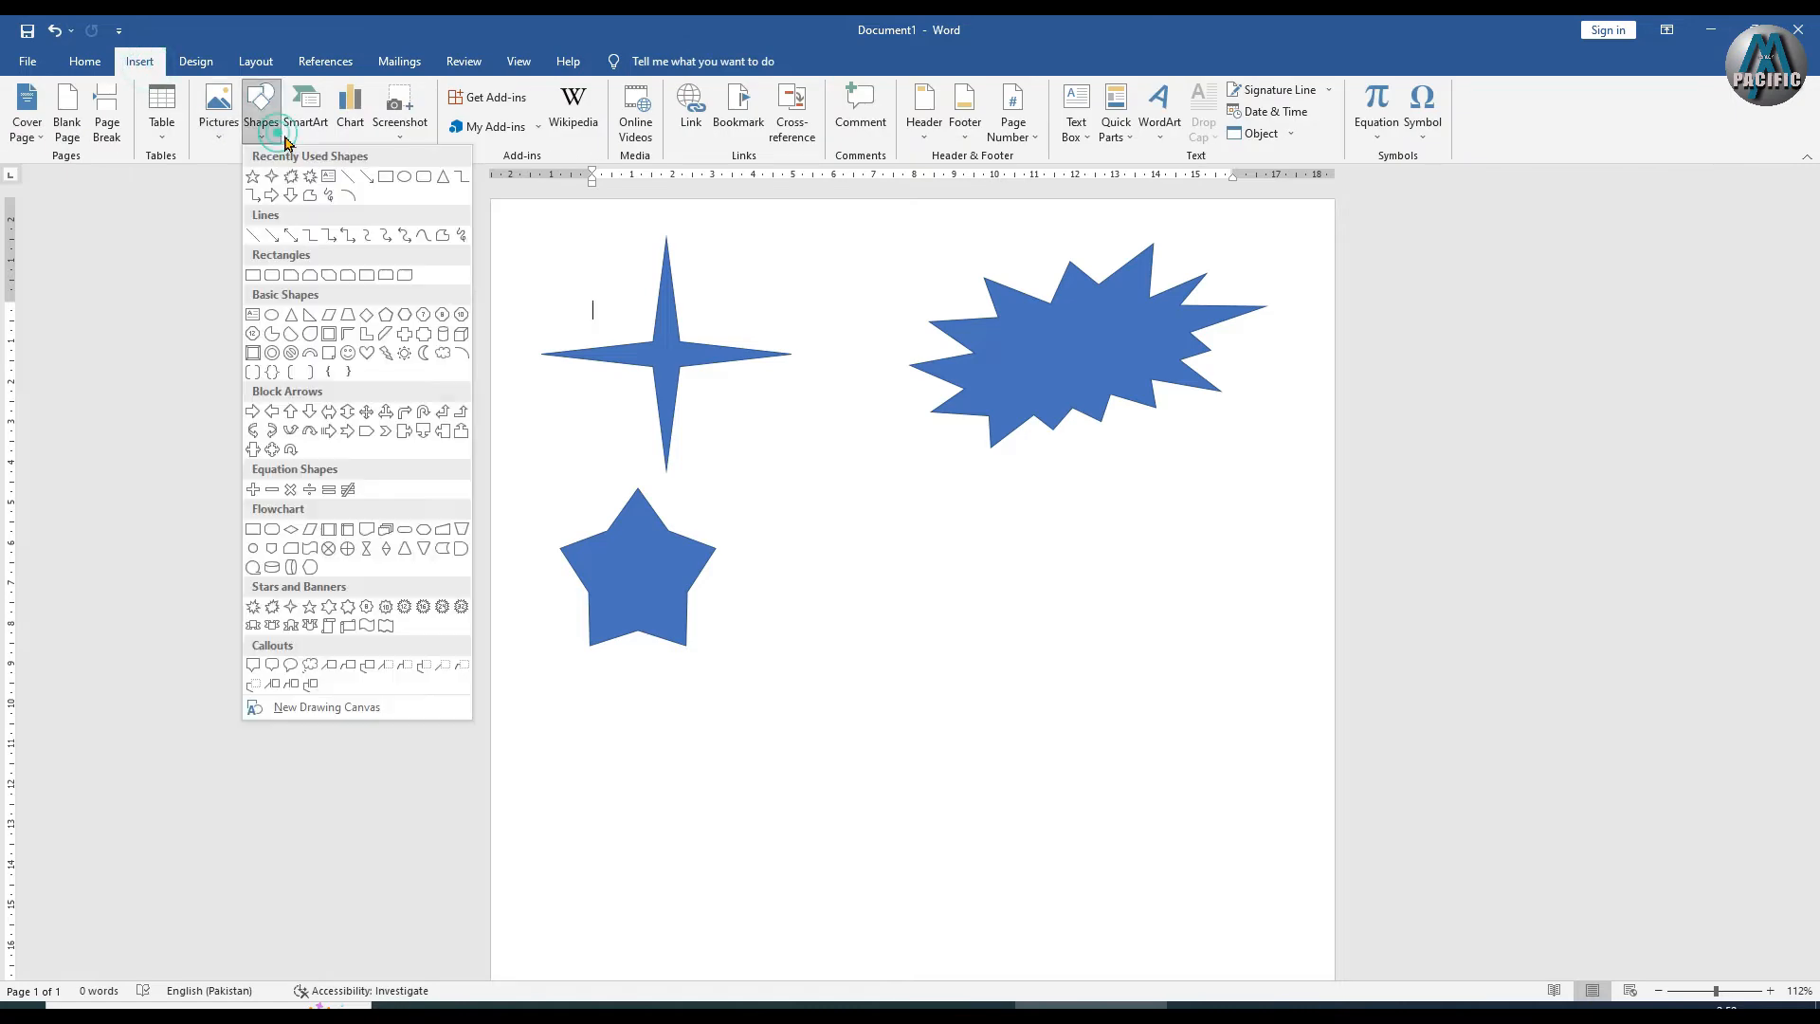
{"action": "left_click", "coordinate": [328, 606]}
{"action": "left_click_drag", "start_coordinate": [804, 508], "coordinate": [964, 682]}
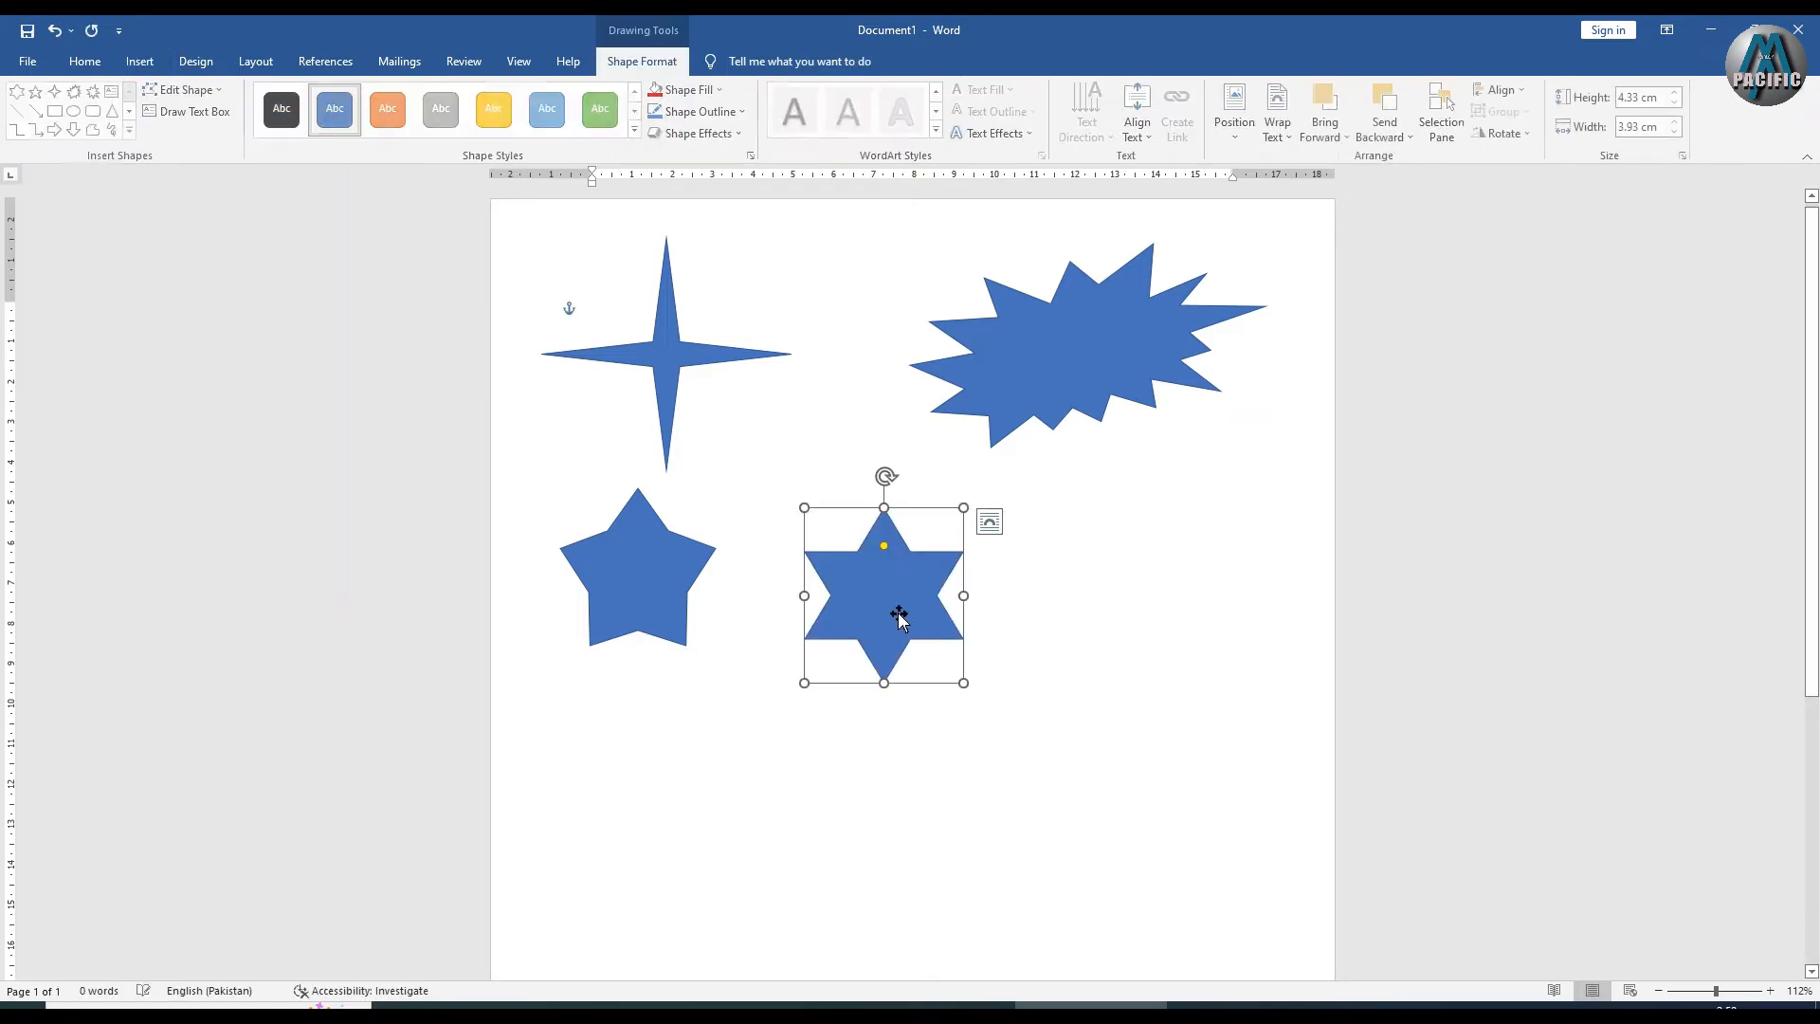
{"action": "mouse_move", "coordinate": [888, 552]}
{"action": "left_mouse_down"}
{"action": "mouse_move", "coordinate": [886, 582]}
{"action": "mouse_move", "coordinate": [838, 502]}
{"action": "mouse_move", "coordinate": [885, 515]}
{"action": "mouse_move", "coordinate": [884, 557]}
{"action": "left_mouse_up"}
Reshape the six-point star to have broad, shallow points
{"action": "left_click", "coordinate": [139, 60]}
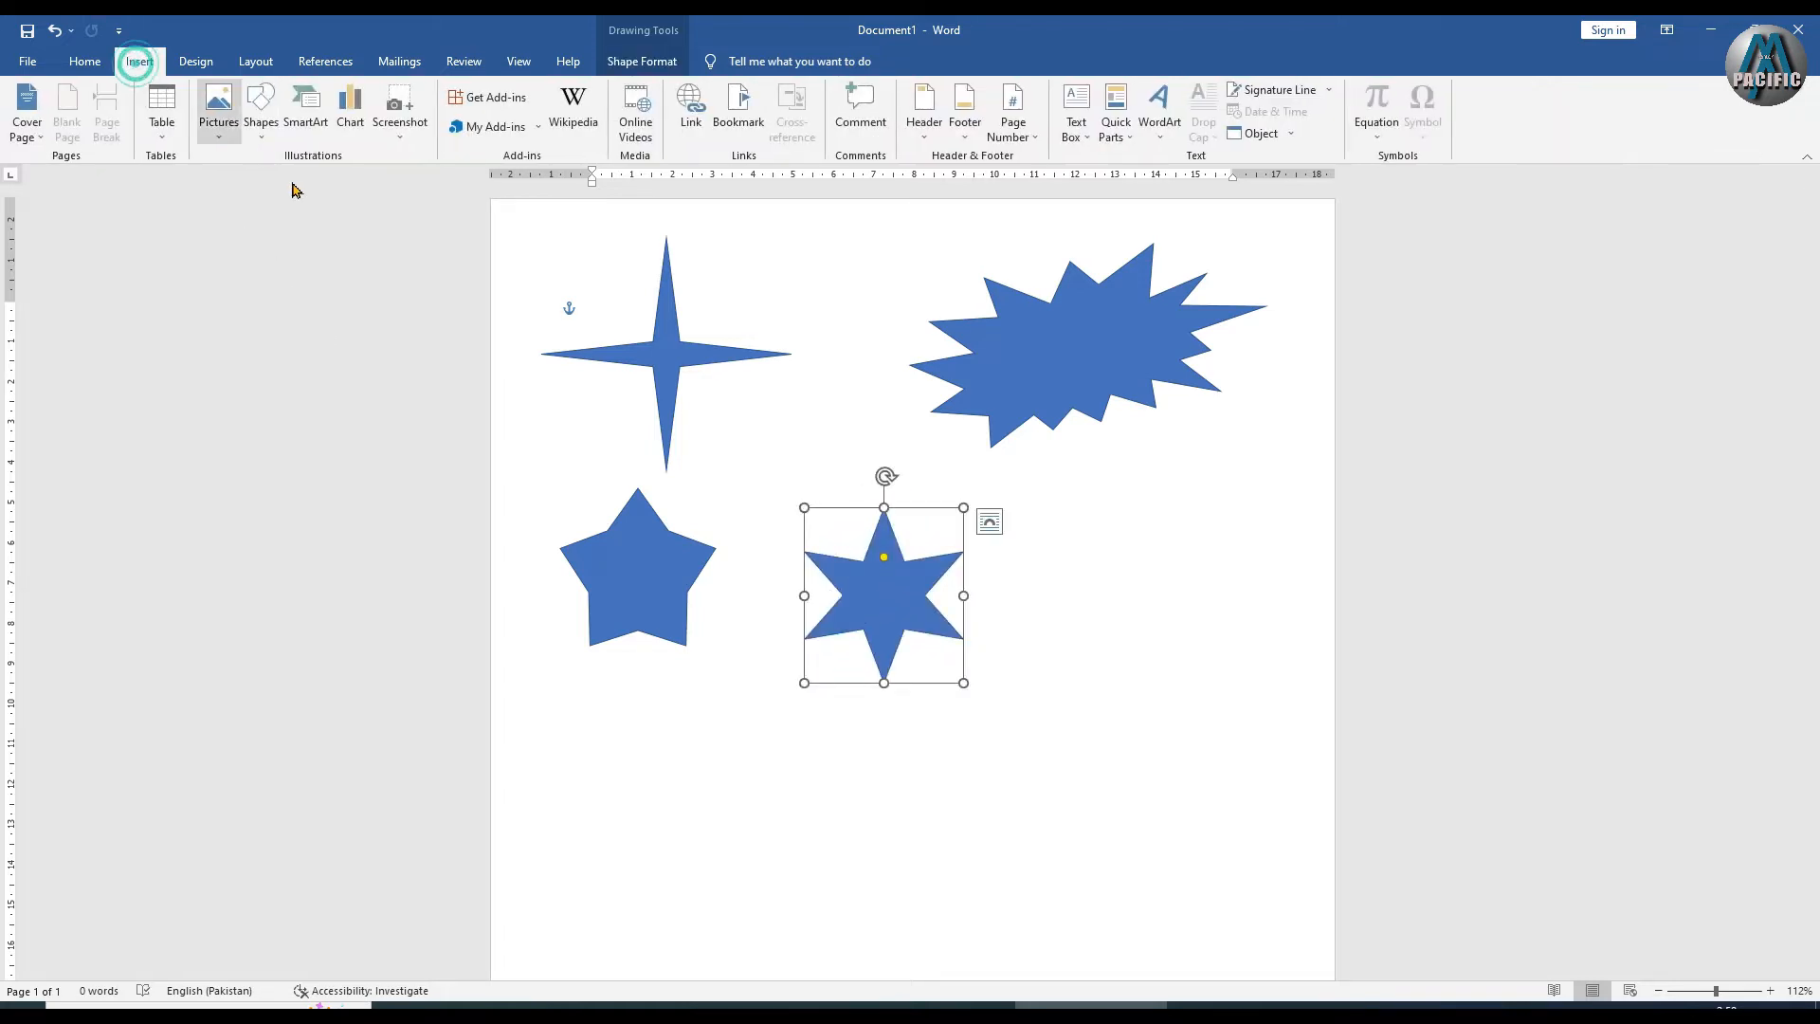
{"action": "left_click", "coordinate": [261, 109]}
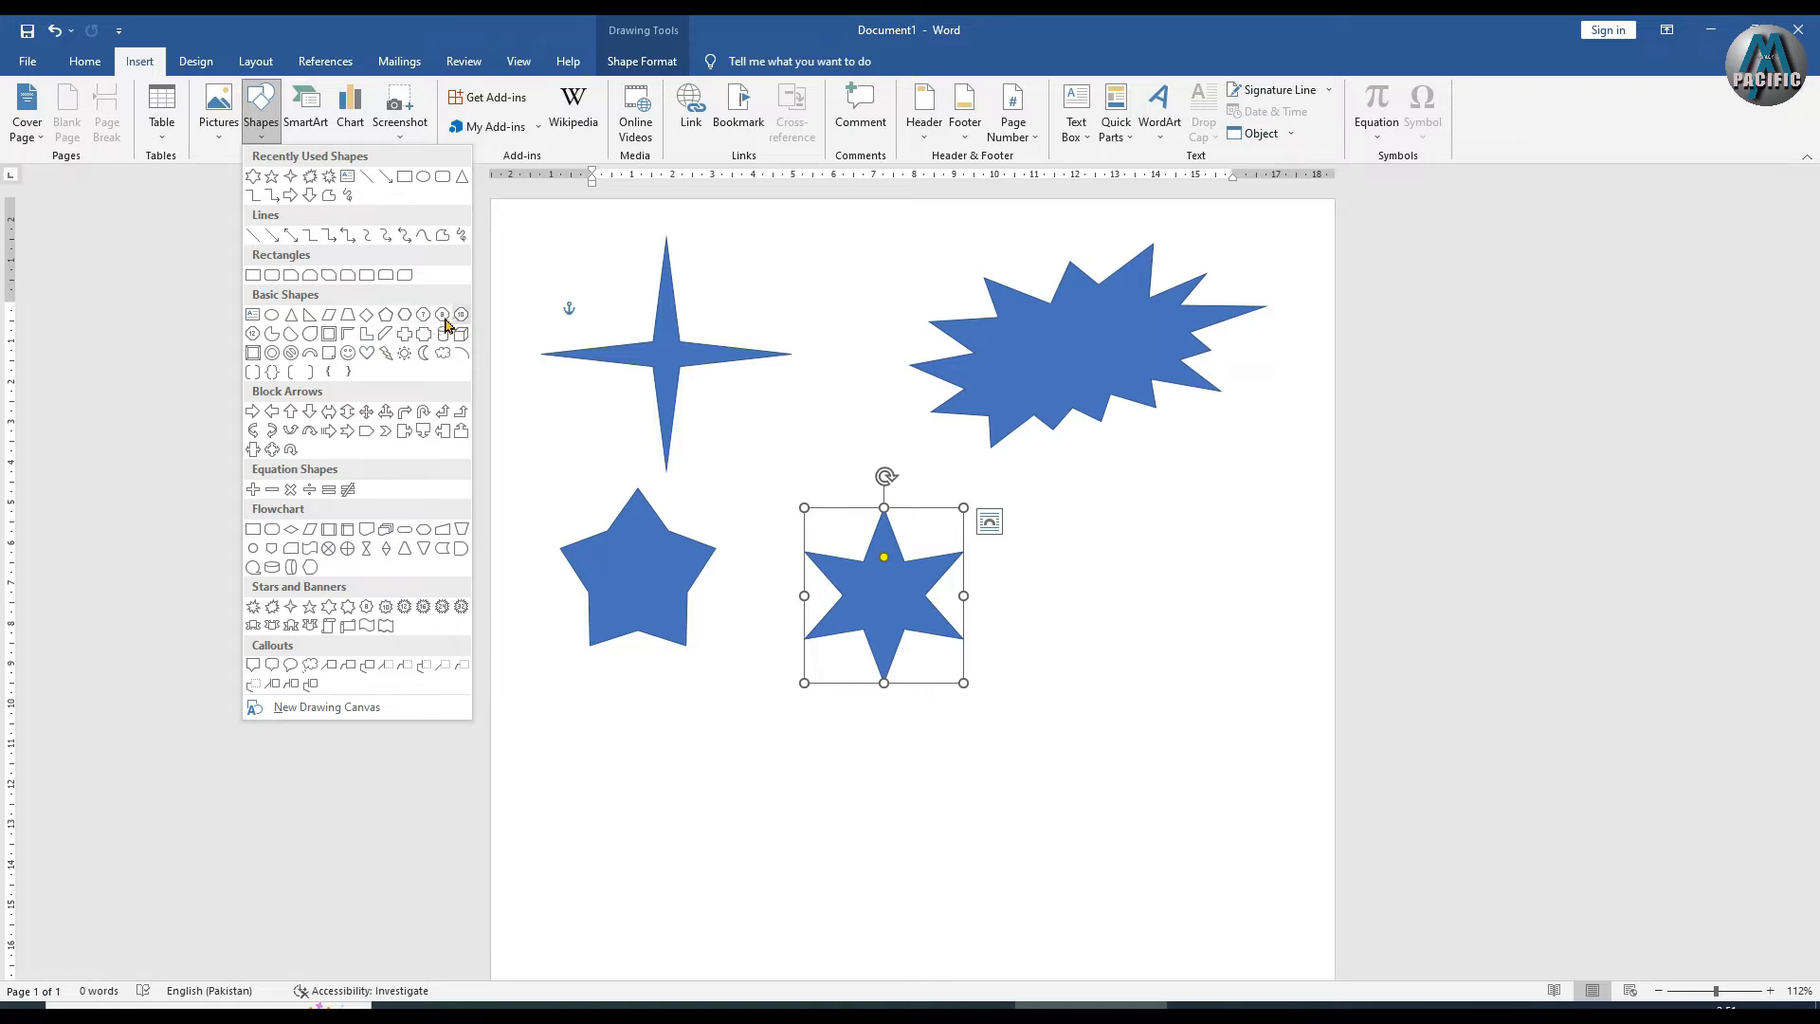
{"action": "left_click", "coordinate": [872, 602]}
{"action": "left_click_drag", "start_coordinate": [884, 556], "coordinate": [883, 530]}
Draw a seven-point star about 4.6 cm high and 4.7 cm wide and place it to the right of the six-point star
{"action": "left_click", "coordinate": [642, 61]}
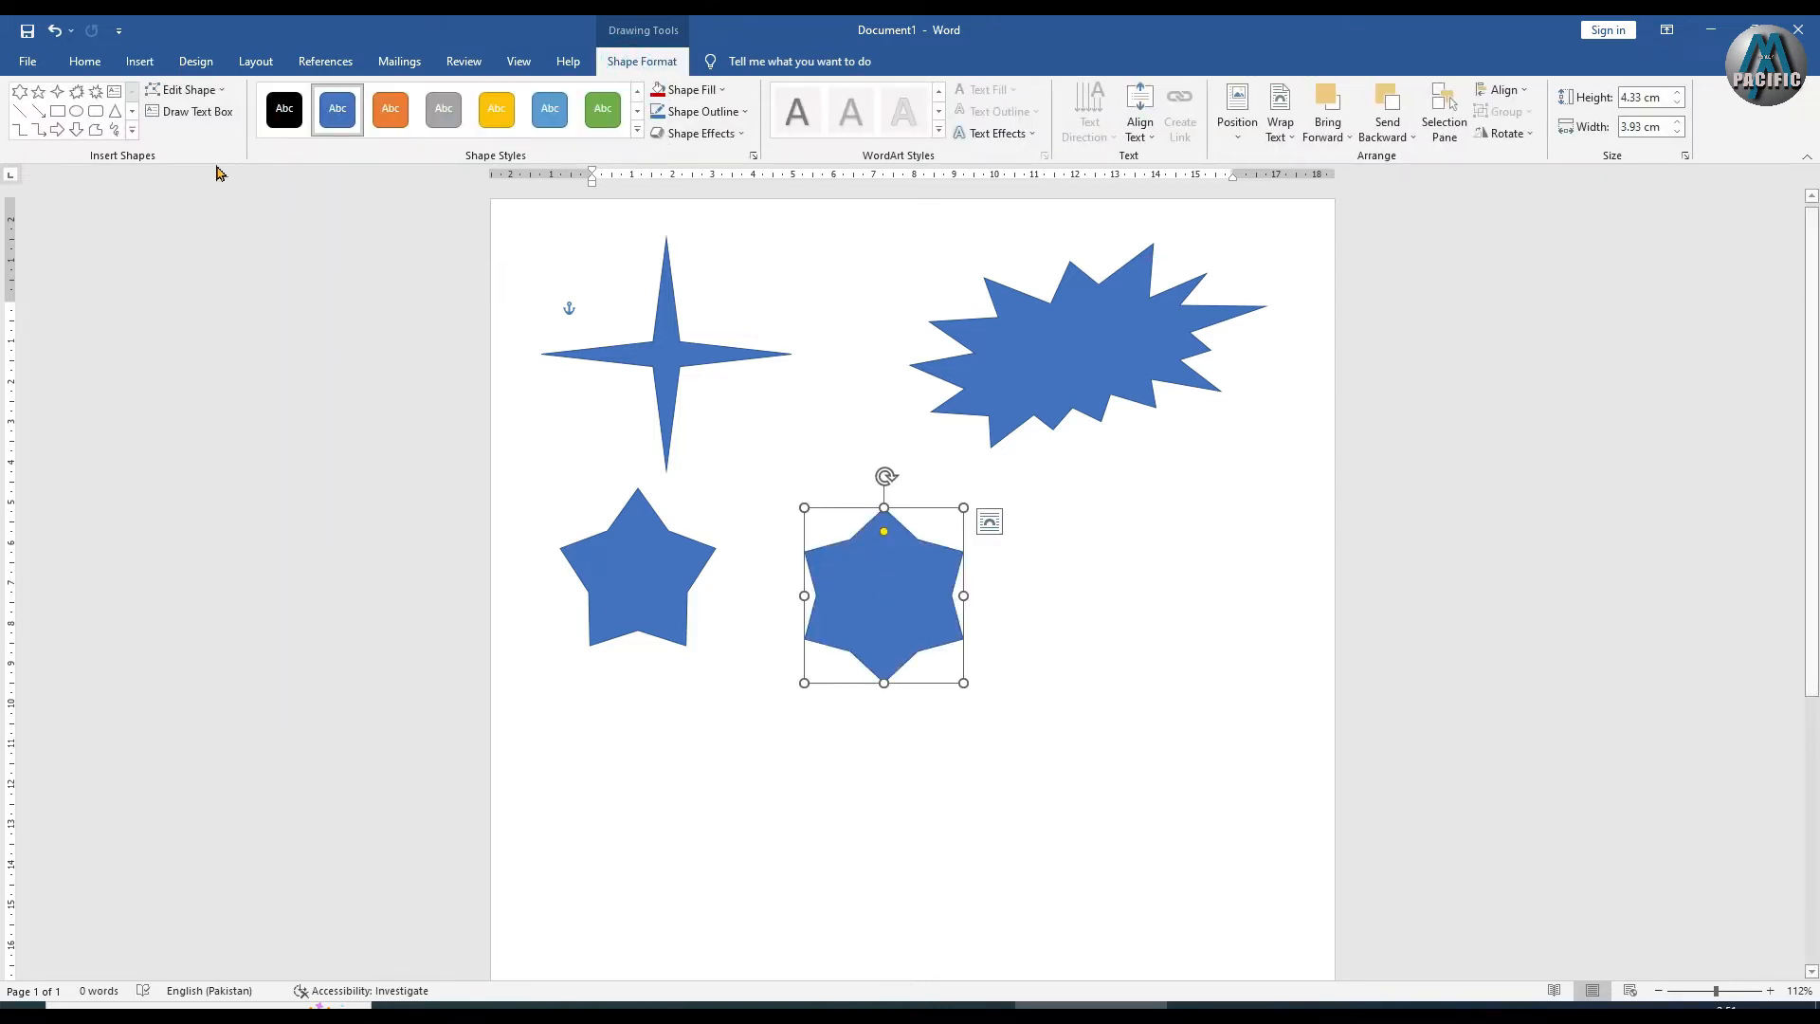
{"action": "left_click", "coordinate": [129, 140]}
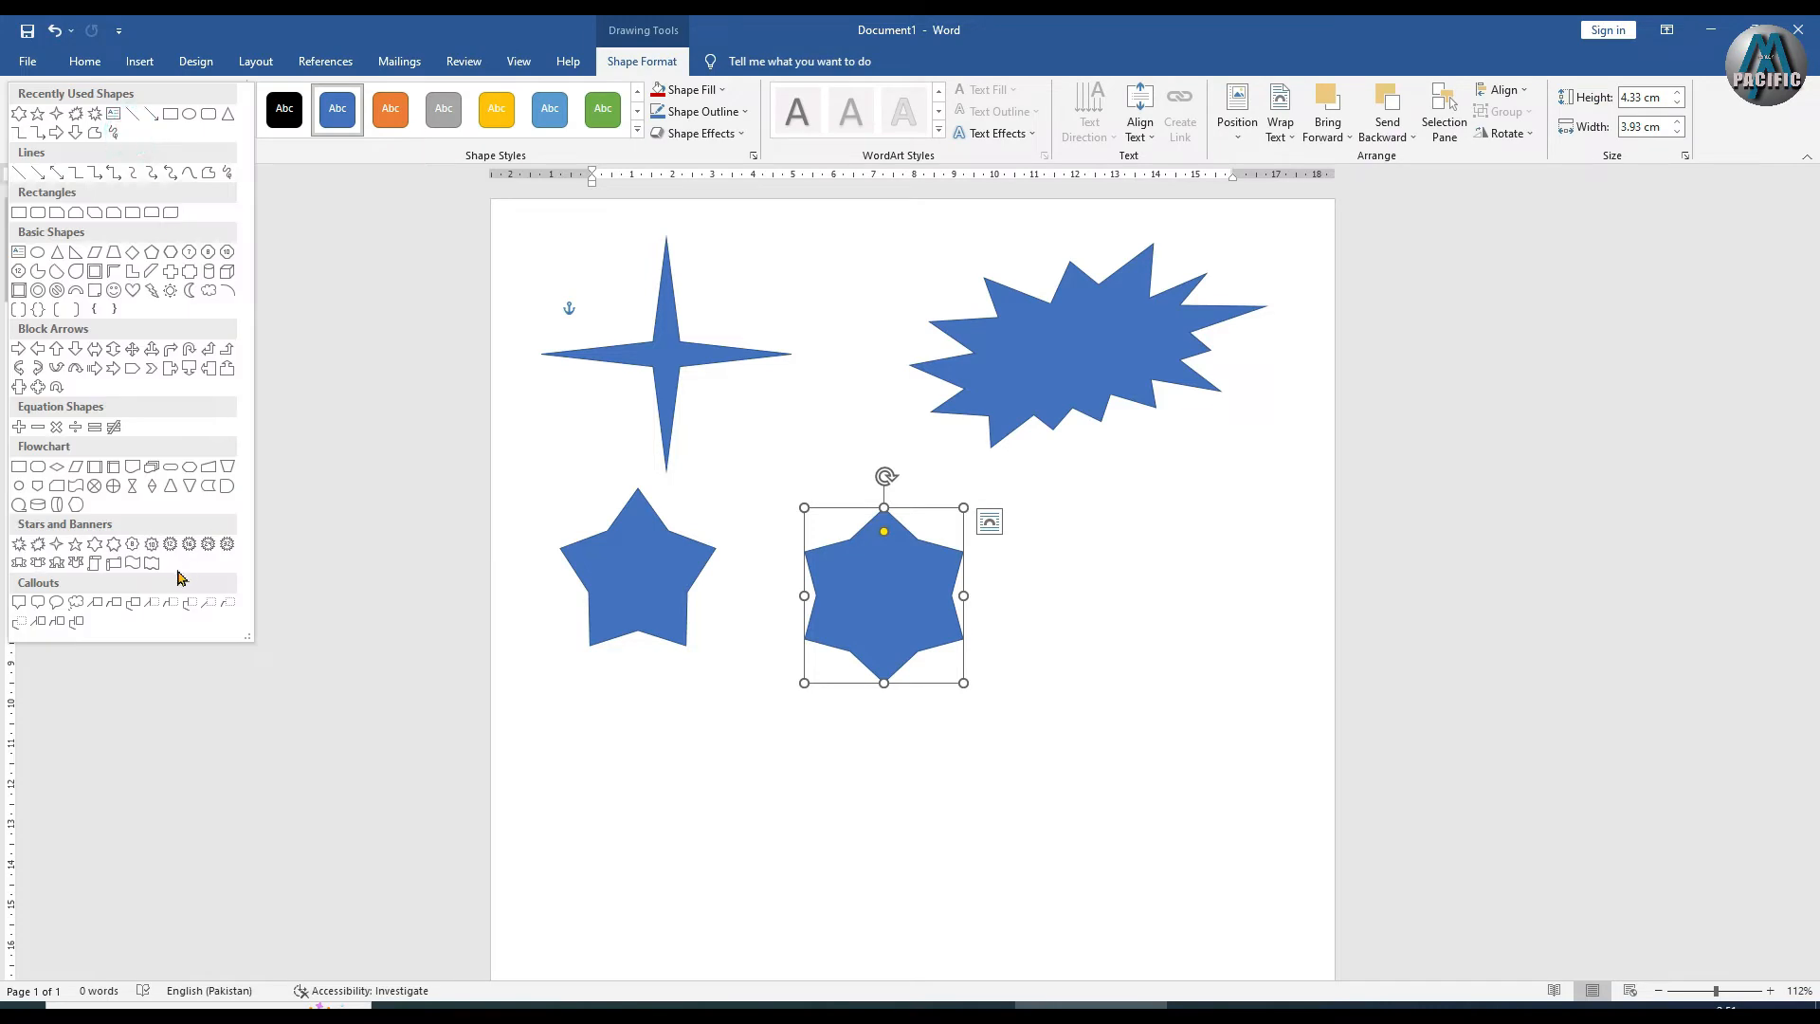
{"action": "left_click", "coordinate": [96, 547]}
{"action": "left_click_drag", "start_coordinate": [1085, 517], "coordinate": [1273, 702]}
{"action": "left_click_drag", "start_coordinate": [1180, 549], "coordinate": [1056, 550]}
Draw an eight-point star about 3.7 cm high and 3.7 cm wide below the five-point star and keep it selected
{"action": "scroll", "coordinate": [909, 711], "scroll_direction": "down", "scroll_amount": 1}
{"action": "scroll", "coordinate": [569, 621], "scroll_direction": "down", "scroll_amount": 1}
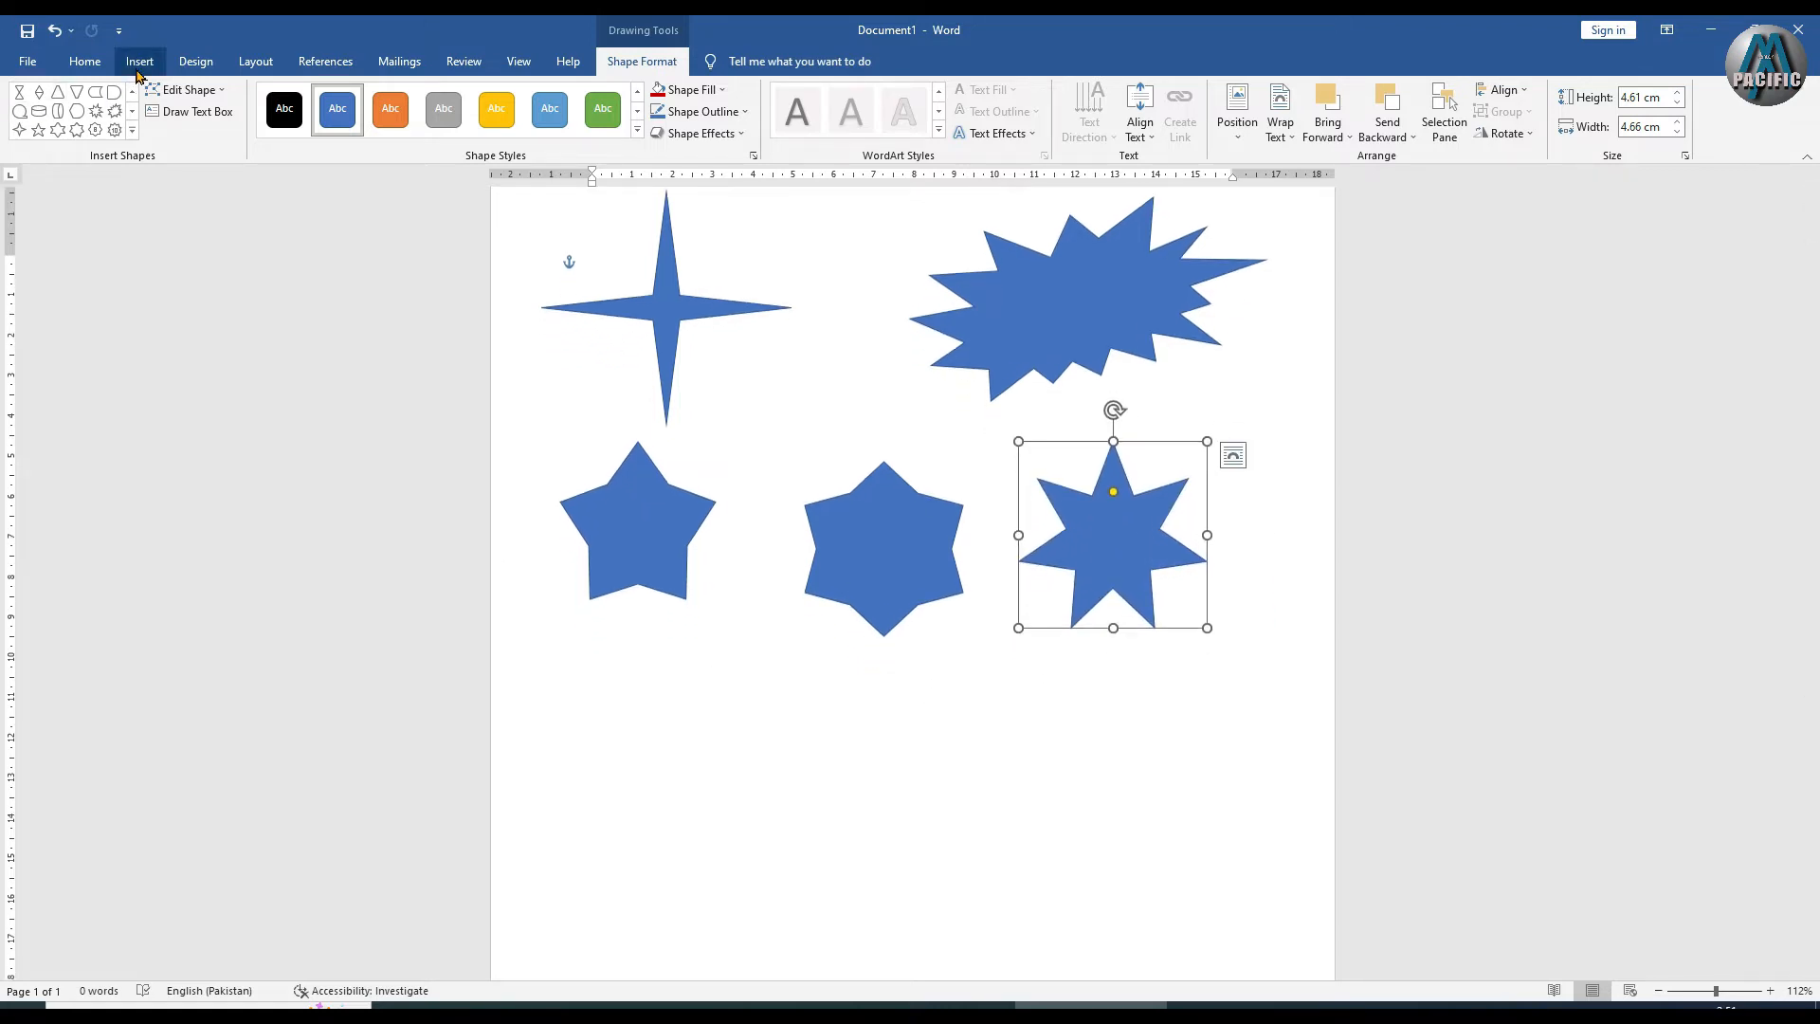
{"action": "left_click", "coordinate": [132, 133]}
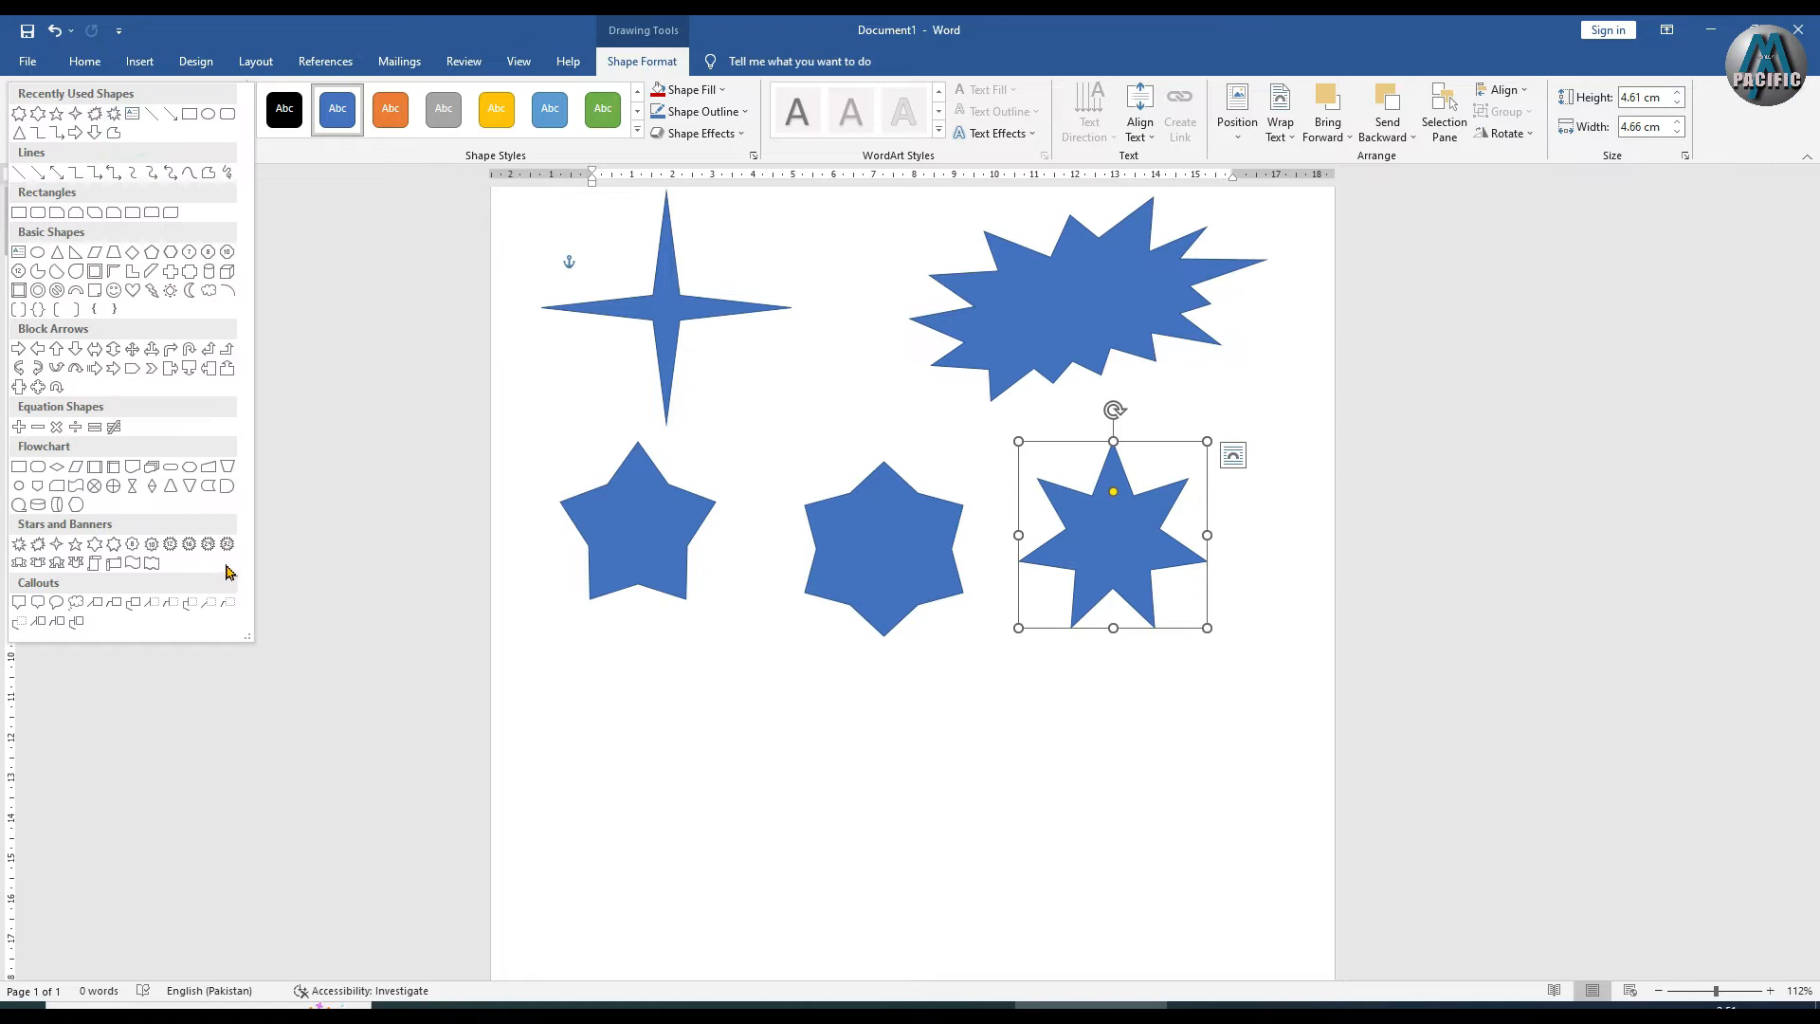
{"action": "left_click", "coordinate": [151, 544]}
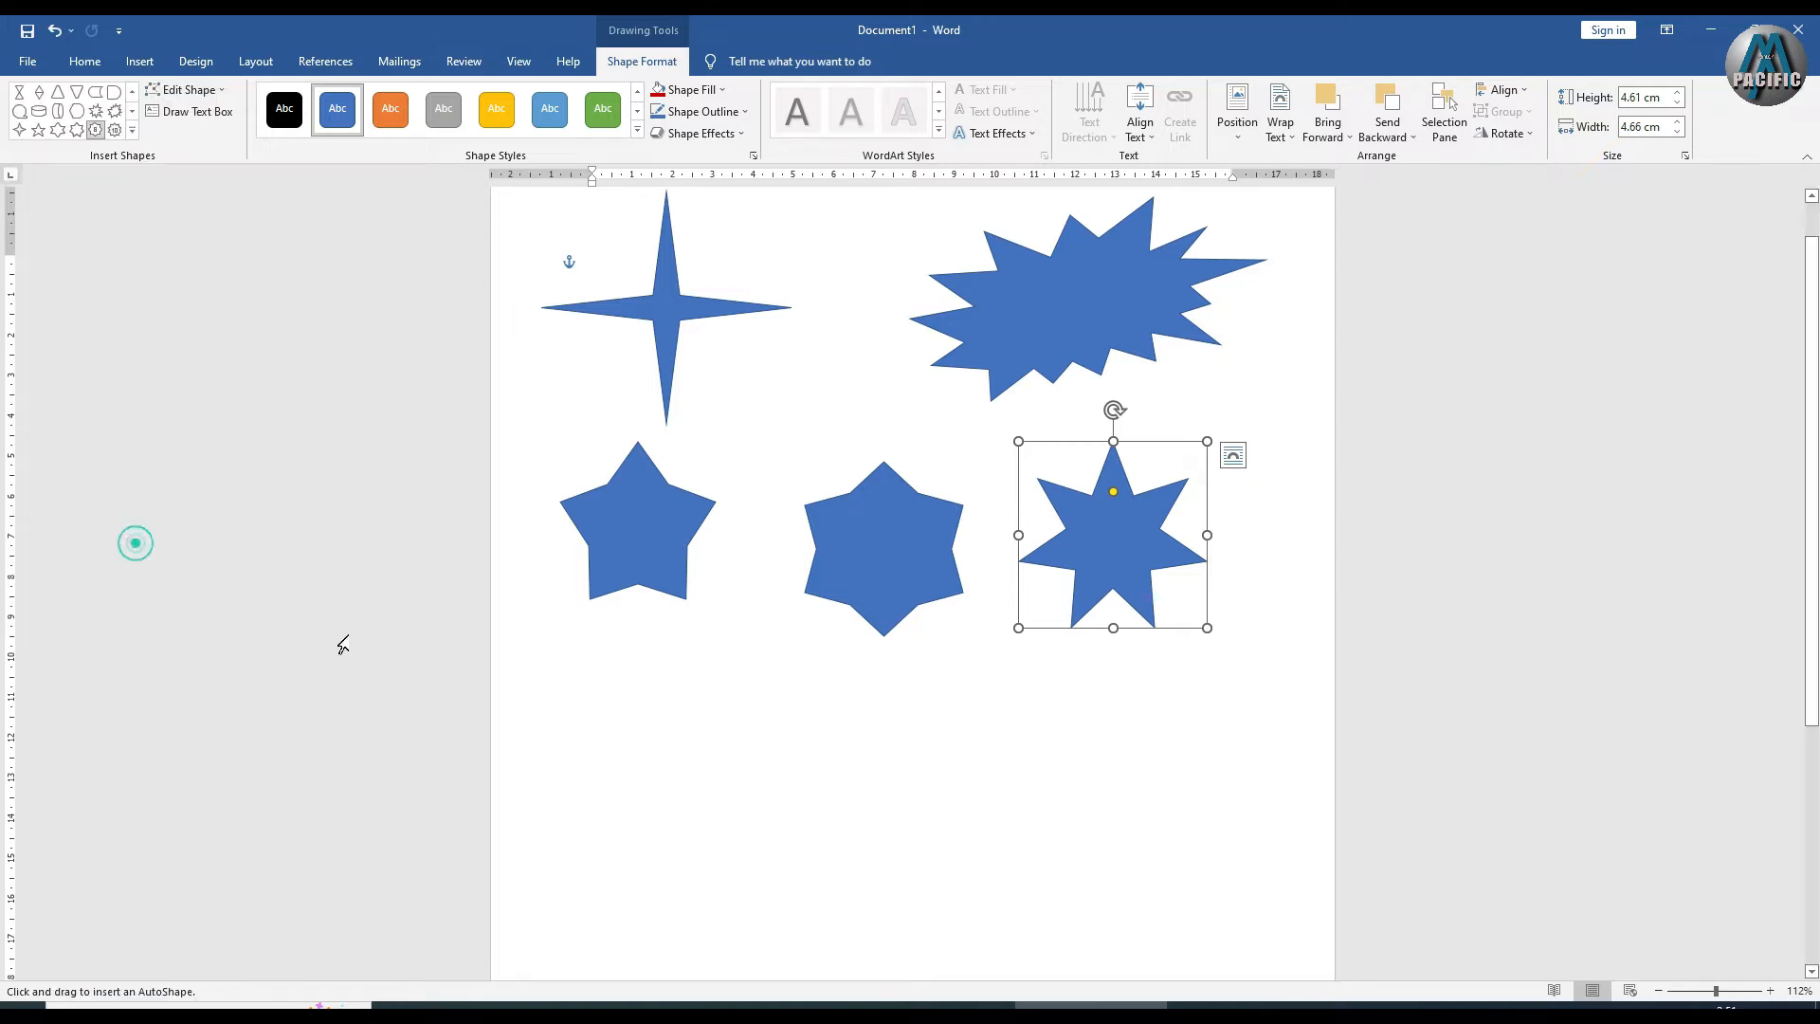
{"action": "left_click_drag", "start_coordinate": [588, 665], "coordinate": [735, 815]}
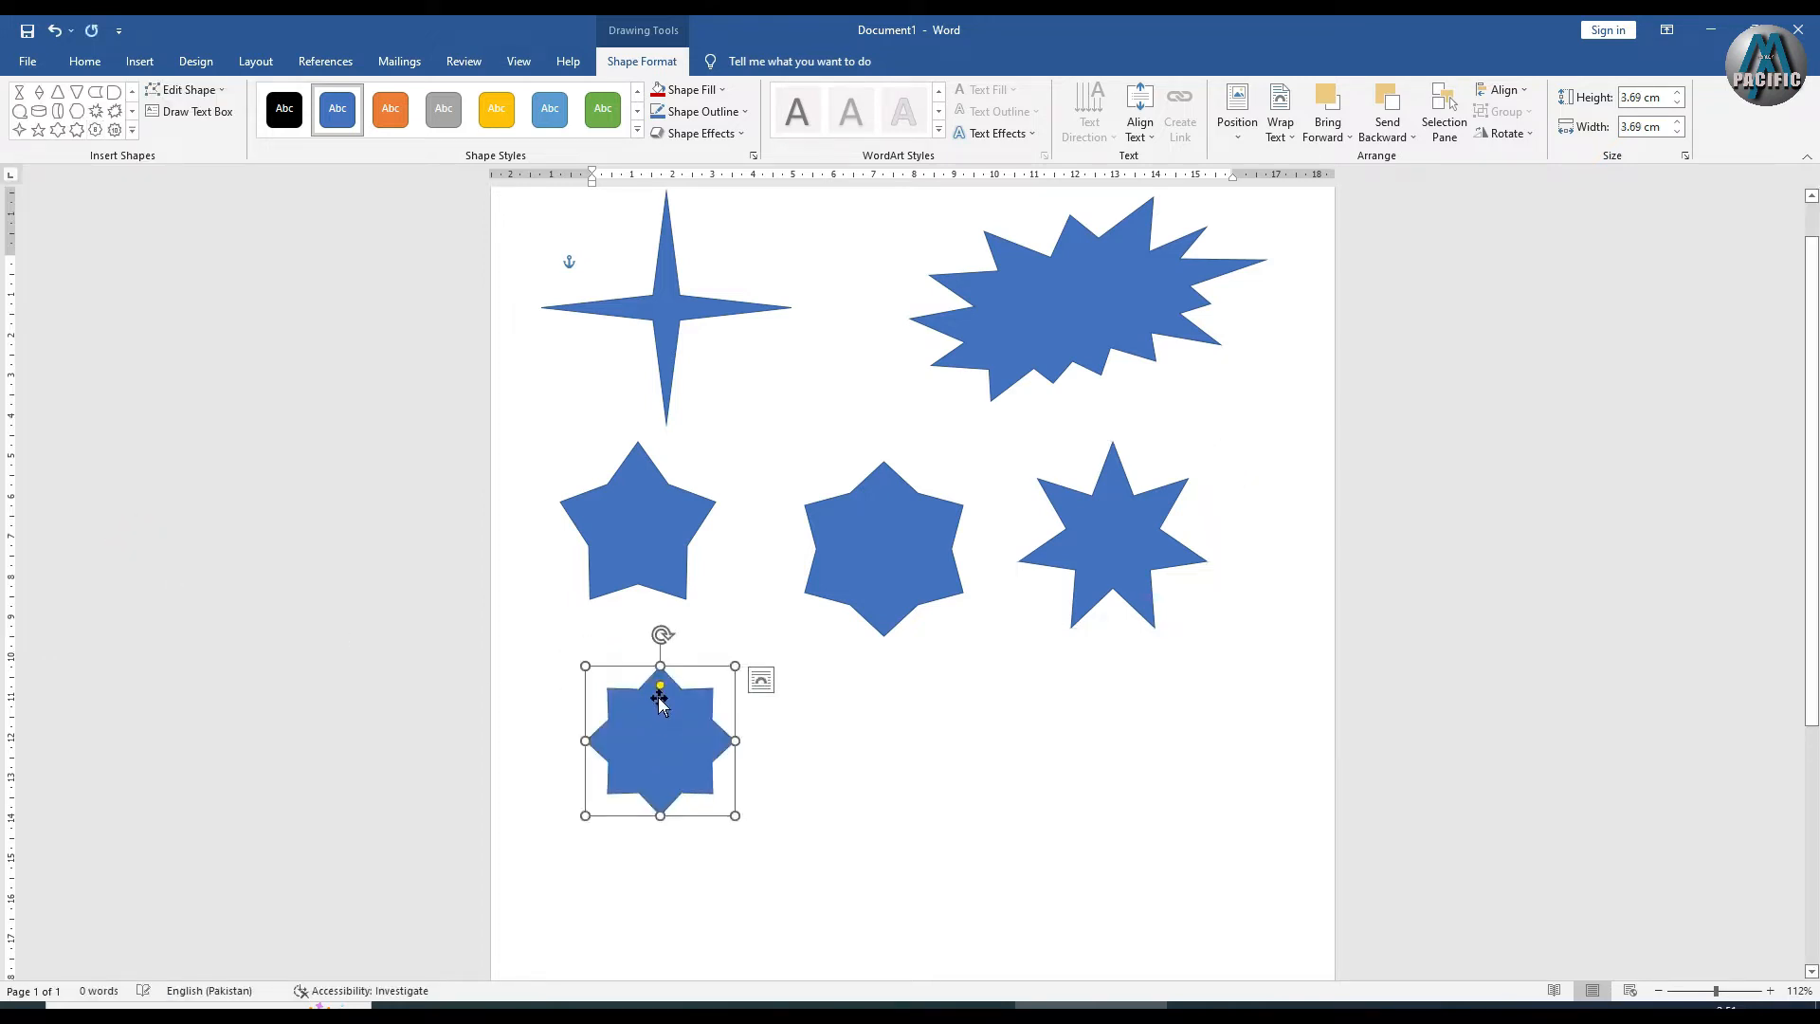
{"action": "left_click", "coordinate": [722, 771]}
{"action": "left_click", "coordinate": [676, 748]}
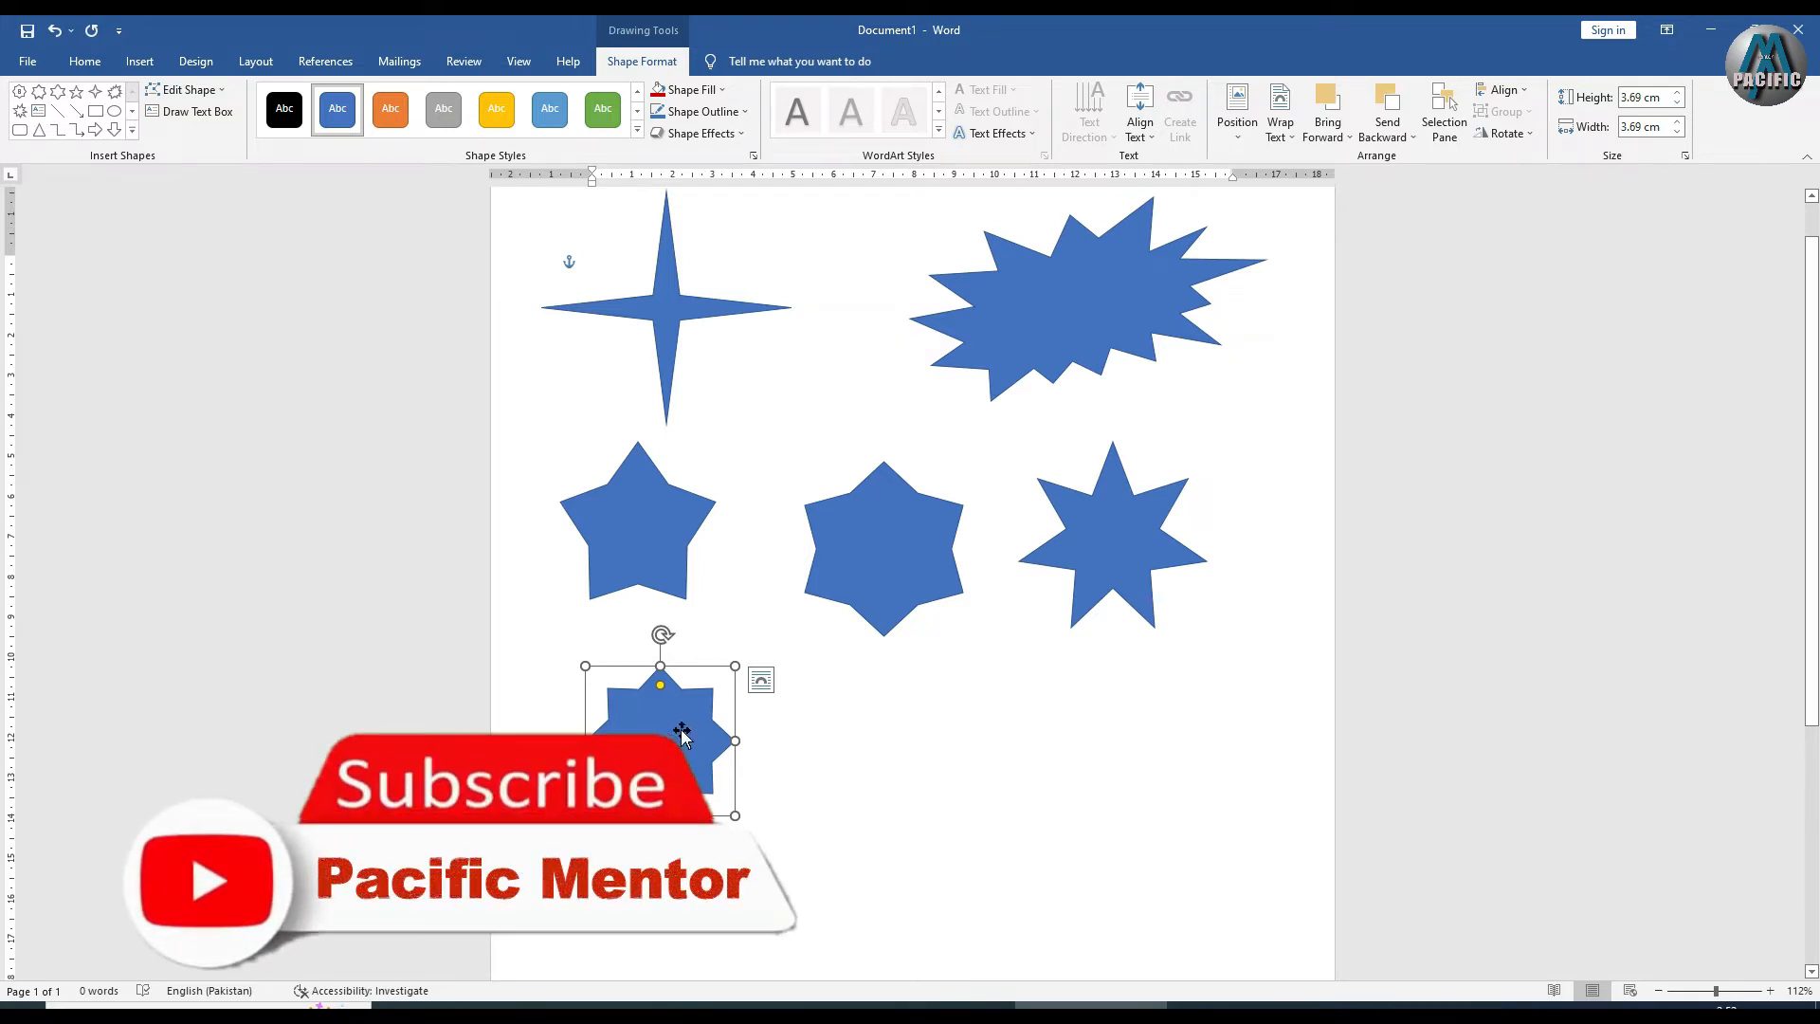
Move the eight-point star directly beneath the five-point star and give it broad, shallow points
{"action": "left_click_drag", "start_coordinate": [679, 732], "coordinate": [662, 715]}
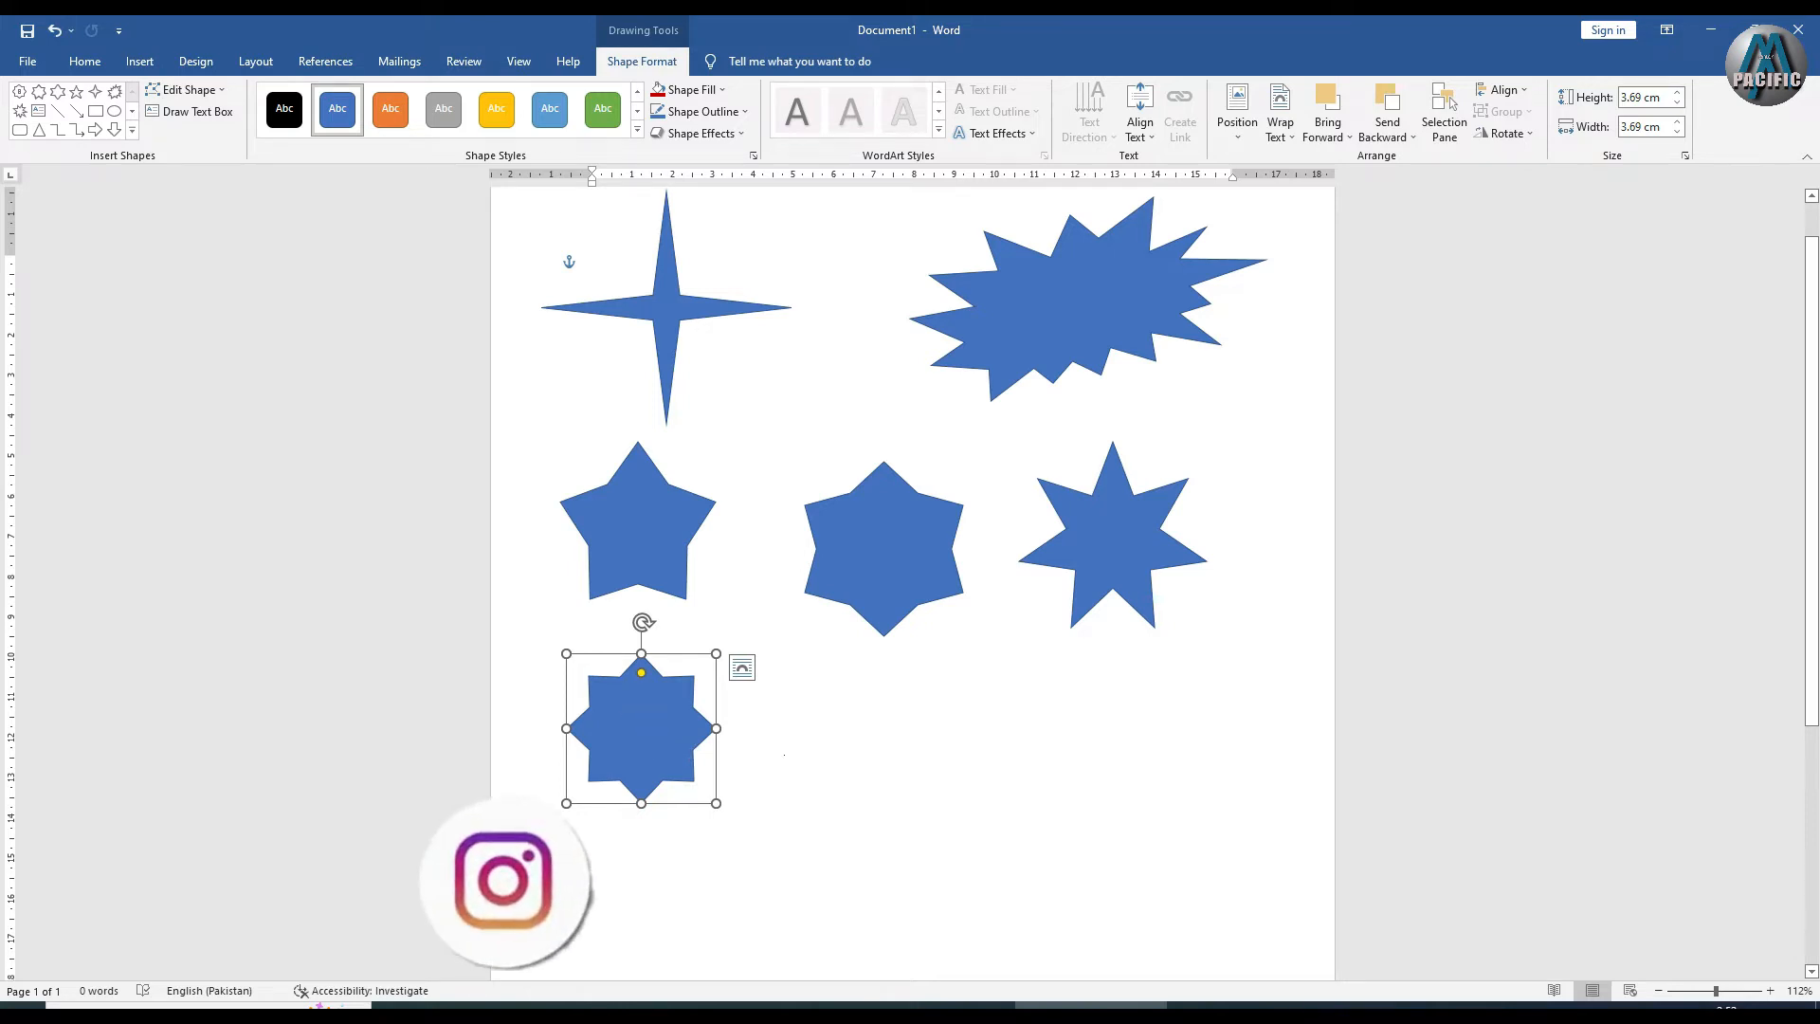
{"action": "left_click", "coordinate": [795, 762]}
{"action": "left_click_drag", "start_coordinate": [643, 732], "coordinate": [651, 687]}
{"action": "left_click", "coordinate": [724, 787]}
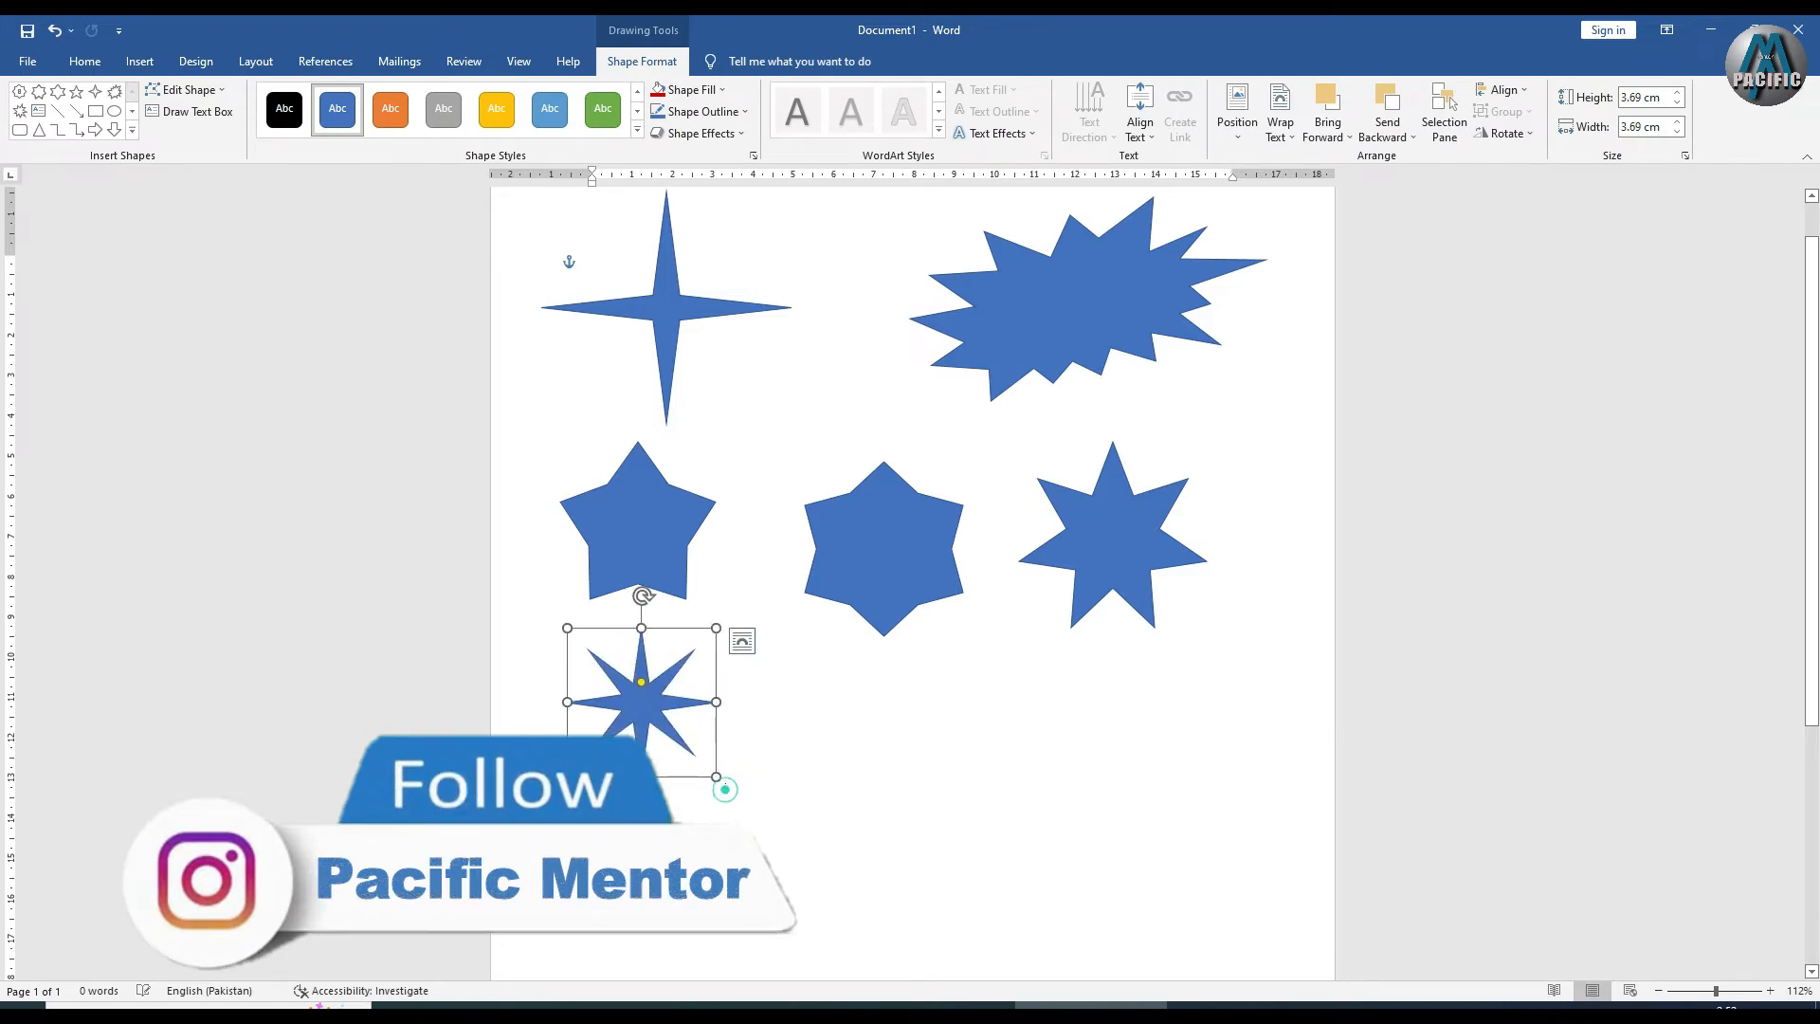
{"action": "left_click", "coordinate": [649, 696]}
{"action": "left_click_drag", "start_coordinate": [626, 665], "coordinate": [612, 627]}
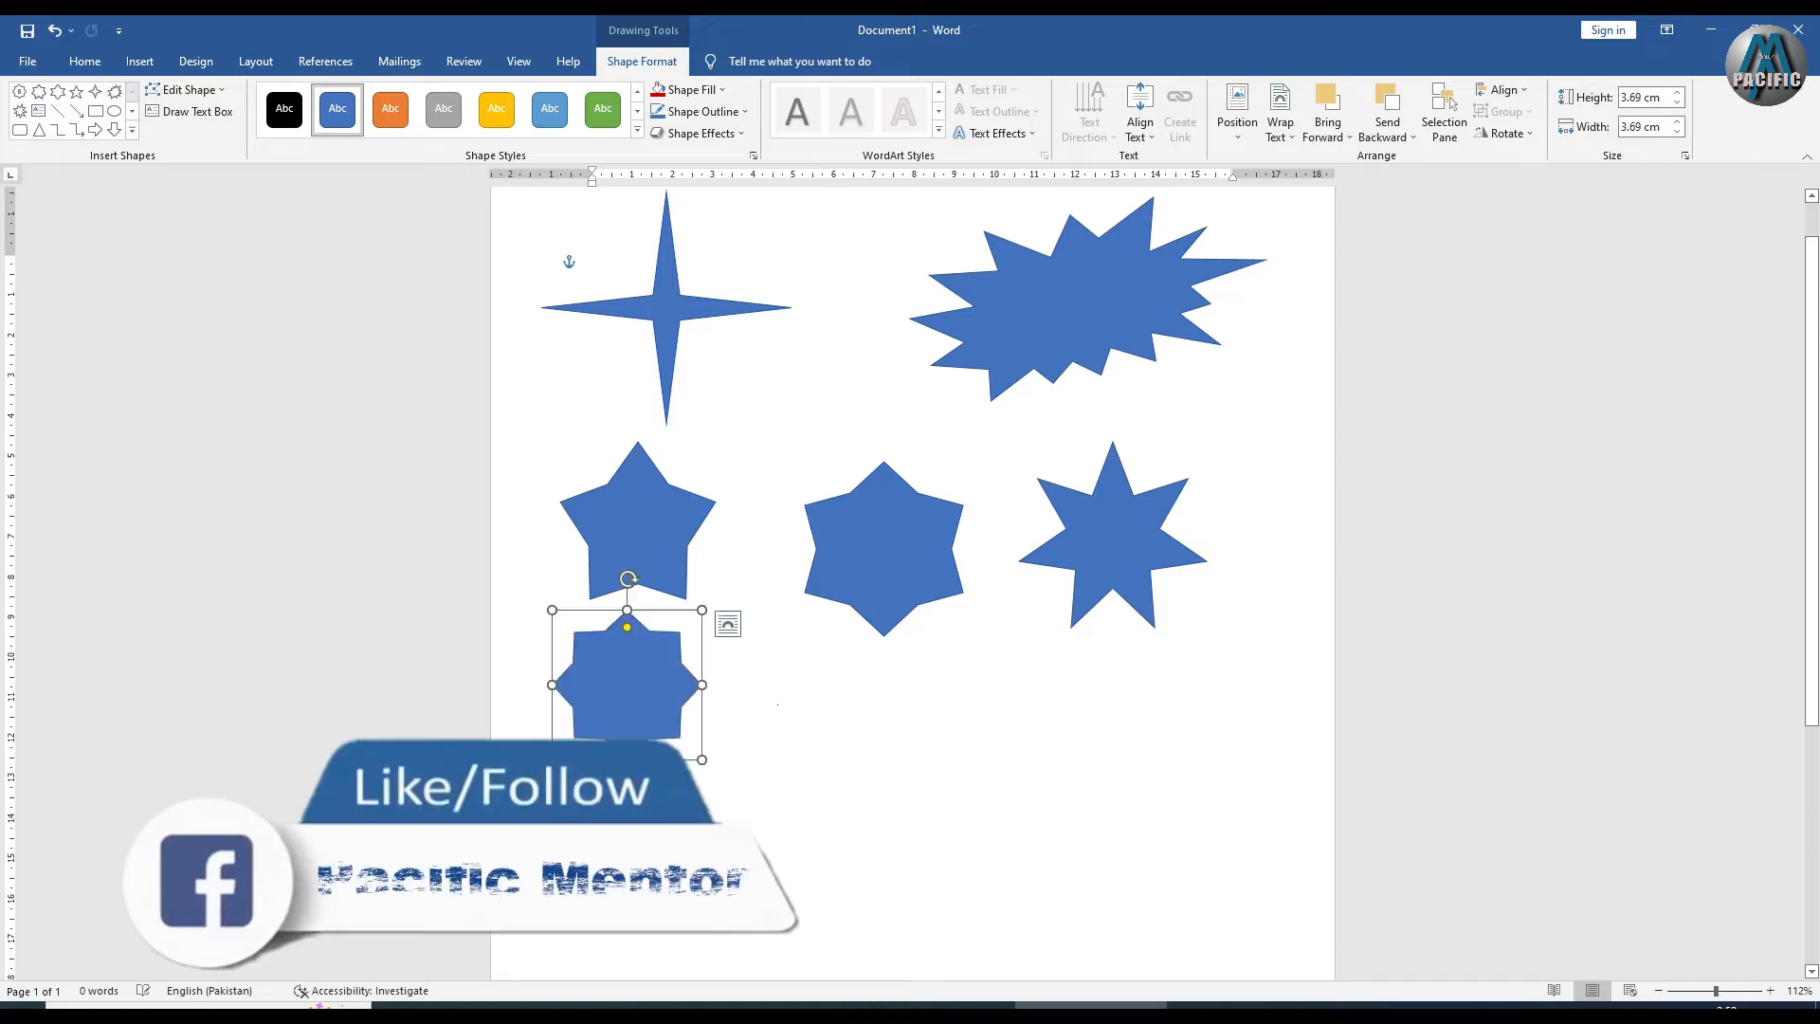
{"action": "left_click", "coordinate": [132, 130]}
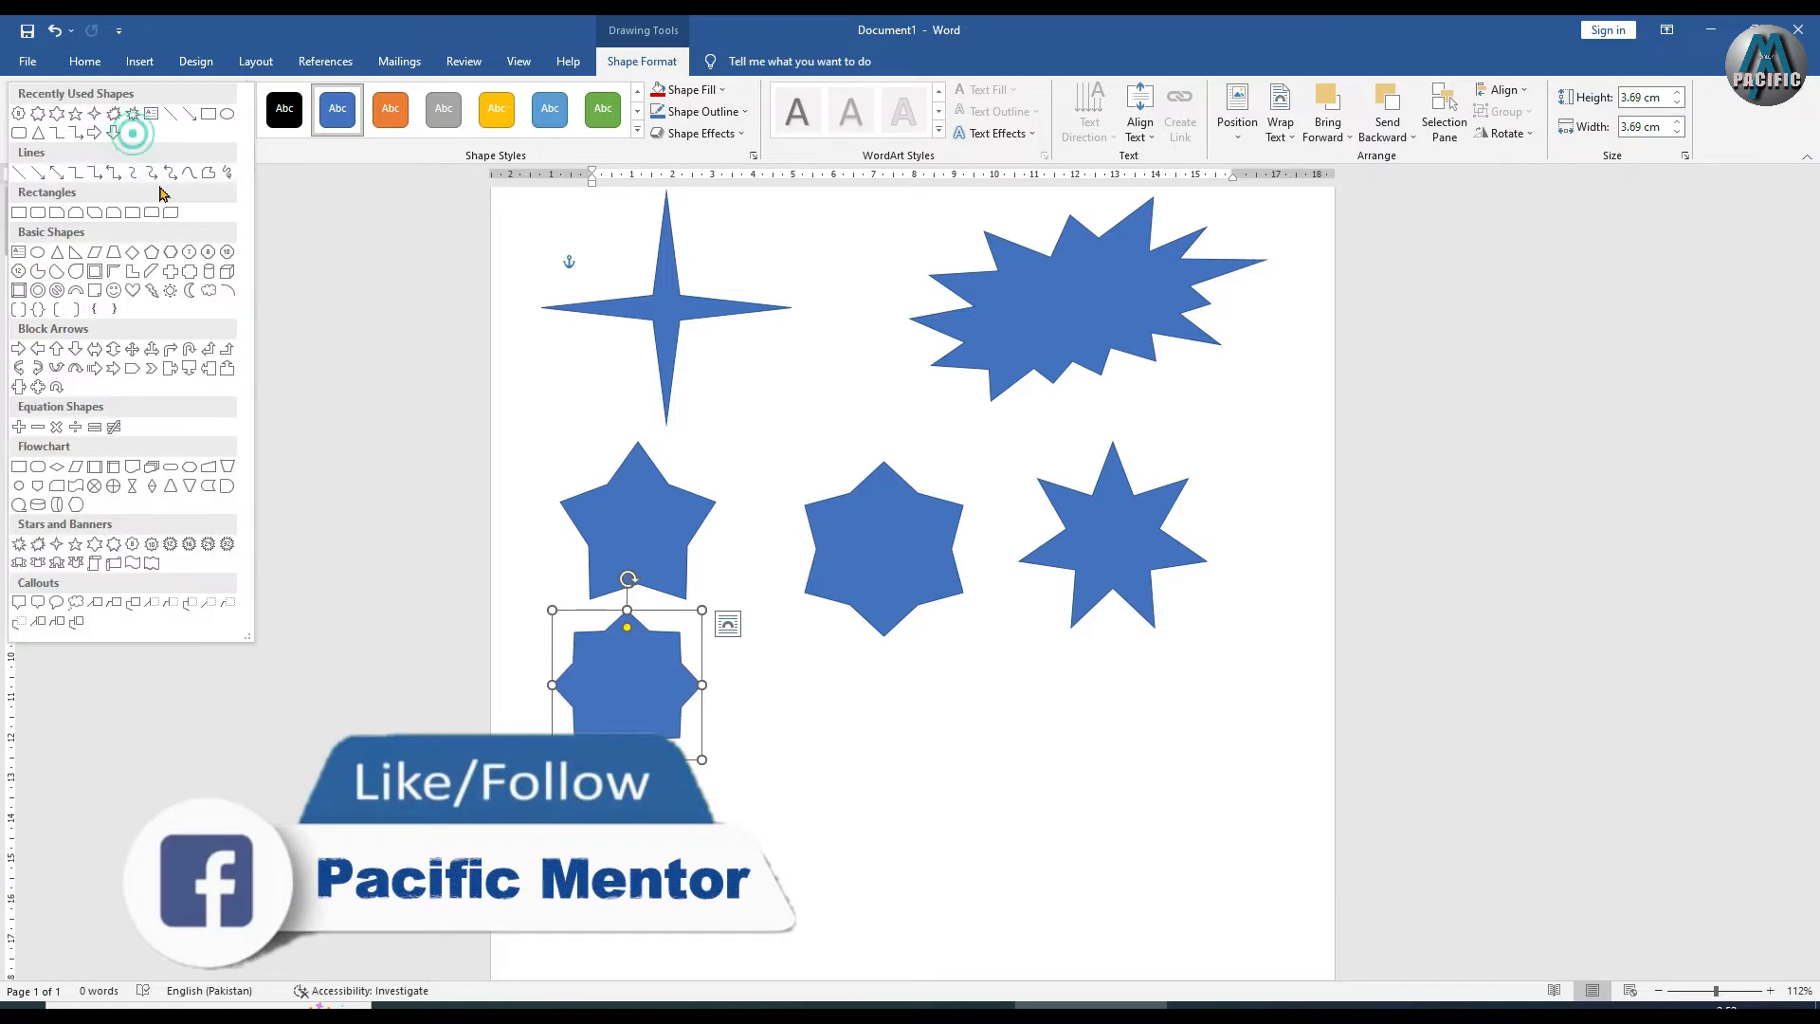
{"action": "left_click", "coordinate": [132, 550]}
{"action": "left_click_drag", "start_coordinate": [777, 674], "coordinate": [939, 836]}
{"action": "left_click_drag", "start_coordinate": [861, 737], "coordinate": [822, 710]}
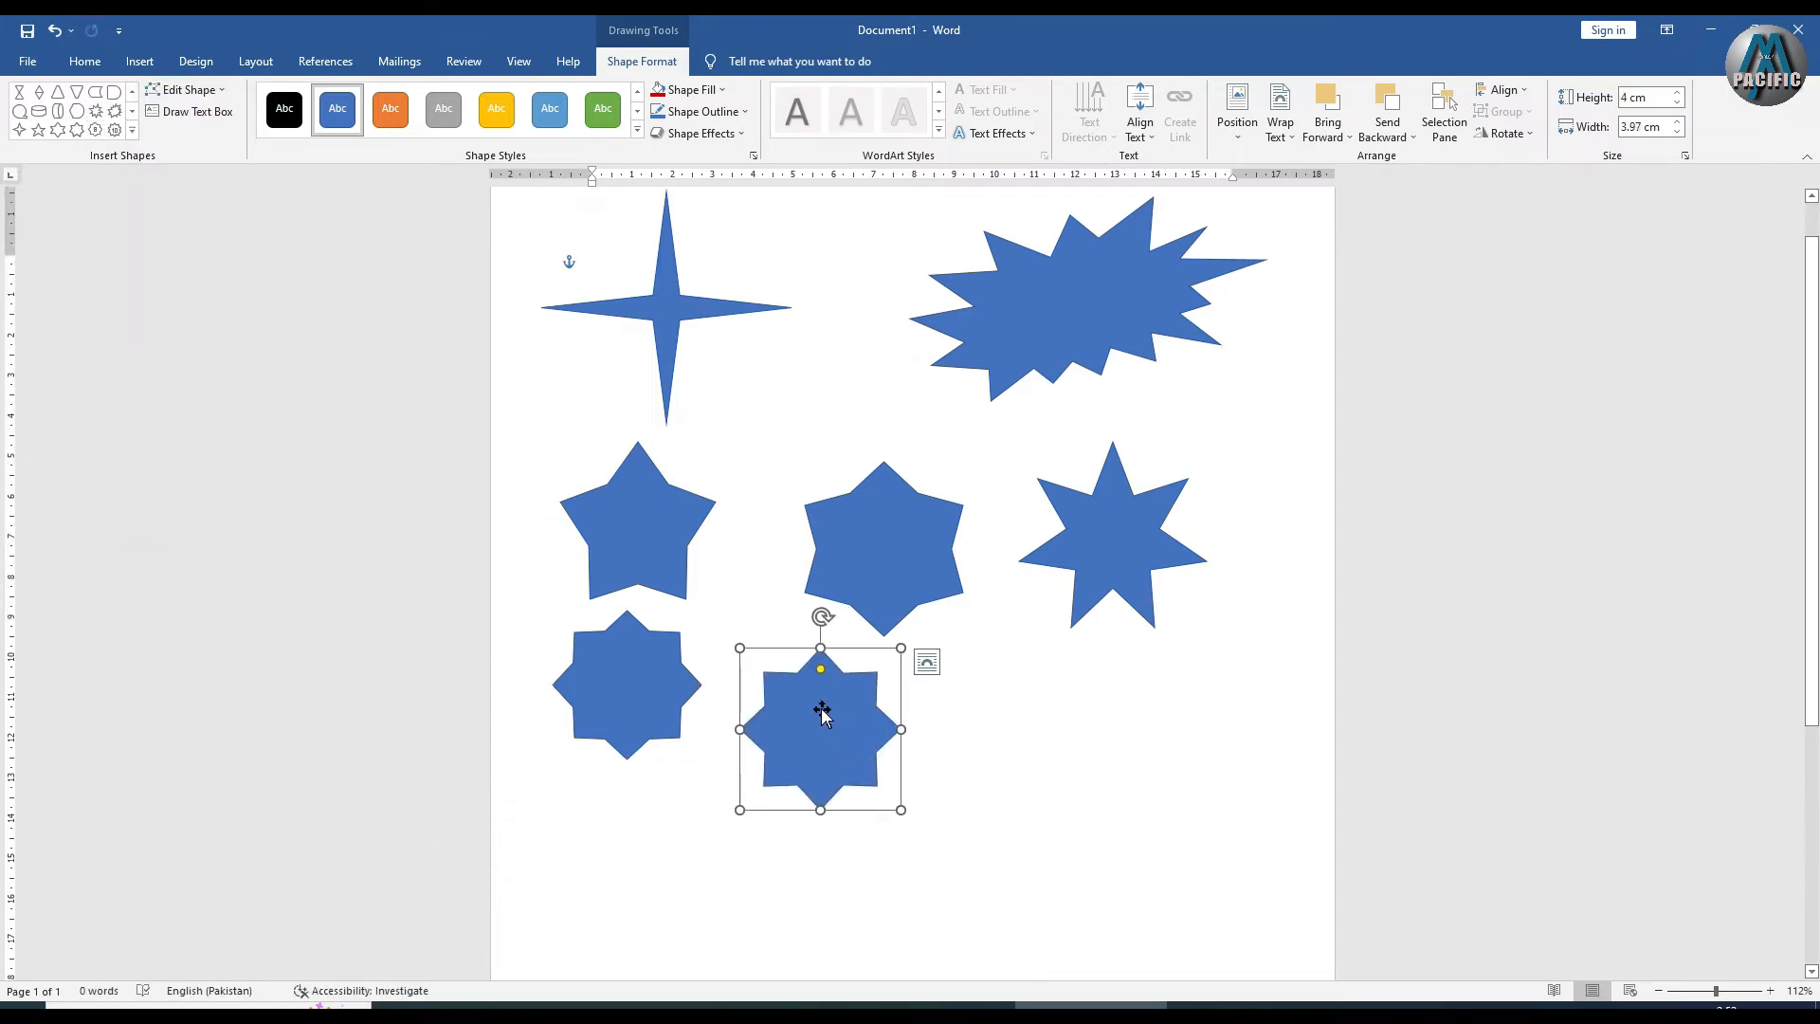
{"action": "key", "text": "Delete"}
Draw a ten-point star about 4.3 cm high and 4.6 cm wide beside the eight-point star and give it long, narrow points
{"action": "left_click", "coordinate": [142, 63]}
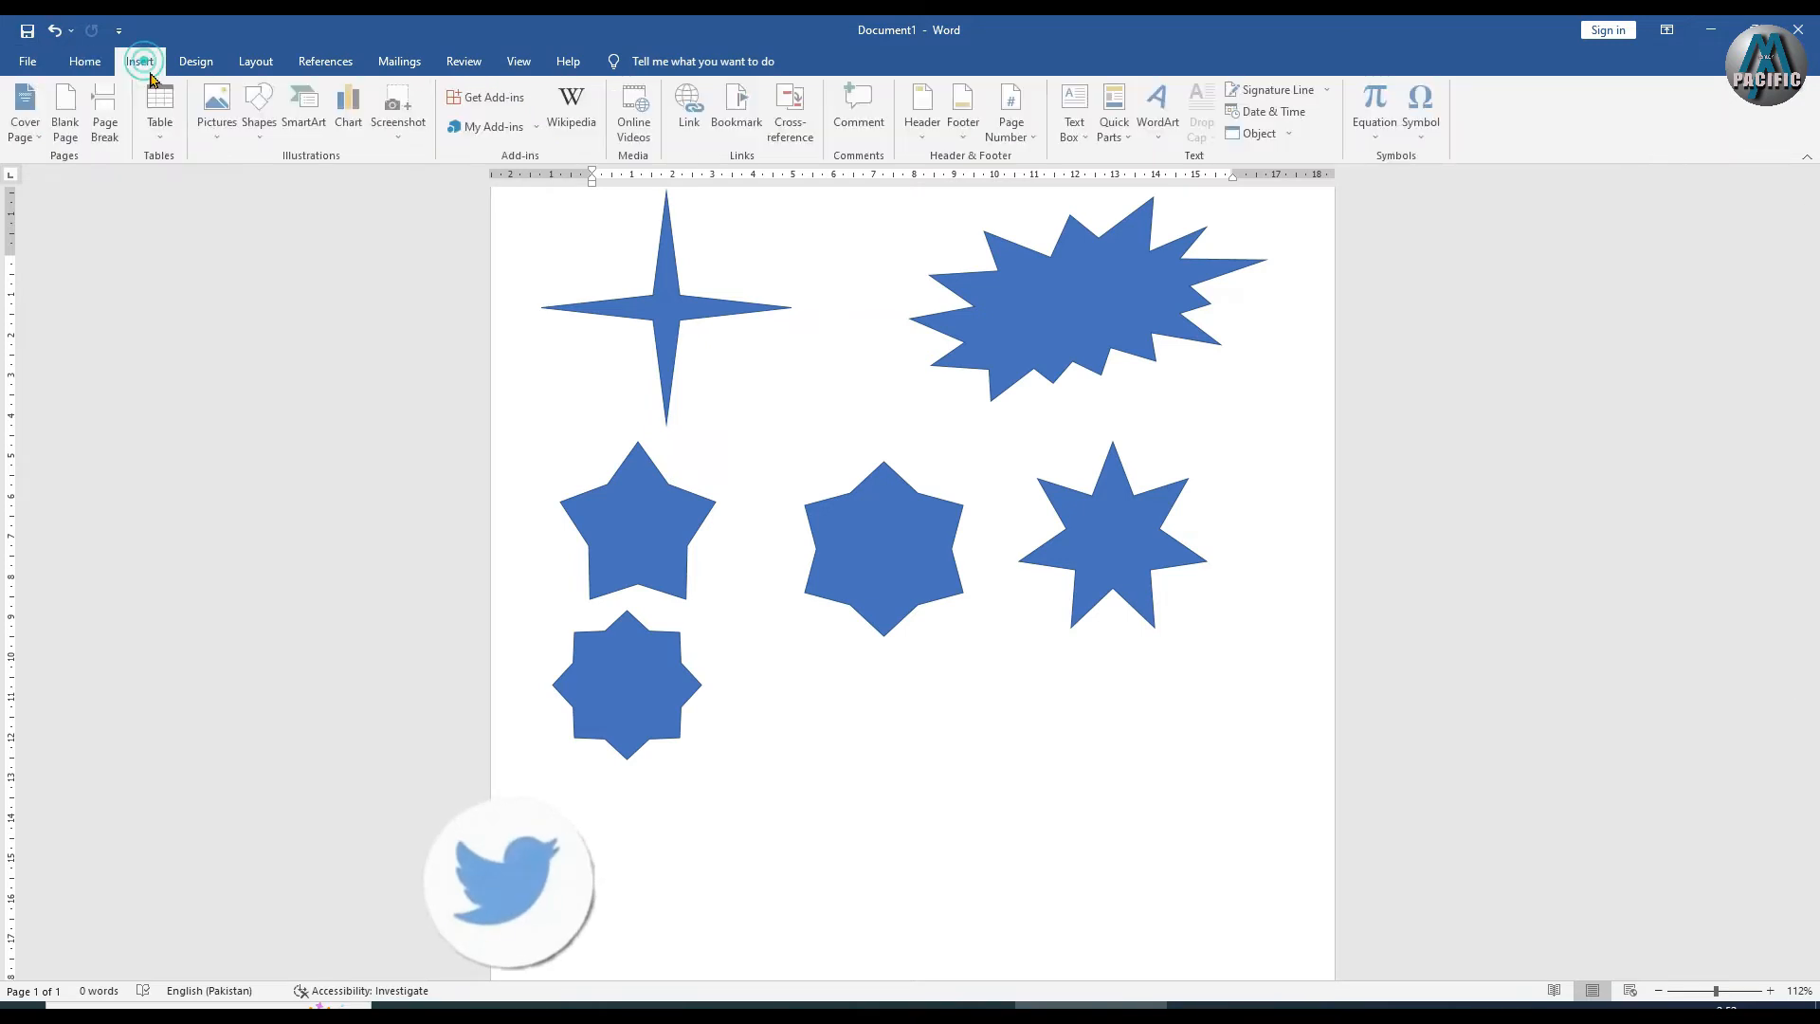
{"action": "left_click", "coordinate": [259, 105]}
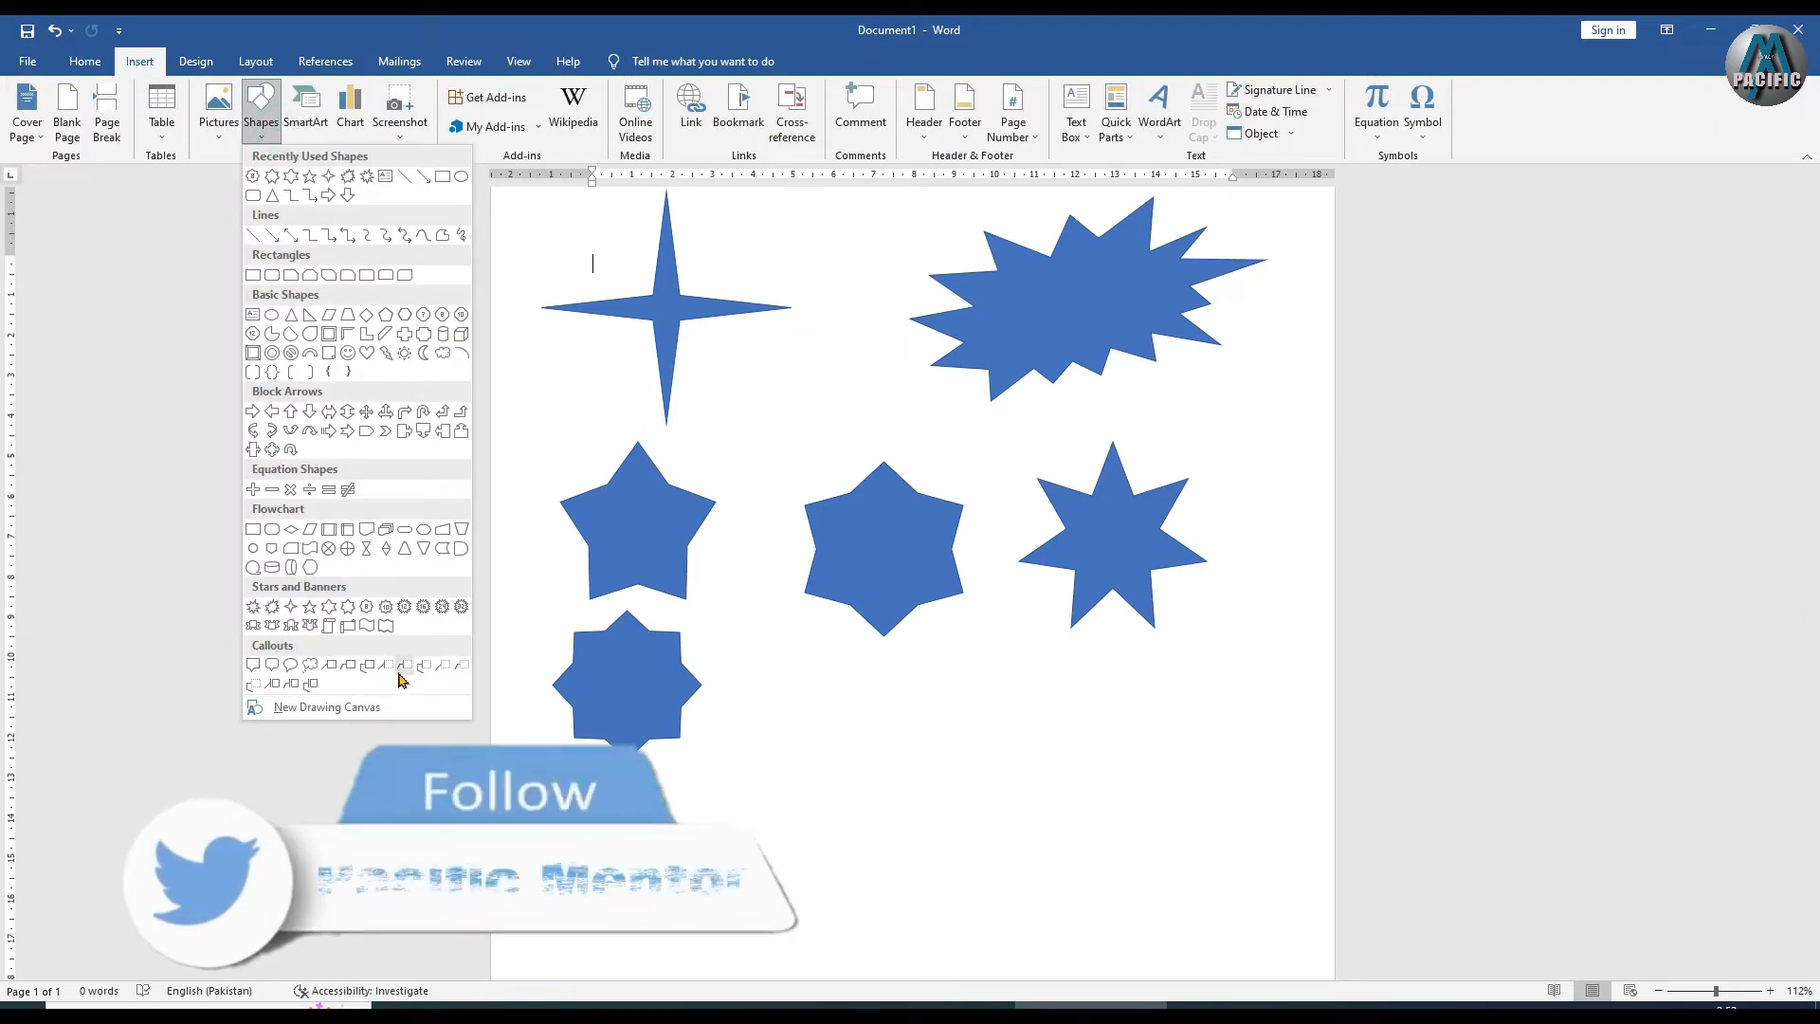
{"action": "left_click", "coordinate": [388, 611]}
{"action": "left_click_drag", "start_coordinate": [725, 654], "coordinate": [910, 828]}
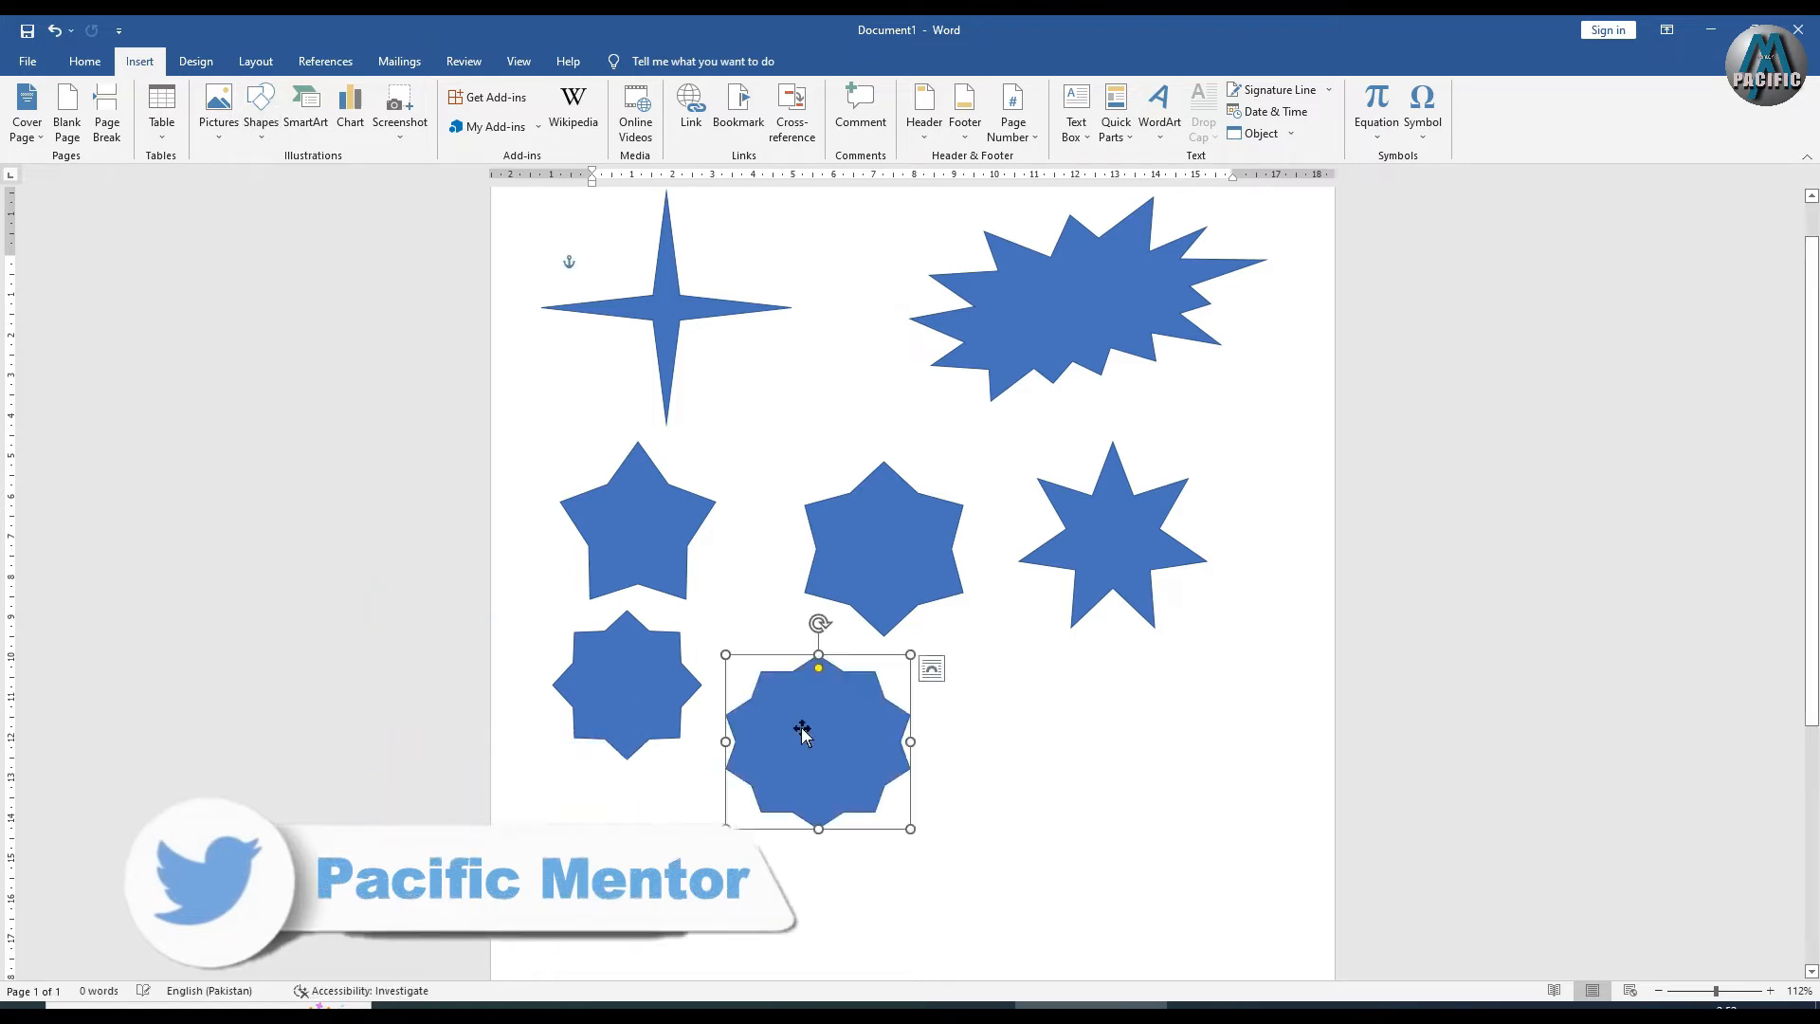
{"action": "mouse_move", "coordinate": [818, 668]}
{"action": "left_mouse_down"}
{"action": "mouse_move", "coordinate": [785, 636]}
{"action": "mouse_move", "coordinate": [793, 674]}
{"action": "left_mouse_up"}
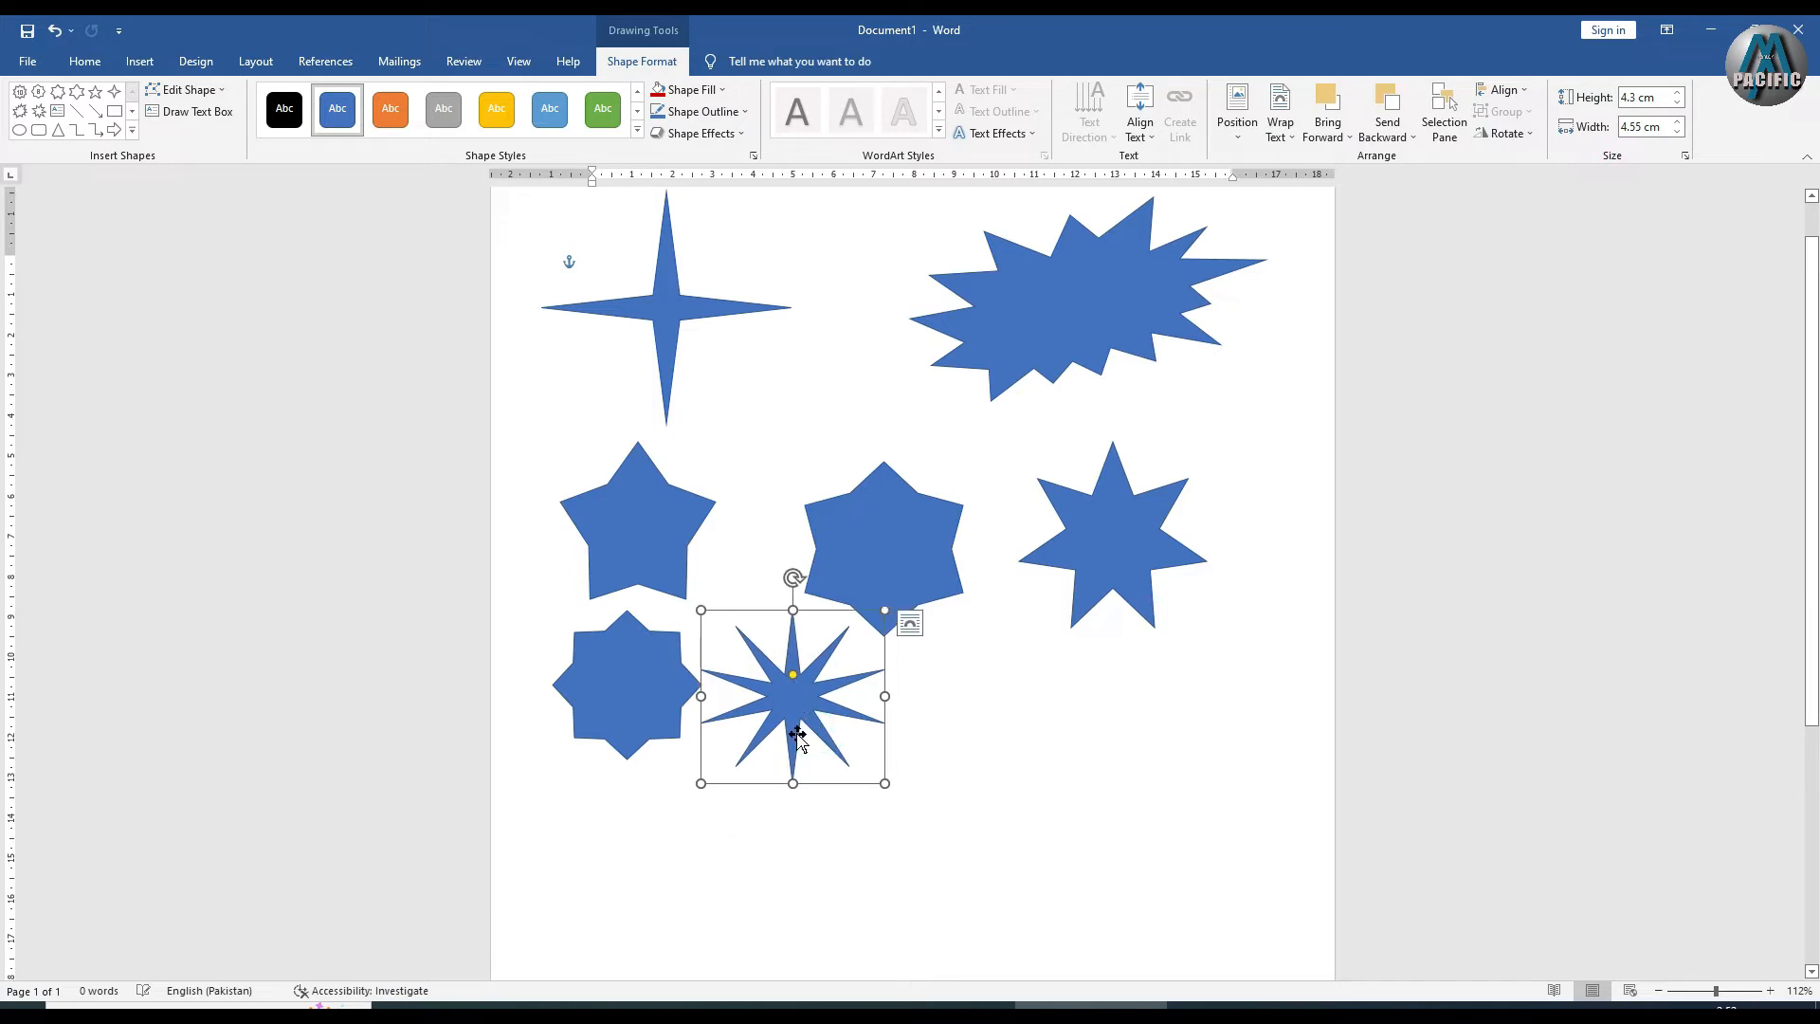
Draw a 16-point star about 5.8 cm high and 5.7 cm wide below the seven-point star and flatten its points
{"action": "left_click", "coordinate": [132, 131]}
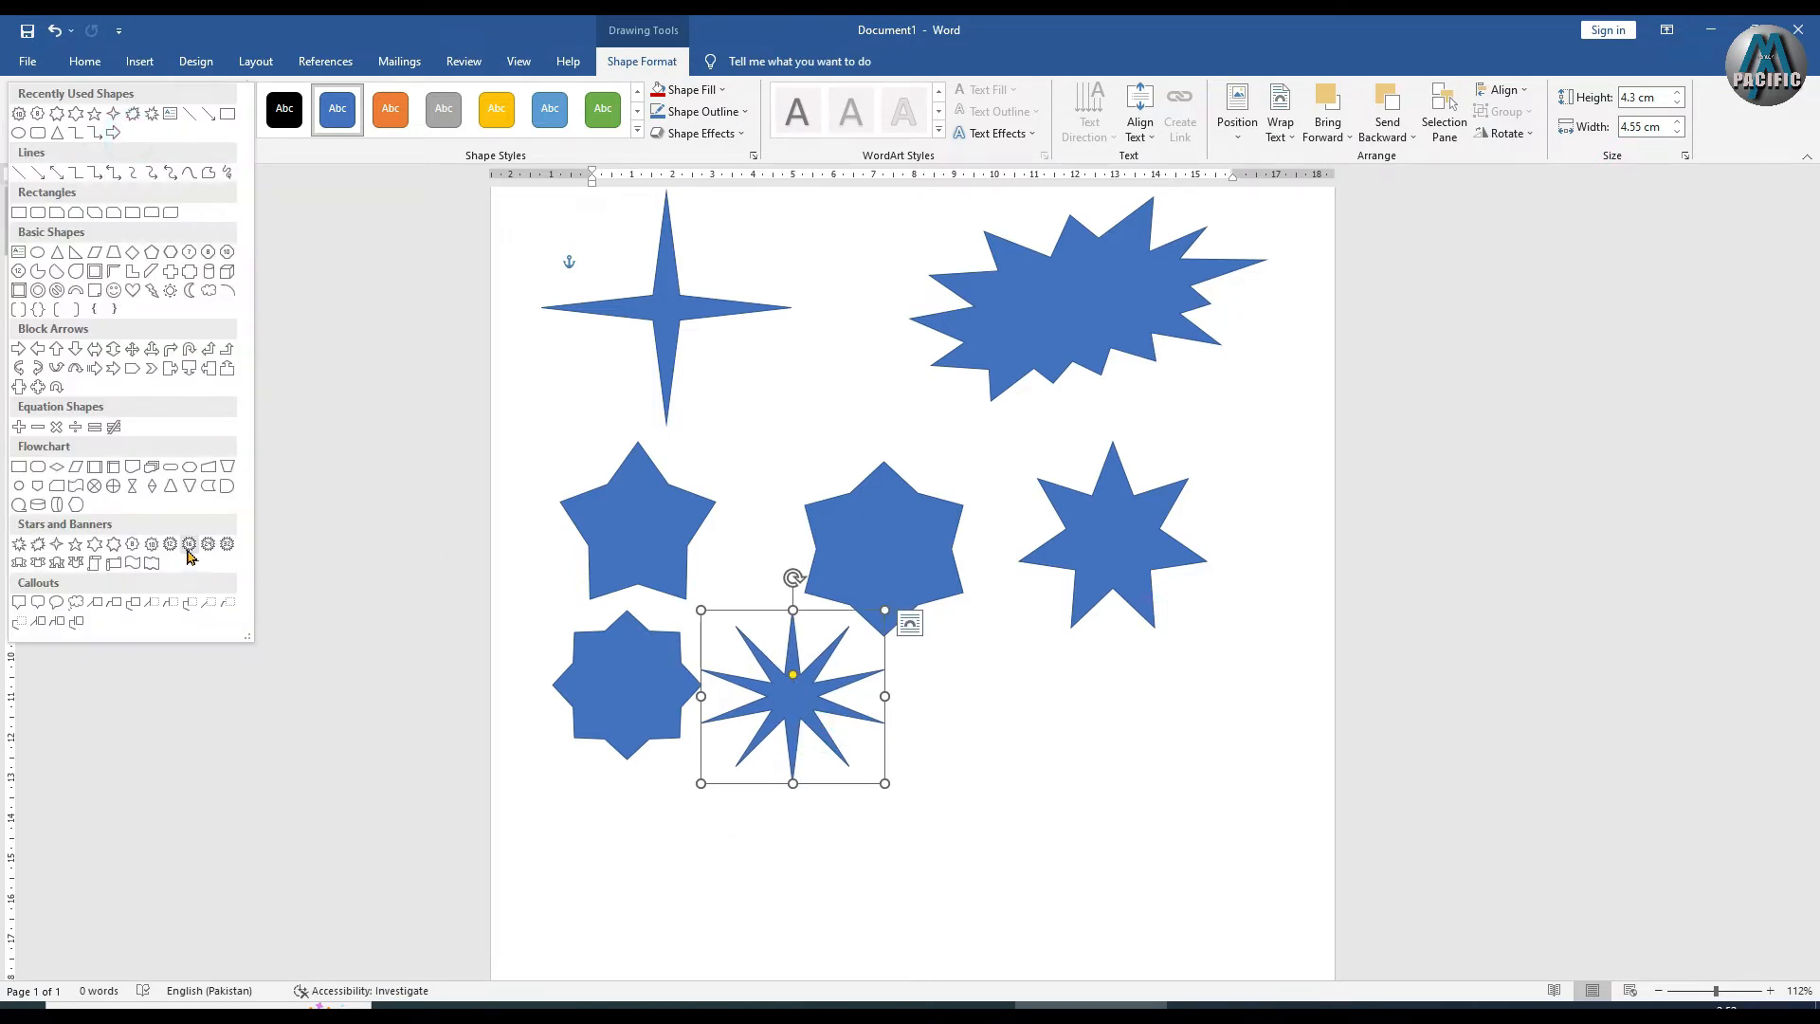
{"action": "left_click", "coordinate": [188, 546]}
{"action": "left_click_drag", "start_coordinate": [963, 654], "coordinate": [1193, 891]}
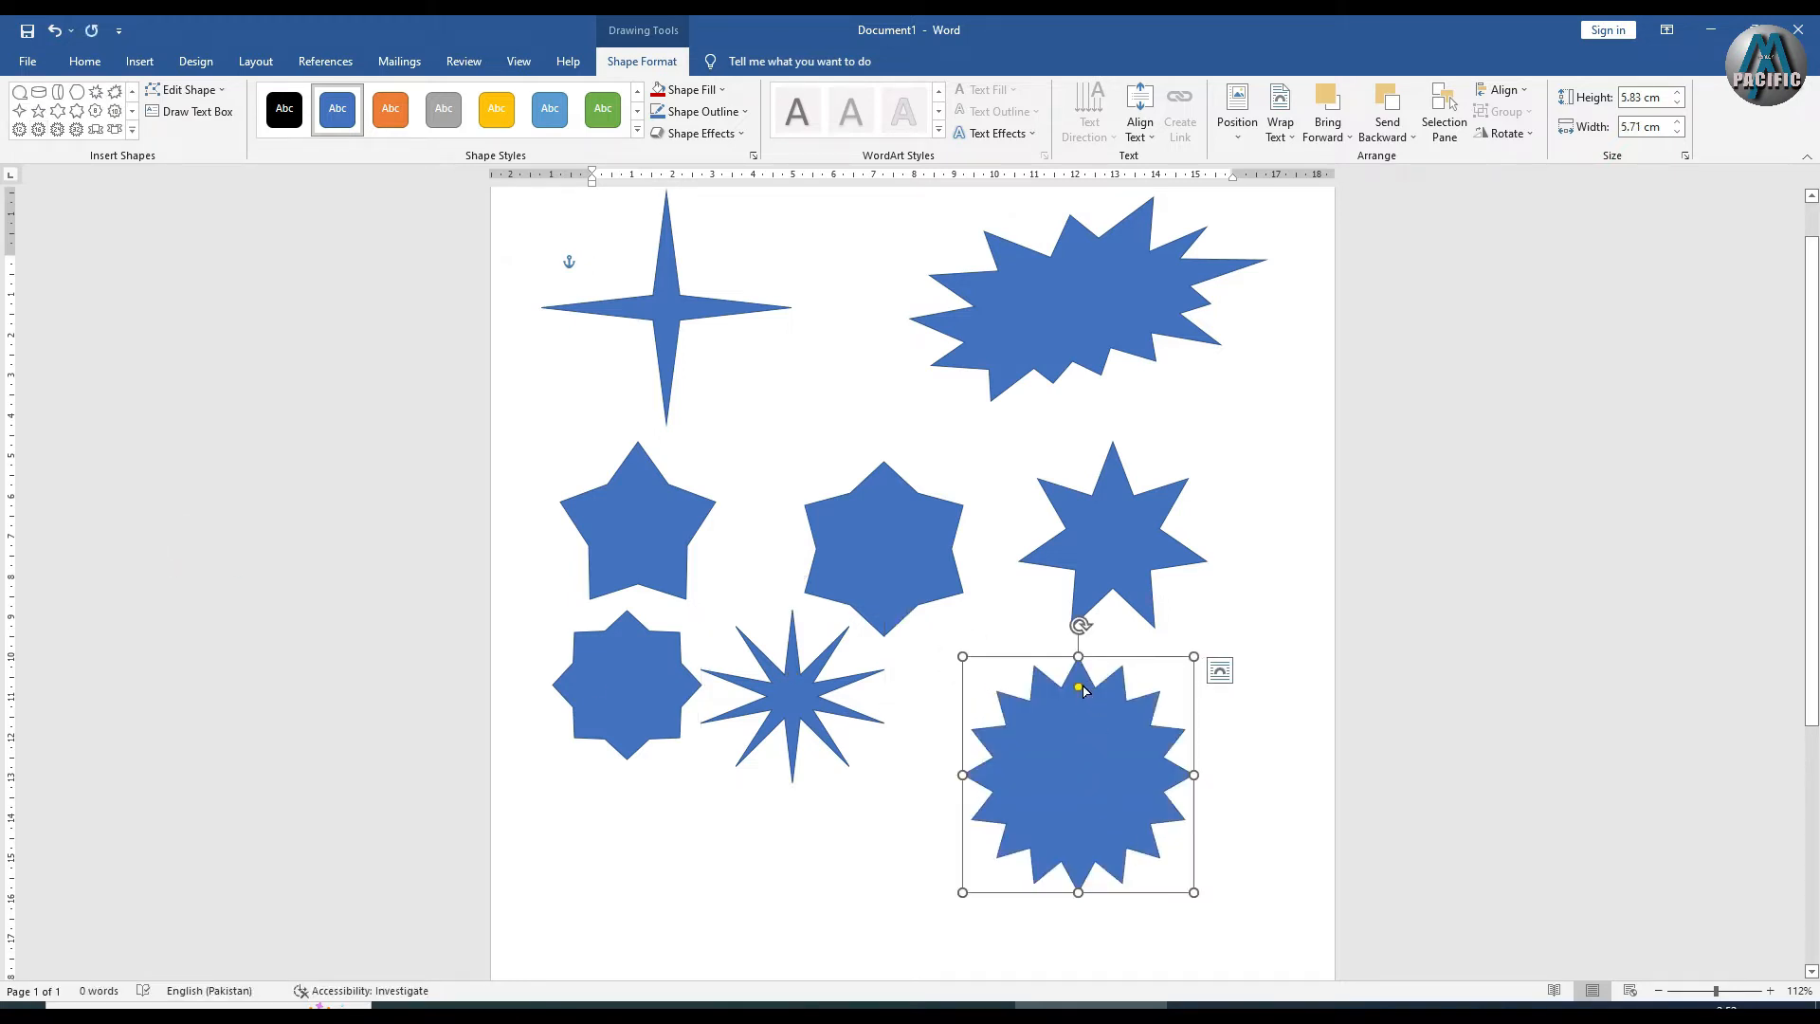
{"action": "left_click_drag", "start_coordinate": [1078, 686], "coordinate": [1070, 665]}
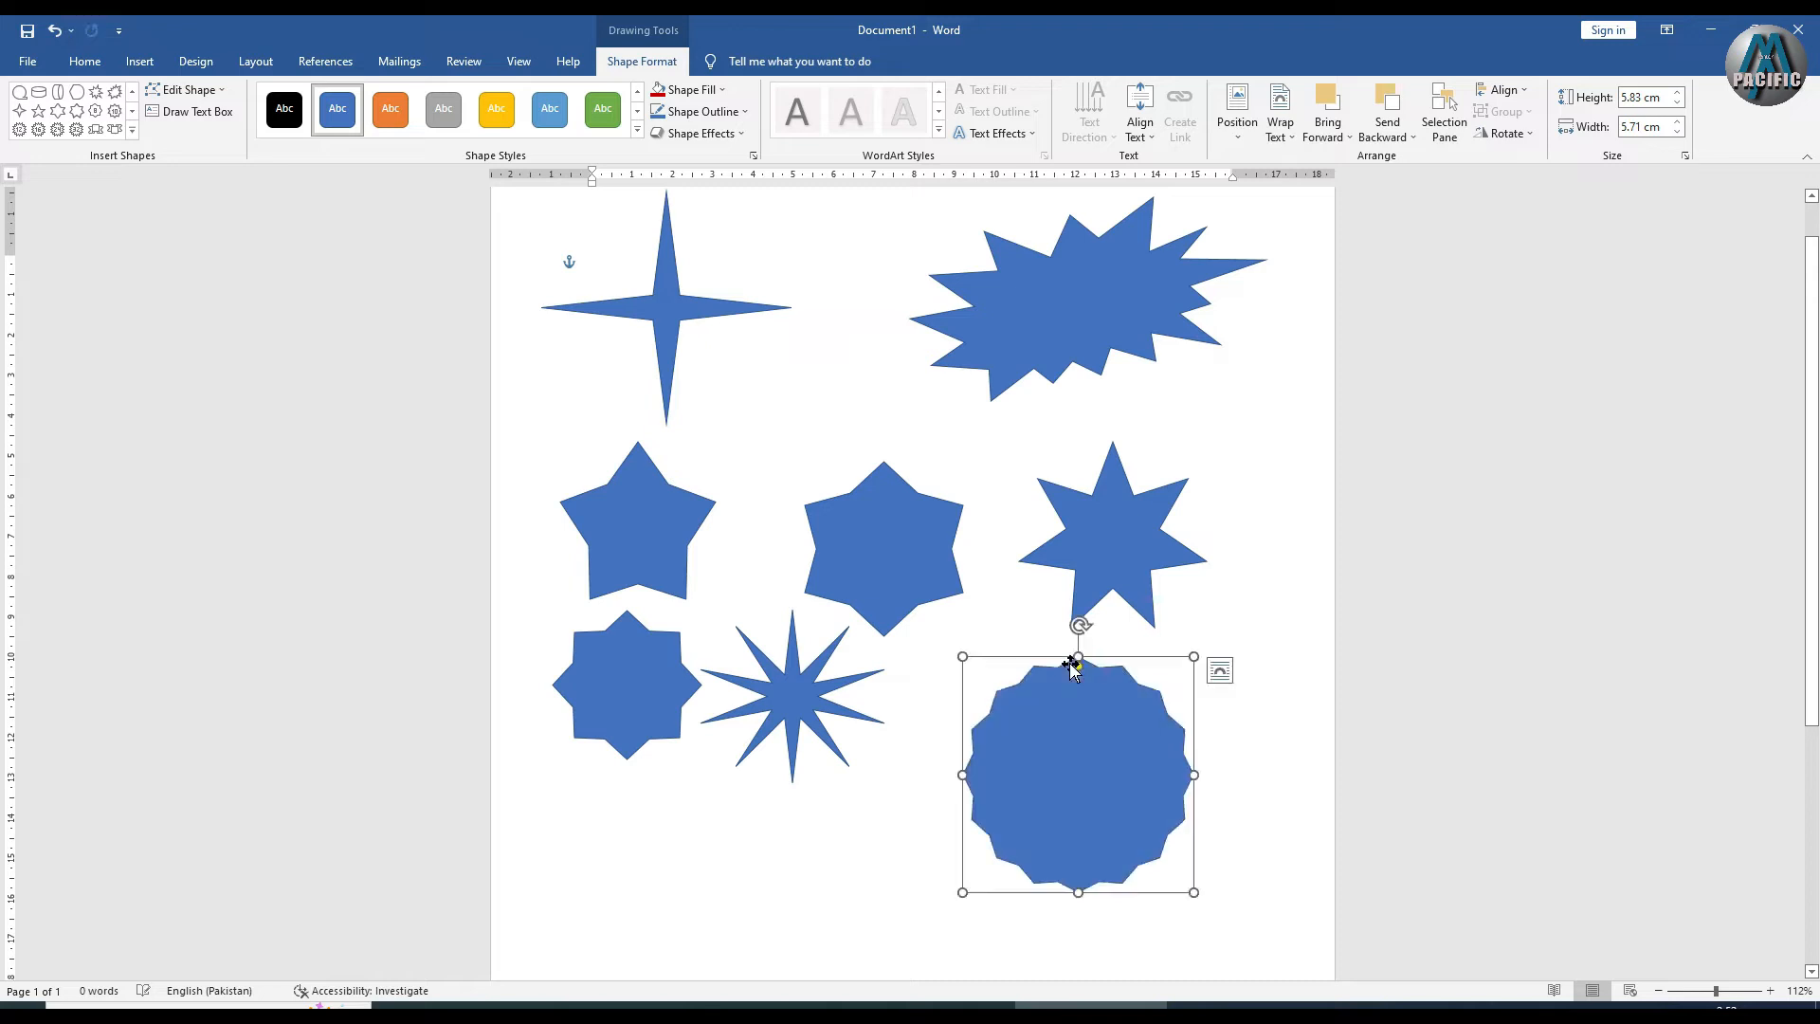
Move the 16-point star right beside the ten-point star and reshape it to have long, sharp points
{"action": "left_click_drag", "start_coordinate": [1072, 738], "coordinate": [1017, 709]}
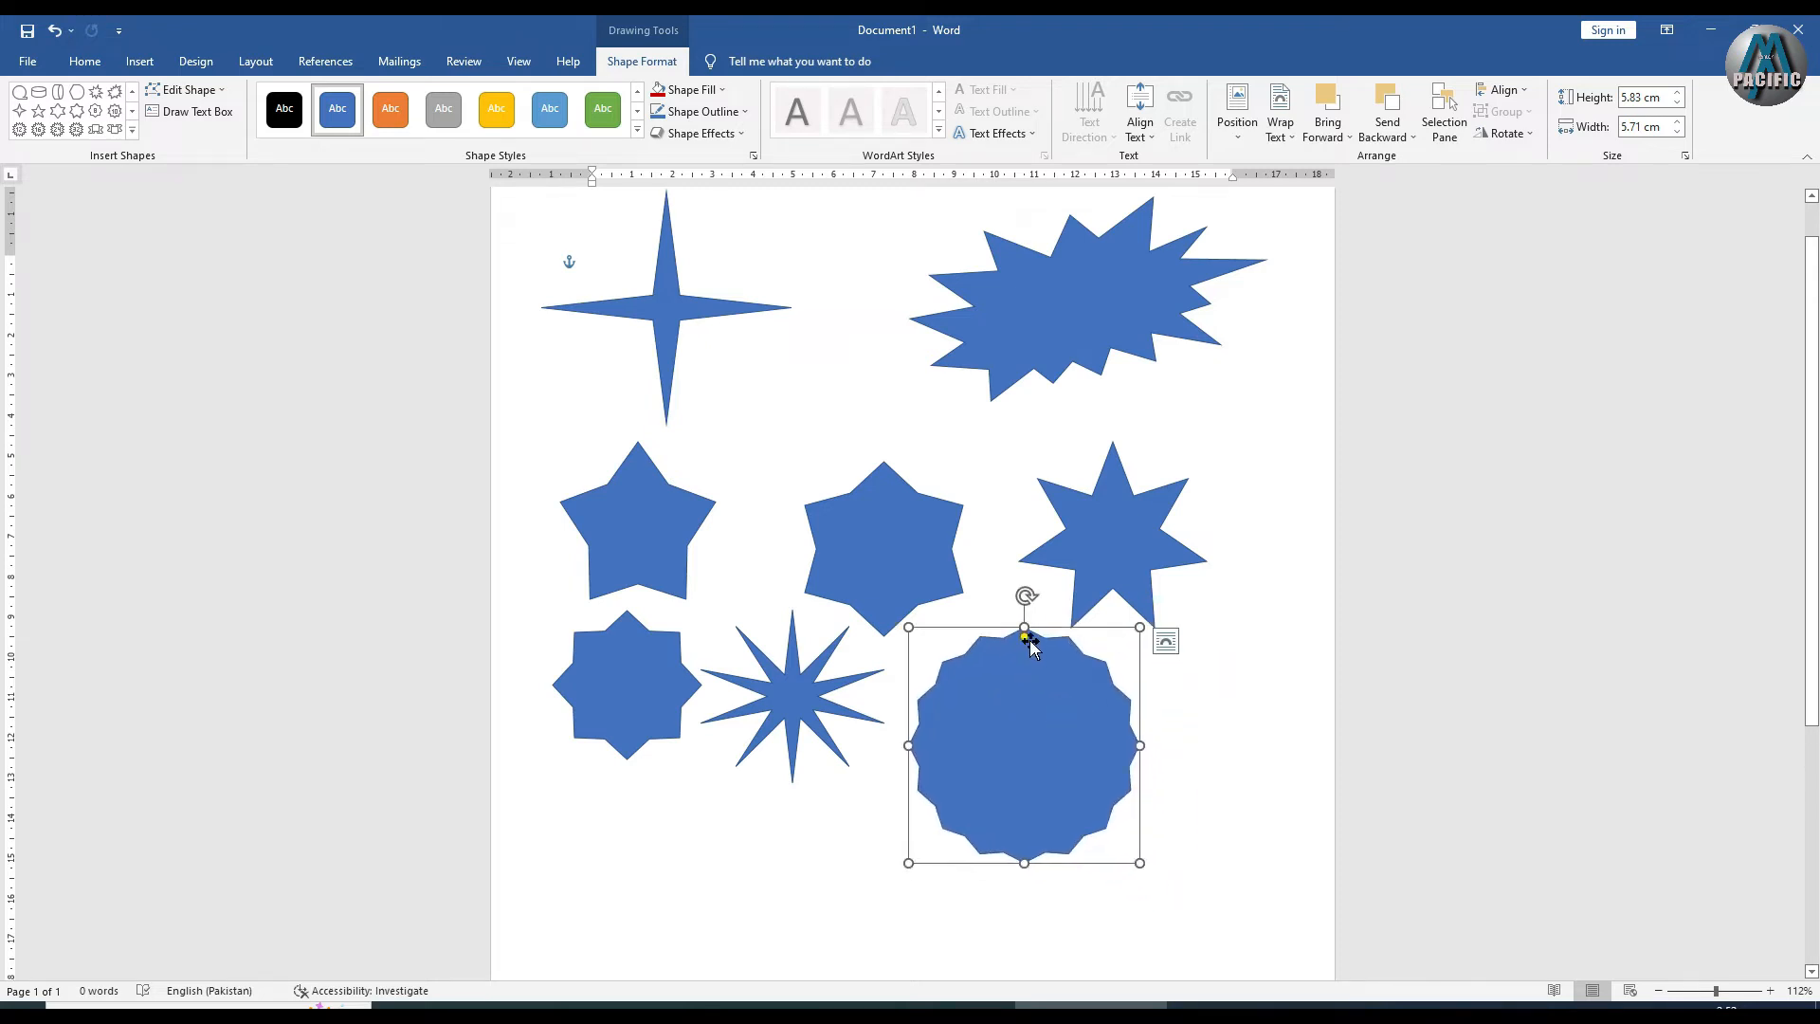
{"action": "left_click_drag", "start_coordinate": [1024, 630], "coordinate": [1033, 696]}
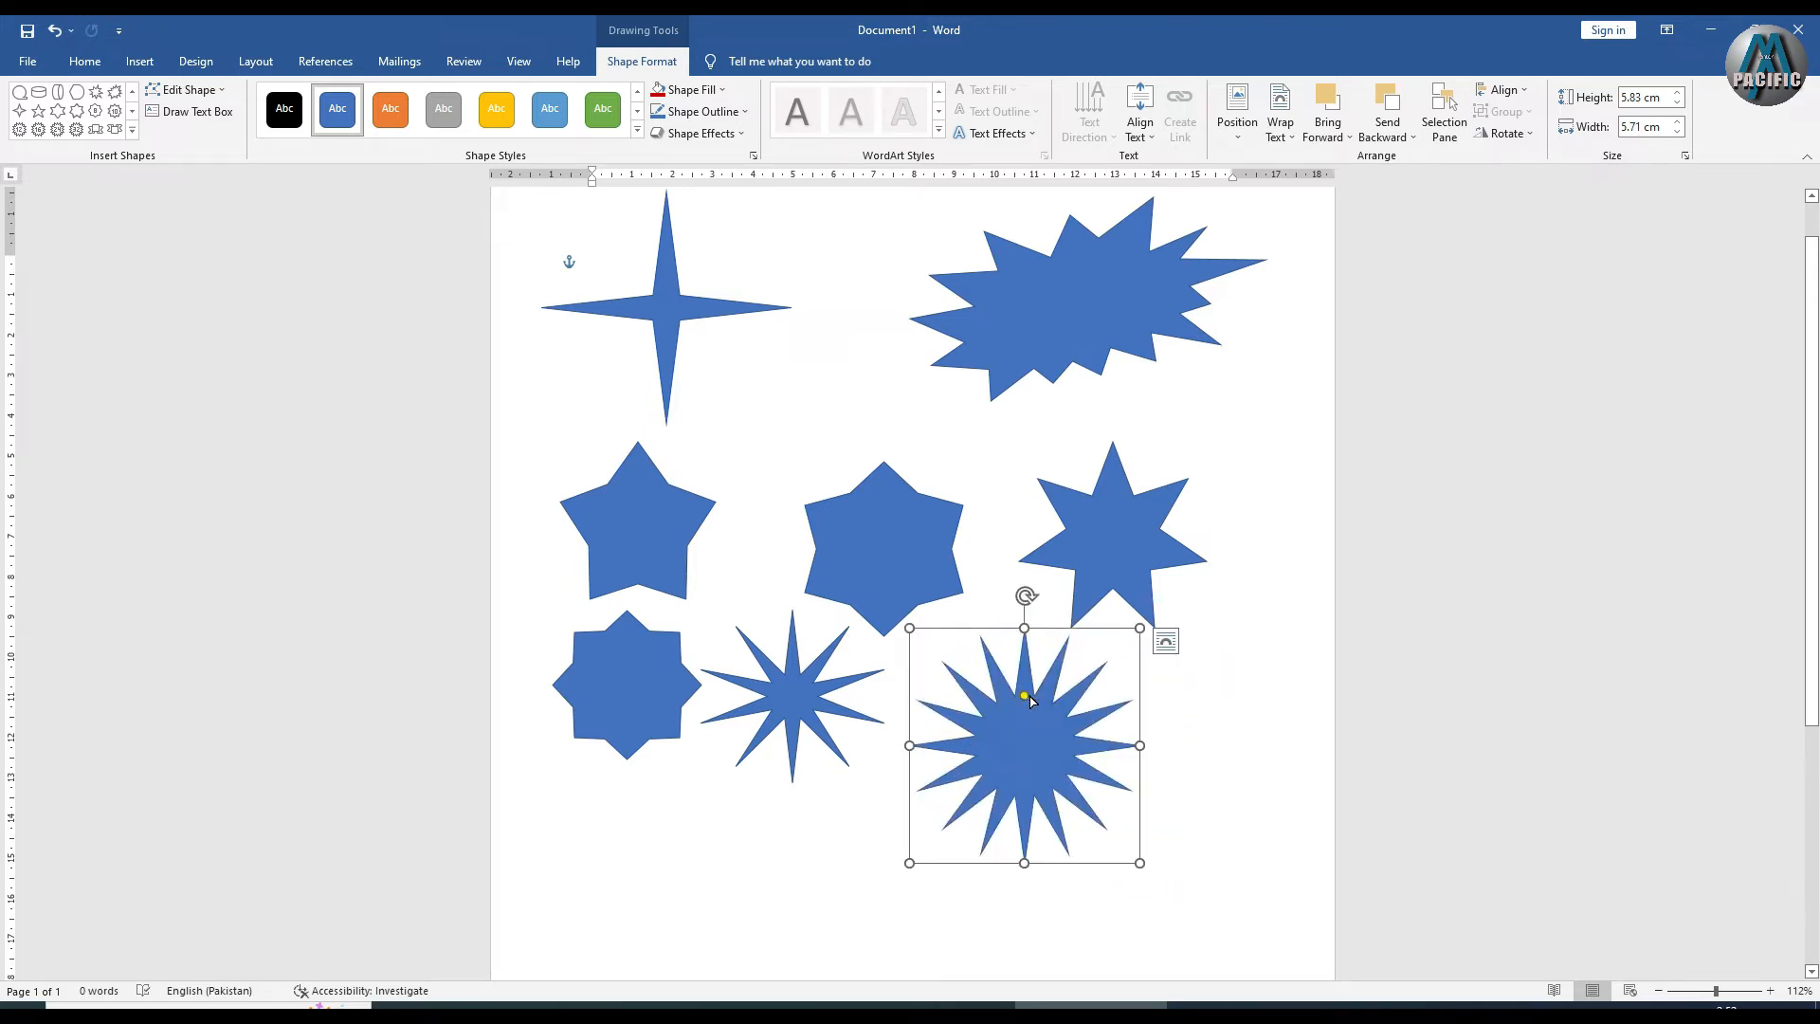
{"action": "left_click", "coordinate": [1026, 699]}
{"action": "left_click_drag", "start_coordinate": [1021, 803], "coordinate": [1003, 784]}
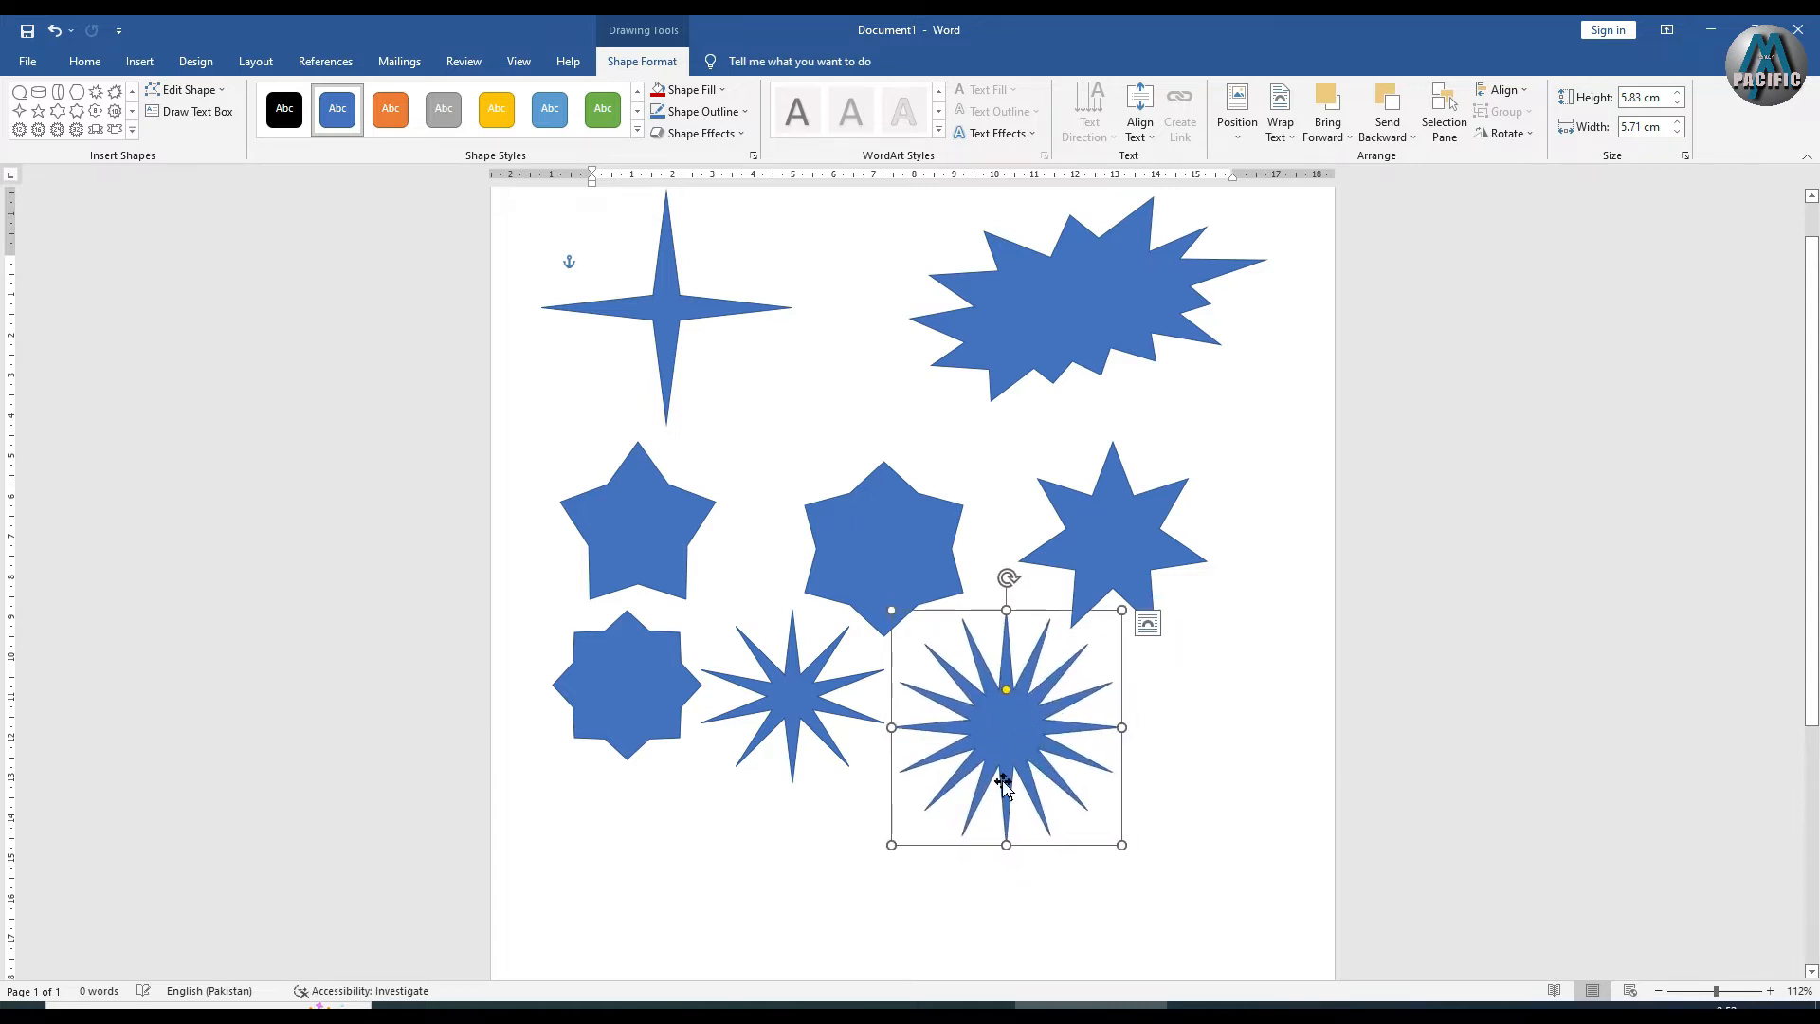
Draw a 24-point star about 4.3 cm high and 3.7 cm wide and place it directly below the eight-point star
{"action": "scroll", "coordinate": [611, 830], "scroll_direction": "down", "scroll_amount": 2}
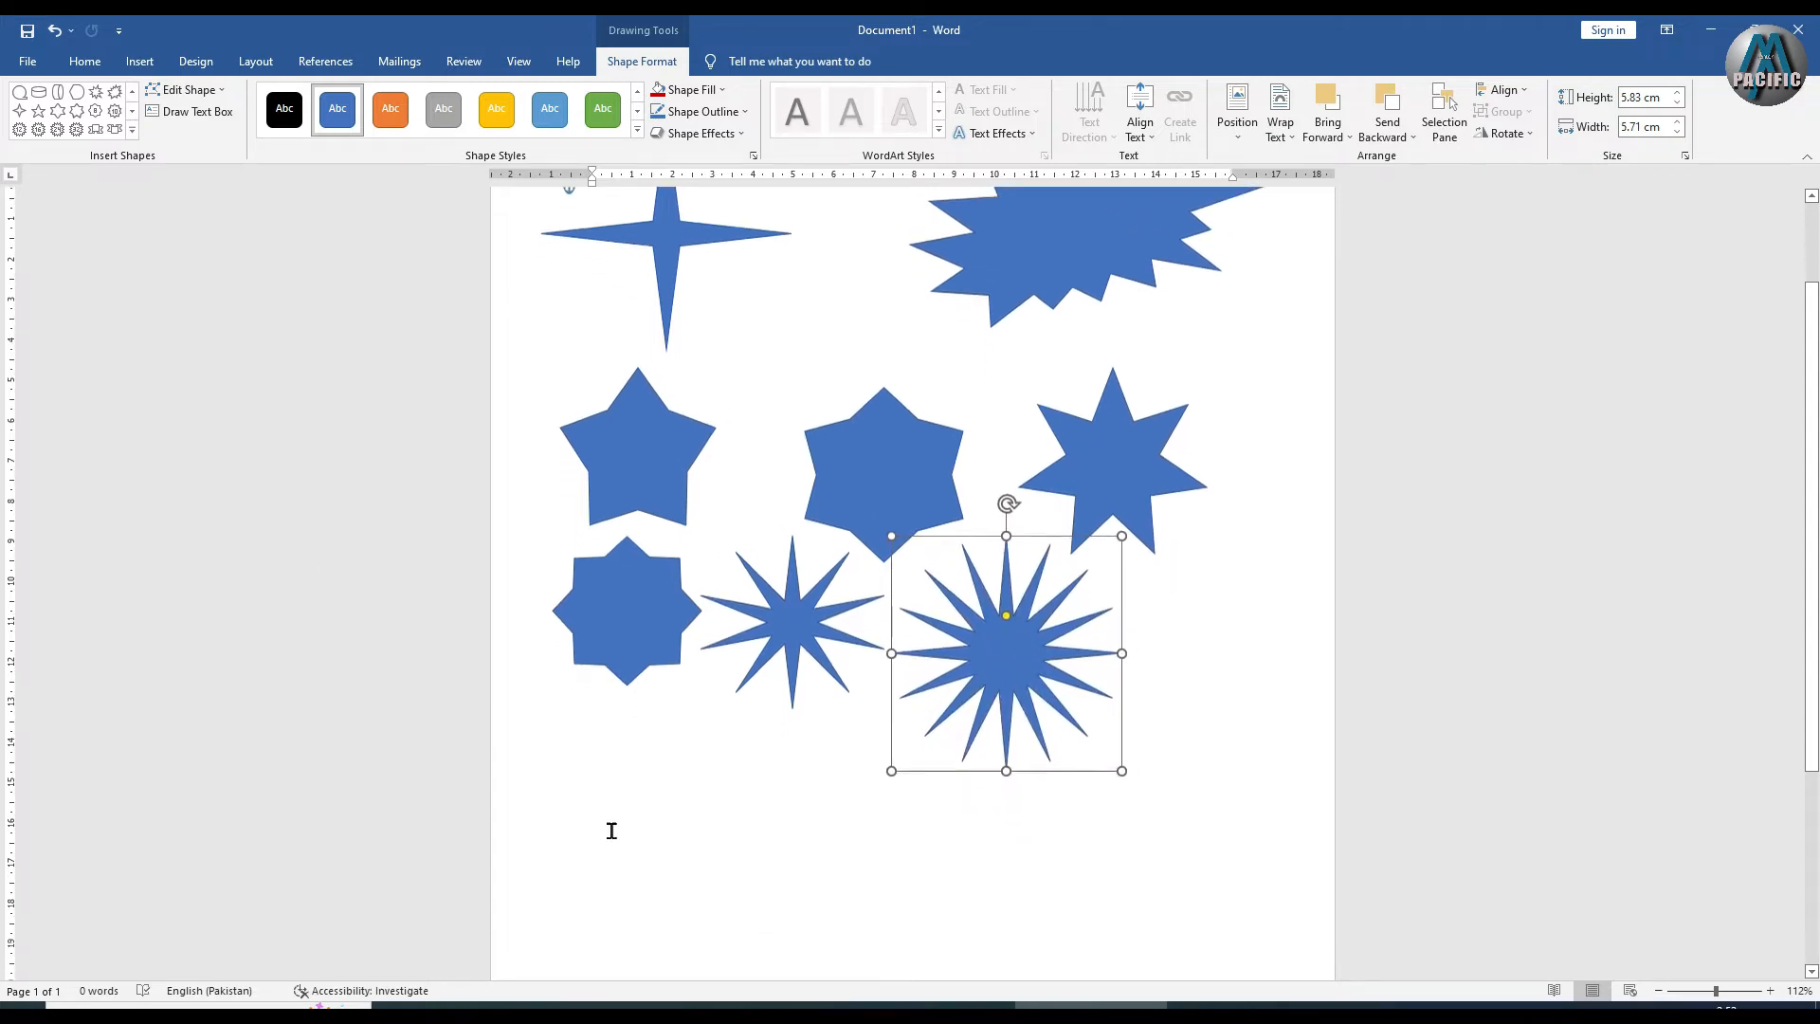
{"action": "left_click", "coordinate": [132, 130]}
{"action": "left_click", "coordinate": [208, 544]}
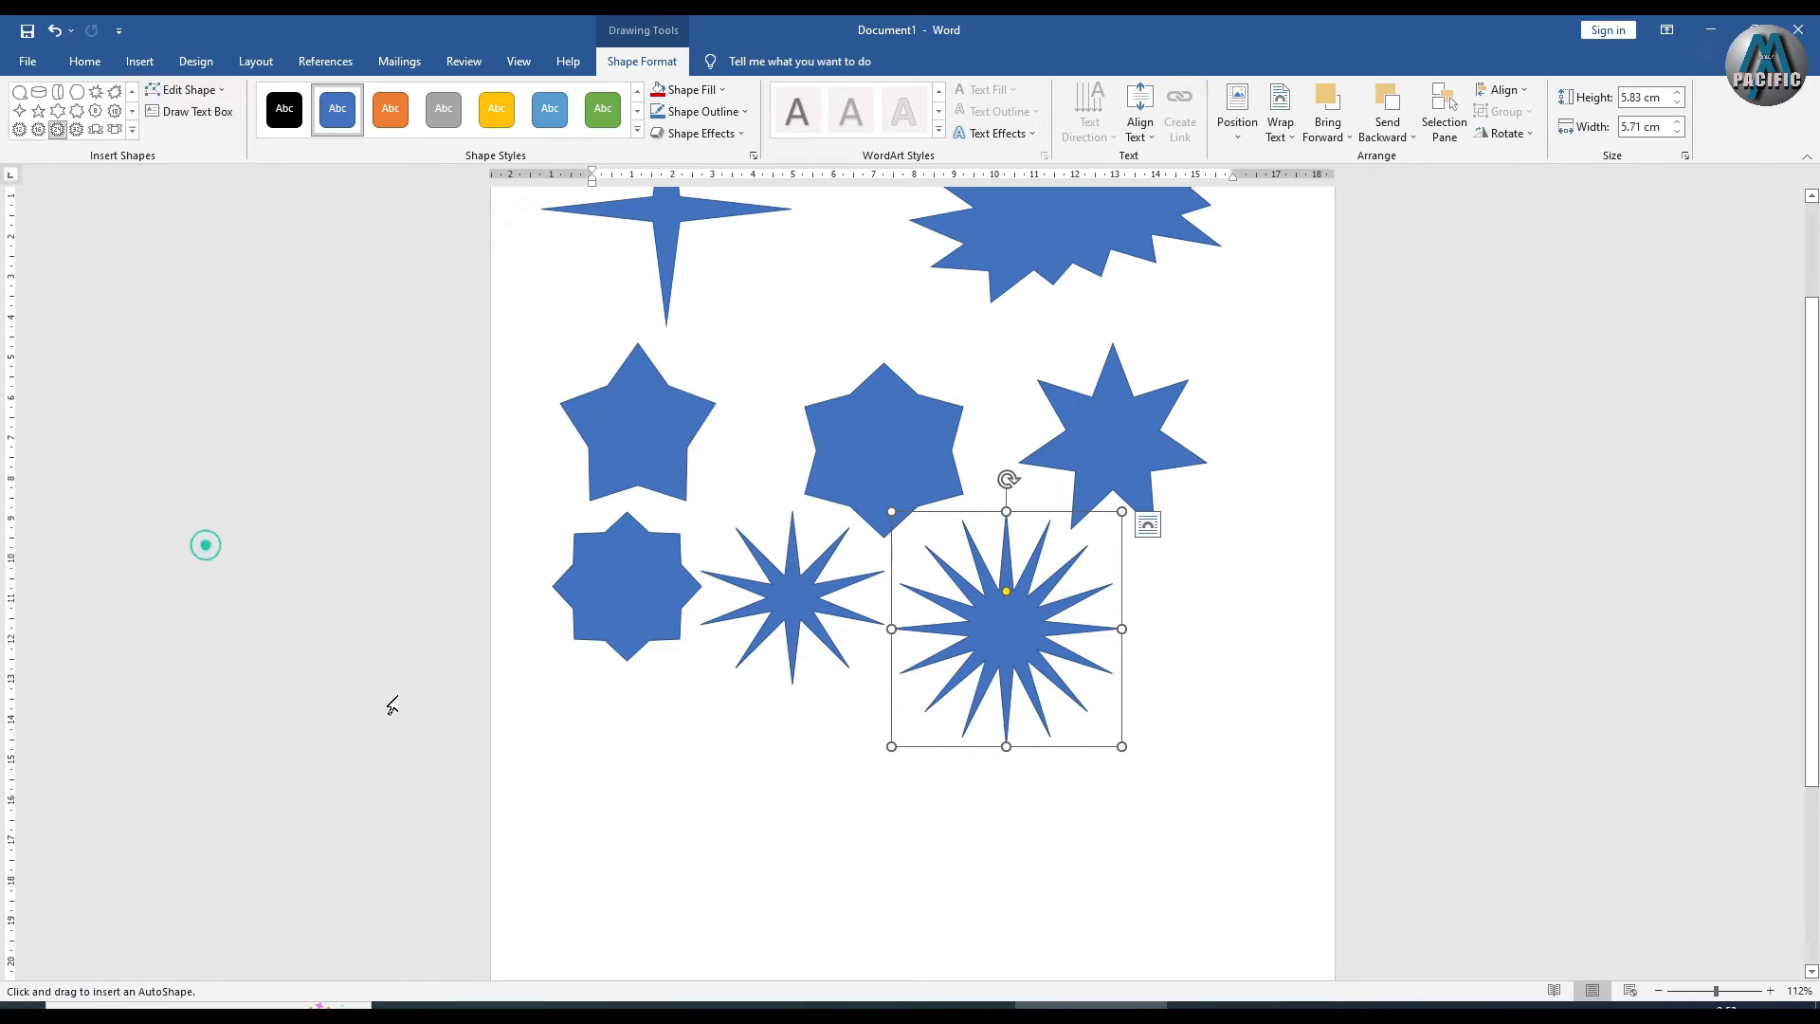
{"action": "left_click_drag", "start_coordinate": [594, 731], "coordinate": [745, 903]}
{"action": "left_click_drag", "start_coordinate": [669, 755], "coordinate": [663, 749]}
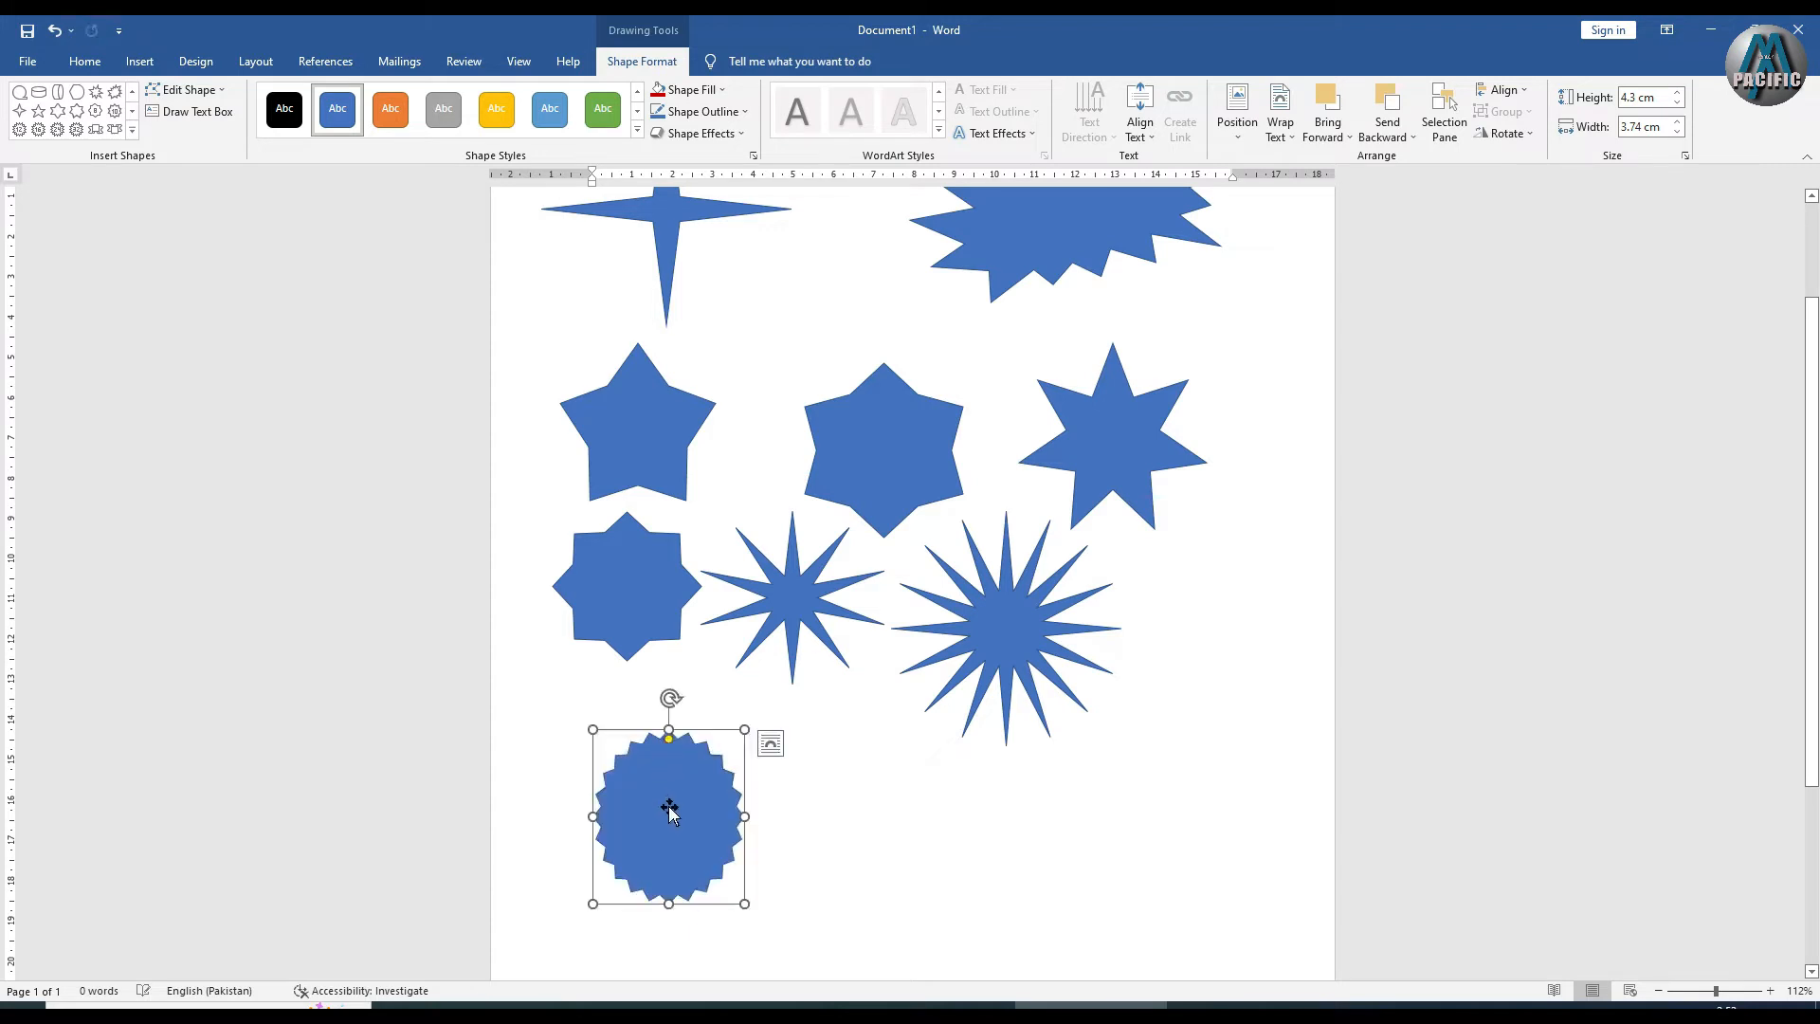
{"action": "left_click_drag", "start_coordinate": [691, 832], "coordinate": [651, 768]}
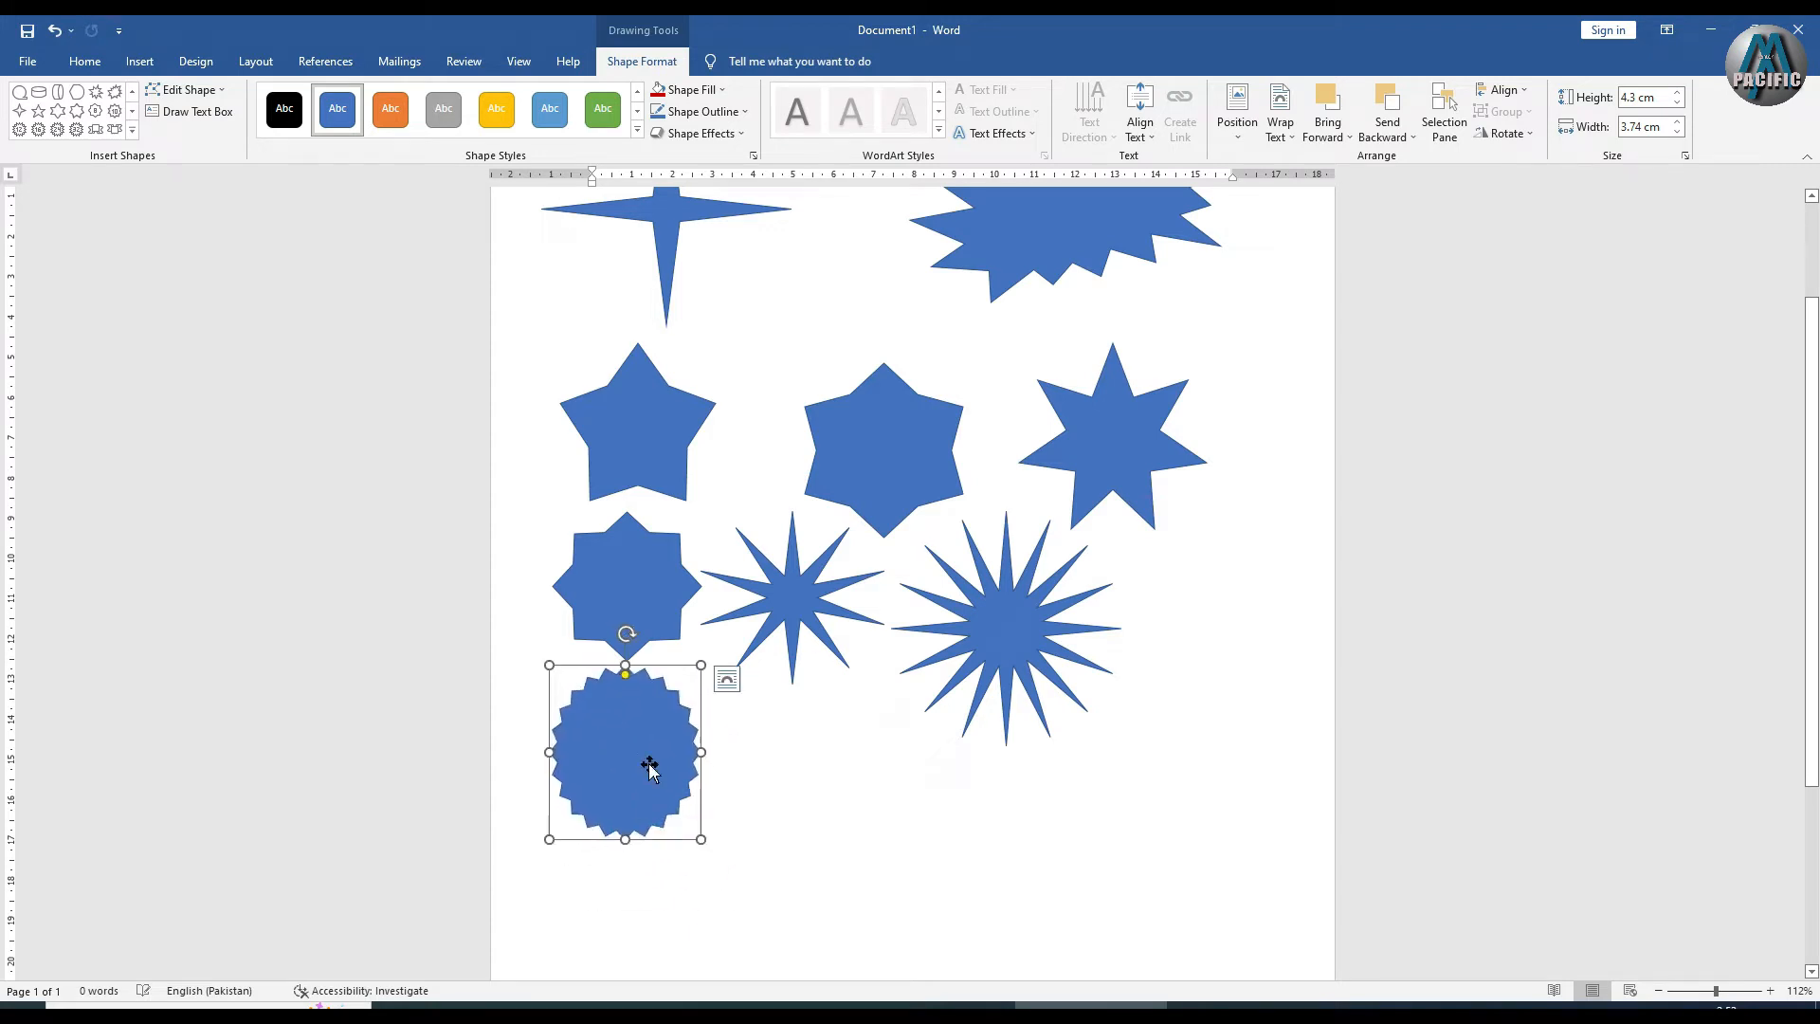
Draw a 32-point star about 3.7 cm high and 3.3 cm wide below the ten-point star and give it needle-thin points
{"action": "left_click", "coordinate": [132, 130]}
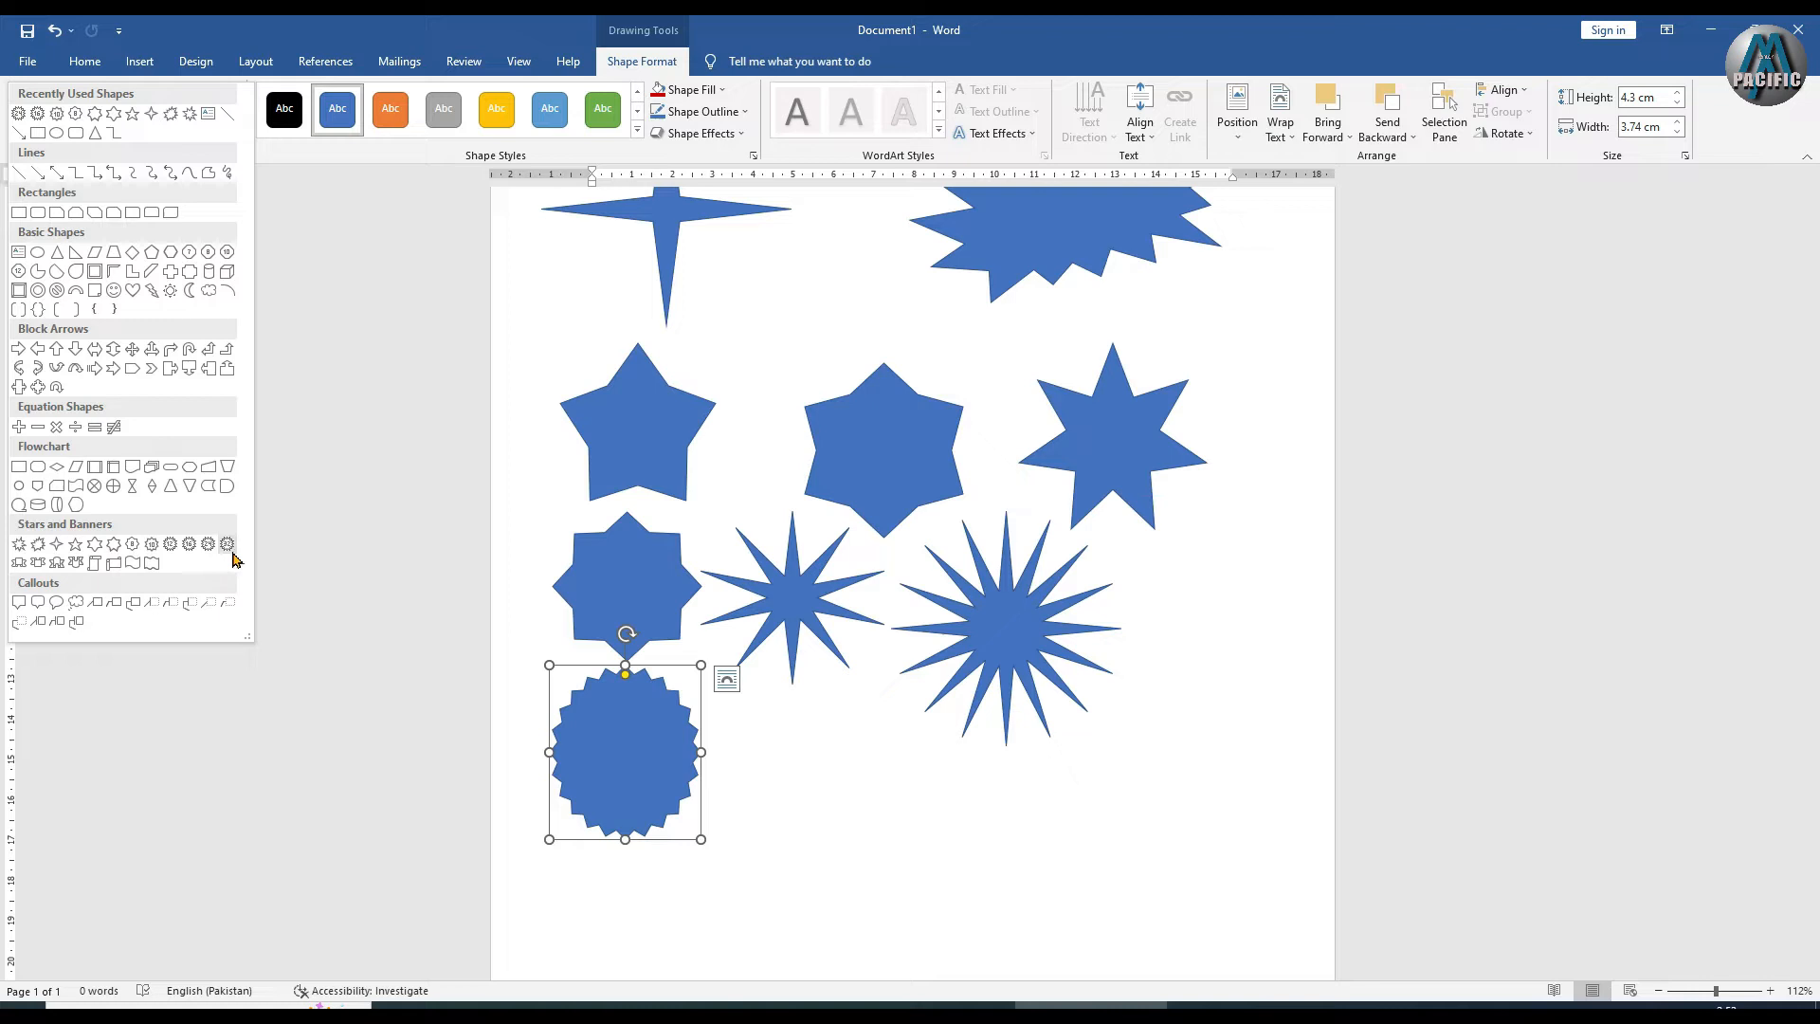
{"action": "left_click", "coordinate": [229, 547]}
{"action": "left_click_drag", "start_coordinate": [758, 747], "coordinate": [890, 892]}
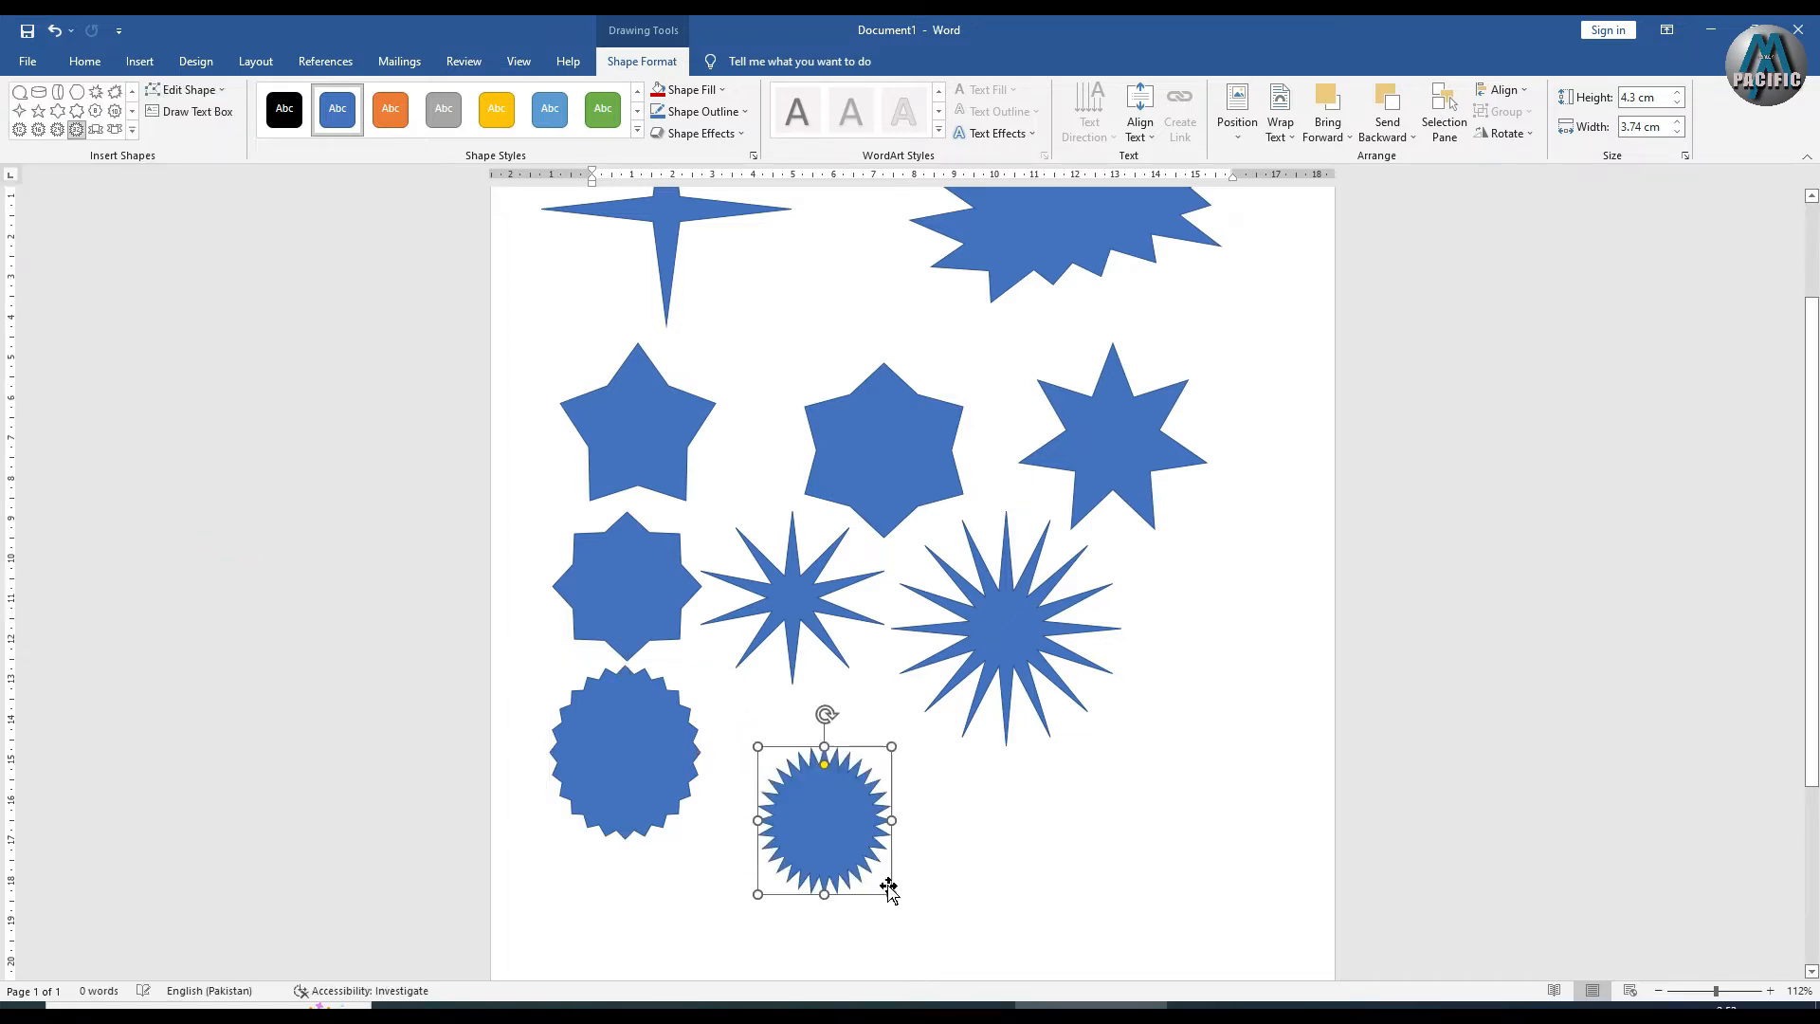
{"action": "left_click_drag", "start_coordinate": [825, 766], "coordinate": [786, 753]}
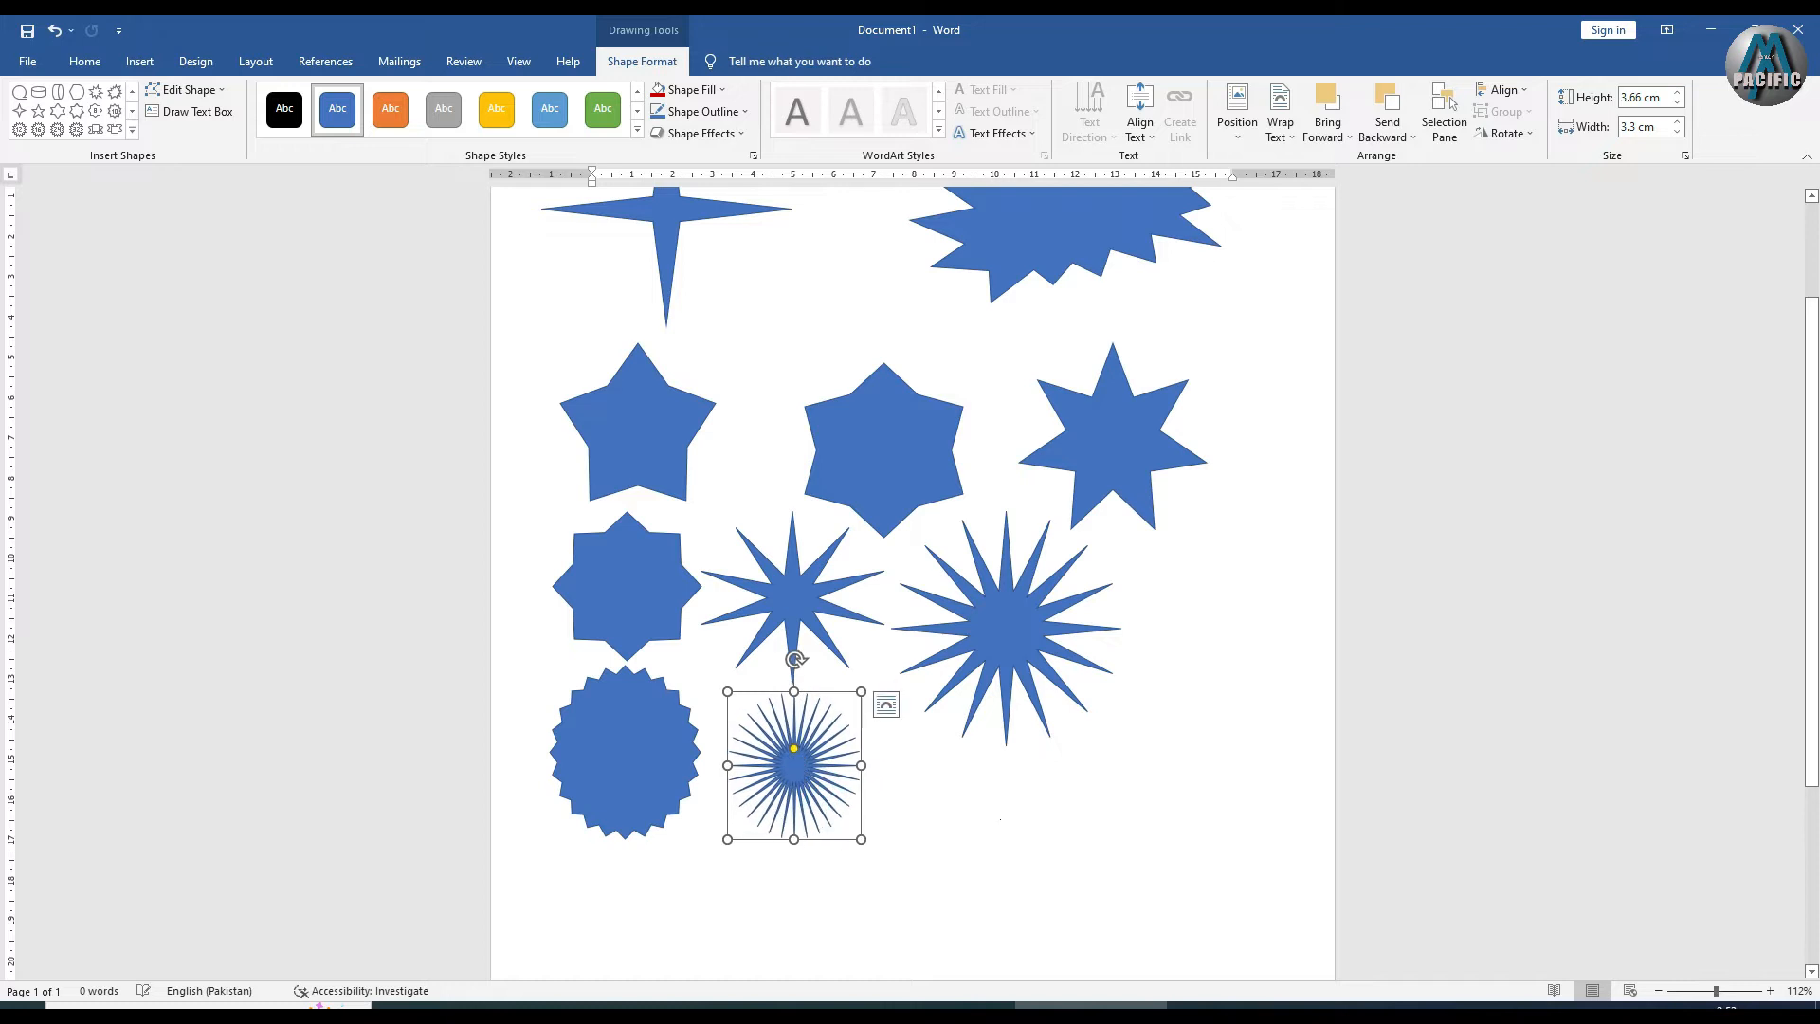
{"action": "left_click", "coordinate": [133, 130]}
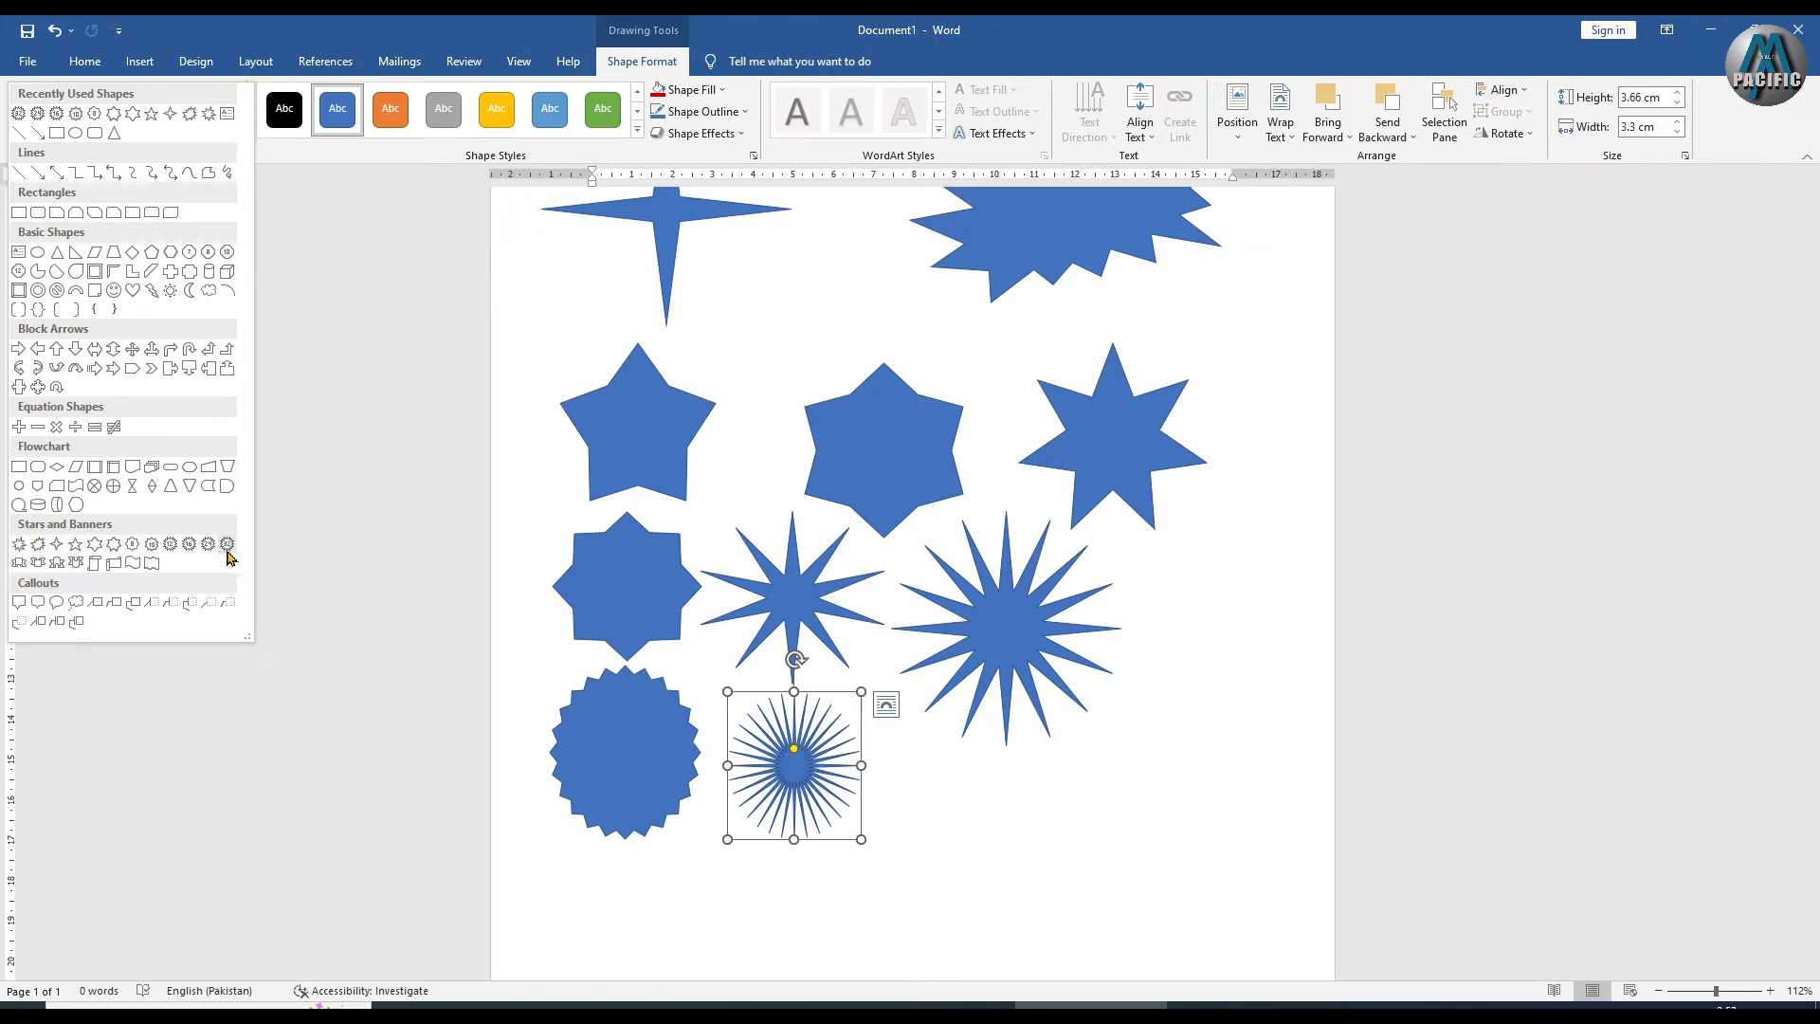
{"action": "left_click", "coordinate": [22, 567]}
{"action": "scroll", "coordinate": [692, 834], "scroll_direction": "down", "scroll_amount": 1}
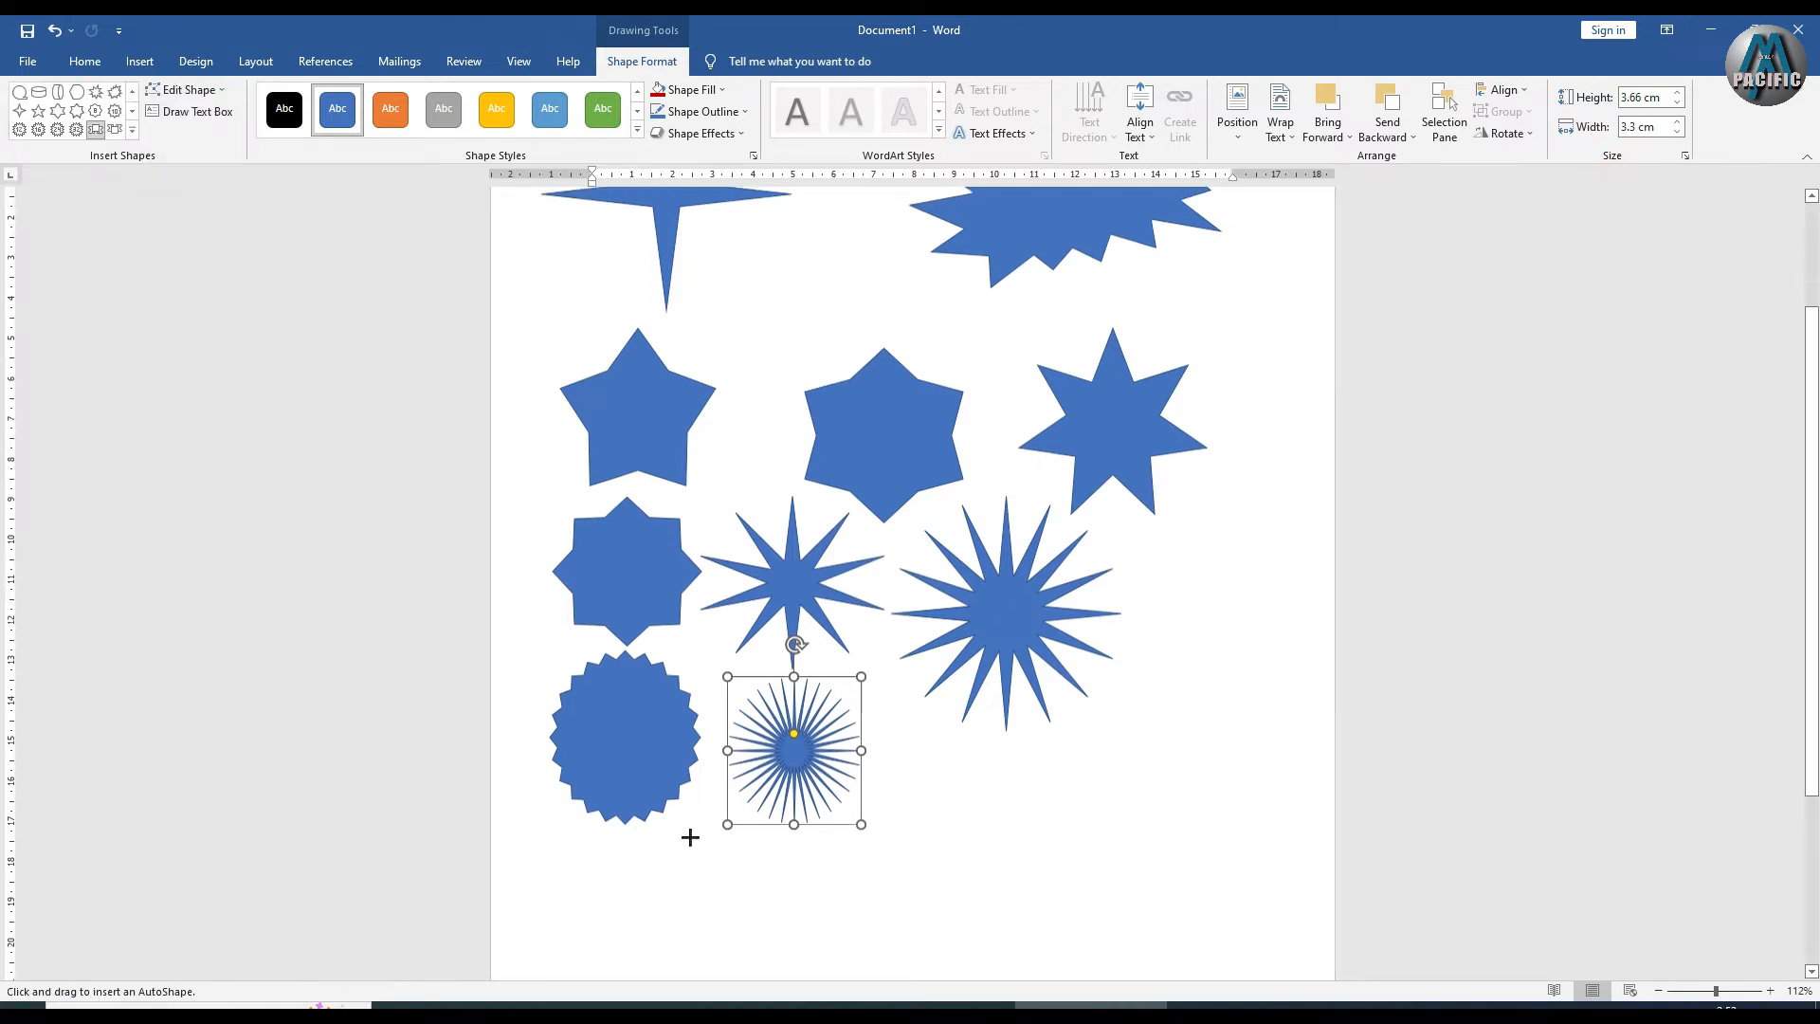
Delete all the shapes in the document
{"action": "key", "text": "ctrl+a"}
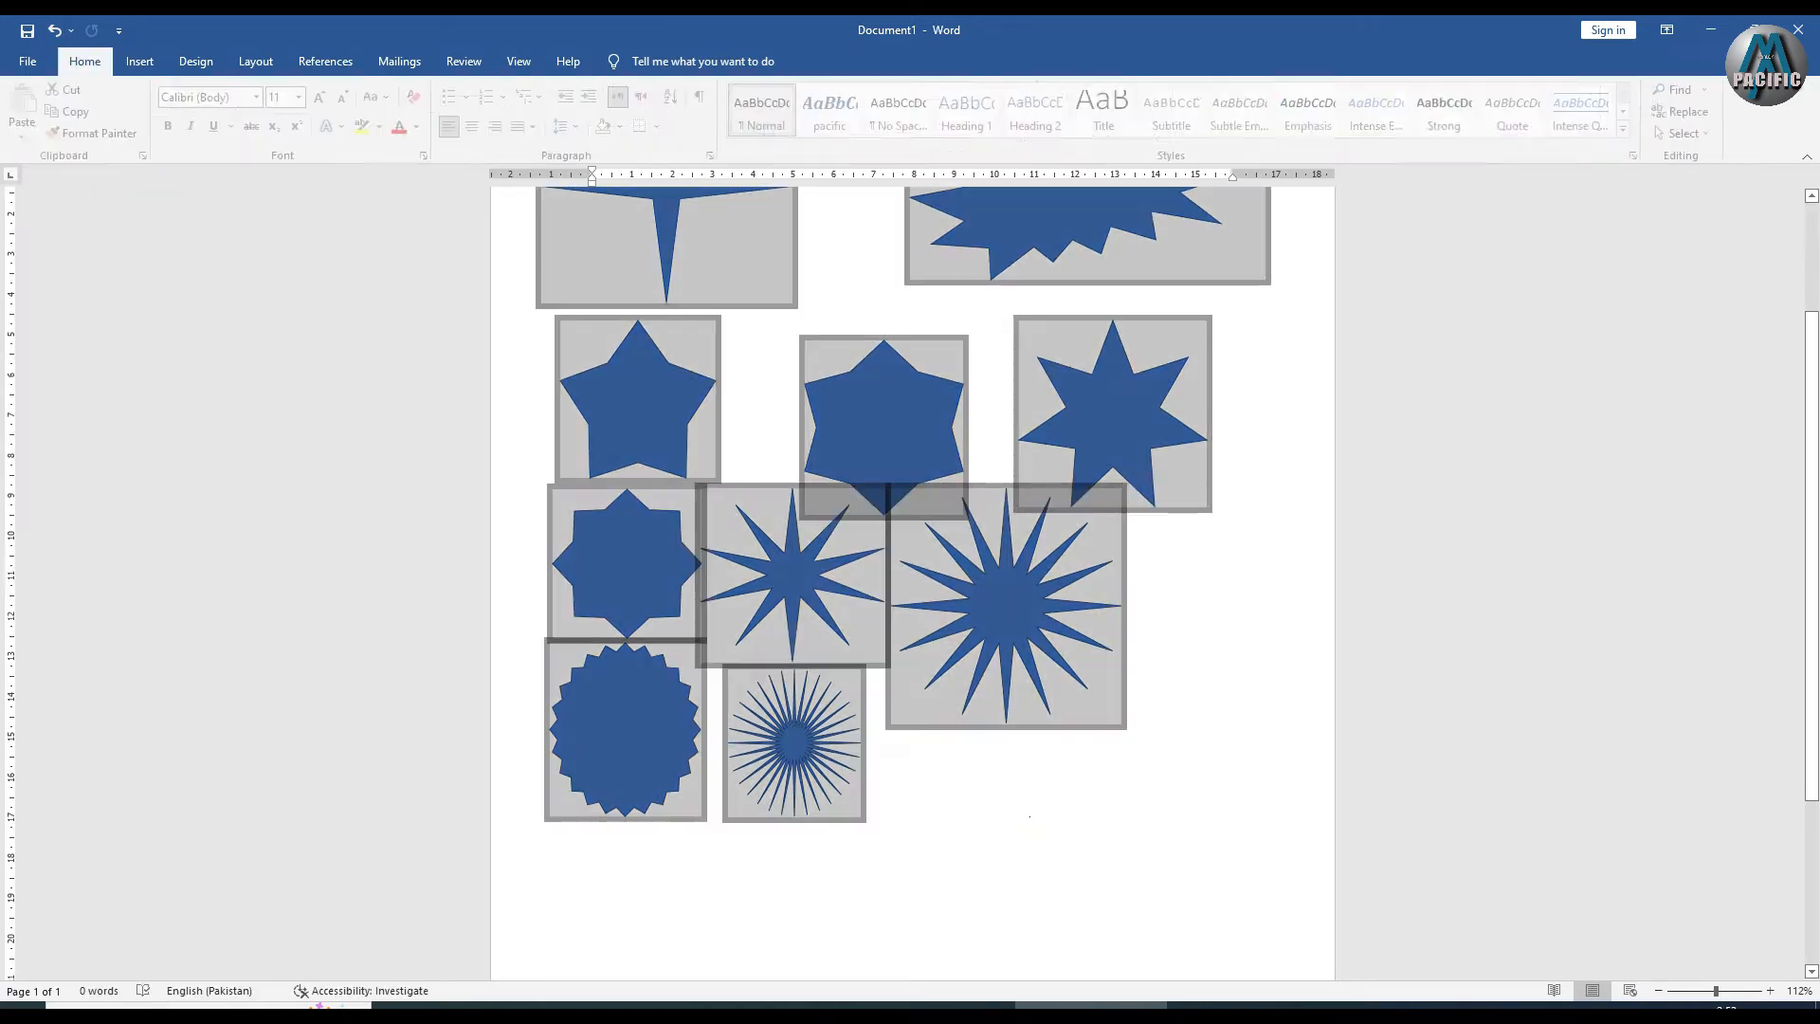
{"action": "key", "text": "Delete"}
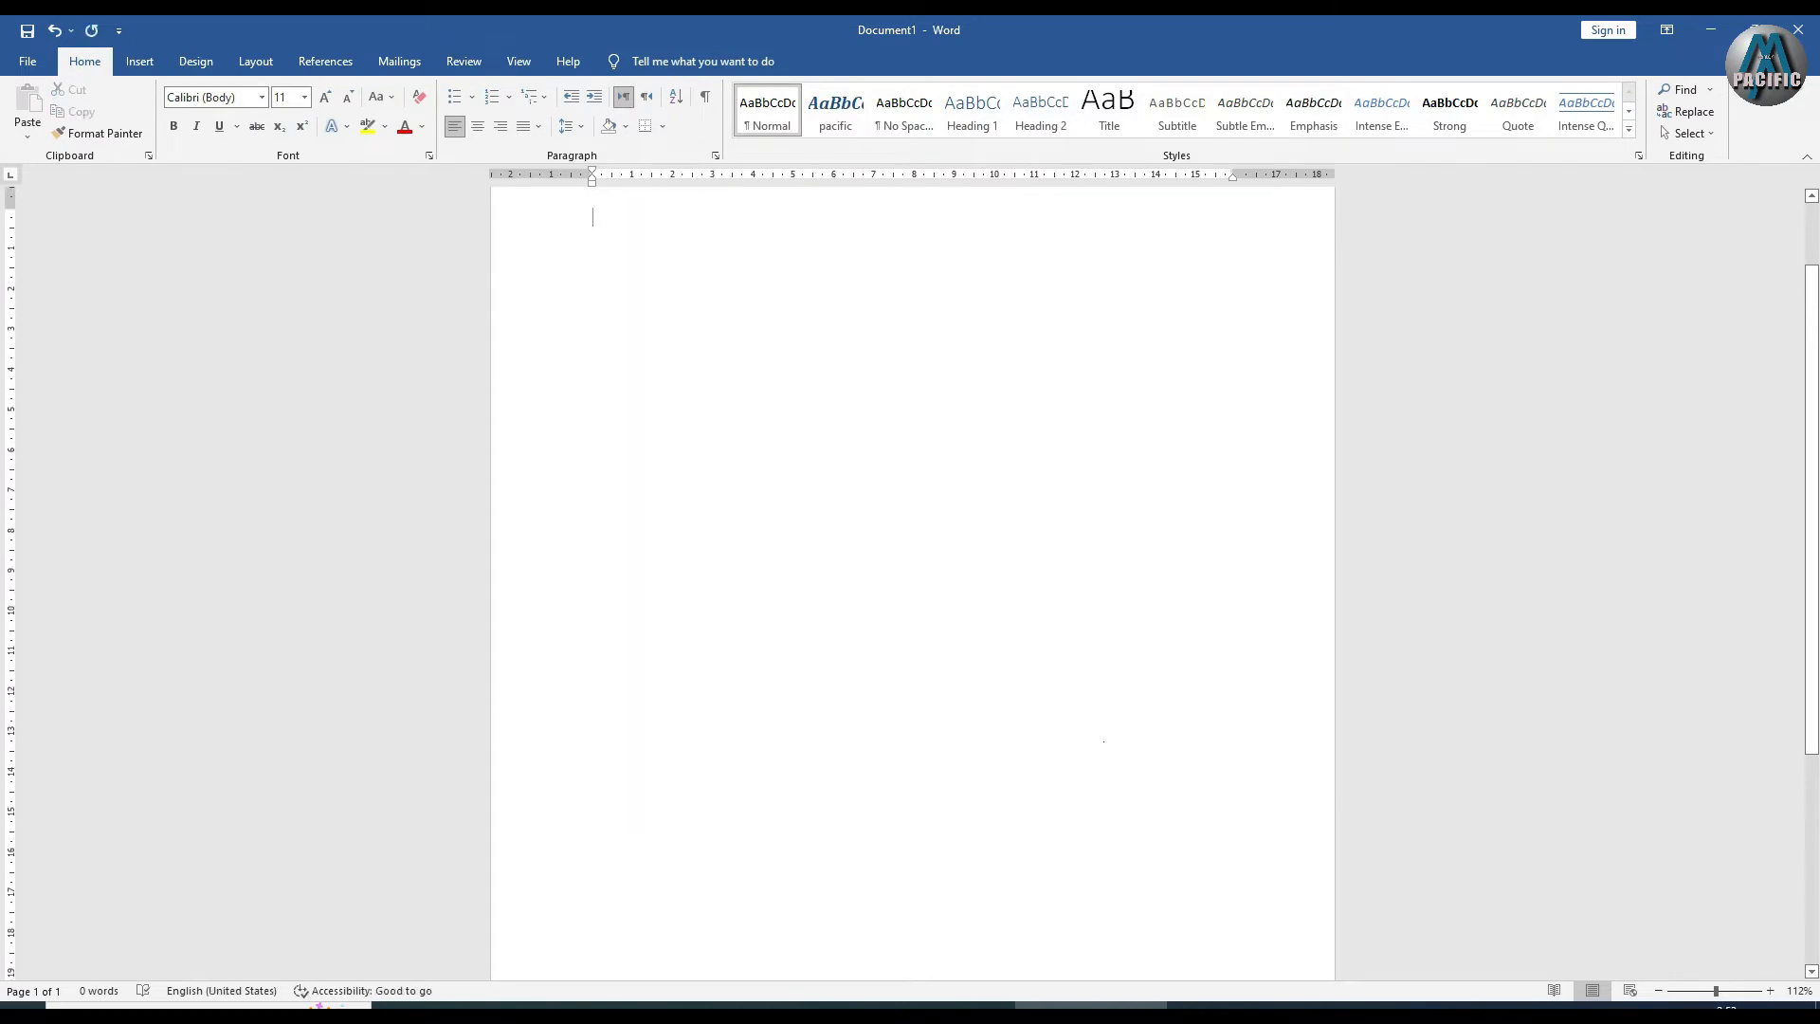
Draw a tilted-up ribbon banner about 4.4 cm high and 9.5 cm wide in the upper part of the blank page
{"action": "left_click", "coordinate": [139, 61]}
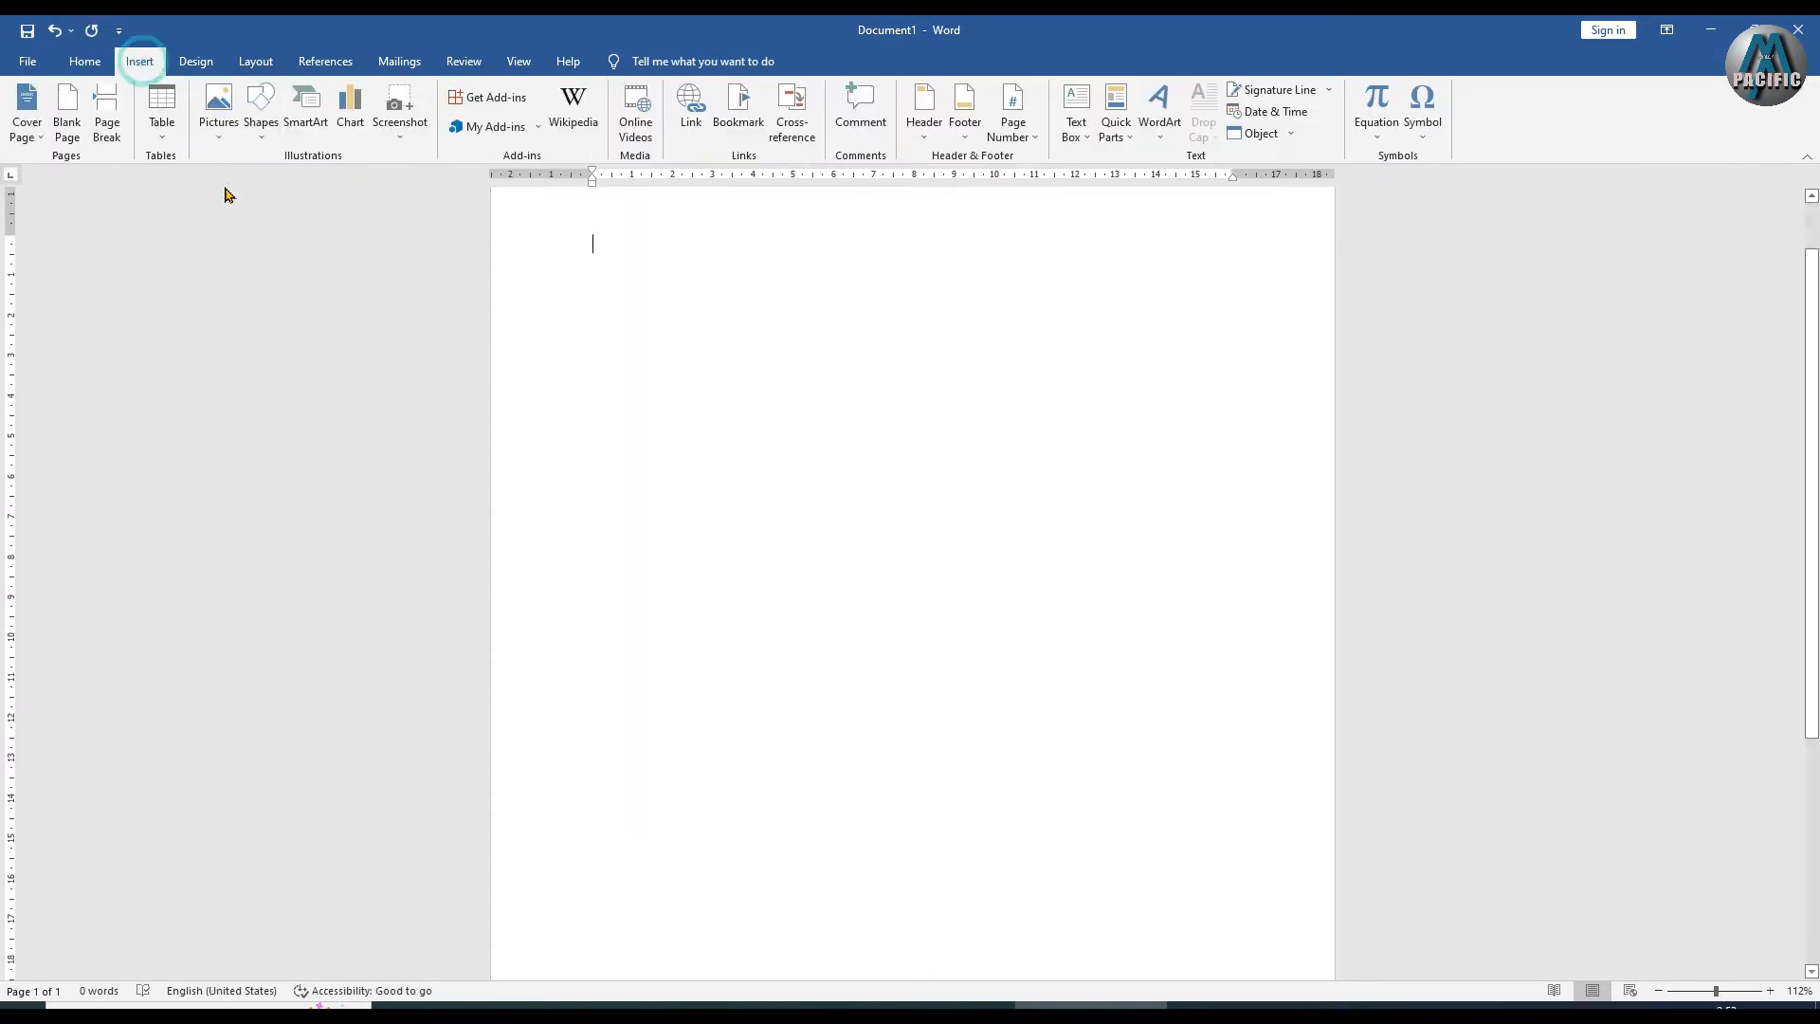
{"action": "left_click", "coordinate": [260, 111]}
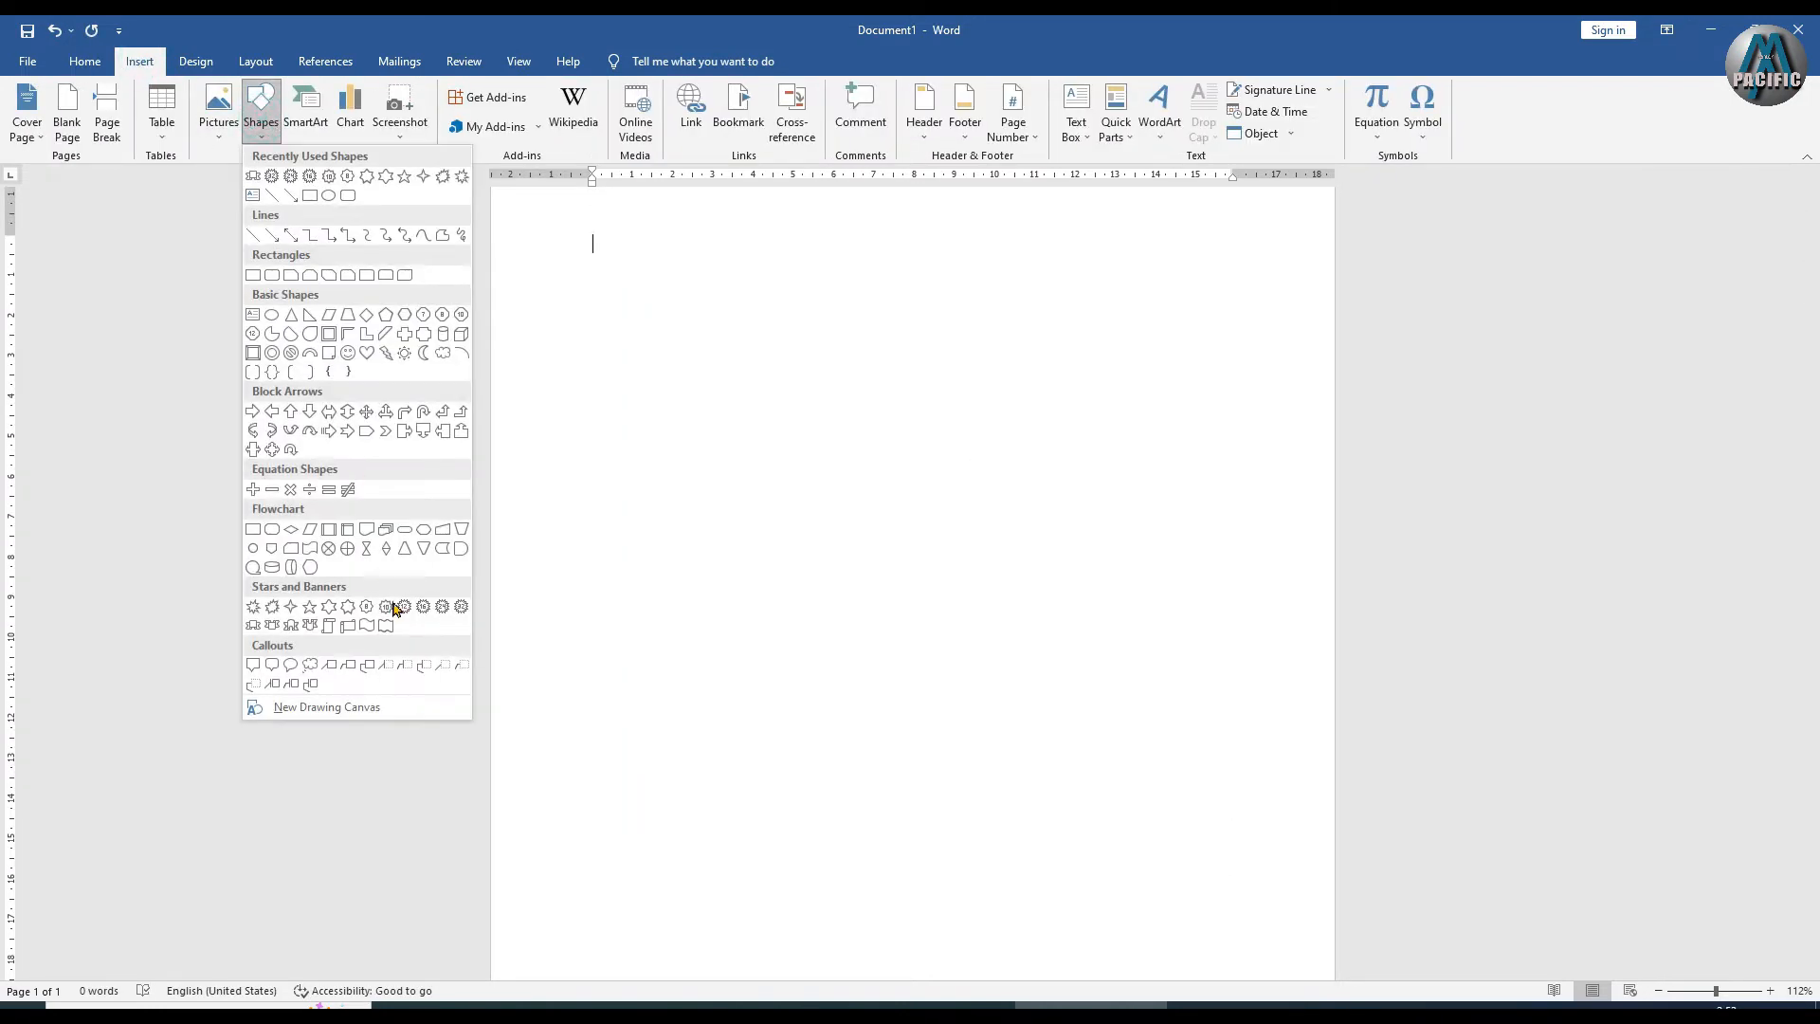
{"action": "left_click", "coordinate": [253, 627]}
{"action": "left_click_drag", "start_coordinate": [659, 315], "coordinate": [1042, 494]}
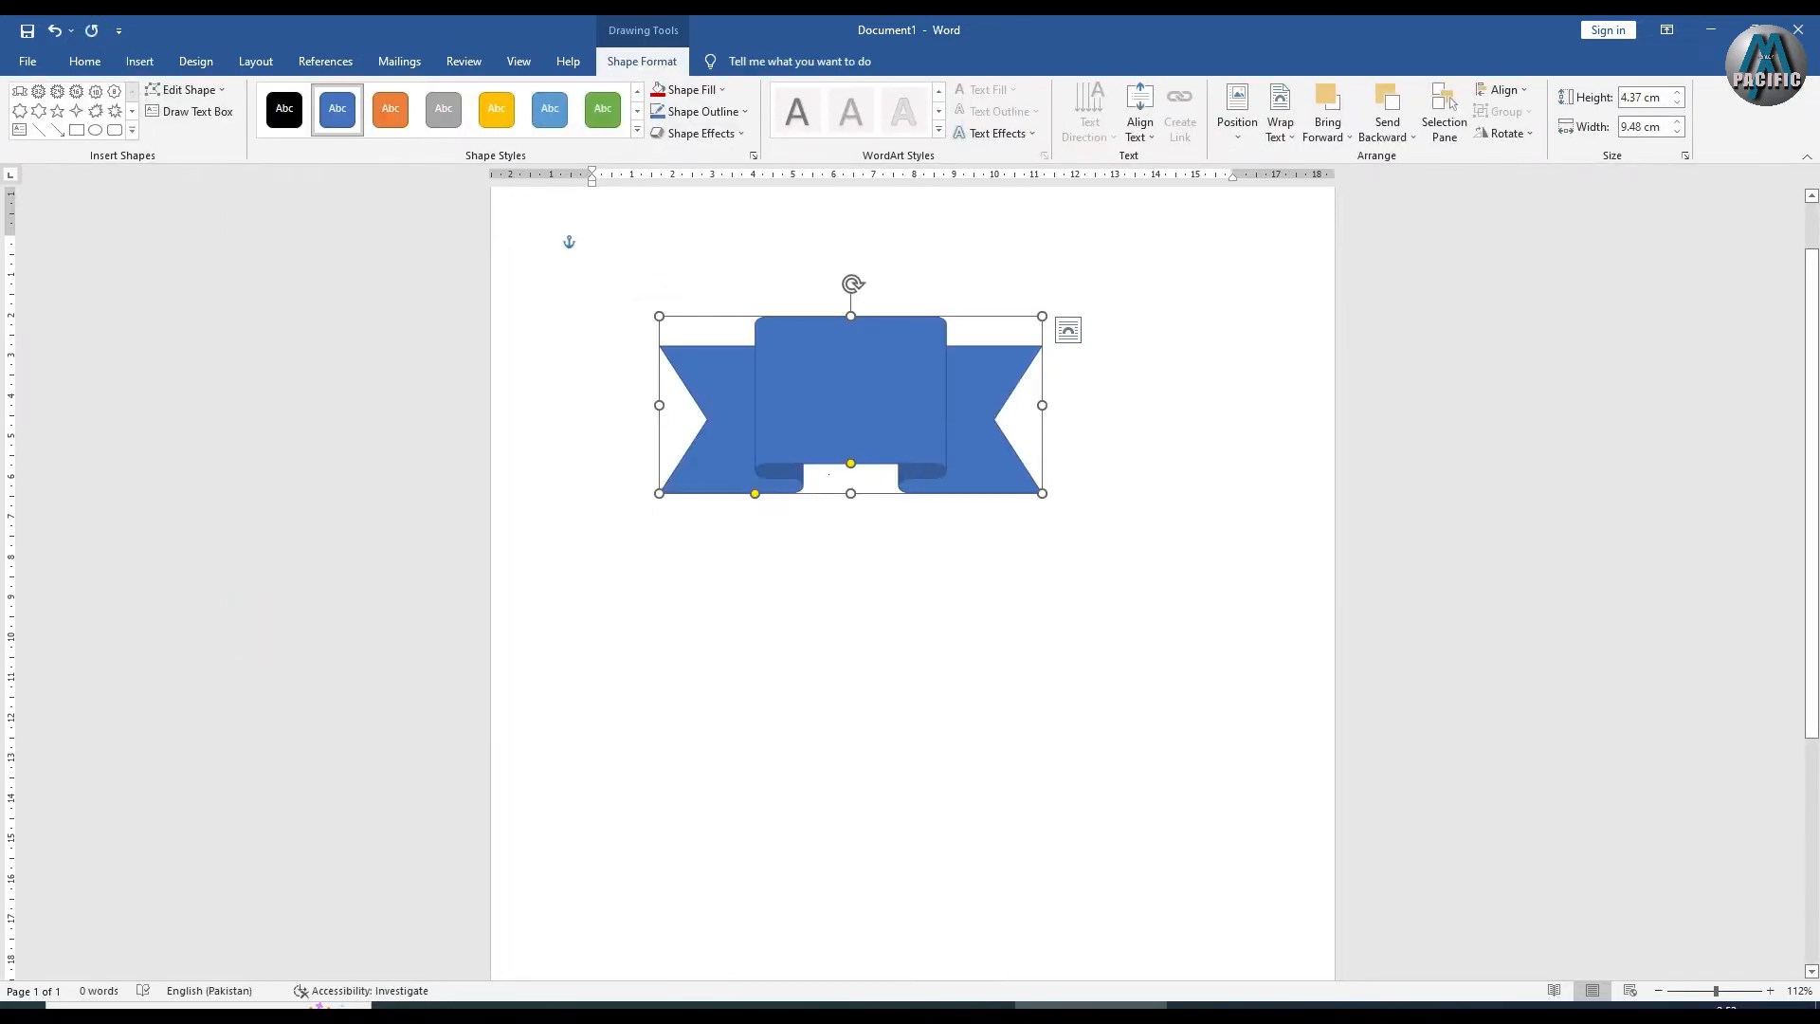
Widen the ribbon's centre panel and fit the ribbon into the page's upper-left corner at a height of about 3 cm
{"action": "mouse_move", "coordinate": [850, 466]}
{"action": "left_mouse_down"}
{"action": "mouse_move", "coordinate": [825, 471]}
{"action": "mouse_move", "coordinate": [824, 402]}
{"action": "mouse_move", "coordinate": [865, 533]}
{"action": "mouse_move", "coordinate": [853, 428]}
{"action": "mouse_move", "coordinate": [856, 487]}
{"action": "mouse_move", "coordinate": [842, 453]}
{"action": "left_mouse_up"}
{"action": "left_click_drag", "start_coordinate": [756, 497], "coordinate": [712, 512]}
{"action": "left_click_drag", "start_coordinate": [816, 403], "coordinate": [680, 295]}
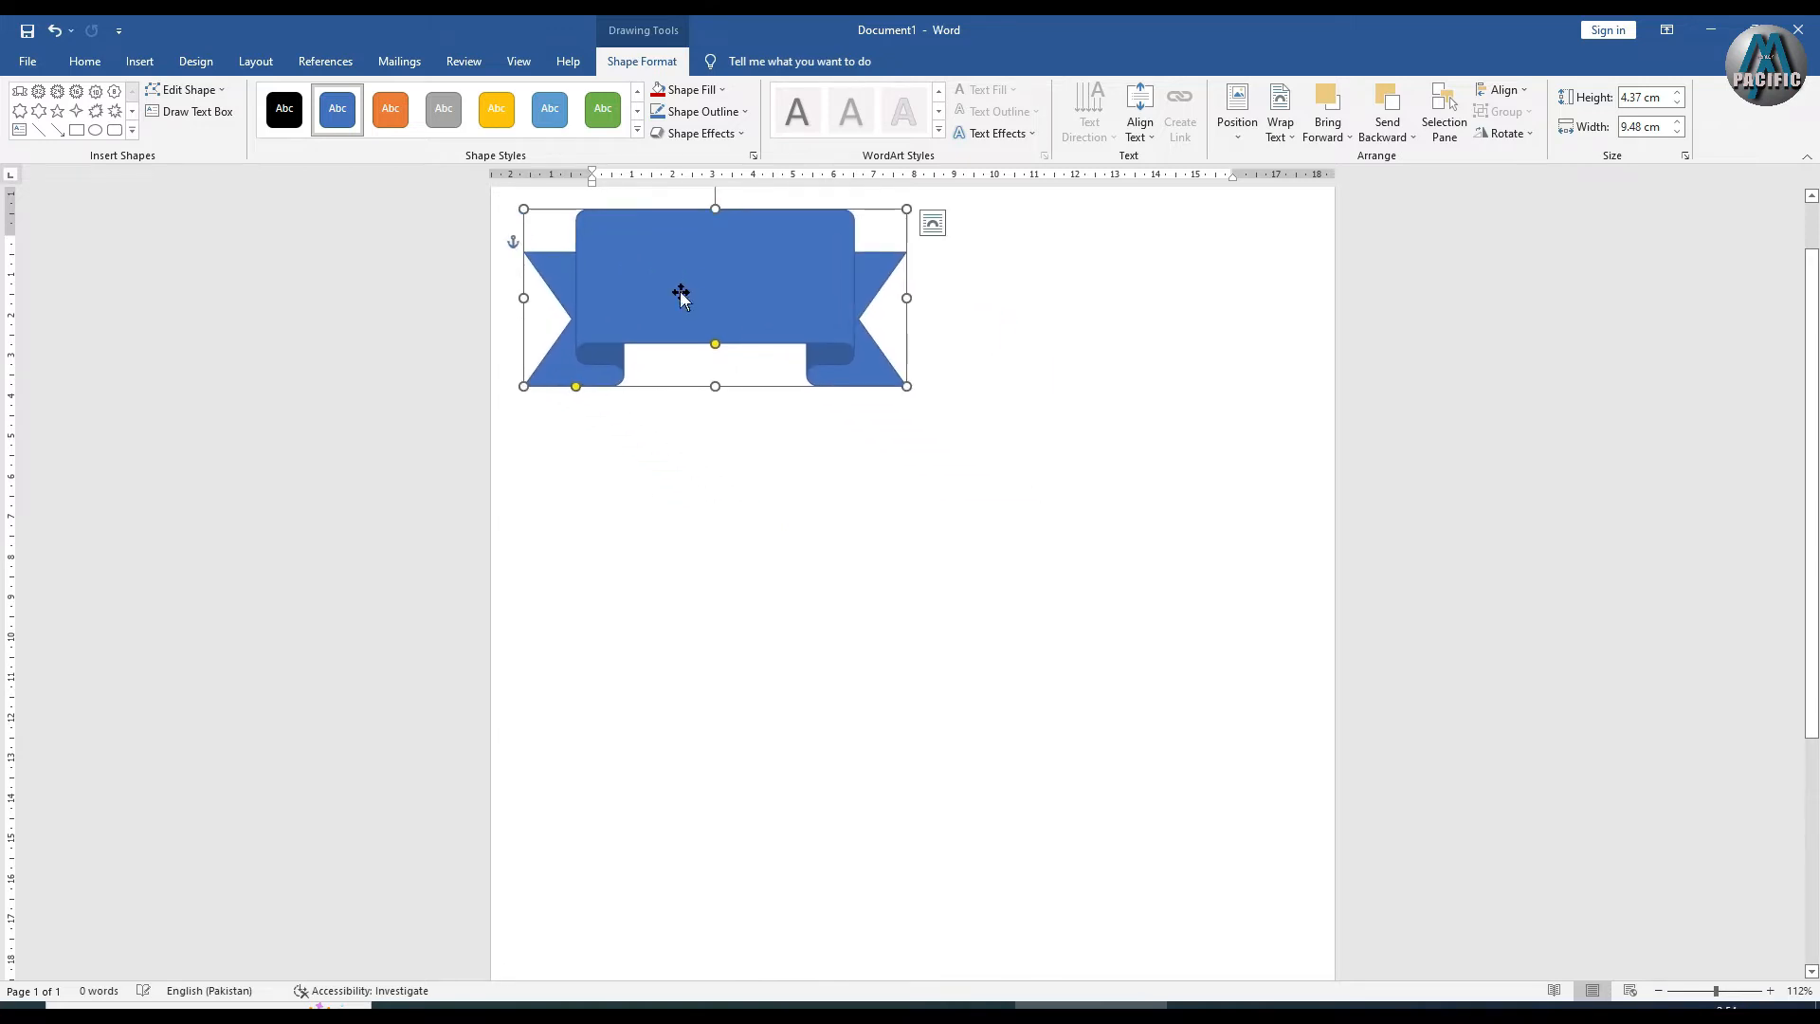
{"action": "left_click_drag", "start_coordinate": [712, 385], "coordinate": [707, 330]}
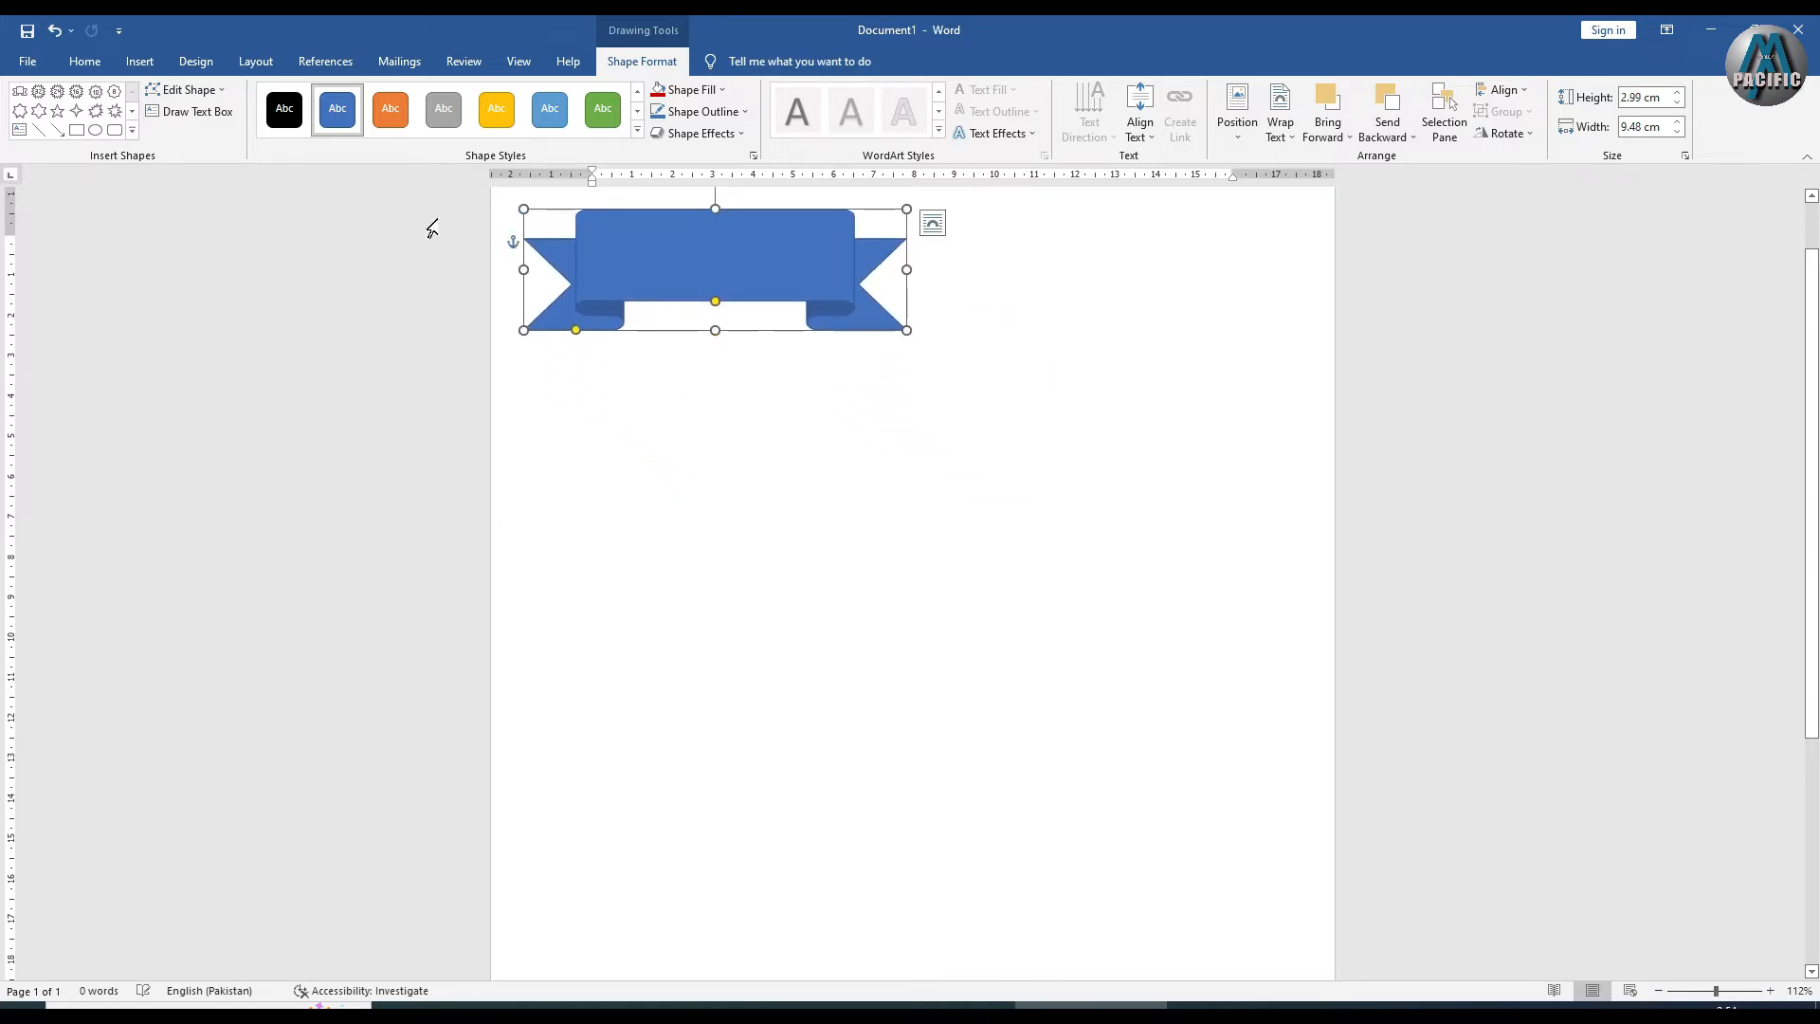
Draw a curved, tilted-up ribbon about 5.2 cm high and 9.2 cm wide below the first ribbon and reselect the first ribbon
{"action": "left_click", "coordinate": [139, 61]}
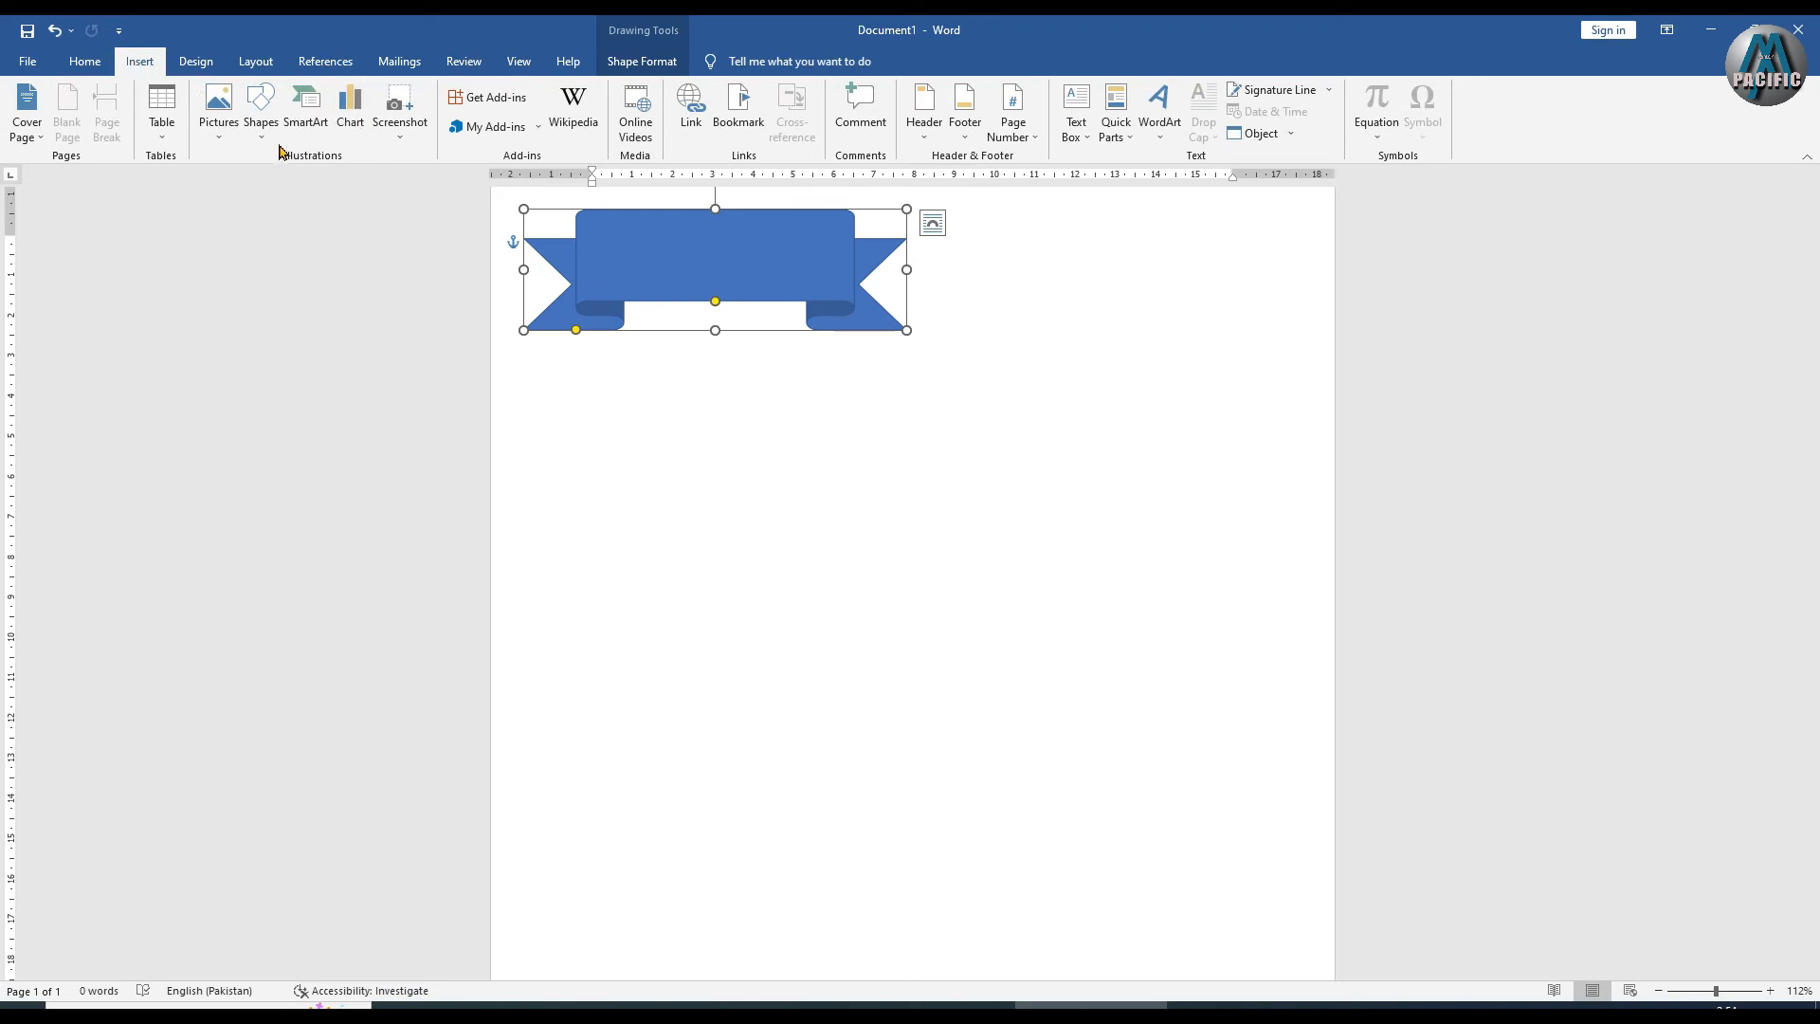
{"action": "left_click", "coordinate": [262, 121]}
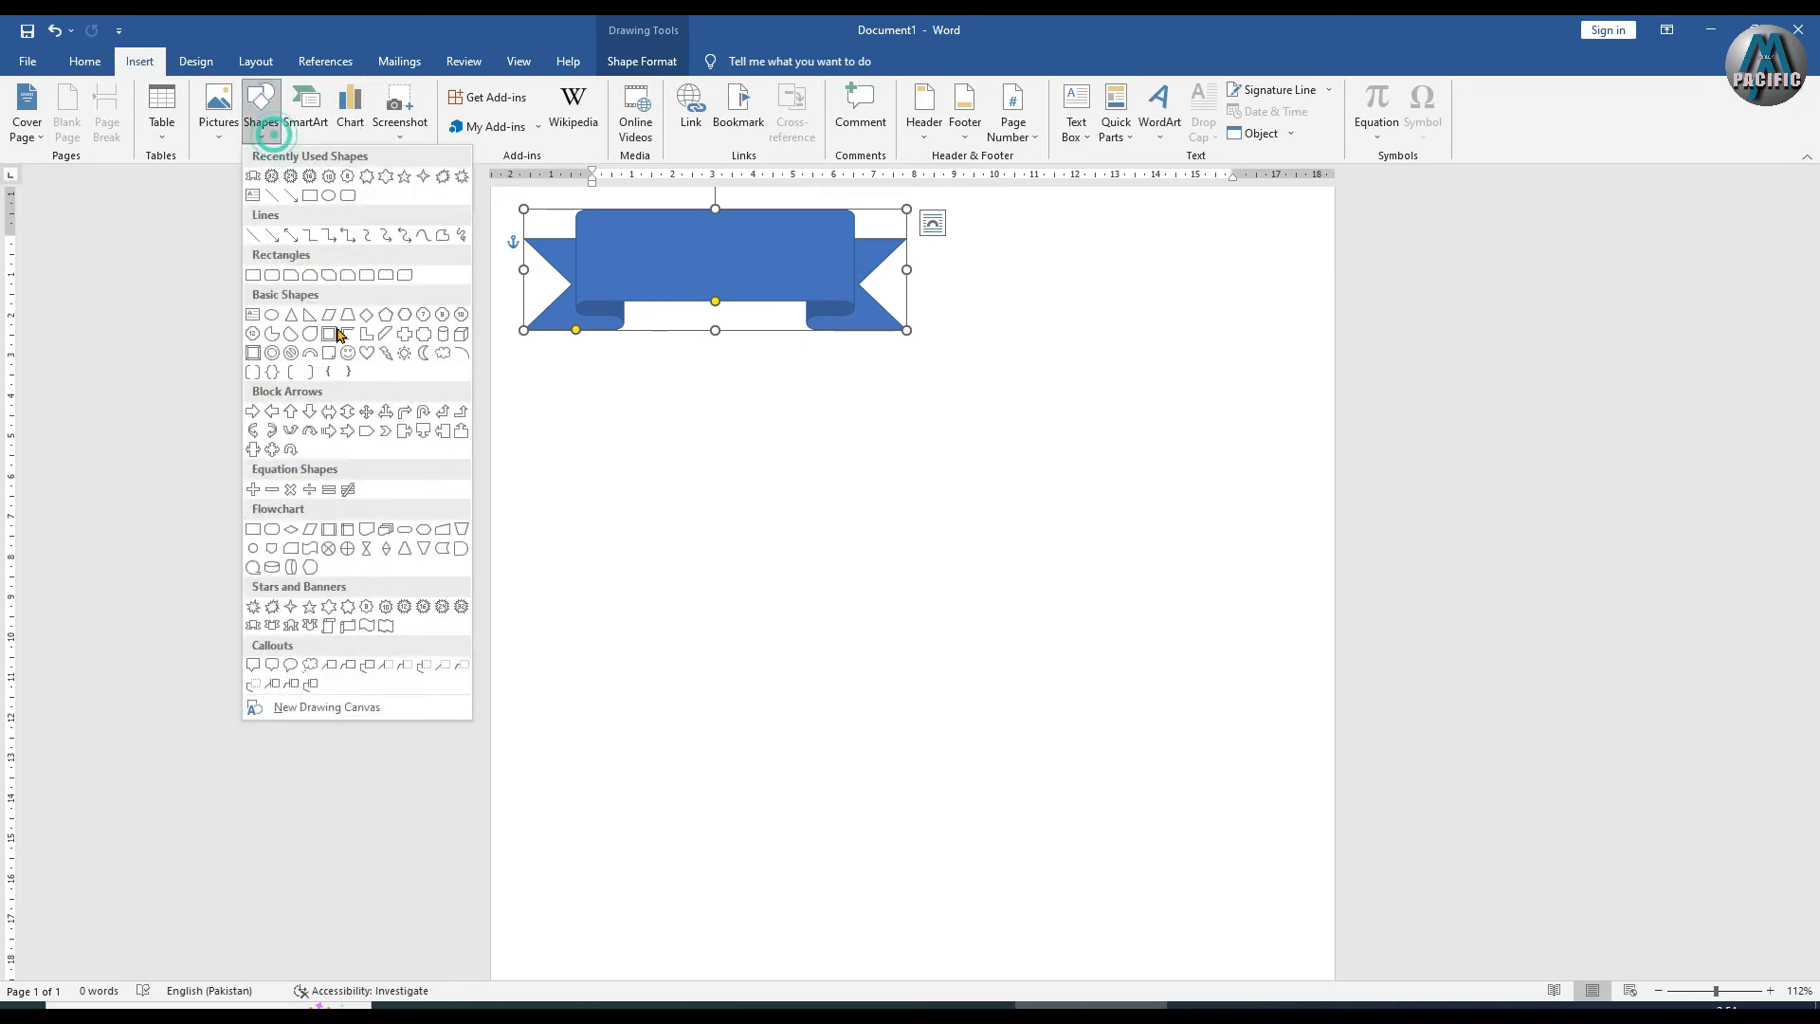
{"action": "left_click", "coordinate": [291, 627]}
{"action": "left_click_drag", "start_coordinate": [629, 446], "coordinate": [1004, 656]}
{"action": "left_click", "coordinate": [816, 602]}
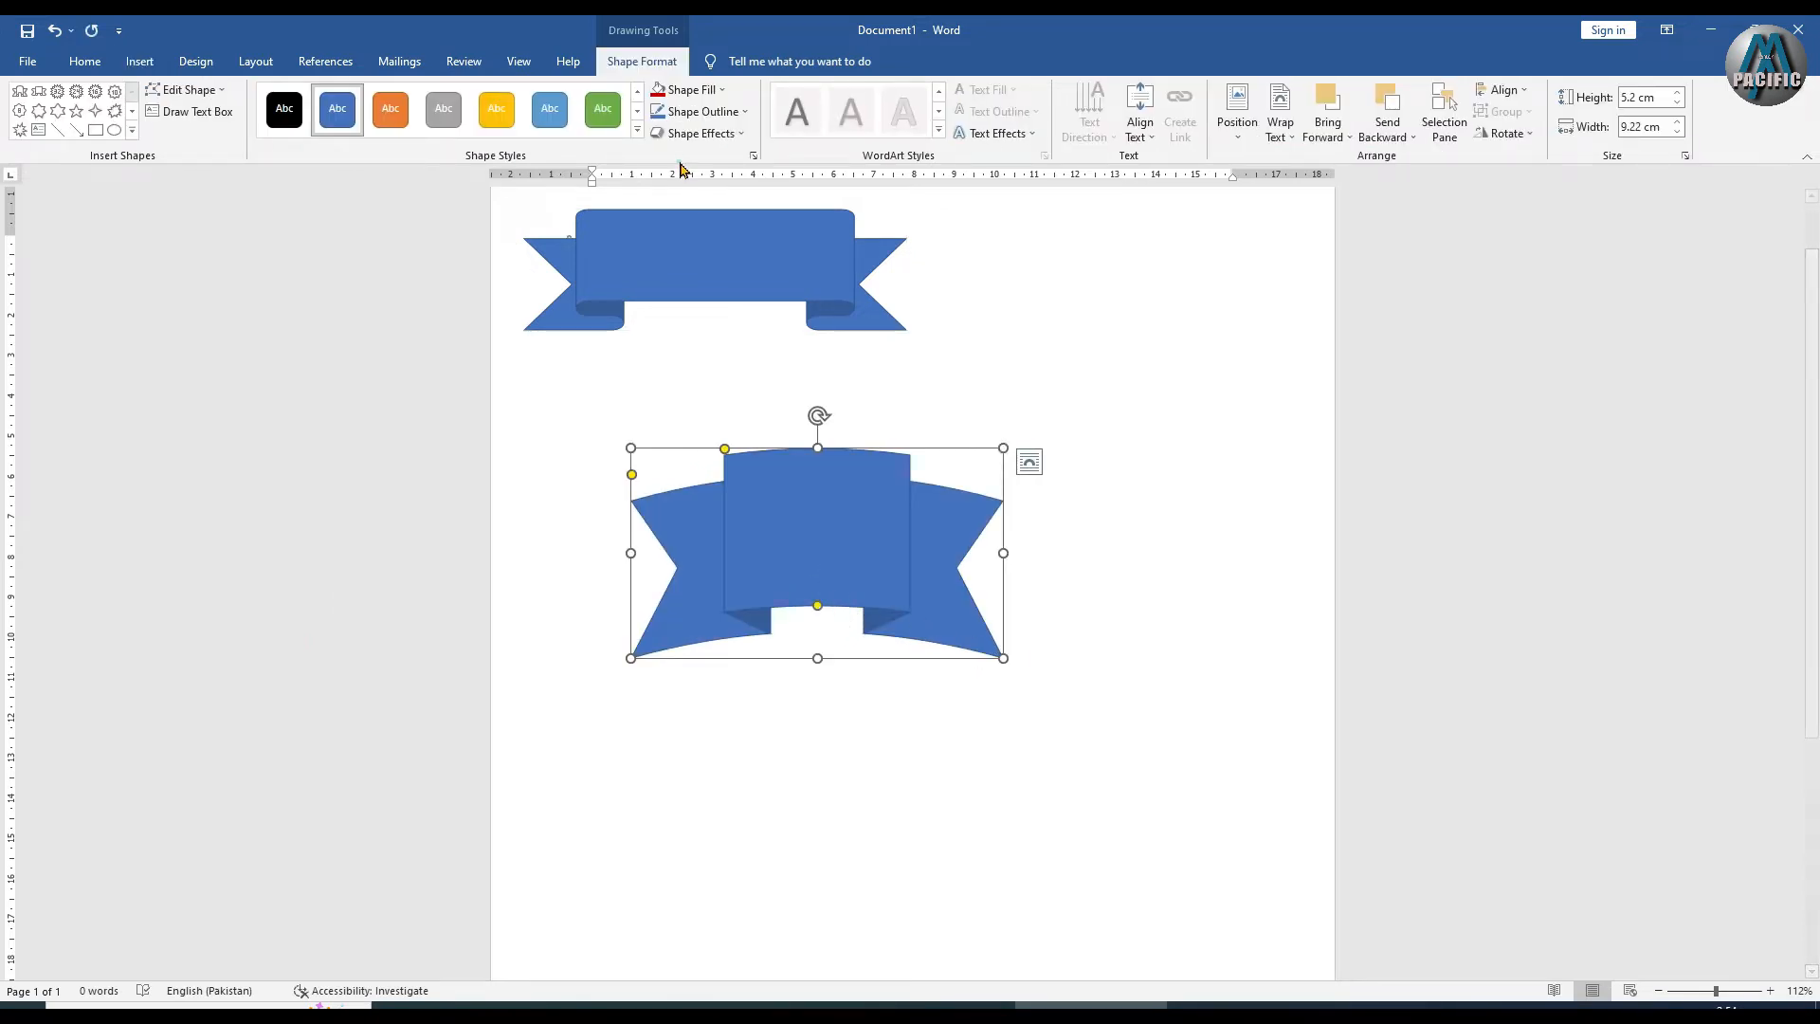
{"action": "left_click", "coordinate": [683, 263]}
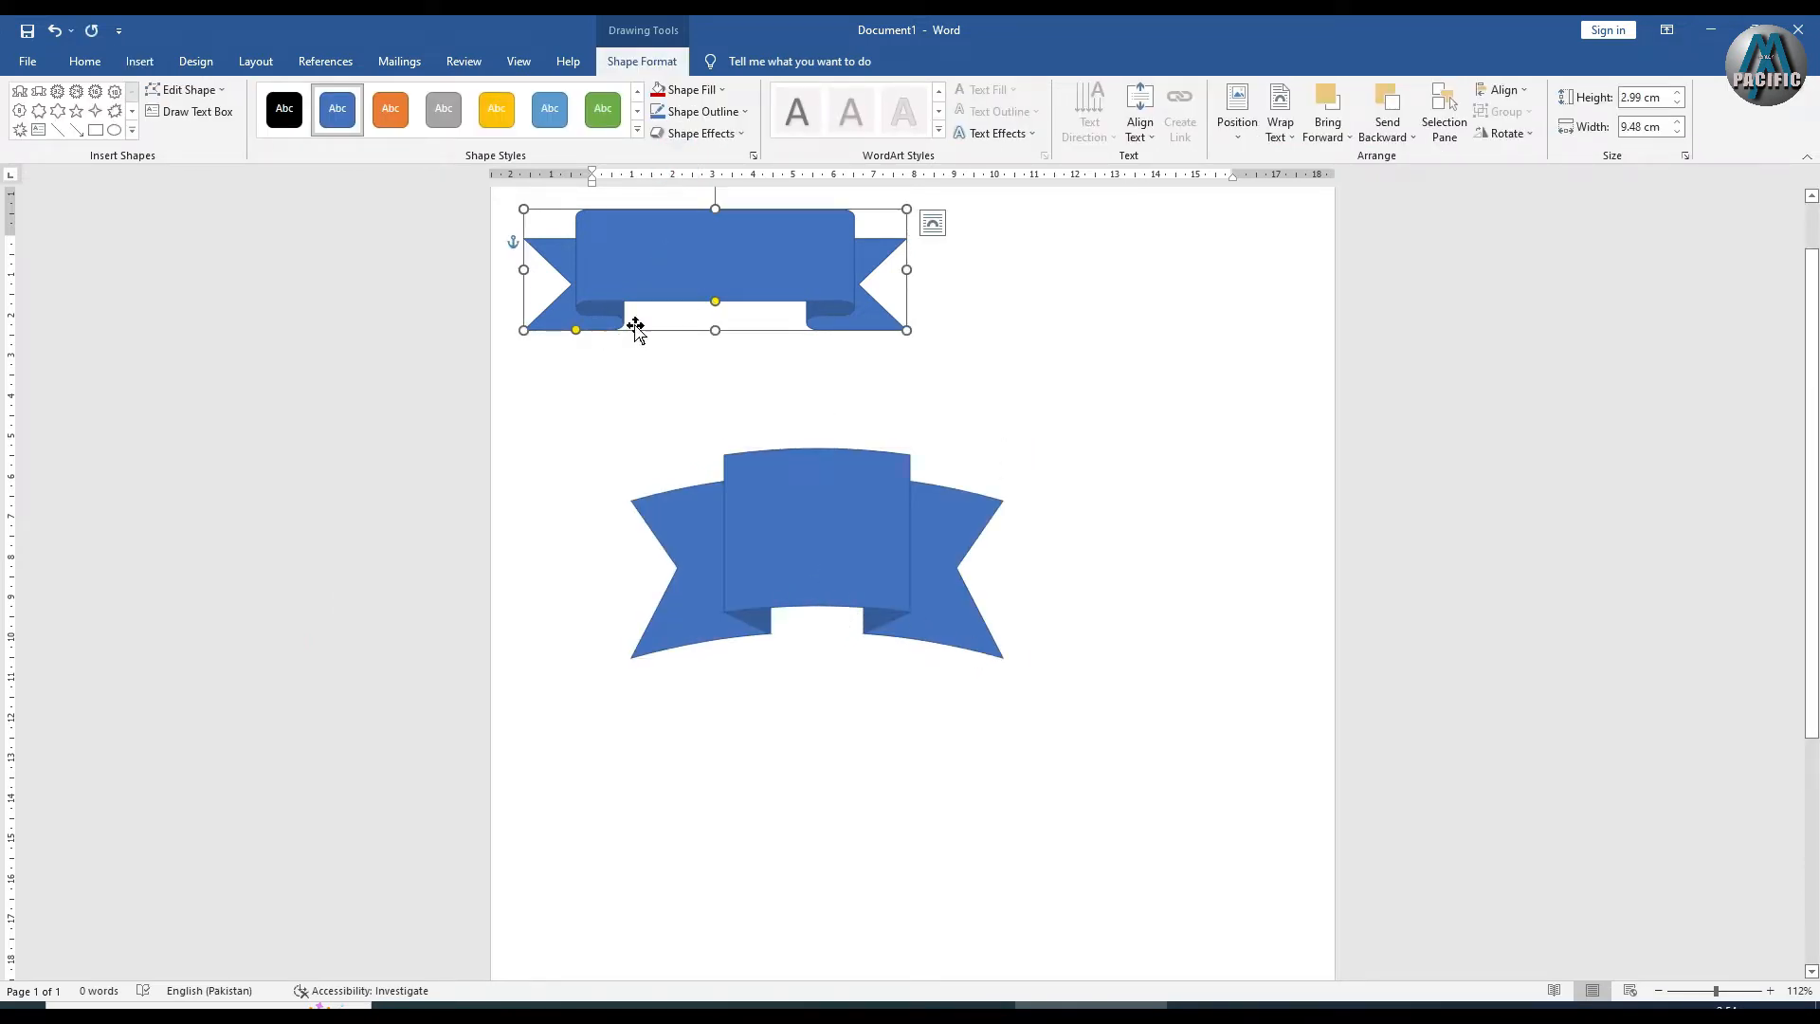
Widen the curved ribbon's centre panel, increase its curvature and fold depth, and move it directly beneath the first ribbon
{"action": "left_click", "coordinate": [798, 560]}
{"action": "left_click_drag", "start_coordinate": [819, 611], "coordinate": [817, 569]}
{"action": "left_click_drag", "start_coordinate": [724, 449], "coordinate": [622, 476]}
{"action": "left_click", "coordinate": [730, 528]}
{"action": "left_click_drag", "start_coordinate": [745, 532], "coordinate": [668, 456]}
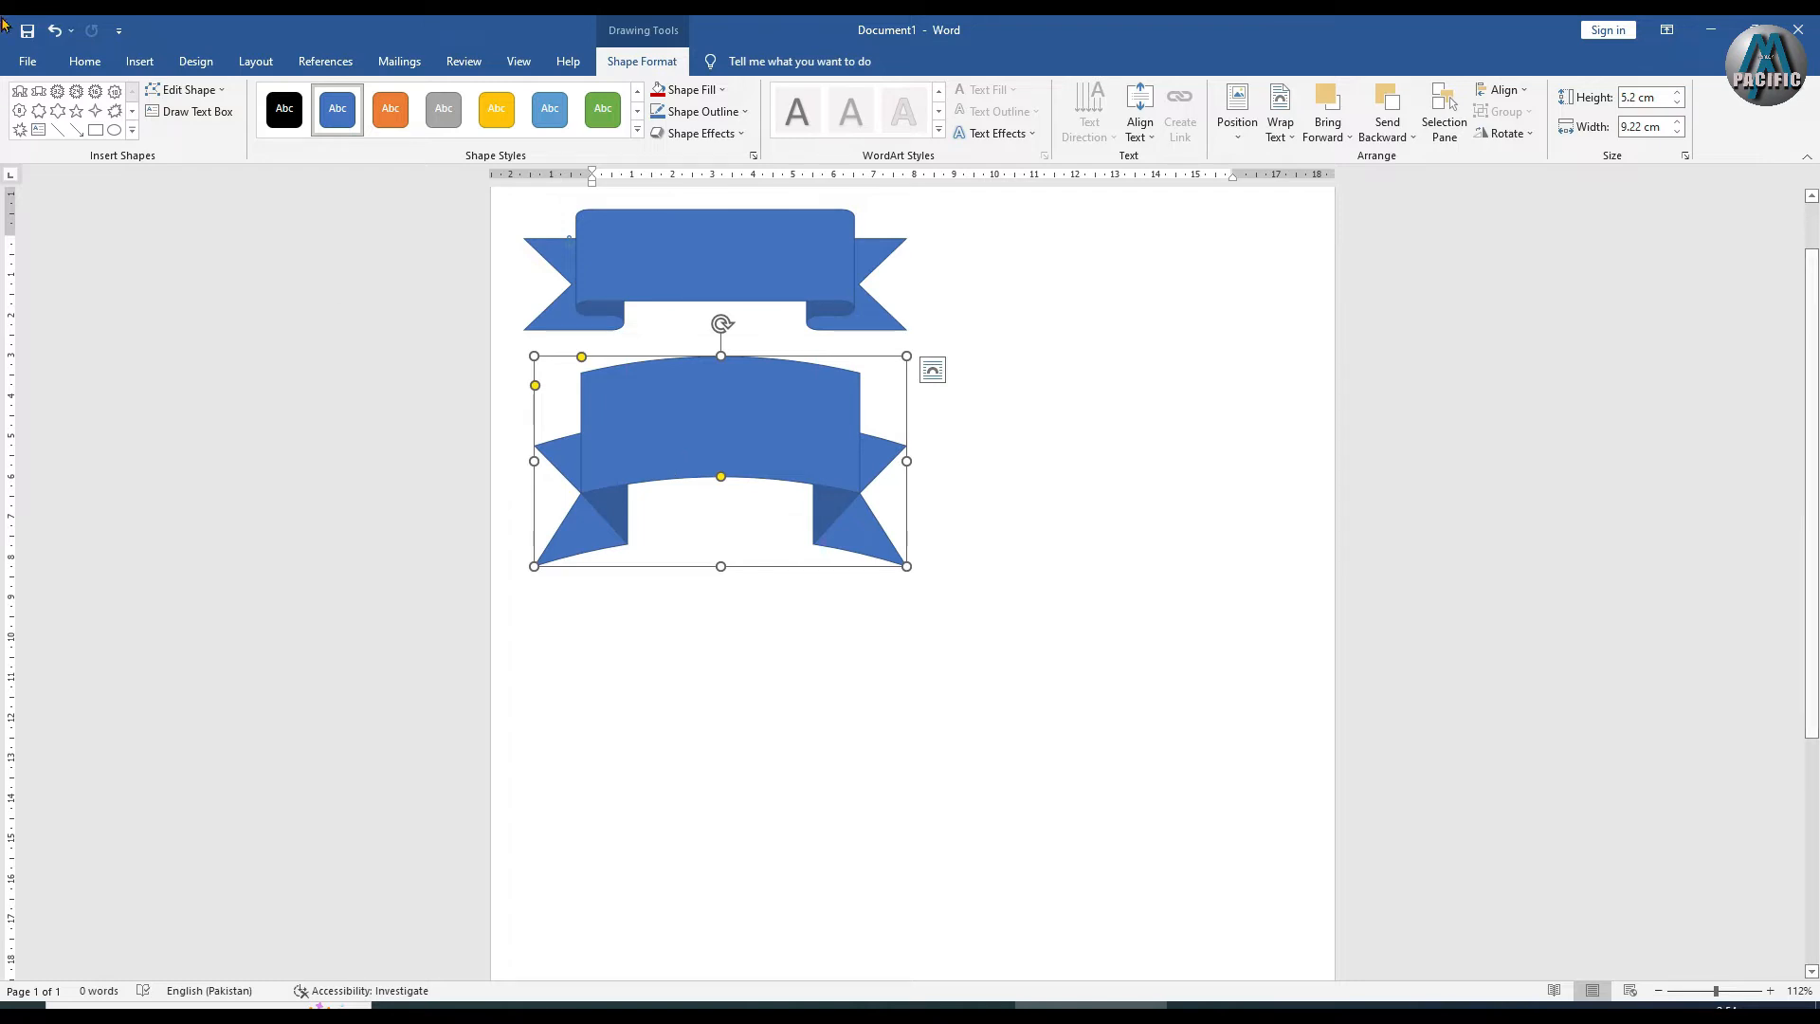
Draw a vertical scroll about 6.1 cm high and 6.8 cm wide below the curved ribbon and slightly enlarge its curls
{"action": "left_click", "coordinate": [133, 132]}
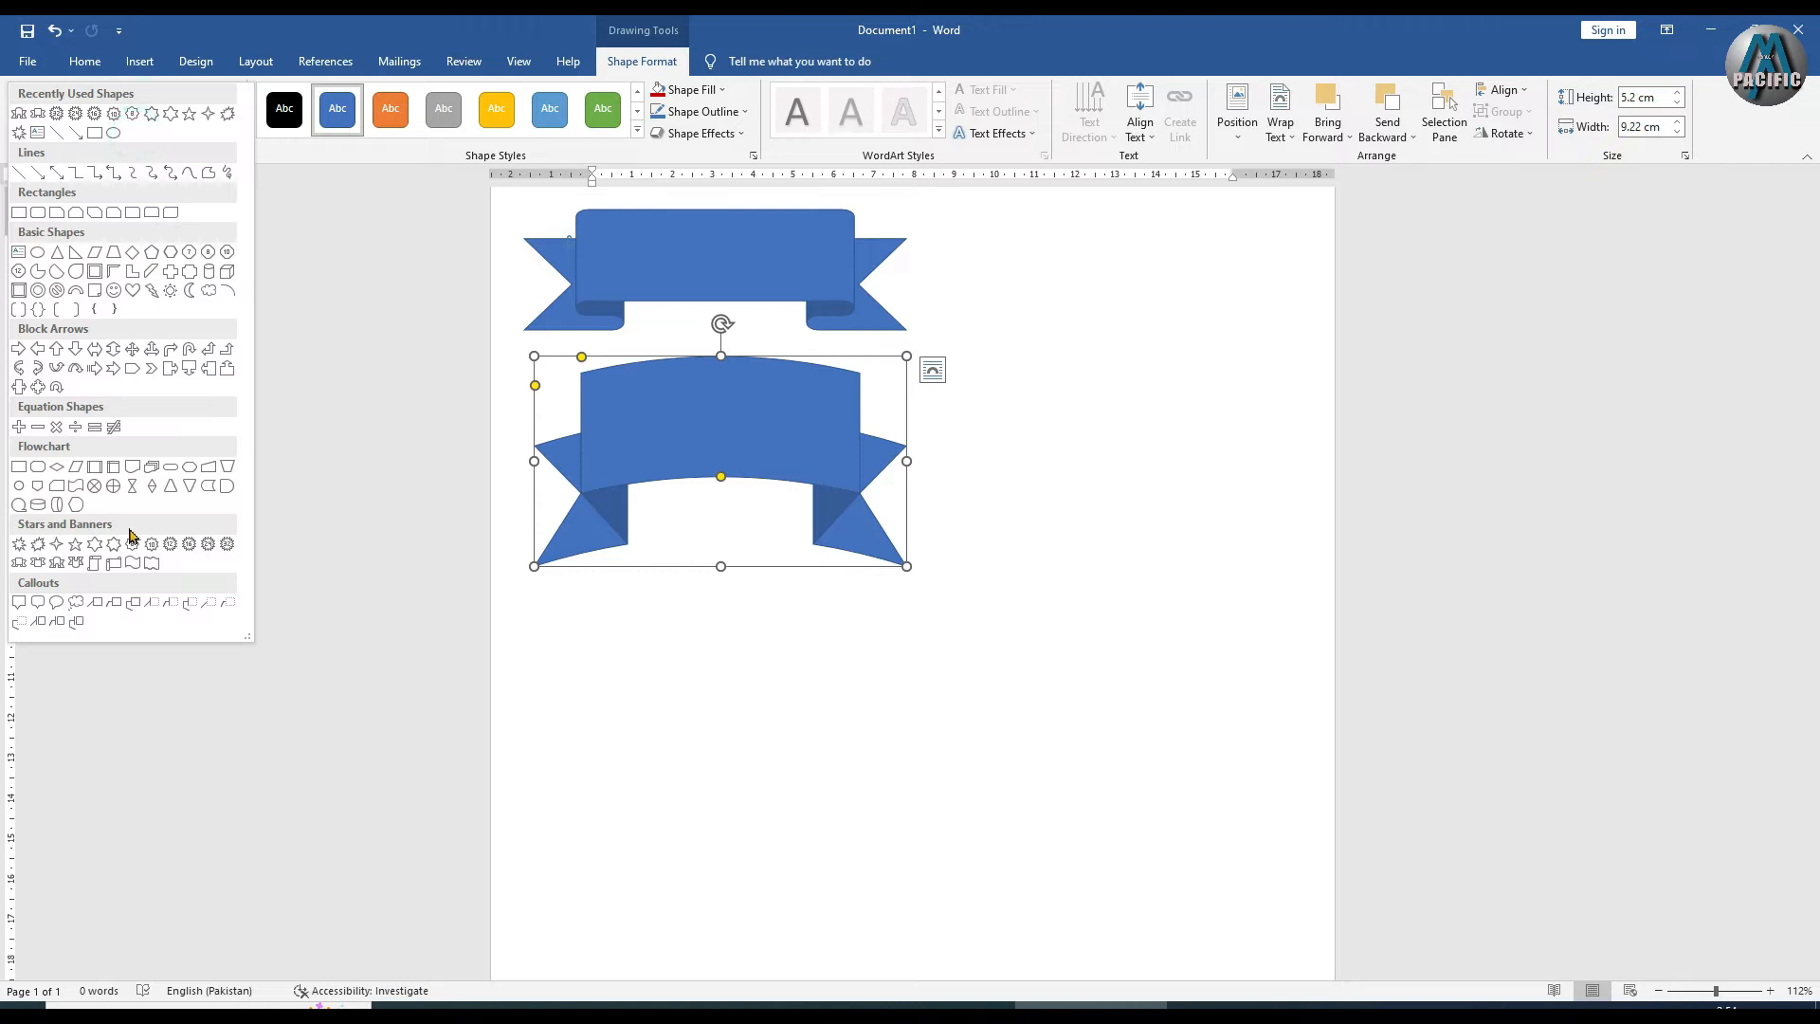
{"action": "left_click", "coordinate": [95, 564]}
{"action": "mouse_move", "coordinate": [575, 604]}
{"action": "left_mouse_down"}
{"action": "mouse_move", "coordinate": [805, 849]}
{"action": "mouse_move", "coordinate": [847, 839]}
{"action": "left_mouse_up"}
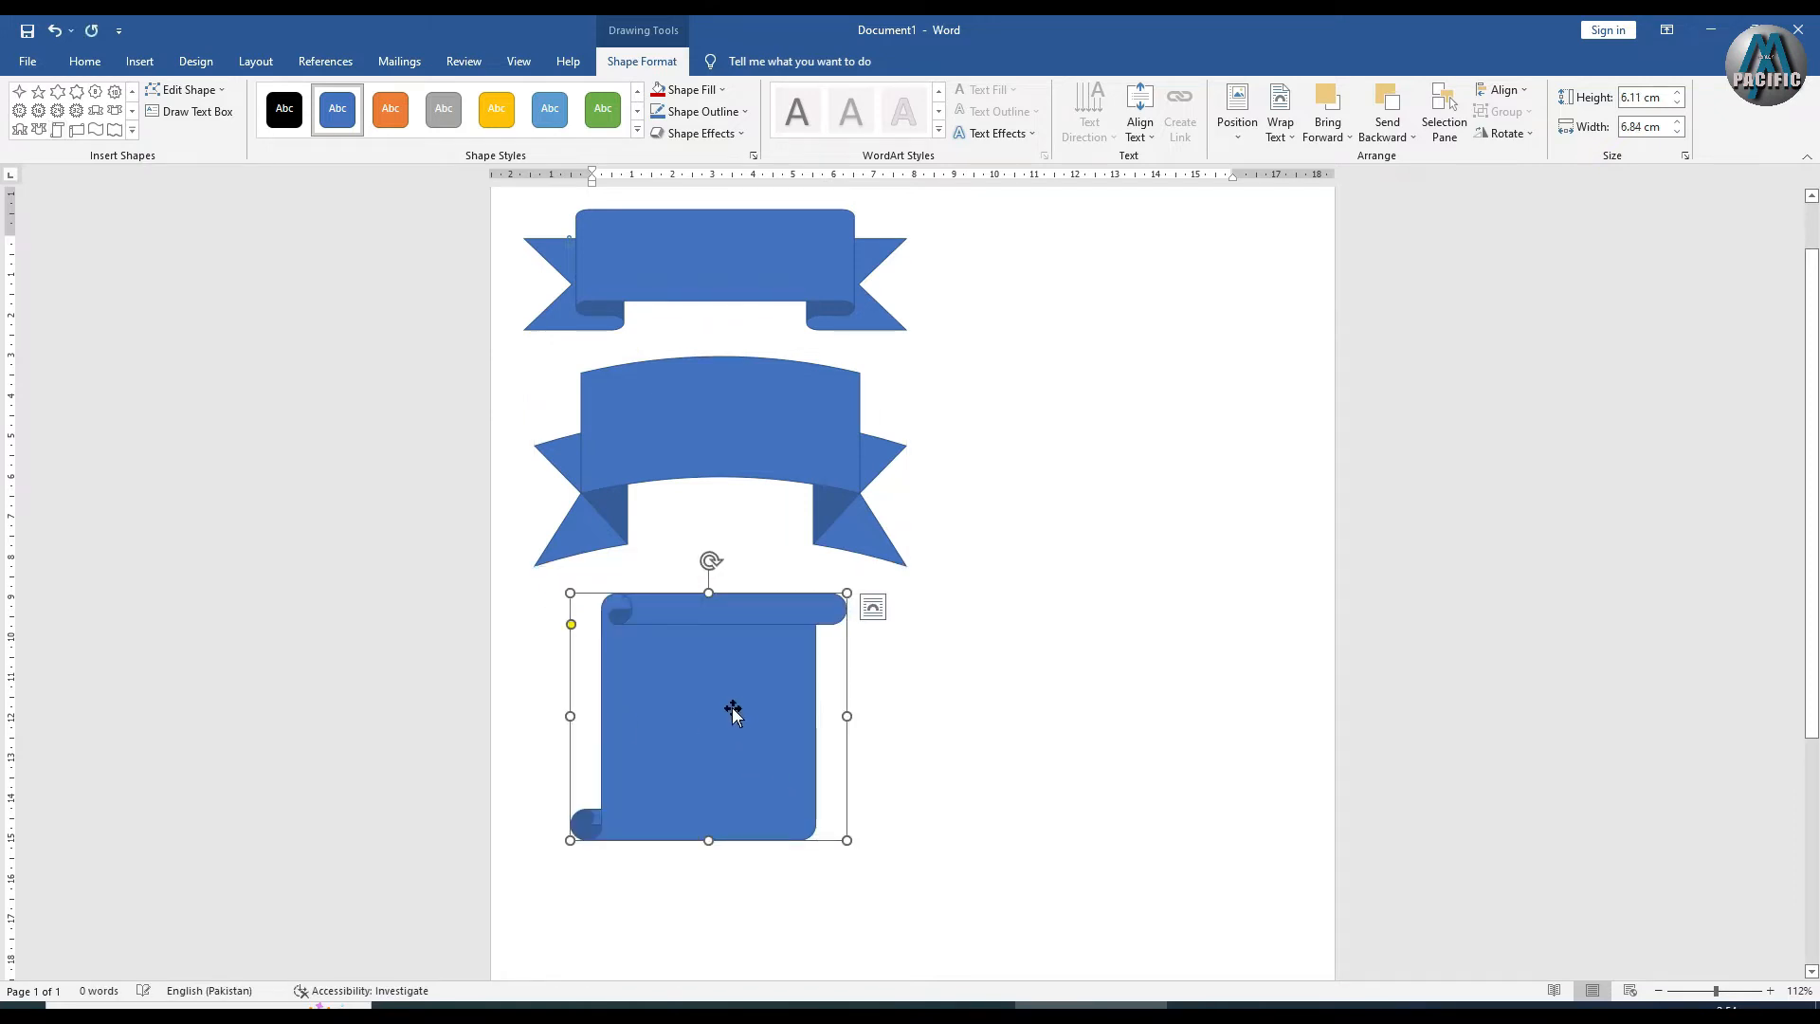
{"action": "mouse_move", "coordinate": [574, 630]}
{"action": "left_mouse_down"}
{"action": "mouse_move", "coordinate": [597, 720]}
{"action": "mouse_move", "coordinate": [554, 592]}
{"action": "mouse_move", "coordinate": [617, 702]}
{"action": "mouse_move", "coordinate": [589, 630]}
{"action": "left_mouse_up"}
Add the text "cdvbdfvdfvscvdfv" to the vertical scroll and move the scroll to the page's upper right beside the ribbons
{"action": "right_click", "coordinate": [666, 691]}
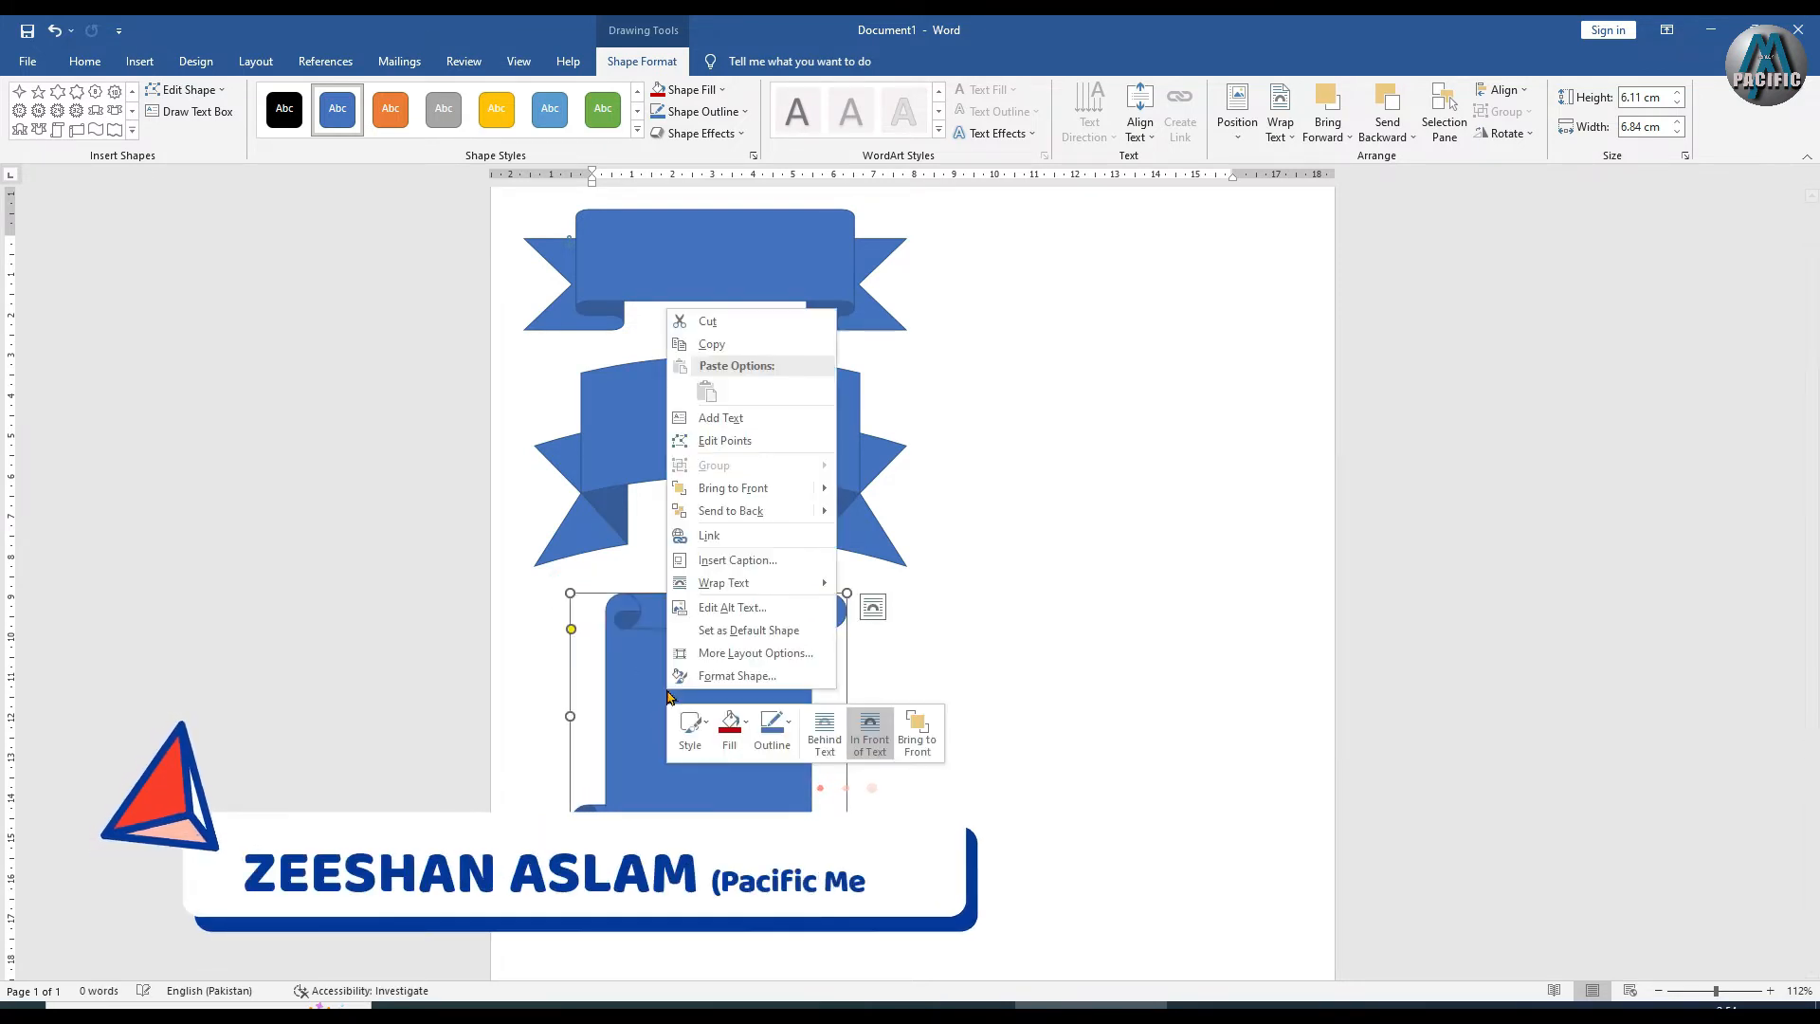
{"action": "left_click", "coordinate": [720, 418]}
{"action": "type", "text": "cdvbdfvdfvscvdfv"}
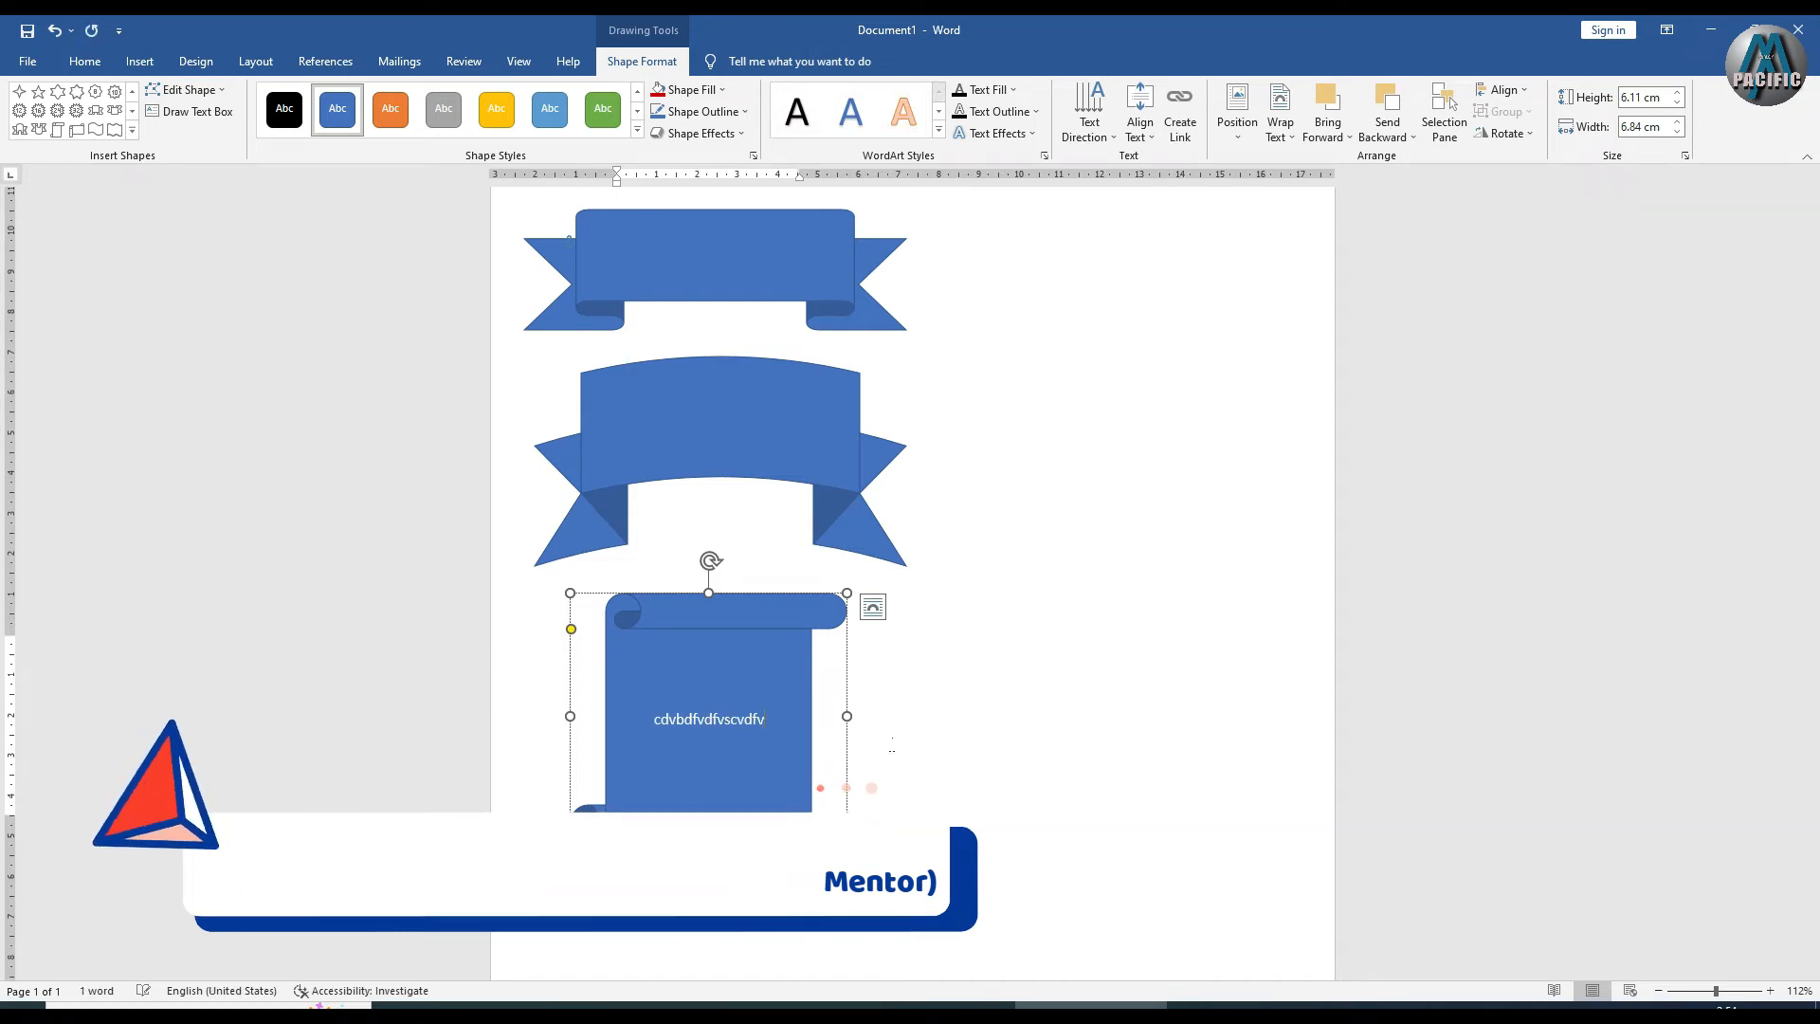
{"action": "left_click_drag", "start_coordinate": [720, 618], "coordinate": [1095, 260]}
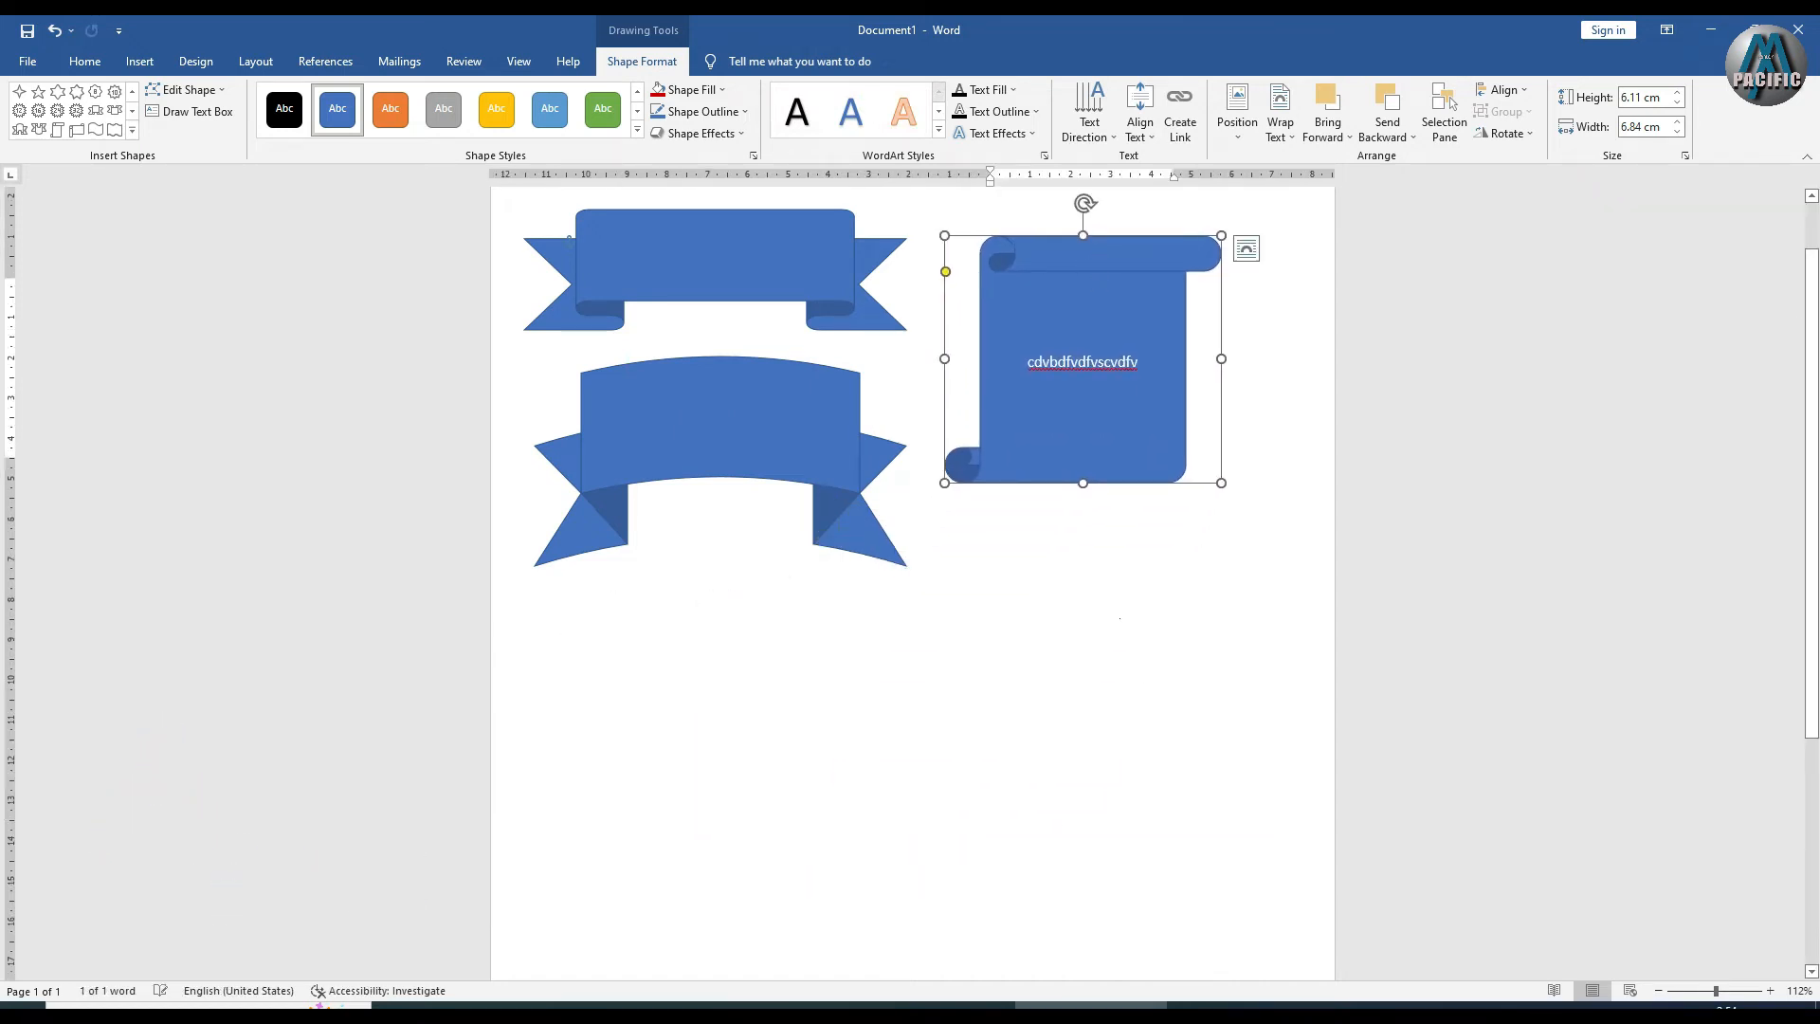
Draw a horizontal scroll about 4.7 cm high and 7.4 cm wide below the curved ribbon and enlarge its curls
{"action": "left_click", "coordinate": [132, 130]}
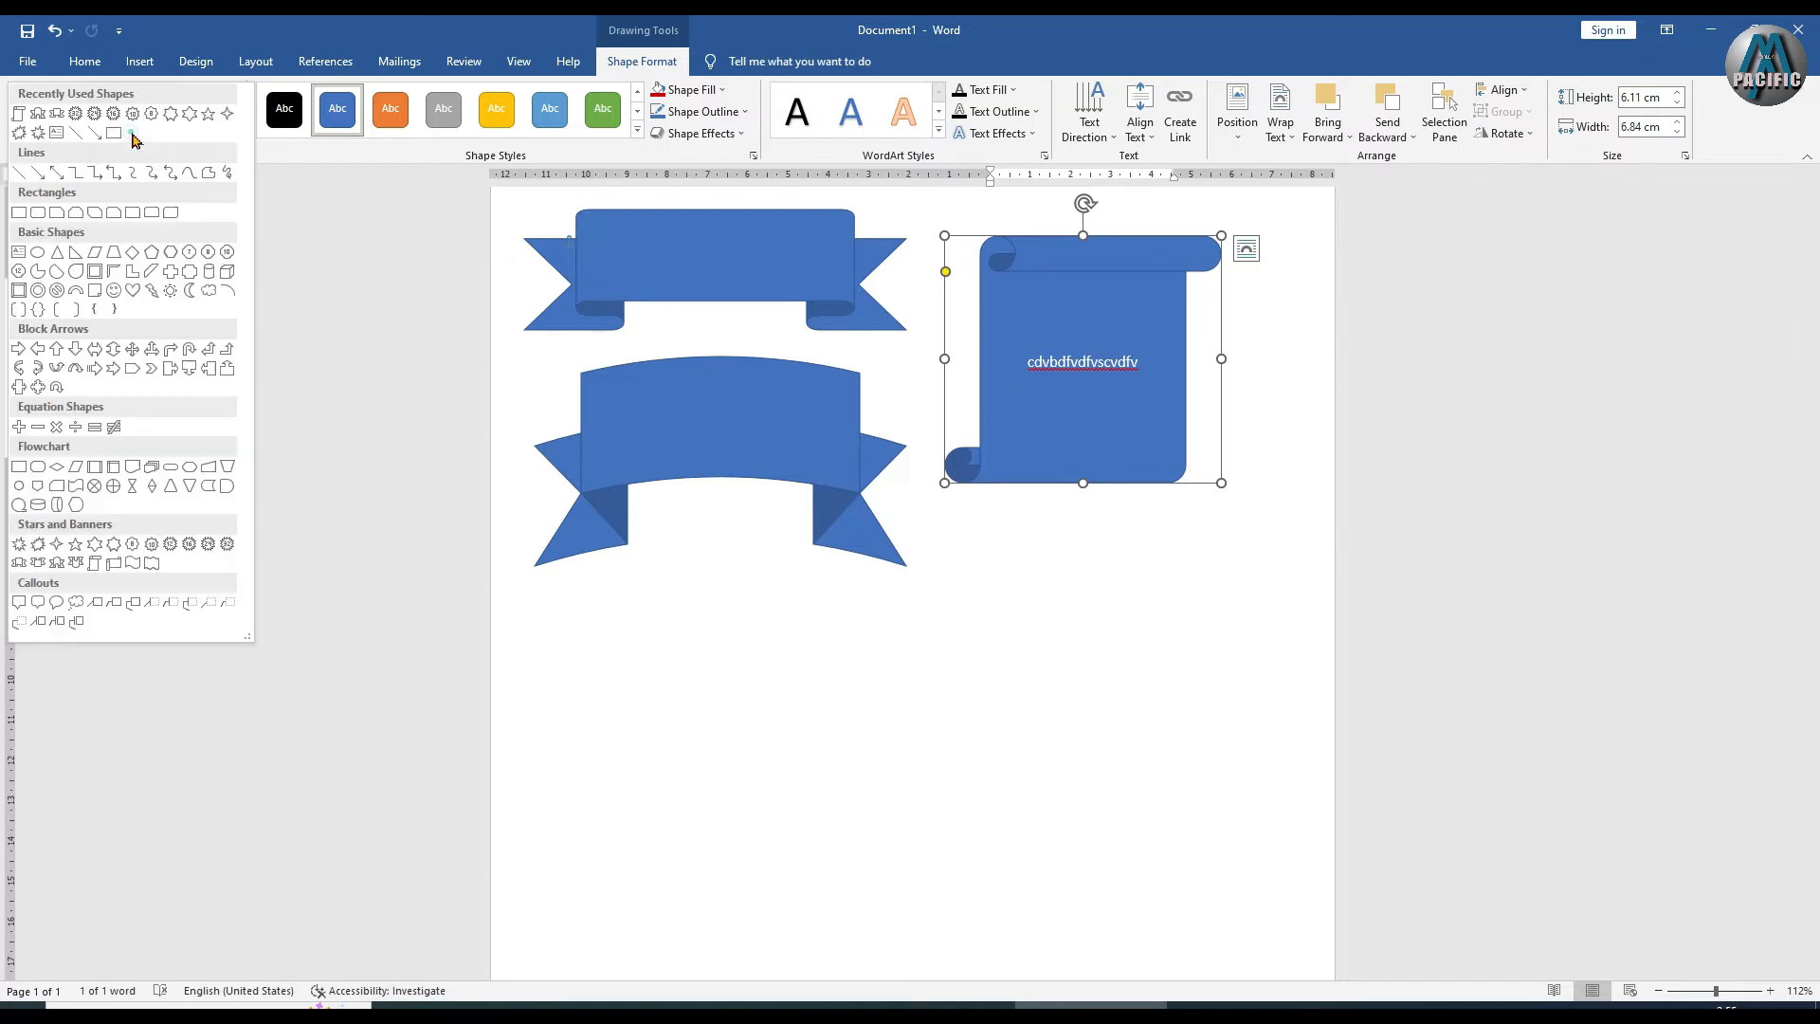
{"action": "left_click", "coordinate": [114, 562]}
{"action": "left_click_drag", "start_coordinate": [541, 621], "coordinate": [841, 812]}
{"action": "right_click", "coordinate": [697, 726]}
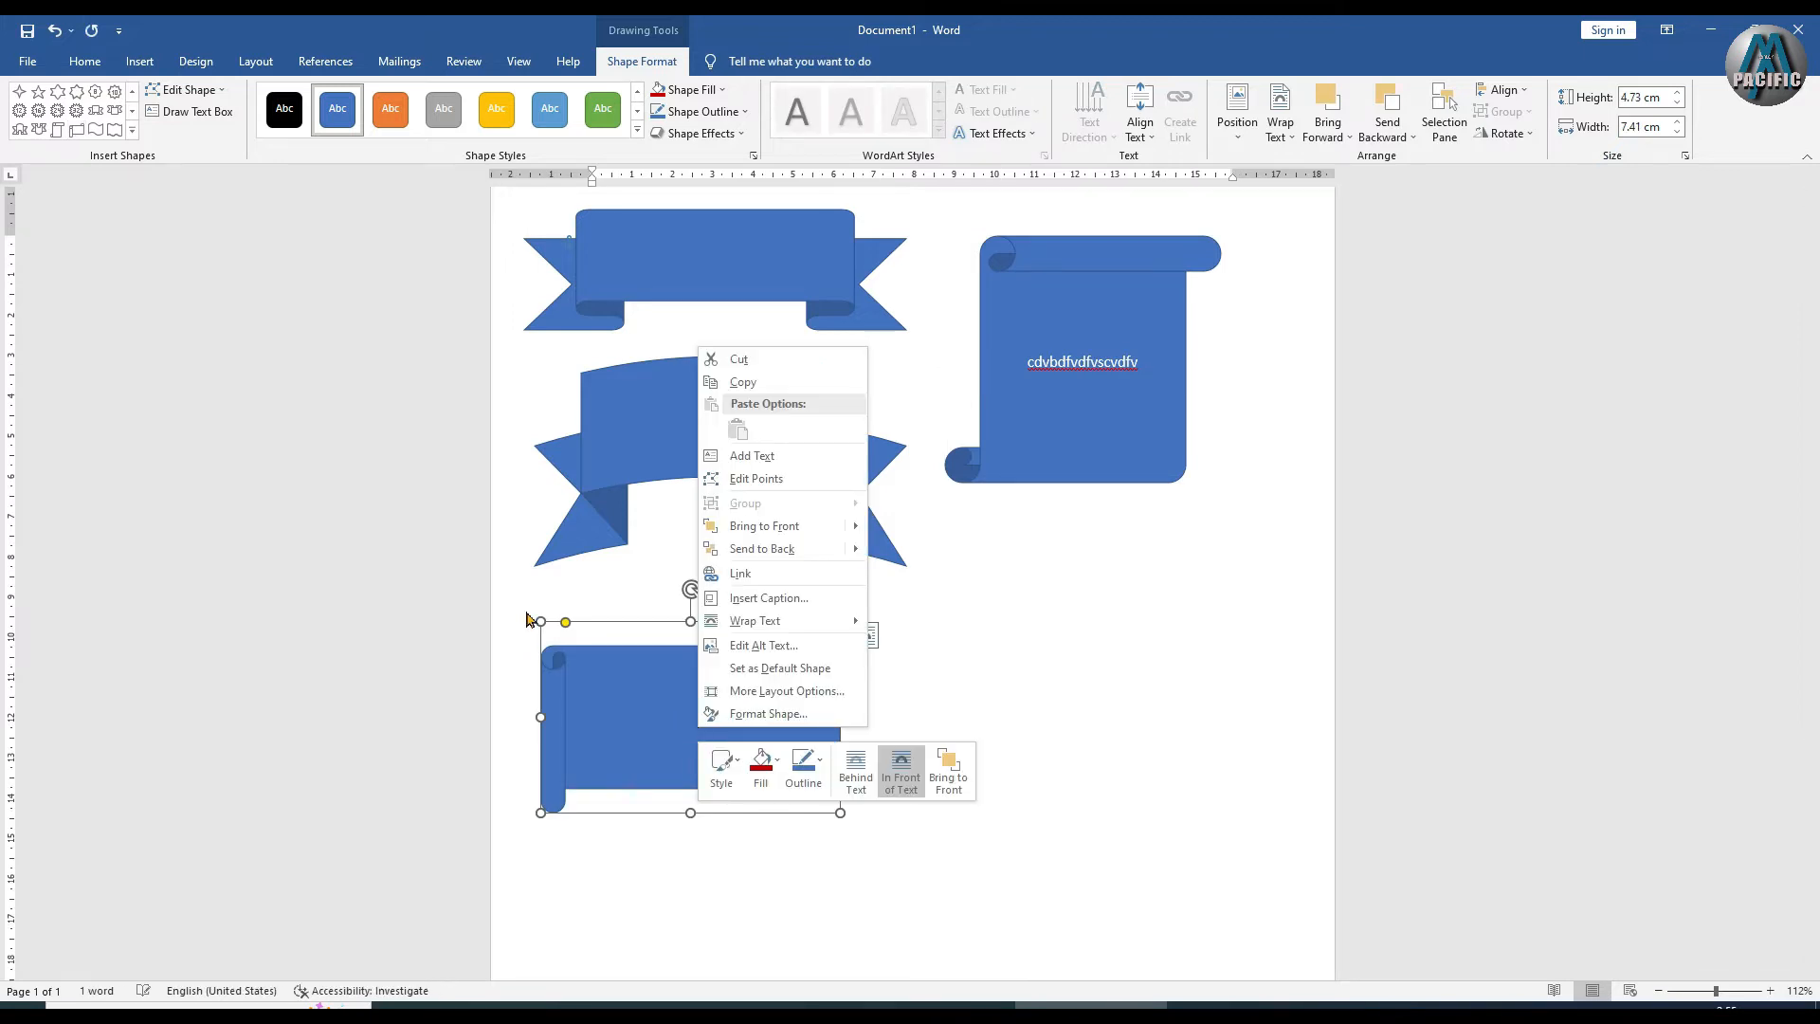
{"action": "left_click", "coordinate": [556, 640]}
{"action": "left_click_drag", "start_coordinate": [566, 624], "coordinate": [588, 652]}
Try adding the text "pakisatan" to the horizontal scroll and undo the entry
{"action": "right_click", "coordinate": [630, 730]}
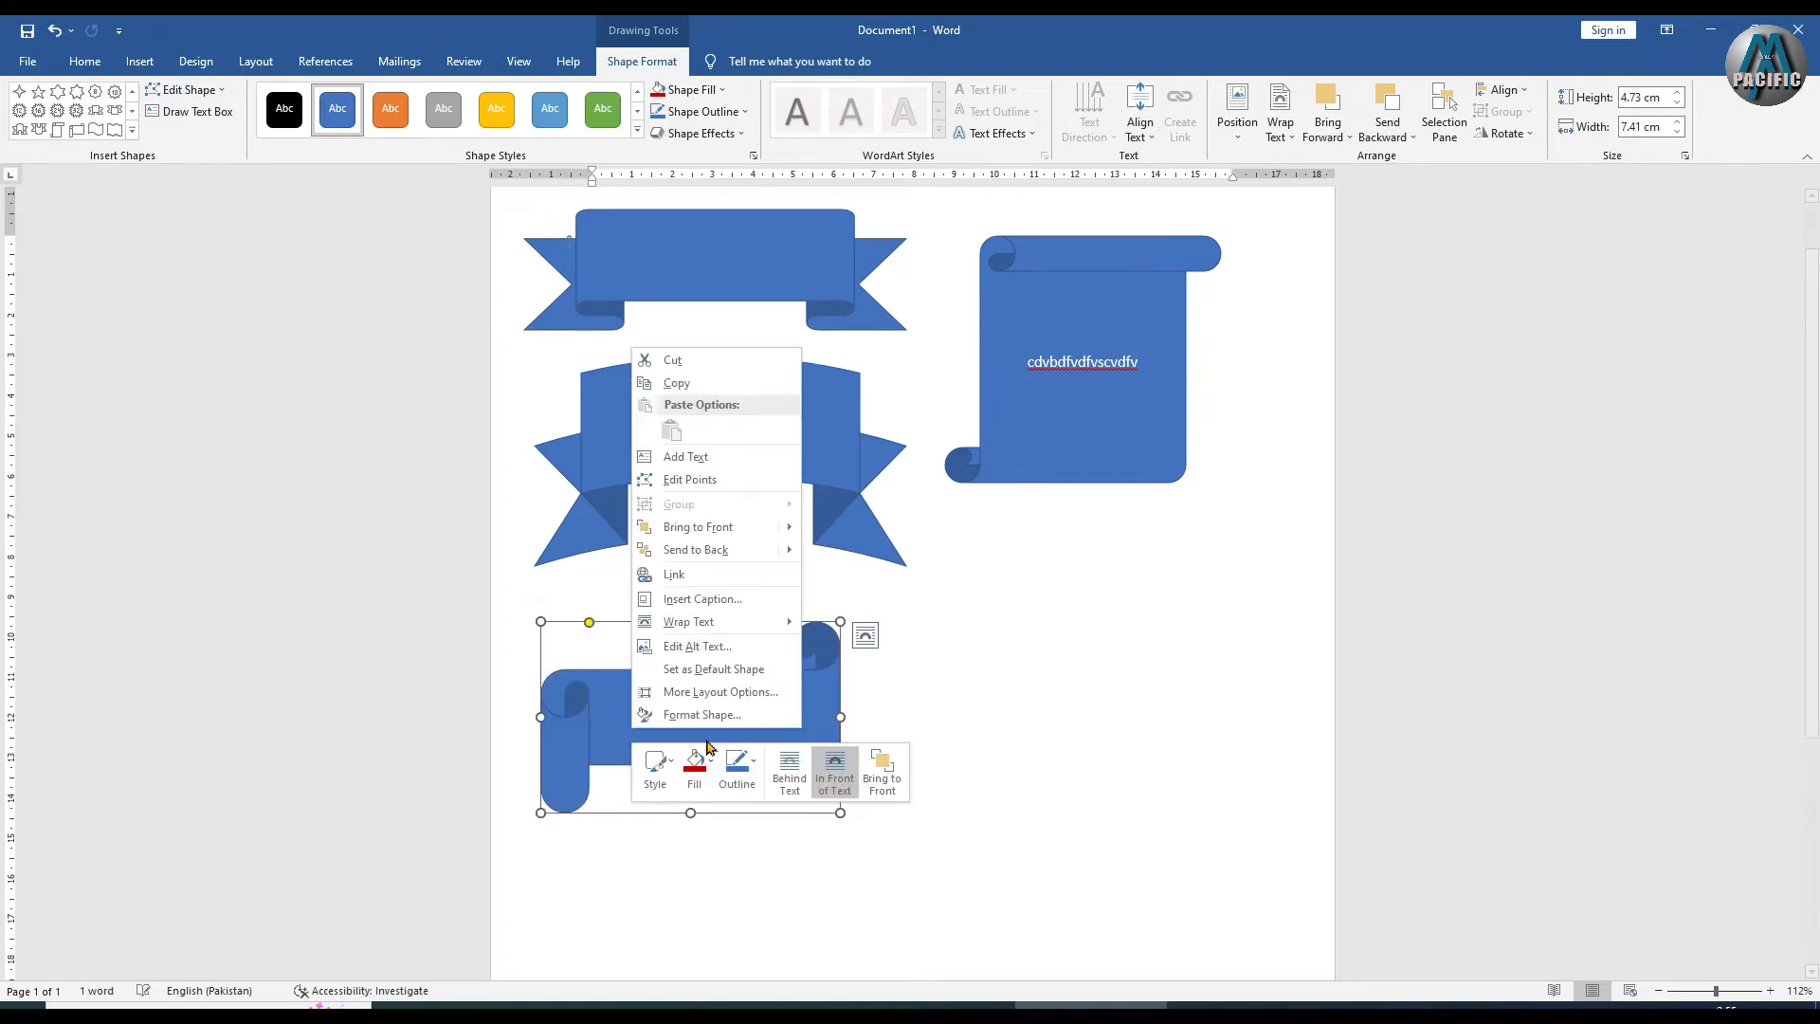
{"action": "left_click", "coordinate": [704, 458]}
{"action": "type", "text": "pakisatan"}
{"action": "key", "text": "ctrl+z"}
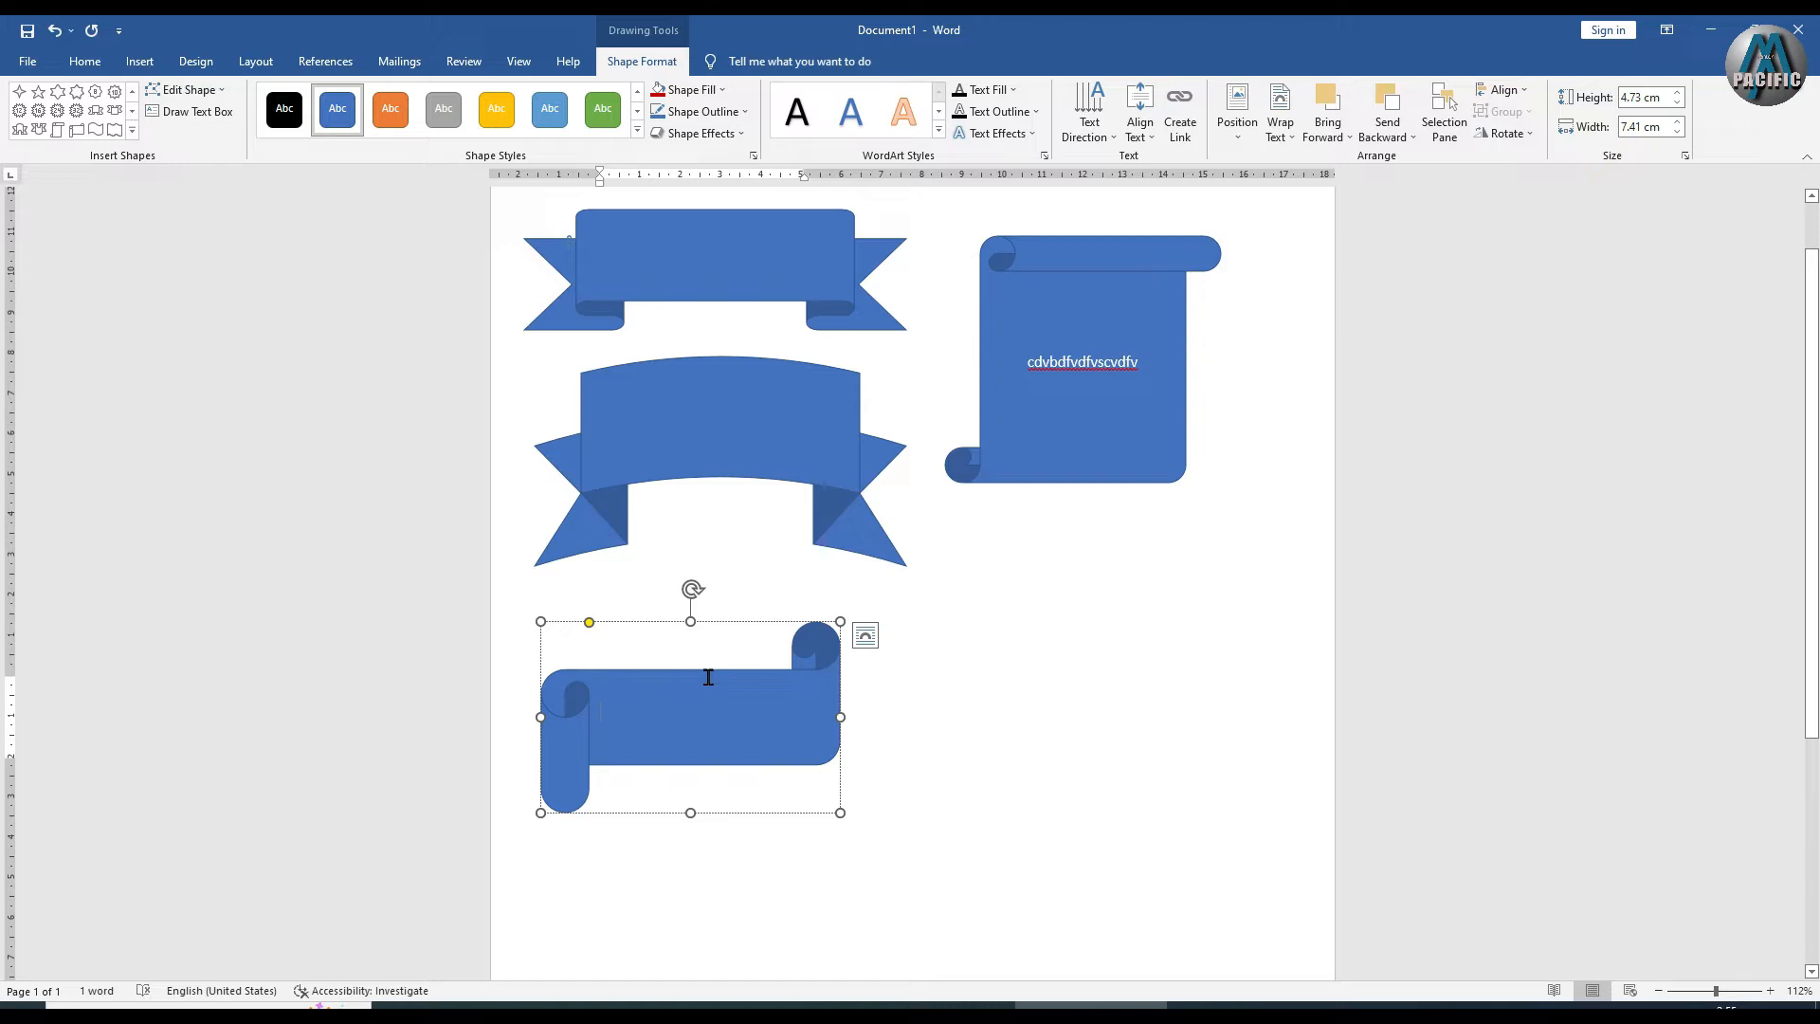
Move the horizontal scroll beneath the vertical one and draw a wave about 4.3 cm high and 6.4 cm wide below the ribbons
{"action": "left_click_drag", "start_coordinate": [709, 671], "coordinate": [1135, 532]}
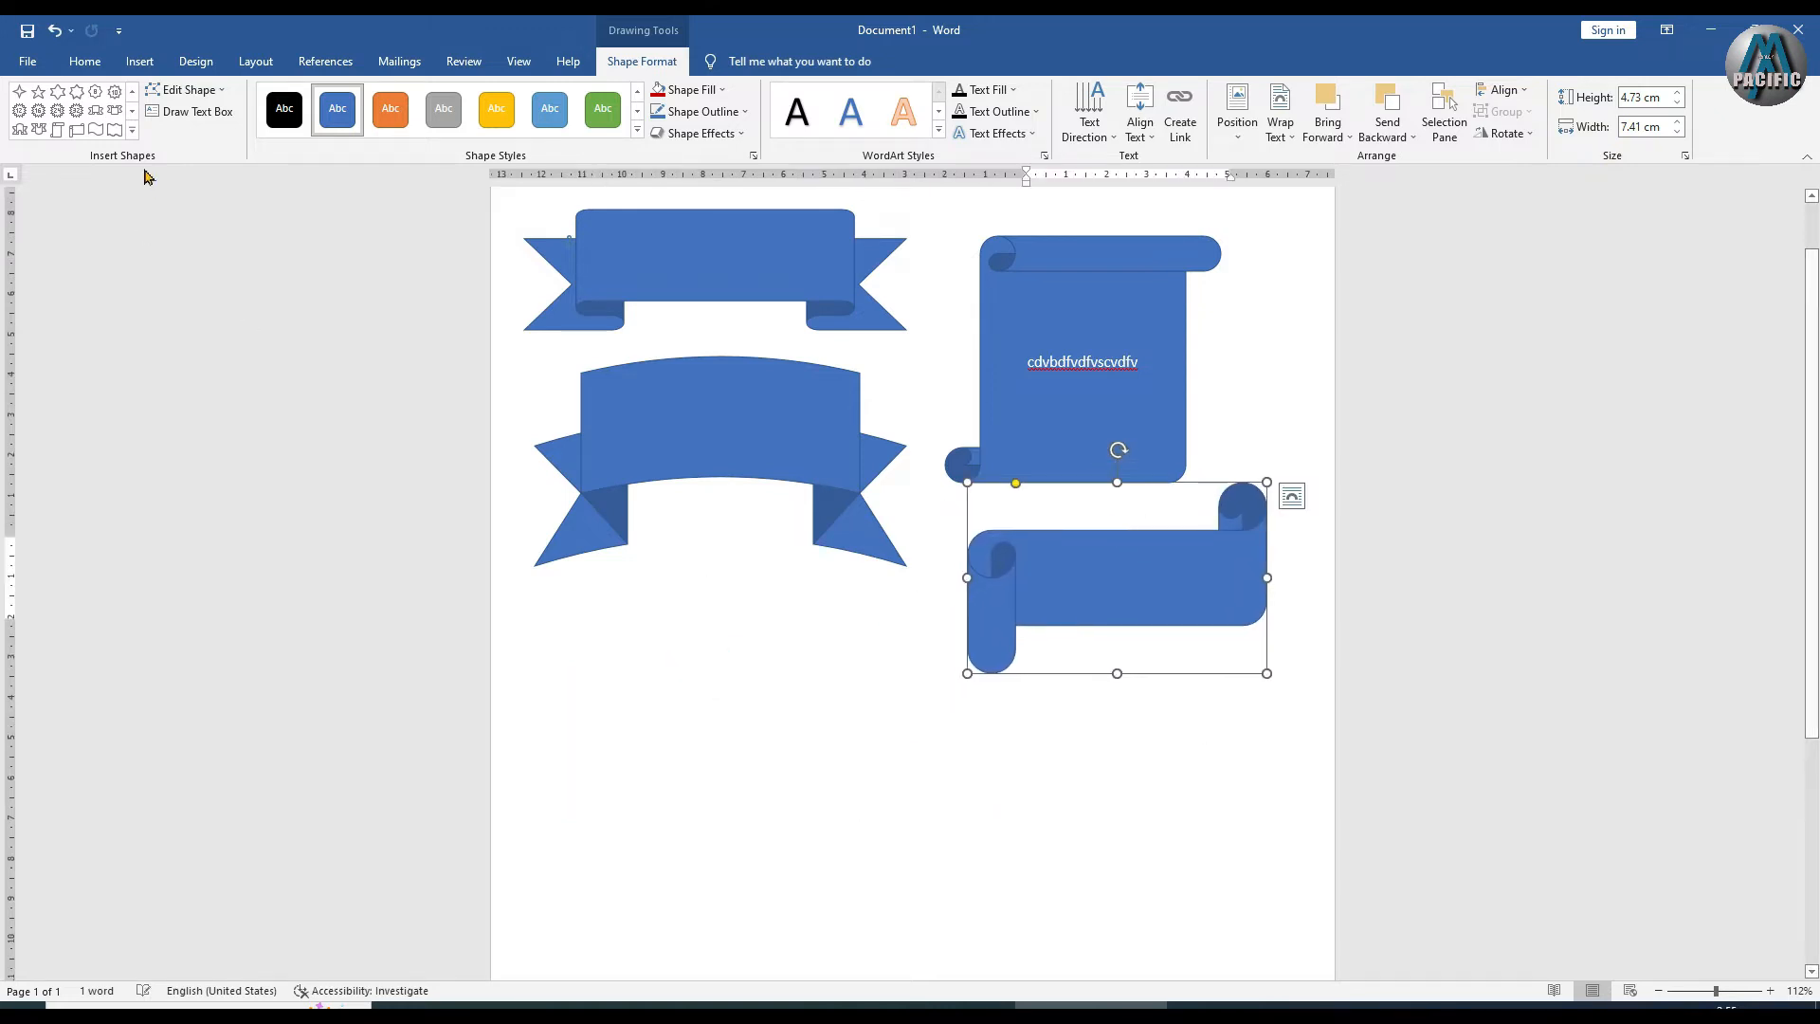
{"action": "left_click", "coordinate": [132, 130]}
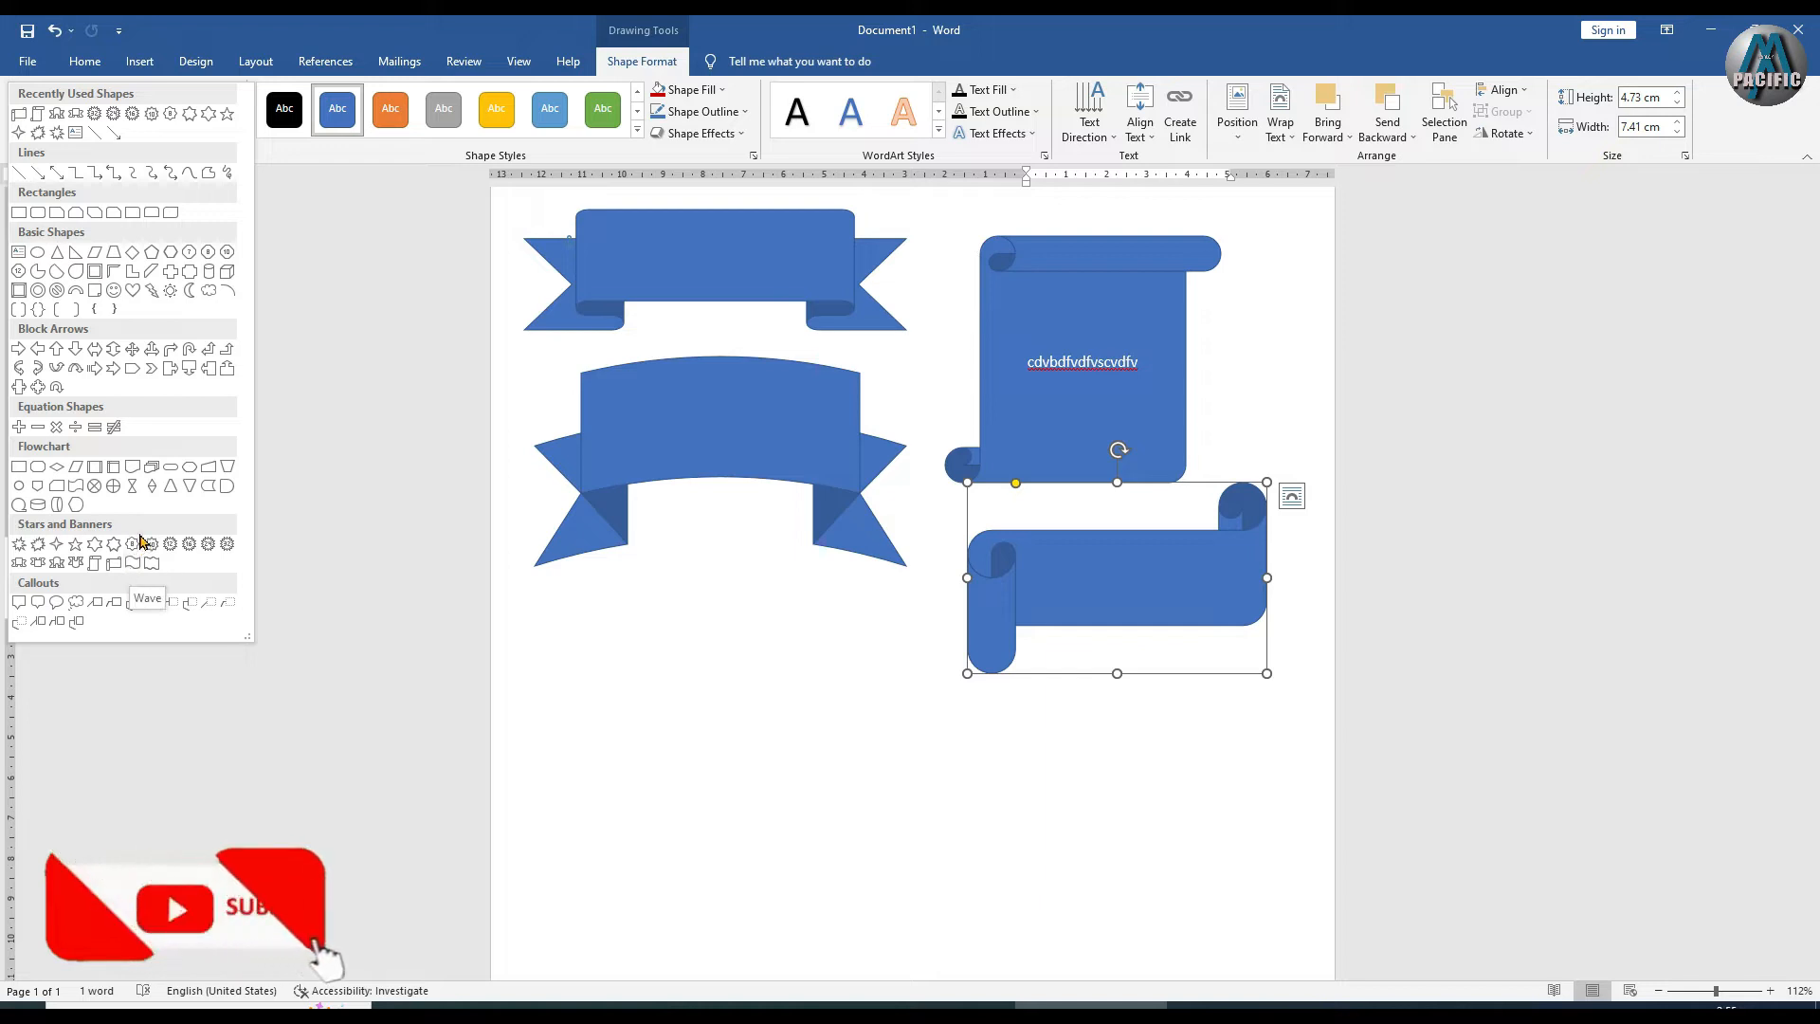
{"action": "left_click", "coordinate": [132, 563]}
{"action": "left_click_drag", "start_coordinate": [563, 664], "coordinate": [823, 835]}
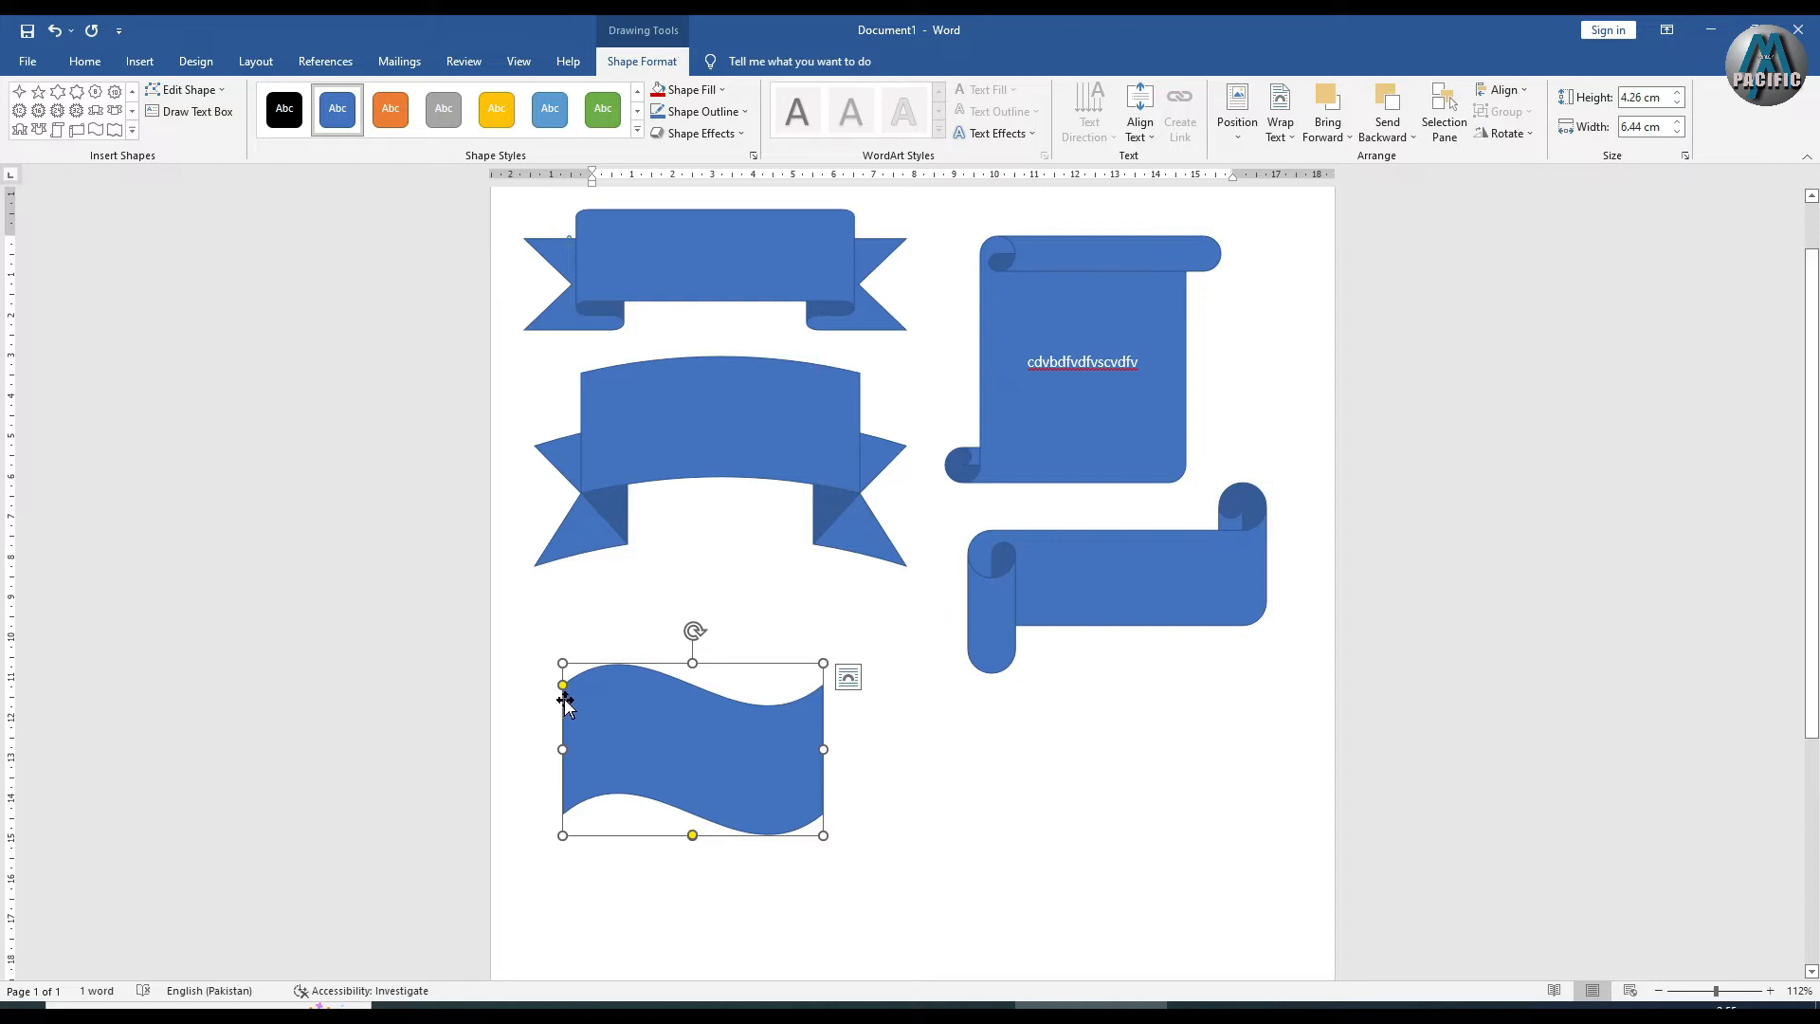
Deepen the wave's curves, slant its sides and move it up directly beneath the curved ribbon
{"action": "mouse_move", "coordinate": [562, 682]}
{"action": "left_mouse_down"}
{"action": "mouse_move", "coordinate": [585, 731]}
{"action": "mouse_move", "coordinate": [546, 648]}
{"action": "mouse_move", "coordinate": [562, 696]}
{"action": "left_mouse_up"}
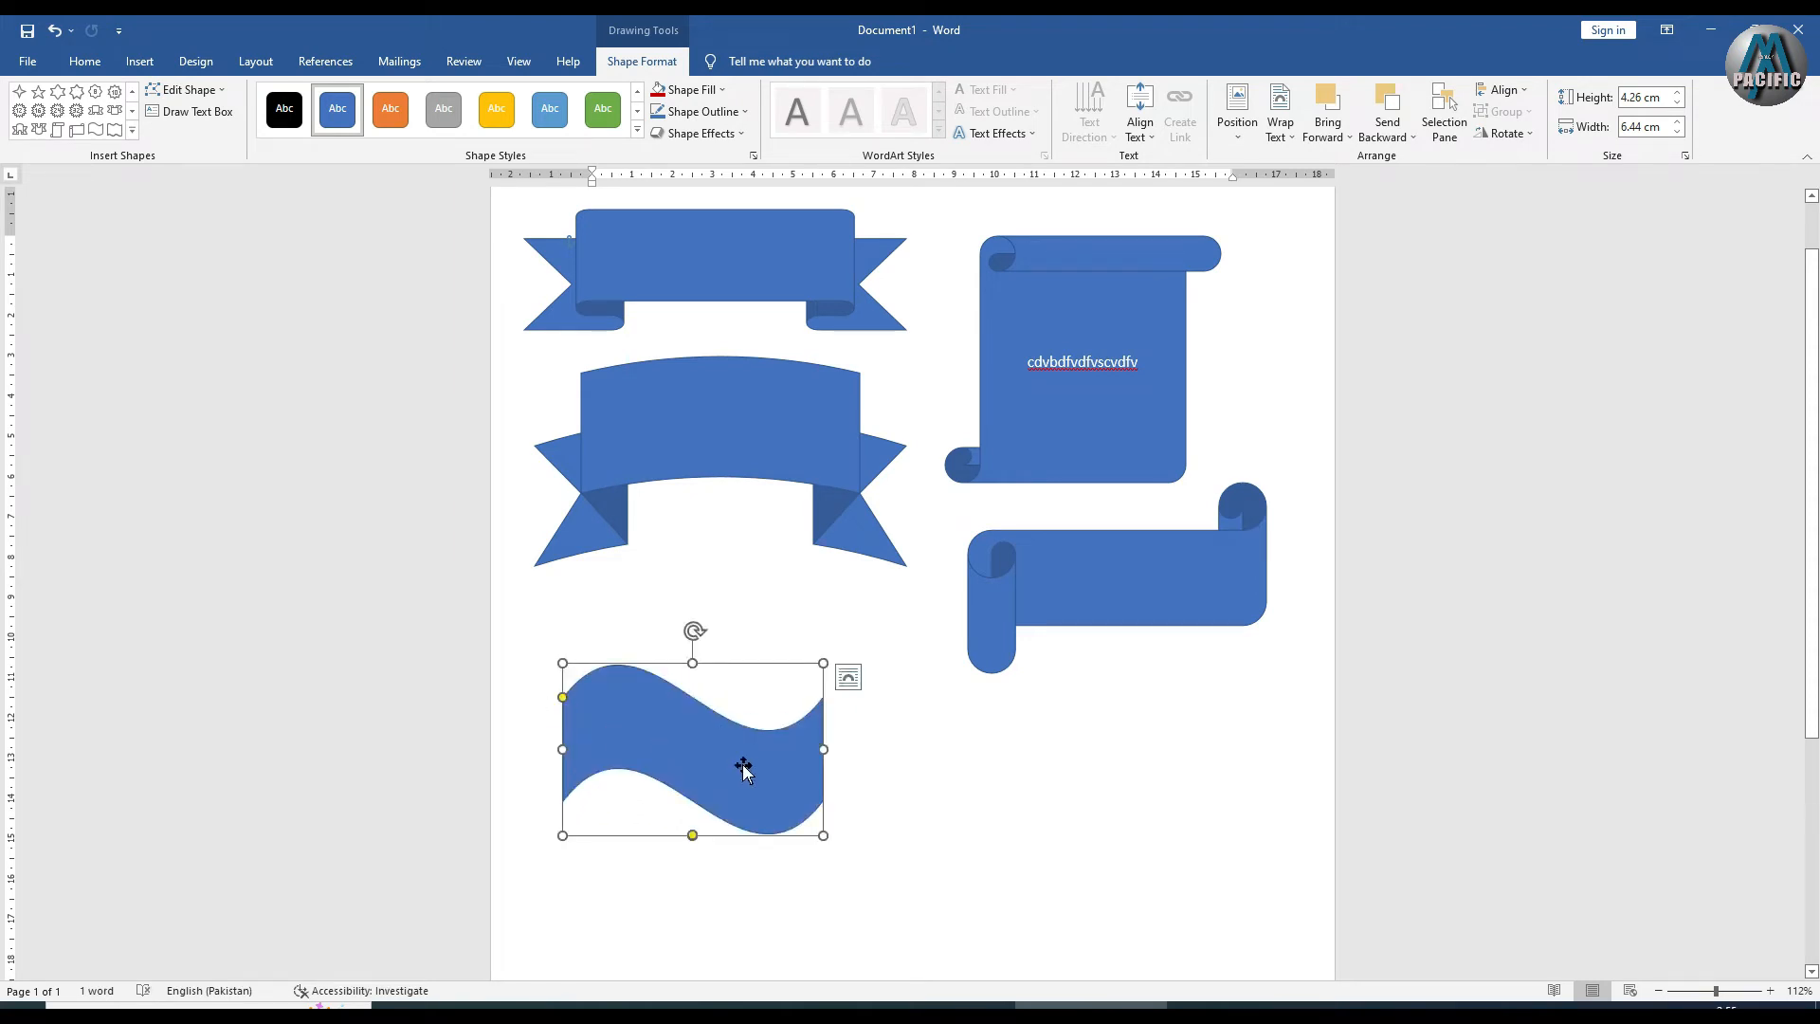
{"action": "left_click_drag", "start_coordinate": [692, 835], "coordinate": [613, 804]}
{"action": "left_click_drag", "start_coordinate": [662, 733], "coordinate": [639, 667]}
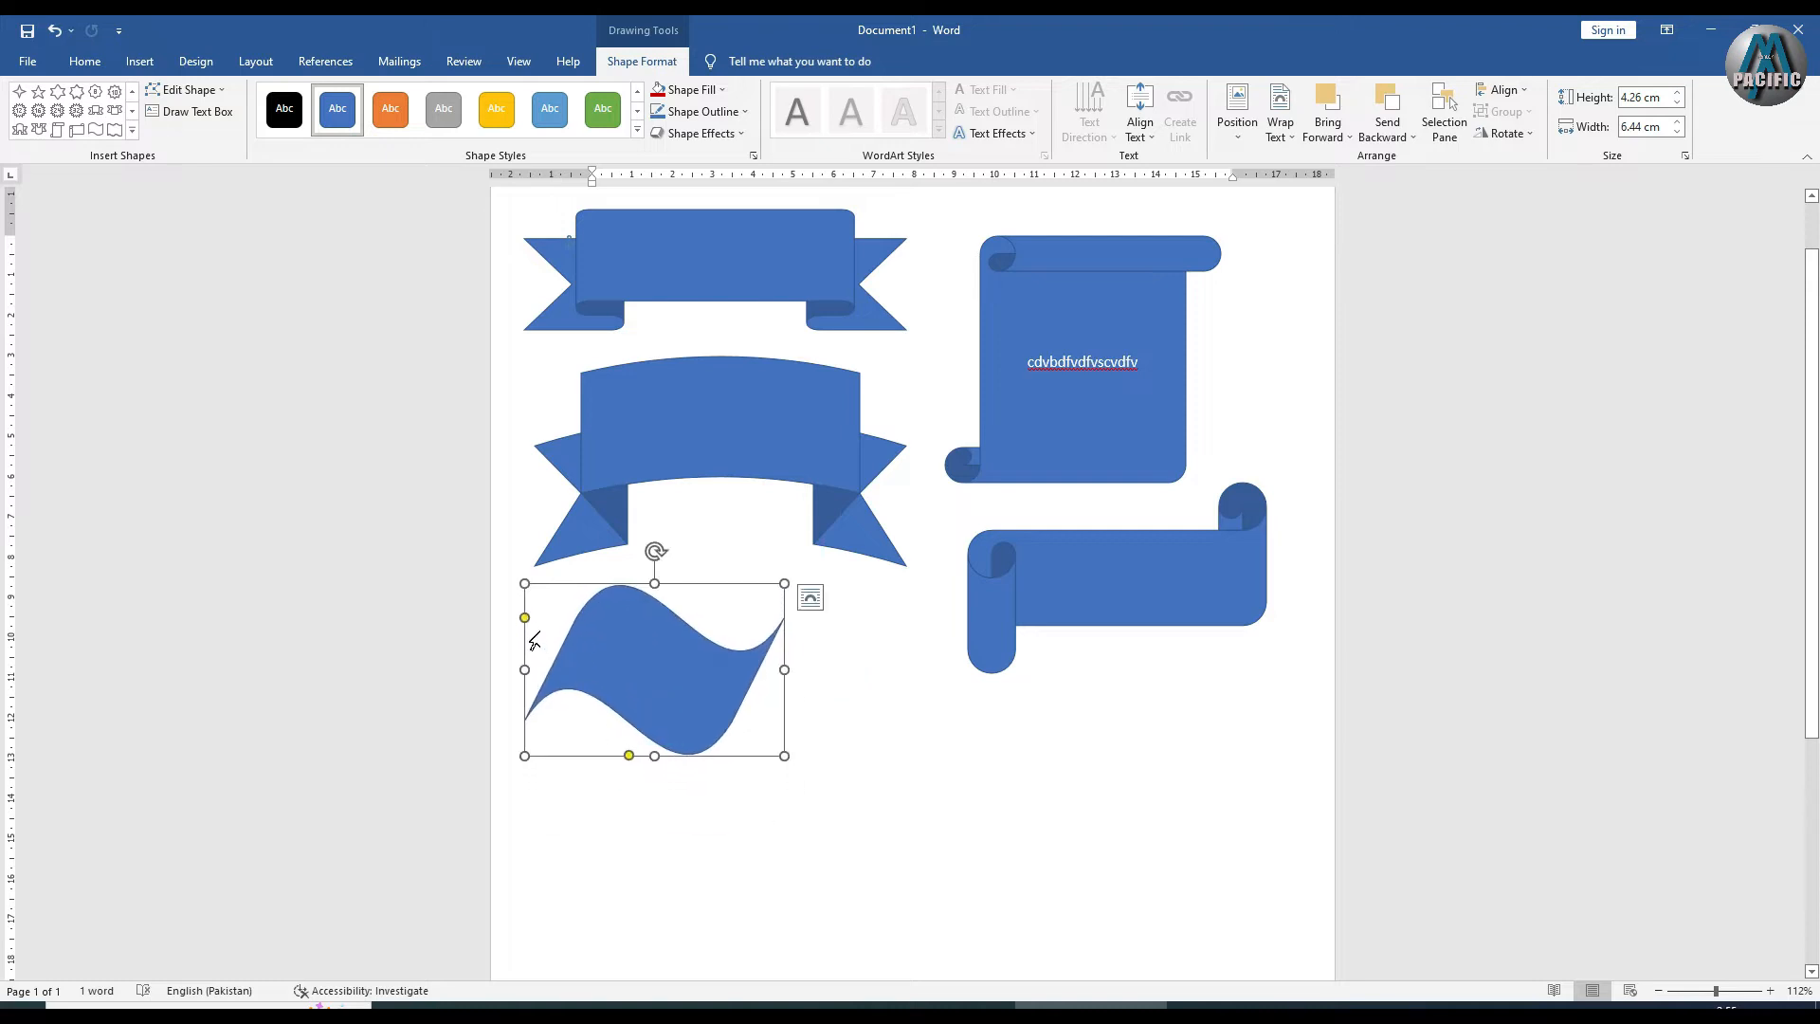
Draw a double wave about 4.7 cm high and 6.5 cm wide in the open area below the horizontal scroll
{"action": "left_click", "coordinate": [139, 61]}
{"action": "left_click", "coordinate": [261, 113]}
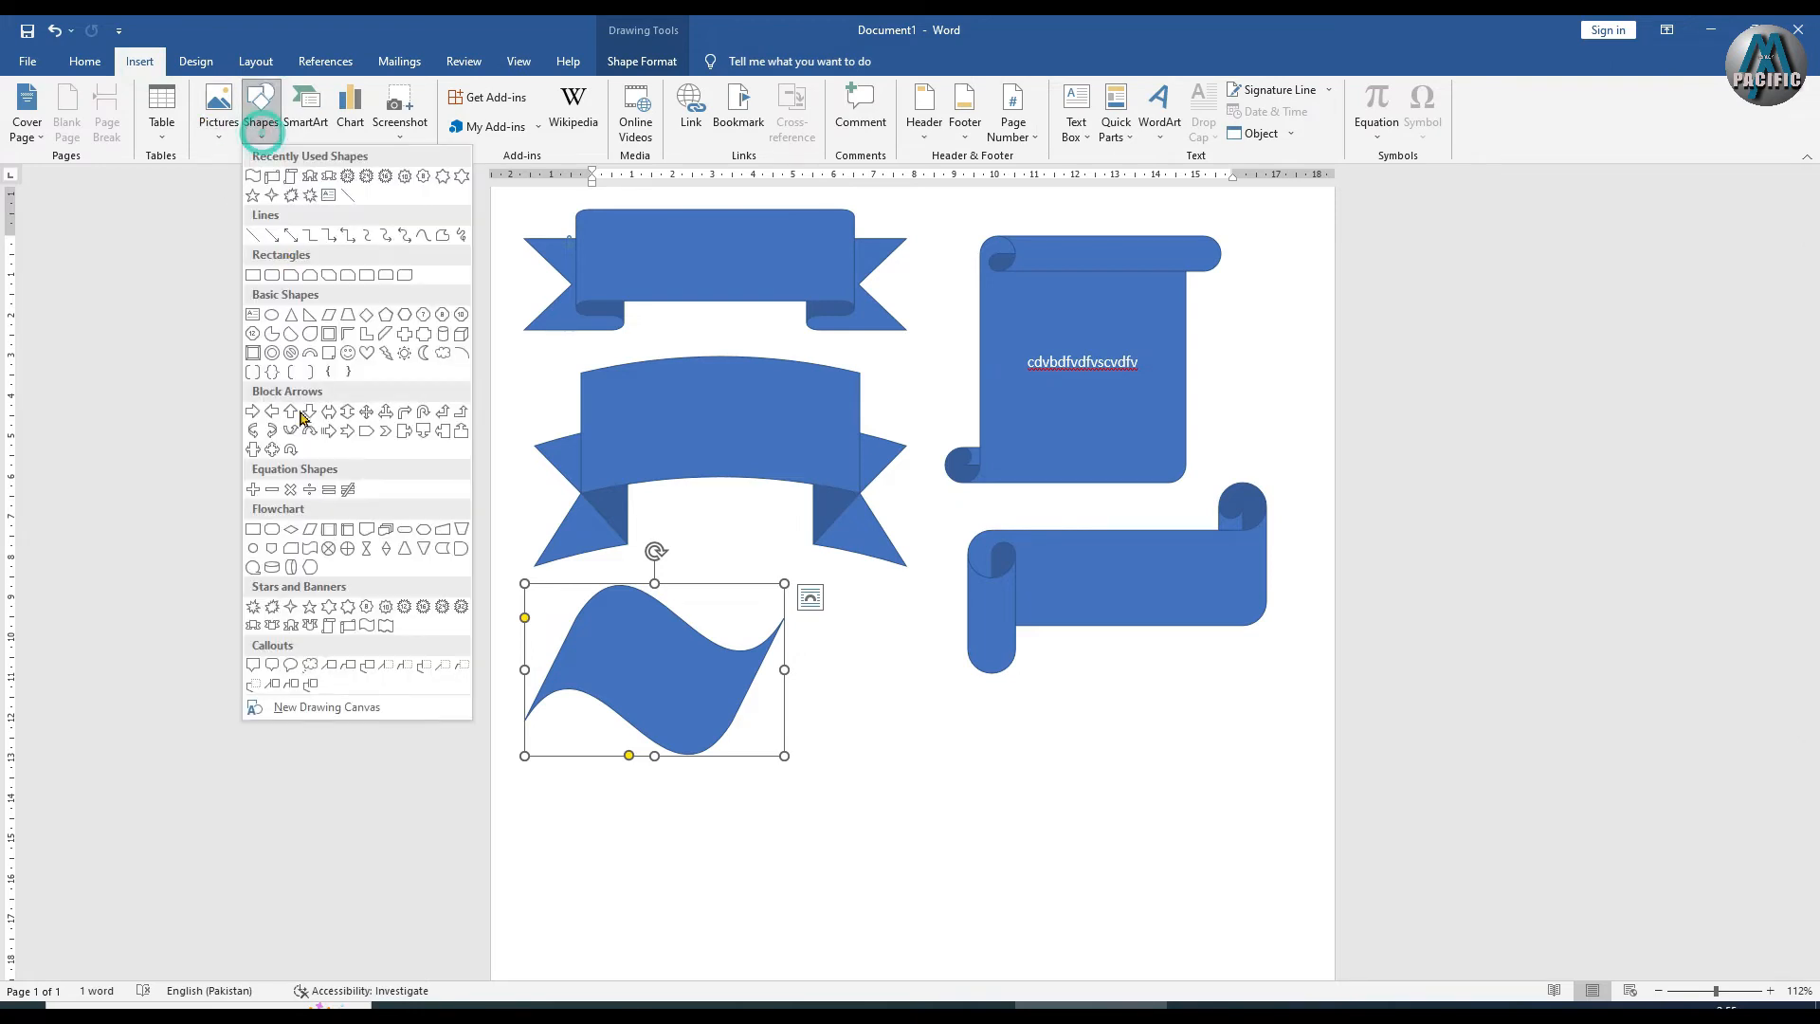
{"action": "left_click", "coordinate": [389, 626]}
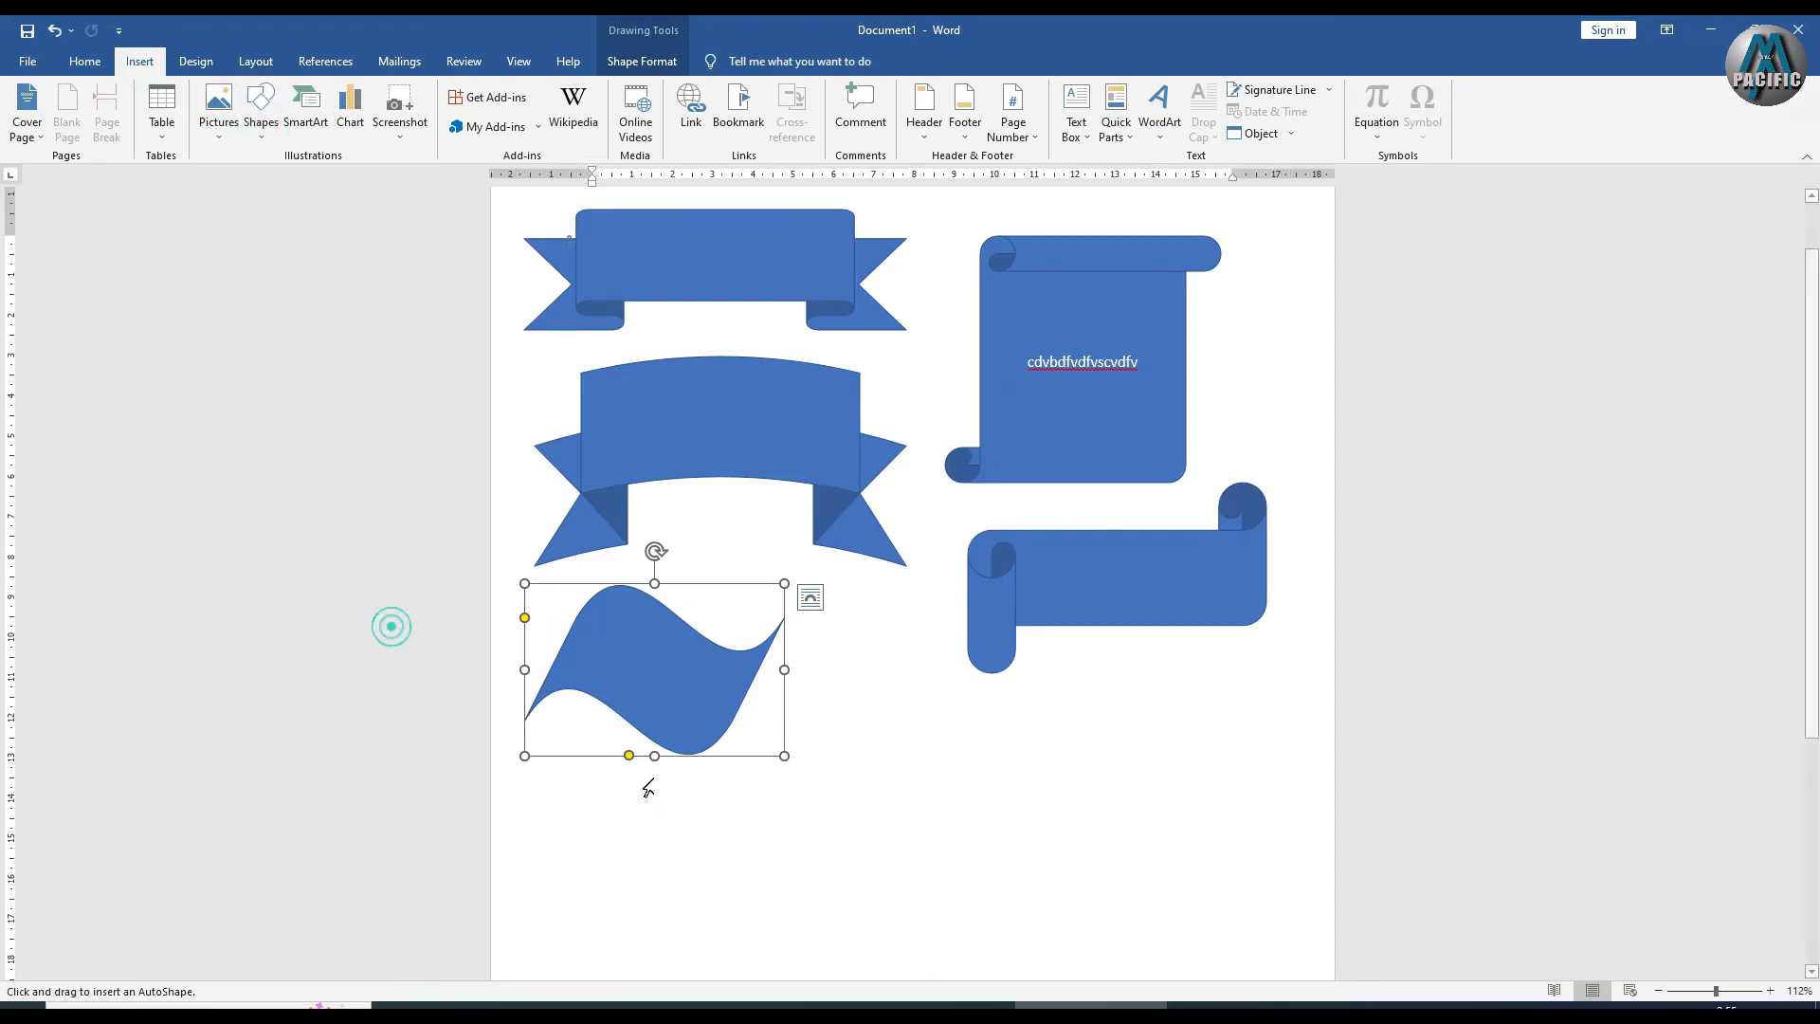
{"action": "left_click_drag", "start_coordinate": [881, 714], "coordinate": [1142, 904]}
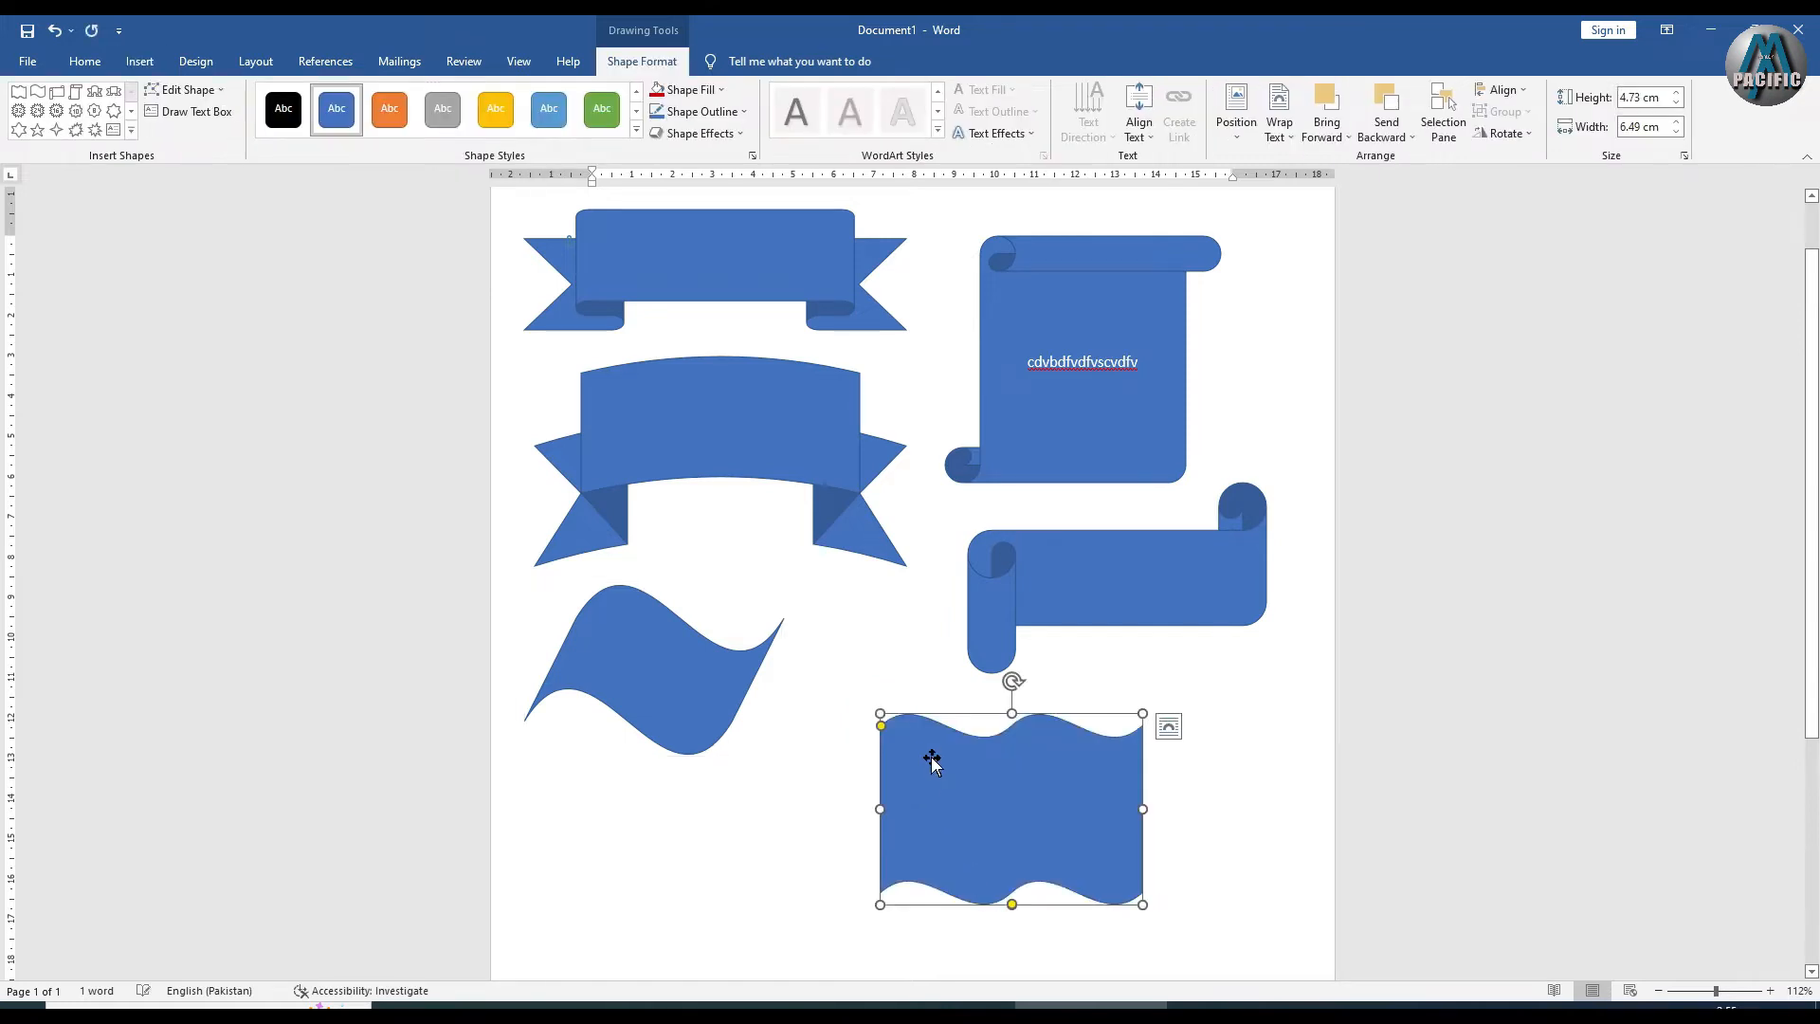
Deepen and slant the double wave, then flatten it to about 2.8 cm high and 7.3 cm wide beside the single wave
{"action": "left_click_drag", "start_coordinate": [882, 730], "coordinate": [910, 773]}
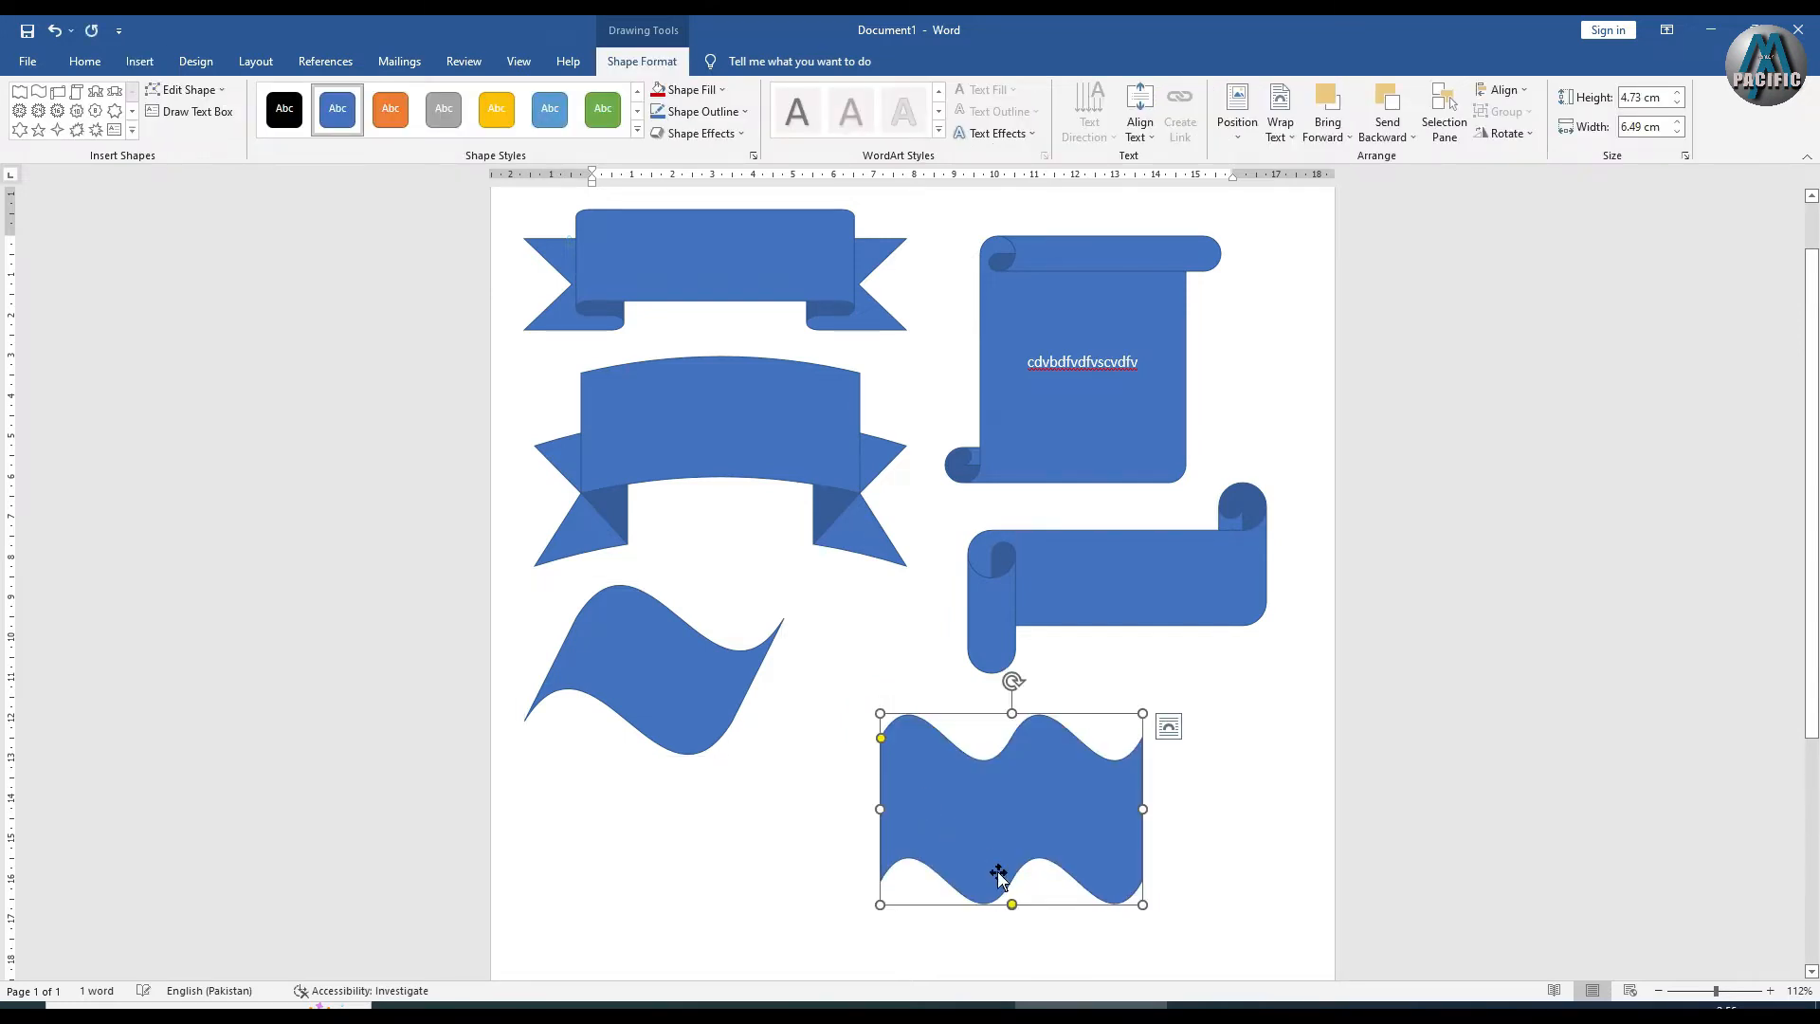
{"action": "left_click_drag", "start_coordinate": [1011, 904], "coordinate": [1012, 903]}
{"action": "left_click_drag", "start_coordinate": [969, 829], "coordinate": [910, 787]}
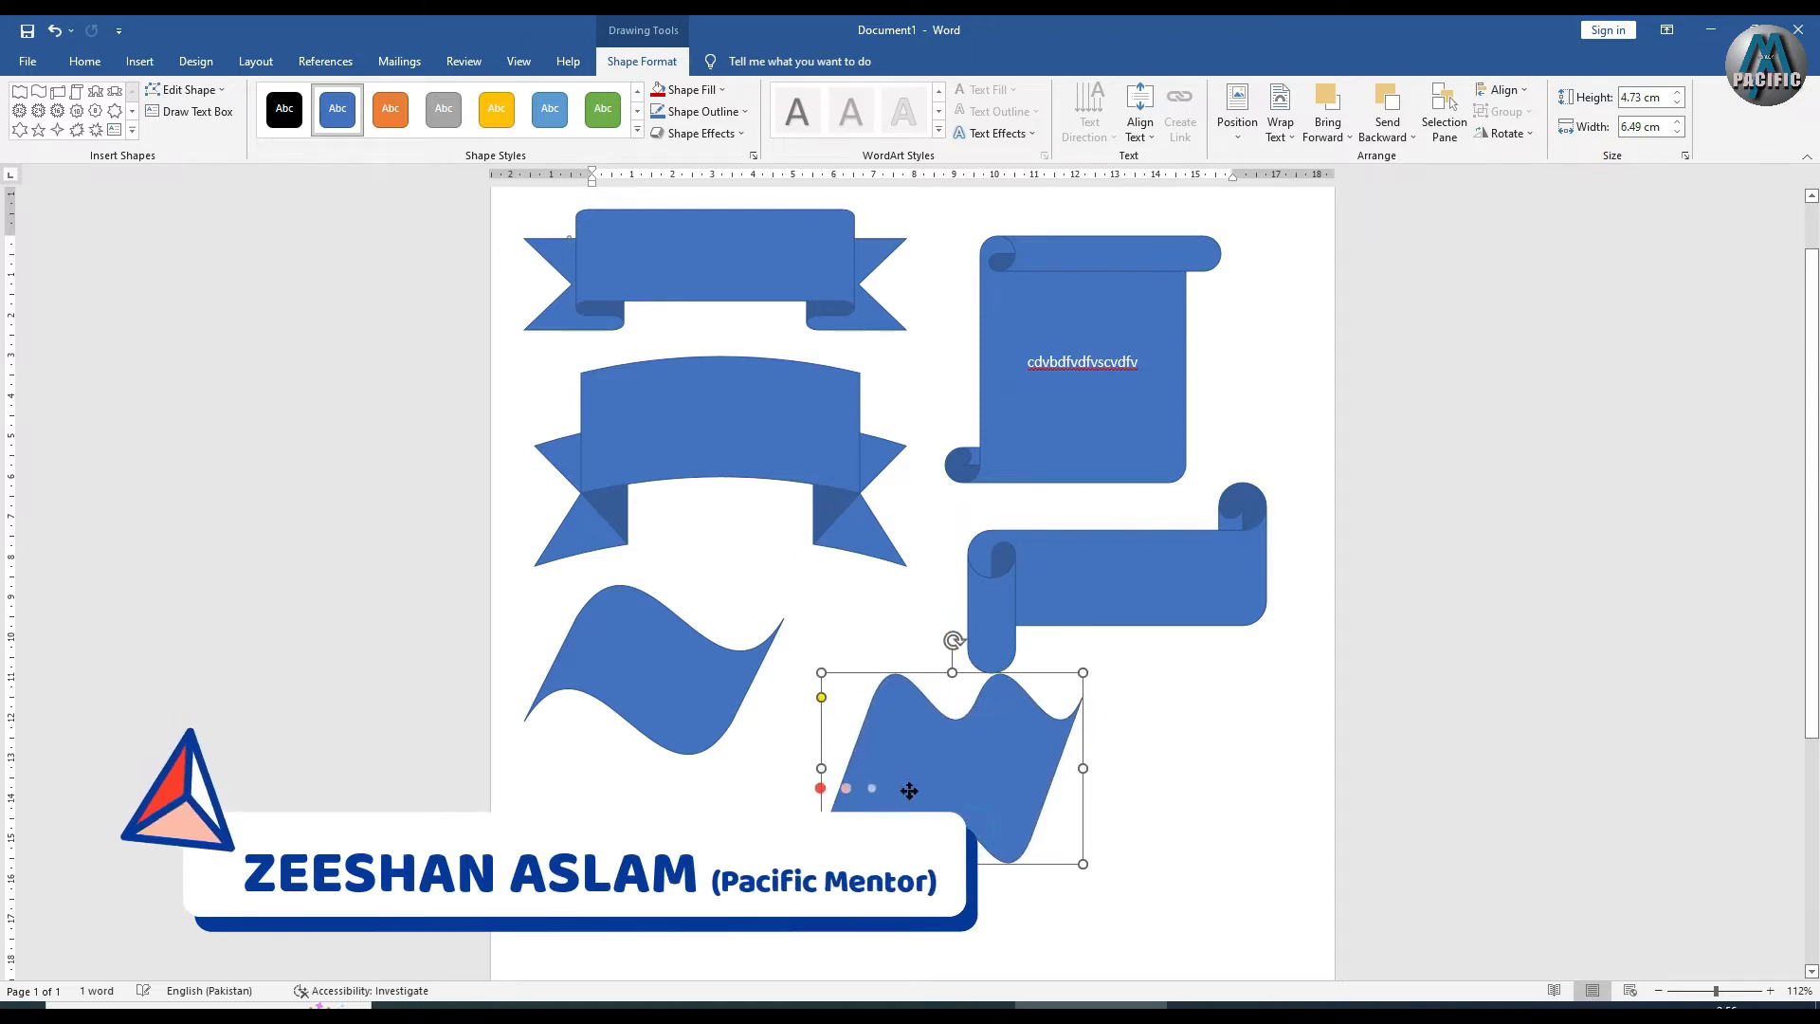
{"action": "left_click_drag", "start_coordinate": [1085, 673], "coordinate": [1115, 750]}
{"action": "left_click_drag", "start_coordinate": [996, 796], "coordinate": [960, 748]}
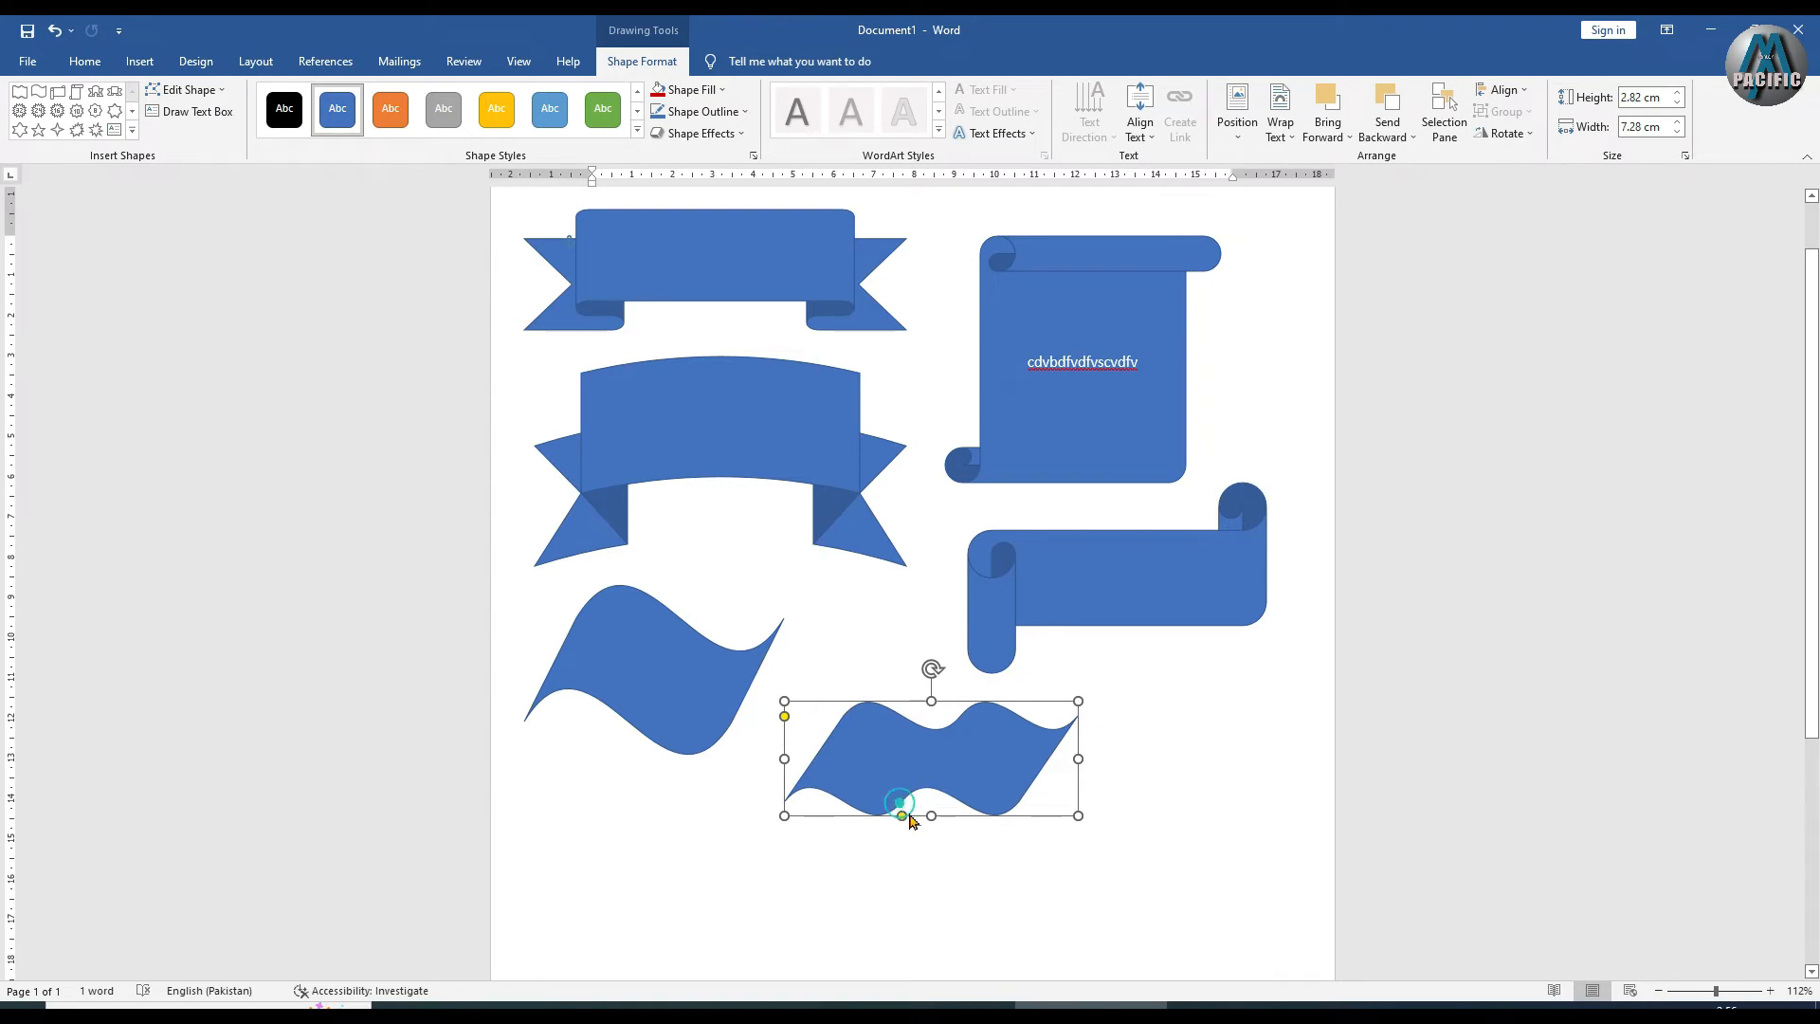
Straighten the double wave's sides, enlarge it to about 5.3 cm by 7.9 cm and move it beneath the horizontal scroll
{"action": "mouse_move", "coordinate": [910, 812]}
{"action": "left_mouse_down"}
{"action": "mouse_move", "coordinate": [960, 880]}
{"action": "mouse_move", "coordinate": [924, 844]}
{"action": "left_mouse_up"}
{"action": "left_click_drag", "start_coordinate": [1078, 816], "coordinate": [1107, 916]}
{"action": "left_click_drag", "start_coordinate": [951, 796], "coordinate": [1190, 759]}
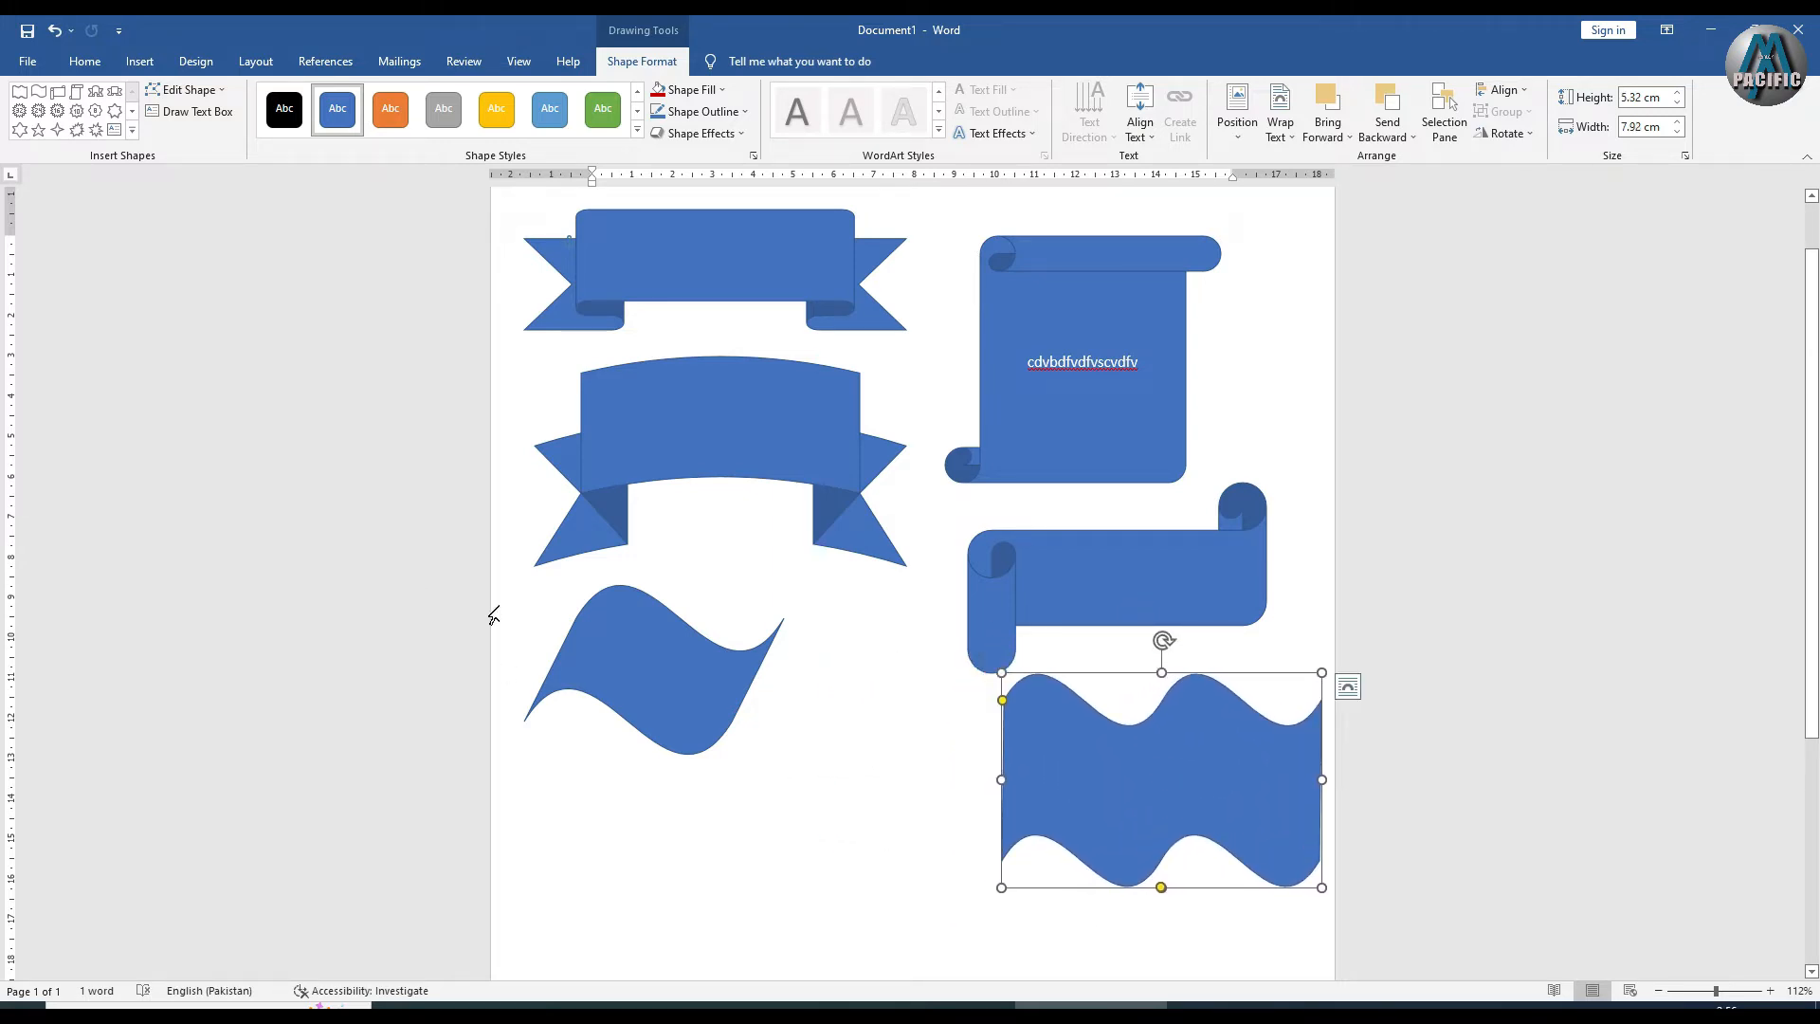
Clear all the ribbon, scroll and wave shapes from the page
{"action": "left_click", "coordinate": [131, 130]}
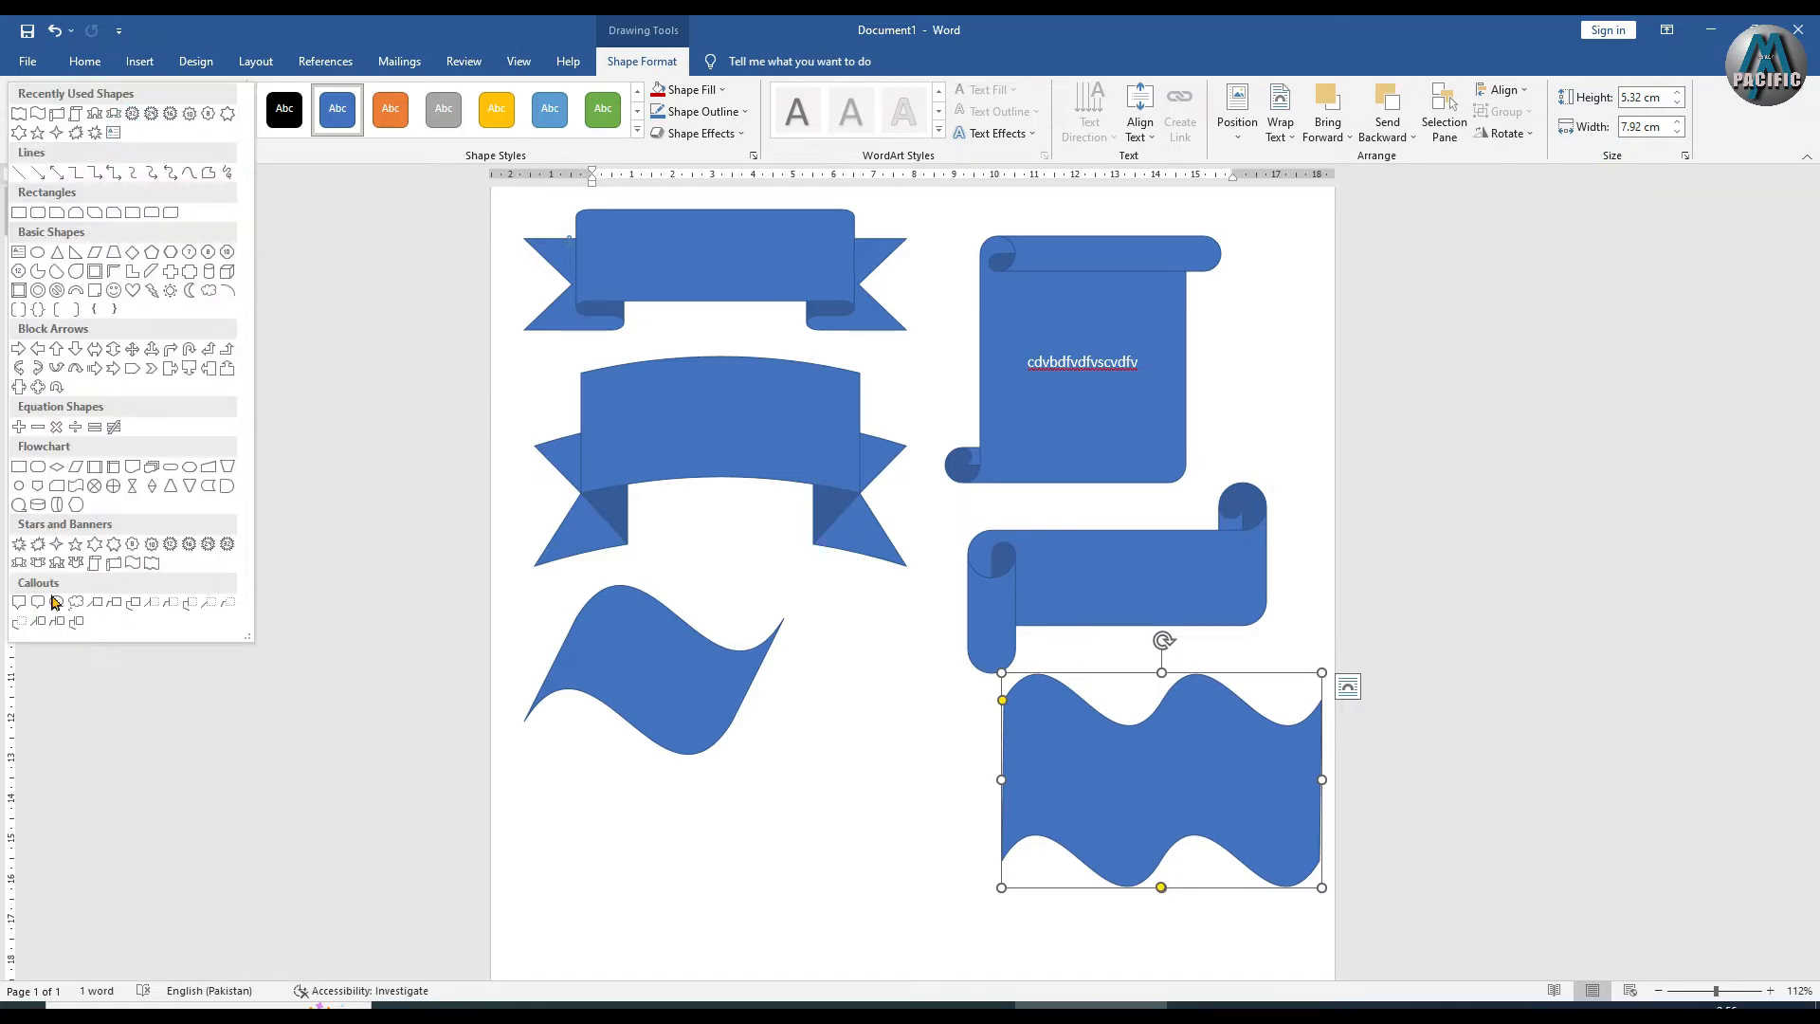
{"action": "left_click", "coordinate": [531, 791]}
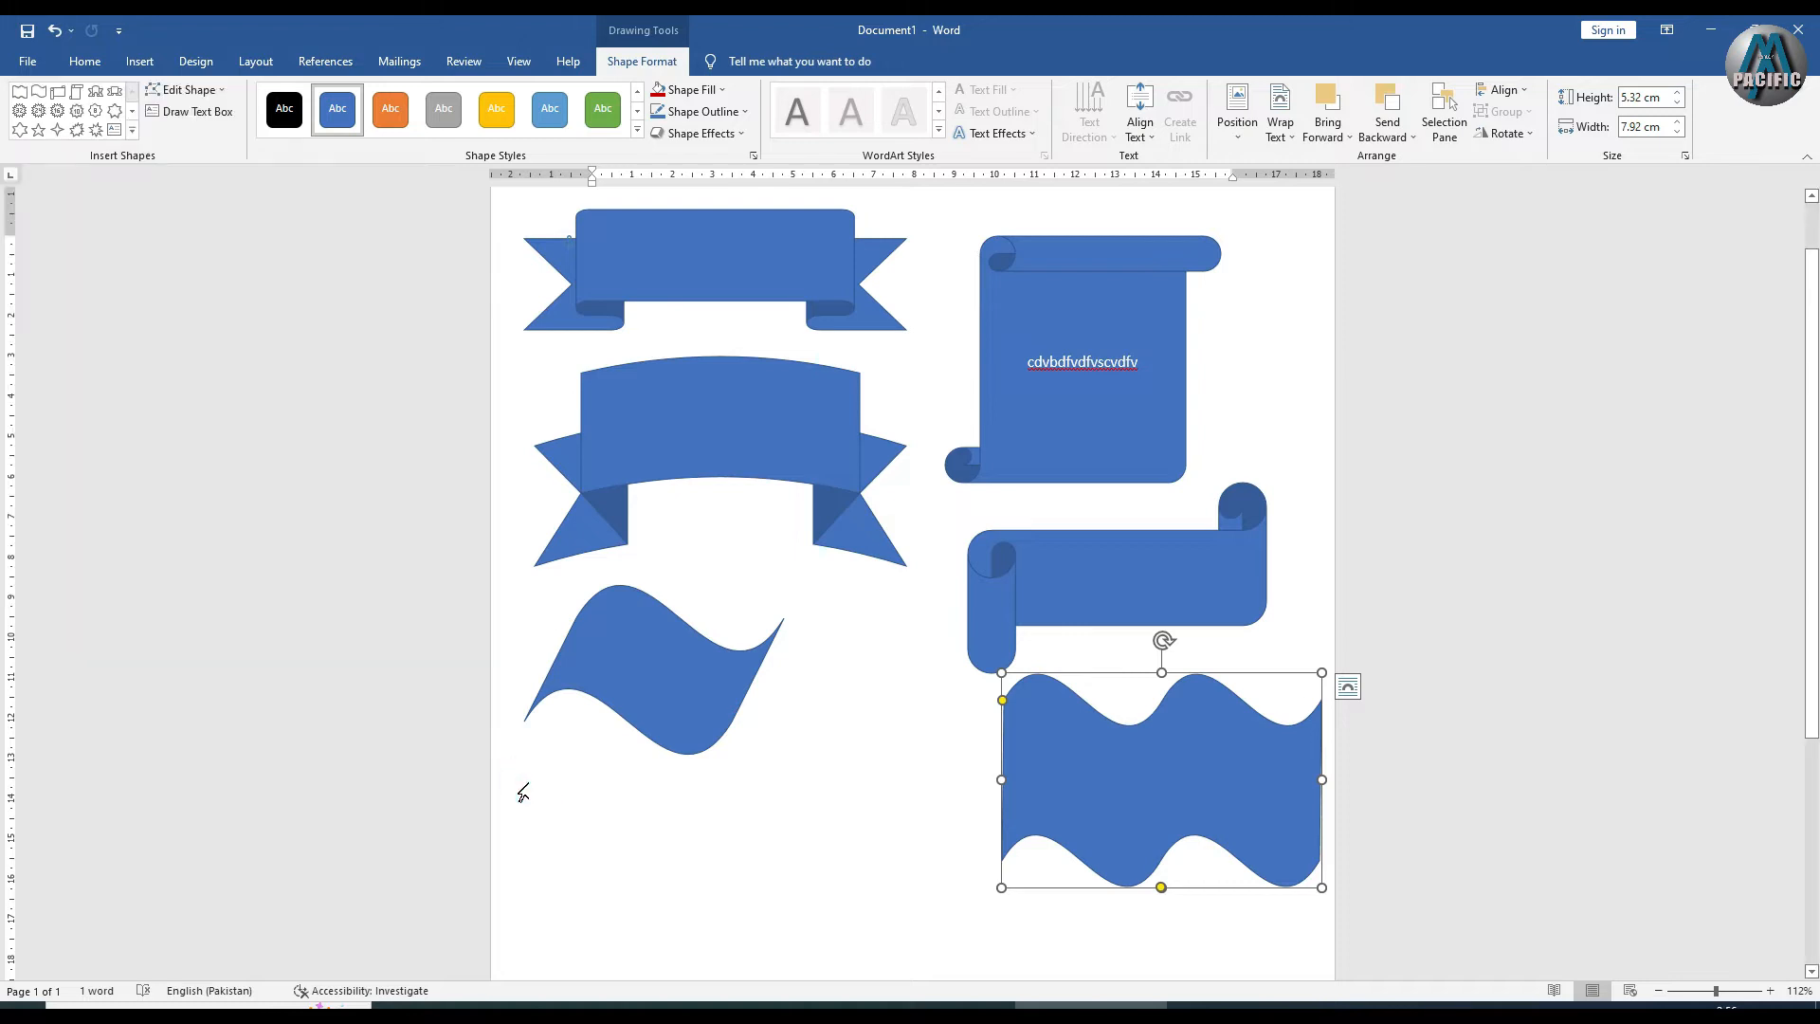
{"action": "left_click", "coordinate": [522, 791]}
{"action": "key", "text": "ctrl+z"}
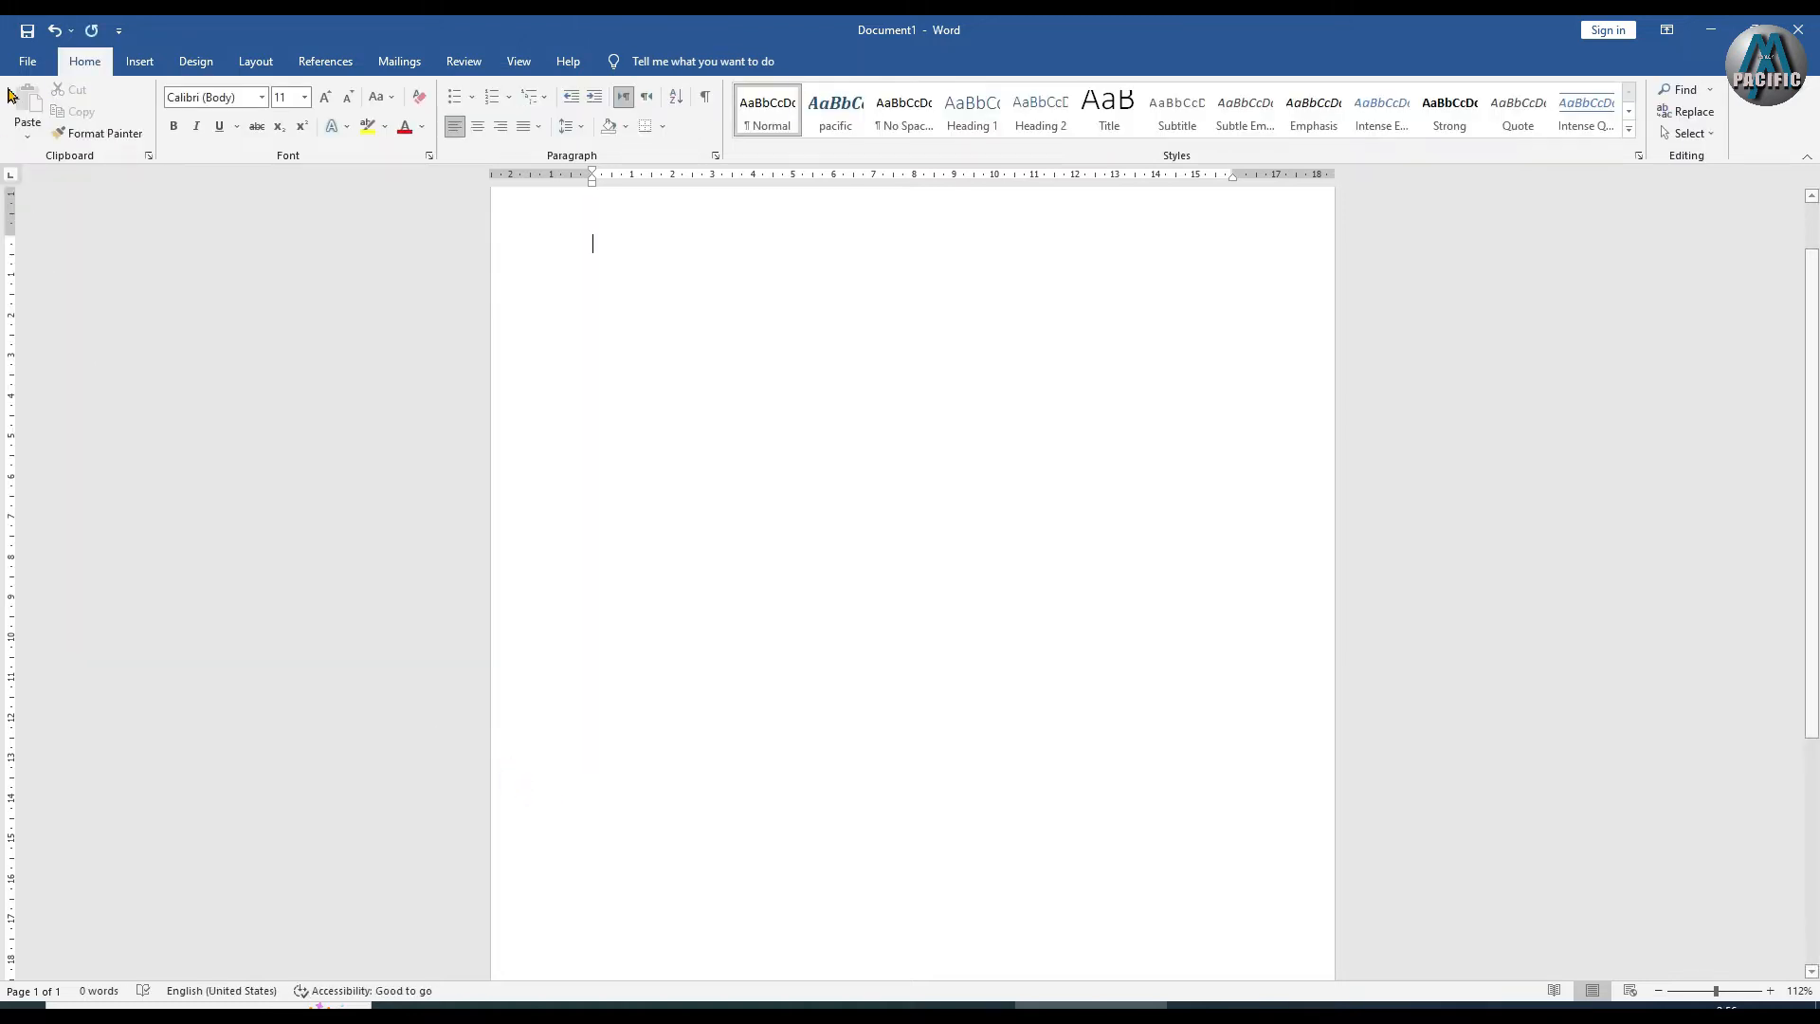
Draw a rectangular speech bubble about 2.7 cm high and 5.1 cm wide in the upper part of the blank page
{"action": "left_click", "coordinate": [139, 61]}
{"action": "left_click", "coordinate": [259, 106]}
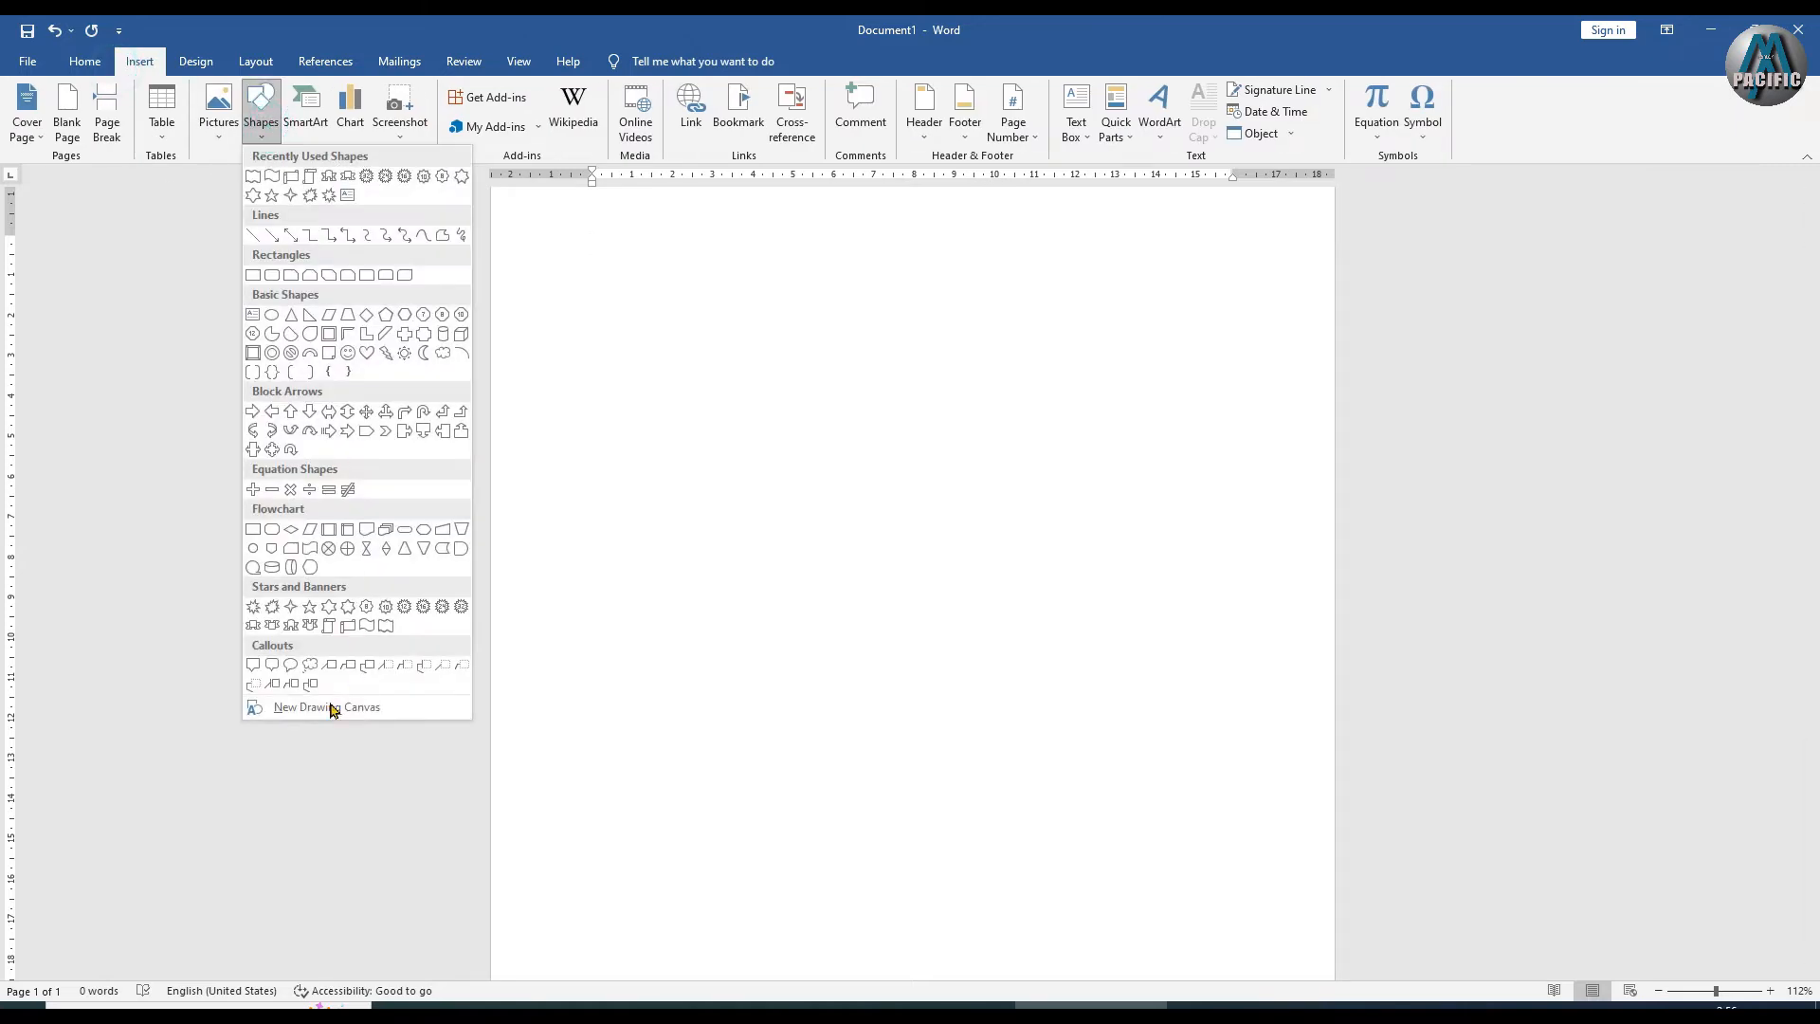
{"action": "left_click", "coordinate": [252, 667]}
{"action": "mouse_move", "coordinate": [642, 266]}
{"action": "left_mouse_down"}
{"action": "mouse_move", "coordinate": [759, 370]}
{"action": "mouse_move", "coordinate": [829, 398]}
{"action": "mouse_move", "coordinate": [847, 374]}
{"action": "left_mouse_up"}
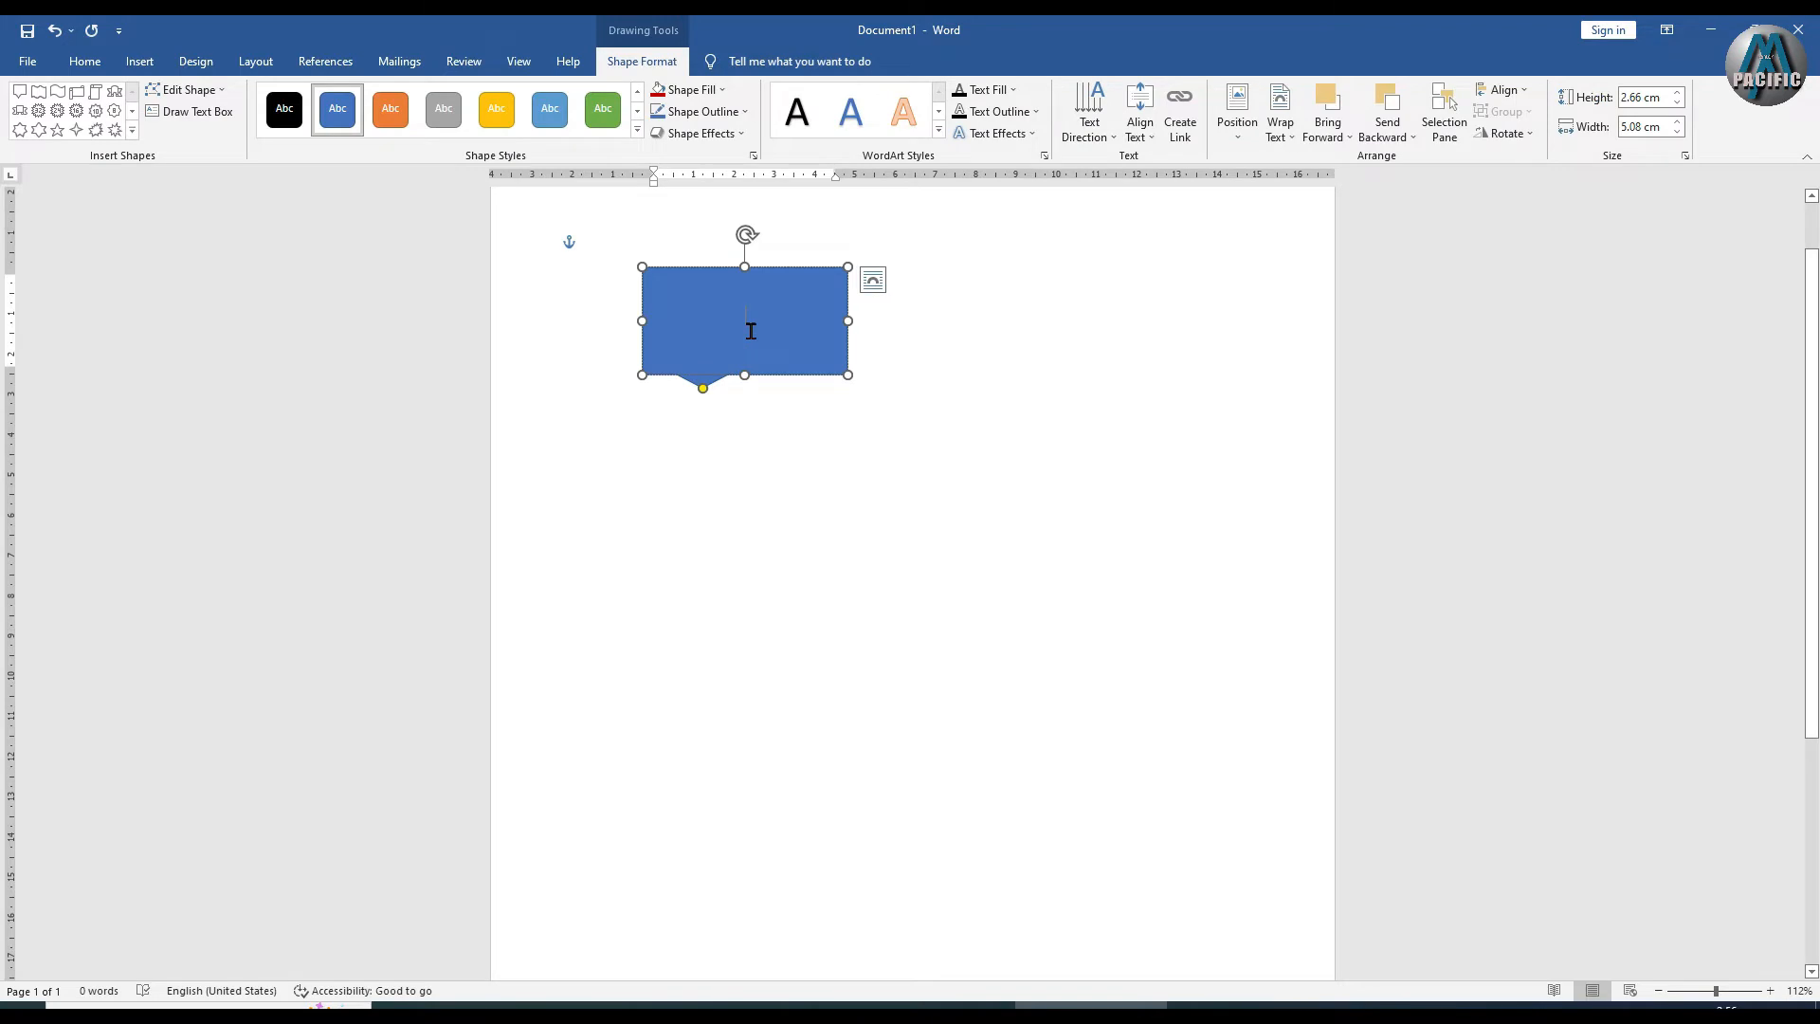
Enter "comments" in the rectangular speech bubble and move the bubble closer to the page's upper-left corner
{"action": "type", "text": "comments"}
{"action": "left_click", "coordinate": [783, 413]}
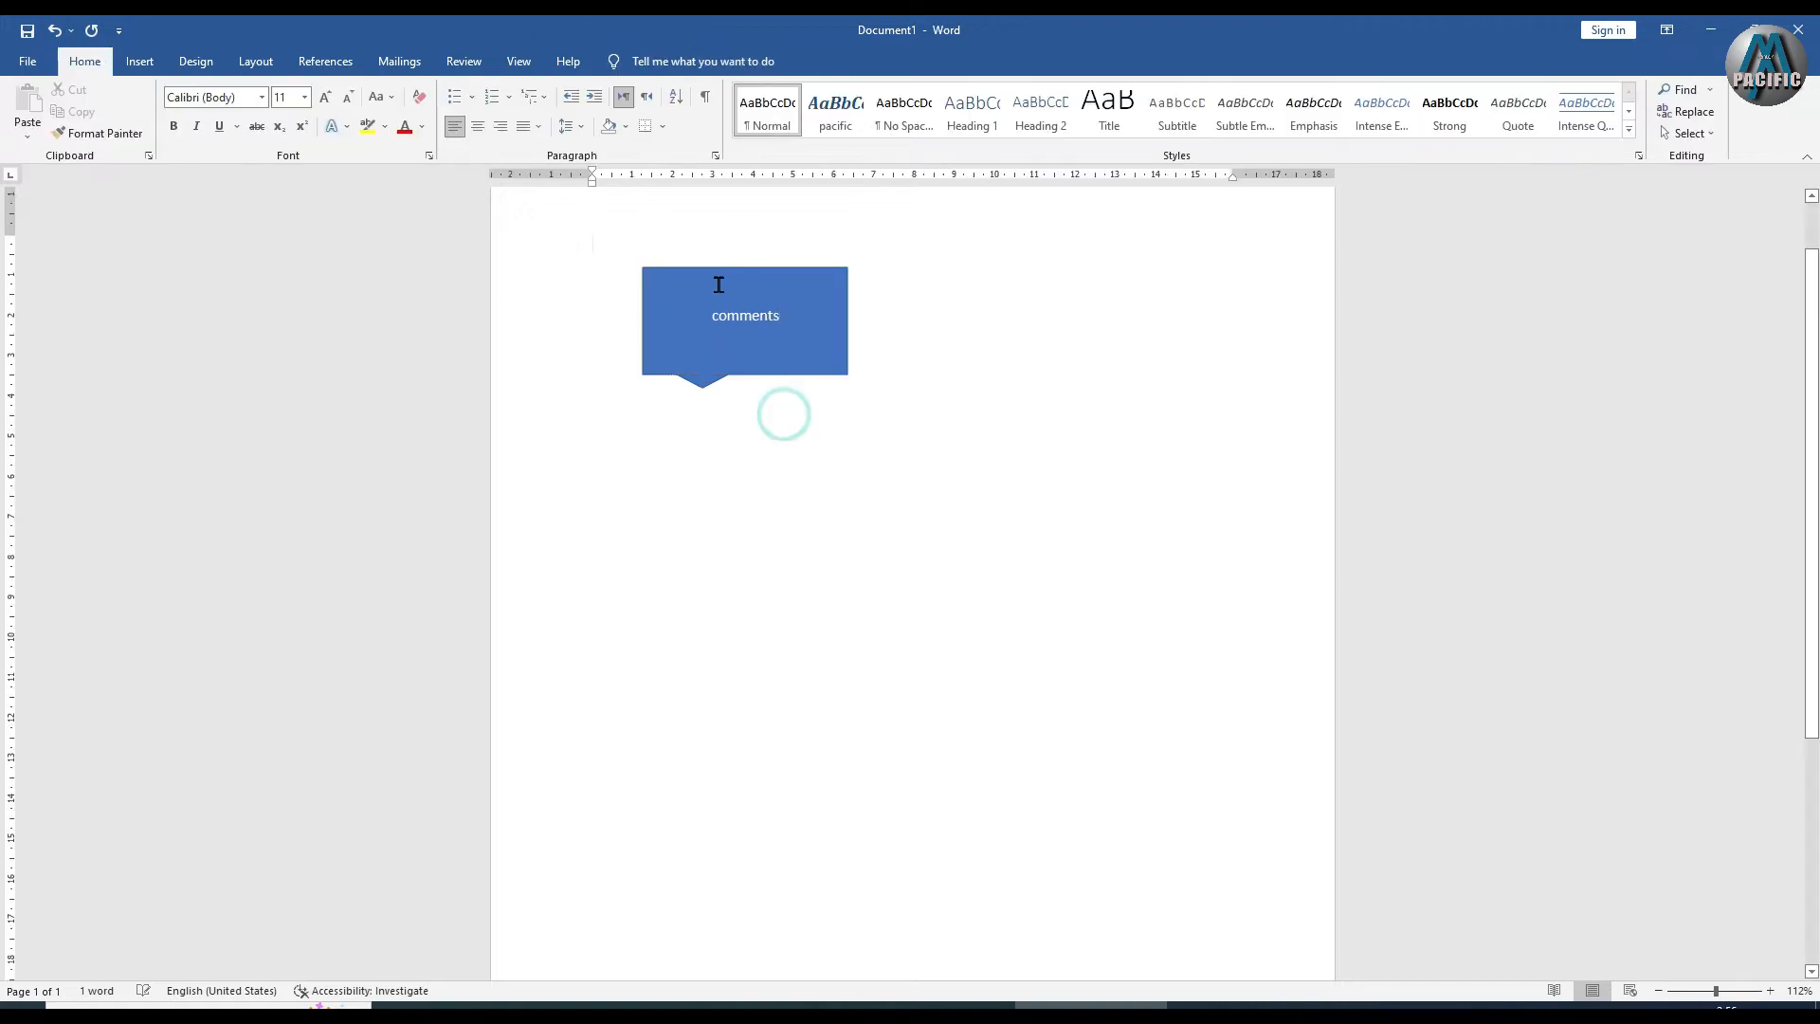
{"action": "left_click_drag", "start_coordinate": [711, 273], "coordinate": [646, 248]}
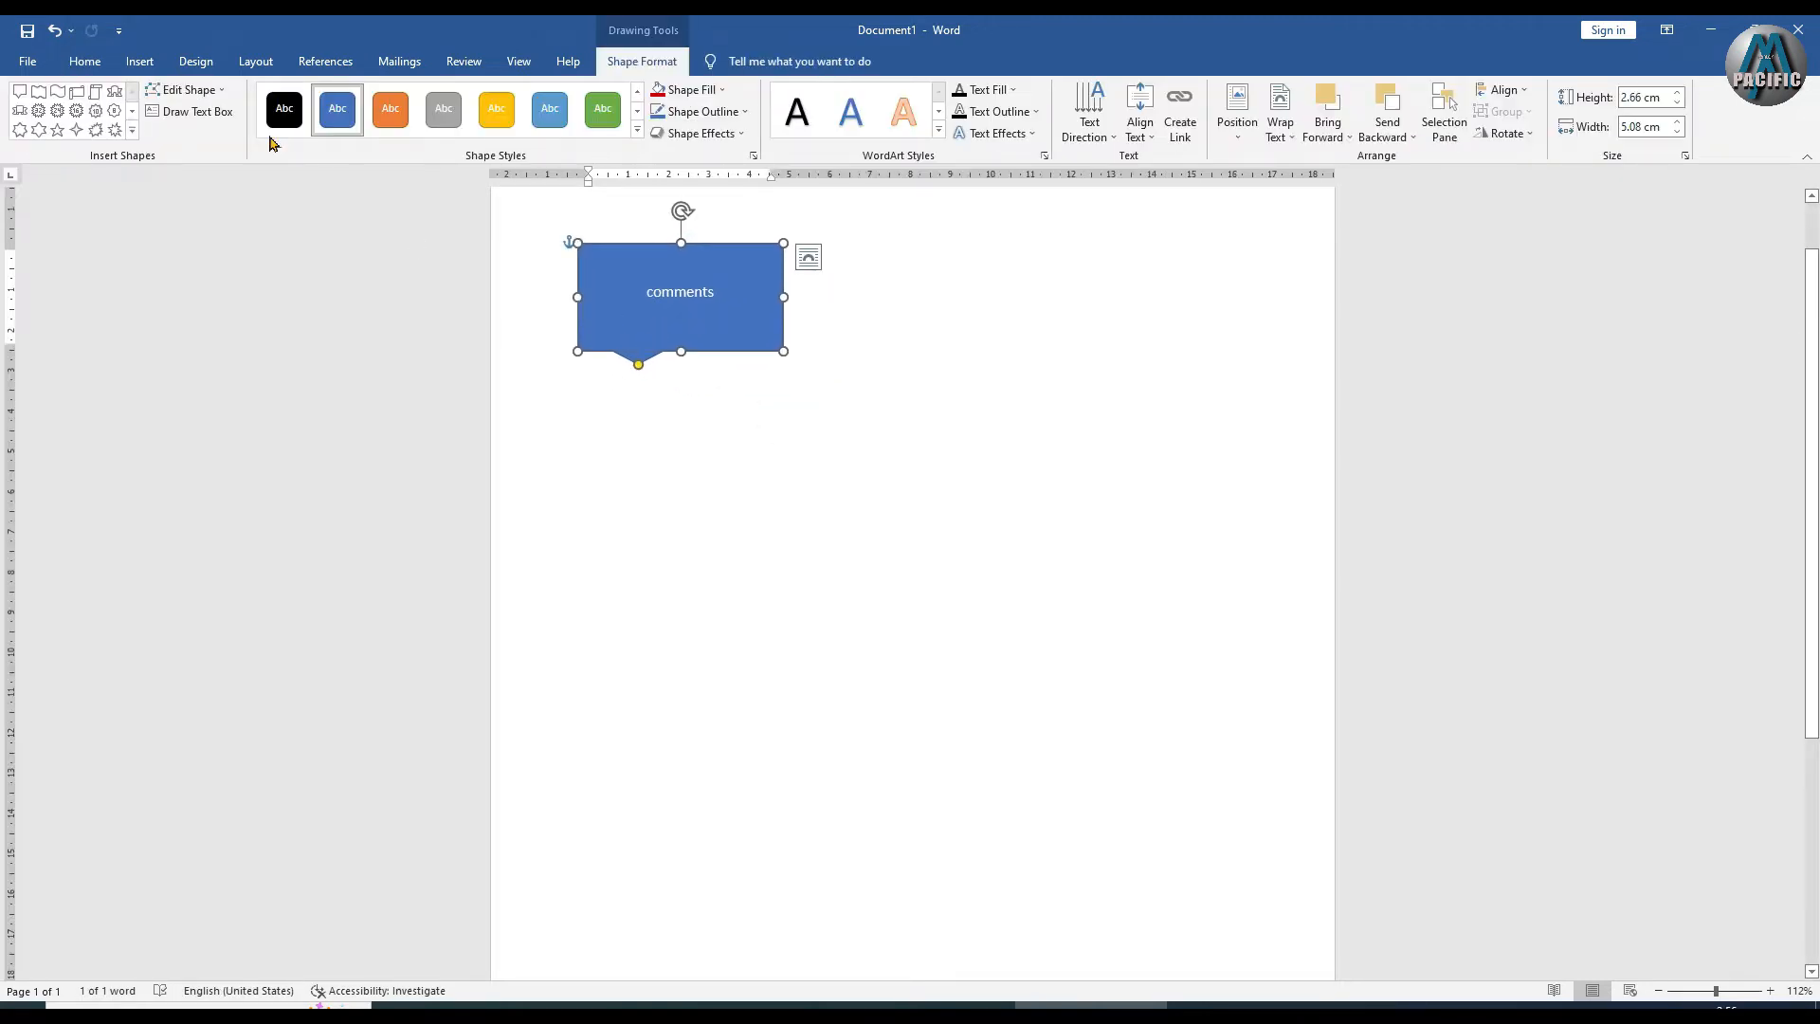
Draw a rounded-rectangle speech bubble about 3.1 cm high and 4.5 cm wide below the first one and enter "comments" in it
{"action": "left_click", "coordinate": [131, 142]}
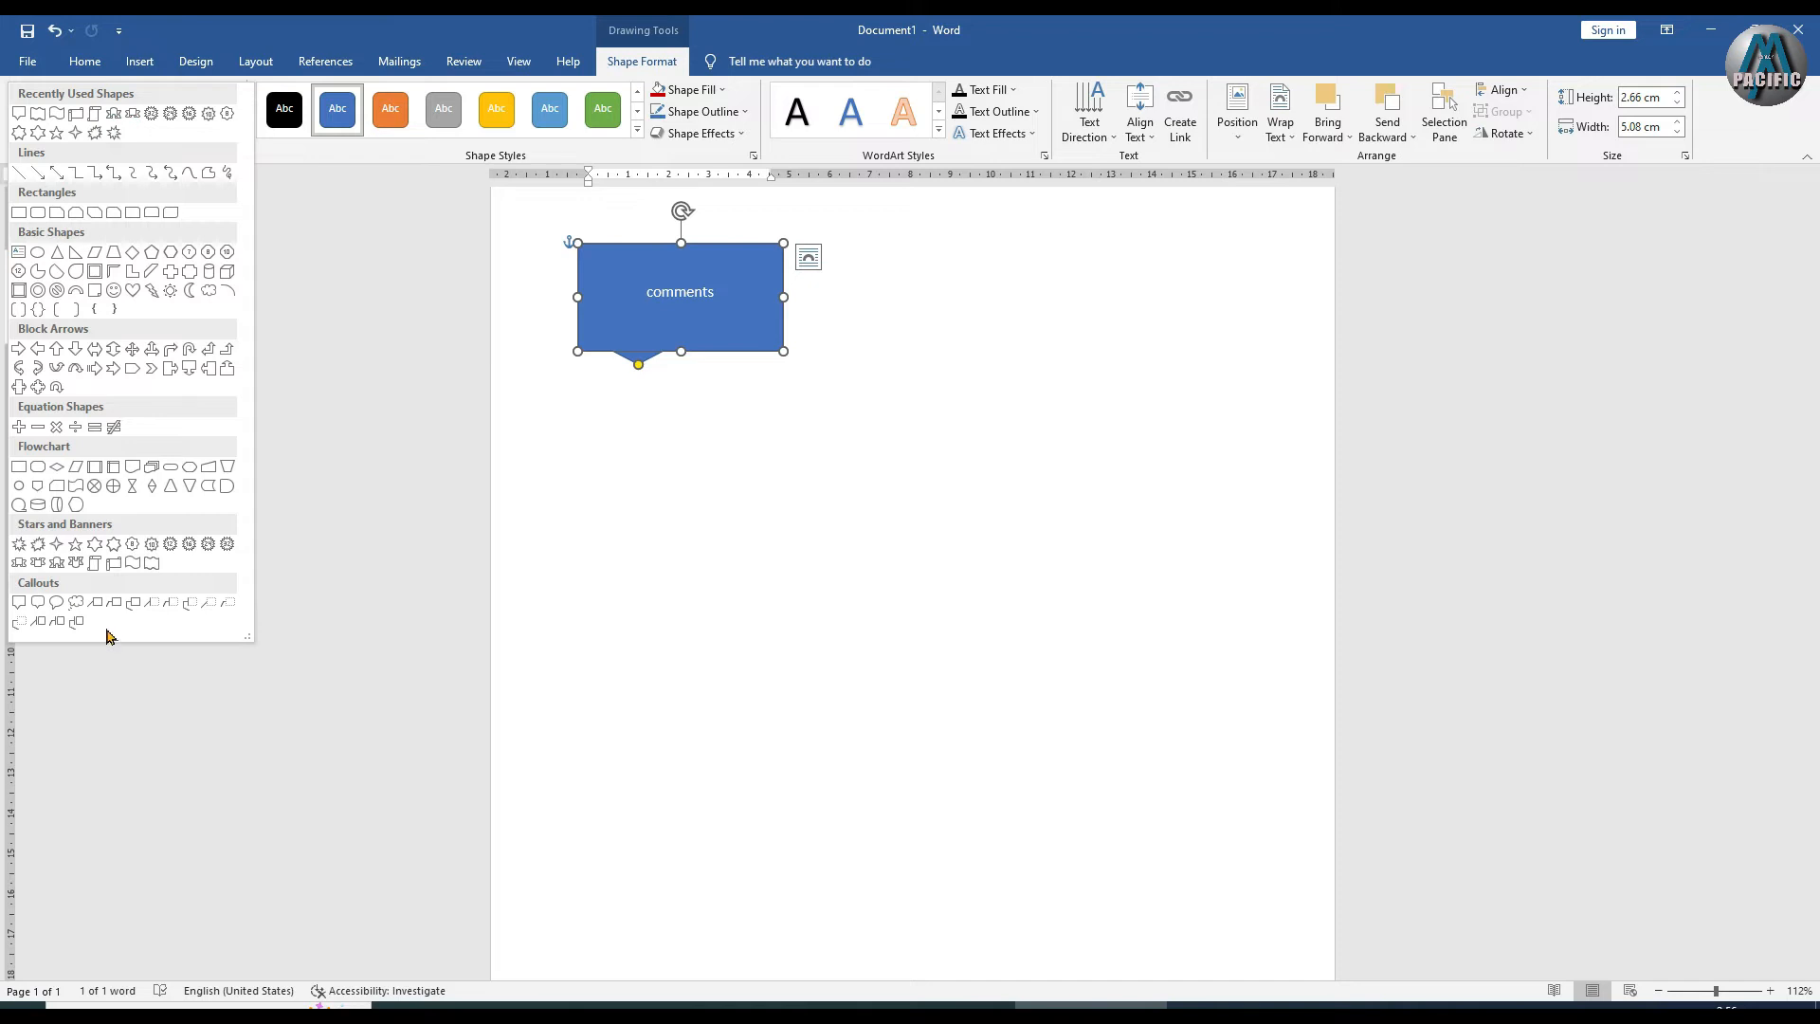
{"action": "left_click", "coordinate": [42, 602]}
{"action": "left_click_drag", "start_coordinate": [599, 412], "coordinate": [783, 538]}
{"action": "left_click", "coordinate": [132, 130]}
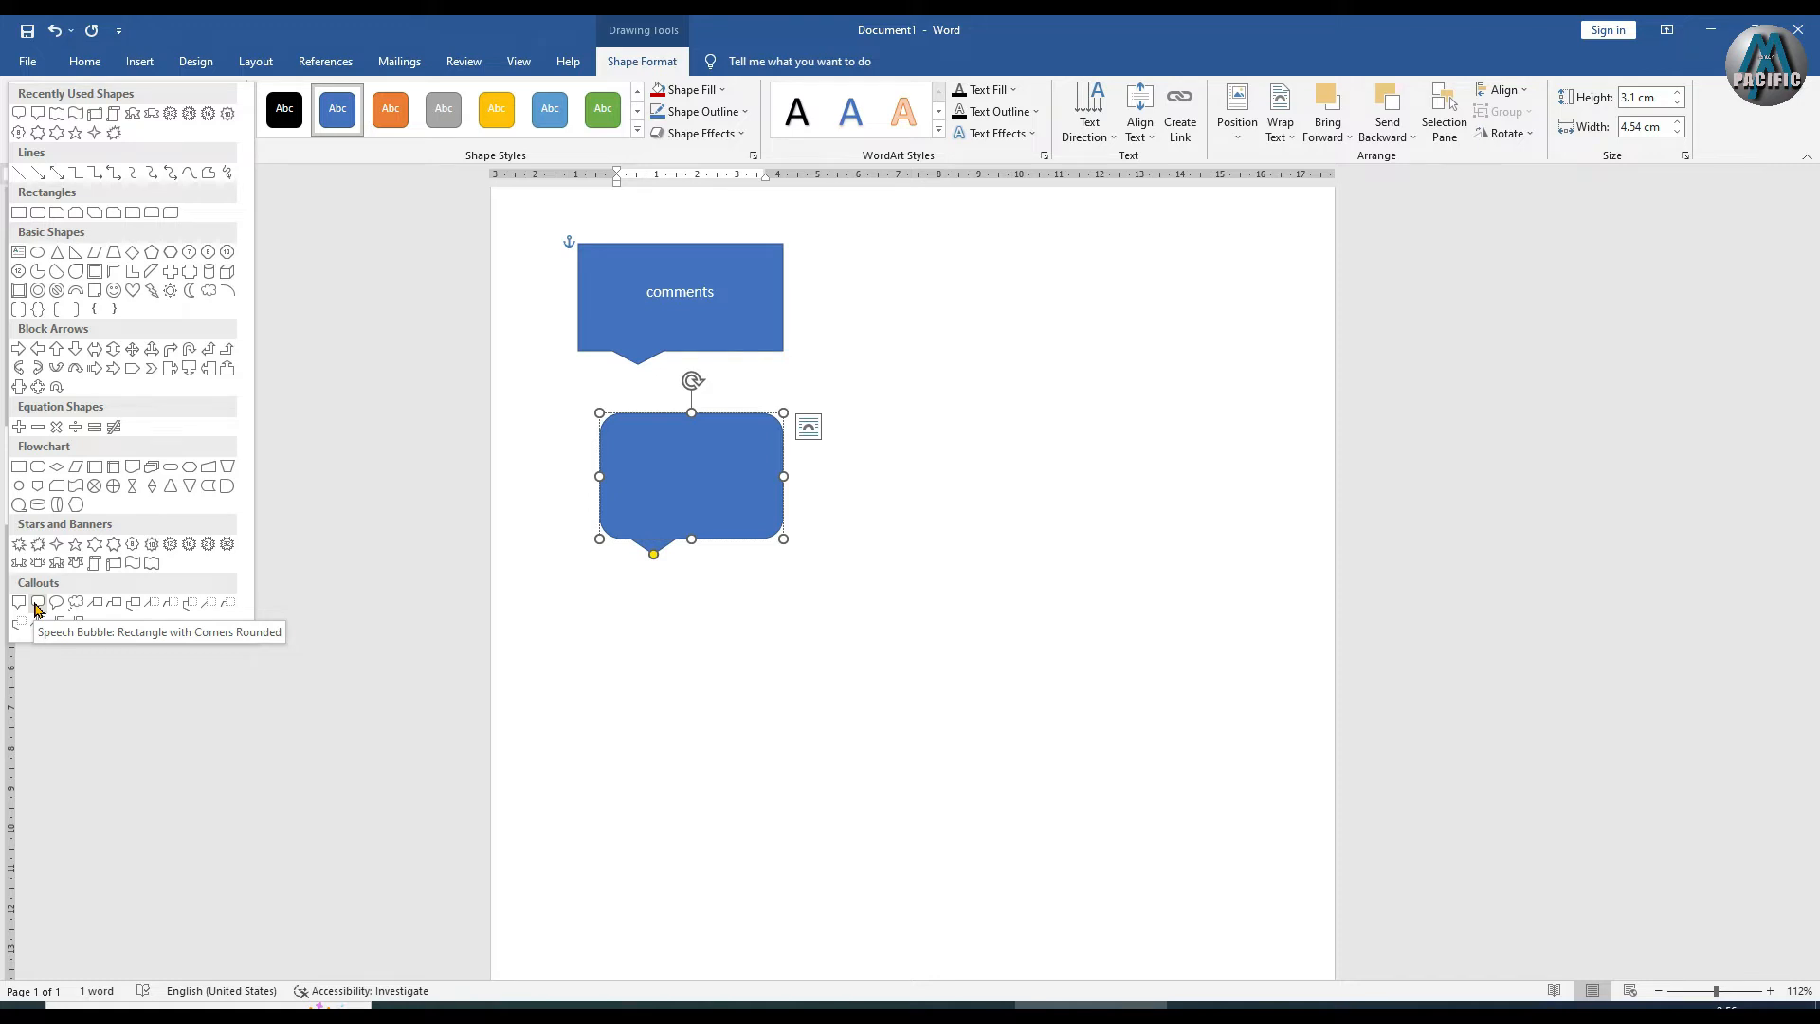
{"action": "left_click", "coordinate": [683, 471]}
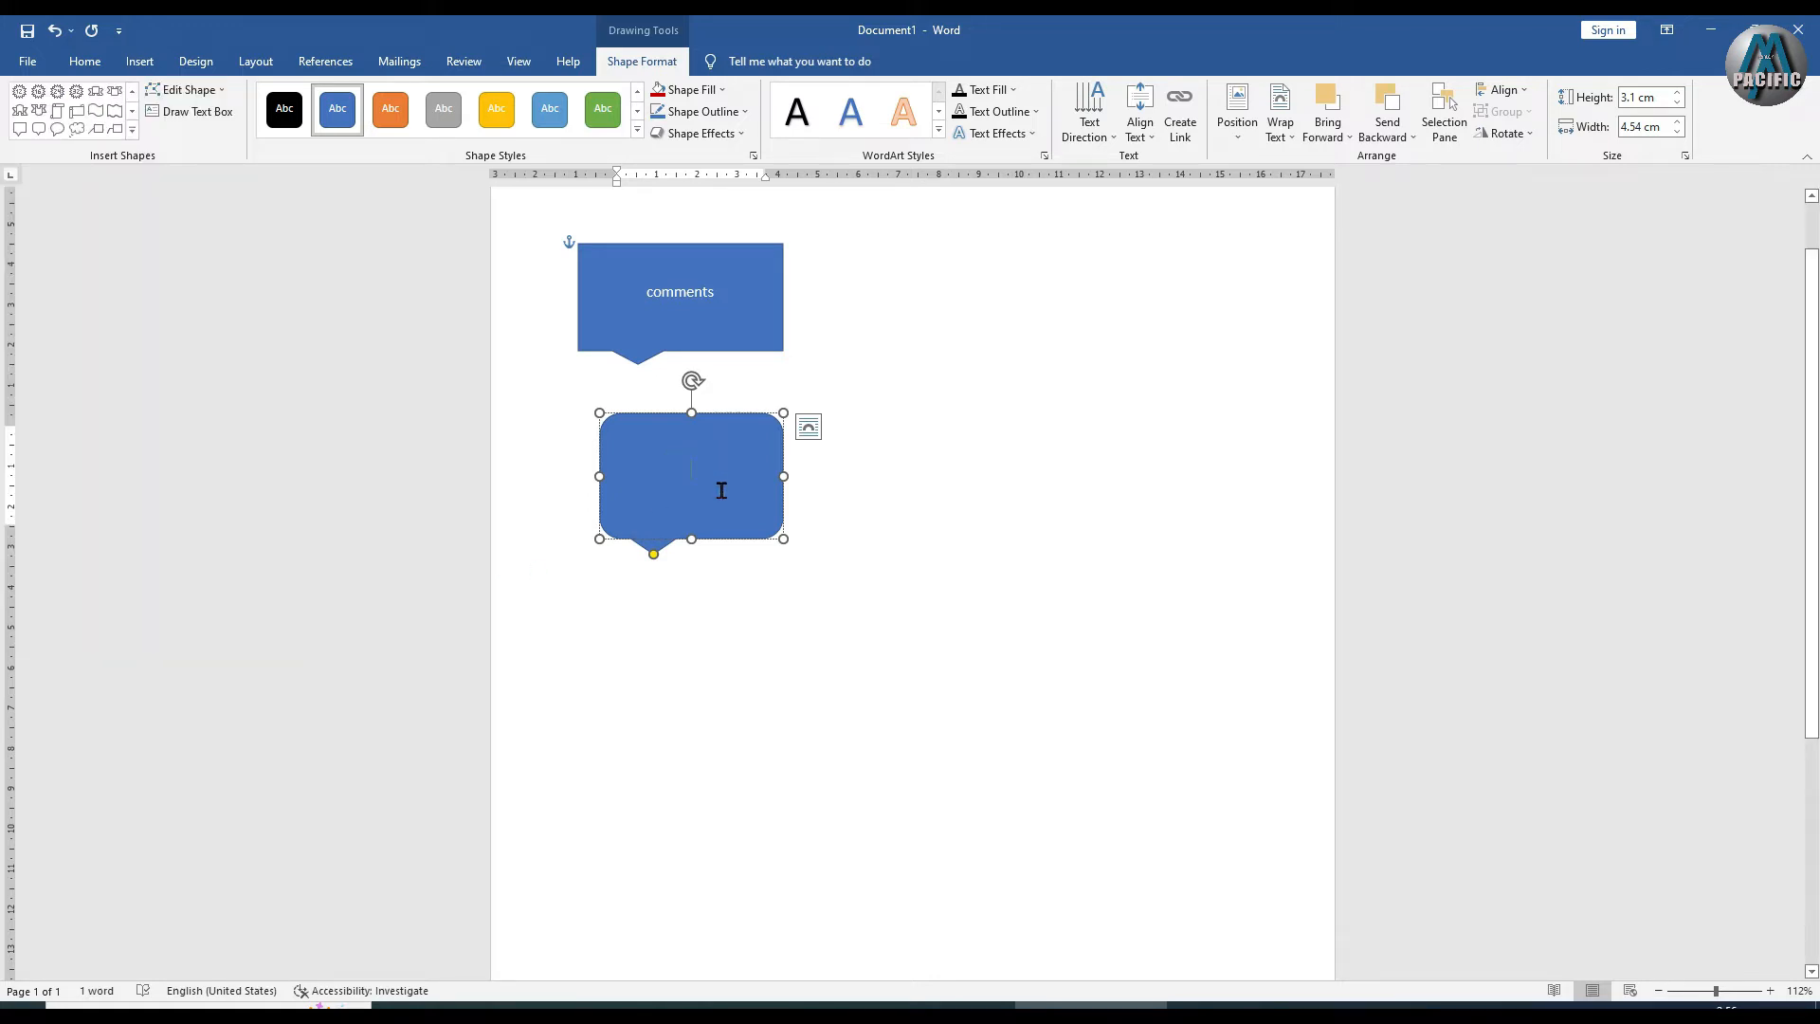
{"action": "type", "text": "comments"}
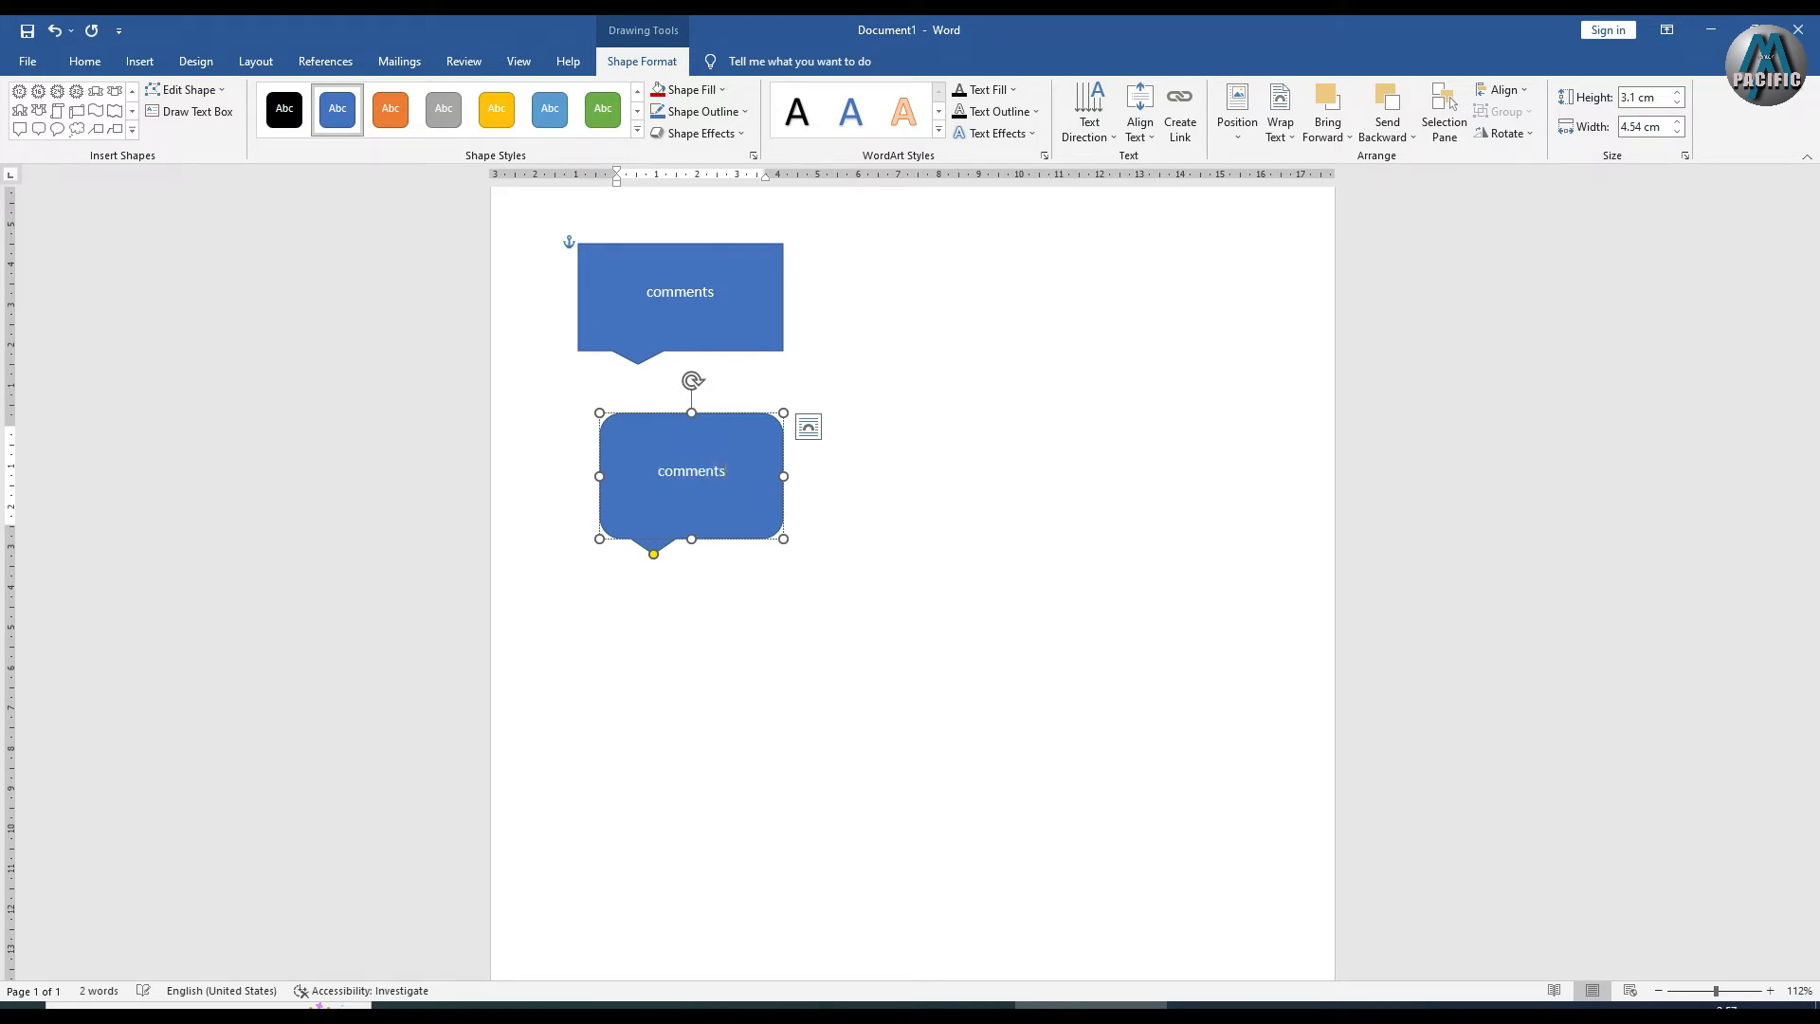
Draw an oval speech bubble about 3.6 cm high and 5.2 cm wide below the rounded one and enter "comments" in it
{"action": "left_click", "coordinate": [132, 130]}
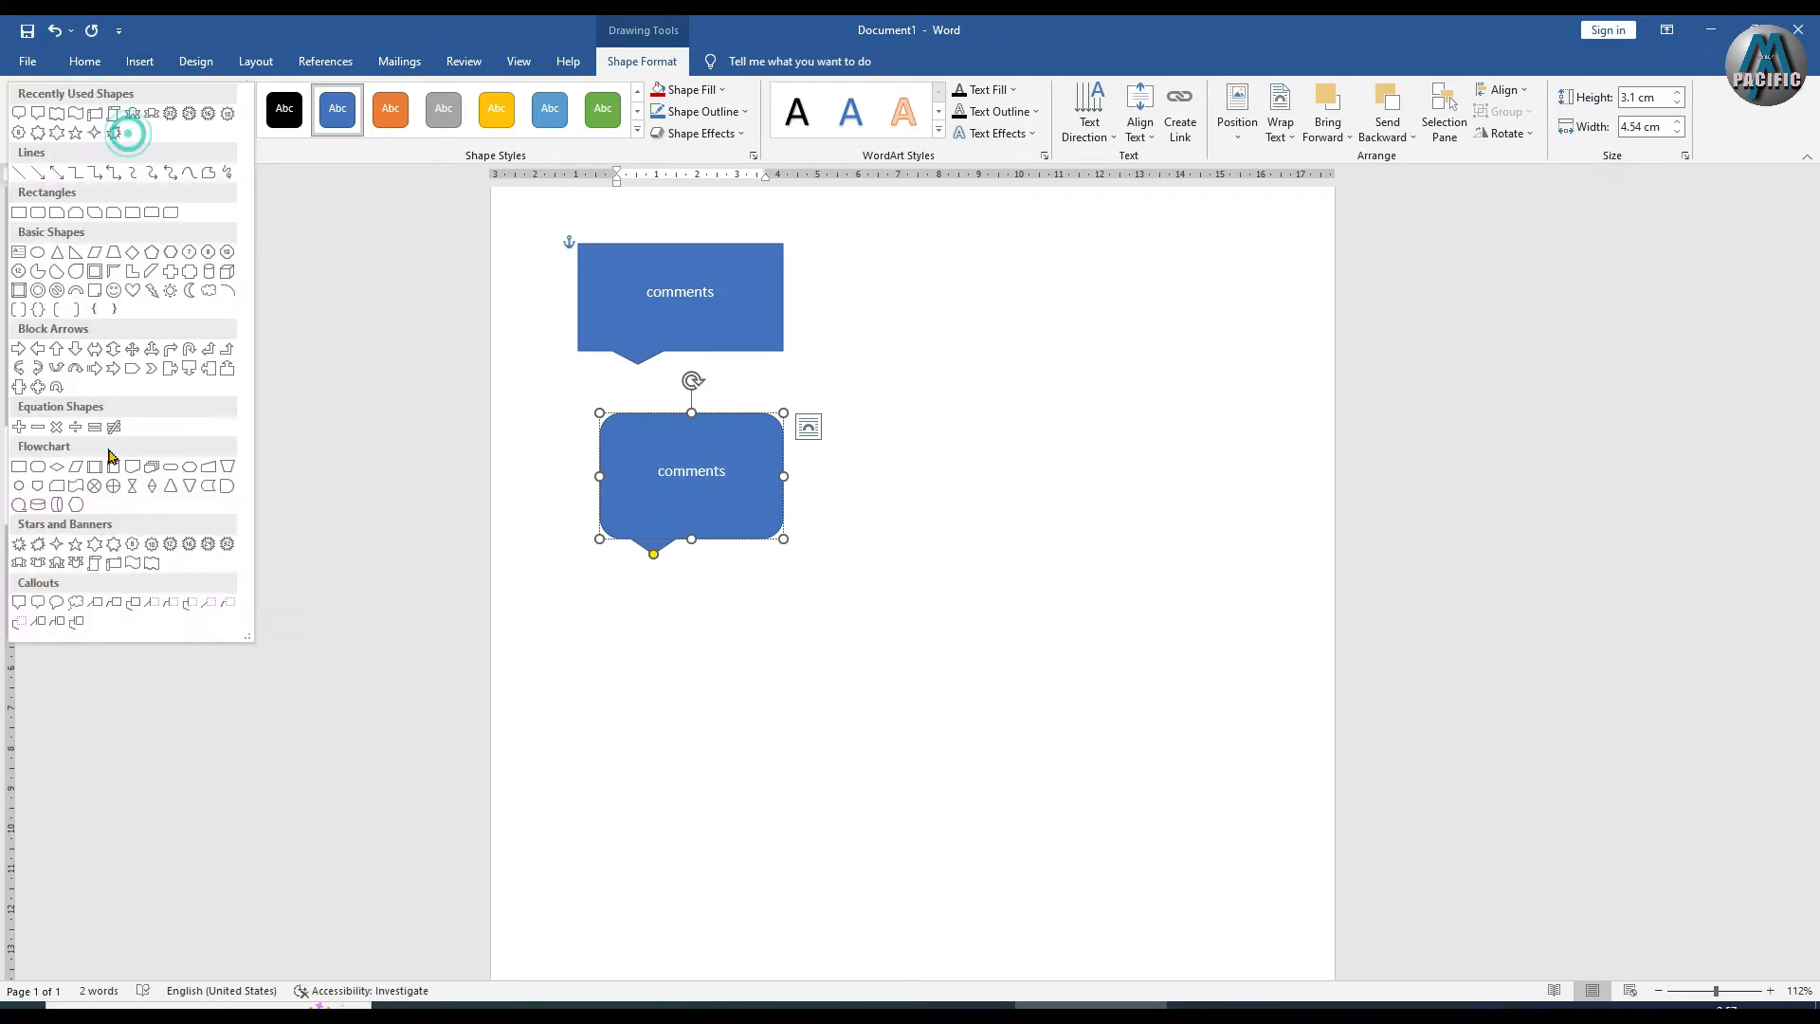
{"action": "left_click", "coordinate": [57, 603]}
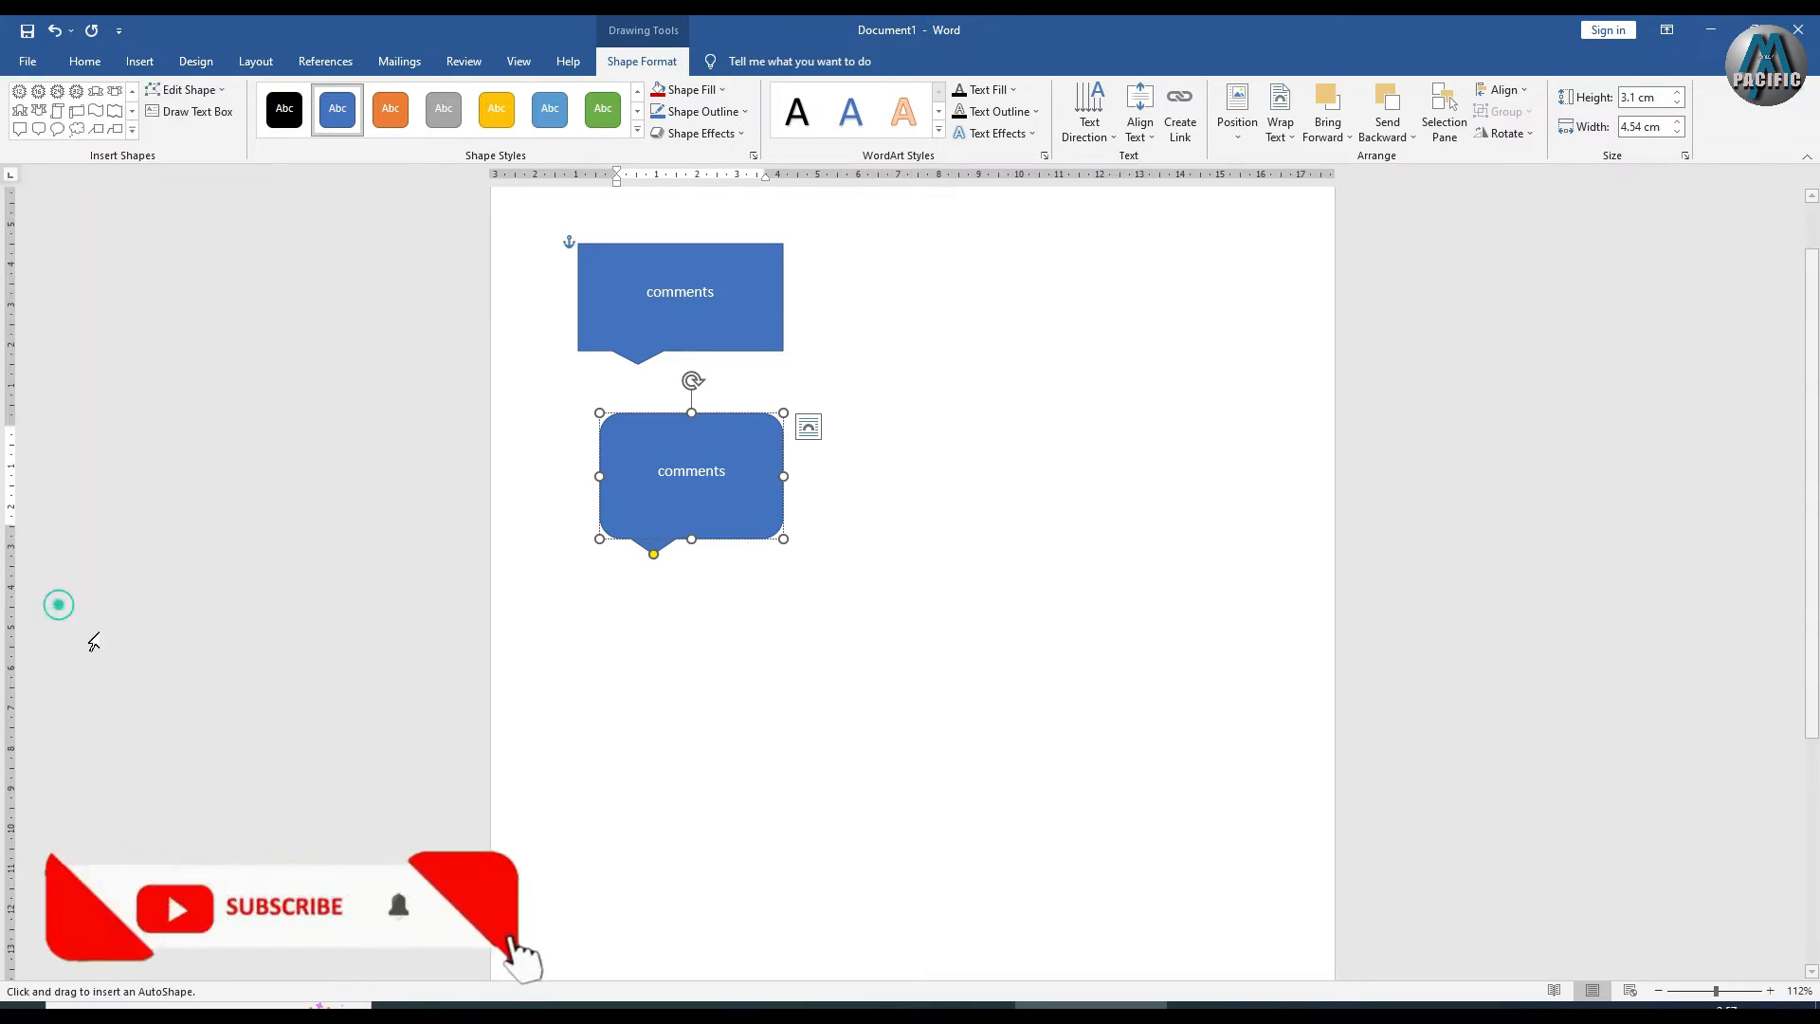
{"action": "left_click_drag", "start_coordinate": [612, 585], "coordinate": [821, 728]}
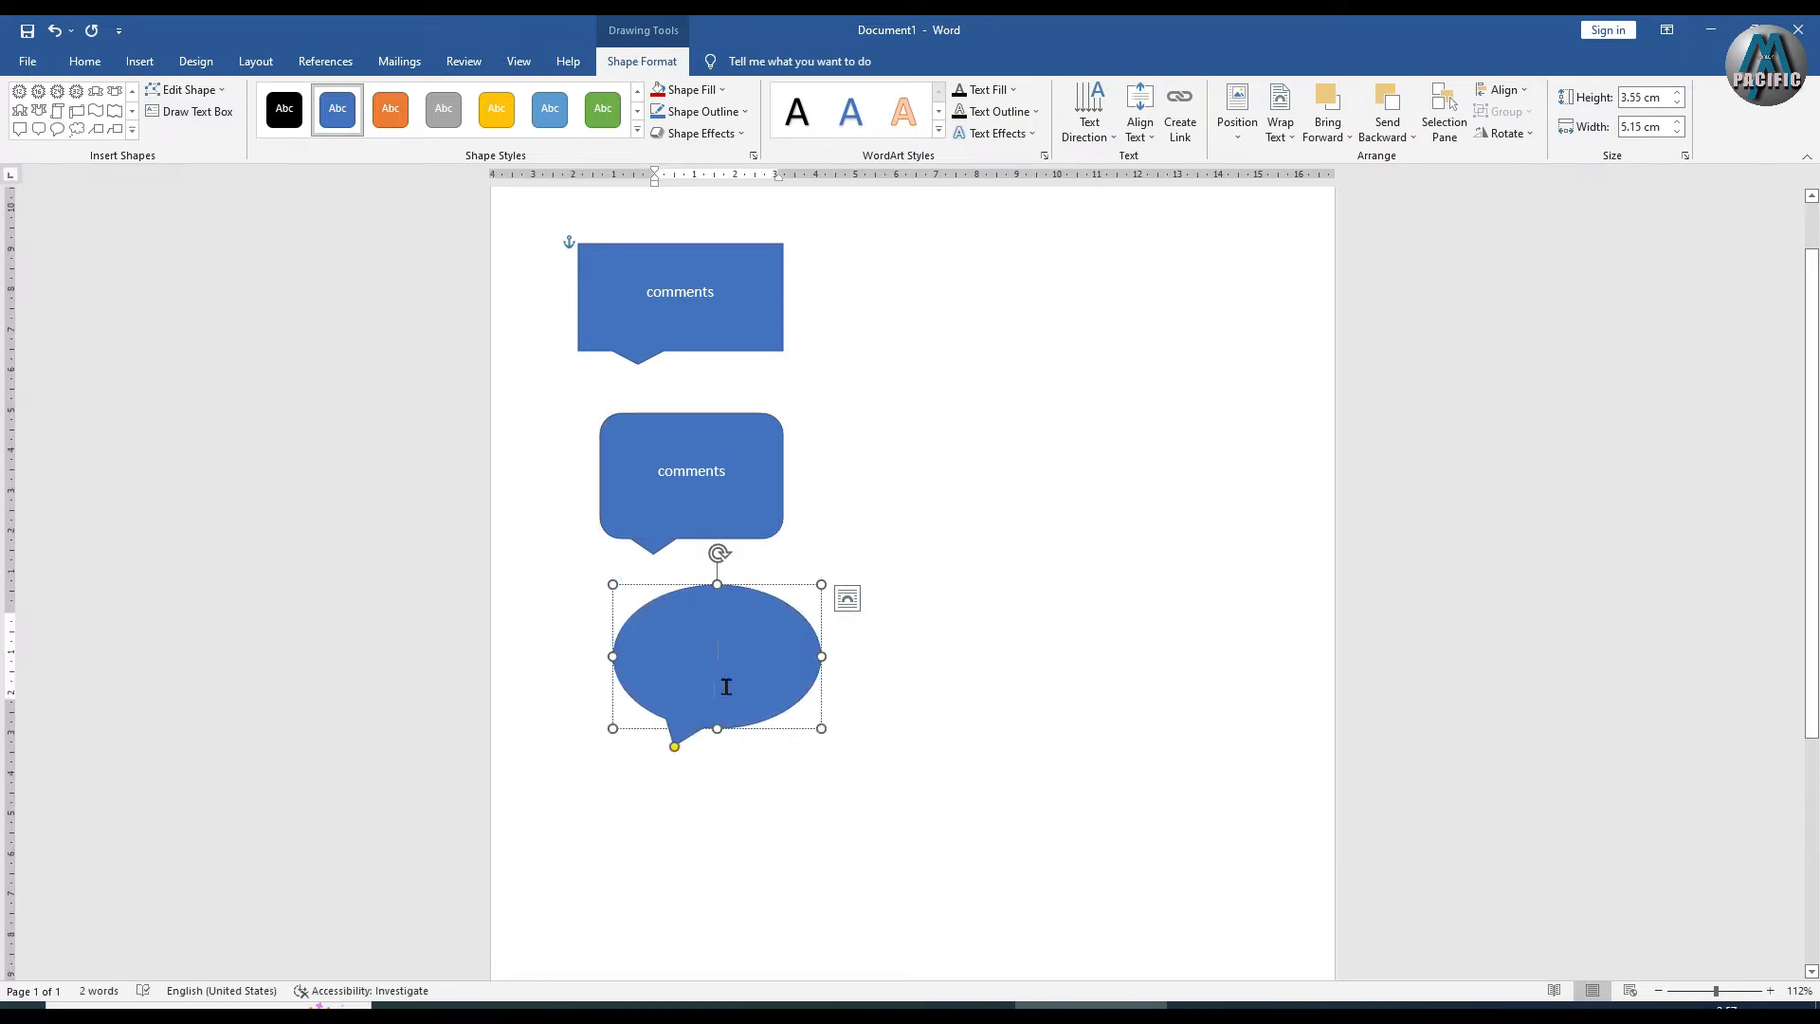
{"action": "type", "text": "comments"}
Draw a cloud thought bubble about 4.1 cm high and 7.9 cm wide beside the rectangular bubble and stretch its tail down and outward
{"action": "left_click", "coordinate": [131, 129]}
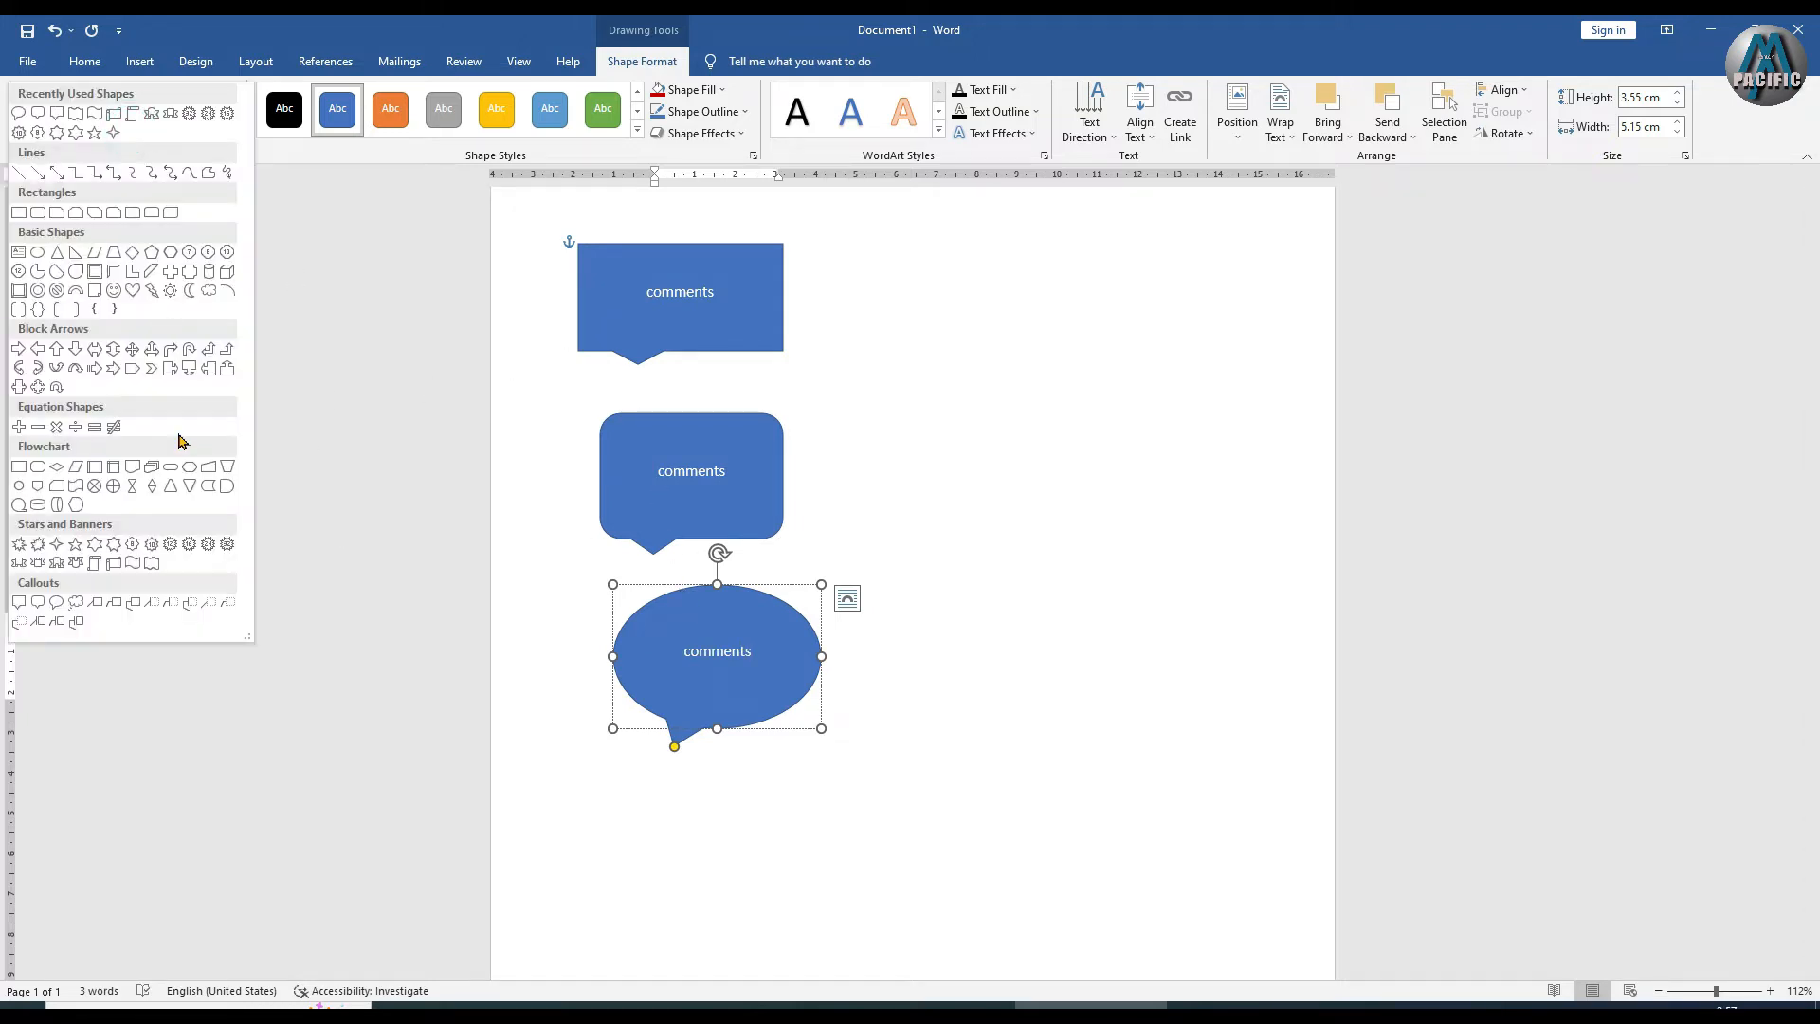
{"action": "left_click", "coordinate": [76, 623]}
{"action": "left_click_drag", "start_coordinate": [892, 273], "coordinate": [1212, 439]}
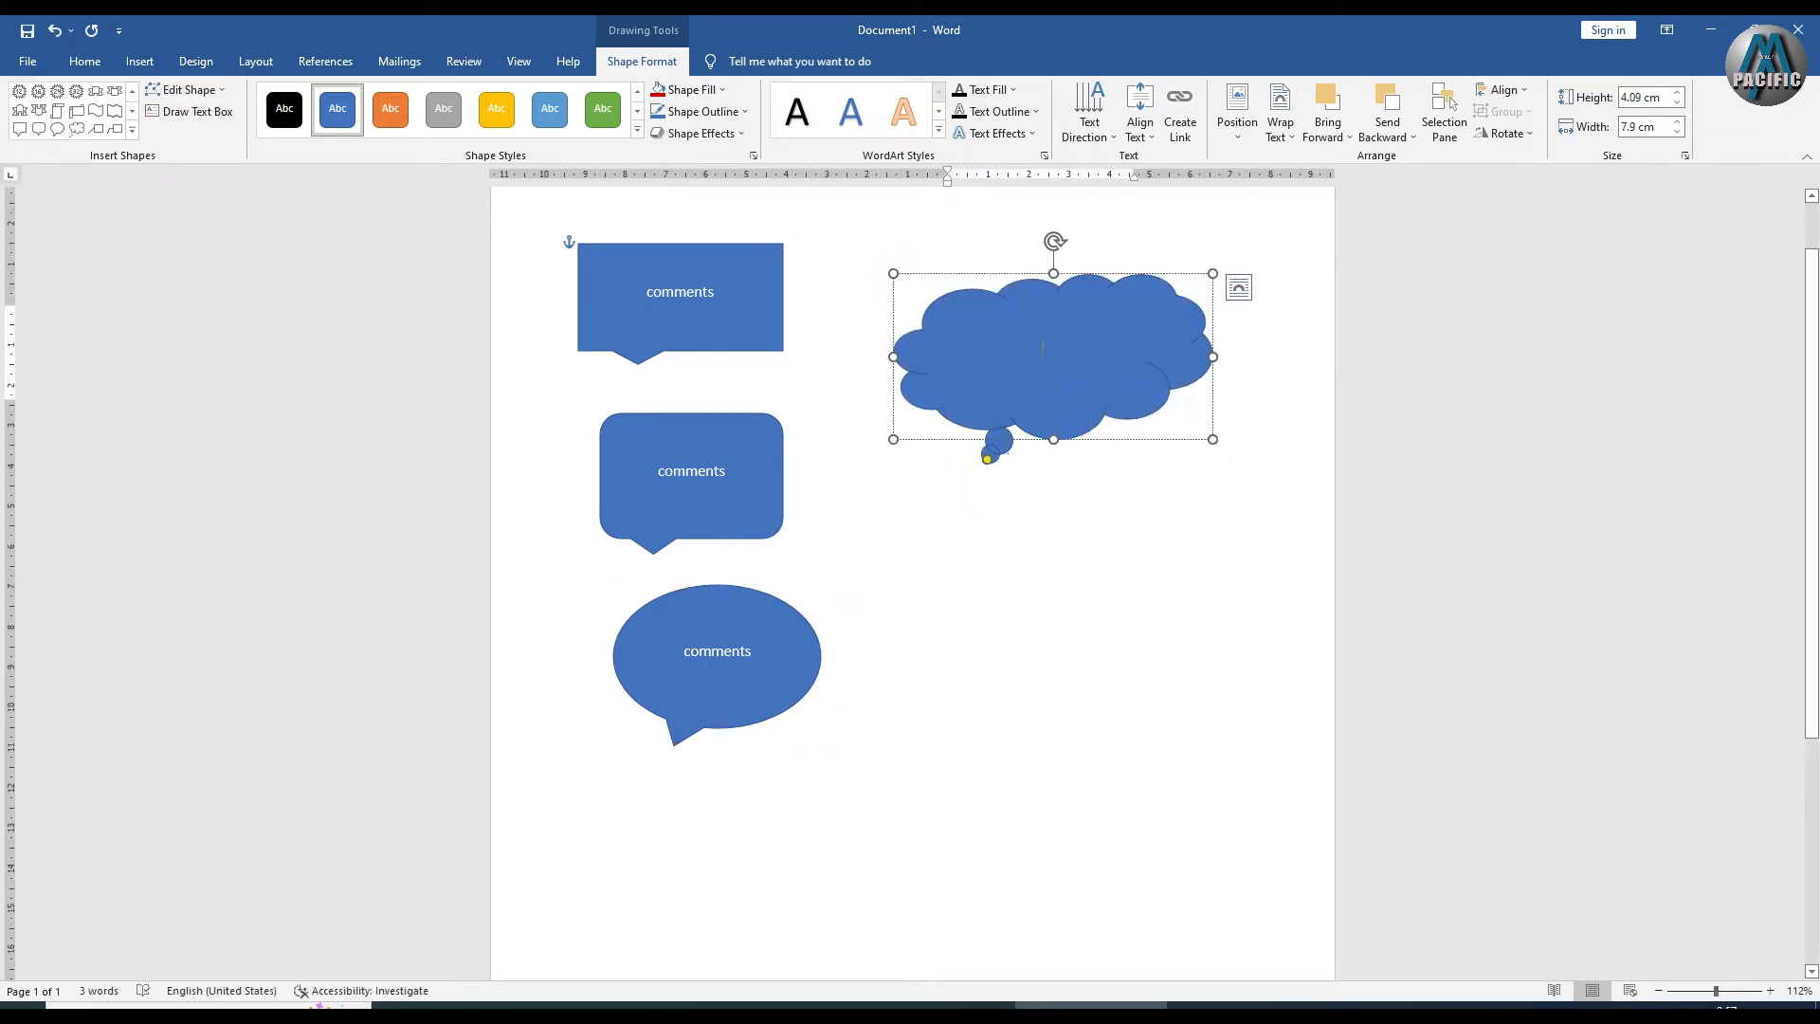
{"action": "left_click_drag", "start_coordinate": [988, 463], "coordinate": [943, 510]}
Rotate the thought bubble slightly counterclockwise and enter "comments" in it
{"action": "mouse_move", "coordinate": [1058, 241]}
{"action": "left_mouse_down"}
{"action": "mouse_move", "coordinate": [947, 309]}
{"action": "mouse_move", "coordinate": [1089, 250]}
{"action": "mouse_move", "coordinate": [1035, 246]}
{"action": "left_mouse_up"}
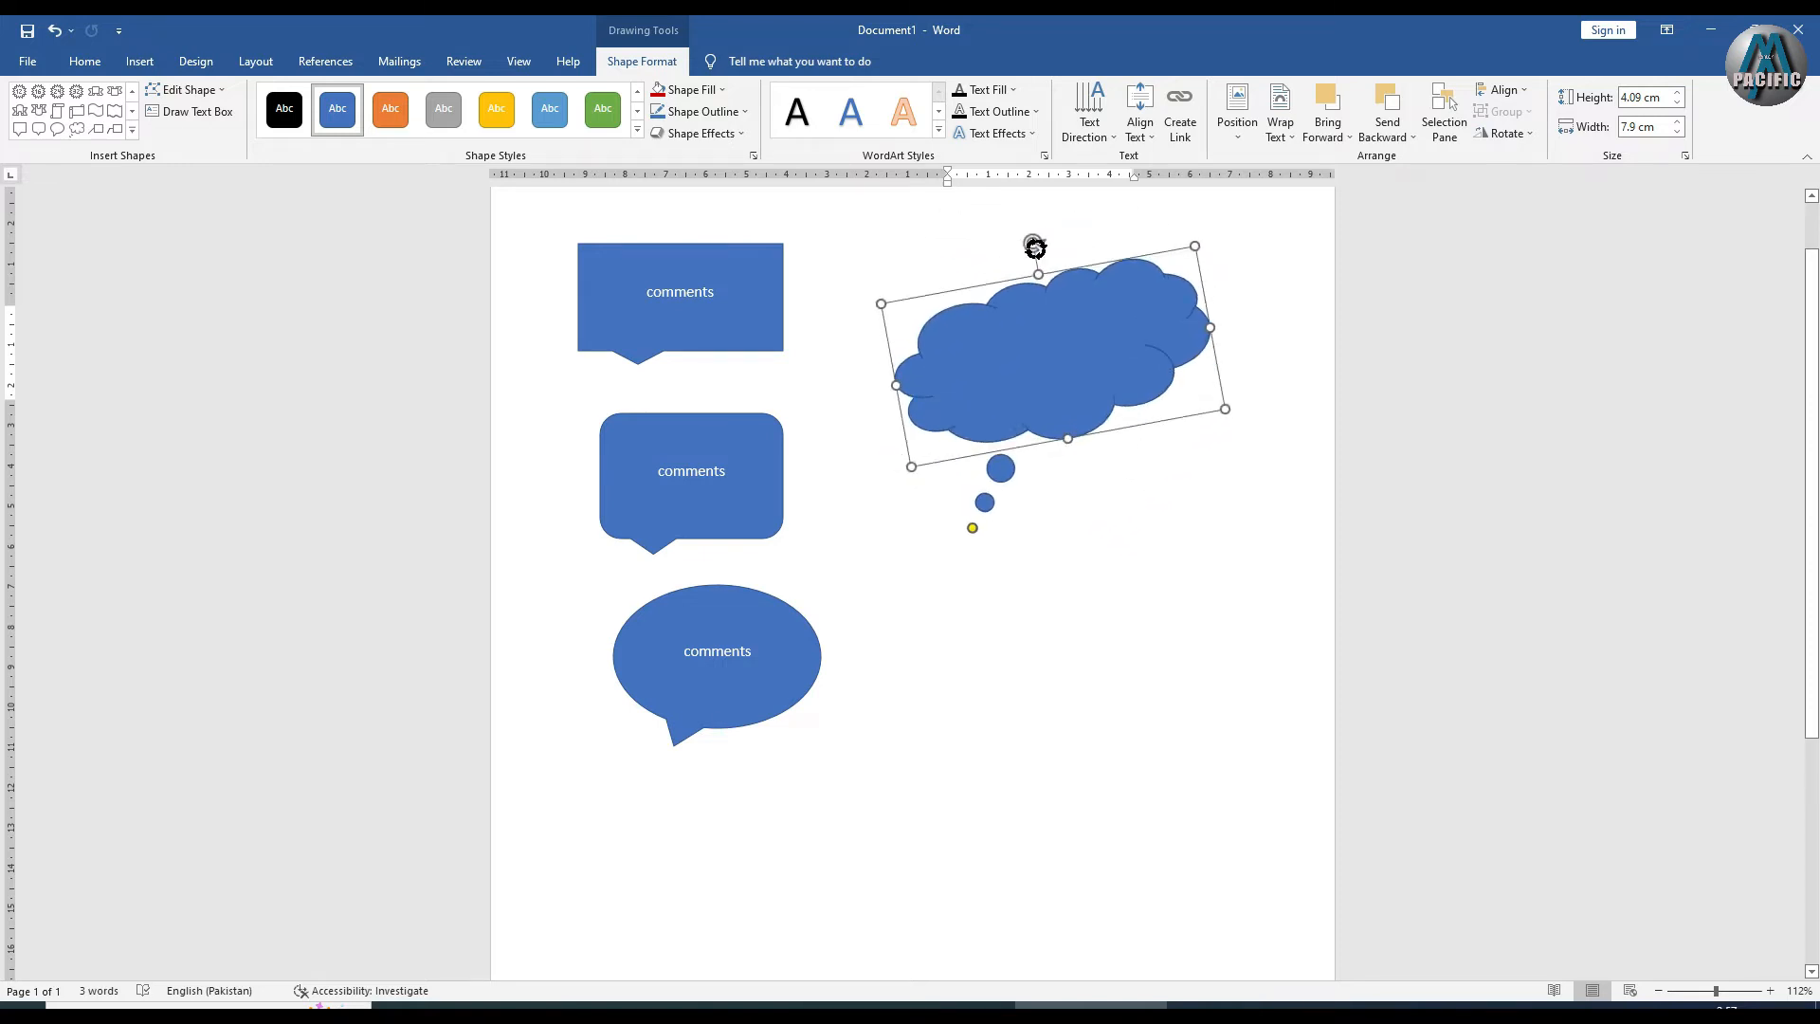
{"action": "double_click", "coordinate": [1023, 341]}
{"action": "left_click", "coordinate": [1082, 362]}
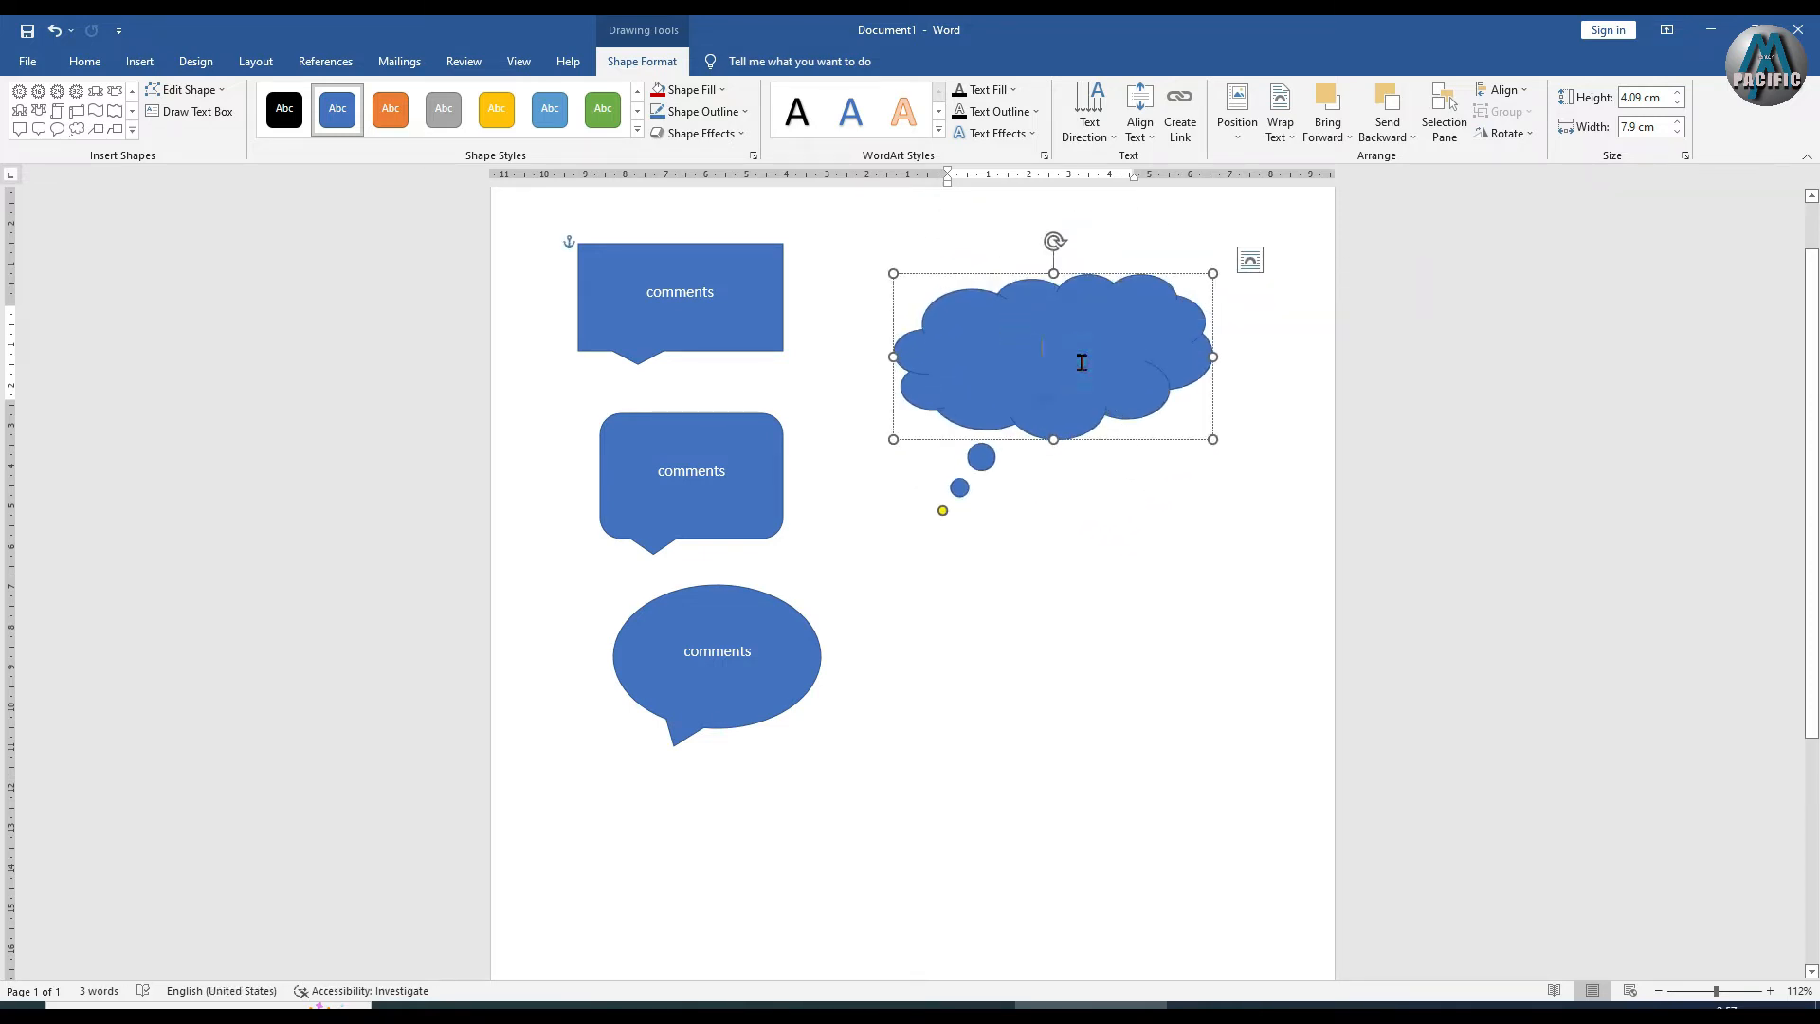
{"action": "type", "text": "comments"}
Draw a line callout about 2.7 cm high and 5.5 cm wide below the thought bubble and stretch its leader line diagonally across the box
{"action": "left_click", "coordinate": [132, 130]}
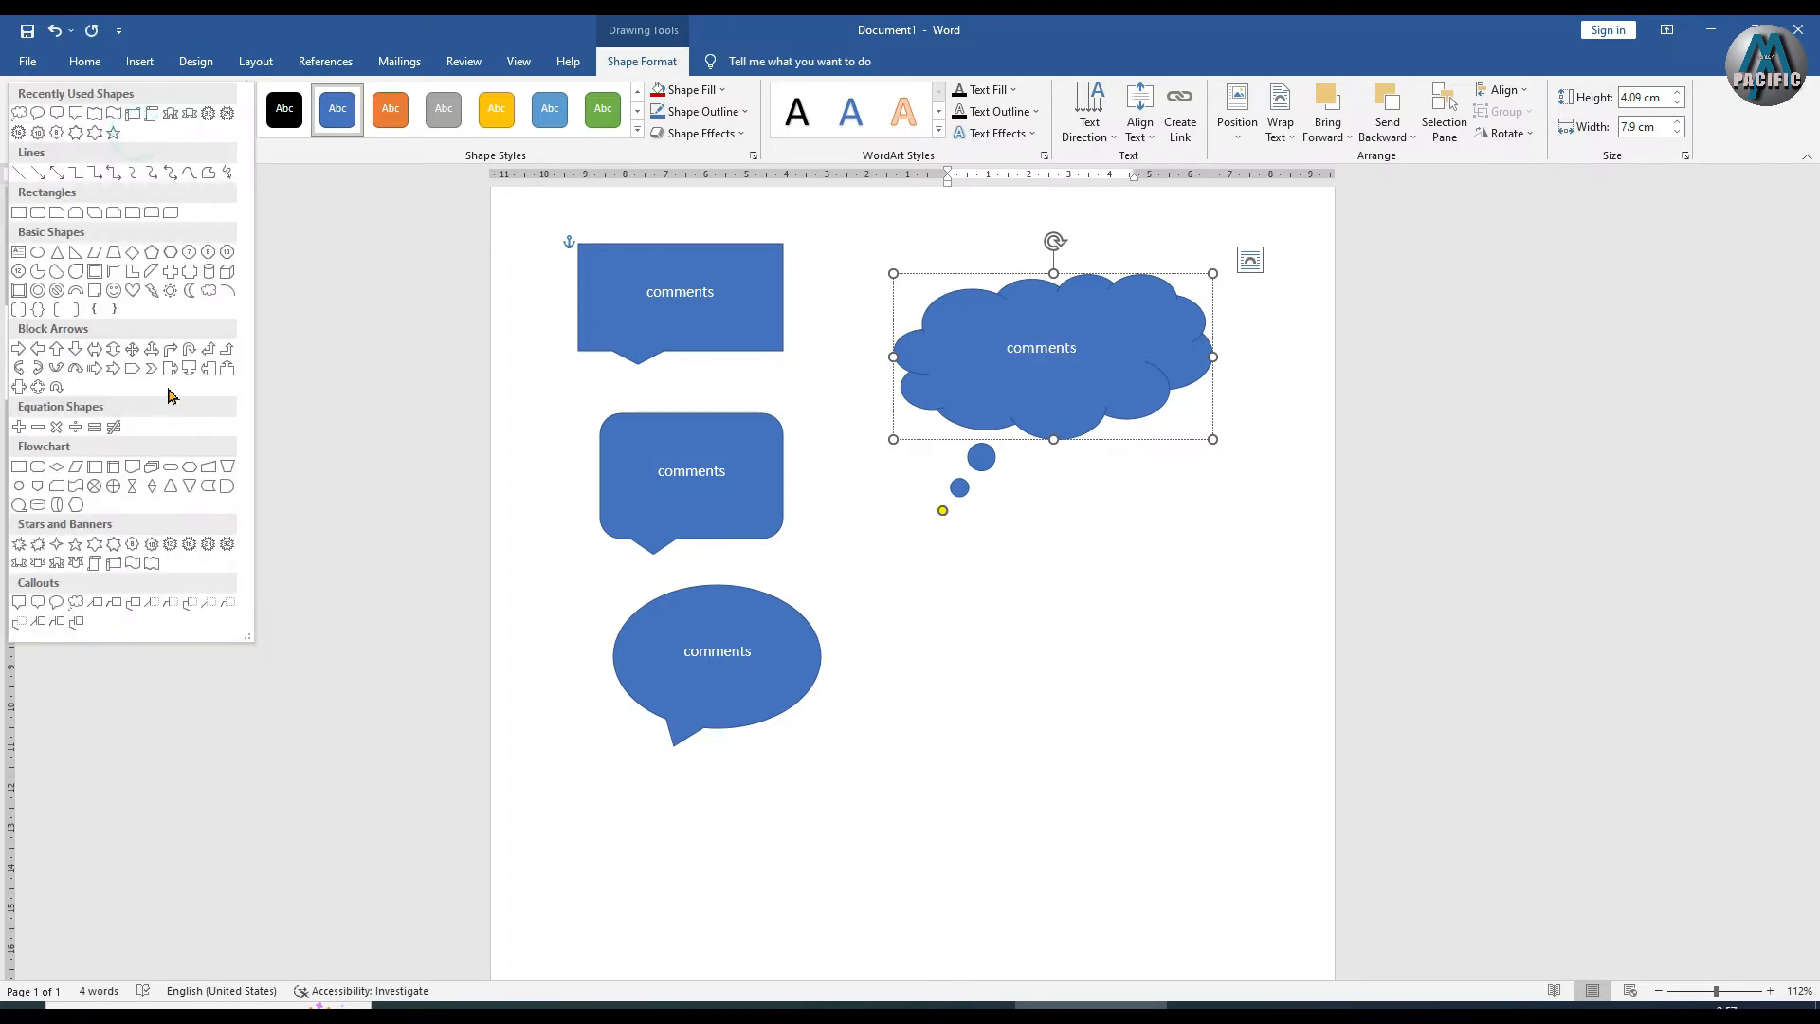
{"action": "left_click", "coordinate": [97, 606]}
{"action": "mouse_move", "coordinate": [945, 570]}
{"action": "left_mouse_down"}
{"action": "mouse_move", "coordinate": [1080, 674]}
{"action": "mouse_move", "coordinate": [1167, 679]}
{"action": "left_mouse_up"}
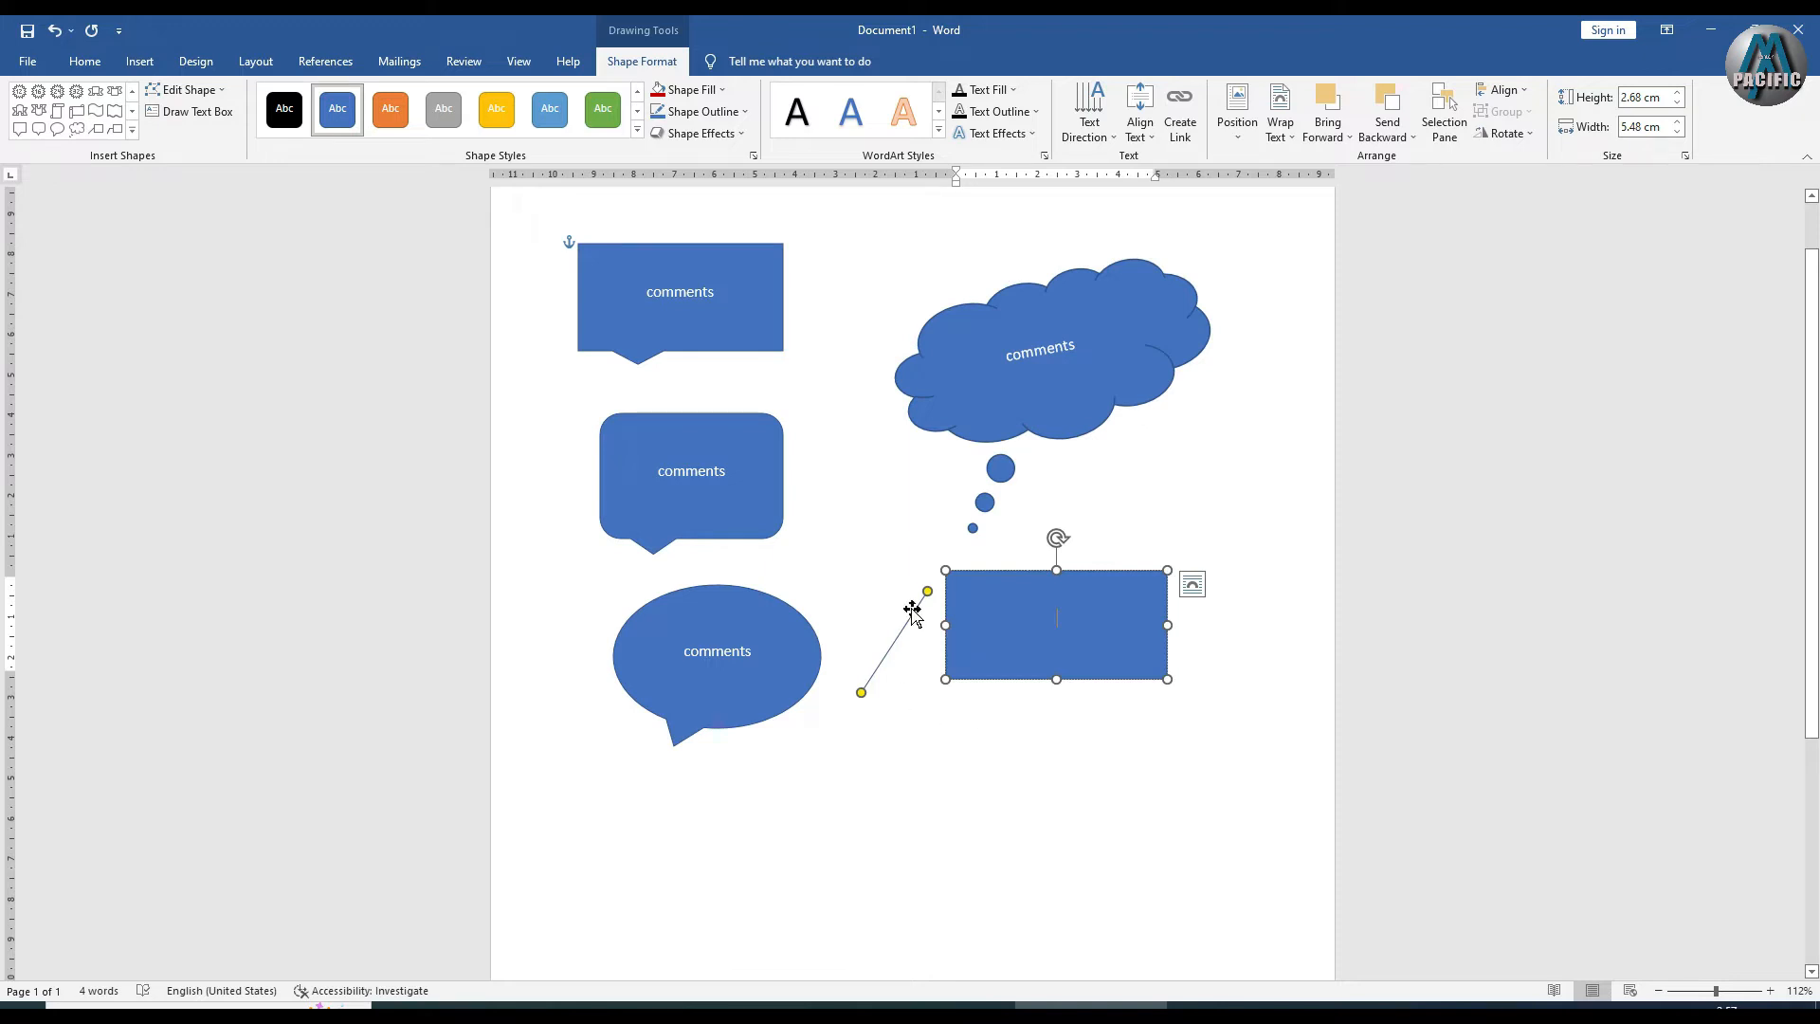
{"action": "left_click_drag", "start_coordinate": [927, 592], "coordinate": [931, 502]}
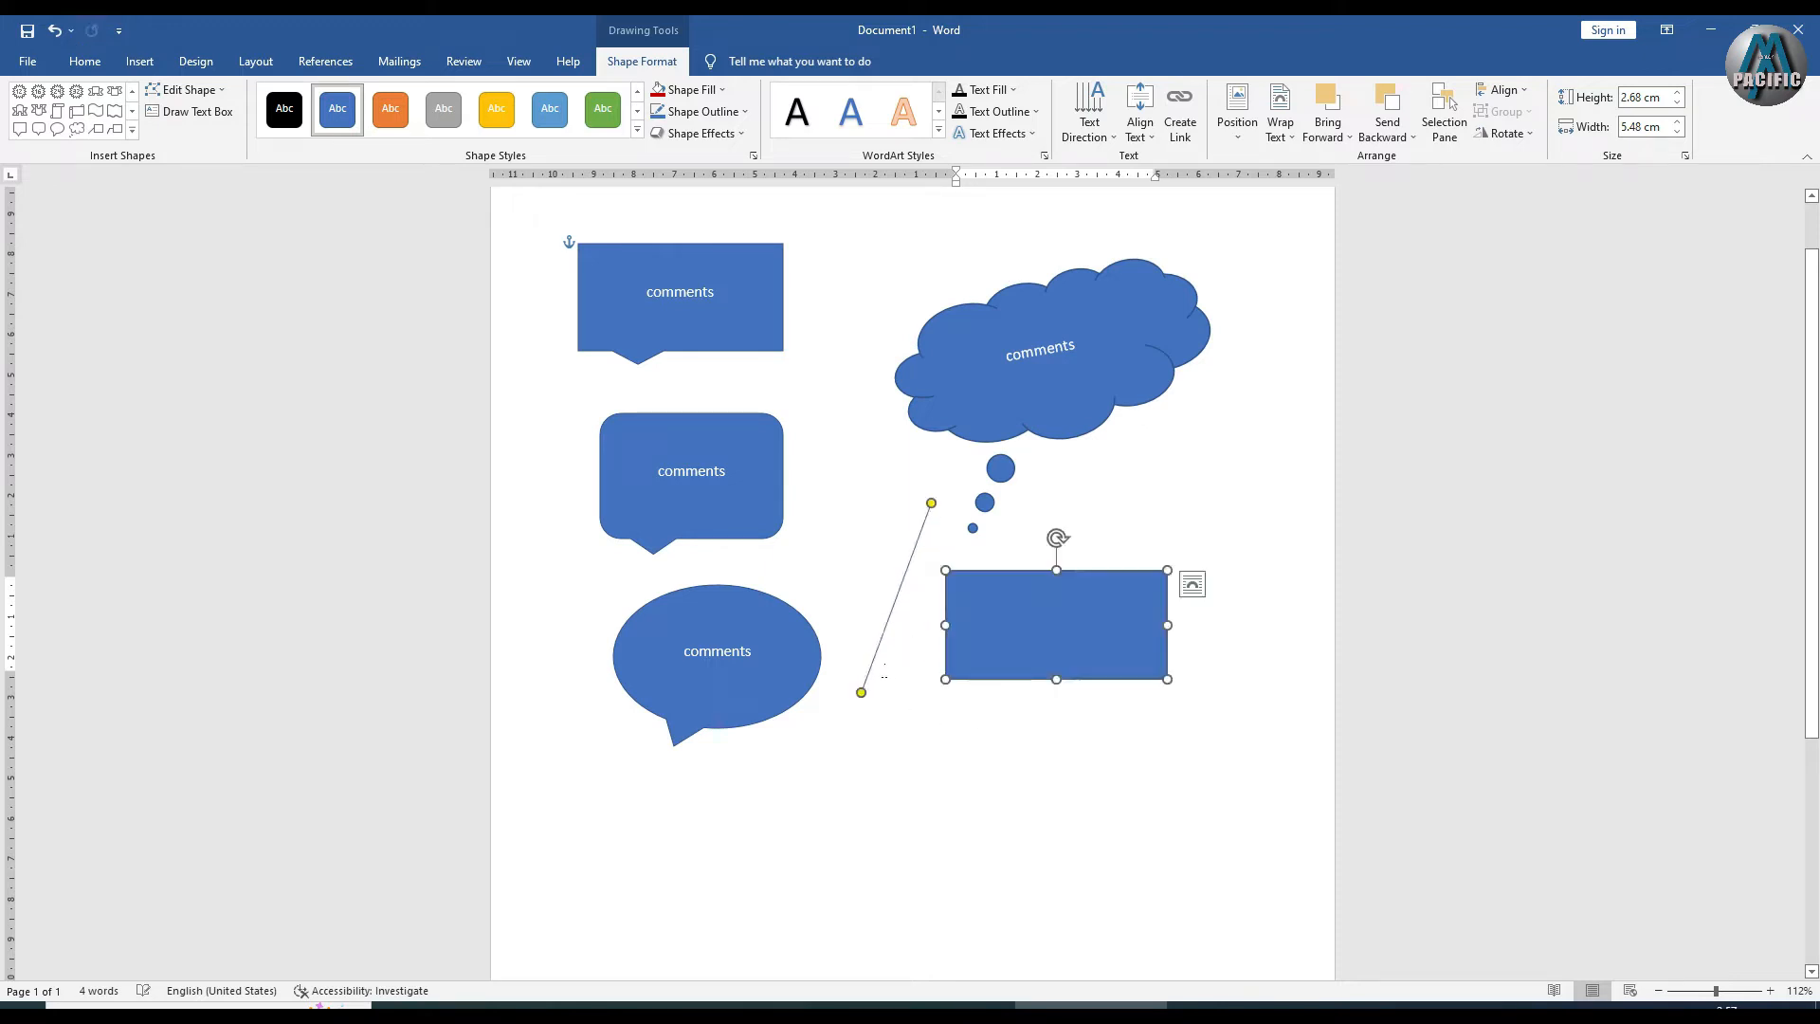
{"action": "left_click_drag", "start_coordinate": [862, 698], "coordinate": [1261, 628]}
Move the line callout slightly down and to the right, then deselect it
{"action": "double_click", "coordinate": [982, 622]}
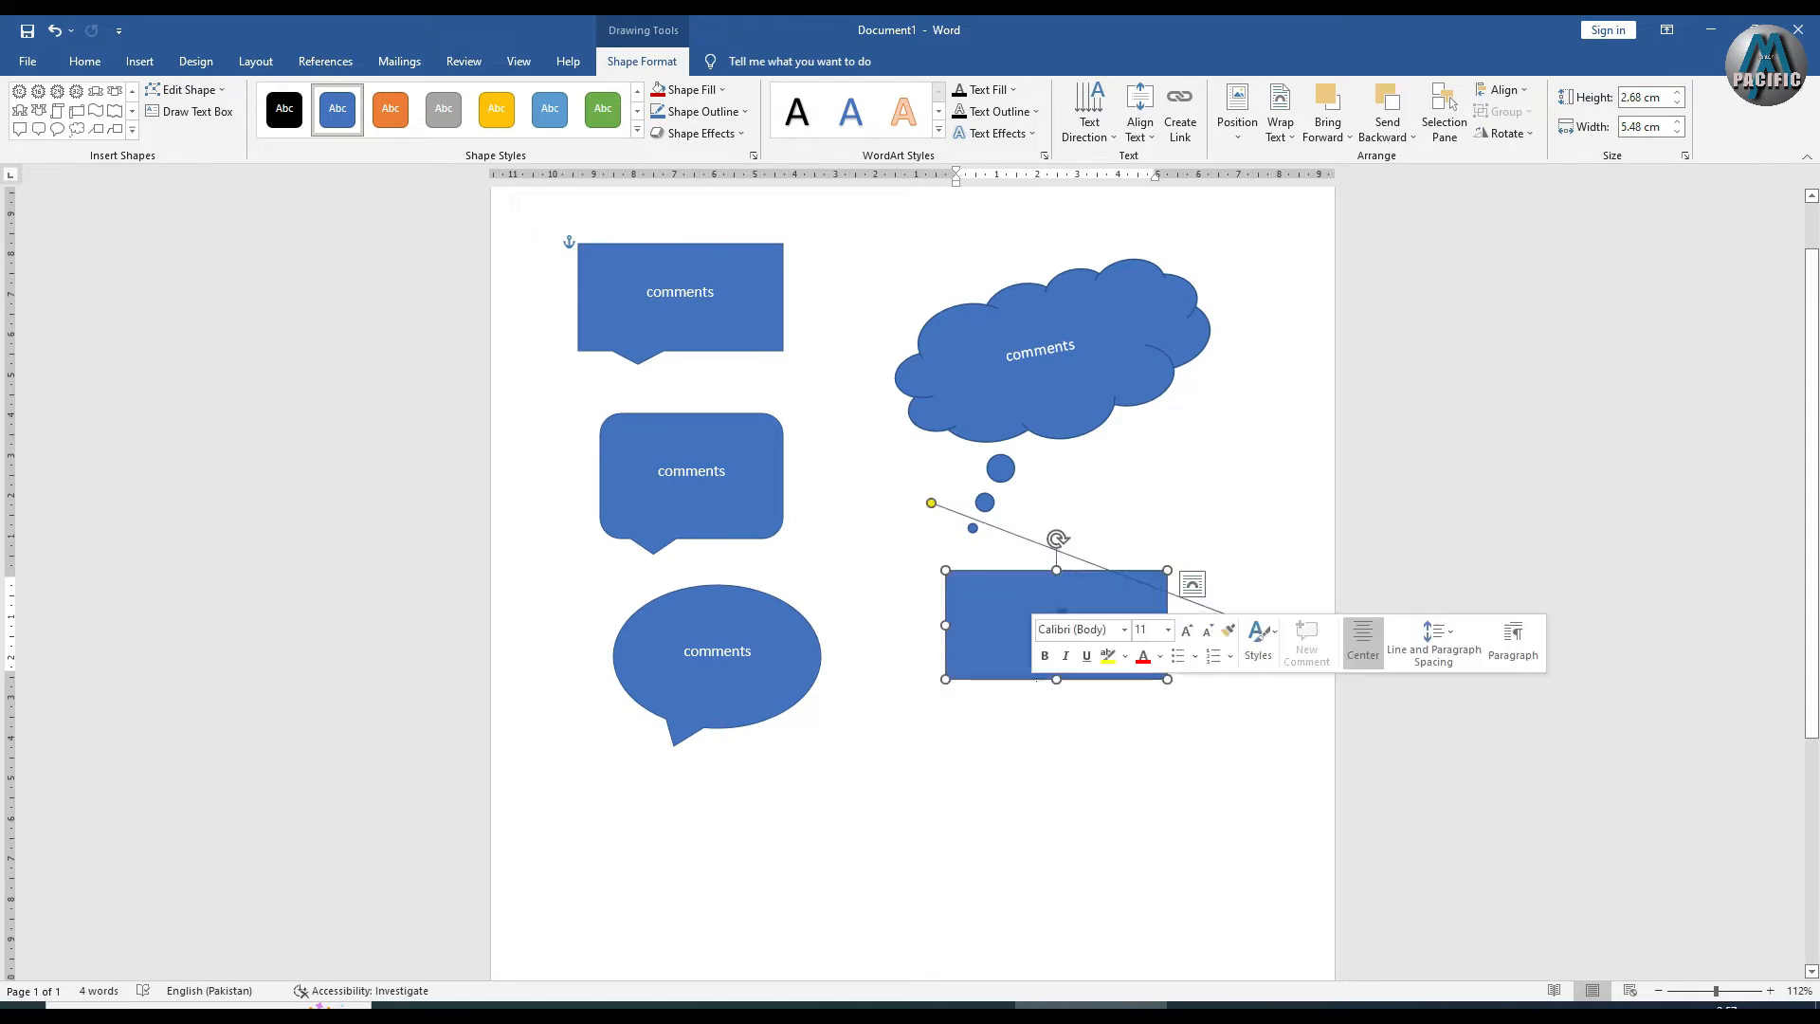
{"action": "left_click_drag", "start_coordinate": [992, 572], "coordinate": [1010, 620]}
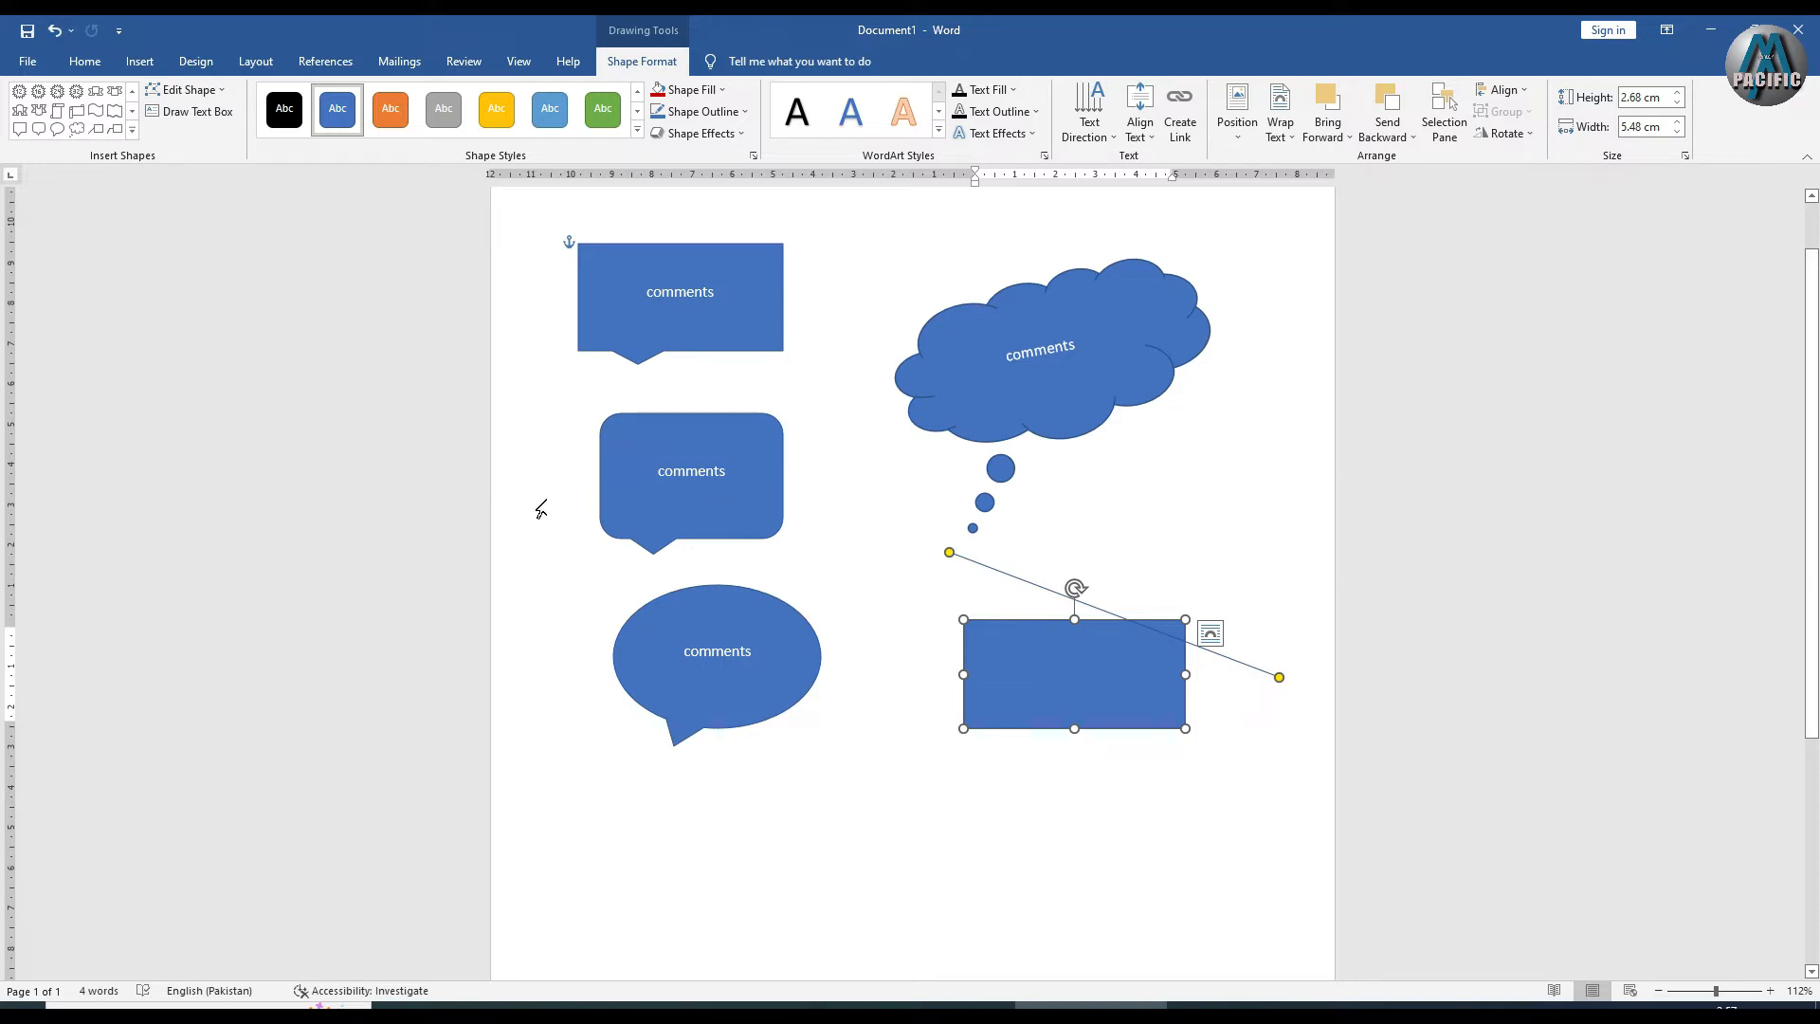
{"action": "left_click", "coordinate": [1210, 633]}
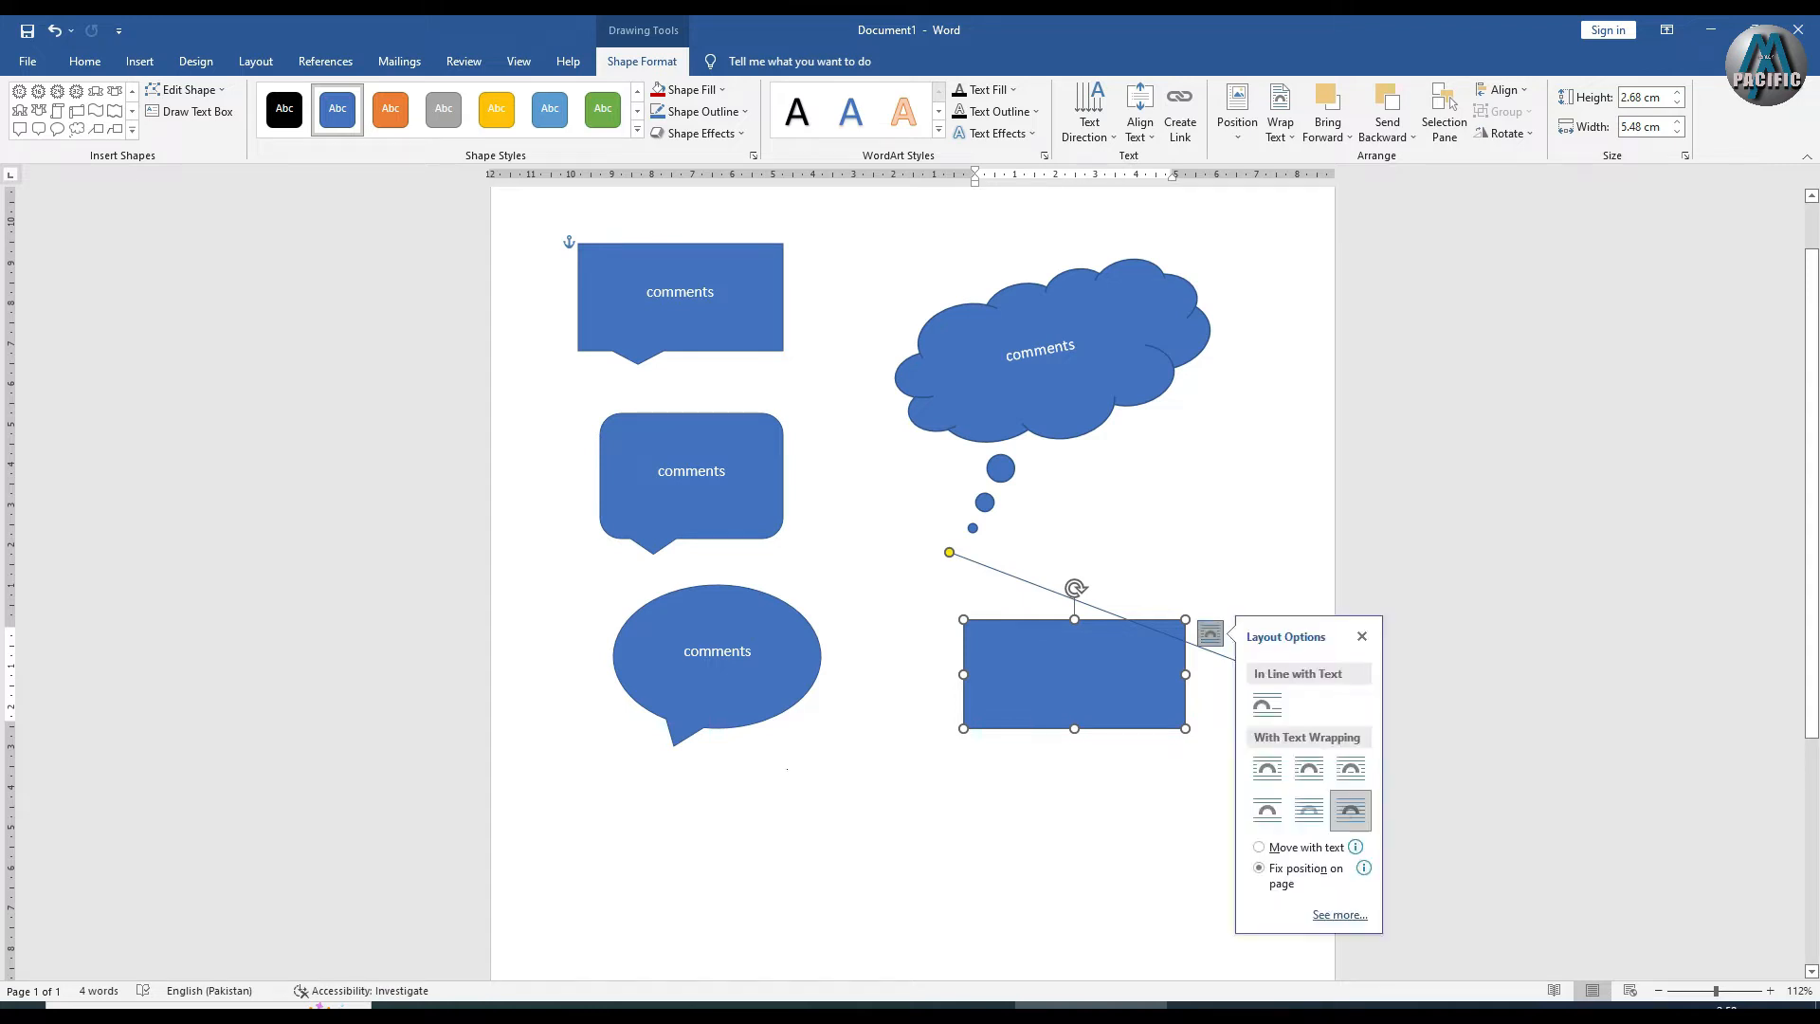
{"action": "left_click", "coordinate": [934, 802]}
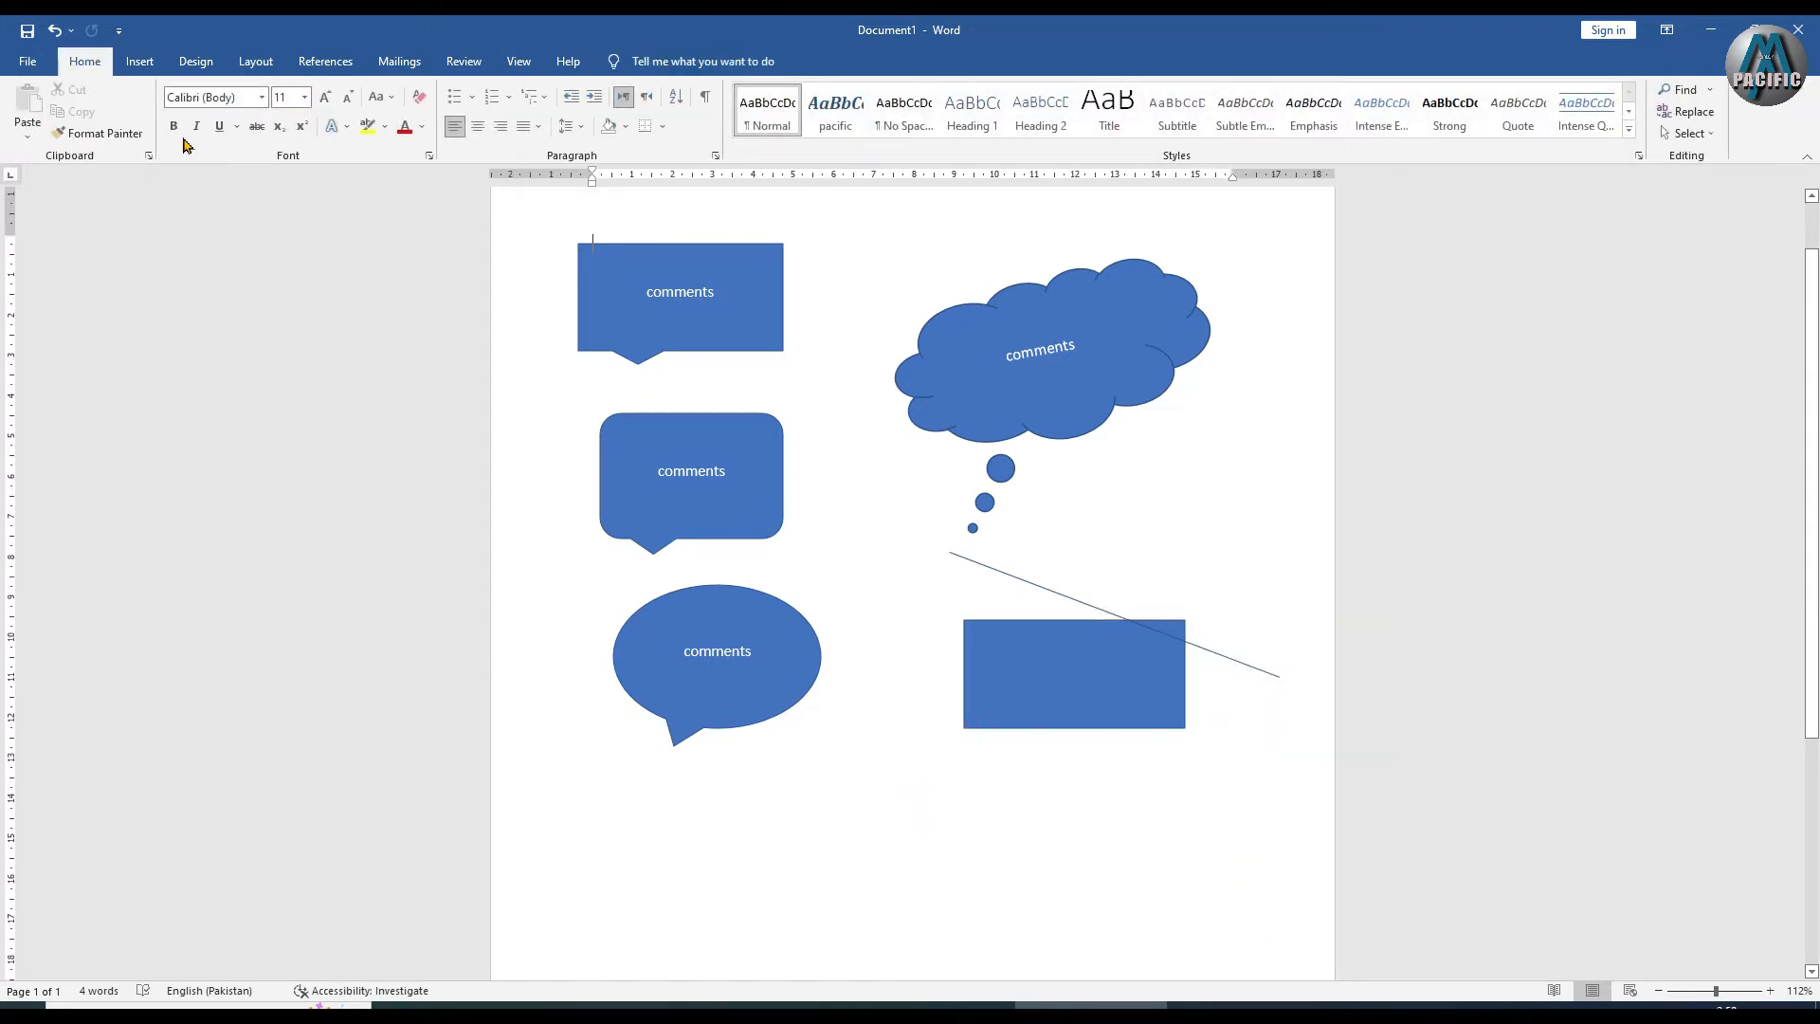
Draw a bent-line callout about 2.8 cm high and 5.8 cm wide below the oval speech bubble
{"action": "left_click", "coordinate": [139, 60]}
{"action": "left_click", "coordinate": [258, 123]}
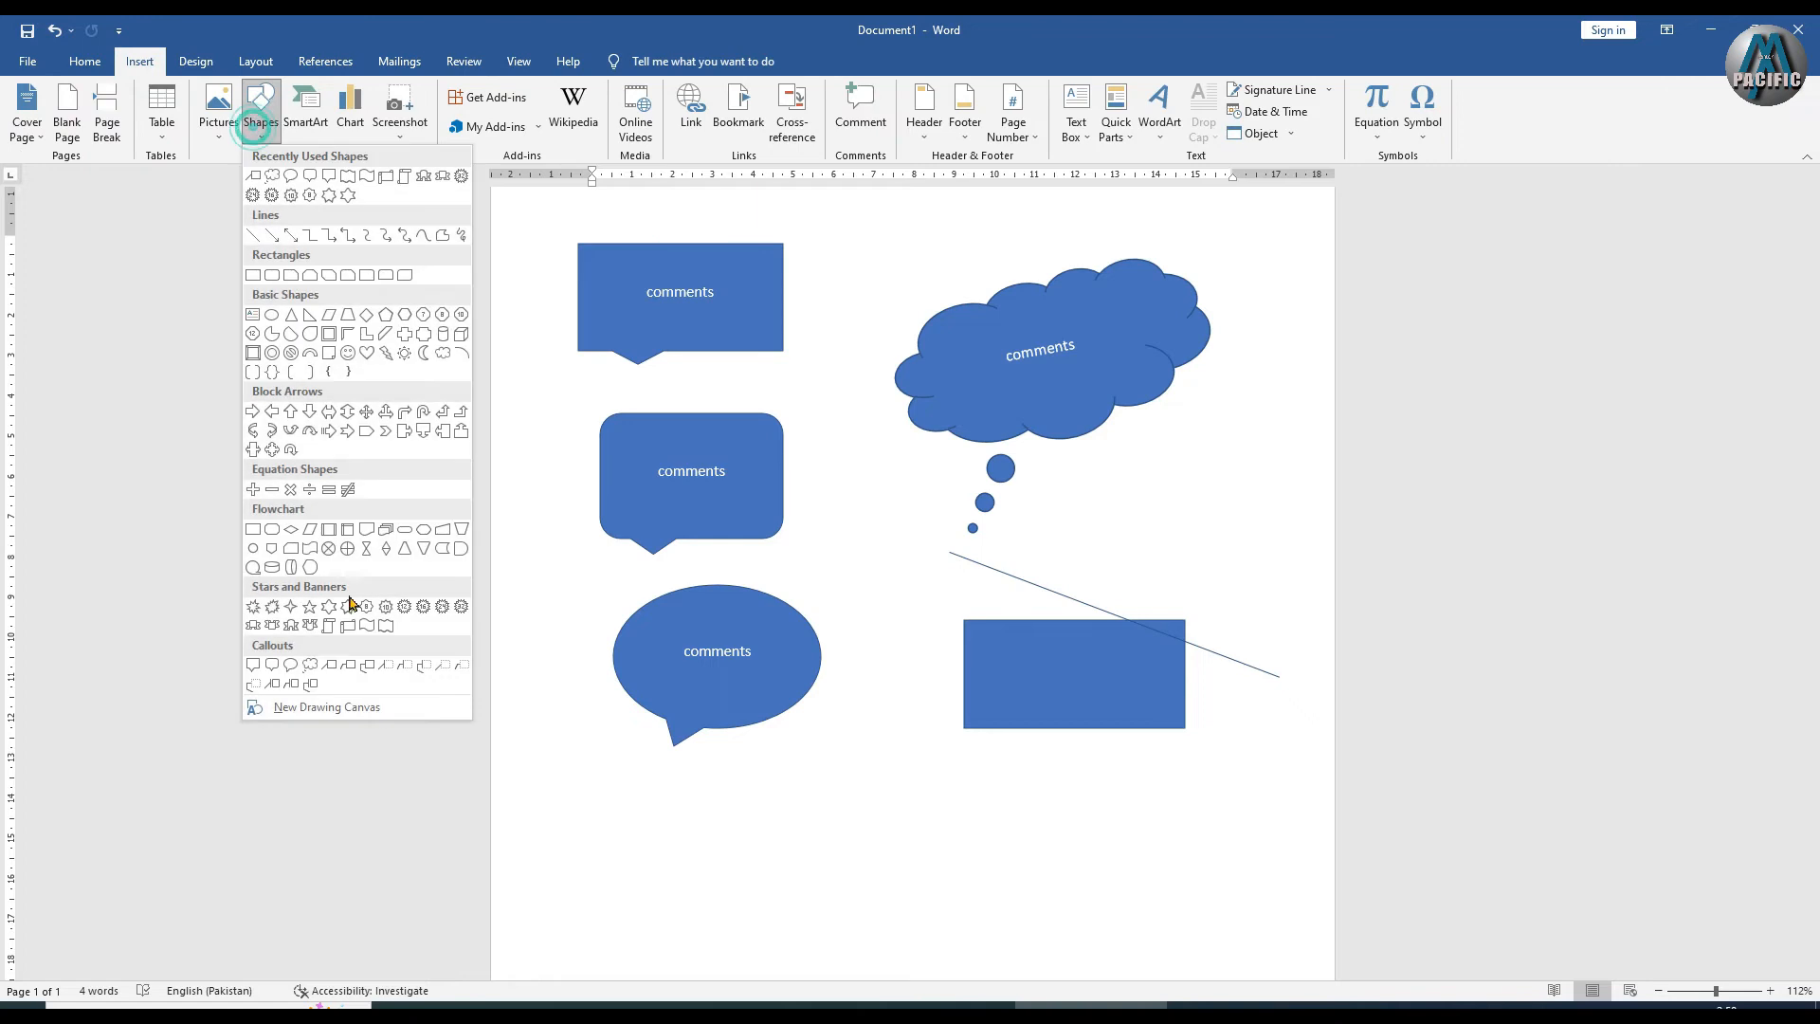
{"action": "left_click", "coordinate": [366, 667]}
{"action": "left_click_drag", "start_coordinate": [670, 787], "coordinate": [903, 901]}
Reshape the bent-line callout's leader so it starts inside the box, bends higher up and ends farther out
{"action": "left_click_drag", "start_coordinate": [650, 812], "coordinate": [662, 806]}
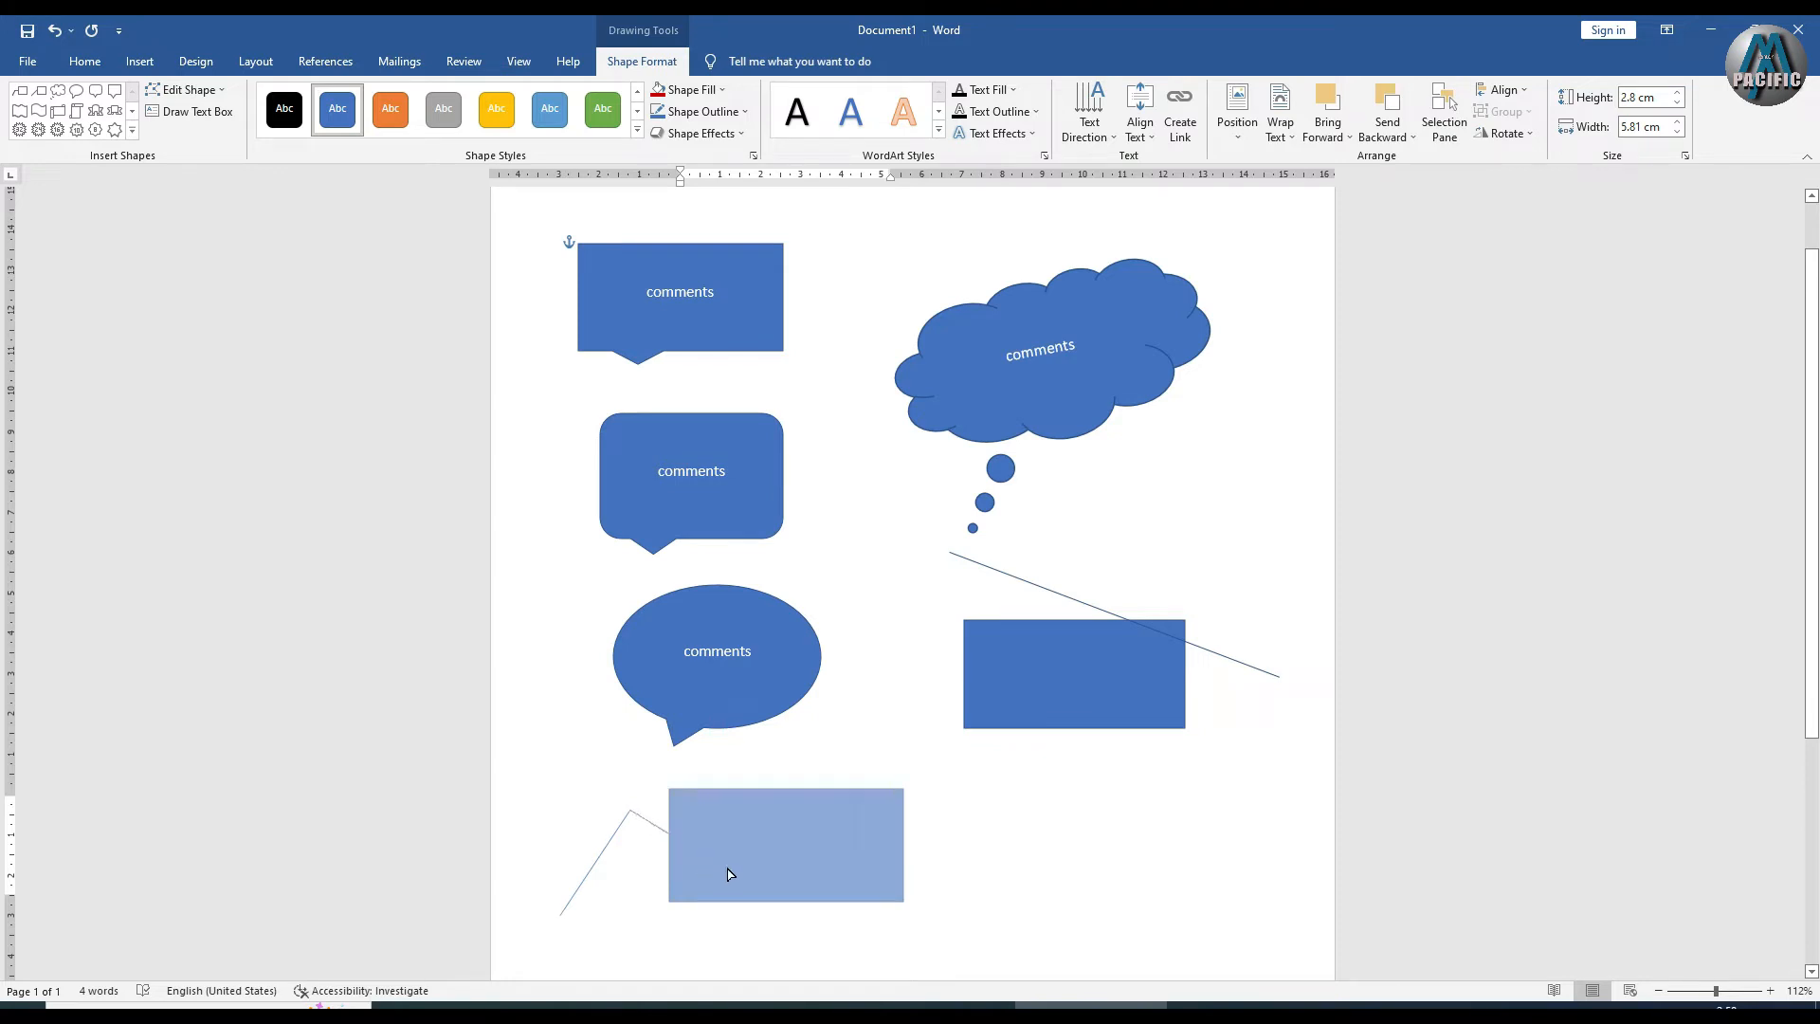
{"action": "left_click_drag", "start_coordinate": [728, 869], "coordinate": [727, 869]}
{"action": "left_click_drag", "start_coordinate": [628, 812], "coordinate": [586, 766]}
{"action": "left_click_drag", "start_coordinate": [560, 918], "coordinate": [530, 885]}
{"action": "left_click", "coordinate": [587, 766]}
{"action": "left_click", "coordinate": [795, 862]}
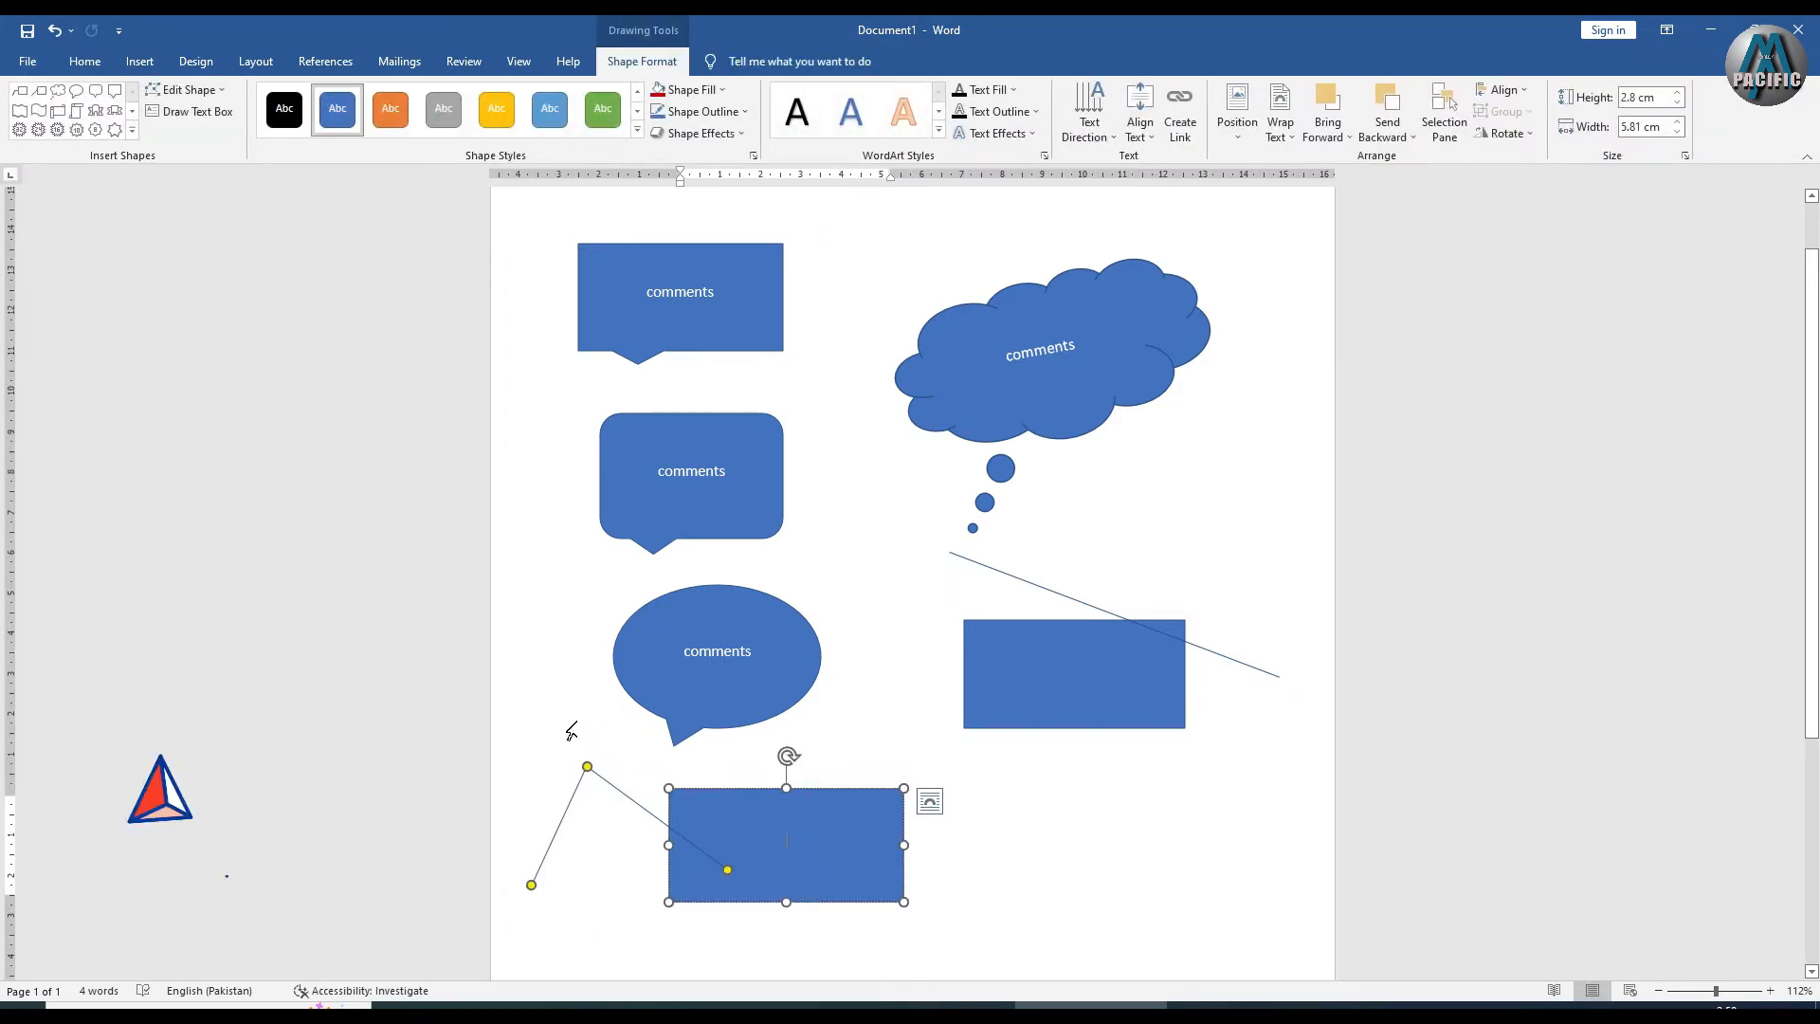
Enter "Comments" in the bent-line callout
{"action": "left_click", "coordinate": [576, 715]}
{"action": "left_click", "coordinate": [574, 747]}
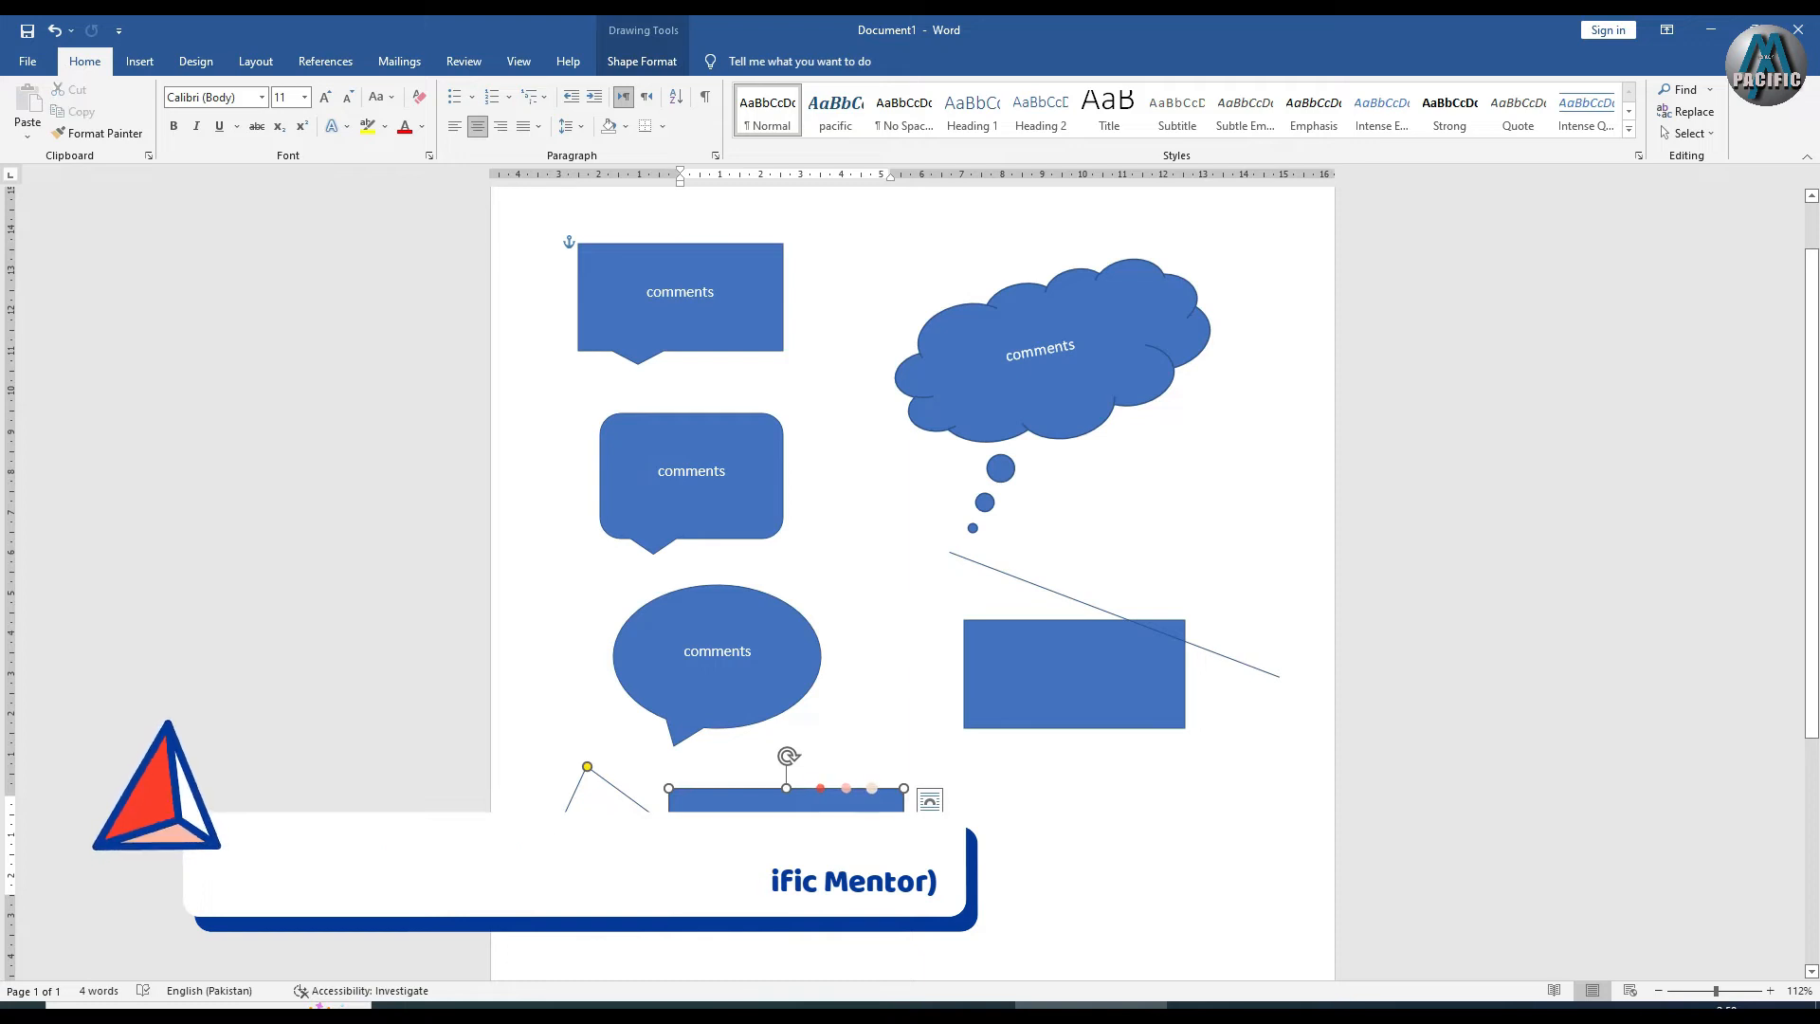
{"action": "left_click", "coordinate": [789, 840]}
{"action": "type", "text": "Comments"}
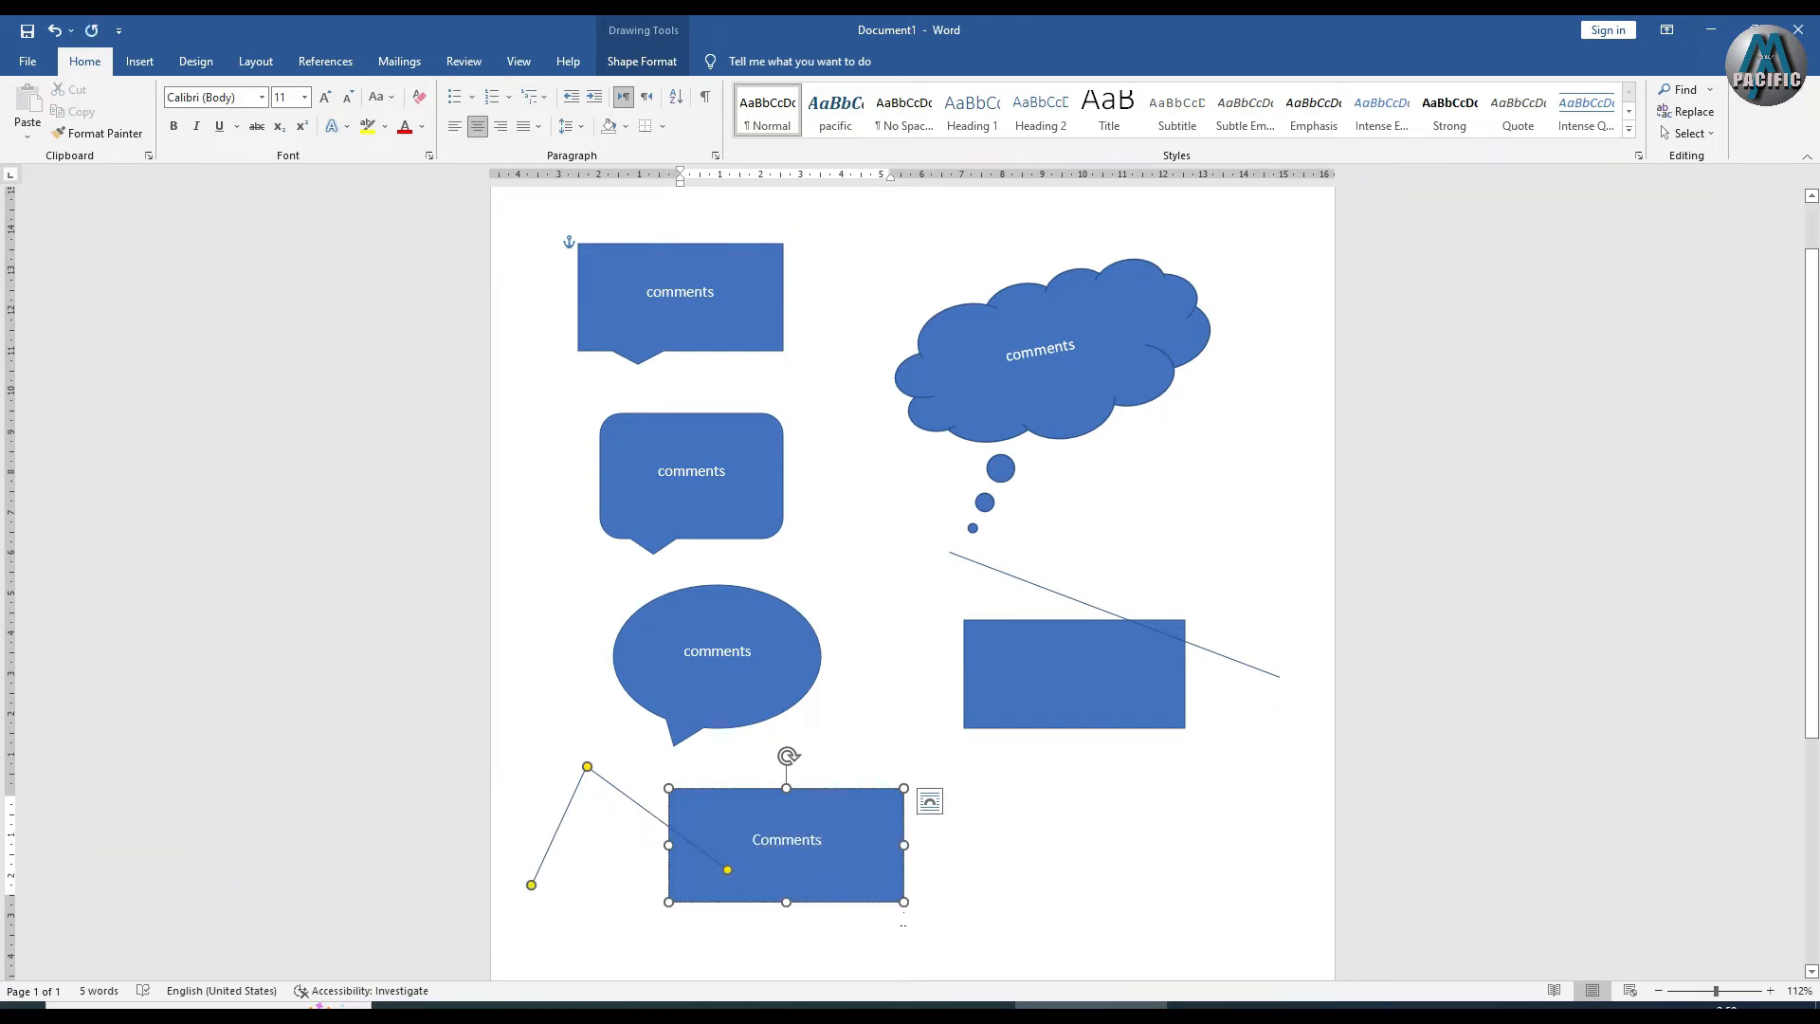
Draw a double-bent-line callout about 3.9 cm high and 6.8 cm wide below the bent-line callout and enter "Comments" in it
{"action": "left_click_drag", "start_coordinate": [1813, 562], "coordinate": [1813, 771]}
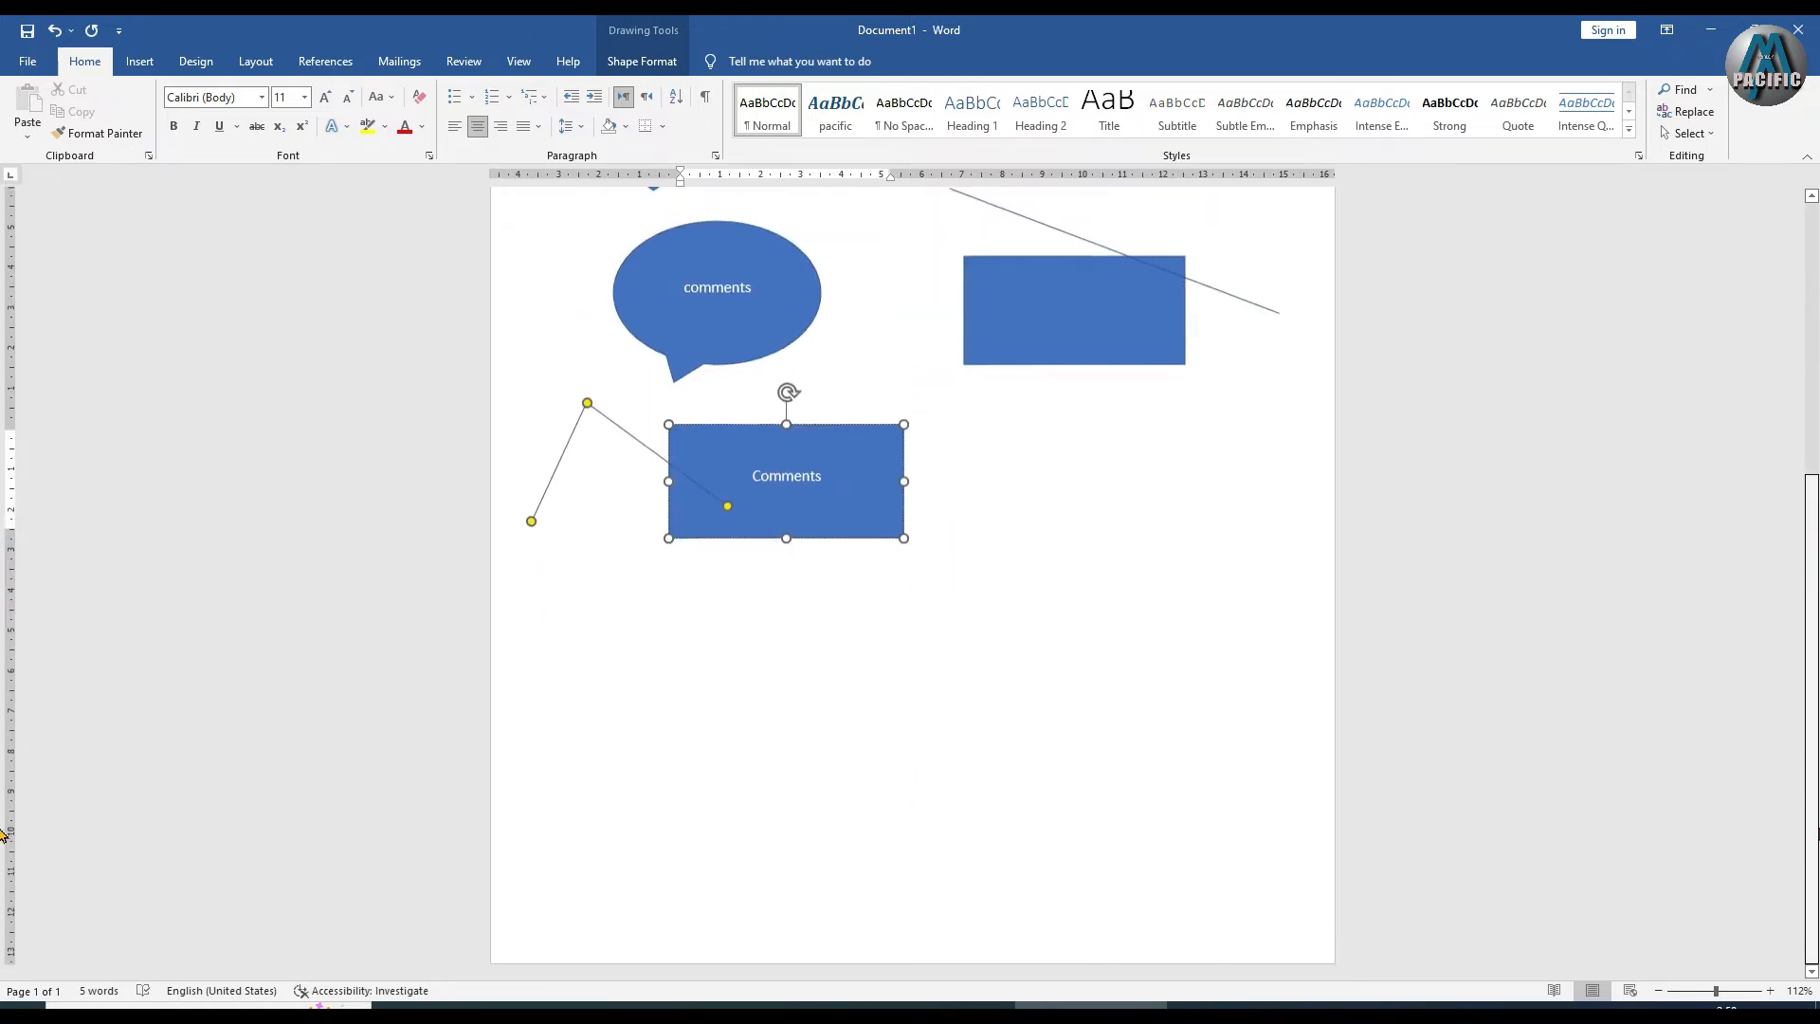
{"action": "left_click", "coordinate": [138, 63]}
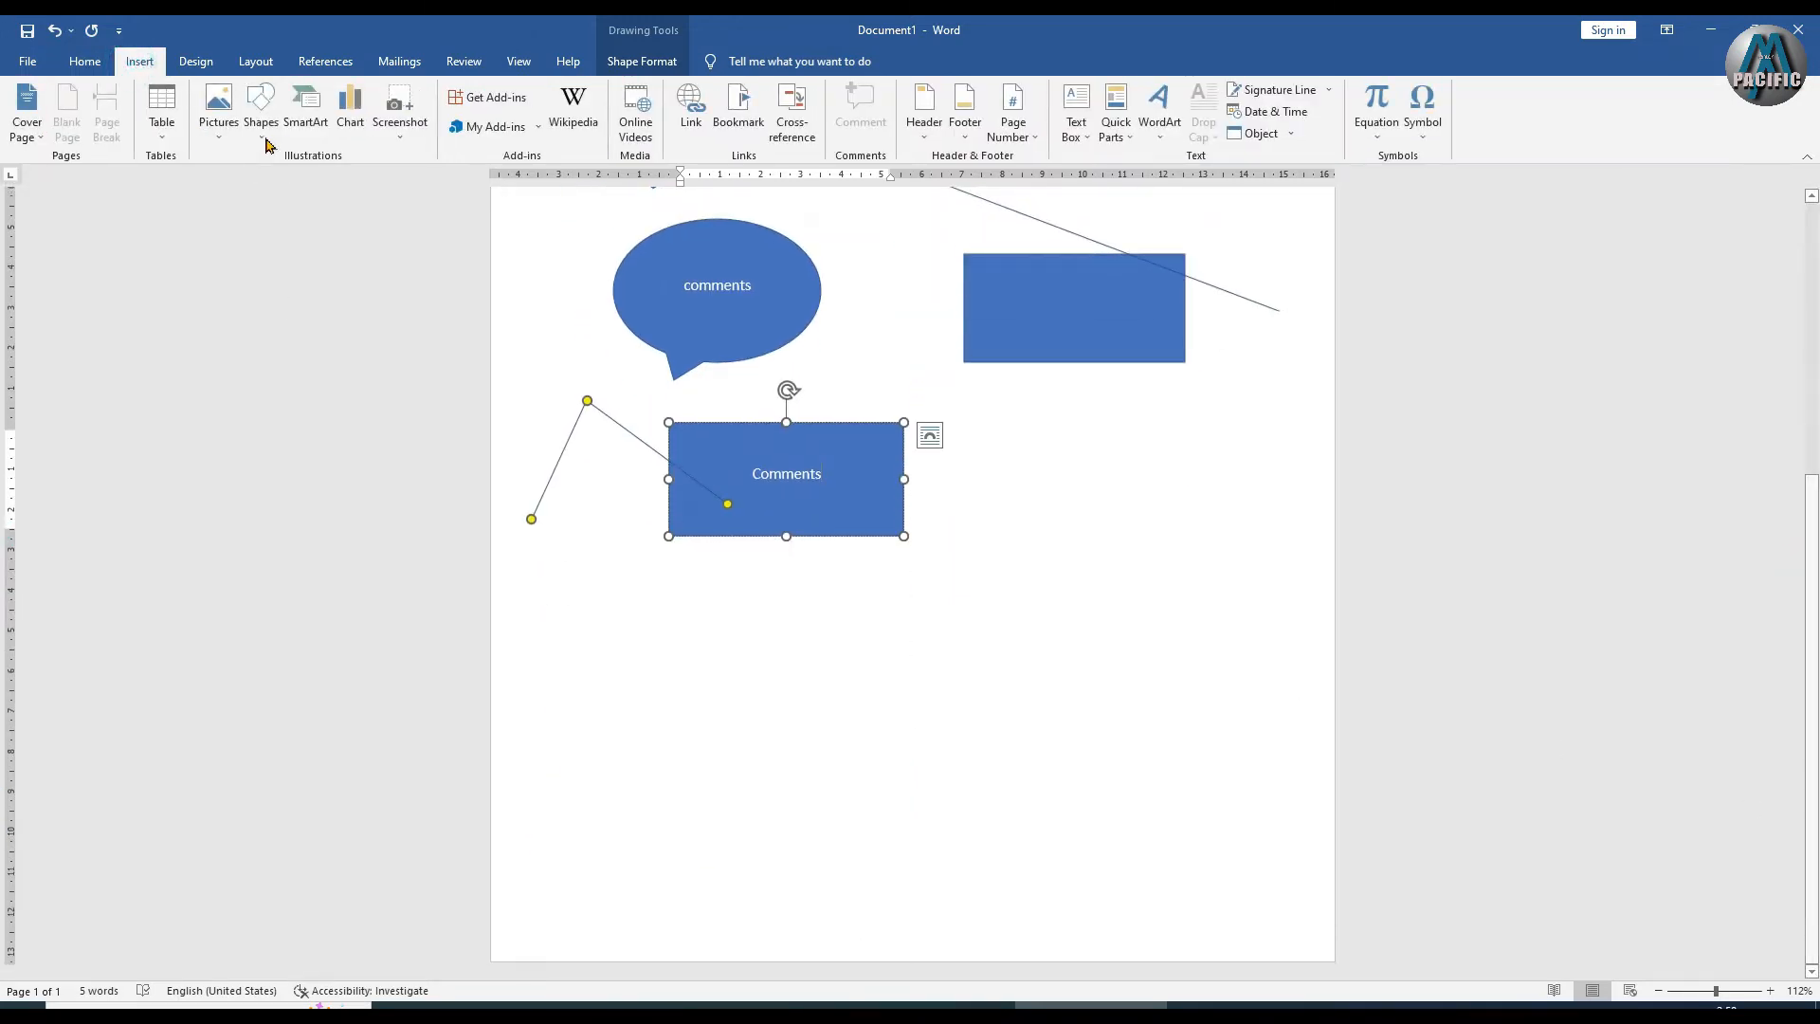
{"action": "left_click", "coordinate": [261, 109]}
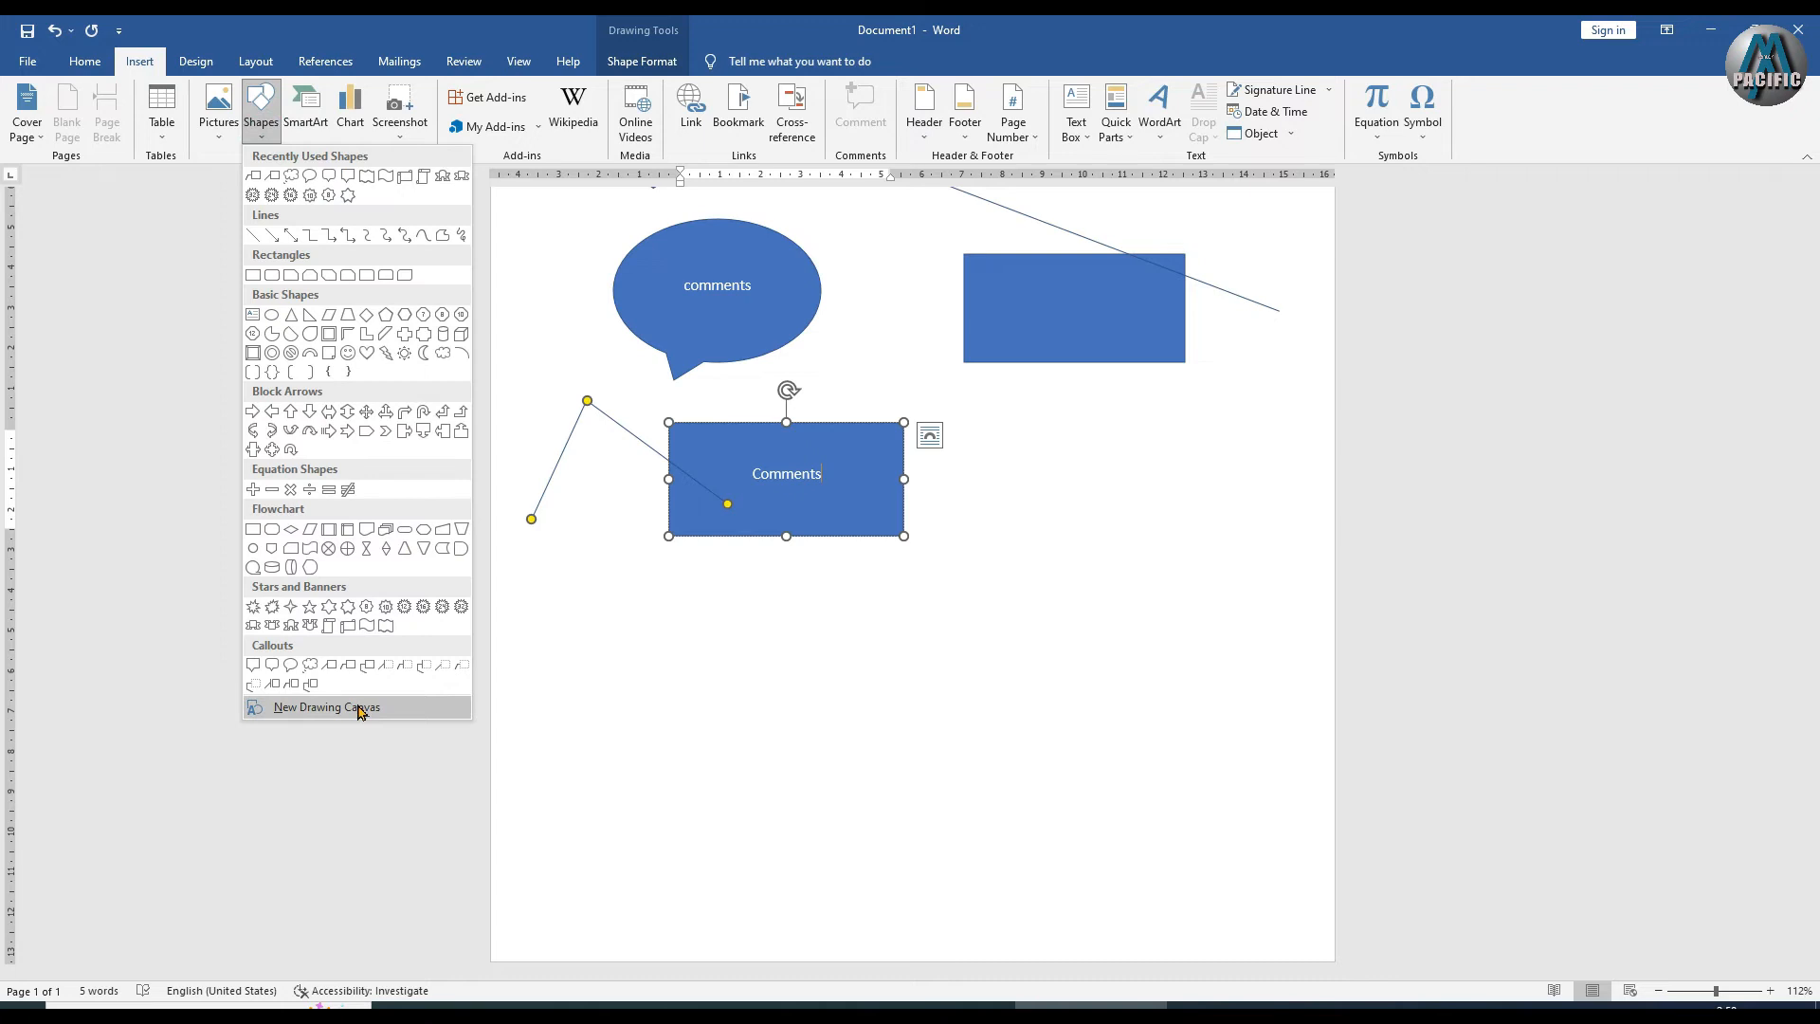
{"action": "left_click", "coordinate": [370, 669]}
{"action": "left_click_drag", "start_coordinate": [613, 617], "coordinate": [887, 774]}
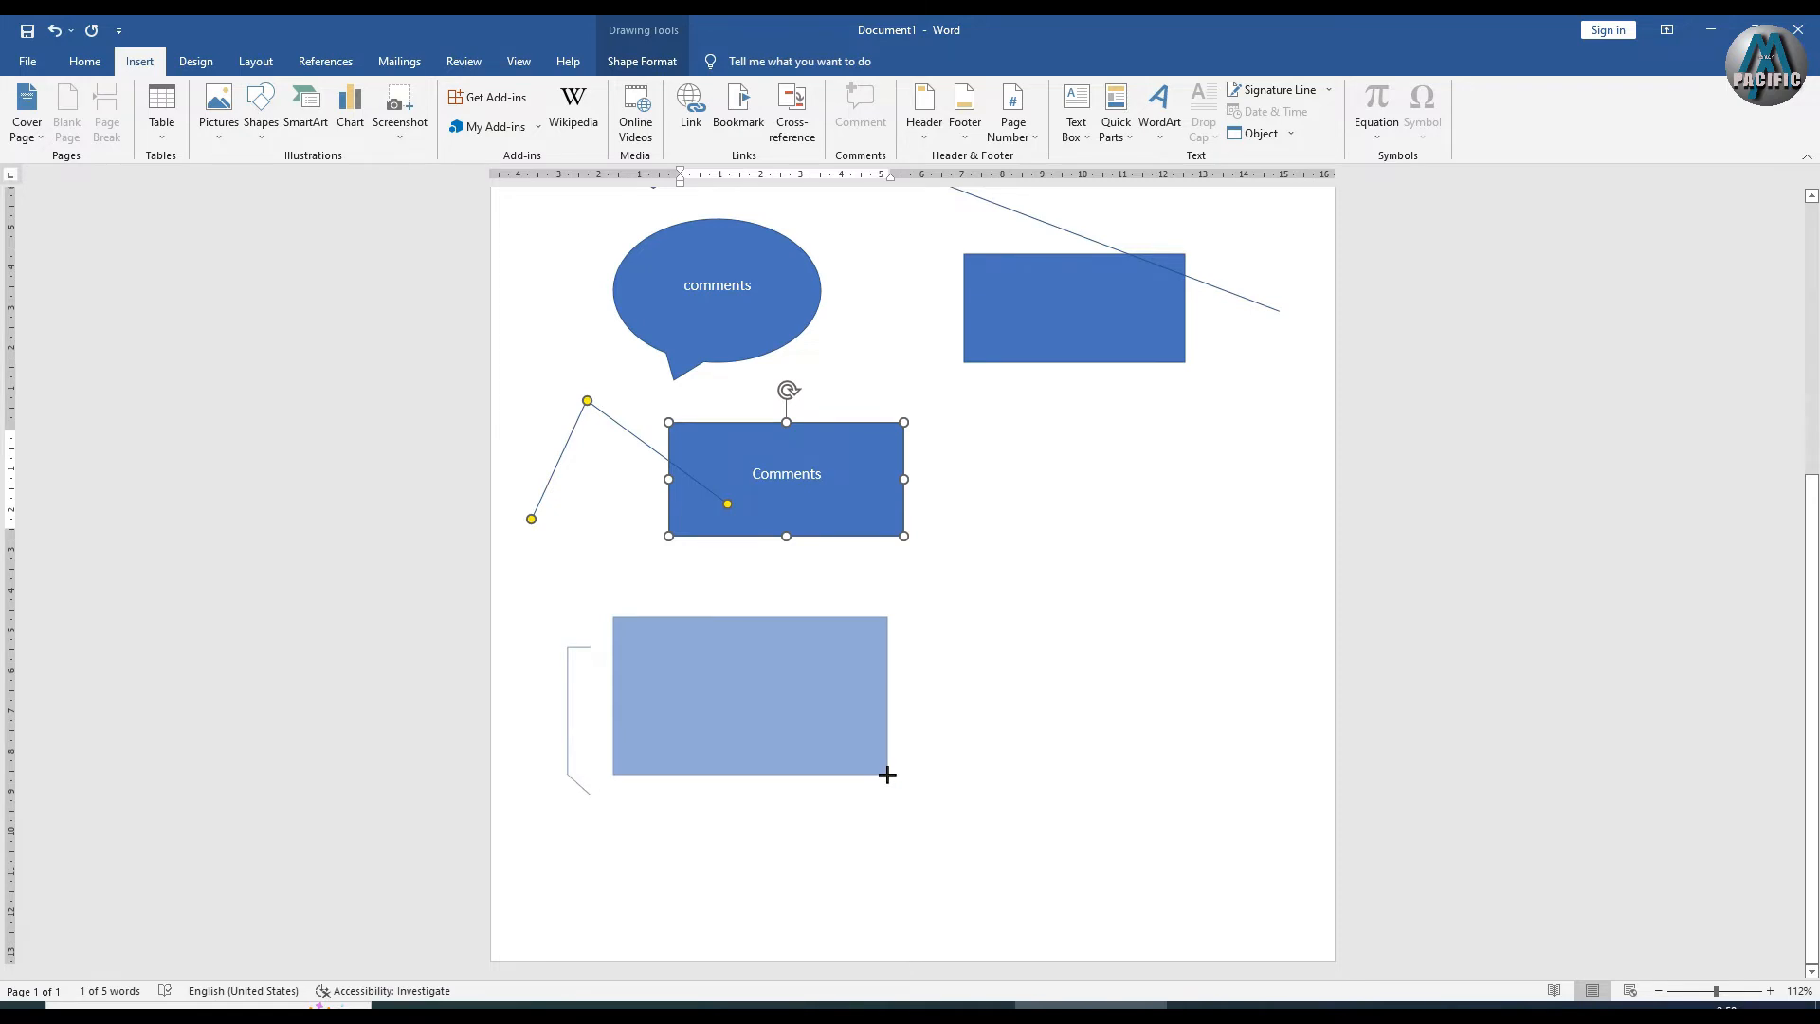
{"action": "left_click_drag", "start_coordinate": [887, 774], "coordinate": [887, 774]}
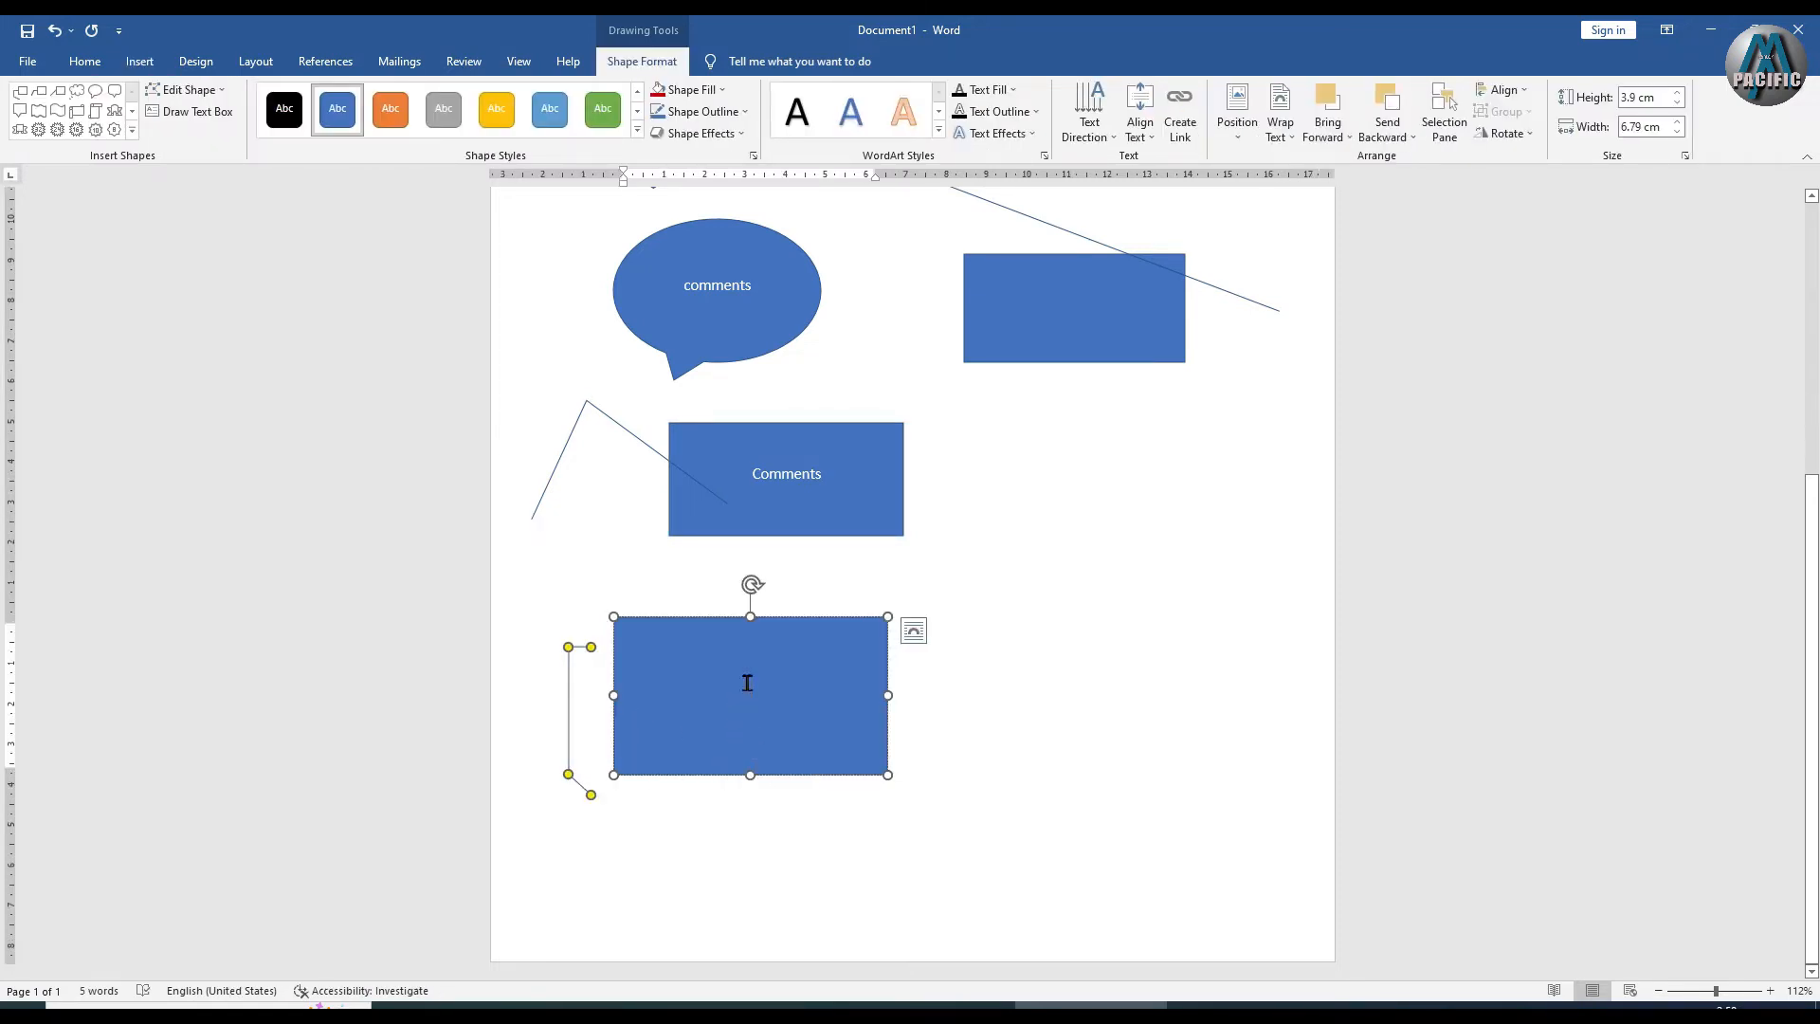
{"action": "type", "text": "Comments"}
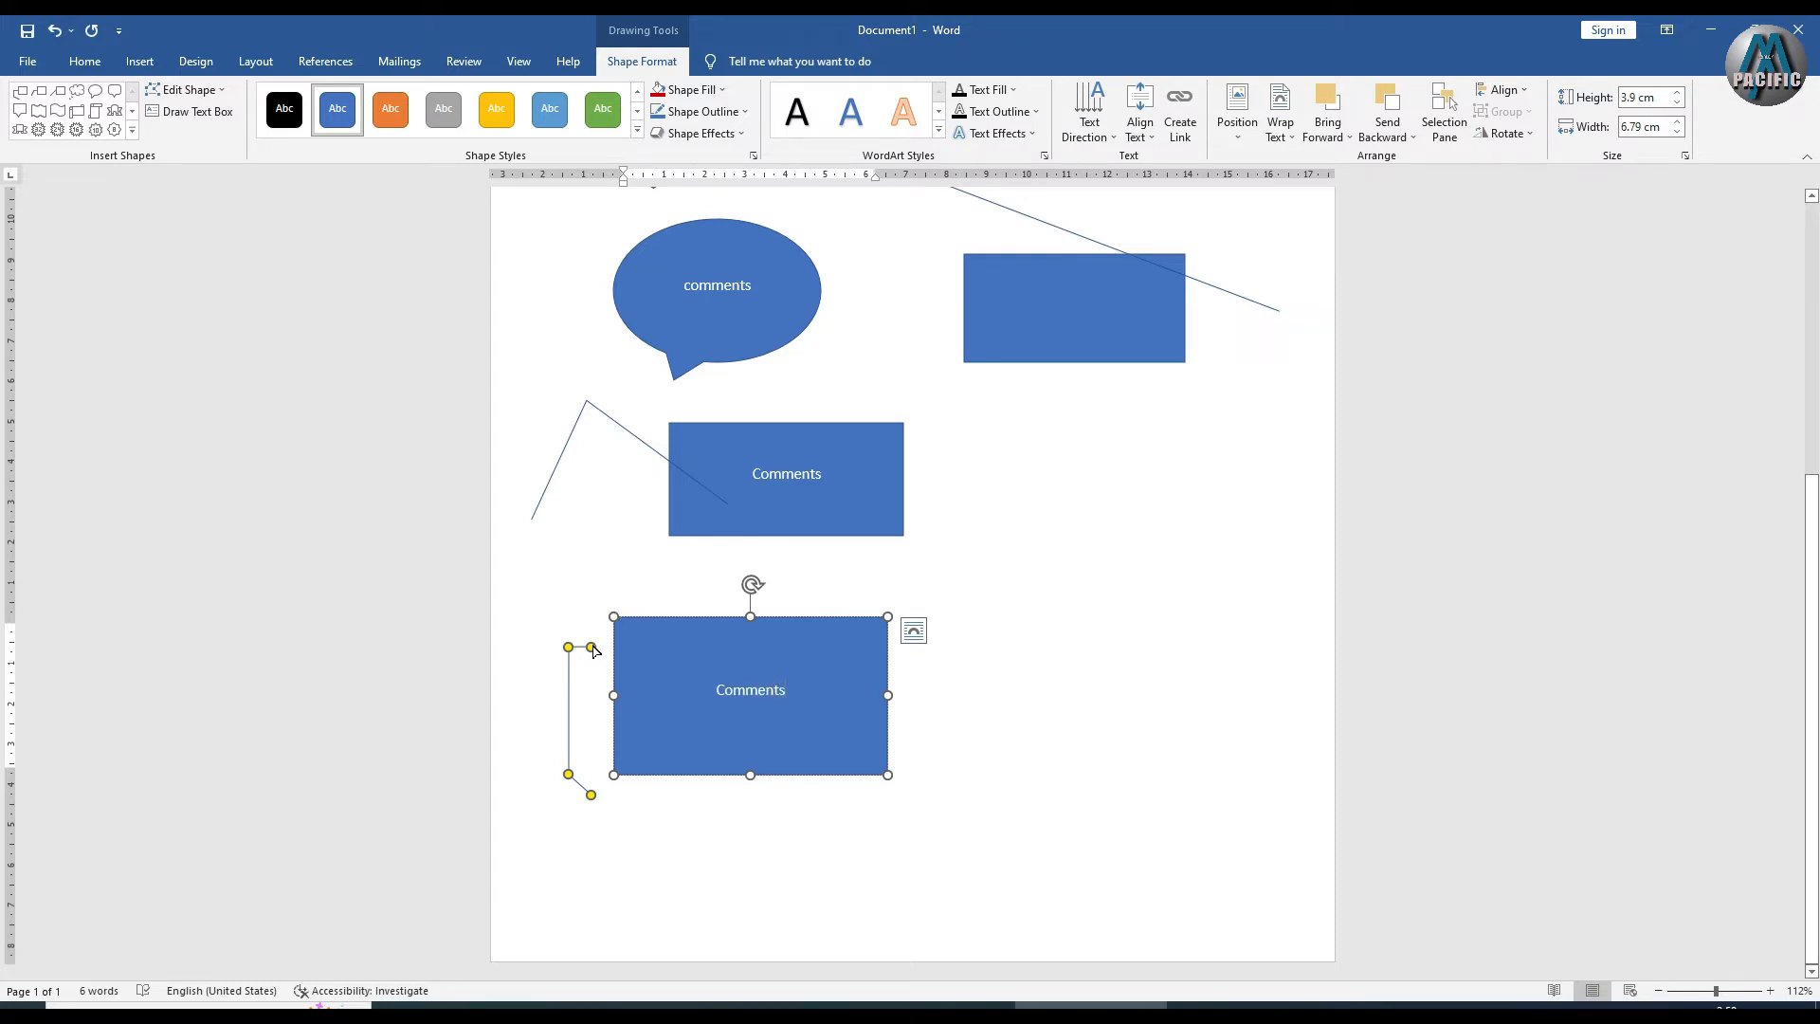
Reshape the double-bent leader to start at the box's upper-left corner, bow outward and end below its lower-left corner
{"action": "mouse_move", "coordinate": [594, 650]}
{"action": "left_mouse_down"}
{"action": "mouse_move", "coordinate": [621, 654]}
{"action": "mouse_move", "coordinate": [601, 652]}
{"action": "mouse_move", "coordinate": [610, 629]}
{"action": "mouse_move", "coordinate": [560, 662]}
{"action": "mouse_move", "coordinate": [558, 515]}
{"action": "mouse_move", "coordinate": [572, 655]}
{"action": "left_mouse_up"}
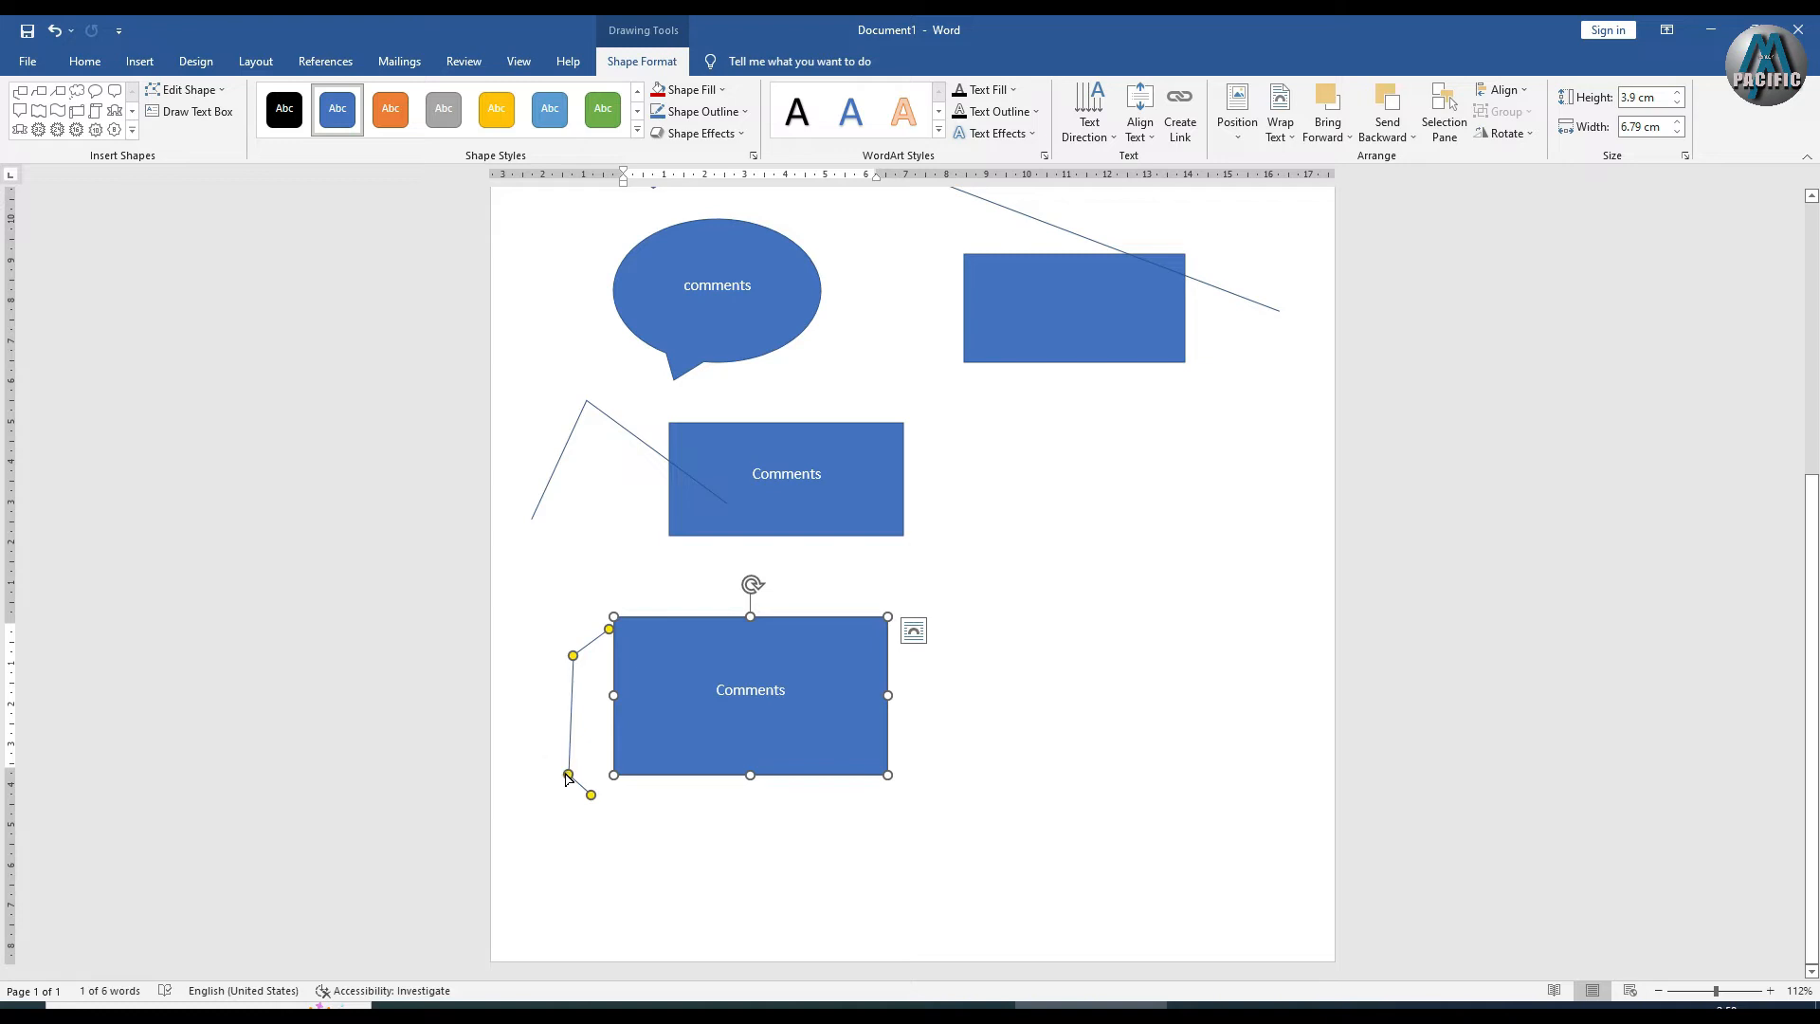
{"action": "left_click_drag", "start_coordinate": [591, 795], "coordinate": [579, 833]}
{"action": "left_click_drag", "start_coordinate": [549, 762], "coordinate": [545, 767]}
{"action": "left_click_drag", "start_coordinate": [581, 834], "coordinate": [541, 801]}
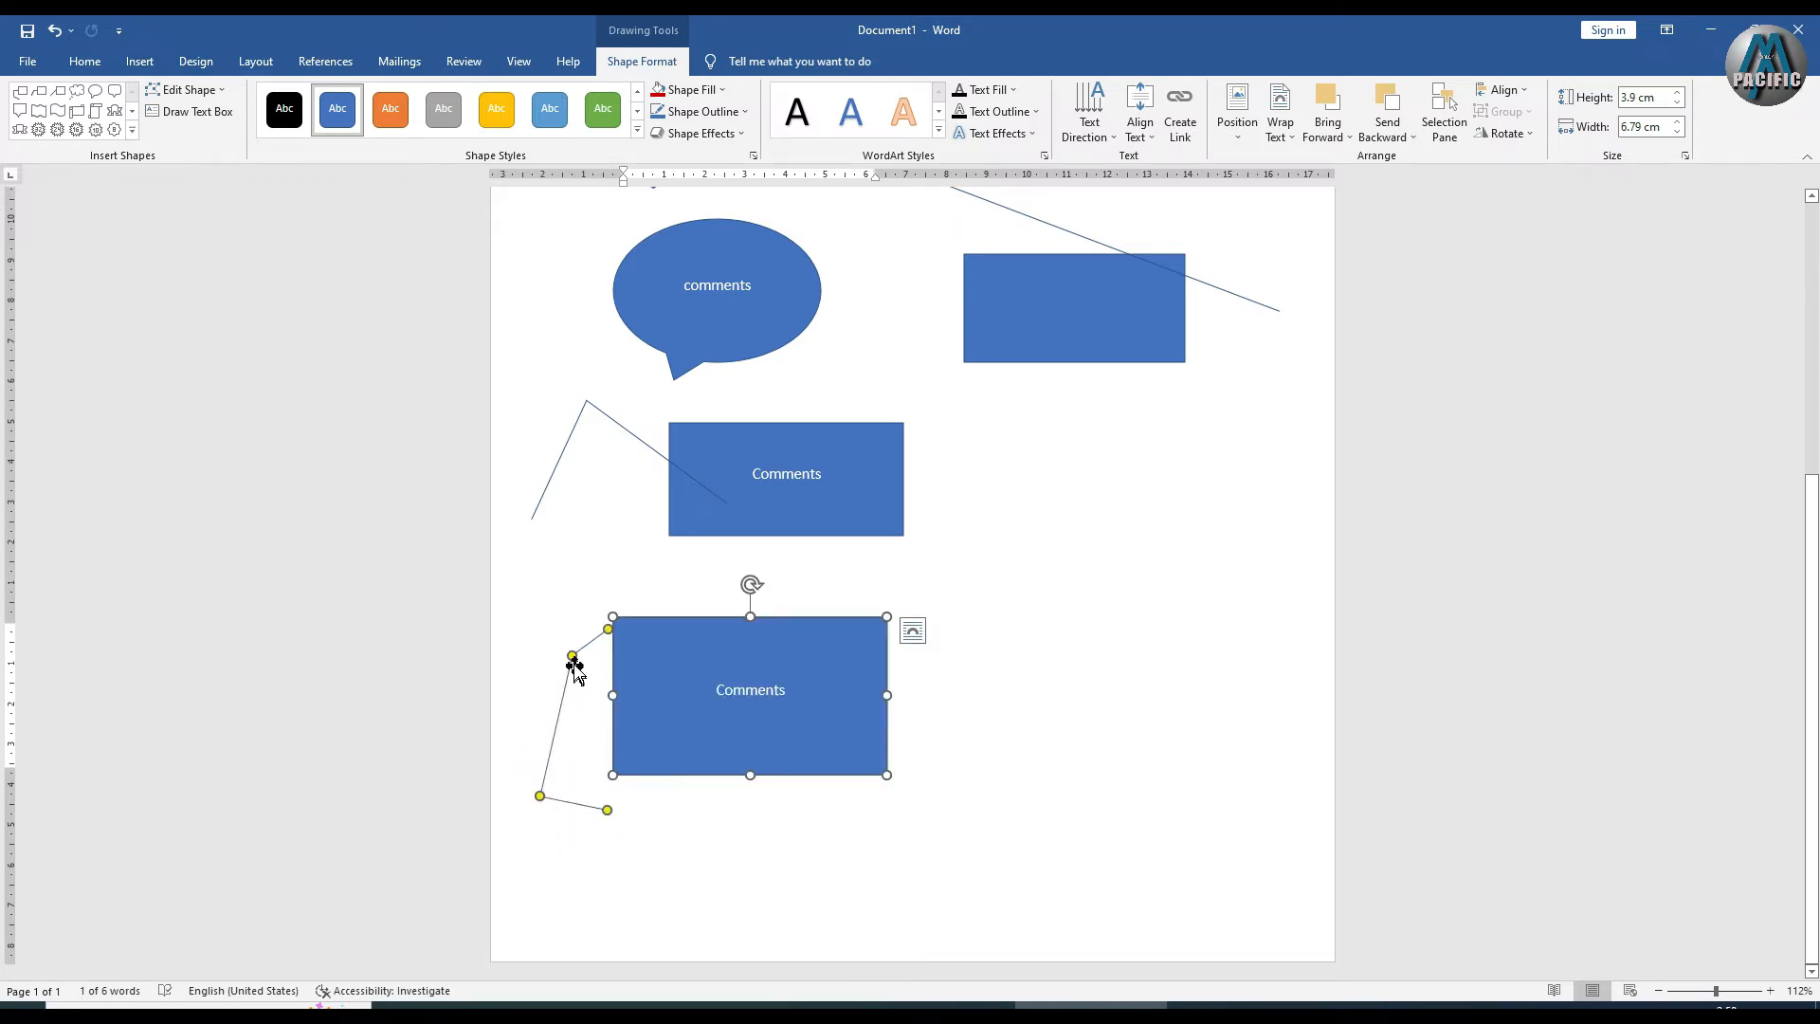
{"action": "left_click_drag", "start_coordinate": [571, 658], "coordinate": [608, 618]}
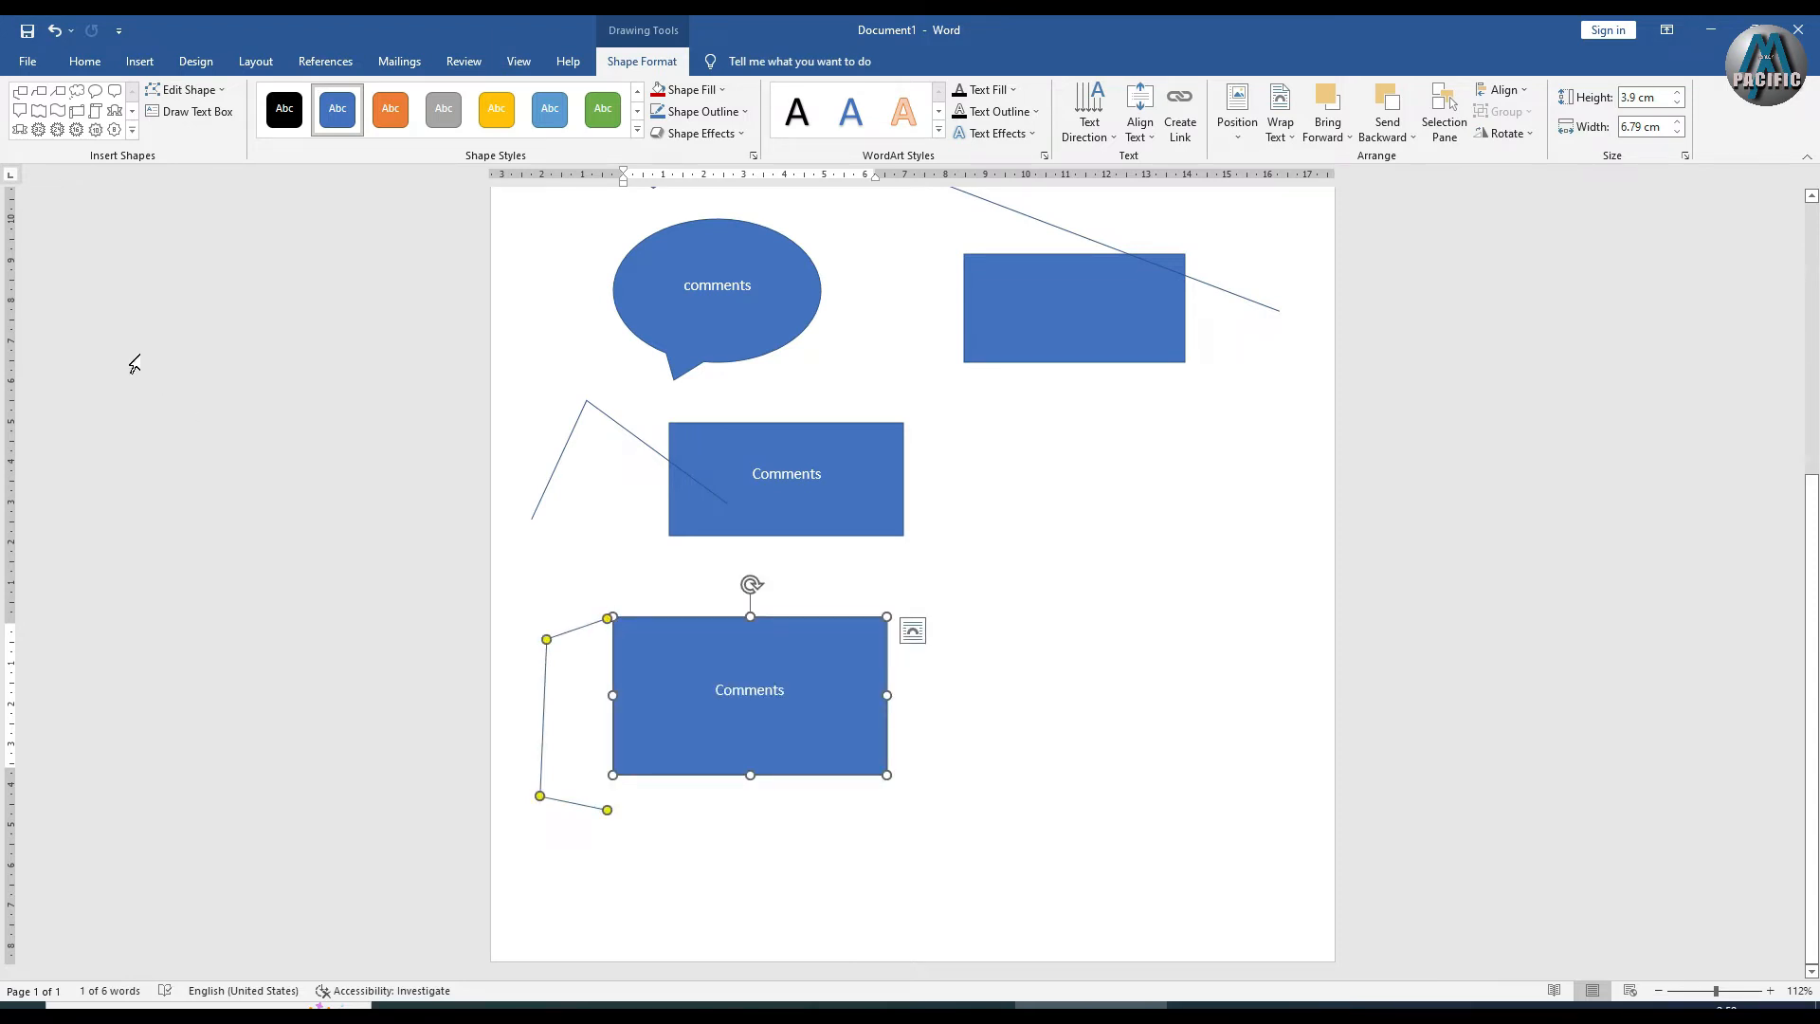
Draw an accent-bar line callout about 3.4 cm high and 4.9 cm wide beside the bent-line callout and enter "Comments" in it
{"action": "left_click", "coordinate": [139, 60]}
{"action": "left_click", "coordinate": [241, 131]}
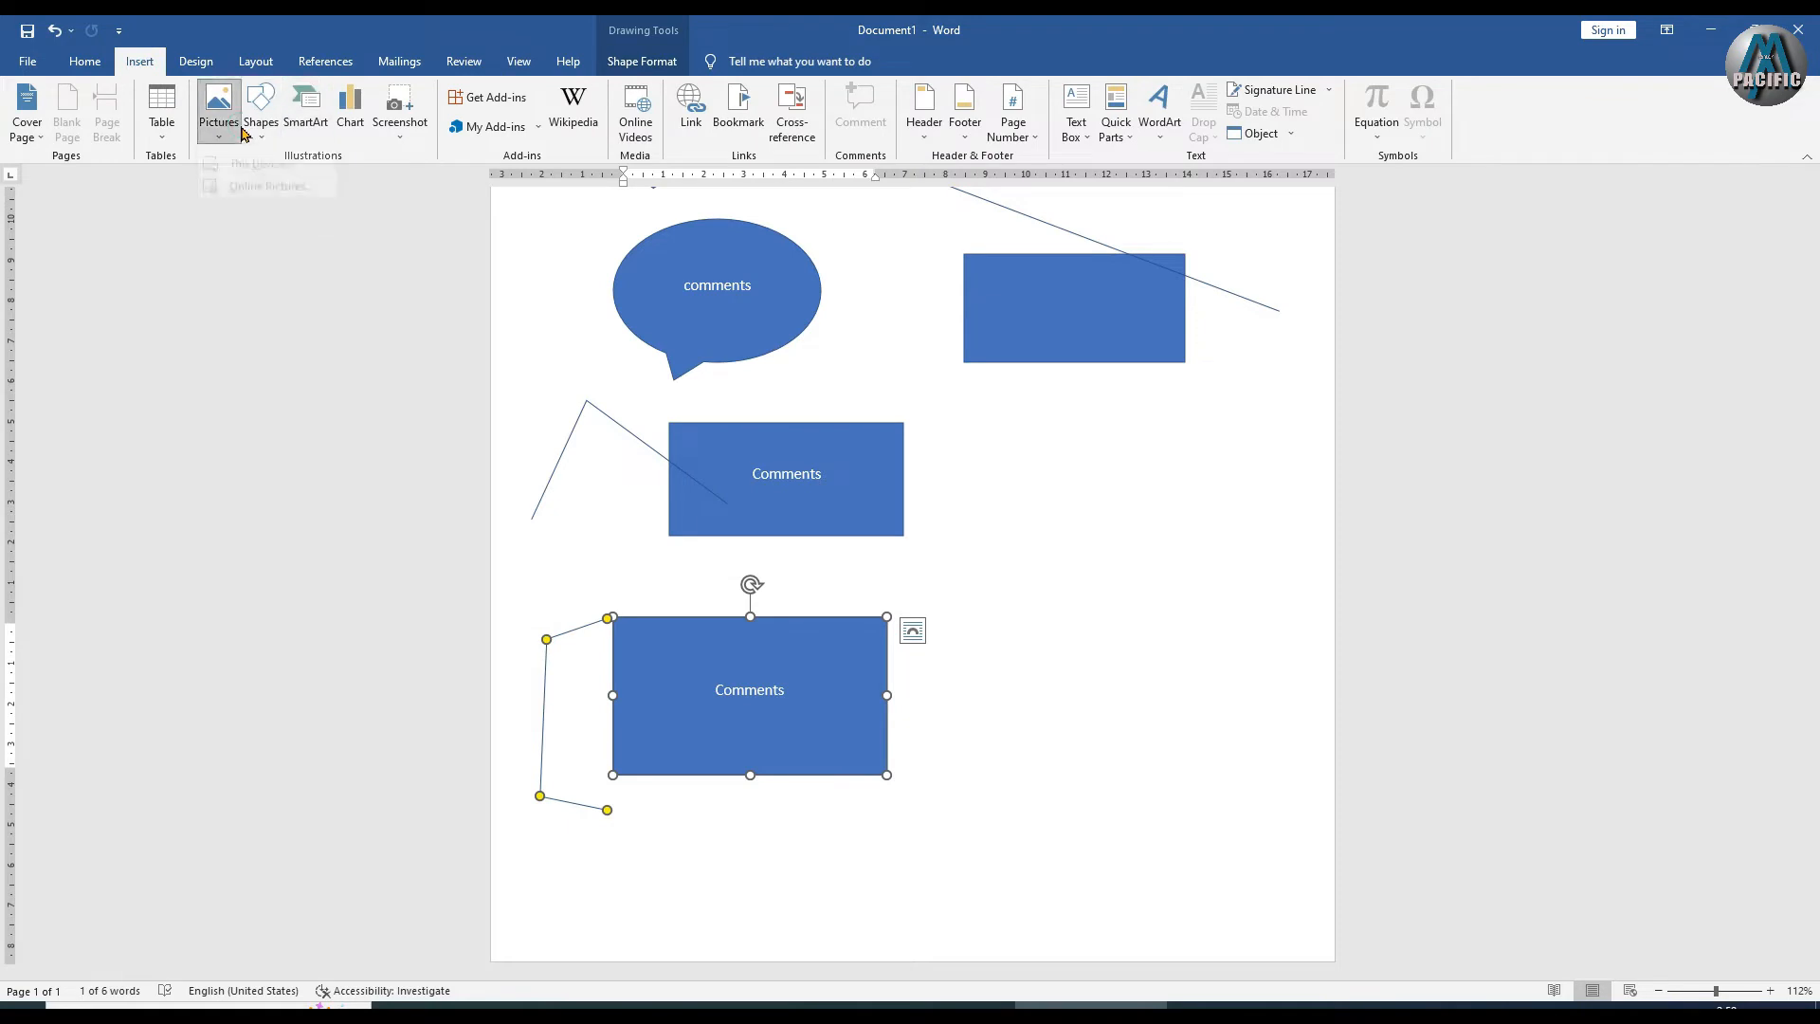
{"action": "left_click", "coordinate": [262, 131]}
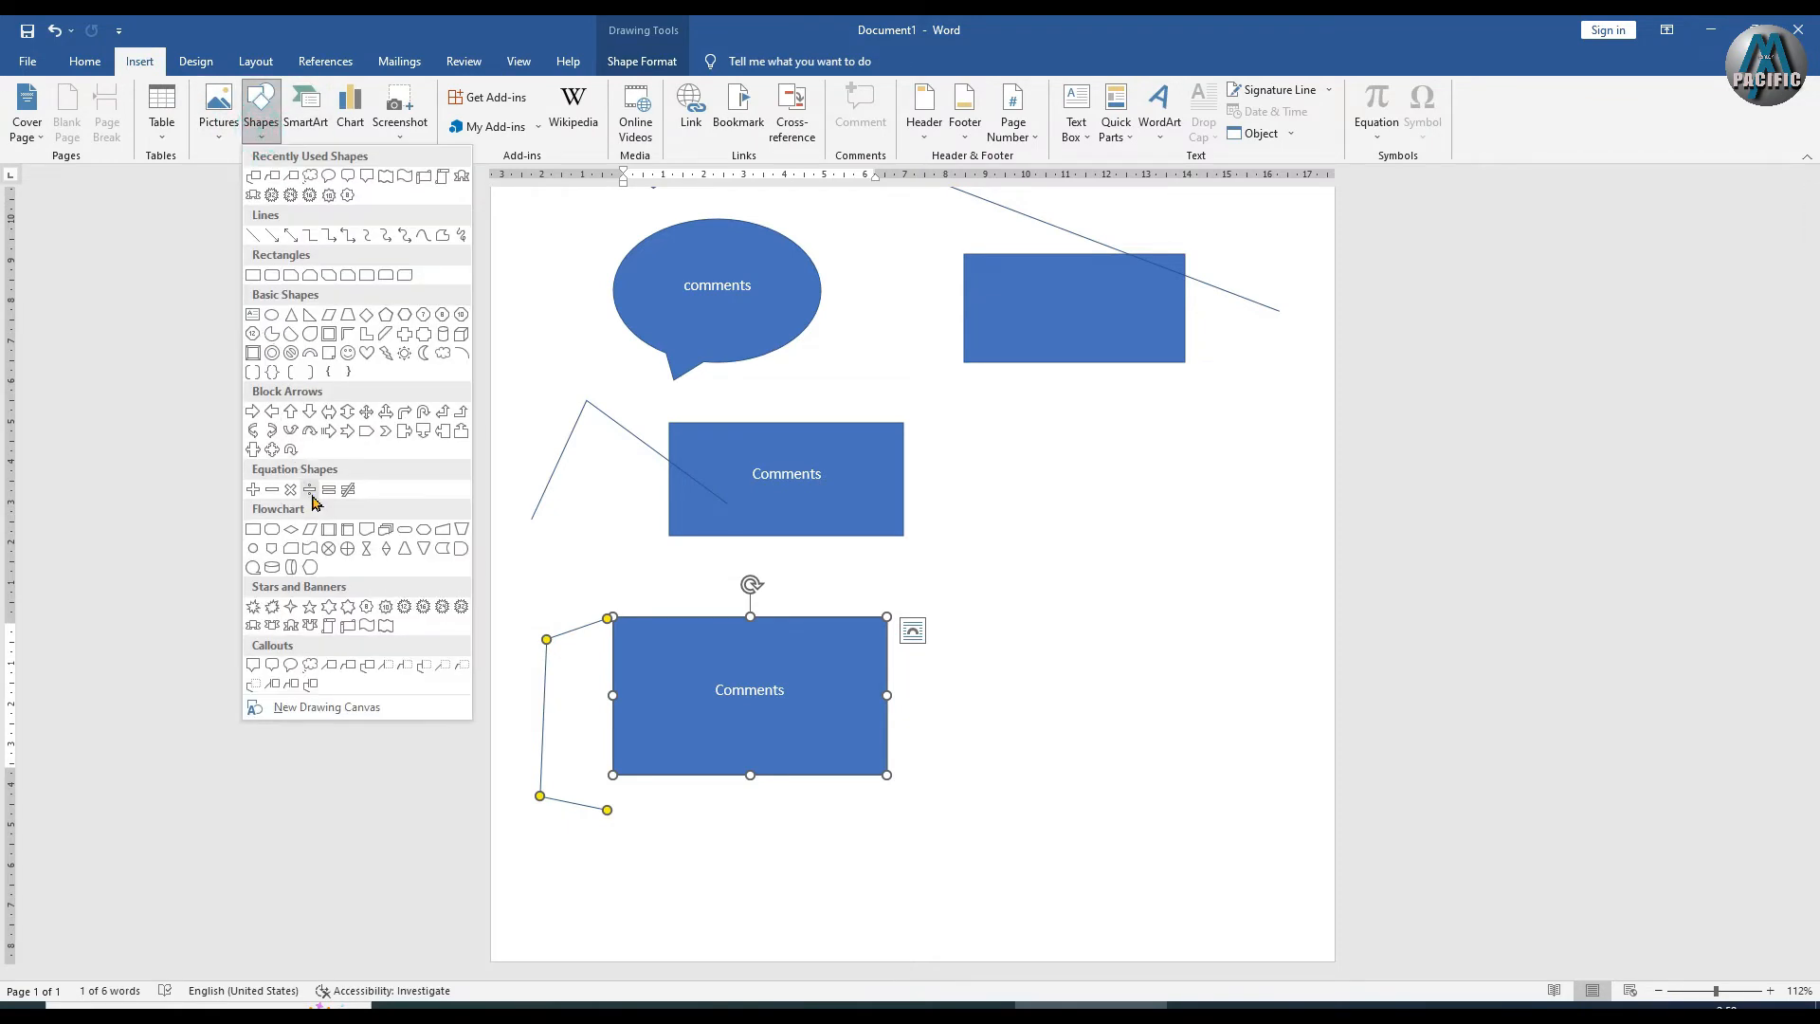
{"action": "left_click", "coordinate": [388, 667]}
{"action": "left_click_drag", "start_coordinate": [1004, 438], "coordinate": [1201, 575]}
{"action": "mouse_move", "coordinate": [988, 464]}
{"action": "left_mouse_down"}
{"action": "mouse_move", "coordinate": [951, 470]}
{"action": "mouse_move", "coordinate": [999, 469]}
{"action": "left_mouse_up"}
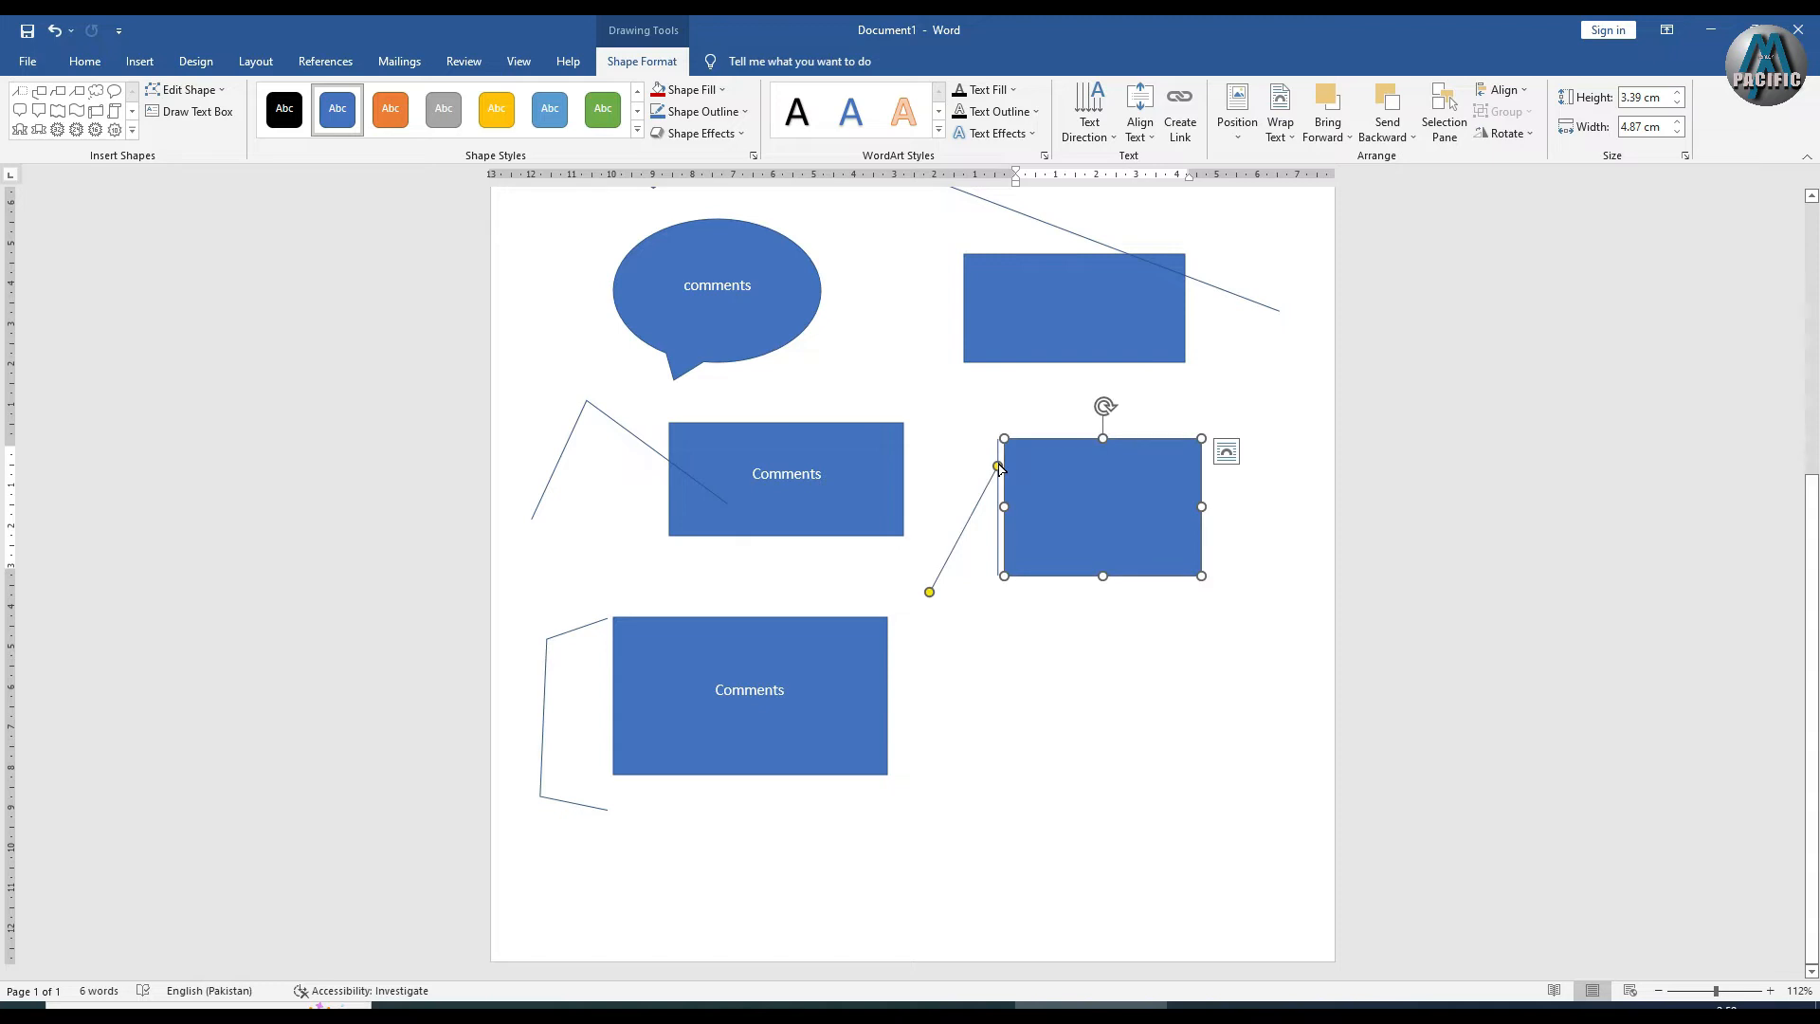
{"action": "left_click", "coordinate": [1101, 508]}
{"action": "type", "text": "Comments"}
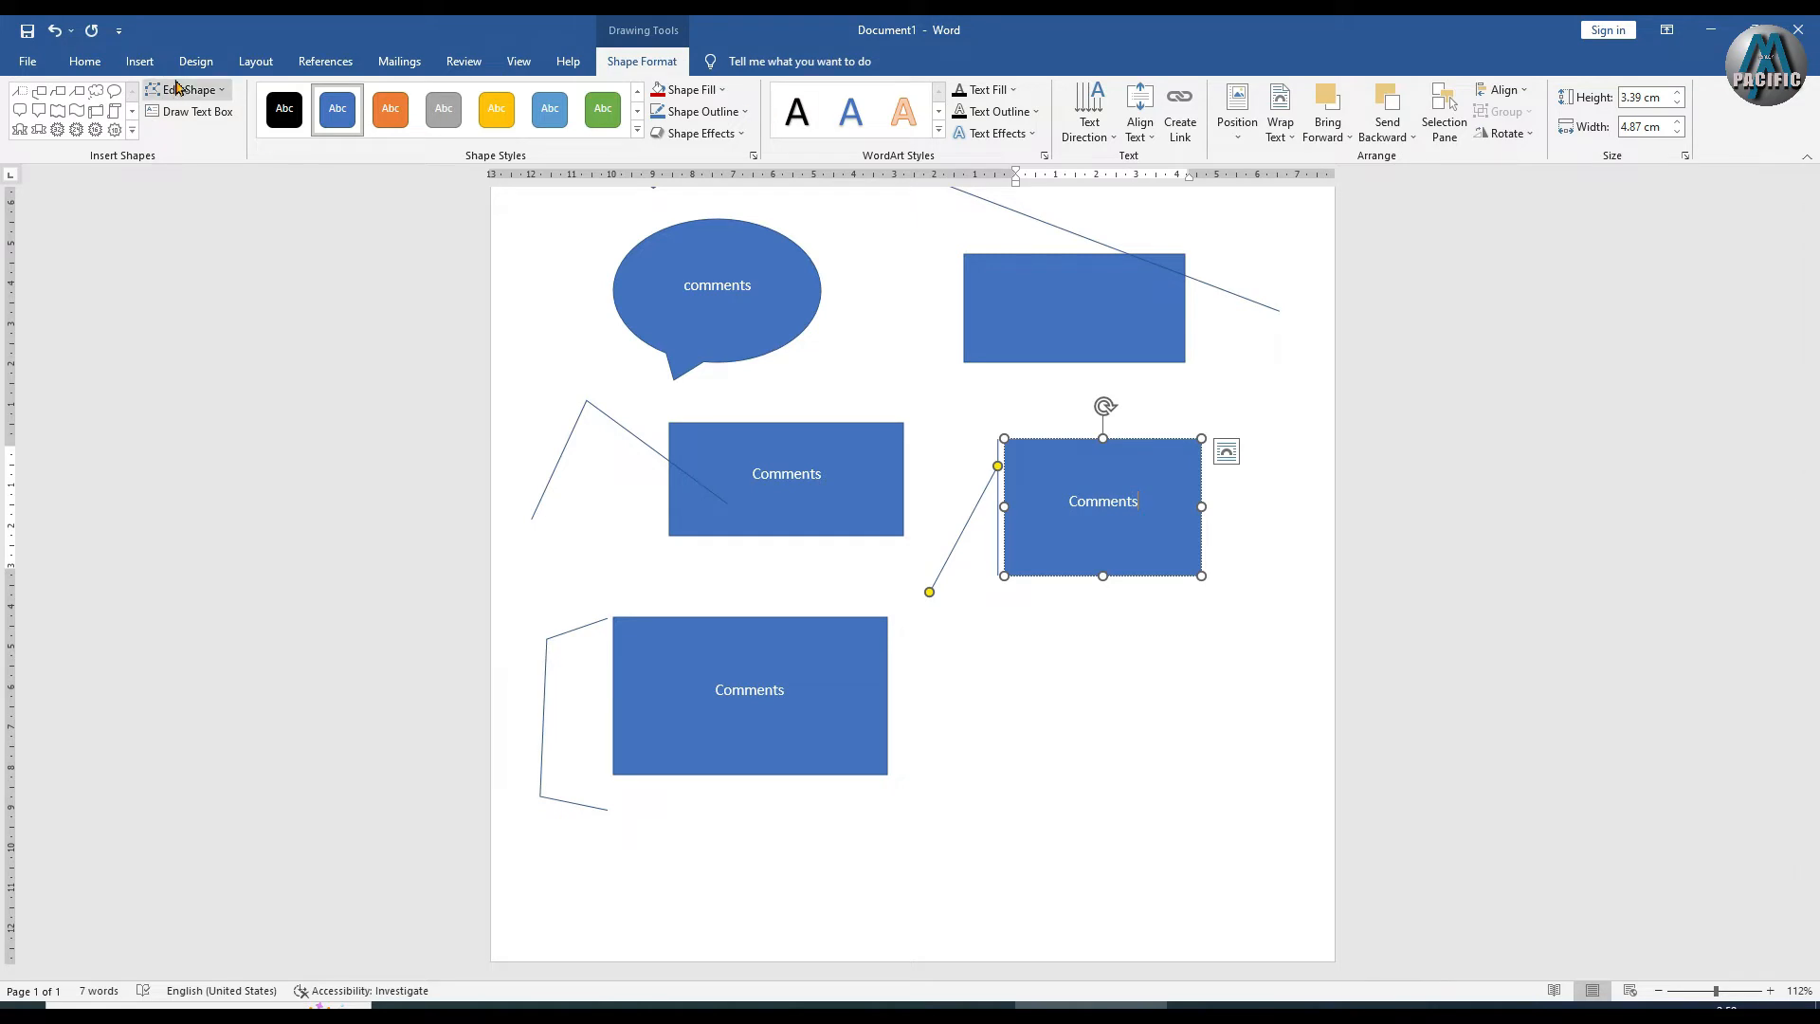
Draw another accent-bar line callout about 3 cm high and 5.1 cm wide beside the double-bent-line callout
{"action": "left_click", "coordinate": [133, 131]}
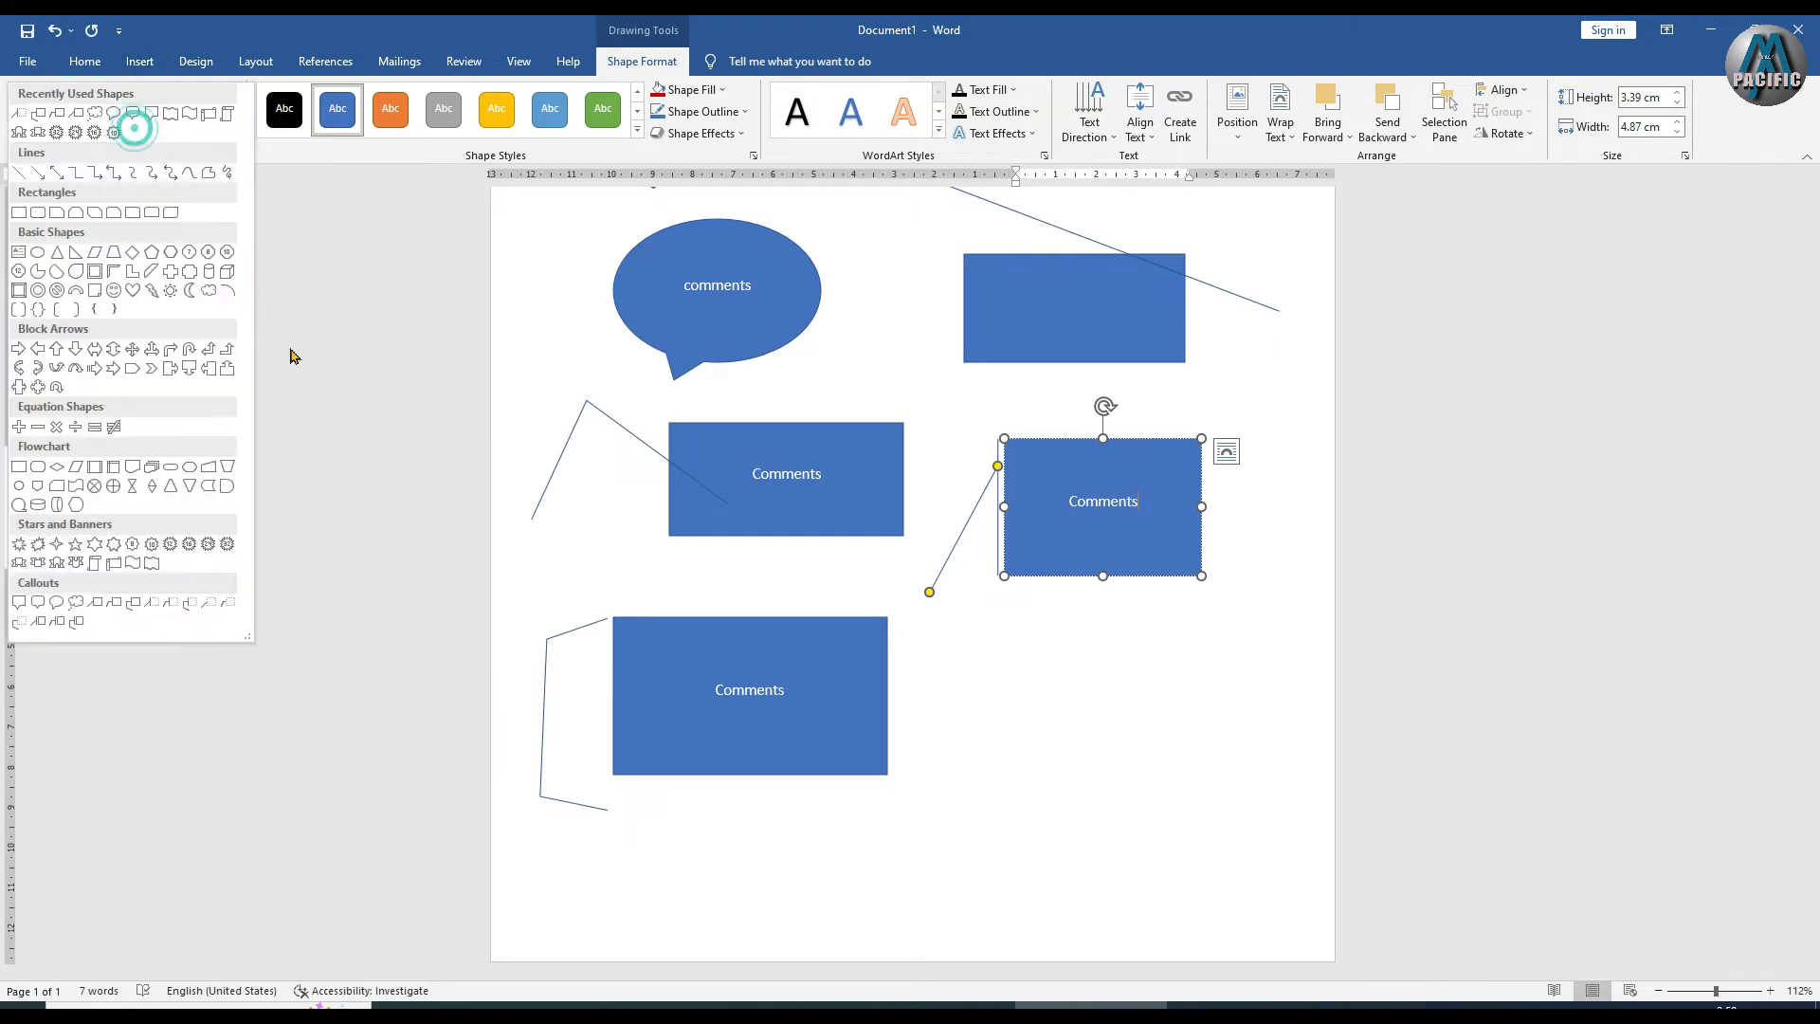
{"action": "left_click", "coordinate": [152, 601]}
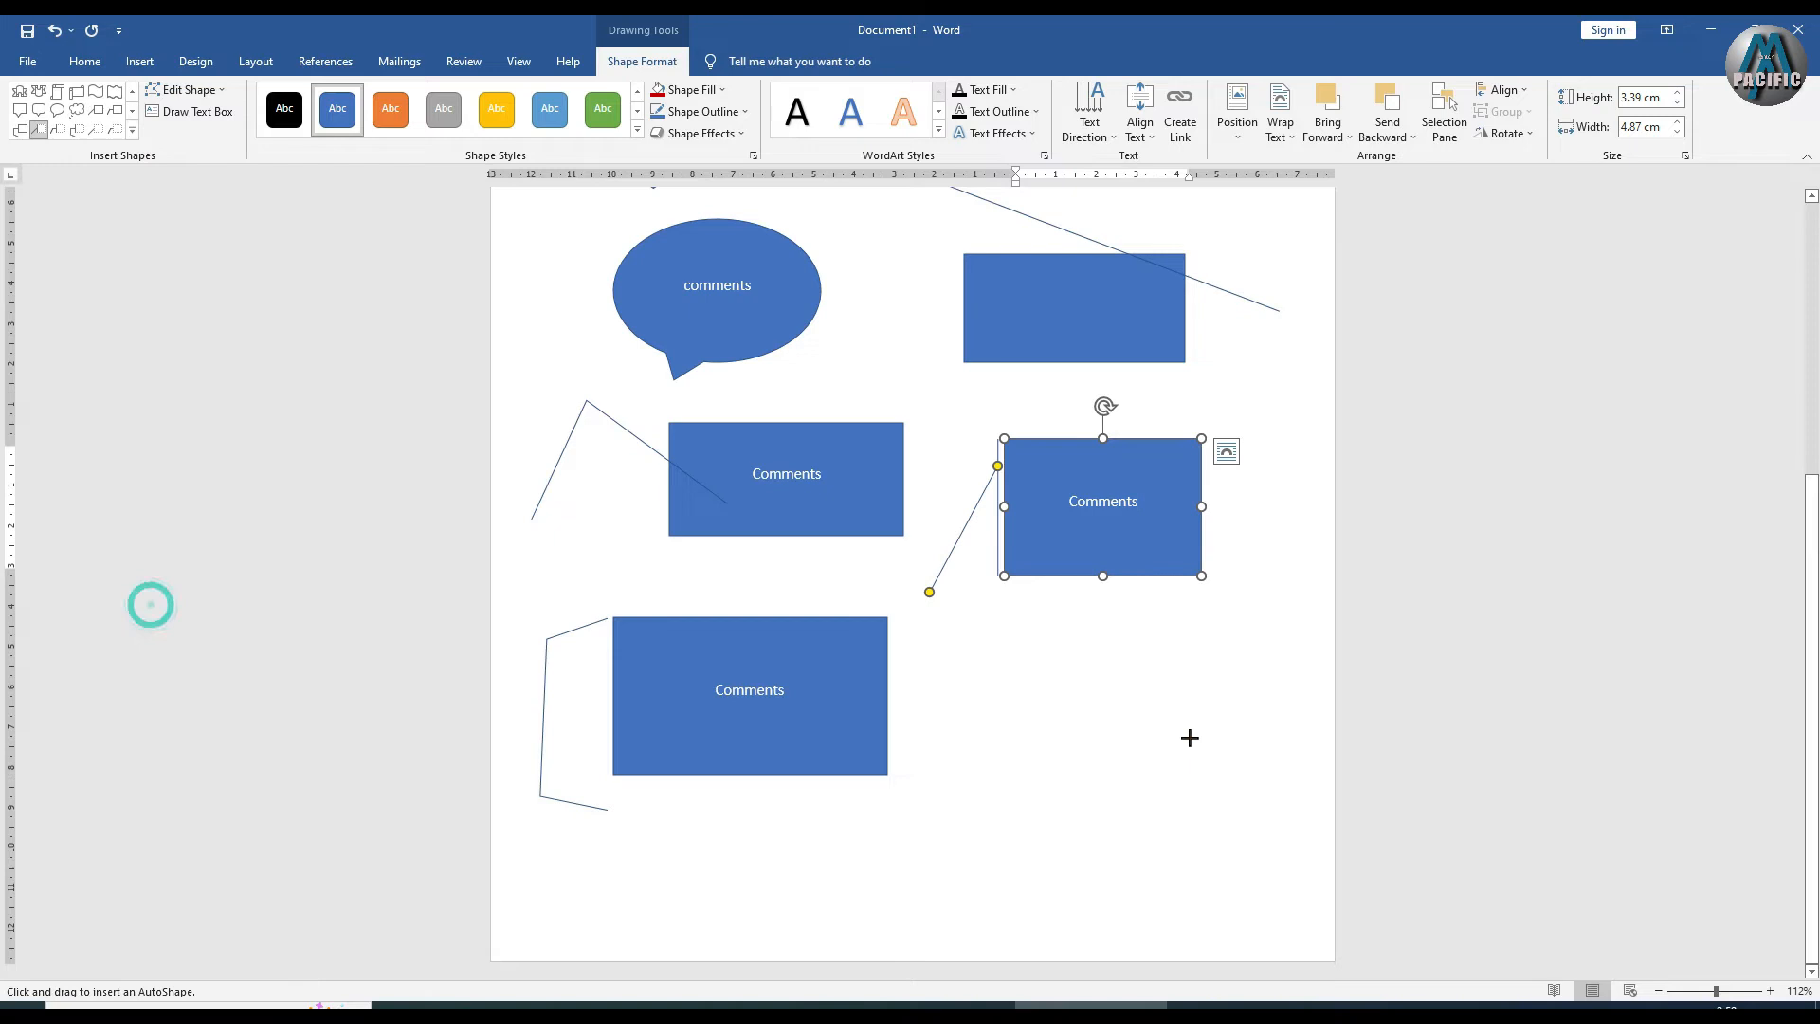
{"action": "left_click_drag", "start_coordinate": [990, 643], "coordinate": [1195, 762]}
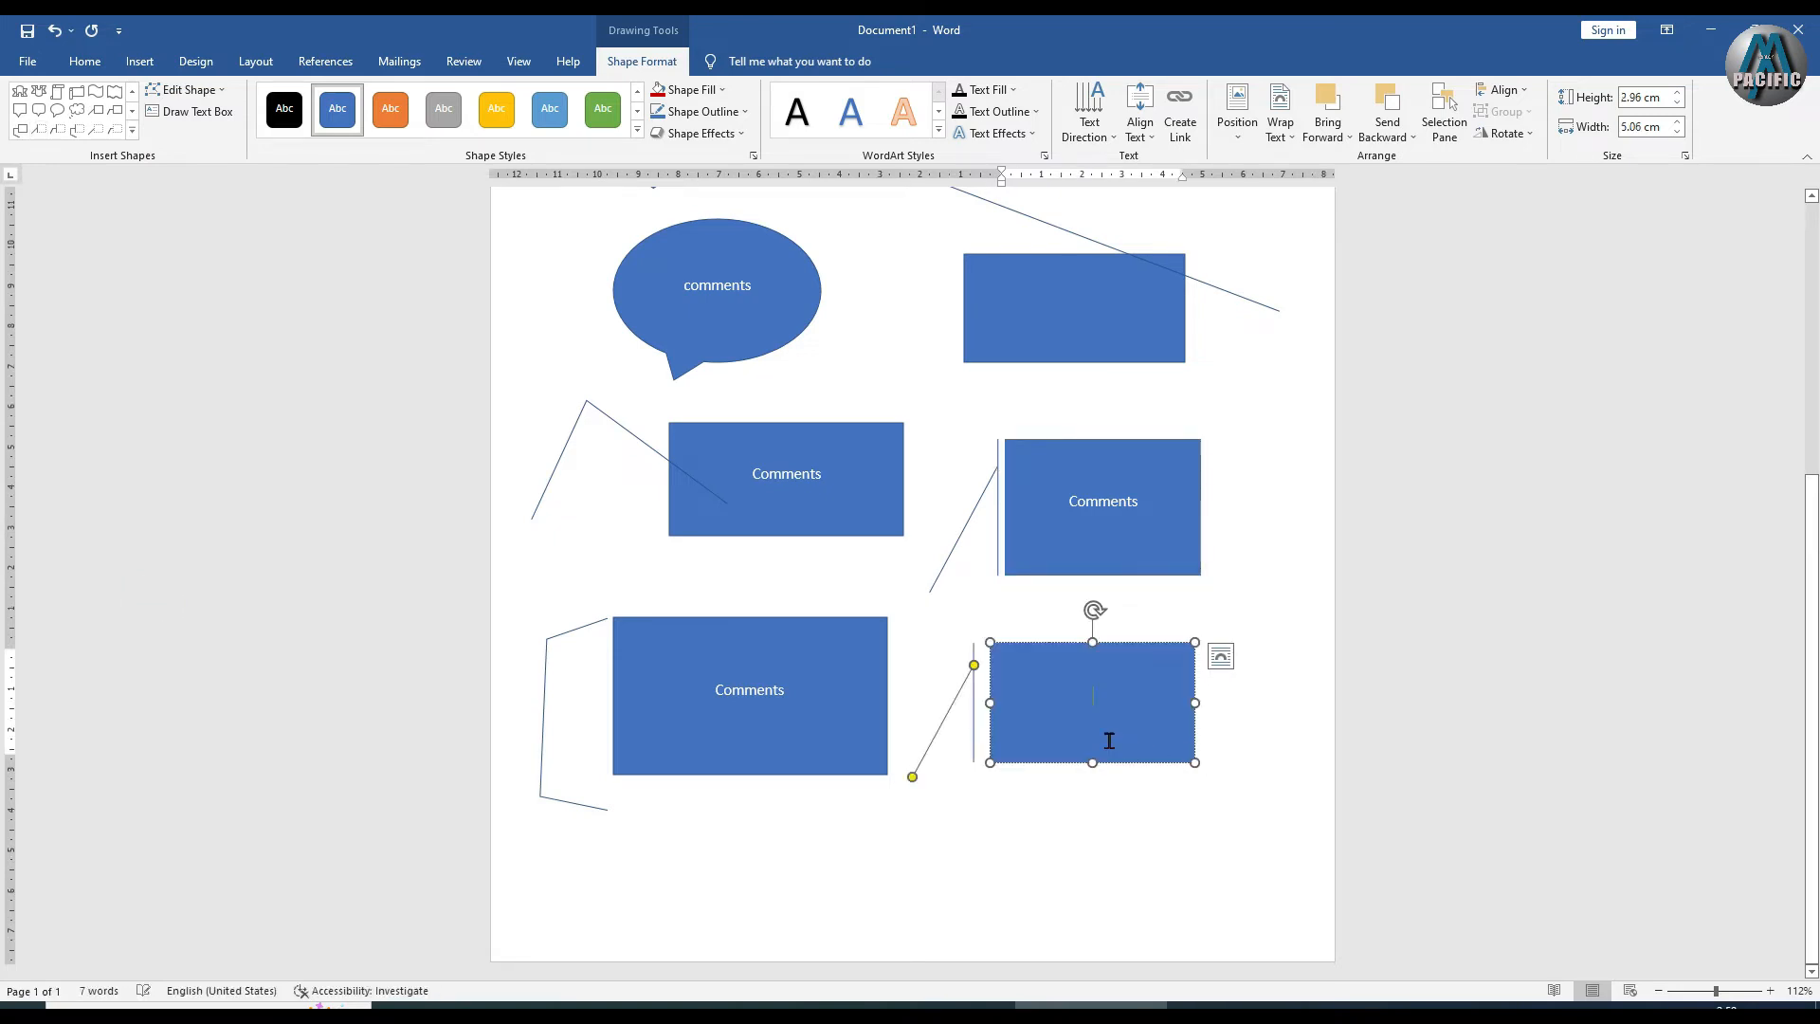
Move the accent bar of the callout beside the double-bent-line callout closer to its box and enter "Comments" in it
{"action": "left_click", "coordinate": [1170, 569]}
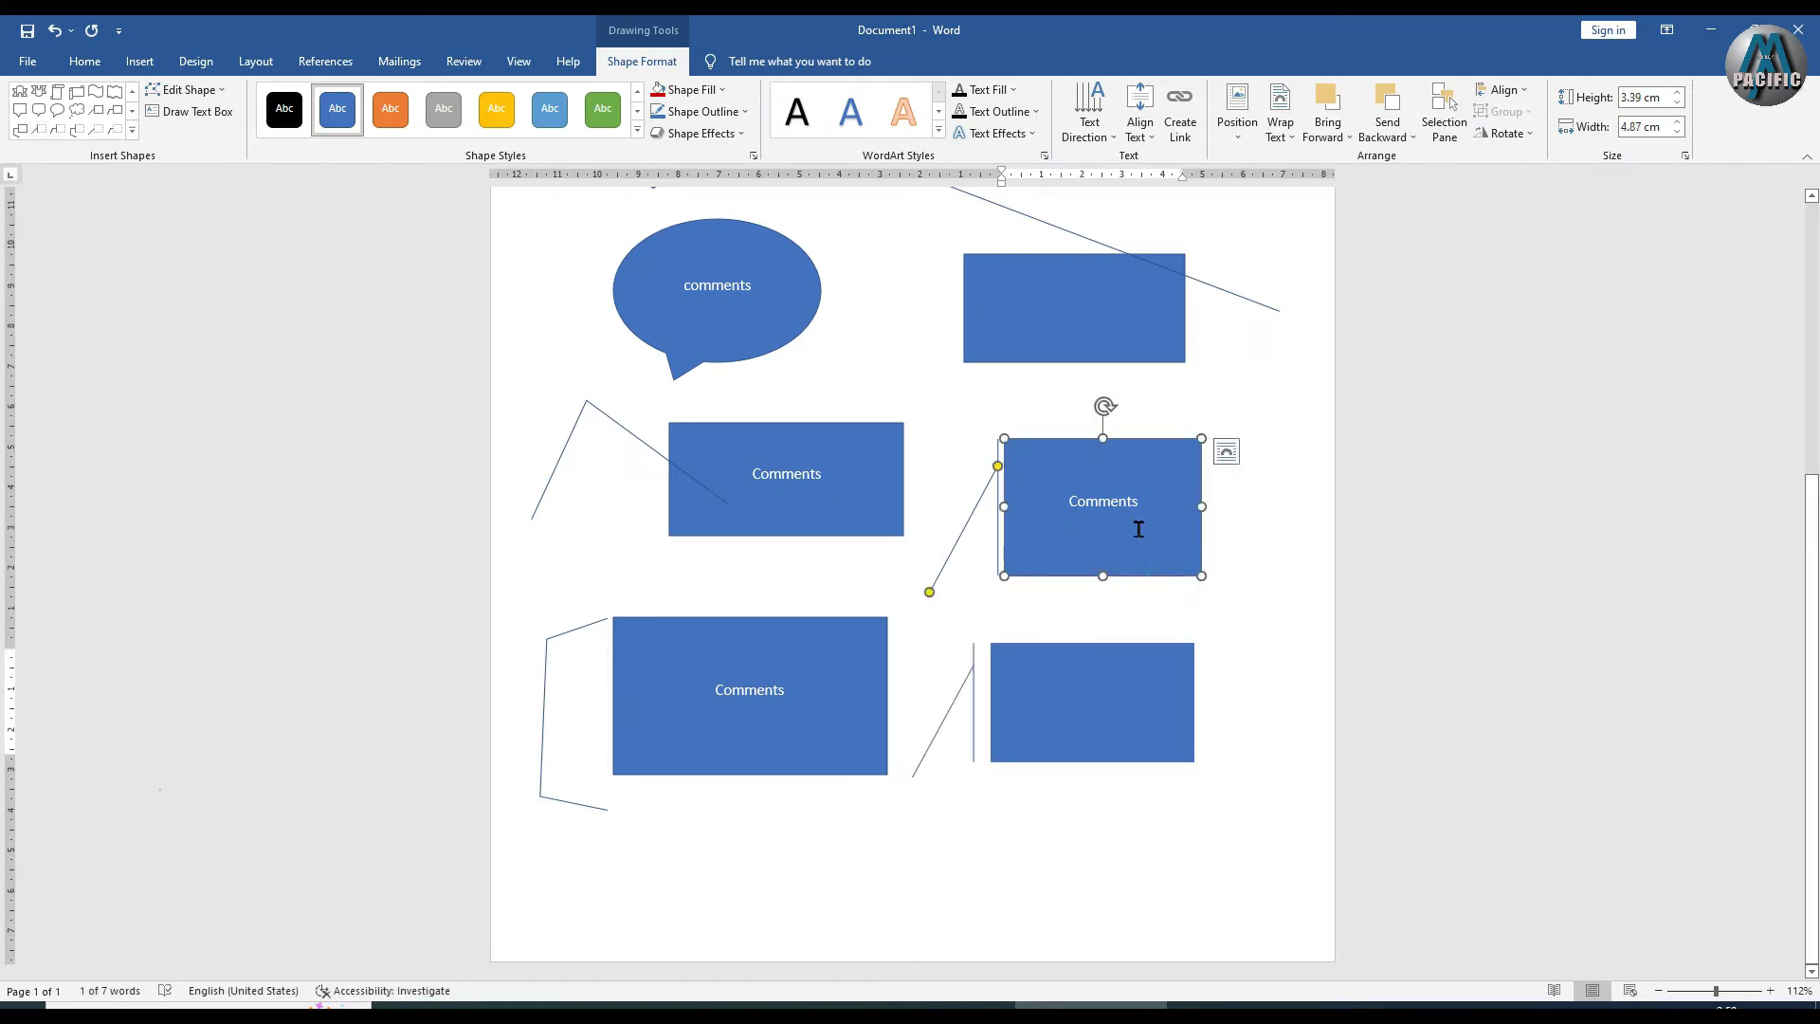
{"action": "left_click", "coordinate": [1064, 663]}
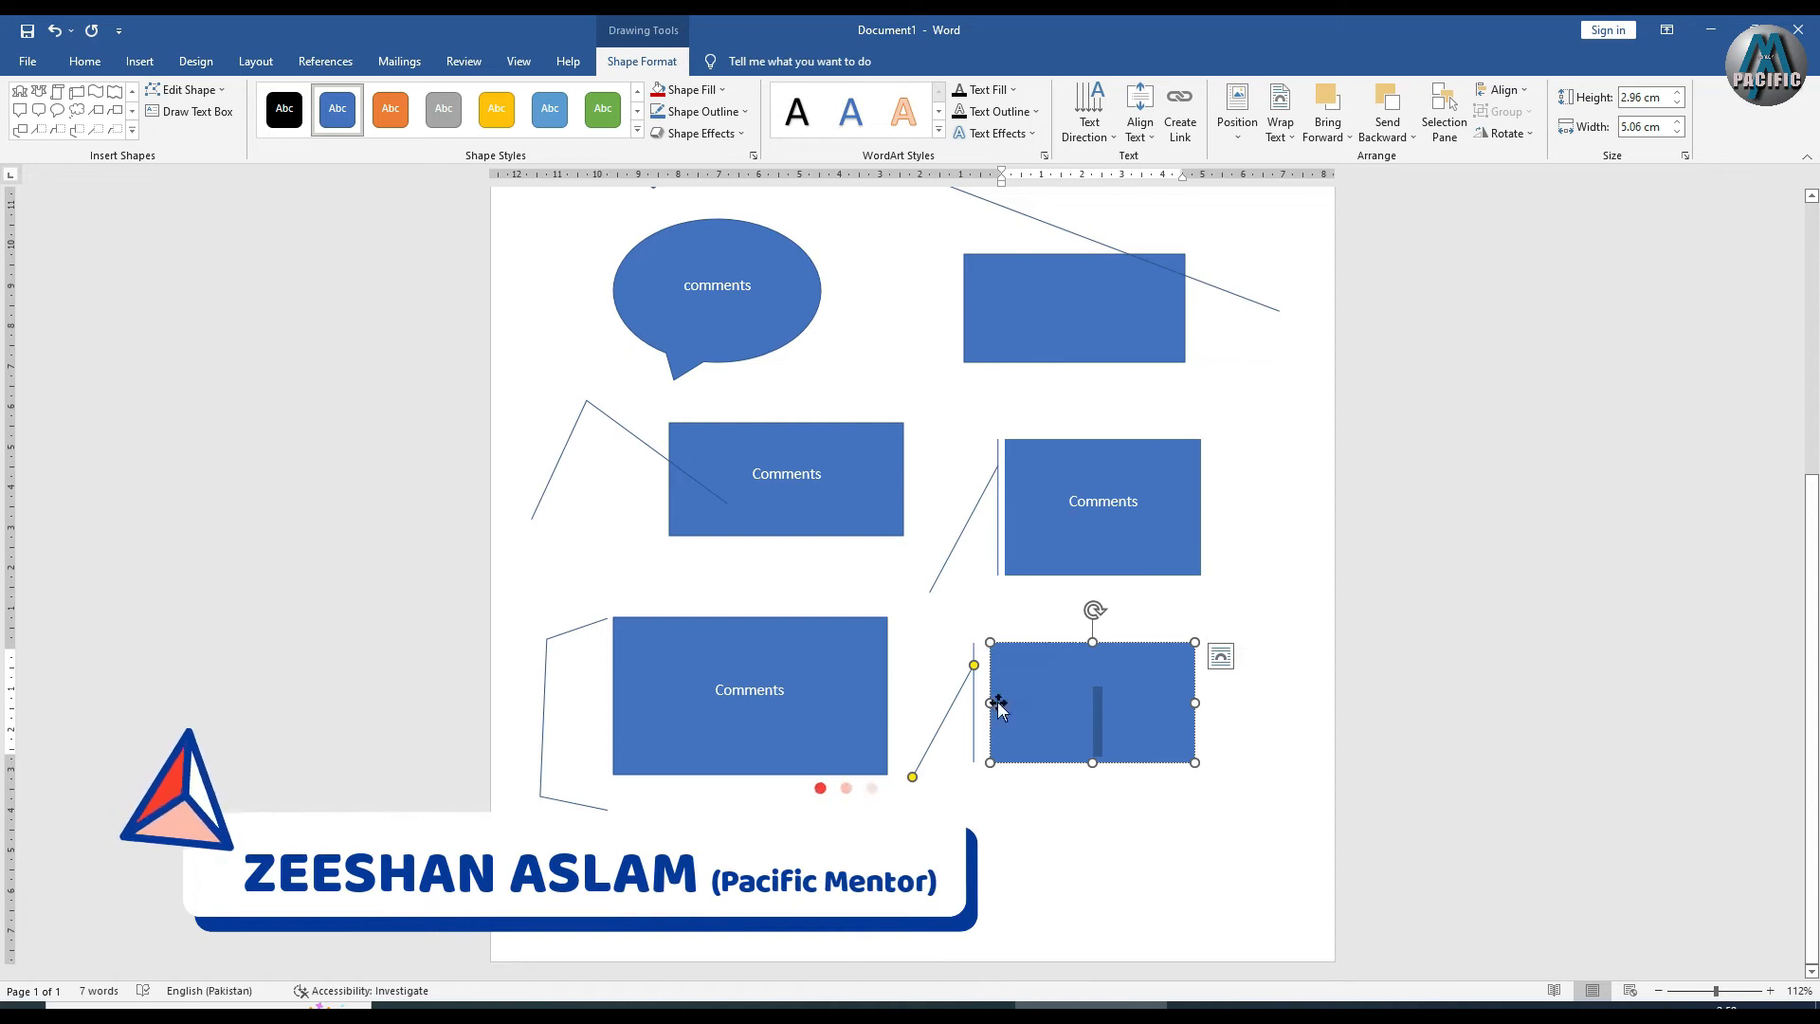
{"action": "mouse_move", "coordinate": [973, 664]}
{"action": "left_mouse_down"}
{"action": "mouse_move", "coordinate": [971, 723]}
{"action": "mouse_move", "coordinate": [958, 663]}
{"action": "mouse_move", "coordinate": [987, 672]}
{"action": "left_mouse_up"}
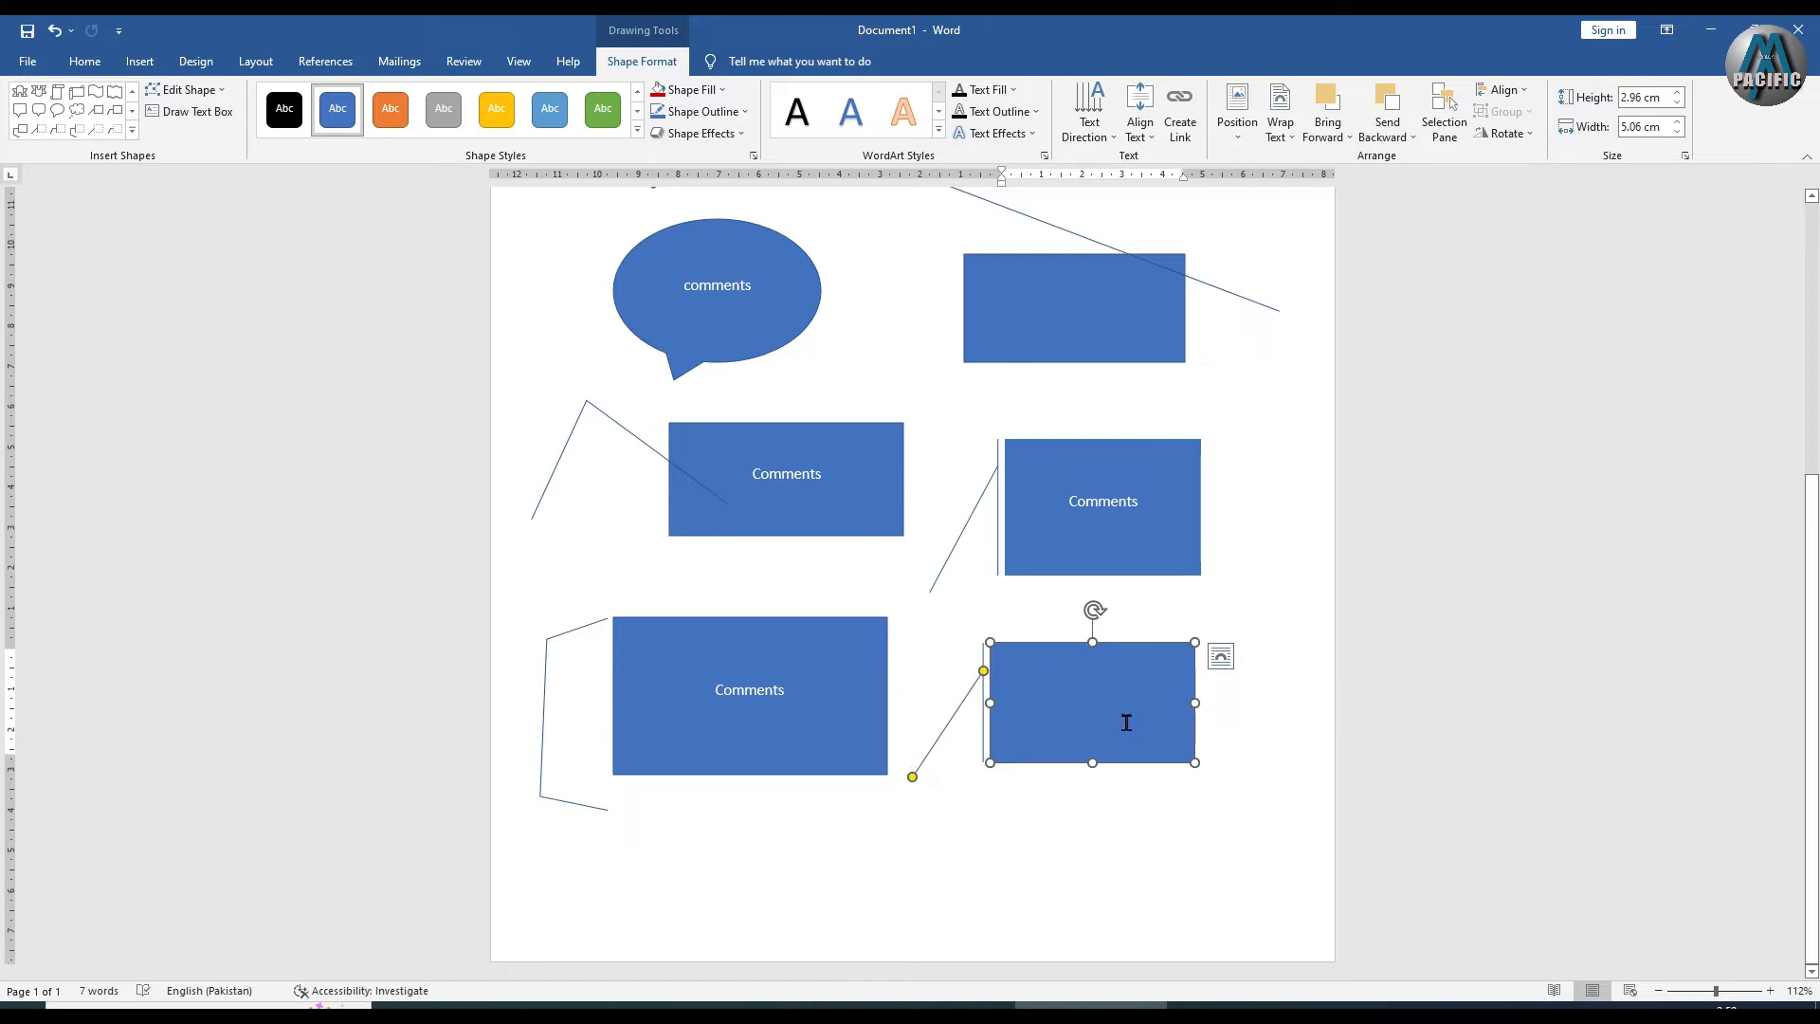
{"action": "type", "text": "Comments"}
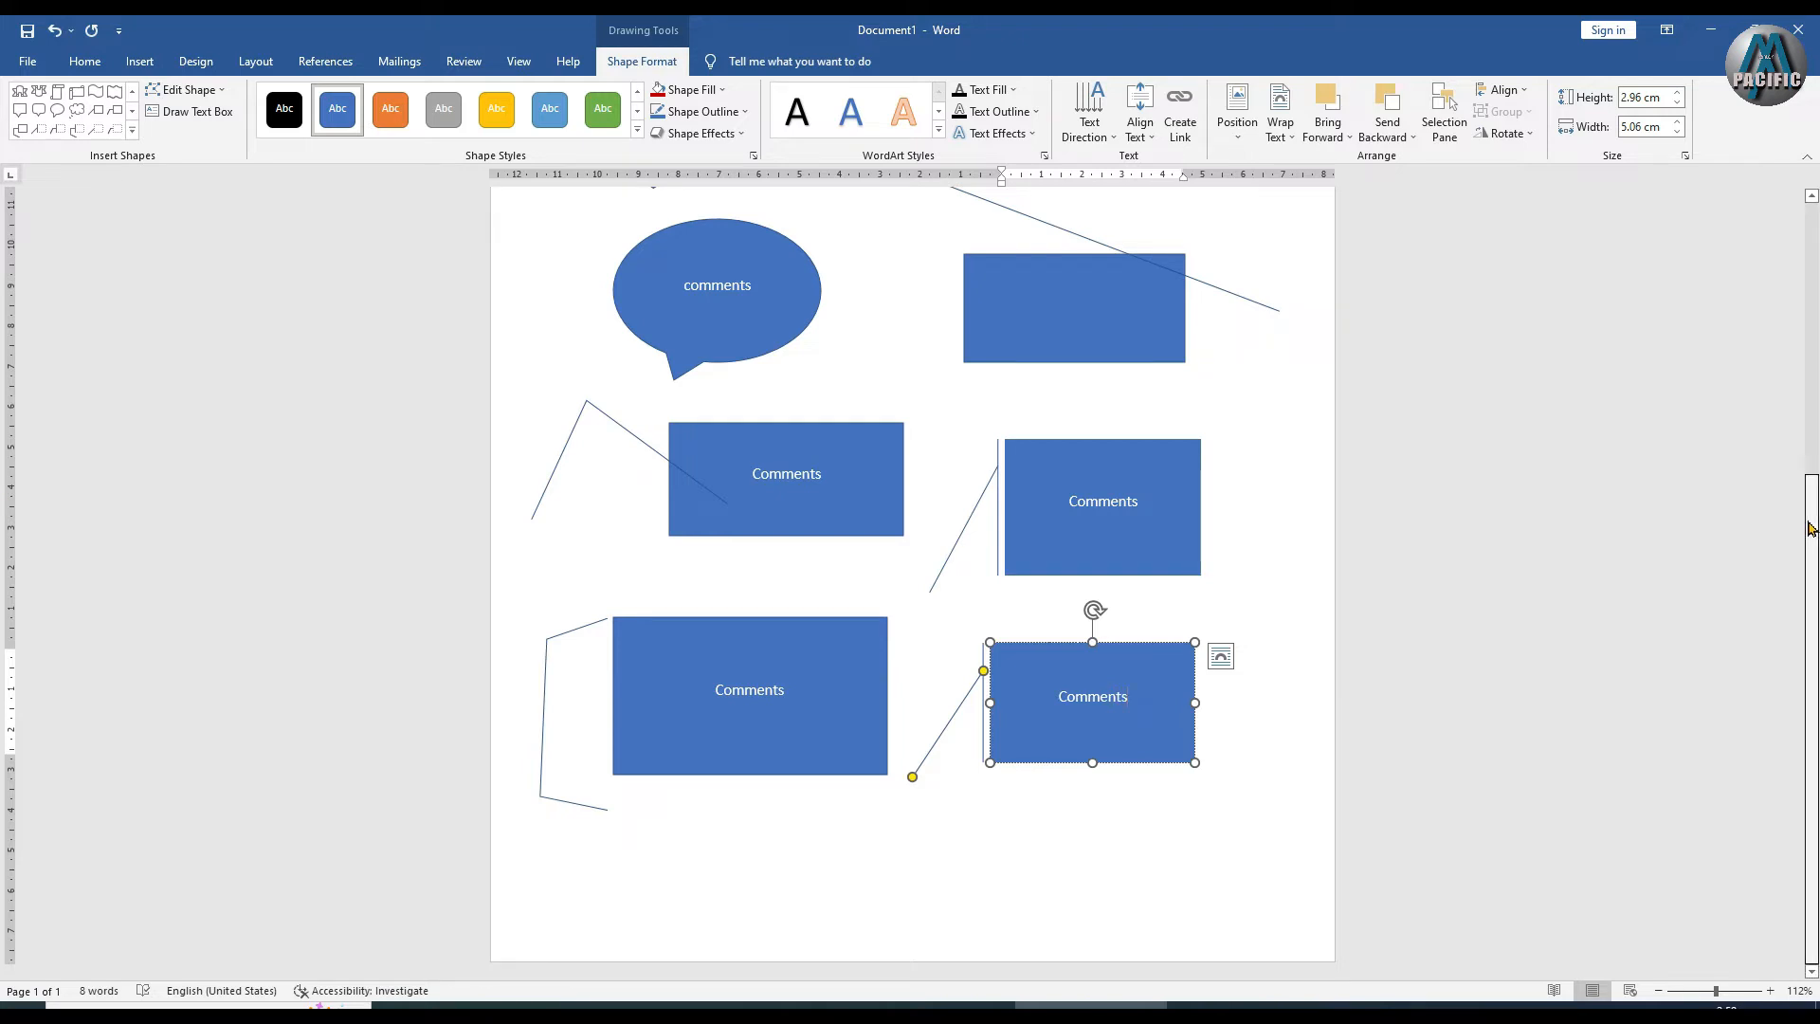
Draw two more accent-bar callouts across the page bottom: a straight-line one about 1.5 by 3 cm and a double-bent one about 2 by 5.2 cm
{"action": "left_click", "coordinate": [132, 130]}
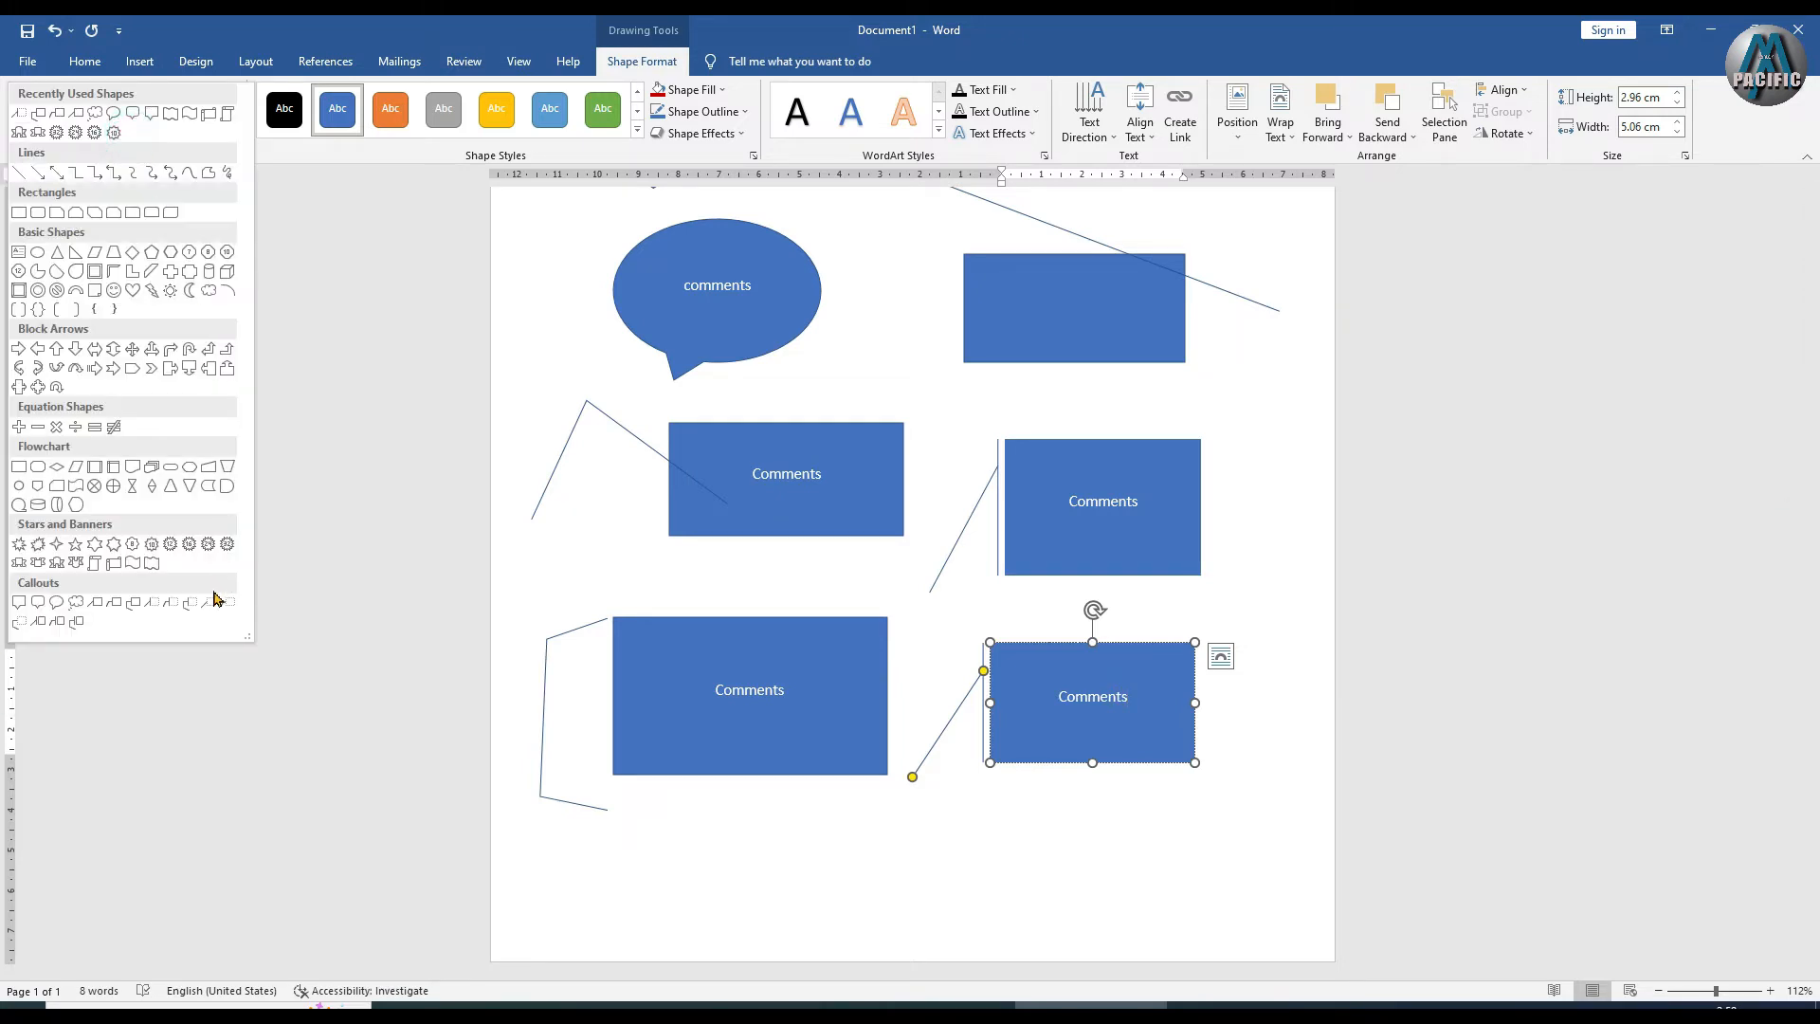
{"action": "left_click", "coordinate": [38, 622]}
{"action": "left_click_drag", "start_coordinate": [701, 819], "coordinate": [823, 884]}
{"action": "left_click", "coordinate": [132, 130]}
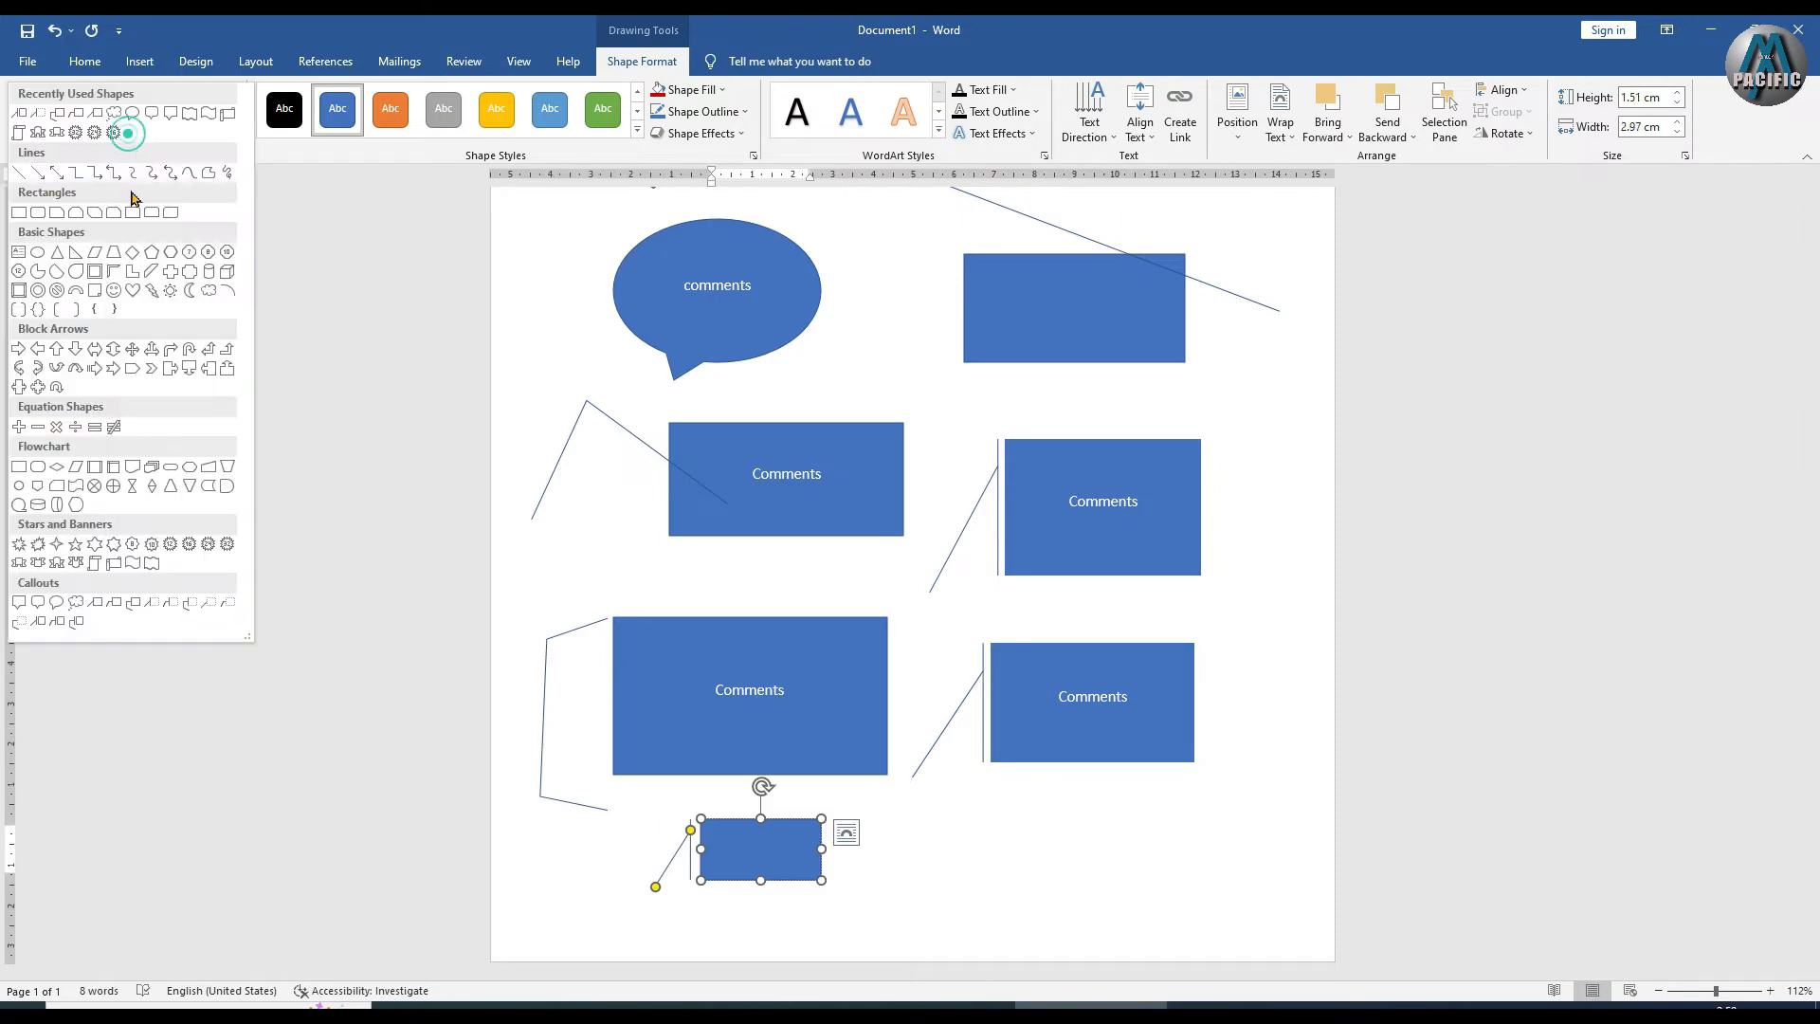
{"action": "left_click", "coordinate": [78, 622]}
{"action": "left_click_drag", "start_coordinate": [926, 811], "coordinate": [1136, 892]}
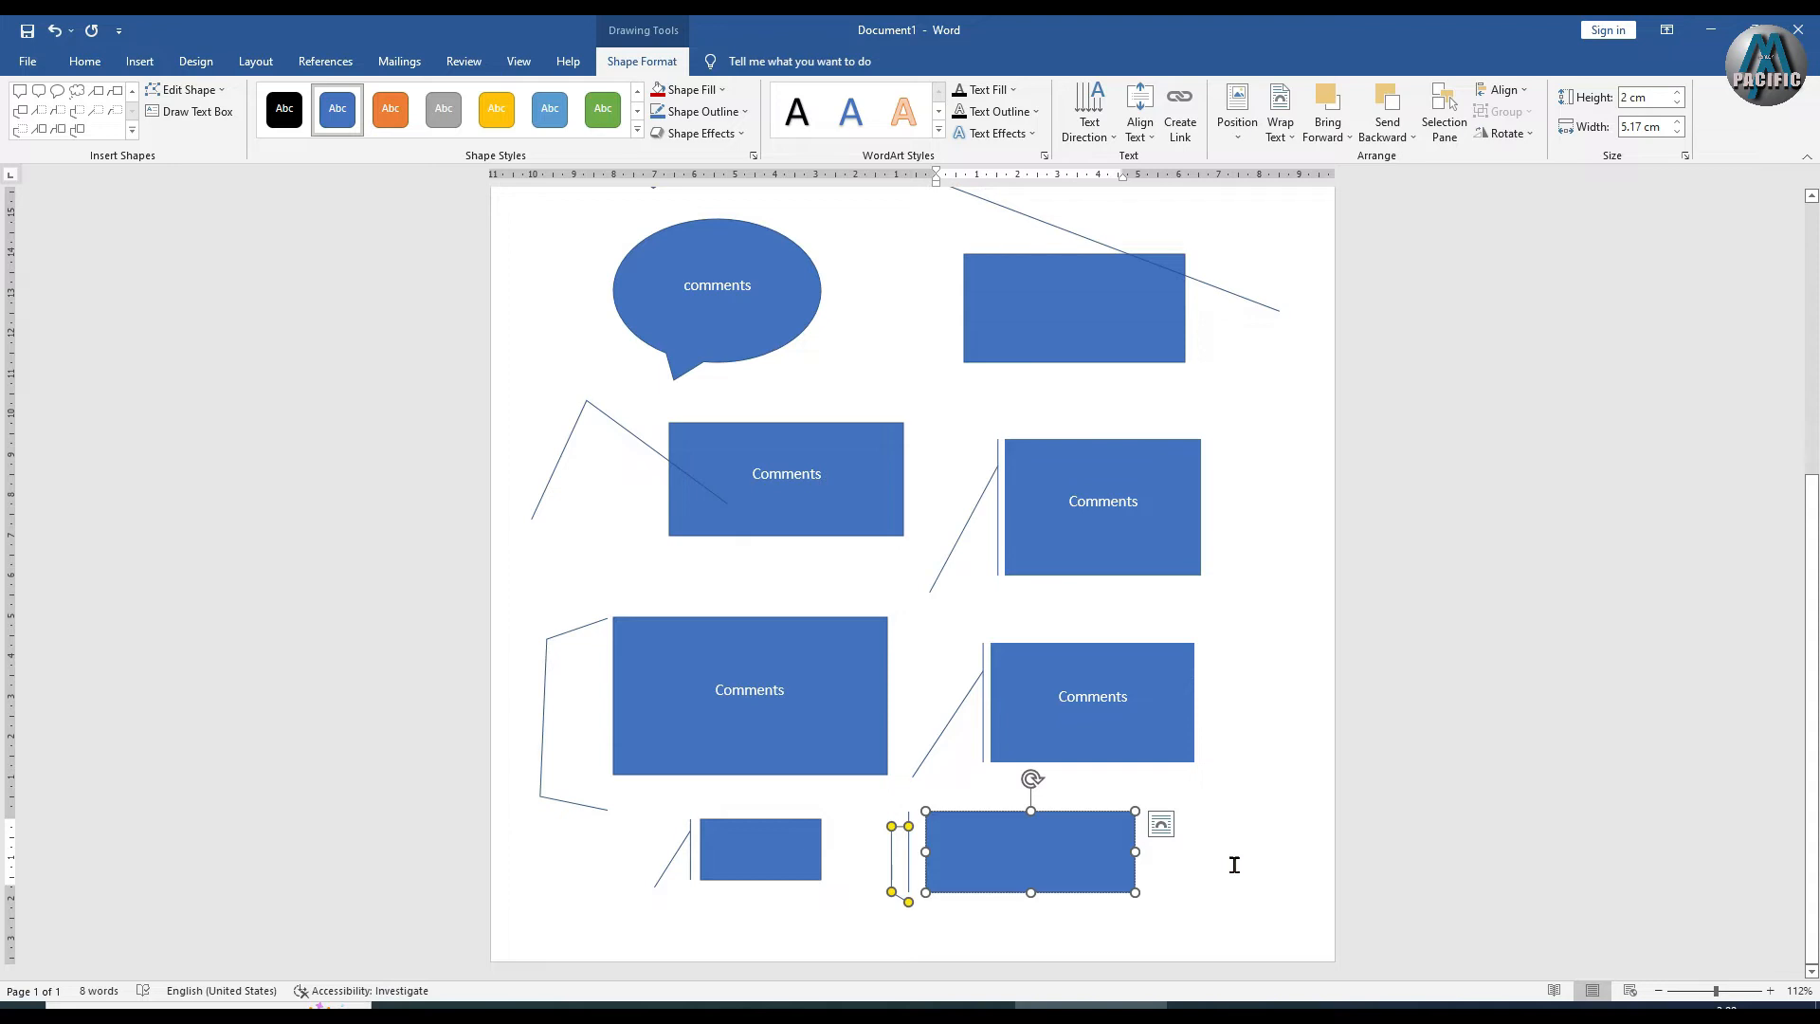
{"action": "scroll", "coordinate": [3, 625], "scroll_direction": "up", "scroll_amount": 4}
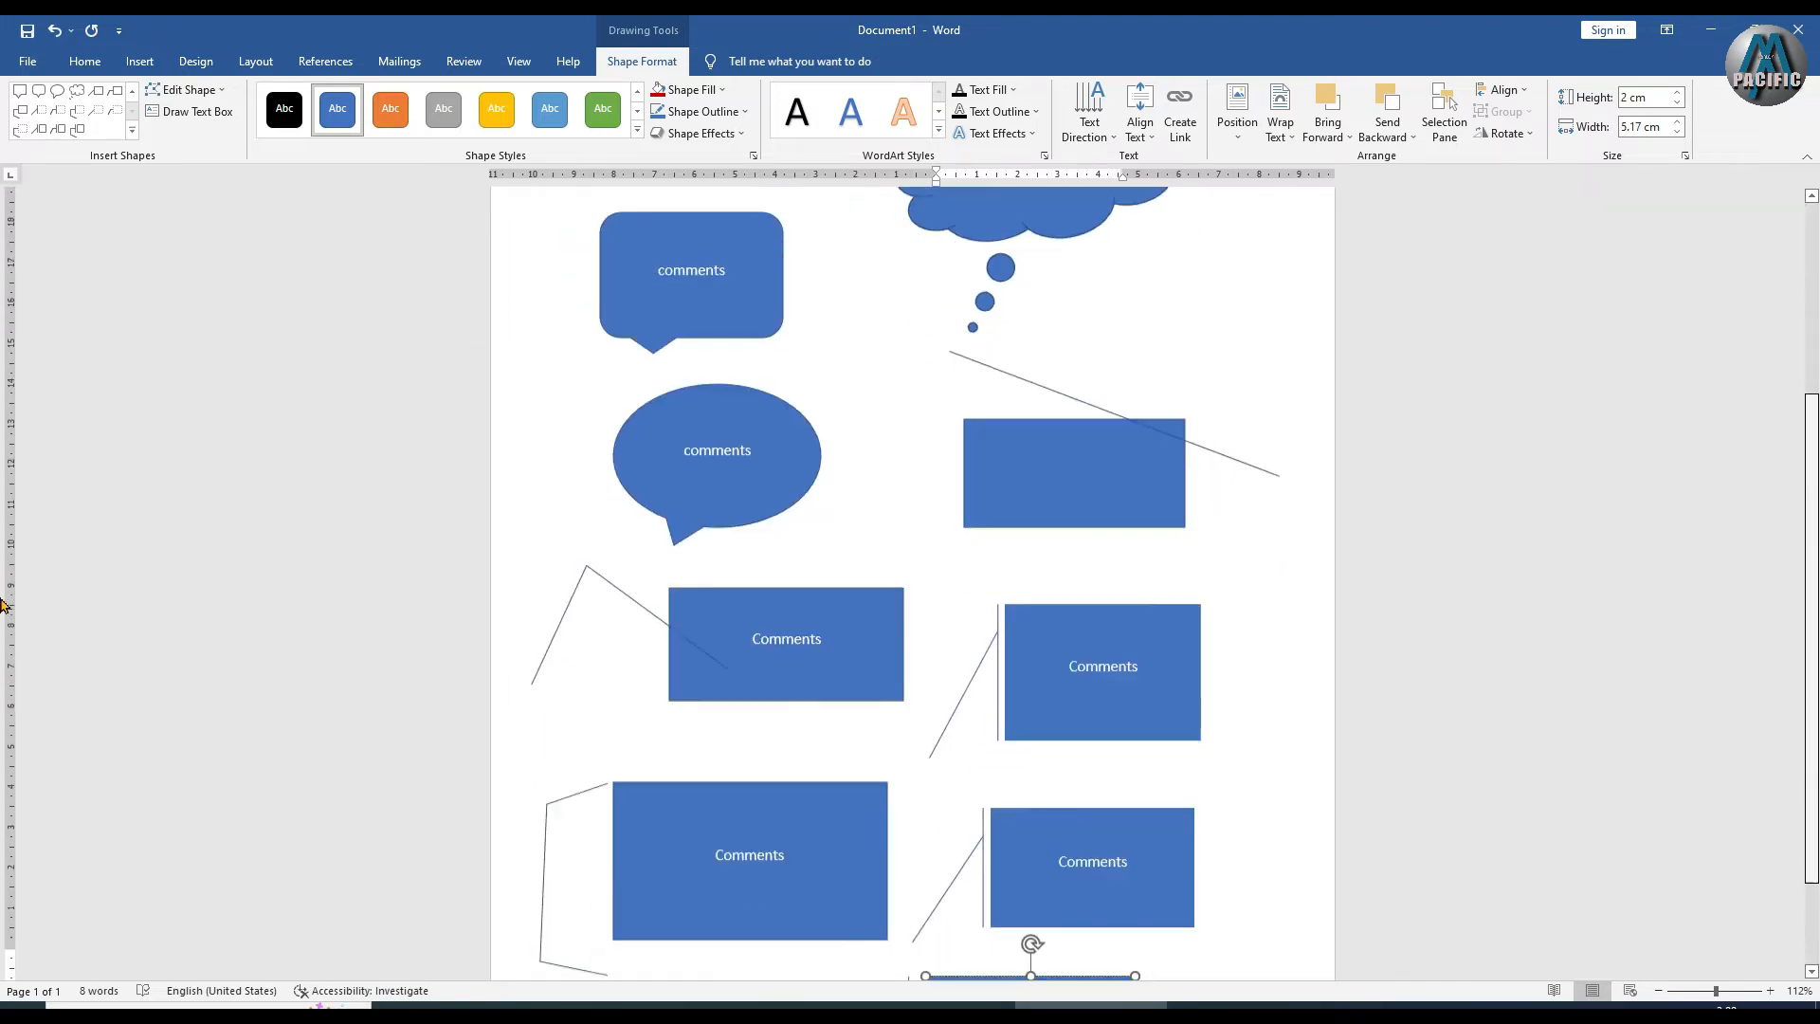
{"action": "scroll", "coordinate": [4, 606], "scroll_direction": "down", "scroll_amount": 1}
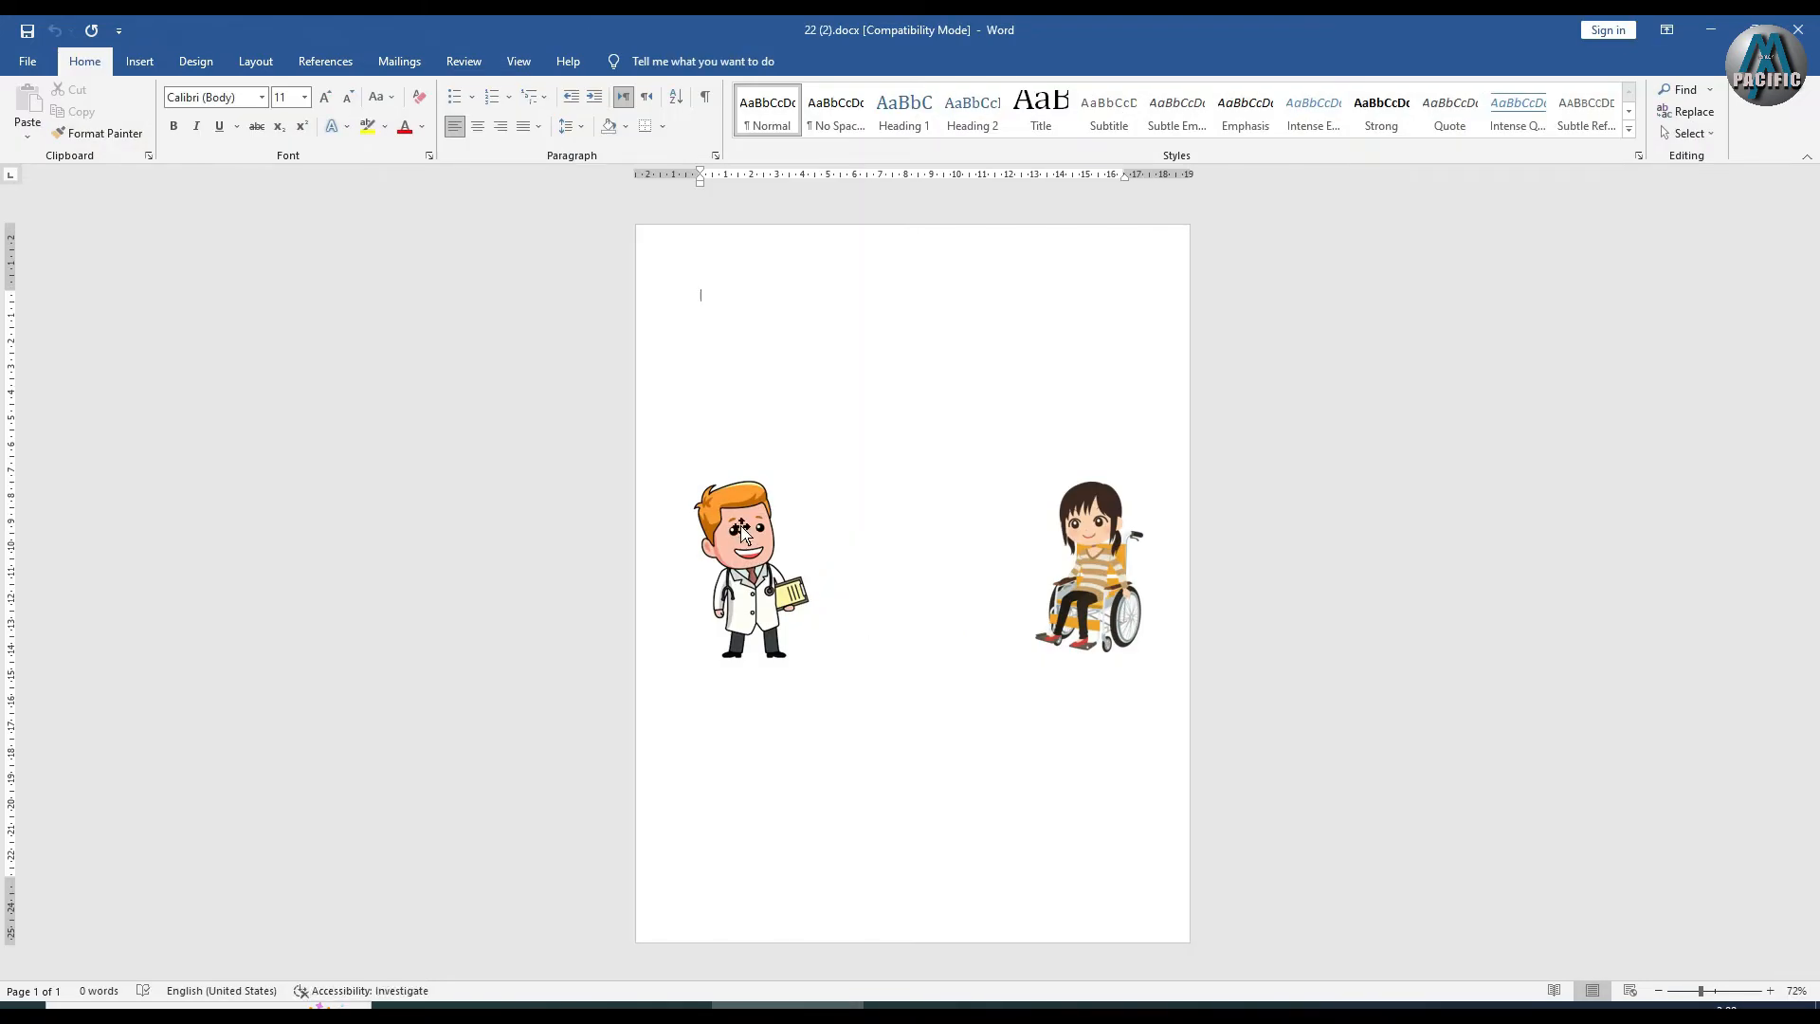
In 22 (2).docx, move the doctor and wheelchair pictures slightly lower so that they face each other with their bases level
{"action": "left_click", "coordinate": [743, 523]}
{"action": "left_click", "coordinate": [1052, 573]}
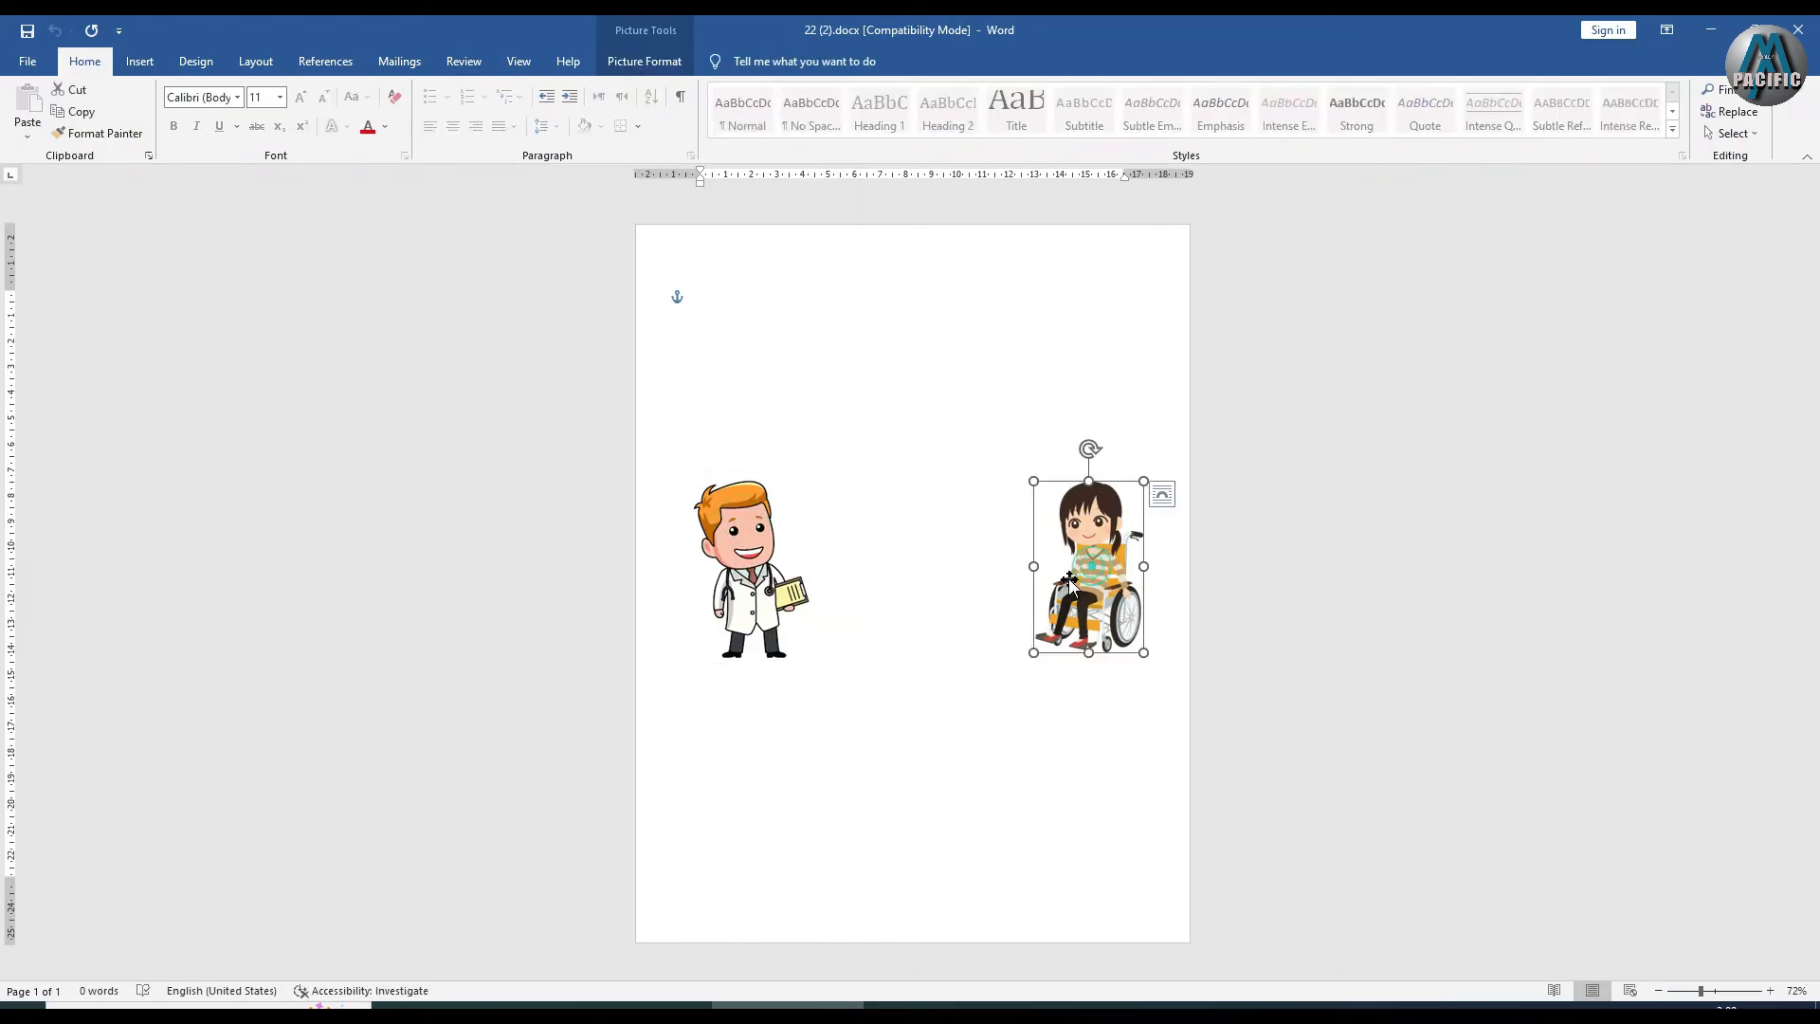
{"action": "left_click_drag", "start_coordinate": [744, 580], "coordinate": [749, 580]}
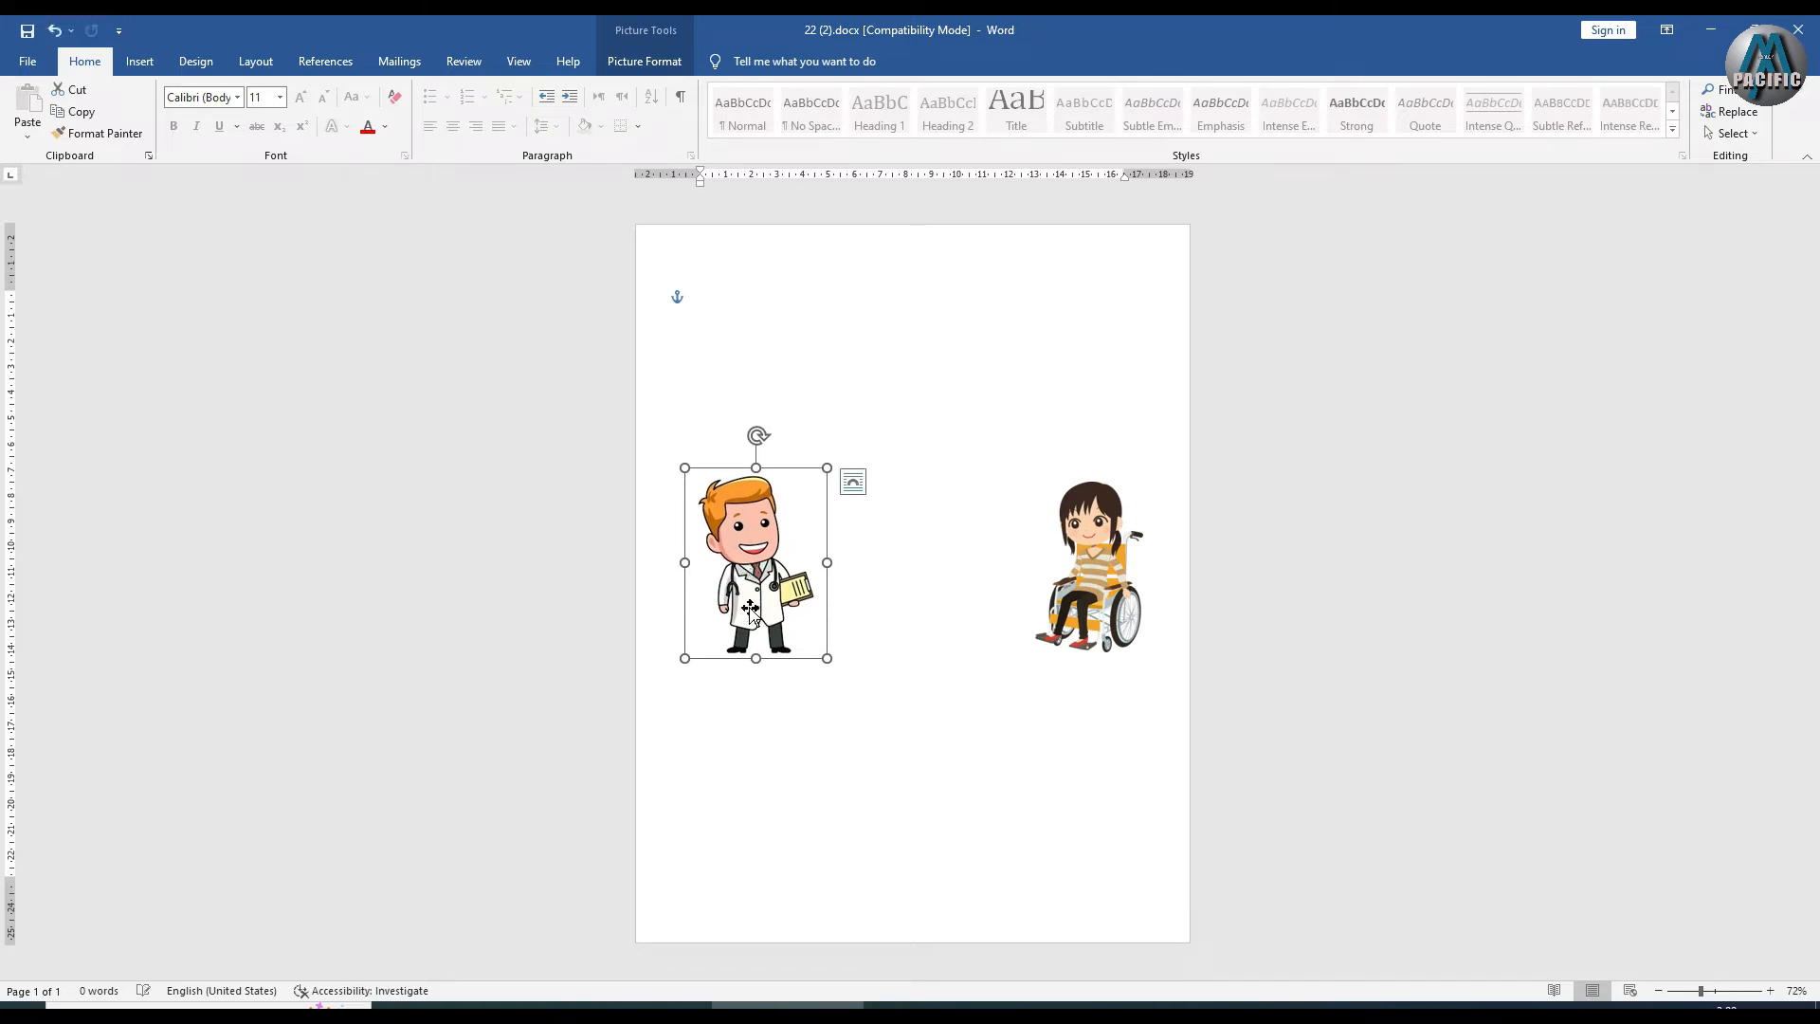
{"action": "left_click_drag", "start_coordinate": [1080, 575], "coordinate": [1068, 573]}
{"action": "left_click_drag", "start_coordinate": [1094, 580], "coordinate": [1107, 582]}
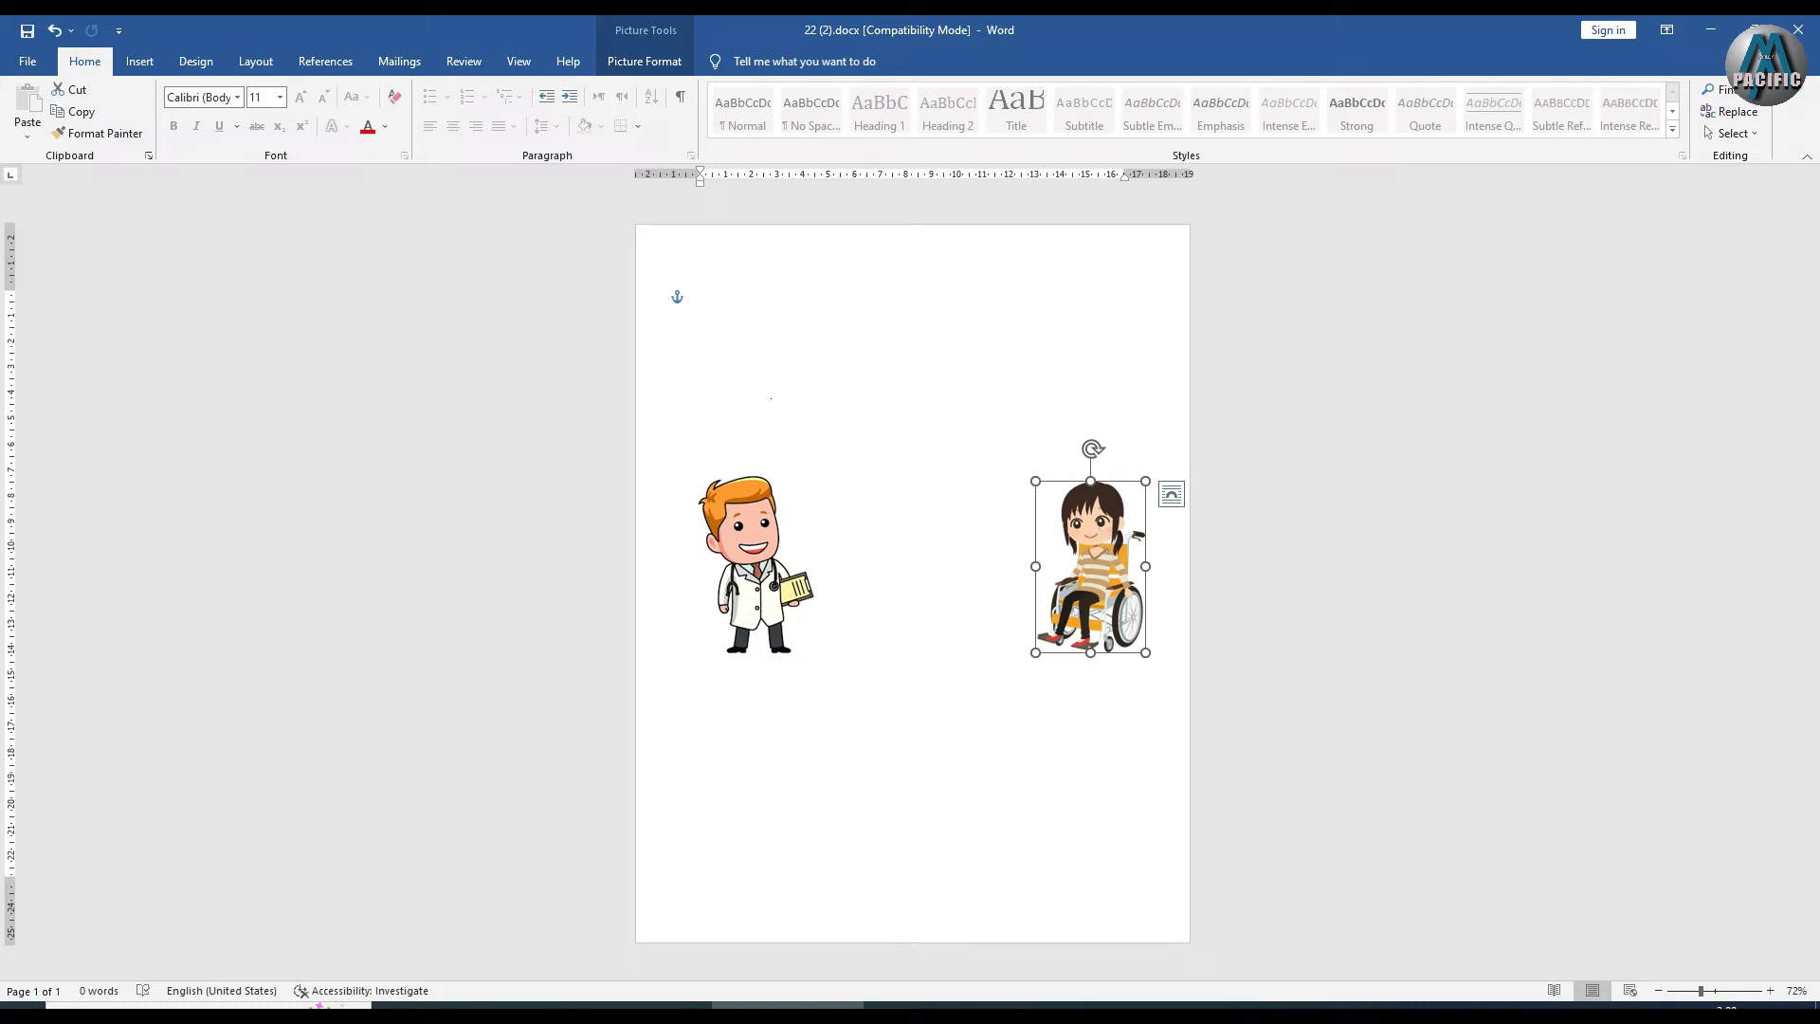
{"action": "left_click_drag", "start_coordinate": [747, 534], "coordinate": [760, 553]}
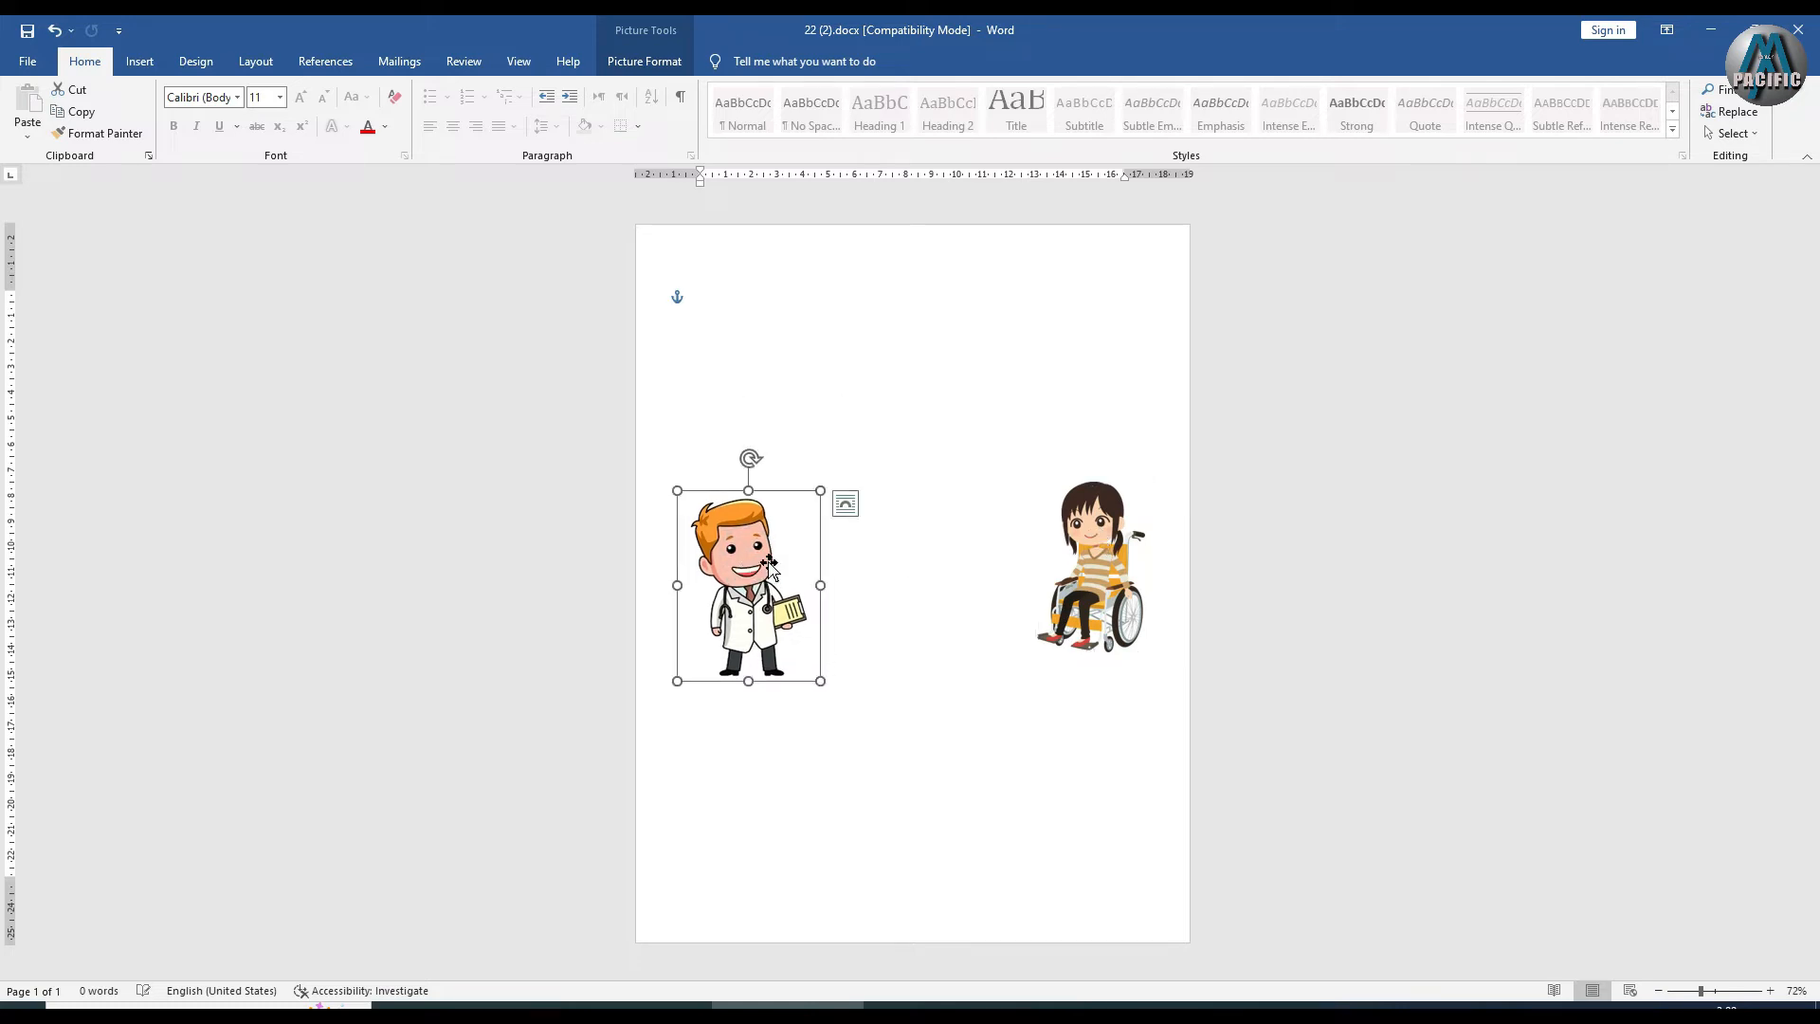
{"action": "left_click_drag", "start_coordinate": [1069, 563], "coordinate": [1075, 589]}
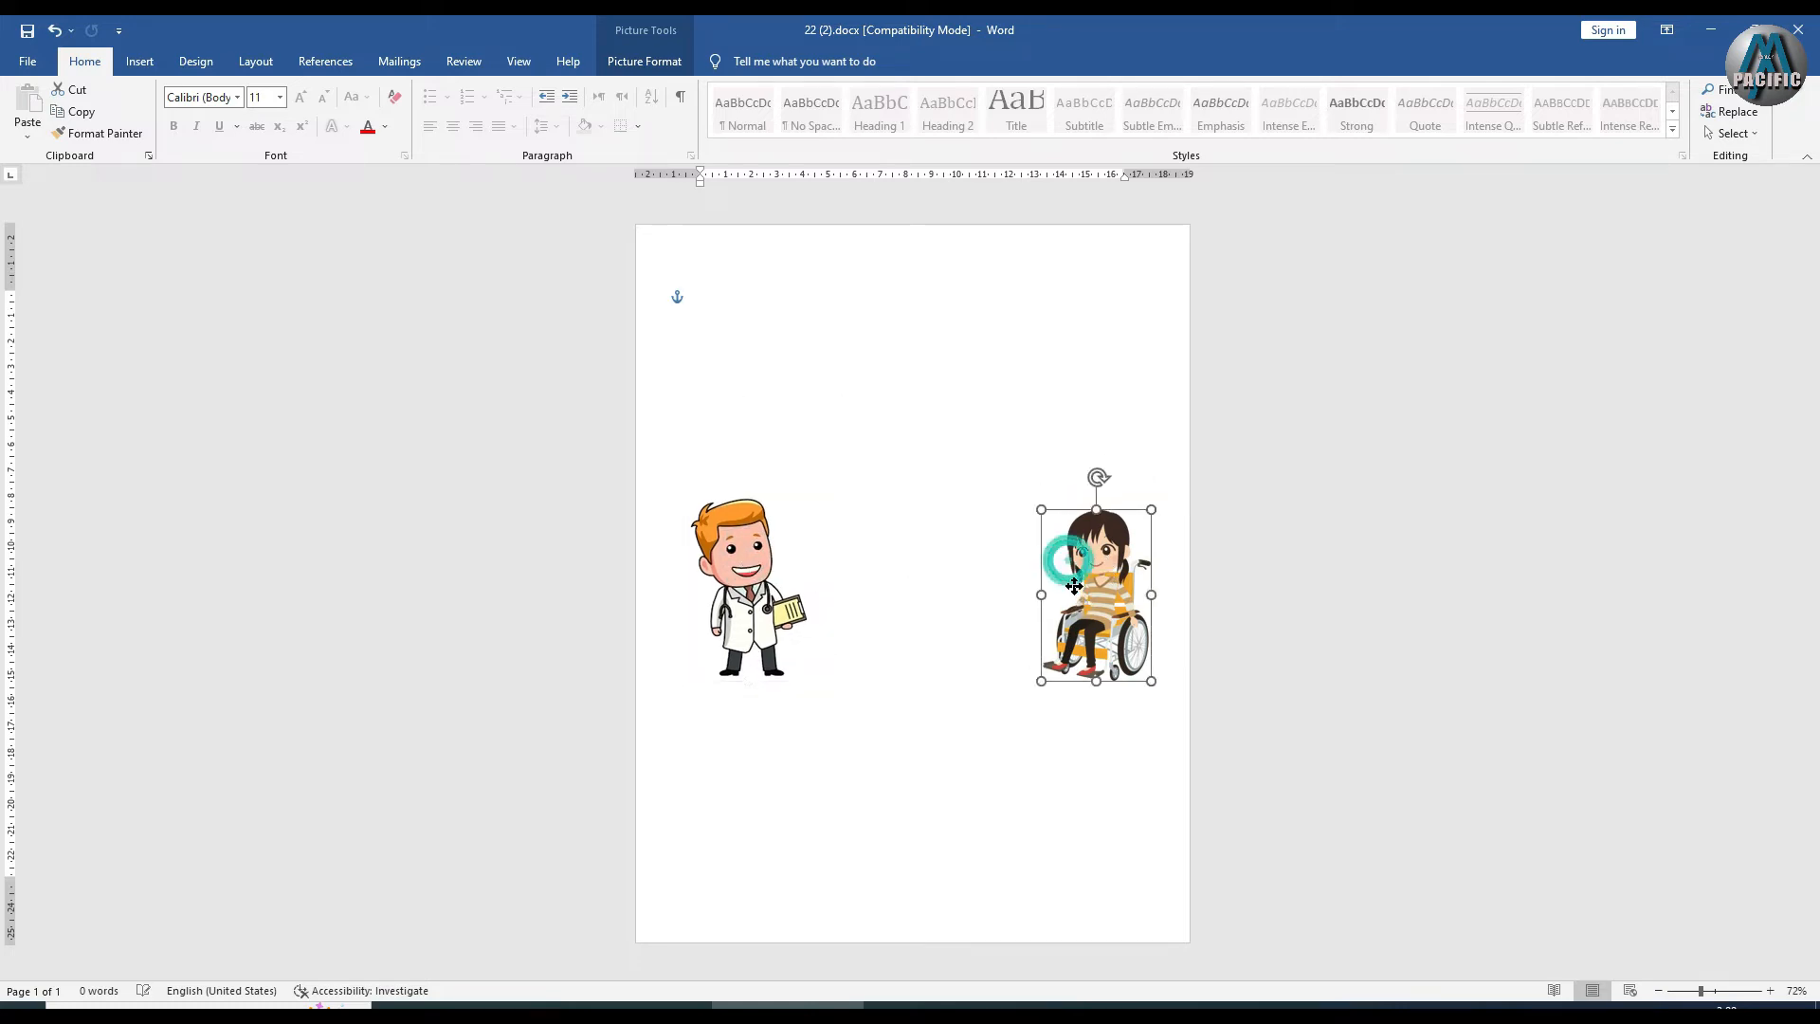
{"action": "left_click", "coordinate": [763, 575]}
{"action": "left_click_drag", "start_coordinate": [763, 575], "coordinate": [756, 575]}
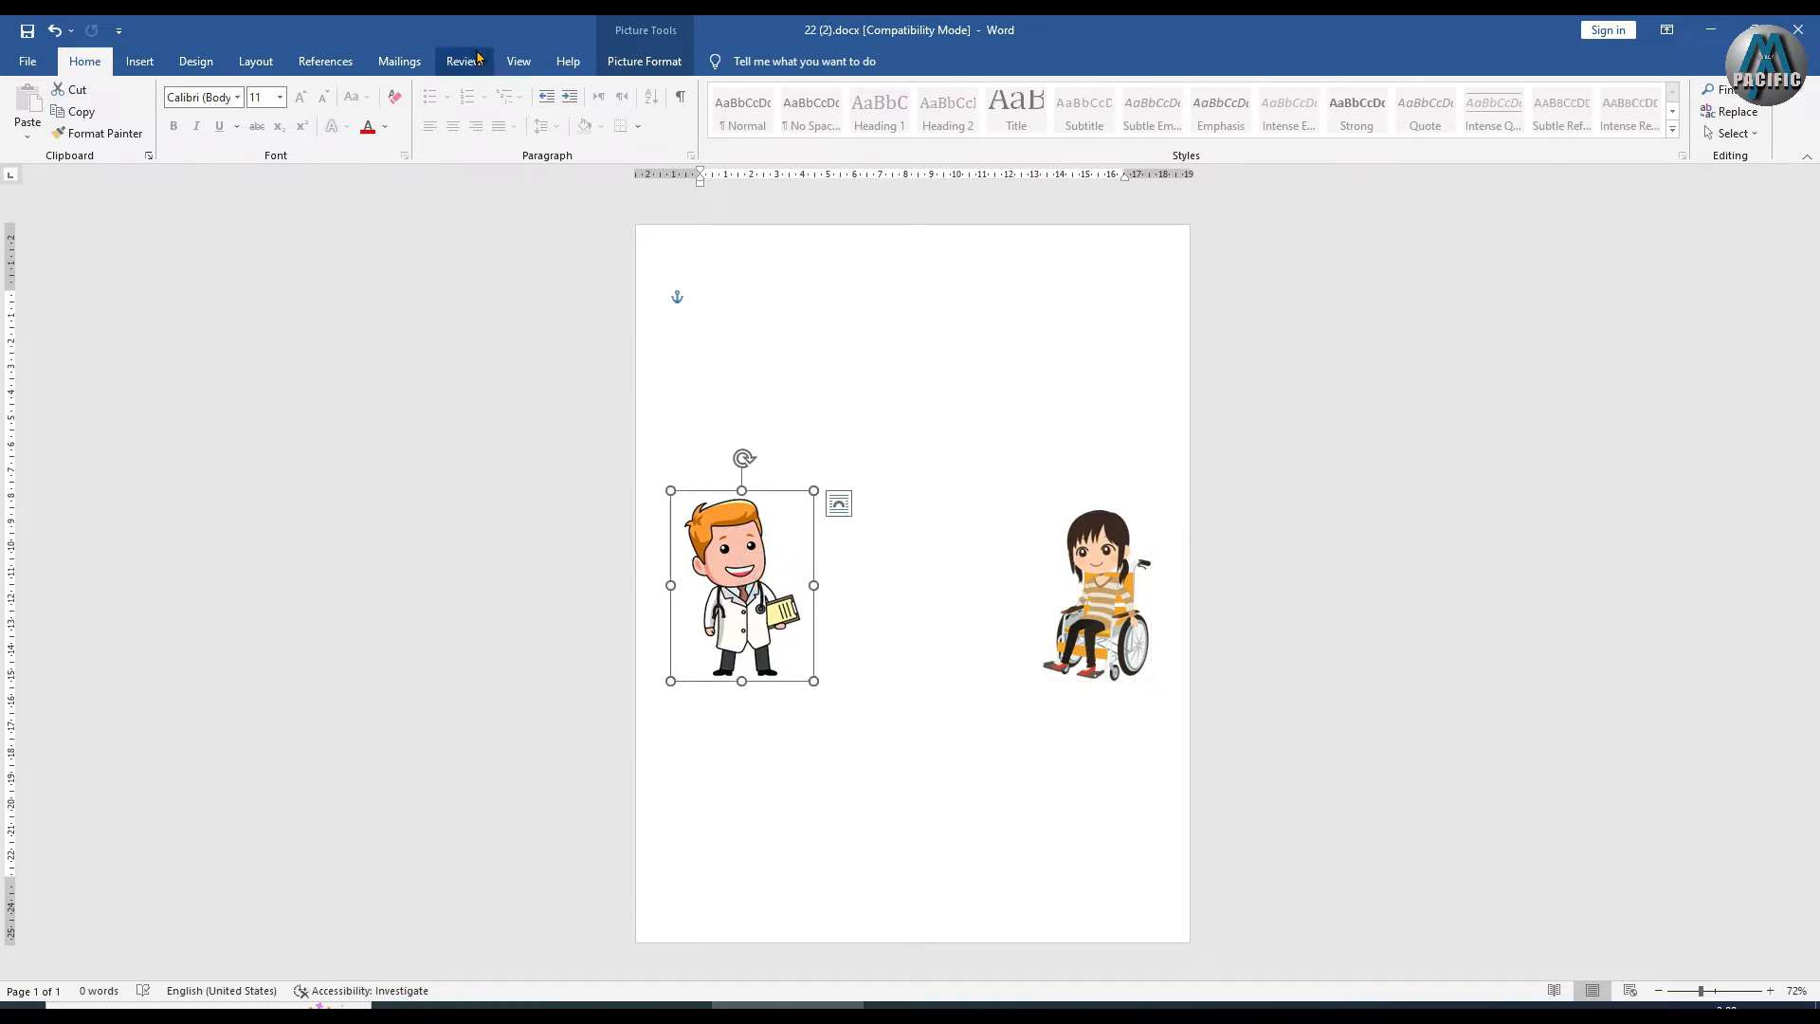
Draw an oval speech bubble about 4.1 cm high and 8.1 cm wide above the doctor and point its tail at his head
{"action": "left_click", "coordinate": [642, 65]}
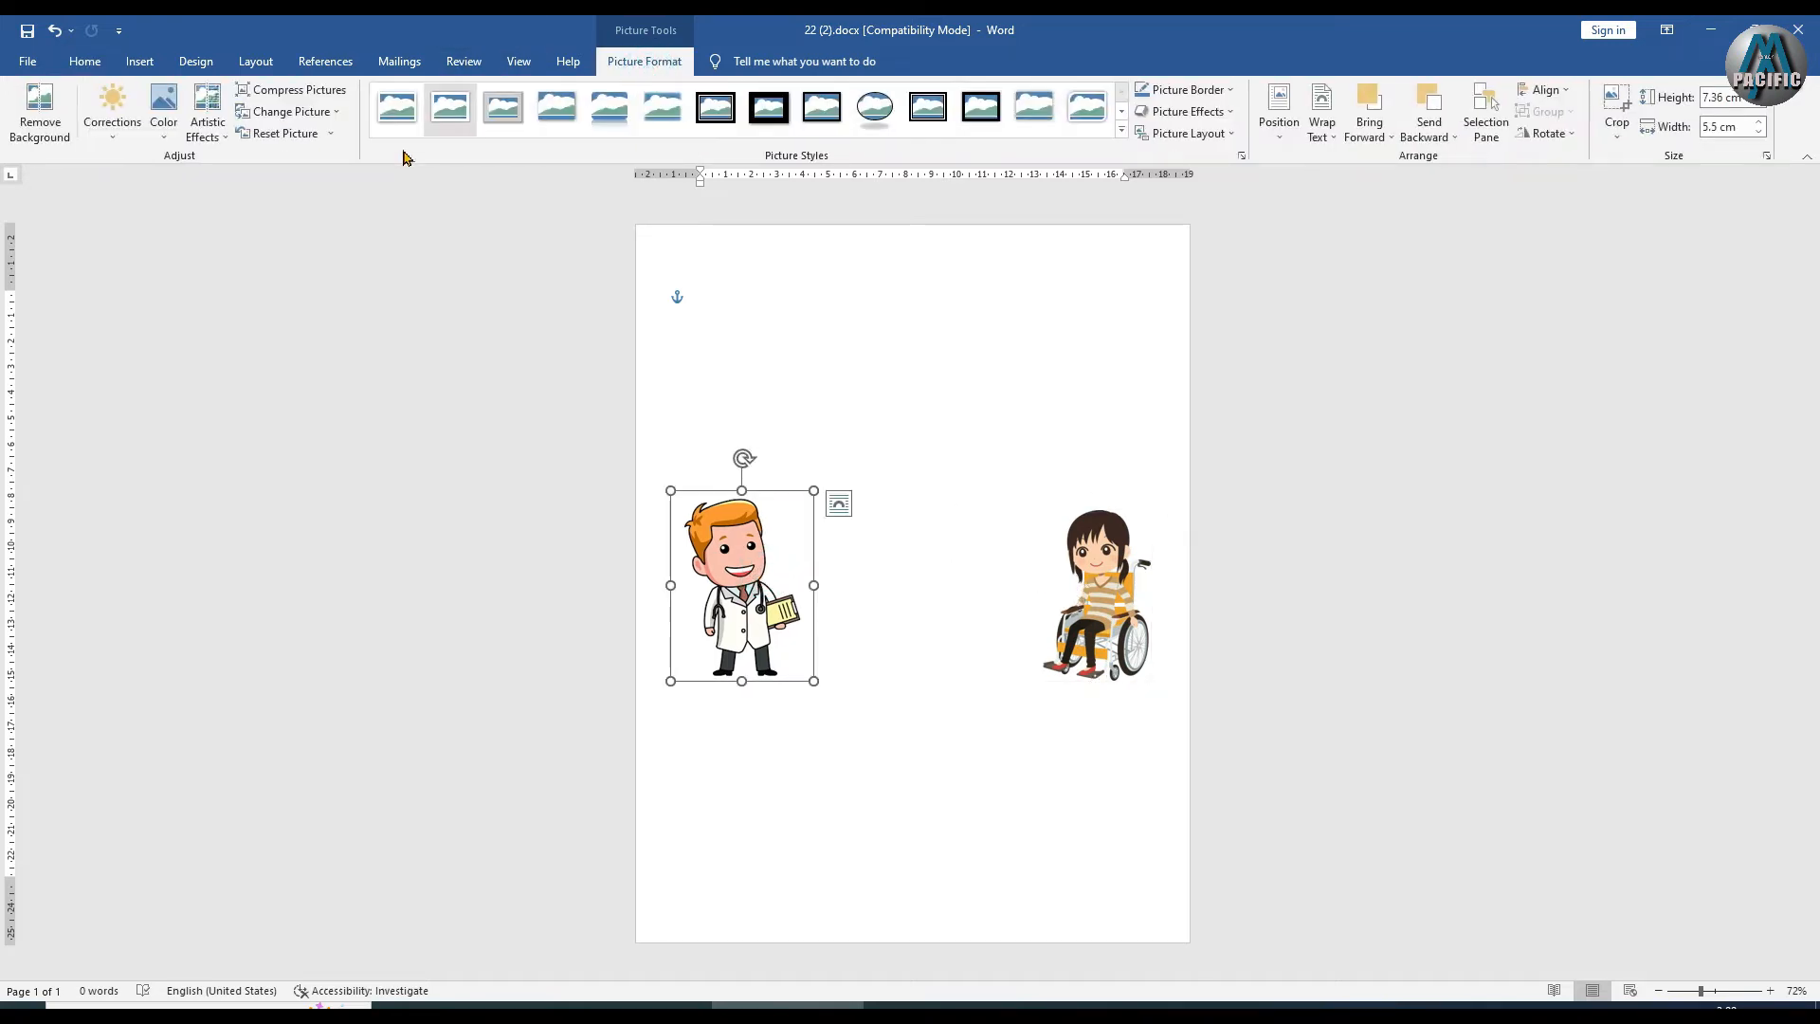
{"action": "left_click", "coordinate": [932, 410]}
{"action": "left_click", "coordinate": [139, 60]}
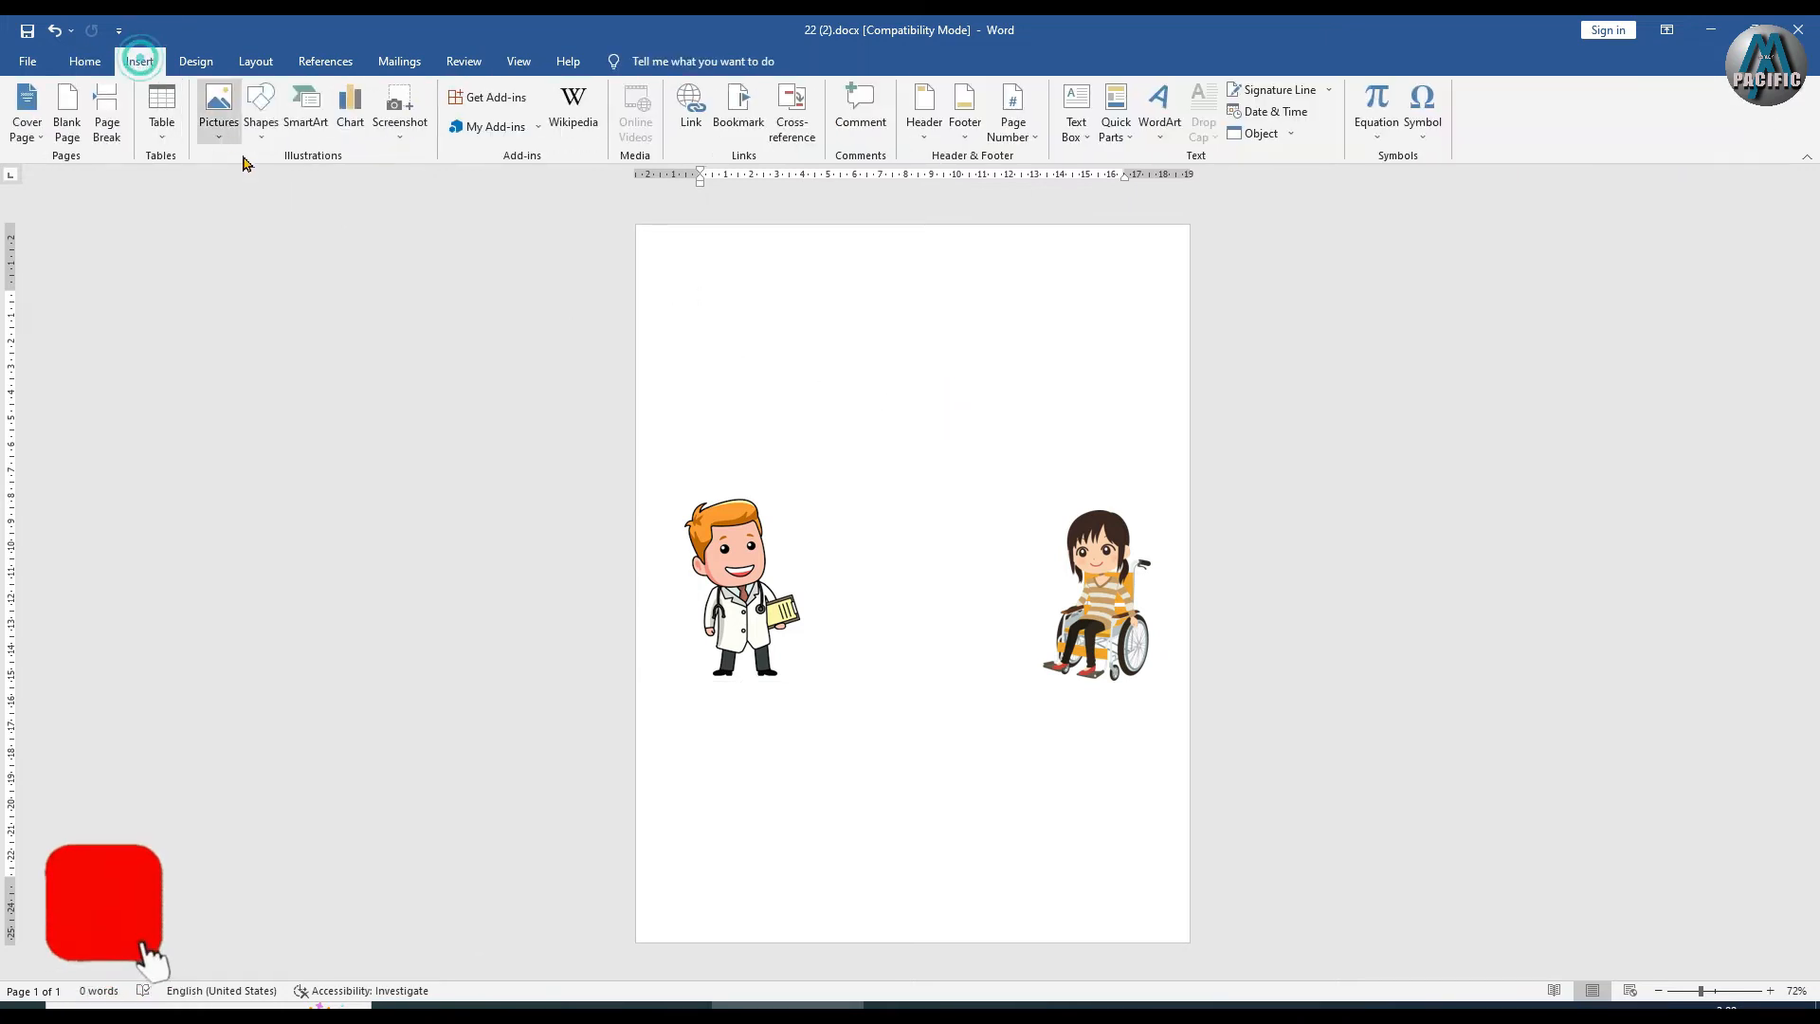
{"action": "left_click", "coordinate": [256, 132]}
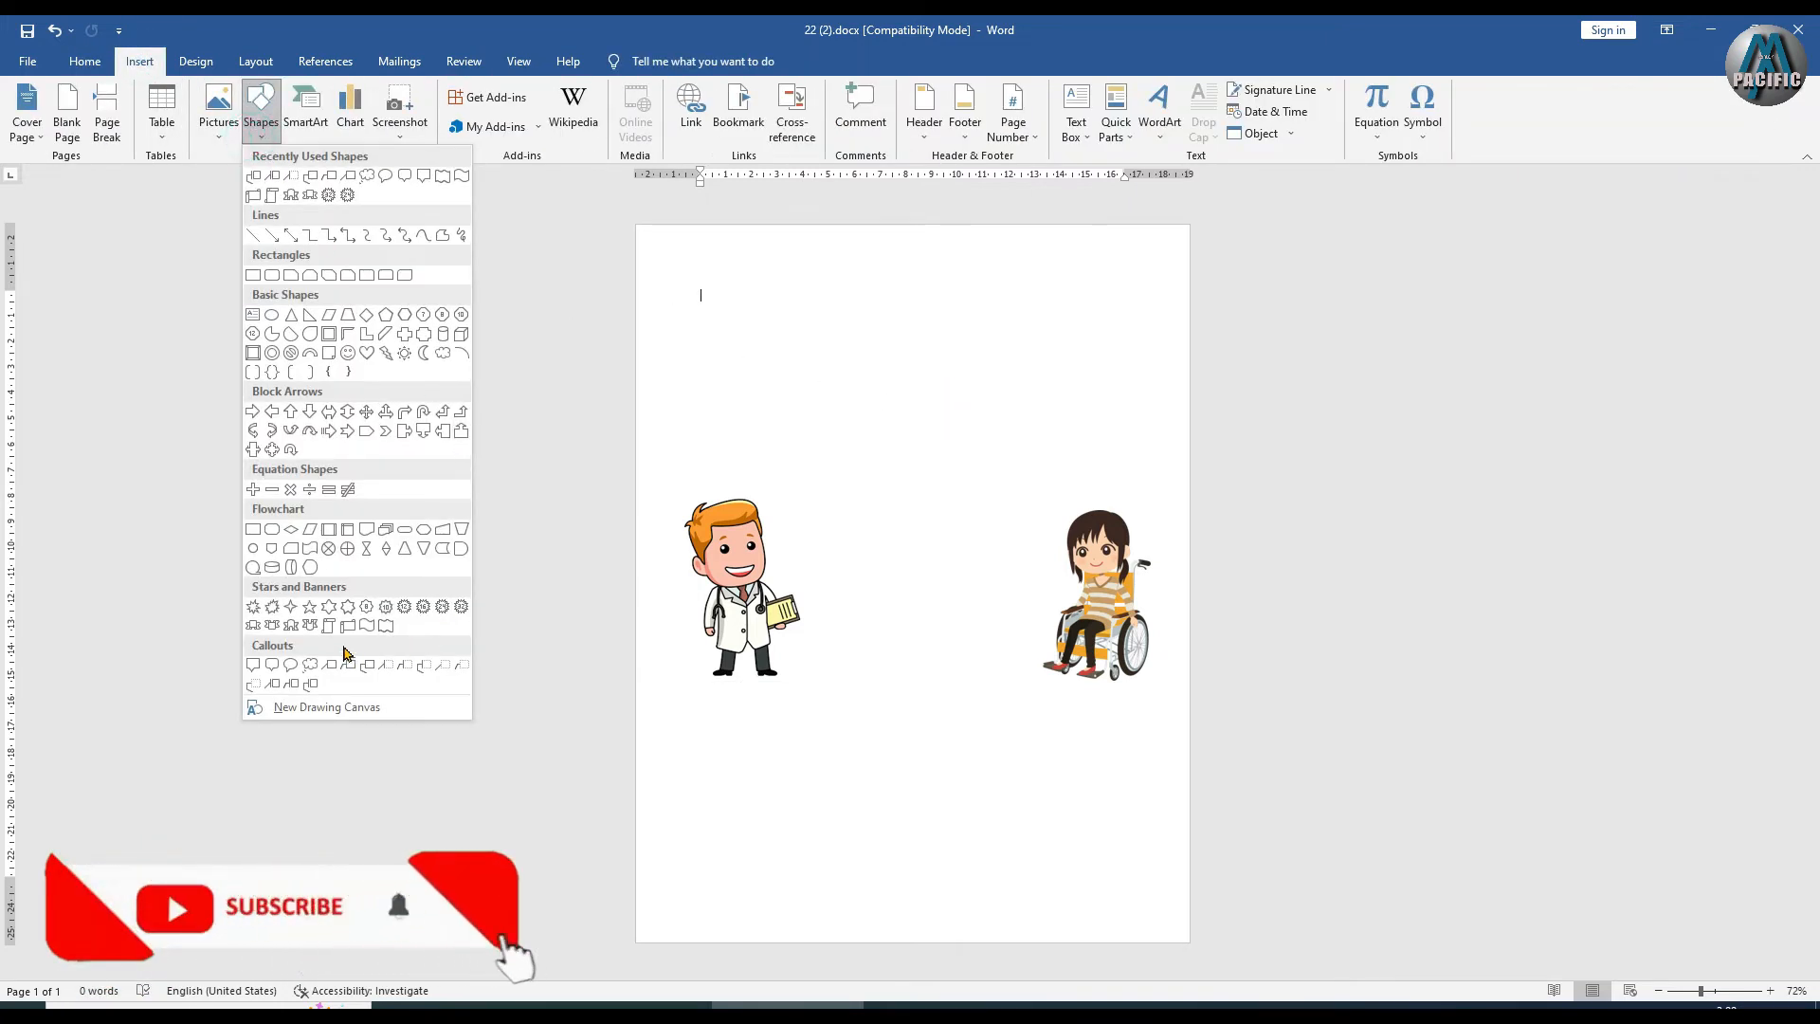
{"action": "left_click", "coordinate": [291, 682]}
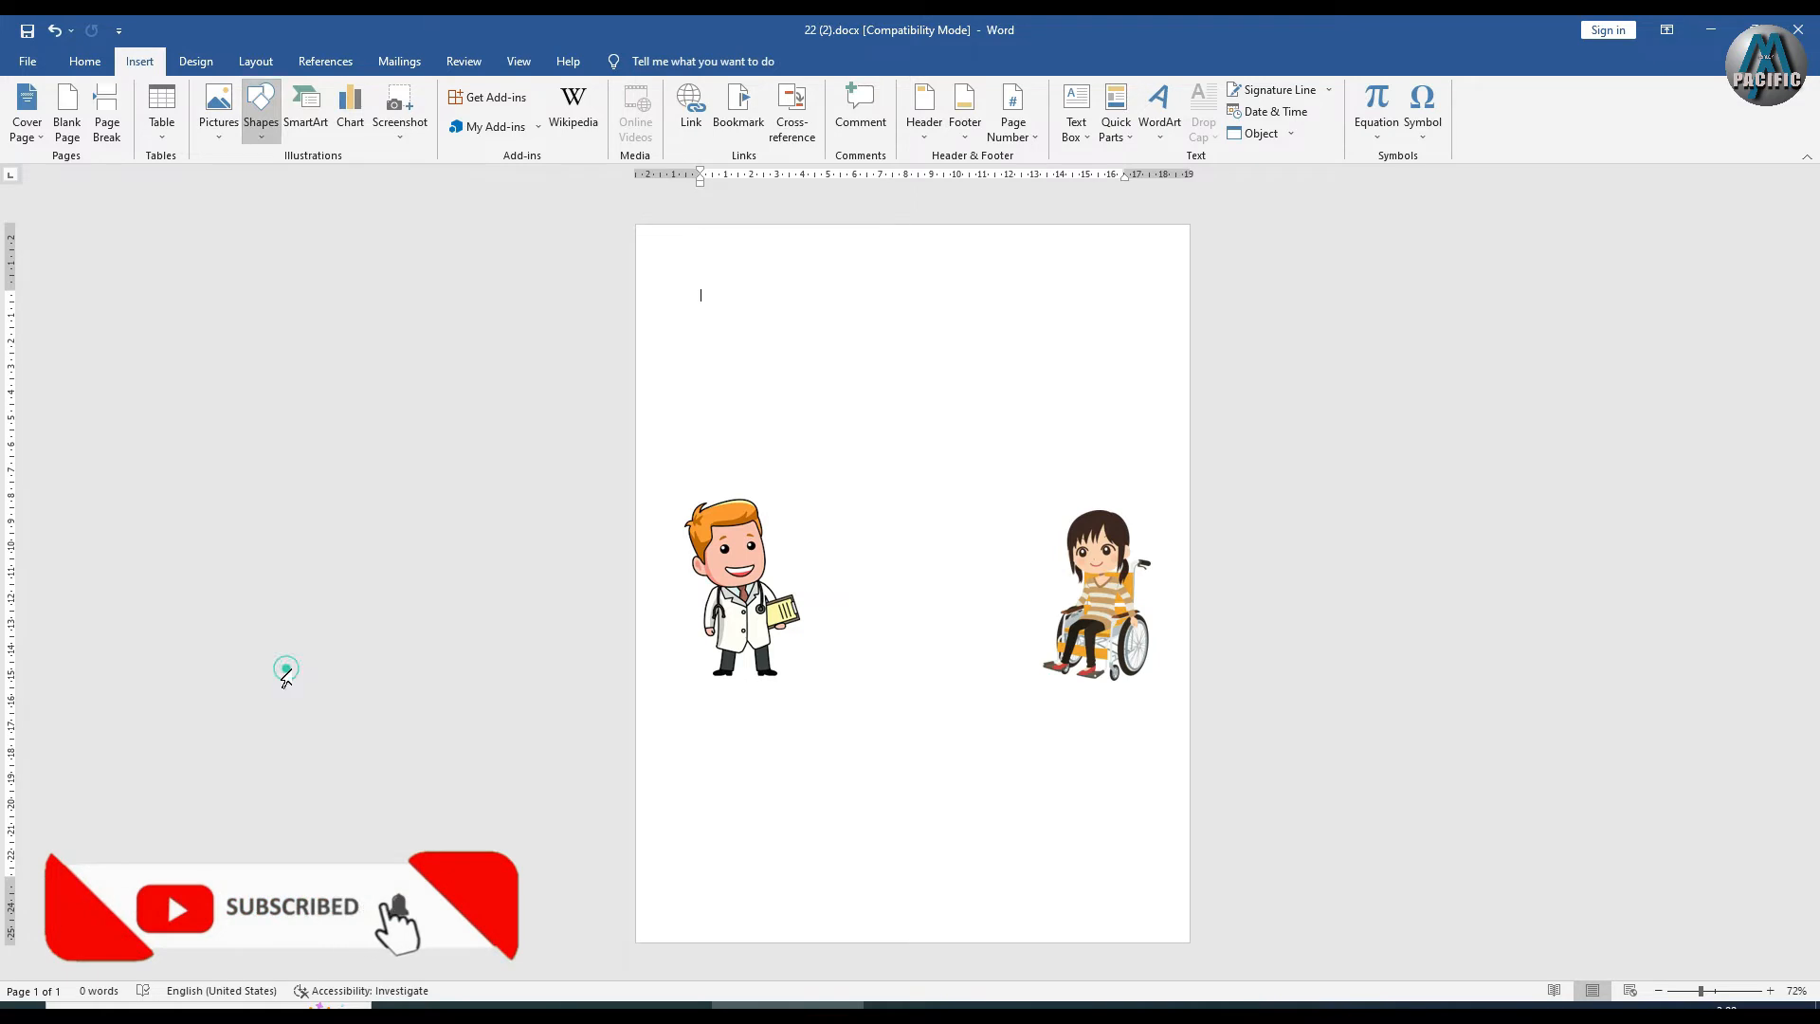
{"action": "left_click_drag", "start_coordinate": [754, 497], "coordinate": [960, 389]}
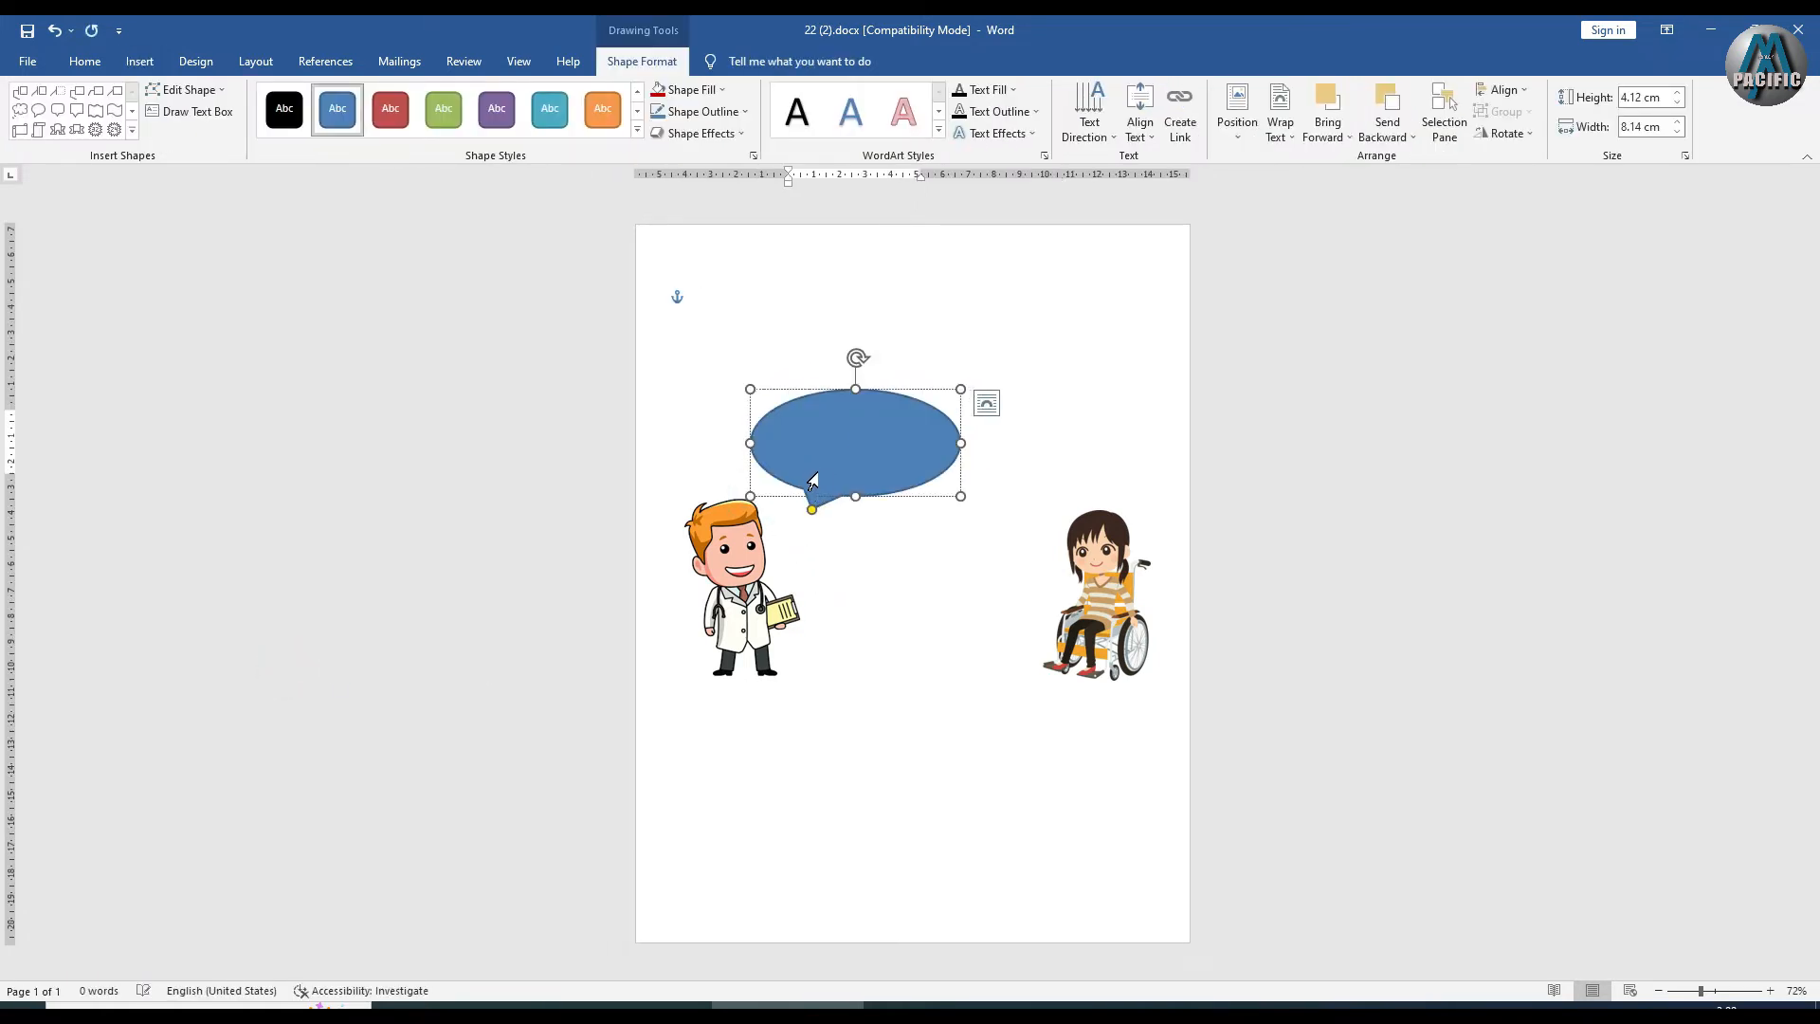
{"action": "left_click_drag", "start_coordinate": [811, 509], "coordinate": [758, 510]}
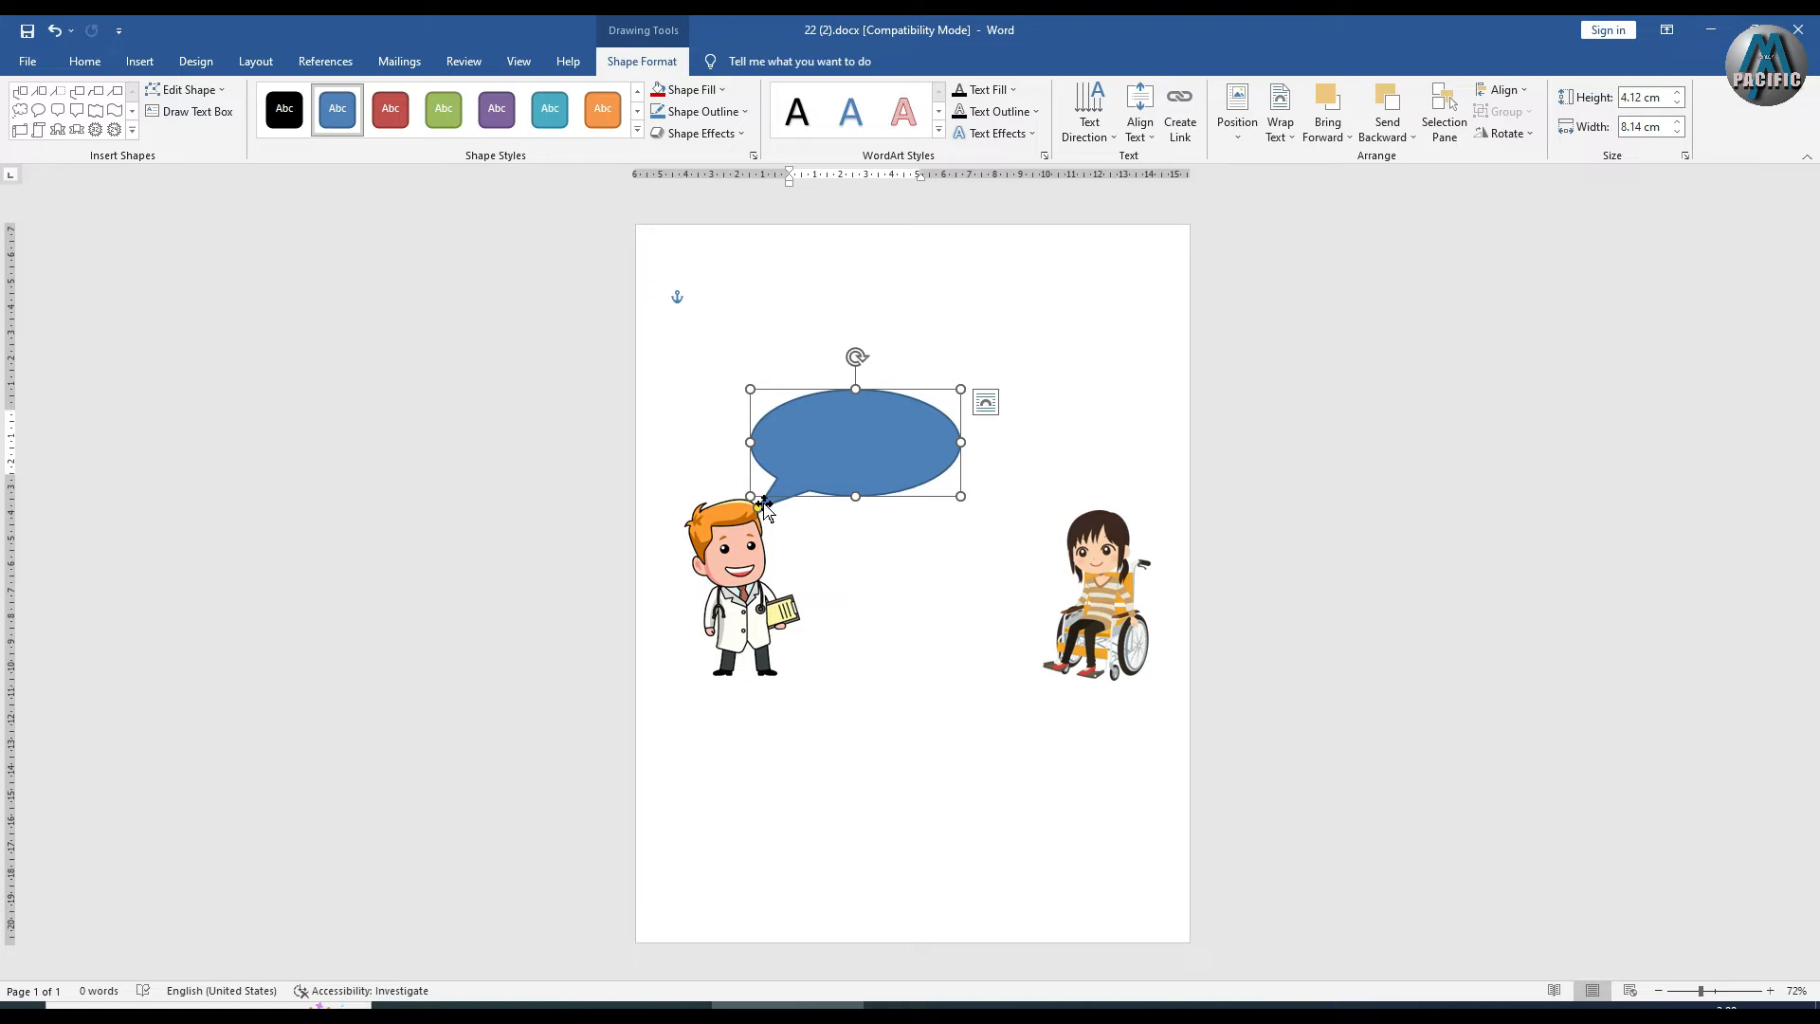
Shrink the speech bubble to about 3.4 cm high and 6.5 cm wide and move it closer to the doctor's head
{"action": "right_click", "coordinate": [794, 414]}
{"action": "mouse_move", "coordinate": [794, 414]}
{"action": "left_mouse_down"}
{"action": "mouse_move", "coordinate": [771, 389]}
{"action": "mouse_move", "coordinate": [797, 405]}
{"action": "left_mouse_up"}
{"action": "left_click", "coordinate": [858, 450]}
{"action": "left_click_drag", "start_coordinate": [959, 495], "coordinate": [917, 476]}
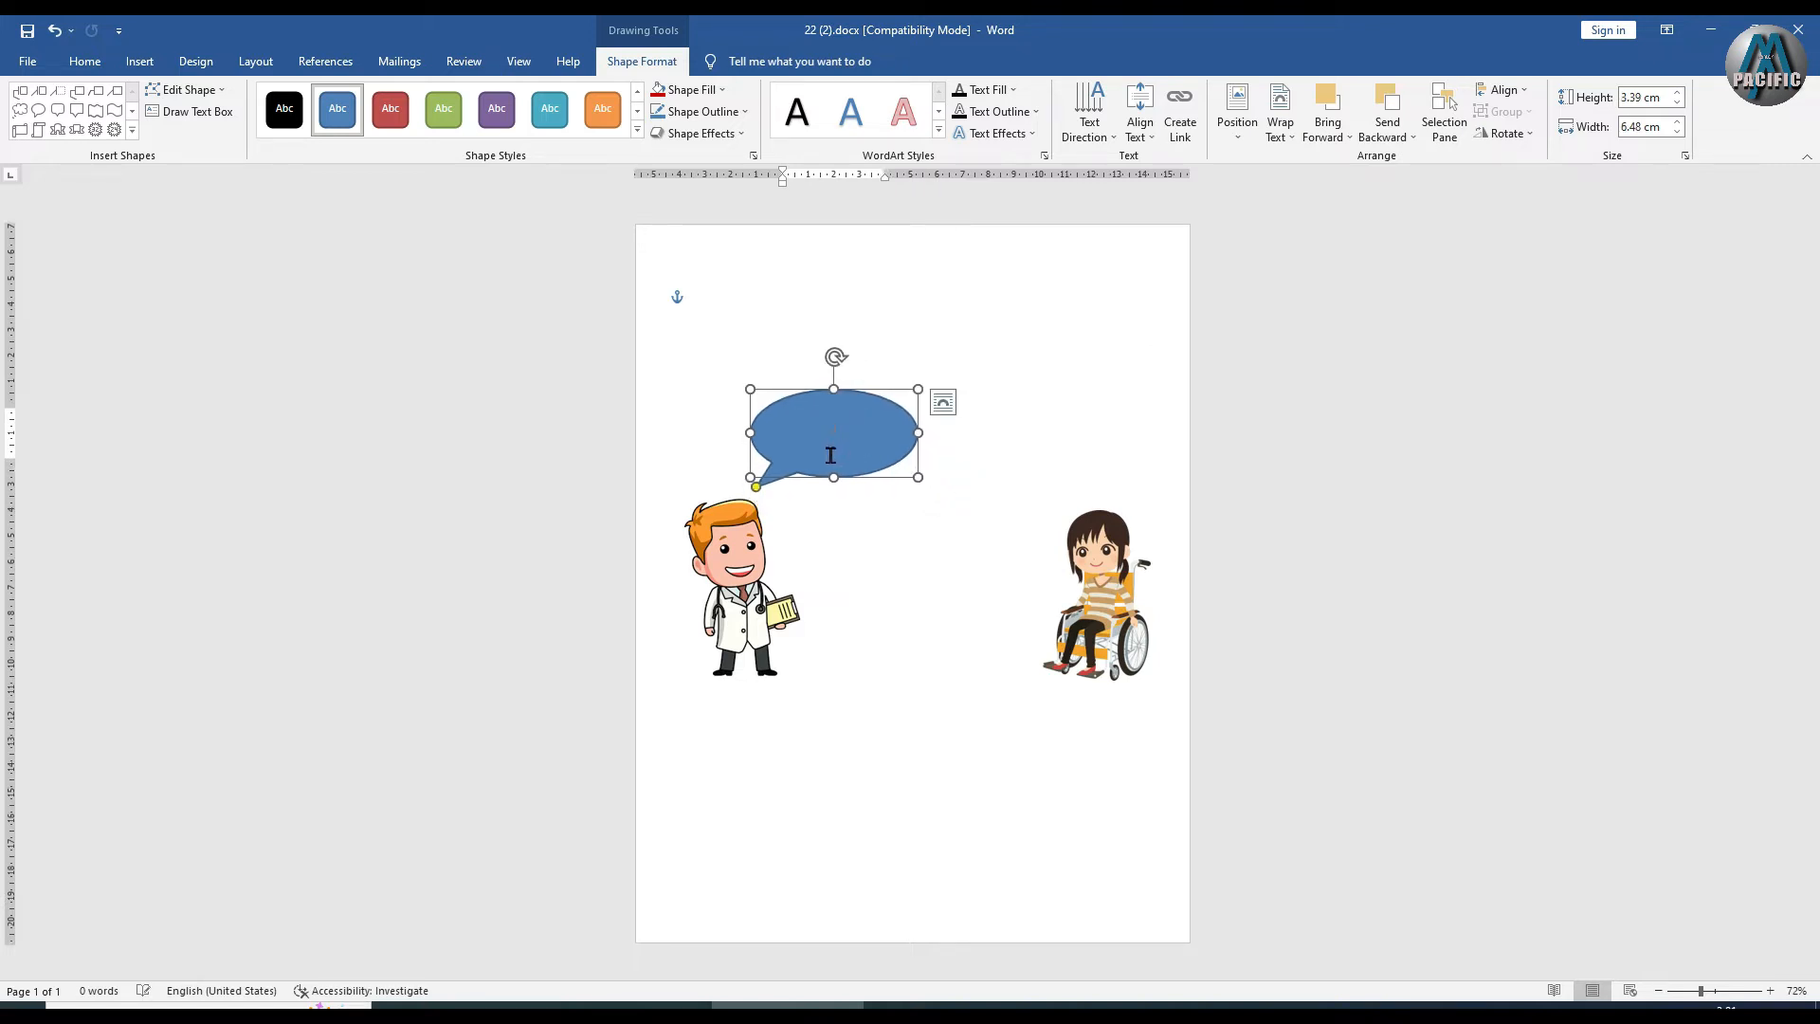
{"action": "left_click_drag", "start_coordinate": [810, 403], "coordinate": [797, 409]}
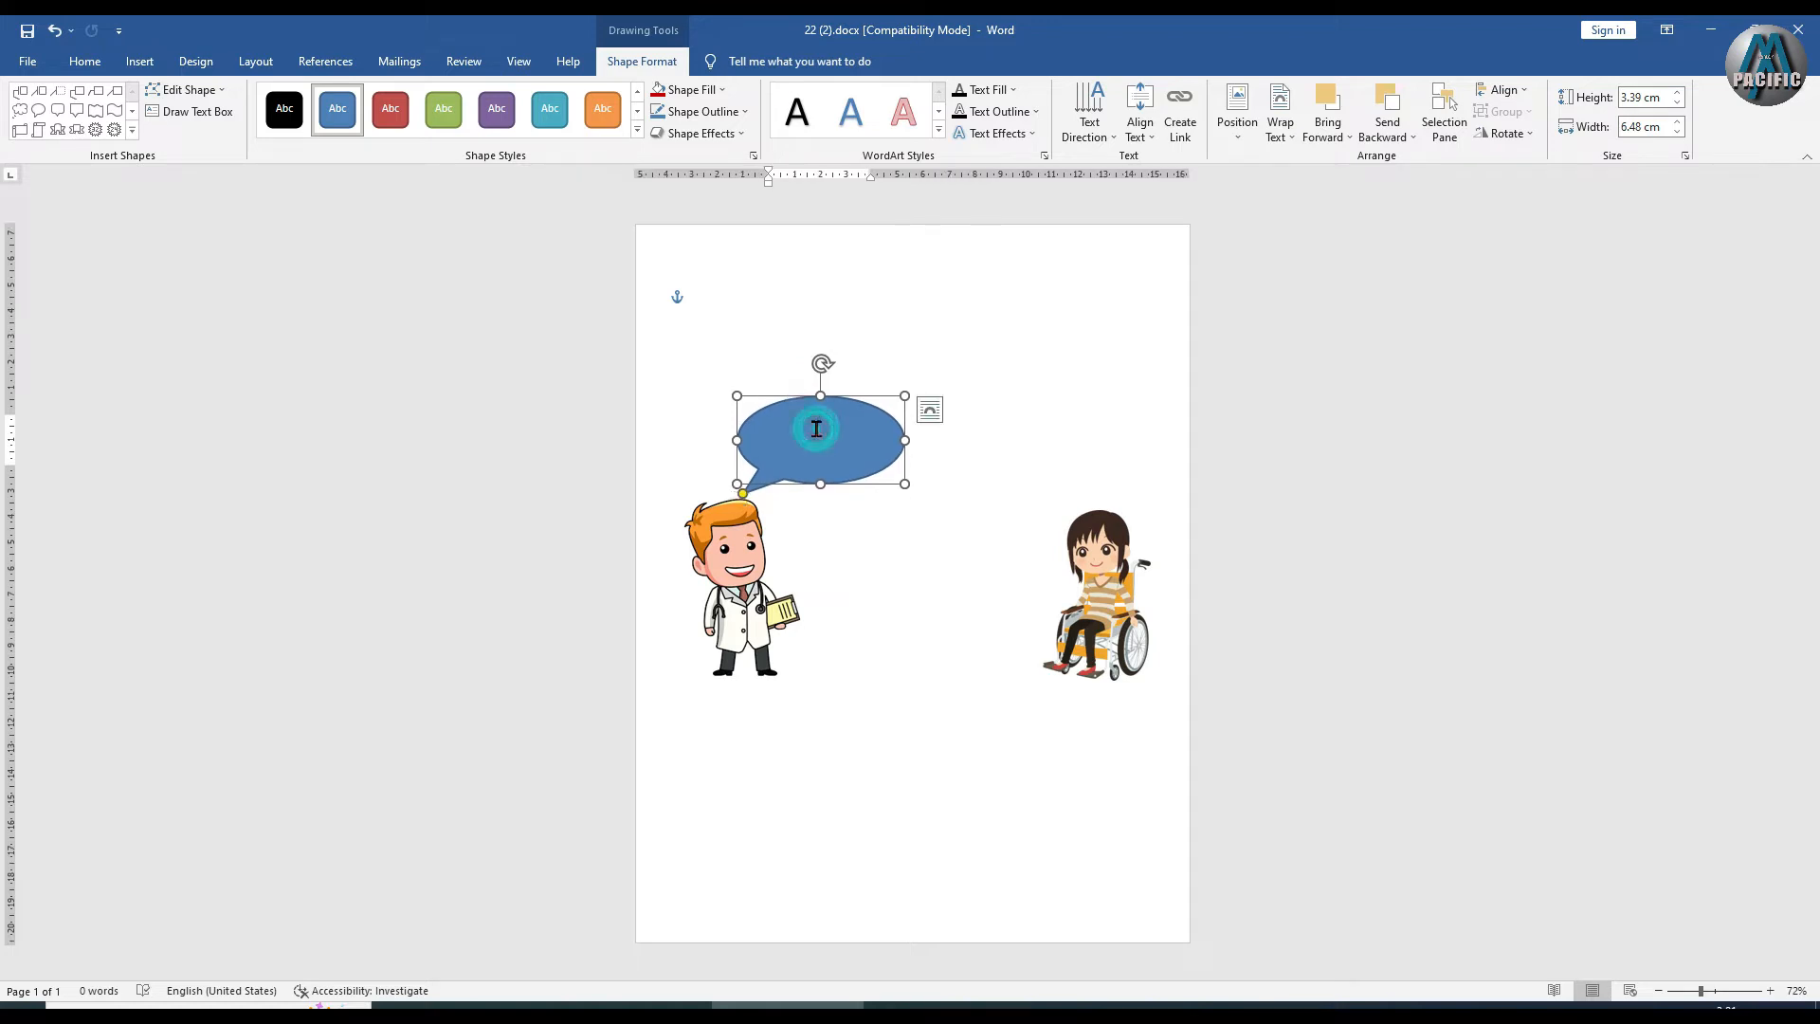
Give the speech bubble a white fill and black outline, and enlarge it to about 3.7 cm high and 7.4 cm wide
{"action": "left_click", "coordinate": [699, 92]}
{"action": "left_click", "coordinate": [696, 257]}
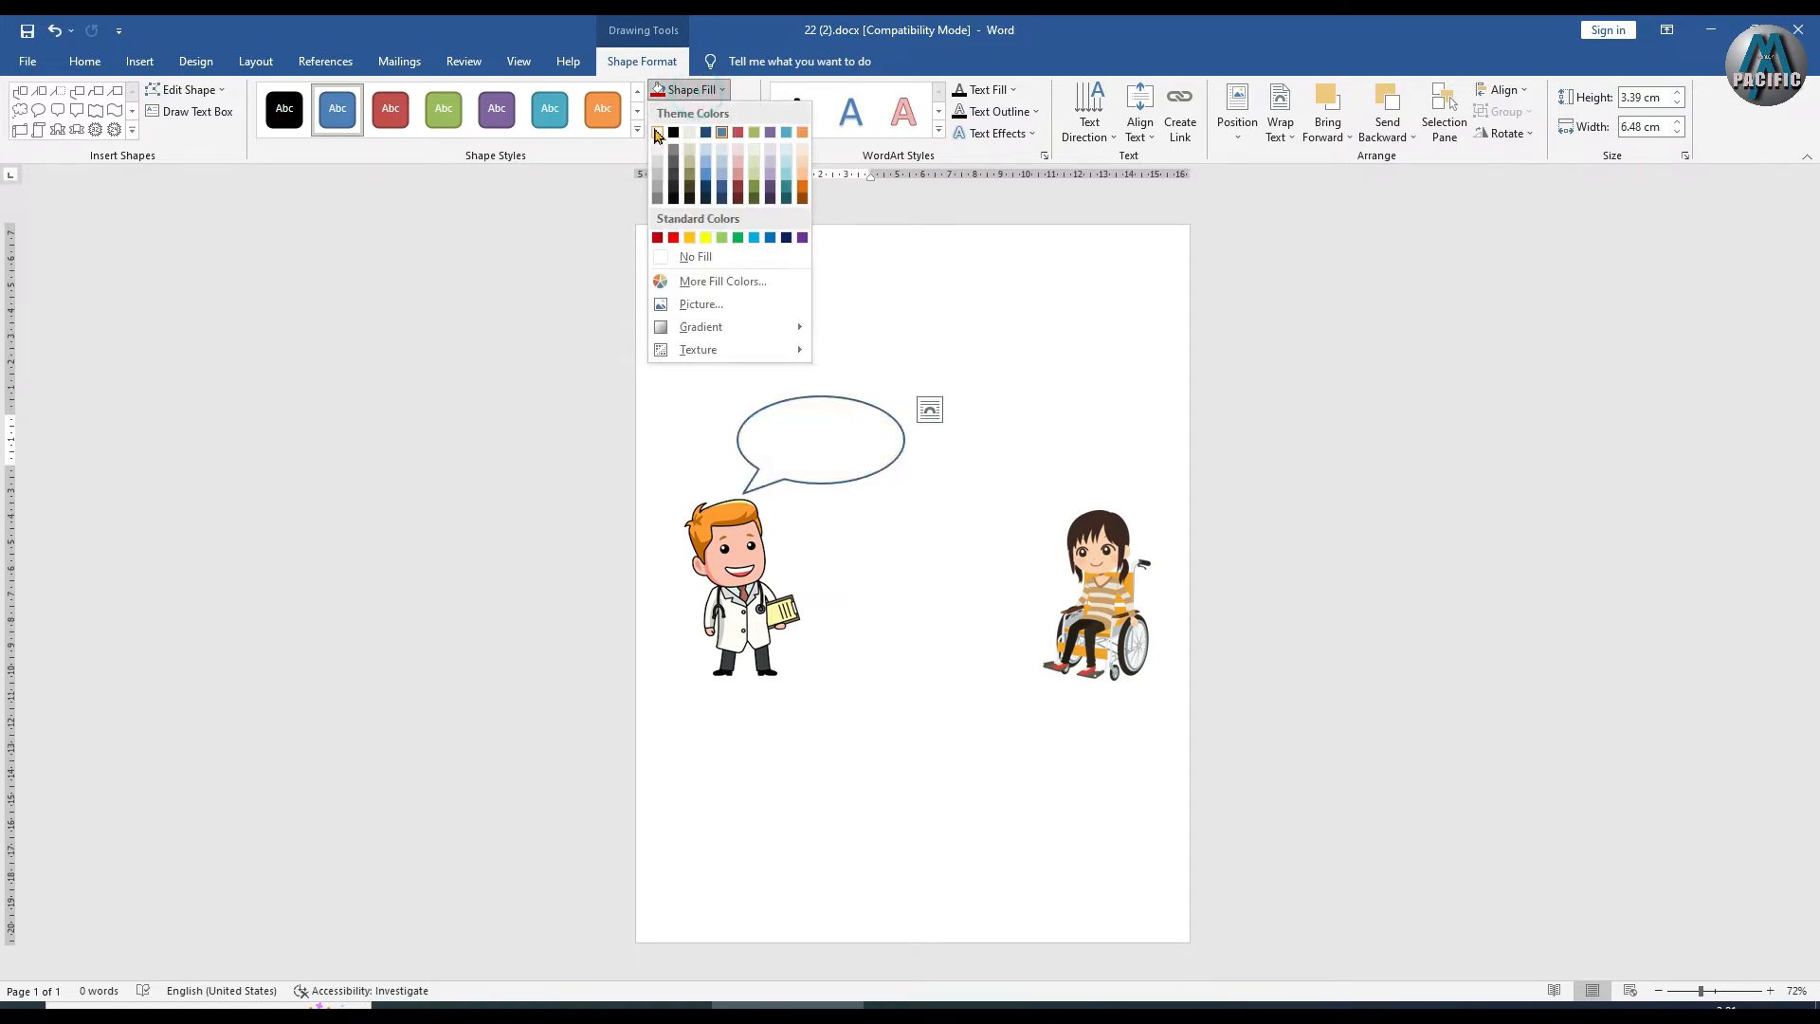
{"action": "left_click", "coordinate": [713, 112]}
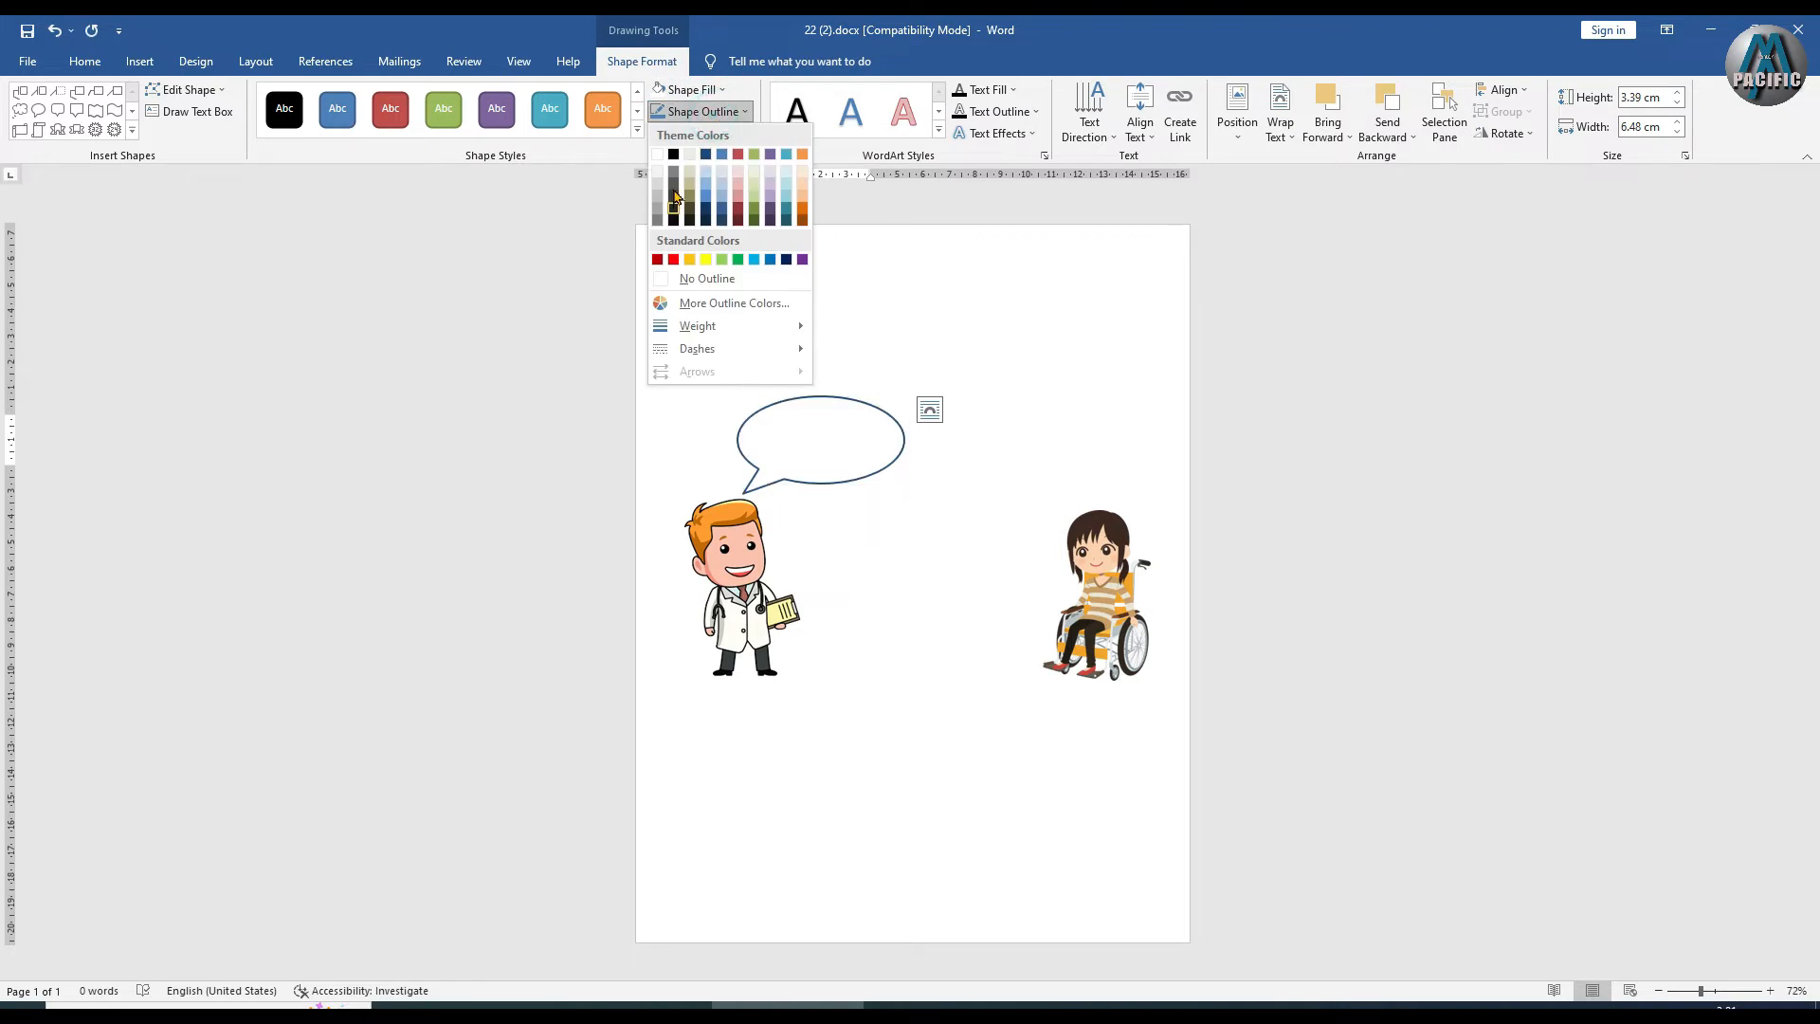
{"action": "left_click", "coordinate": [673, 154]}
{"action": "left_click_drag", "start_coordinate": [907, 481], "coordinate": [928, 491]}
Enter "Dont" in the speech bubble and make the text black with the plain black WordArt style
{"action": "left_click", "coordinate": [846, 436]}
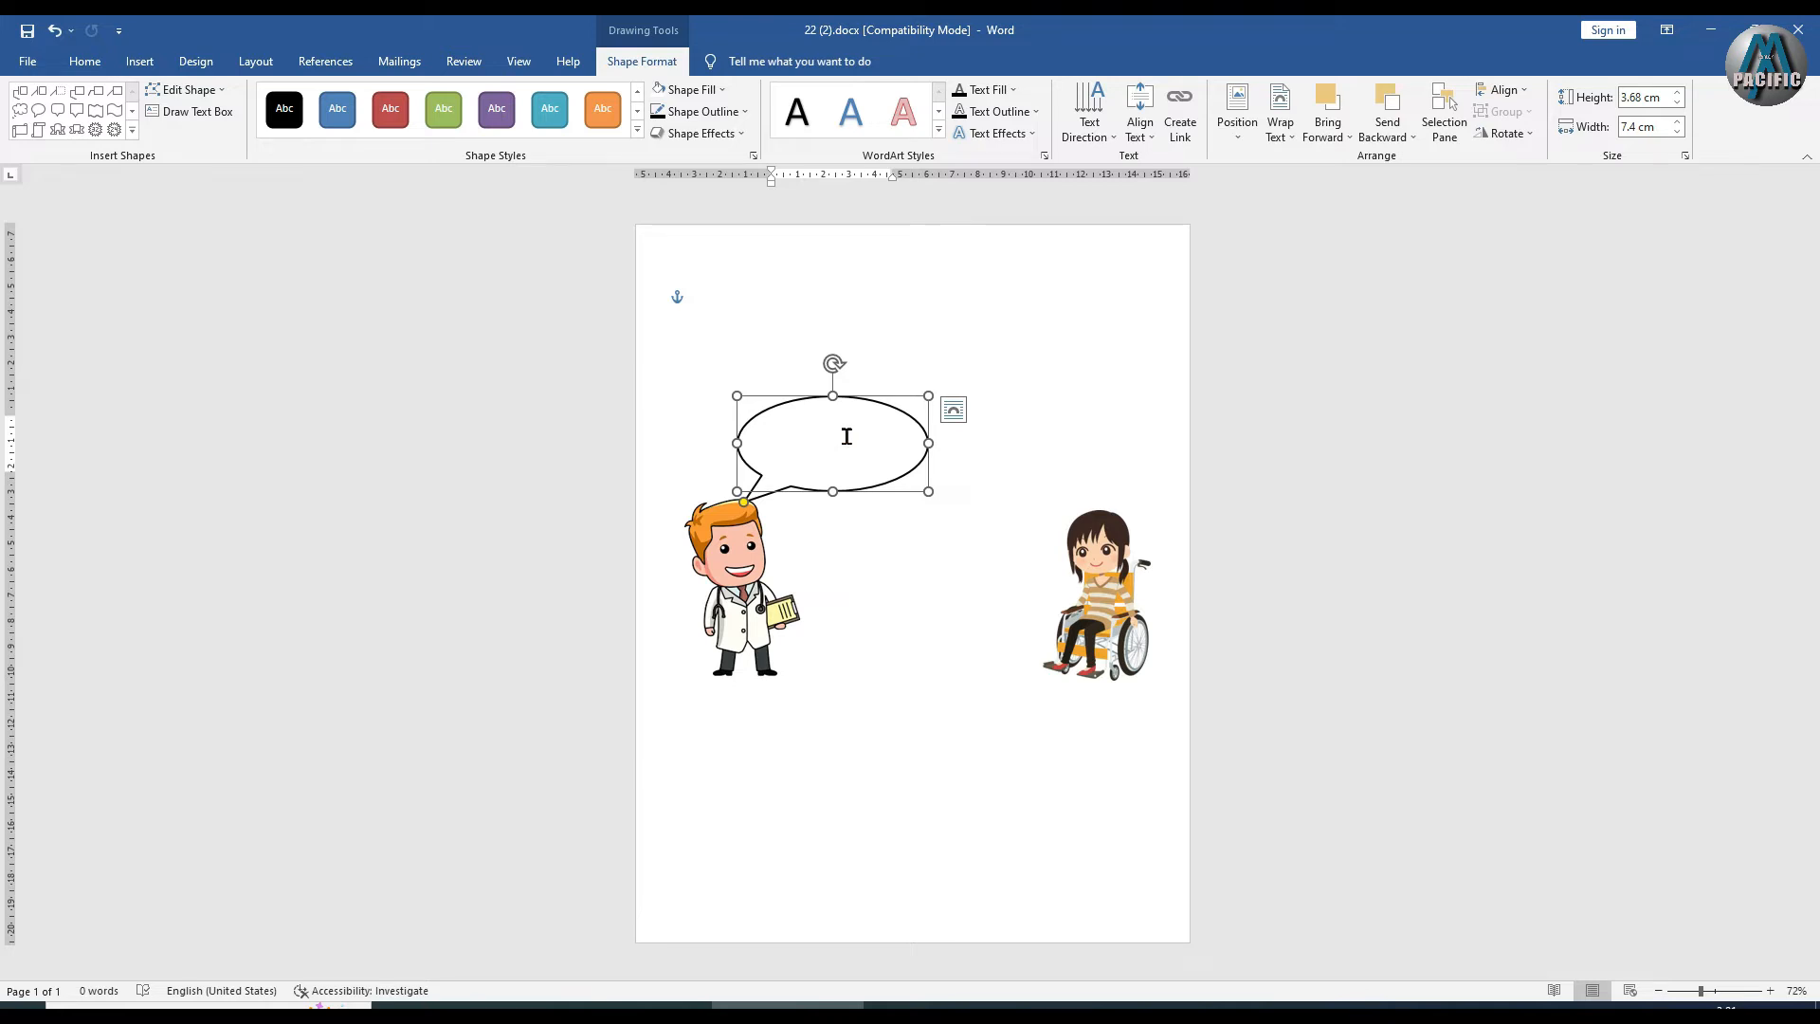
{"action": "type", "text": "He"}
{"action": "left_click", "coordinate": [81, 63]}
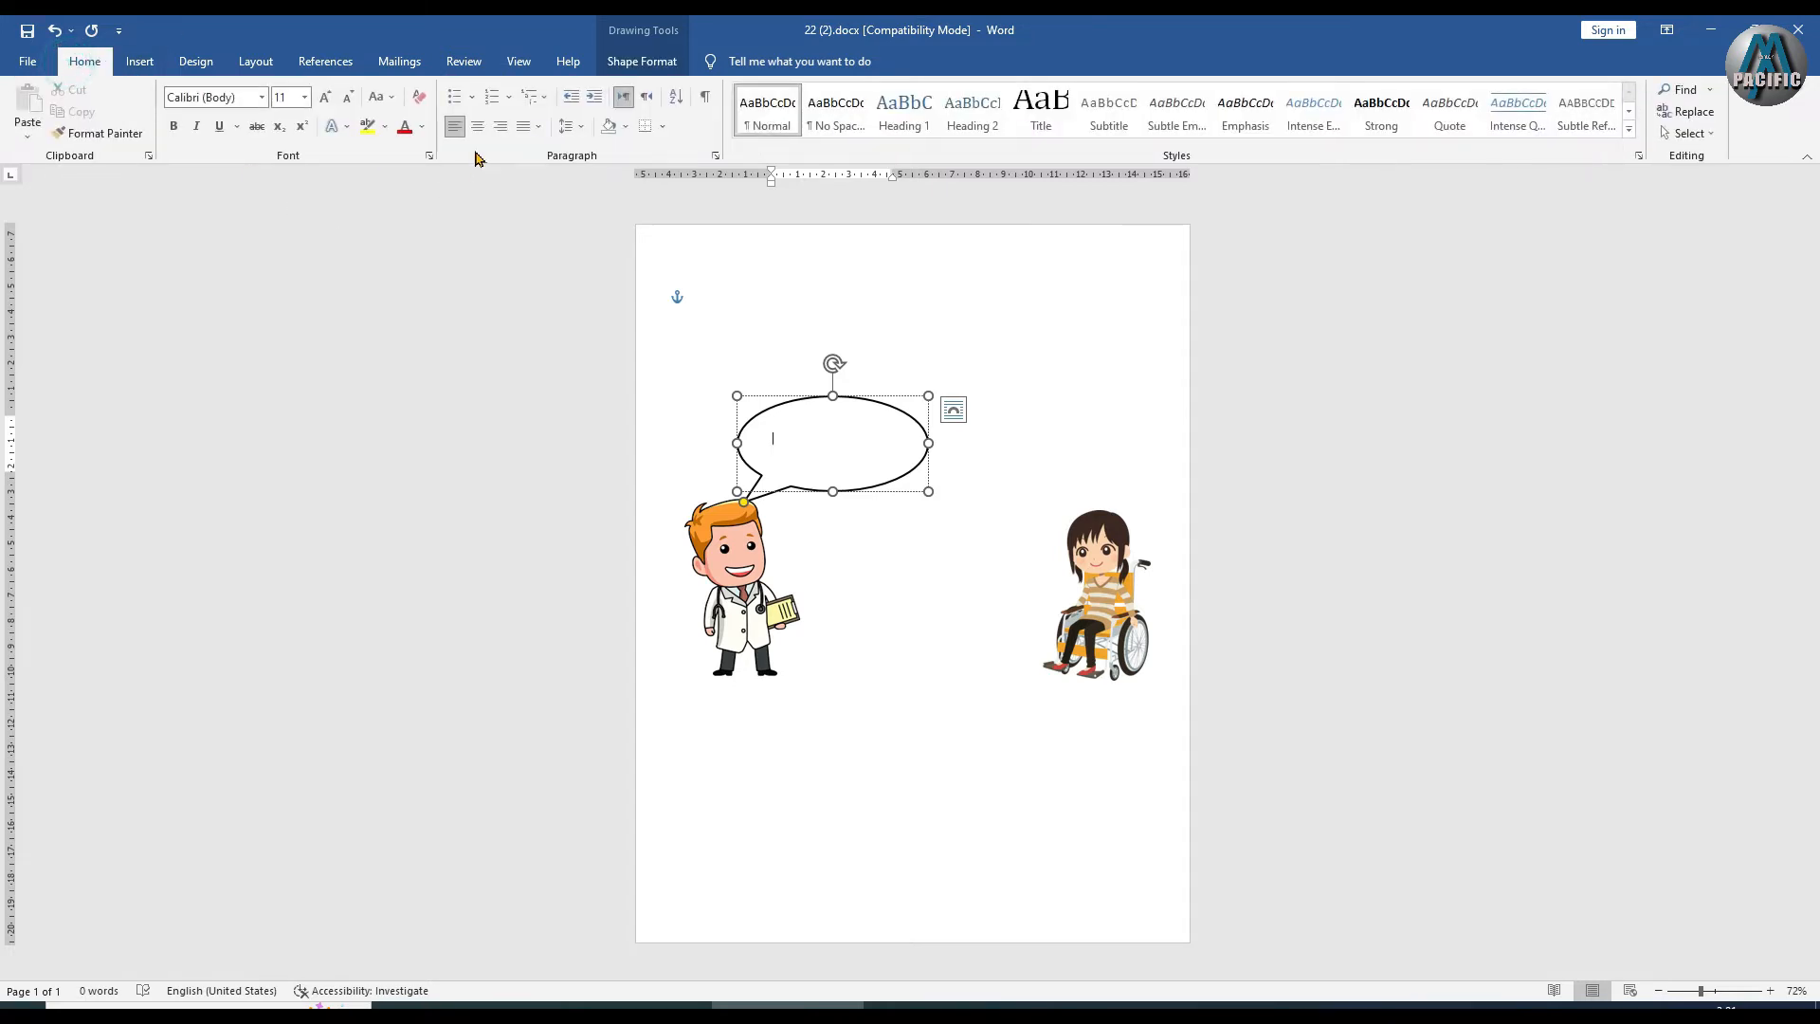
{"action": "left_click", "coordinate": [423, 133]}
{"action": "left_click", "coordinate": [417, 144]}
{"action": "left_click", "coordinate": [856, 446]}
{"action": "left_click", "coordinate": [404, 126]}
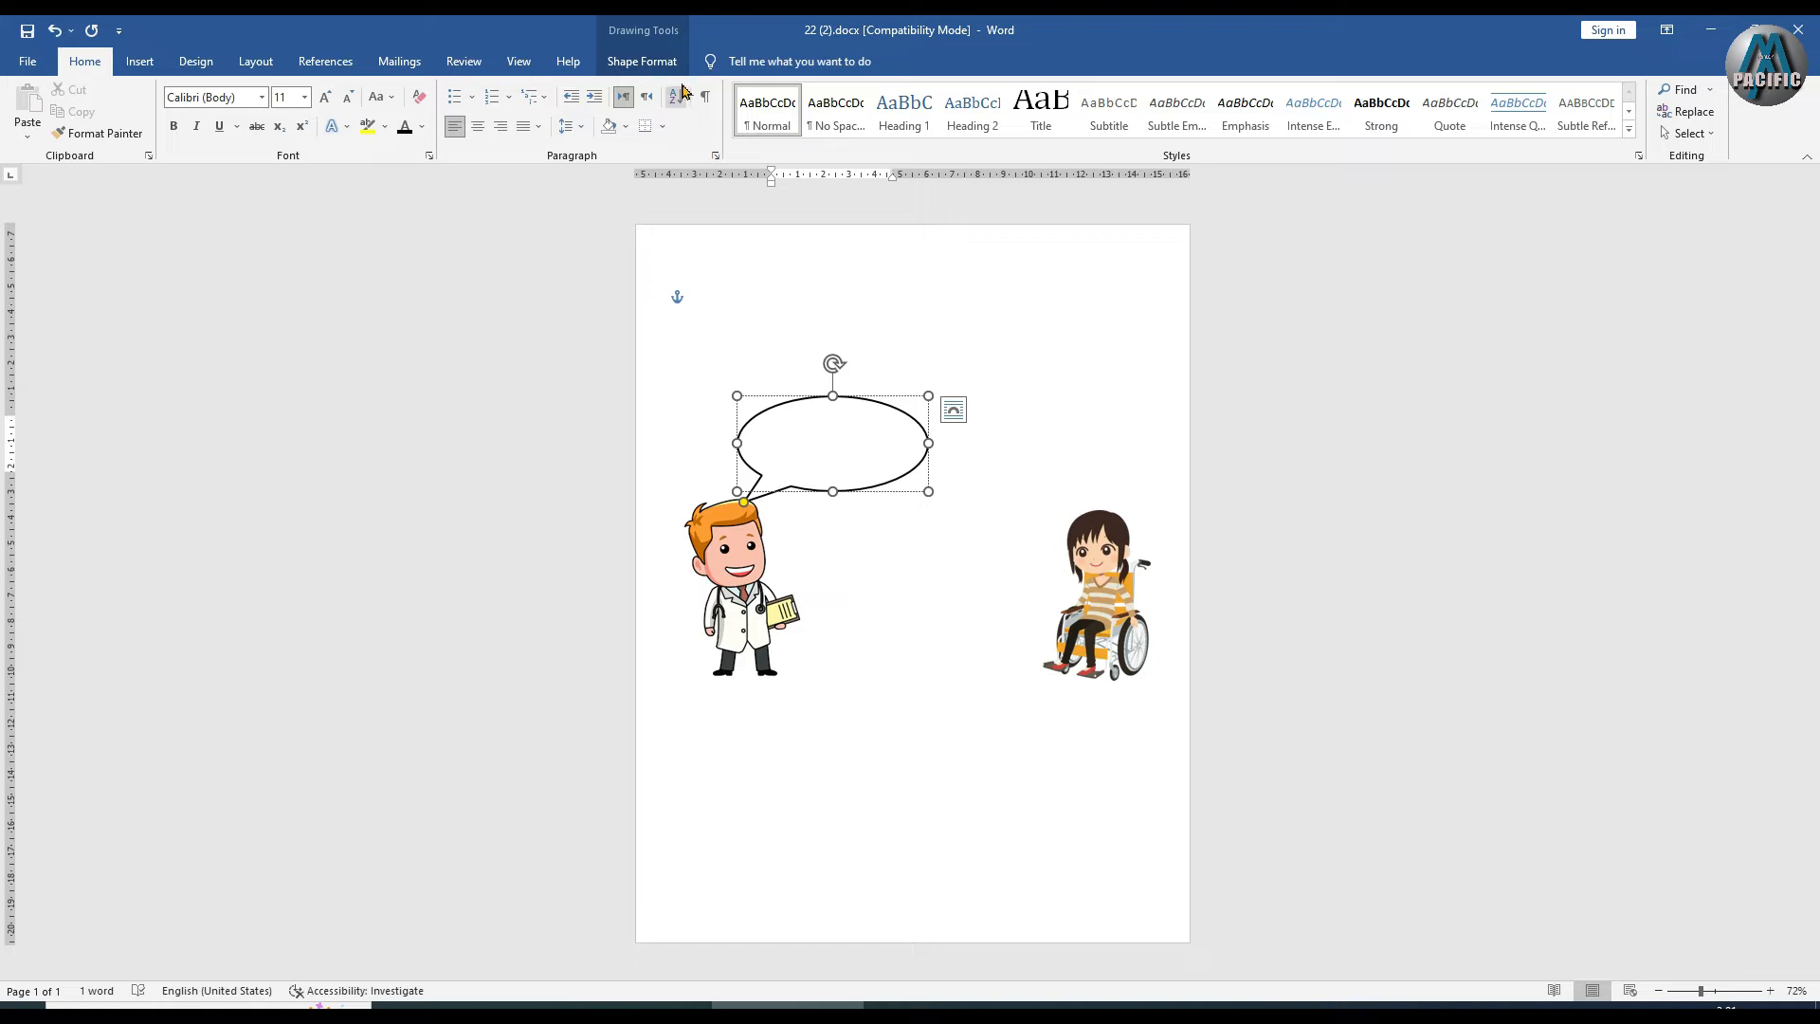
{"action": "left_click", "coordinate": [642, 60]}
{"action": "left_click_drag", "start_coordinate": [817, 418], "coordinate": [715, 435]}
{"action": "left_click", "coordinate": [799, 119]}
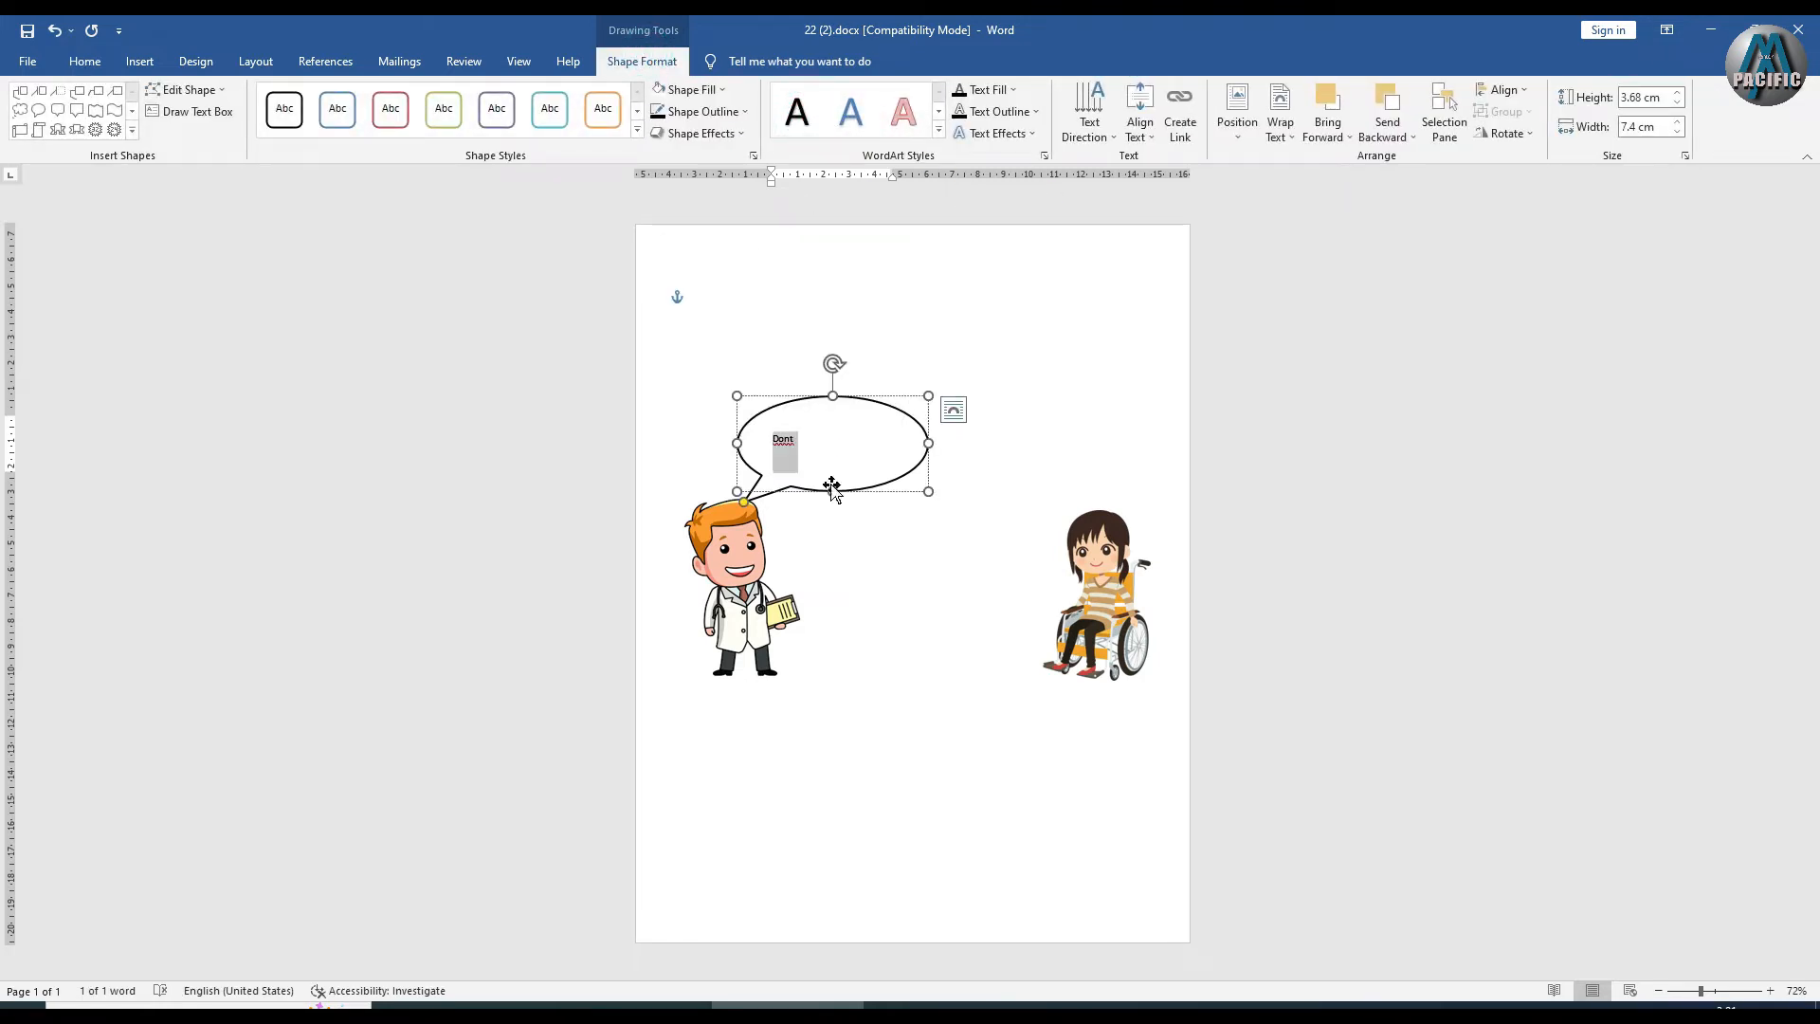
Correct and complete the speech bubble's text to read "Don't worry you will be fine very soon"
{"action": "left_click", "coordinate": [812, 453]}
{"action": "double_click", "coordinate": [771, 438]}
{"action": "left_click", "coordinate": [836, 434]}
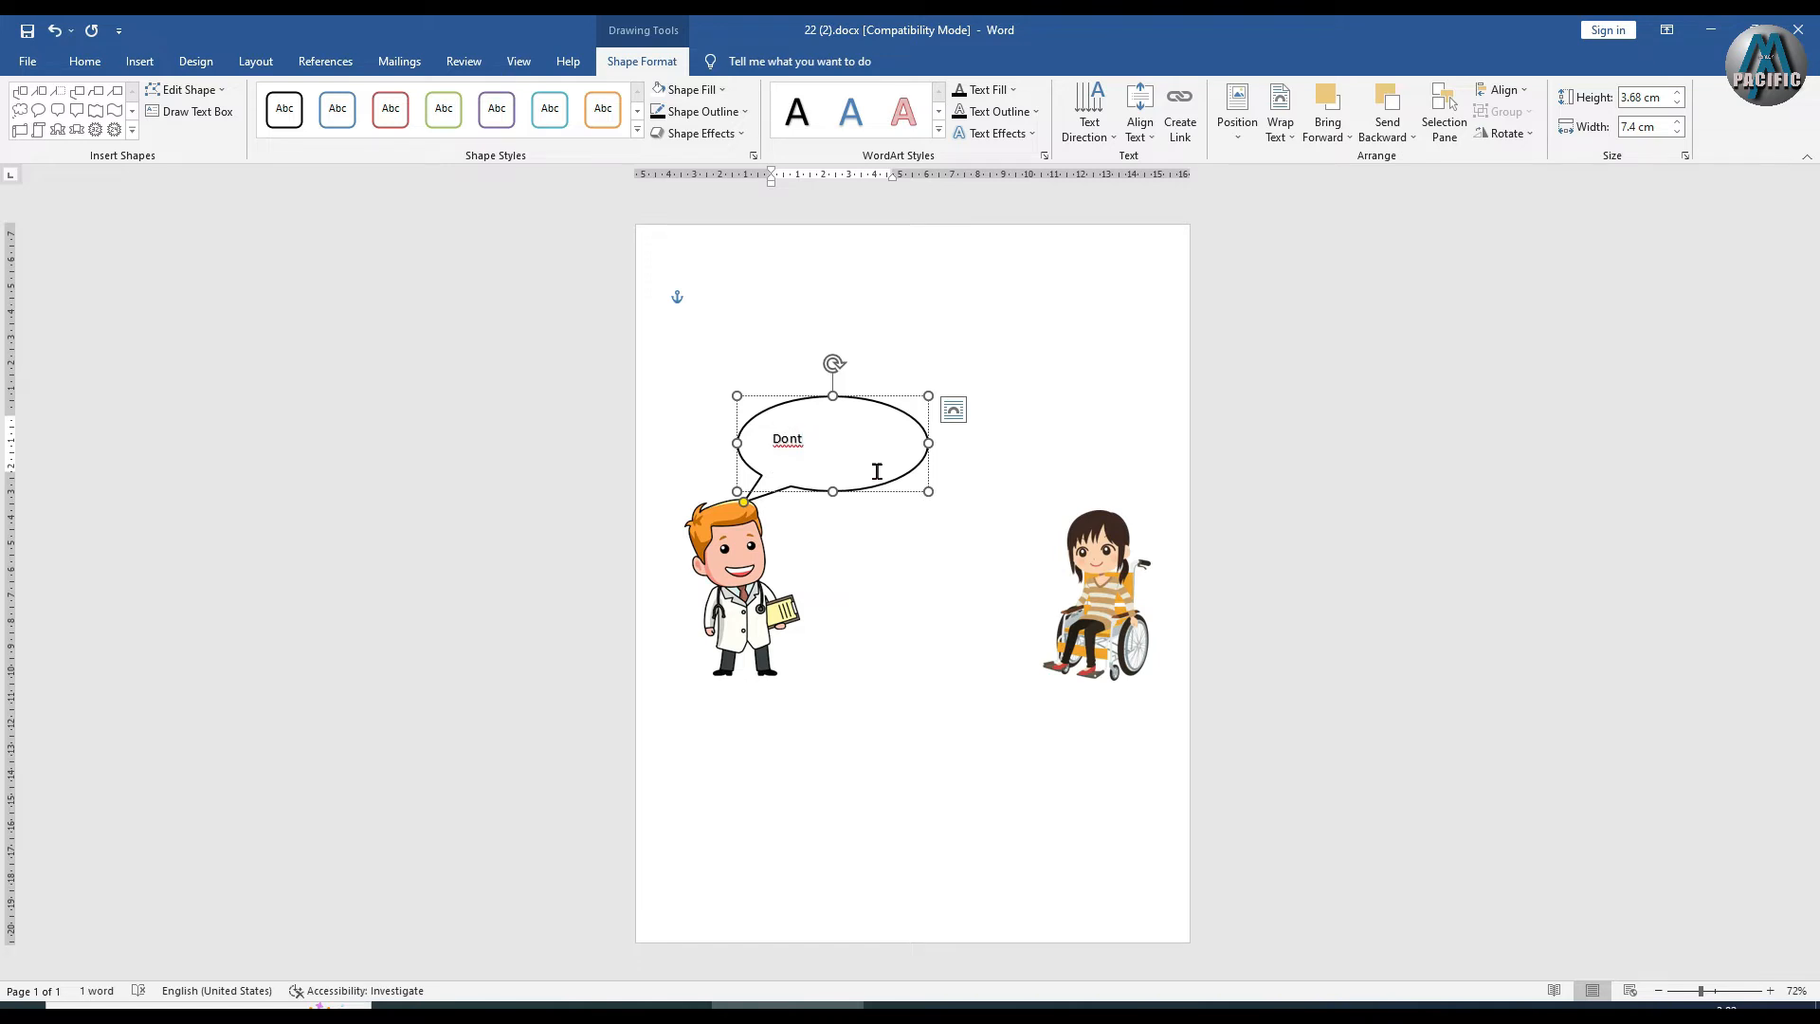
{"action": "type", "text": "o"}
{"action": "type", "text": "wo"}
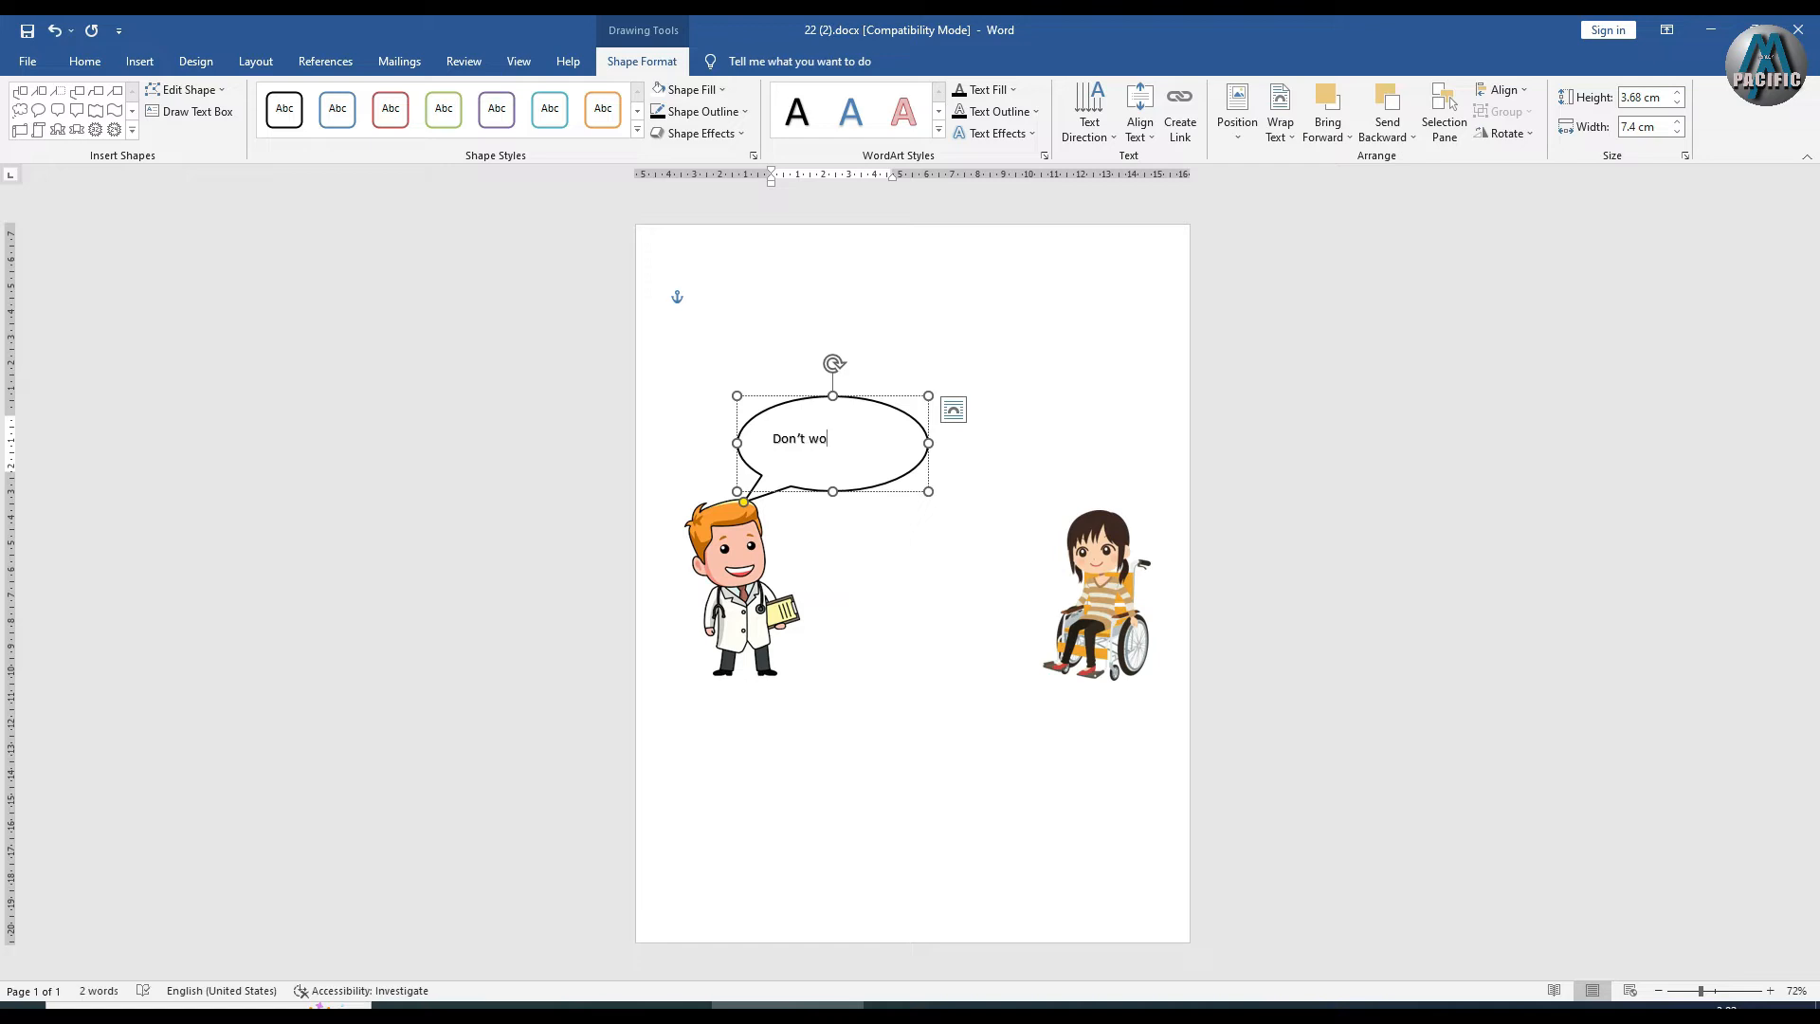
{"action": "type", "text": "rry you will be fine very"}
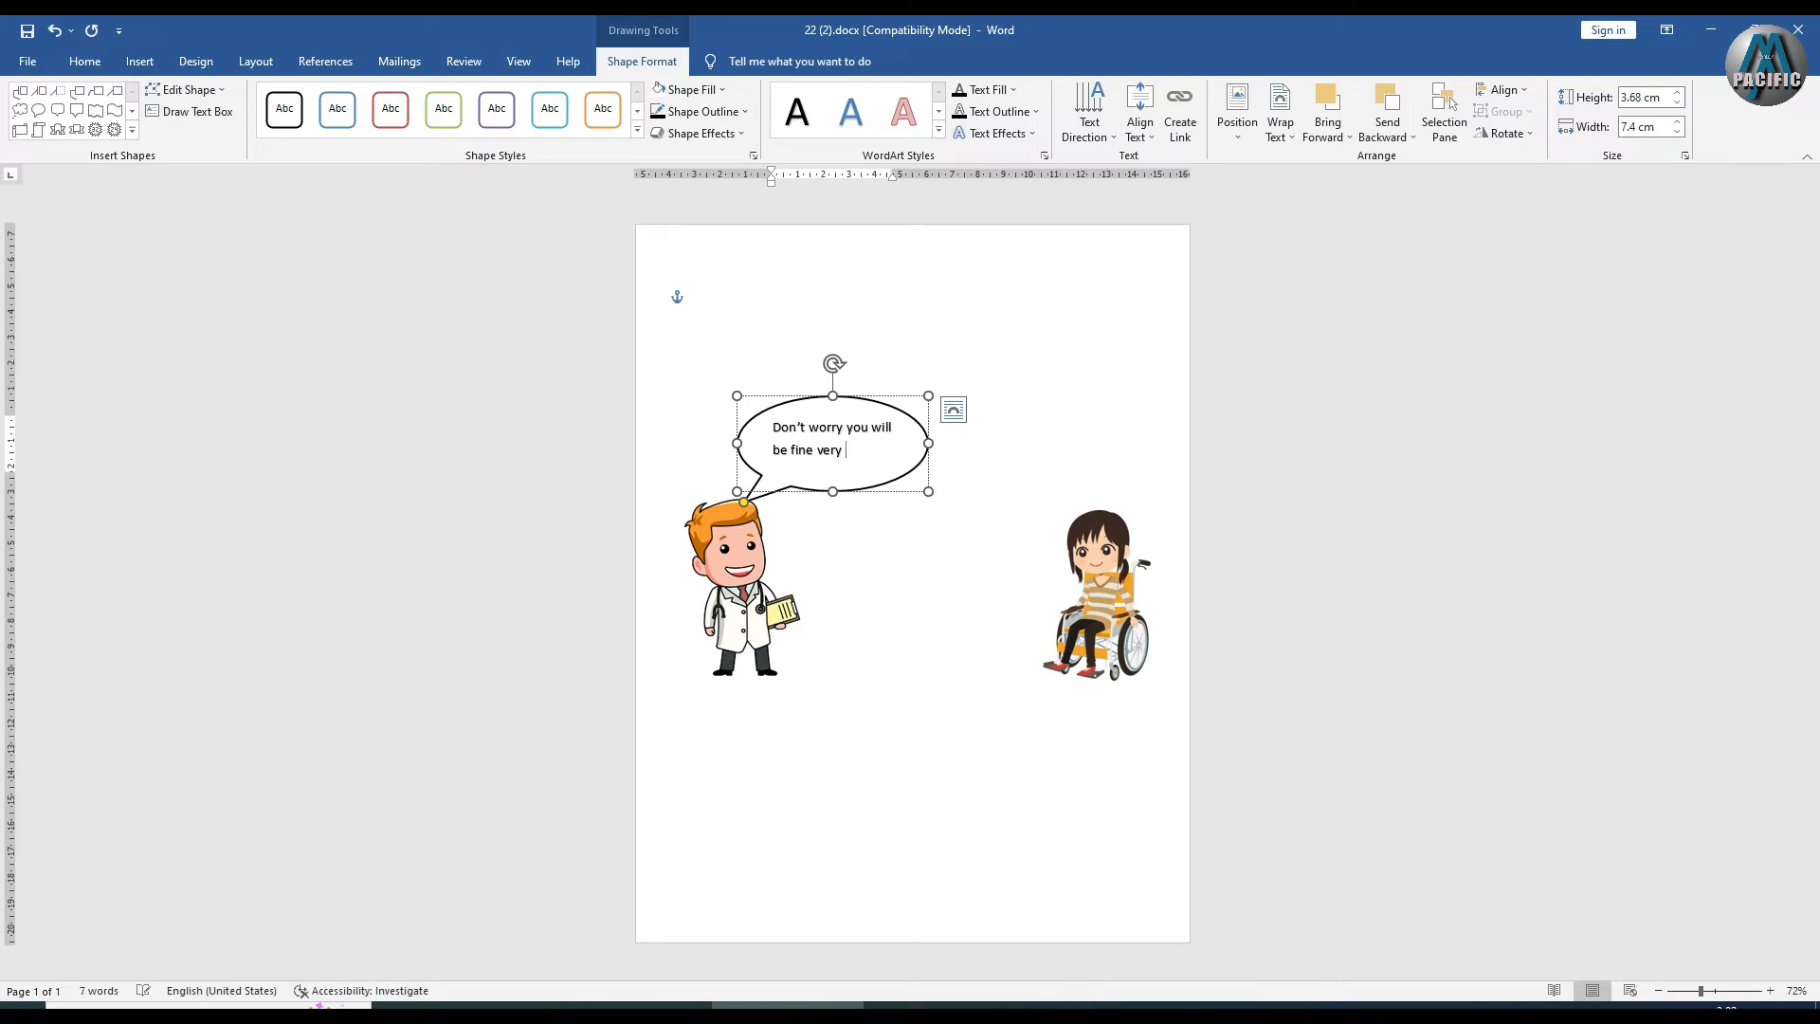
{"action": "type", "text": " soo"}
Reshape the speech bubble to about 4.1 cm high and 5.4 cm wide just above the doctor's head, and centre its text
{"action": "left_click_drag", "start_coordinate": [927, 487], "coordinate": [877, 501]}
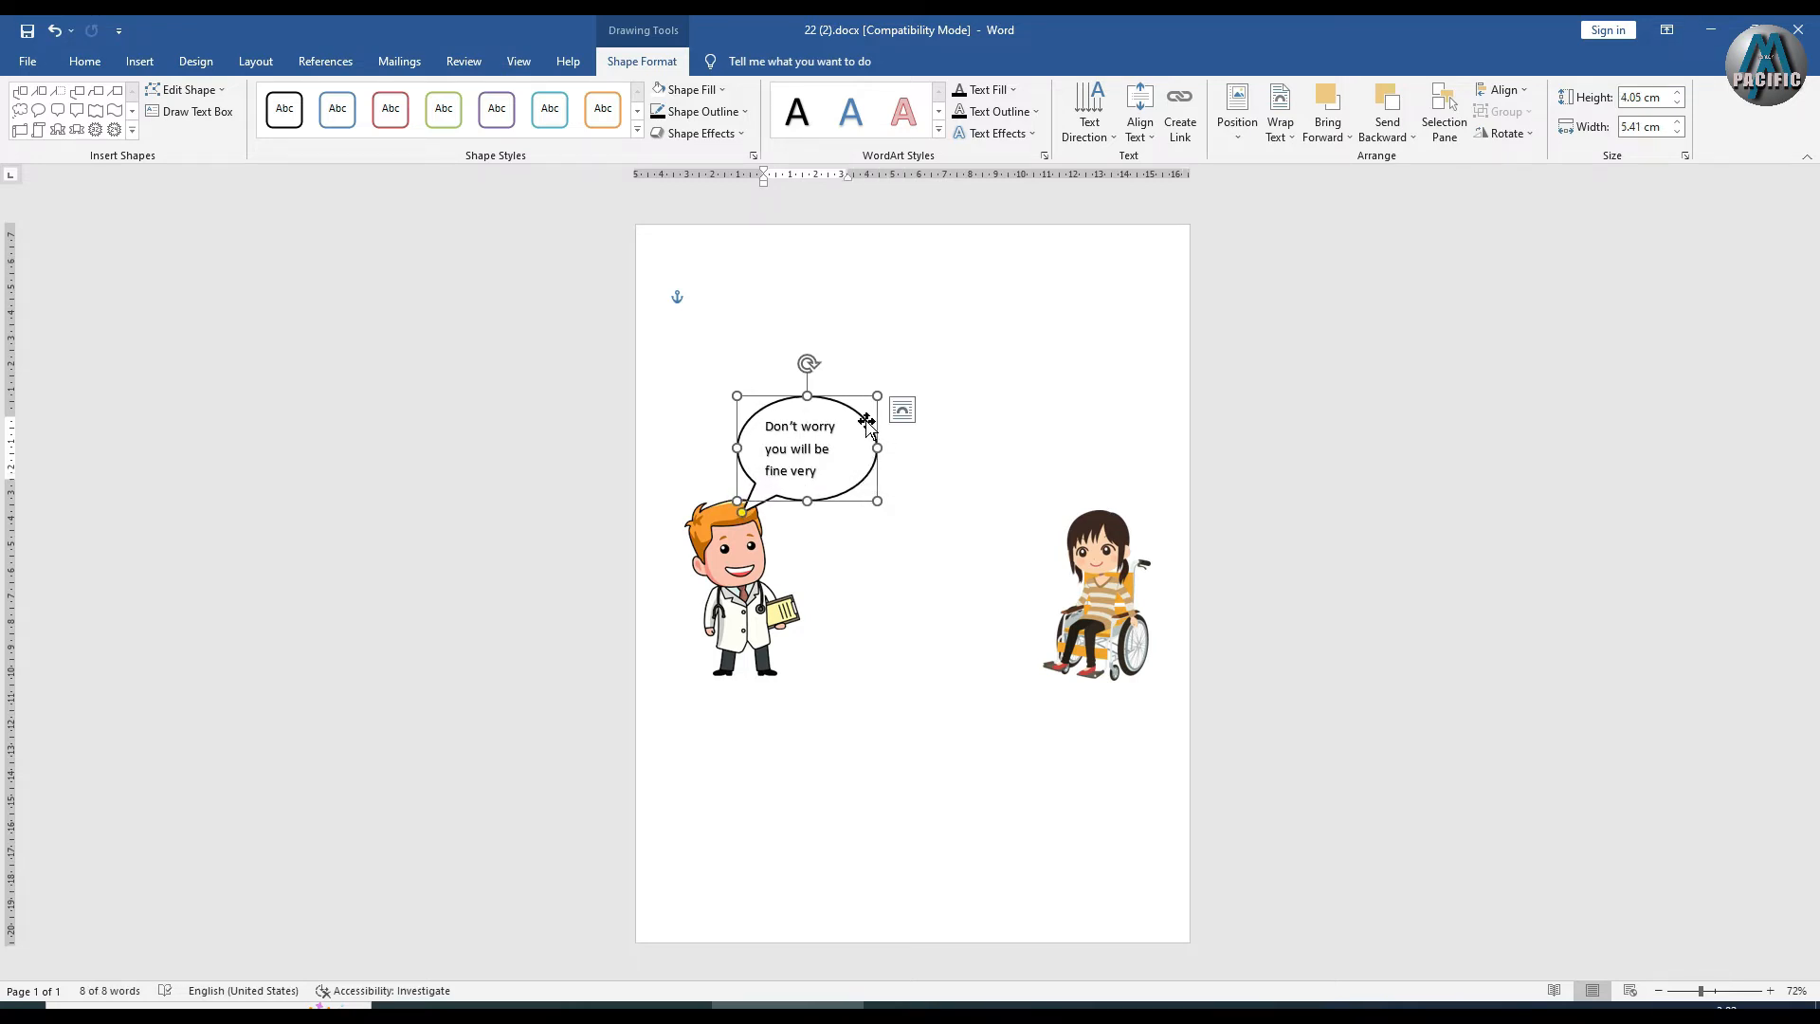
{"action": "left_click_drag", "start_coordinate": [866, 421], "coordinate": [865, 412]}
{"action": "left_click", "coordinate": [834, 445]}
{"action": "key", "text": "ctrl+a"}
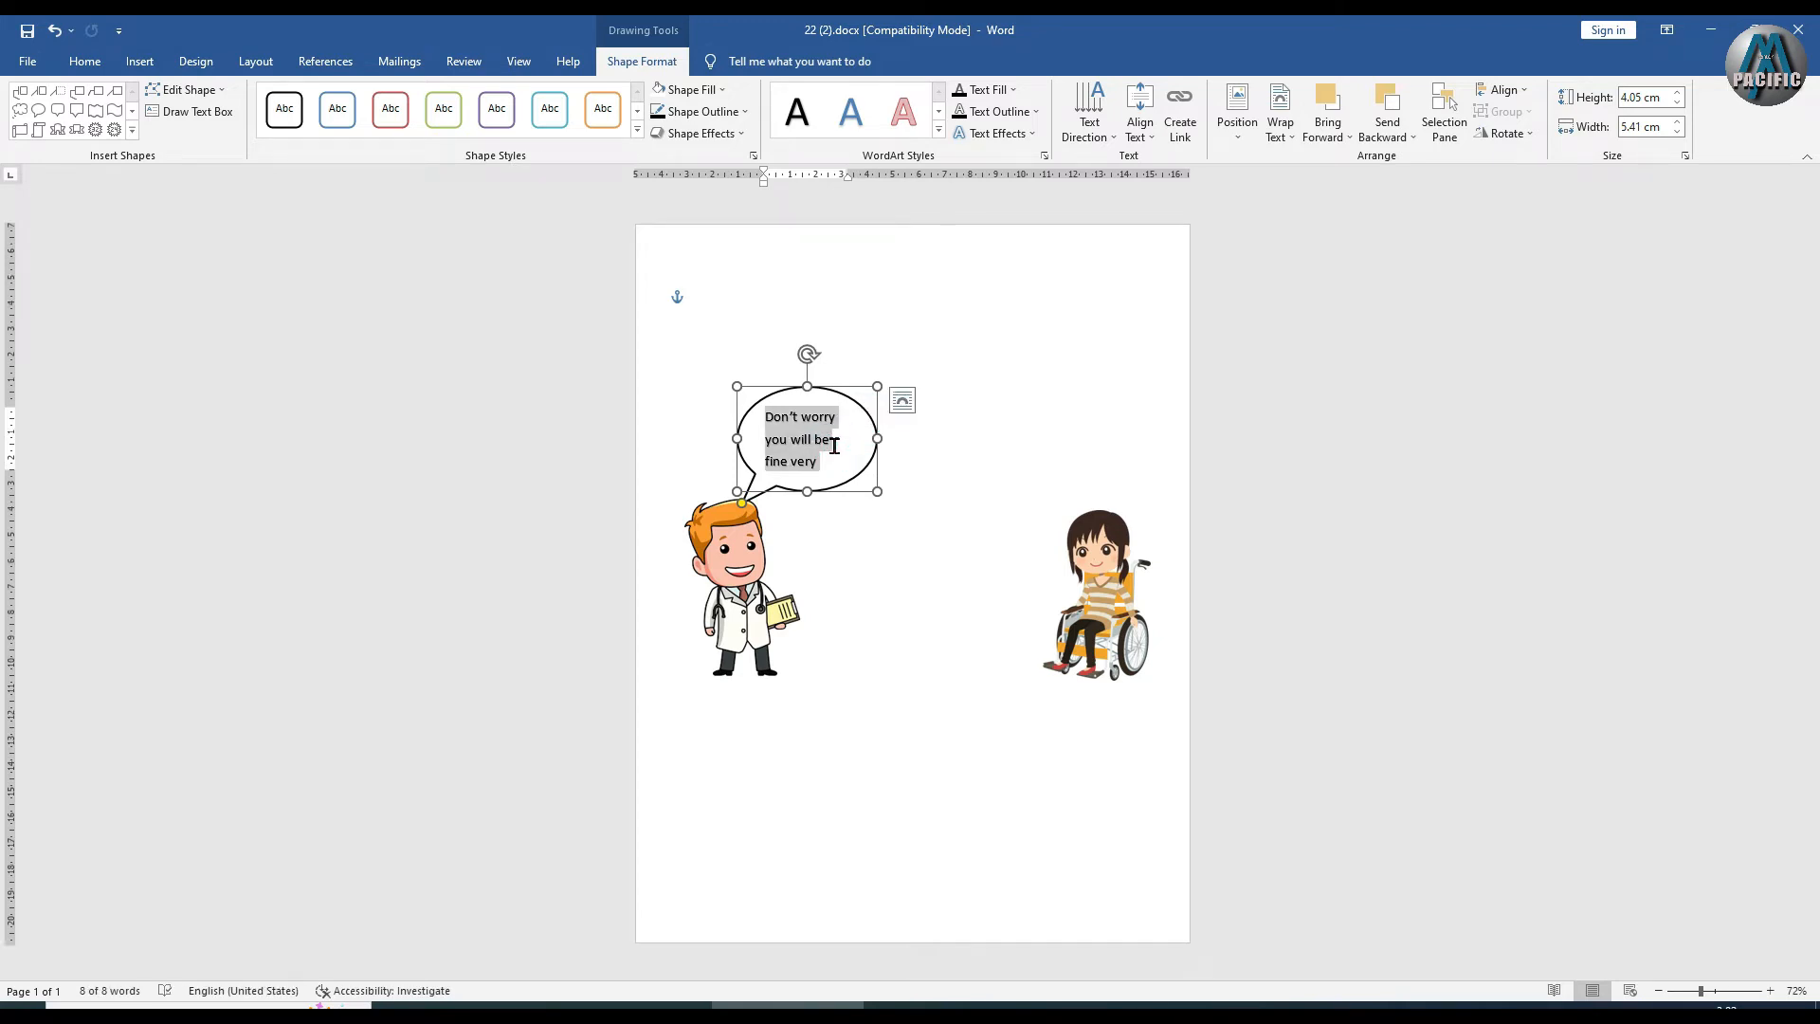
{"action": "key", "text": "ctrl+e"}
{"action": "left_click", "coordinate": [975, 447]}
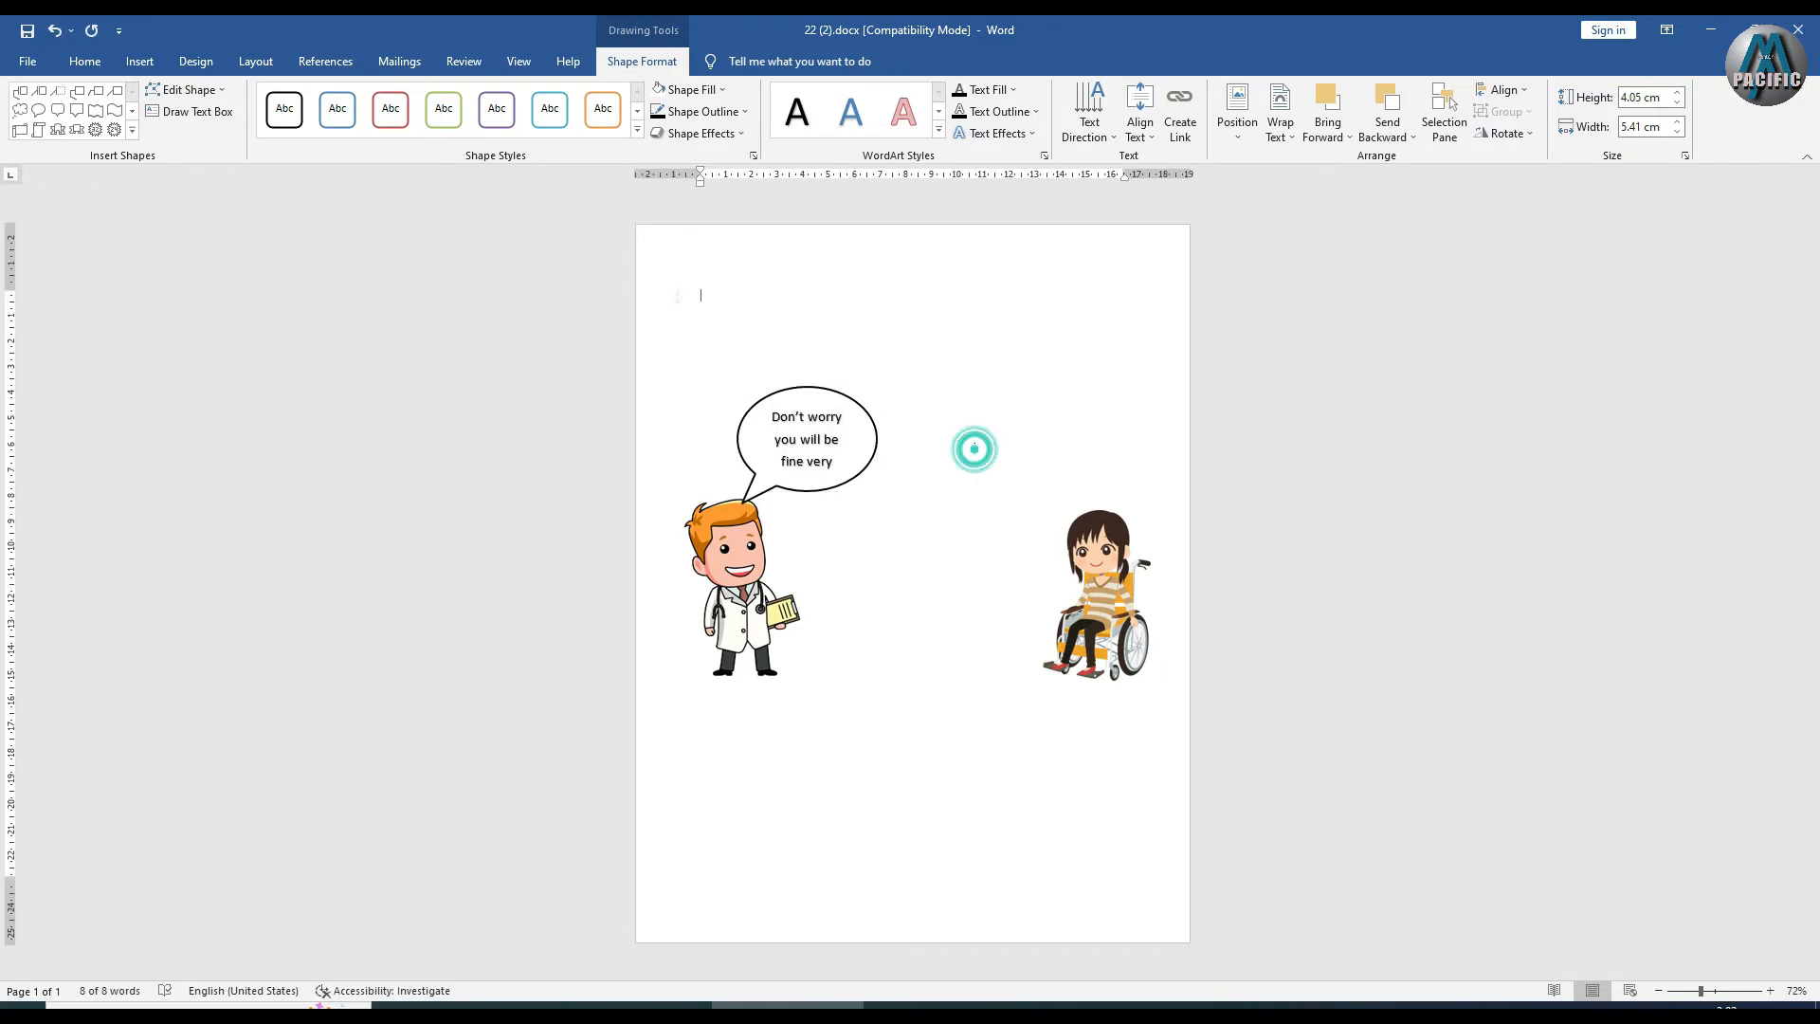
{"action": "left_click", "coordinate": [853, 462]}
{"action": "left_click_drag", "start_coordinate": [878, 490], "coordinate": [874, 483]}
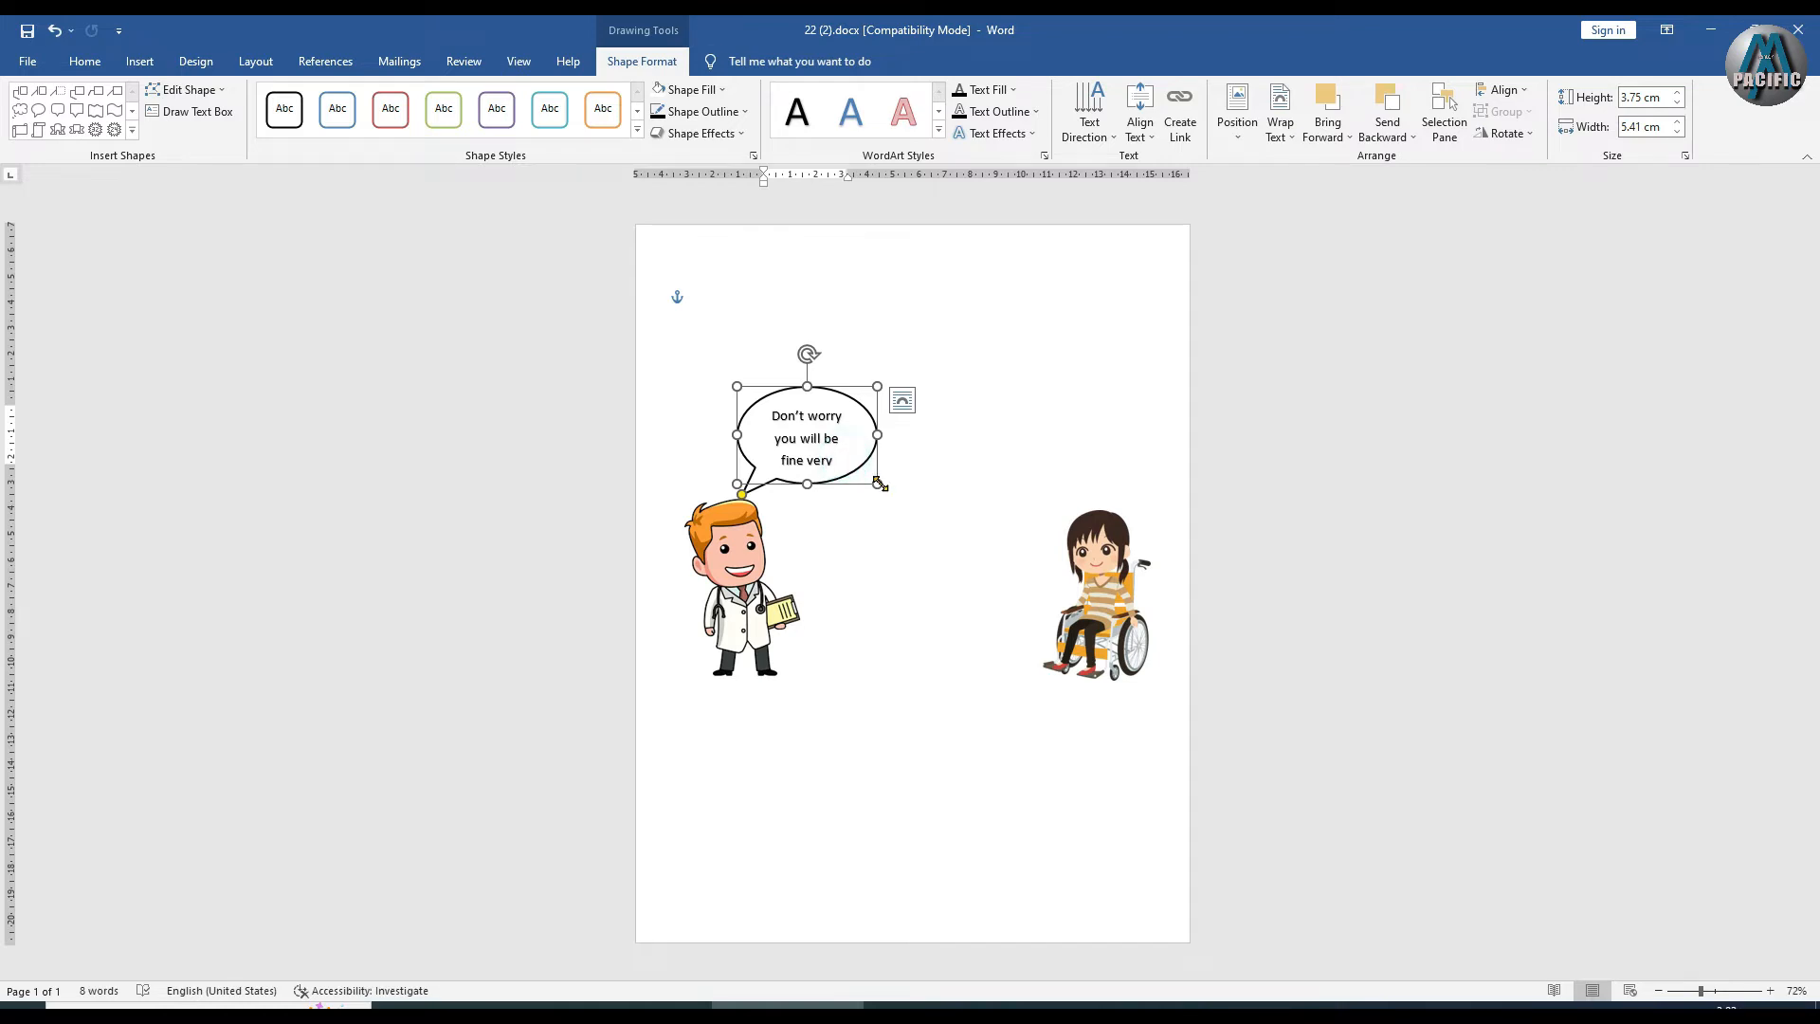
{"action": "left_click_drag", "start_coordinate": [880, 484], "coordinate": [880, 490]}
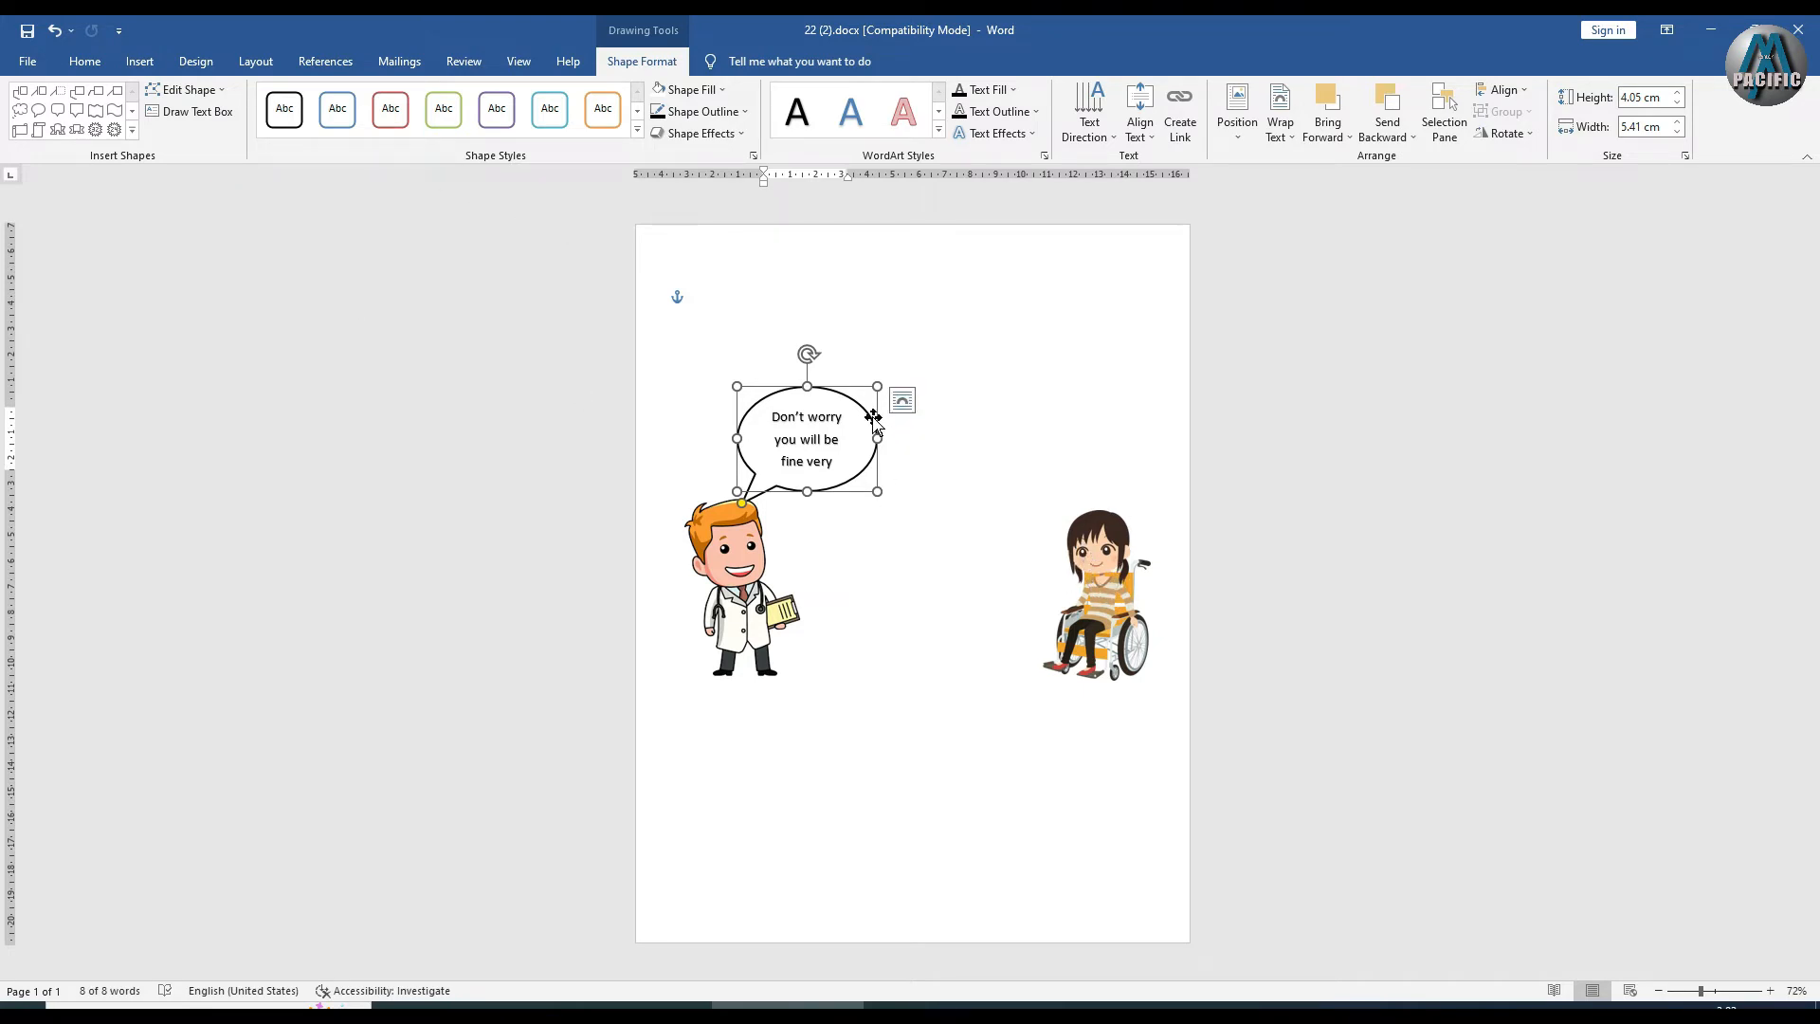
Duplicate the doctor's speech bubble above the patient, aim its tail at her head, and reduce its height to about 3.2 cm
{"action": "left_click_drag", "start_coordinate": [873, 418], "coordinate": [1132, 407]}
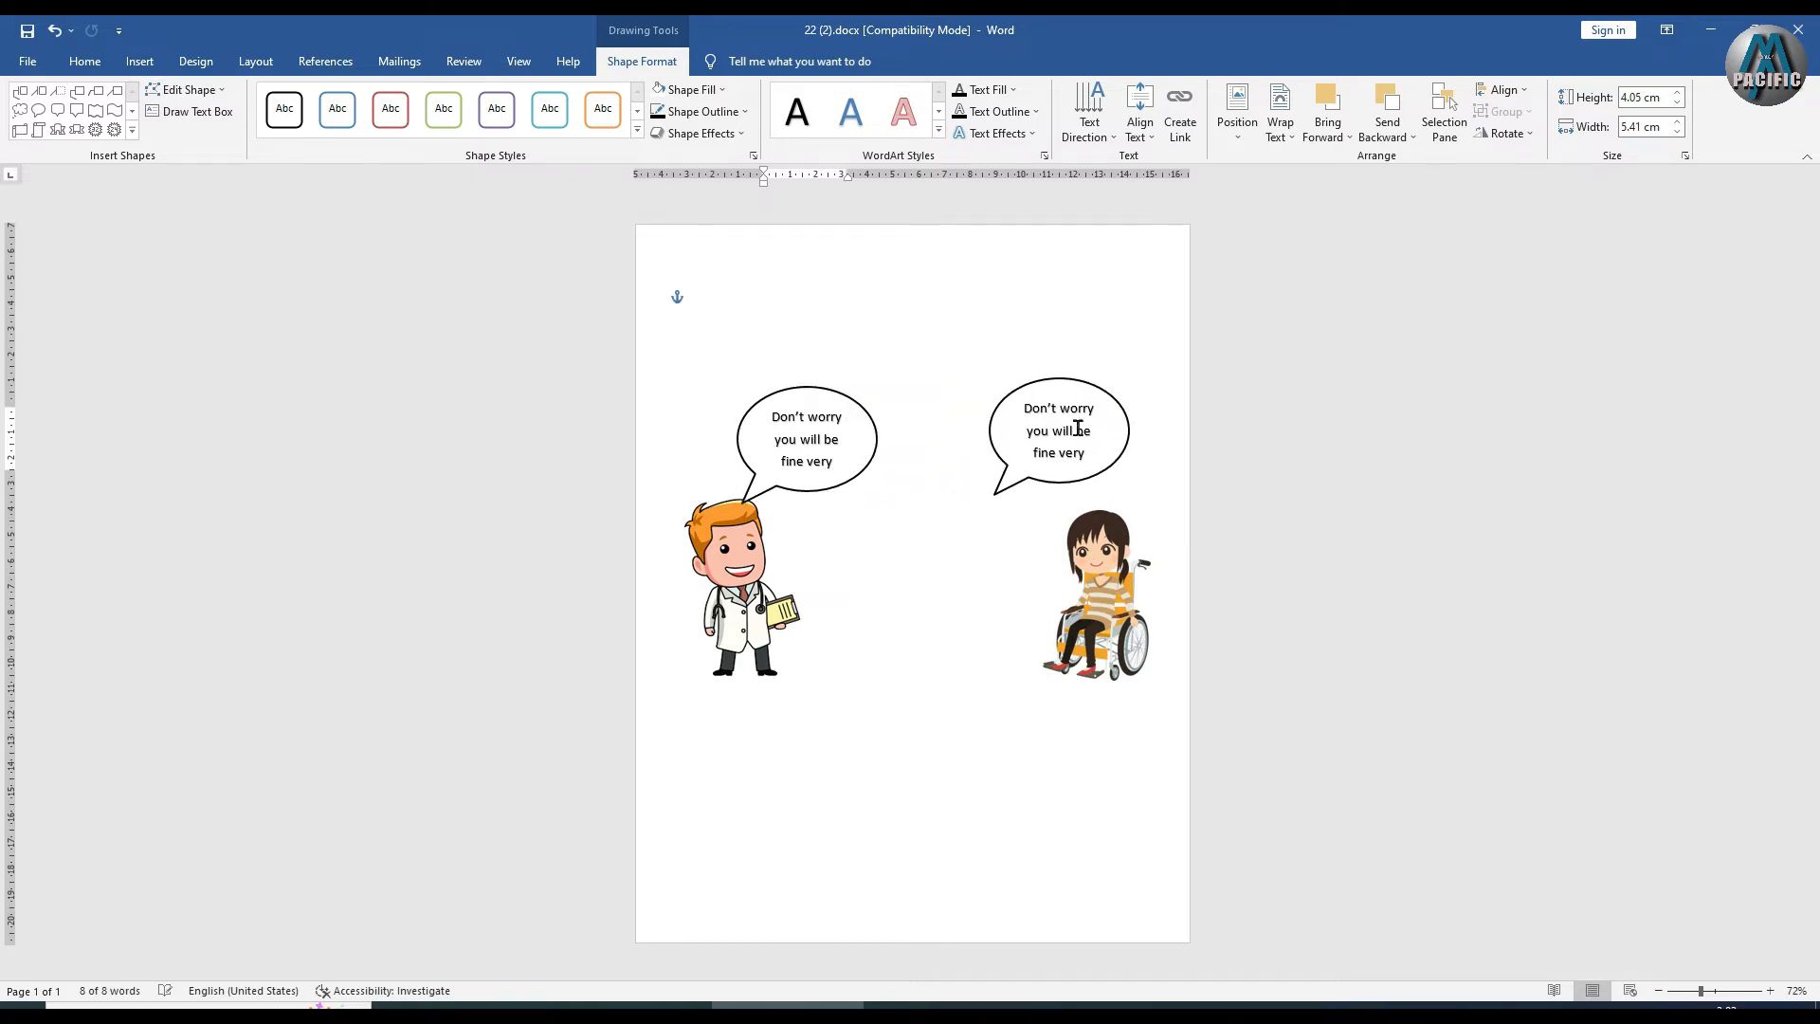
{"action": "left_click_drag", "start_coordinate": [994, 495], "coordinate": [1107, 512]}
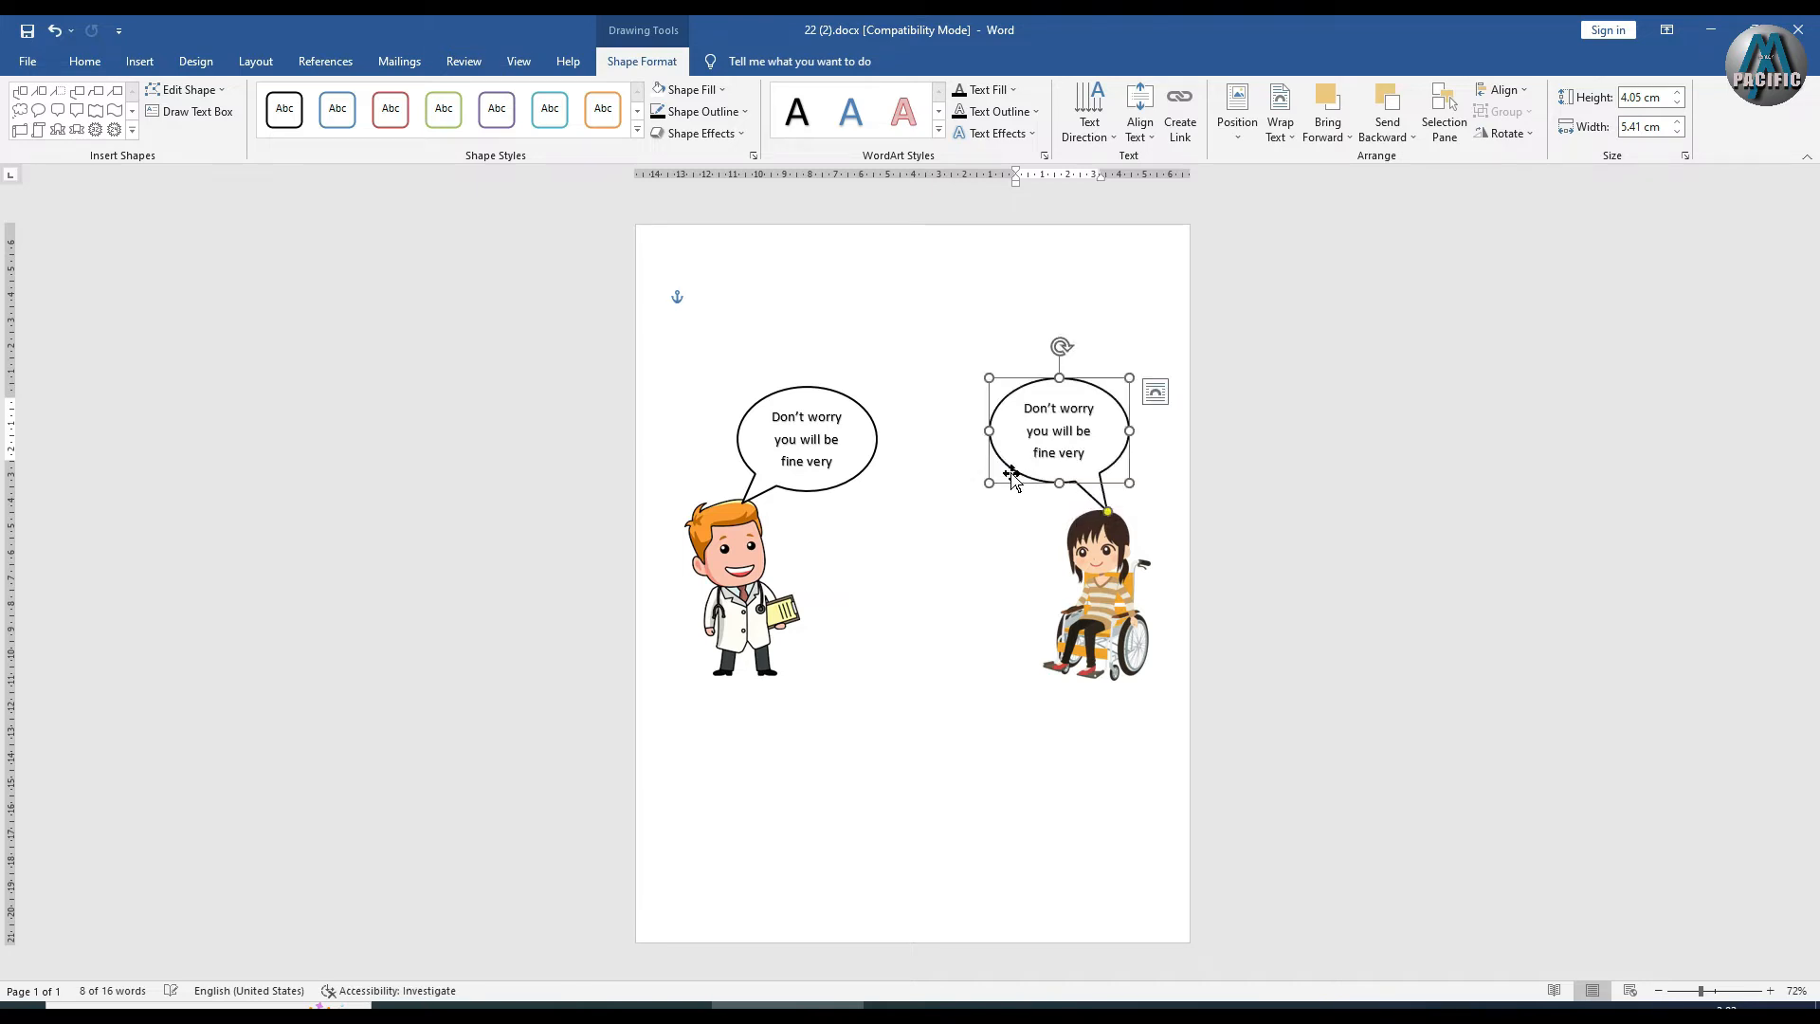
{"action": "left_click", "coordinate": [988, 431]}
{"action": "left_click_drag", "start_coordinate": [1000, 452], "coordinate": [1044, 461]}
{"action": "left_click", "coordinate": [1037, 479]}
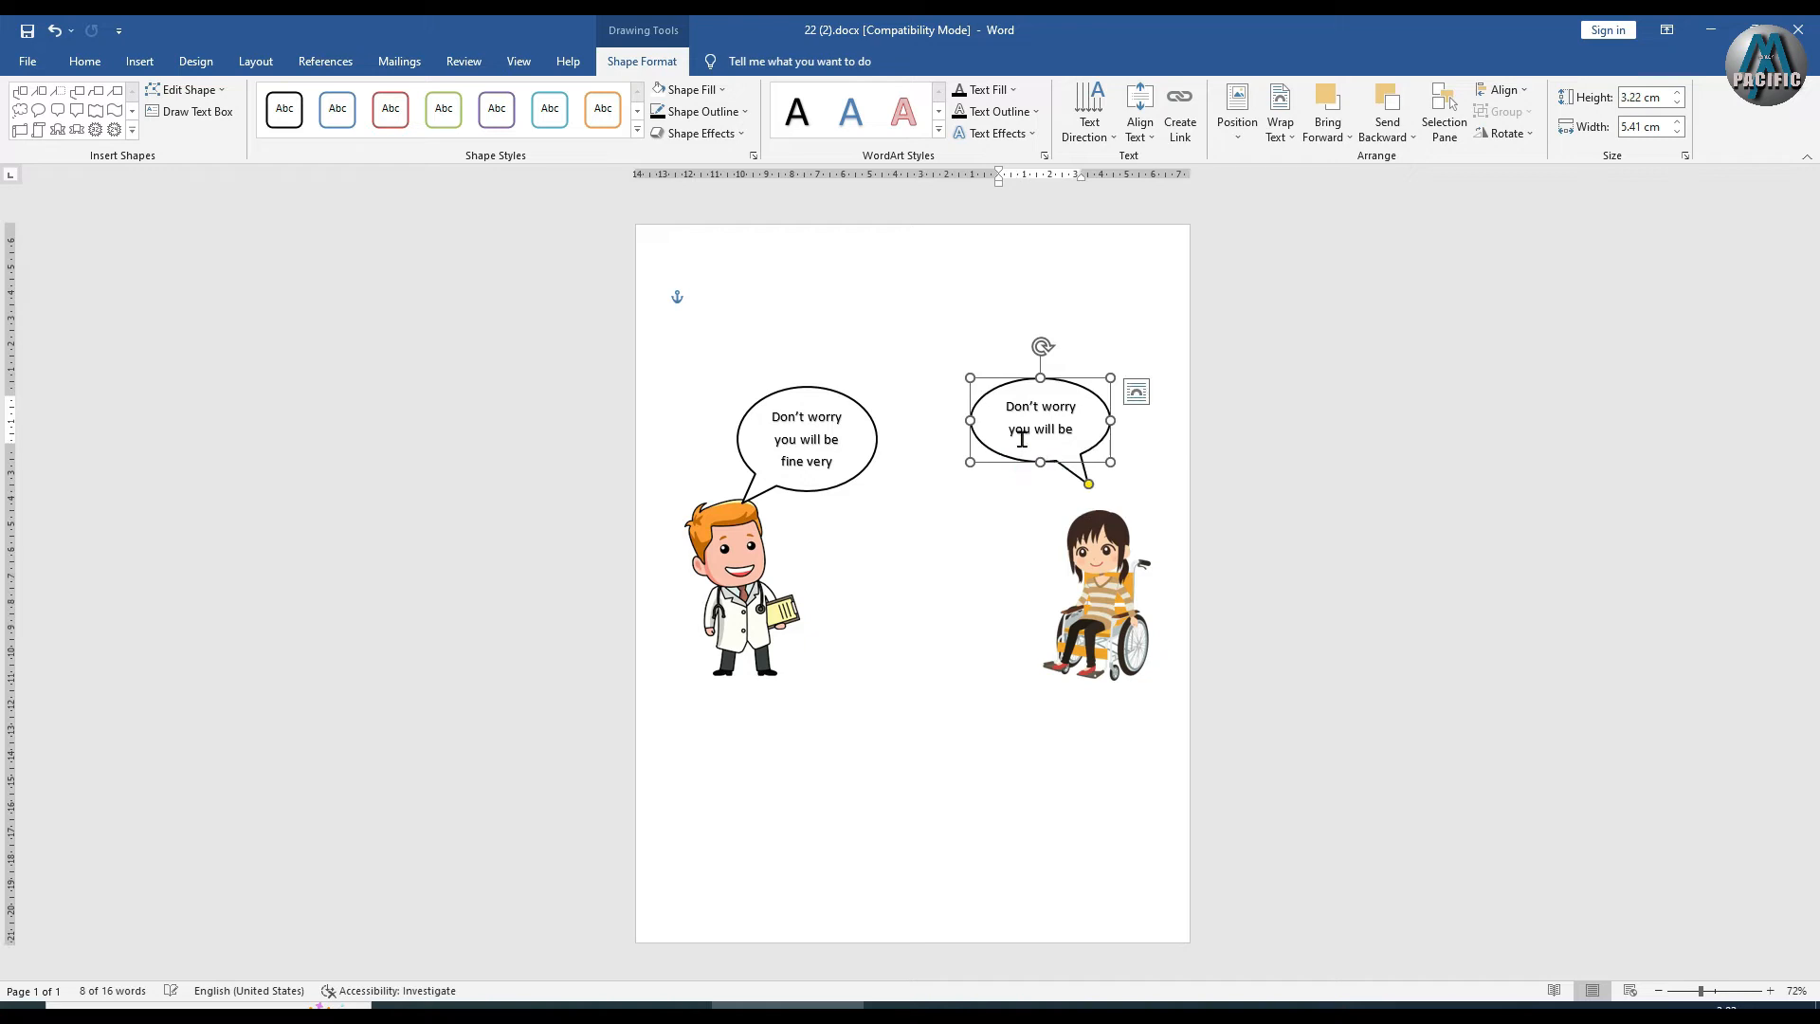
Delete all the copied text from the patient's speech bubble
{"action": "left_click", "coordinate": [1070, 448]}
{"action": "key", "text": "Delete"}
{"action": "key", "text": "Delete"}
{"action": "key", "text": "Delete"}
{"action": "key", "text": "Delete"}
{"action": "key", "text": "Delete"}
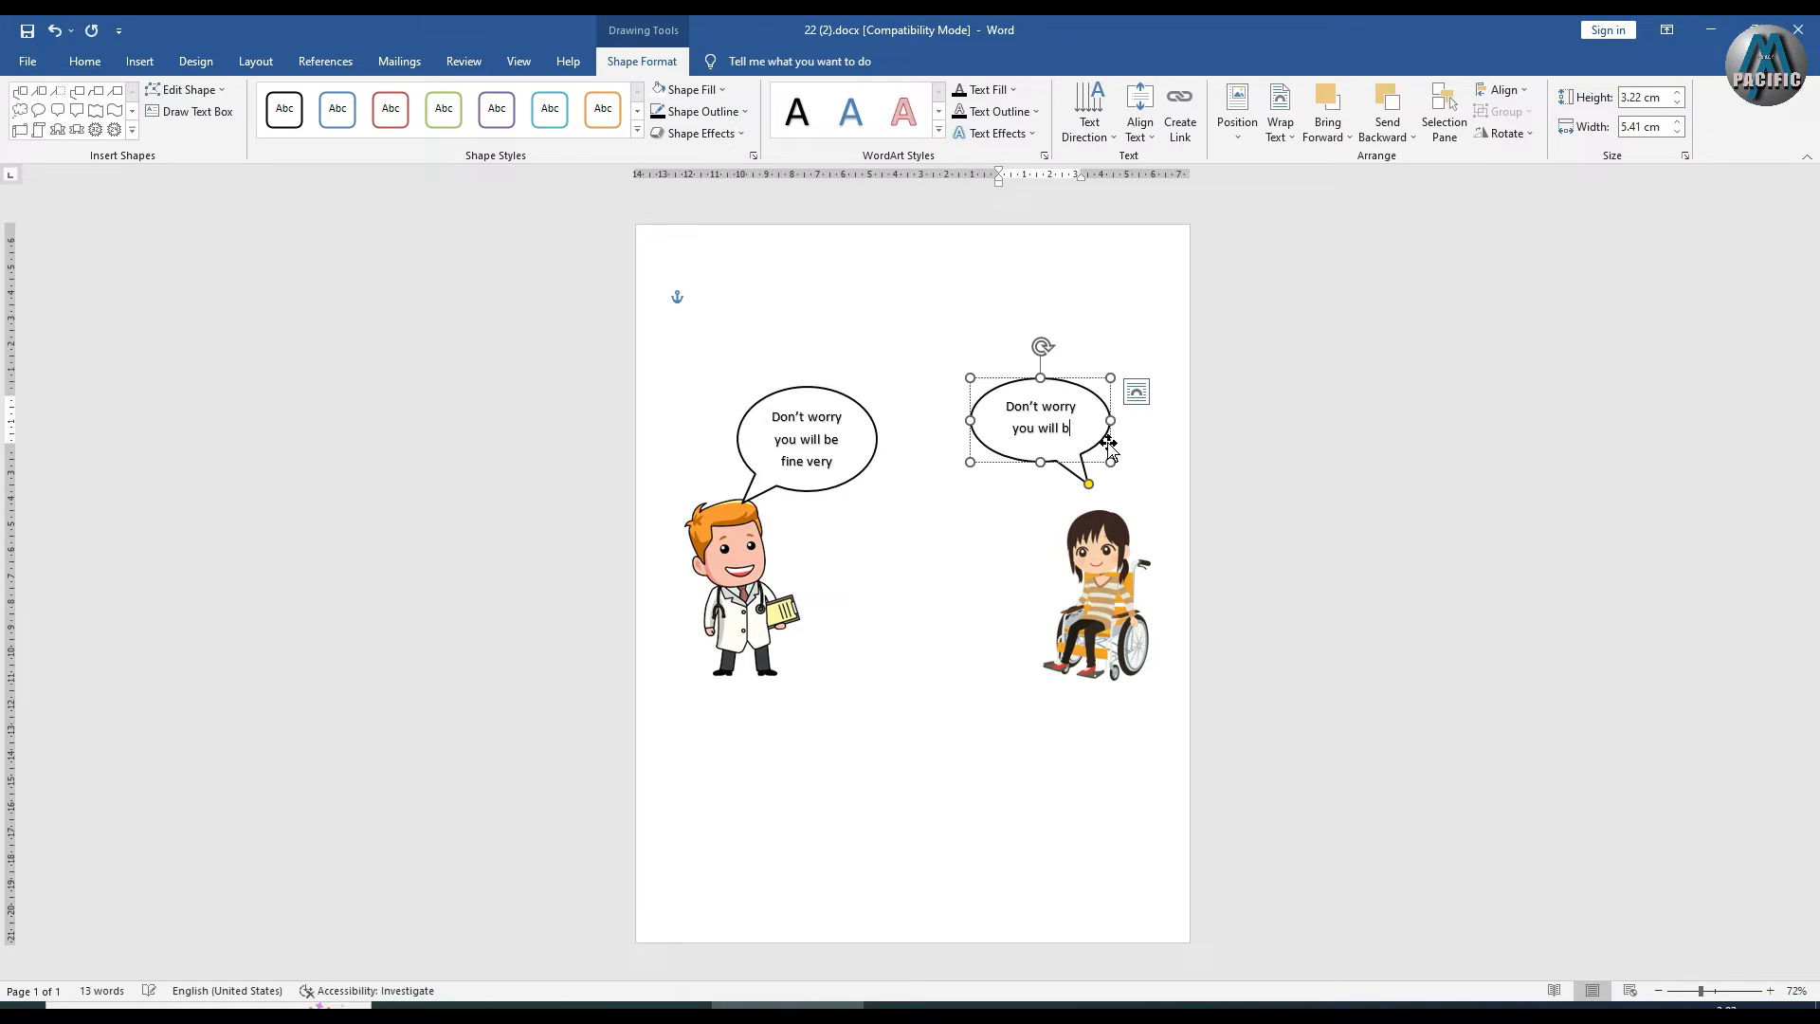
{"action": "key", "text": "BackSpace"}
{"action": "key", "text": "BackSpace"}
{"action": "key", "text": "BackSpace"}
{"action": "key", "text": "BackSpace"}
{"action": "key", "text": "BackSpace"}
{"action": "key", "text": "BackSpace"}
{"action": "key", "text": "BackSpace"}
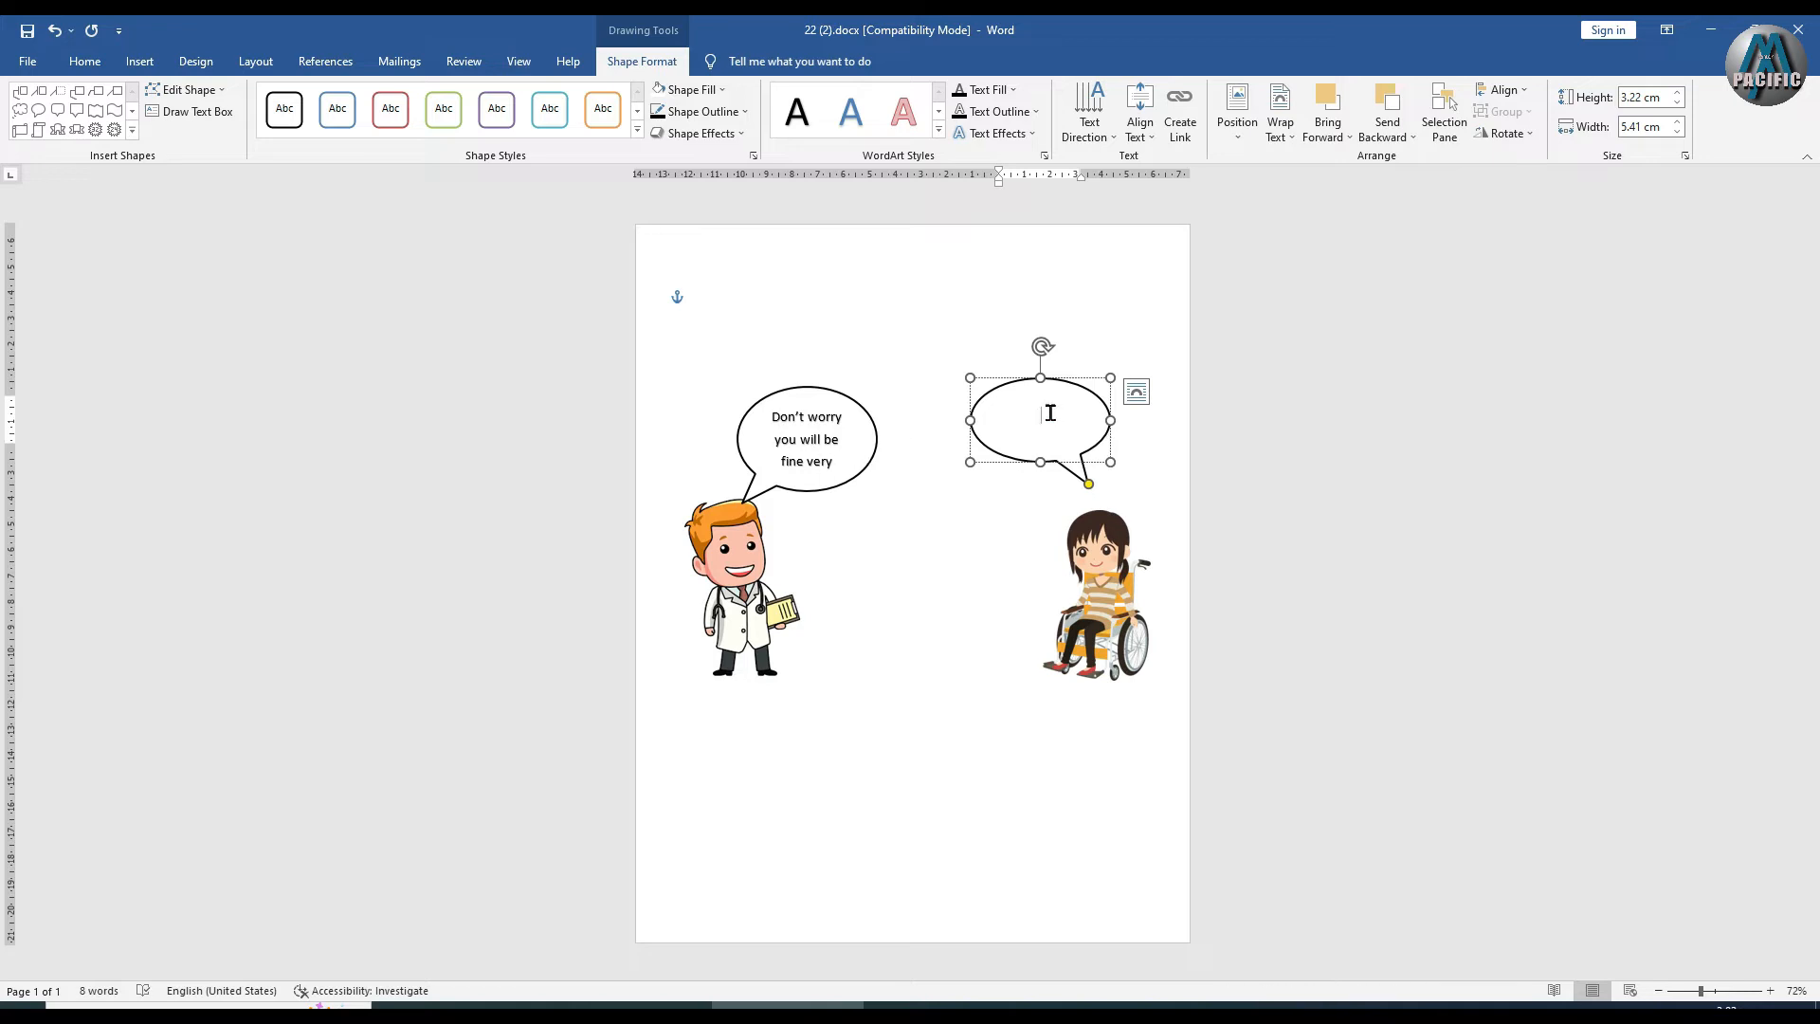
Enter "Thank you so much doctor." in the patient's bubble and shrink the wheelchair picture directly below the bubble's tail
{"action": "type", "text": "Thank you"}
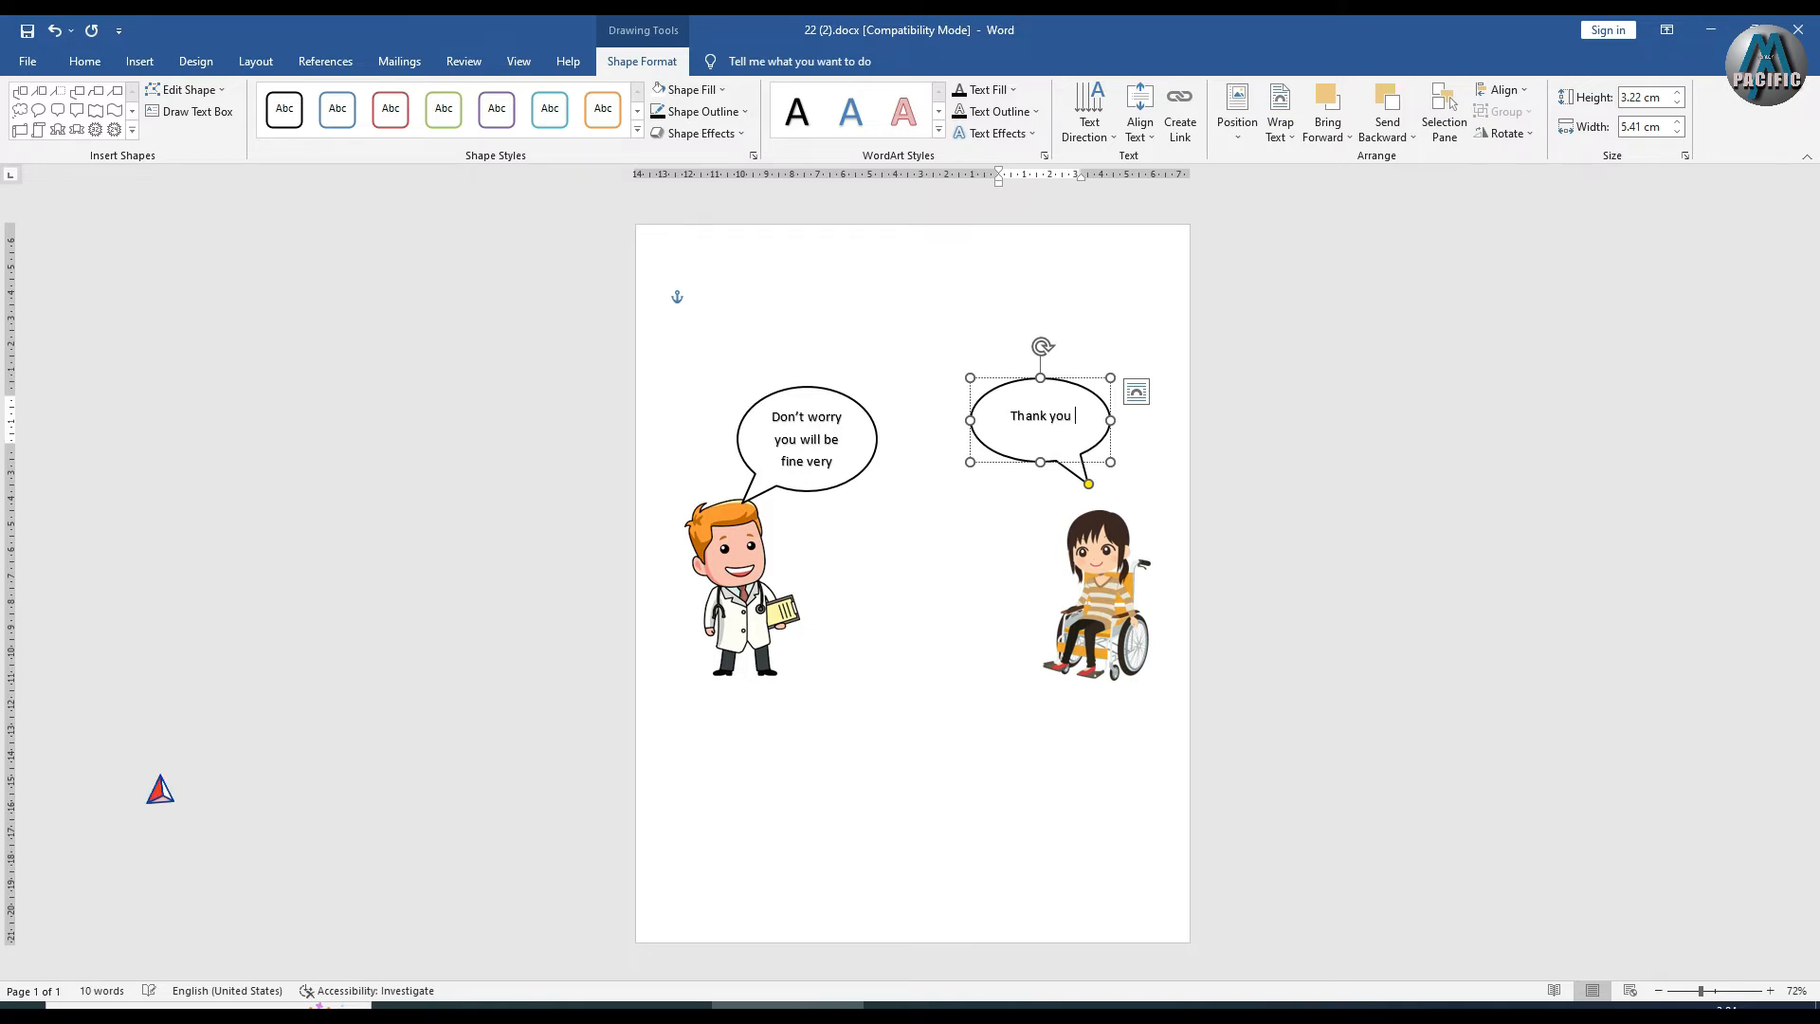
{"action": "type", "text": " so "}
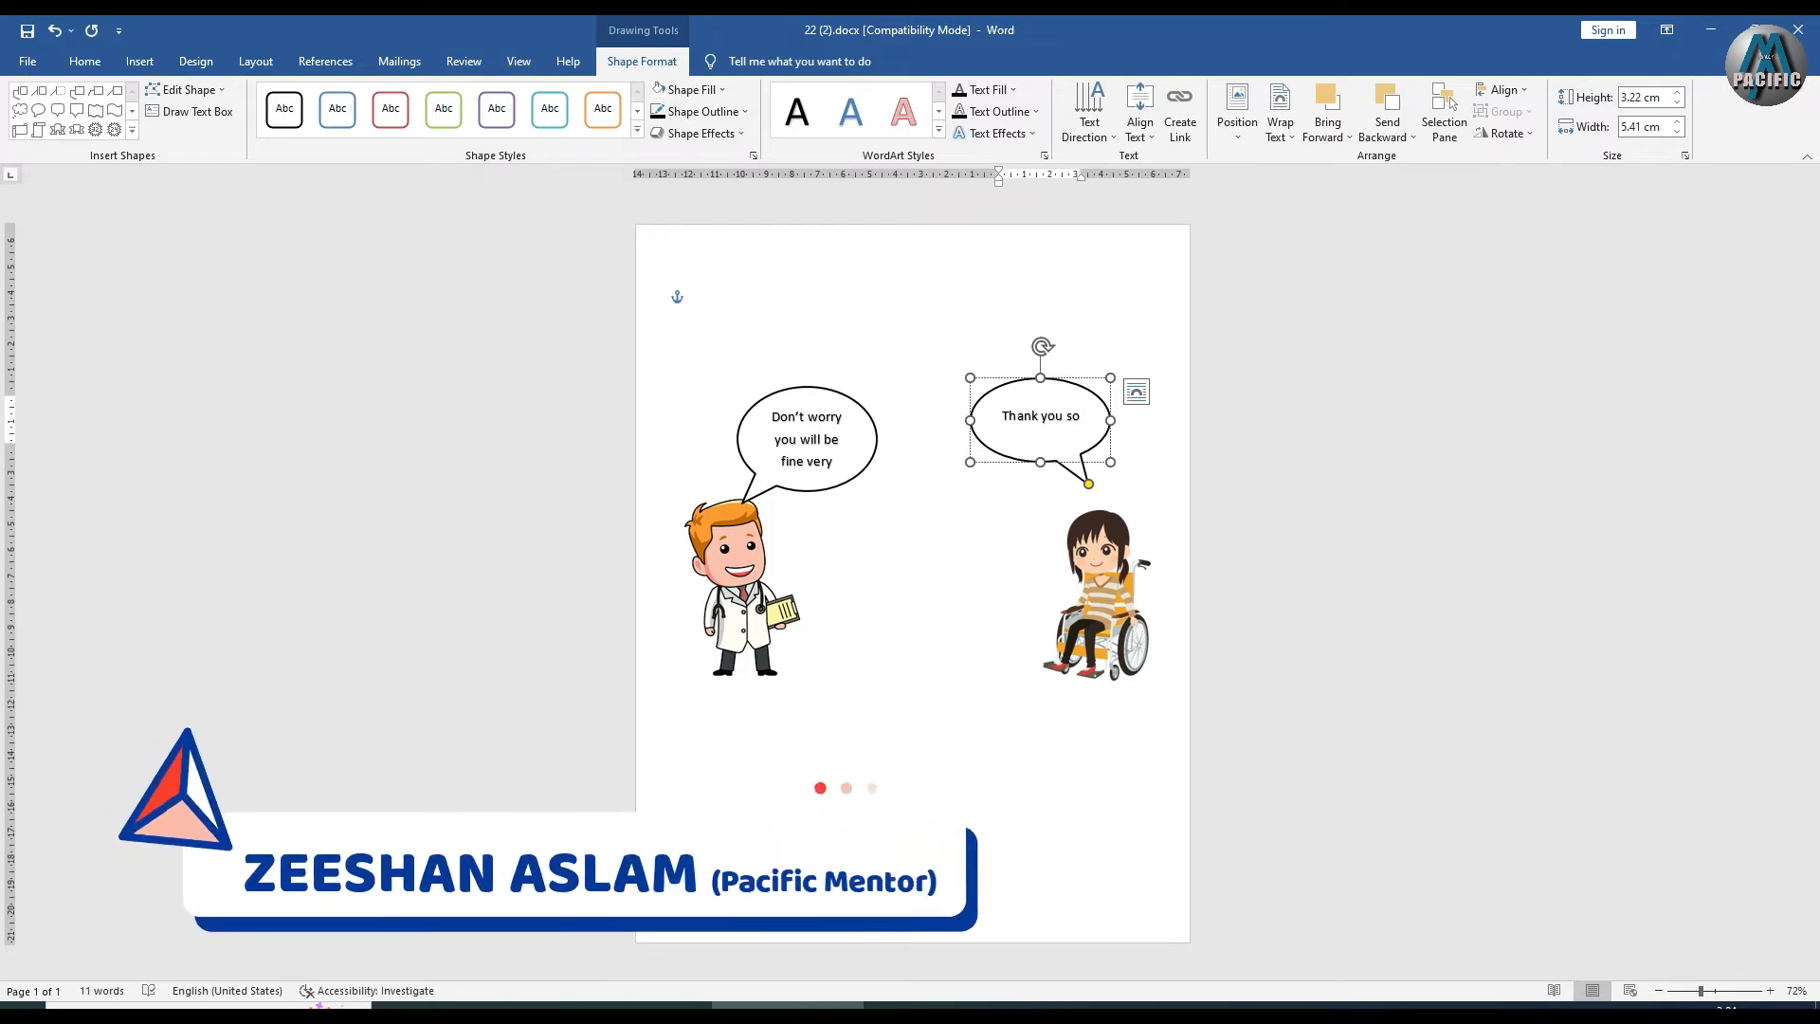
{"action": "type", "text": "much"}
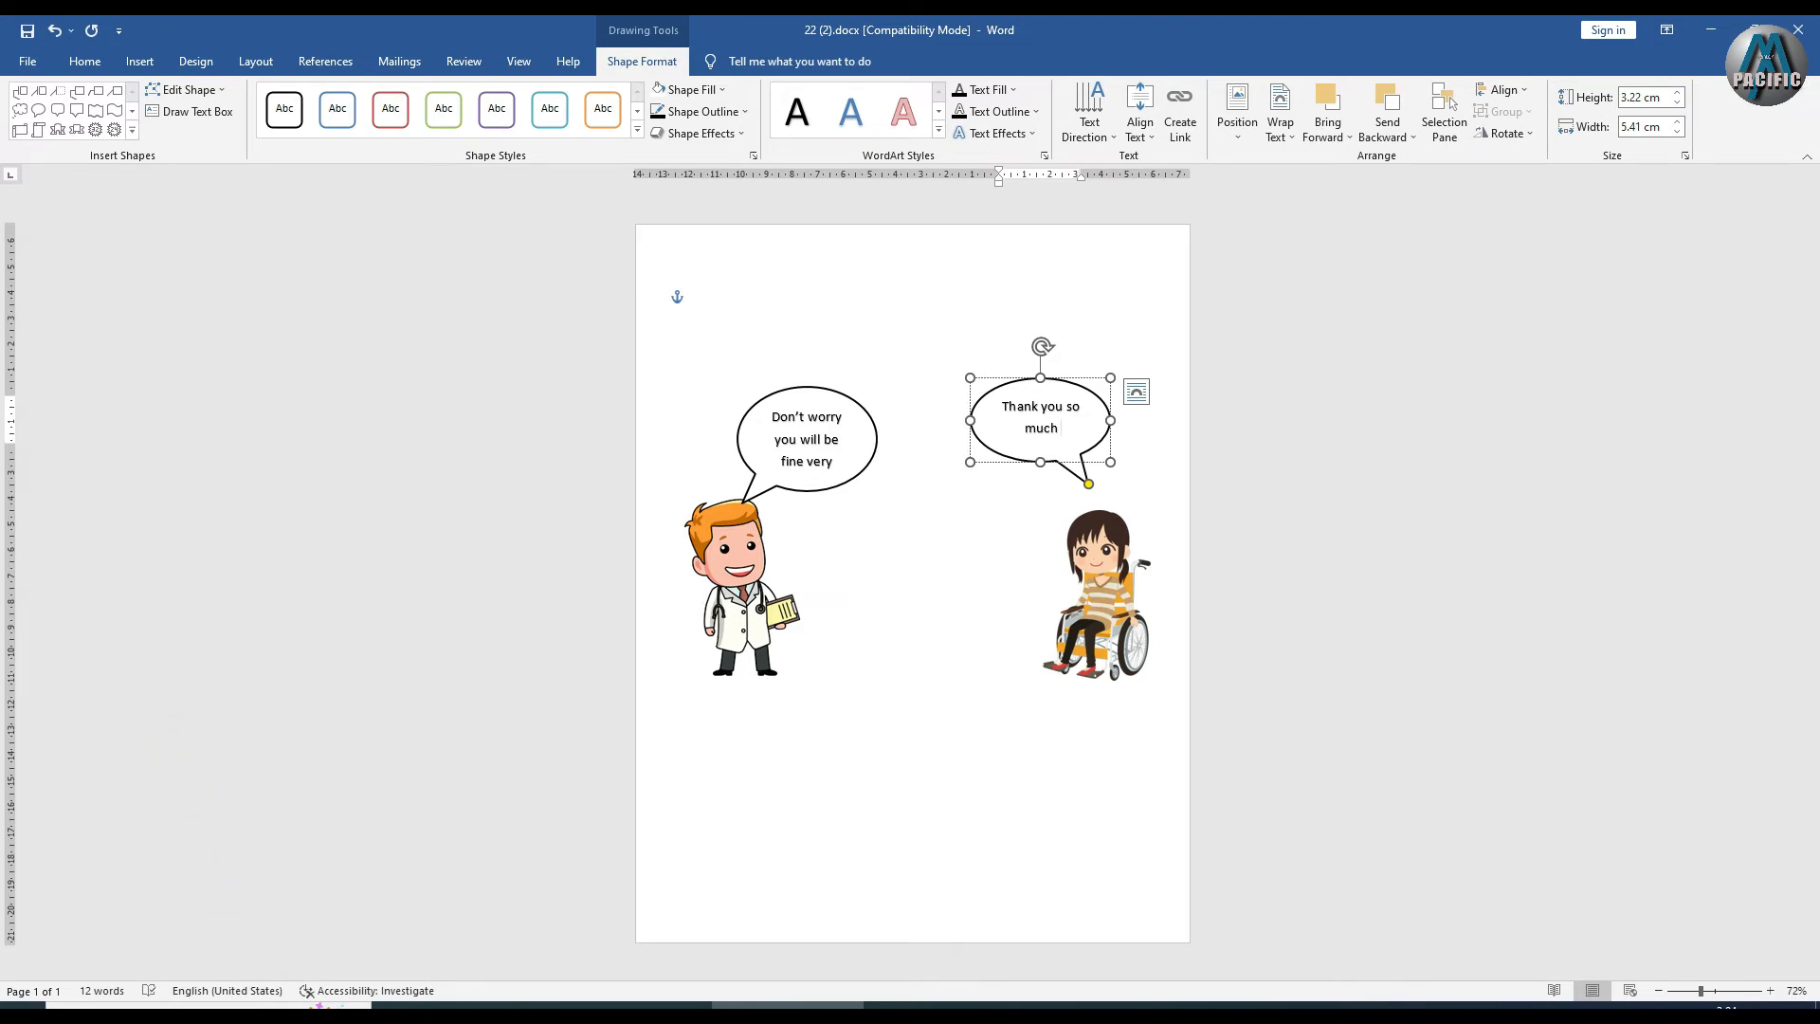
{"action": "type", "text": " doctor."}
{"action": "left_click_drag", "start_coordinate": [1113, 566], "coordinate": [1118, 545]}
{"action": "left_click_drag", "start_coordinate": [1156, 663], "coordinate": [1134, 629]}
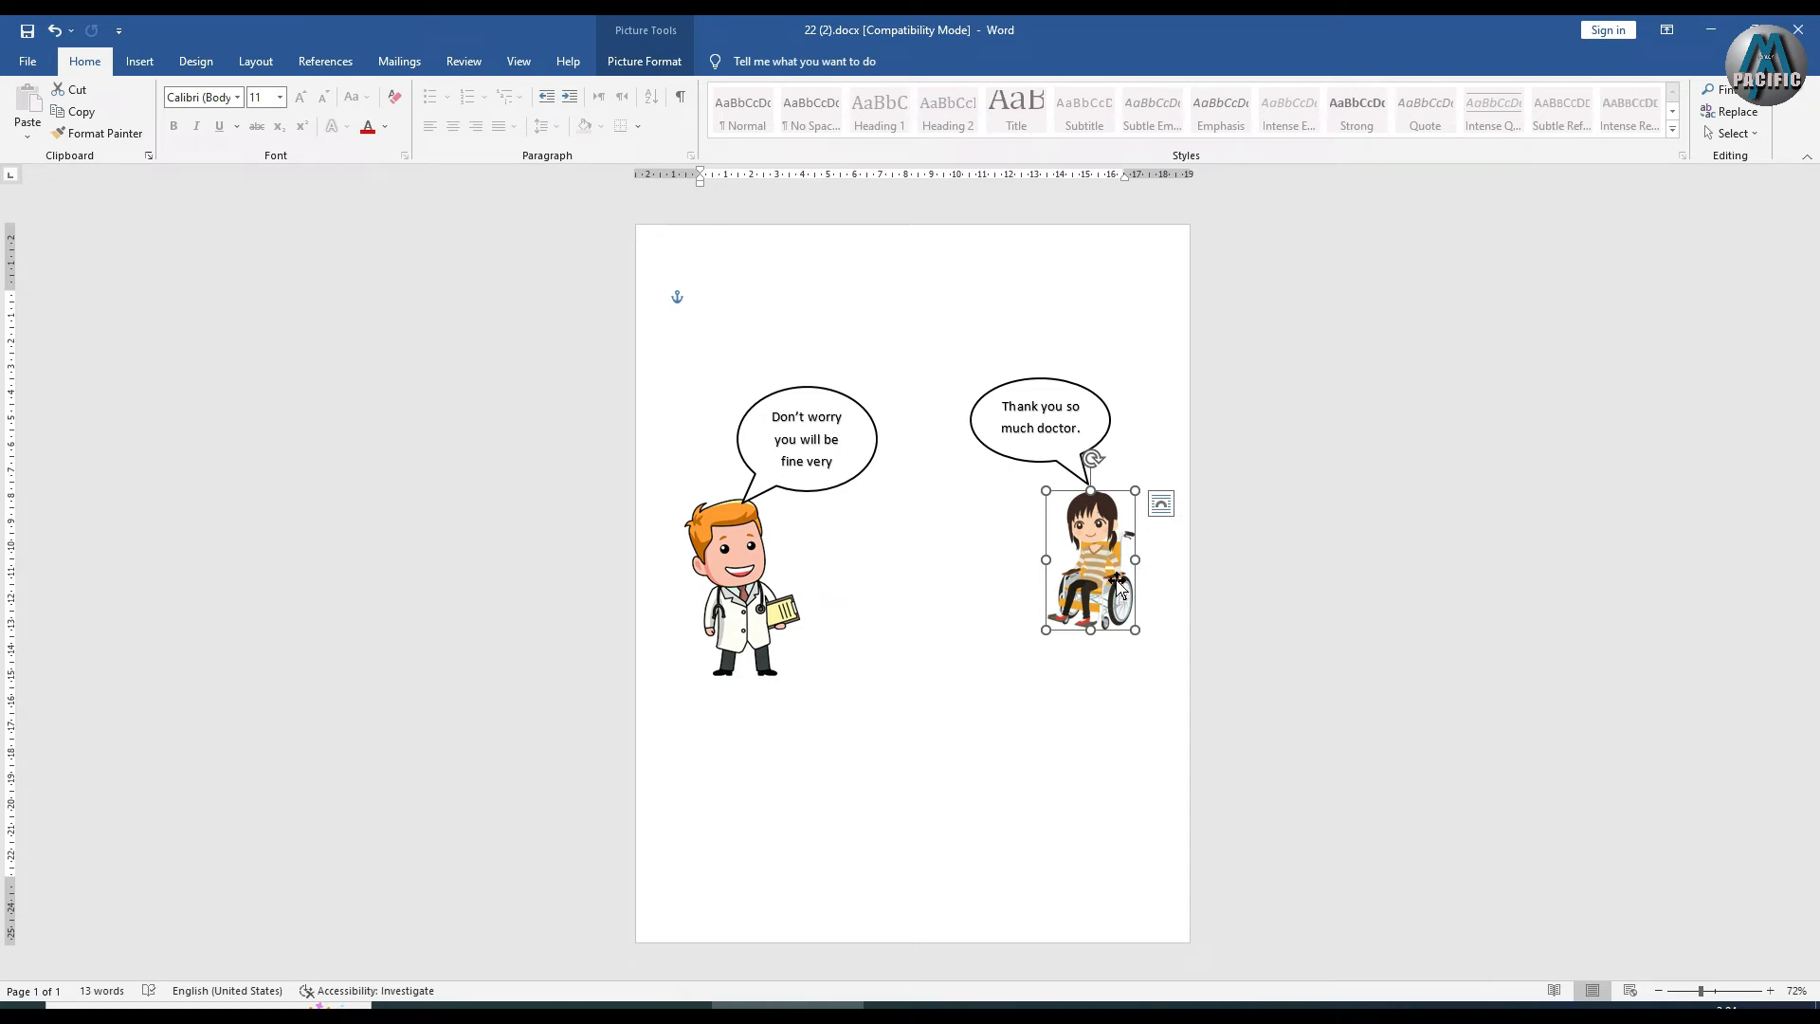
Make the patient's text read "Thank you so much doctor sb." at 13 pt, and save the document
{"action": "left_click", "coordinate": [1076, 424]}
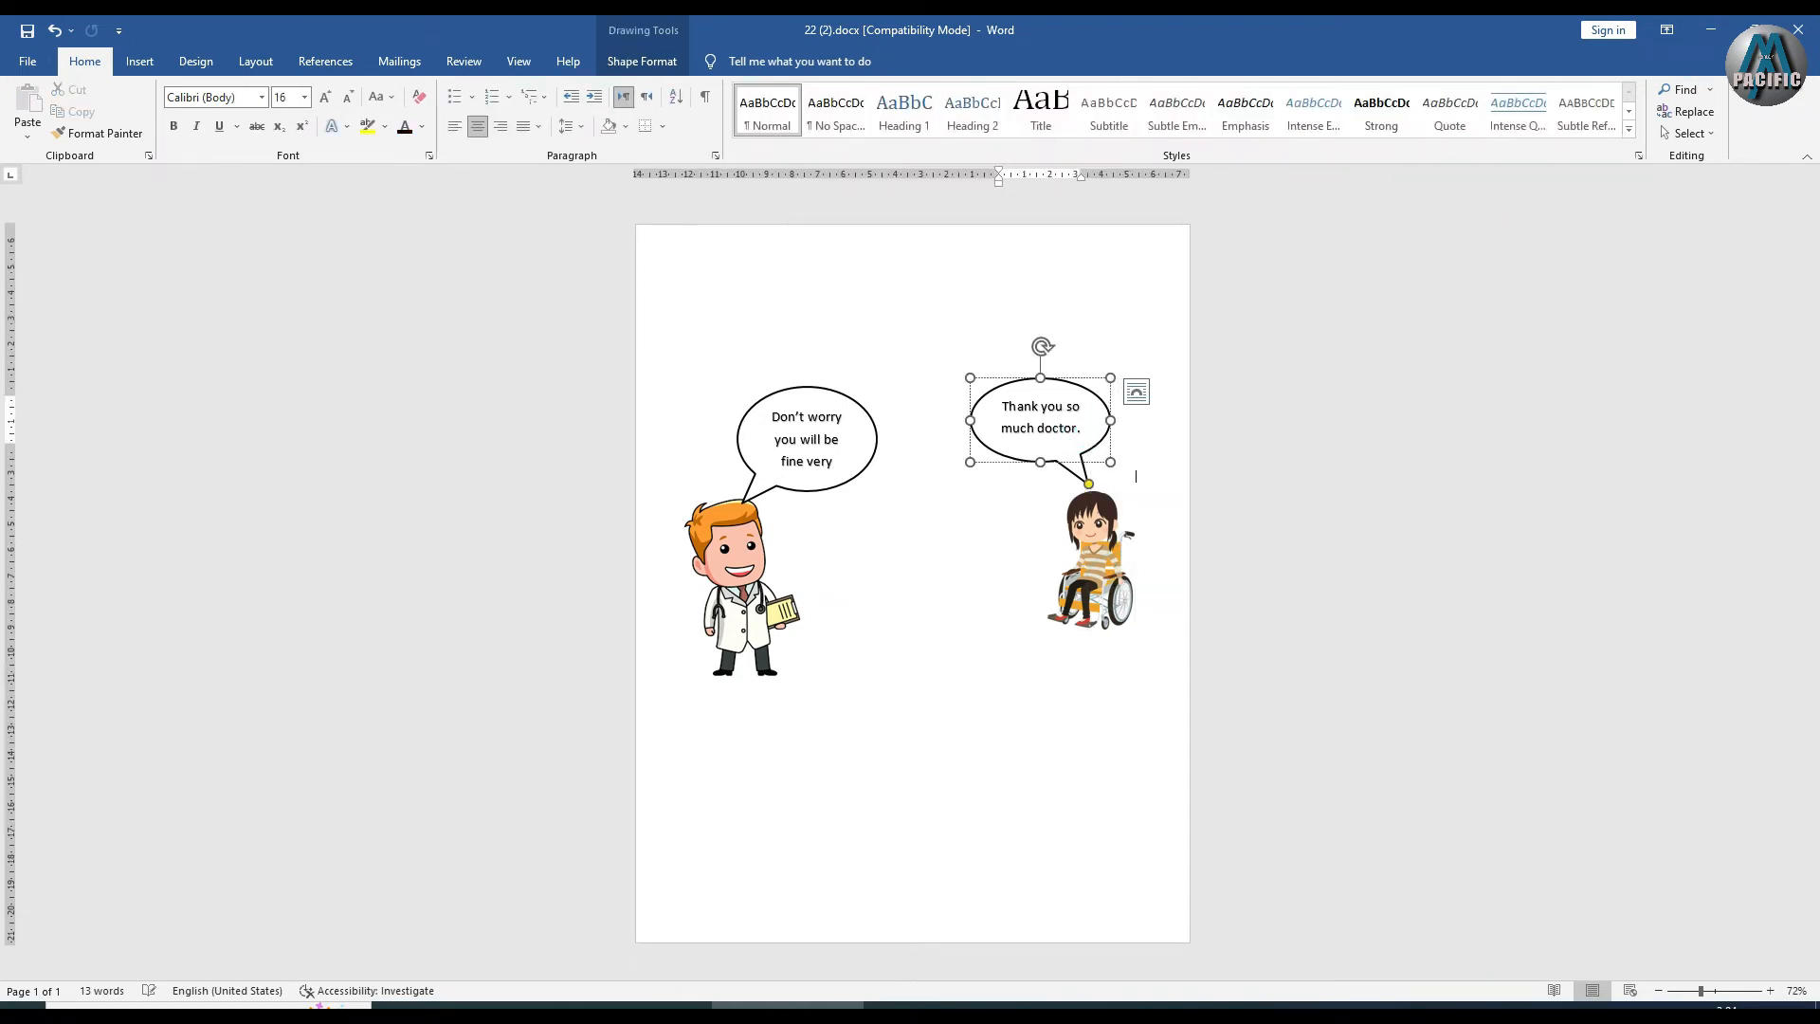
{"action": "key", "text": "Delete"}
{"action": "left_click_drag", "start_coordinate": [1003, 407], "coordinate": [1098, 458]}
{"action": "left_click", "coordinate": [1099, 459]}
{"action": "key", "text": "ctrl+bracketleft"}
{"action": "key", "text": "ctrl+bracketleft"}
{"action": "key", "text": "ctrl+bracketleft"}
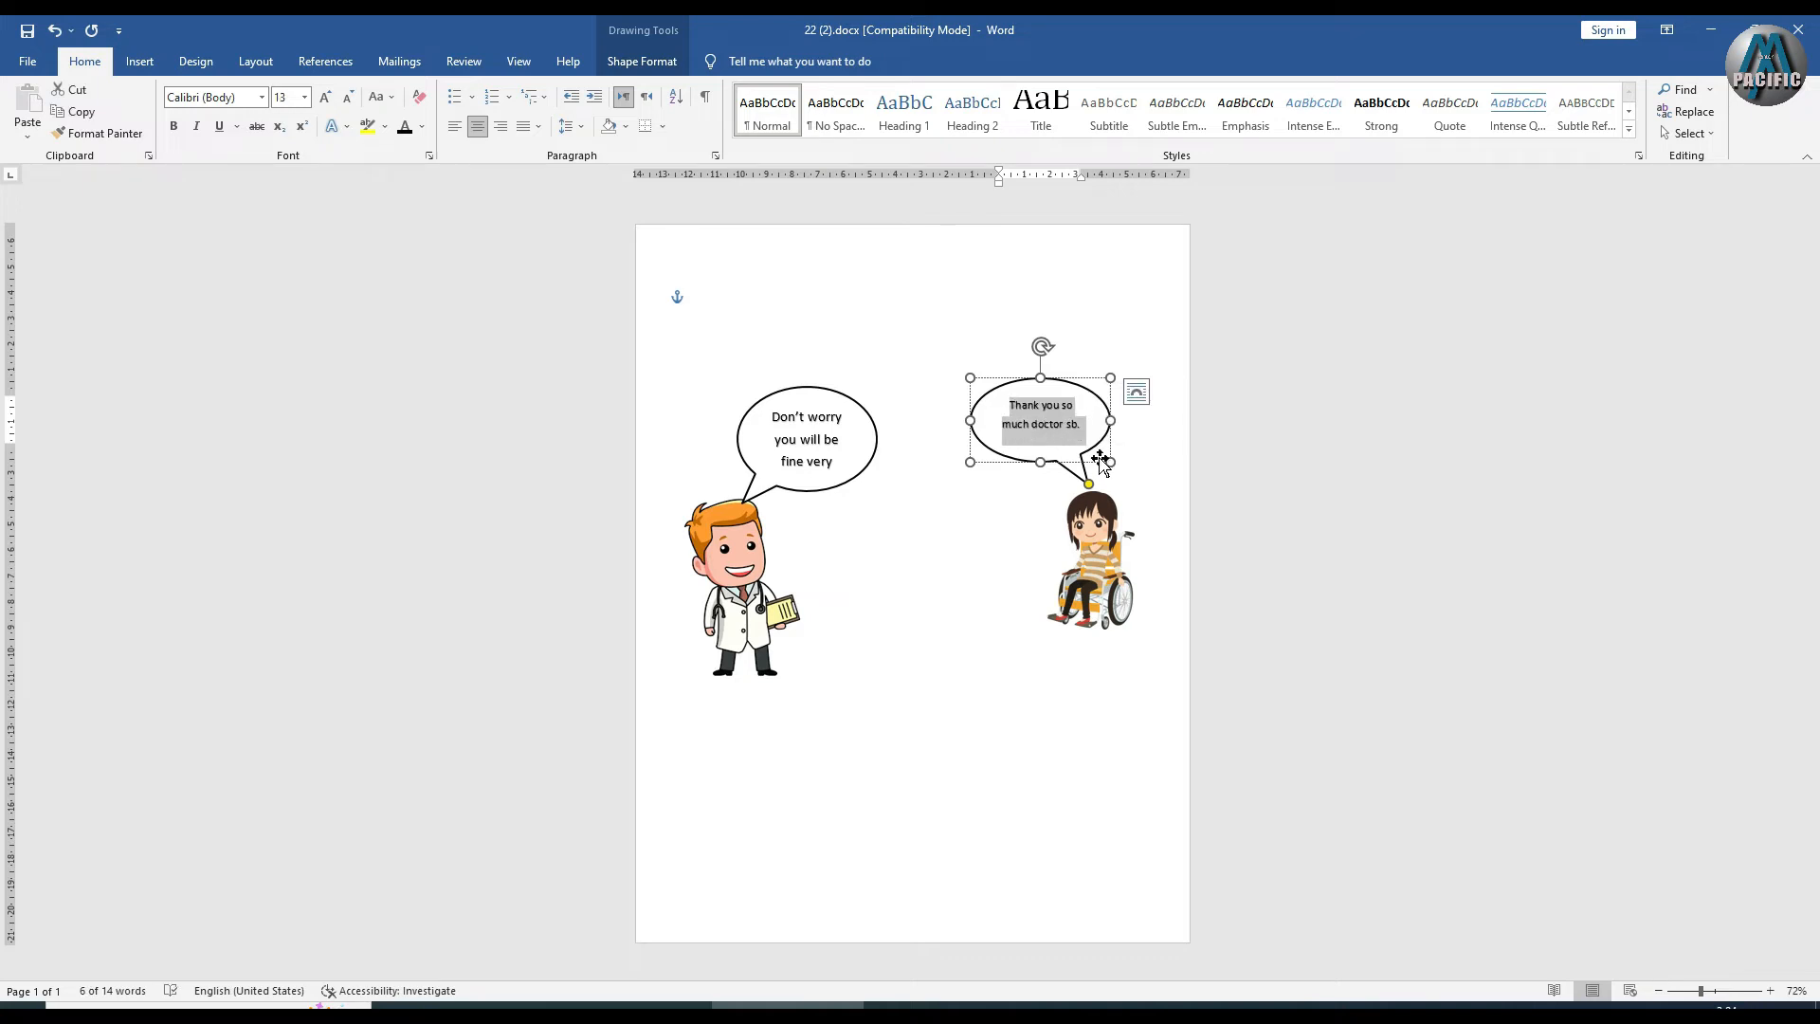
{"action": "left_click", "coordinate": [968, 514]}
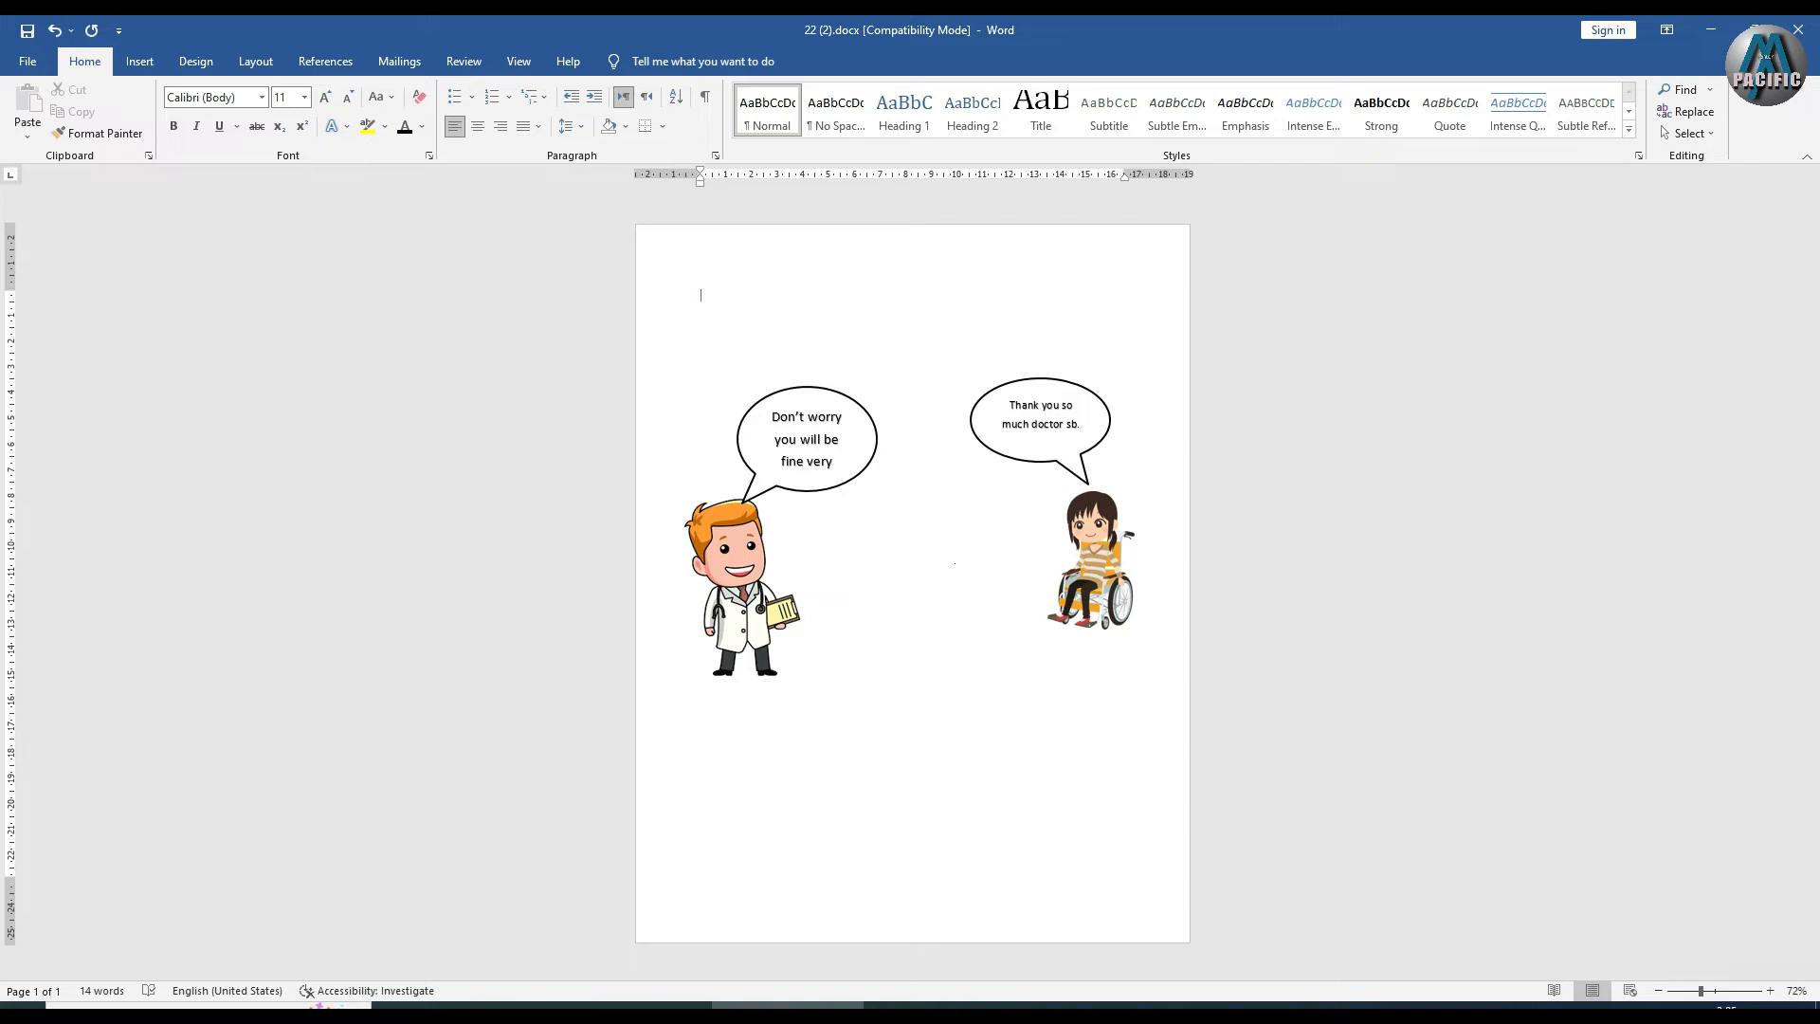
{"action": "key", "text": "ctrl+s"}
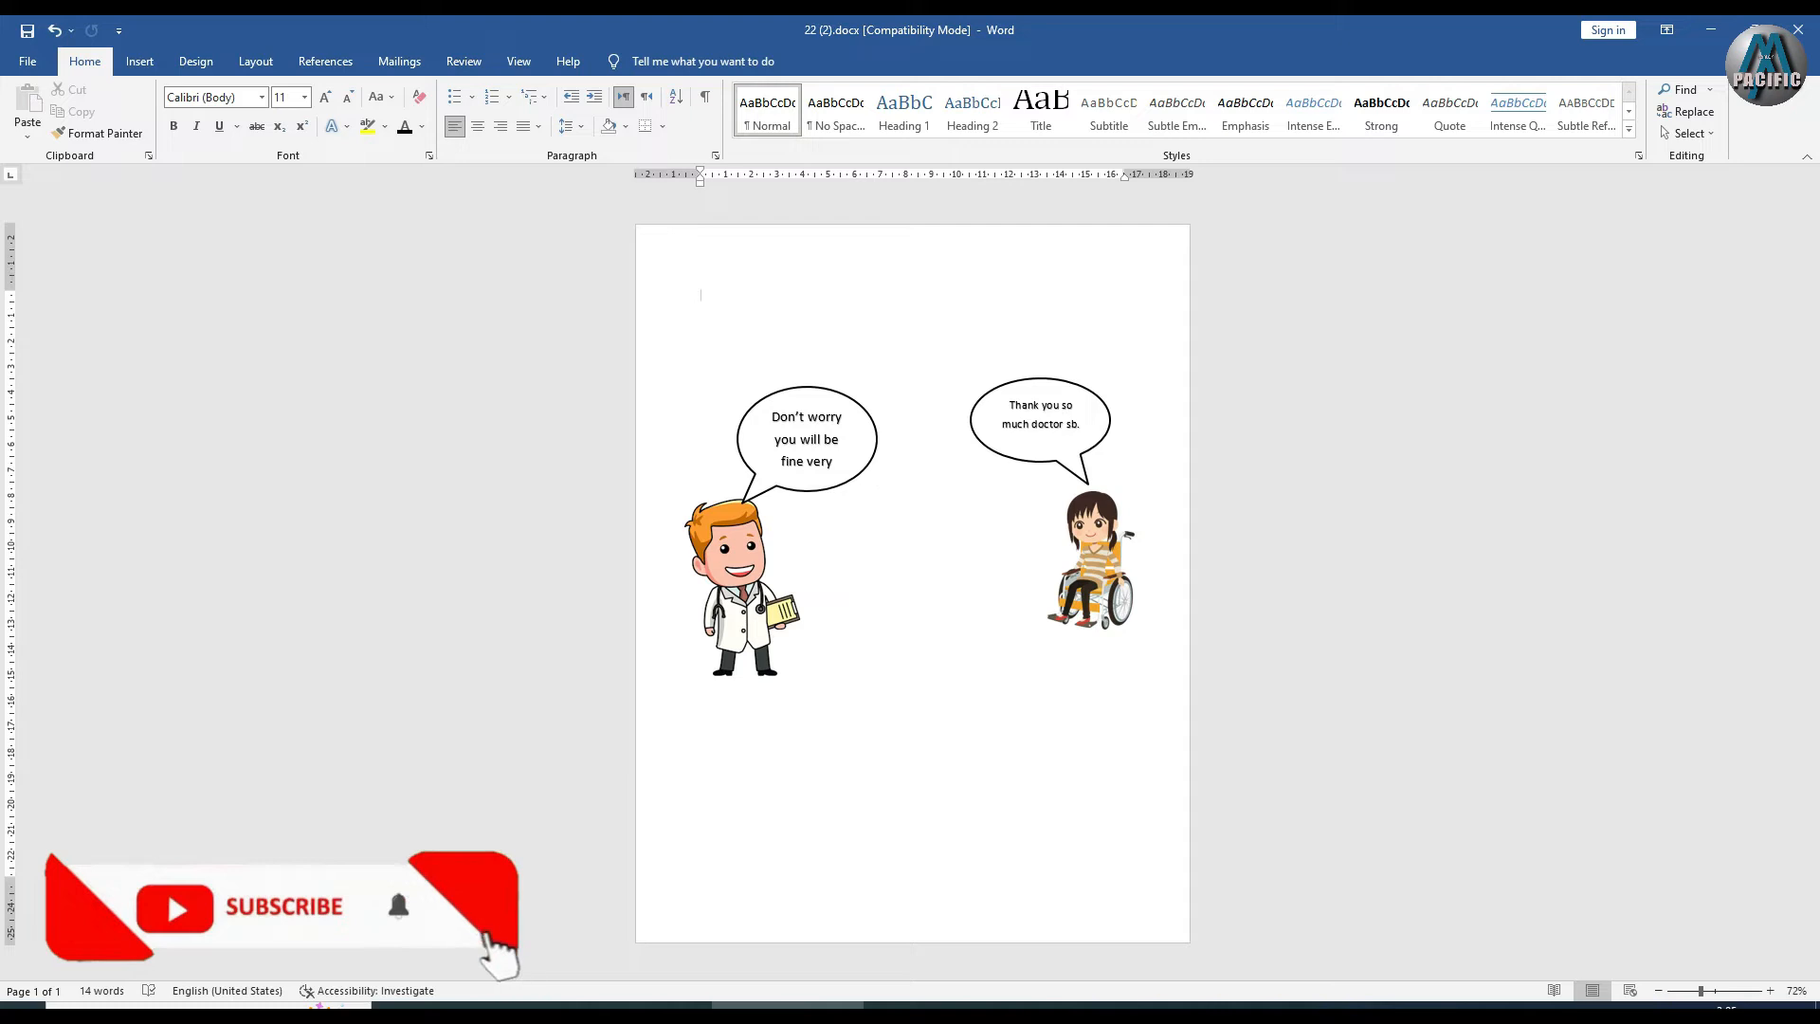
Enlarge the doctor's and the patient's speech bubbles slightly outward from their upper corners
{"action": "left_click", "coordinate": [864, 465]}
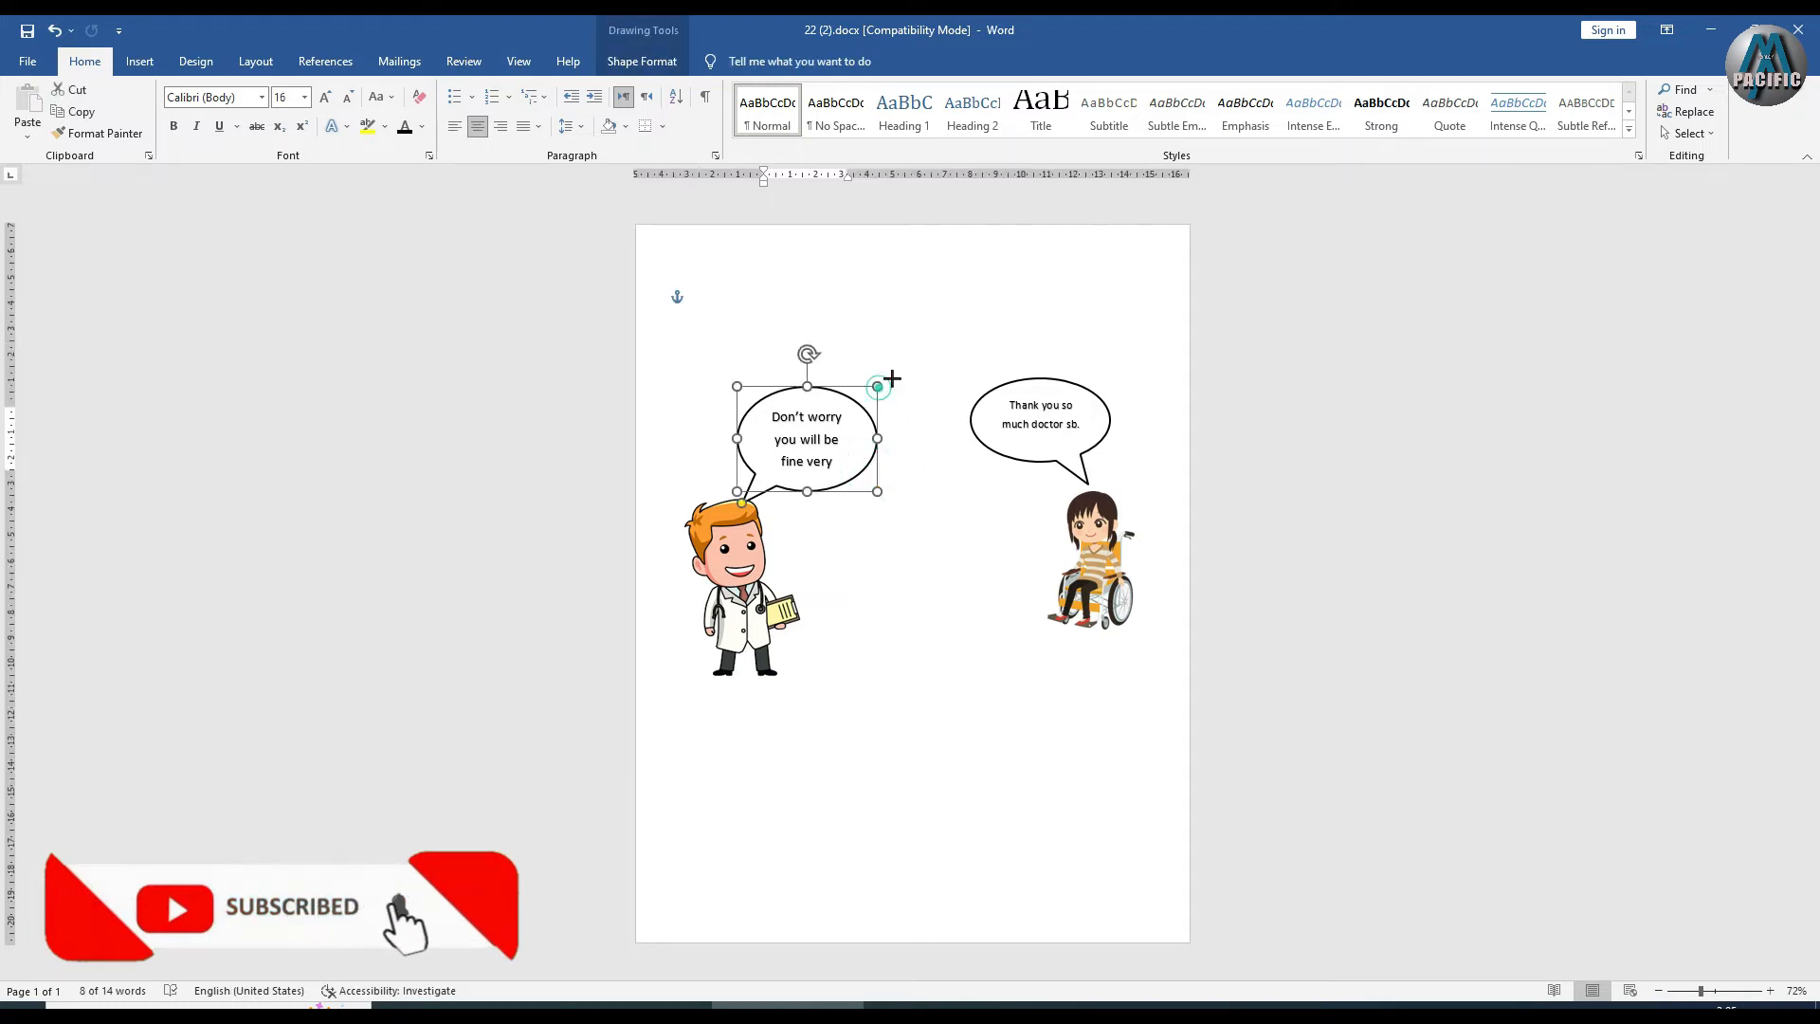
{"action": "left_click_drag", "start_coordinate": [877, 386], "coordinate": [892, 378]}
{"action": "left_click", "coordinate": [1051, 407]}
{"action": "left_click_drag", "start_coordinate": [1110, 379], "coordinate": [1124, 363]}
Set the text in the patient's speech bubble to 16 pt
{"action": "left_click_drag", "start_coordinate": [1088, 426], "coordinate": [1004, 397]}
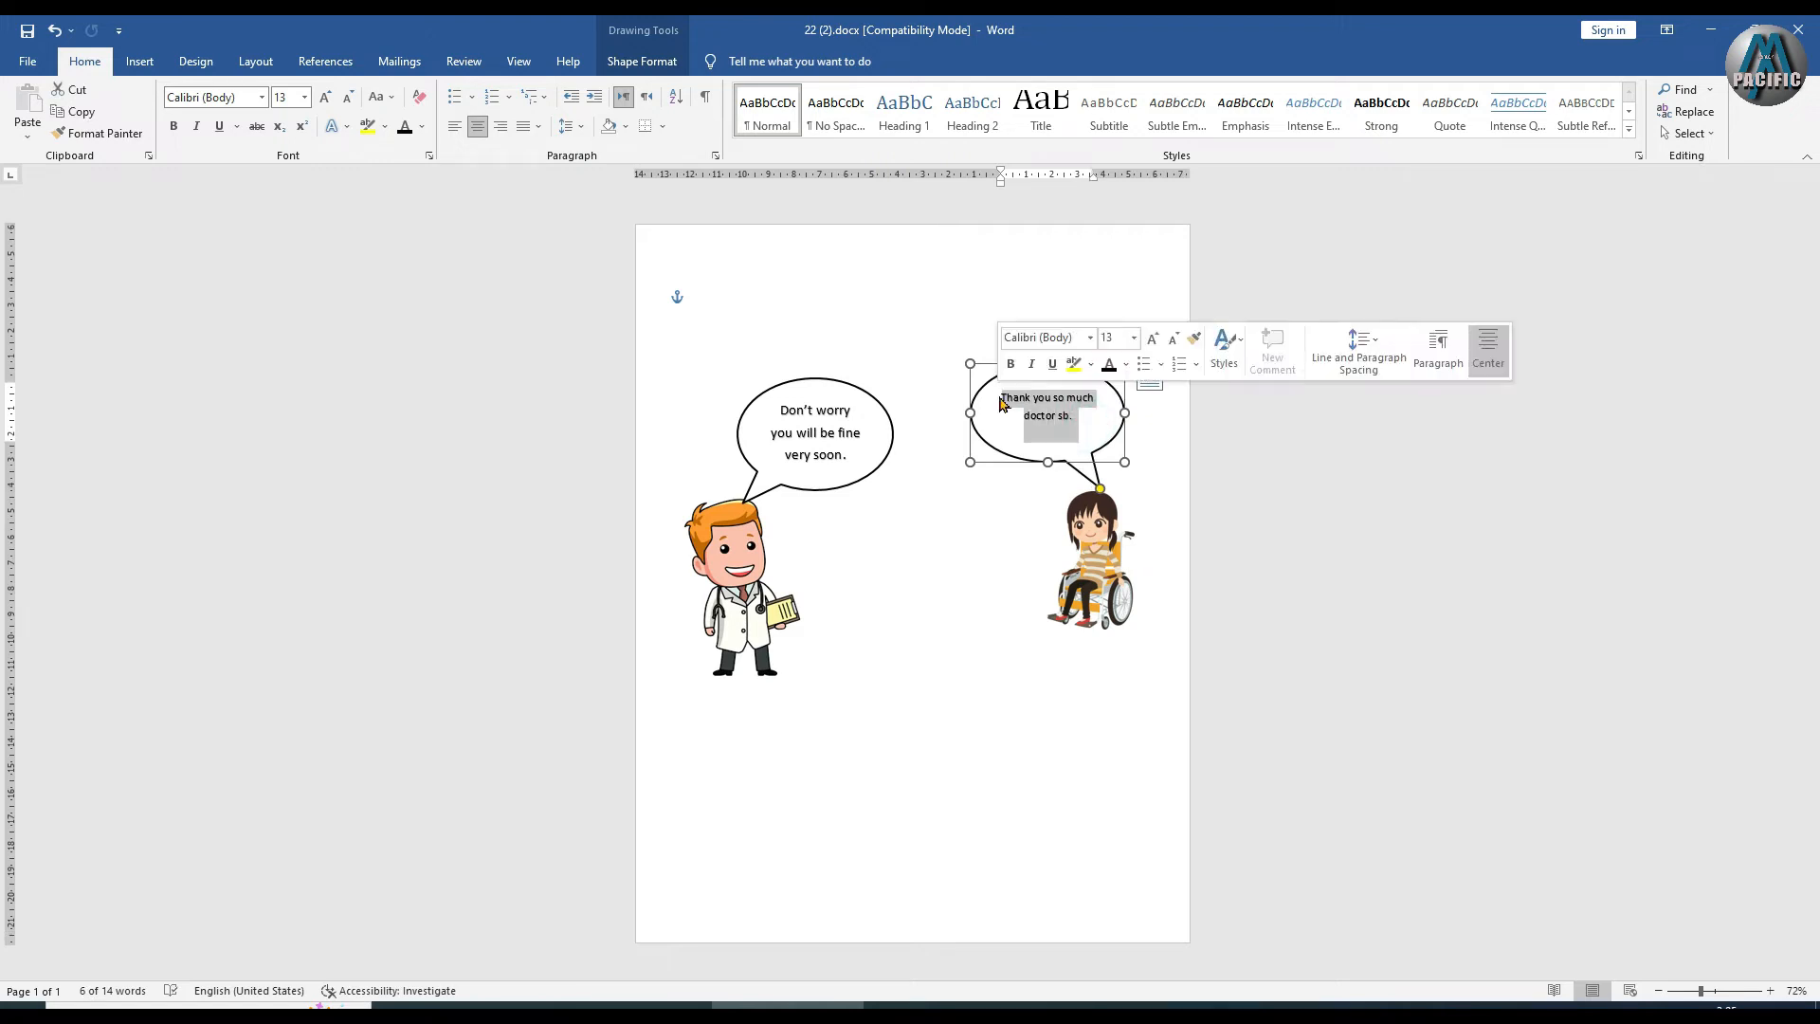
{"action": "key", "text": "ctrl+bracketright"}
{"action": "key", "text": "ctrl+bracketright"}
{"action": "key", "text": "ctrl+bracketright"}
{"action": "key", "text": "ctrl+bracketright"}
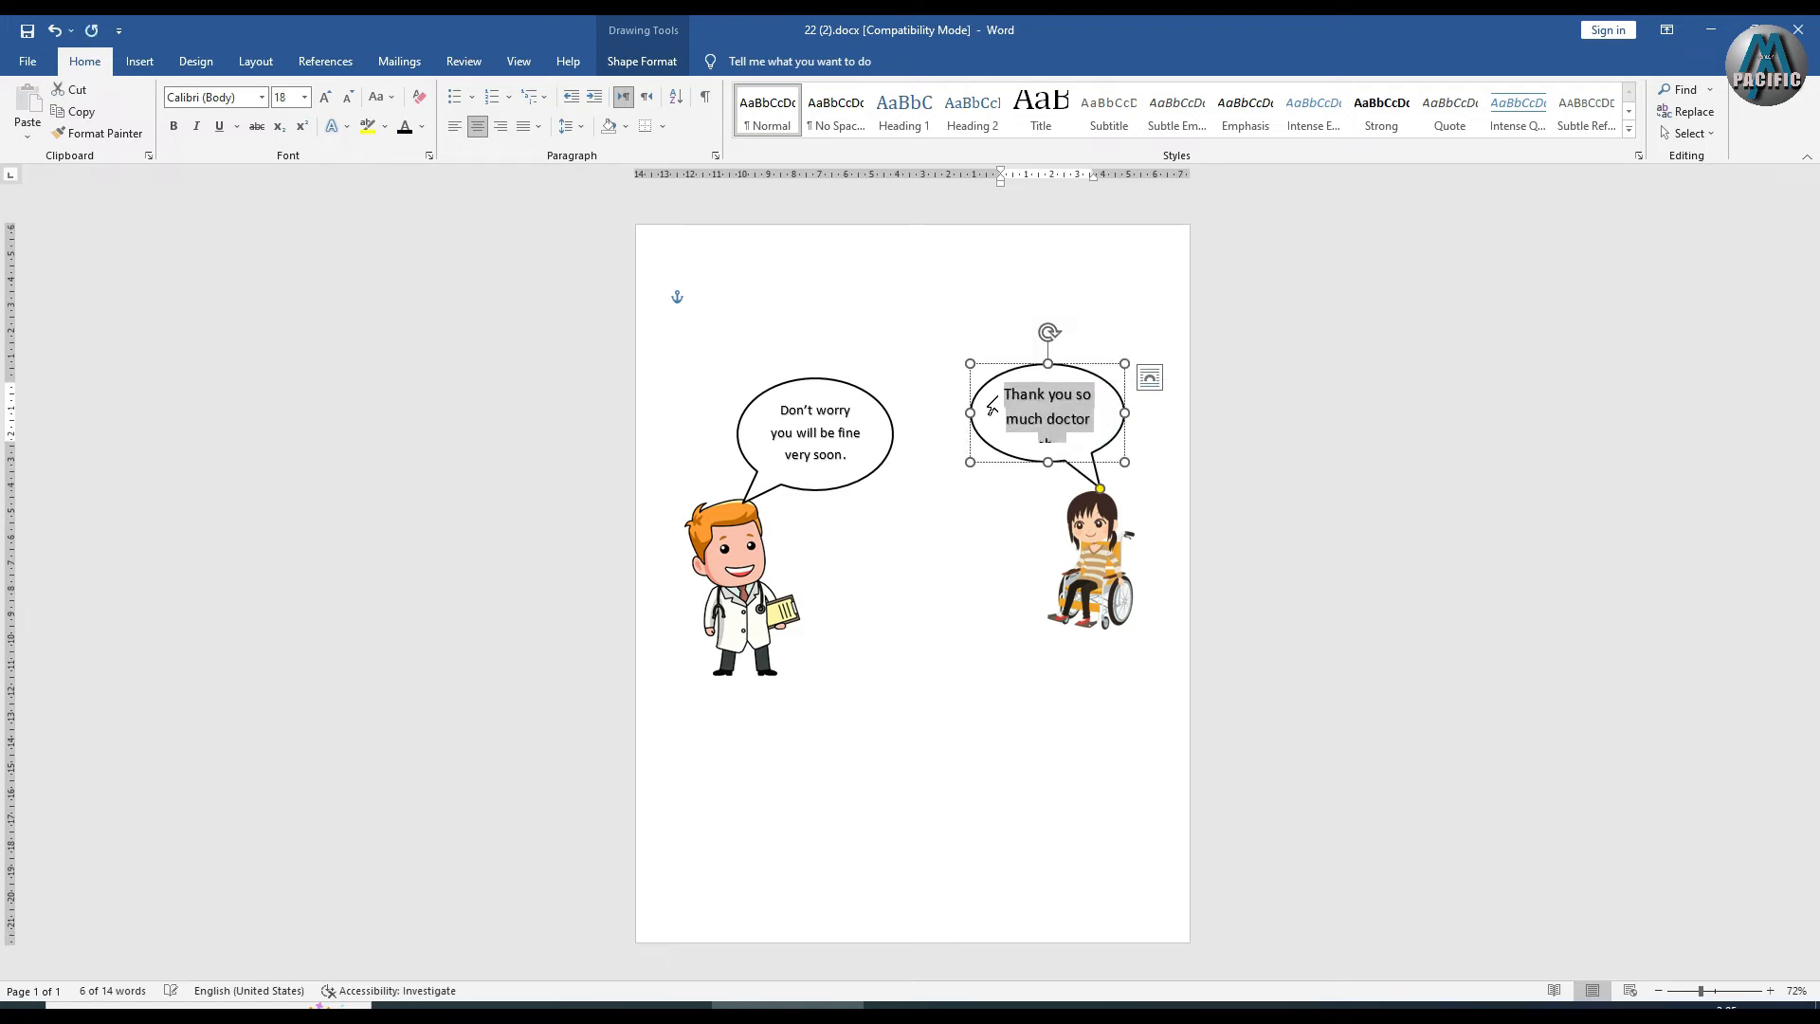
{"action": "key", "text": "ctrl+bracketleft"}
{"action": "key", "text": "ctrl+bracketright"}
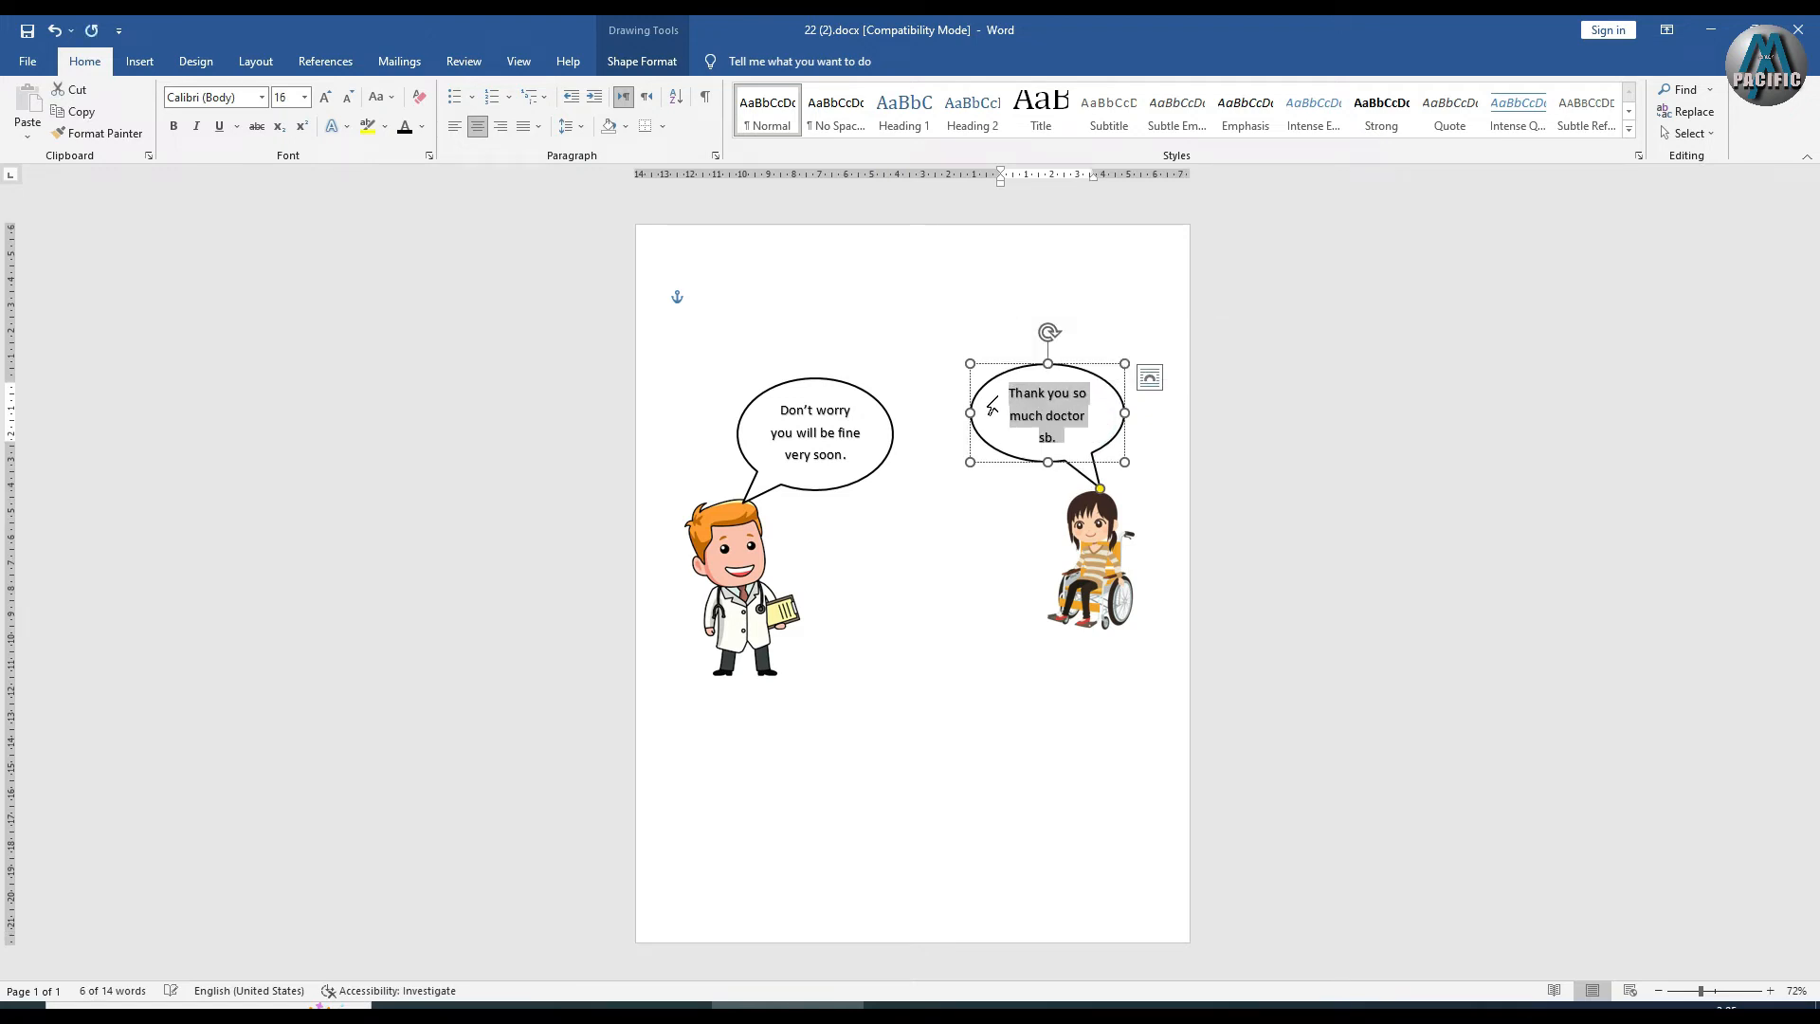
{"action": "left_click", "coordinate": [985, 415]}
{"action": "left_click", "coordinate": [948, 563]}
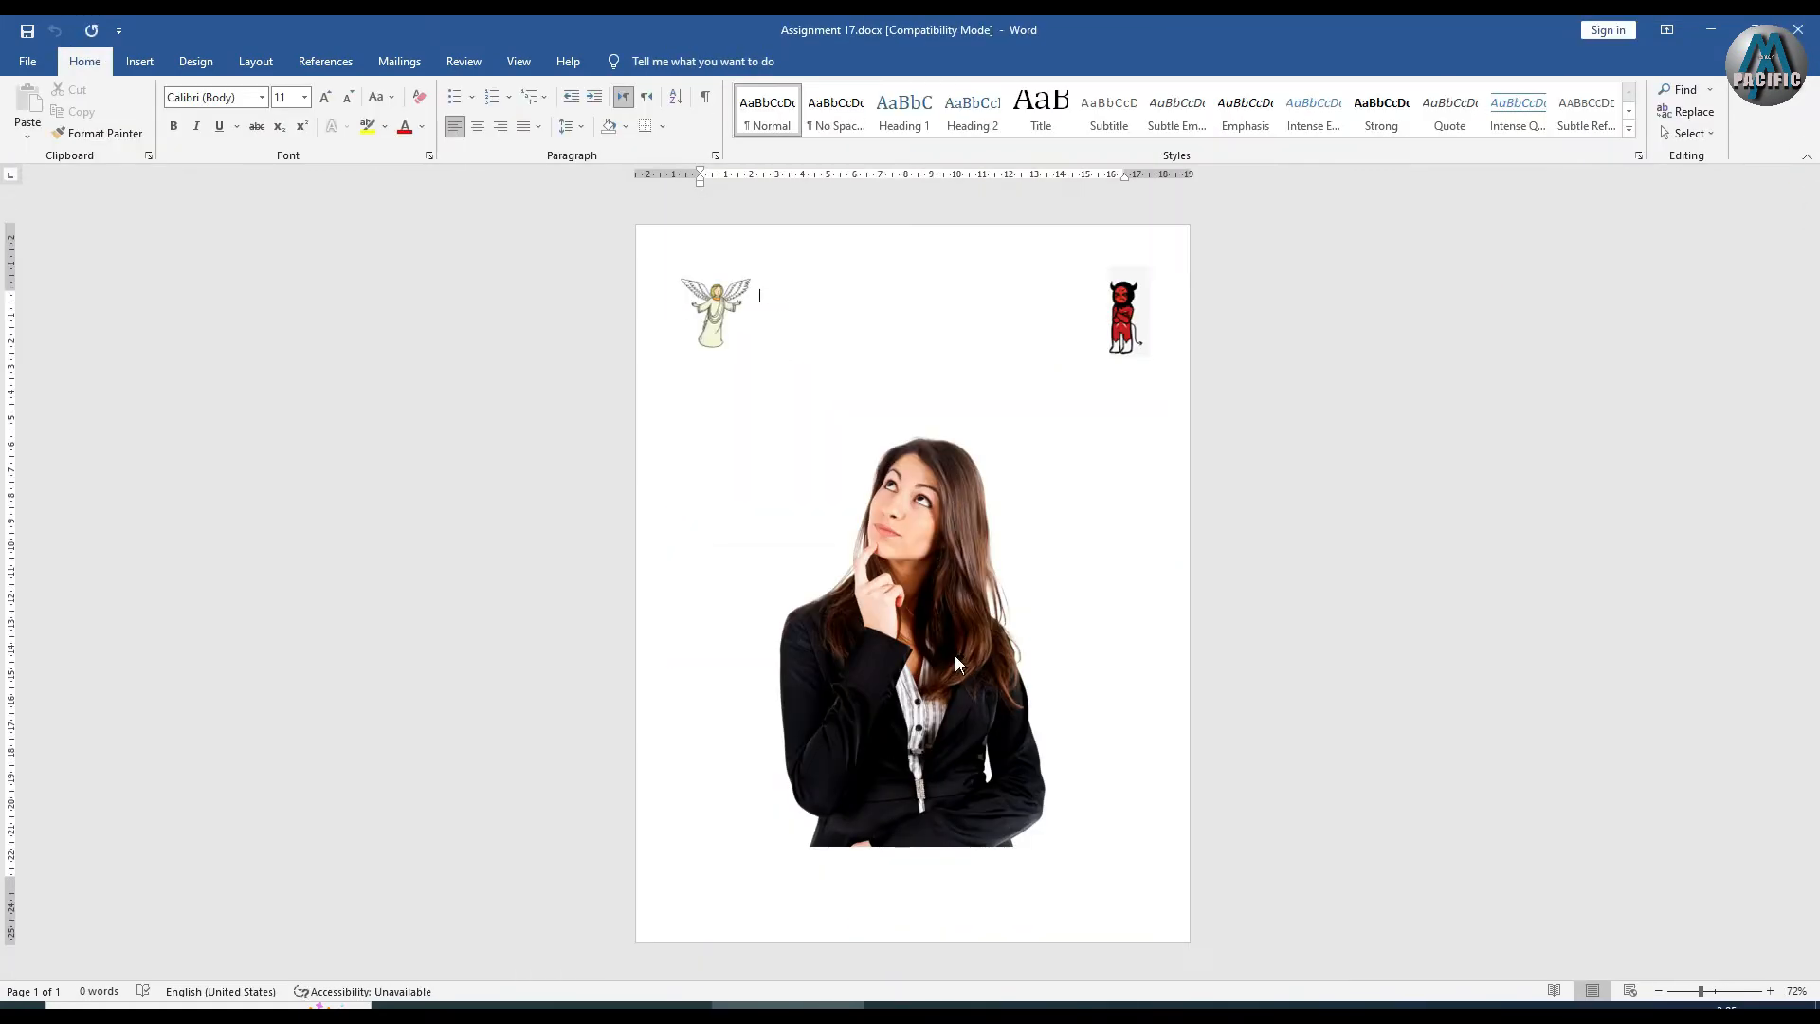
Shrink the picture of the thinking woman and move it slightly lower on the page
{"action": "left_click", "coordinate": [946, 596]}
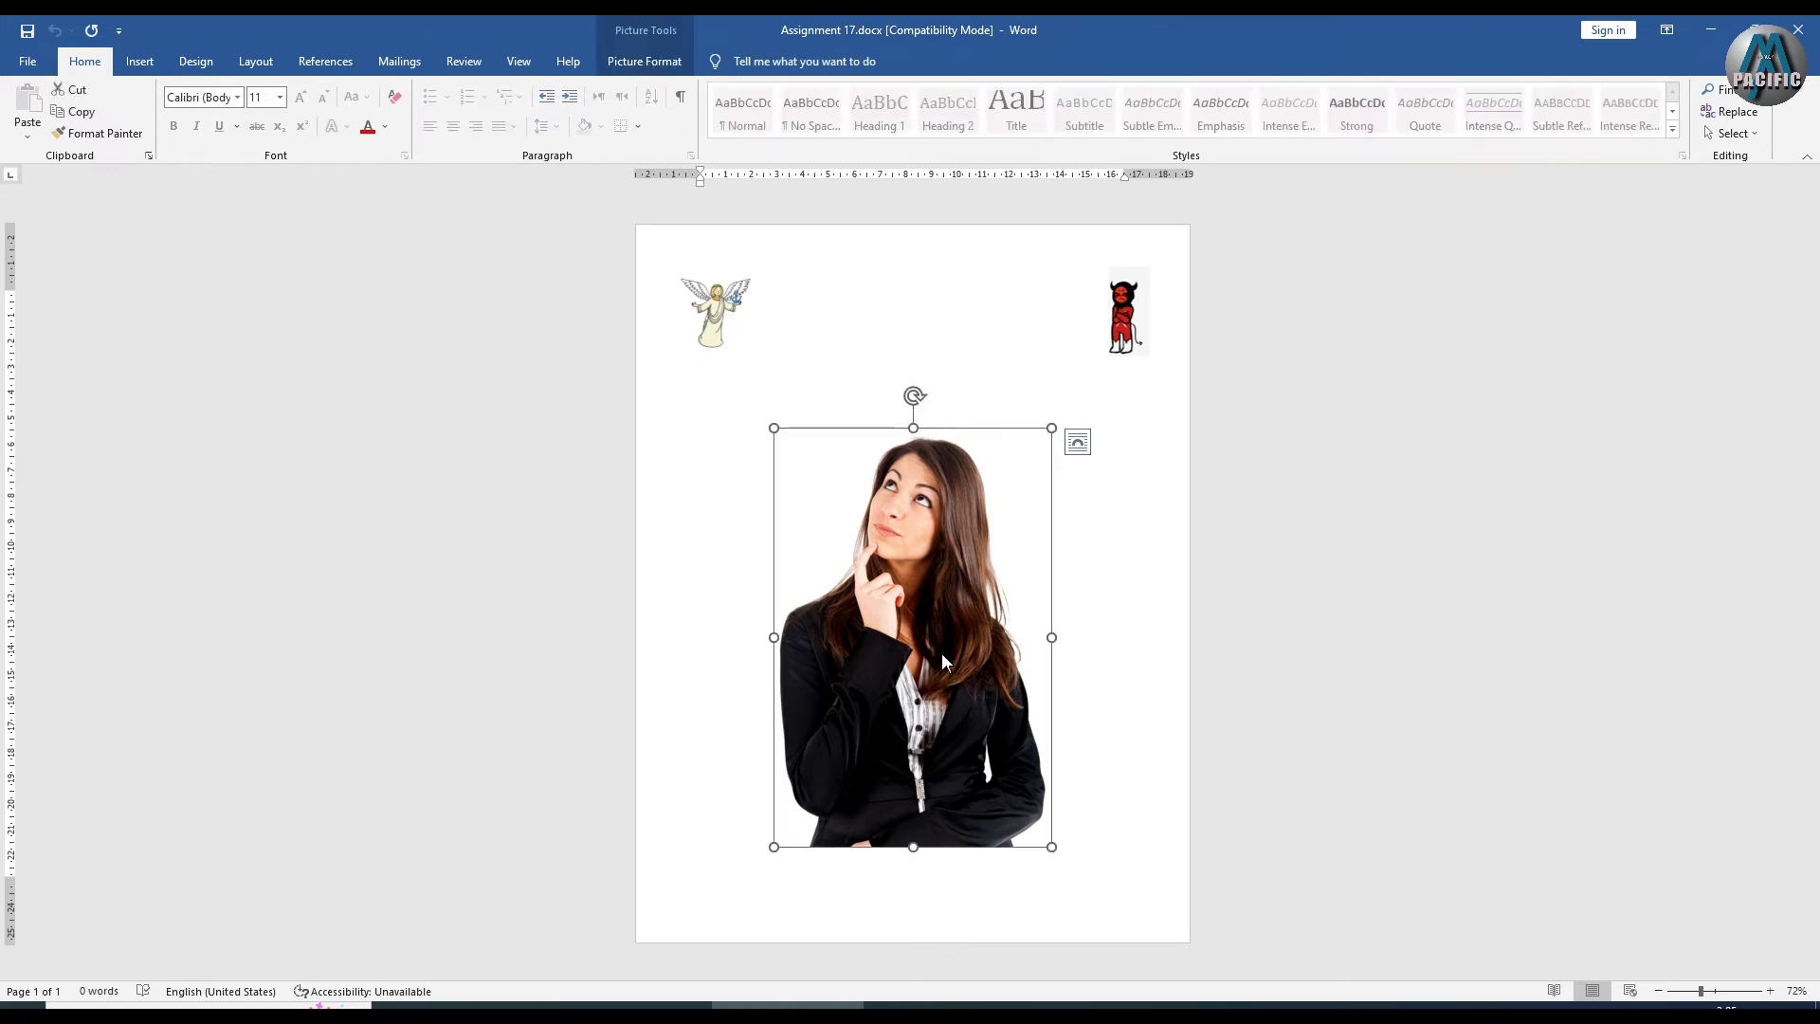
{"action": "left_click", "coordinate": [709, 309]}
{"action": "left_click", "coordinate": [1133, 322]}
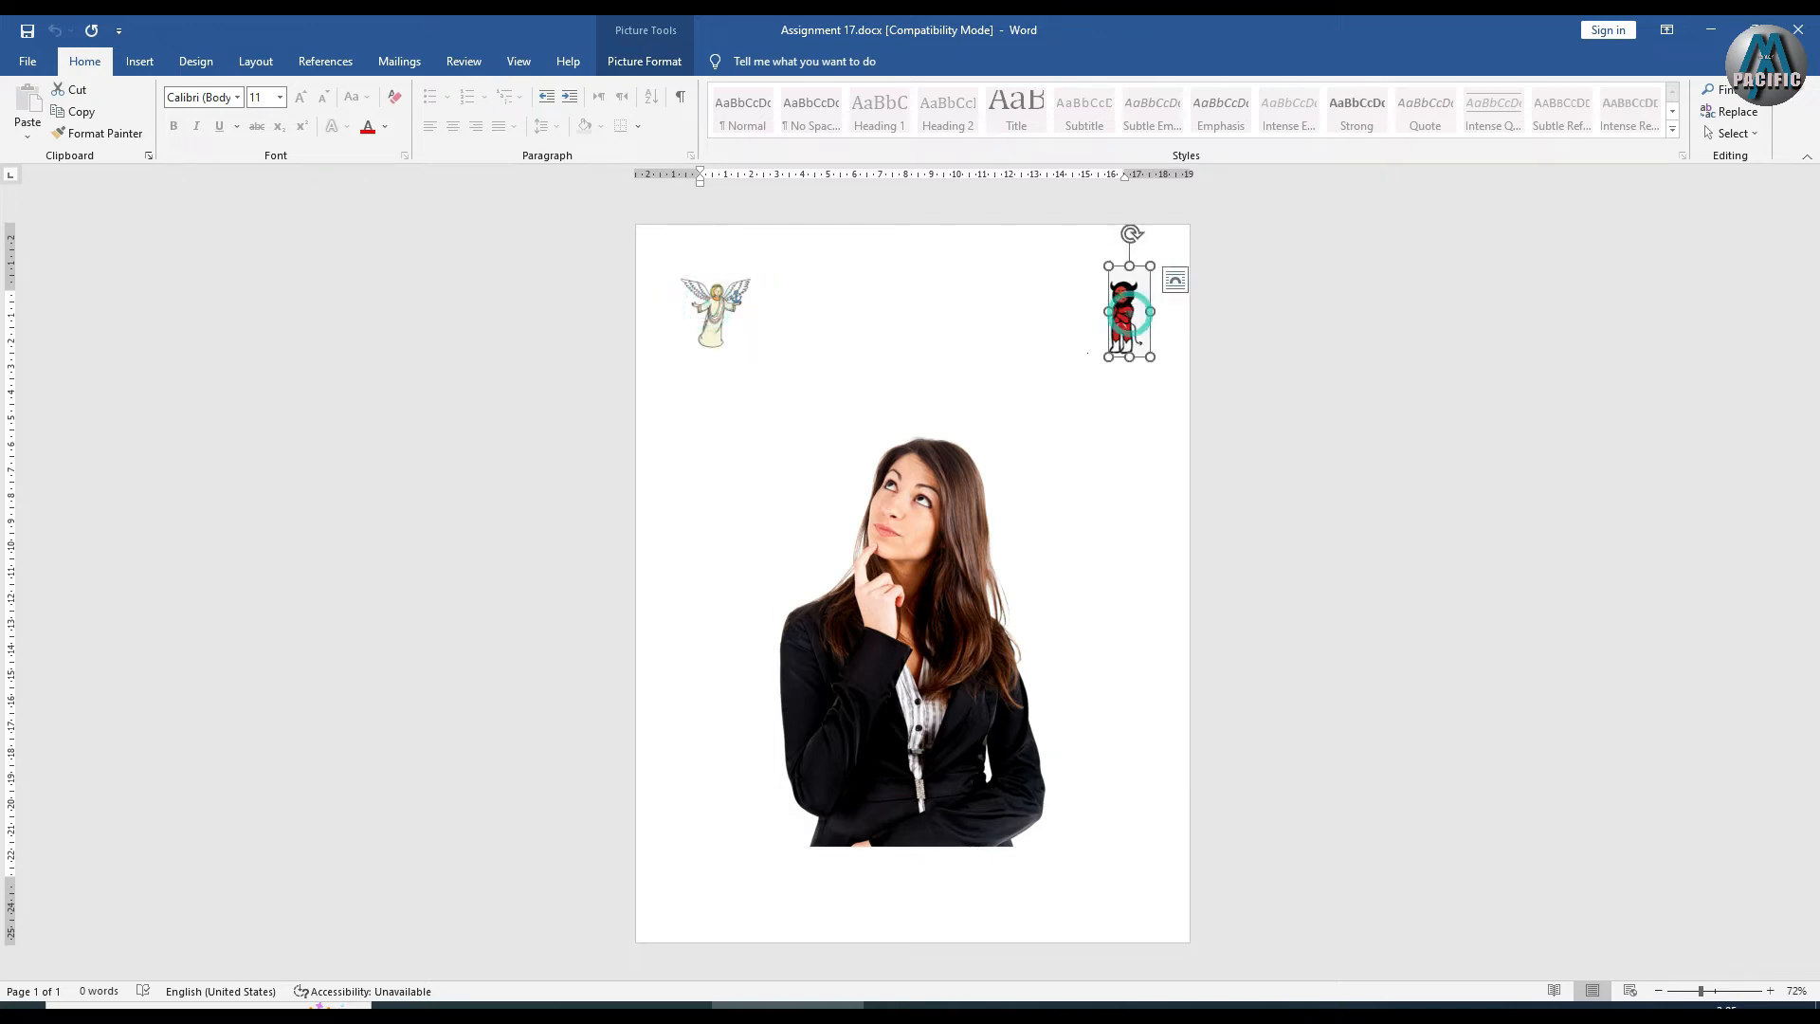
{"action": "left_click", "coordinate": [724, 310]}
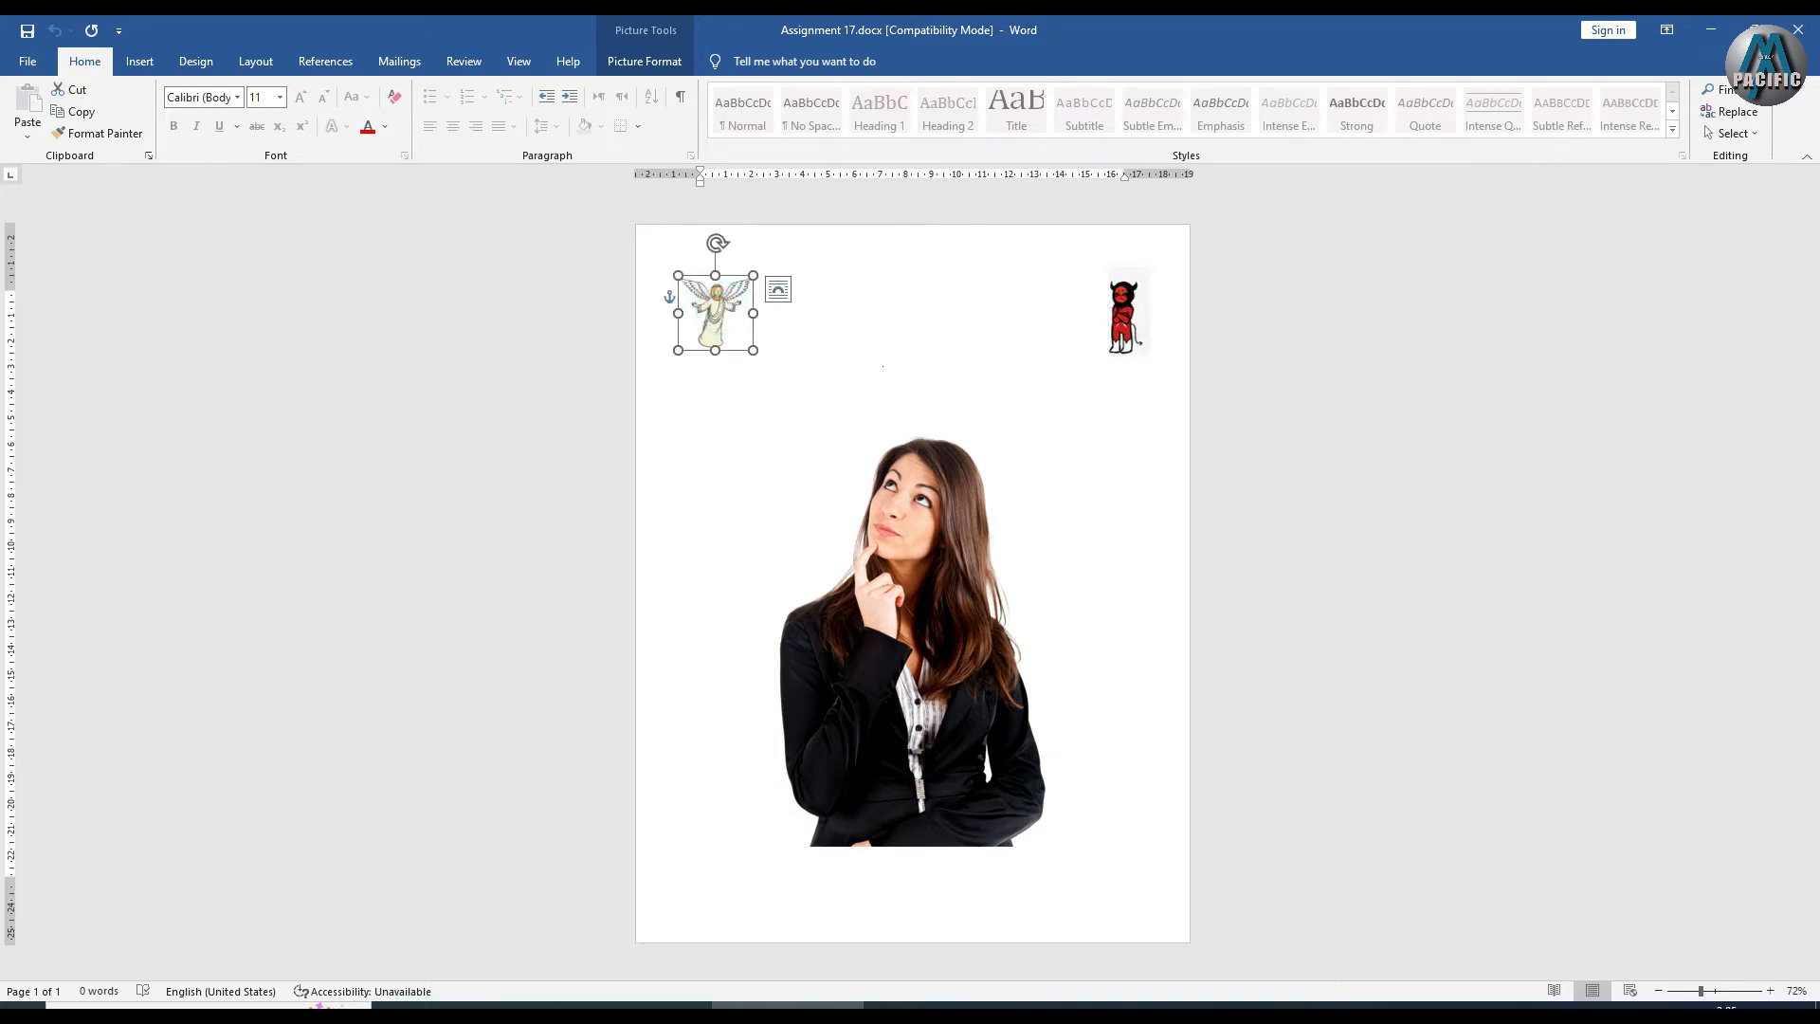
{"action": "left_click", "coordinate": [911, 534]}
{"action": "left_click_drag", "start_coordinate": [780, 429], "coordinate": [800, 471]}
{"action": "left_click_drag", "start_coordinate": [897, 572], "coordinate": [884, 588]}
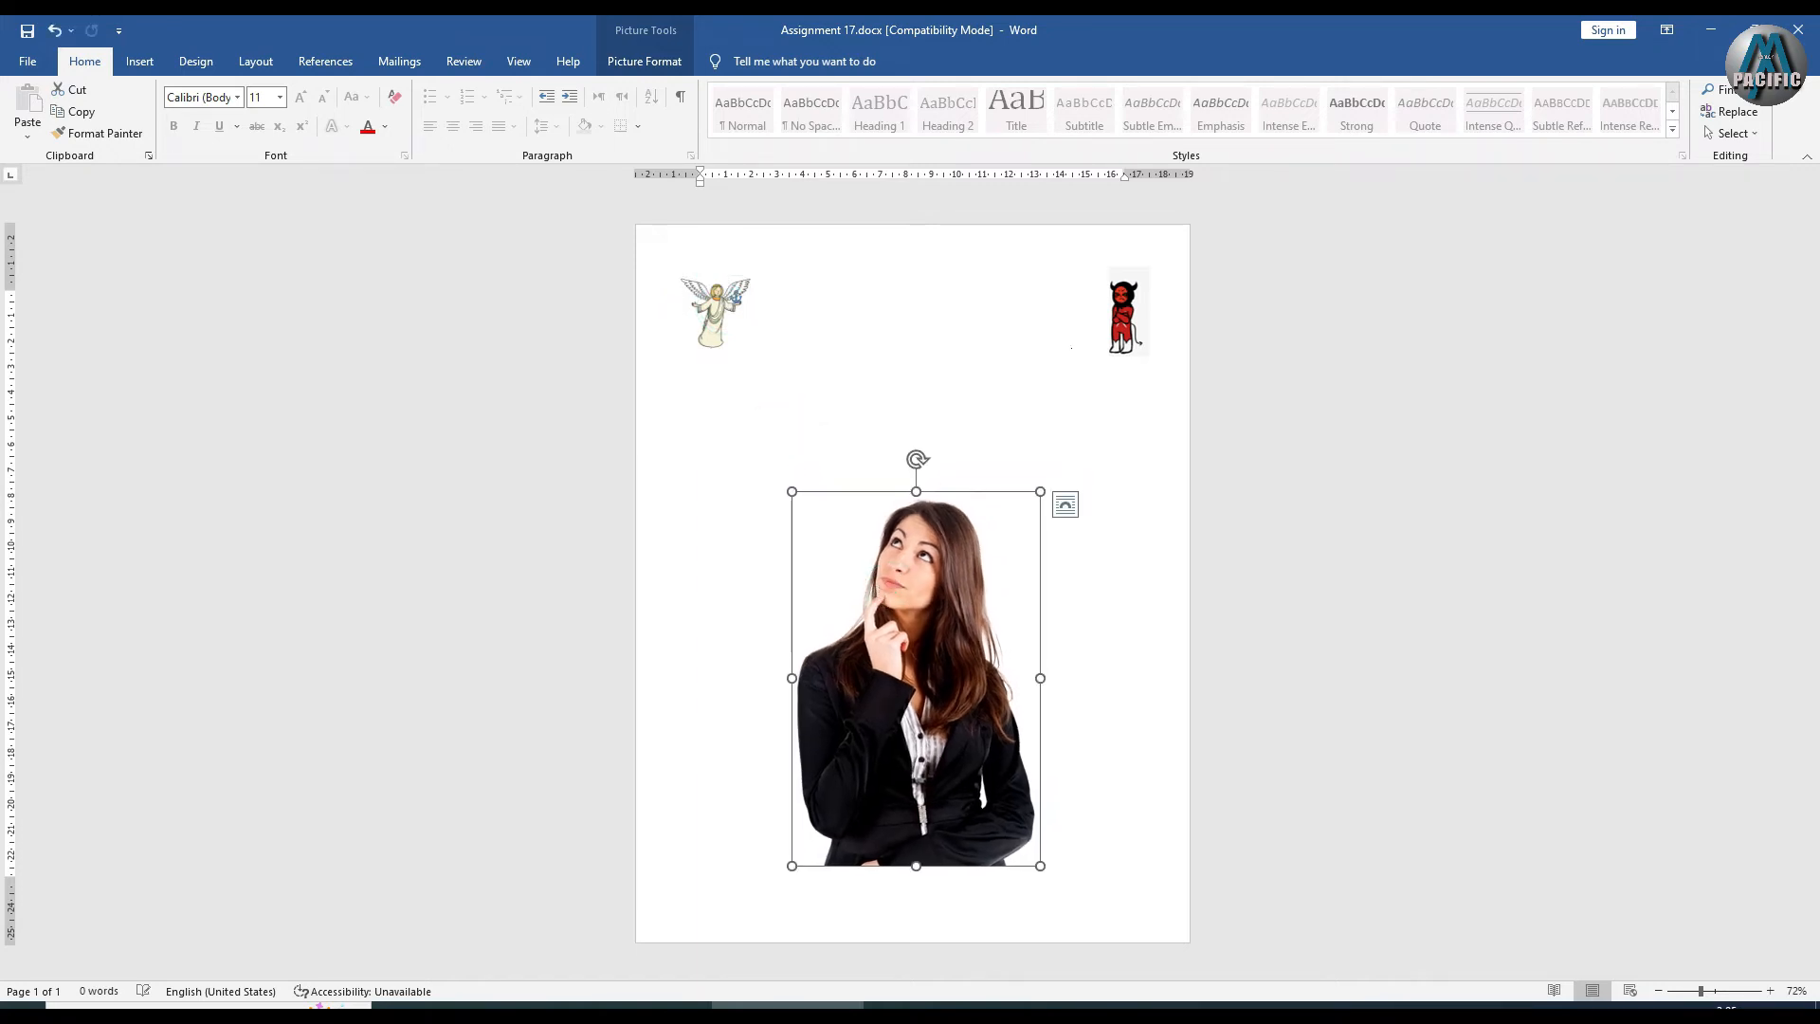
Enlarge the angel and devil pictures slightly in the page's upper corners
{"action": "left_click", "coordinate": [1125, 317]}
{"action": "left_click", "coordinate": [725, 310]}
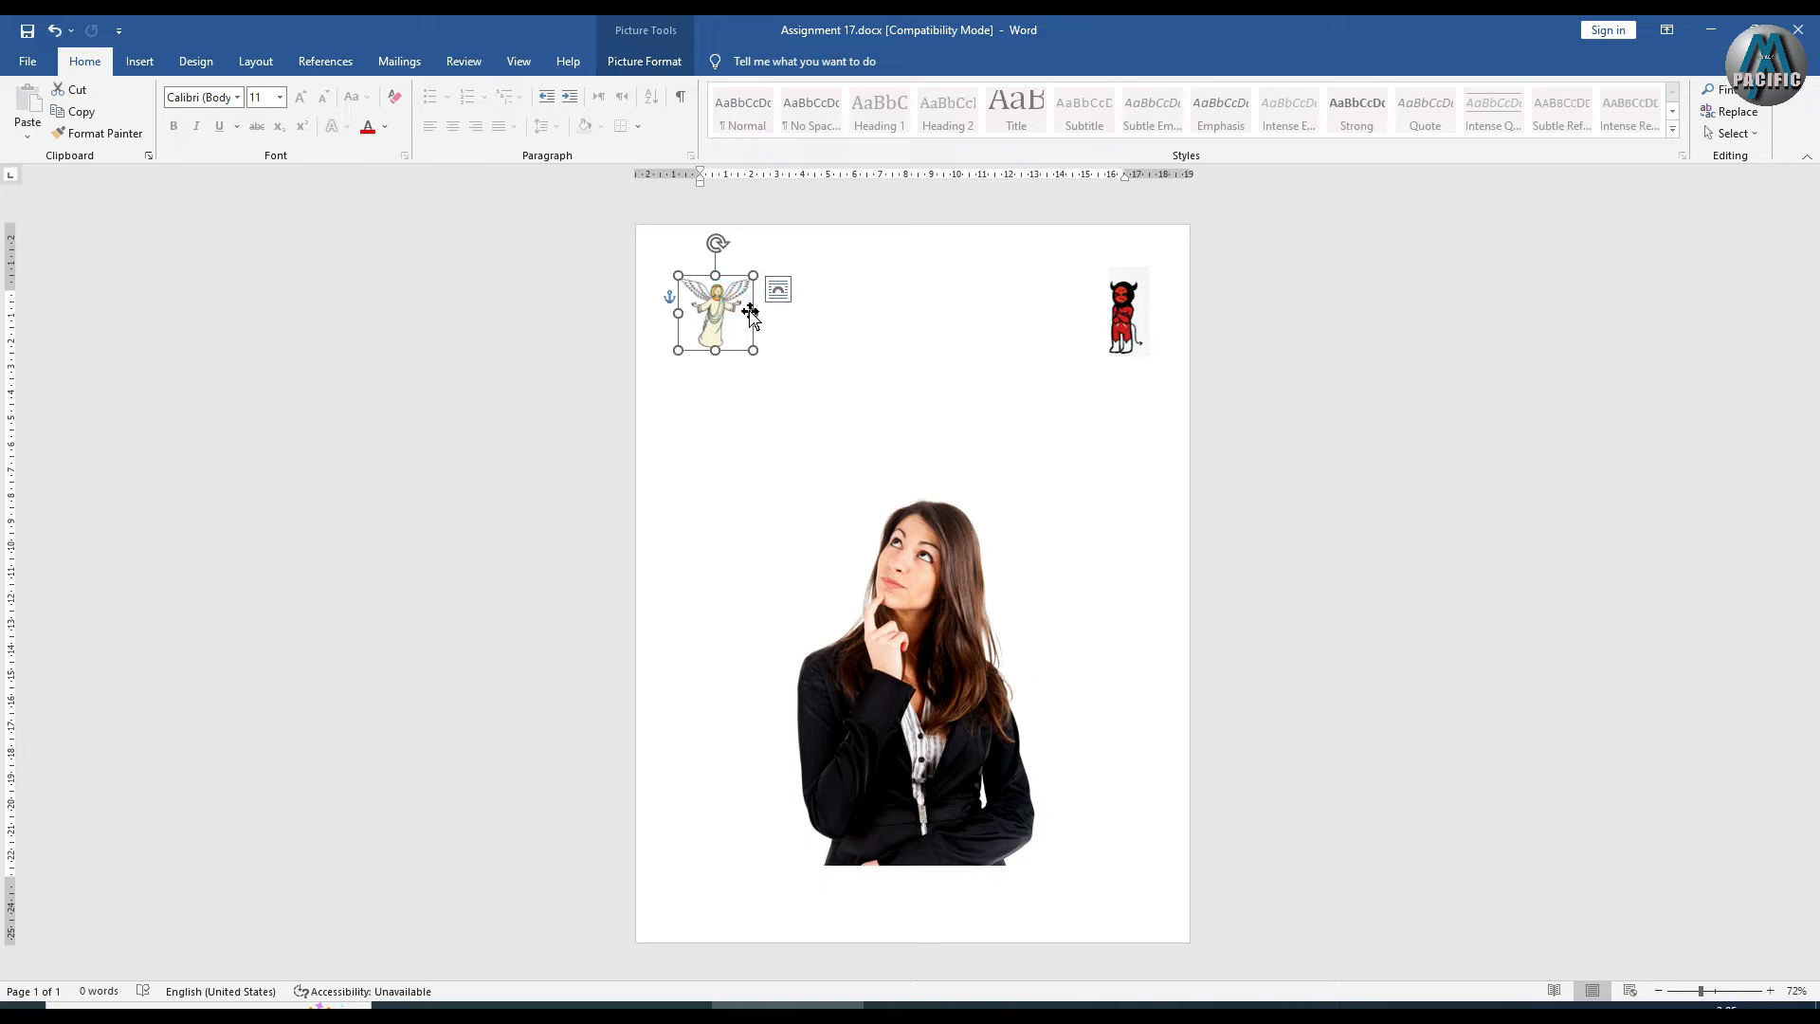
{"action": "left_click", "coordinate": [1117, 322]}
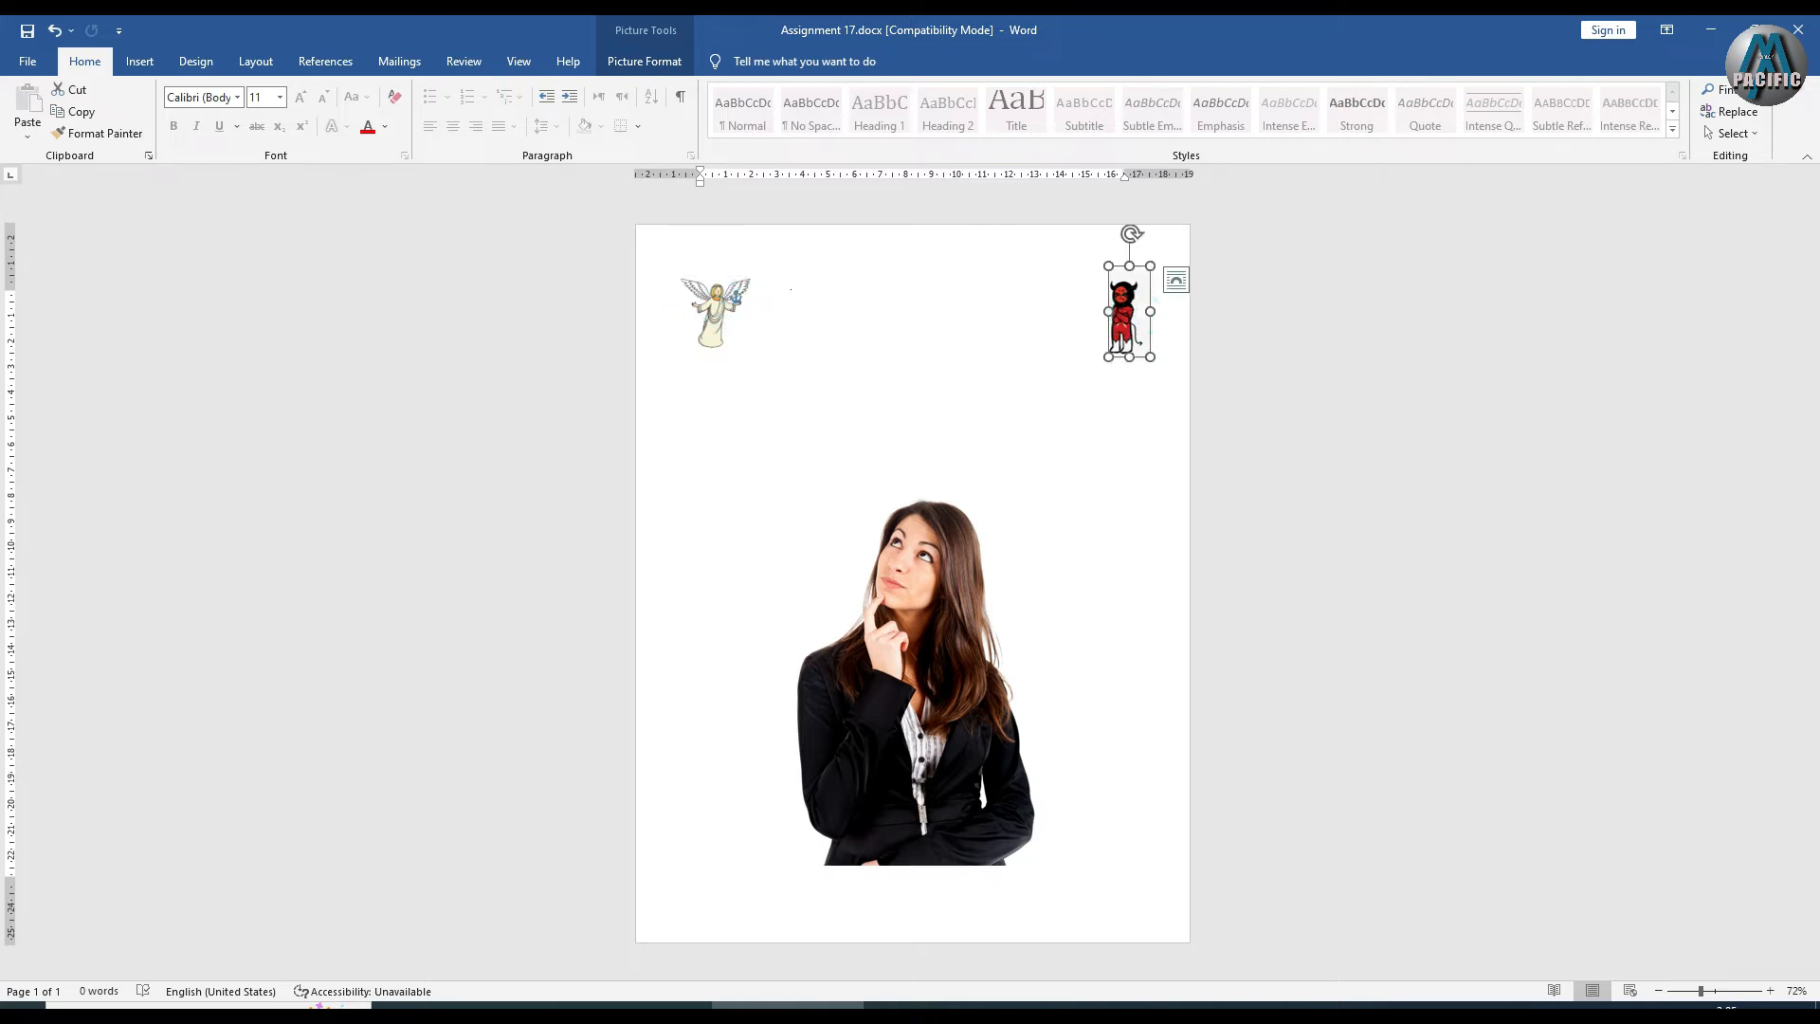
{"action": "left_click", "coordinate": [720, 297]}
{"action": "mouse_move", "coordinate": [748, 353]}
{"action": "left_mouse_down"}
{"action": "mouse_move", "coordinate": [763, 363]}
{"action": "mouse_move", "coordinate": [719, 331]}
{"action": "left_mouse_up"}
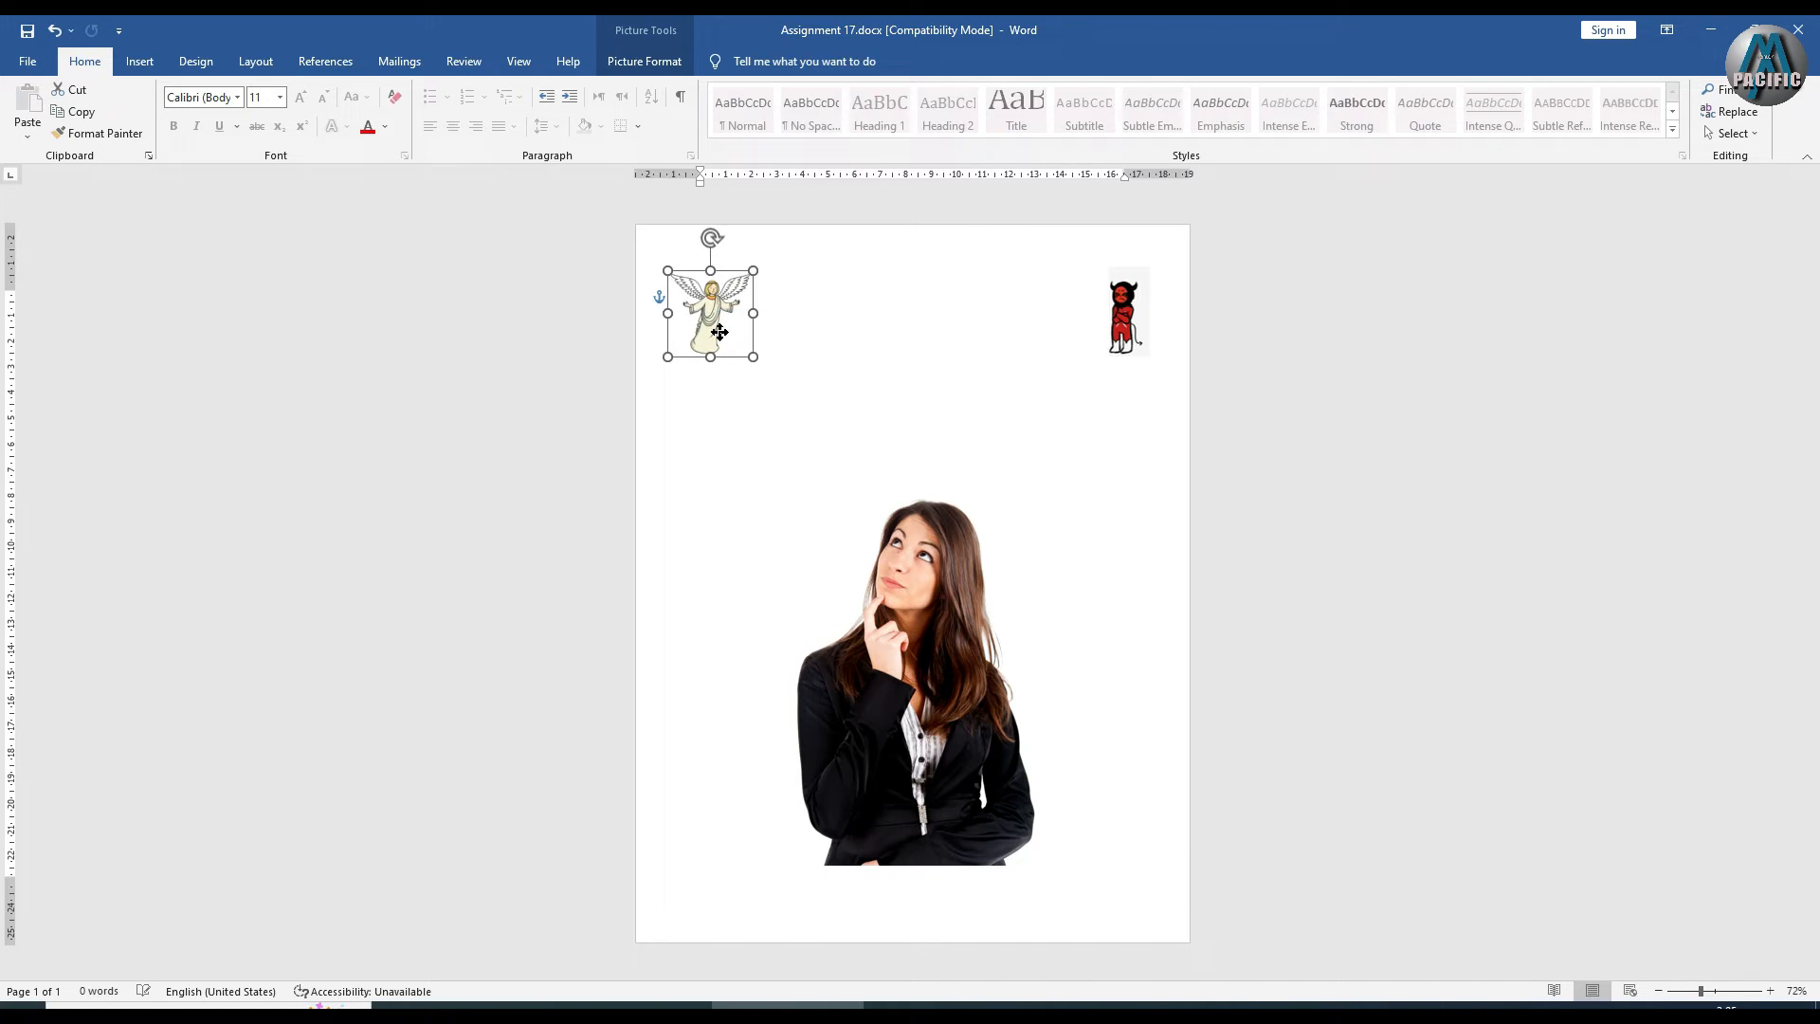
{"action": "left_click", "coordinate": [1116, 337]}
{"action": "left_click_drag", "start_coordinate": [1151, 355], "coordinate": [1153, 365]}
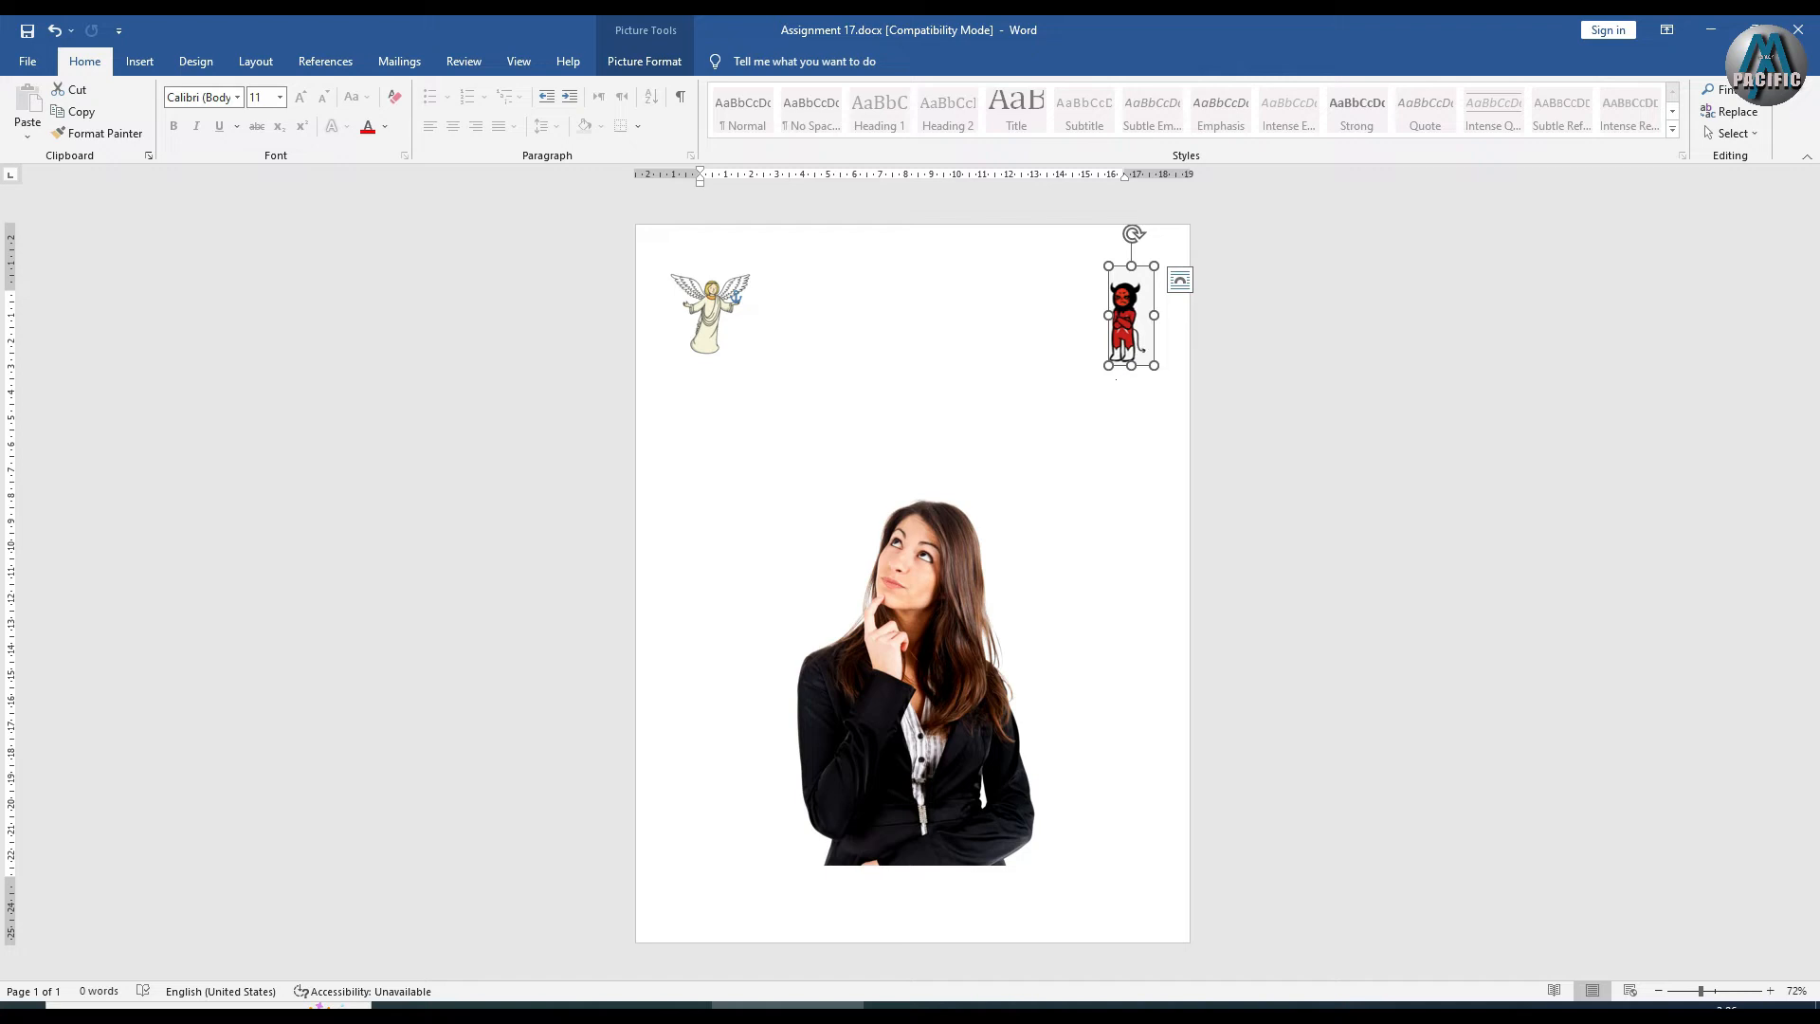
{"action": "left_click", "coordinate": [1153, 363]}
{"action": "left_click", "coordinate": [1103, 429]}
Draw a cloud thought bubble callout about 5.1 cm high and 6.8 cm wide over the devil picture
{"action": "left_click", "coordinate": [140, 61]}
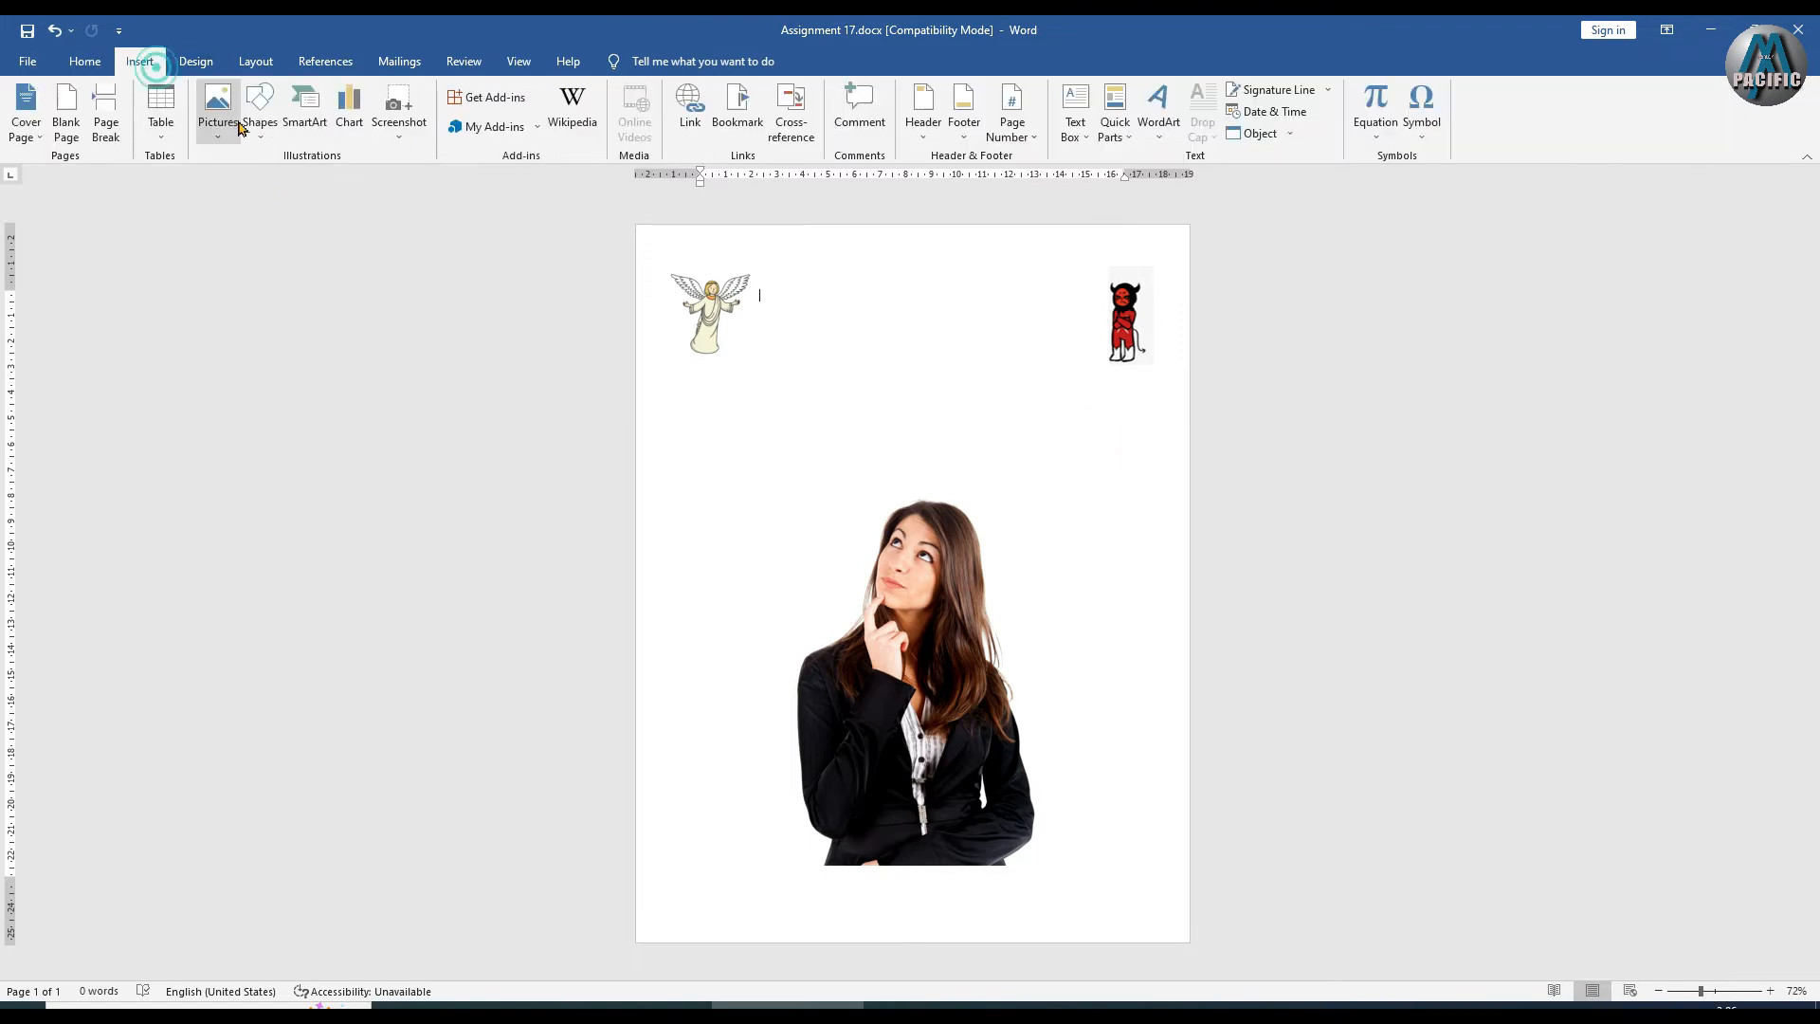
{"action": "left_click", "coordinate": [265, 133]}
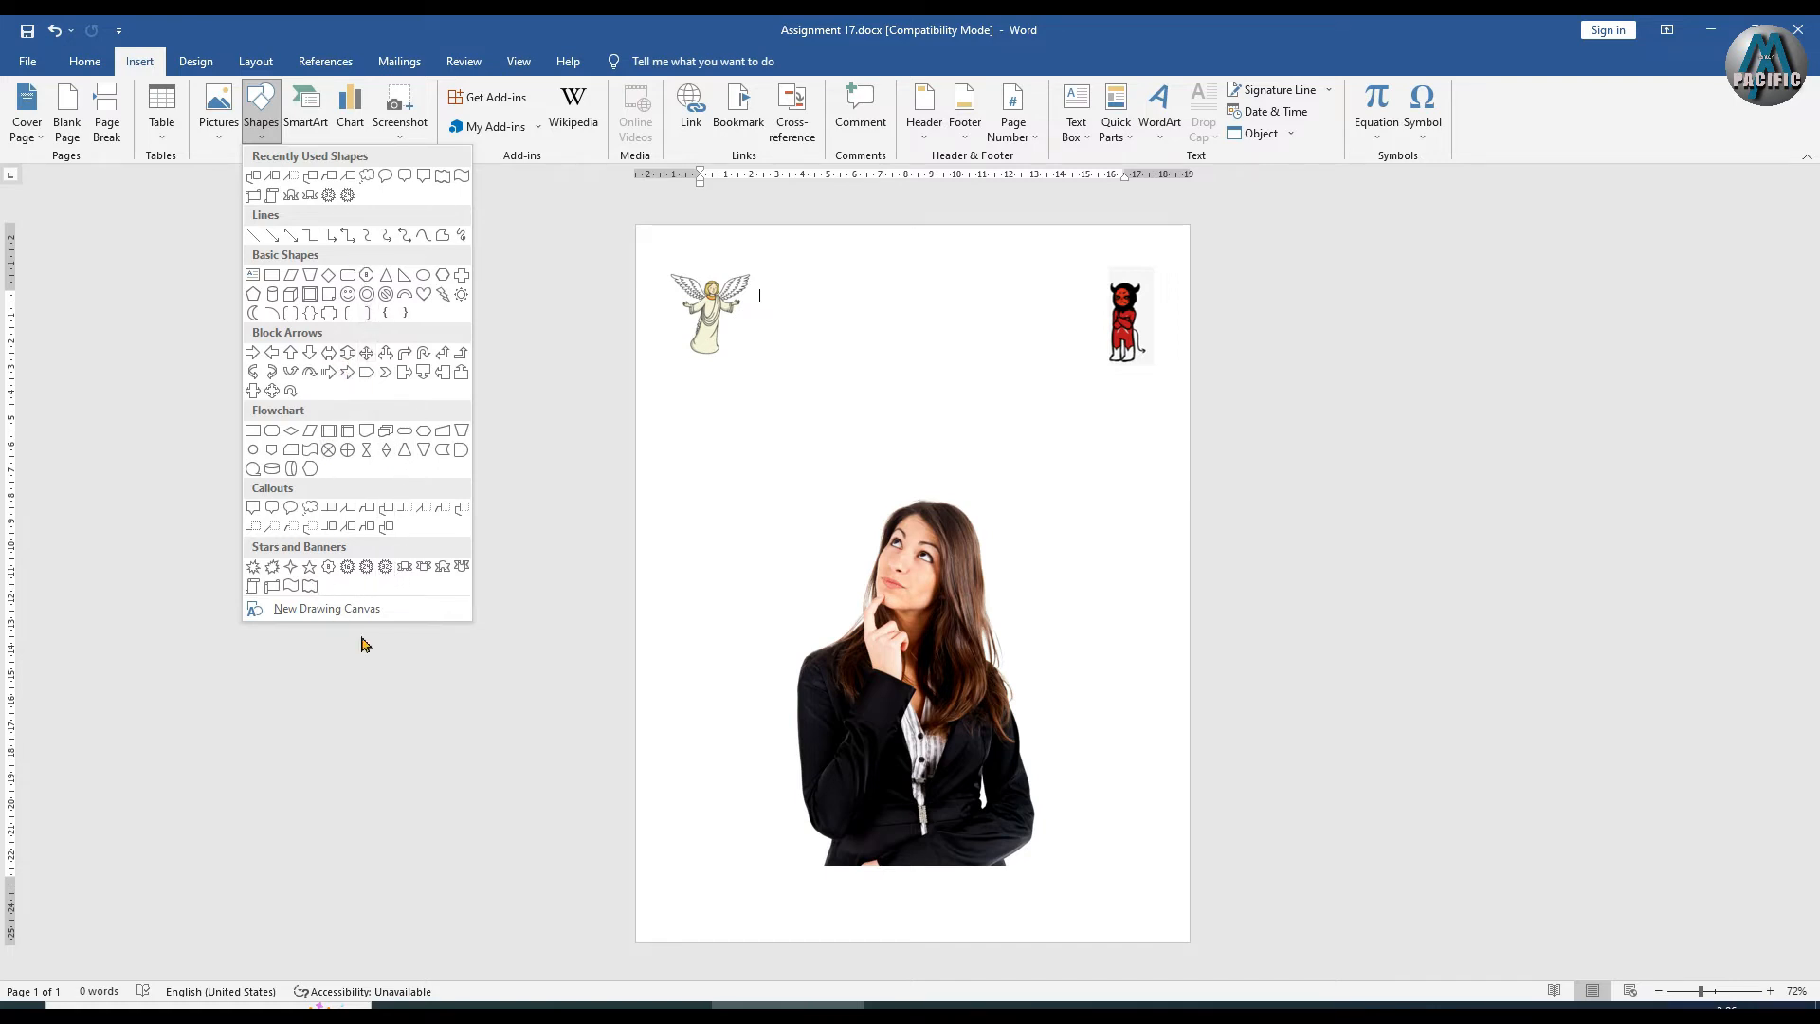
{"action": "left_click", "coordinate": [365, 178]}
{"action": "left_click_drag", "start_coordinate": [1002, 269], "coordinate": [1183, 407]}
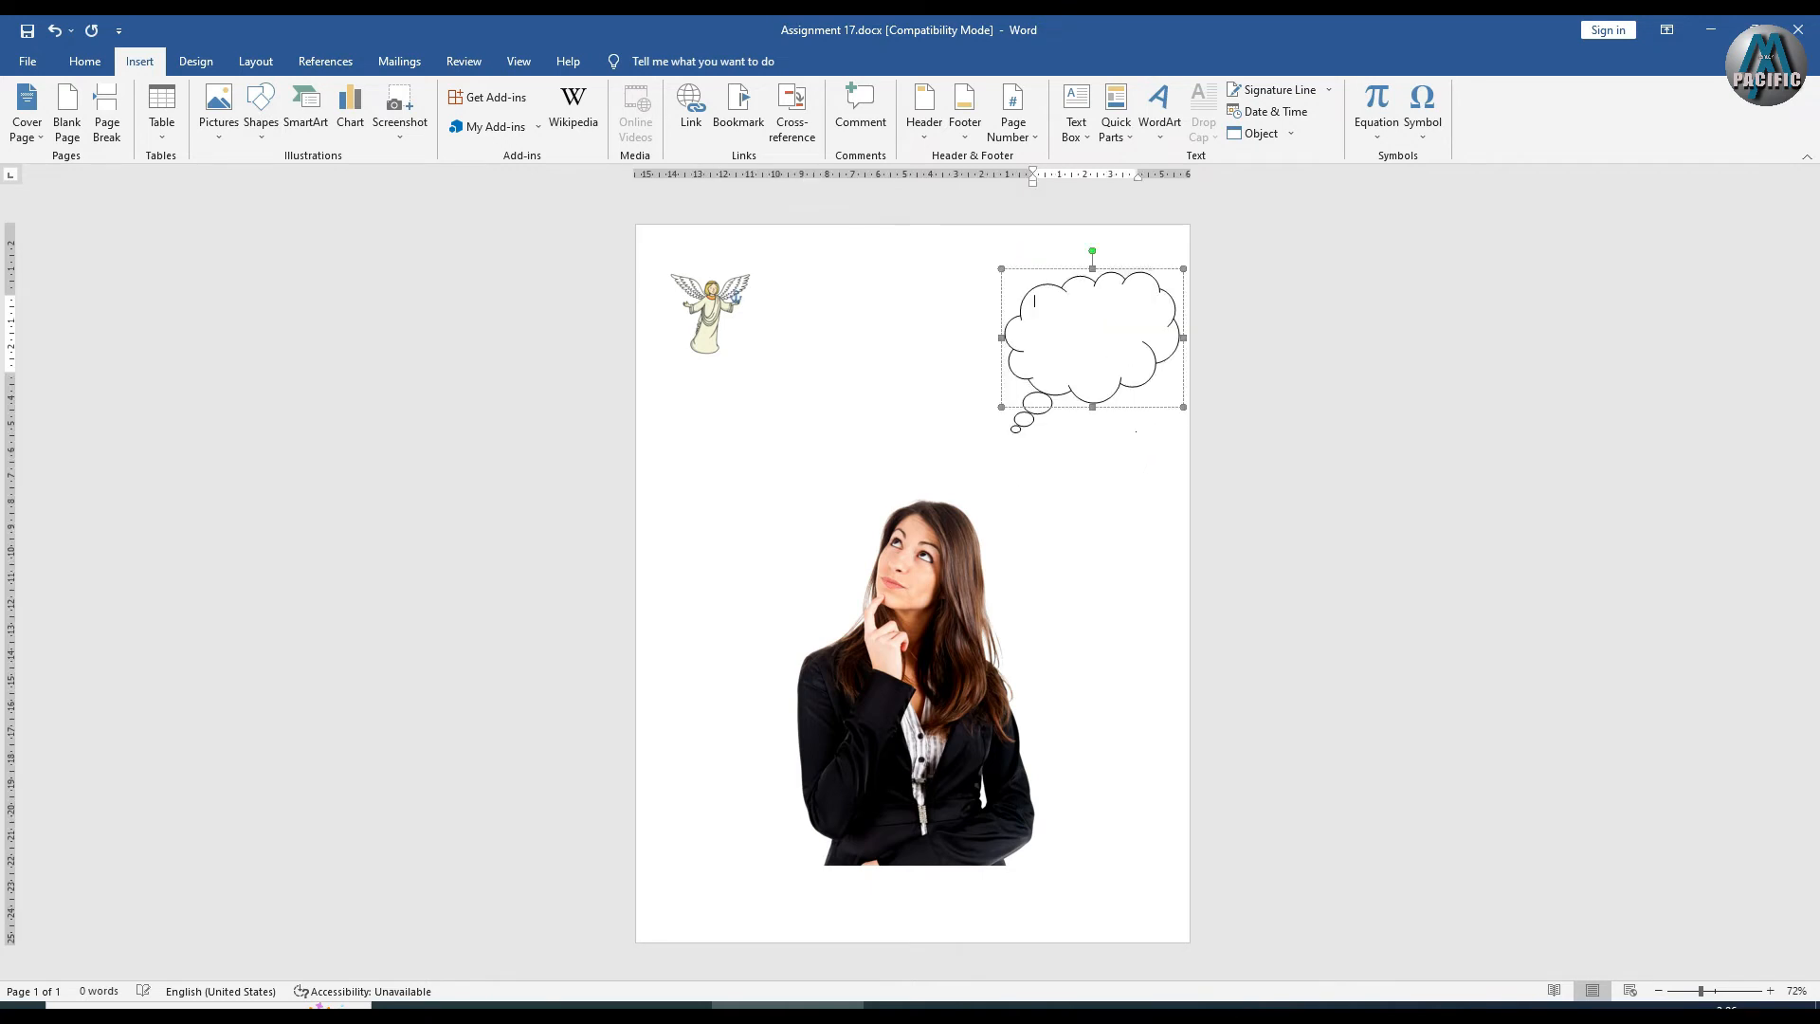
Remove the thought bubble's fill and extend its trail of small circles to the woman's head
{"action": "left_click", "coordinate": [1088, 400]}
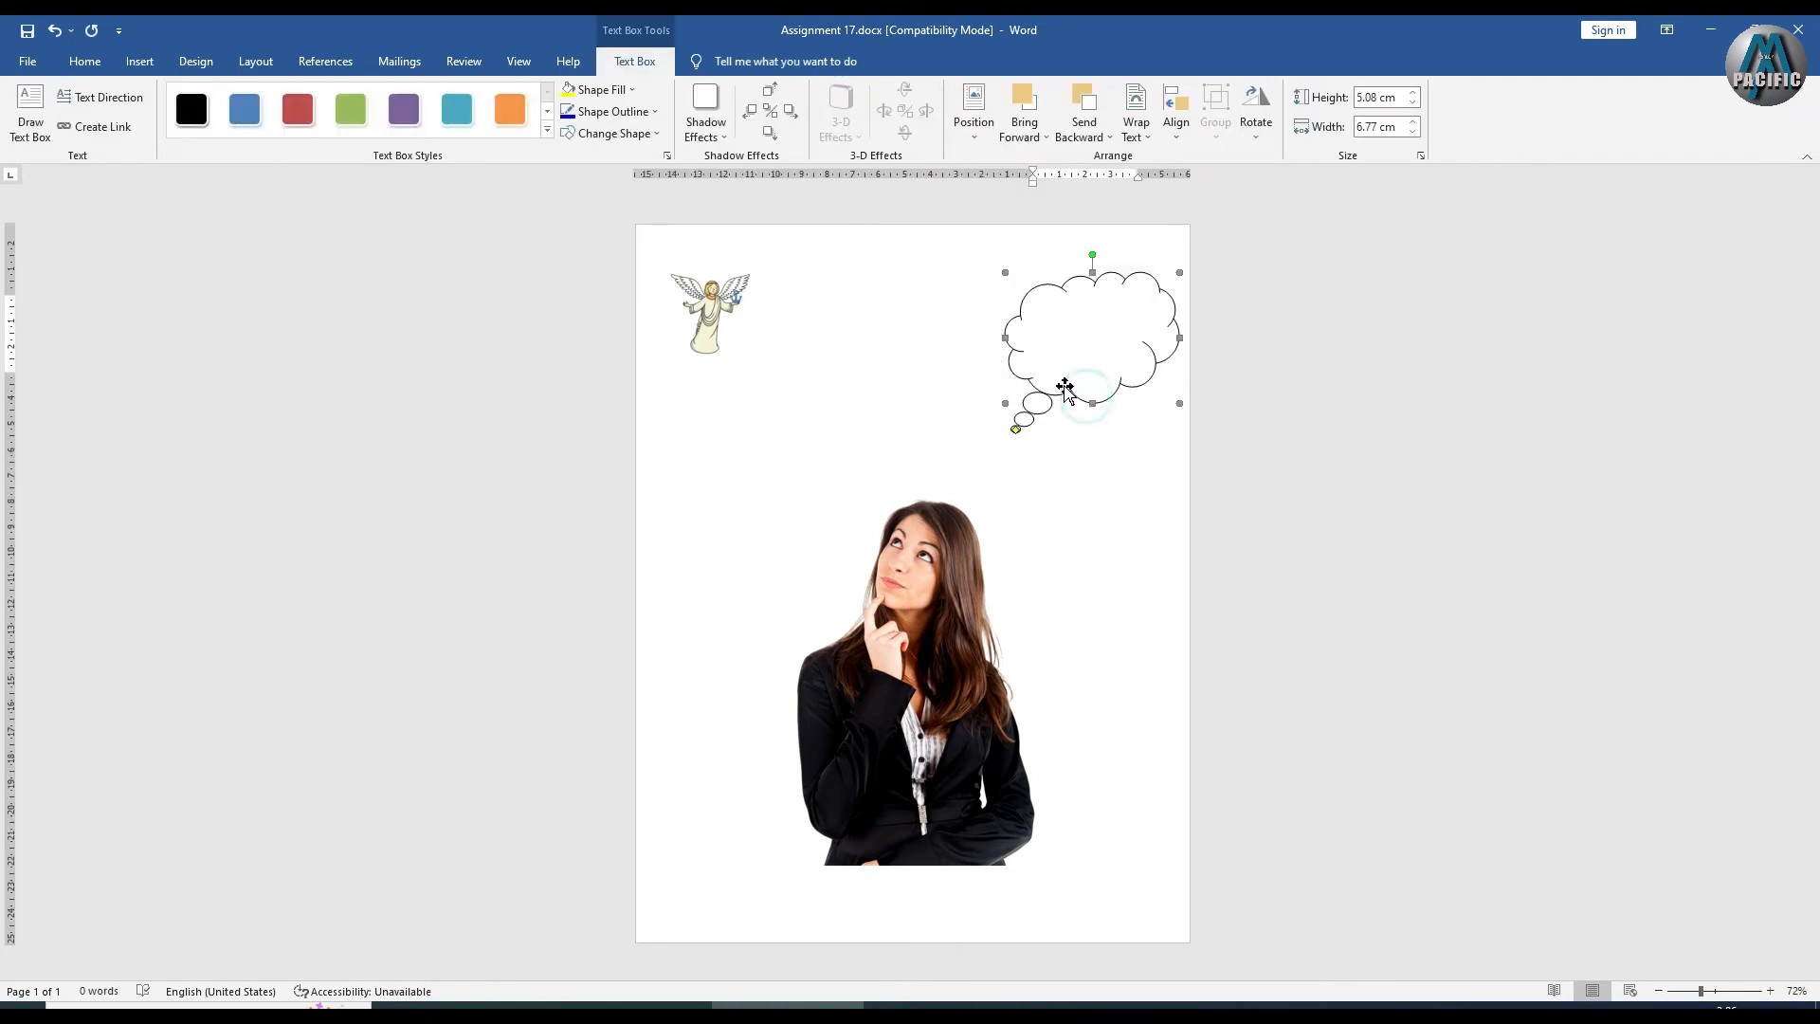
{"action": "left_click", "coordinate": [631, 90]}
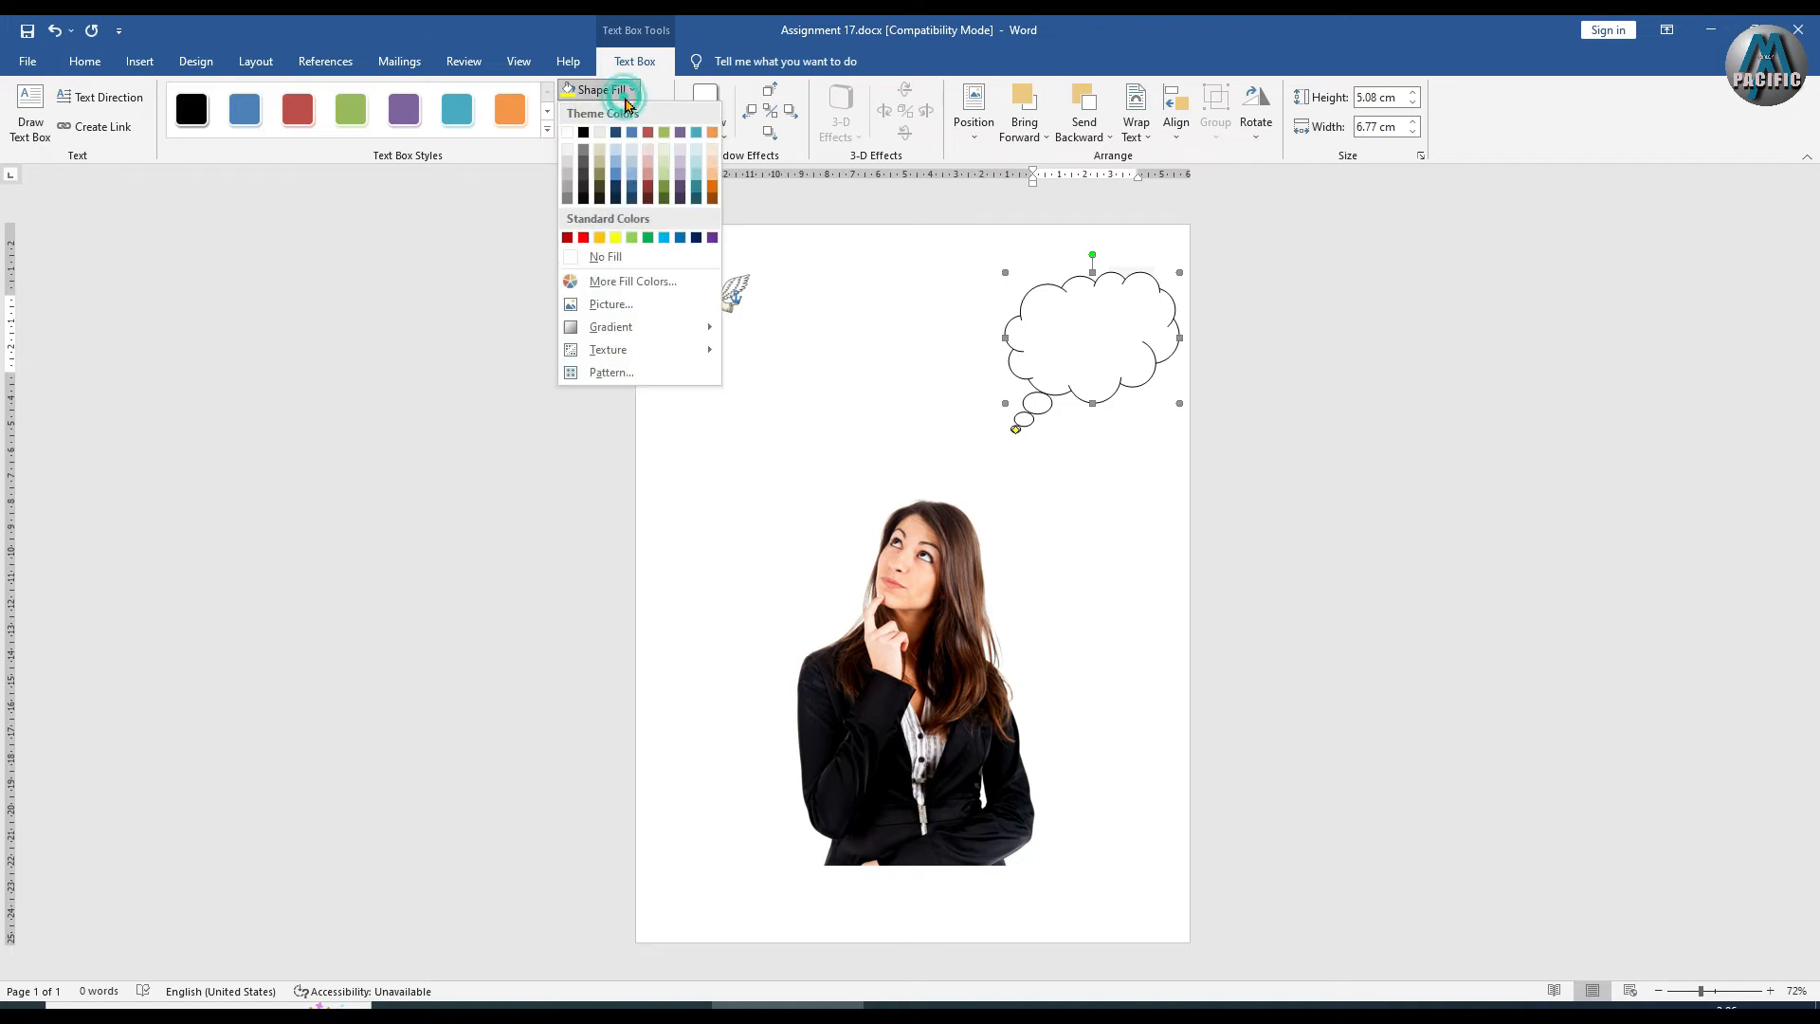
{"action": "left_click", "coordinate": [626, 254]}
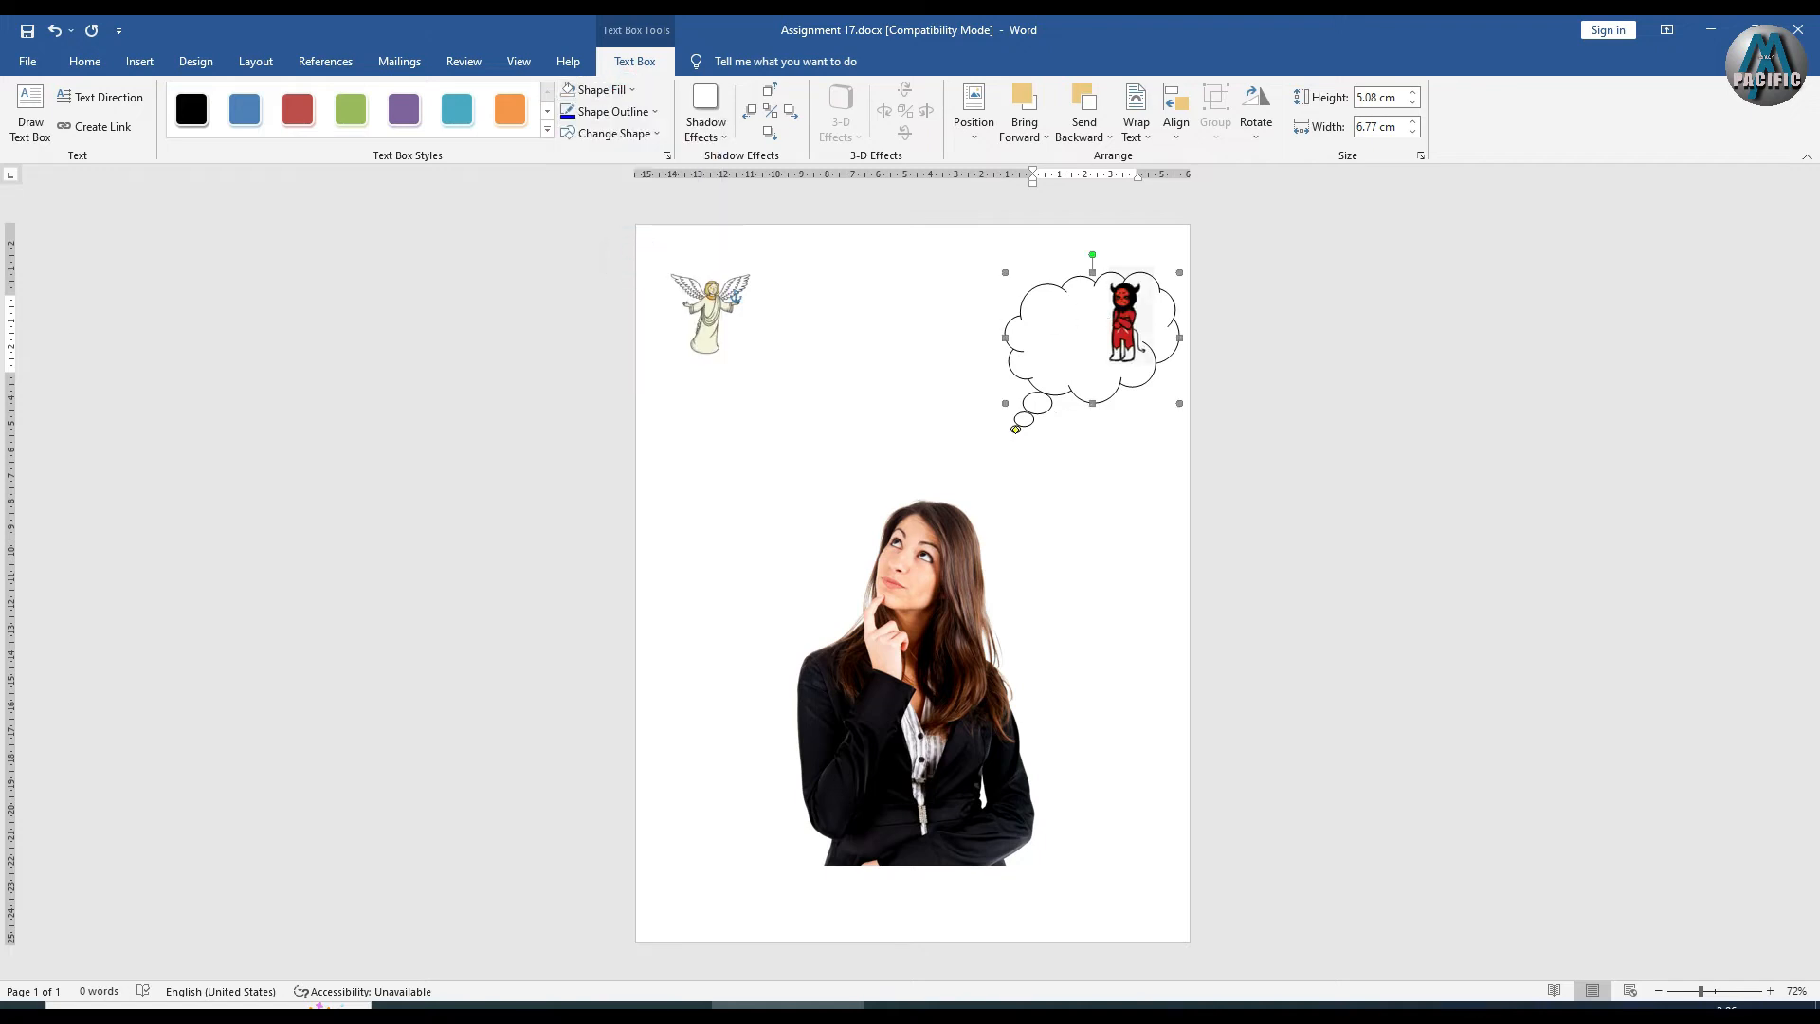
{"action": "left_click_drag", "start_coordinate": [1015, 429], "coordinate": [974, 487]}
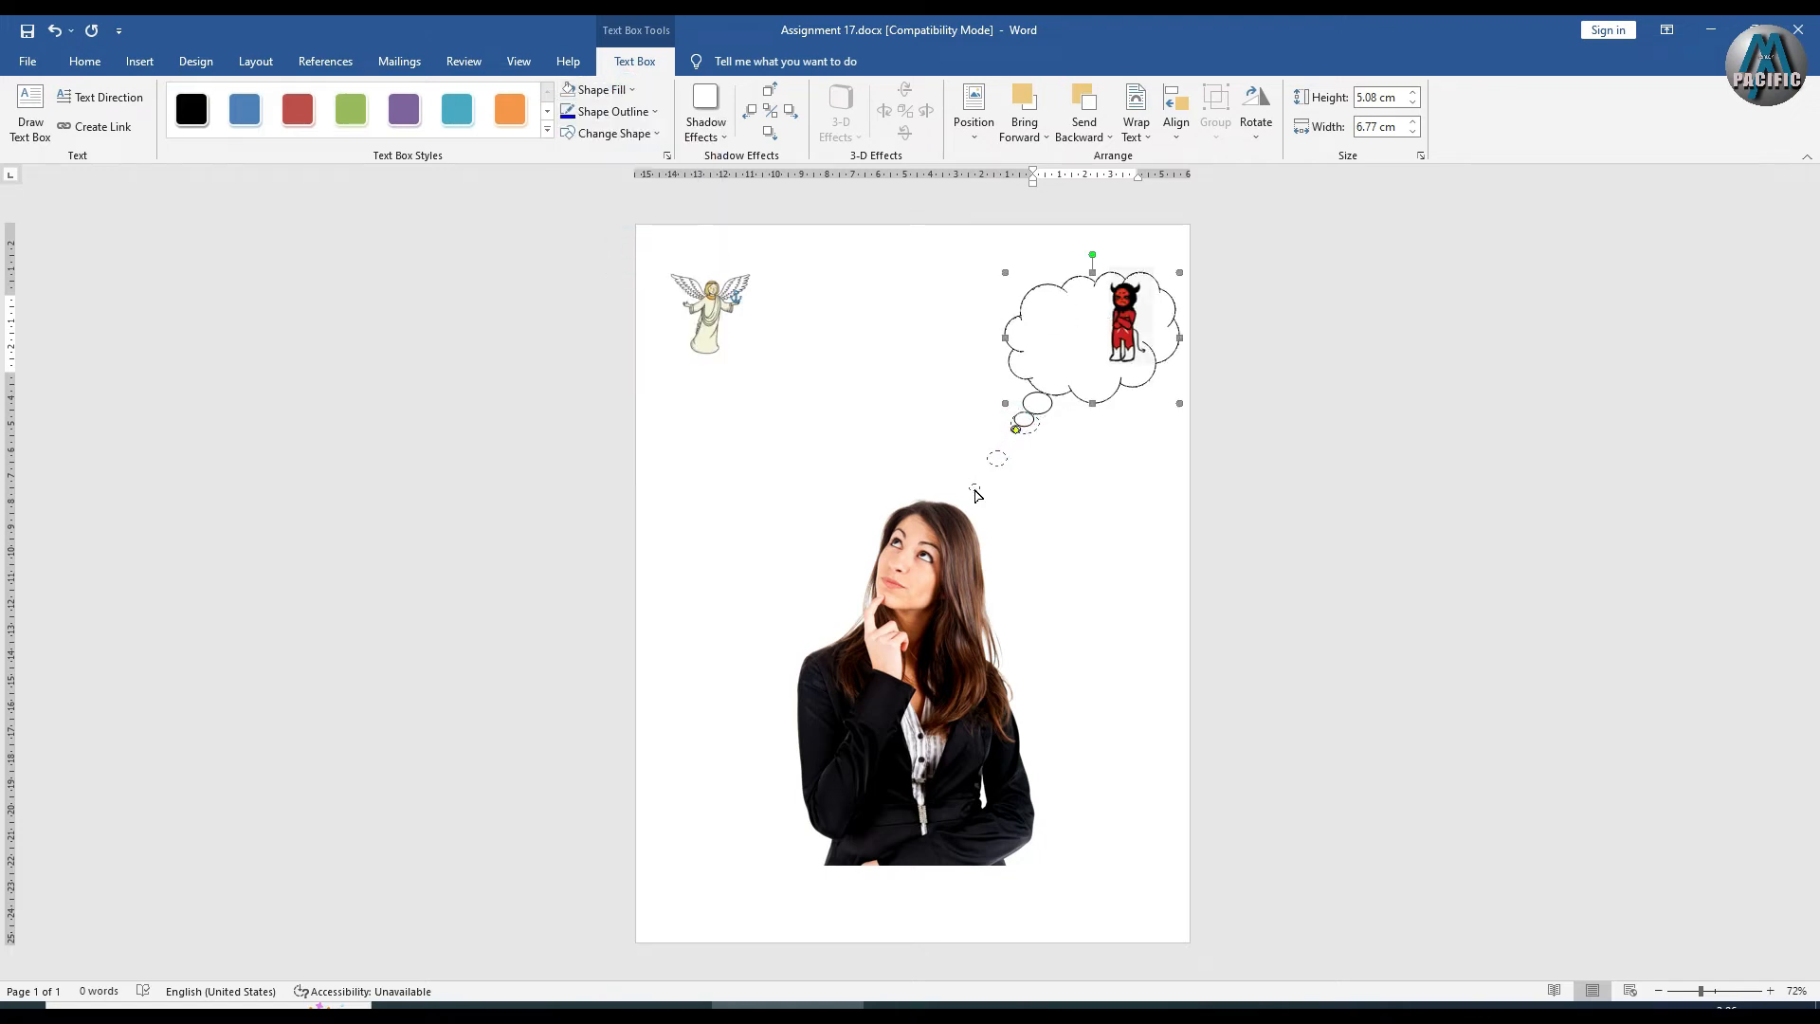
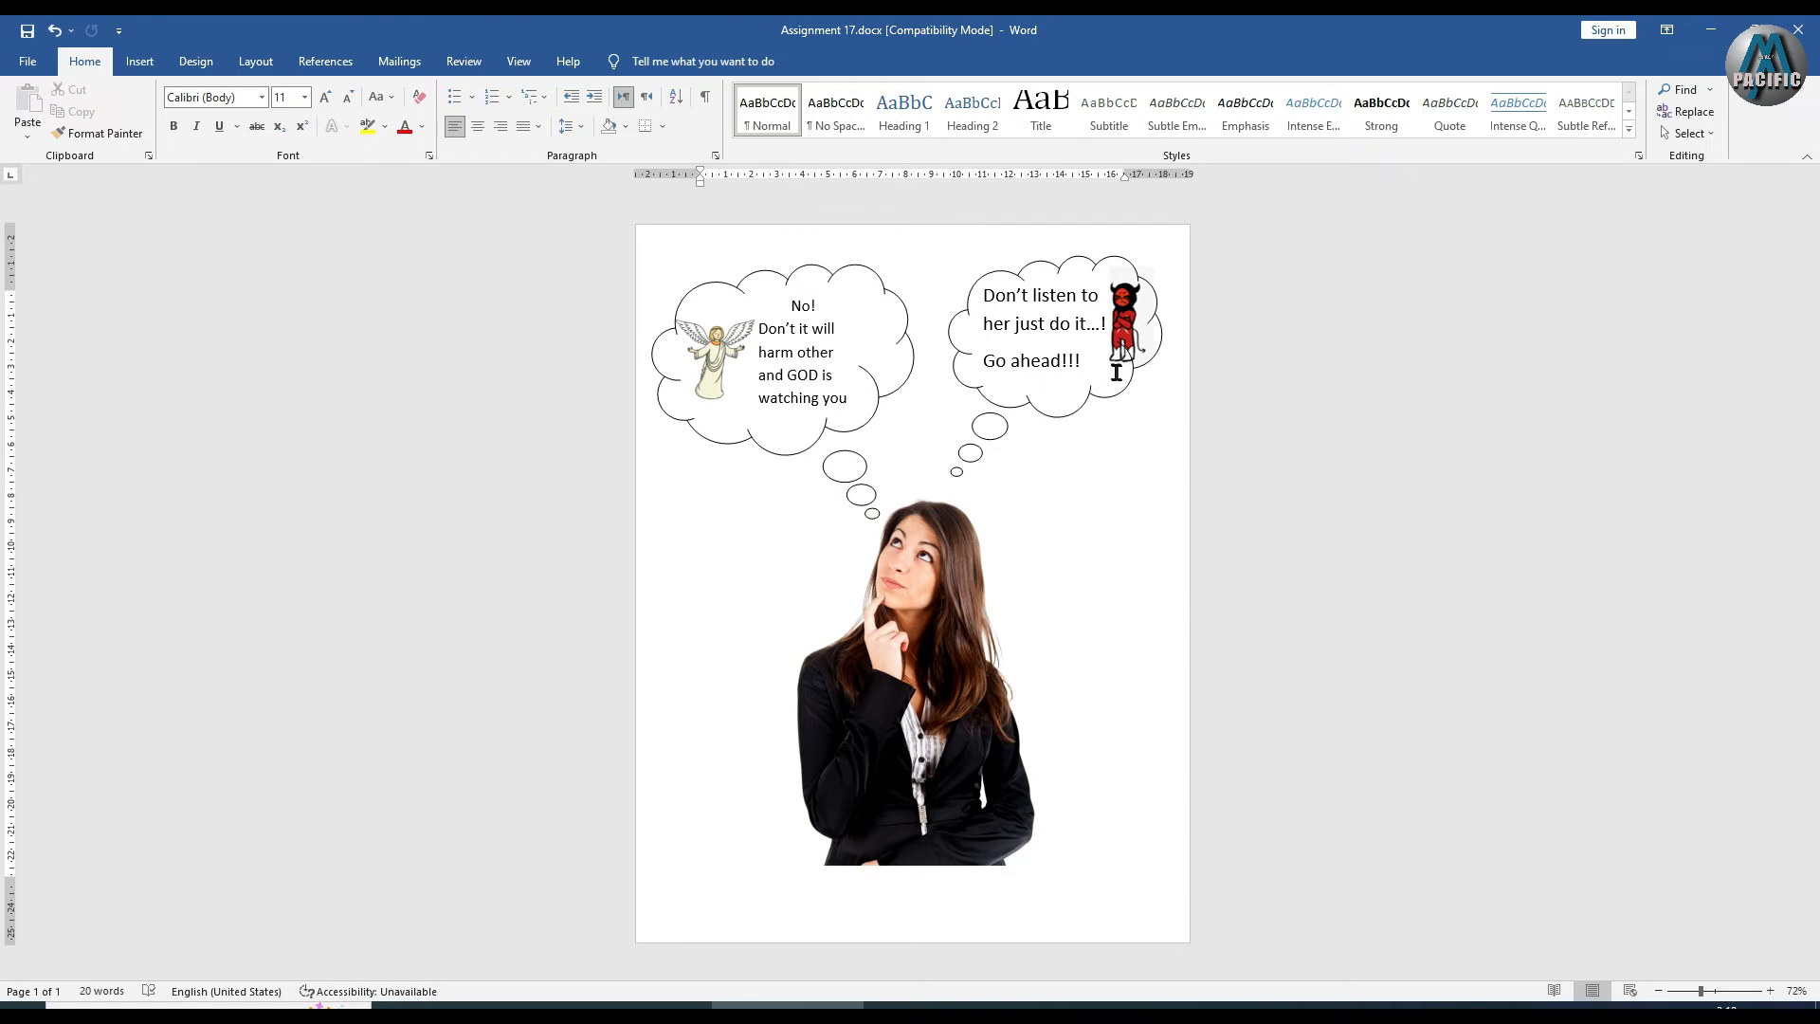
Make all the text in the angel's thought bubble bold
{"action": "key", "text": "ctrl+a"}
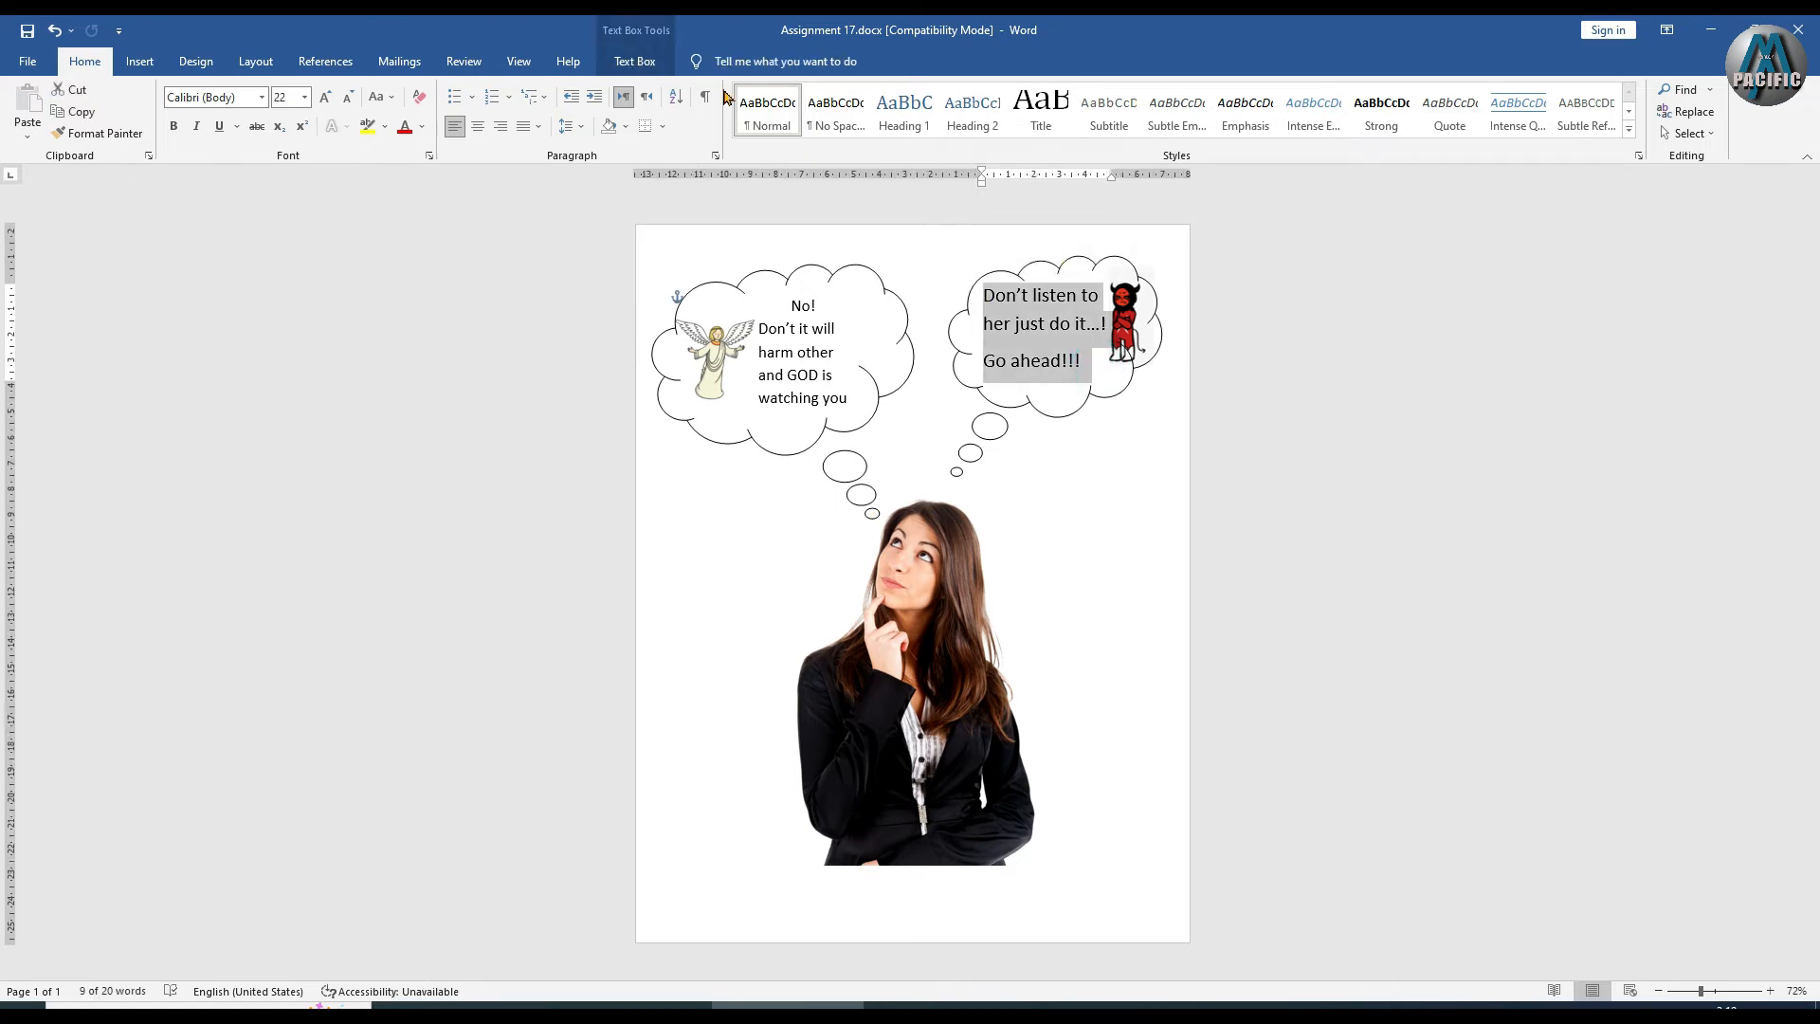
{"action": "left_click", "coordinate": [632, 62]}
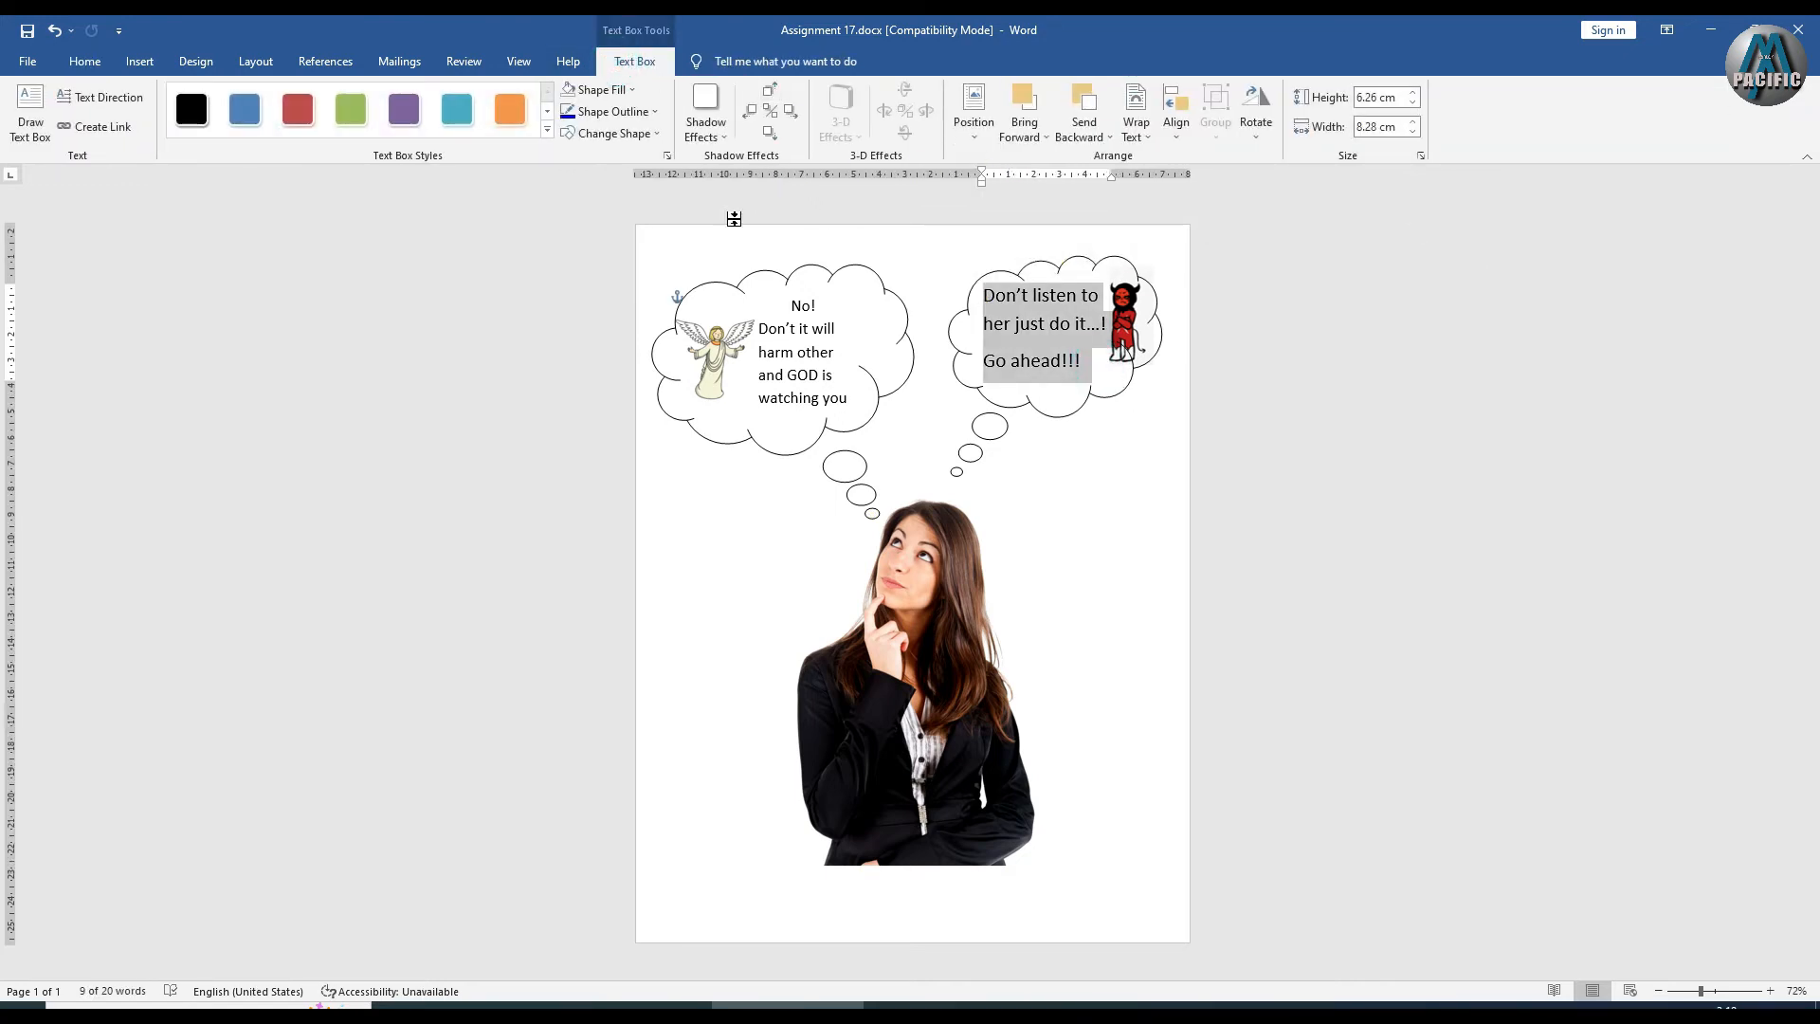
{"action": "left_click_drag", "start_coordinate": [856, 397], "coordinate": [779, 317]}
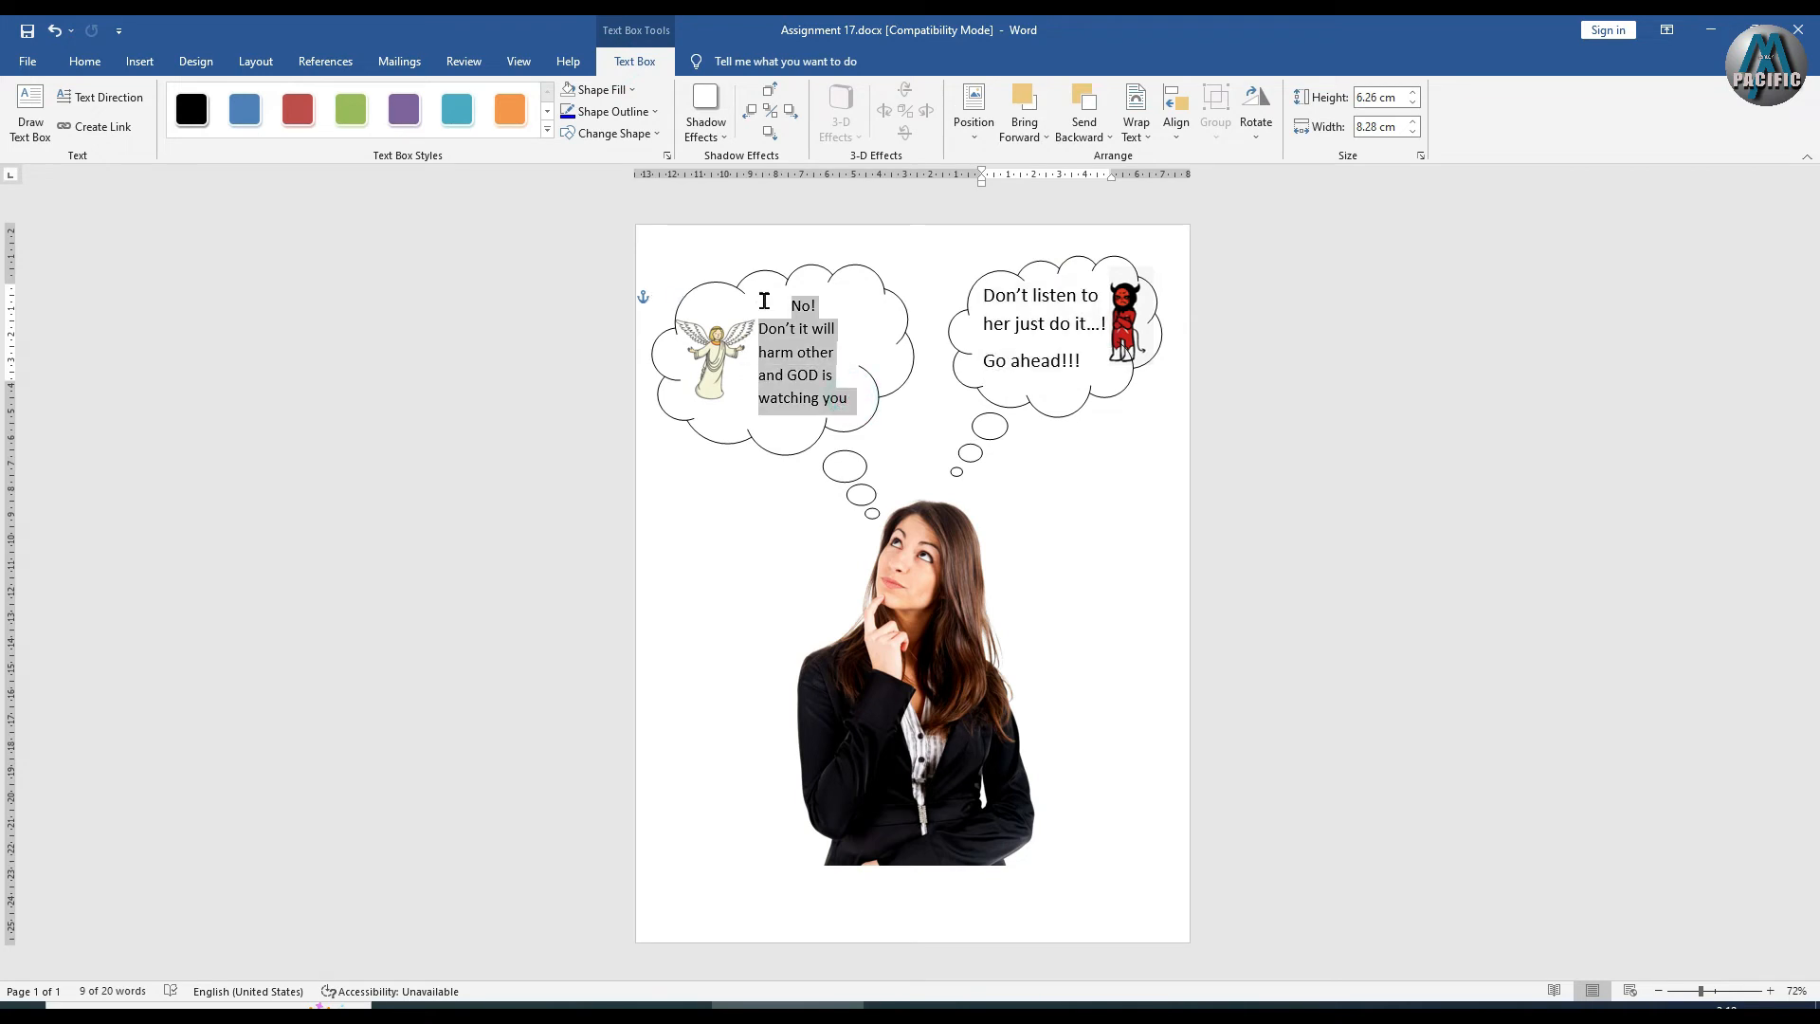
{"action": "key", "text": "ctrl+b"}
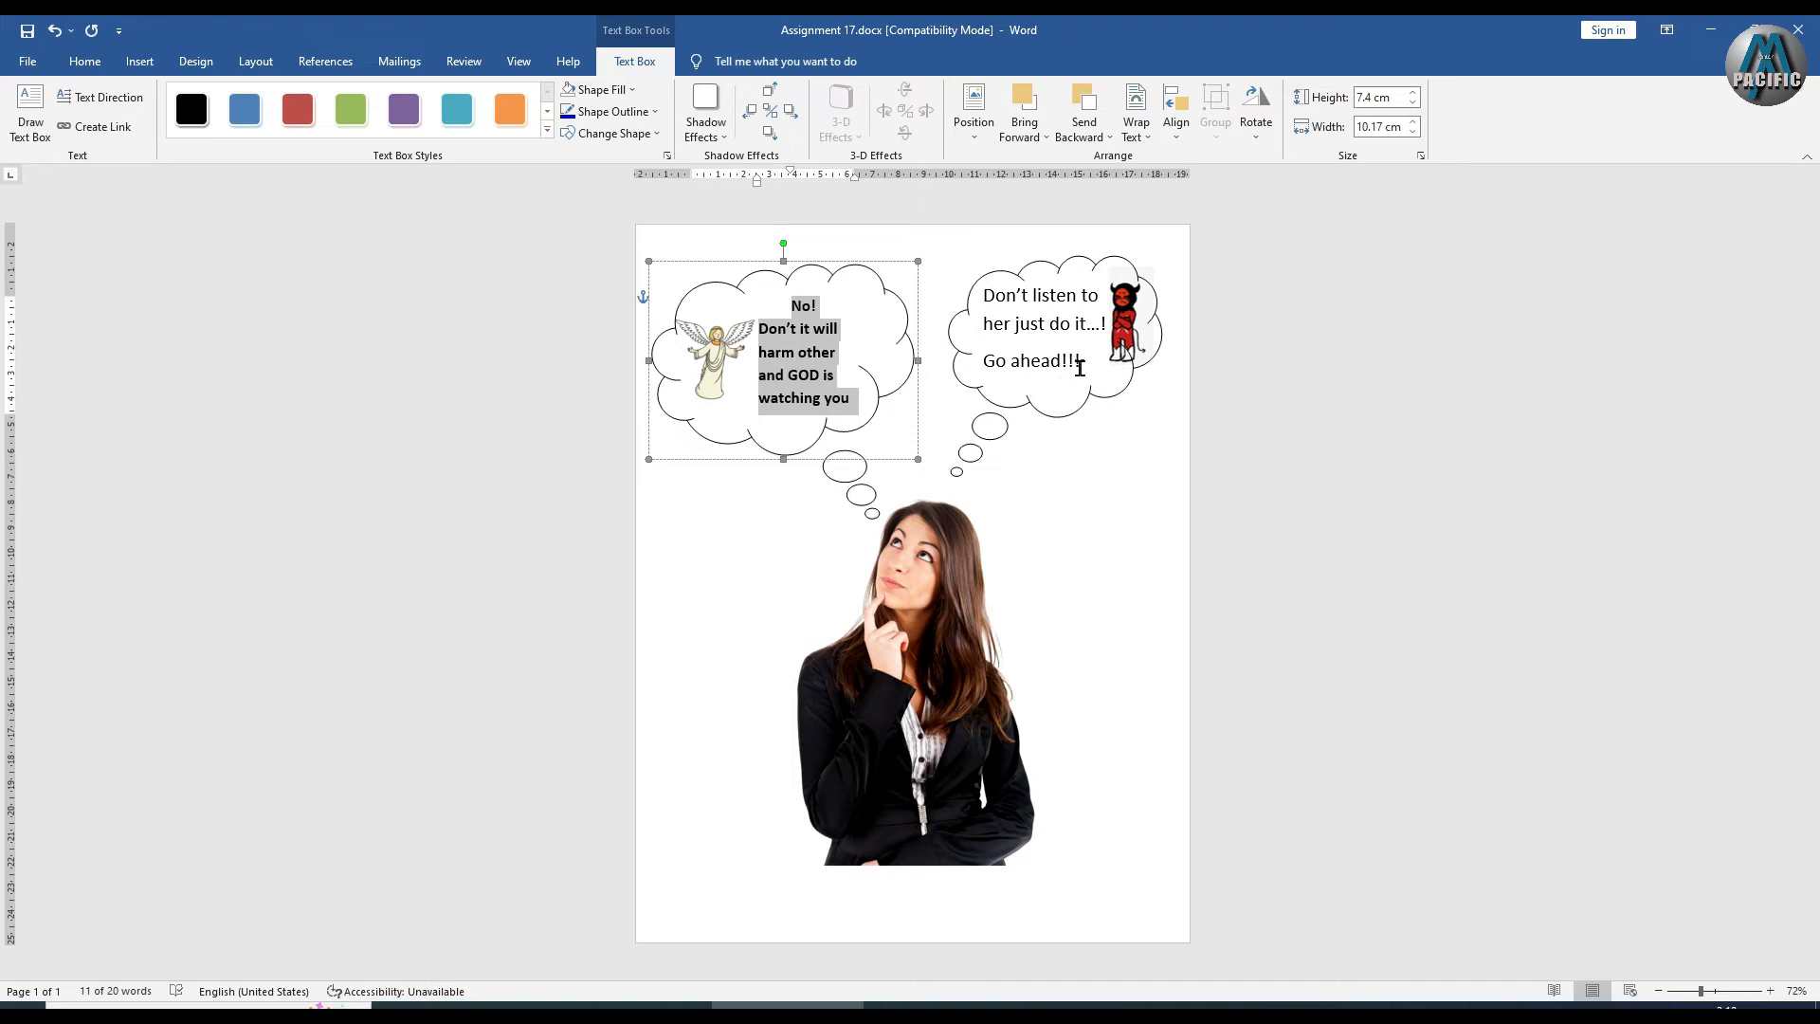
Reduce the font size of the text in the devil's thought bubble by one point and make it bold
{"action": "left_click_drag", "start_coordinate": [1082, 367], "coordinate": [953, 287]}
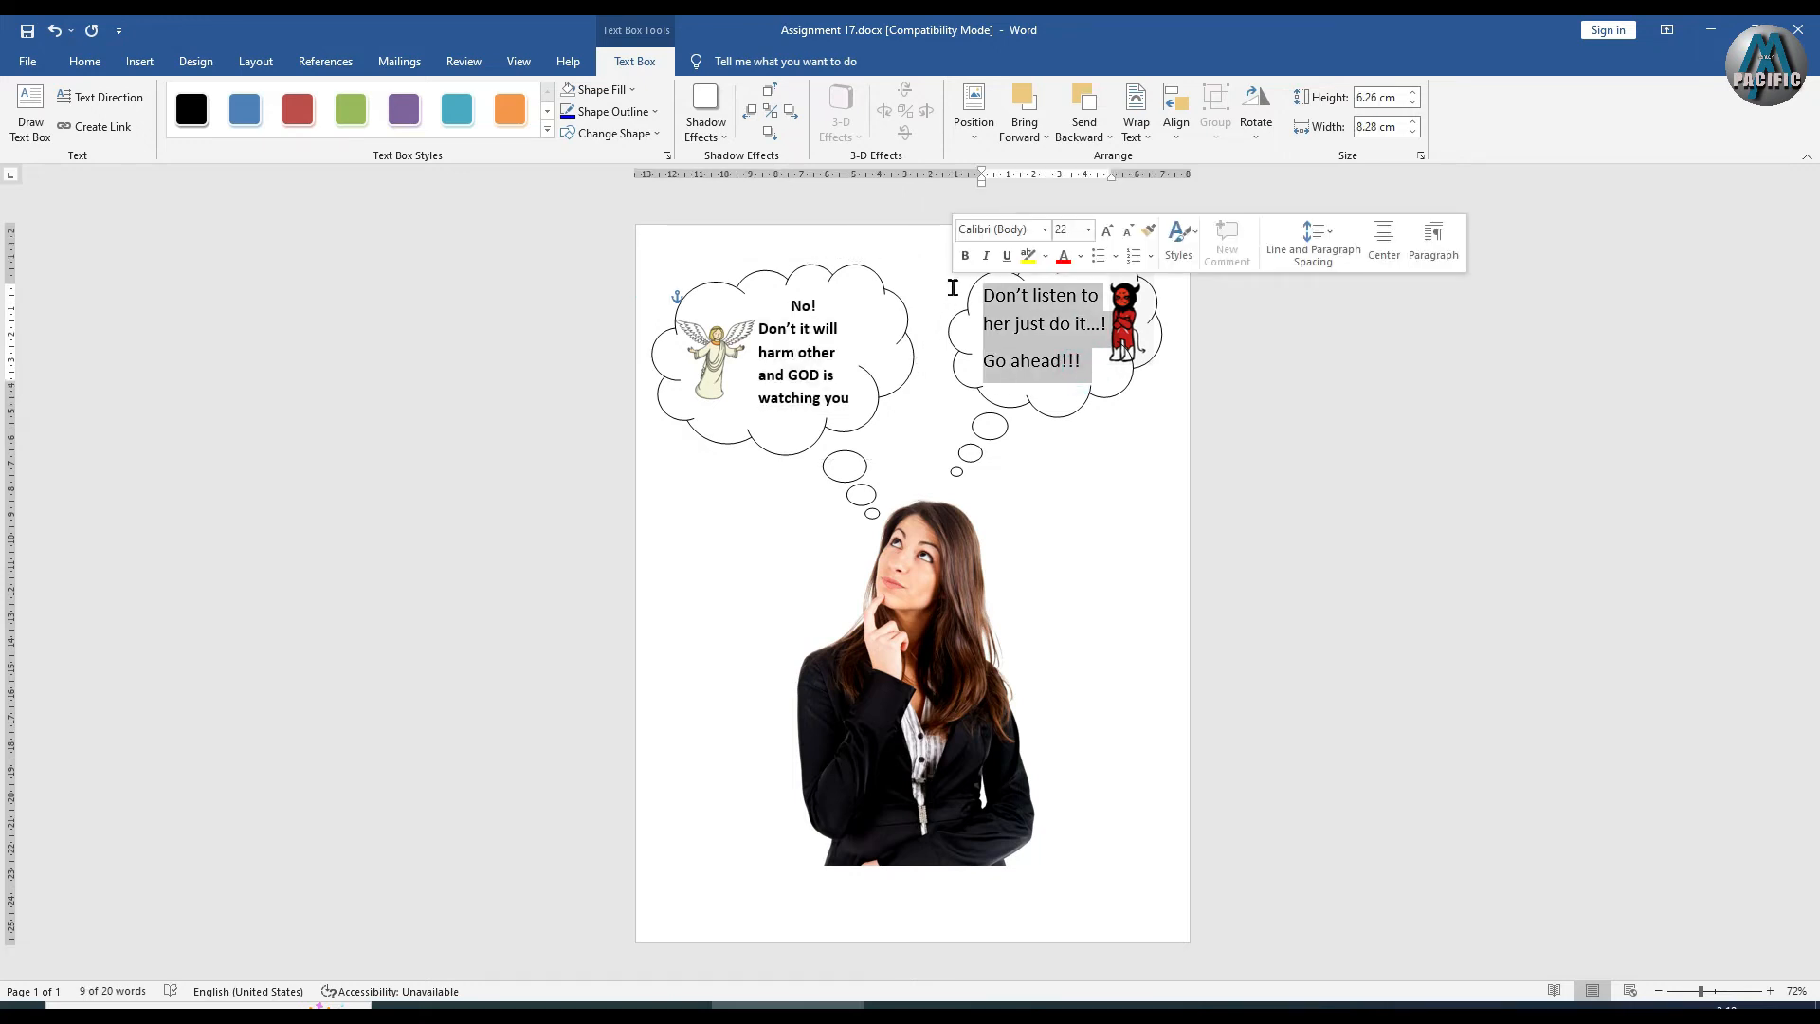
{"action": "key", "text": "ctrl+["}
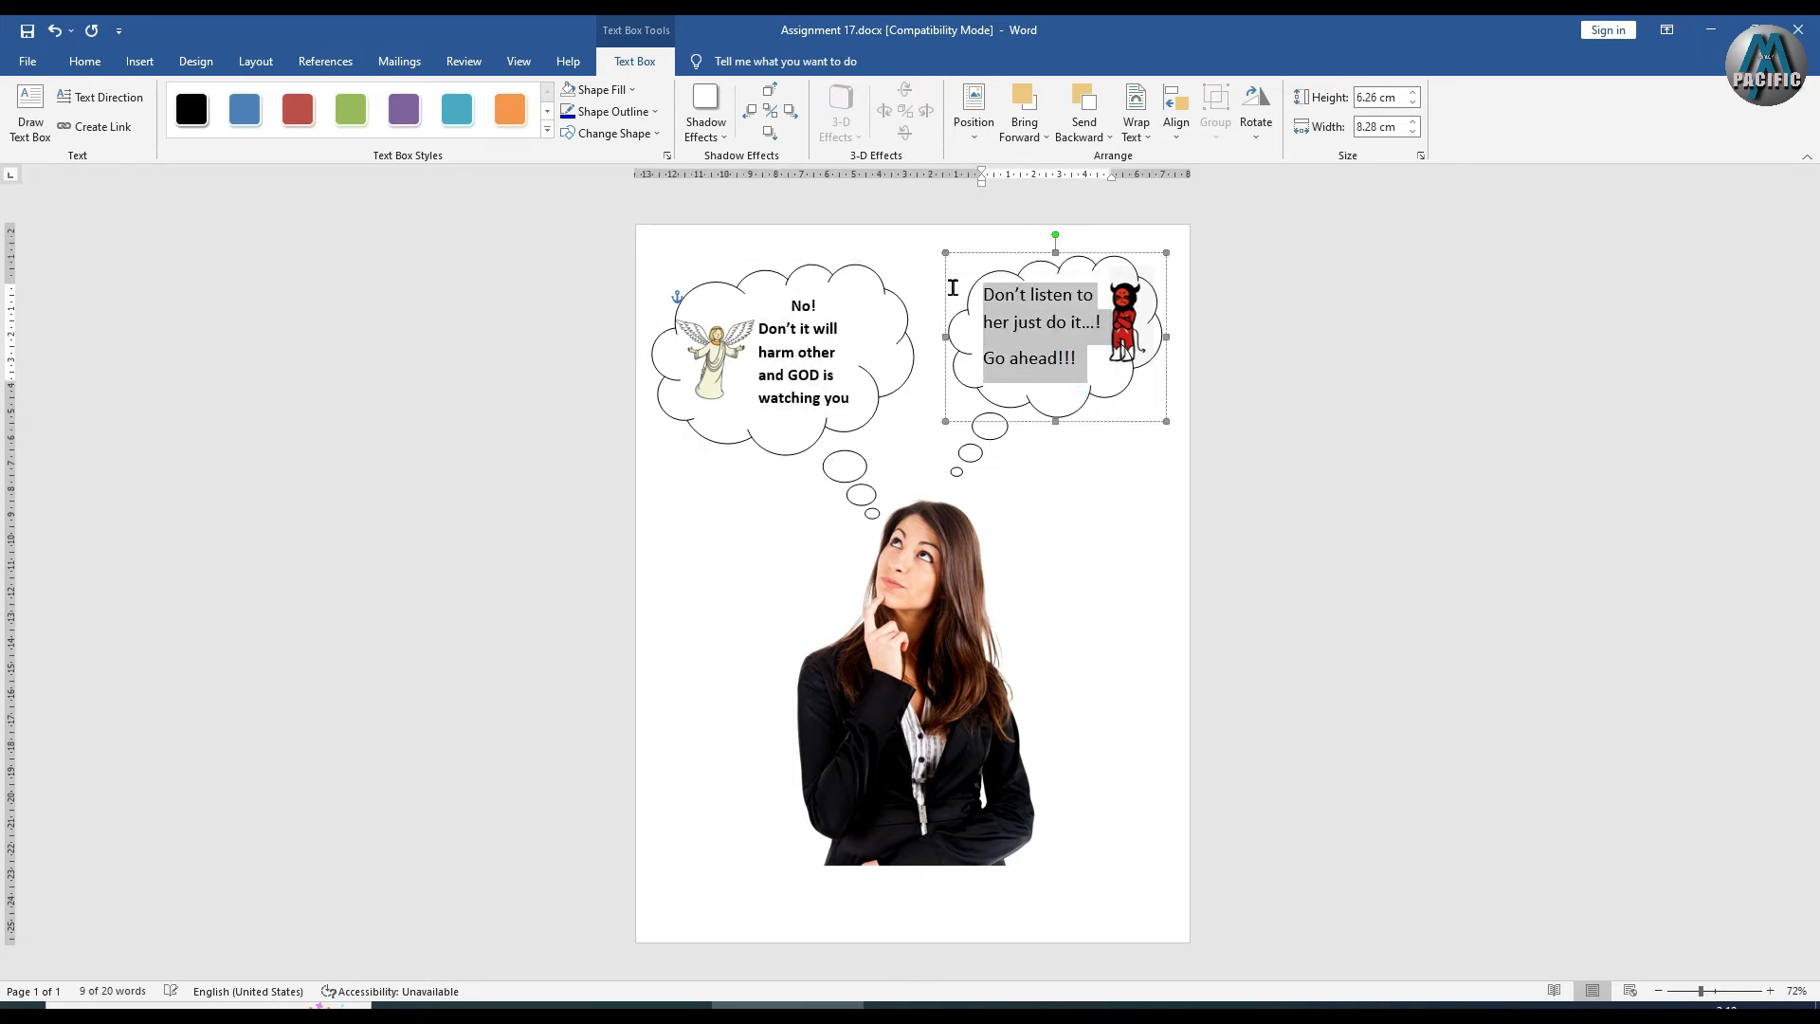
{"action": "key", "text": "ctrl+b"}
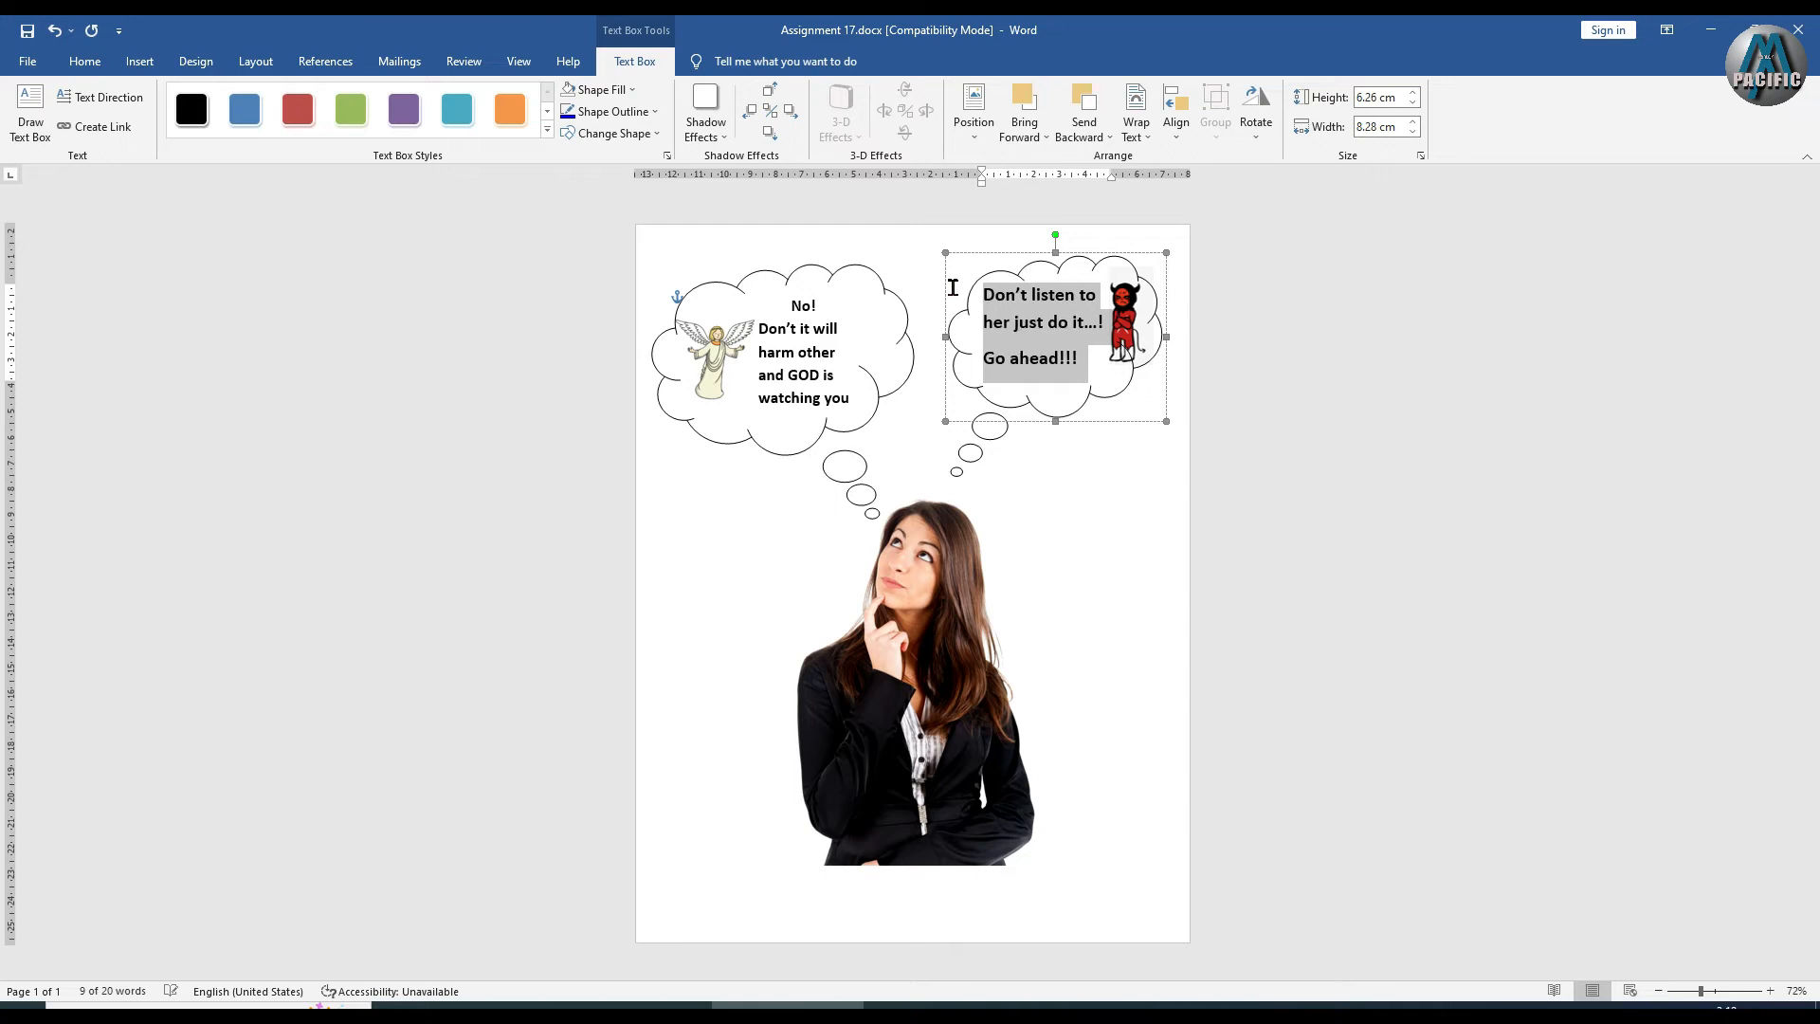
{"action": "left_click", "coordinate": [1019, 512]}
{"action": "left_click", "coordinate": [1065, 504]}
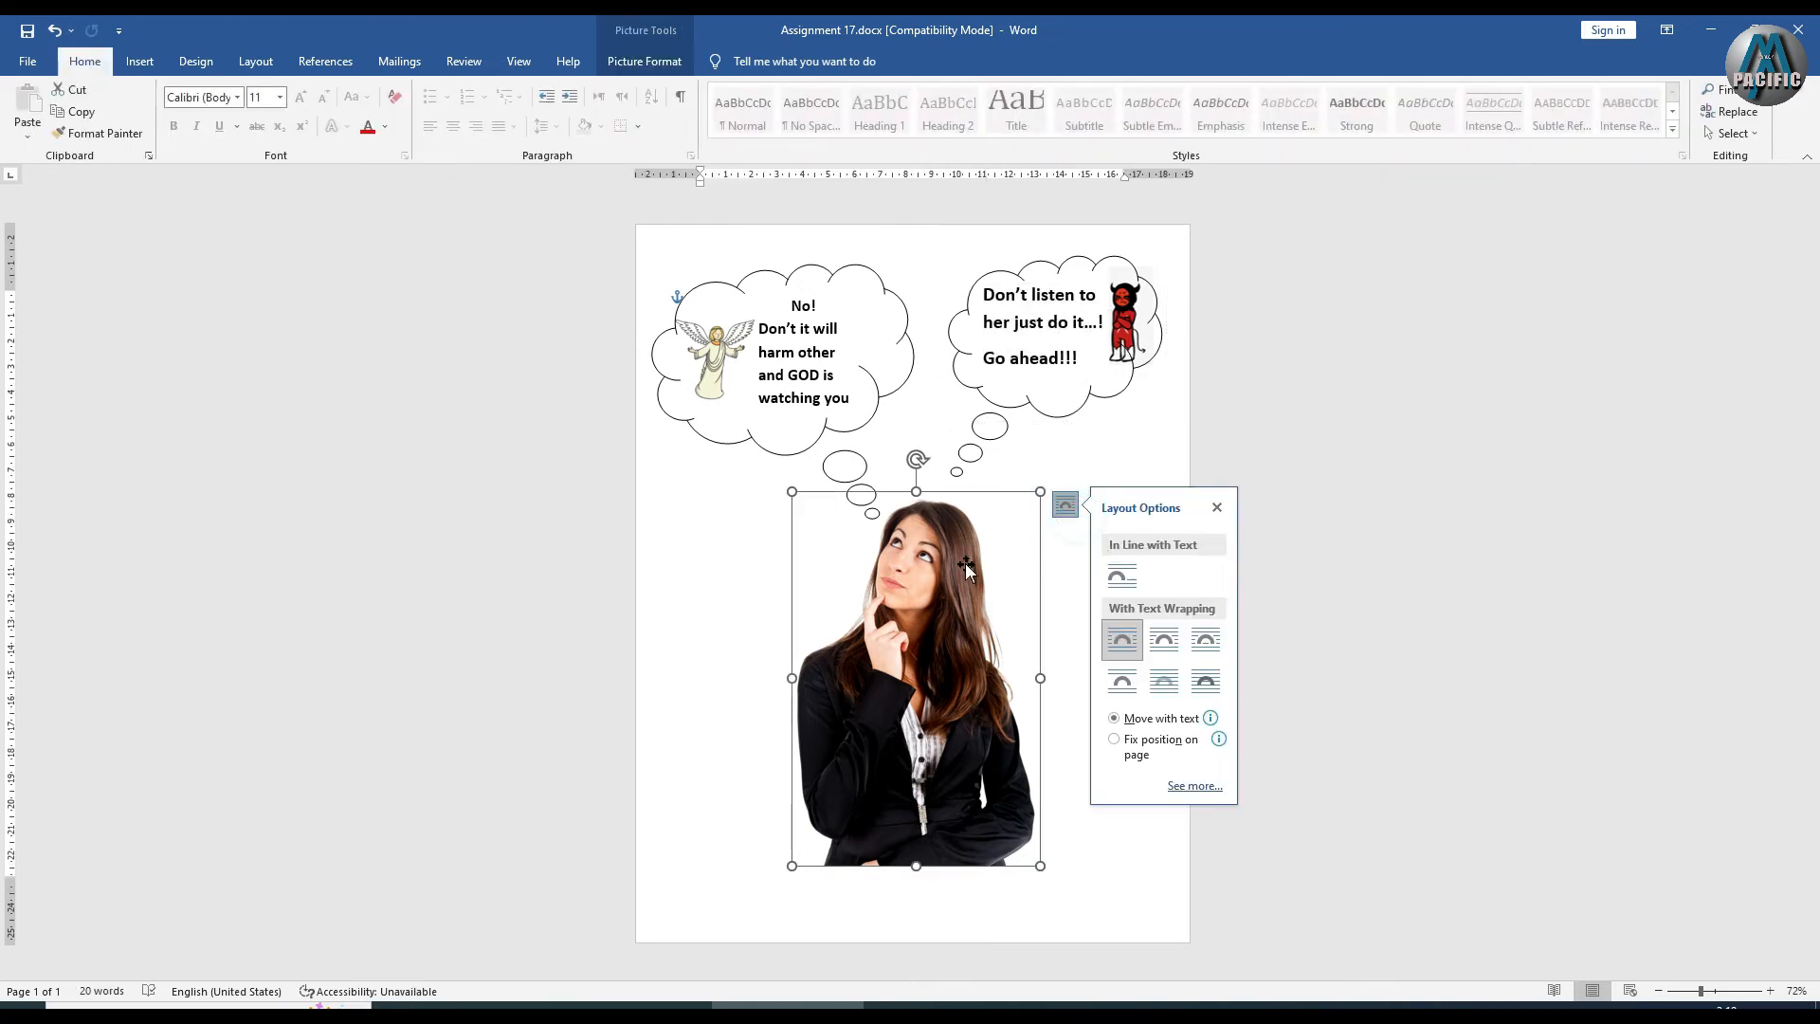
{"action": "left_click", "coordinate": [1070, 441]}
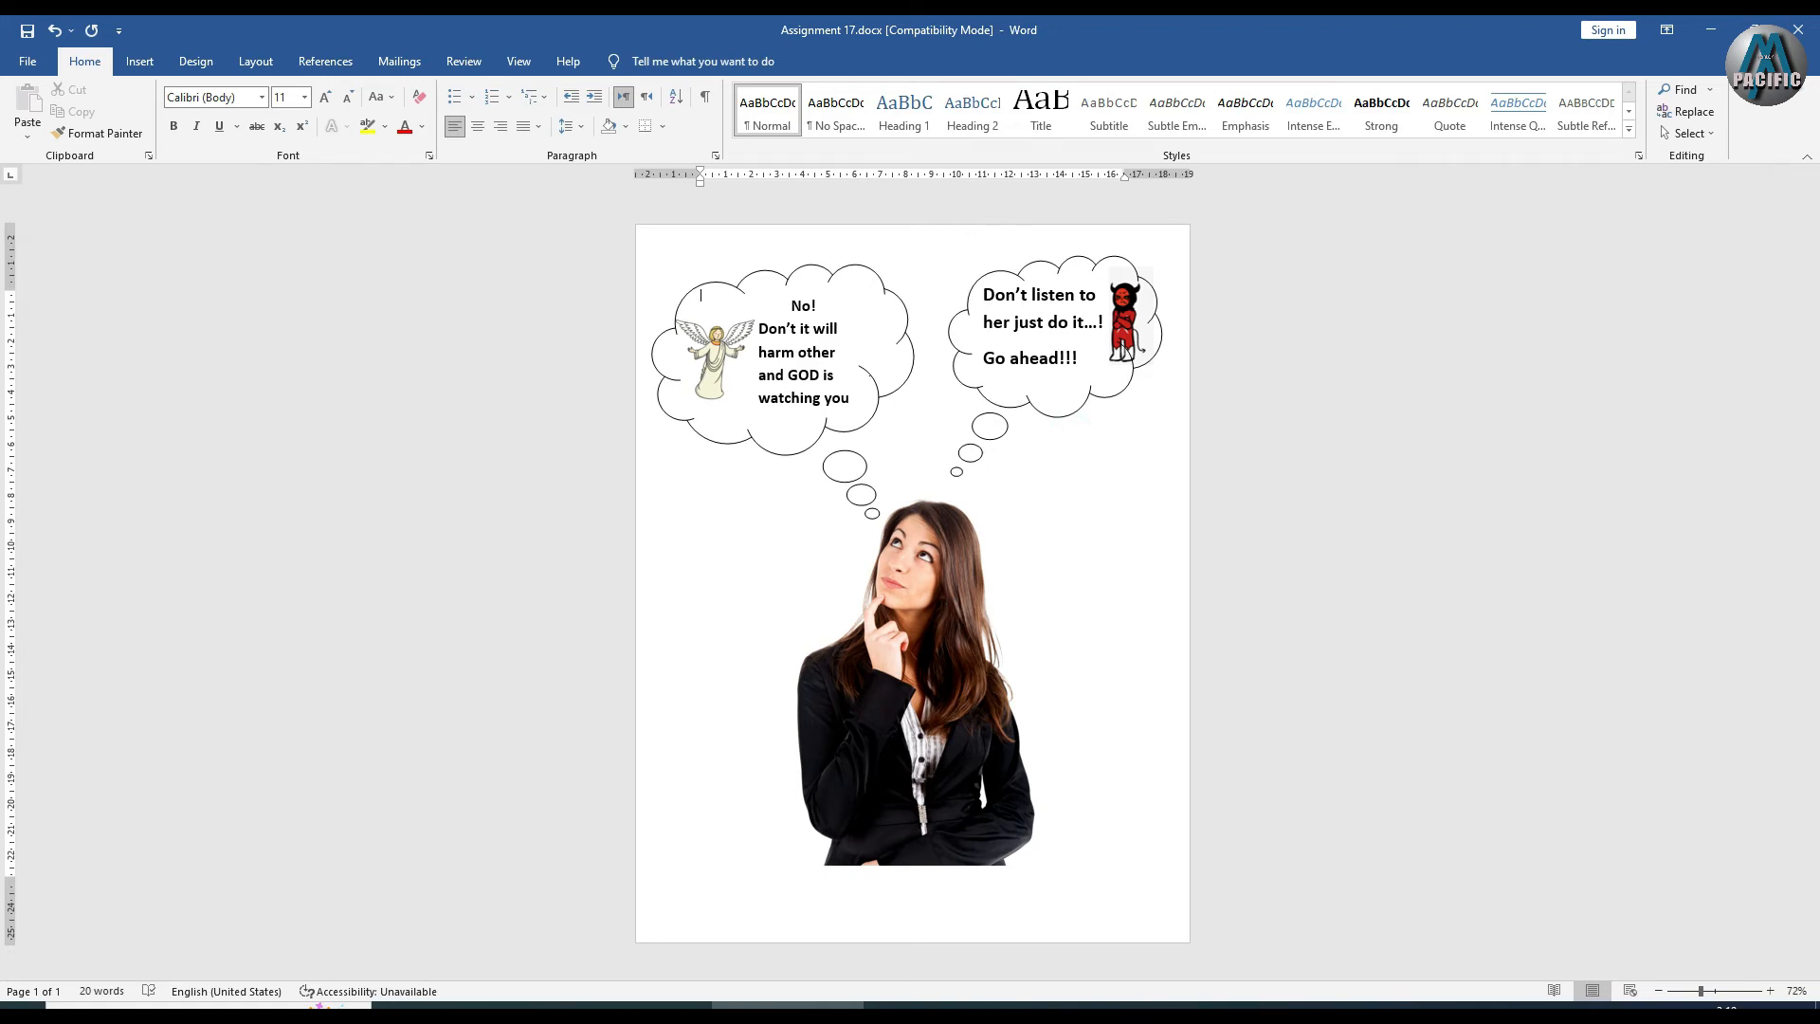
{"action": "left_click", "coordinate": [704, 365]}
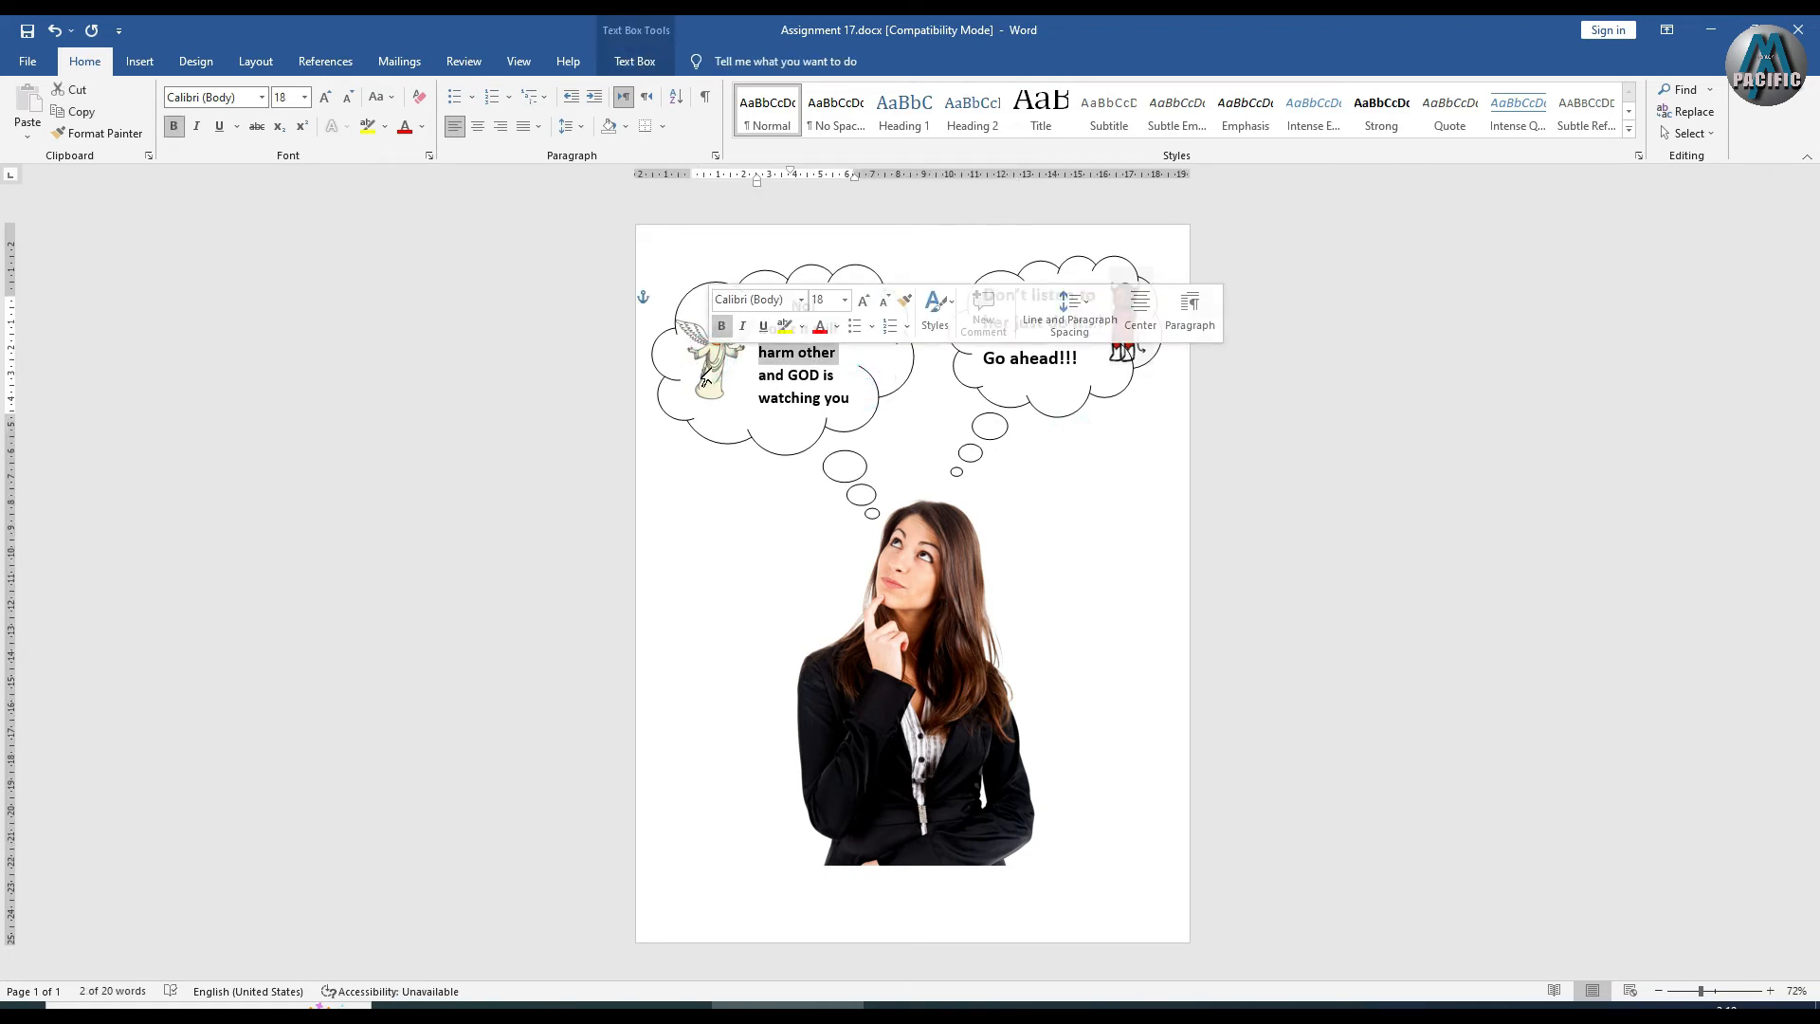
{"action": "left_click", "coordinate": [697, 328]}
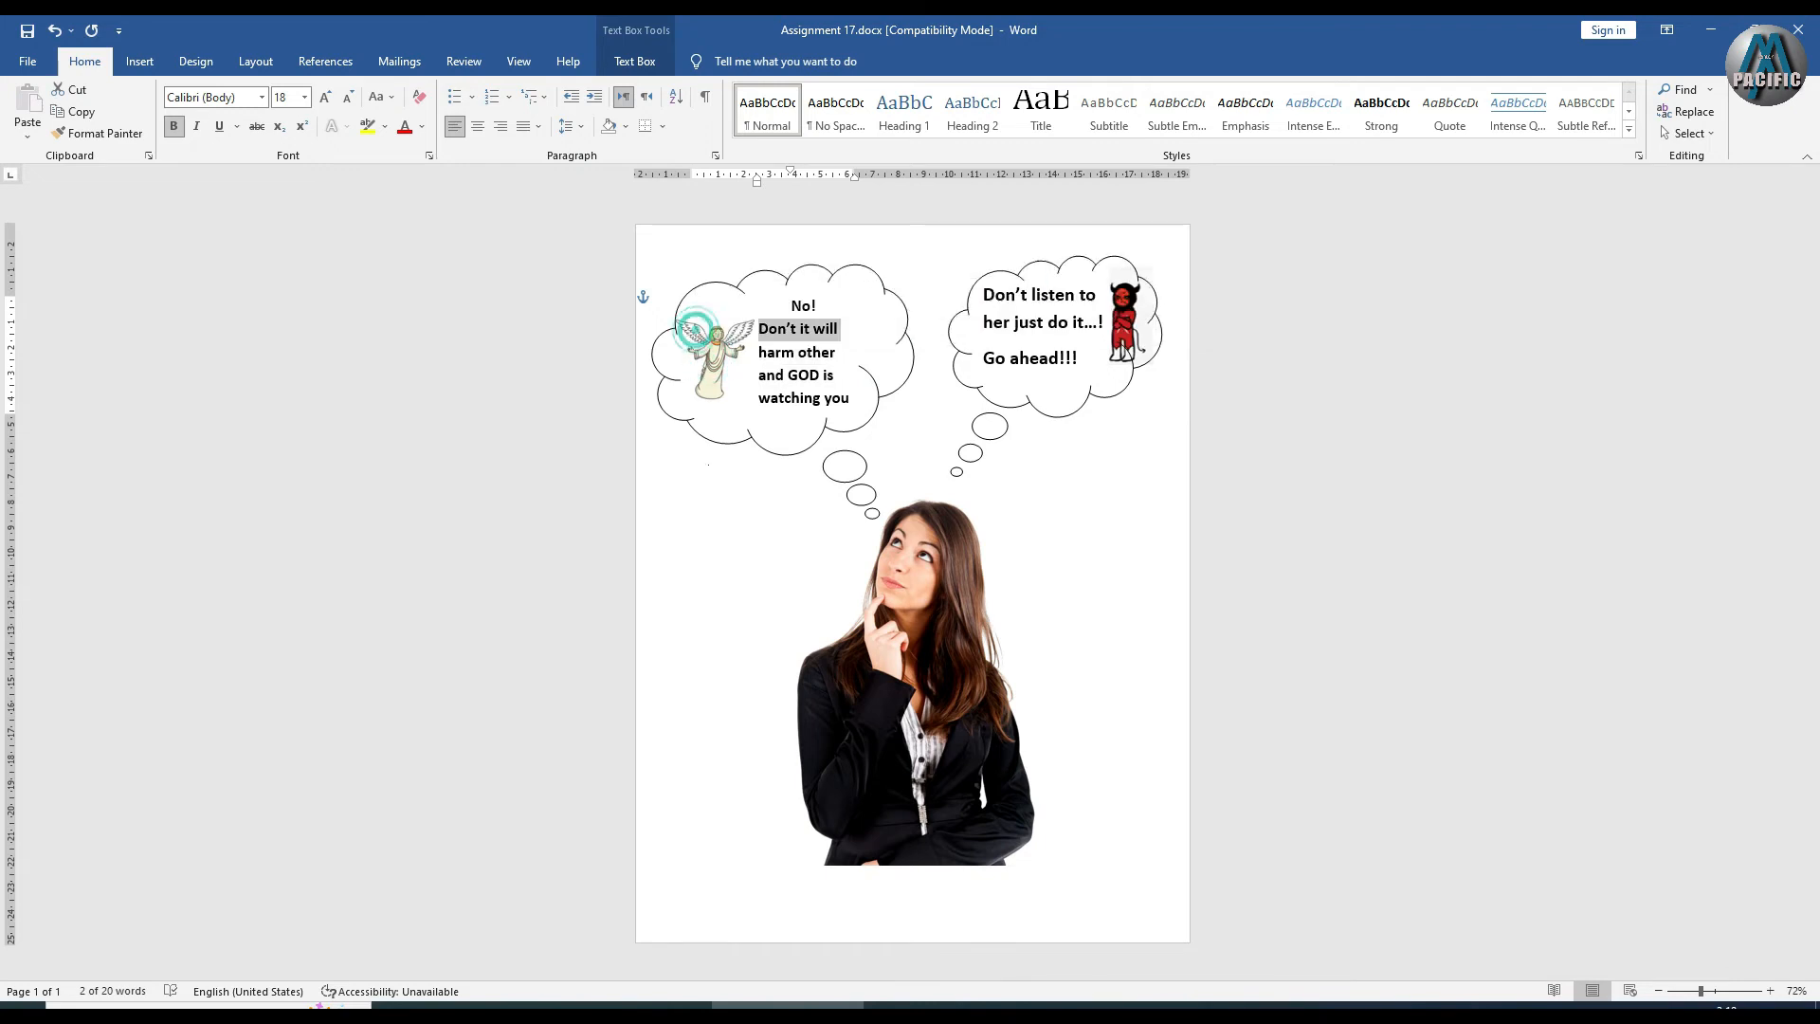
Switch to Document1 and delete all the callout shapes on its page
{"action": "left_click", "coordinate": [743, 548]}
{"action": "left_click", "coordinate": [1149, 472]}
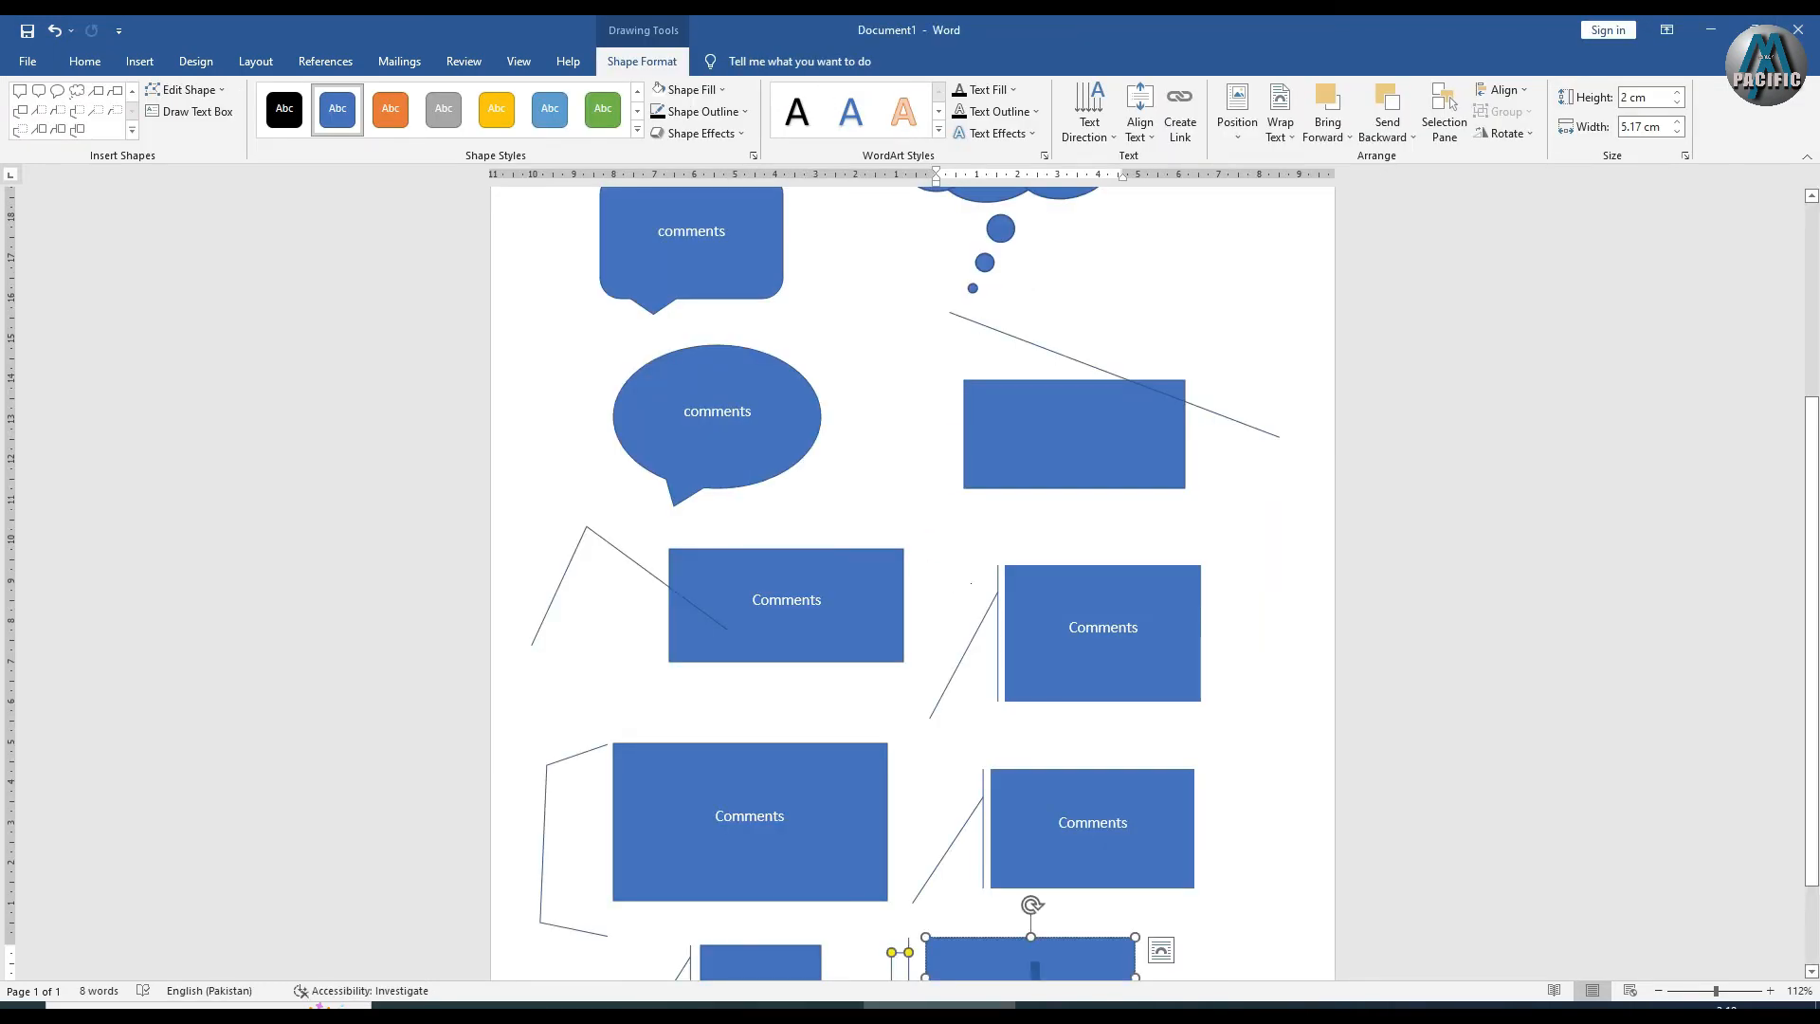
{"action": "left_click", "coordinate": [988, 455]}
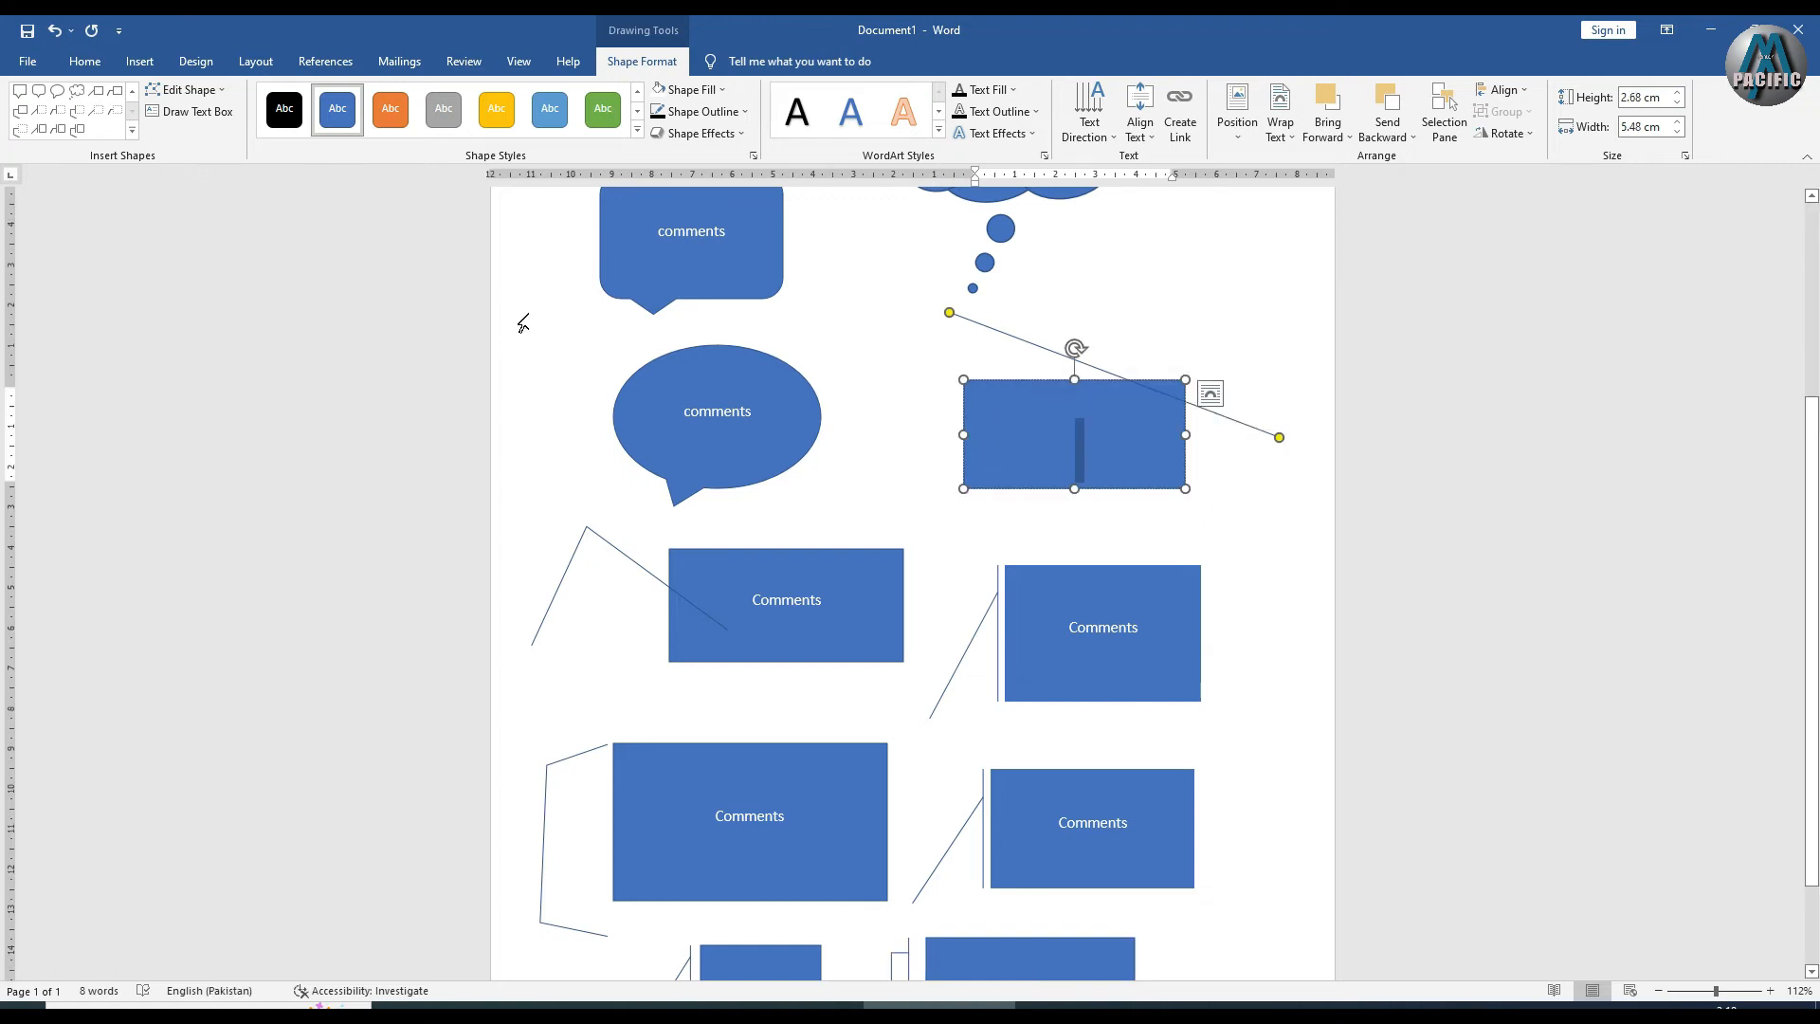
{"action": "left_click", "coordinate": [846, 373]}
{"action": "scroll", "coordinate": [846, 374], "scroll_direction": "up", "scroll_amount": 2}
{"action": "scroll", "coordinate": [847, 374], "scroll_direction": "up", "scroll_amount": 2}
{"action": "key", "text": "ctrl+a"}
{"action": "key", "text": "Delete"}
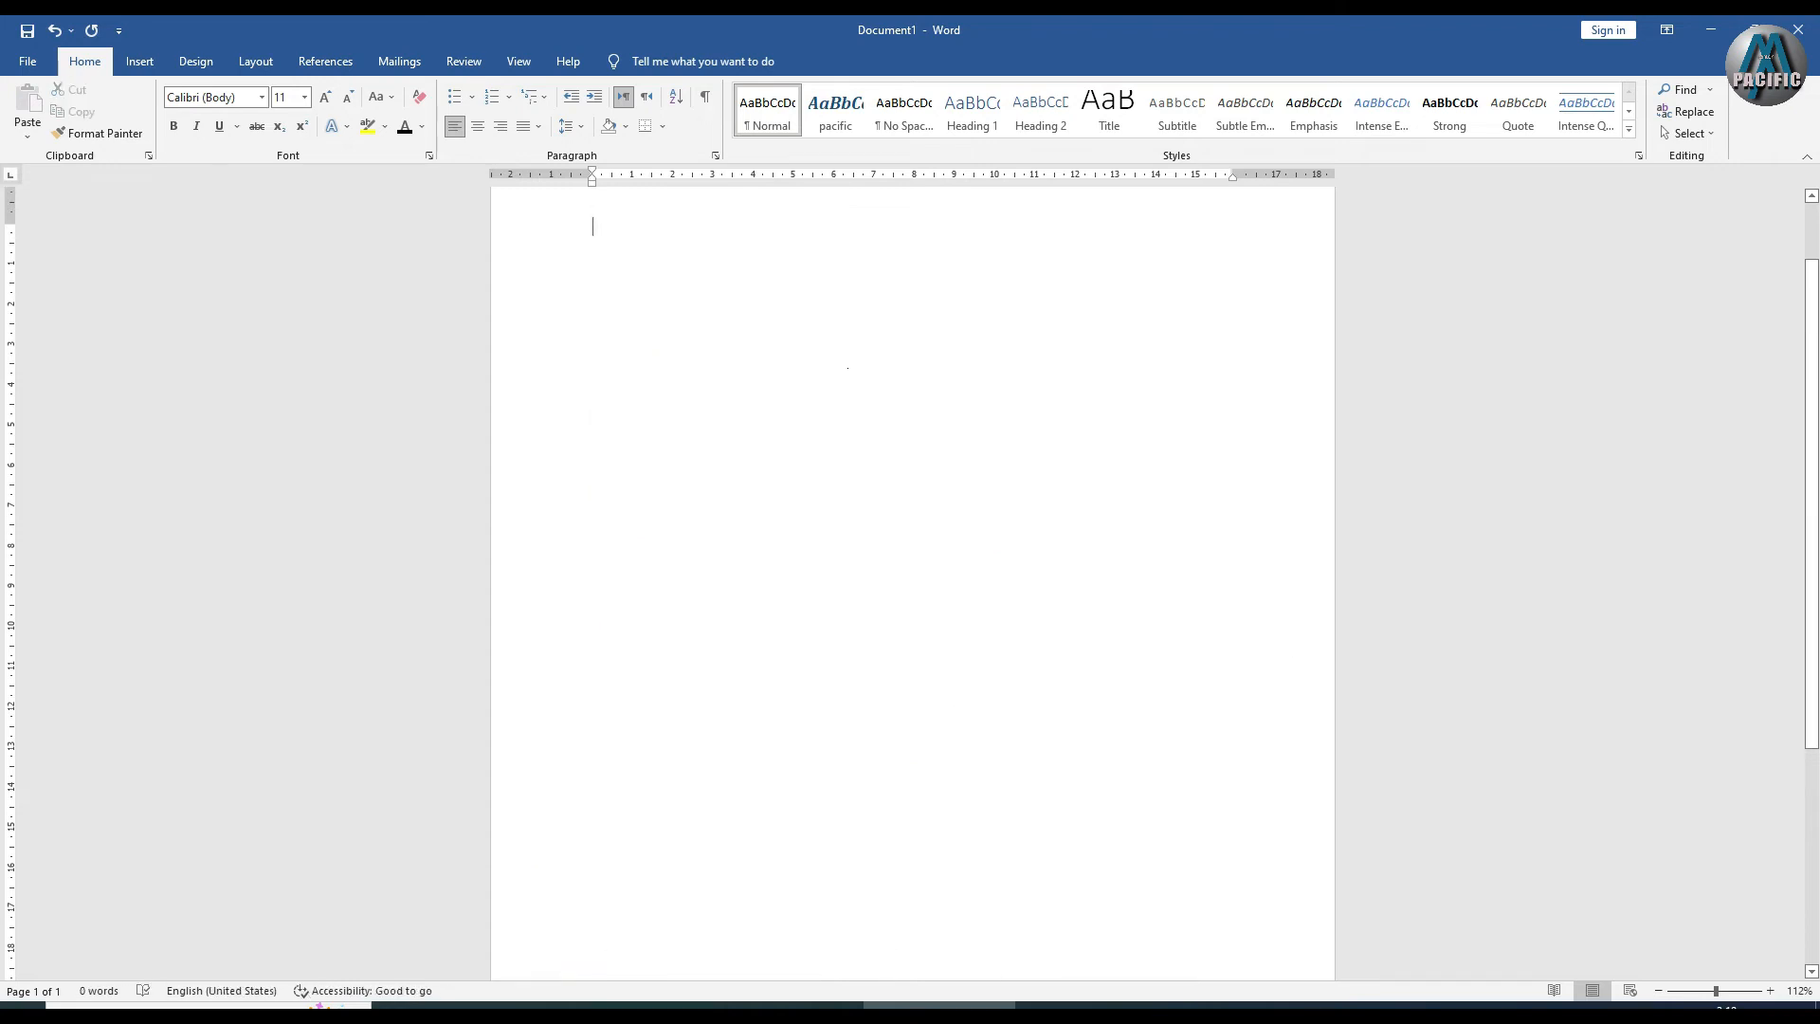
{"action": "left_click", "coordinate": [139, 61]}
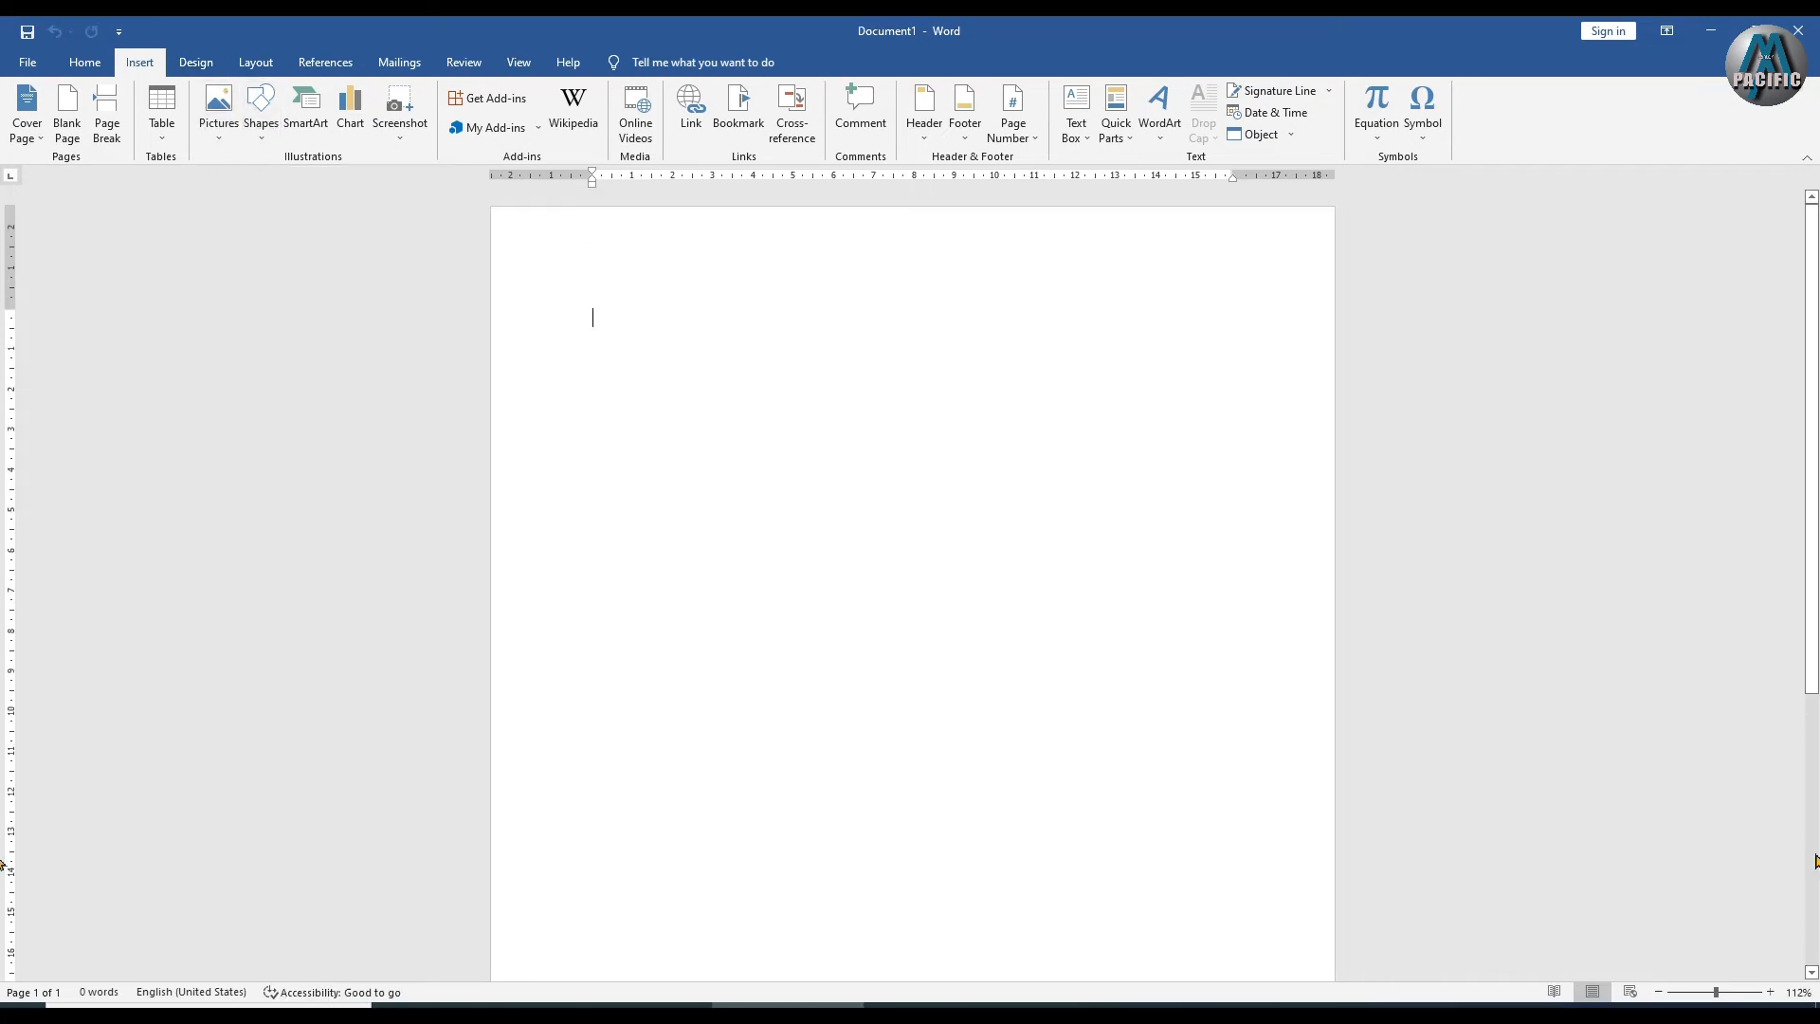
{"action": "left_click", "coordinate": [257, 118]}
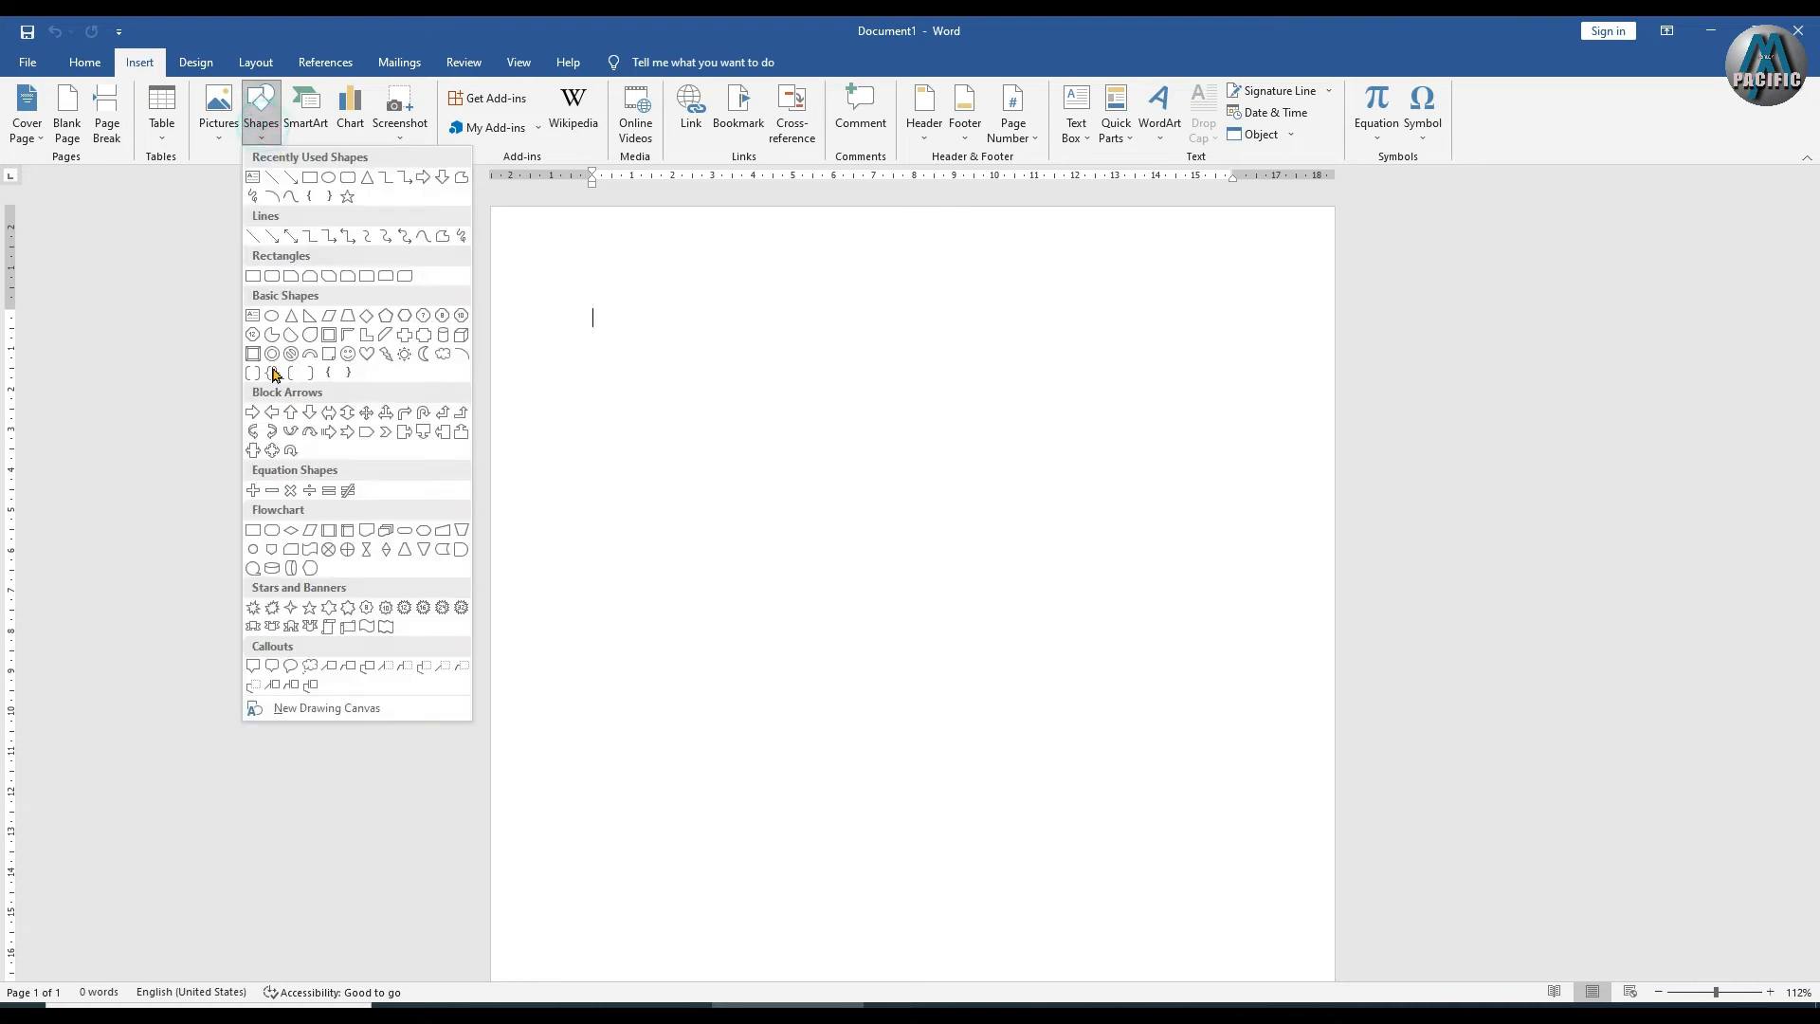
{"action": "left_click", "coordinate": [275, 612]}
{"action": "left_click_drag", "start_coordinate": [574, 300], "coordinate": [722, 384]}
{"action": "key", "text": "Delete"}
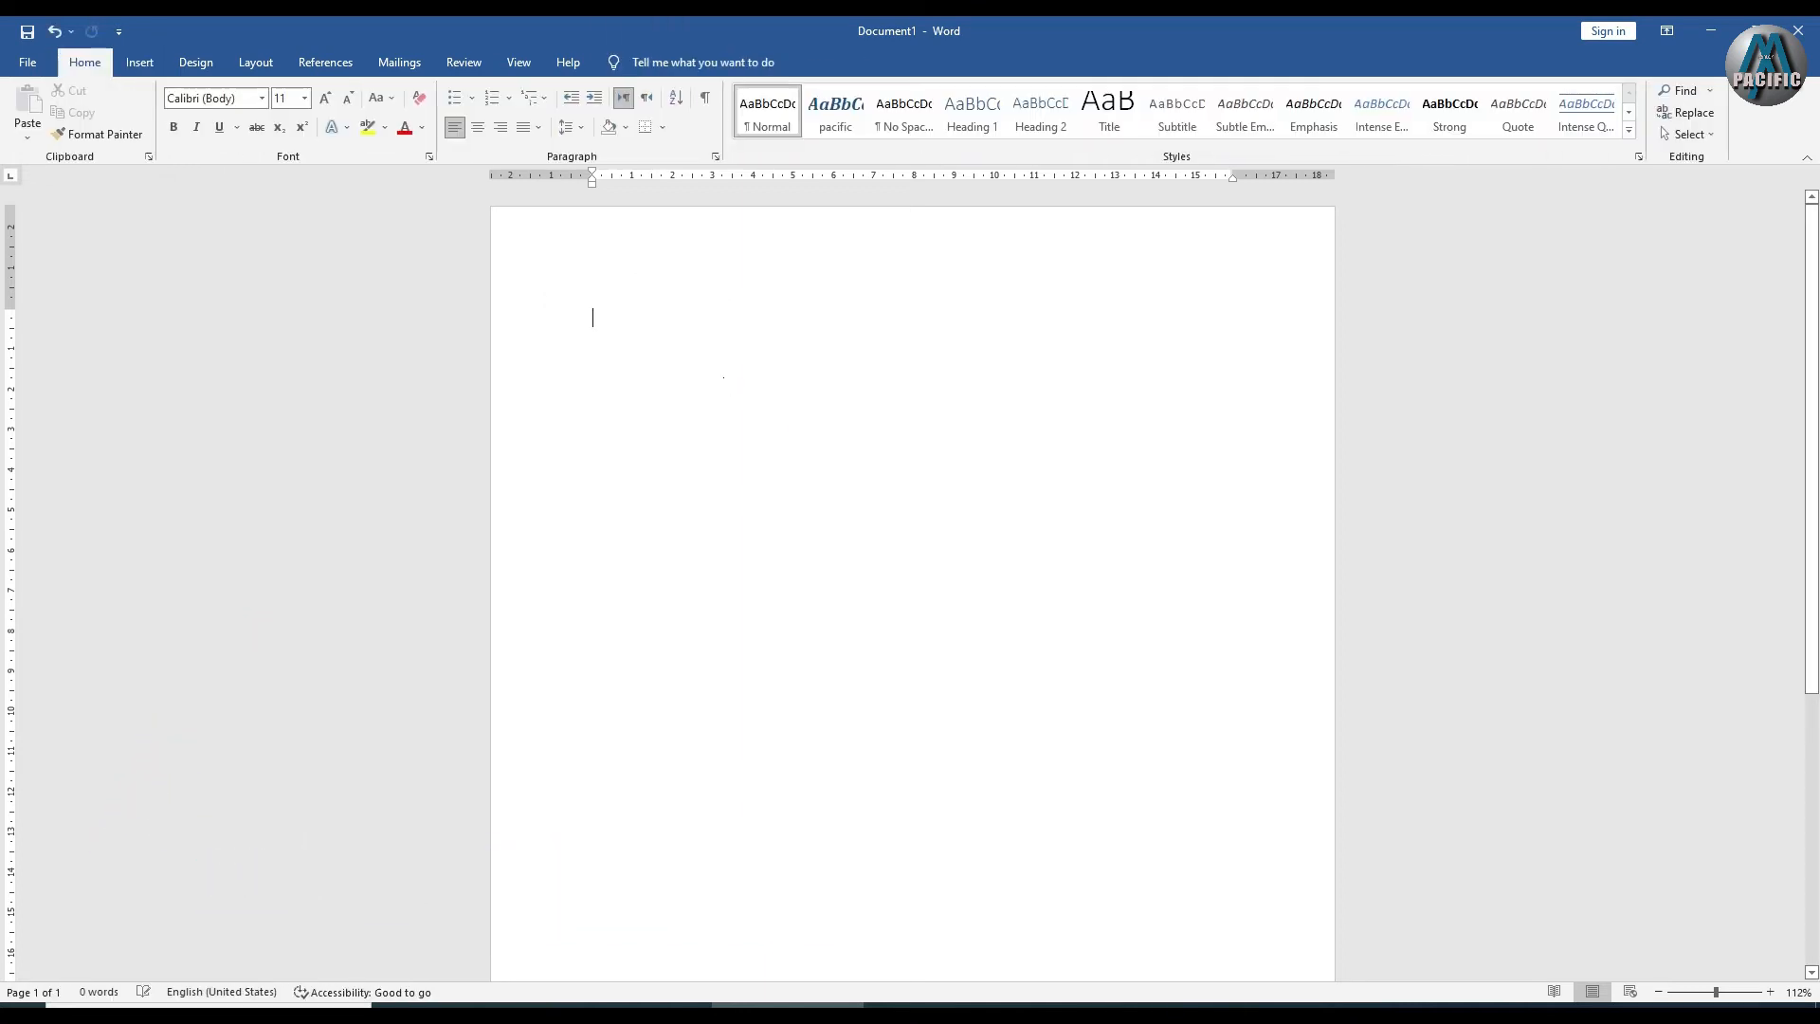
Draw a five-pointed star about 3.83 cm high and wide in the upper left part of the page
{"action": "left_click", "coordinate": [141, 63]}
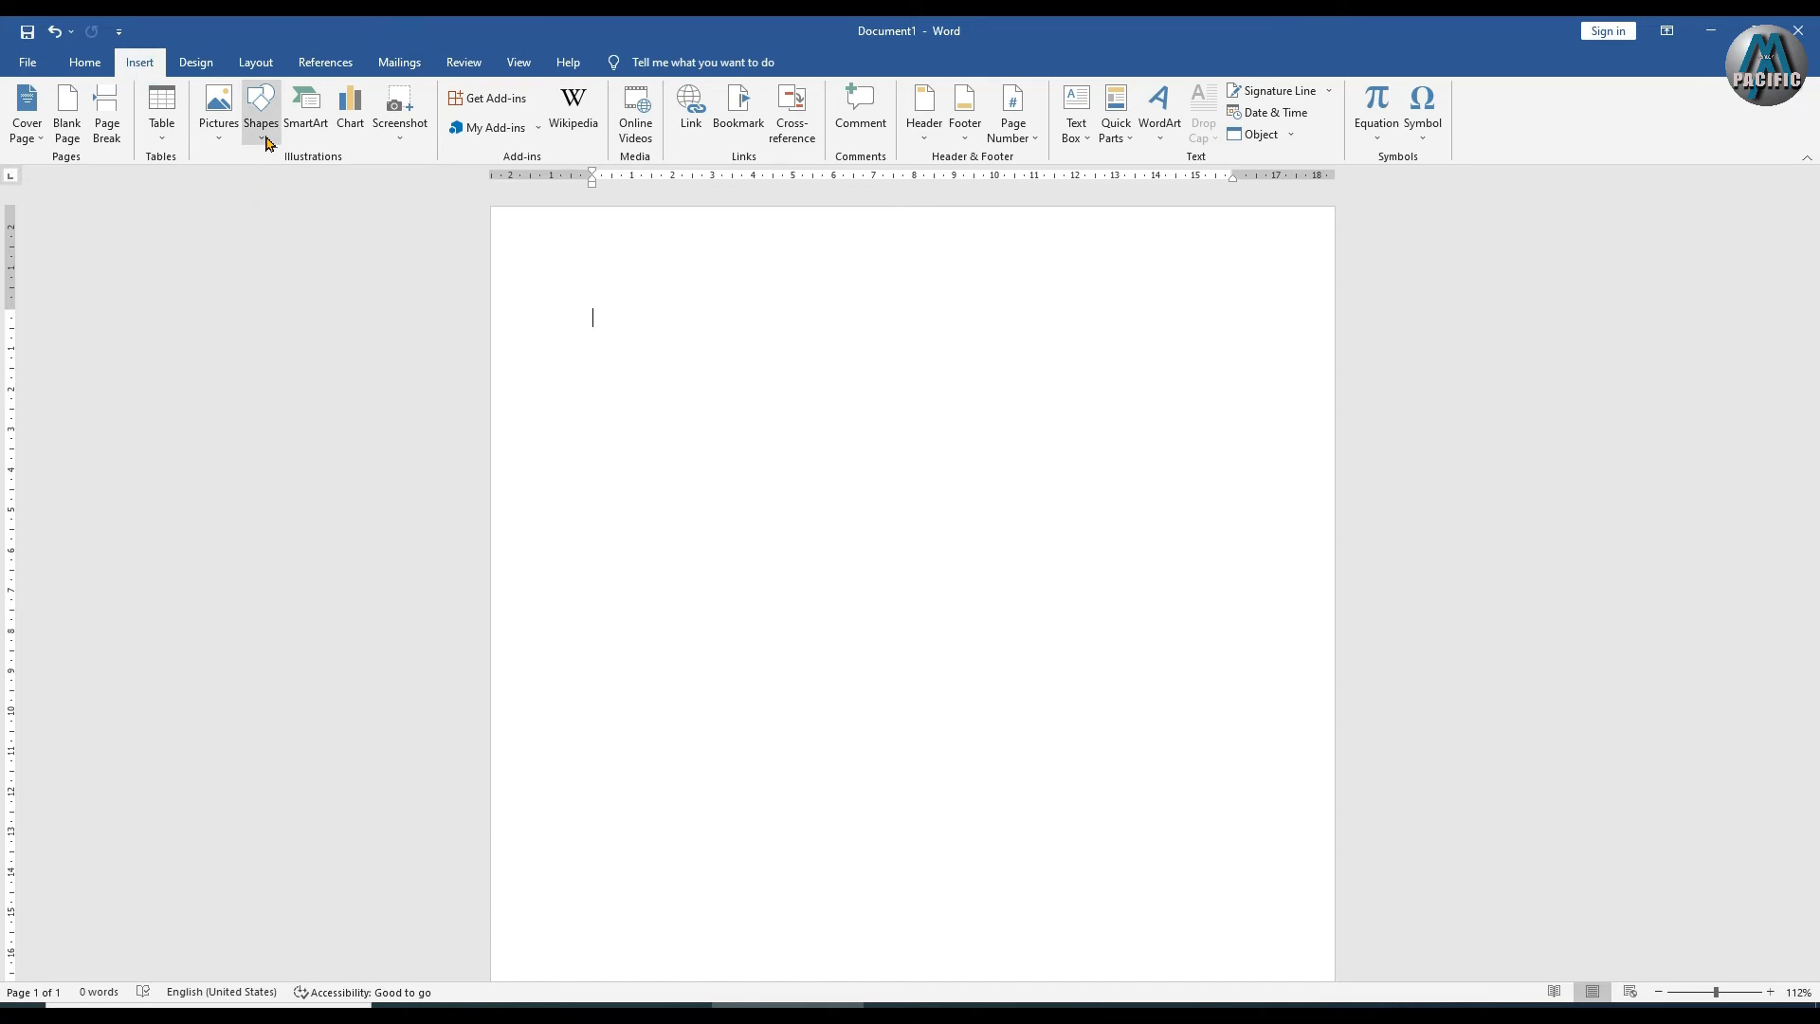
{"action": "left_click", "coordinate": [265, 137]}
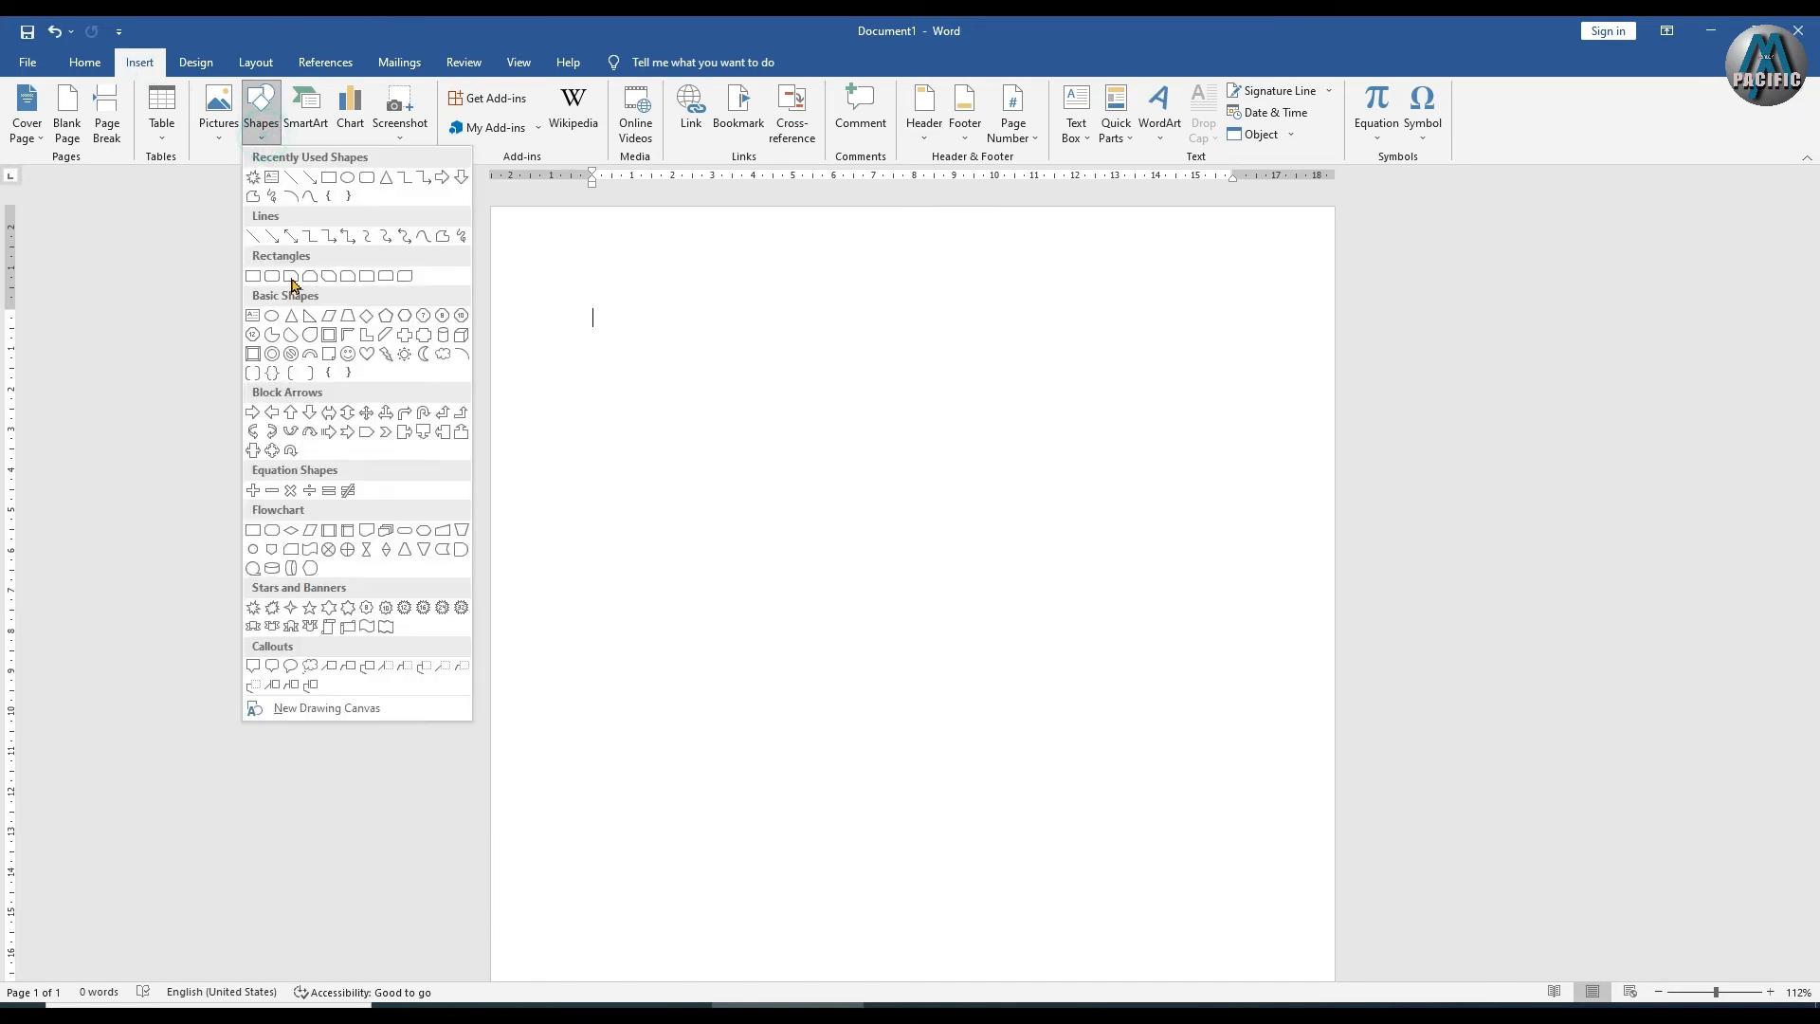
{"action": "left_click", "coordinate": [310, 608]}
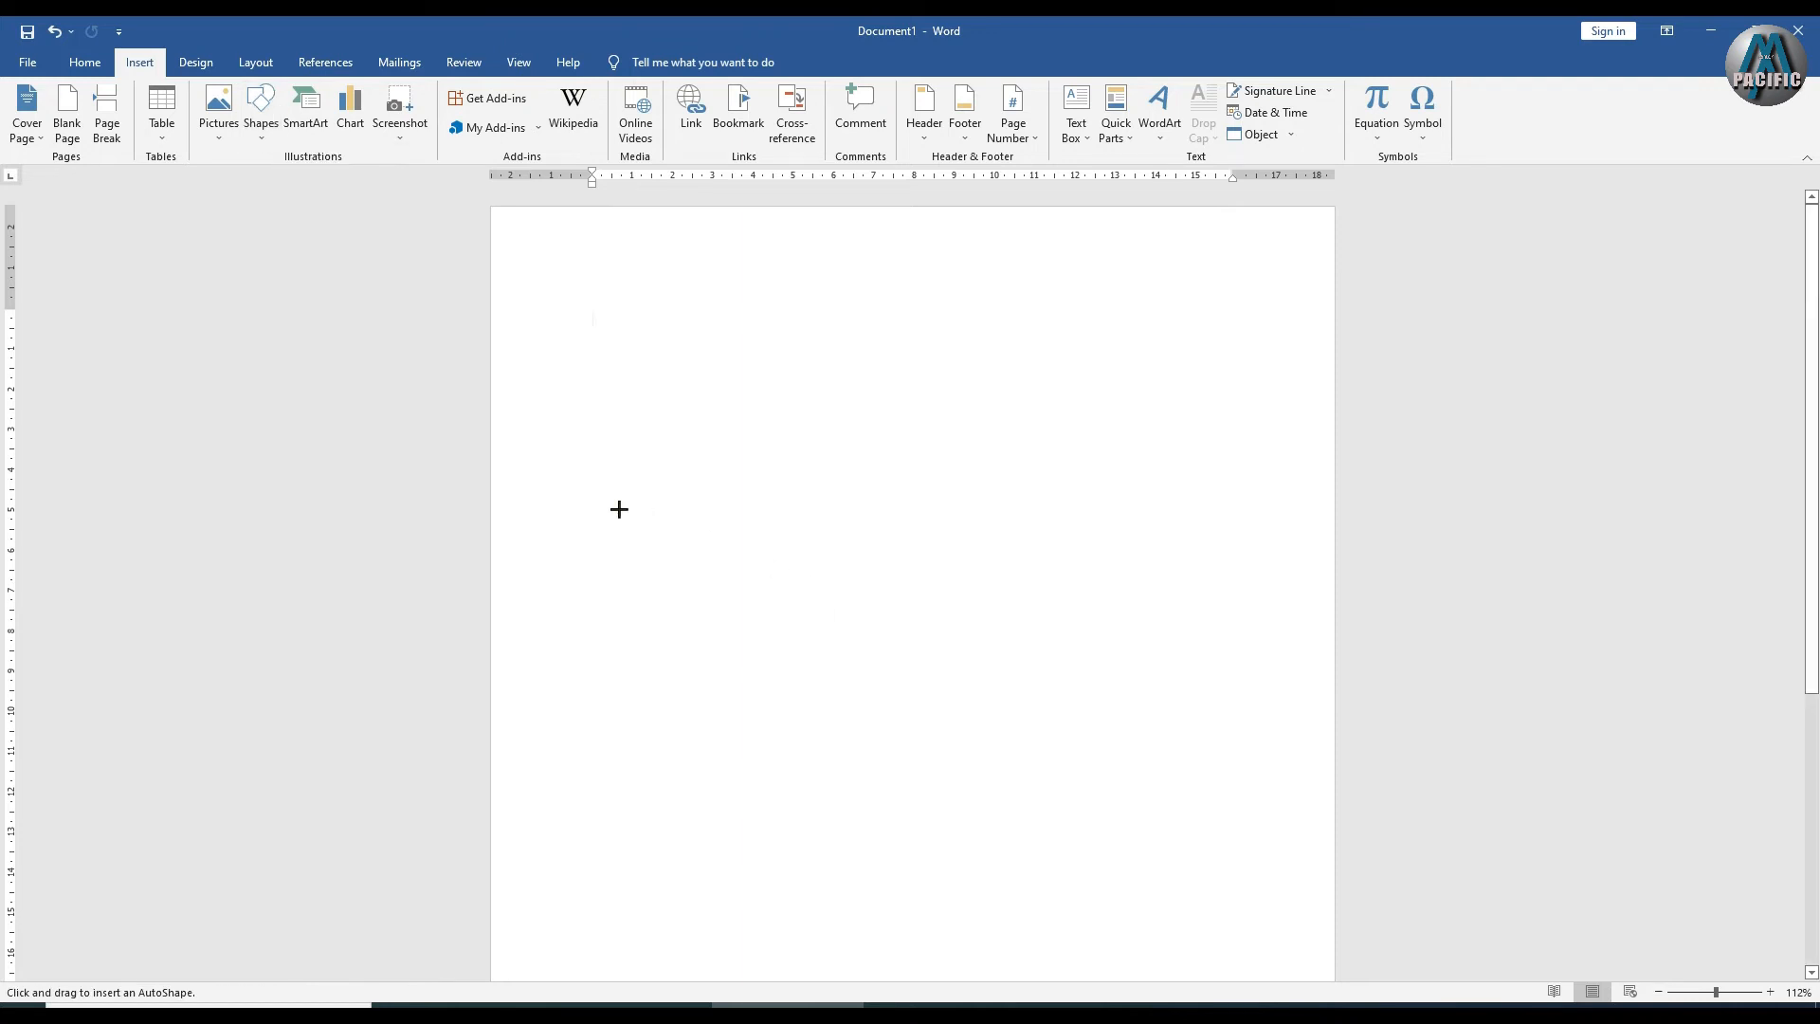
{"action": "left_click_drag", "start_coordinate": [673, 400], "coordinate": [793, 516]}
{"action": "mouse_move", "coordinate": [715, 417]}
{"action": "left_mouse_down"}
{"action": "mouse_move", "coordinate": [670, 386]}
{"action": "mouse_move", "coordinate": [723, 432]}
{"action": "left_mouse_up"}
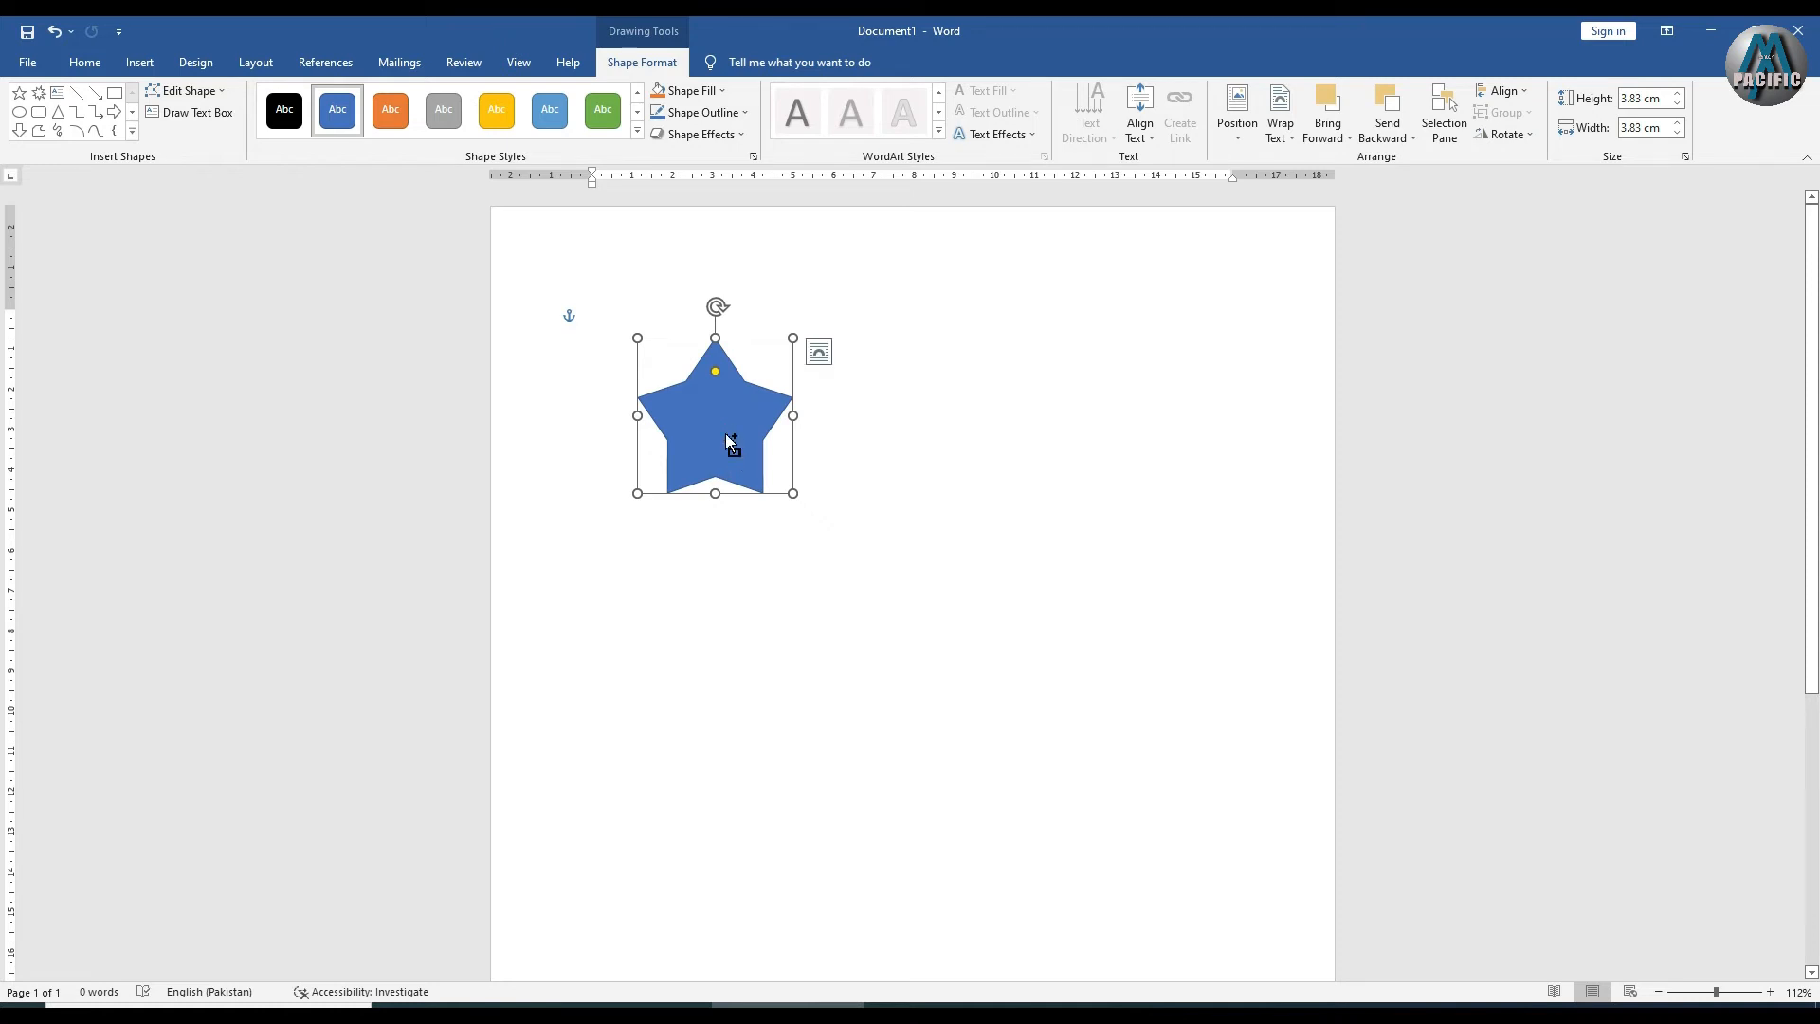
Duplicate the star diagonally below the original and shrink the copy proportionally to about 3.26 cm
{"action": "left_click_drag", "start_coordinate": [732, 431], "coordinate": [812, 510]}
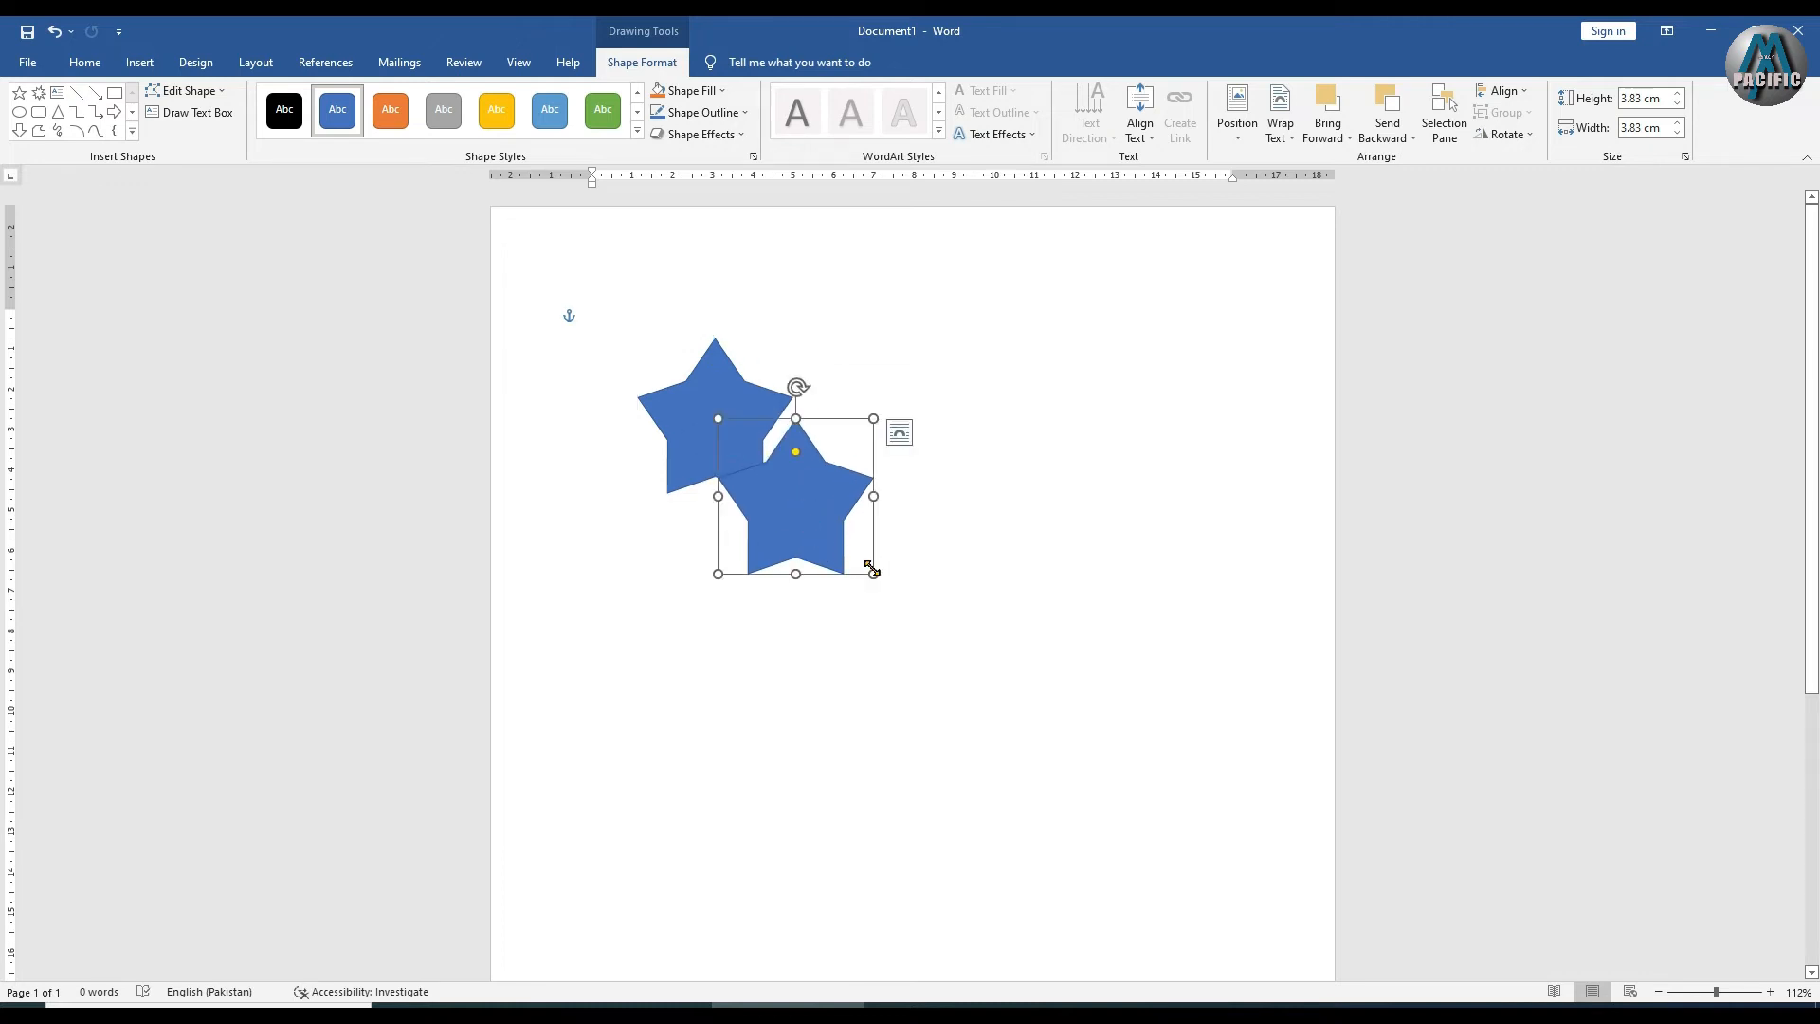
{"action": "left_click_drag", "start_coordinate": [872, 568], "coordinate": [850, 551]}
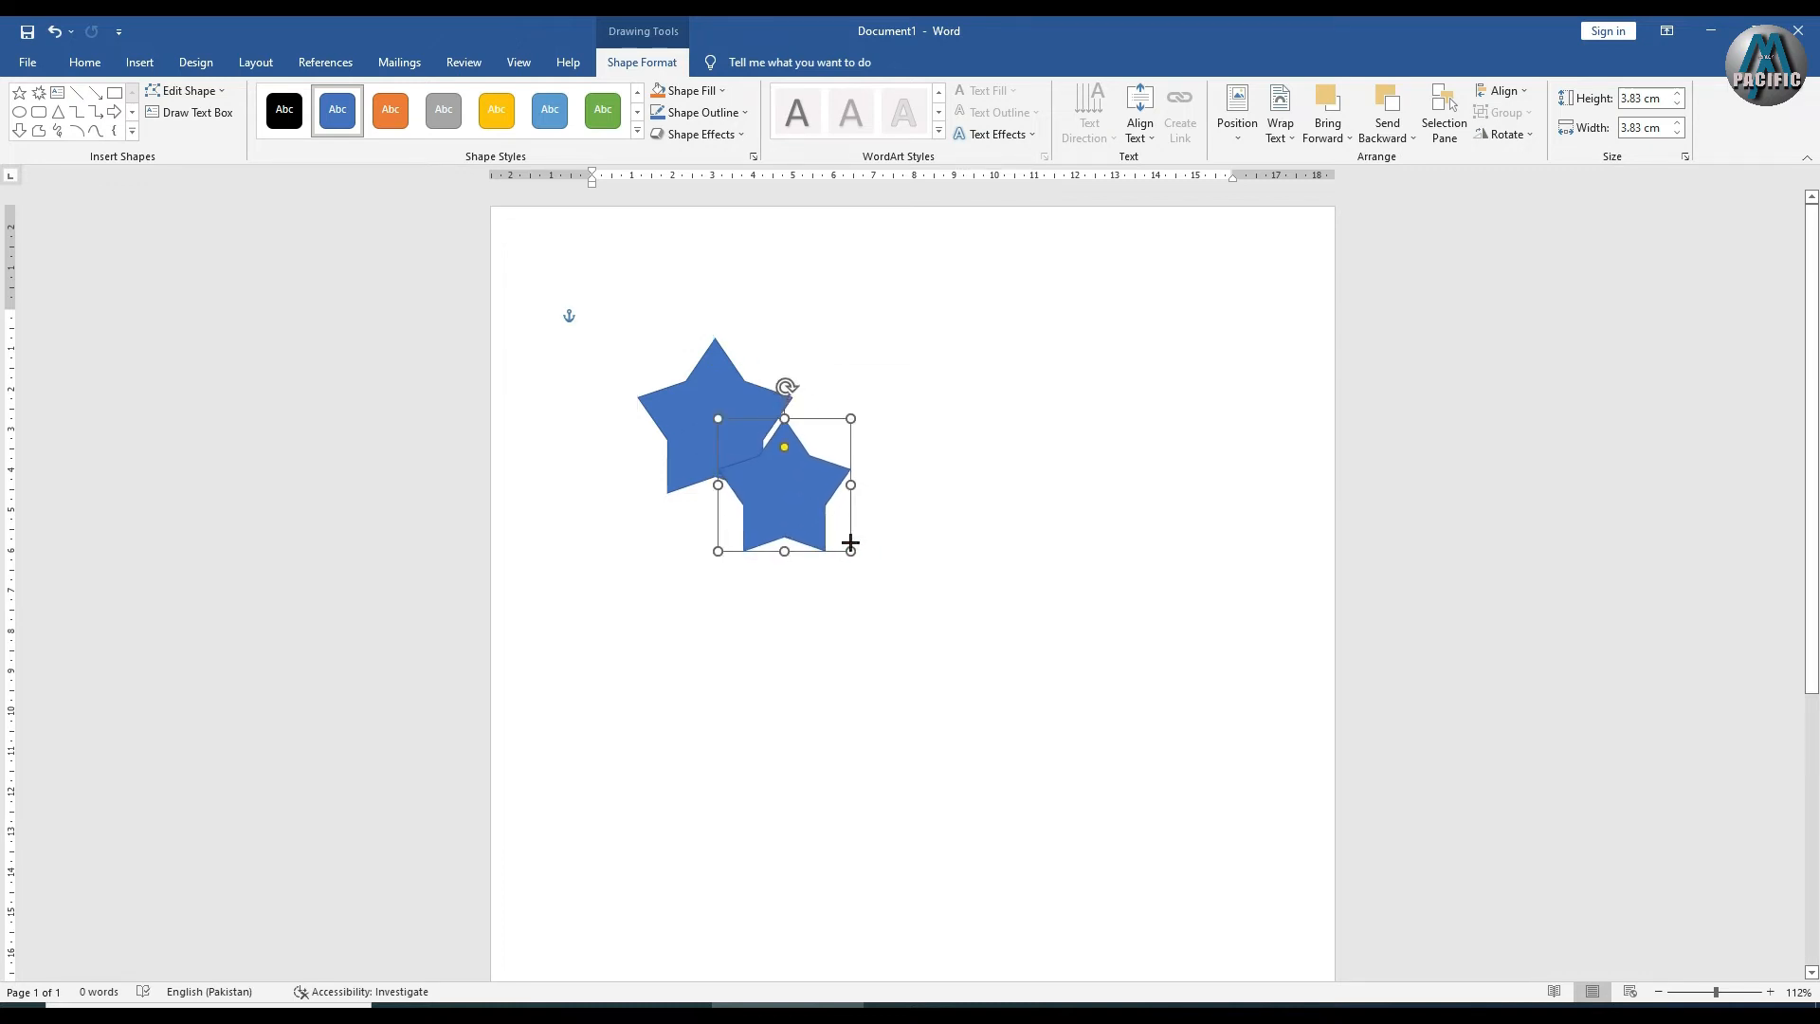
Align the two stars with each other by Align Center and Align Middle so they are concentric
{"action": "left_click", "coordinate": [679, 412], "text": "shift"}
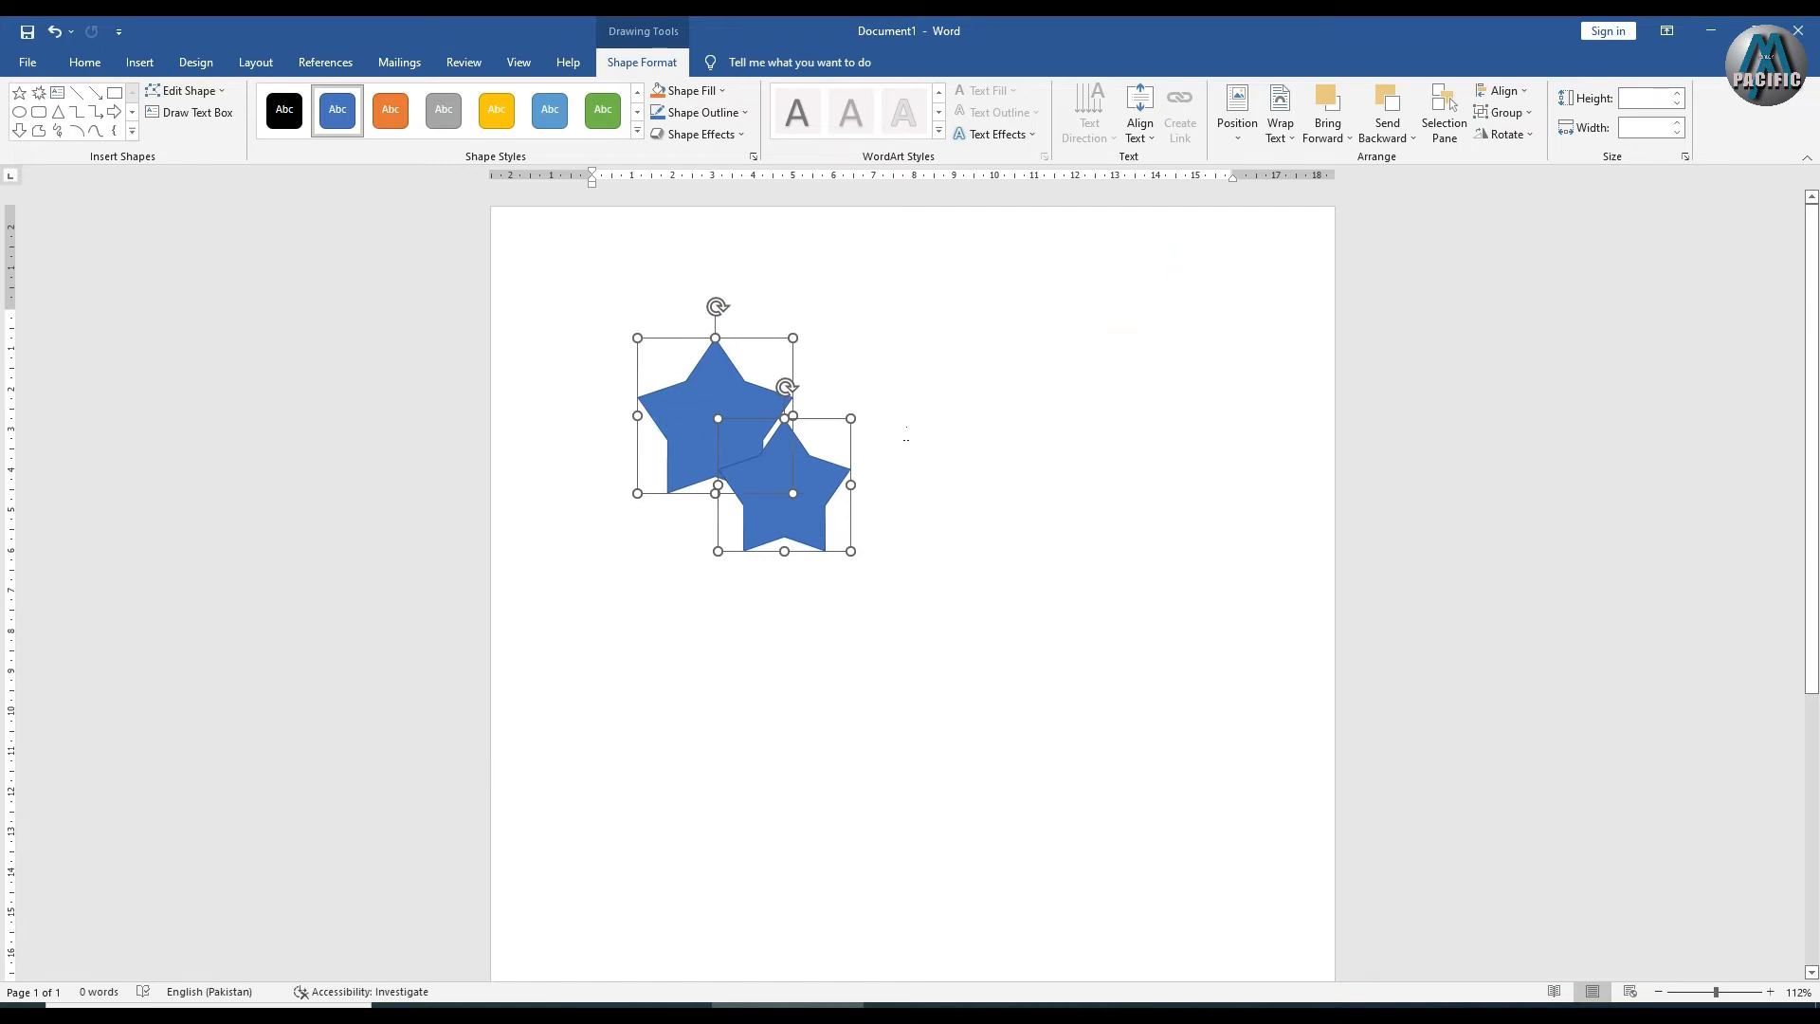
{"action": "left_click", "coordinate": [1502, 90]}
{"action": "left_click", "coordinate": [1532, 137]}
{"action": "left_click", "coordinate": [1502, 90]}
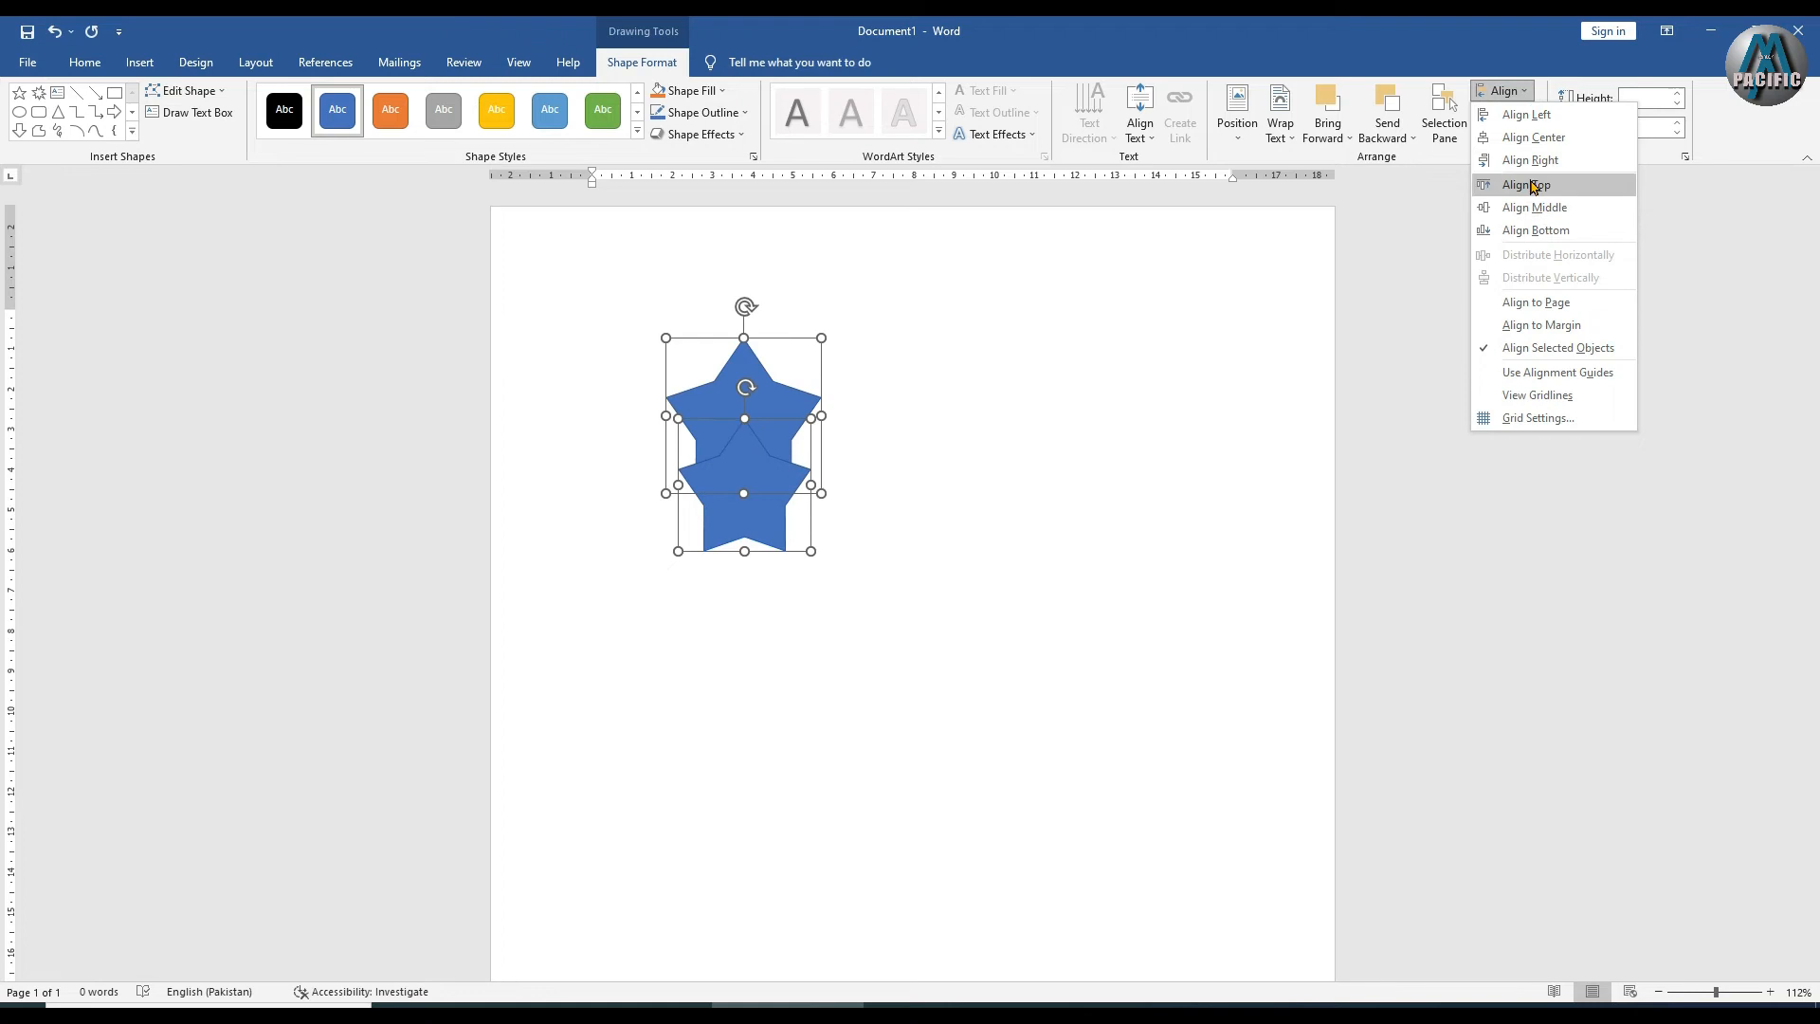
{"action": "left_click", "coordinate": [1535, 211]}
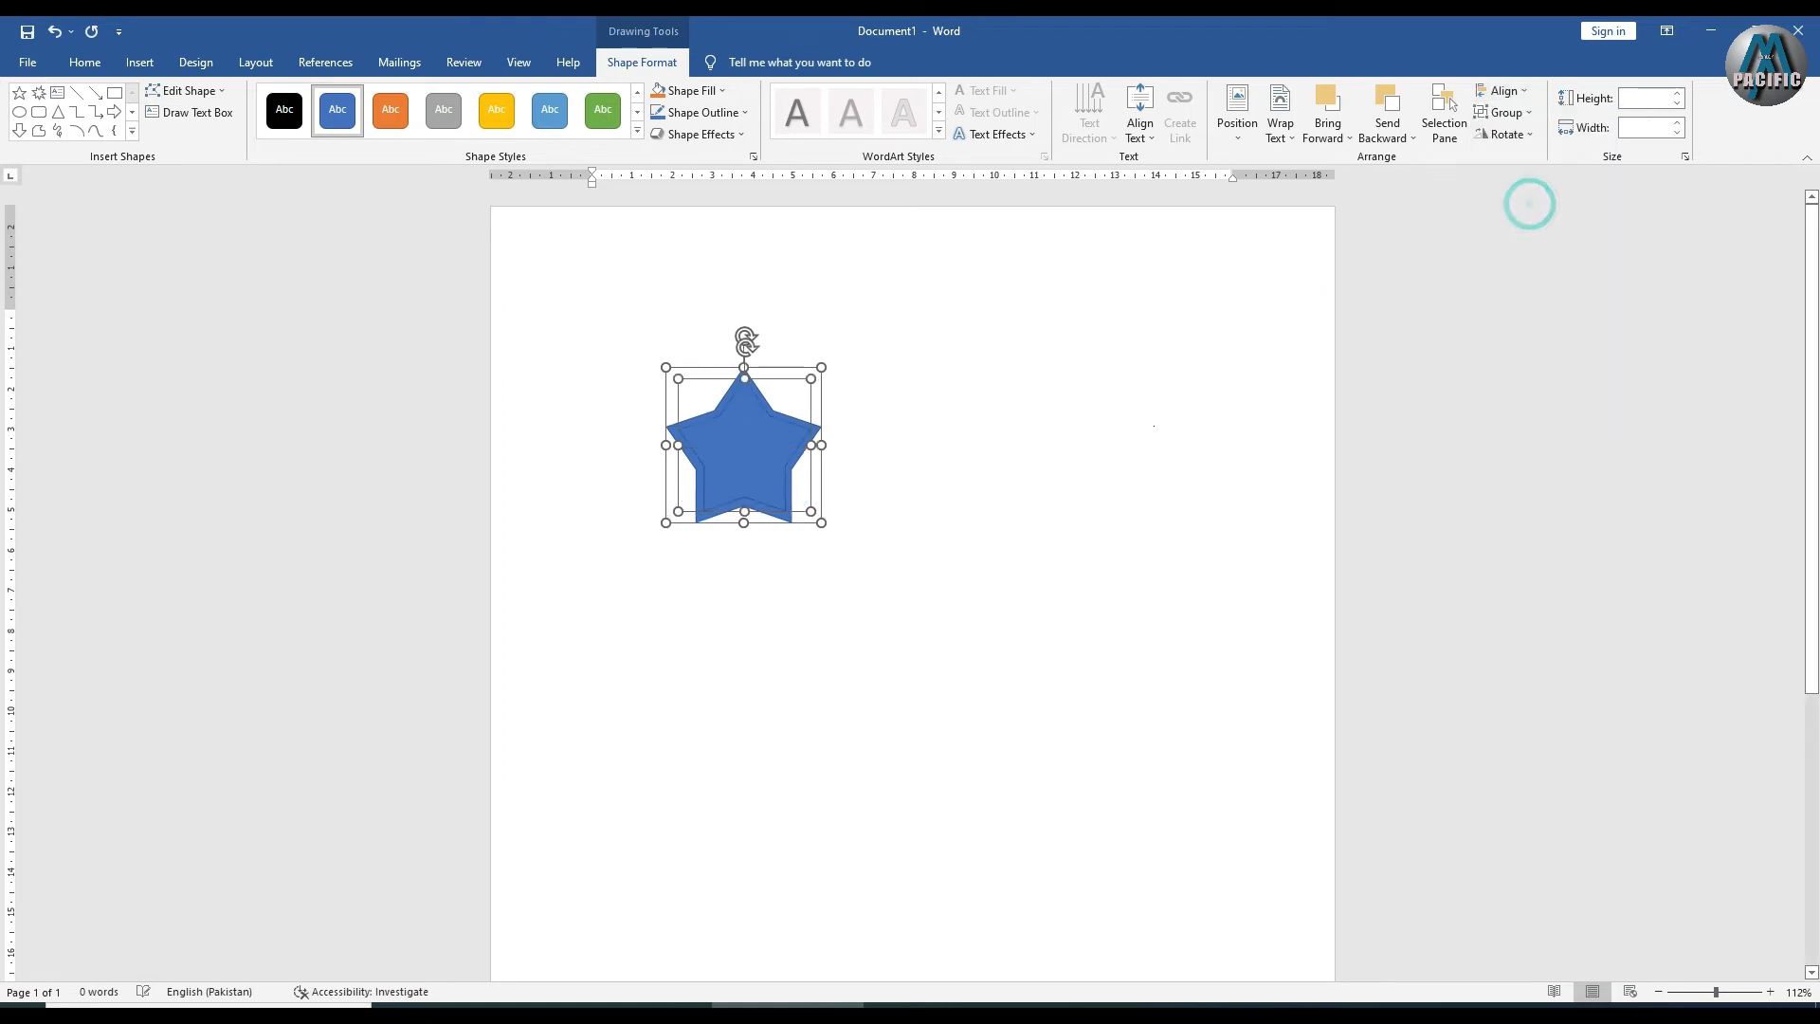
Make a third star from the smaller one, about 2.67 cm high and wide, offset slightly from the others
{"action": "left_click", "coordinate": [979, 402]}
{"action": "left_click", "coordinate": [757, 446]}
{"action": "left_click_drag", "start_coordinate": [769, 466], "coordinate": [836, 503]}
Select all three stars and align them with each other using Align Center and Align Middle
{"action": "left_click", "coordinate": [708, 516], "text": "shift"}
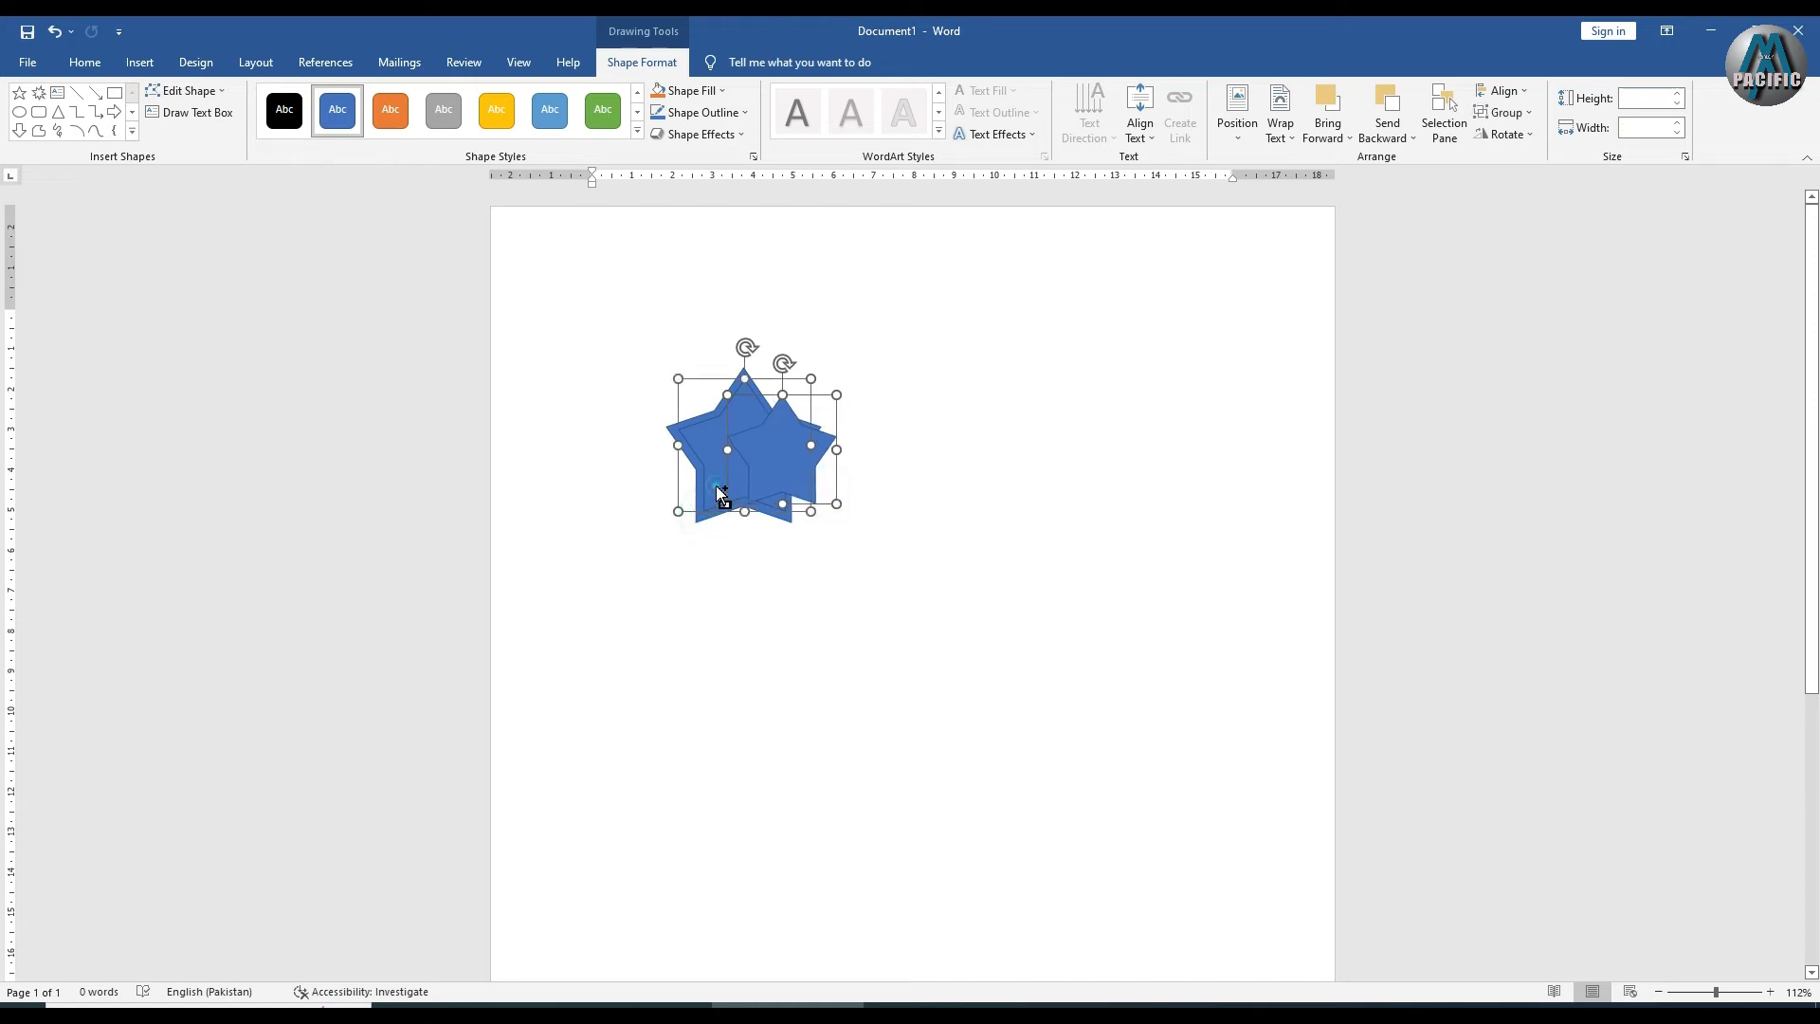
{"action": "left_click", "coordinate": [744, 491], "text": "shift"}
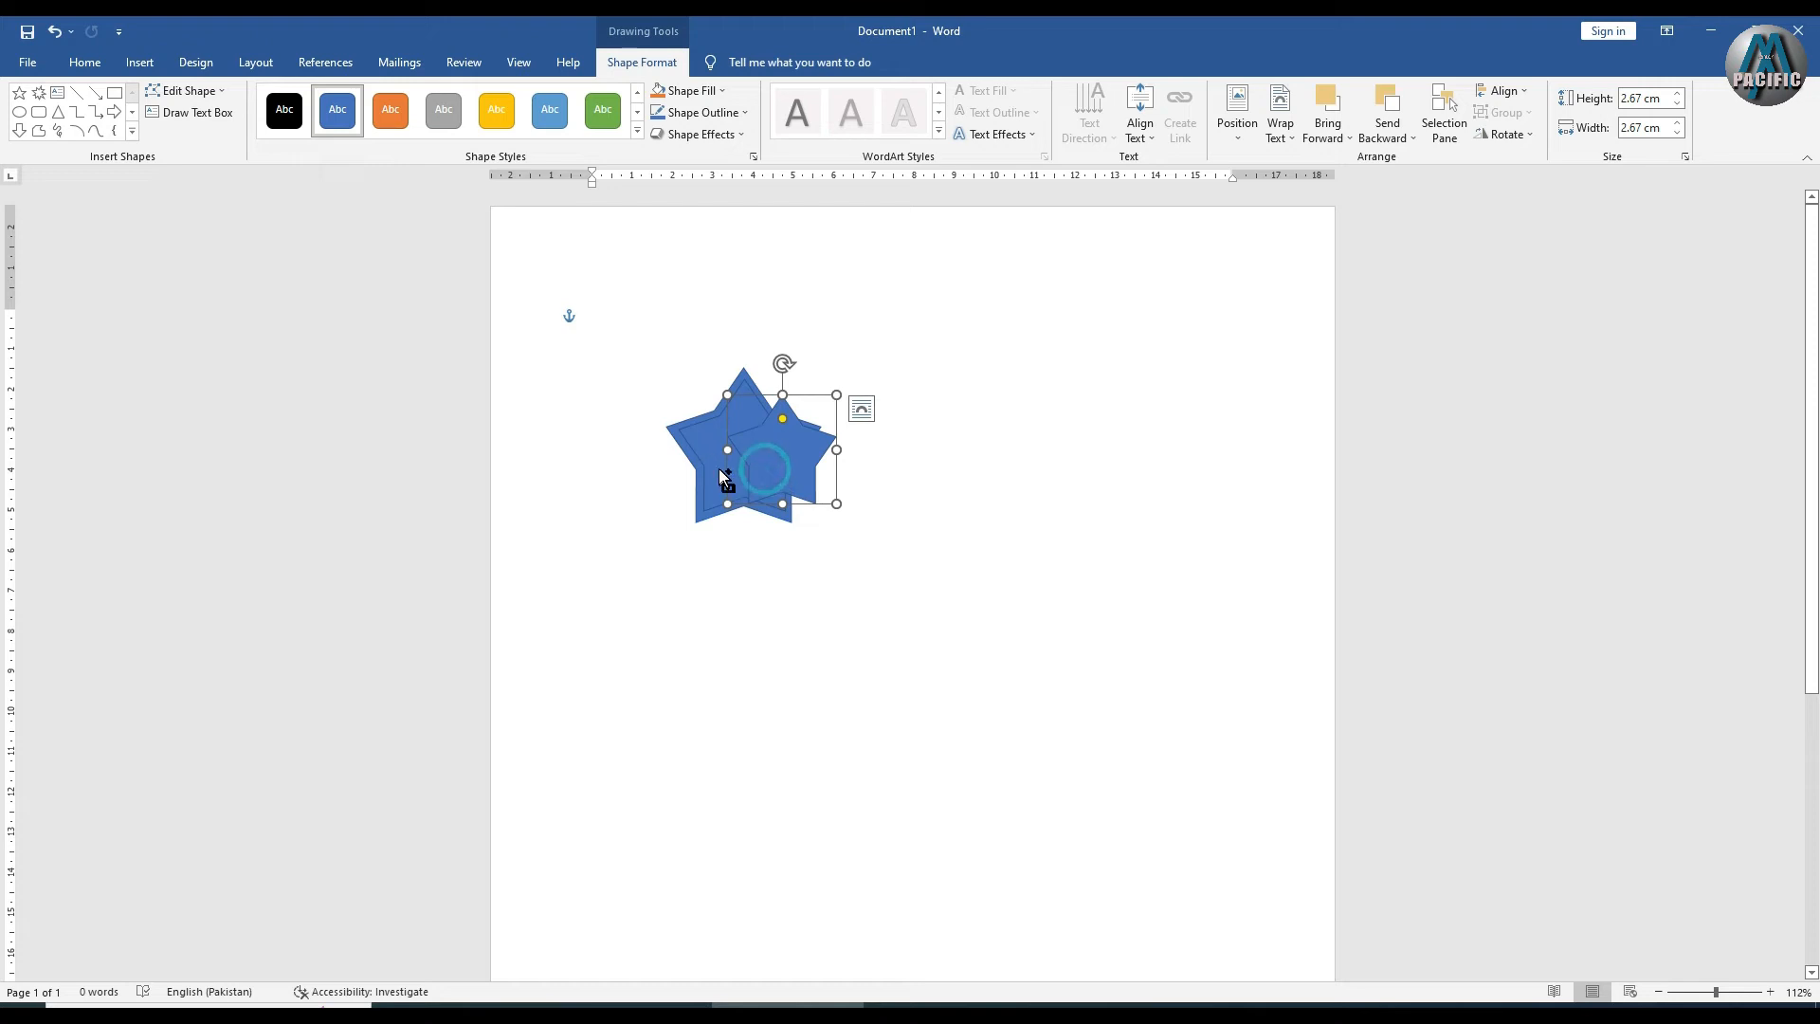
{"action": "left_click", "coordinate": [702, 514], "text": "shift"}
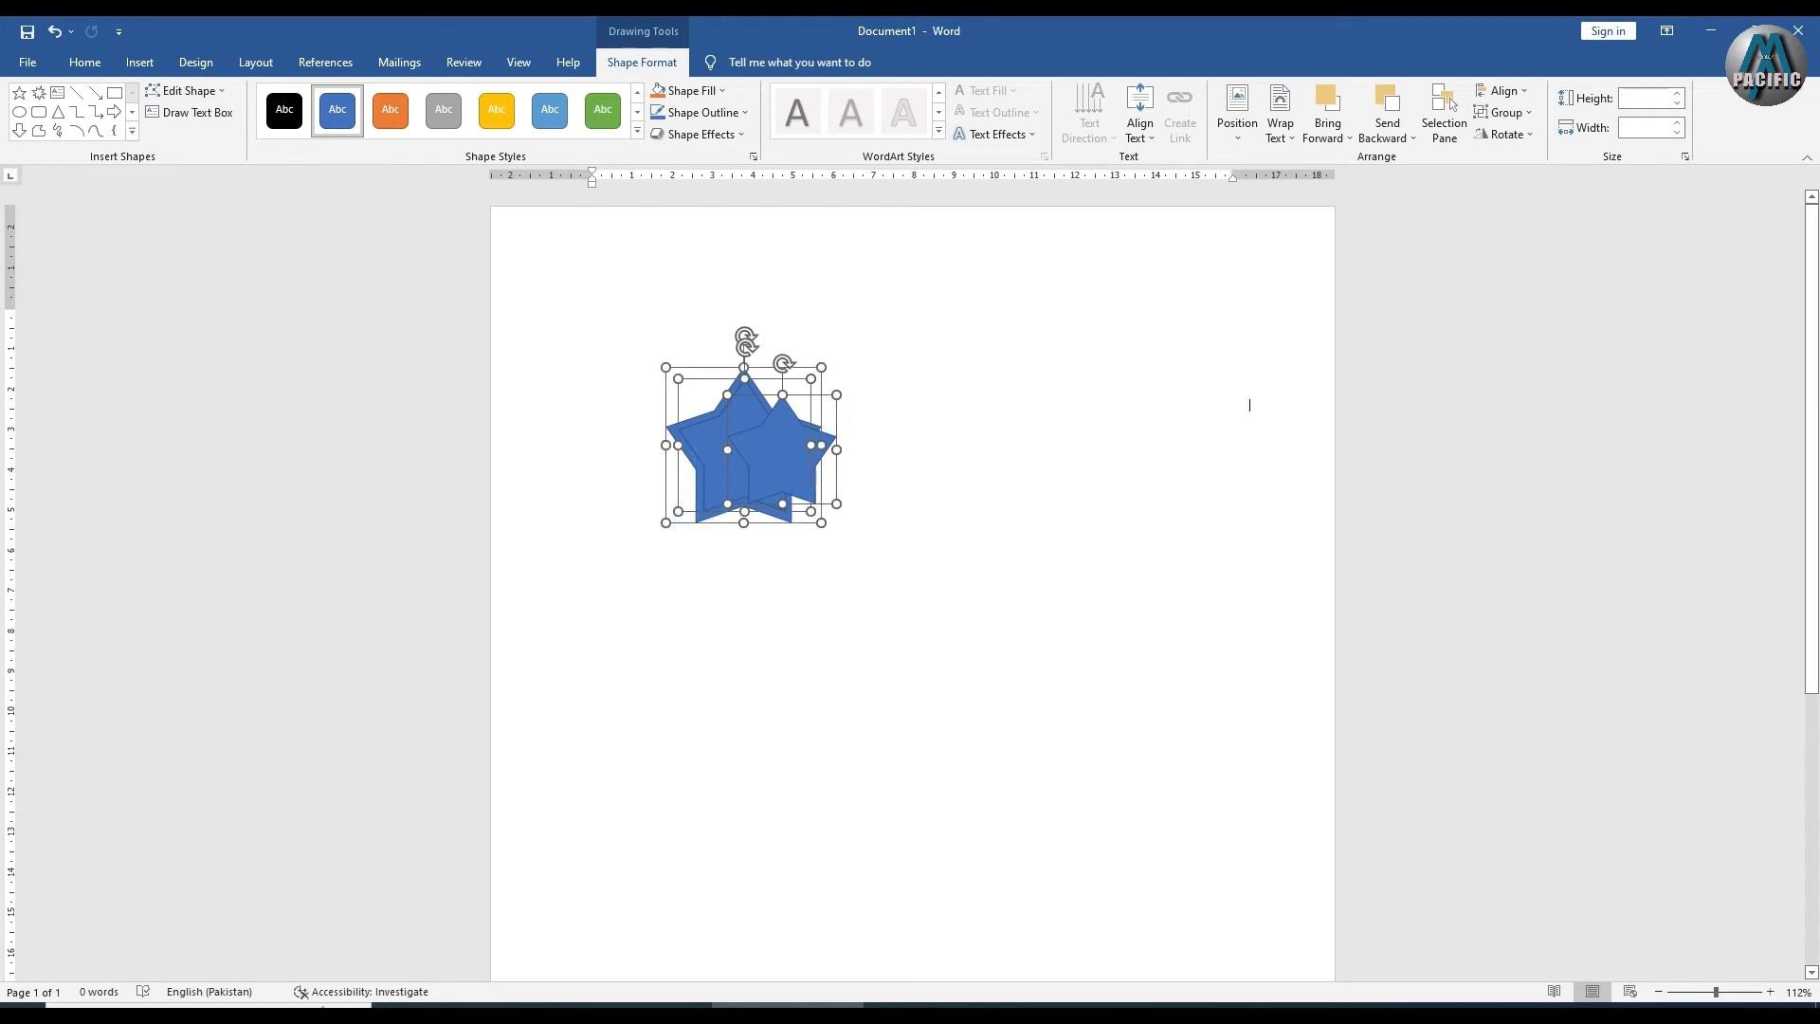
{"action": "left_click", "coordinate": [1503, 90]}
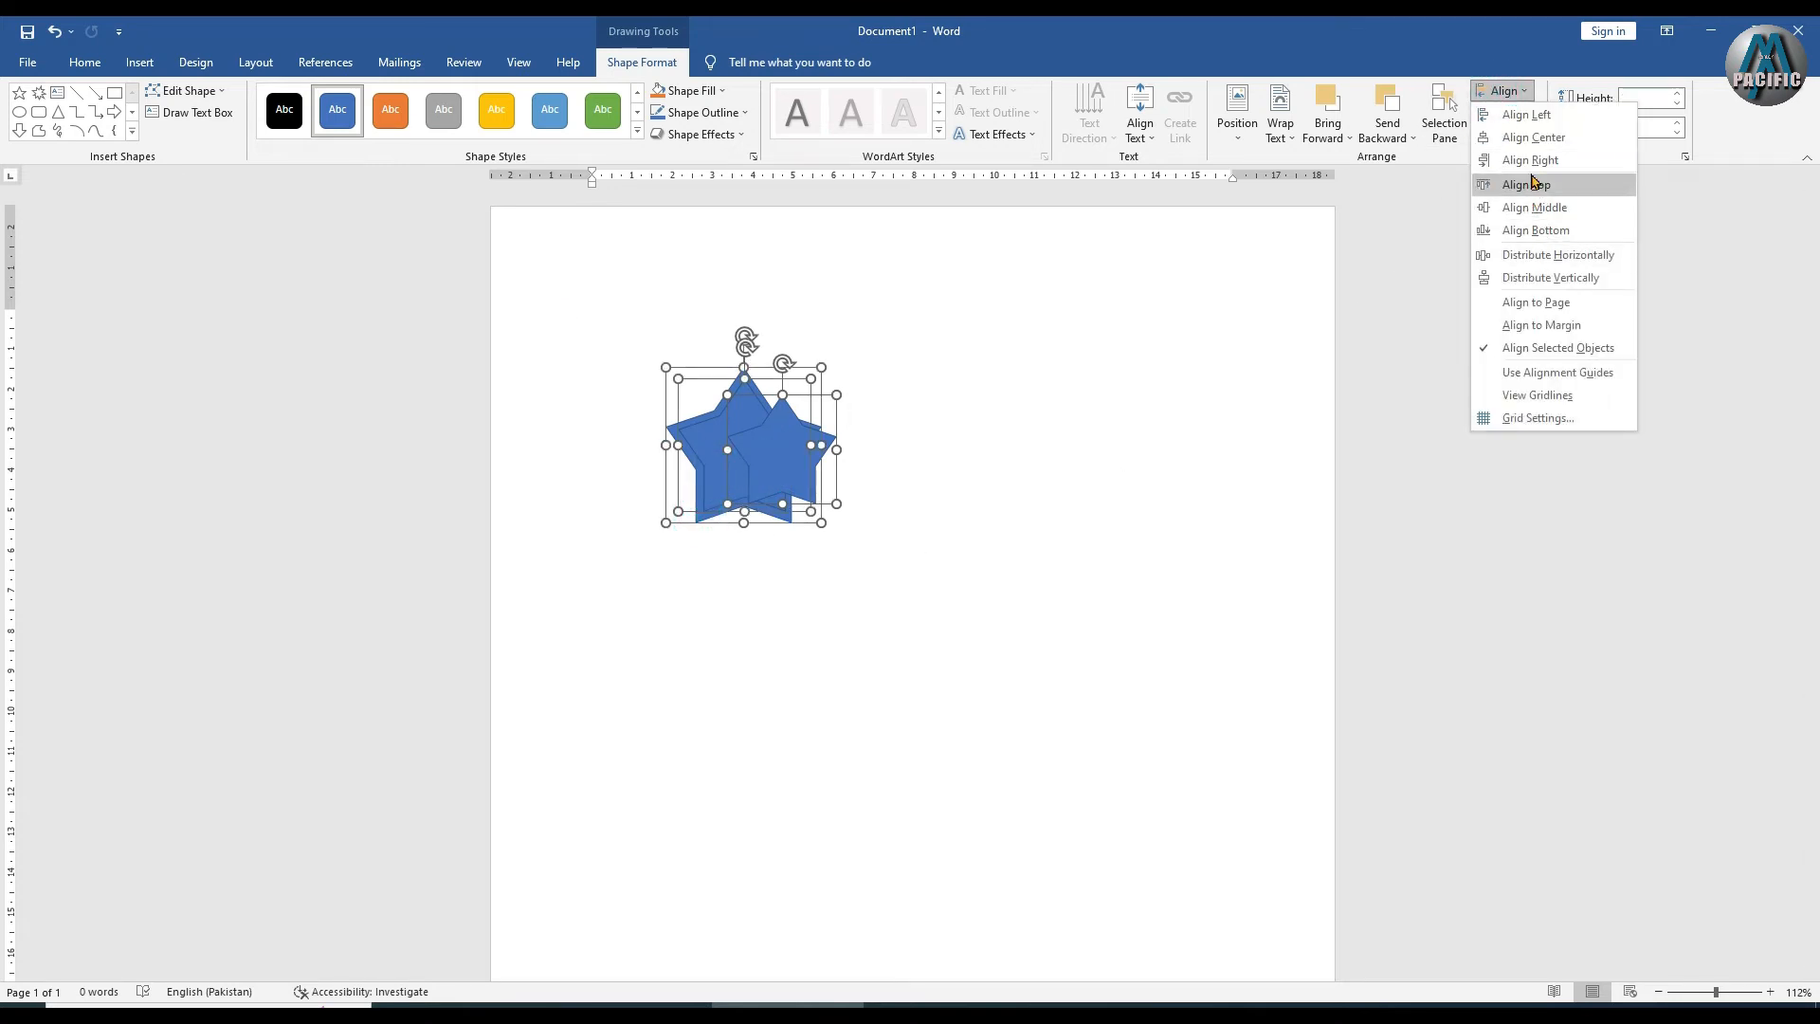
{"action": "left_click", "coordinate": [1533, 138]}
{"action": "left_click", "coordinate": [1502, 90]}
{"action": "left_click", "coordinate": [1534, 208]}
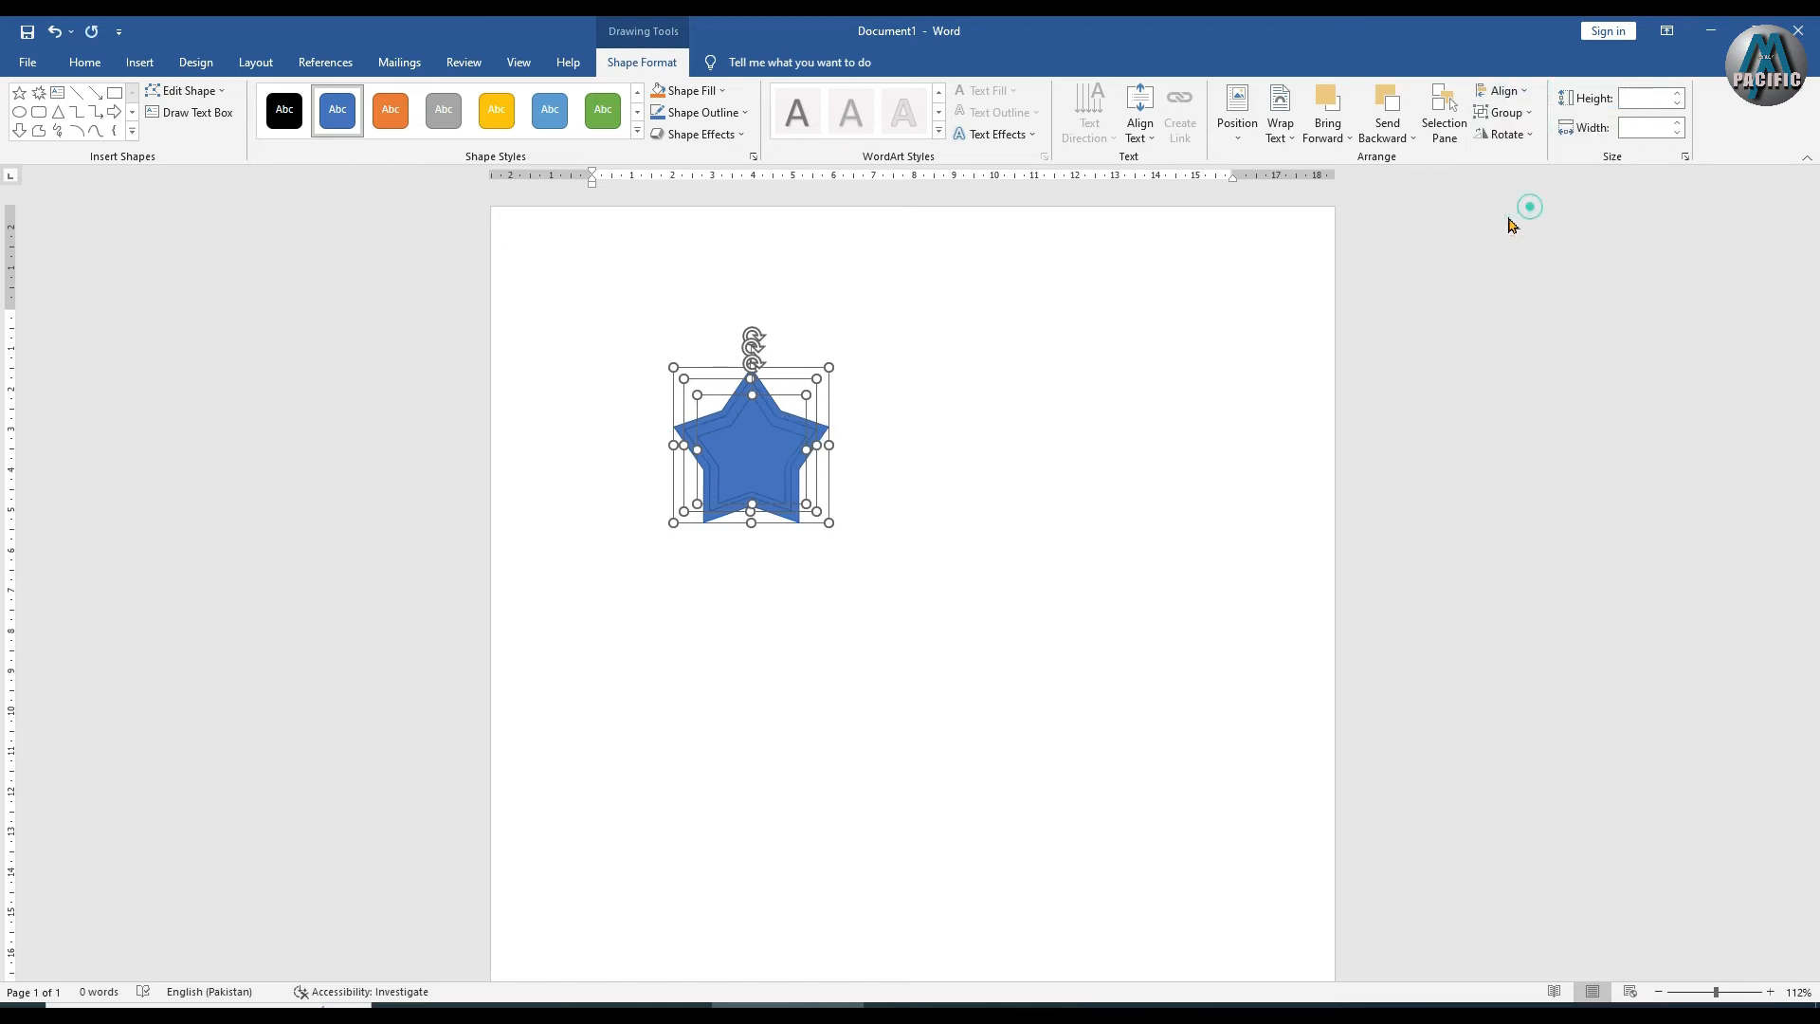
Fill the innermost star with the standard dark red color
{"action": "left_click", "coordinate": [799, 597]}
{"action": "left_click", "coordinate": [738, 436]}
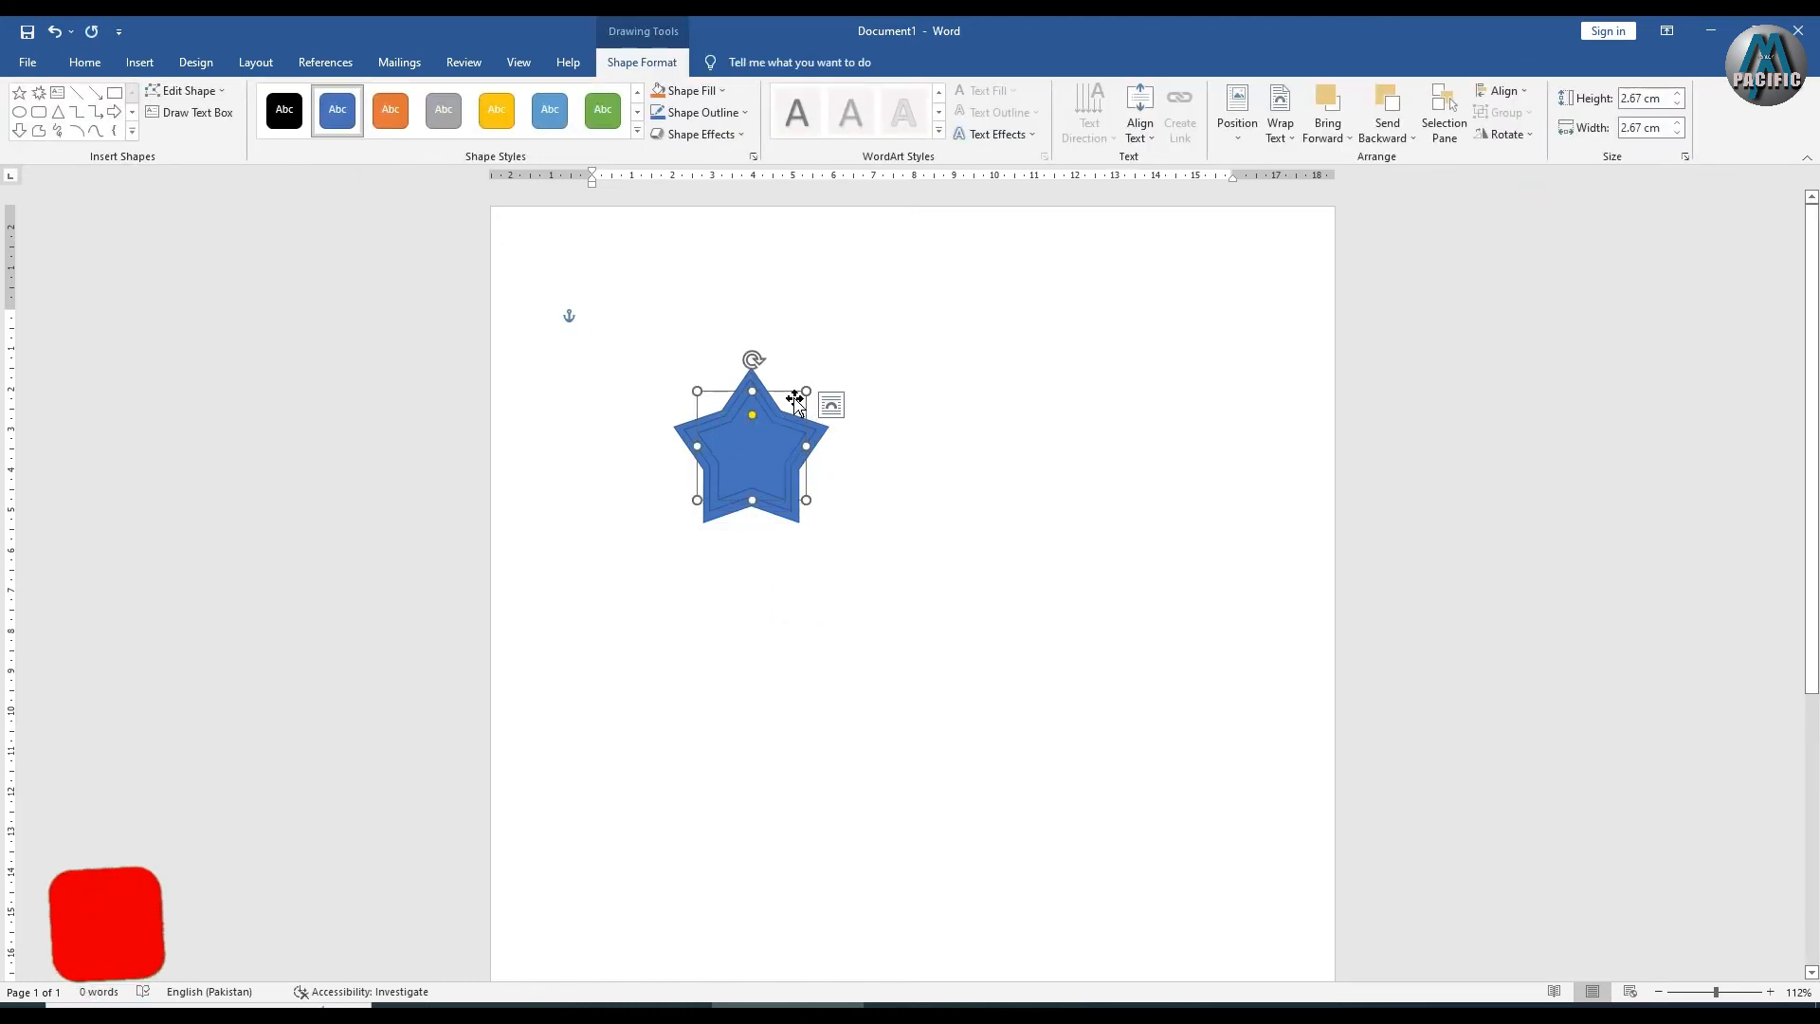
{"action": "left_click", "coordinate": [690, 90]}
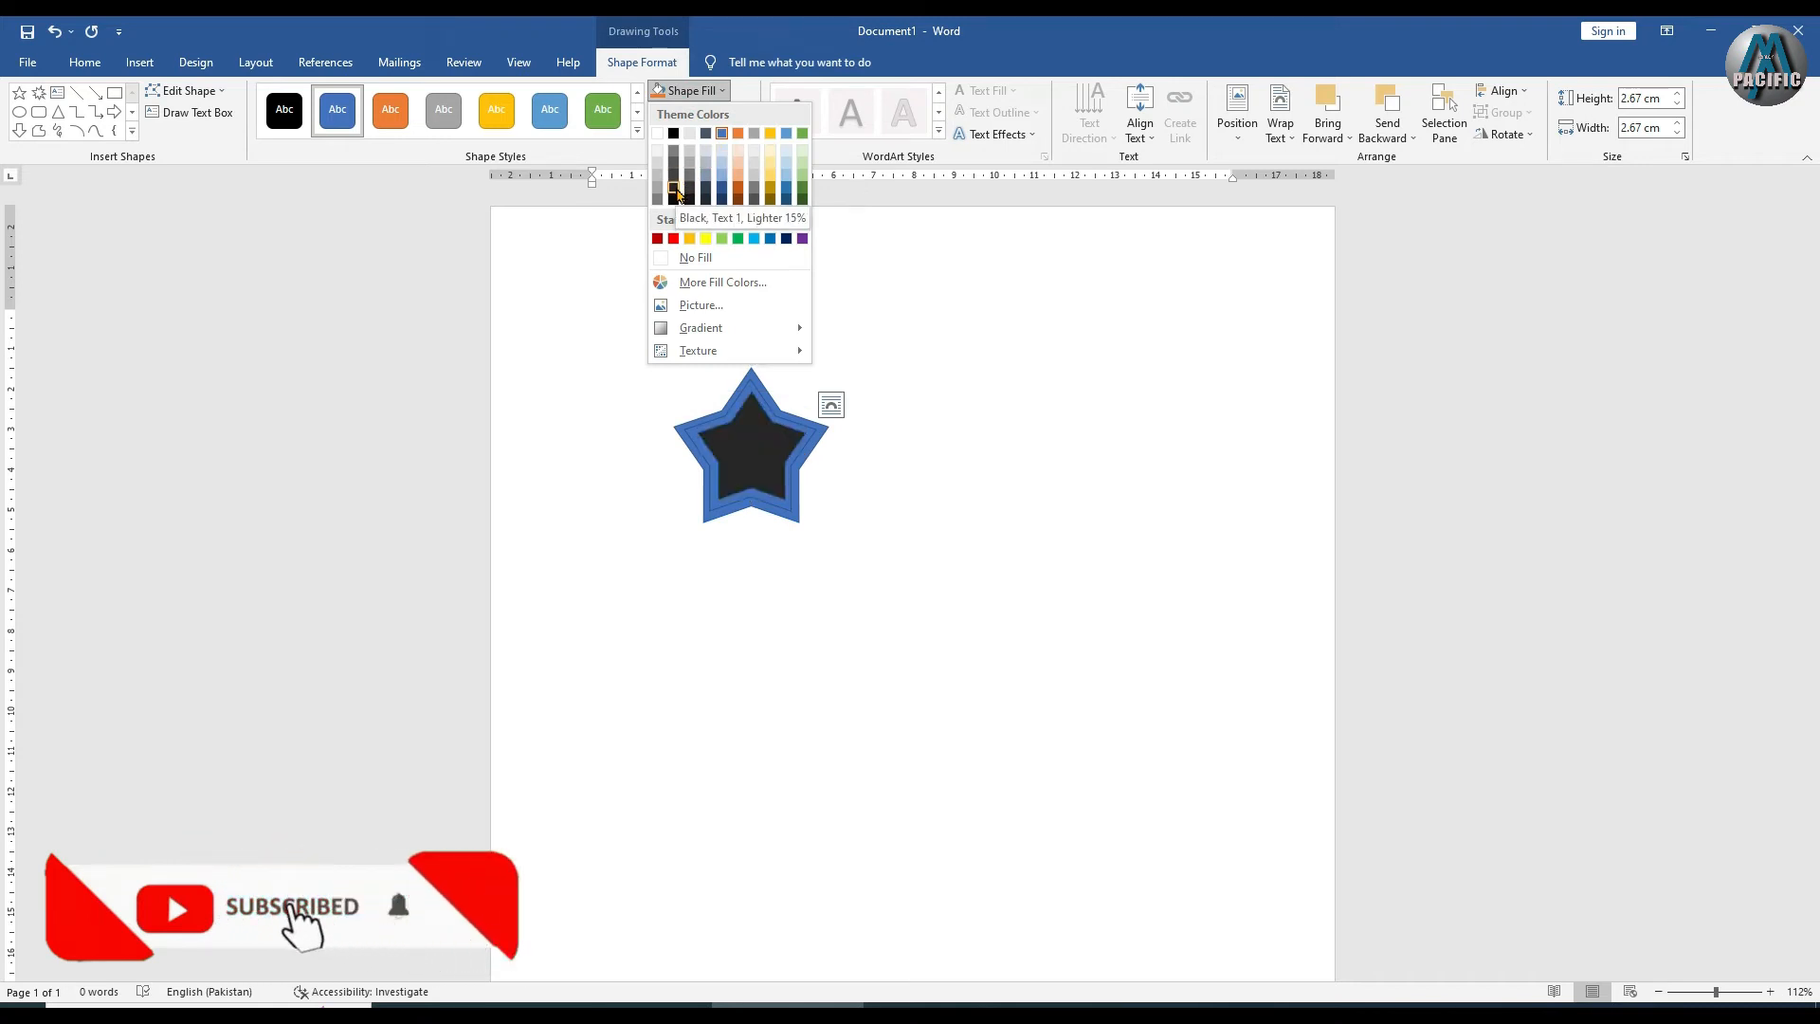
{"action": "left_click", "coordinate": [657, 238]}
{"action": "left_click", "coordinate": [658, 235]}
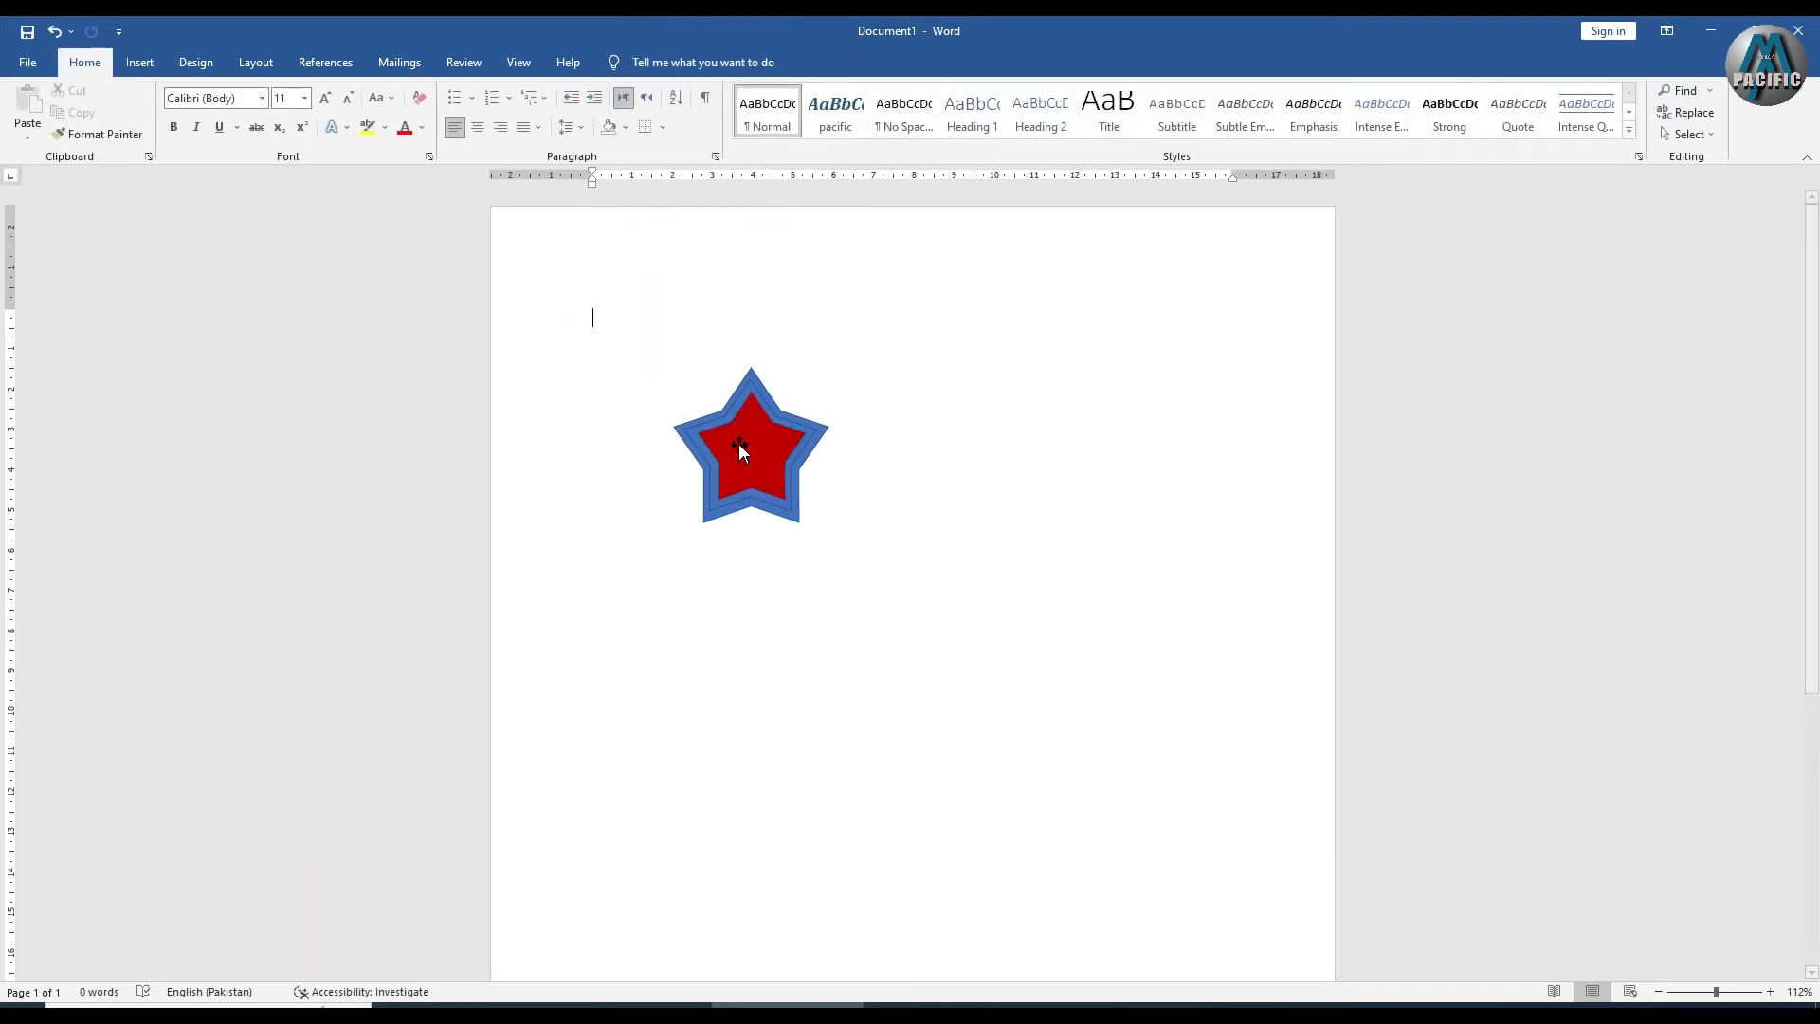
Fill the innermost star with the standard red color
{"action": "double_click", "coordinate": [752, 462]}
{"action": "left_click", "coordinate": [687, 103]}
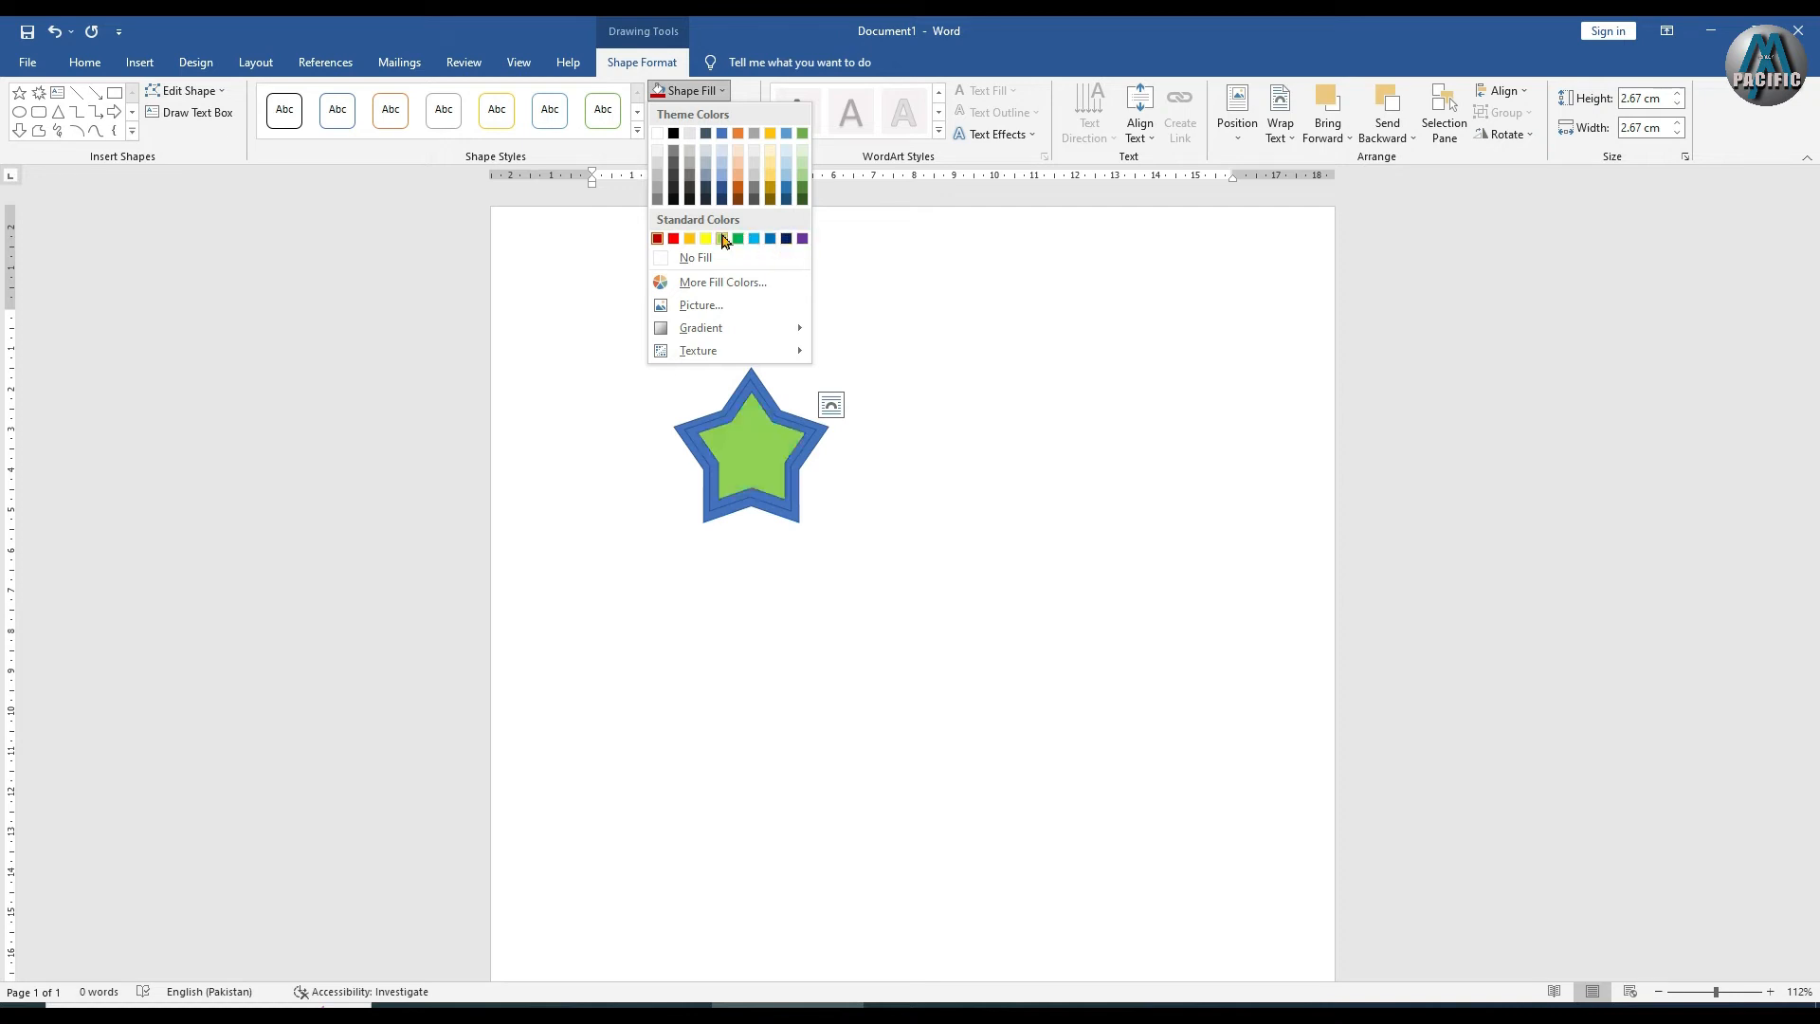
{"action": "left_click", "coordinate": [674, 239]}
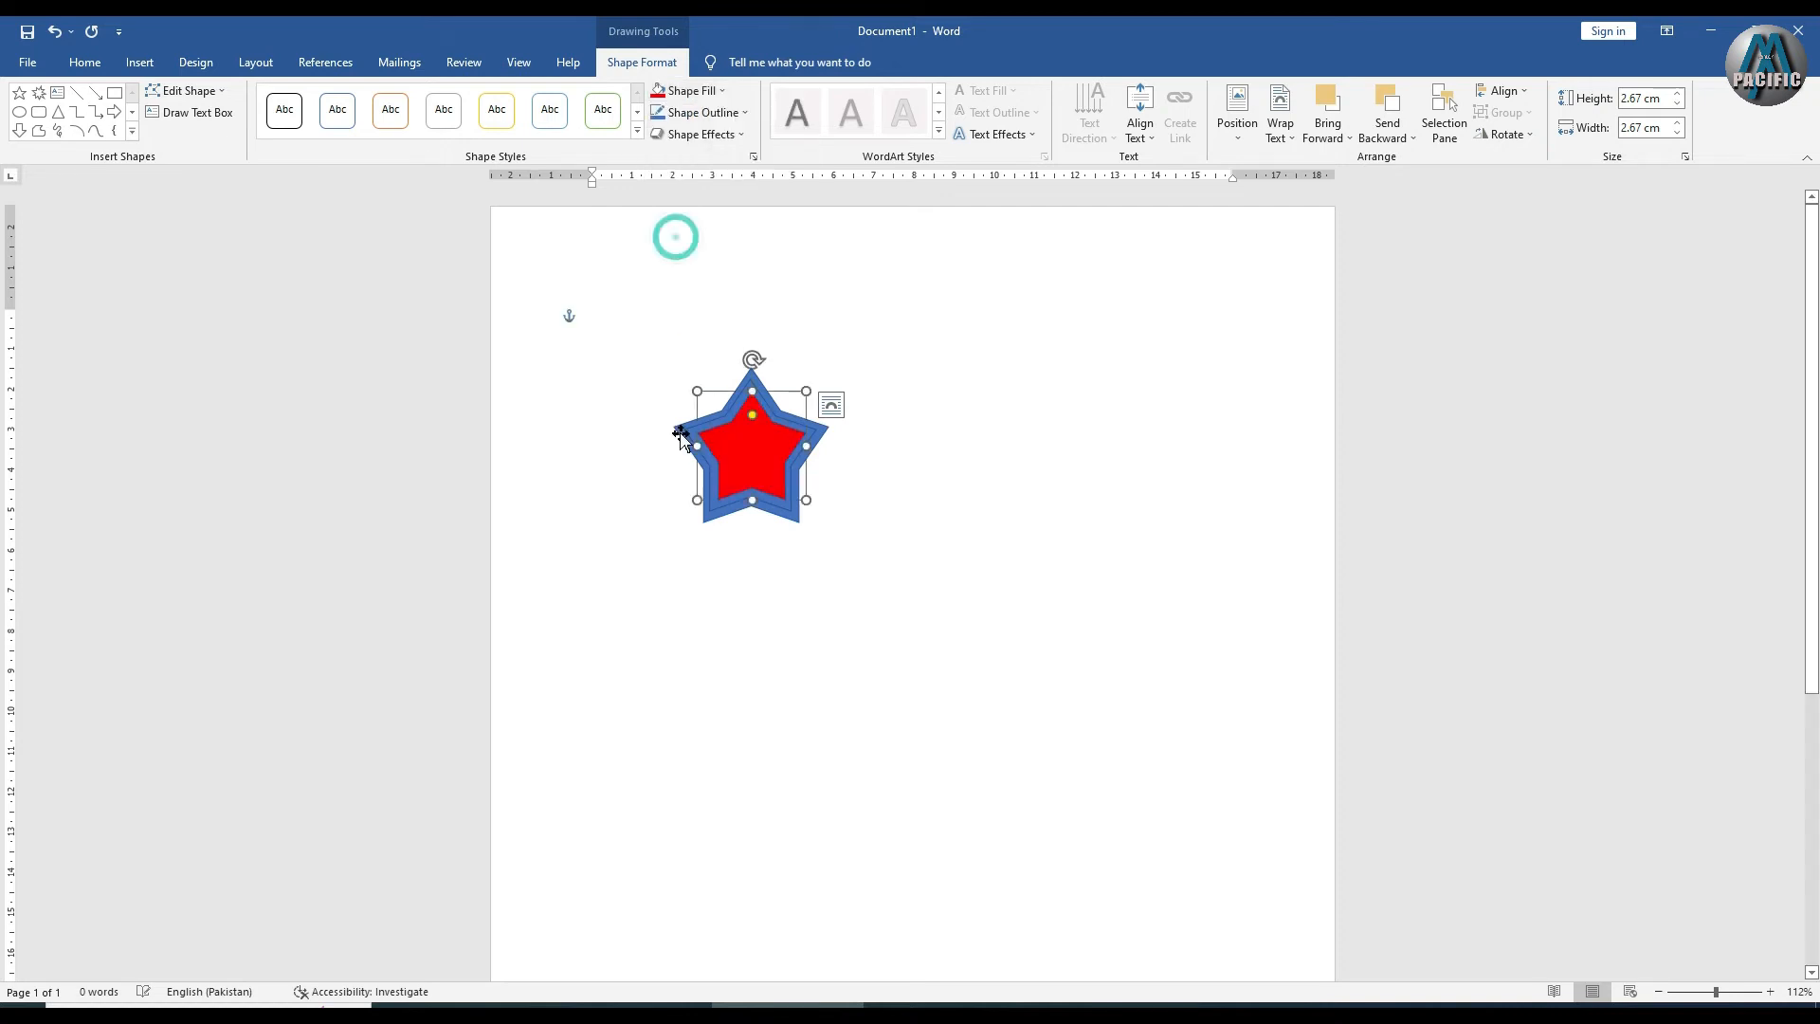
{"action": "left_click", "coordinate": [853, 573]}
{"action": "left_click", "coordinate": [792, 510]}
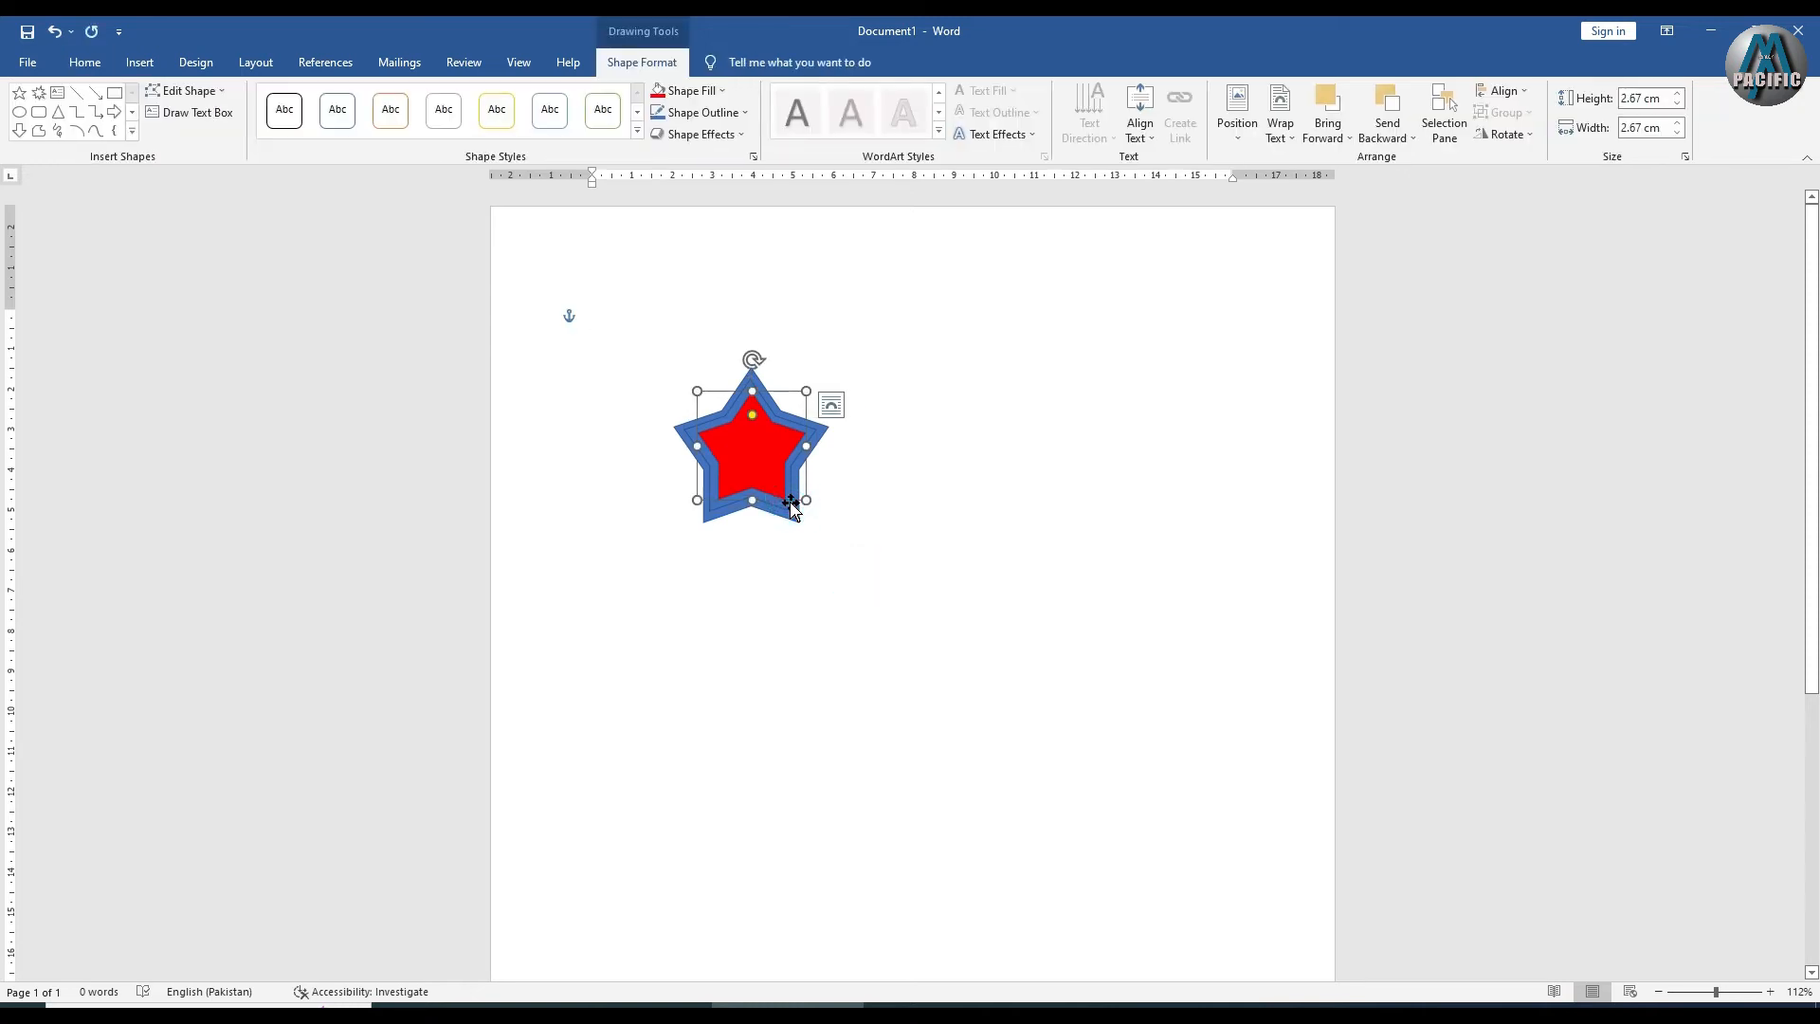
{"action": "left_click", "coordinate": [686, 91]}
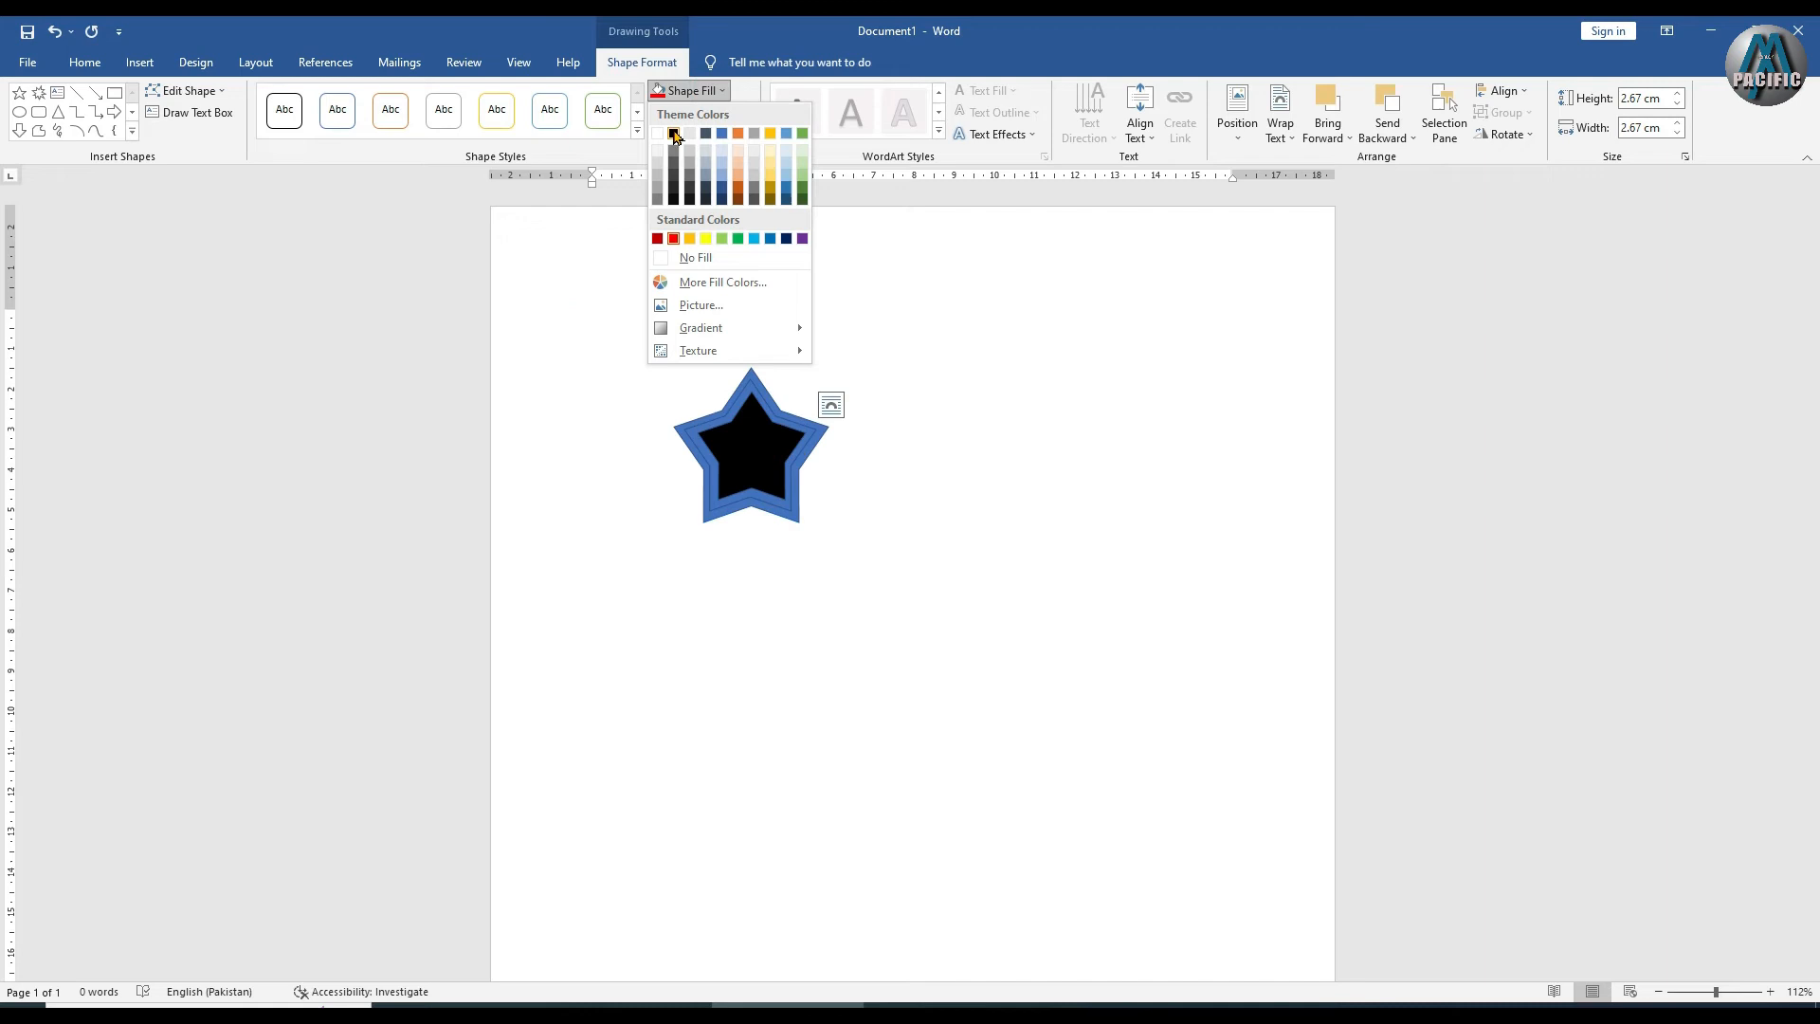
{"action": "left_click", "coordinate": [883, 447]}
{"action": "left_click", "coordinate": [831, 580]}
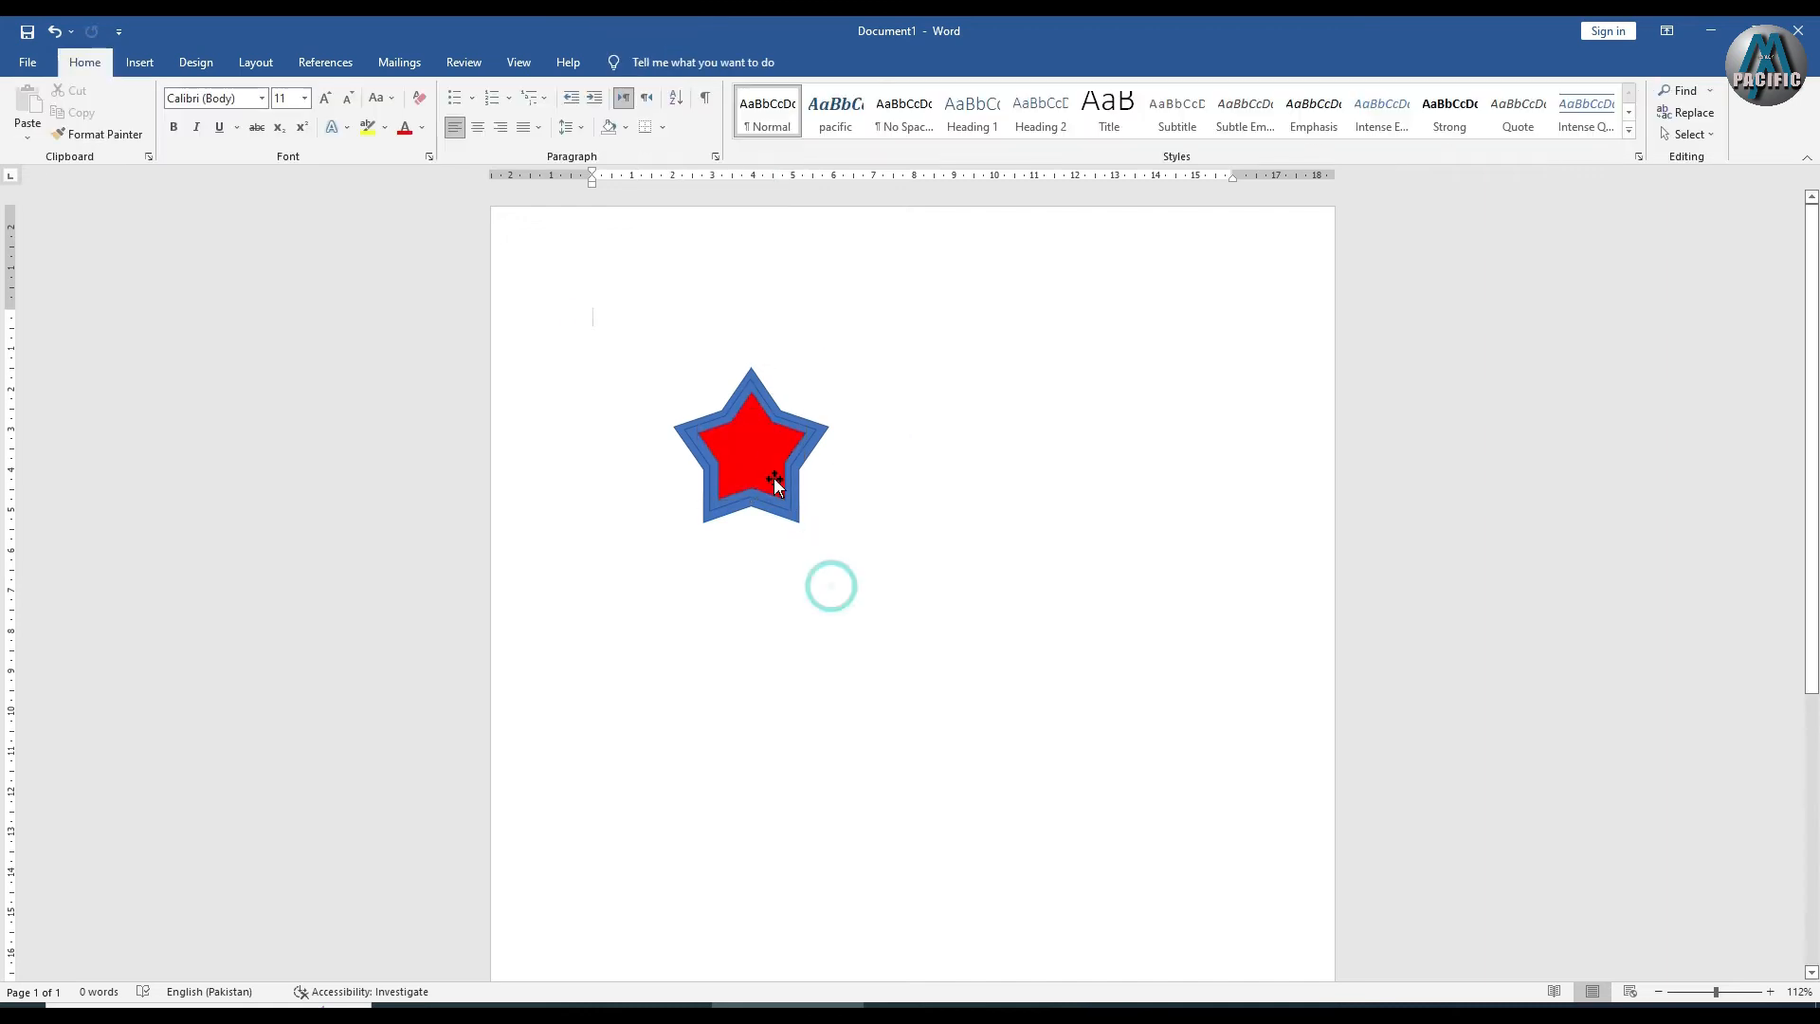
Separate the stacked stars by moving the red one beside the largest star and the middle-sized one below it
{"action": "left_click_drag", "start_coordinate": [773, 476], "coordinate": [916, 487]}
{"action": "left_click_drag", "start_coordinate": [751, 460], "coordinate": [728, 628]}
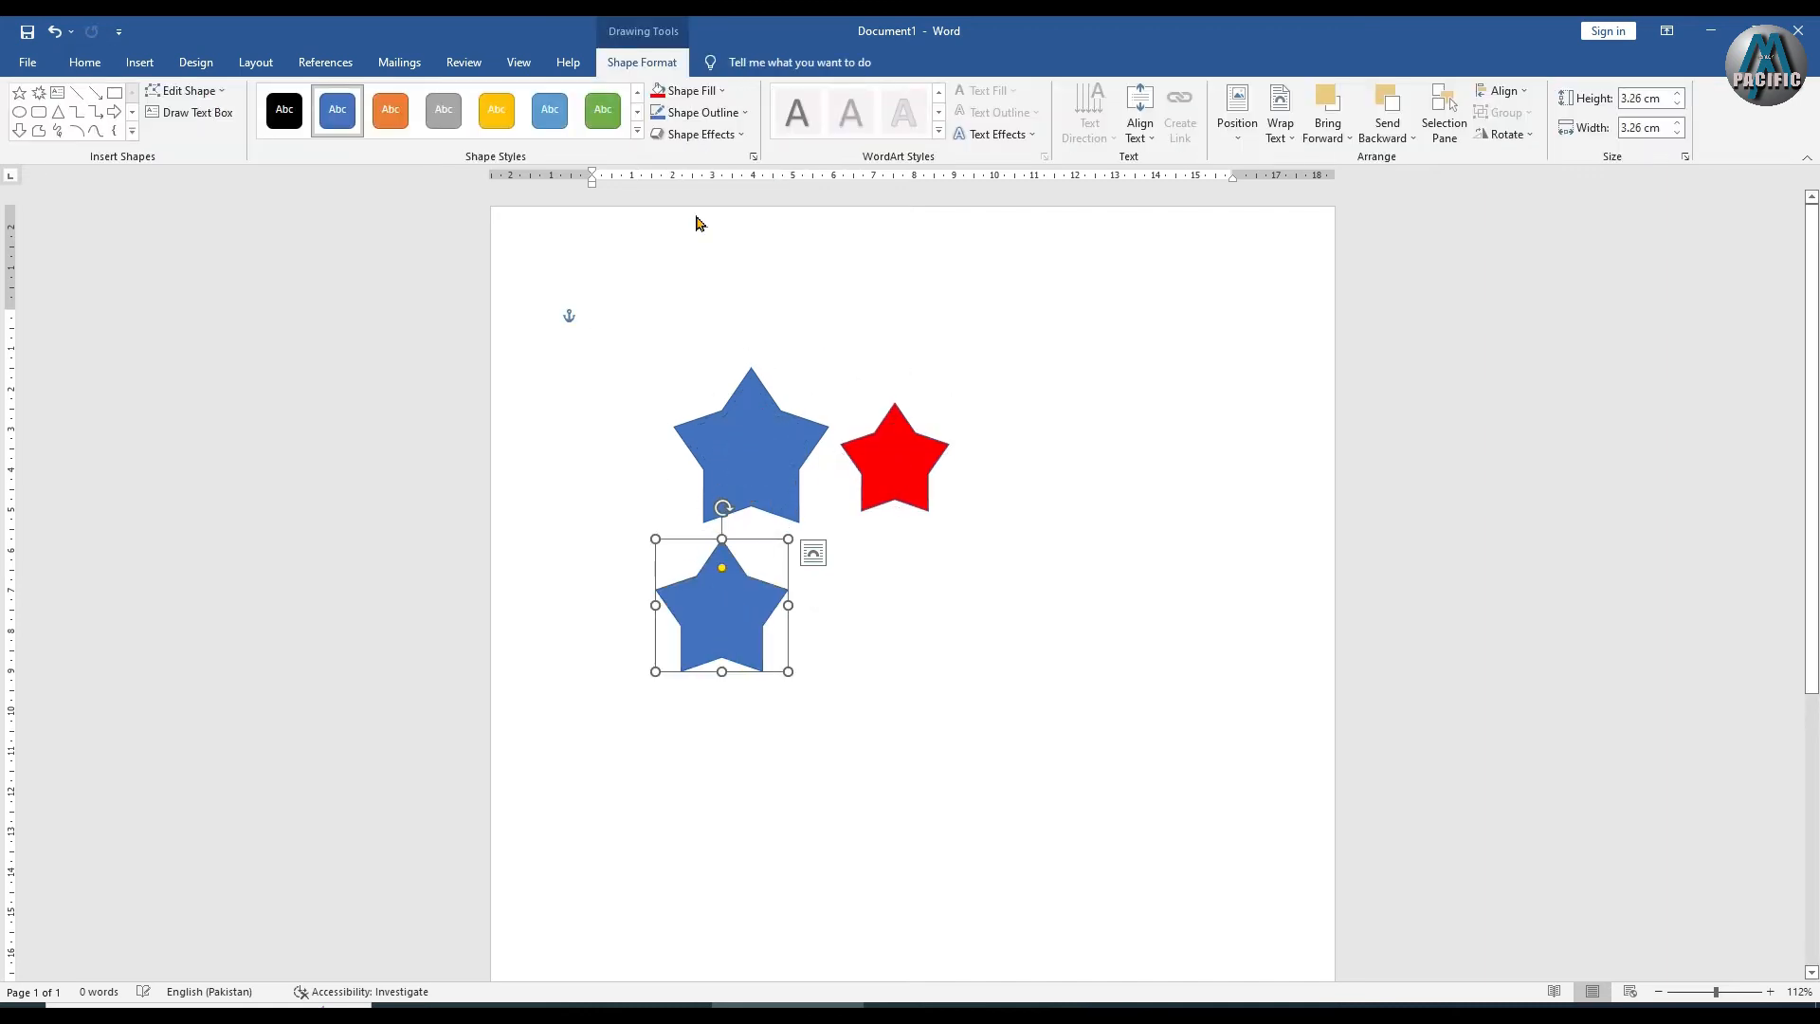
Fill the middle-sized star with black and the largest star with dark gold
{"action": "left_click", "coordinate": [686, 90]}
{"action": "left_click", "coordinate": [672, 133]}
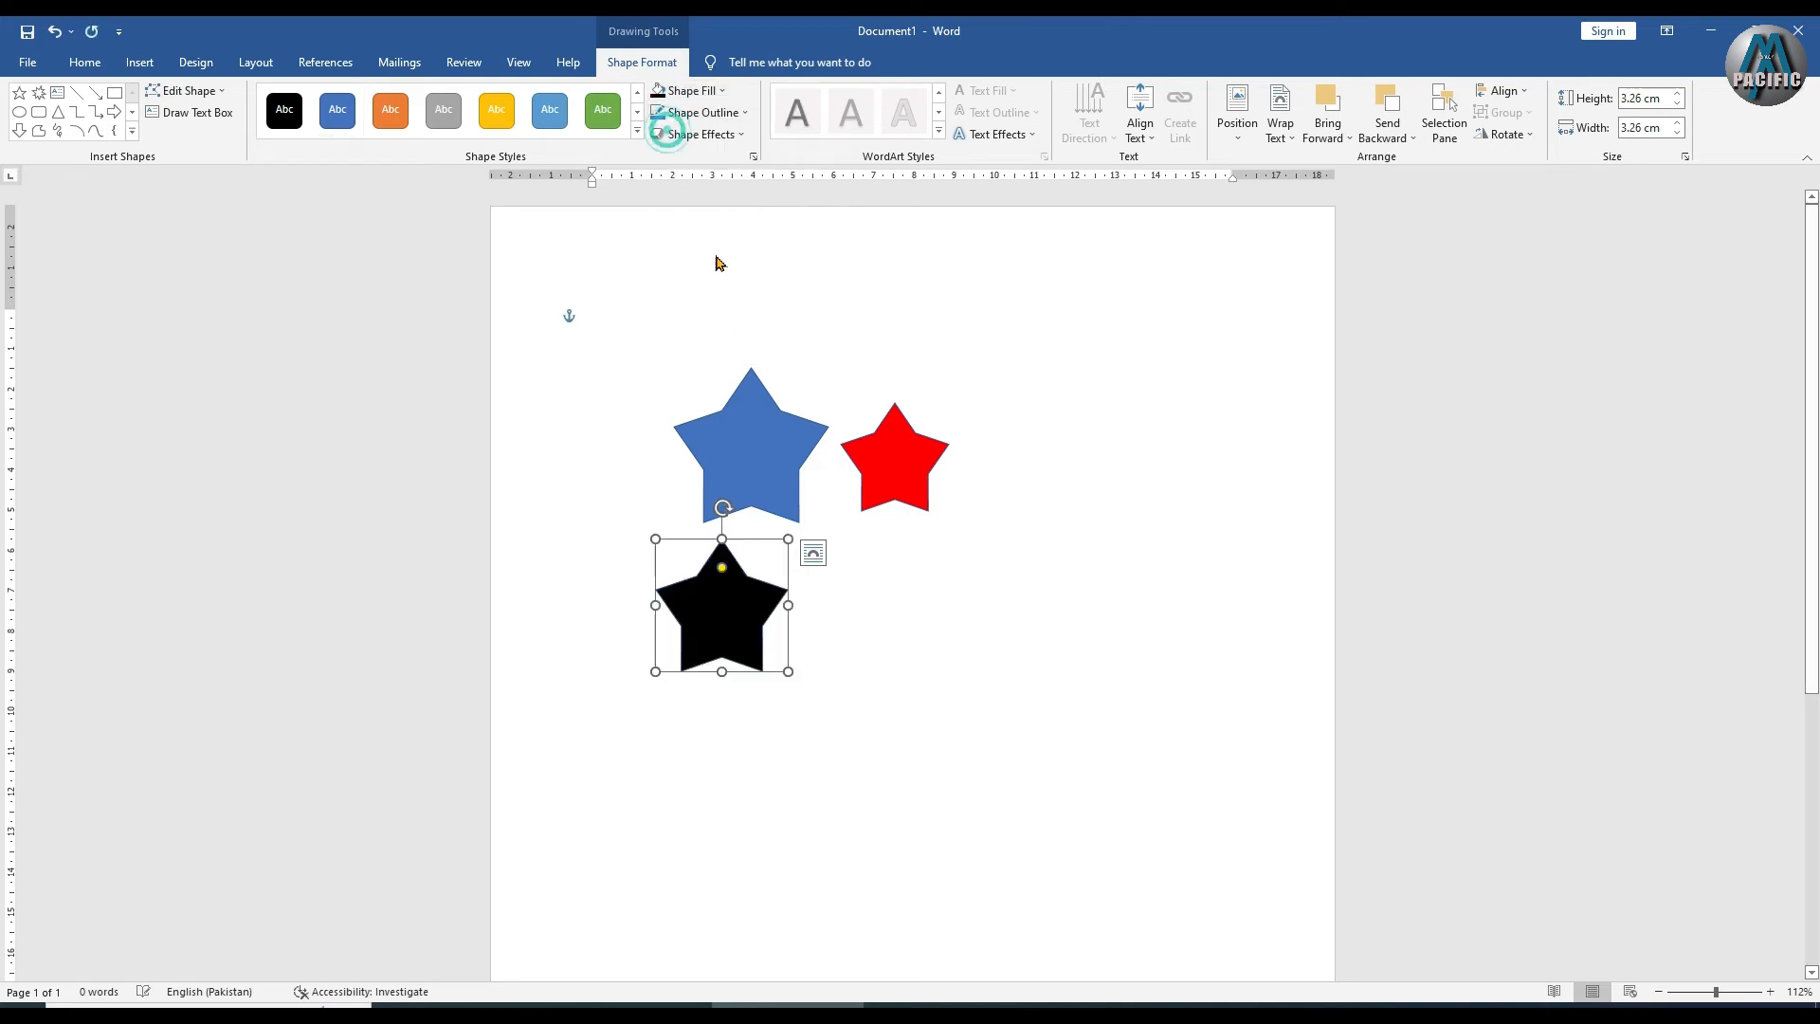
{"action": "left_click", "coordinate": [735, 407]}
{"action": "left_click", "coordinate": [690, 90]}
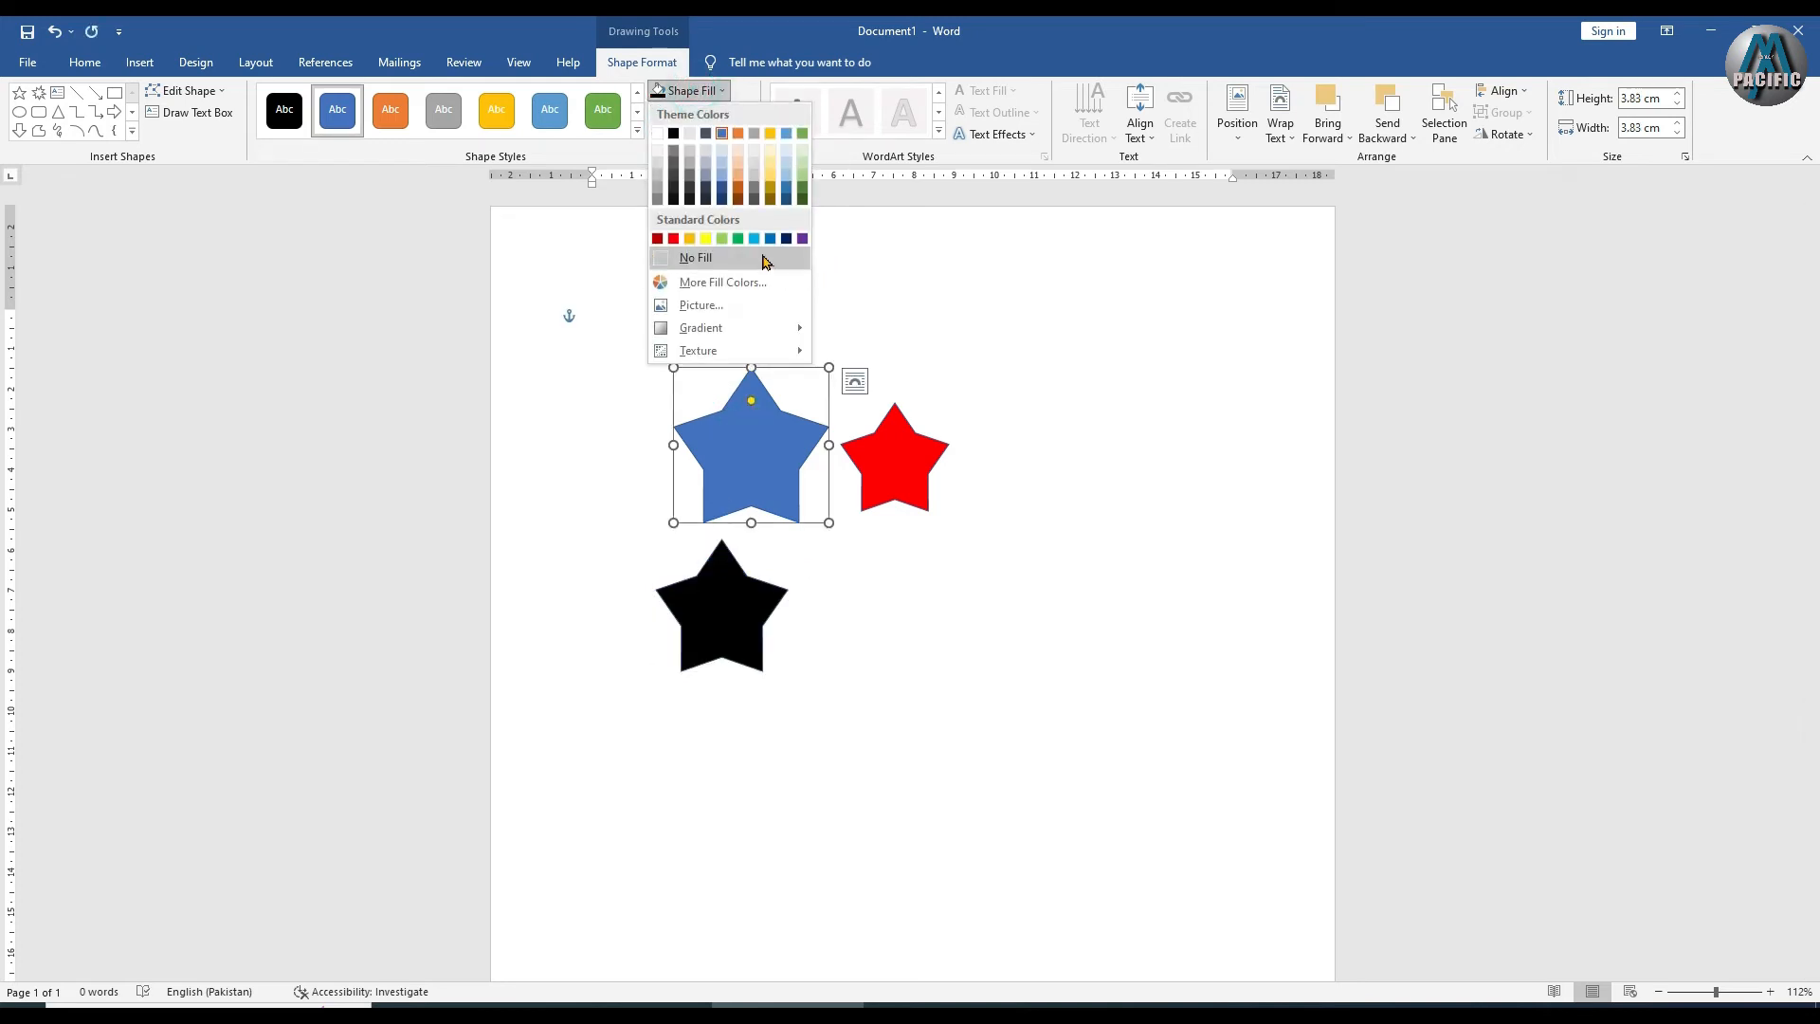
{"action": "left_click", "coordinate": [770, 194]}
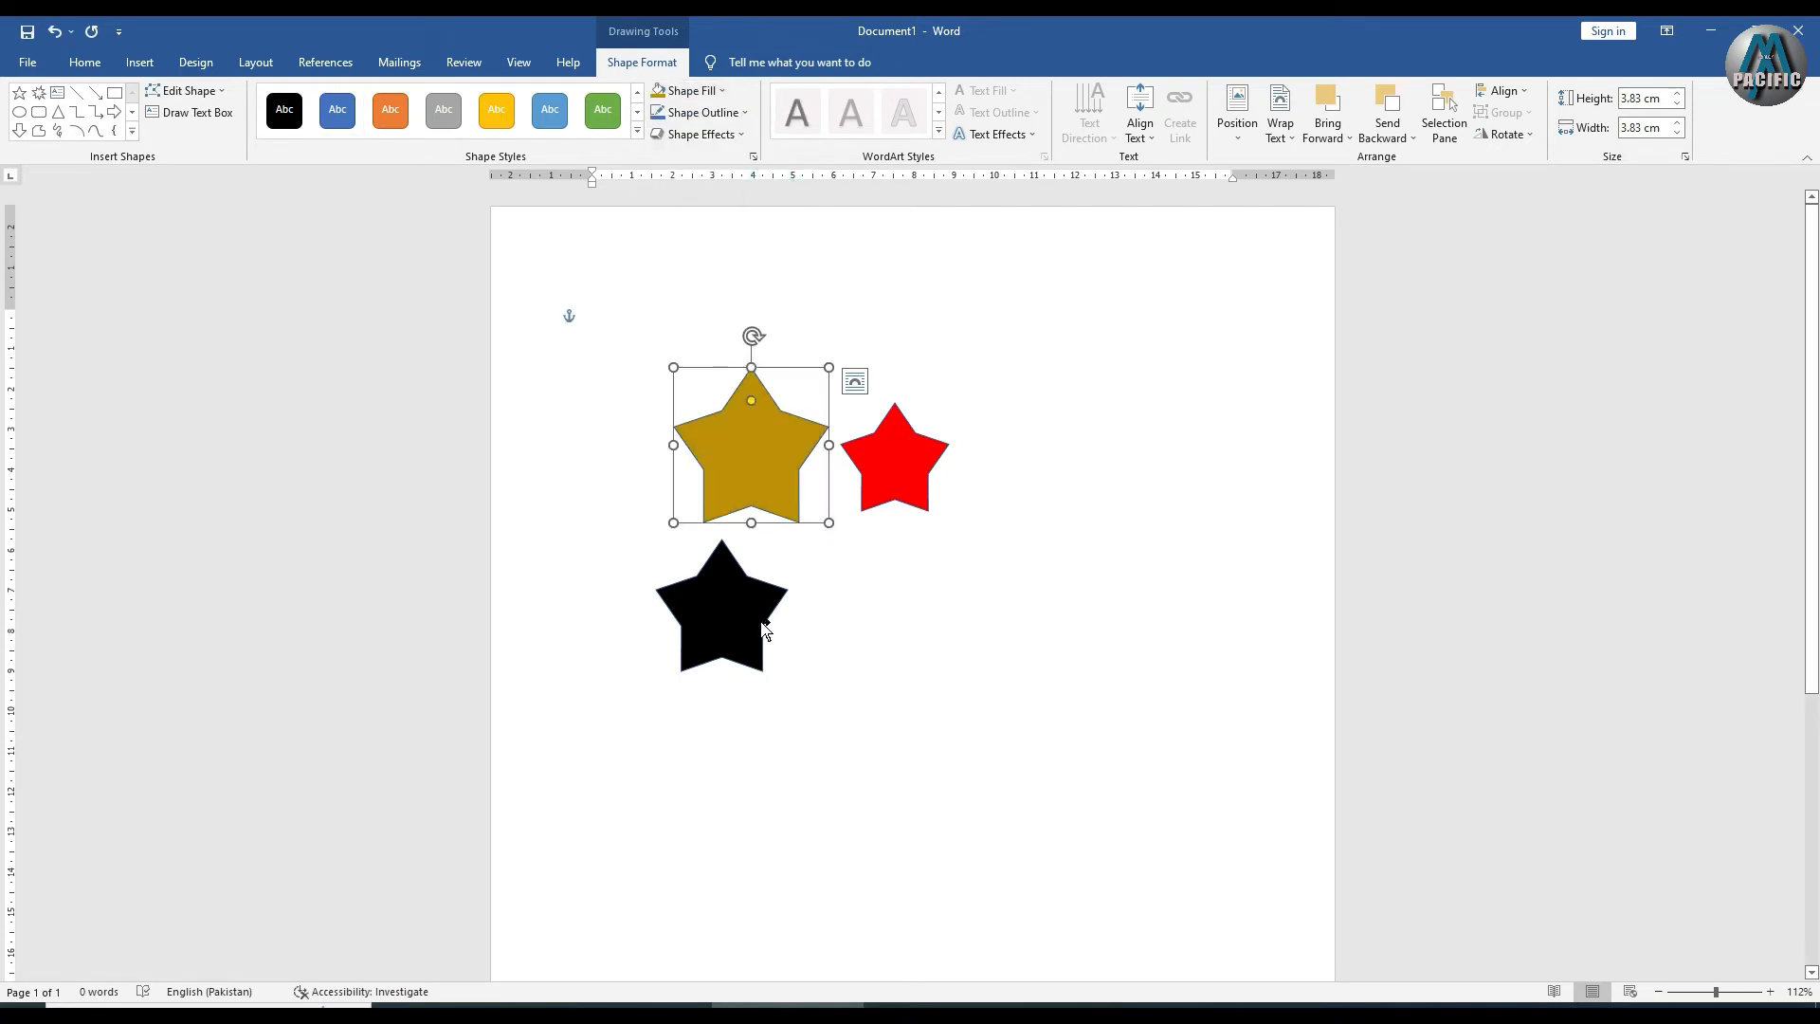
Align the gold, black and red stars to each other by center and middle so they stack concentrically
{"action": "left_click", "coordinate": [730, 610]}
{"action": "left_click", "coordinate": [873, 467]}
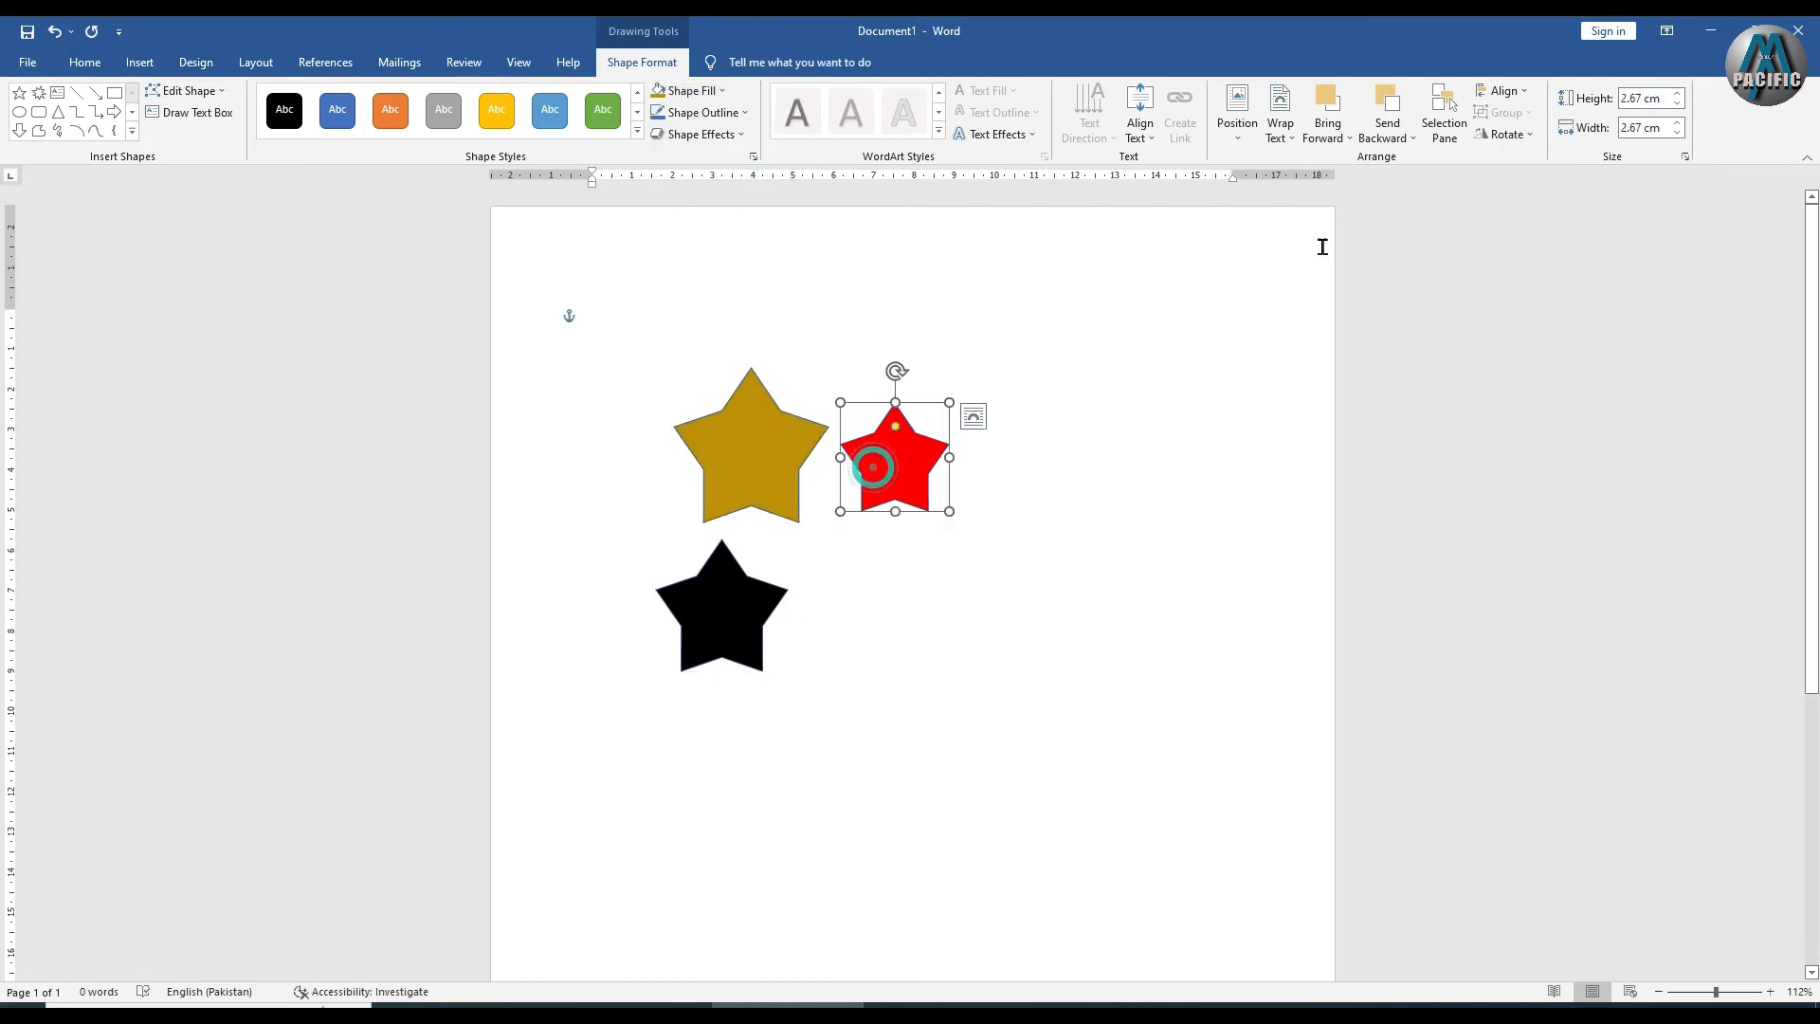
{"action": "left_click", "coordinate": [730, 424], "text": "shift"}
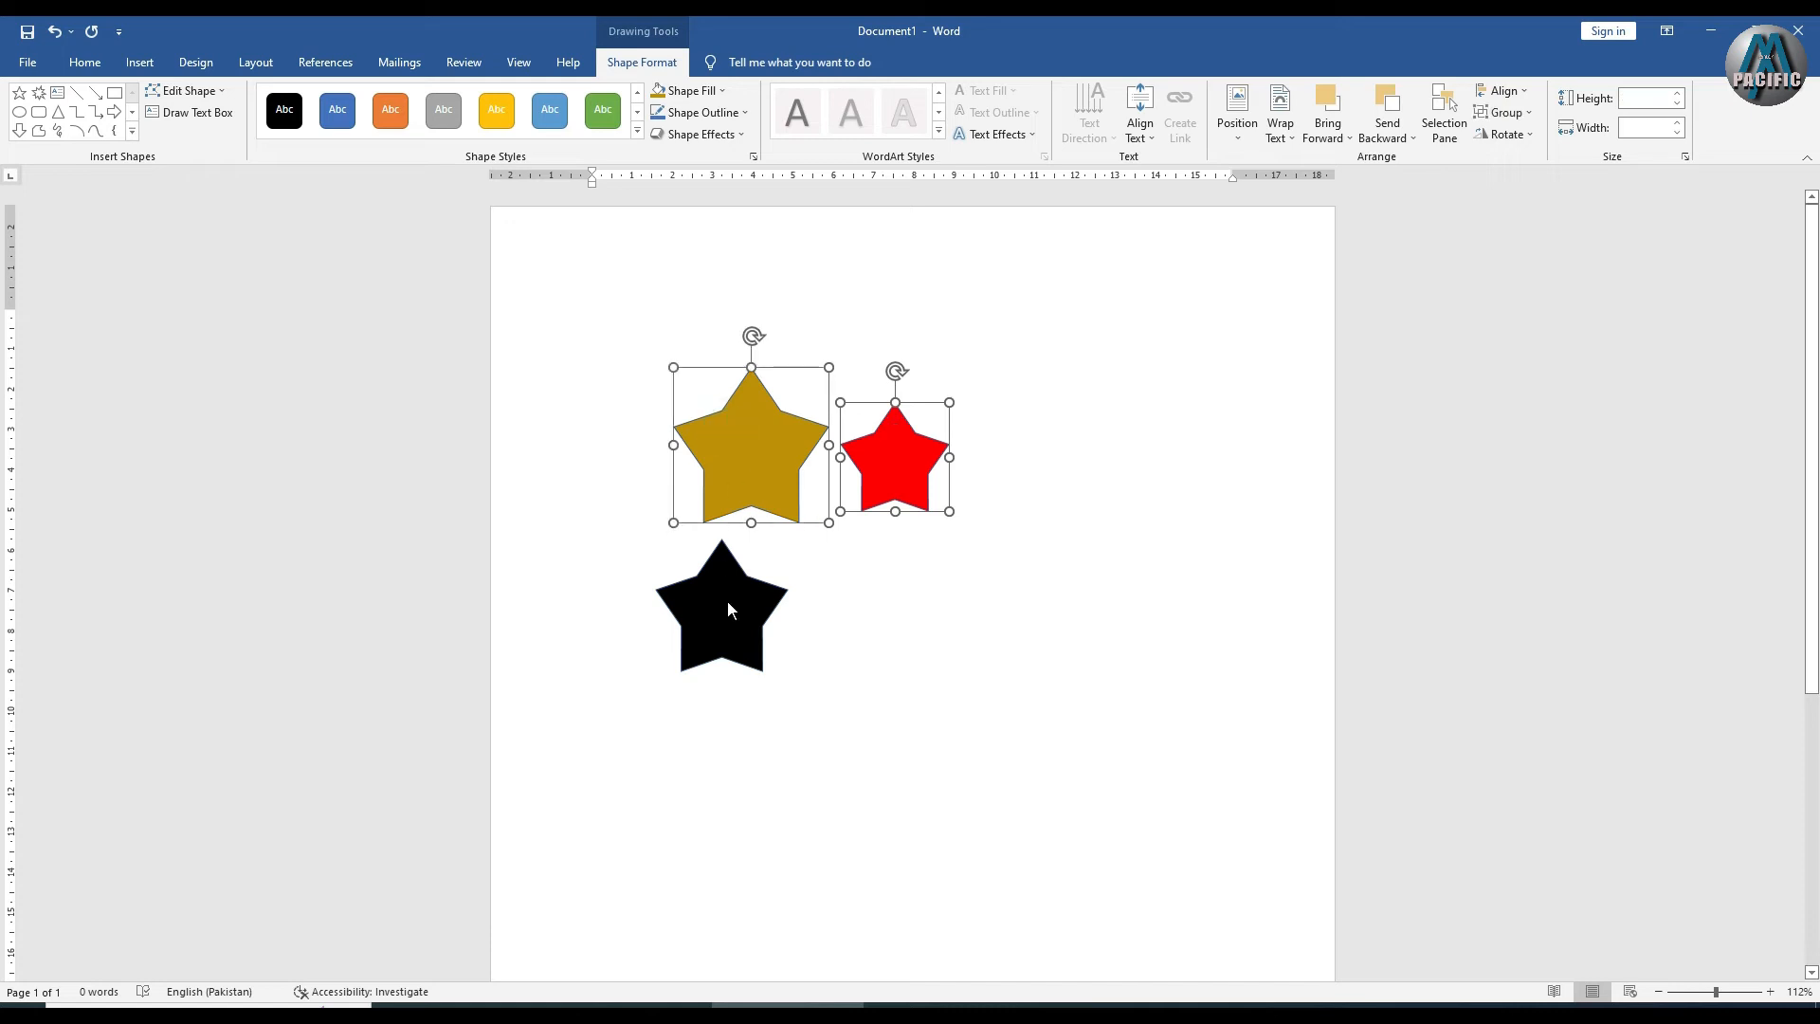
{"action": "left_click", "coordinate": [730, 609], "text": "shift"}
{"action": "left_click", "coordinate": [1502, 90]}
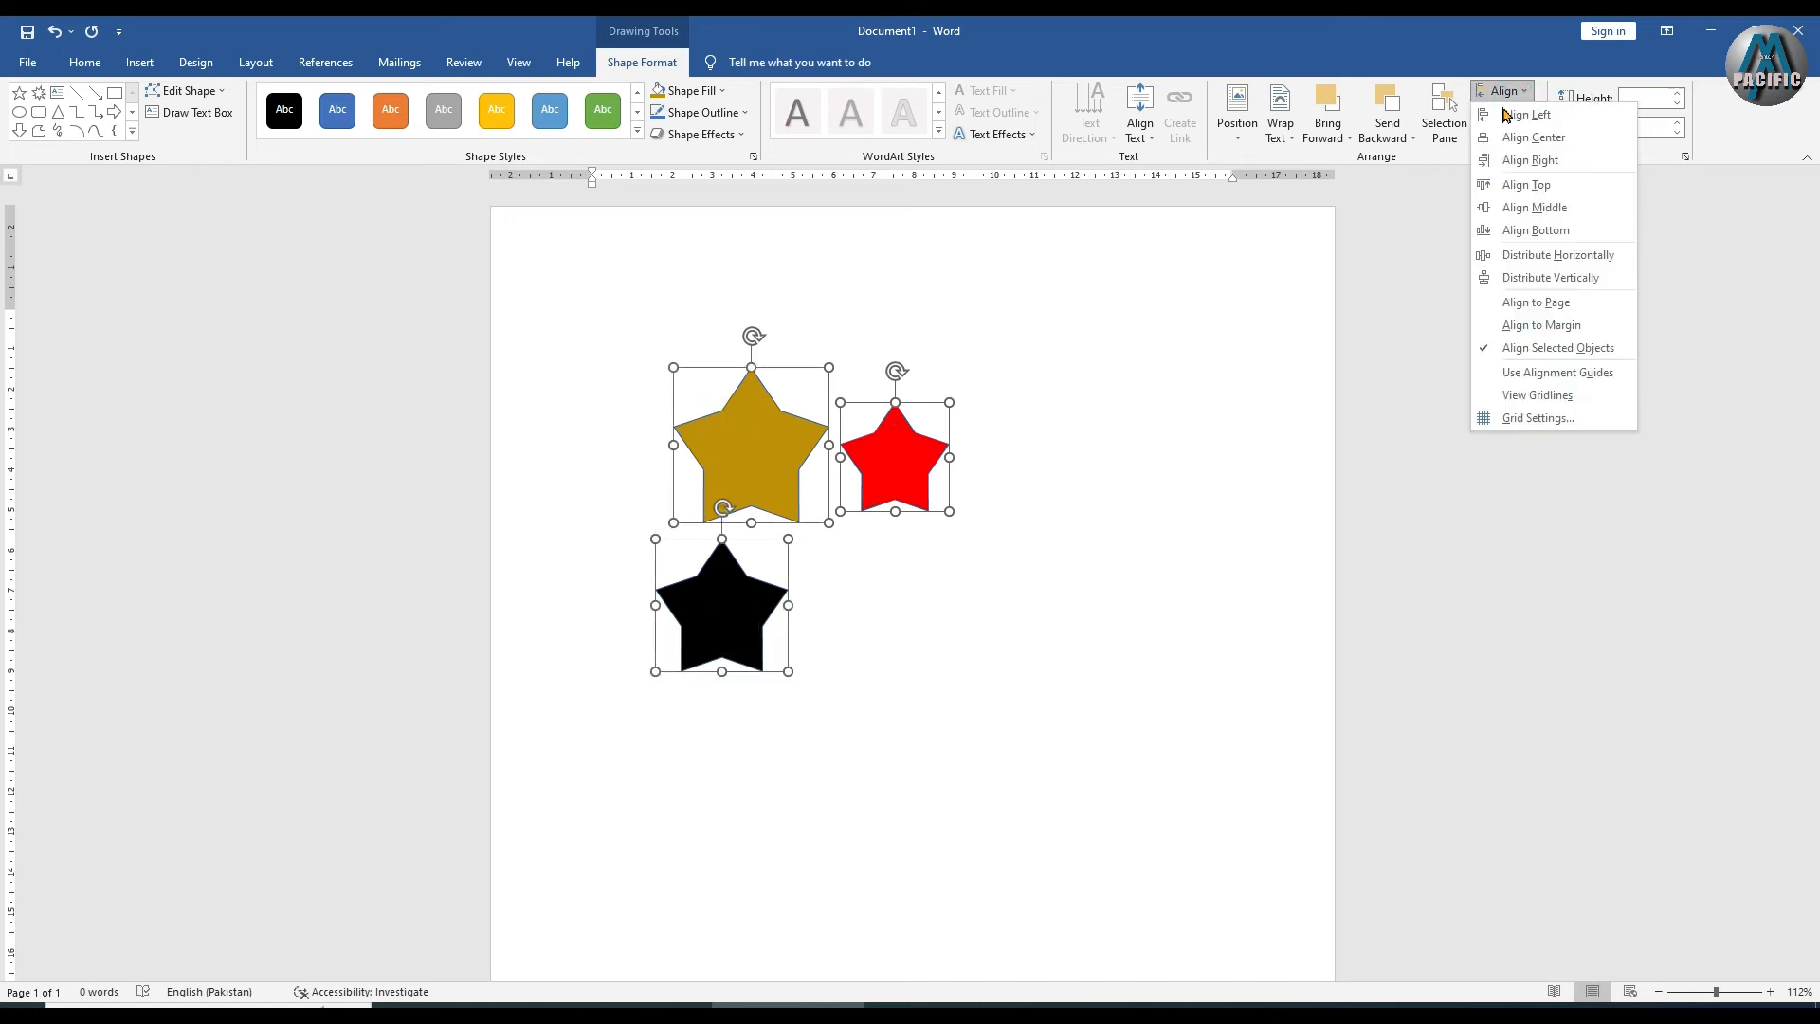
{"action": "left_click", "coordinate": [1532, 137]}
{"action": "left_click", "coordinate": [1502, 90]}
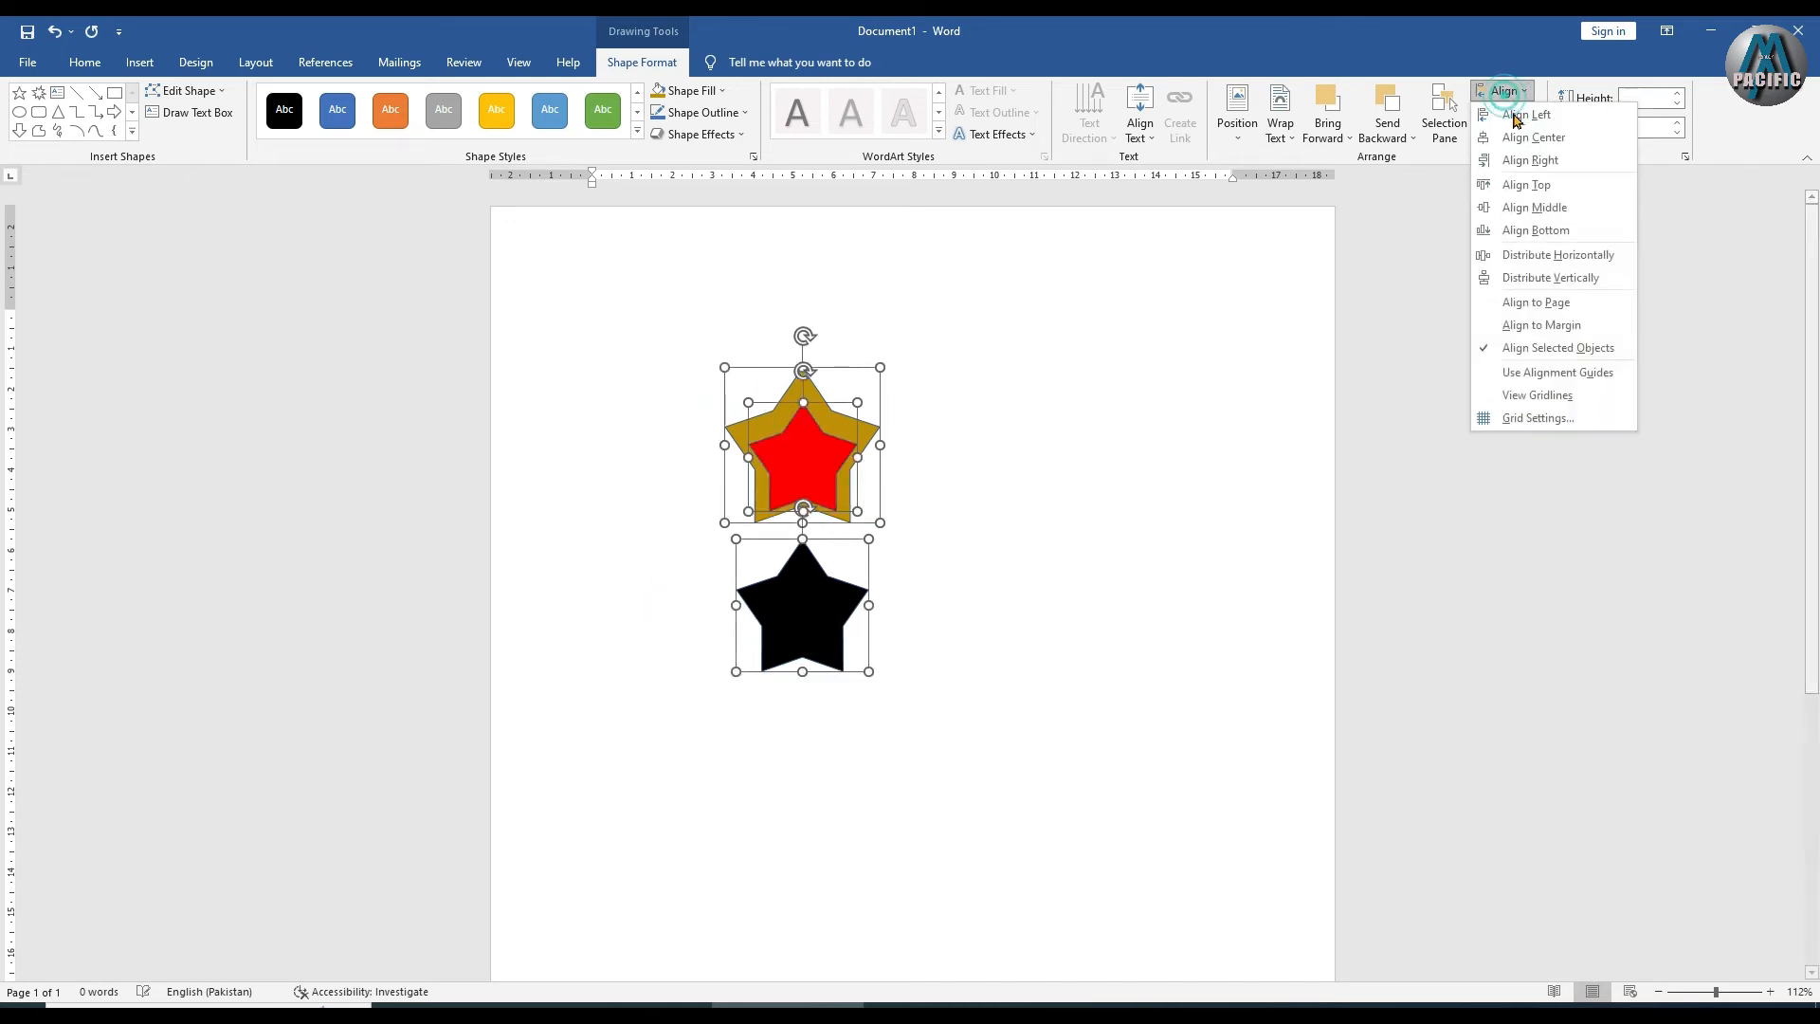
{"action": "left_click", "coordinate": [1522, 208]}
{"action": "left_click", "coordinate": [1161, 487]}
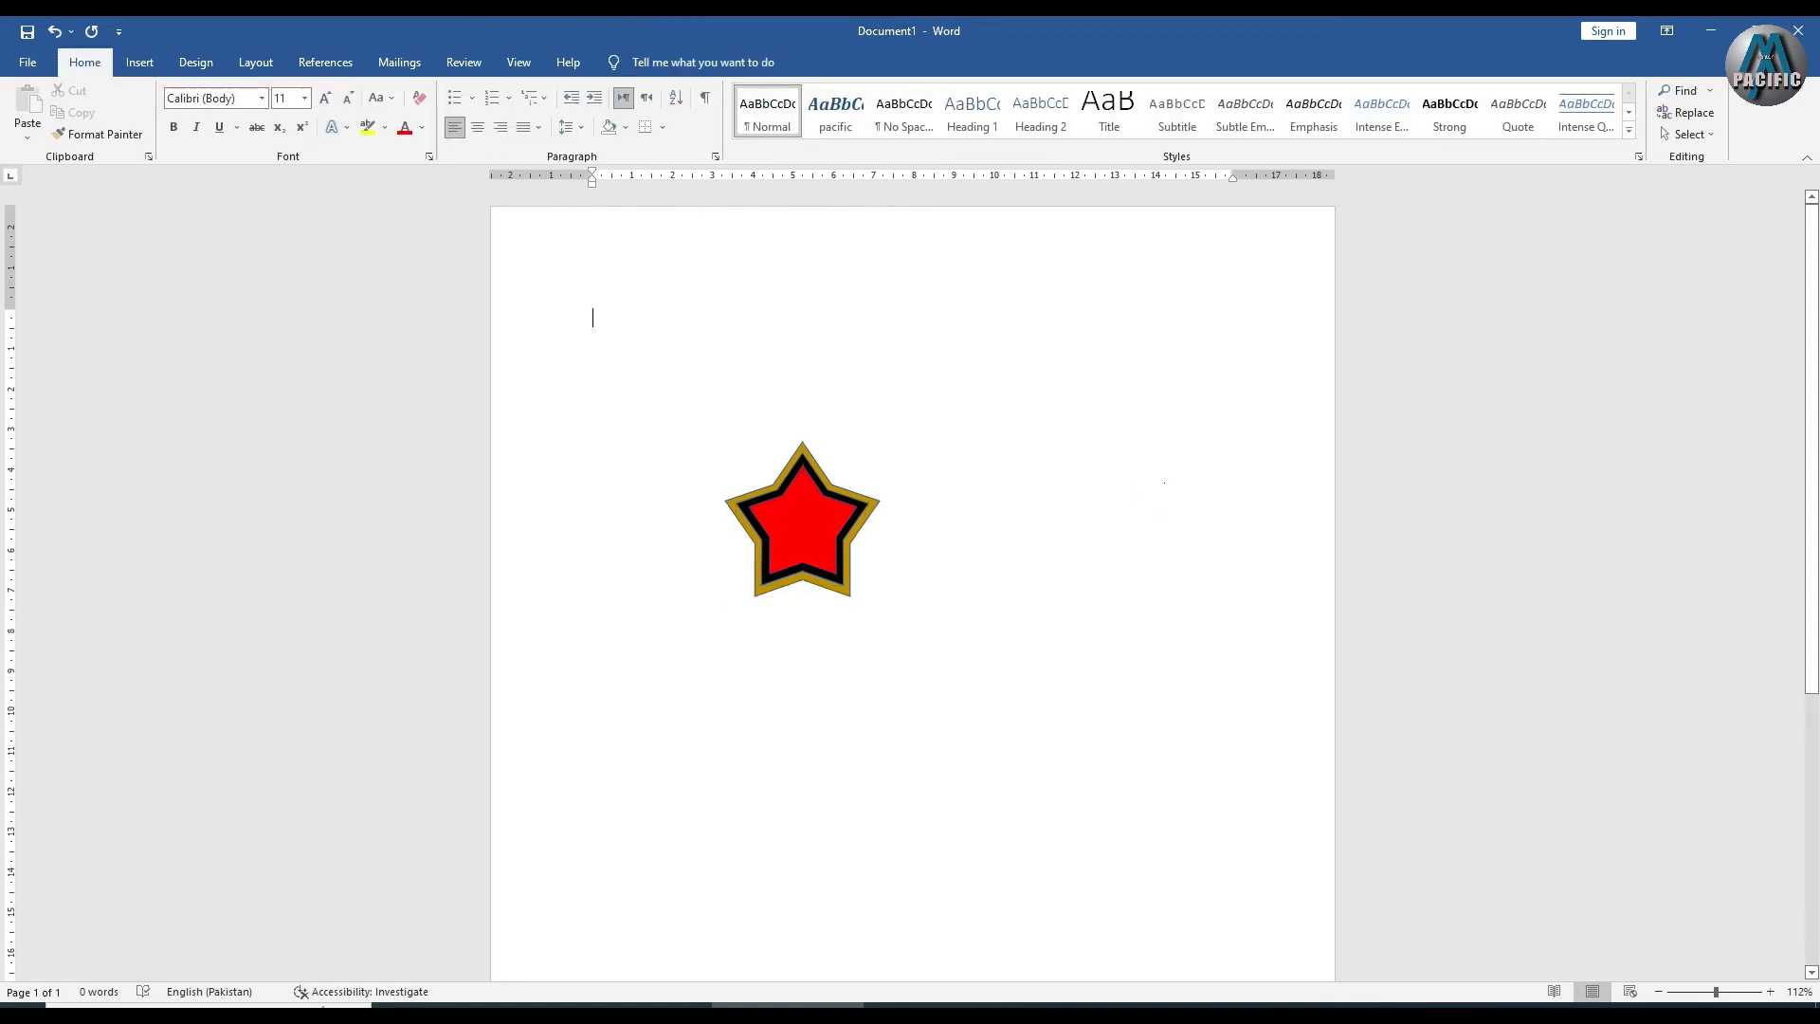
Move the three stacked stars together to the upper-left corner of the page's text area and group them
{"action": "left_click", "coordinate": [816, 520]}
{"action": "left_click", "coordinate": [844, 590], "text": "shift"}
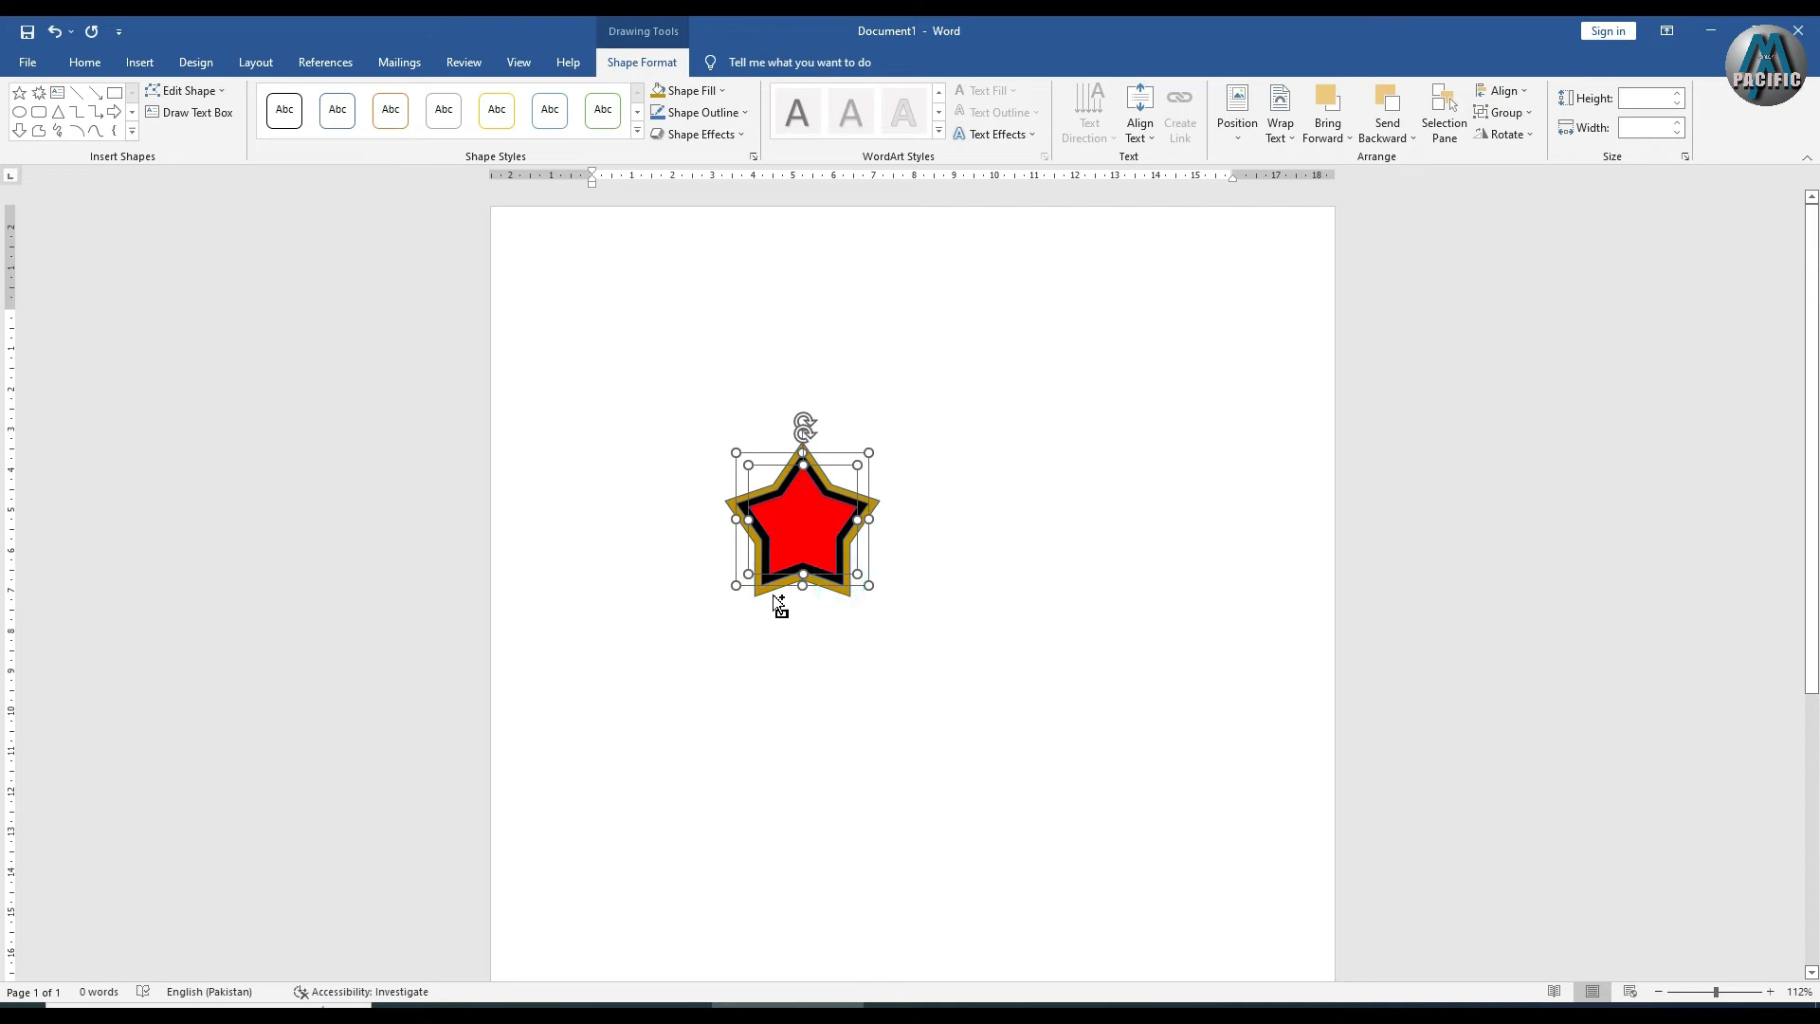
{"action": "left_click", "coordinate": [764, 594], "text": "shift"}
{"action": "left_click_drag", "start_coordinate": [811, 528], "coordinate": [679, 356]}
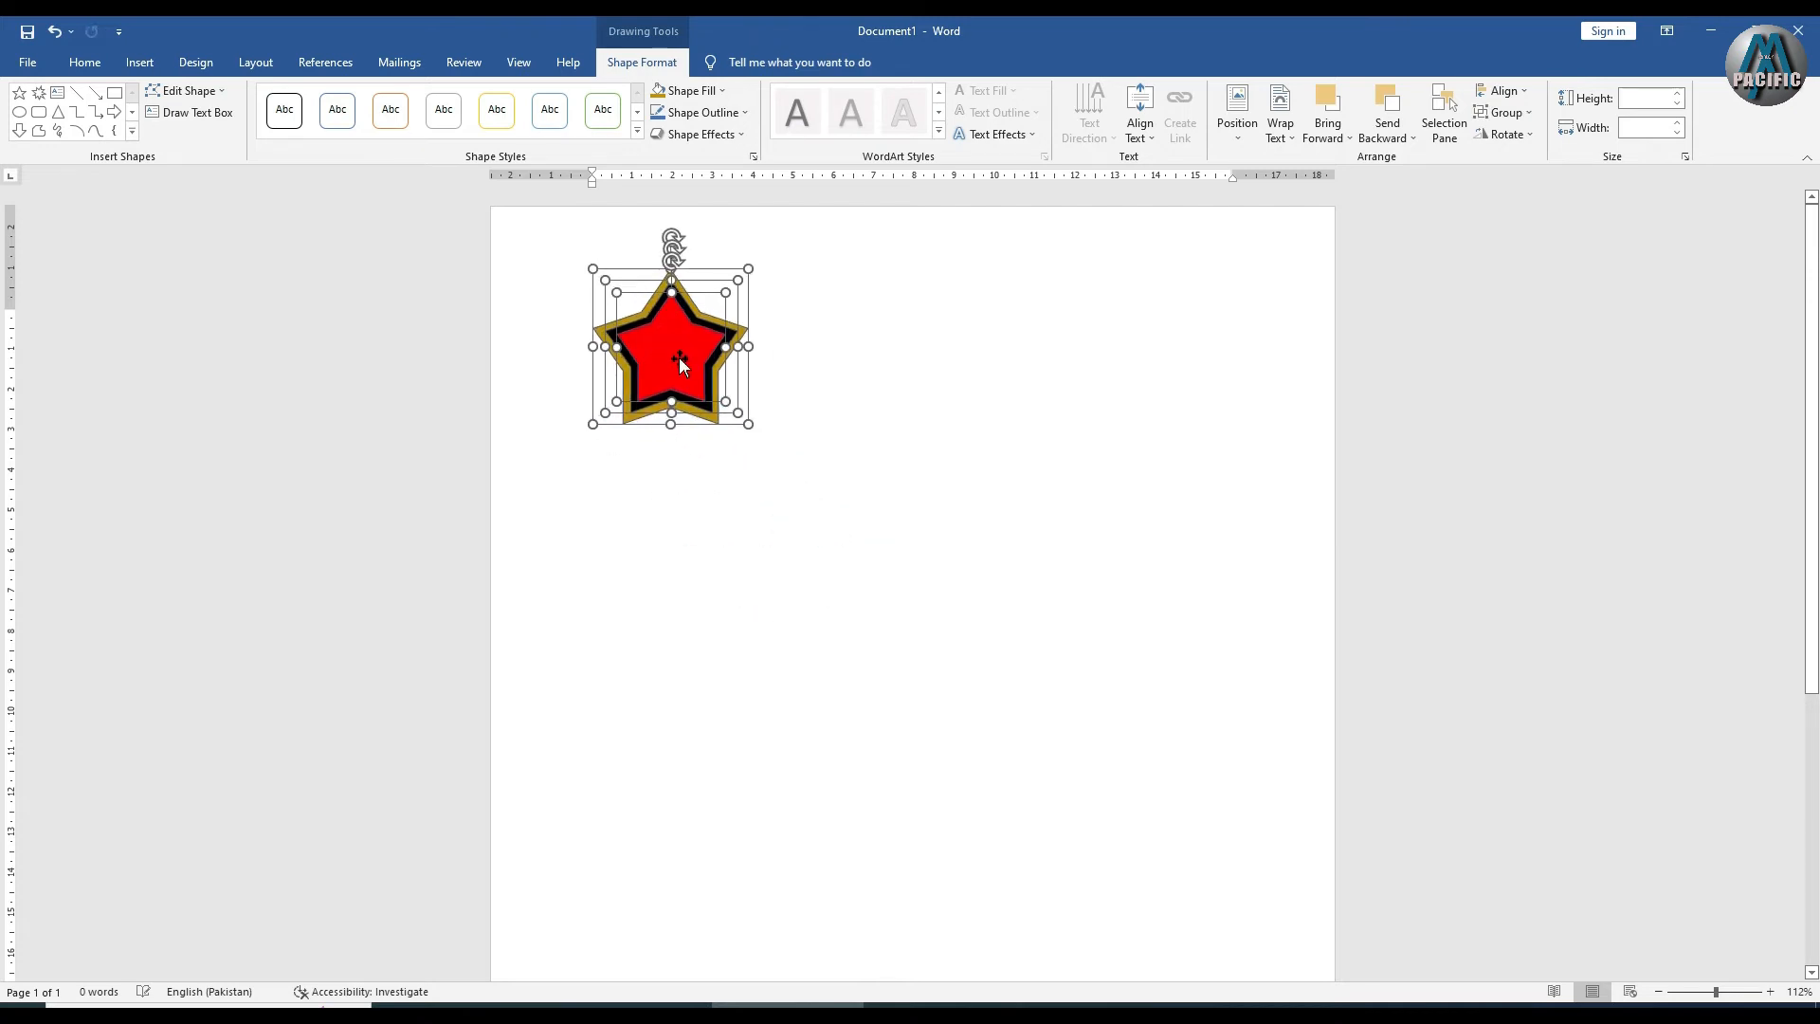
{"action": "left_click", "coordinate": [1502, 111]}
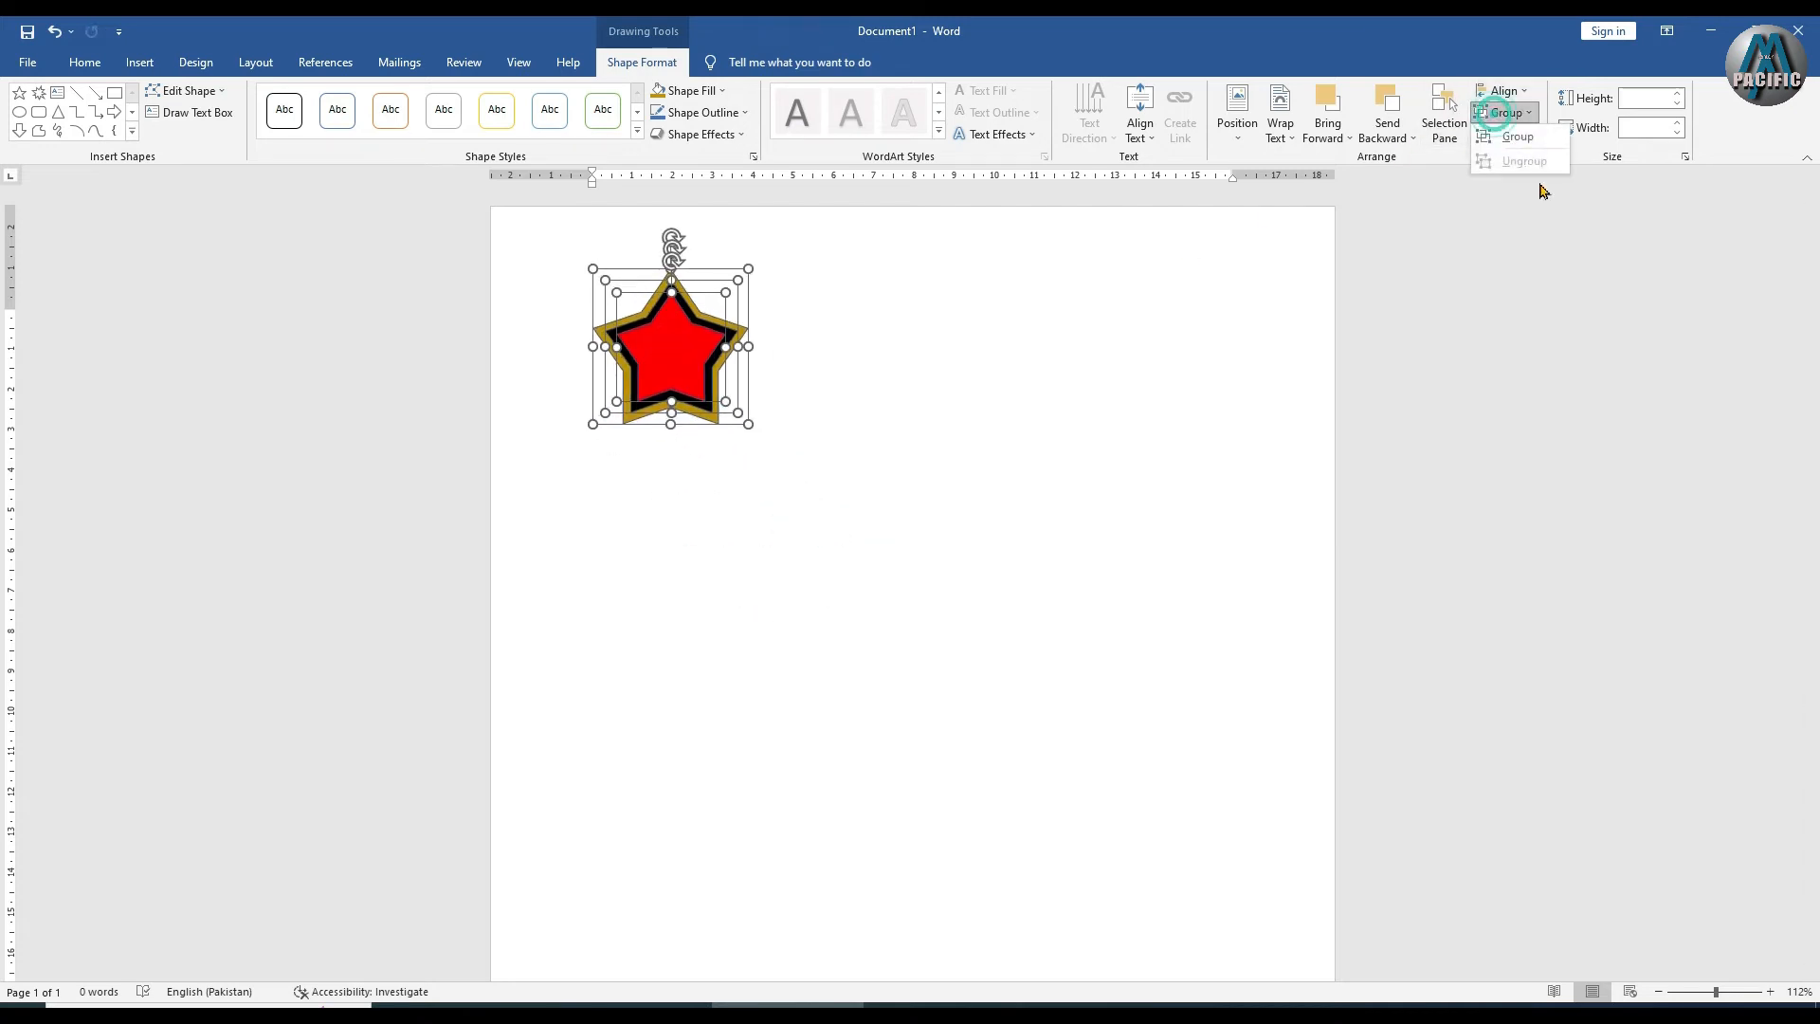
{"action": "left_click", "coordinate": [1517, 136]}
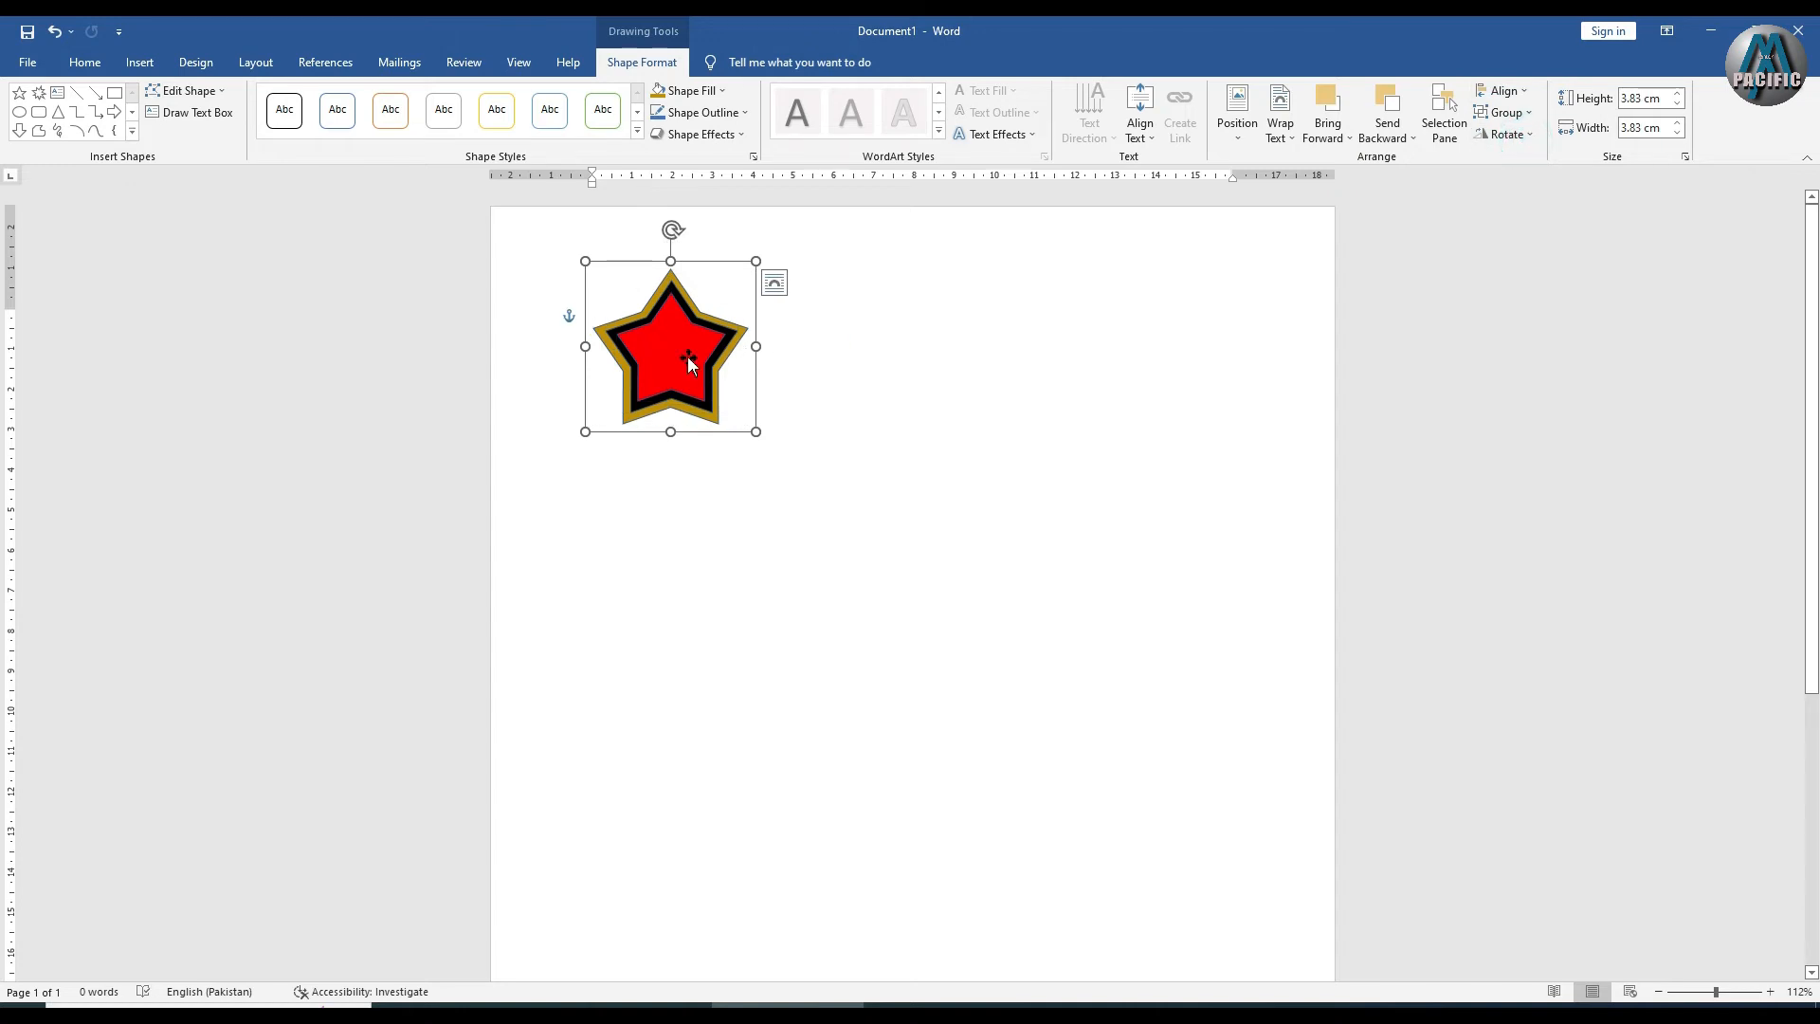
Remove the outline from the grouped star emblem
{"action": "left_click", "coordinate": [708, 112]}
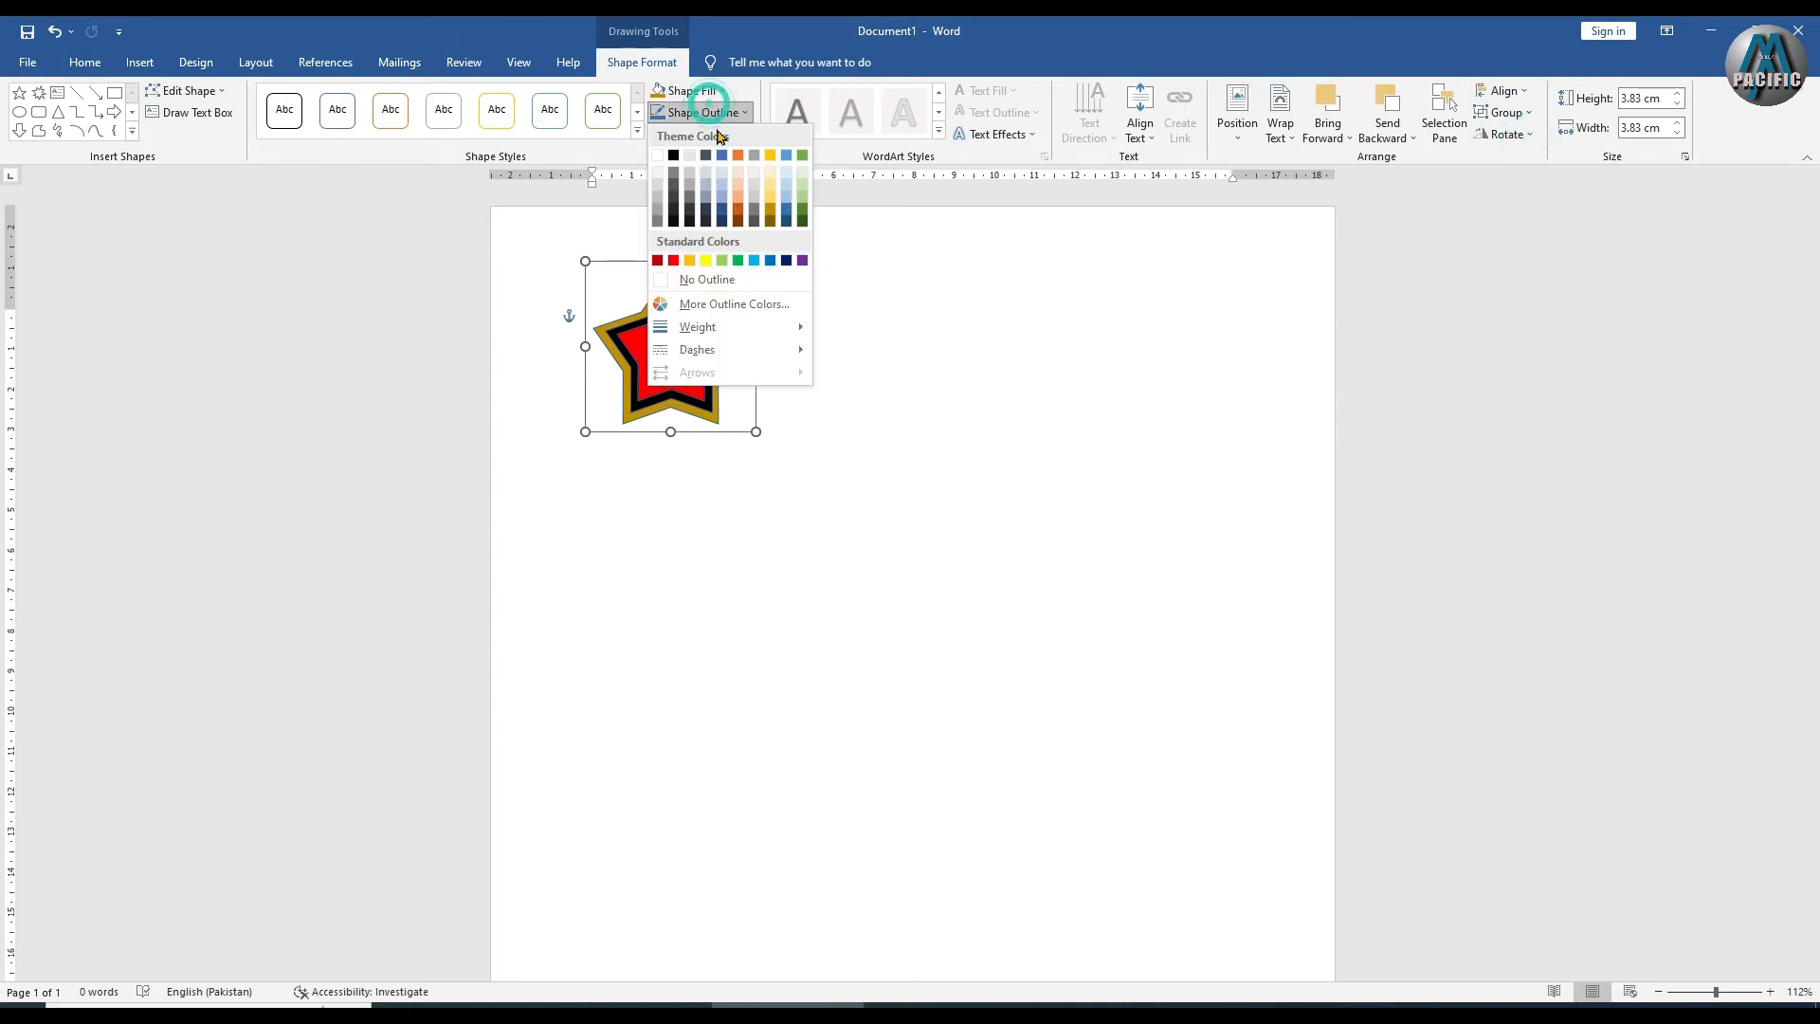
{"action": "left_click", "coordinate": [711, 282]}
{"action": "left_click", "coordinate": [825, 417]}
Place a smaller copy of the star emblem on each side of the large one
{"action": "left_click", "coordinate": [684, 362]}
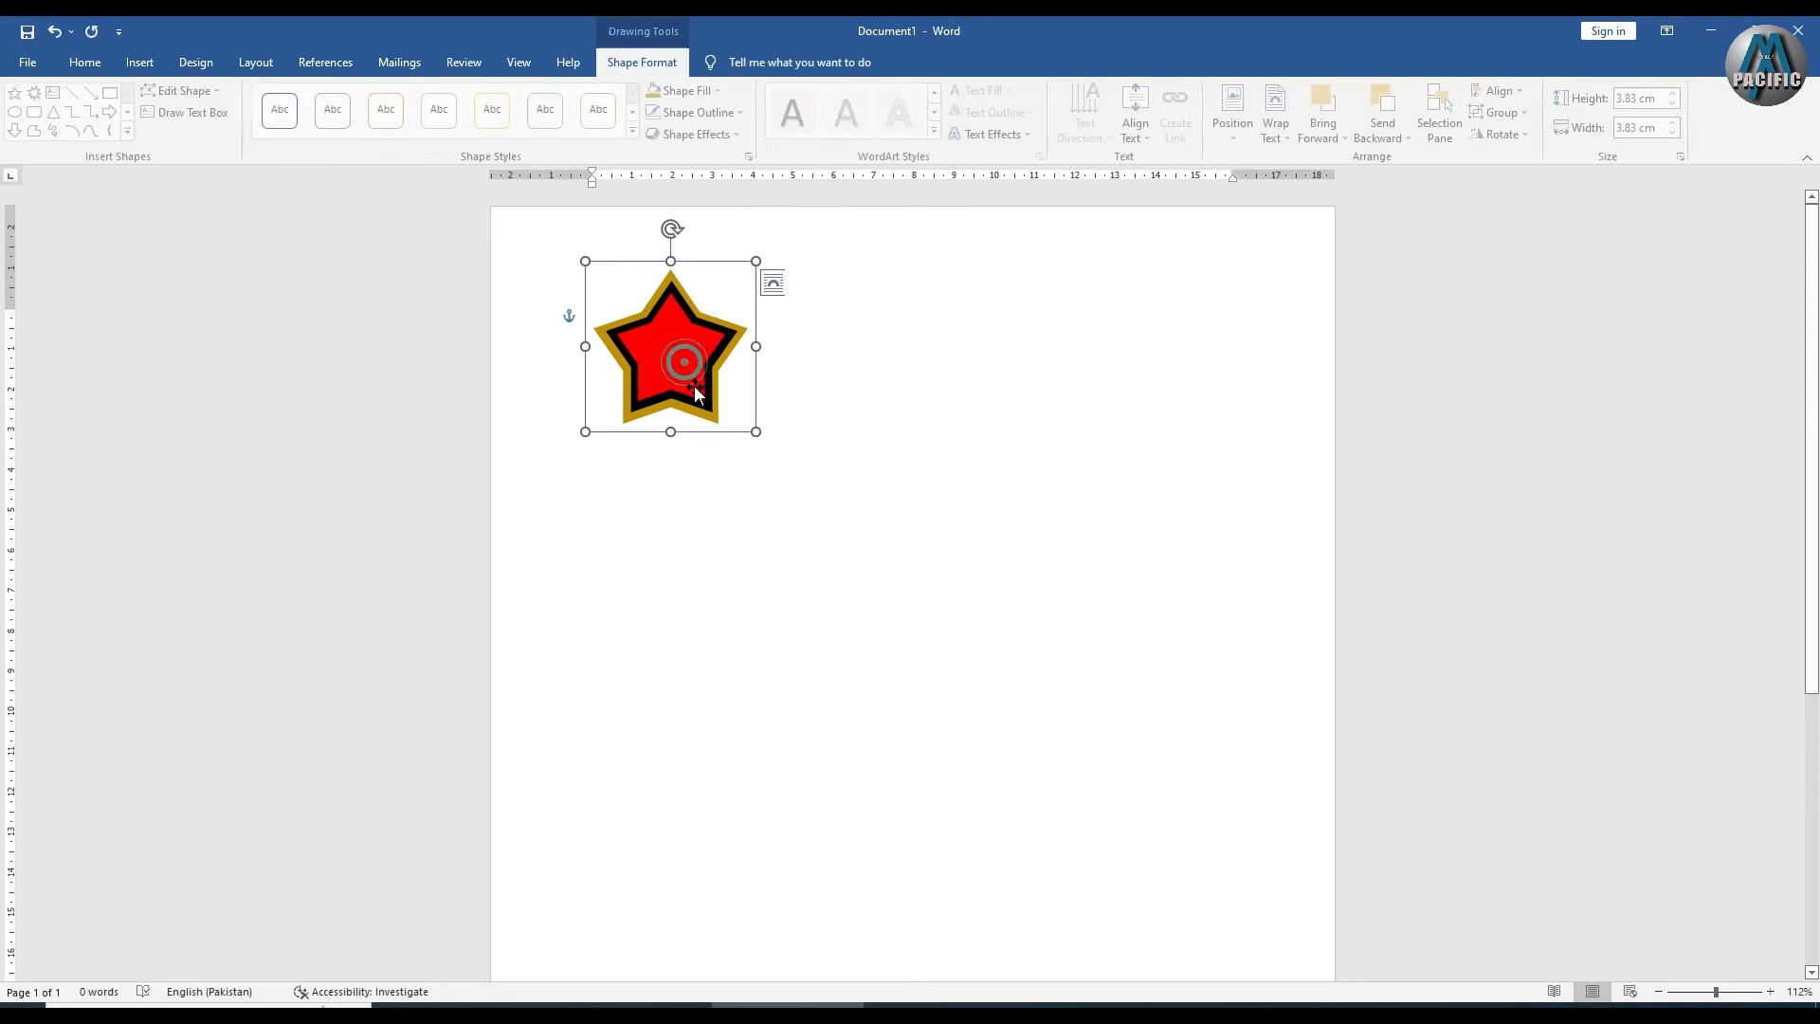
{"action": "left_click_drag", "start_coordinate": [686, 362], "coordinate": [779, 392]}
{"action": "left_click_drag", "start_coordinate": [854, 456], "coordinate": [665, 391]}
{"action": "left_click", "coordinate": [844, 499]}
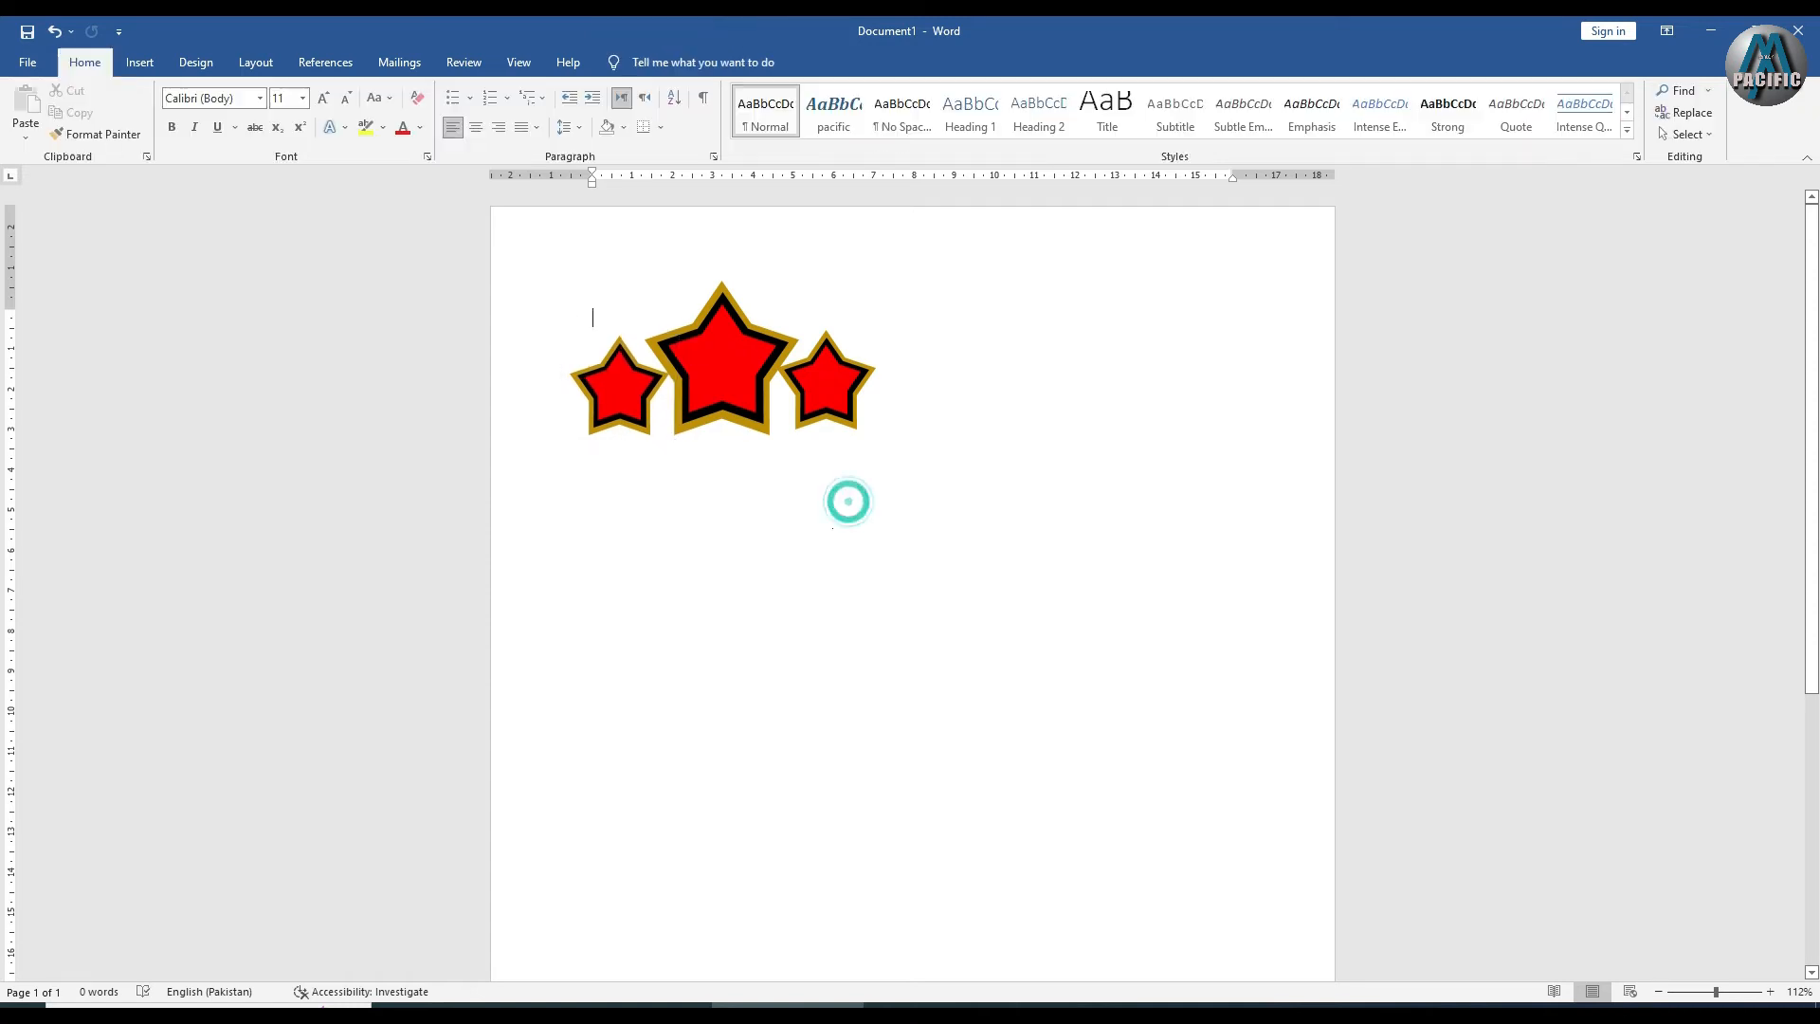
Draw a ribbon banner about 7.57 cm wide and 2.33 cm high beneath the stars, with a widened central panel
{"action": "left_click", "coordinate": [139, 61]}
{"action": "left_click", "coordinate": [260, 106]}
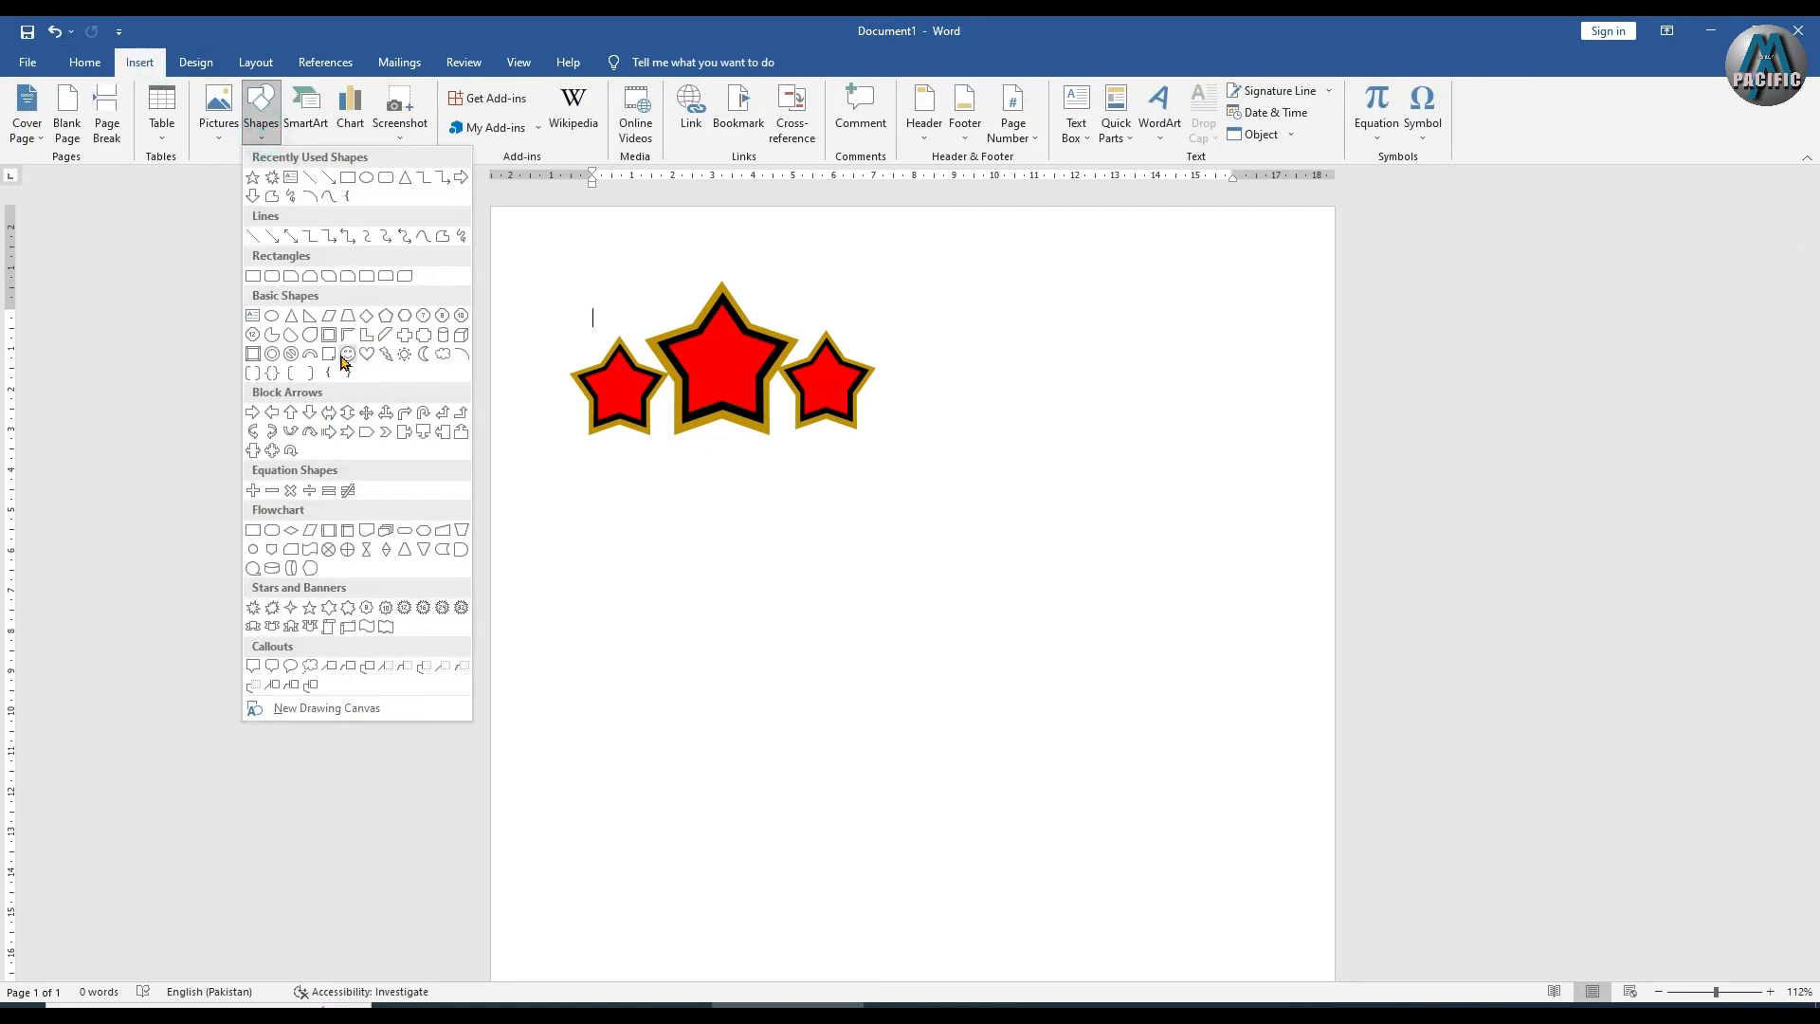
{"action": "left_click", "coordinate": [254, 627]}
{"action": "left_click_drag", "start_coordinate": [608, 451], "coordinate": [912, 542]}
{"action": "mouse_move", "coordinate": [723, 503]}
{"action": "left_mouse_down"}
{"action": "mouse_move", "coordinate": [676, 492]}
{"action": "mouse_move", "coordinate": [636, 537]}
{"action": "left_mouse_up"}
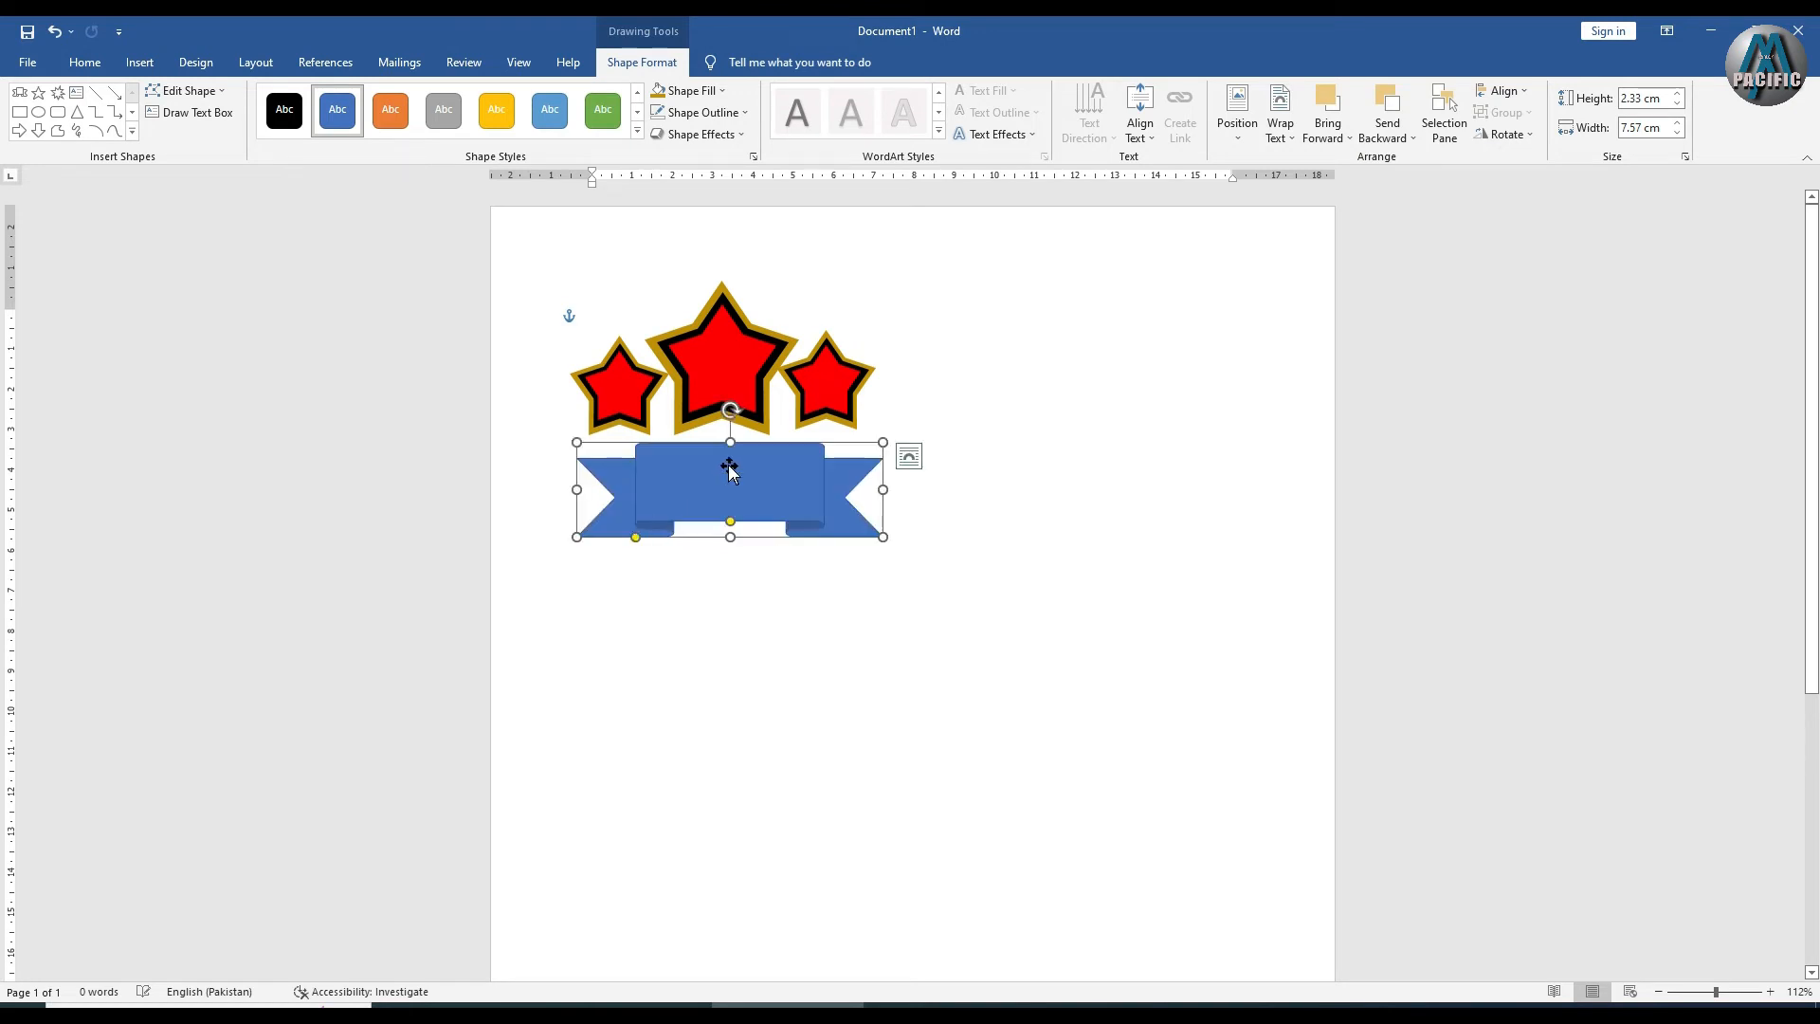
Fill the ribbon banner with dark gold and remove its outline
{"action": "left_click", "coordinate": [721, 90]}
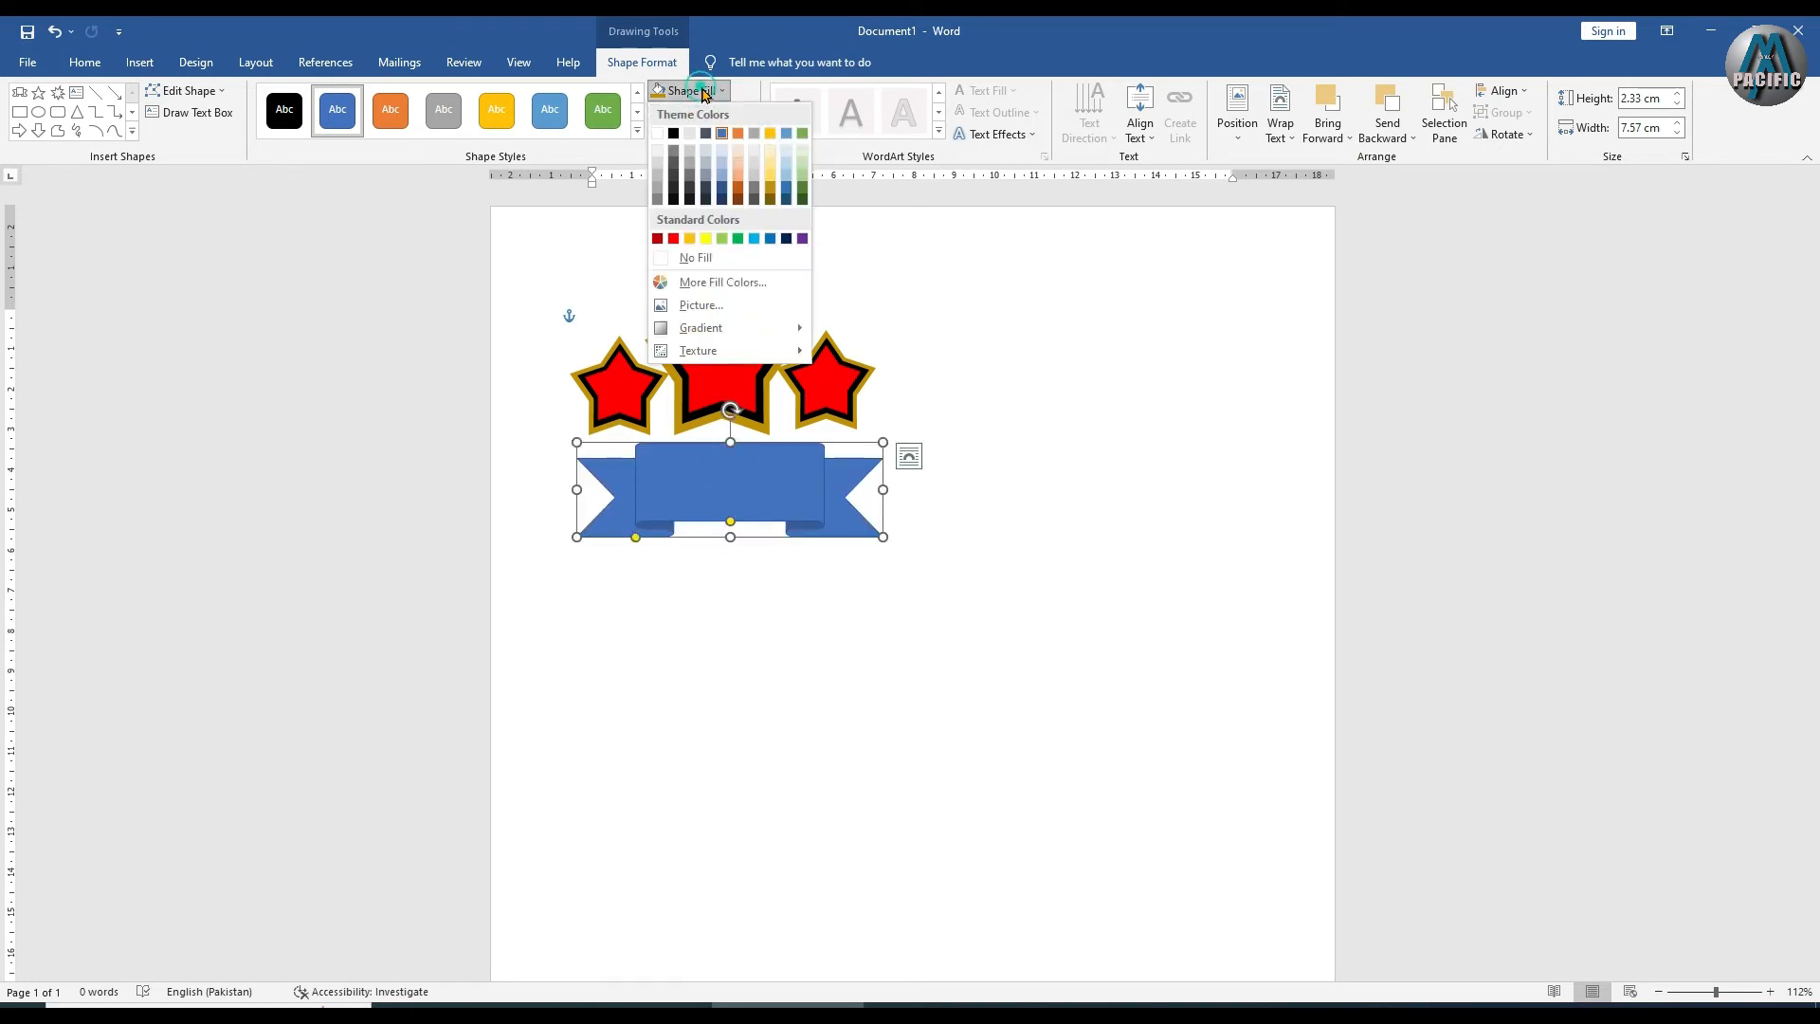
{"action": "left_click", "coordinate": [770, 189]}
{"action": "left_click", "coordinate": [697, 111]}
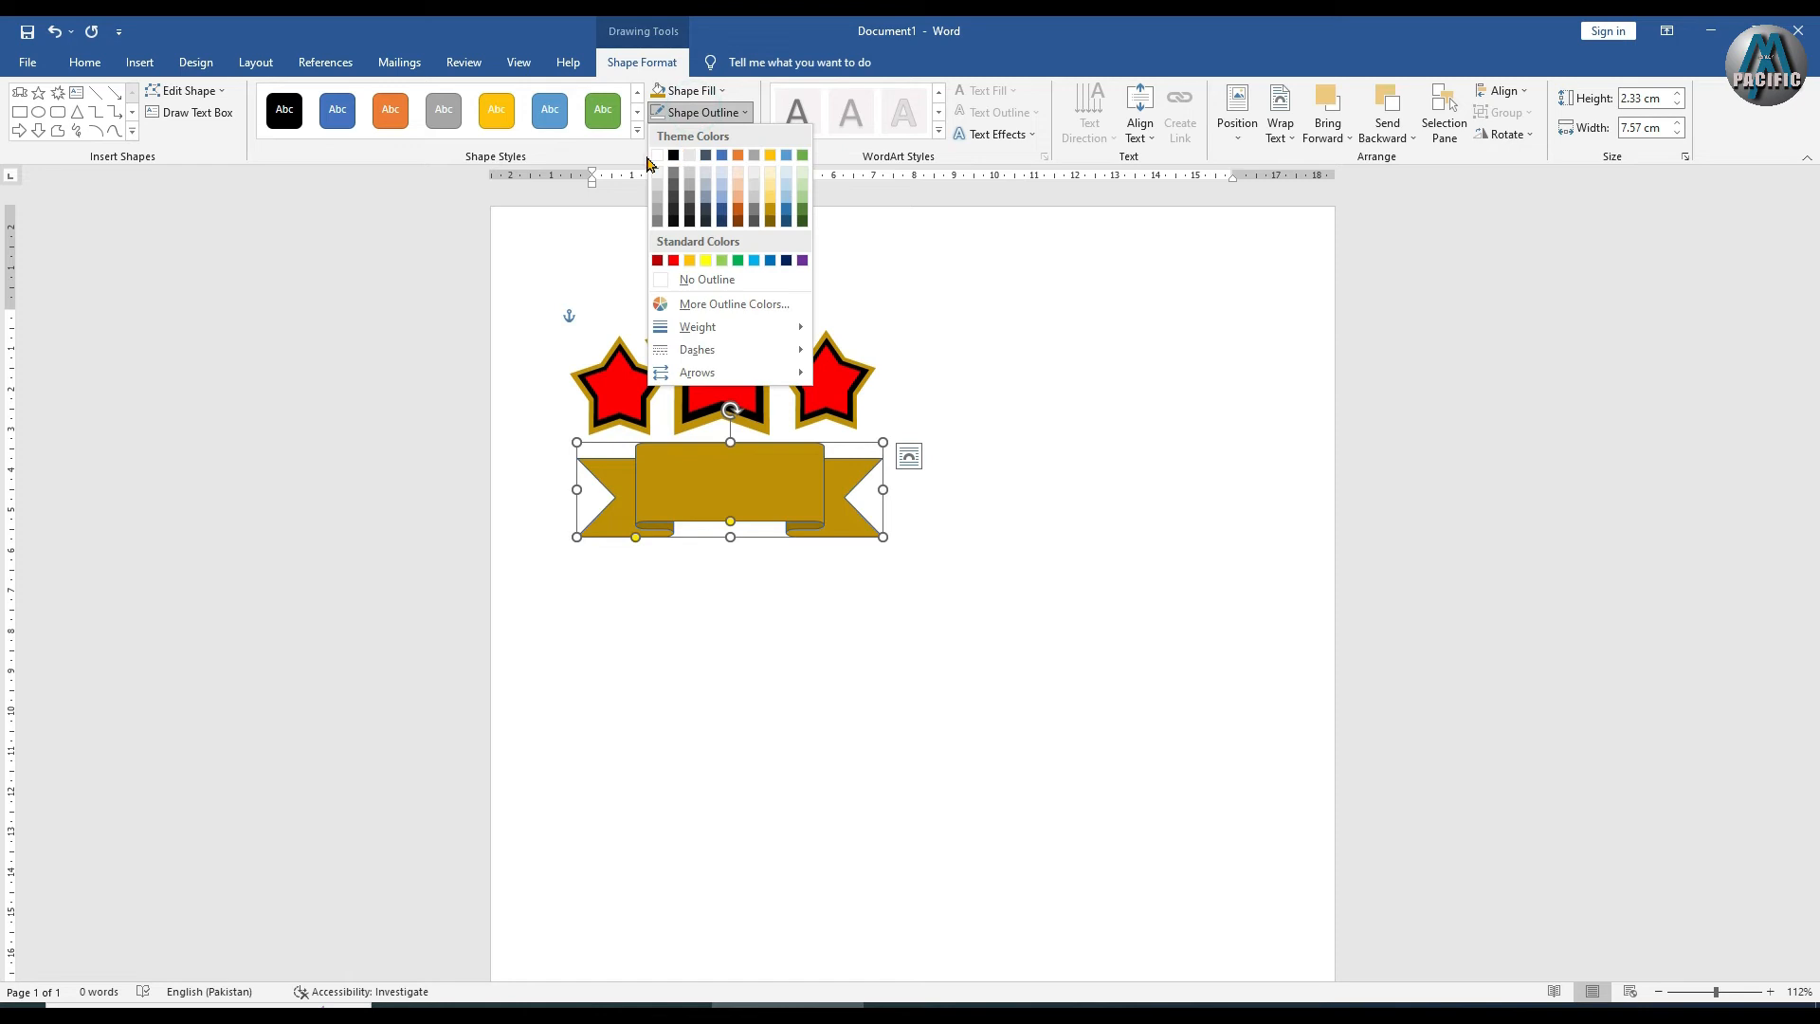
{"action": "left_click", "coordinate": [690, 280]}
Add the text "WIN" inside the ribbon banner
{"action": "right_click", "coordinate": [725, 486]}
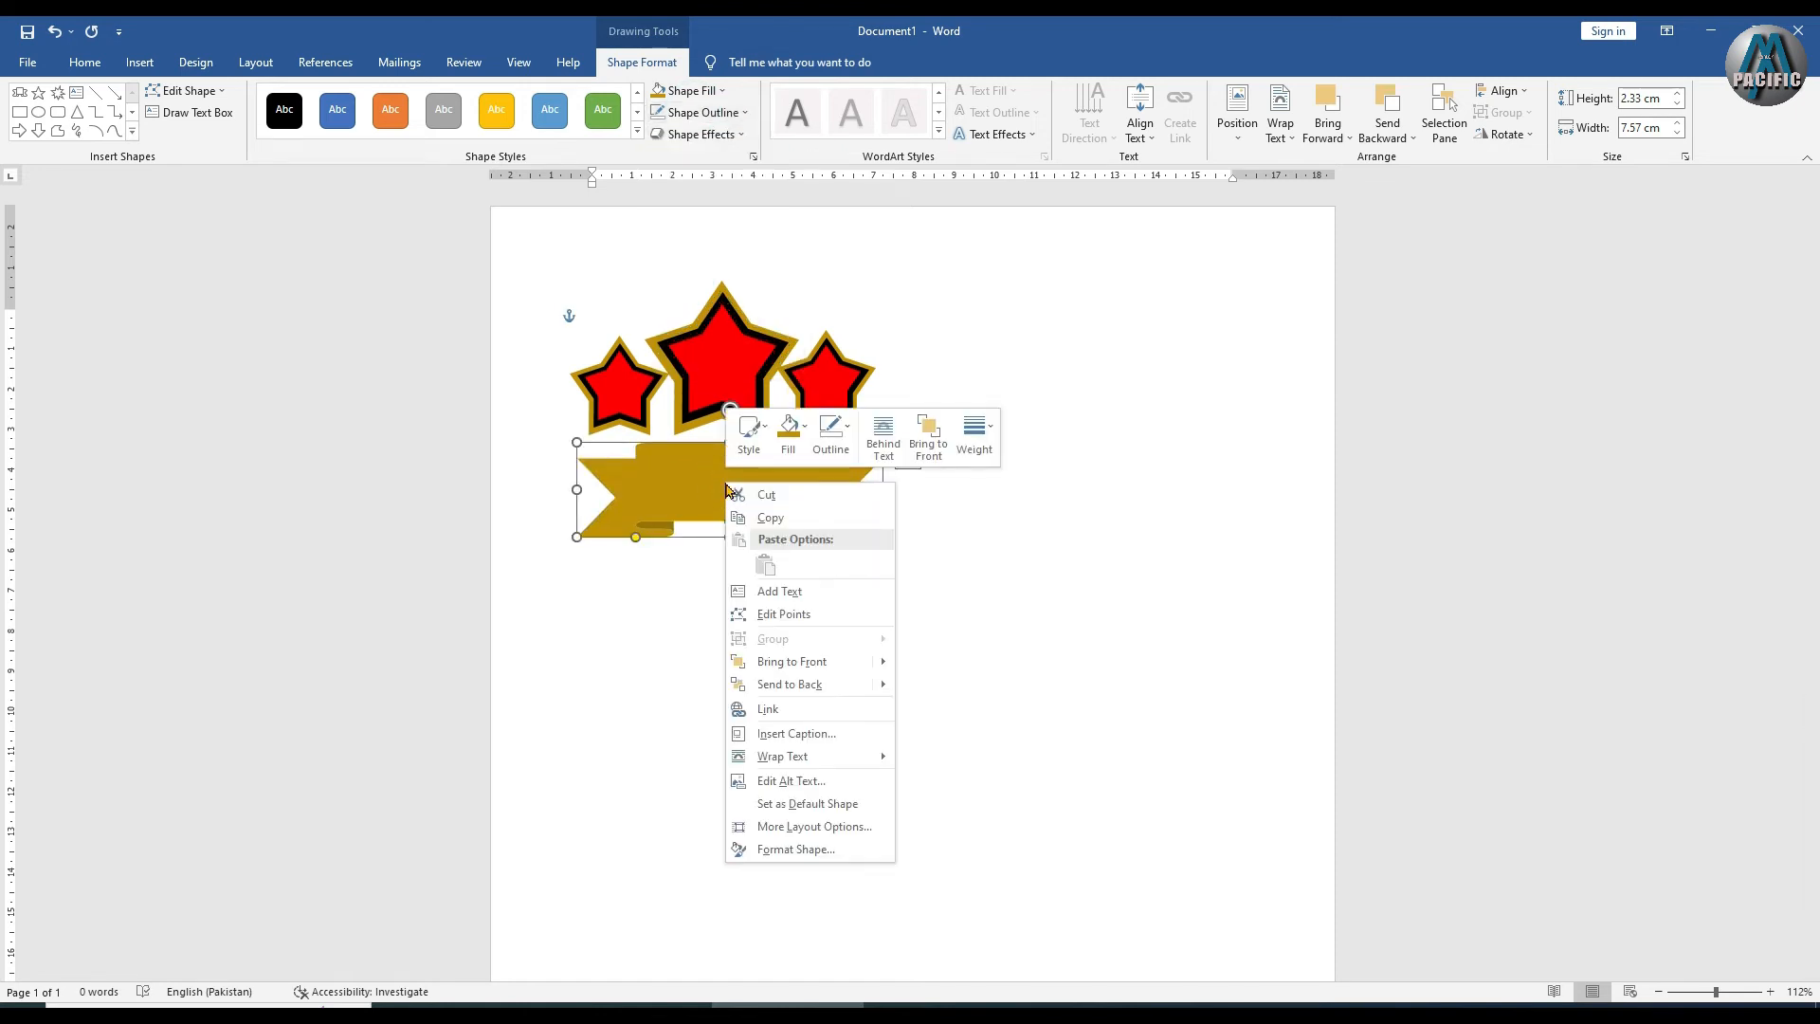
{"action": "left_click", "coordinate": [770, 590]}
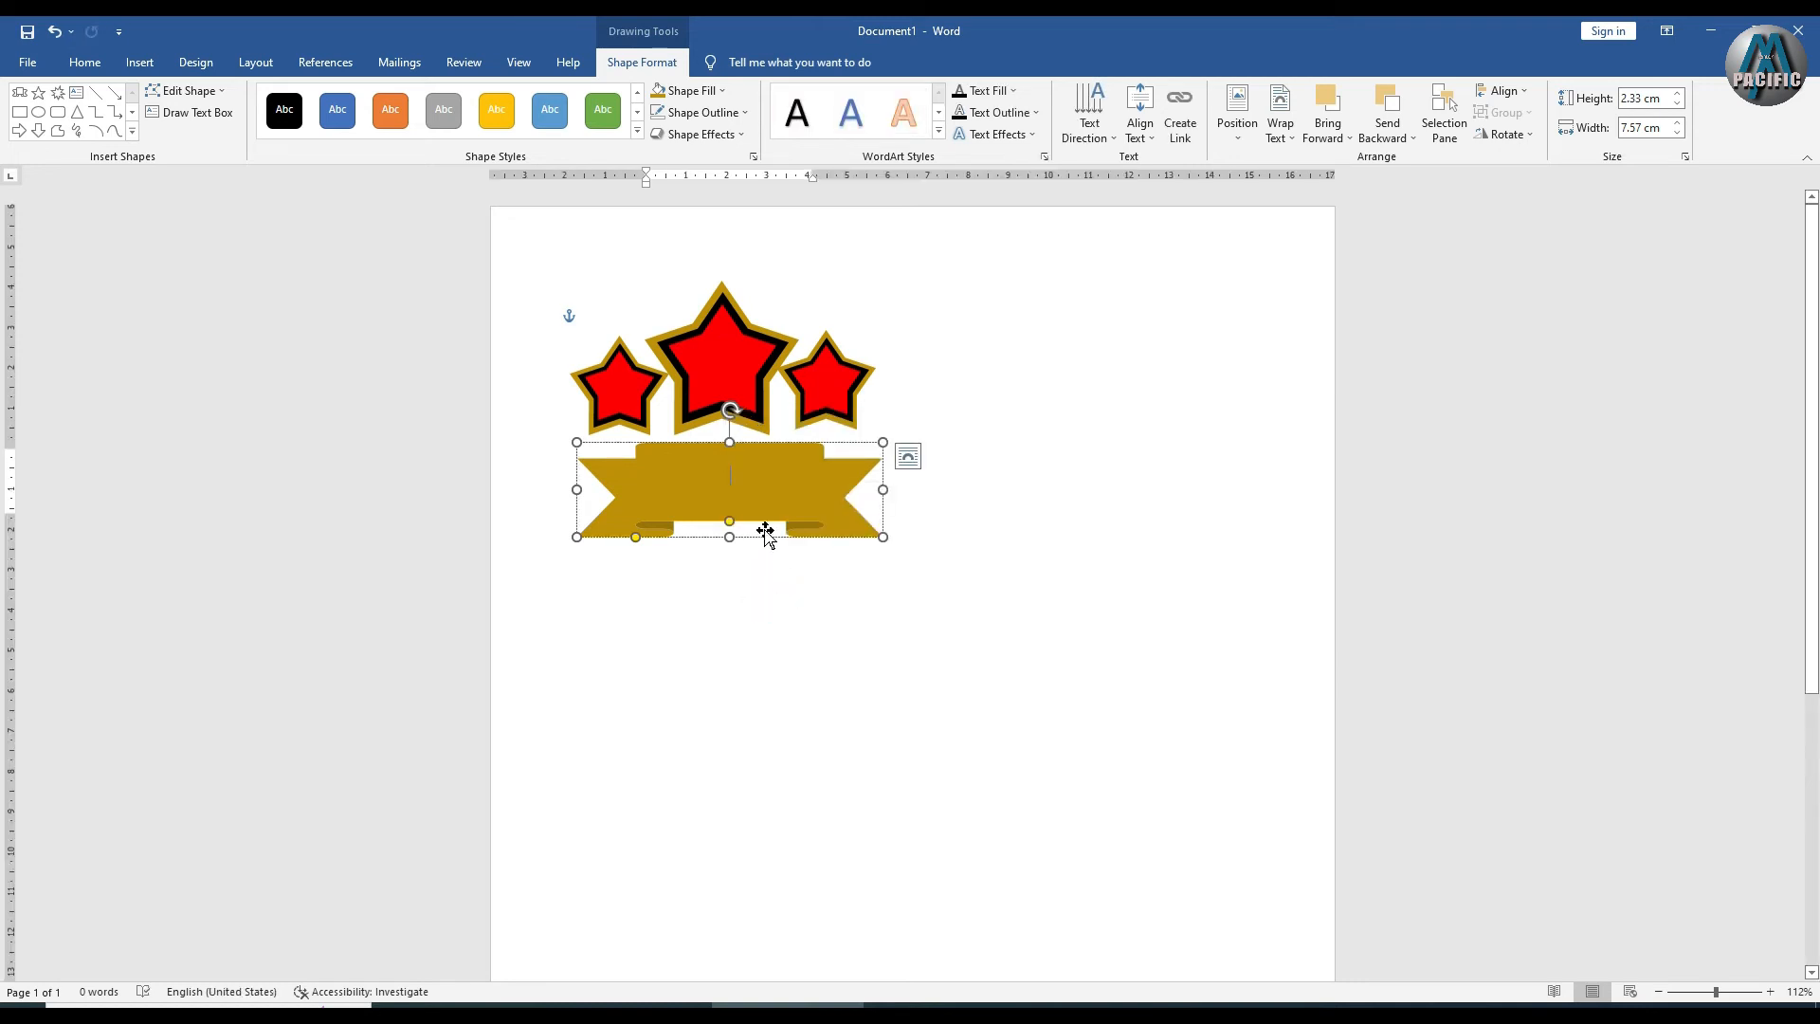
{"action": "left_click", "coordinate": [941, 133]}
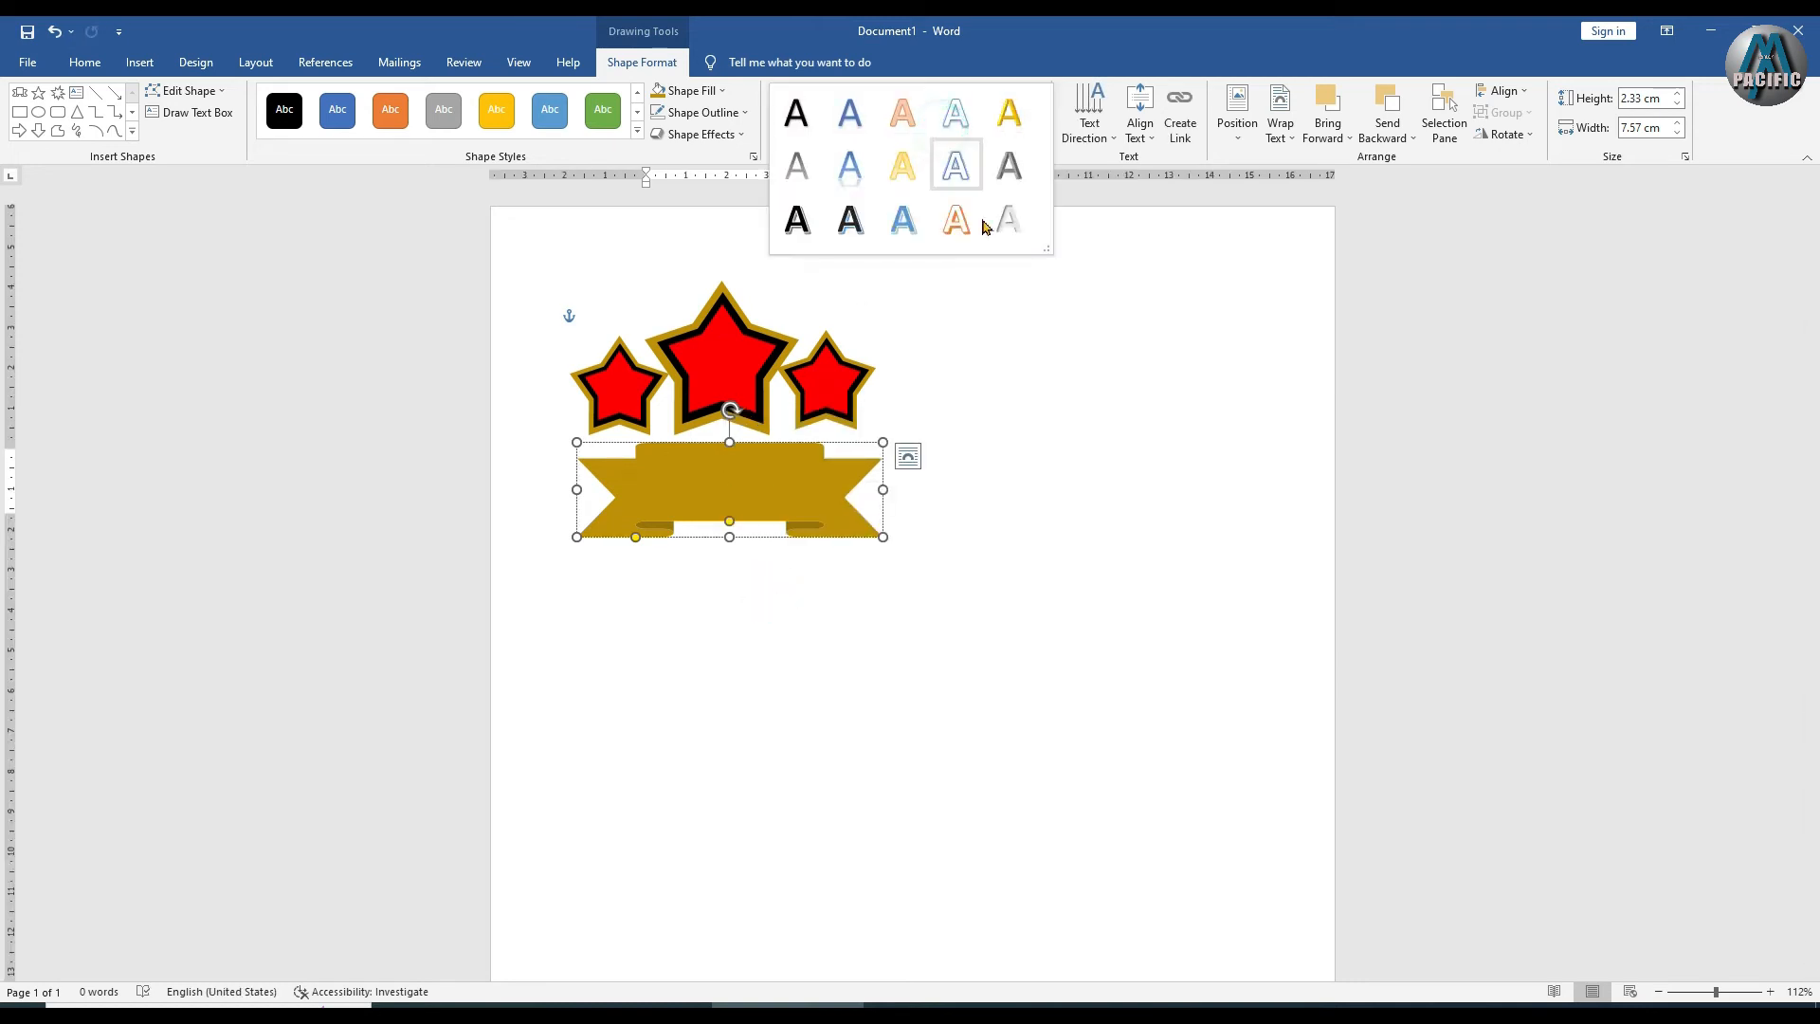
{"action": "left_click", "coordinate": [758, 458]}
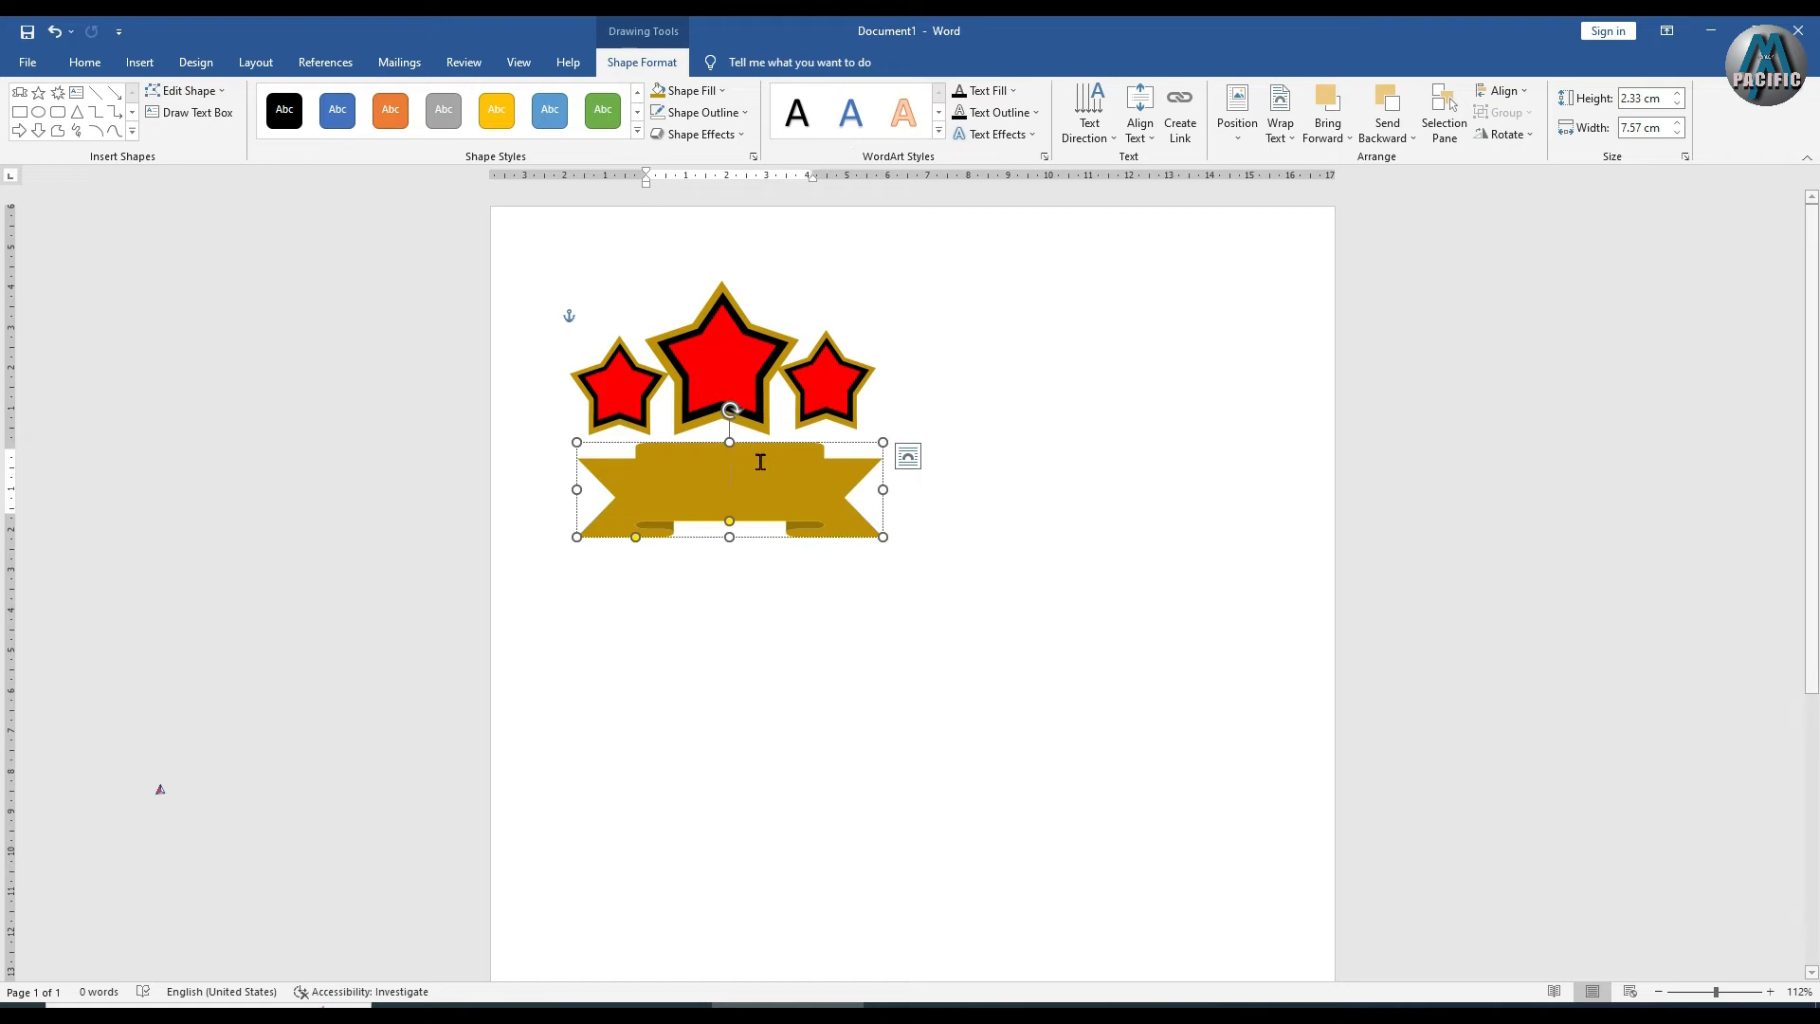
{"action": "right_click", "coordinate": [744, 488]}
{"action": "left_click", "coordinate": [737, 481]}
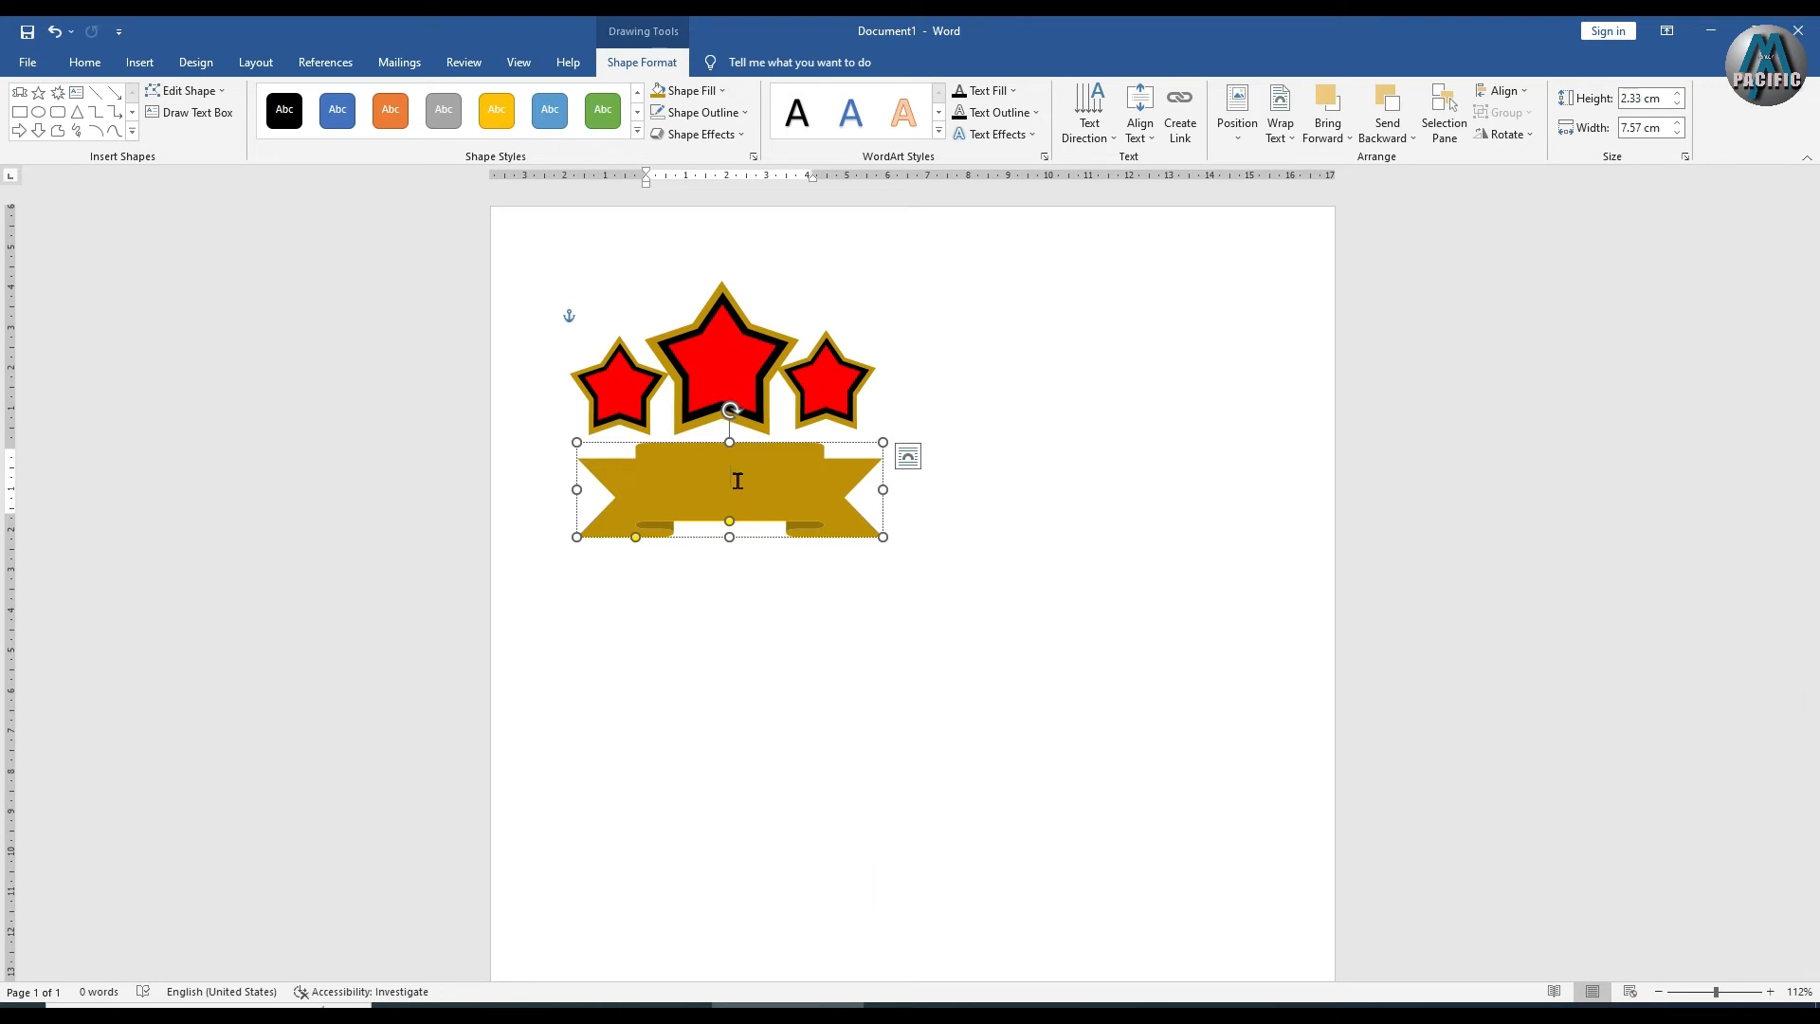
{"action": "type", "text": "WIN"}
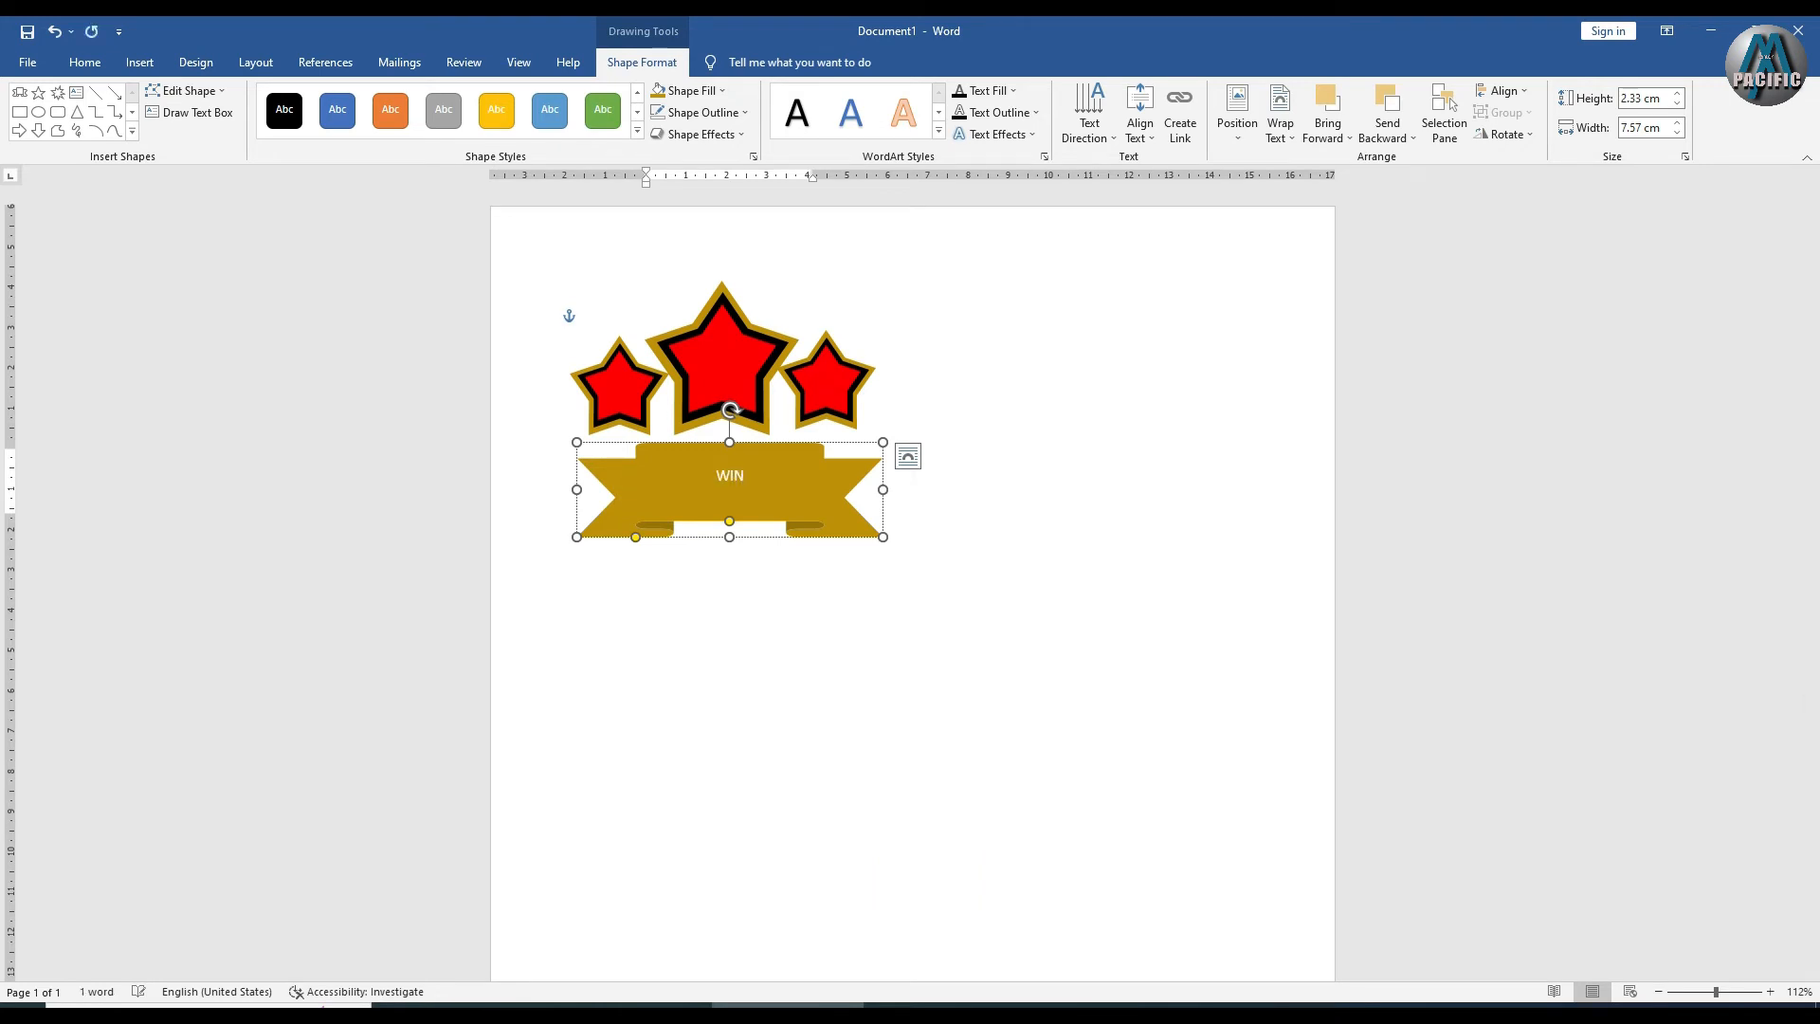
Fill the WIN text with the standard red color
{"action": "left_click_drag", "start_coordinate": [751, 481], "coordinate": [702, 487]}
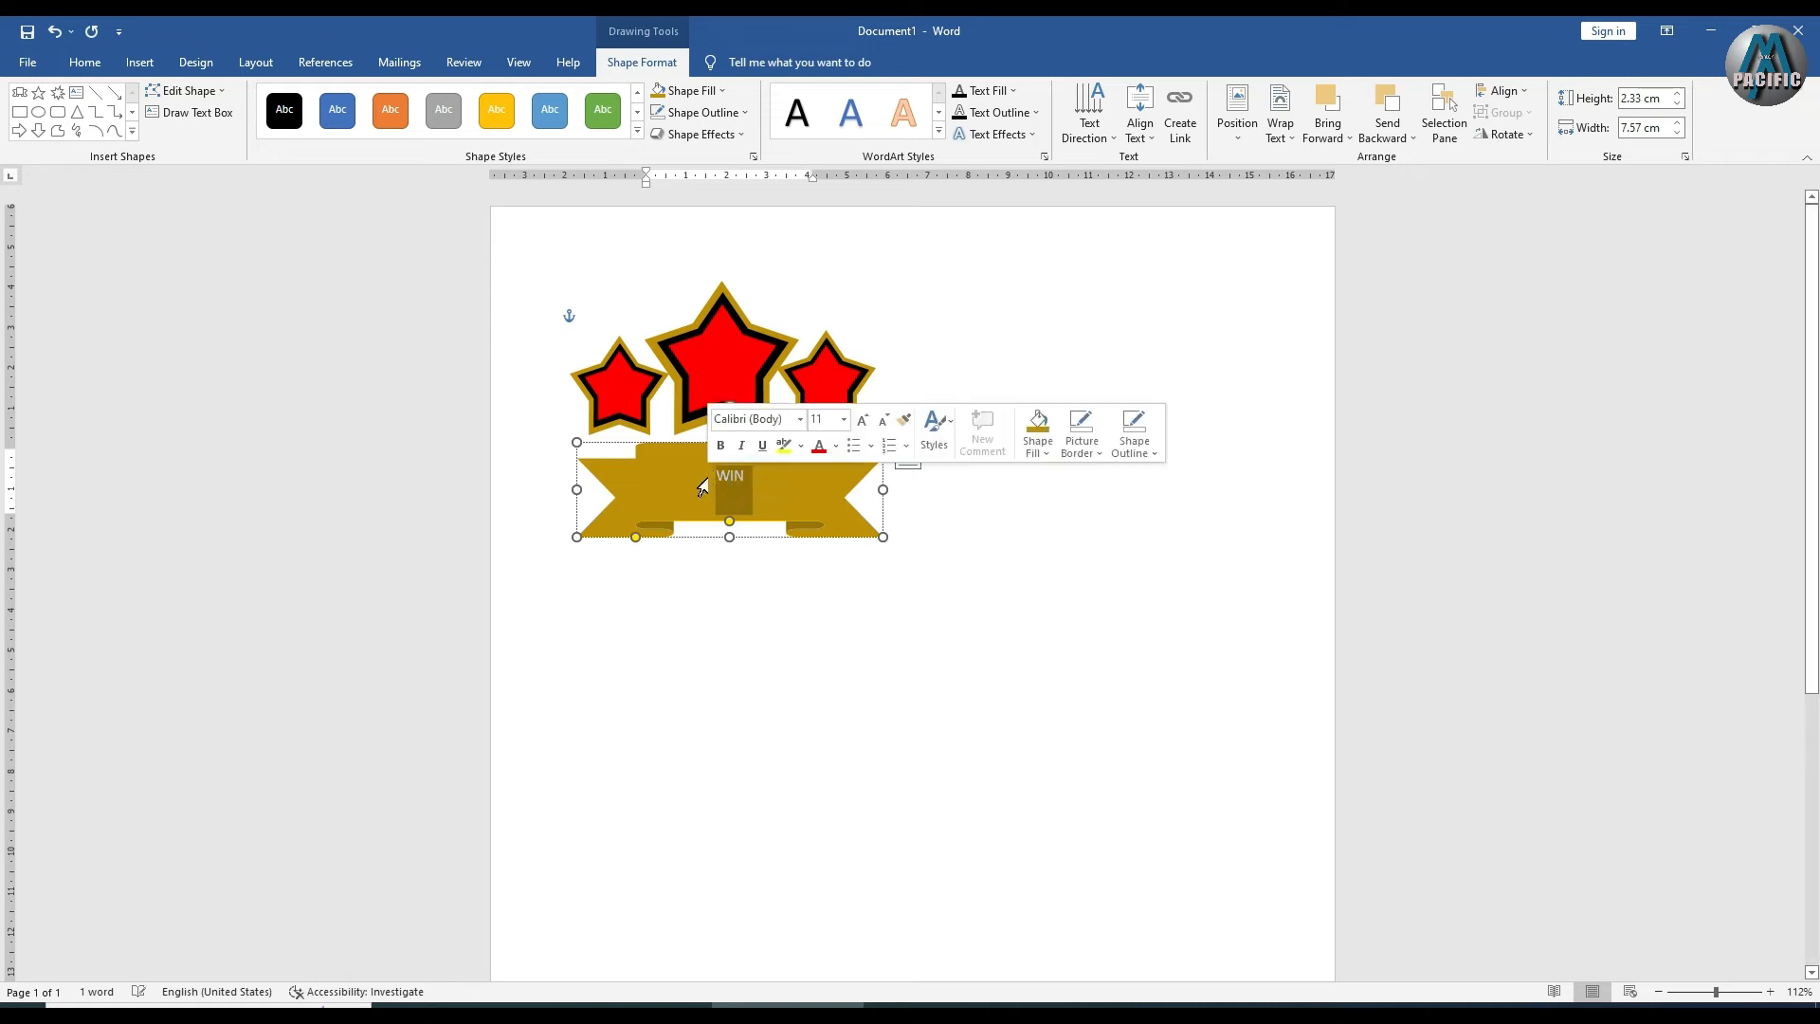
{"action": "left_click", "coordinate": [1010, 90]}
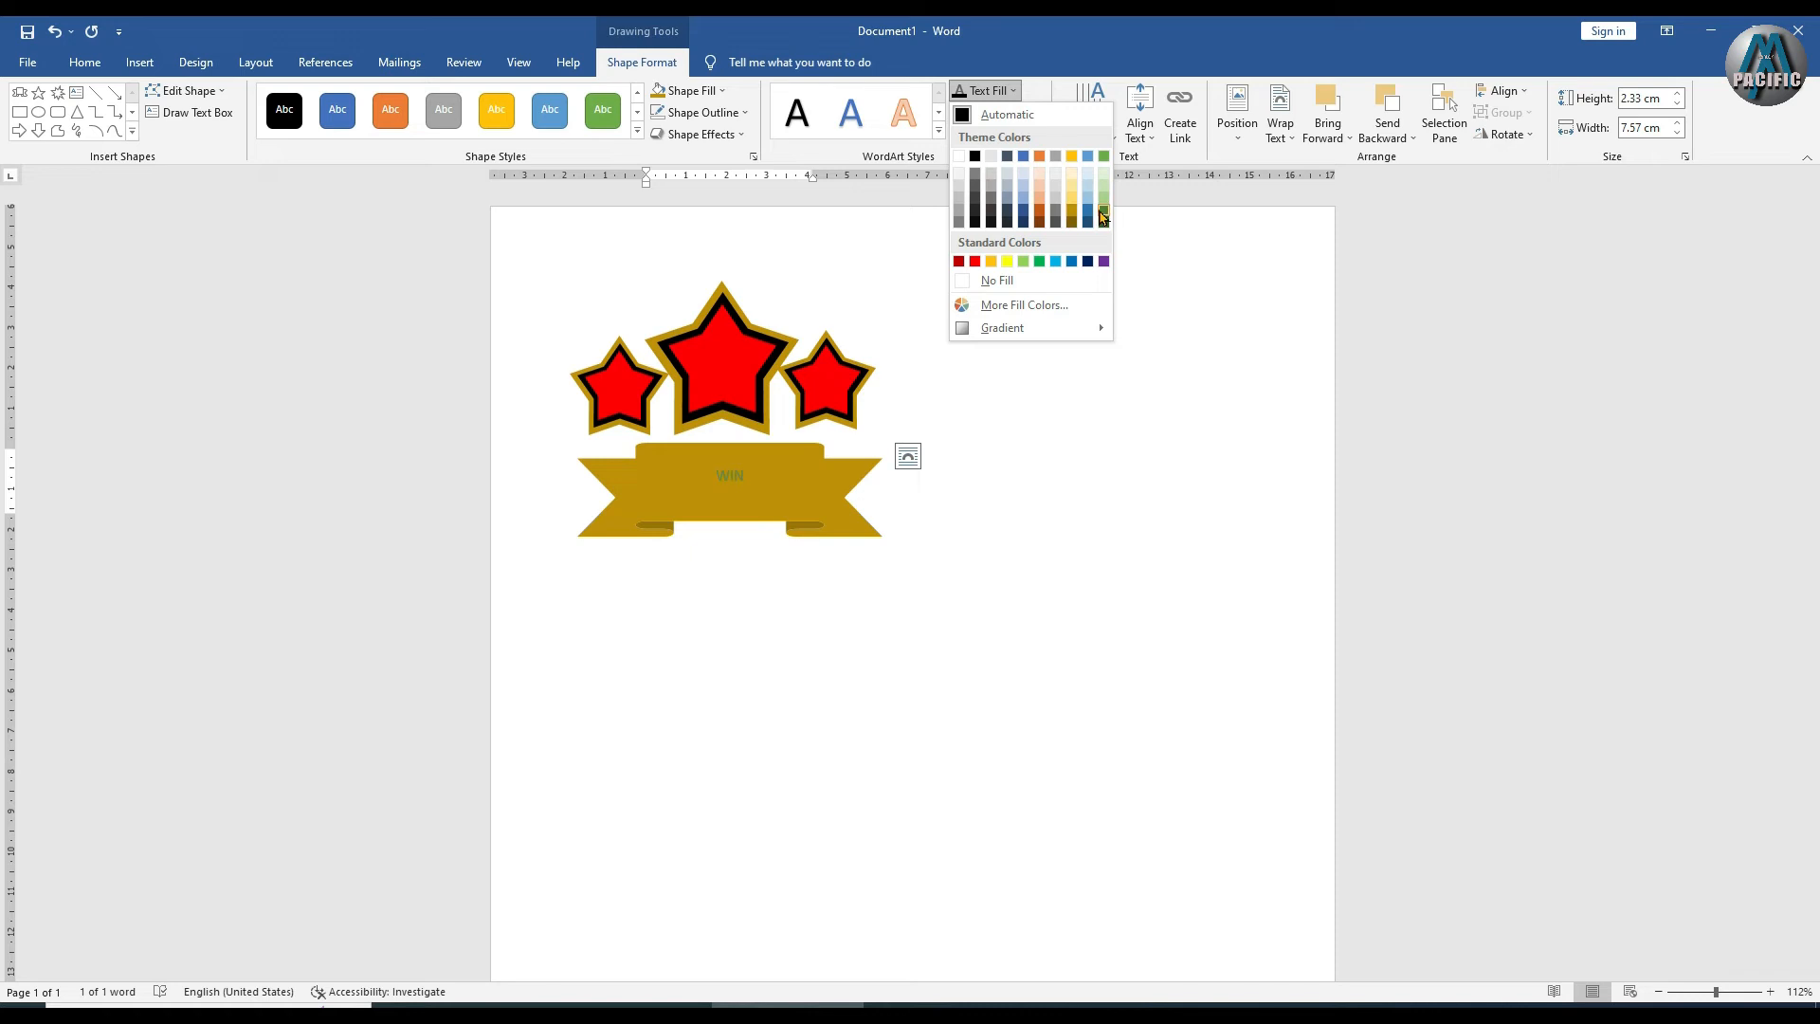
{"action": "left_click", "coordinate": [974, 262]}
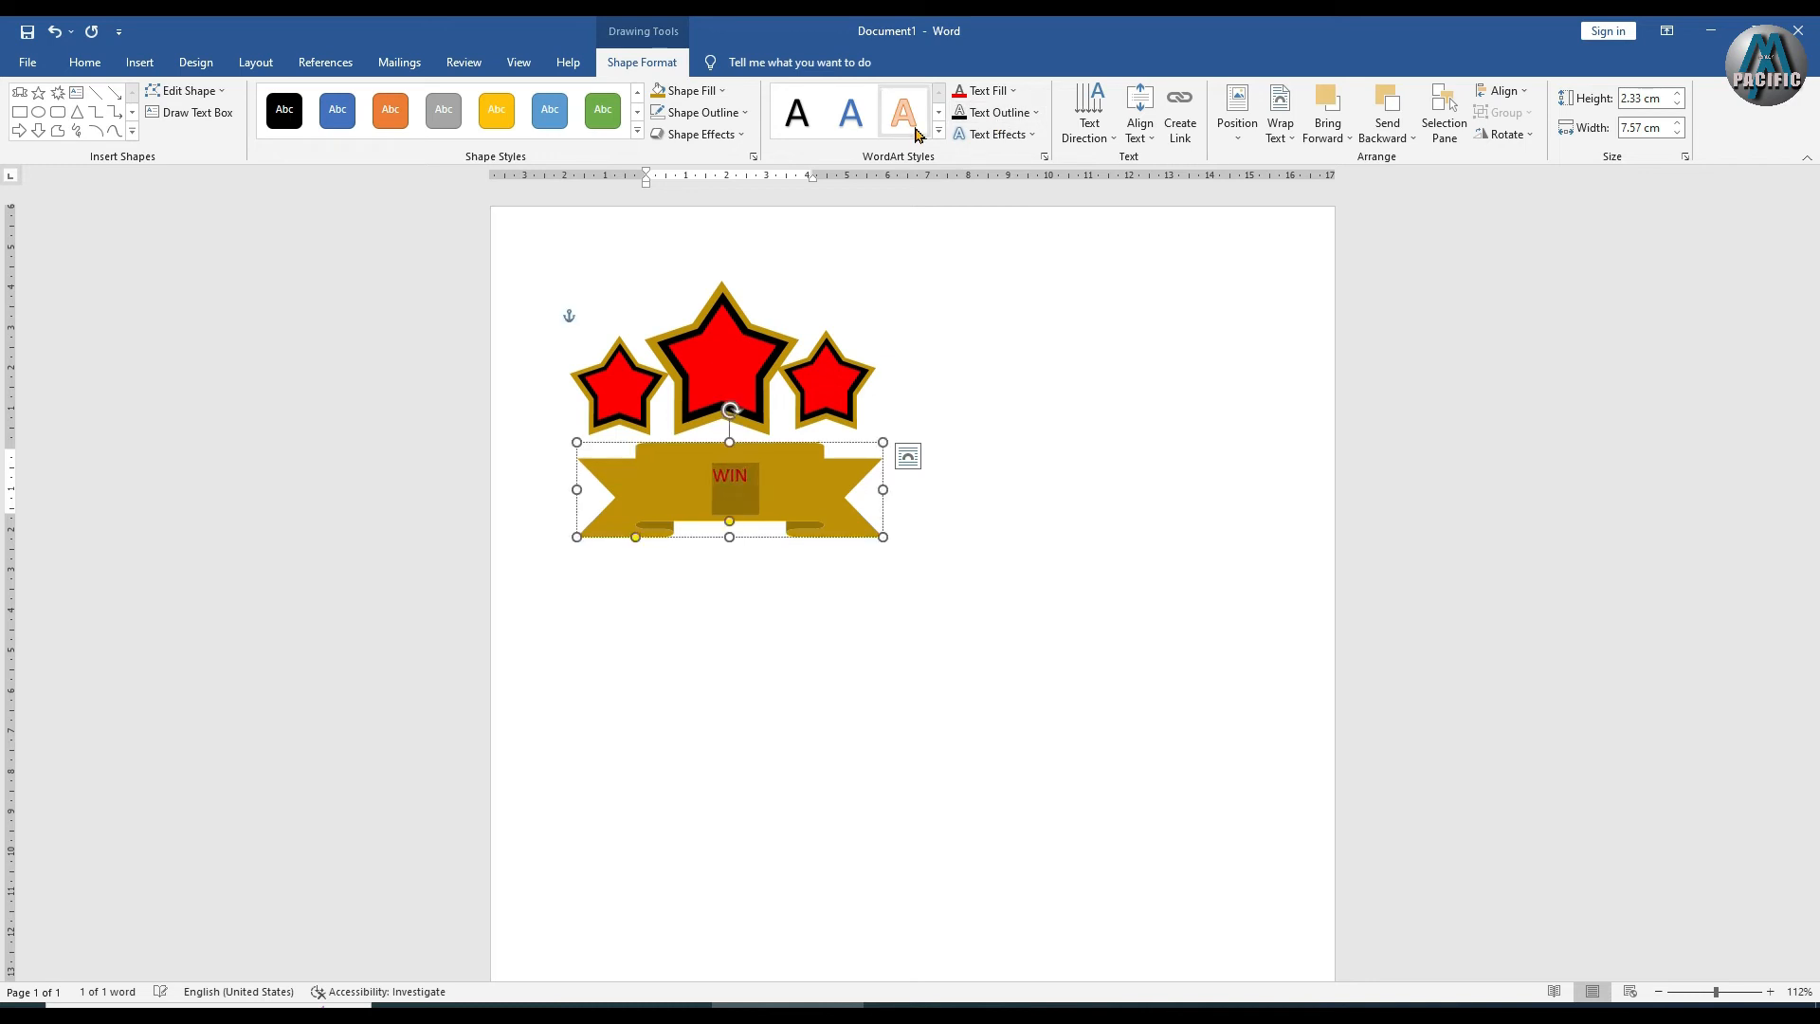
Enlarge the WIN text to 47 pt and stretch the banner to a height of about 2.61 cm
{"action": "key", "text": "ctrl+]"}
{"action": "key", "text": "ctrl+]"}
{"action": "key", "text": "ctrl+]"}
{"action": "key", "text": "ctrl+]"}
{"action": "key", "text": "ctrl+]"}
{"action": "key", "text": "ctrl+]"}
{"action": "key", "text": "ctrl+]"}
{"action": "key", "text": "ctrl+]"}
{"action": "key", "text": "ctrl+]"}
{"action": "key", "text": "ctrl+]"}
{"action": "key", "text": "ctrl+]"}
{"action": "key", "text": "ctrl+]"}
{"action": "key", "text": "ctrl+]"}
{"action": "key", "text": "ctrl+]"}
{"action": "key", "text": "ctrl+]"}
{"action": "key", "text": "ctrl+]"}
{"action": "key", "text": "ctrl+]"}
{"action": "key", "text": "ctrl+]"}
{"action": "key", "text": "ctrl+]"}
{"action": "key", "text": "ctrl+]"}
{"action": "key", "text": "ctrl+]"}
{"action": "key", "text": "ctrl+]"}
{"action": "key", "text": "ctrl+]"}
{"action": "key", "text": "ctrl+]"}
{"action": "key", "text": "ctrl+]"}
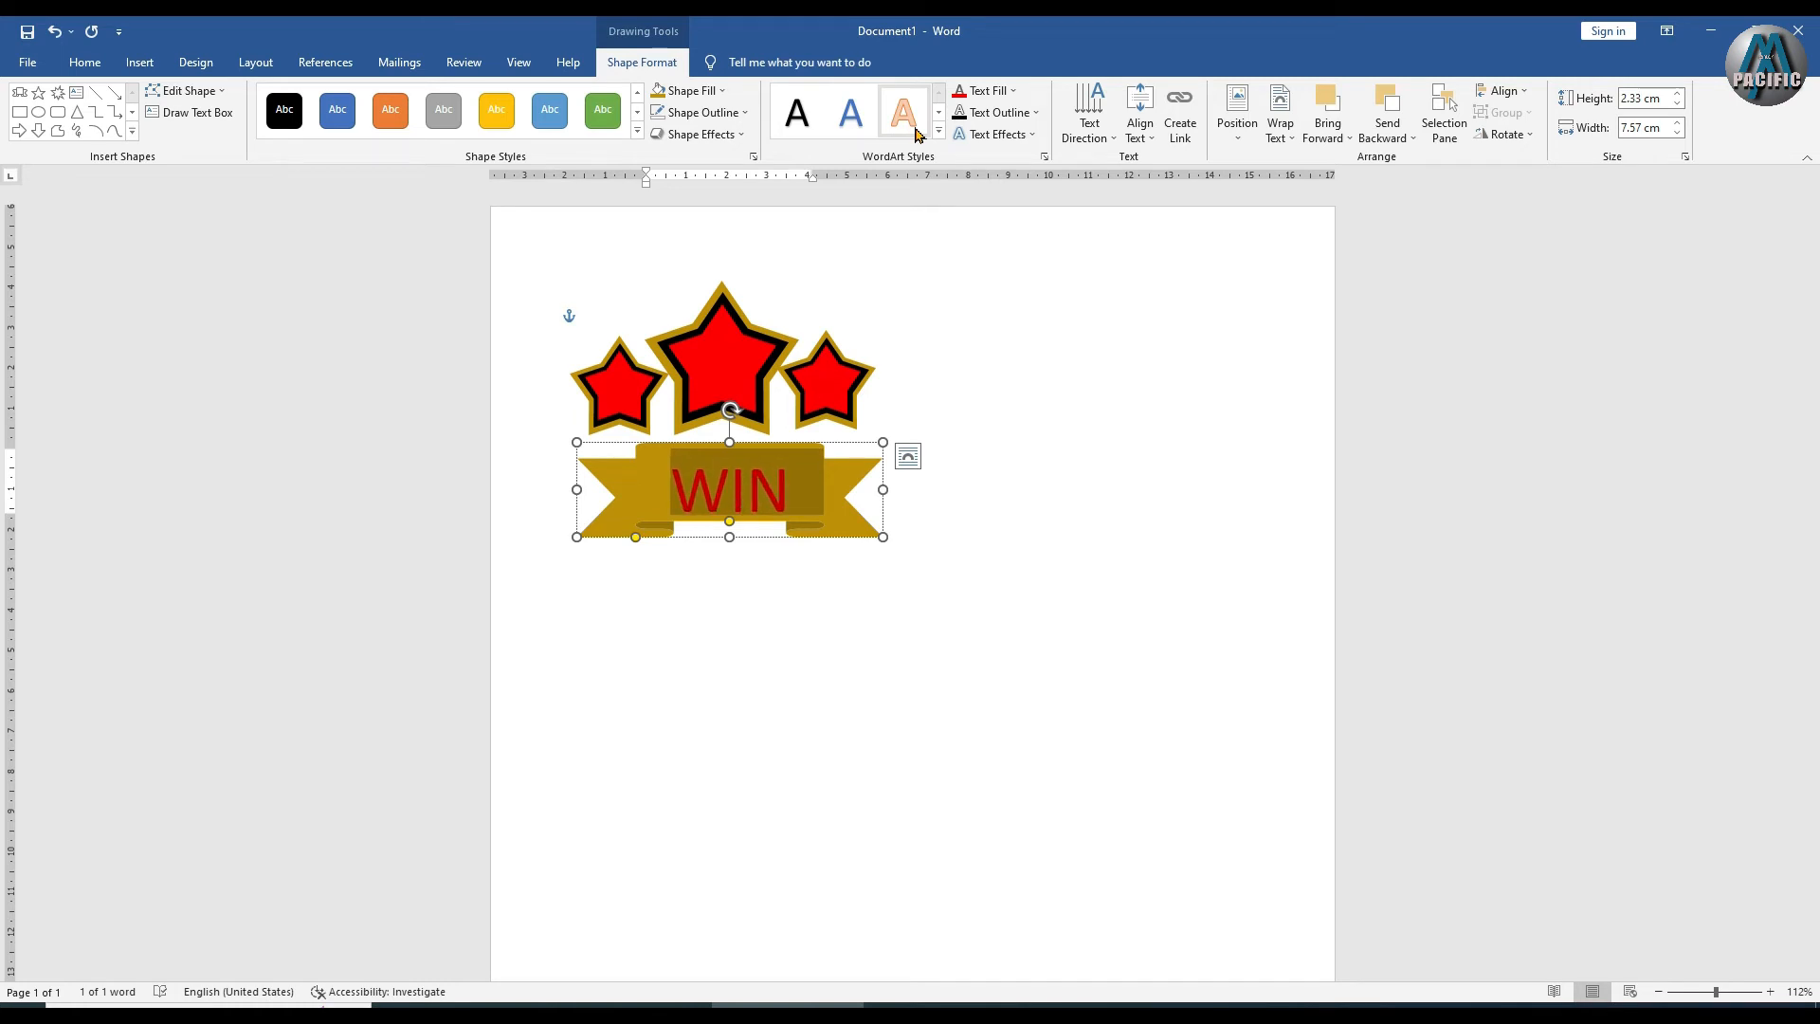
{"action": "left_click_drag", "start_coordinate": [731, 537], "coordinate": [730, 547]}
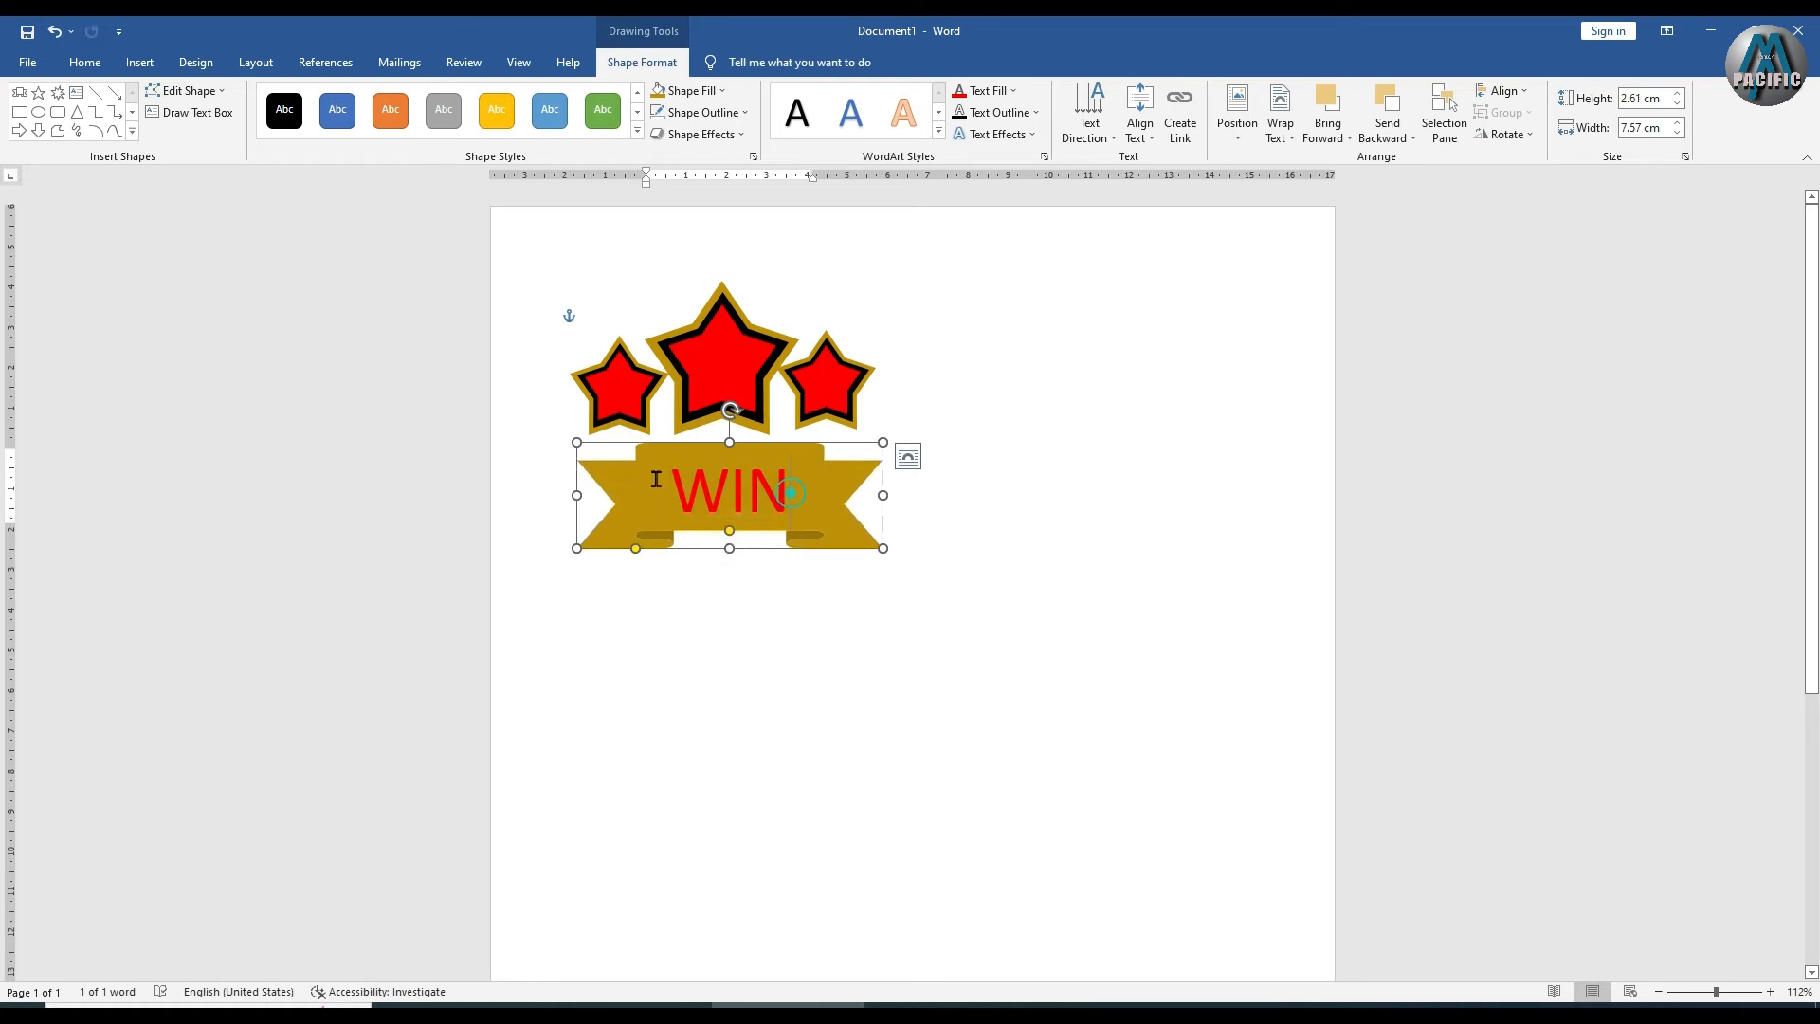
Change the font of the WIN text to Arial Black
{"action": "left_click_drag", "start_coordinate": [656, 478], "coordinate": [815, 493]}
{"action": "left_click", "coordinate": [993, 91]}
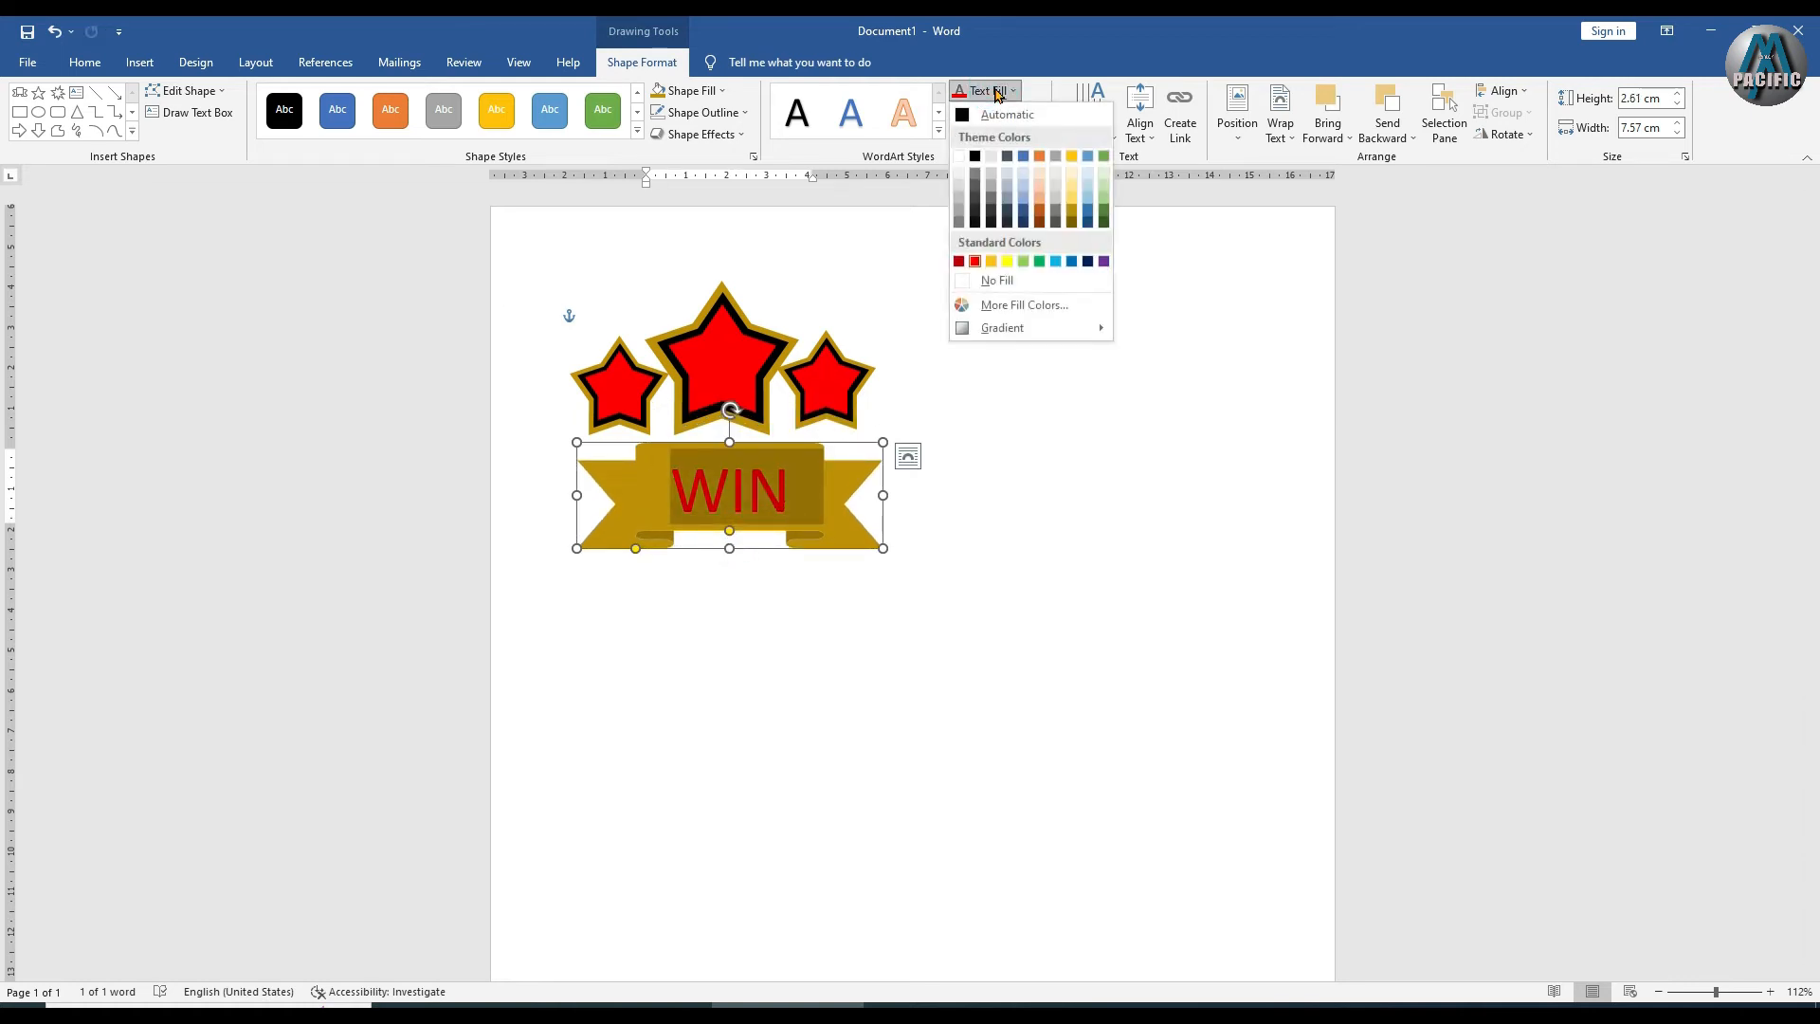
{"action": "left_click", "coordinate": [95, 68]}
{"action": "left_click", "coordinate": [95, 69]}
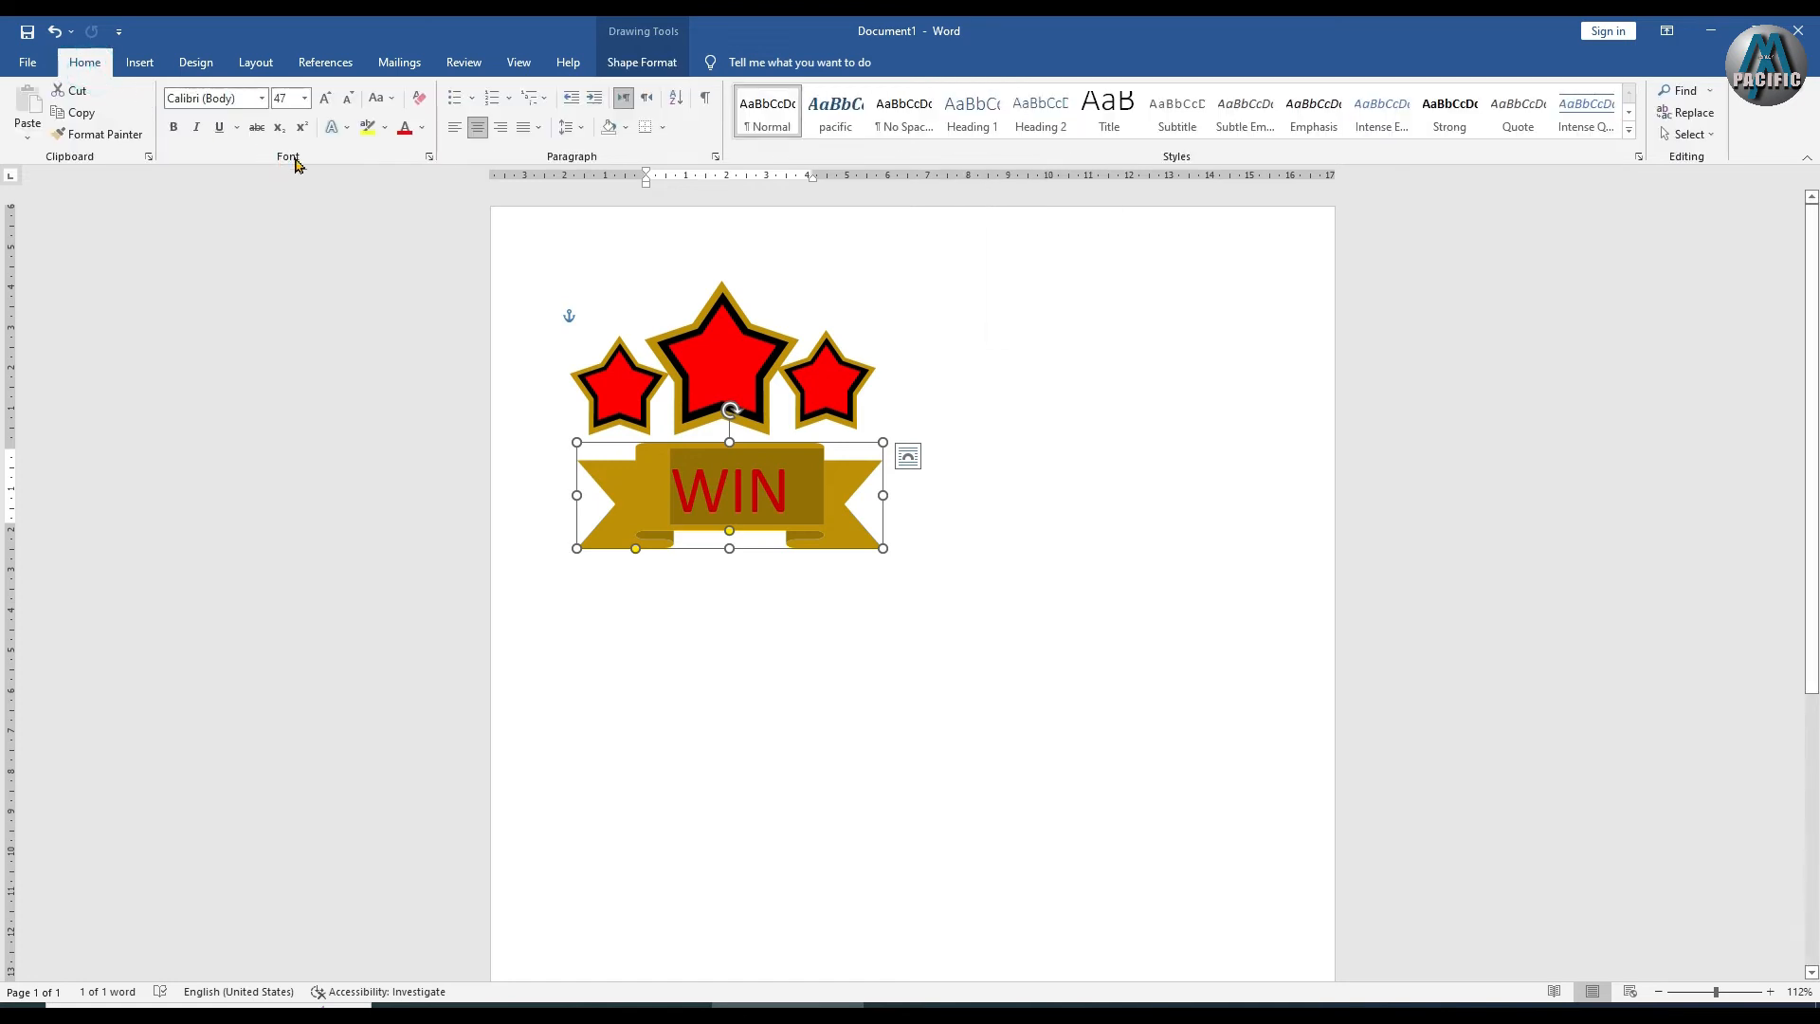
{"action": "left_click", "coordinate": [263, 99]}
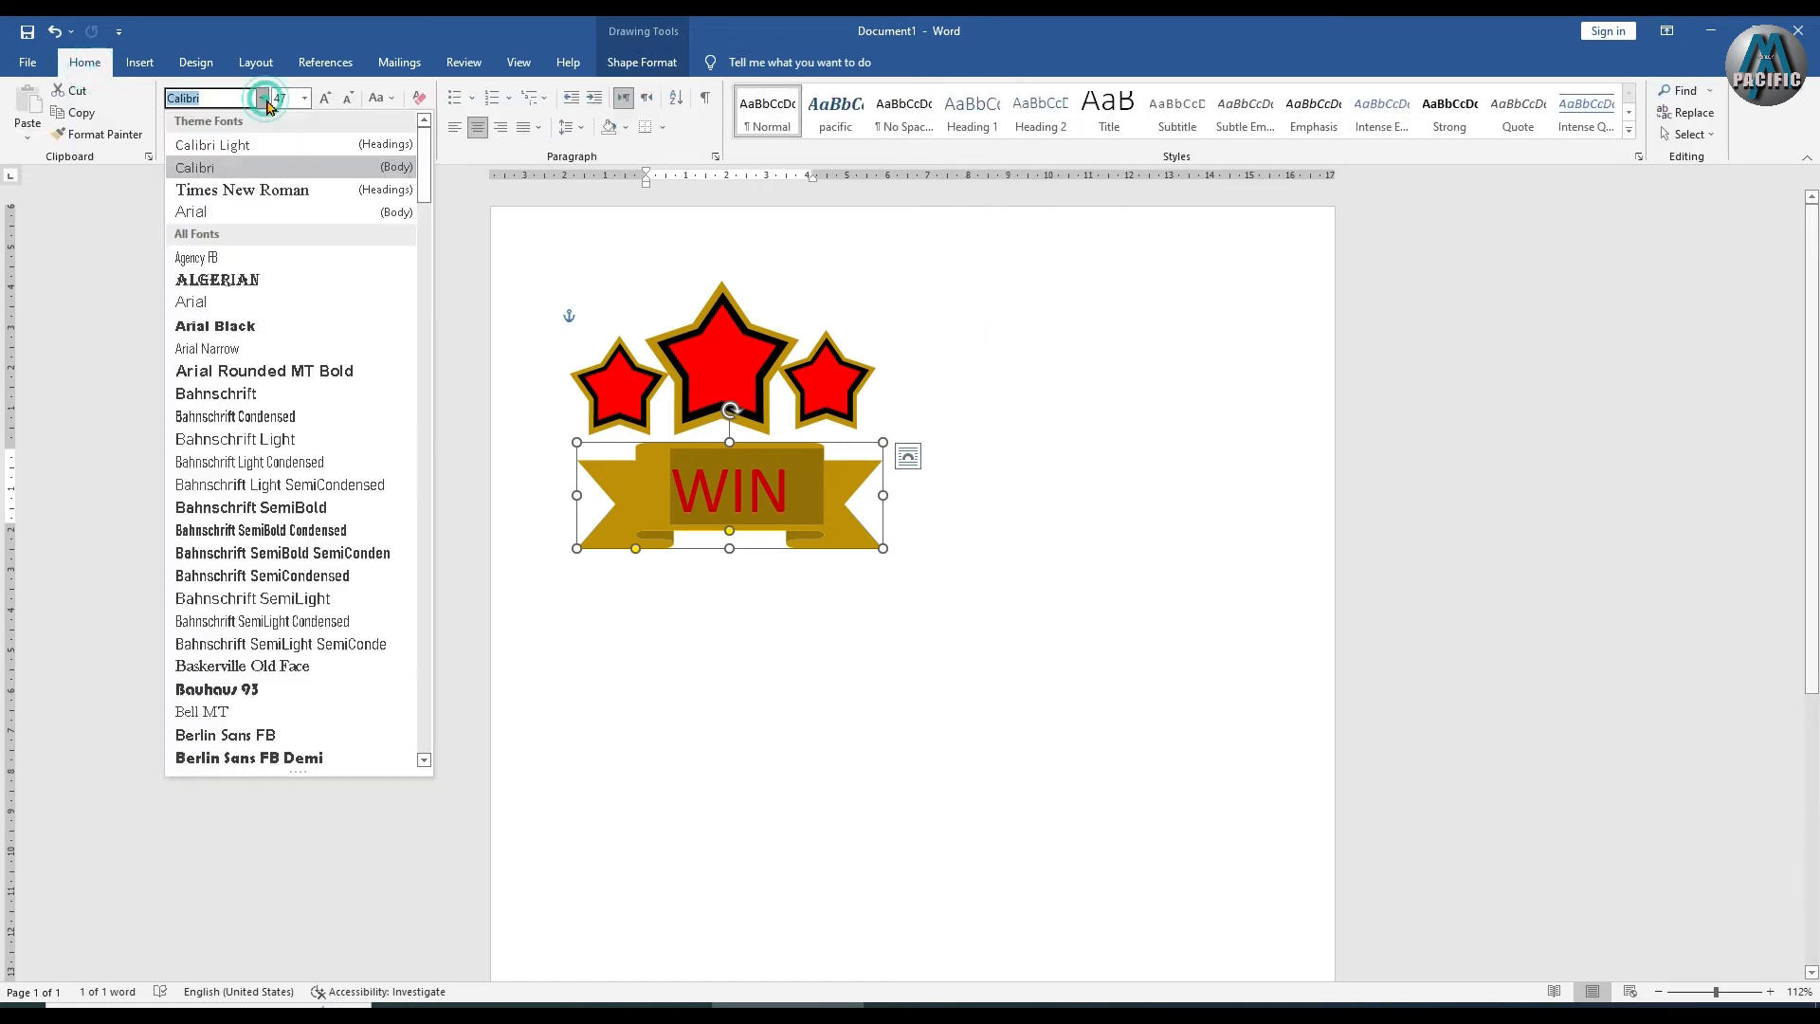
{"action": "left_click", "coordinate": [226, 326]}
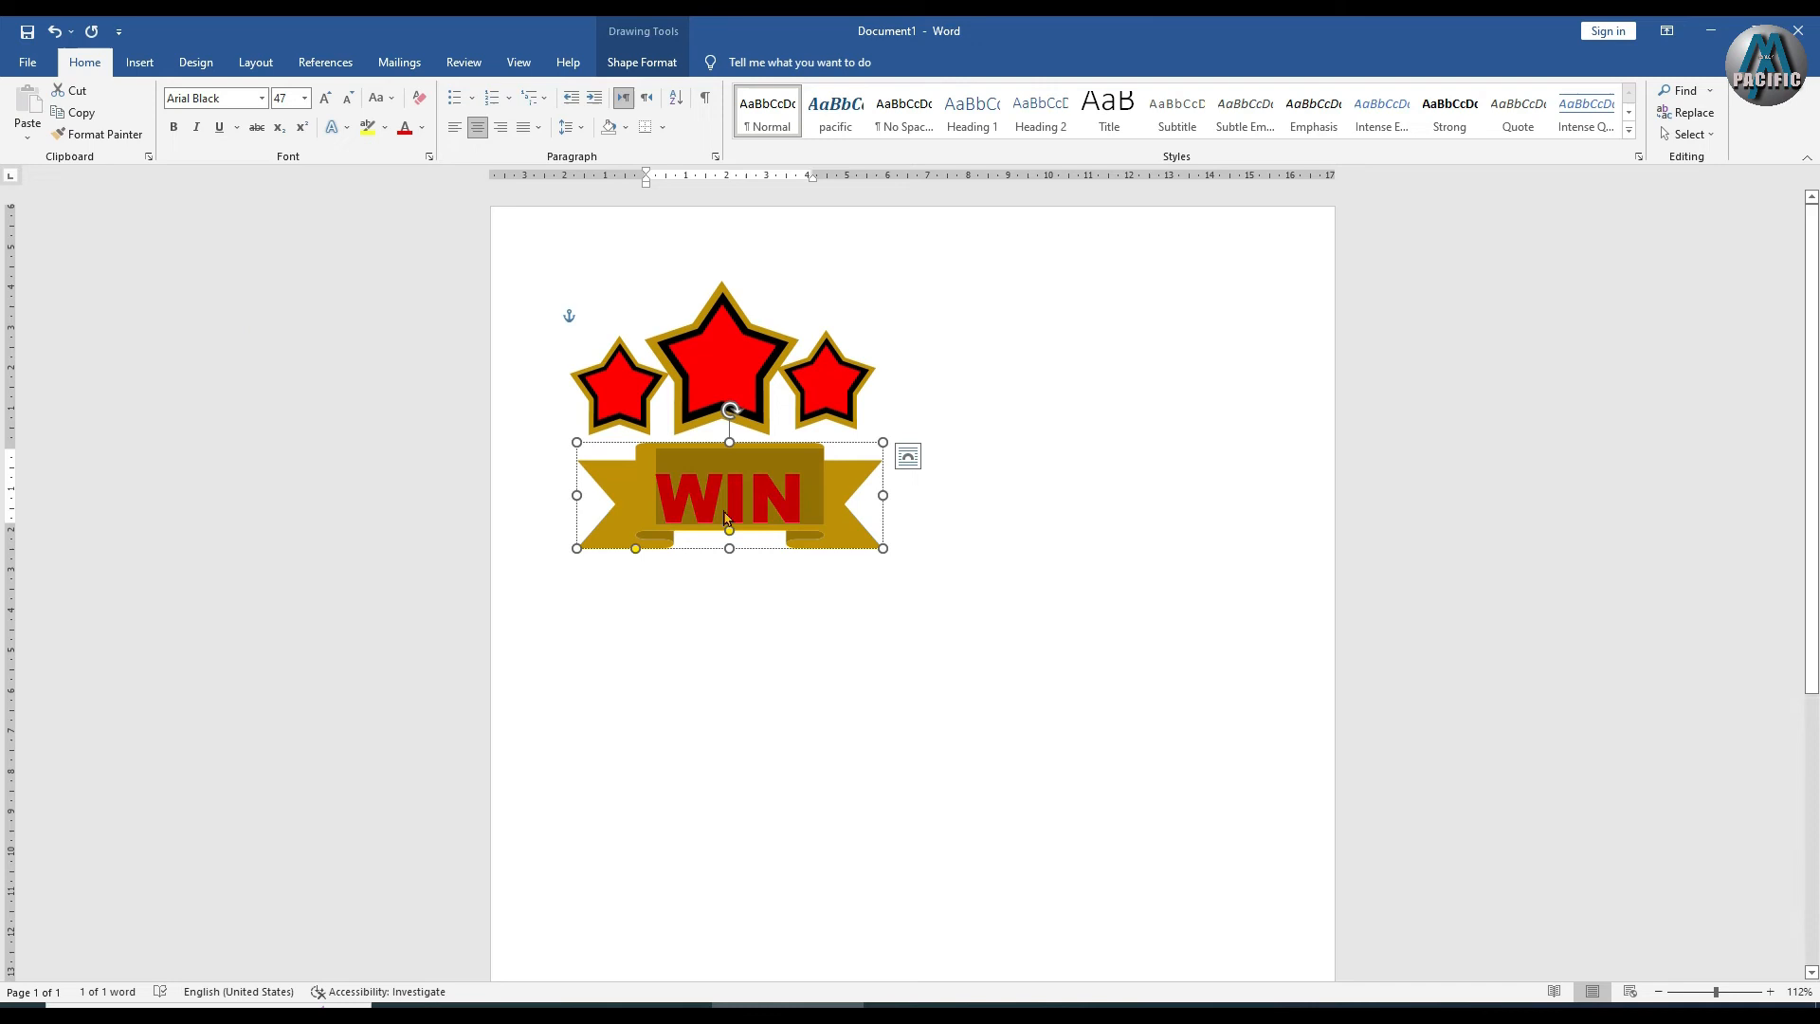
{"action": "left_click", "coordinate": [914, 565]}
Stretch the ribbon banner to a height of about 3.2 cm
{"action": "left_click", "coordinate": [804, 540]}
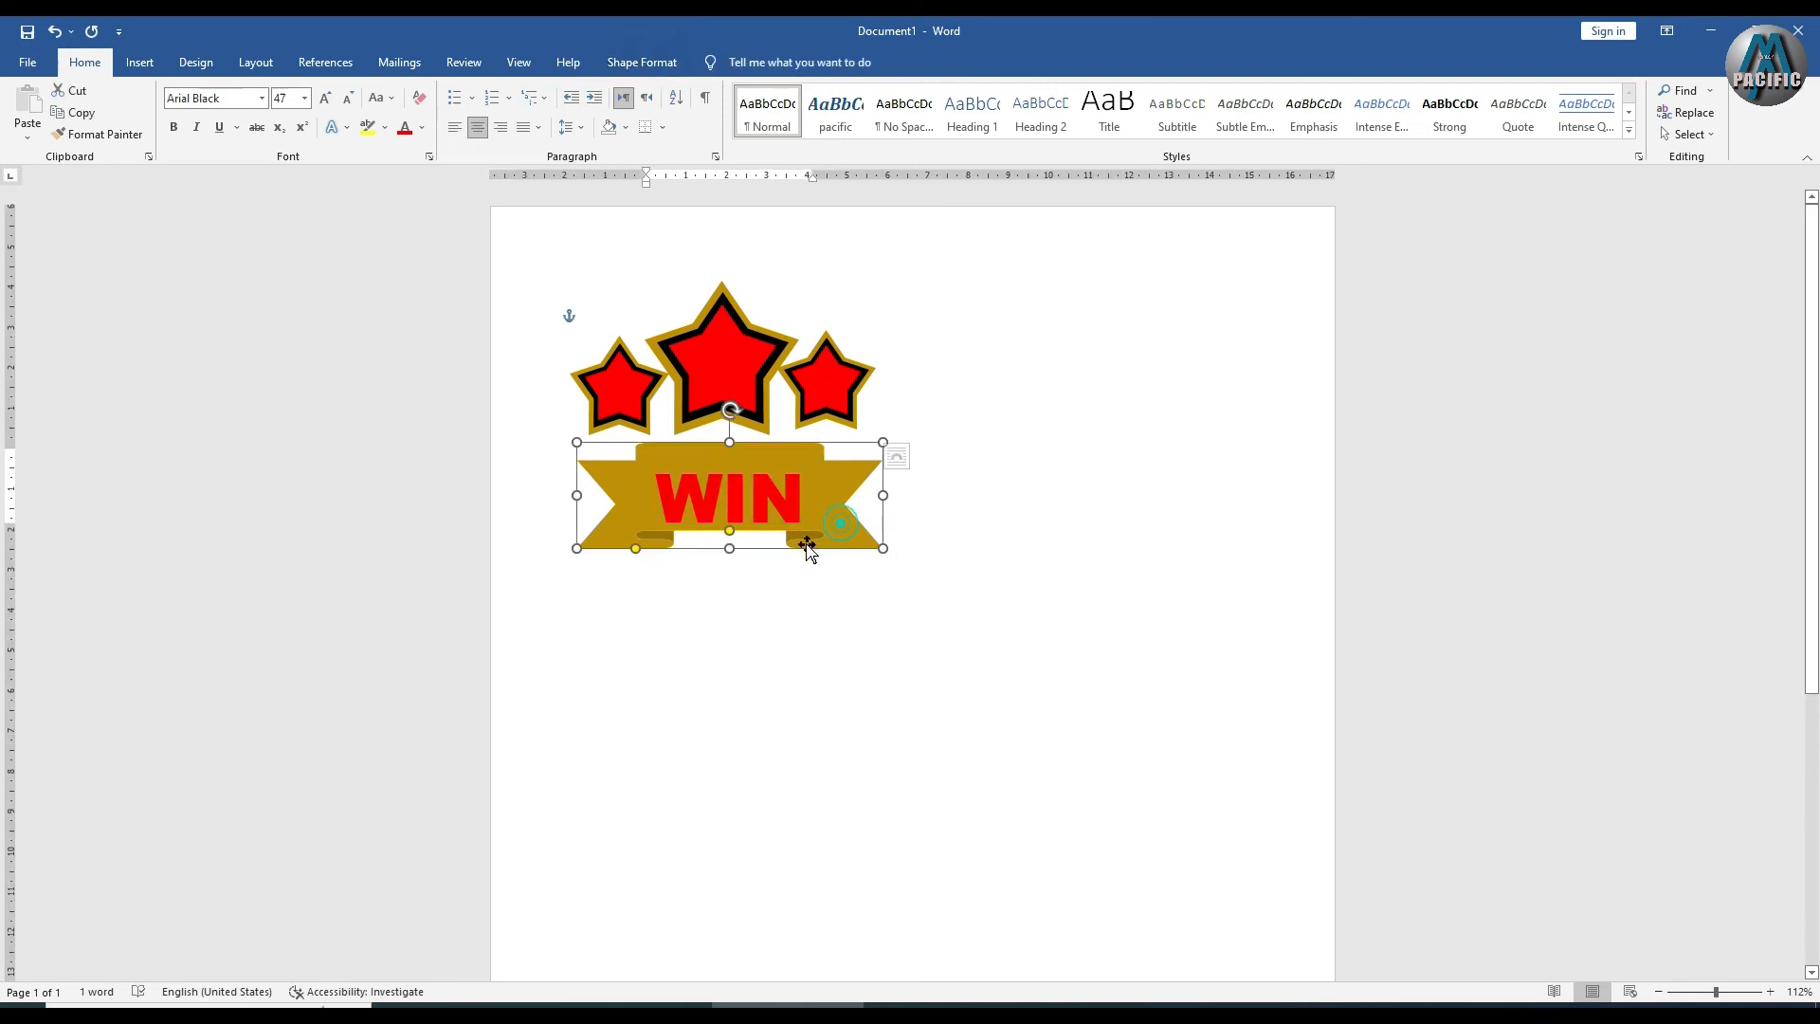
{"action": "left_click_drag", "start_coordinate": [729, 548], "coordinate": [734, 568]}
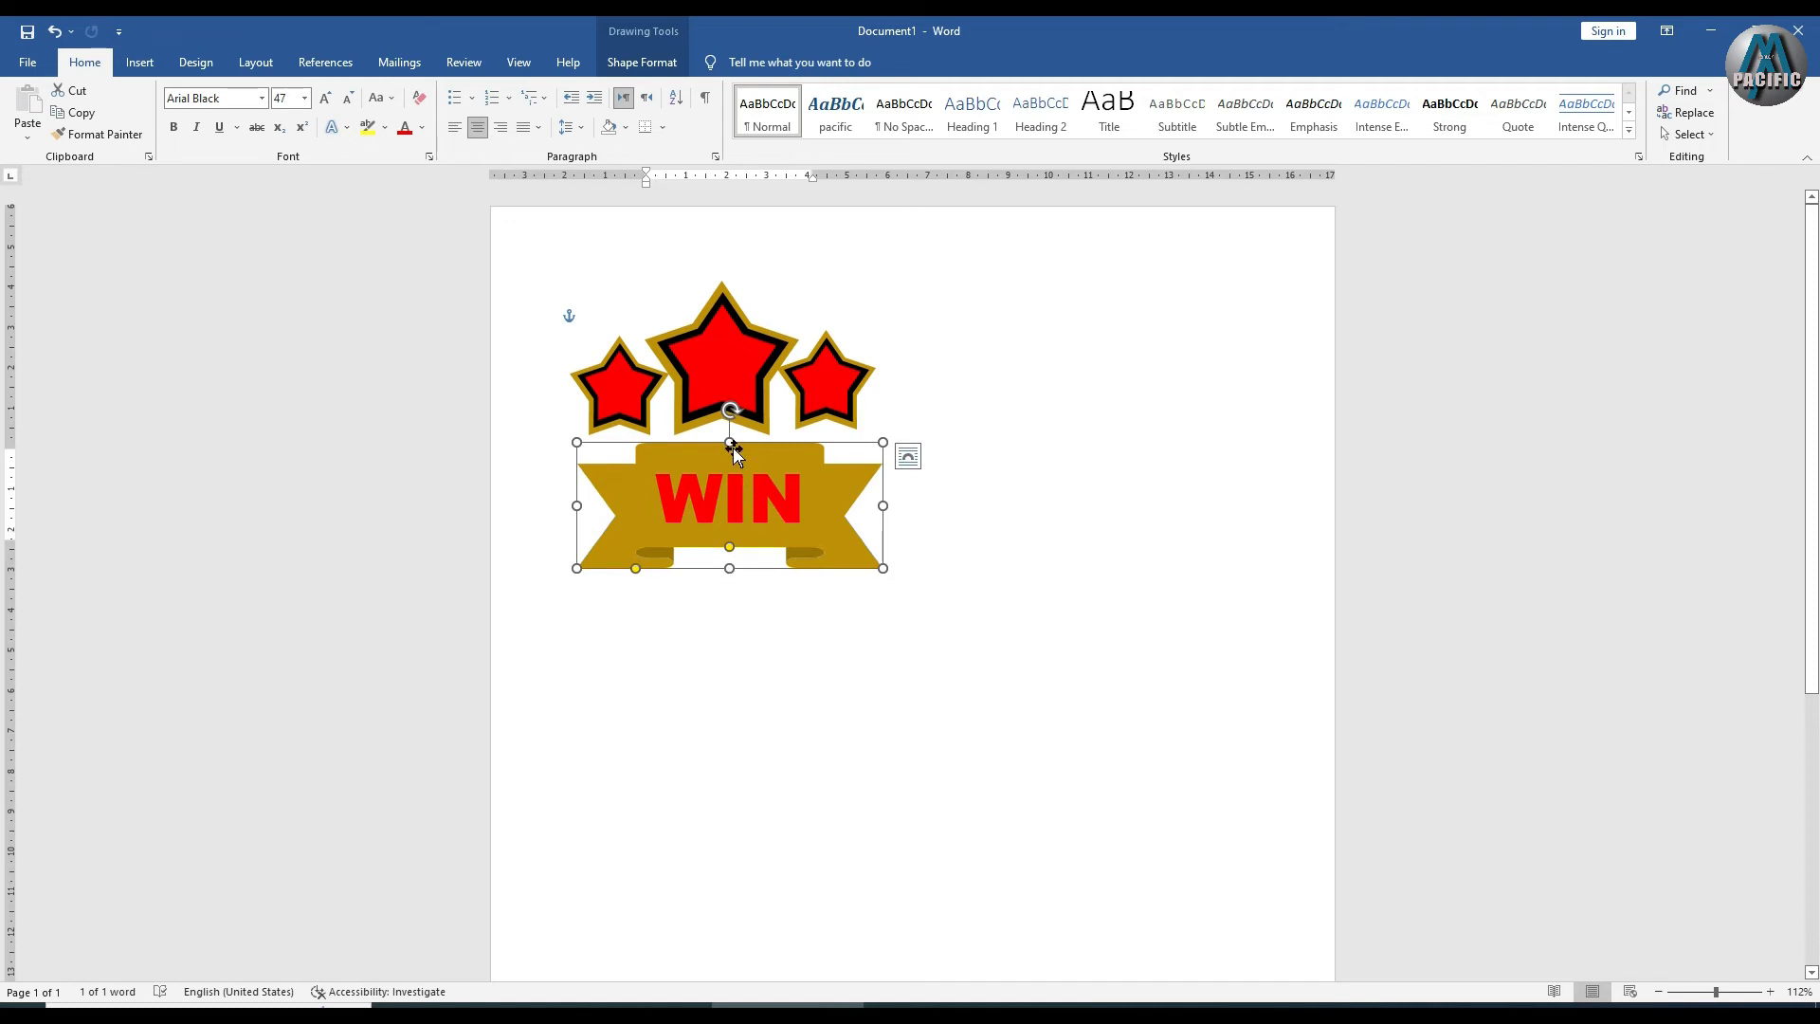
{"action": "left_click_drag", "start_coordinate": [729, 442], "coordinate": [821, 496]}
Outline the WIN text in black with a 3 pt line weight
{"action": "left_click", "coordinate": [735, 518]}
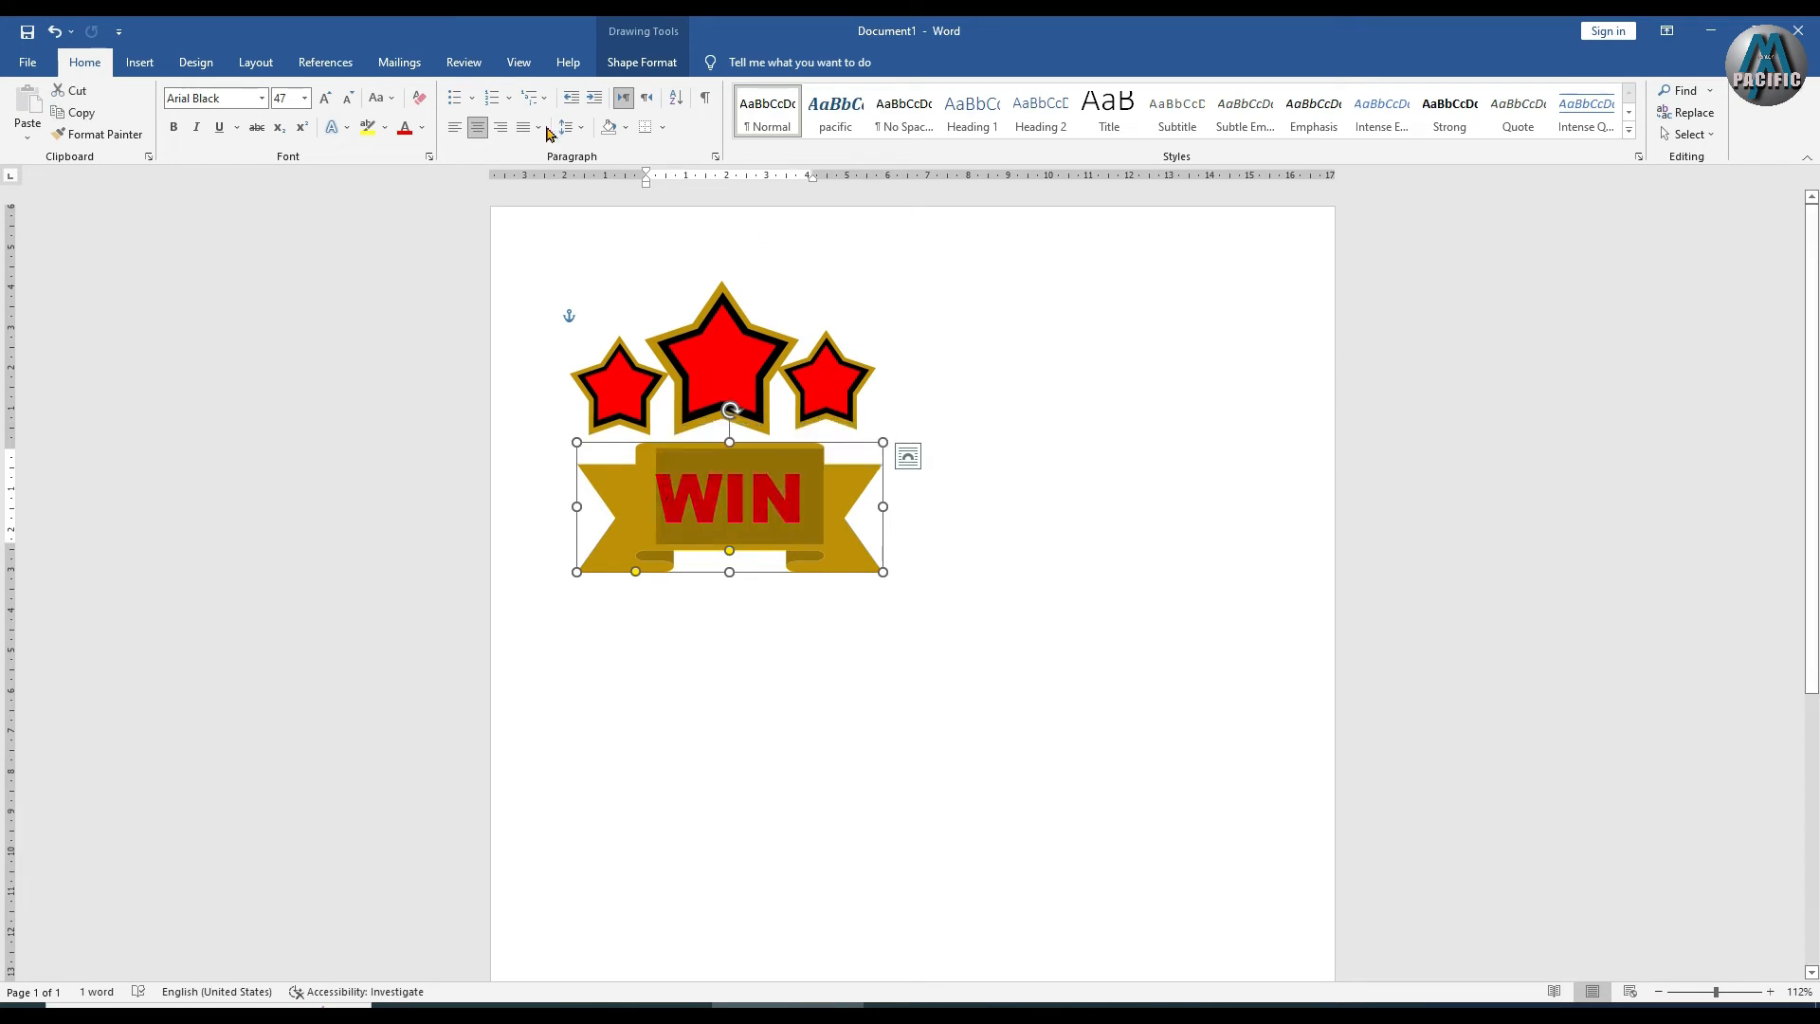
{"action": "left_click", "coordinate": [676, 80]}
{"action": "left_click", "coordinate": [999, 113]}
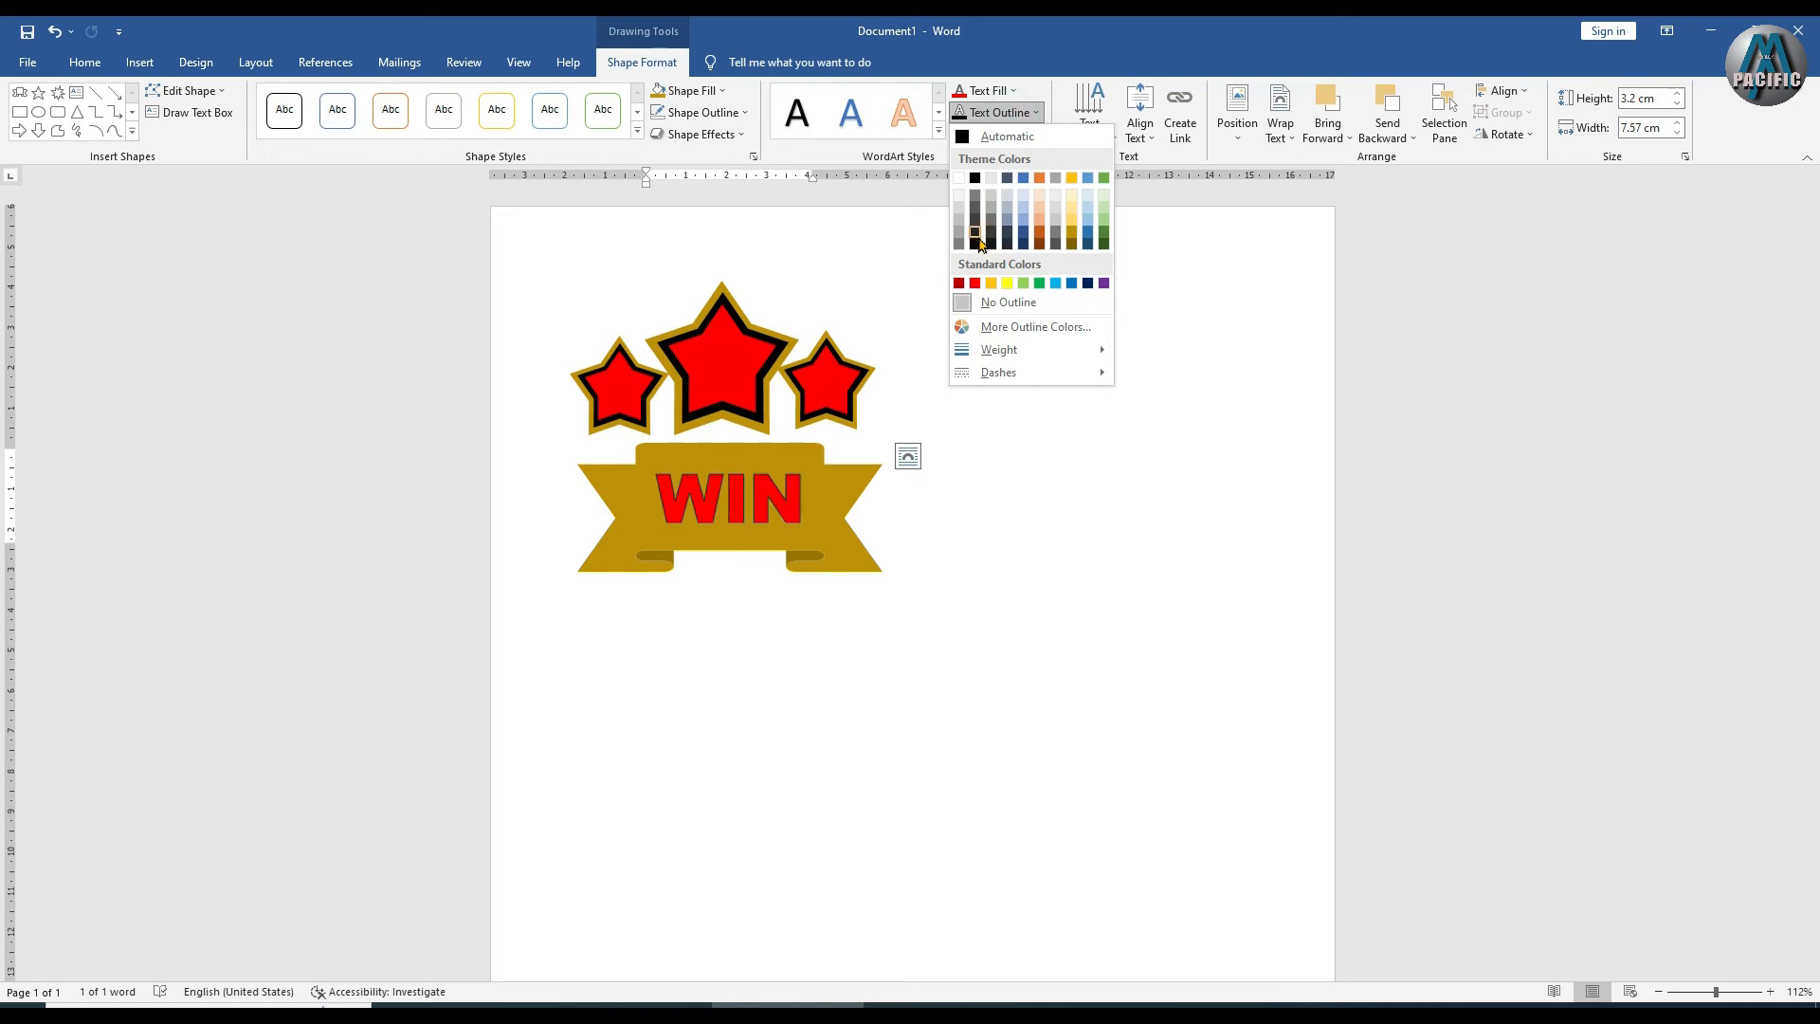
{"action": "mouse_move", "coordinate": [1023, 351]}
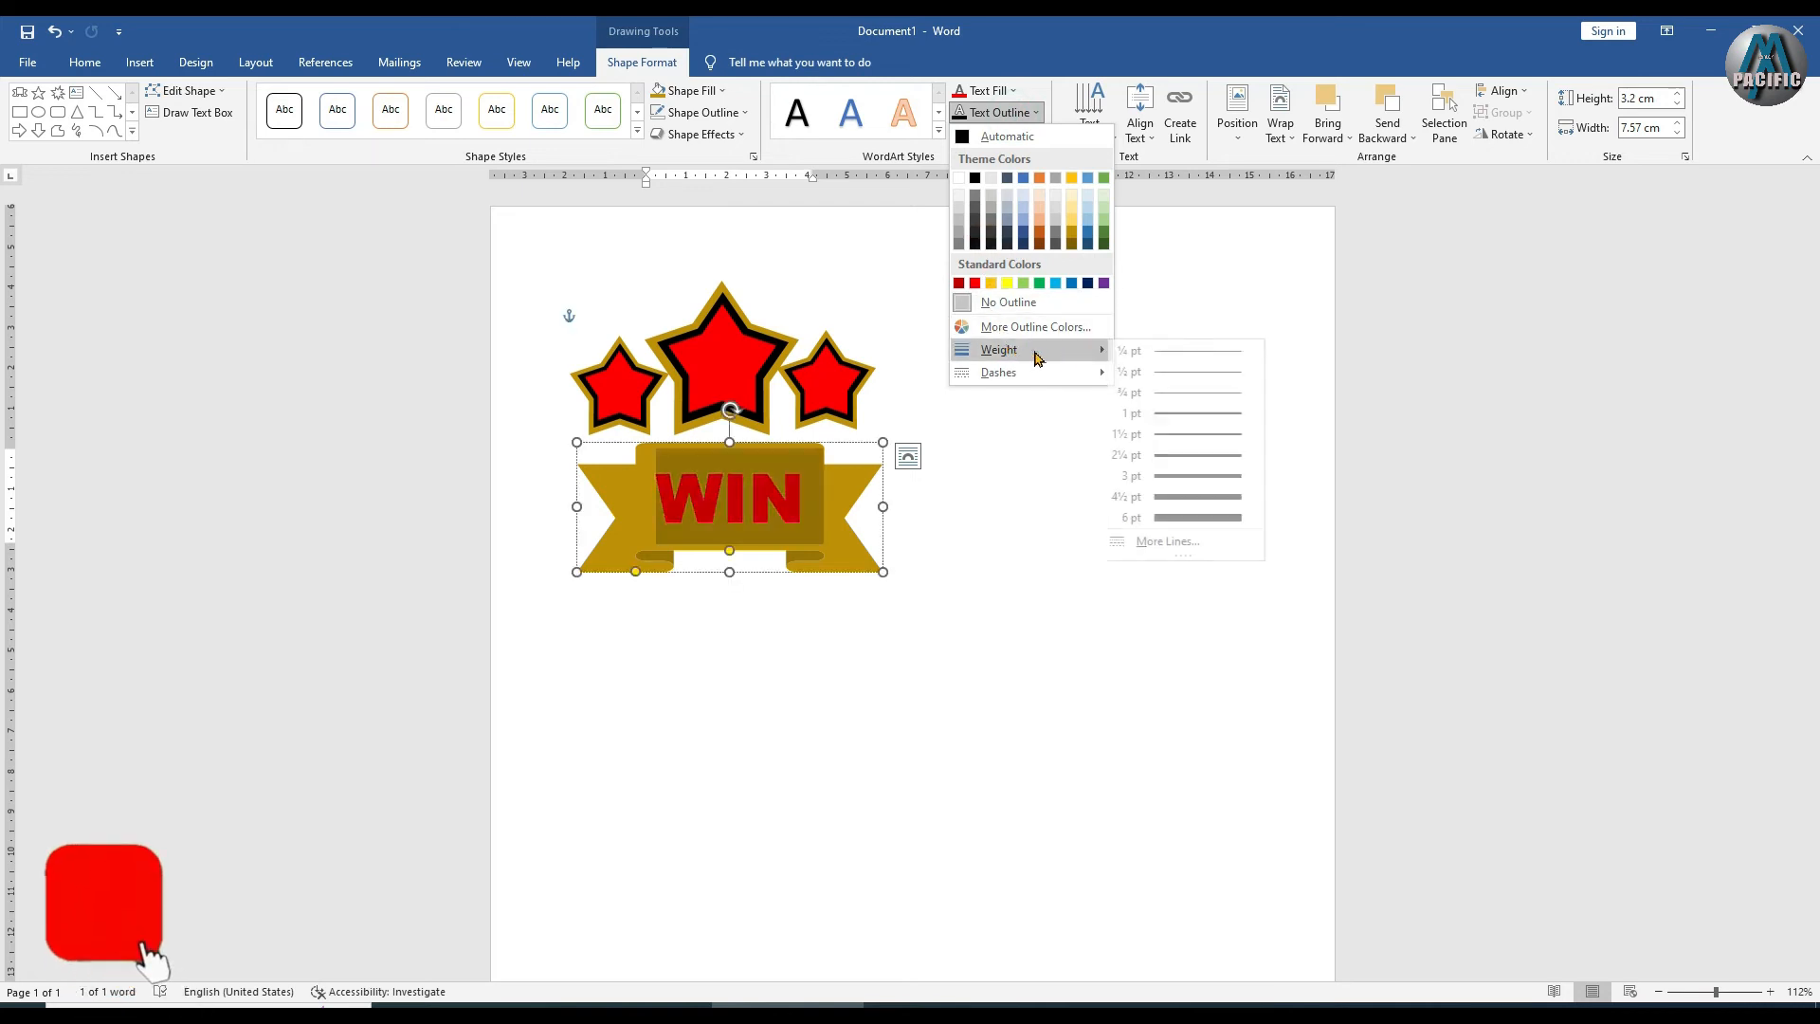
{"action": "left_click", "coordinate": [1196, 476]}
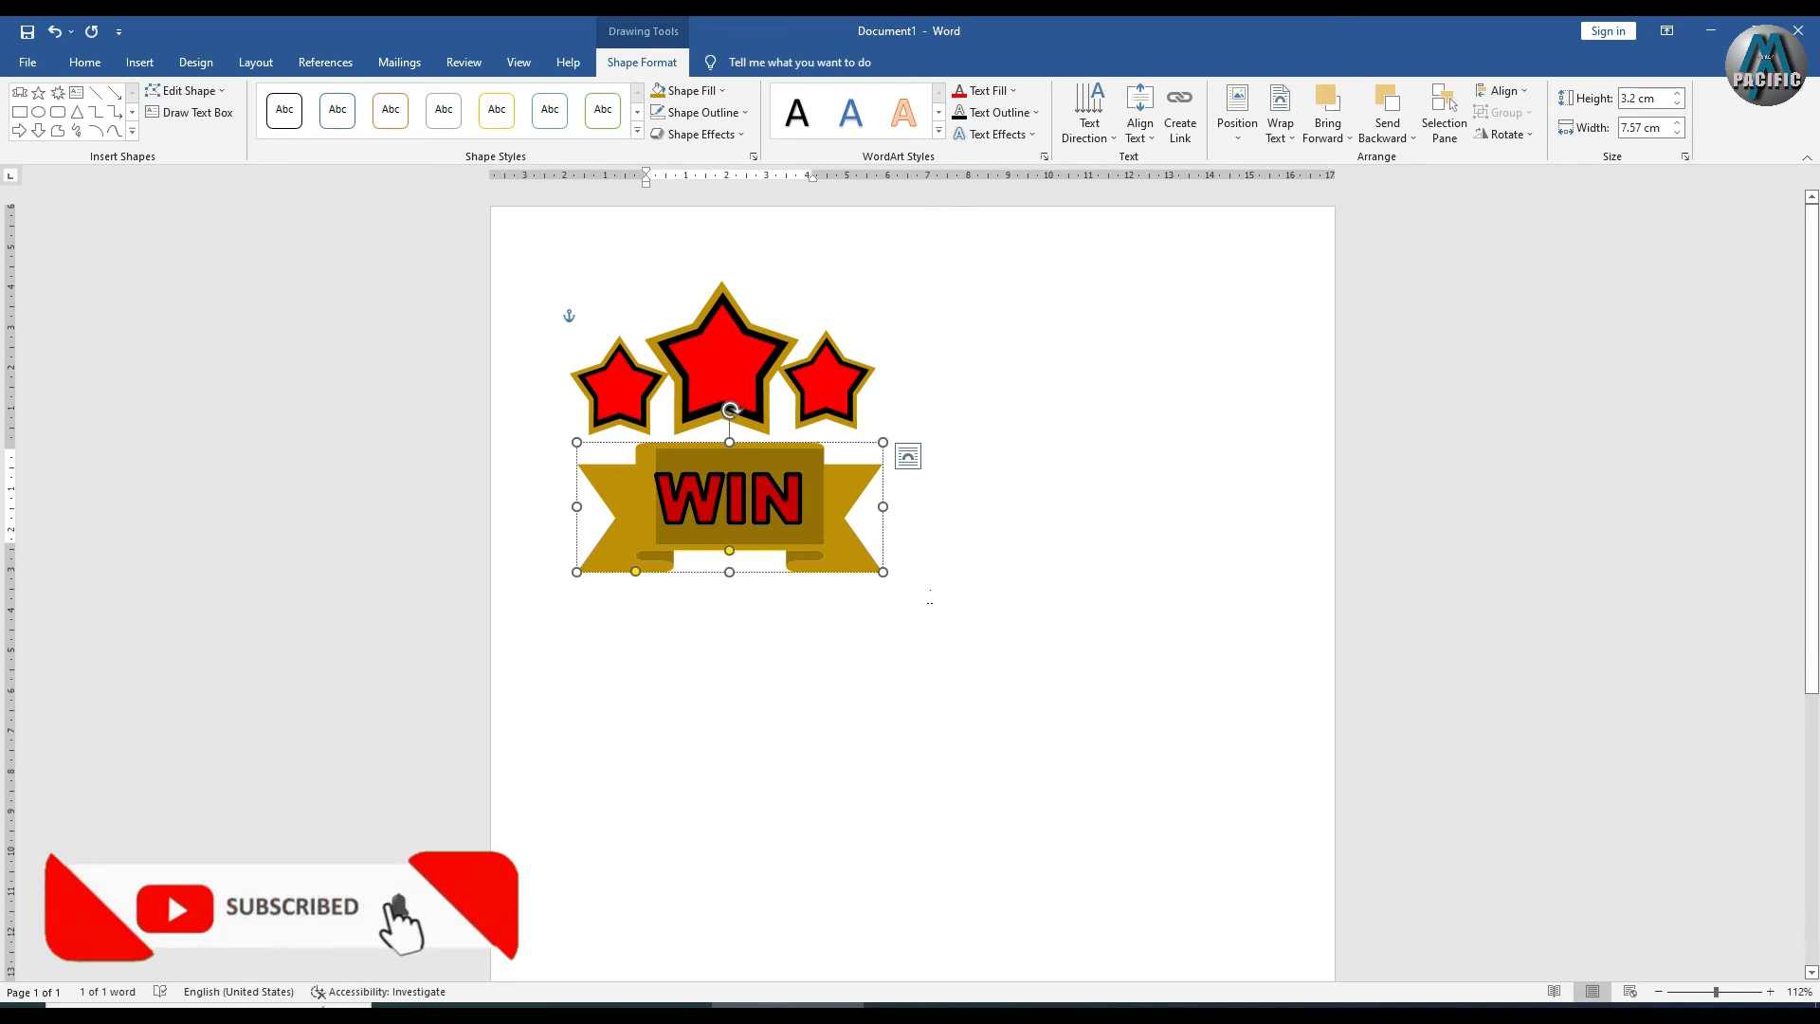
{"action": "left_click", "coordinate": [929, 597]}
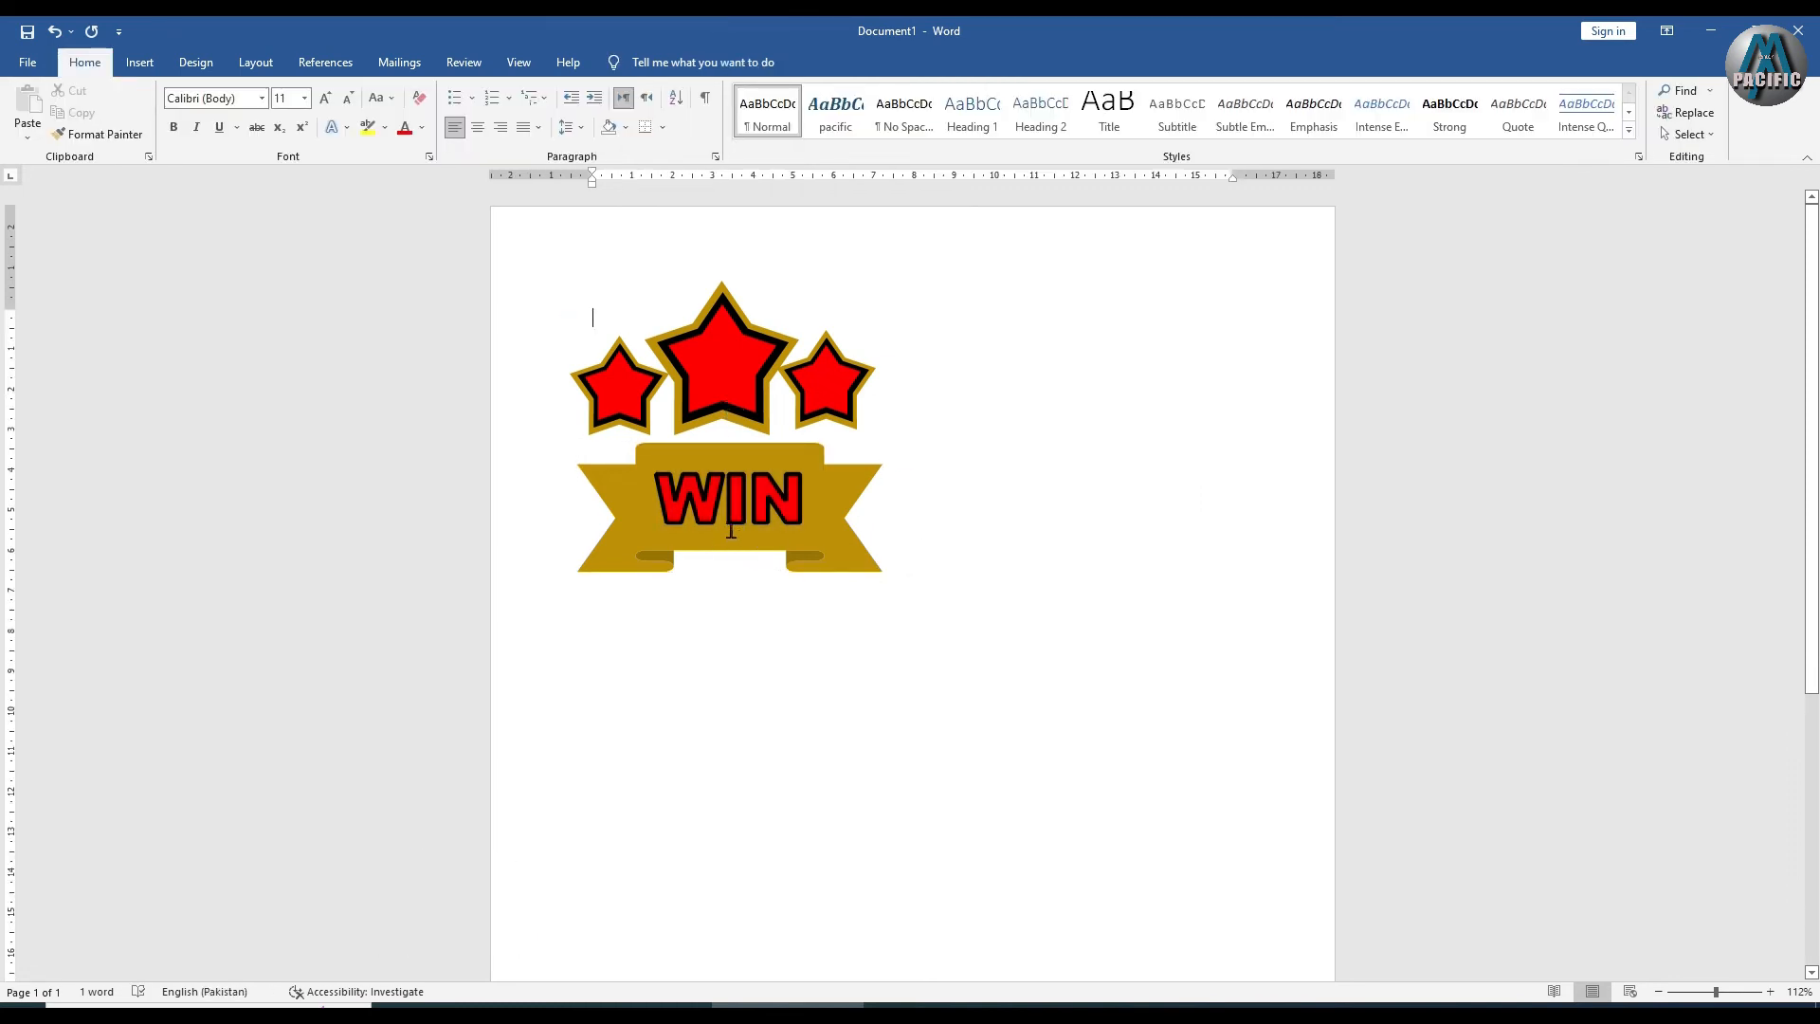
Give the ribbon banner a black outline with a 3 pt weight
{"action": "left_click", "coordinate": [846, 542]}
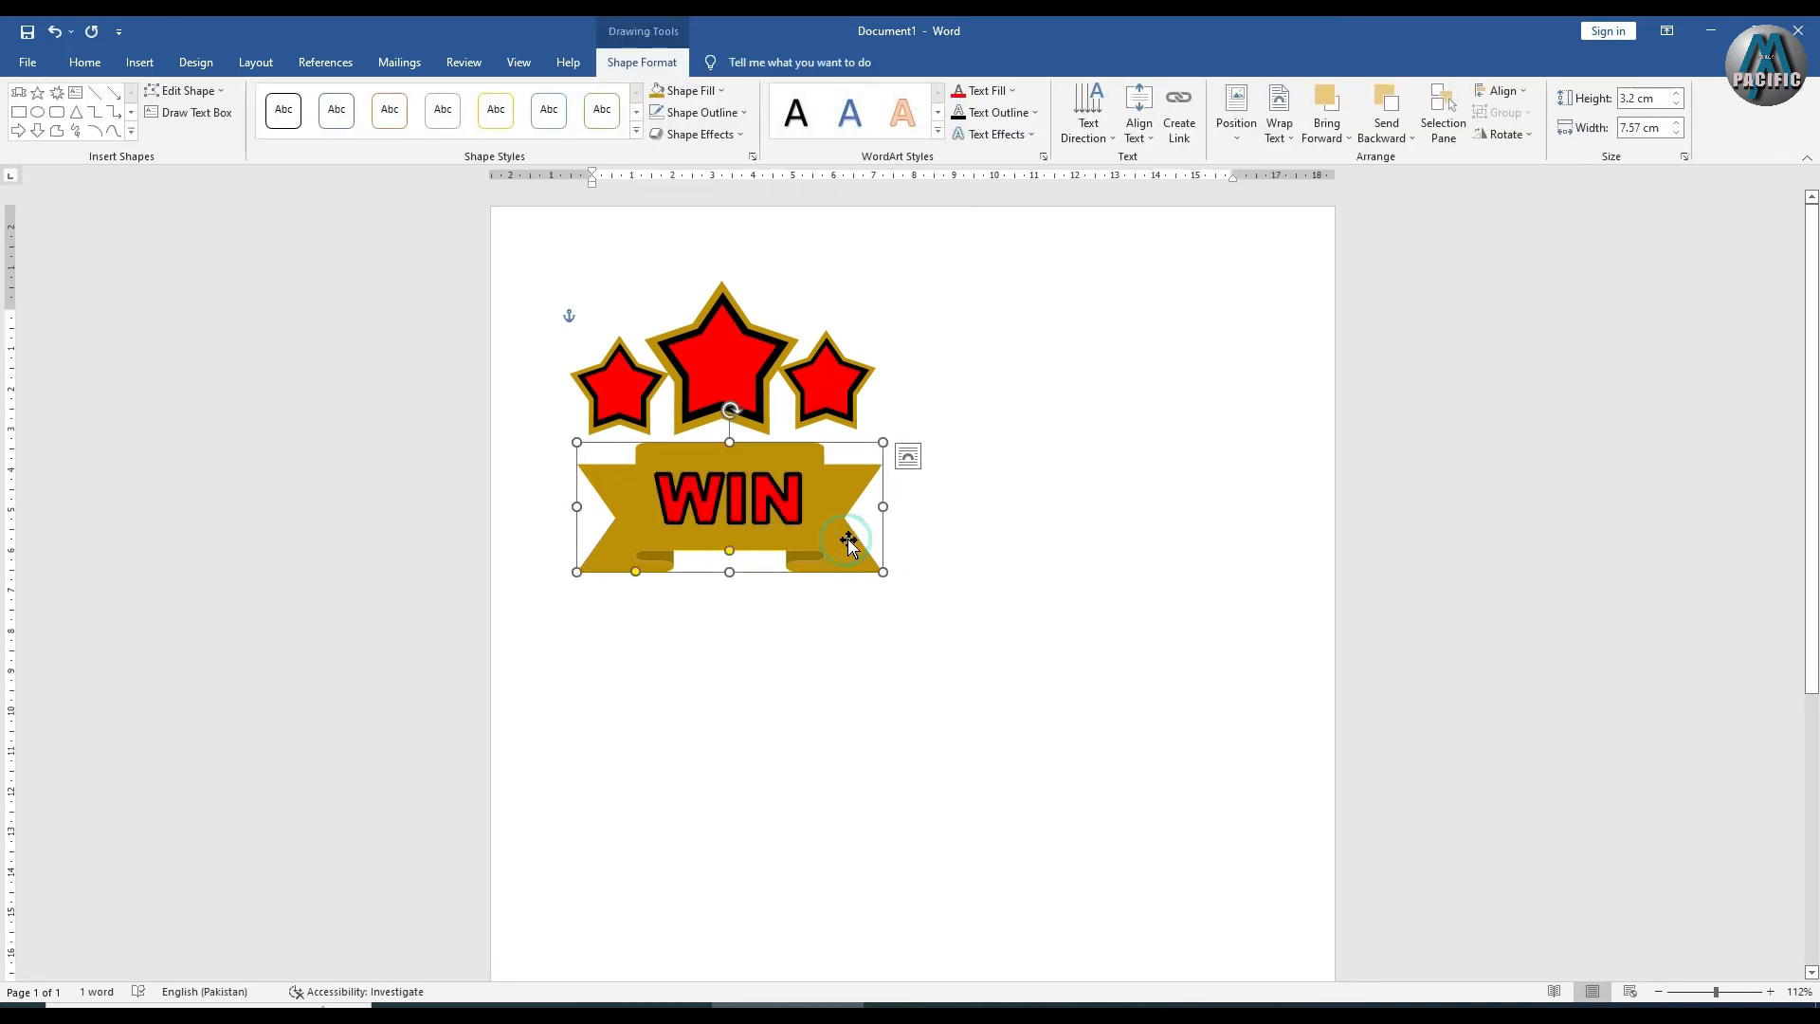
{"action": "left_click", "coordinate": [697, 113]}
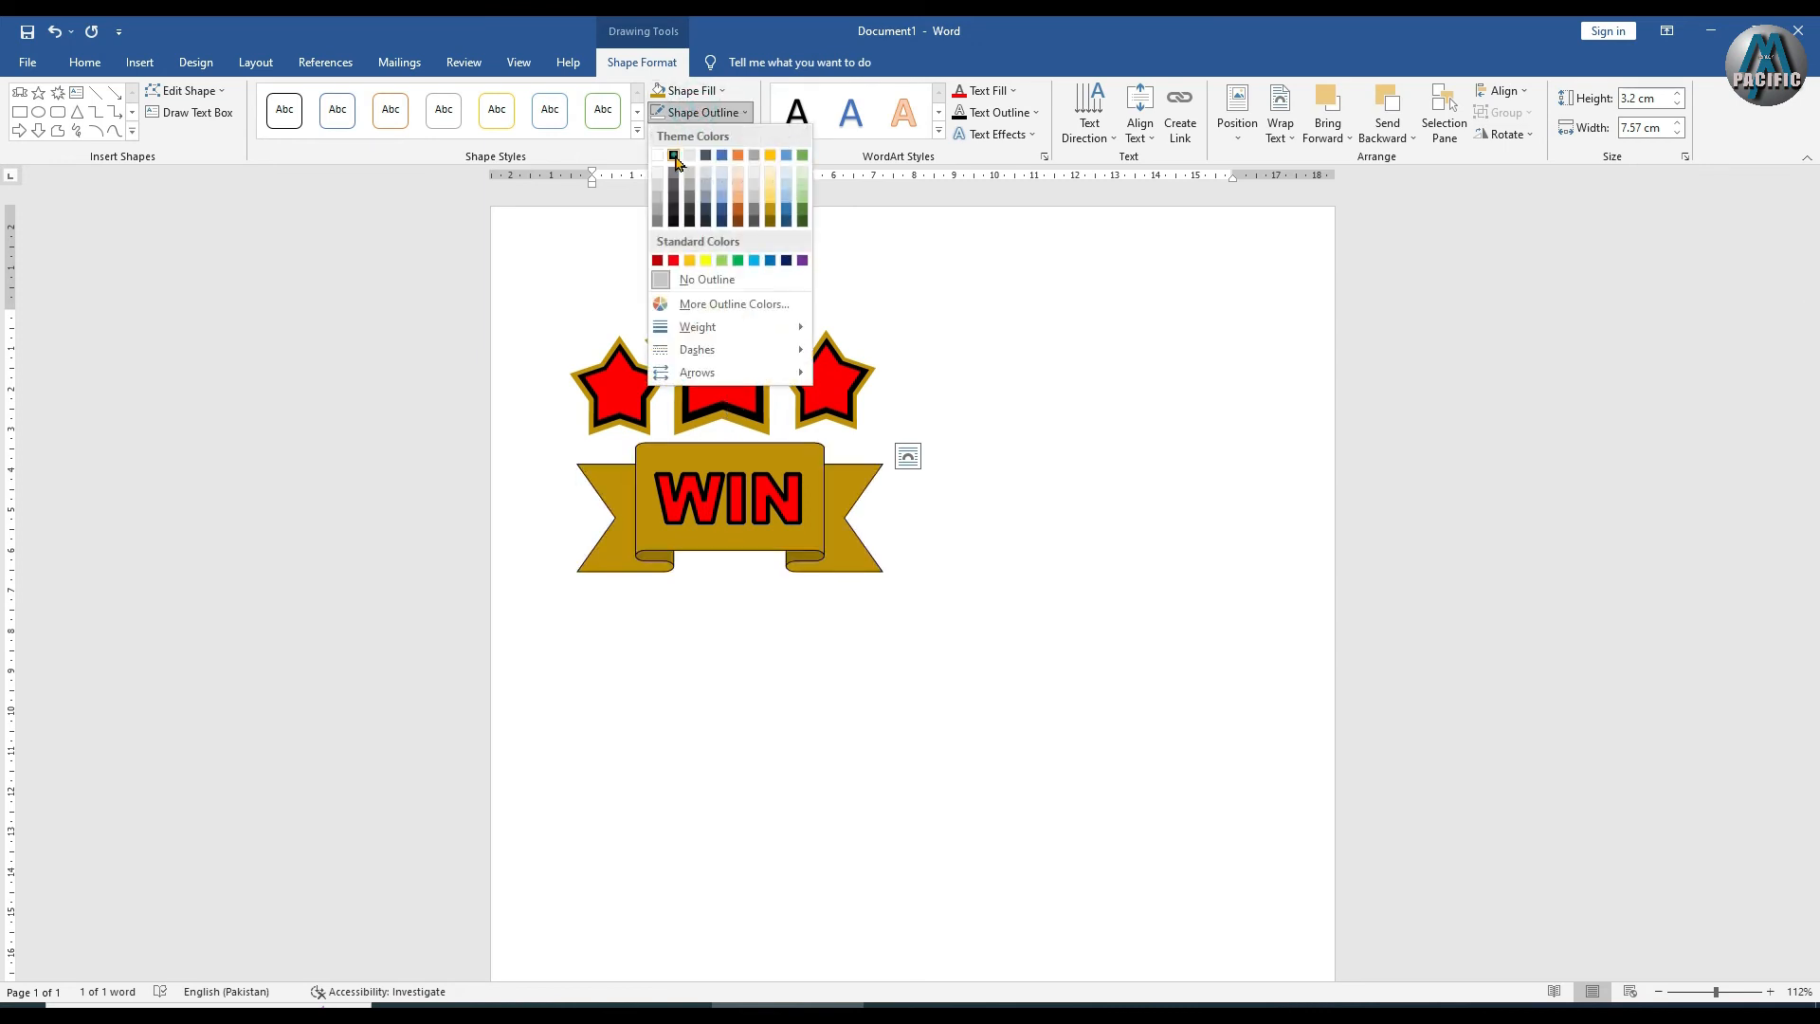
{"action": "left_click", "coordinate": [675, 156]}
{"action": "left_click", "coordinate": [699, 112]}
{"action": "mouse_move", "coordinate": [785, 333]}
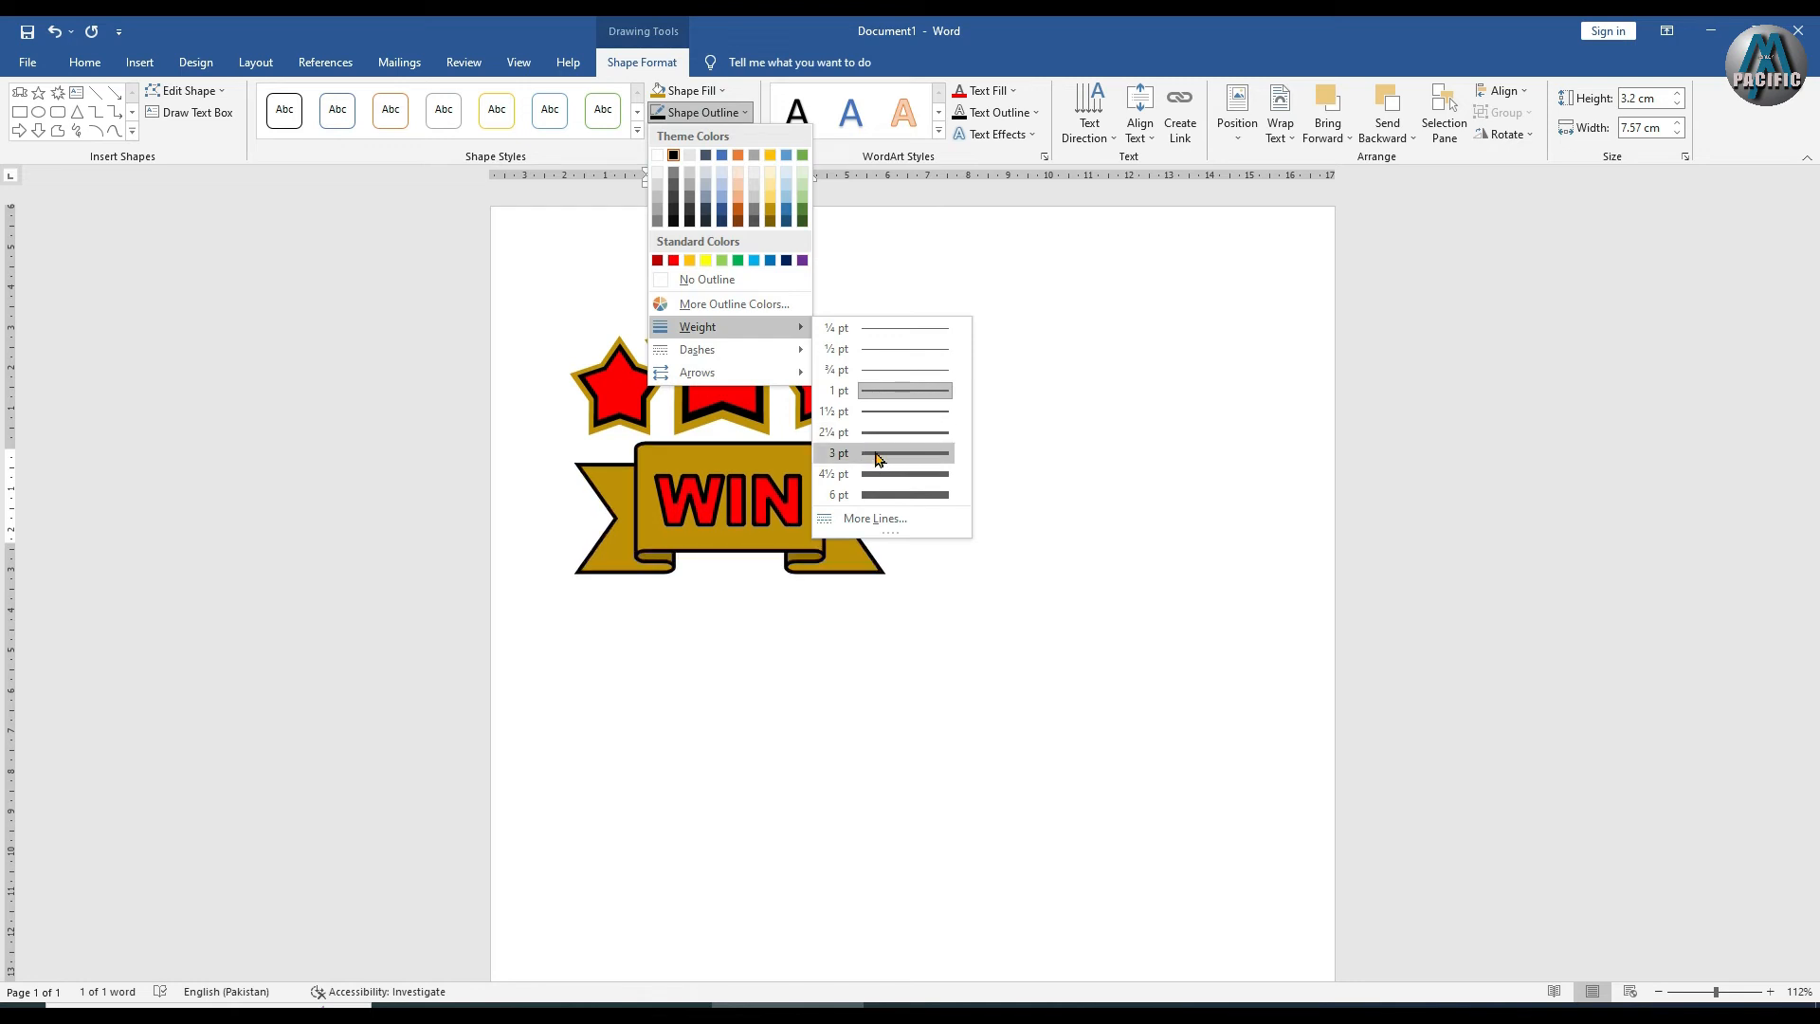
{"action": "left_click", "coordinate": [876, 455]}
{"action": "left_click", "coordinate": [939, 550]}
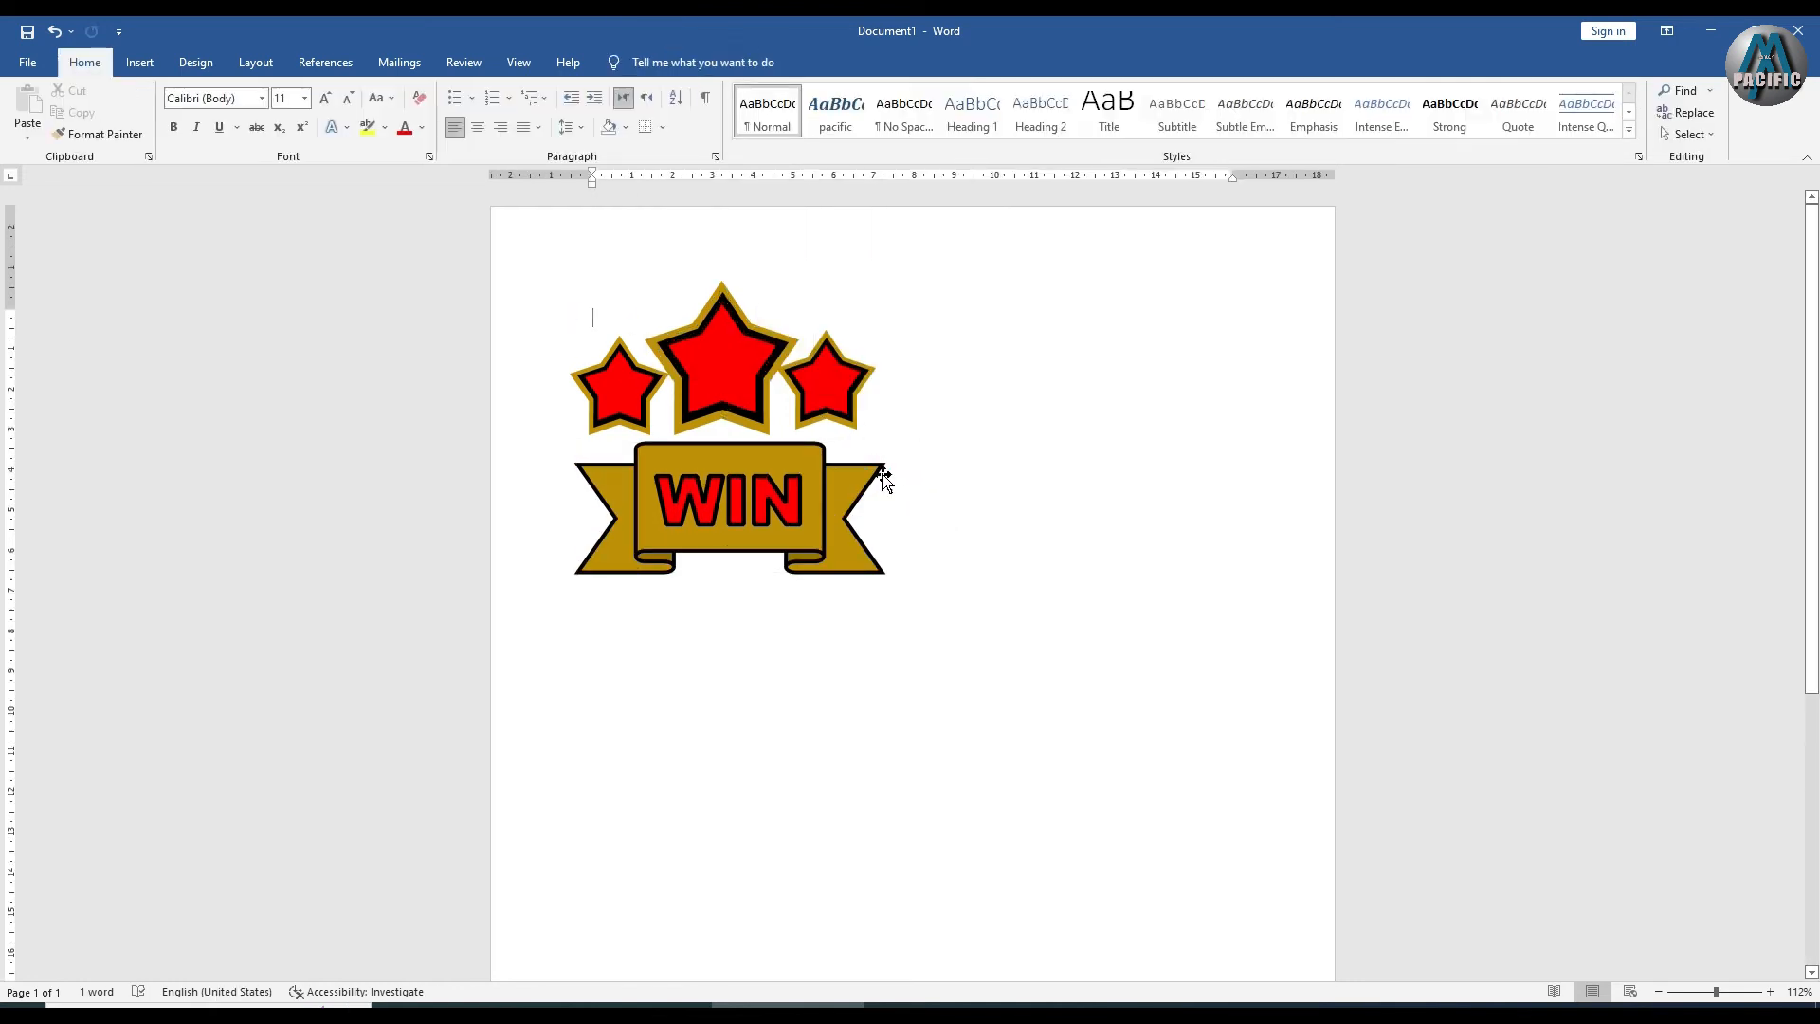
{"action": "left_click", "coordinate": [822, 407]}
{"action": "left_click", "coordinate": [705, 384], "text": "shift"}
{"action": "left_click", "coordinate": [611, 396], "text": "shift"}
{"action": "left_click", "coordinate": [708, 507]}
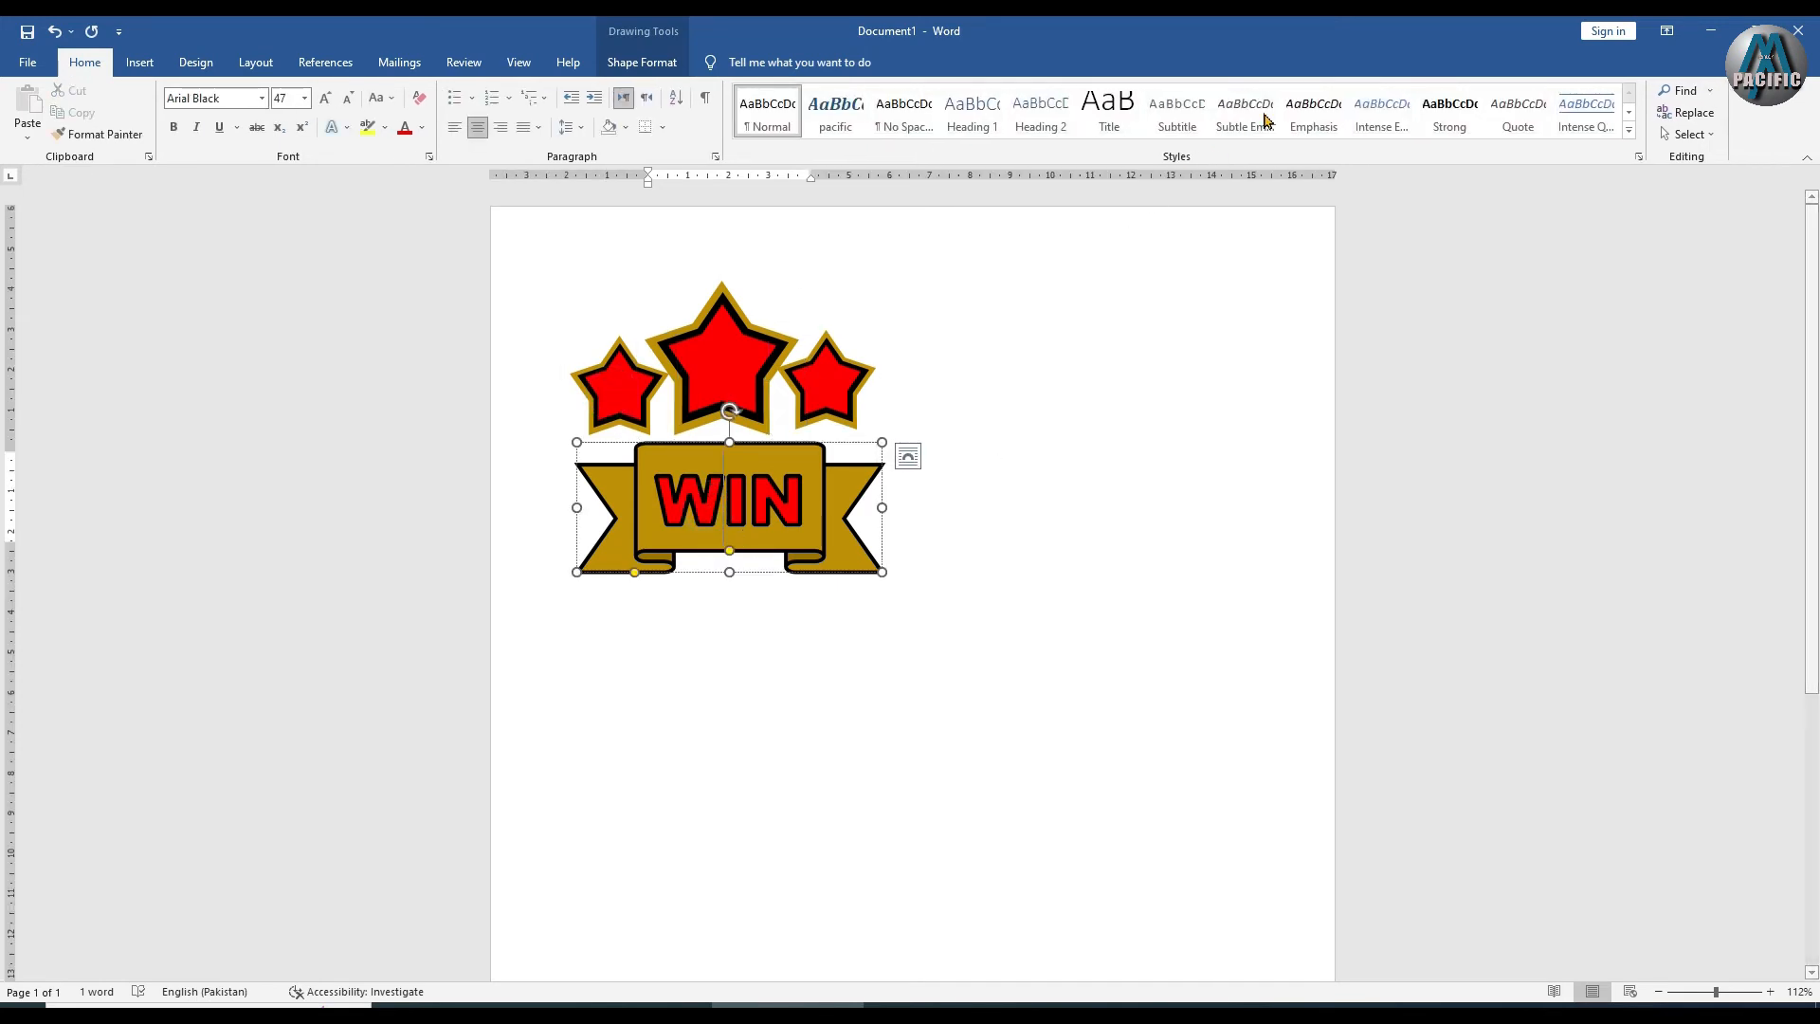
{"action": "left_click", "coordinate": [641, 62]}
{"action": "left_click", "coordinate": [1515, 91]}
{"action": "left_click", "coordinate": [1521, 95]}
{"action": "left_click", "coordinate": [979, 483]}
Group the ribbon banner and the three stars above it into one object
{"action": "left_click", "coordinate": [865, 551]}
{"action": "left_click", "coordinate": [829, 417], "text": "shift"}
{"action": "left_click", "coordinate": [707, 362], "text": "shift"}
{"action": "left_click", "coordinate": [616, 383], "text": "shift"}
{"action": "left_click", "coordinate": [1504, 112]}
{"action": "left_click", "coordinate": [1525, 142]}
{"action": "left_click", "coordinate": [1011, 484]}
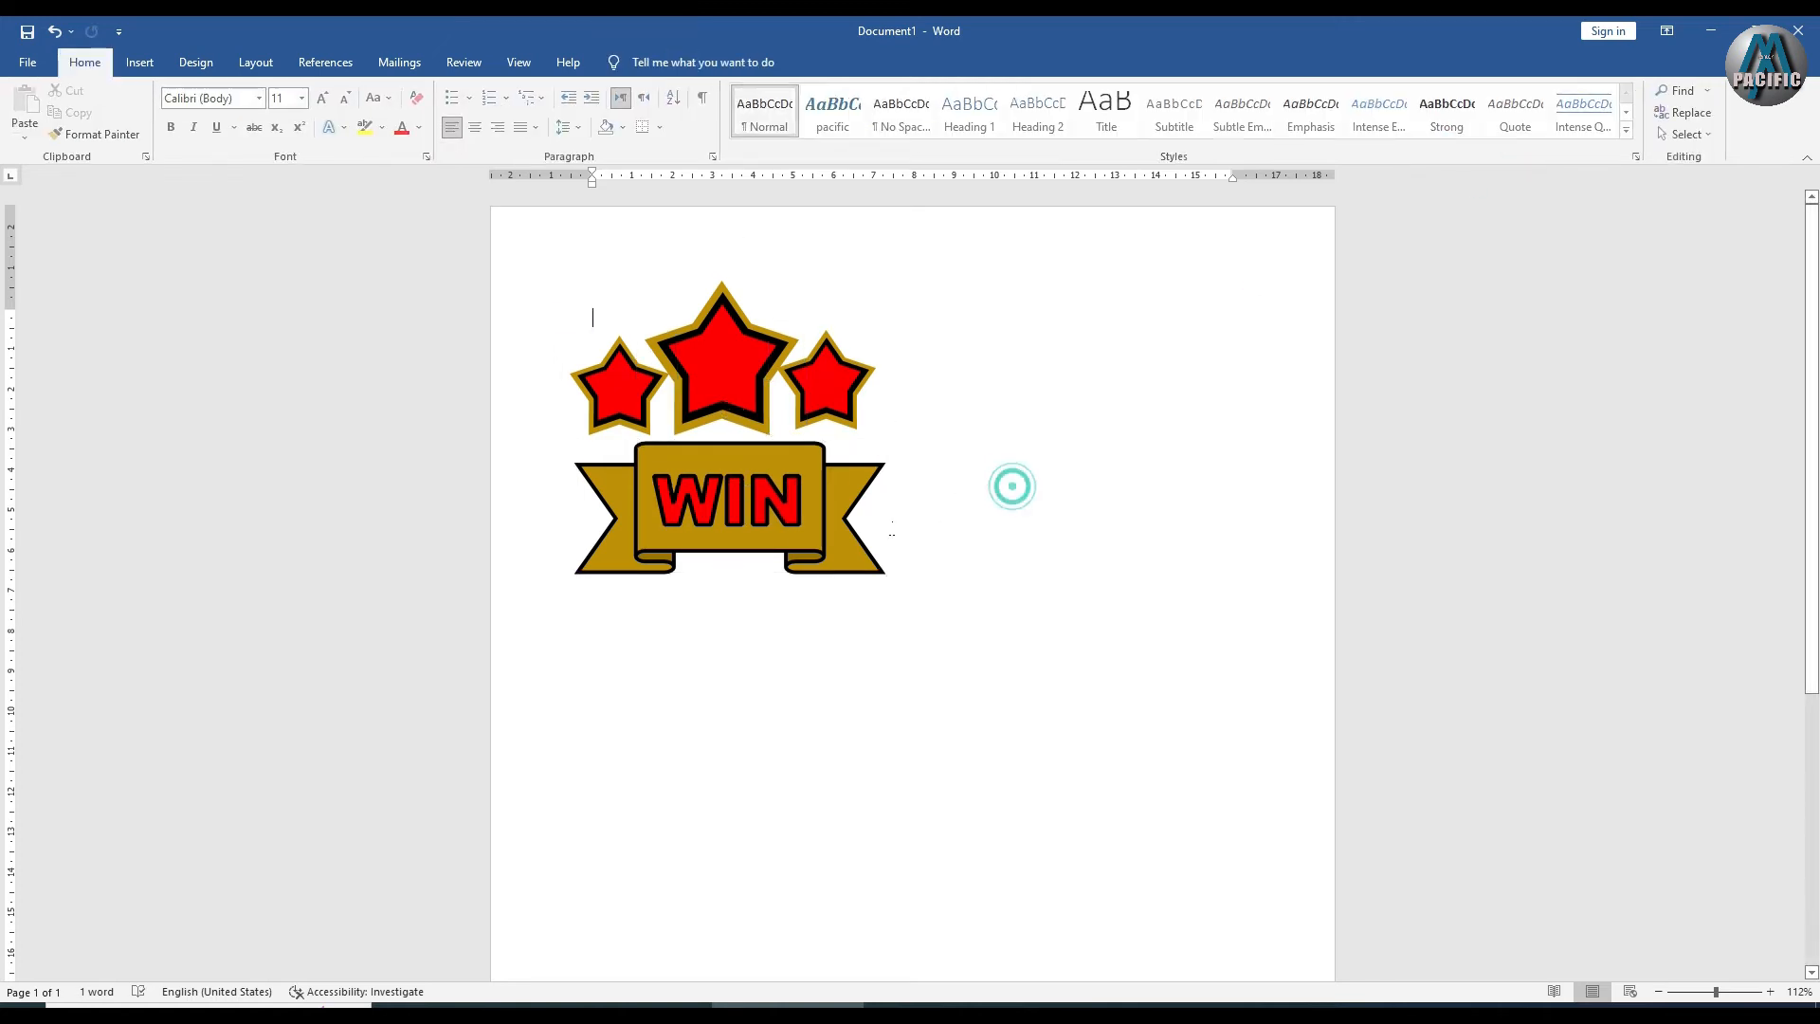
{"action": "left_click", "coordinate": [741, 371]}
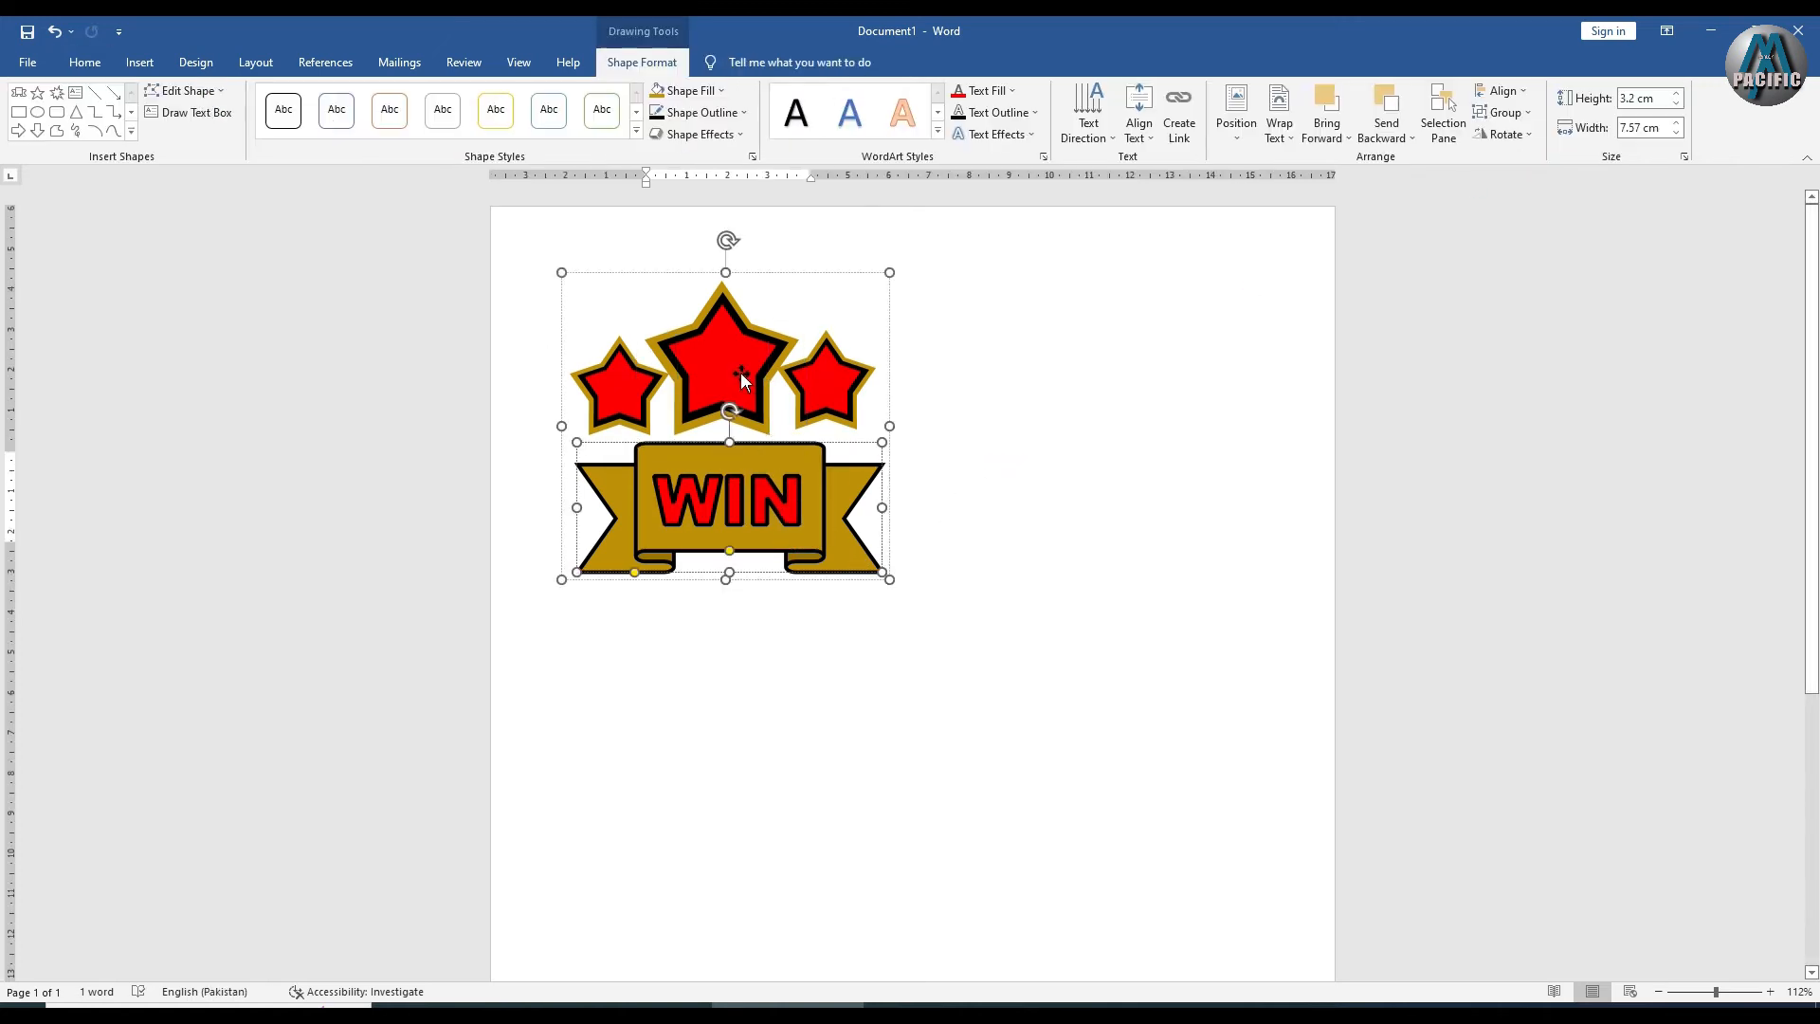
{"action": "left_click", "coordinate": [741, 371]}
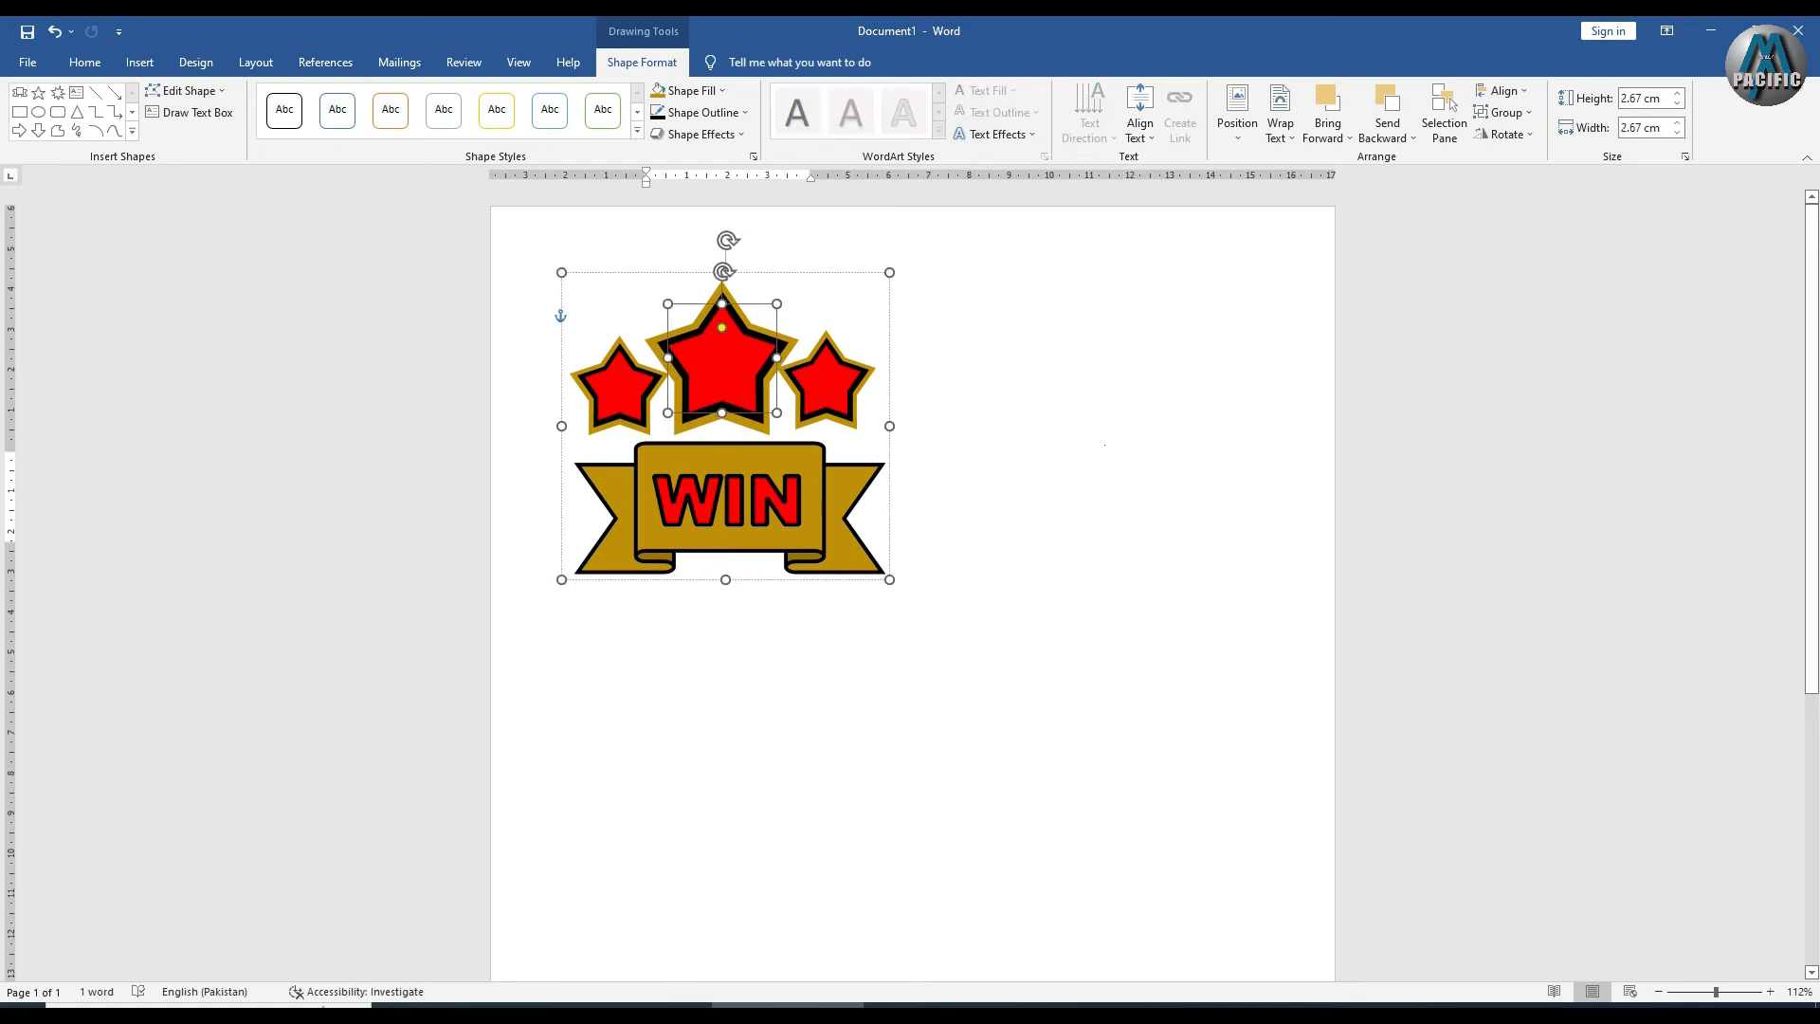
{"action": "left_click", "coordinate": [1103, 451]}
Move the grouped emblem slightly up and left, try shrinking it to about 6.54 by 7.01 cm, and undo the resize
{"action": "mouse_move", "coordinate": [860, 550]}
{"action": "left_mouse_down"}
{"action": "mouse_move", "coordinate": [839, 497]}
{"action": "mouse_move", "coordinate": [867, 558]}
{"action": "mouse_move", "coordinate": [829, 527]}
{"action": "left_mouse_up"}
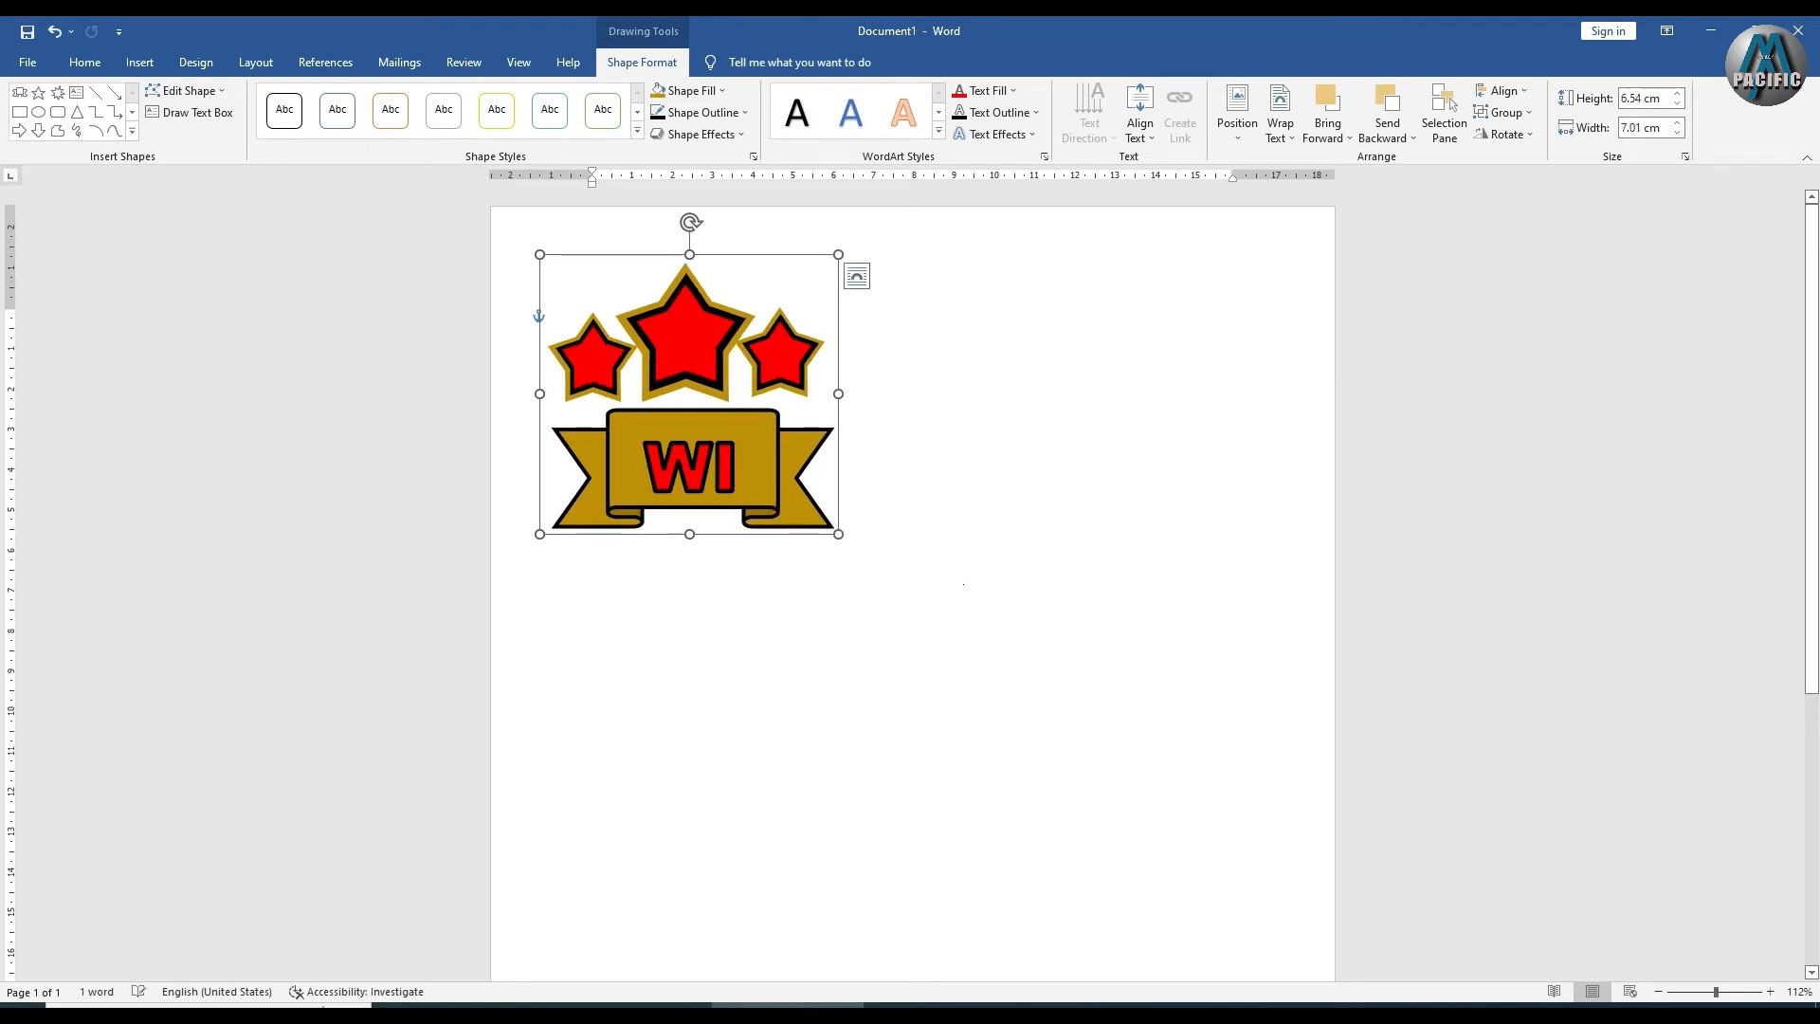
{"action": "left_click", "coordinate": [966, 587]}
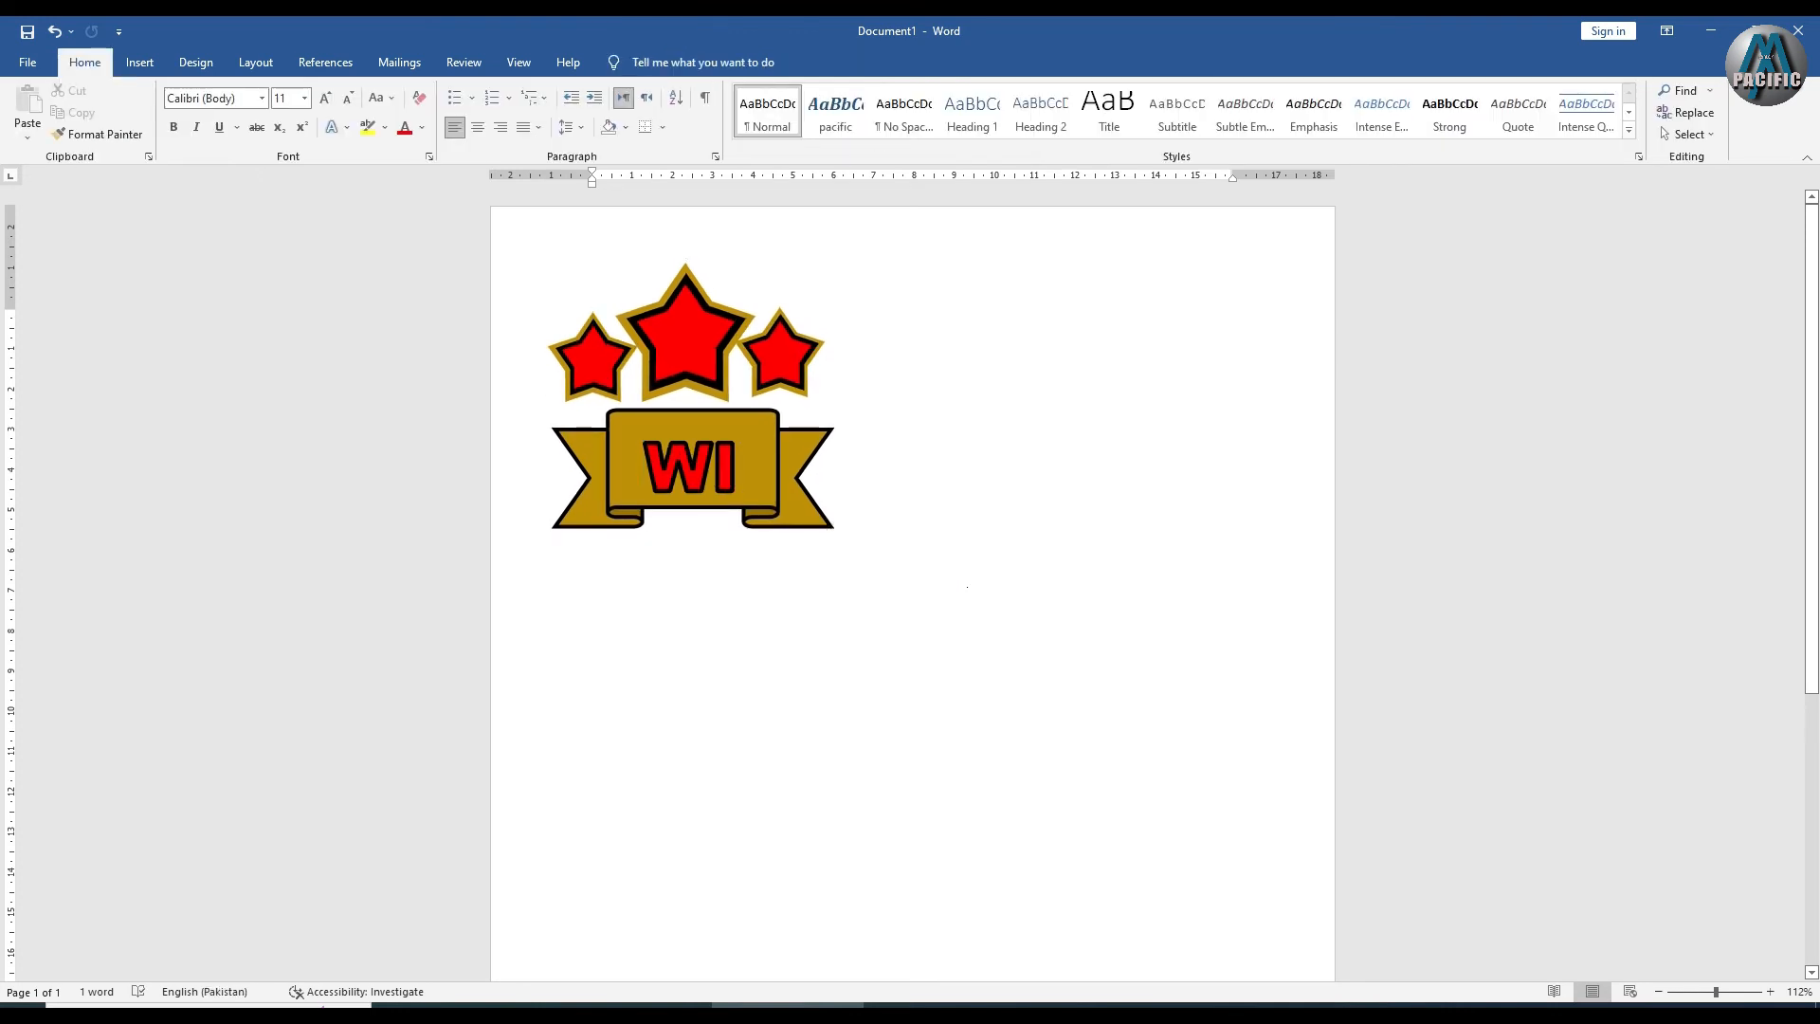
{"action": "key", "text": "ctrl+z"}
{"action": "left_click", "coordinate": [967, 592]}
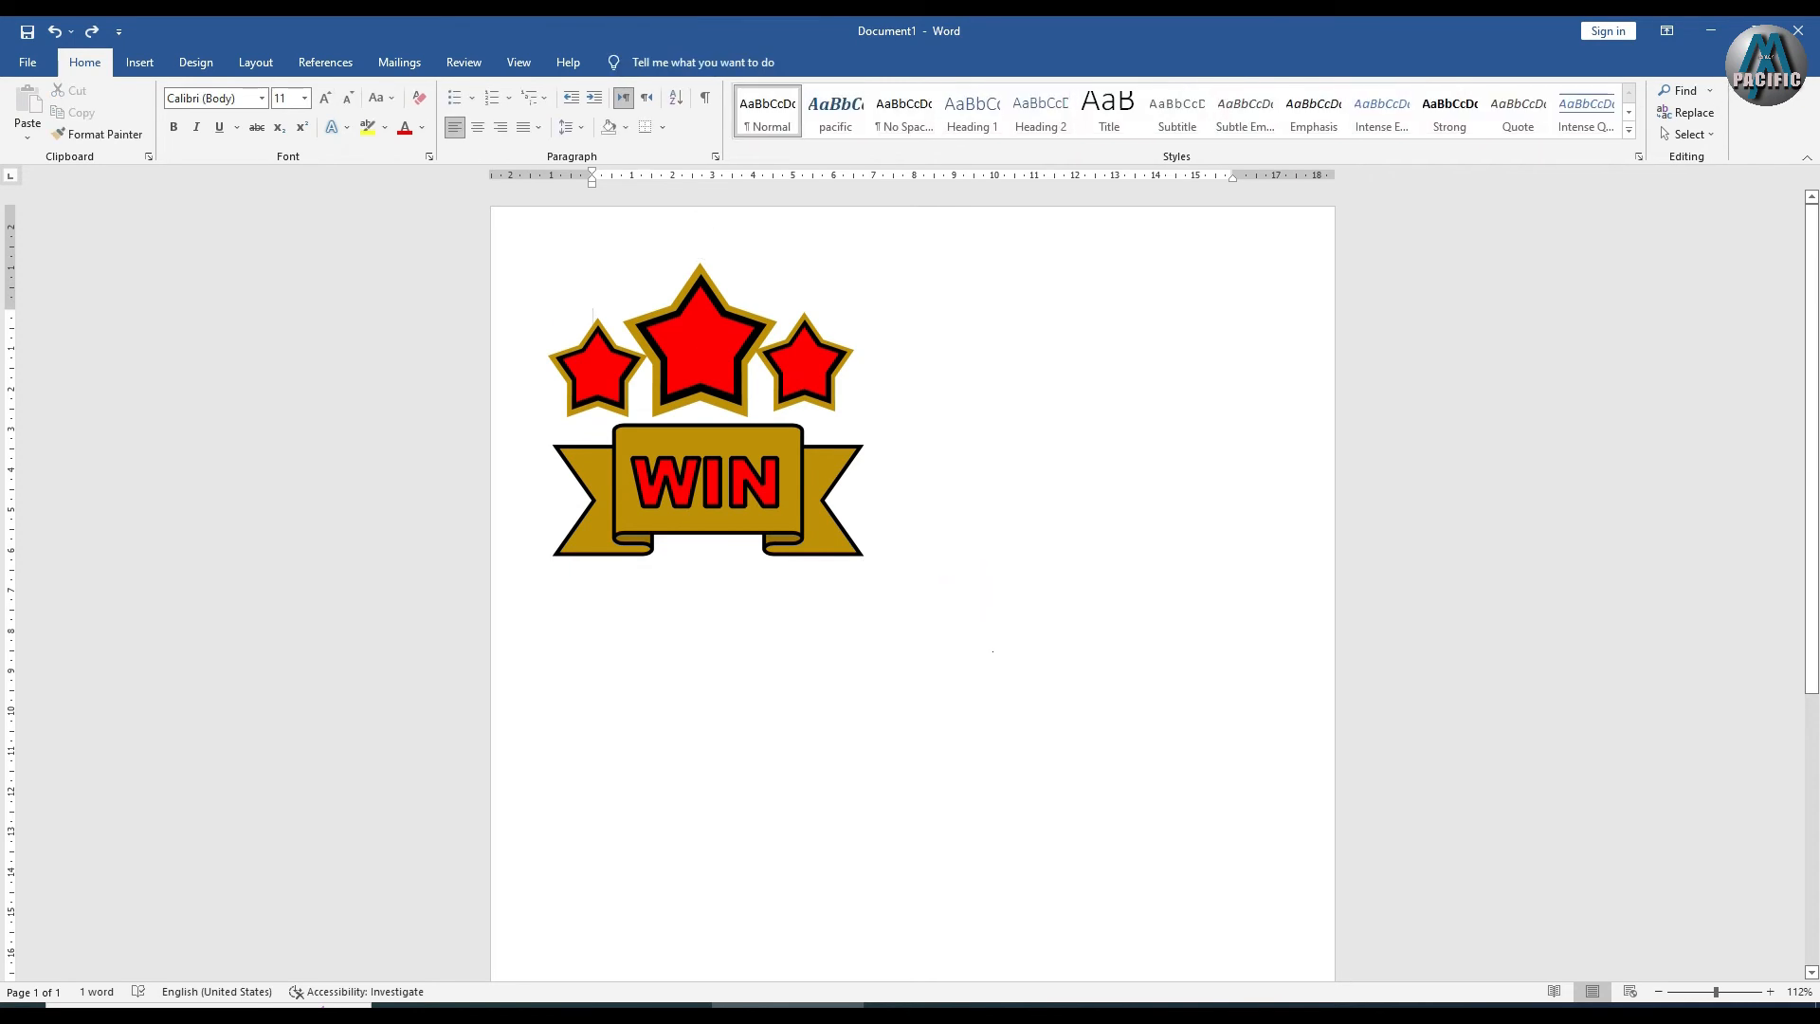
Draw a 32-point star about 5.32 cm across in the empty area below the emblem
{"action": "scroll", "coordinate": [986, 616], "scroll_direction": "down", "scroll_amount": 1}
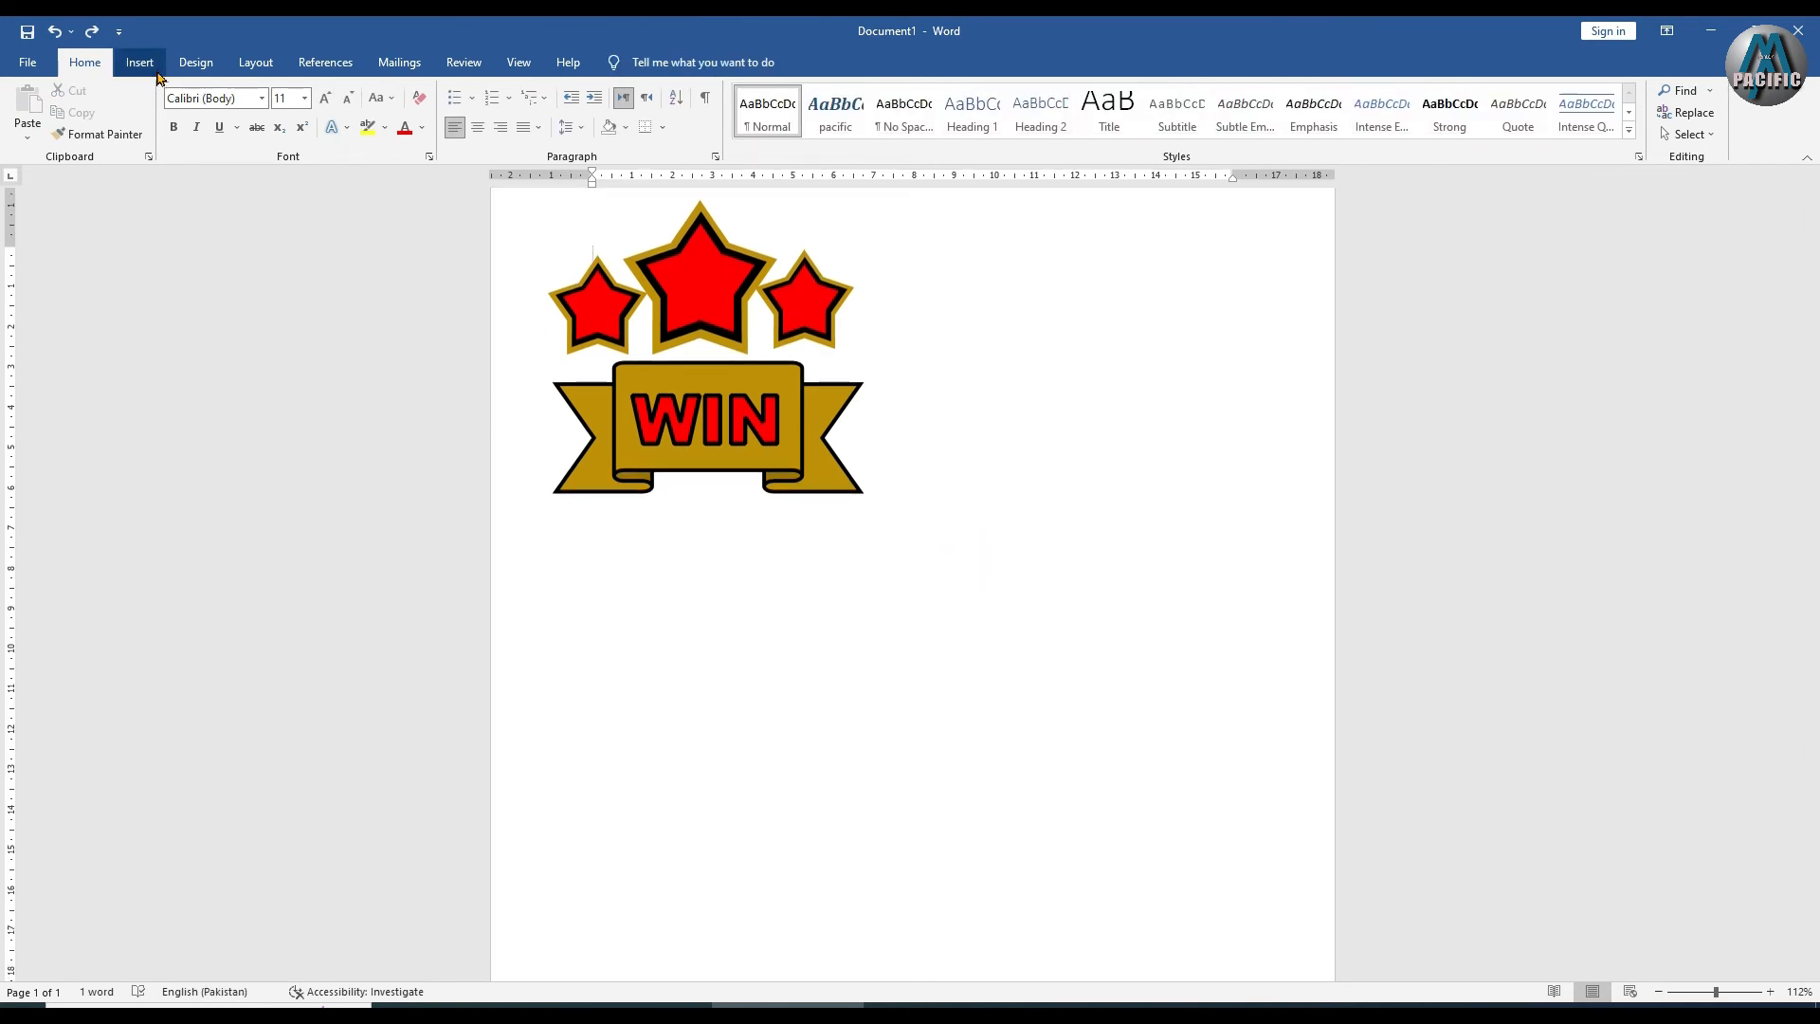
{"action": "left_click", "coordinate": [142, 62]}
{"action": "left_click", "coordinate": [264, 122]}
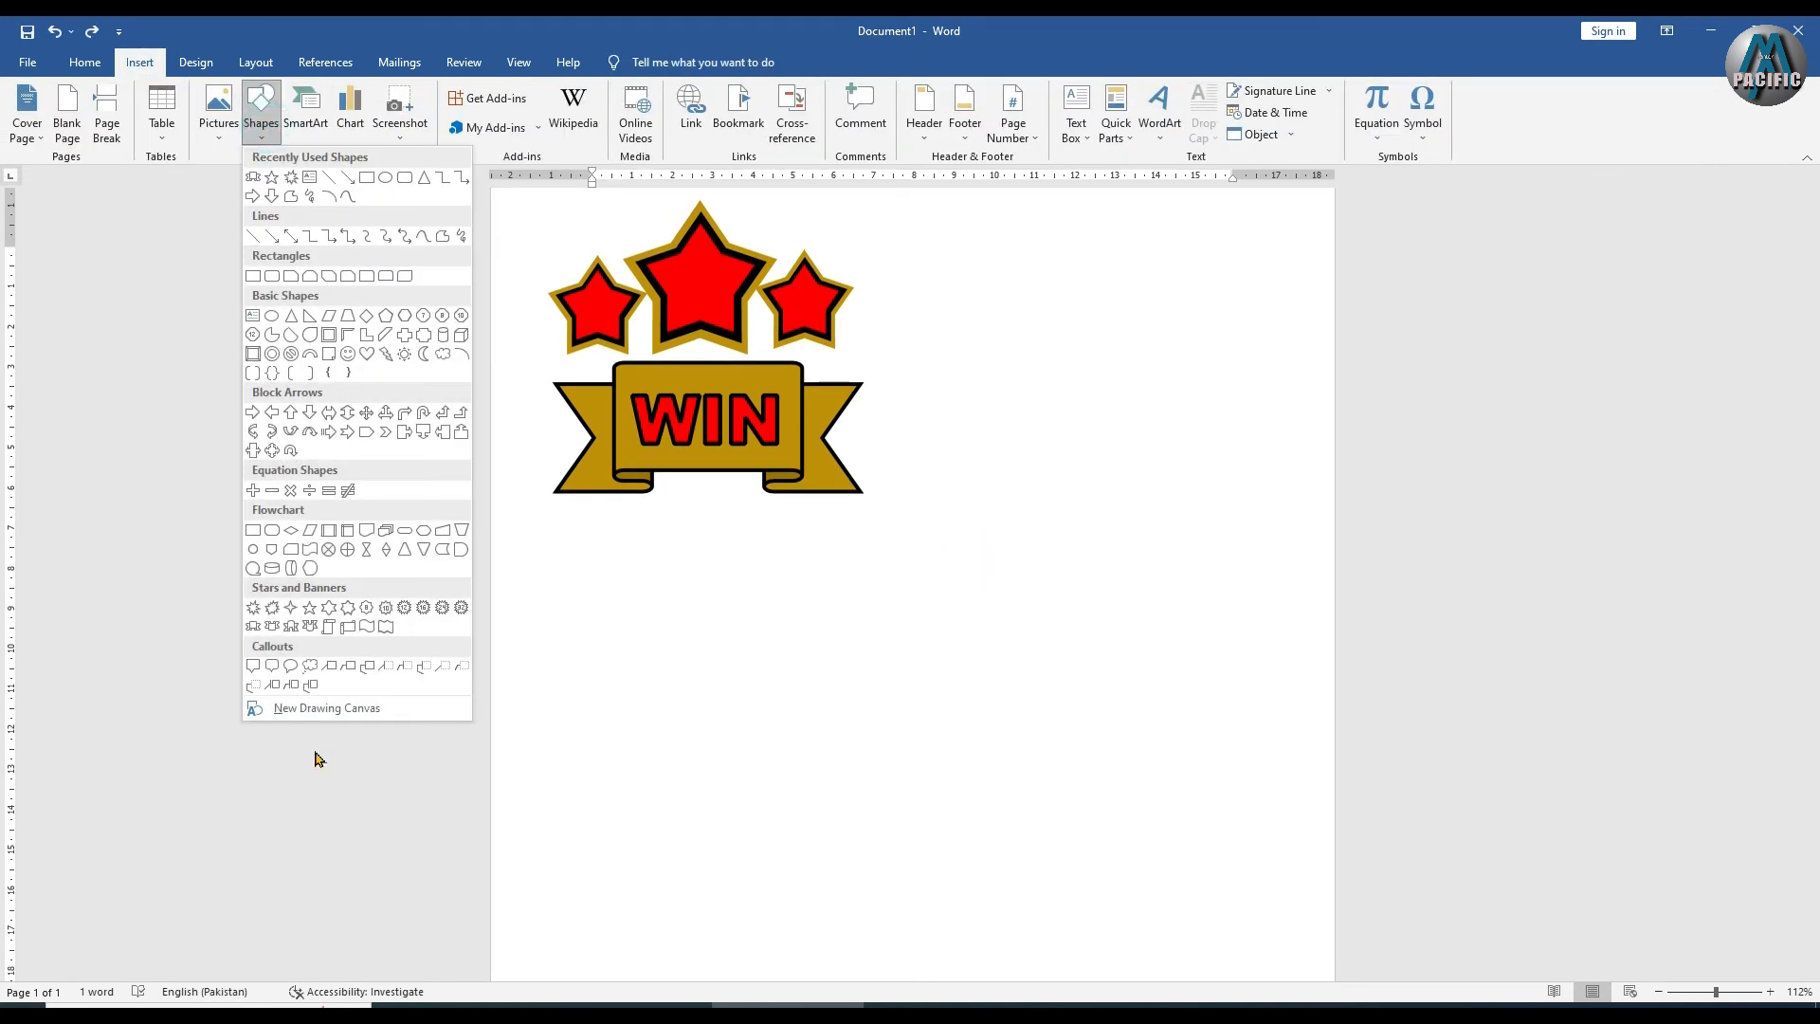
{"action": "left_click", "coordinate": [460, 607]}
{"action": "left_click_drag", "start_coordinate": [653, 636], "coordinate": [864, 851]}
{"action": "left_click_drag", "start_coordinate": [757, 728], "coordinate": [690, 671]}
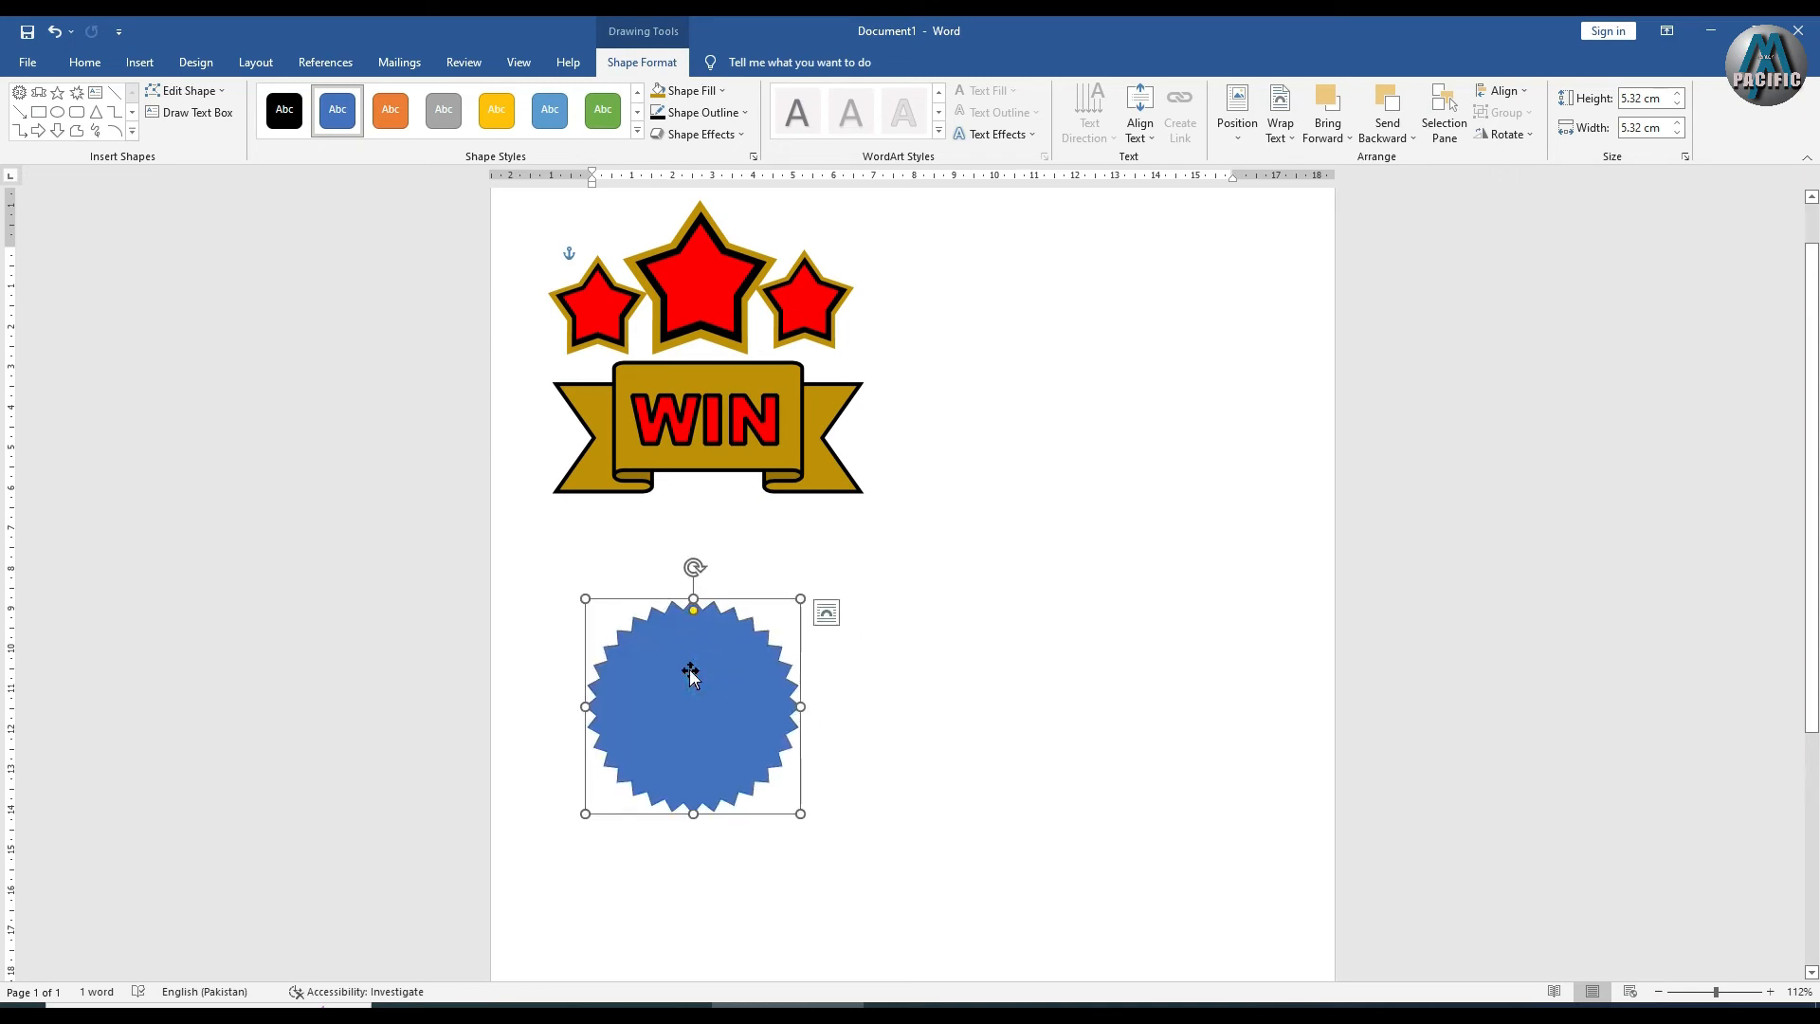
Fill the 32-point star with the standard dark red color and remove its outline
{"action": "left_click", "coordinate": [707, 95]}
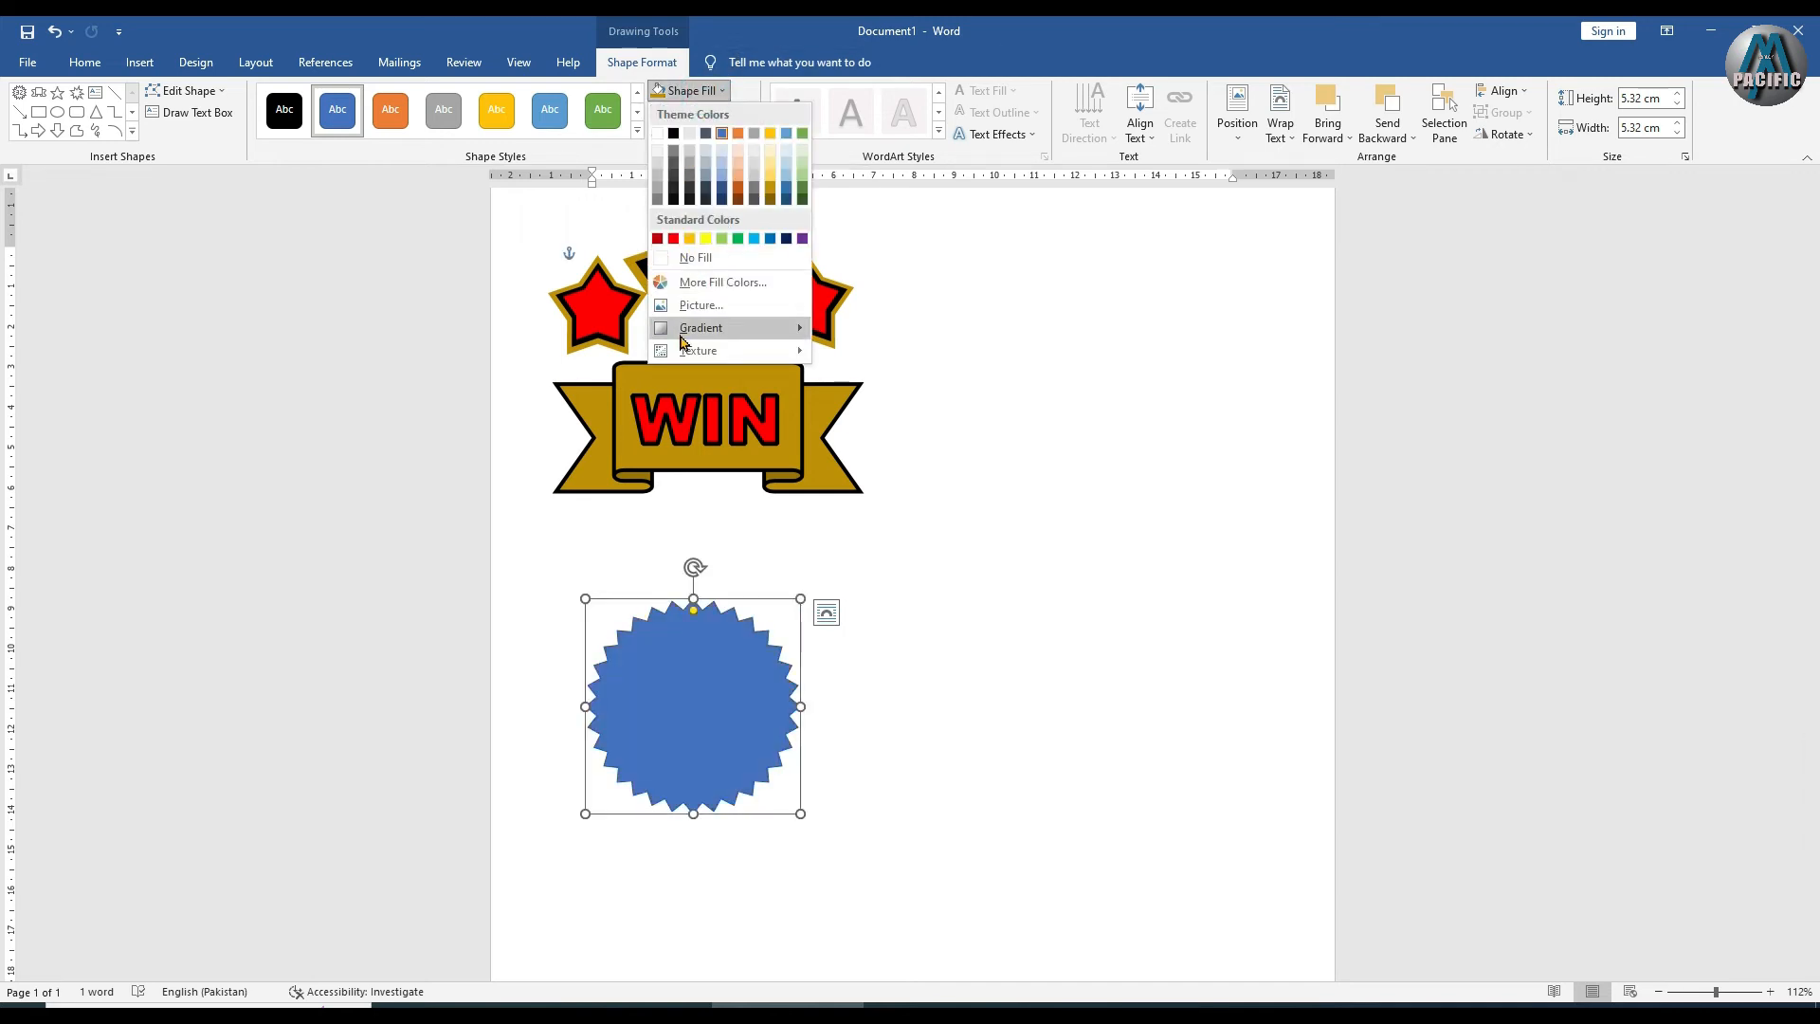
{"action": "left_click", "coordinate": [657, 238]}
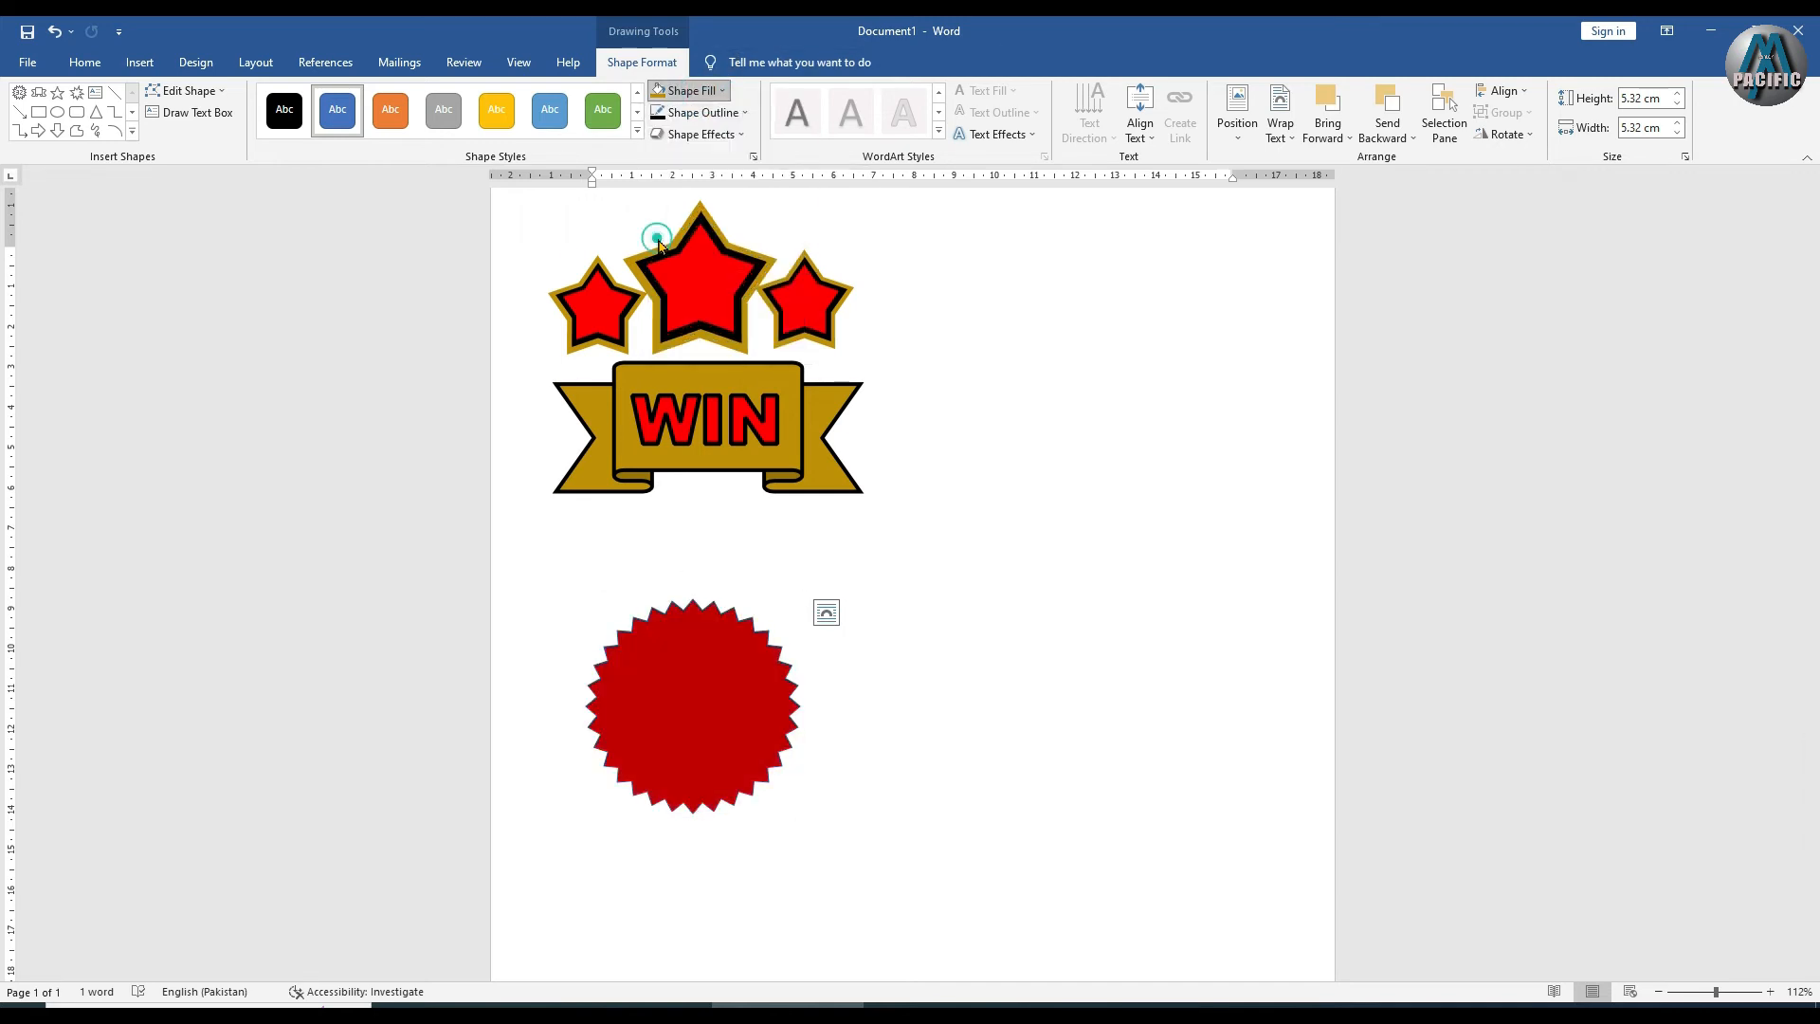
{"action": "left_click", "coordinate": [720, 112]}
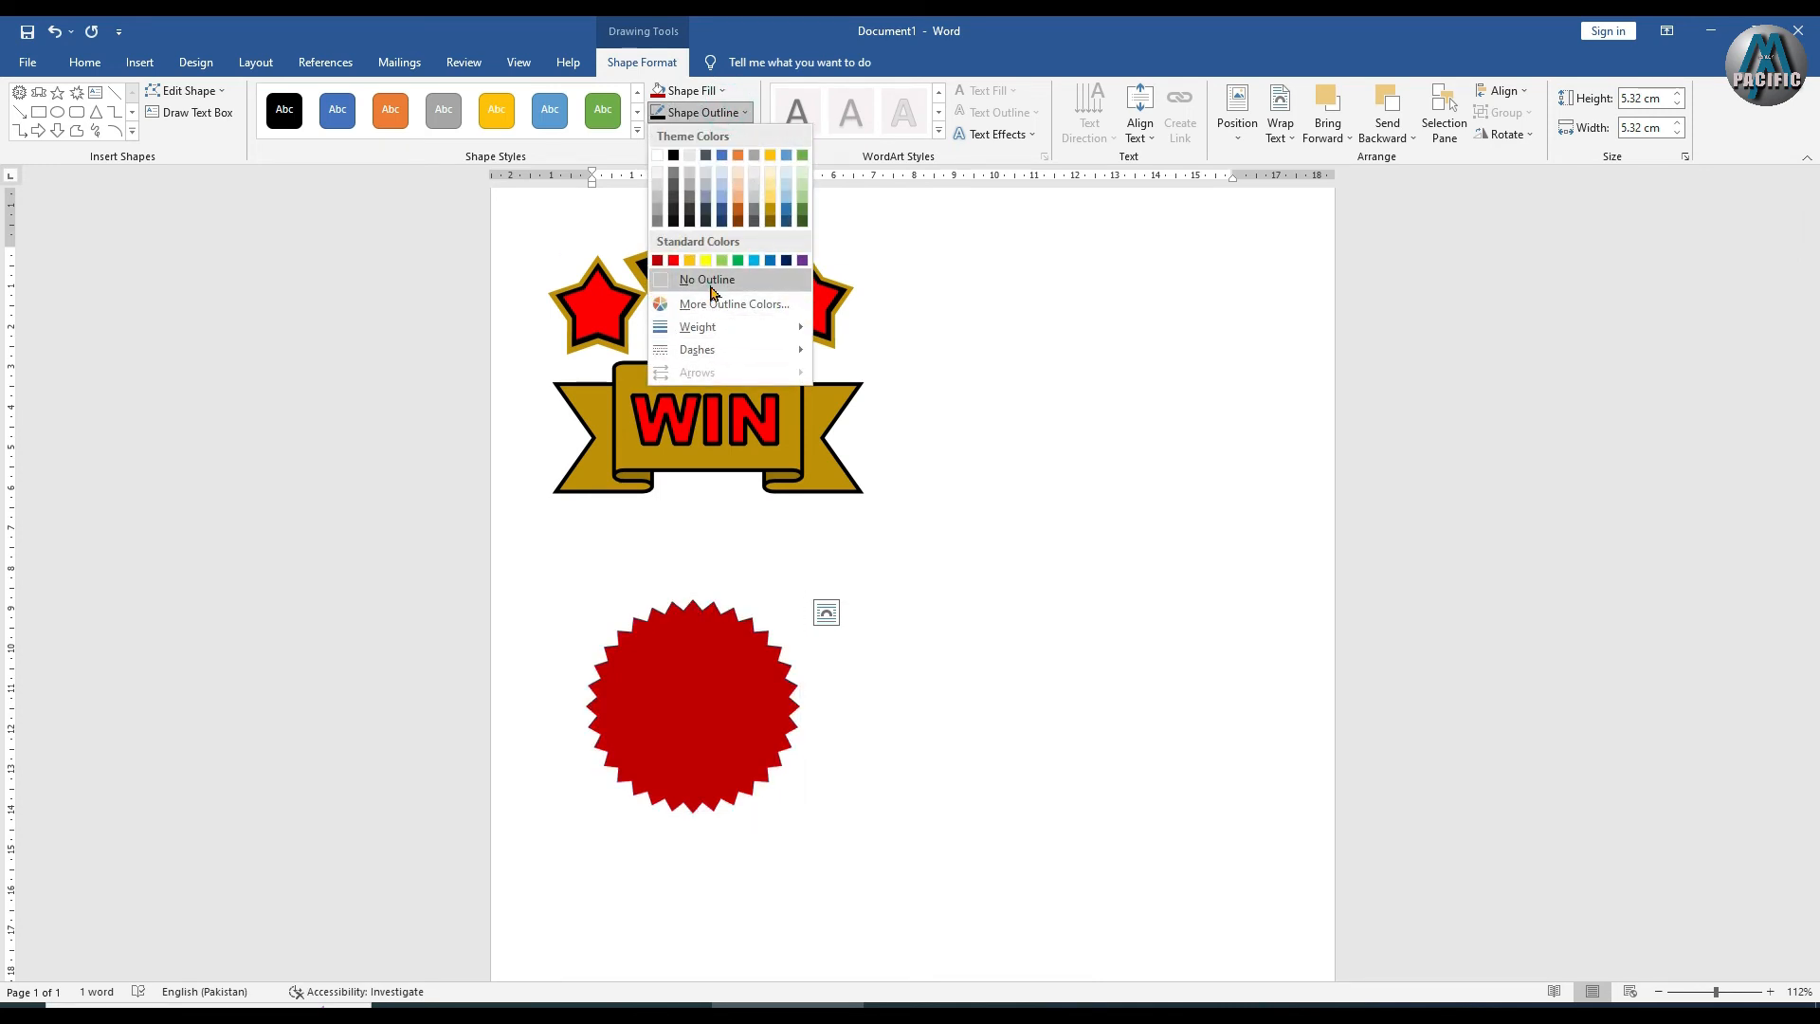
{"action": "left_click", "coordinate": [712, 279]}
Move the dark red star to the right of the emblem and overlay a black-filled duplicate about 4.61 cm across
{"action": "left_click_drag", "start_coordinate": [711, 662], "coordinate": [1119, 405]}
{"action": "left_click_drag", "start_coordinate": [1216, 502], "coordinate": [1188, 476]}
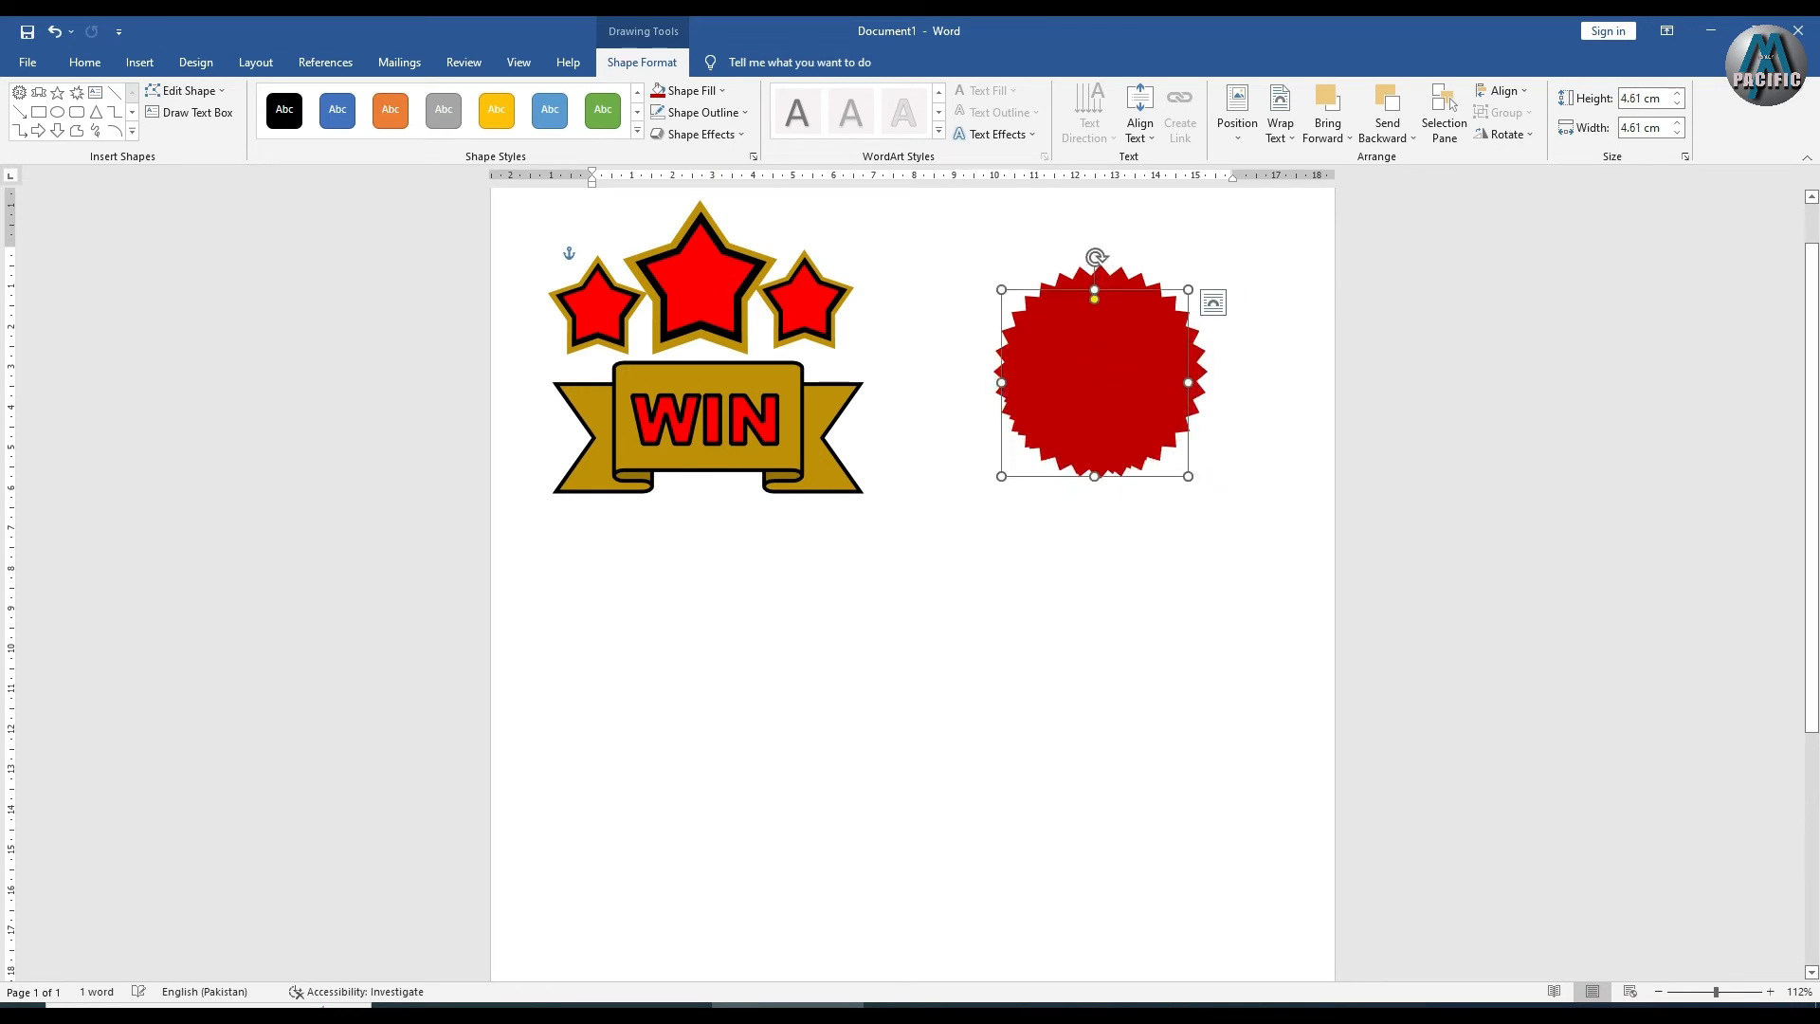
{"action": "left_click", "coordinate": [706, 91]}
{"action": "left_click", "coordinate": [673, 136]}
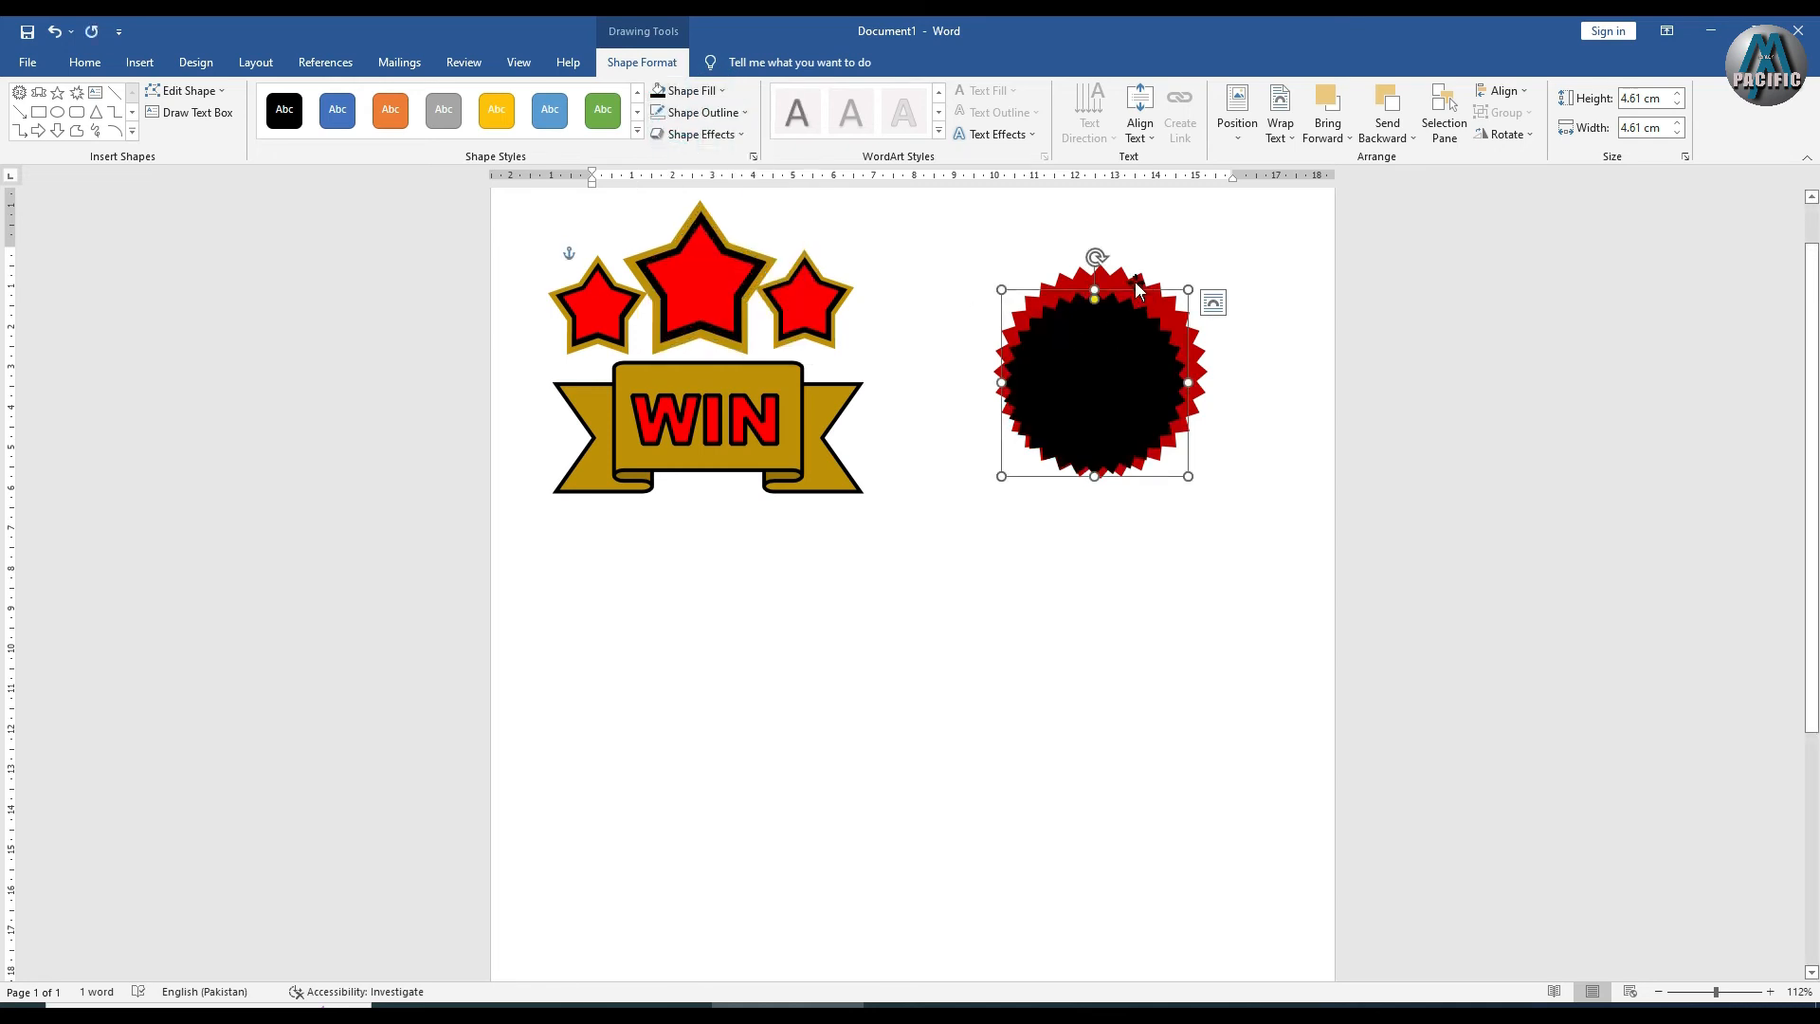
Align the black and dark red 32-point stars with each other by center and middle
{"action": "left_click", "coordinate": [1130, 281], "text": "shift"}
{"action": "left_click", "coordinate": [1503, 91]}
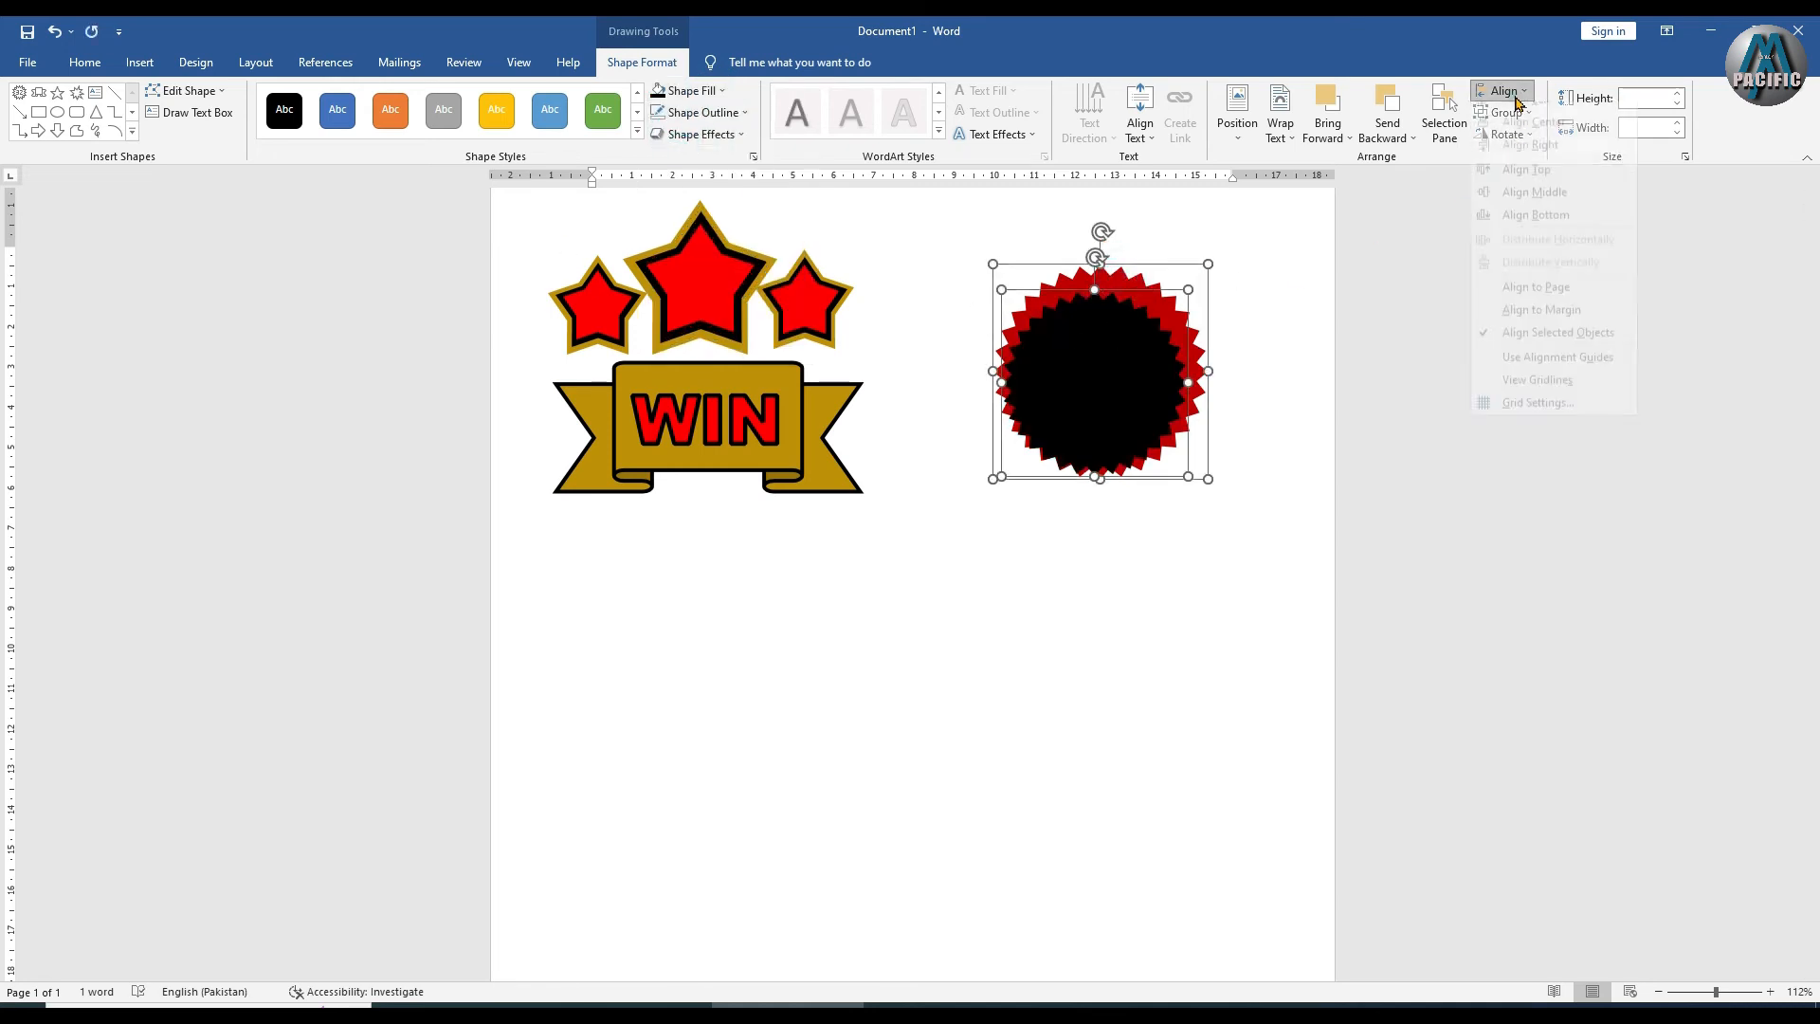
{"action": "left_click", "coordinate": [1533, 138]}
{"action": "left_click", "coordinate": [1502, 91]}
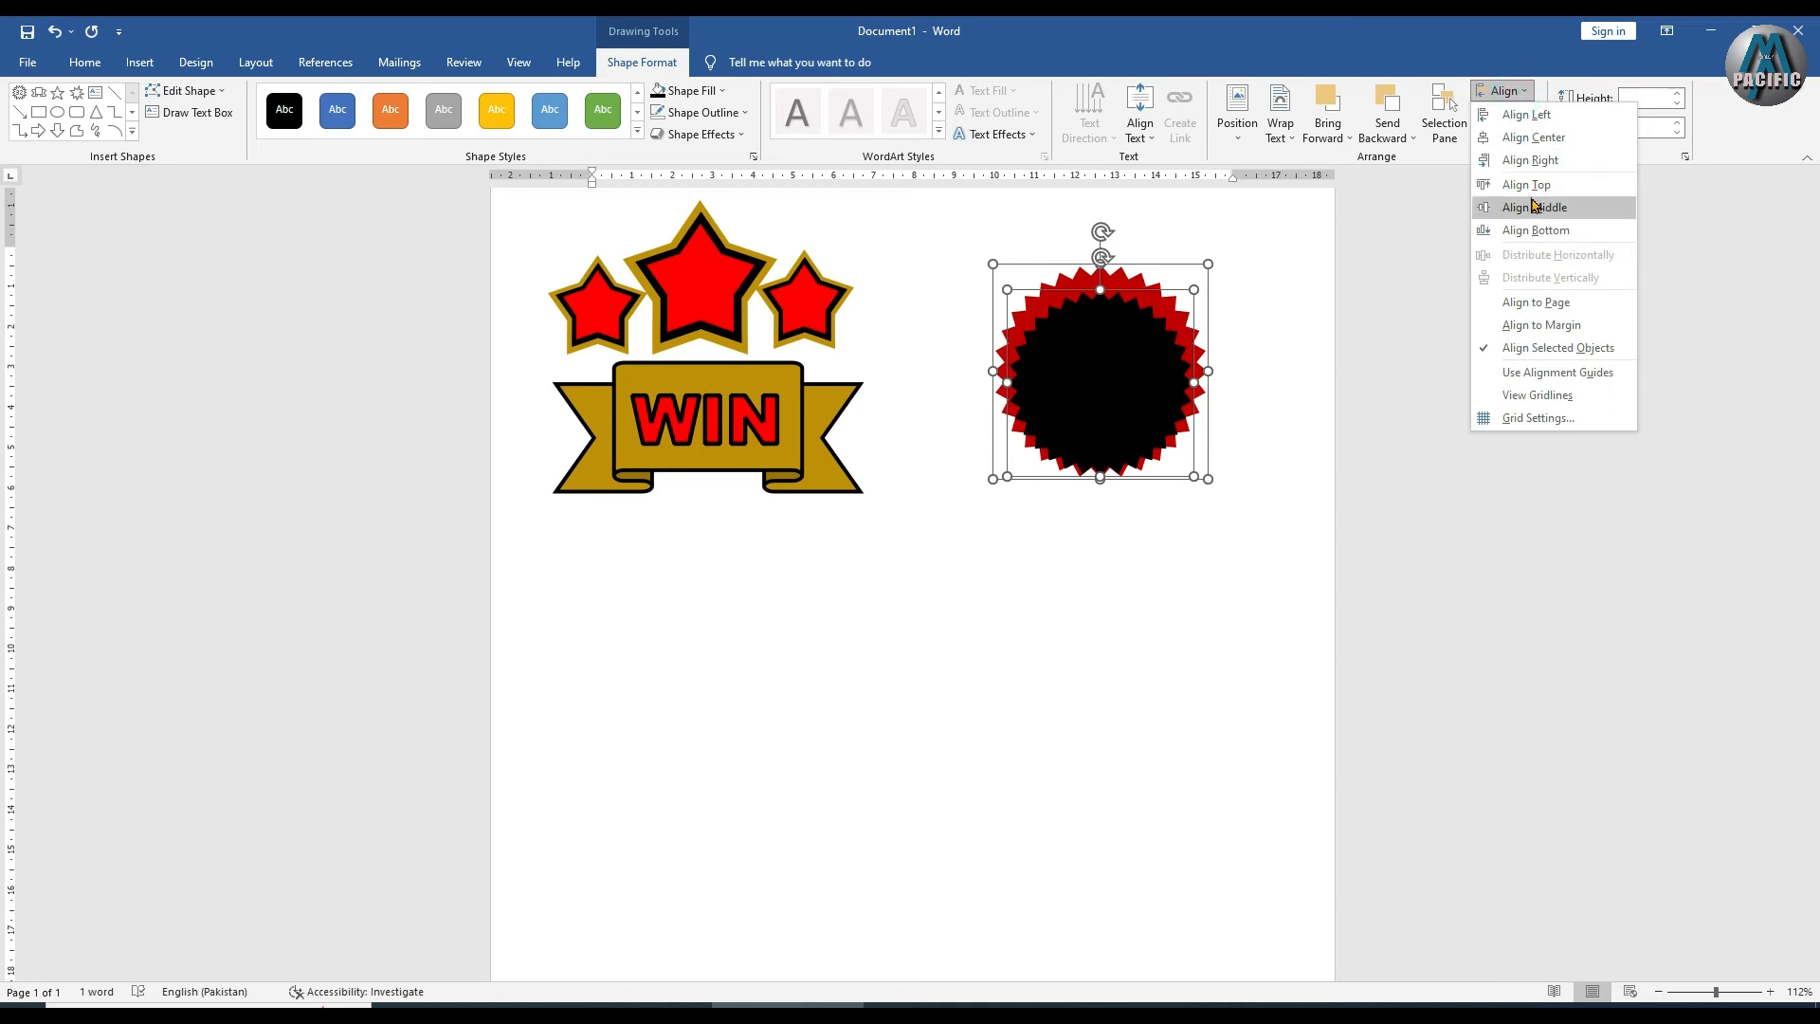
{"action": "left_click", "coordinate": [1533, 207]}
{"action": "left_click", "coordinate": [1268, 548]}
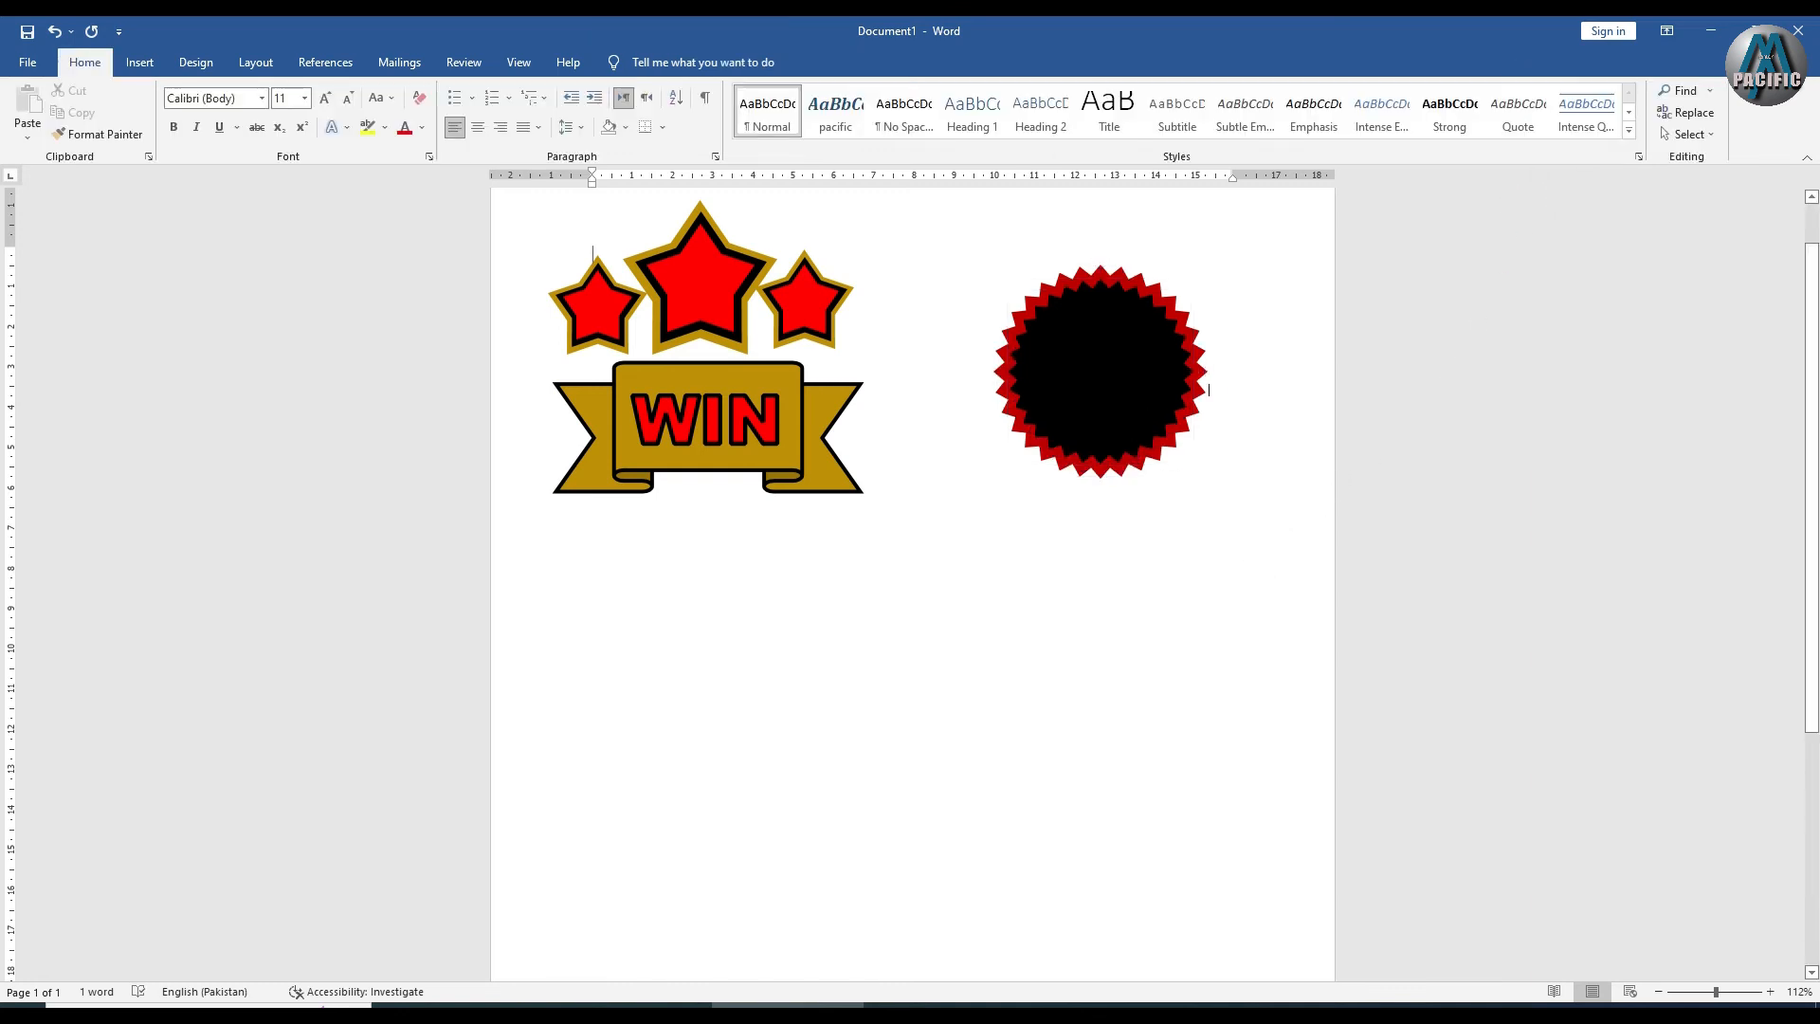
Group the black and dark red stars and move the group slightly up and left
{"action": "left_click", "coordinate": [1162, 387]}
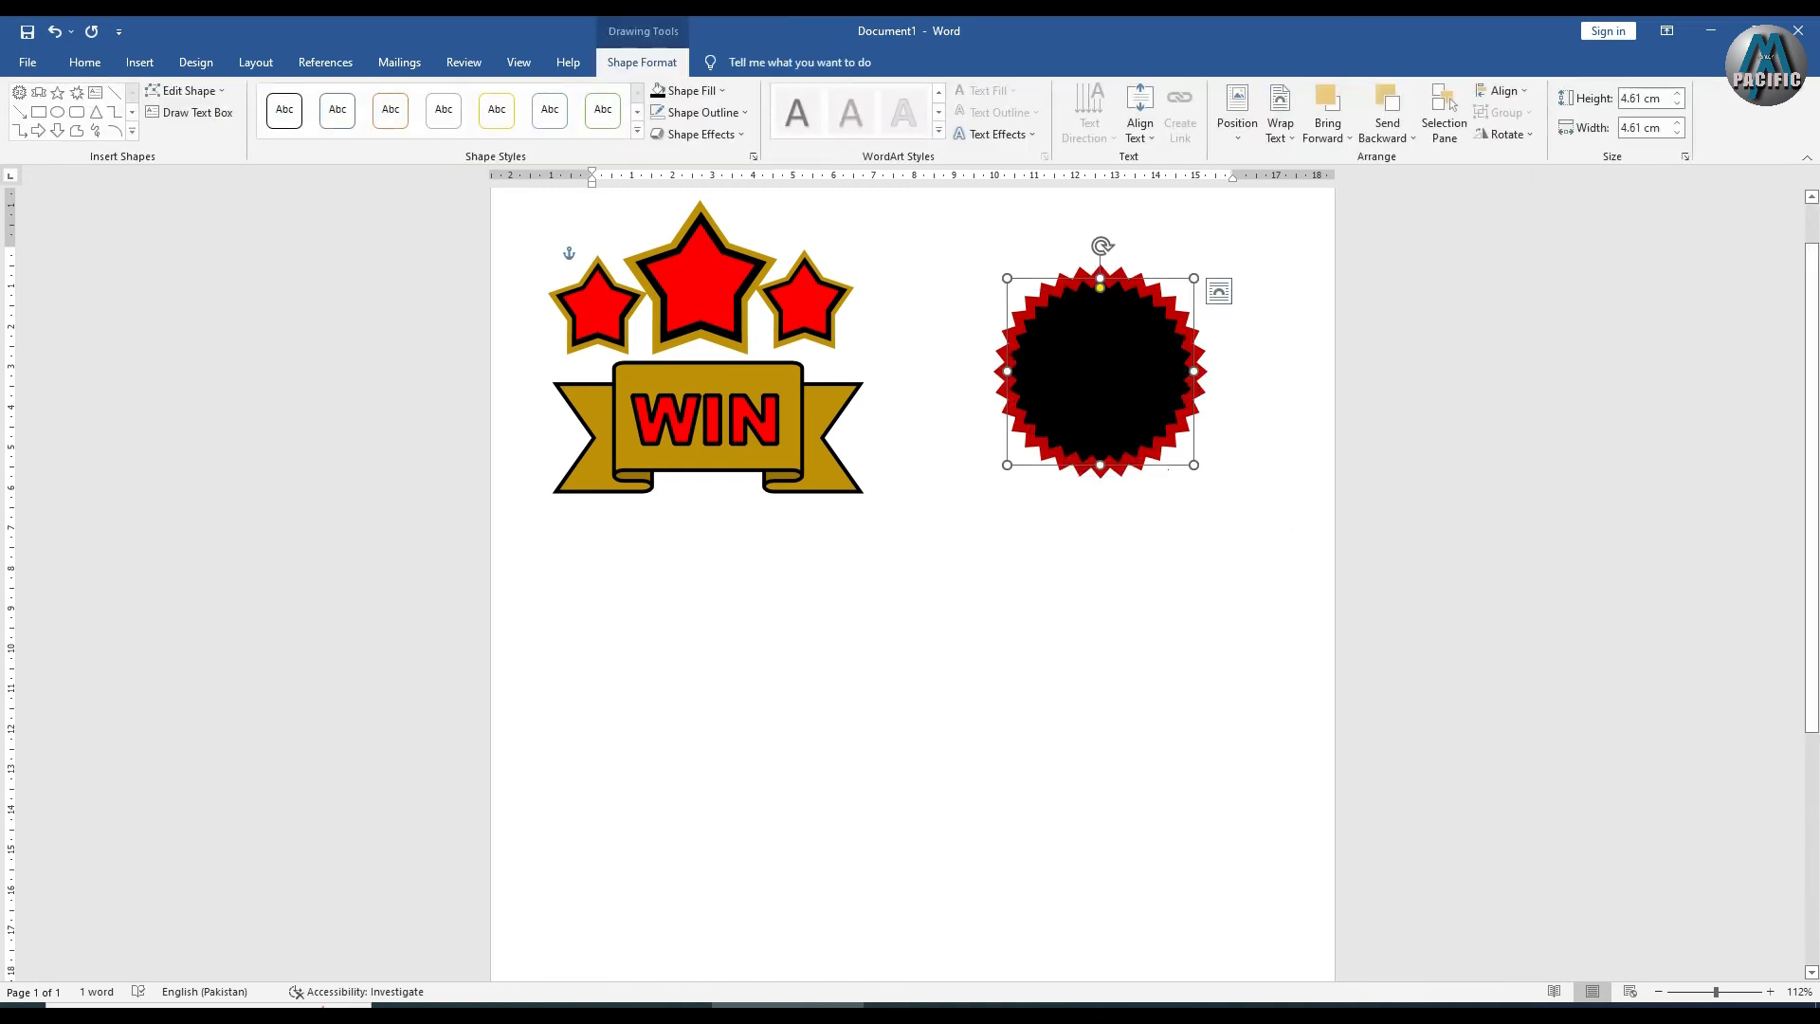
{"action": "left_click", "coordinate": [1204, 394], "text": "shift"}
{"action": "left_click", "coordinate": [1509, 112]}
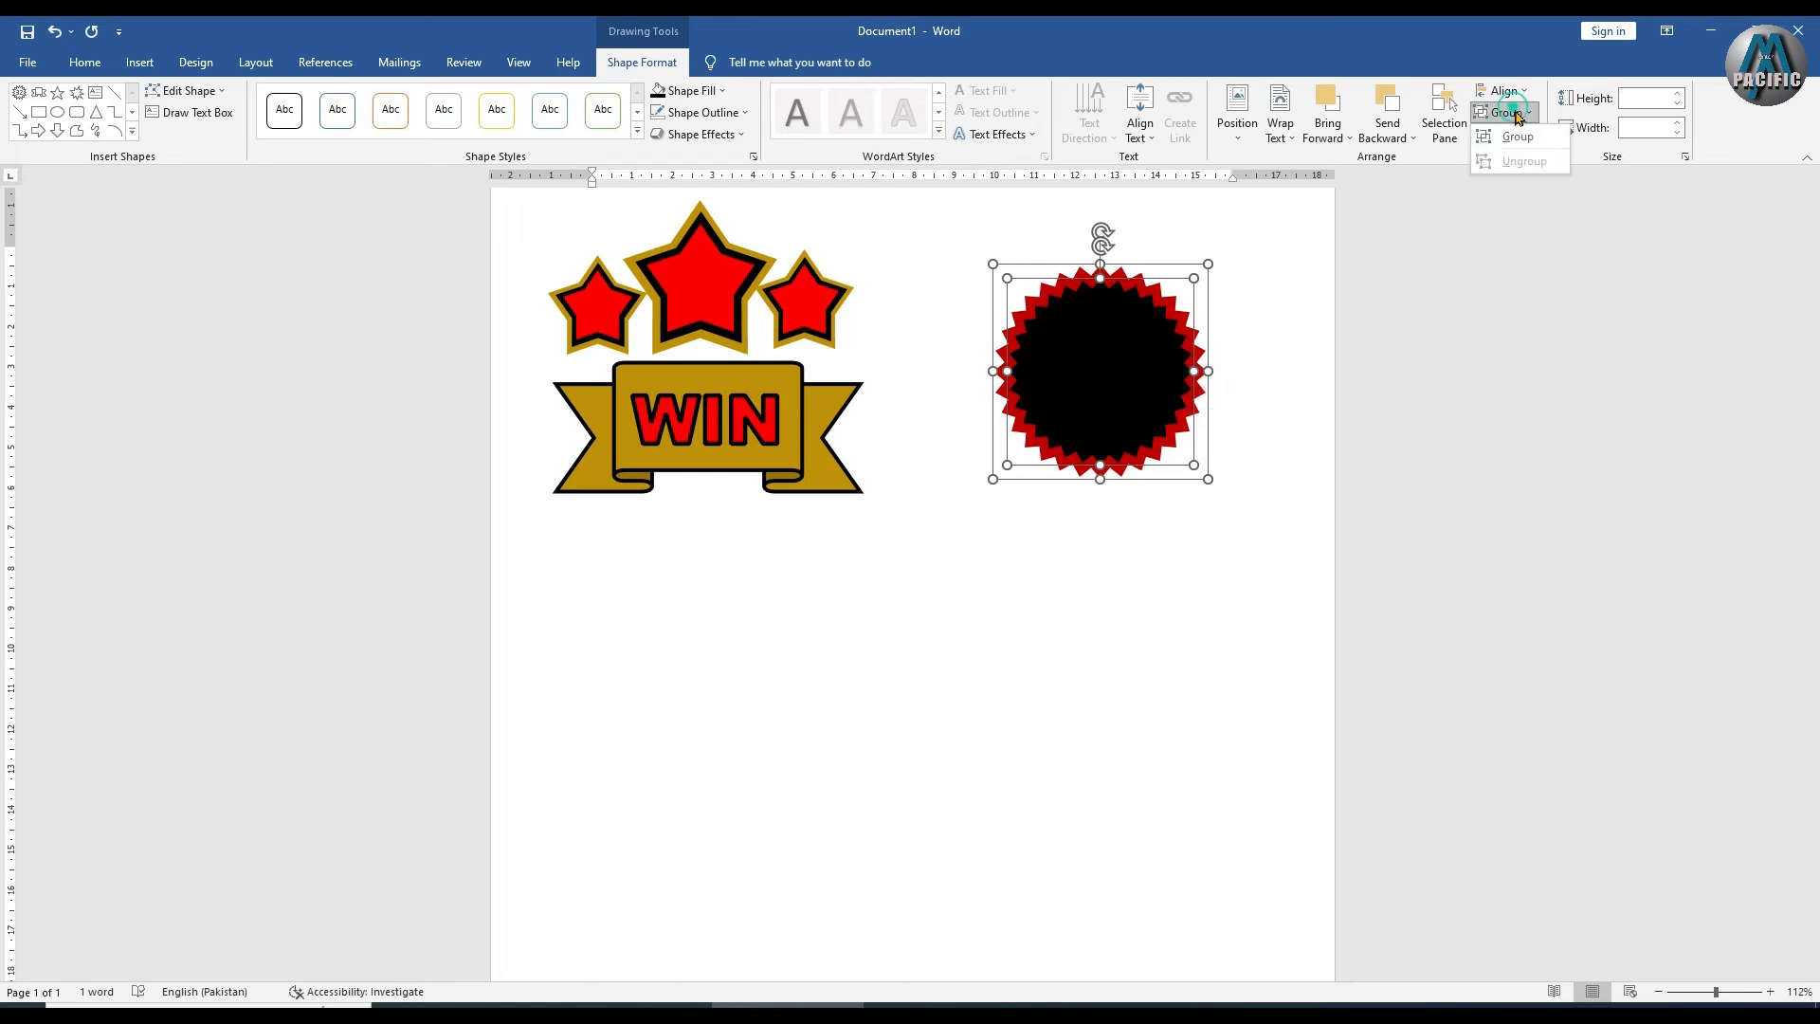
{"action": "left_click", "coordinate": [1517, 137]}
{"action": "mouse_move", "coordinate": [1161, 388]}
{"action": "left_mouse_down"}
{"action": "mouse_move", "coordinate": [1122, 373]}
{"action": "mouse_move", "coordinate": [1157, 379]}
{"action": "mouse_move", "coordinate": [1144, 386]}
{"action": "left_mouse_up"}
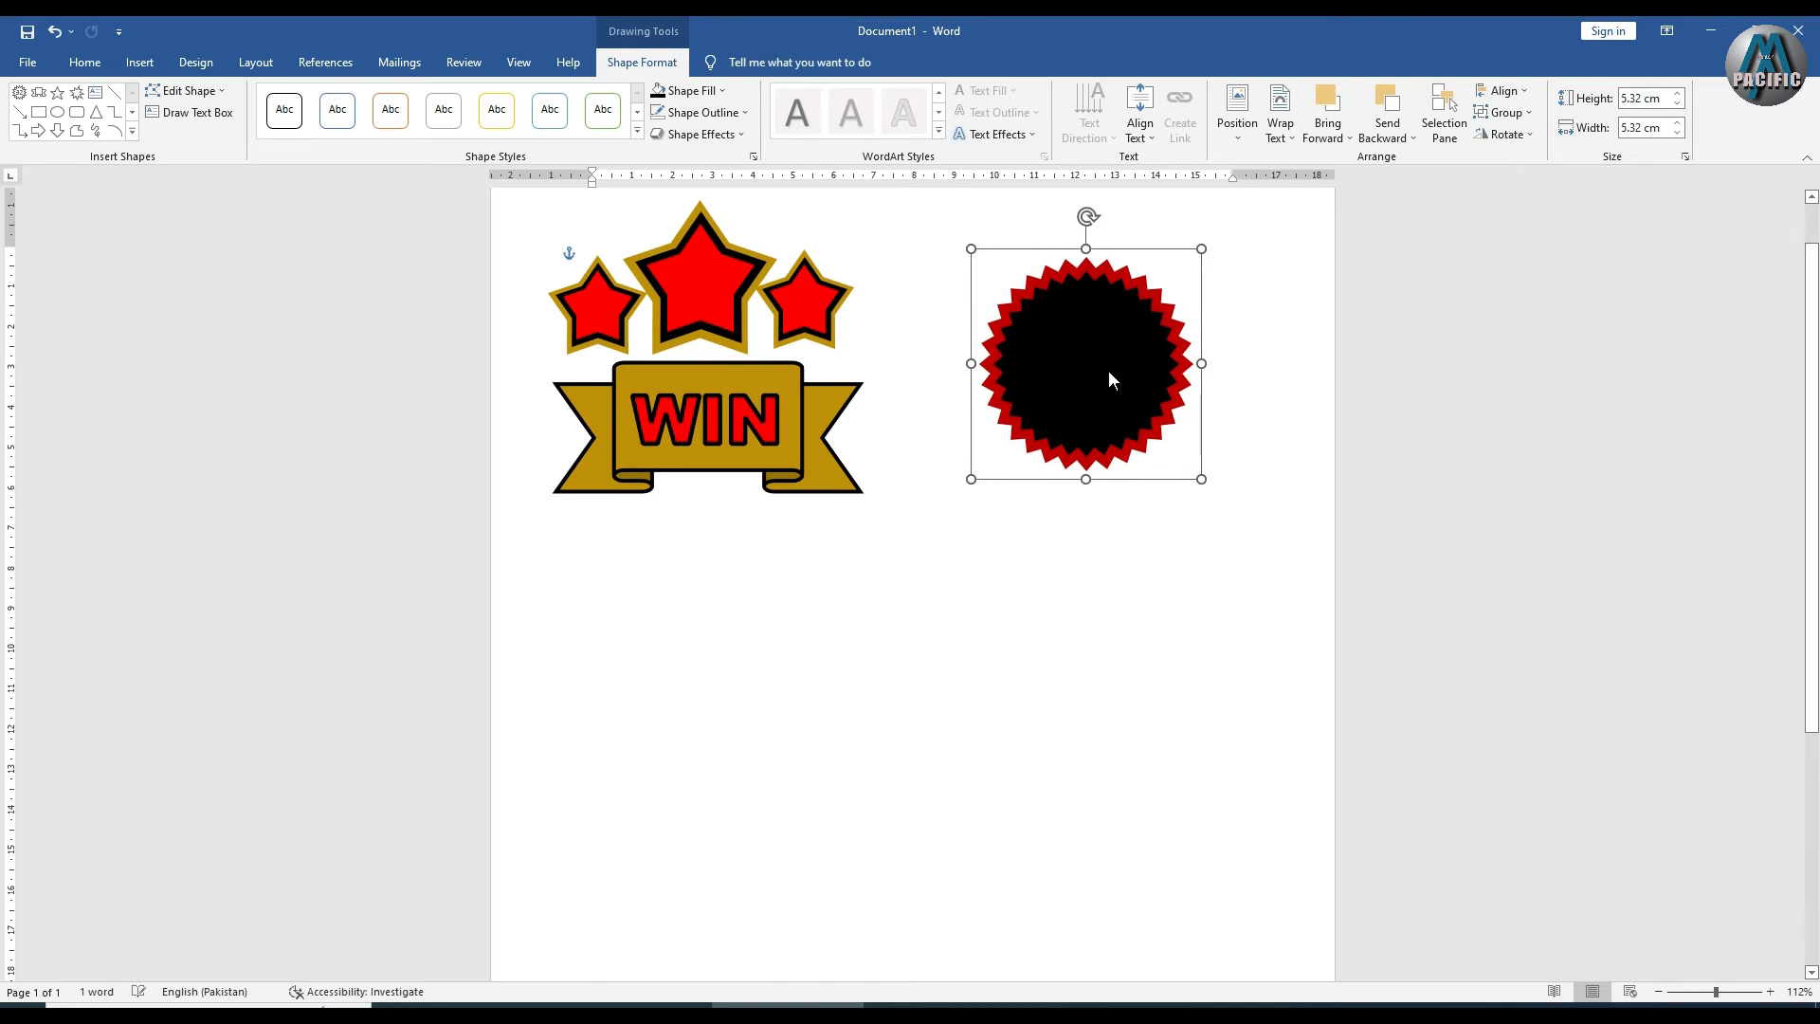
{"action": "left_click", "coordinate": [690, 90]}
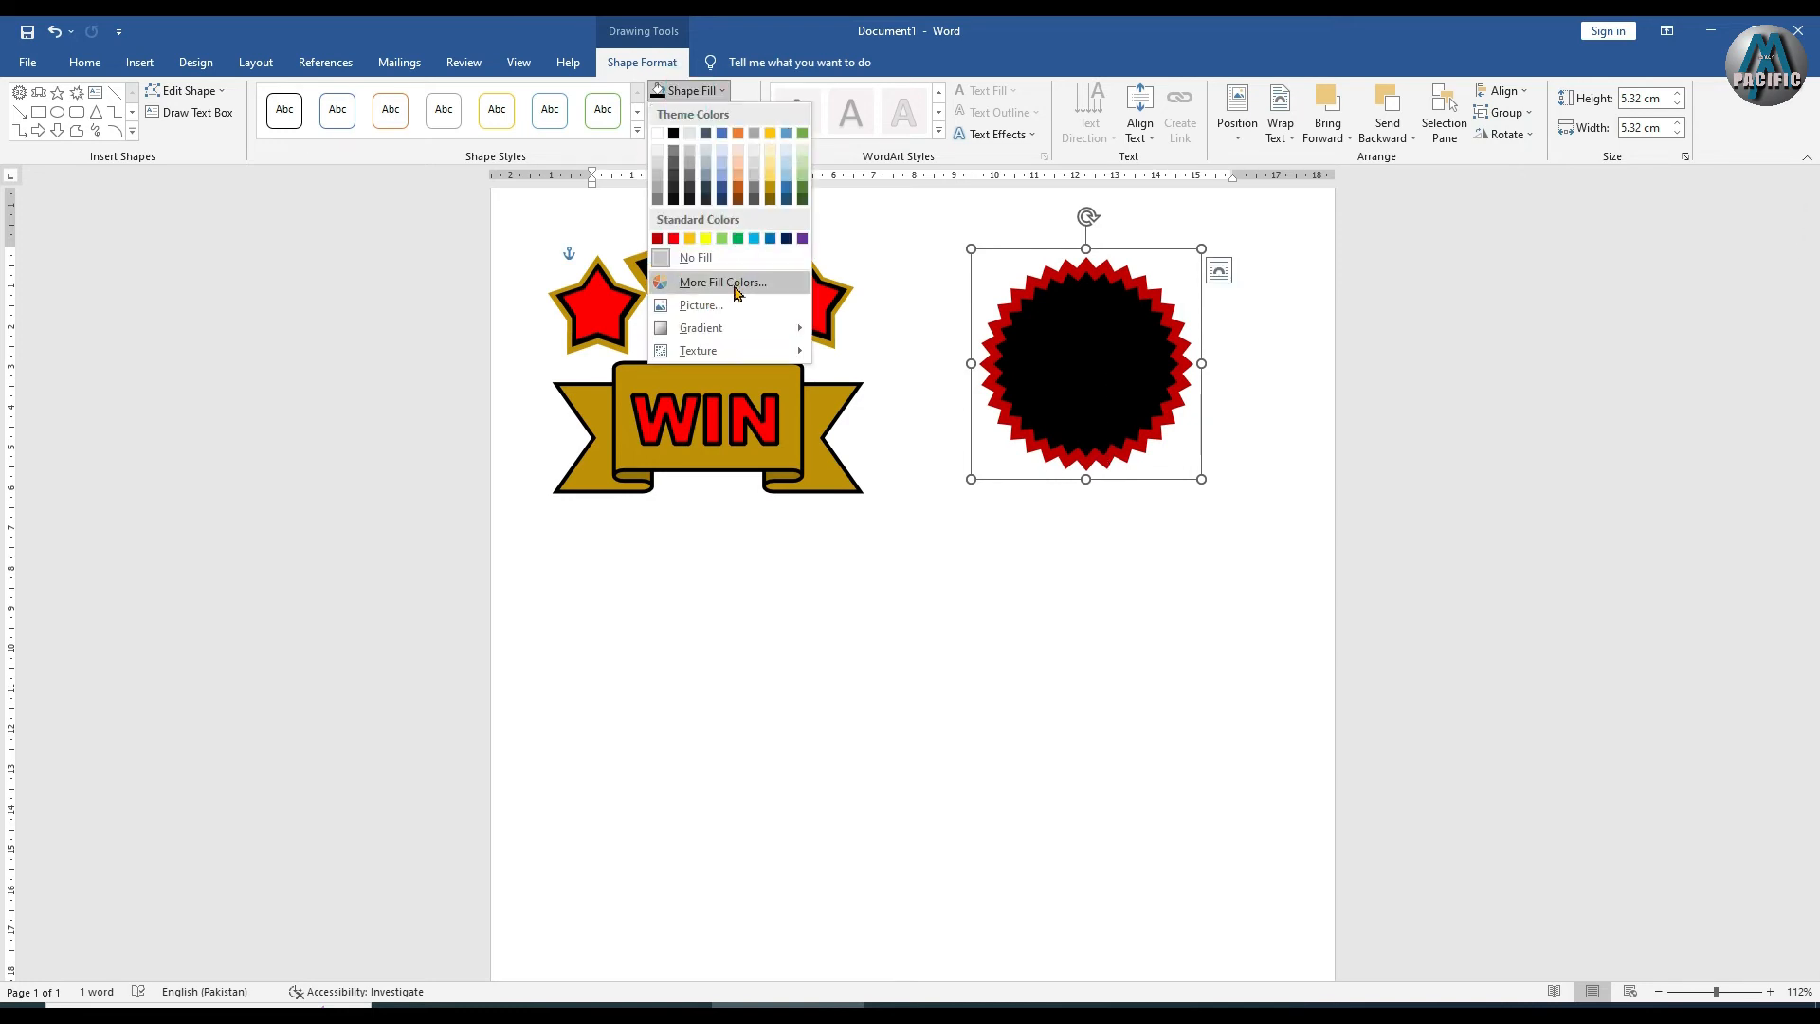
{"action": "left_click", "coordinate": [673, 132]}
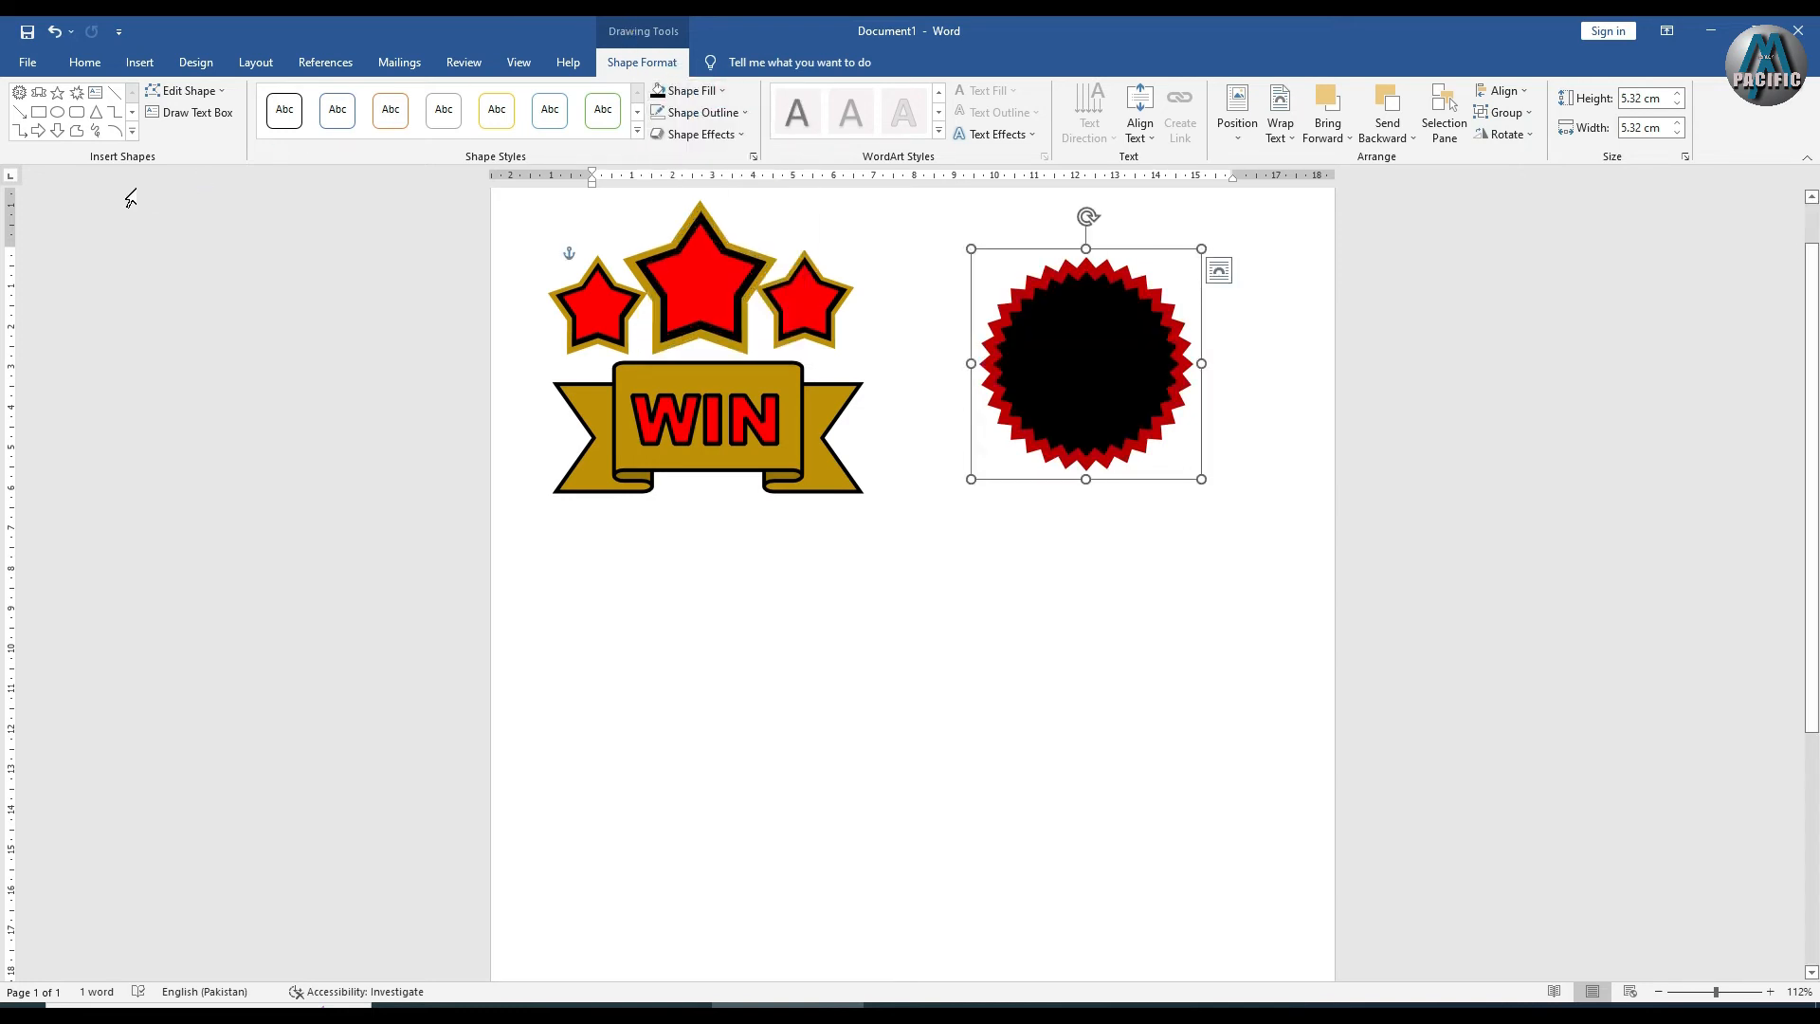
Draw another 32-point star about 7.43 cm across below the emblem and duplicate it with a slight offset
{"action": "left_click", "coordinate": [132, 131]}
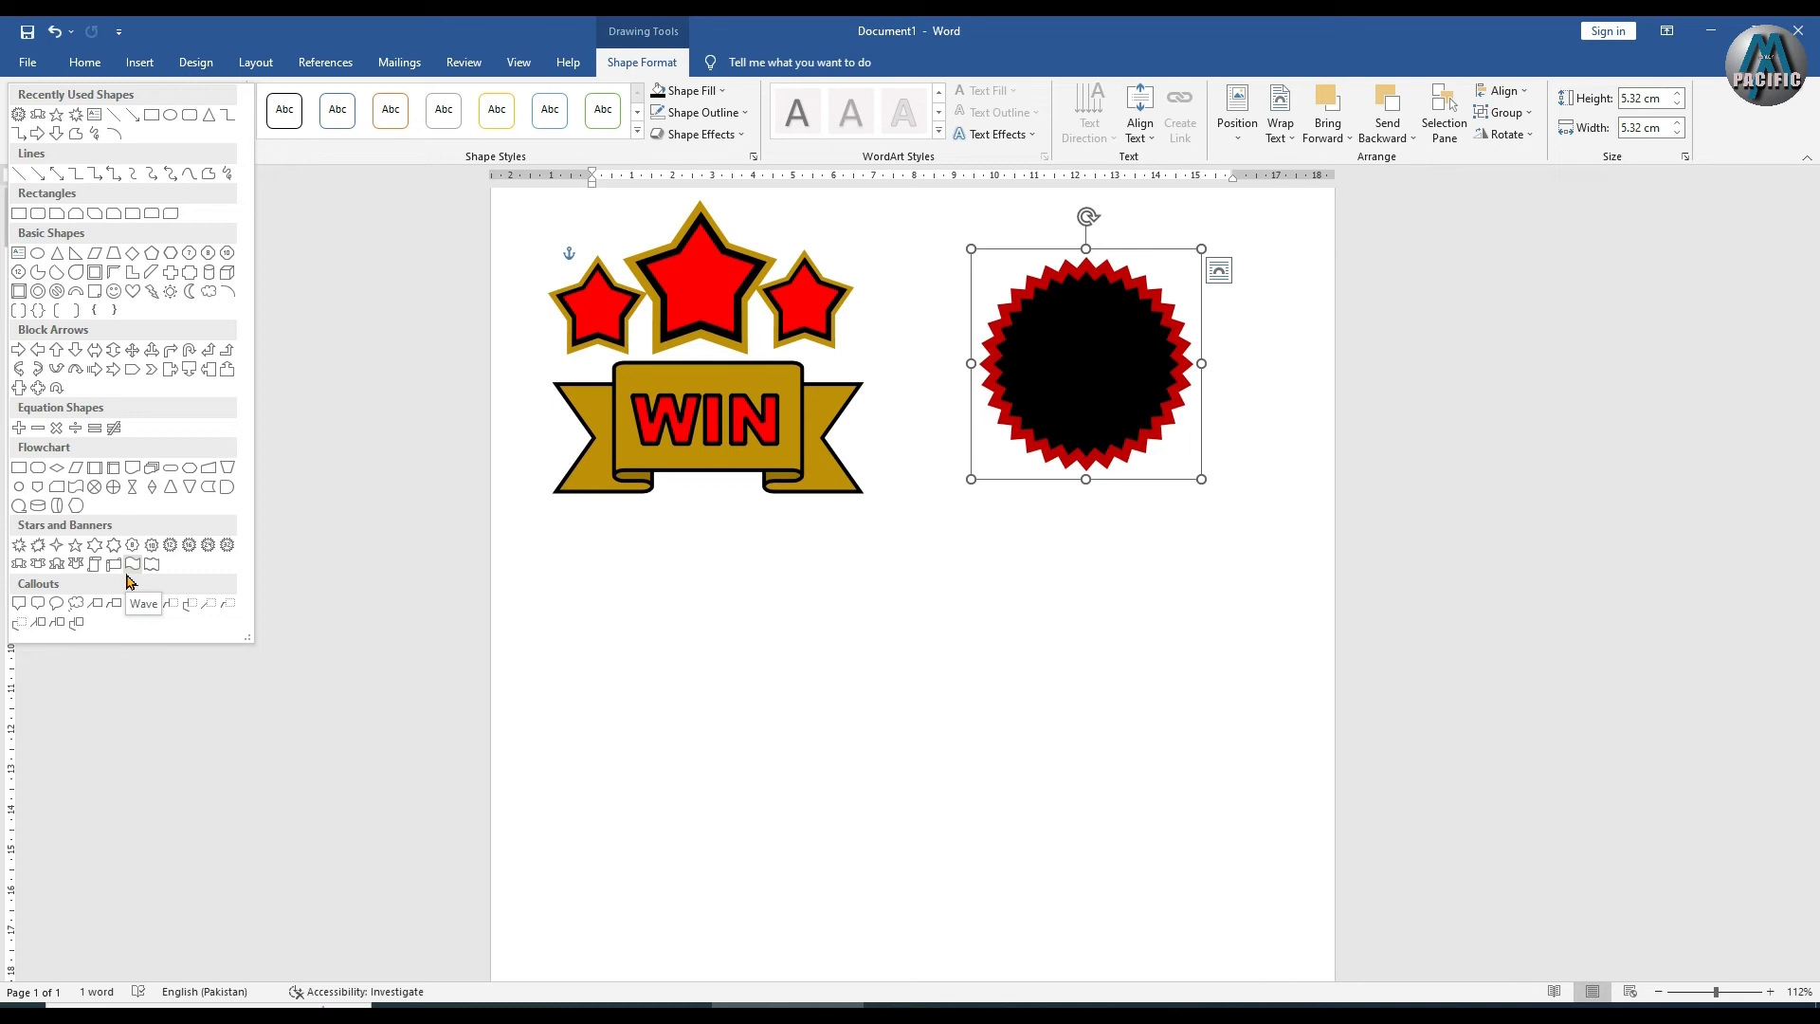
{"action": "left_click", "coordinate": [228, 545]}
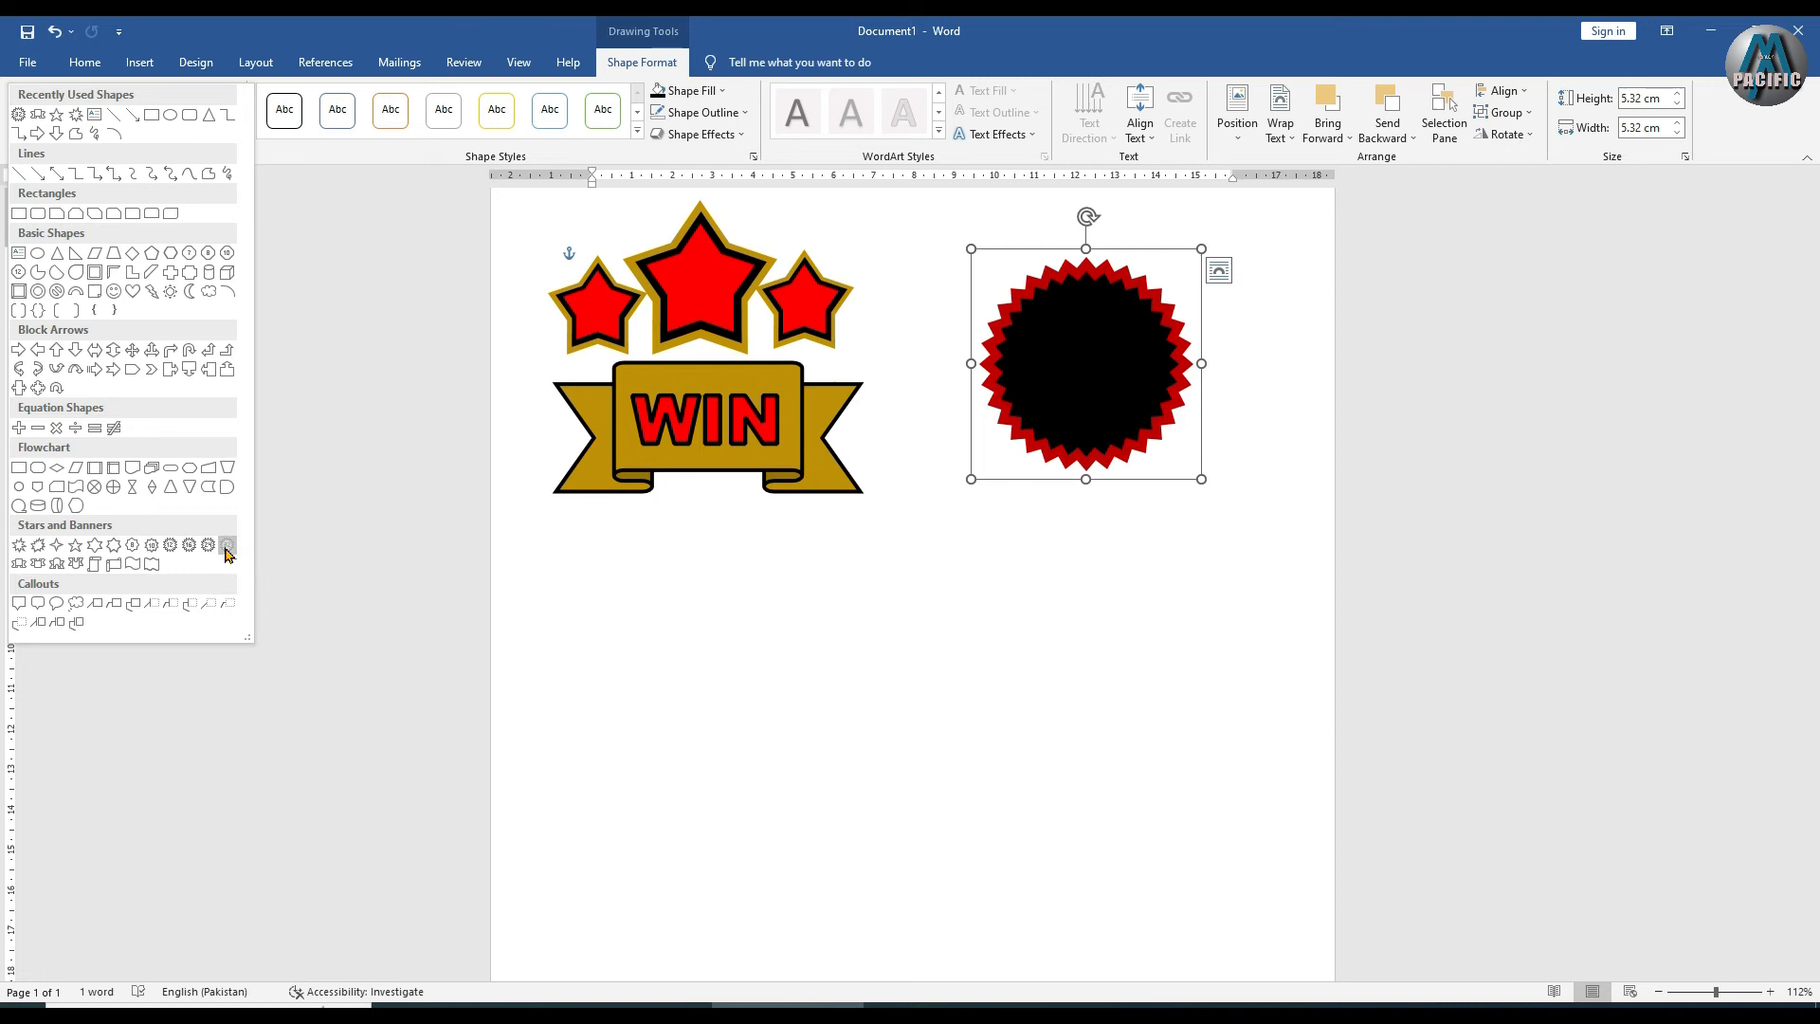
{"action": "left_click_drag", "start_coordinate": [623, 604], "coordinate": [922, 903]}
{"action": "left_click_drag", "start_coordinate": [773, 646], "coordinate": [767, 707]}
{"action": "left_click", "coordinate": [758, 692]}
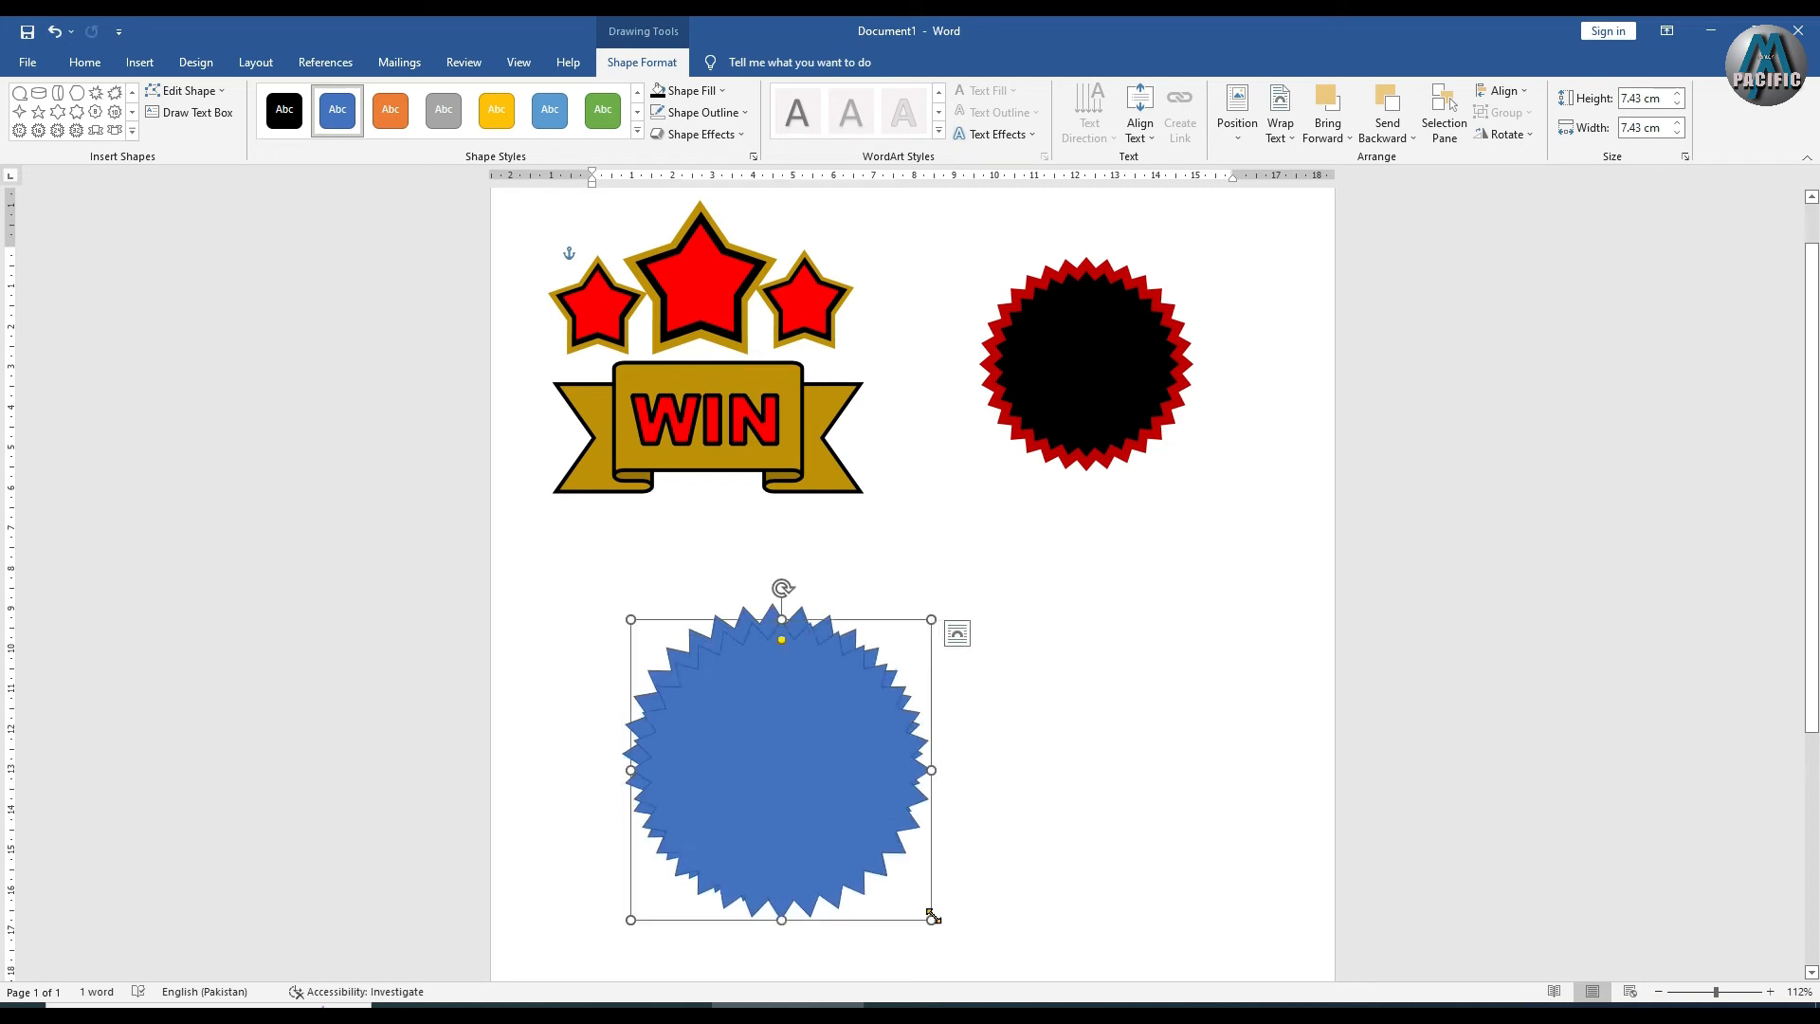
Shrink the duplicate 32-point star to about 6.37 cm, place it over the original and rotate it slightly counterclockwise
{"action": "left_click_drag", "start_coordinate": [926, 913], "coordinate": [888, 877]}
{"action": "left_click_drag", "start_coordinate": [796, 786], "coordinate": [796, 793]}
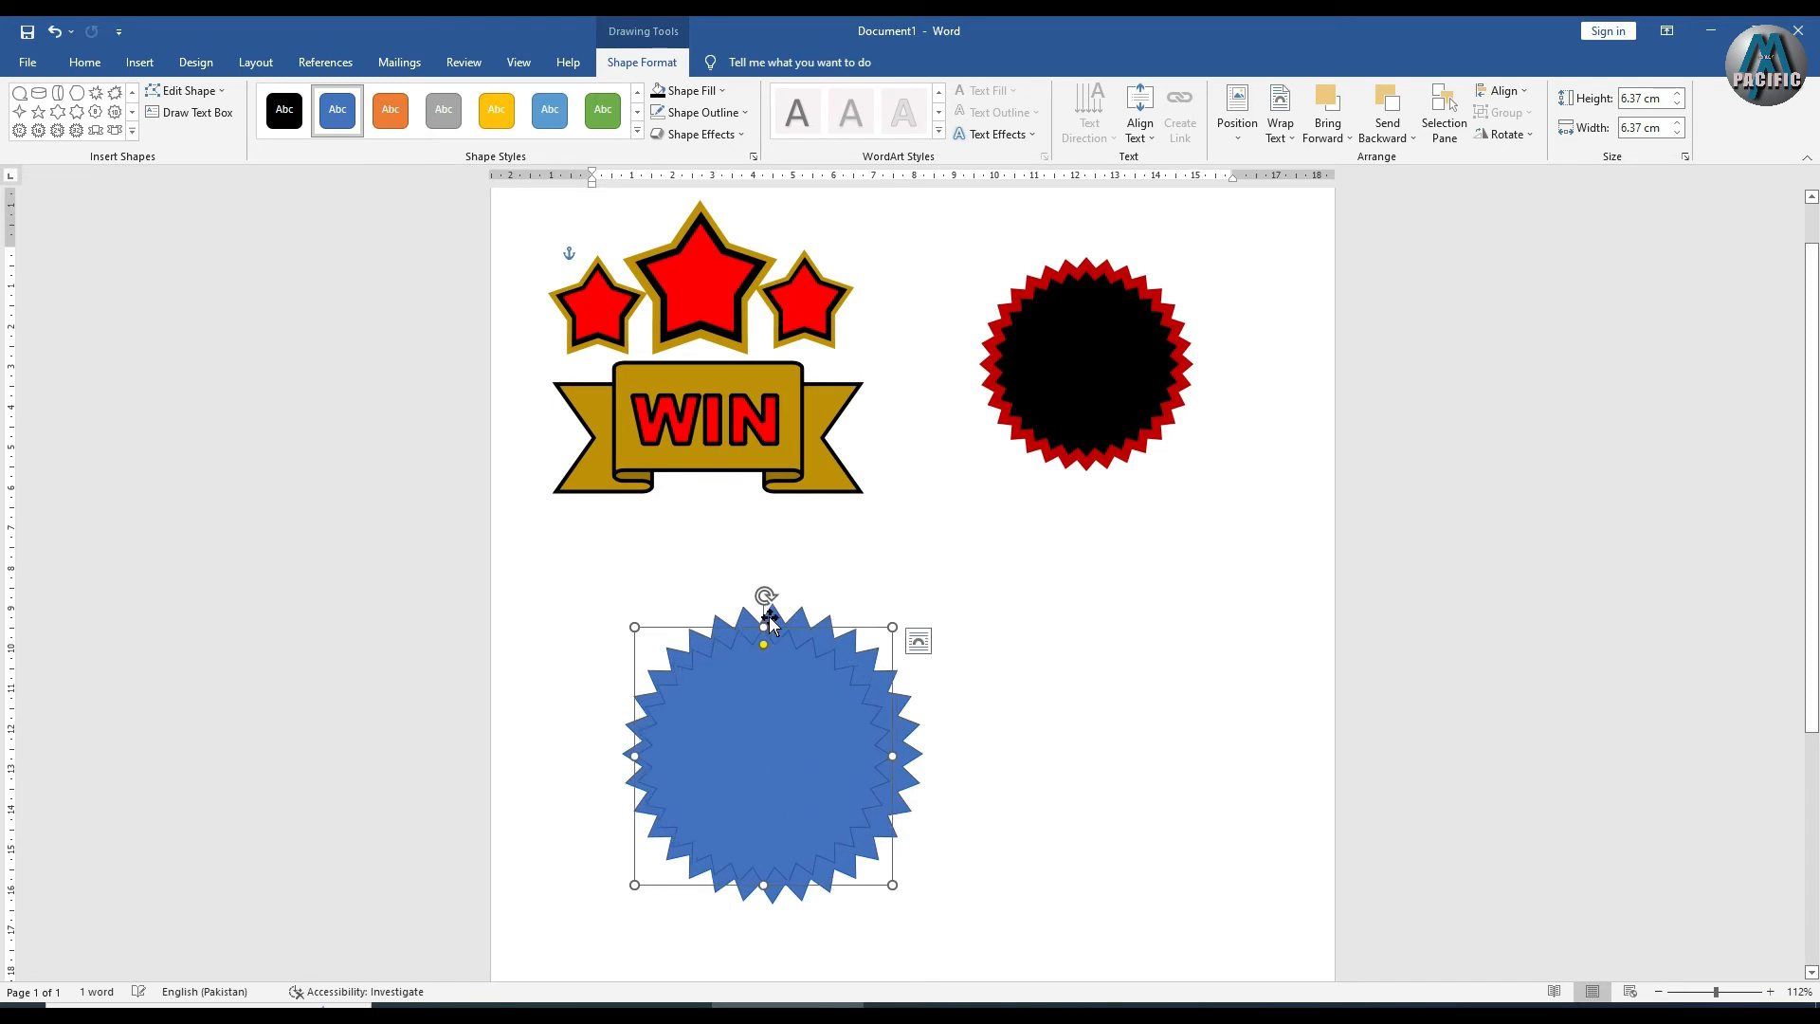
{"action": "left_click_drag", "start_coordinate": [765, 604], "coordinate": [762, 600]}
{"action": "left_click_drag", "start_coordinate": [851, 789], "coordinate": [854, 785]}
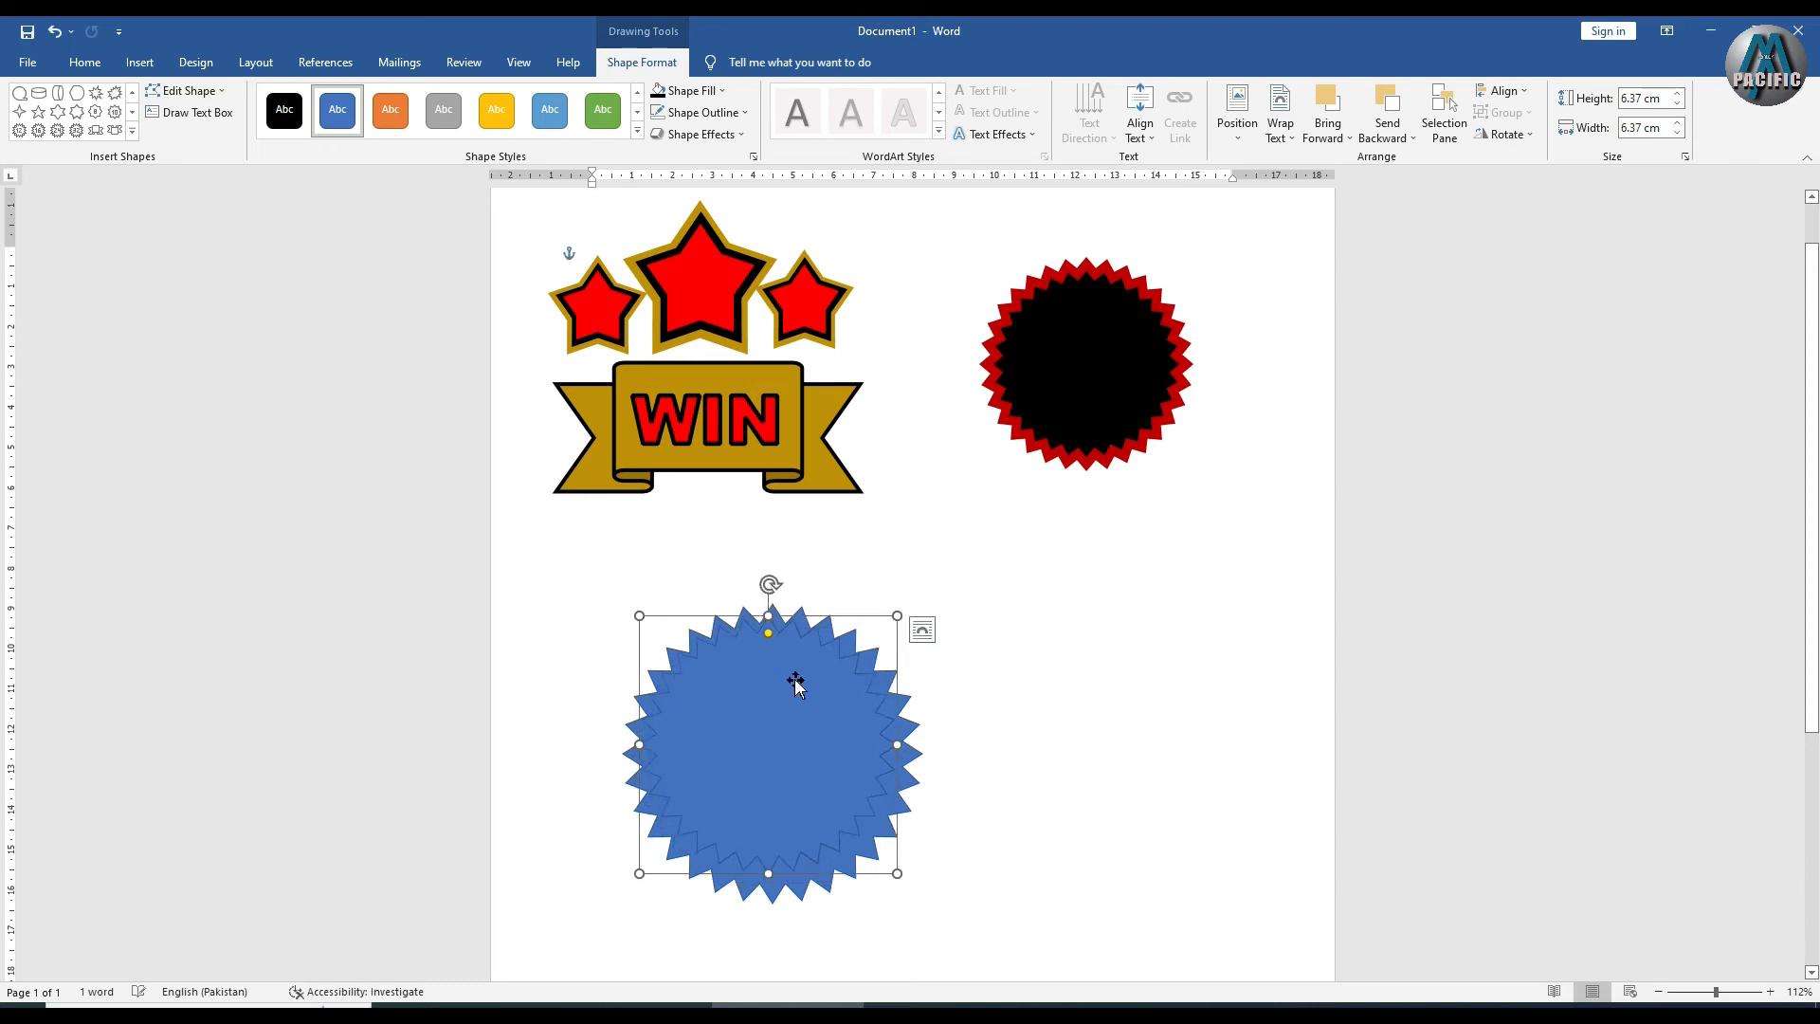
{"action": "left_click_drag", "start_coordinate": [772, 589], "coordinate": [759, 591]}
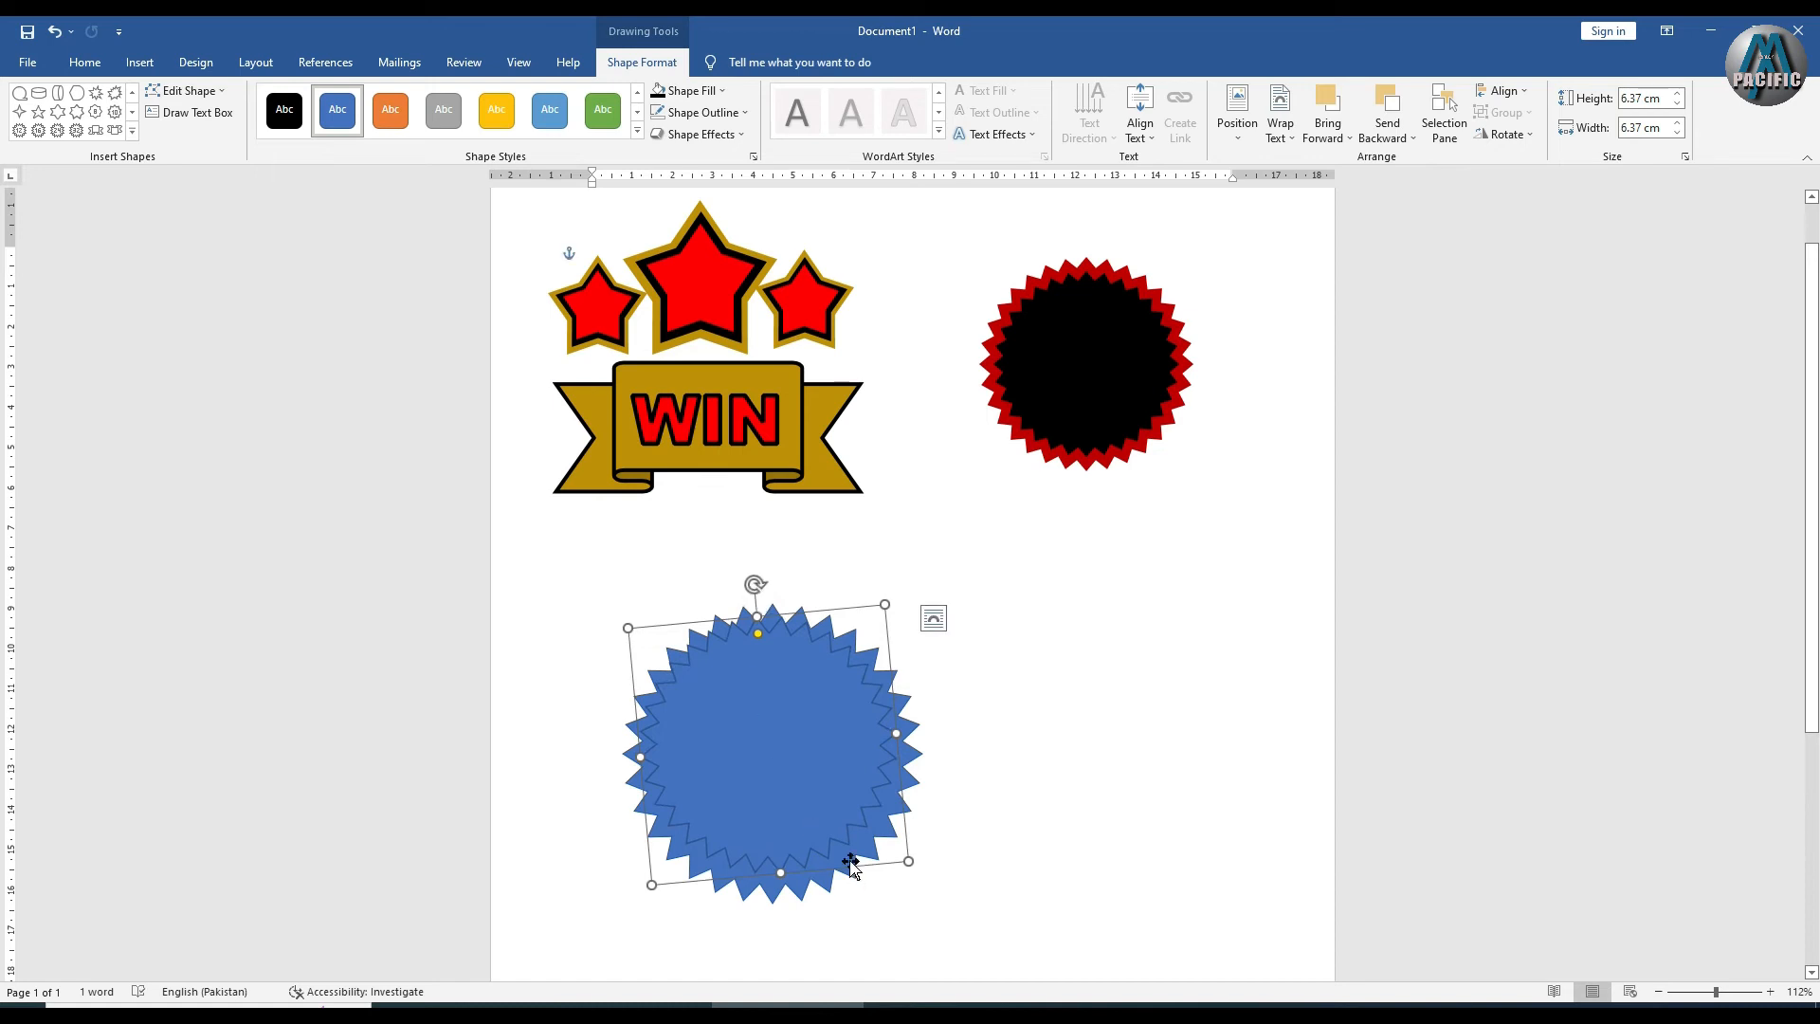
Add a third star about 4.67 cm across inside the other two, with deeper points and a slight clockwise rotation
{"action": "left_click_drag", "start_coordinate": [815, 790], "coordinate": [850, 835]}
{"action": "left_click_drag", "start_coordinate": [945, 907], "coordinate": [871, 846]}
{"action": "left_click_drag", "start_coordinate": [759, 627], "coordinate": [783, 676]}
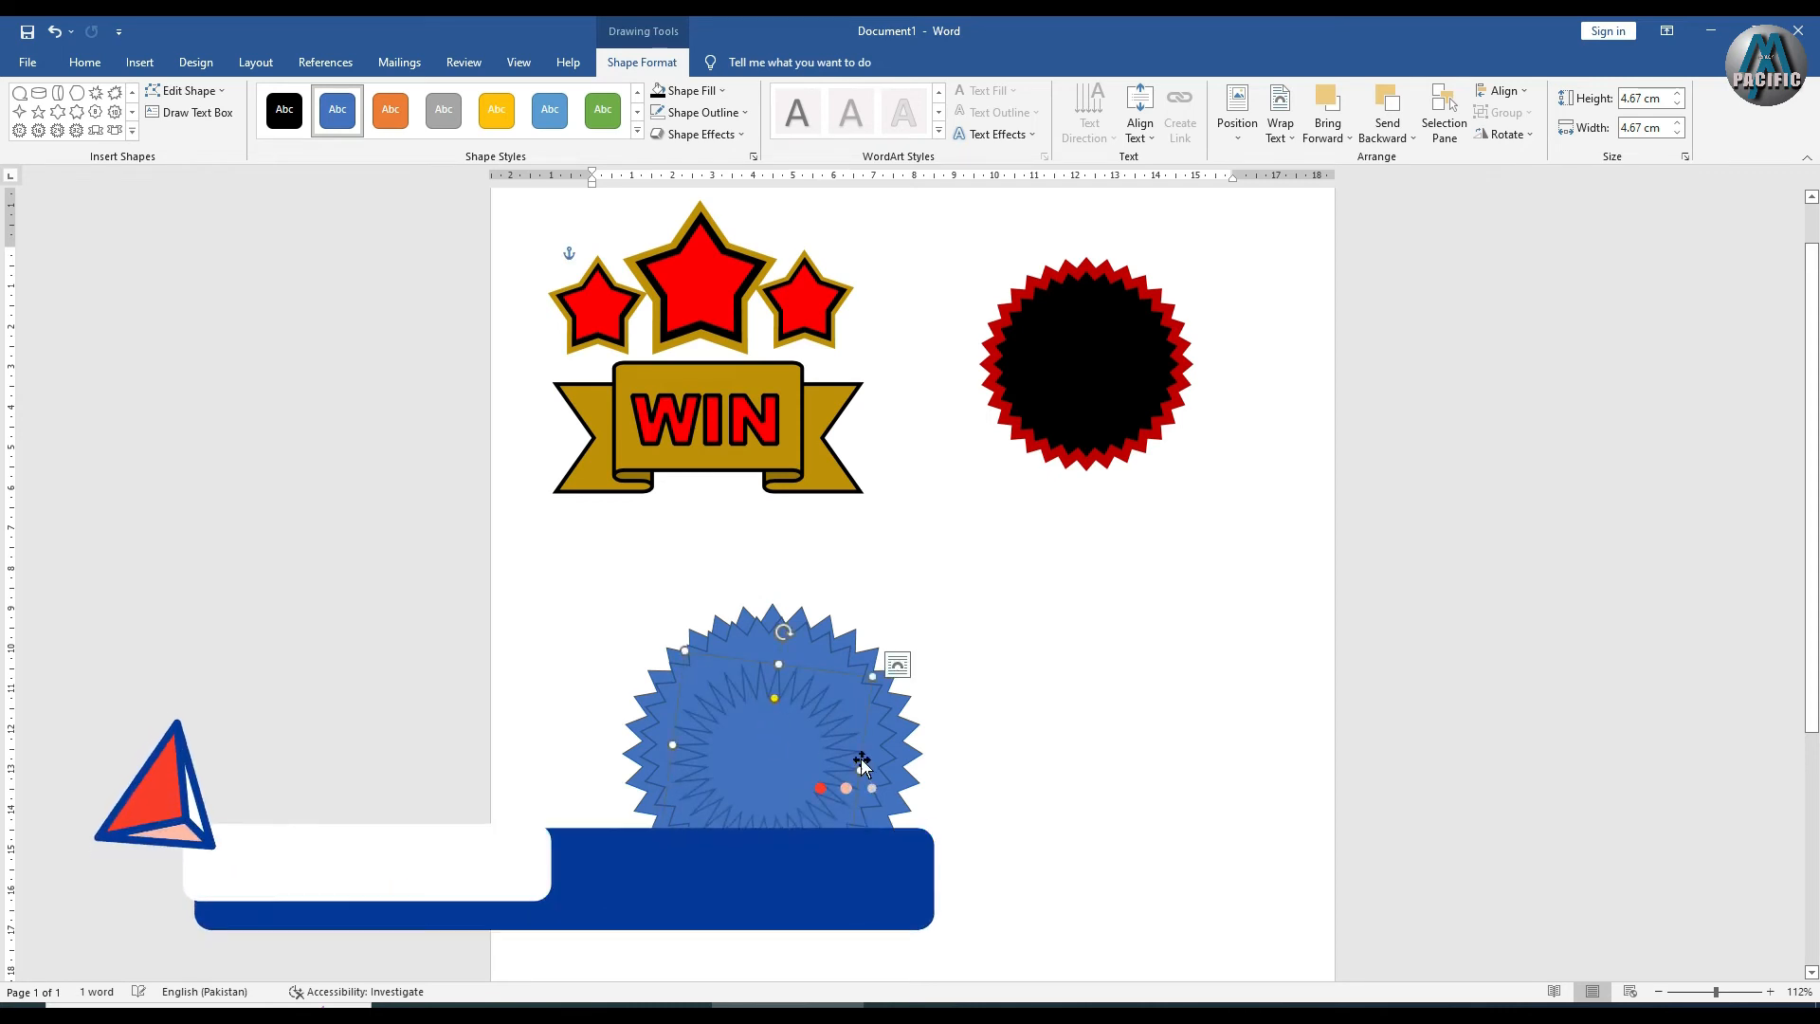
Align the three blue 32-point stars with each other by center and middle
{"action": "left_click", "coordinate": [882, 737], "text": "ctrl"}
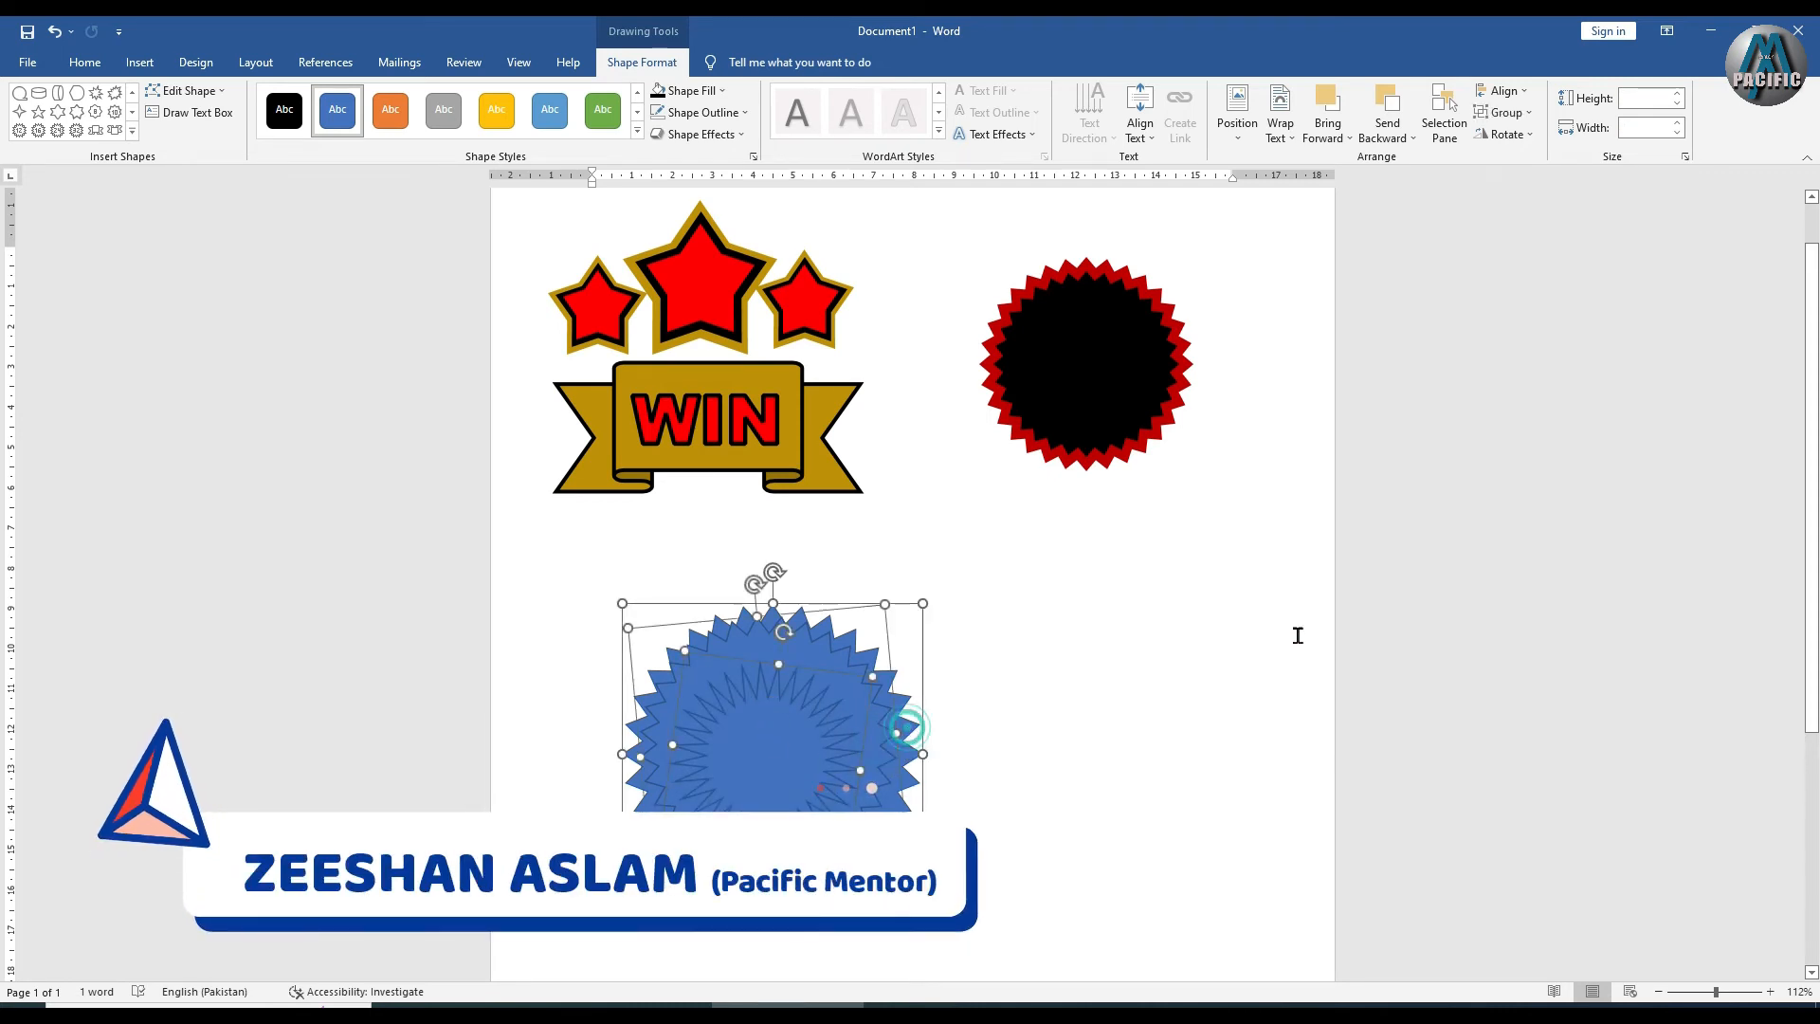
{"action": "left_click", "coordinate": [1507, 89]}
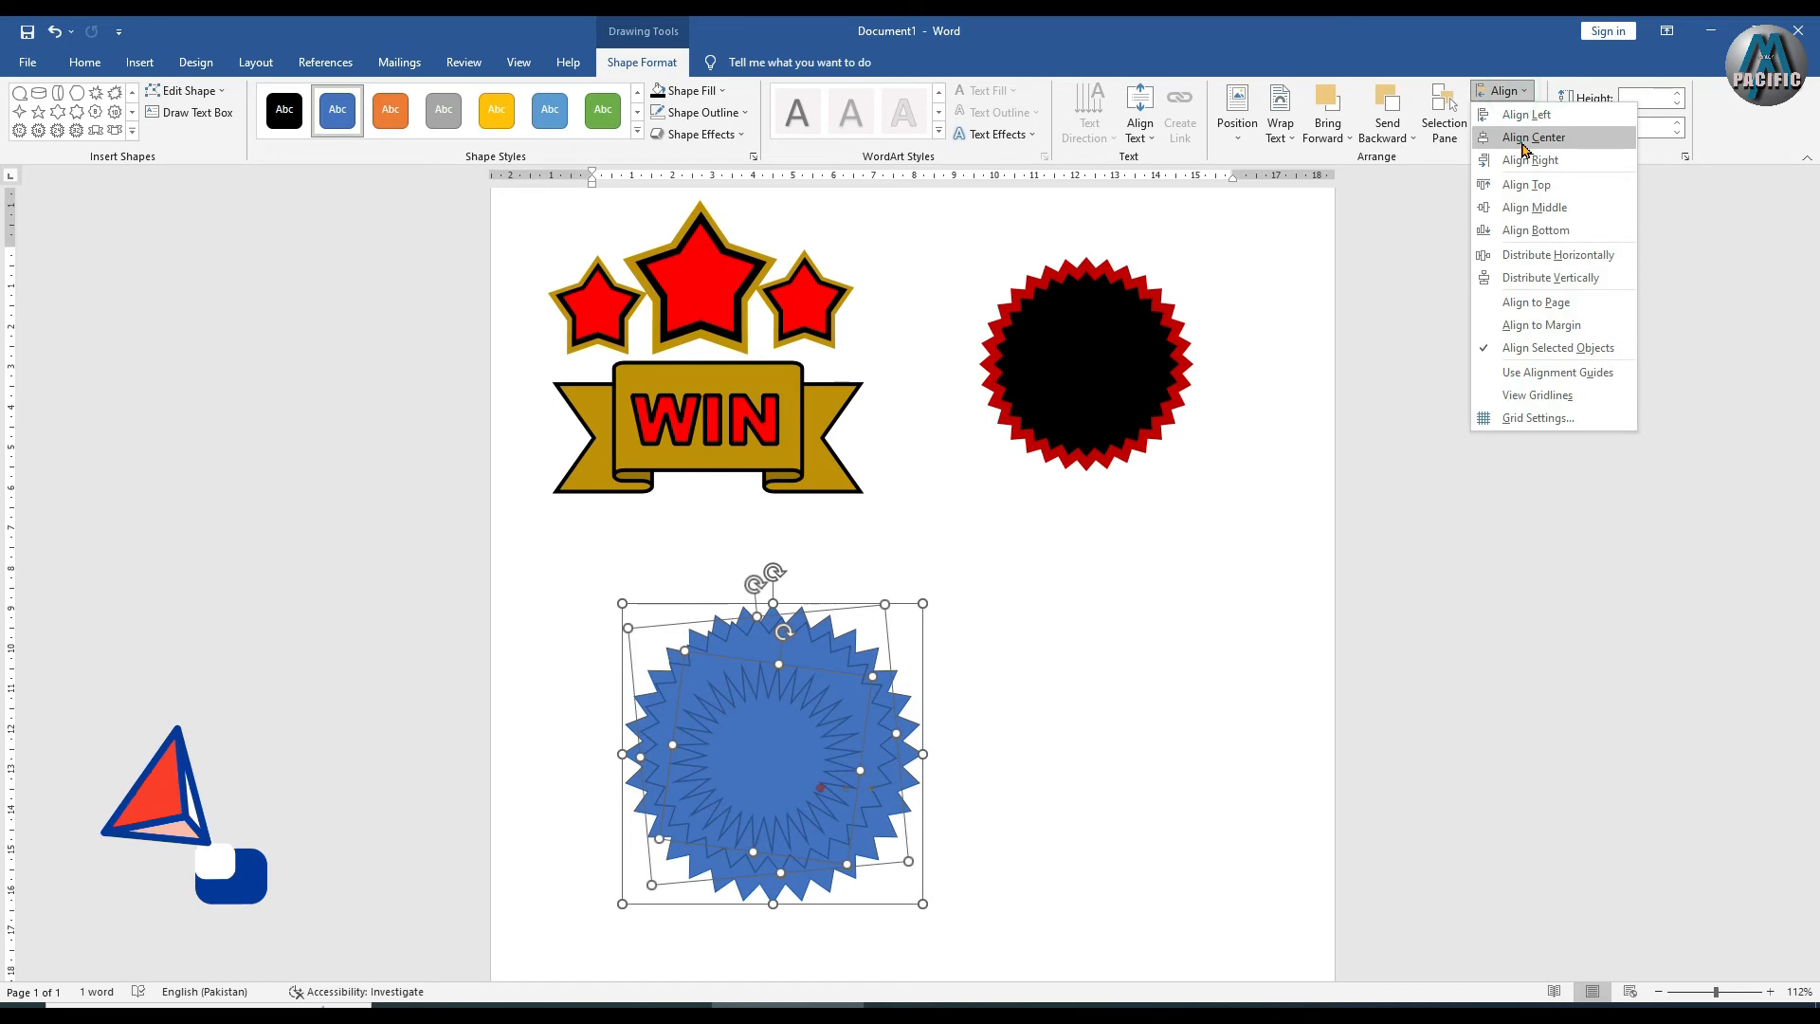
{"action": "left_click", "coordinate": [1521, 137]}
{"action": "left_click", "coordinate": [1507, 89]}
{"action": "left_click", "coordinate": [1515, 207]}
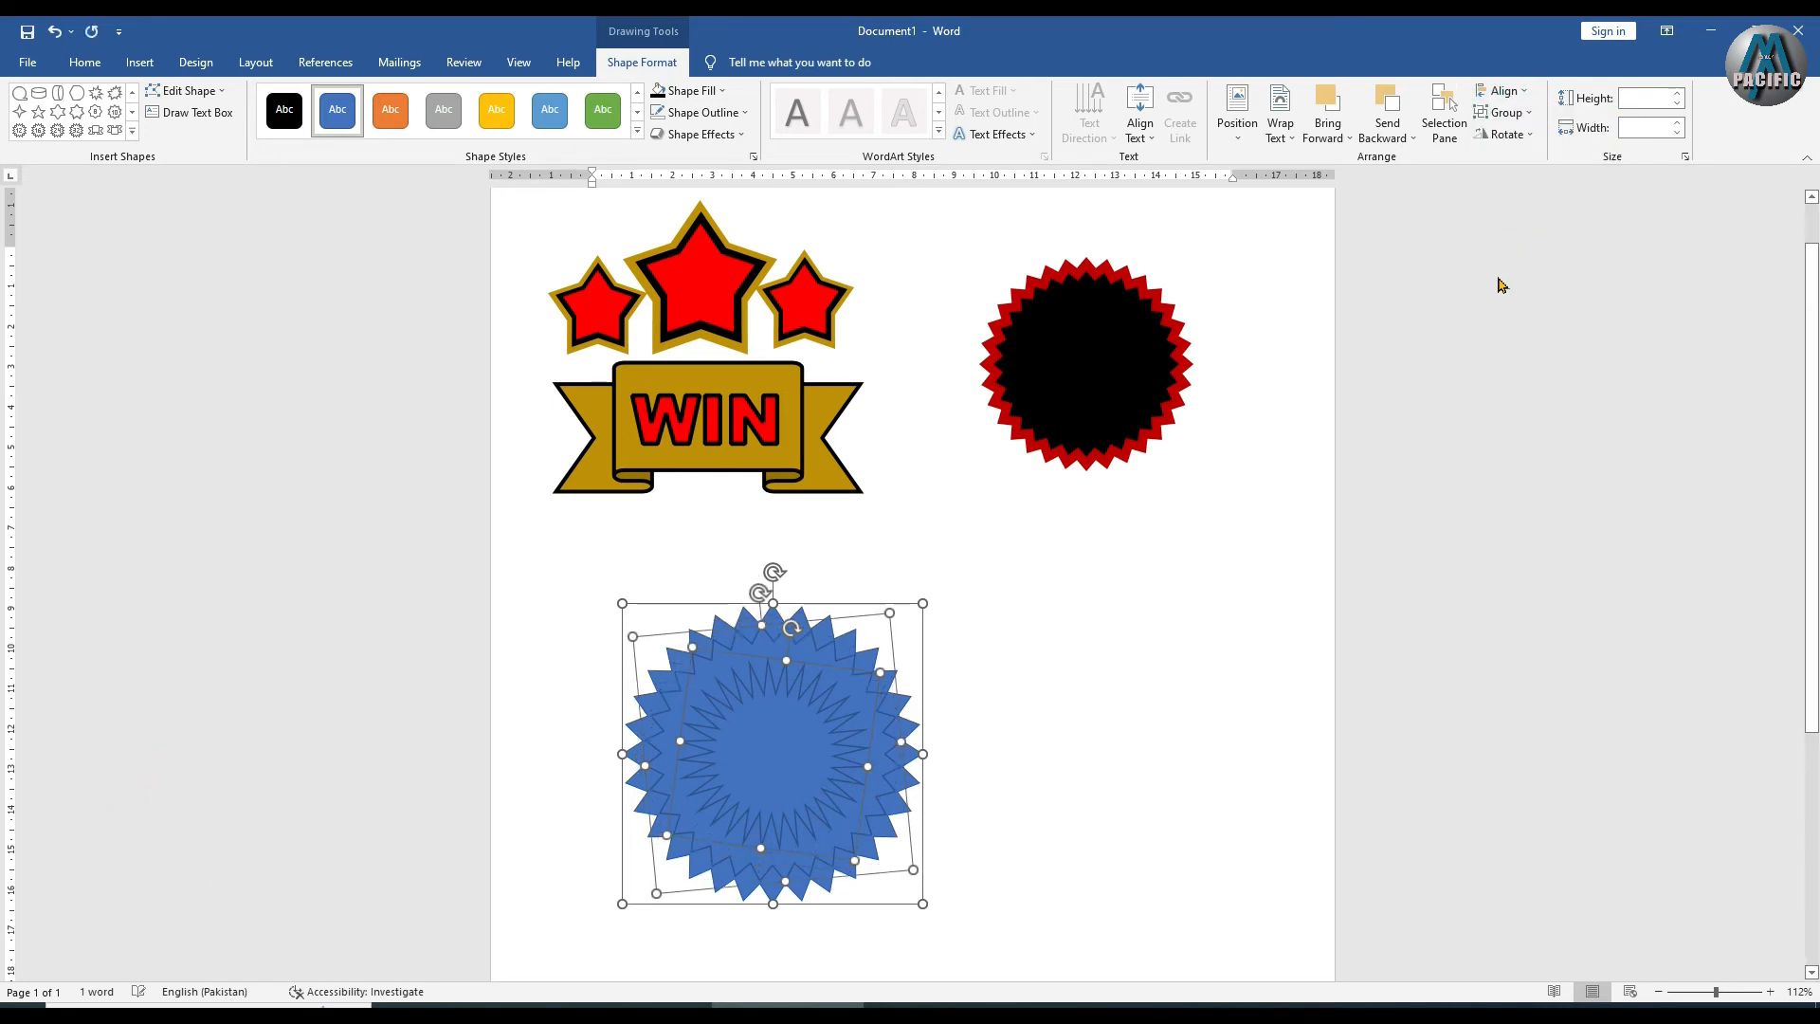
{"action": "left_click", "coordinate": [995, 772]}
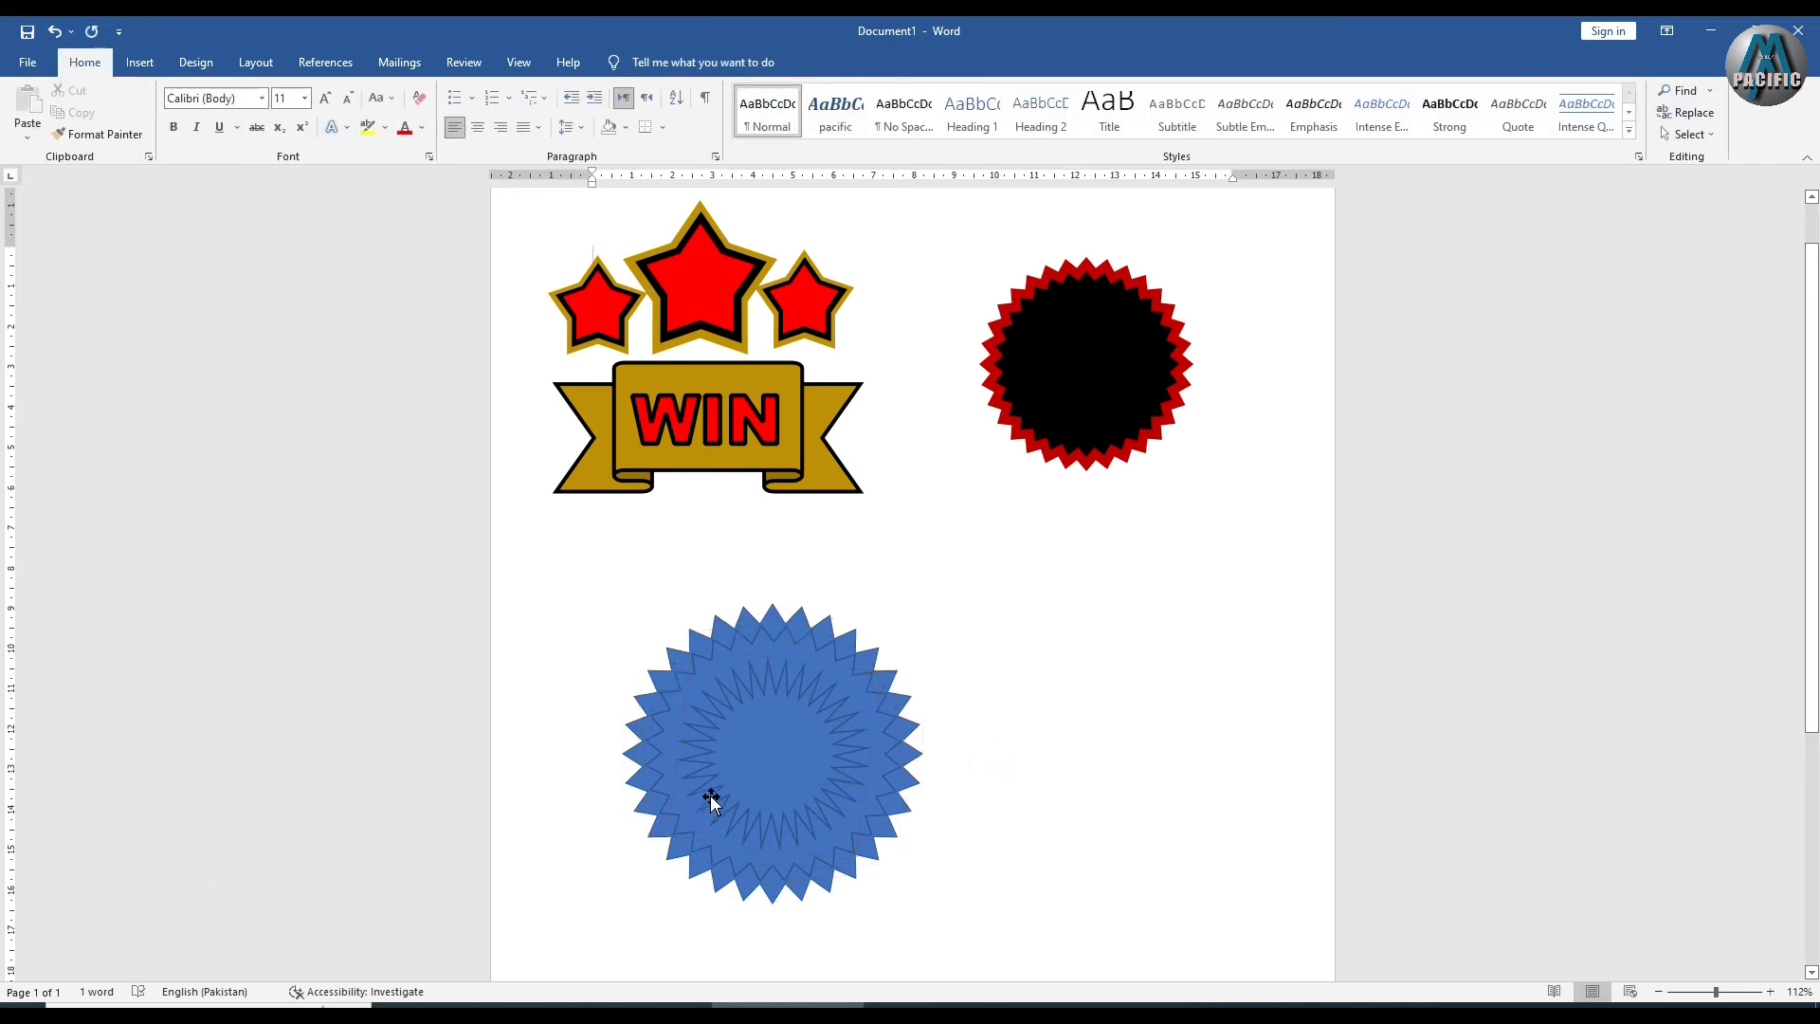
Fill the middle star of the blue seal with light blue
{"action": "left_click", "coordinate": [669, 749]}
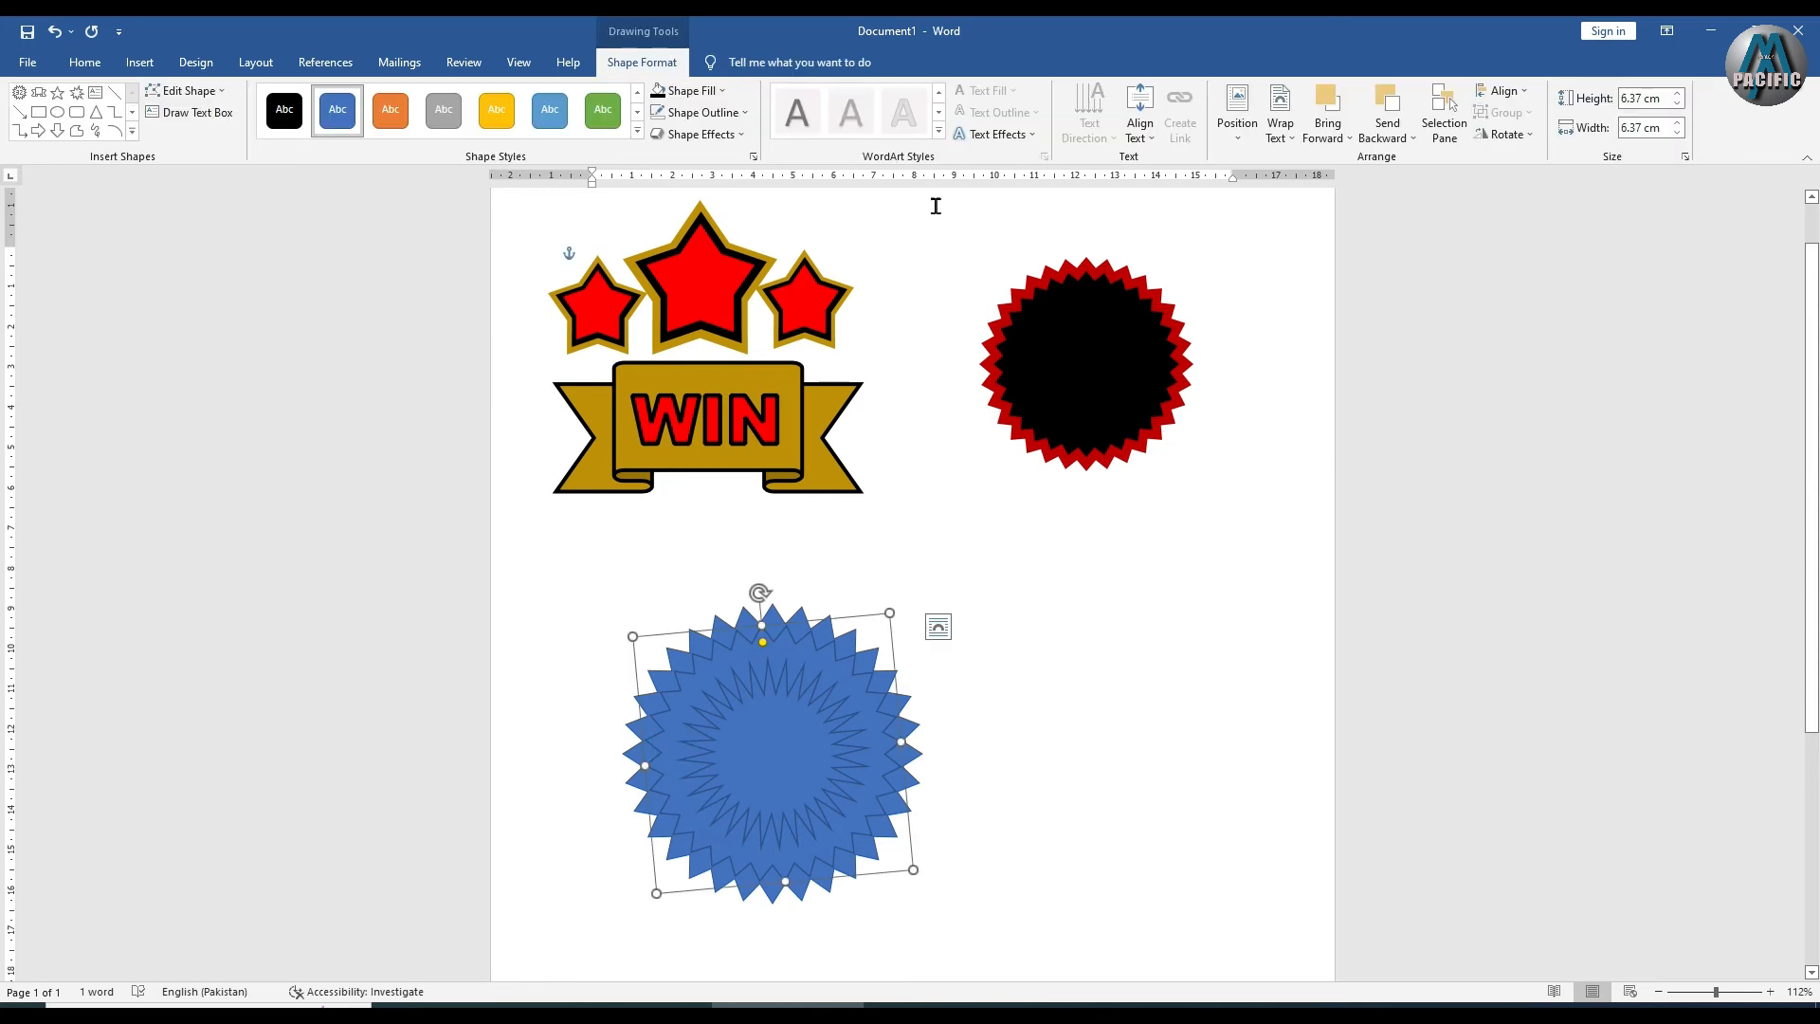
{"action": "left_click", "coordinate": [677, 91]}
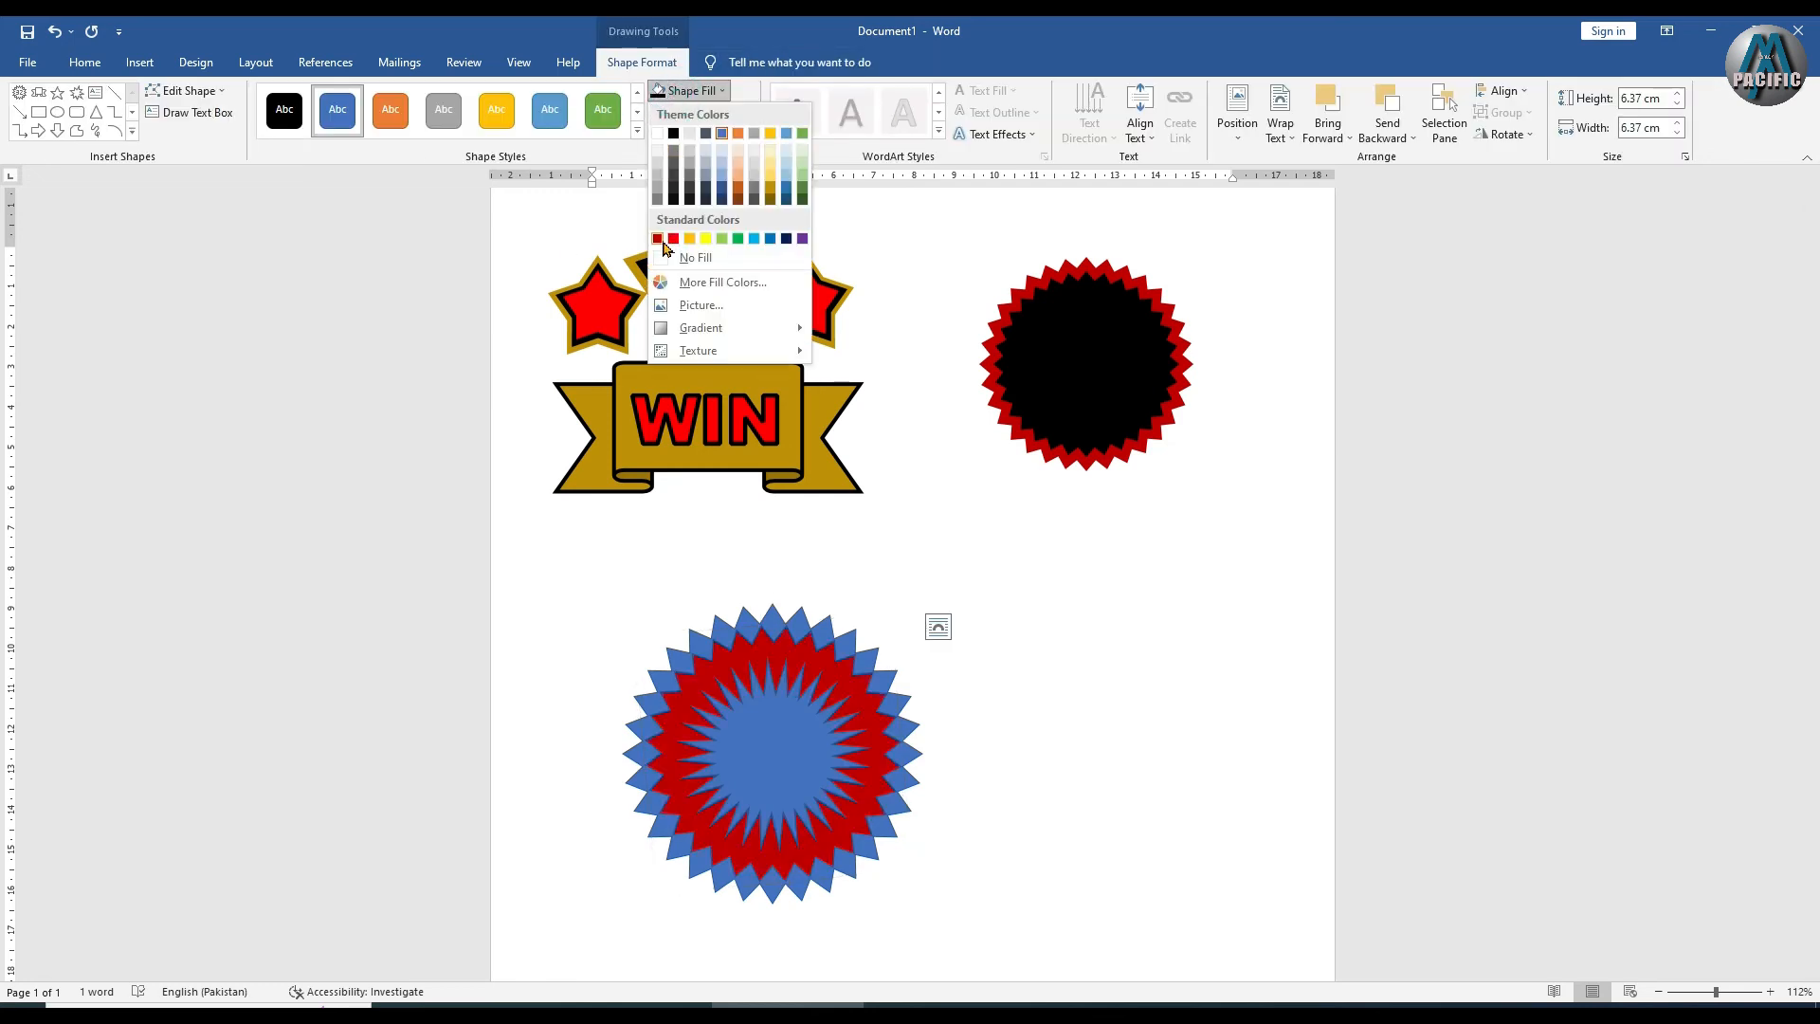
{"action": "left_click", "coordinate": [789, 163]}
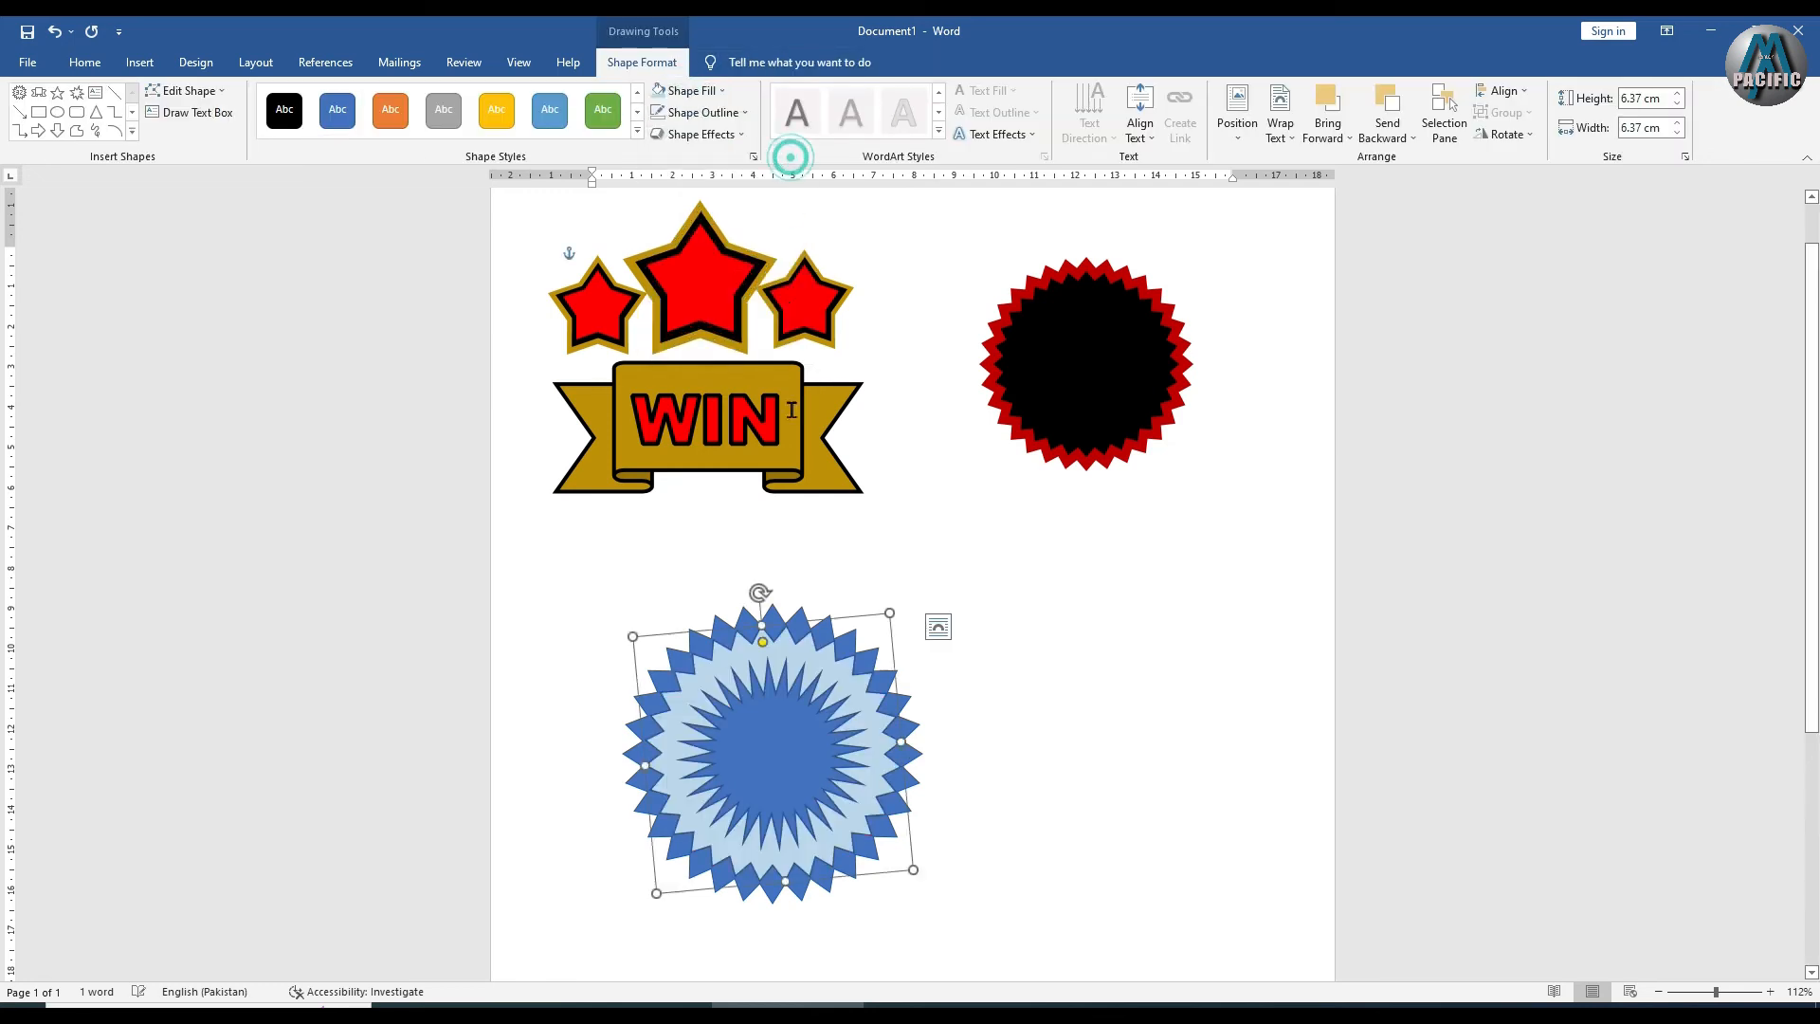
Fill the innermost star of the seal with the palest shade of the same light blue
{"action": "left_click", "coordinate": [775, 777]}
{"action": "left_click", "coordinate": [692, 90]}
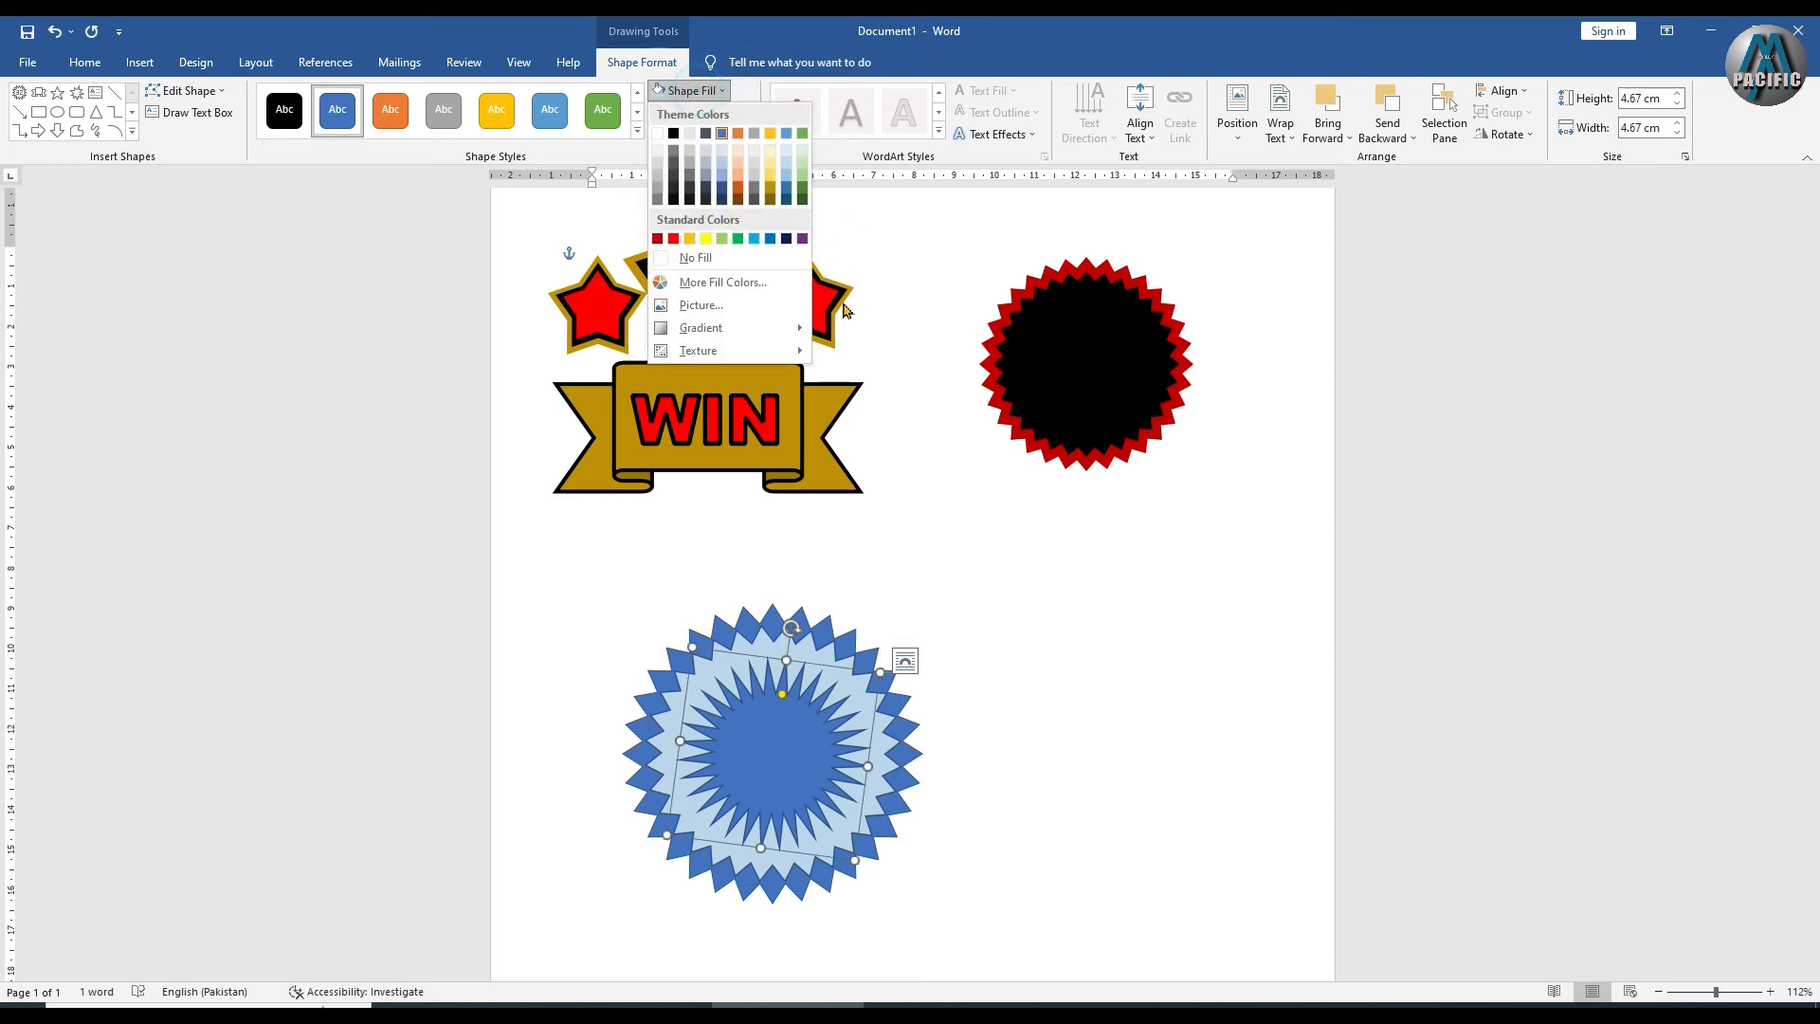
{"action": "left_click", "coordinate": [788, 190]}
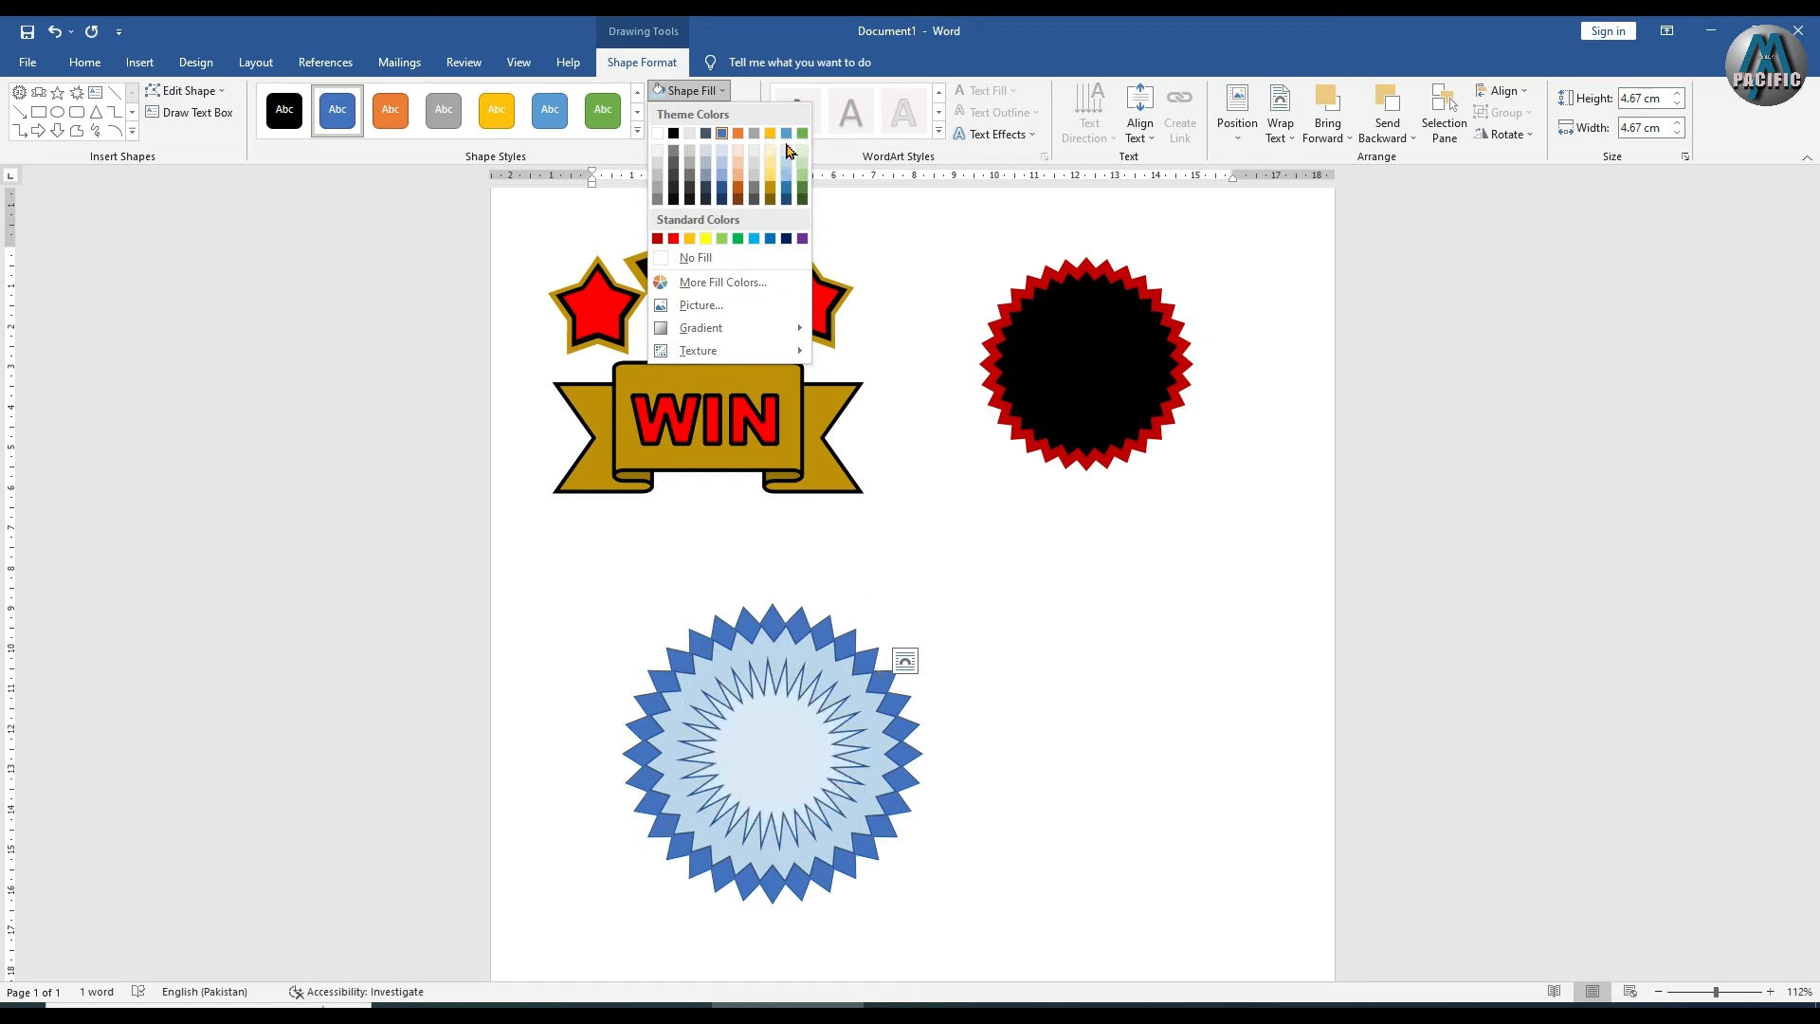
{"action": "left_click", "coordinate": [788, 184]}
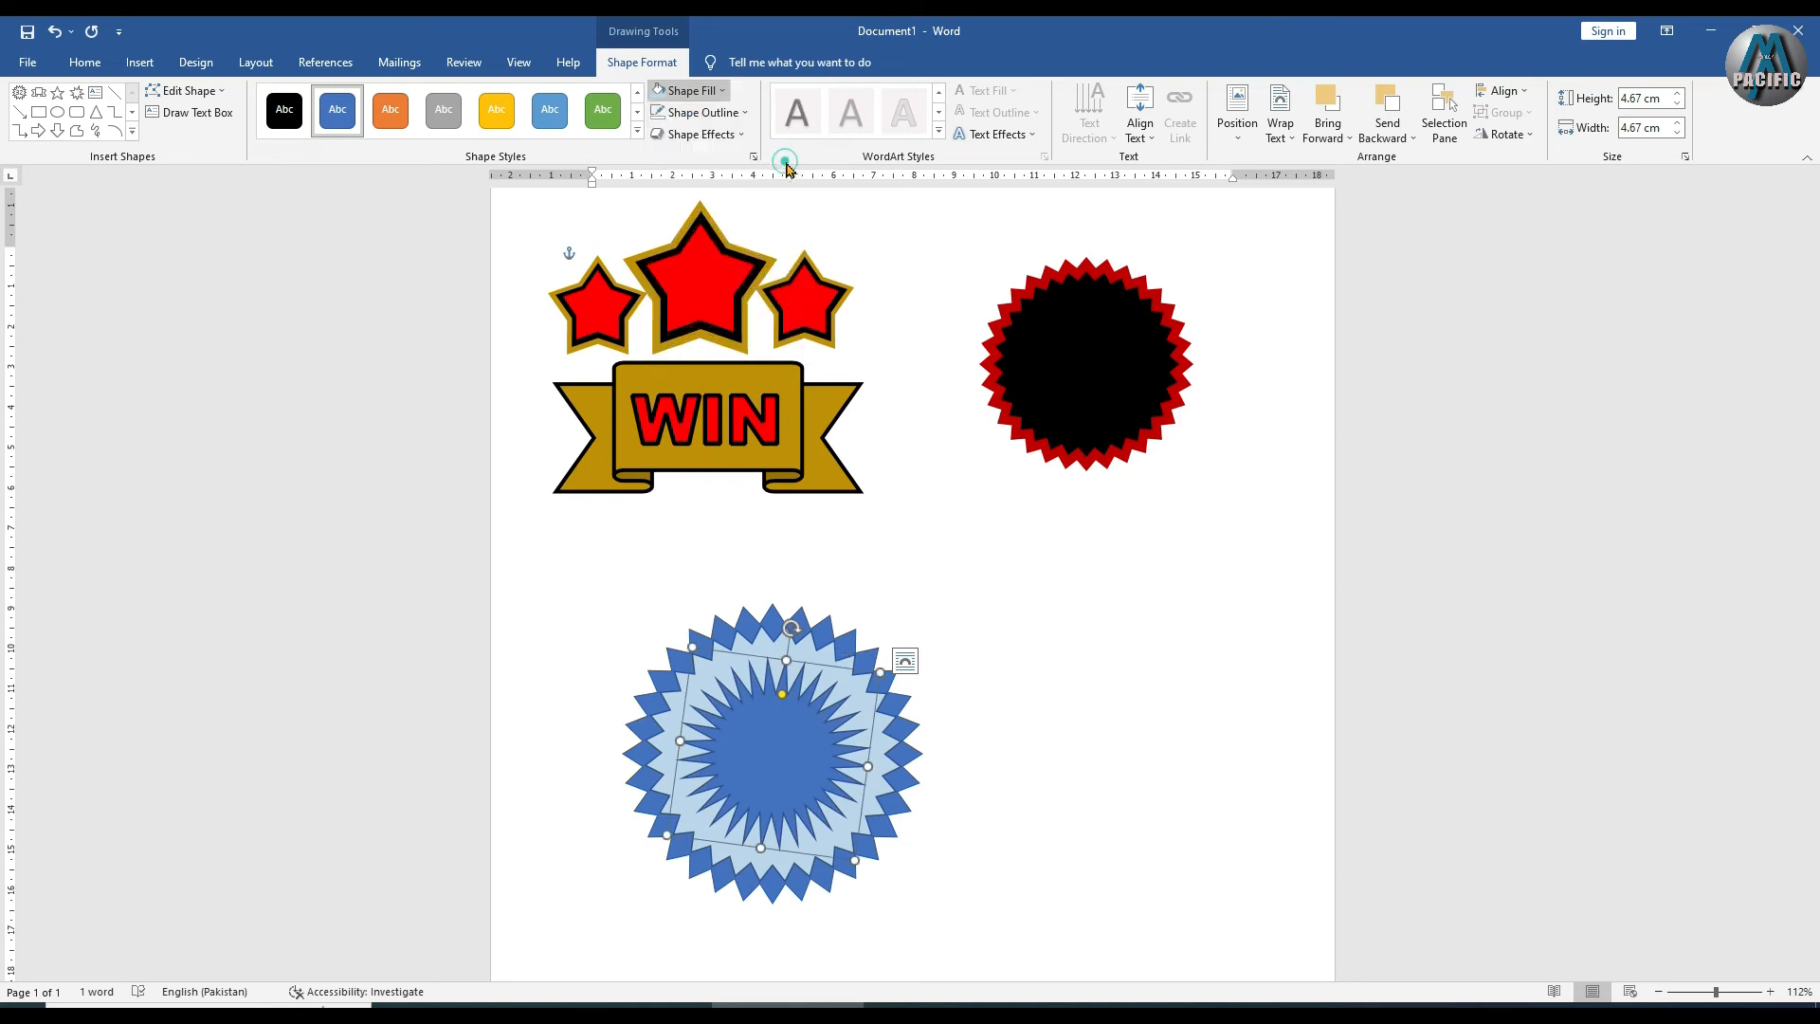
{"action": "left_click", "coordinate": [745, 113]}
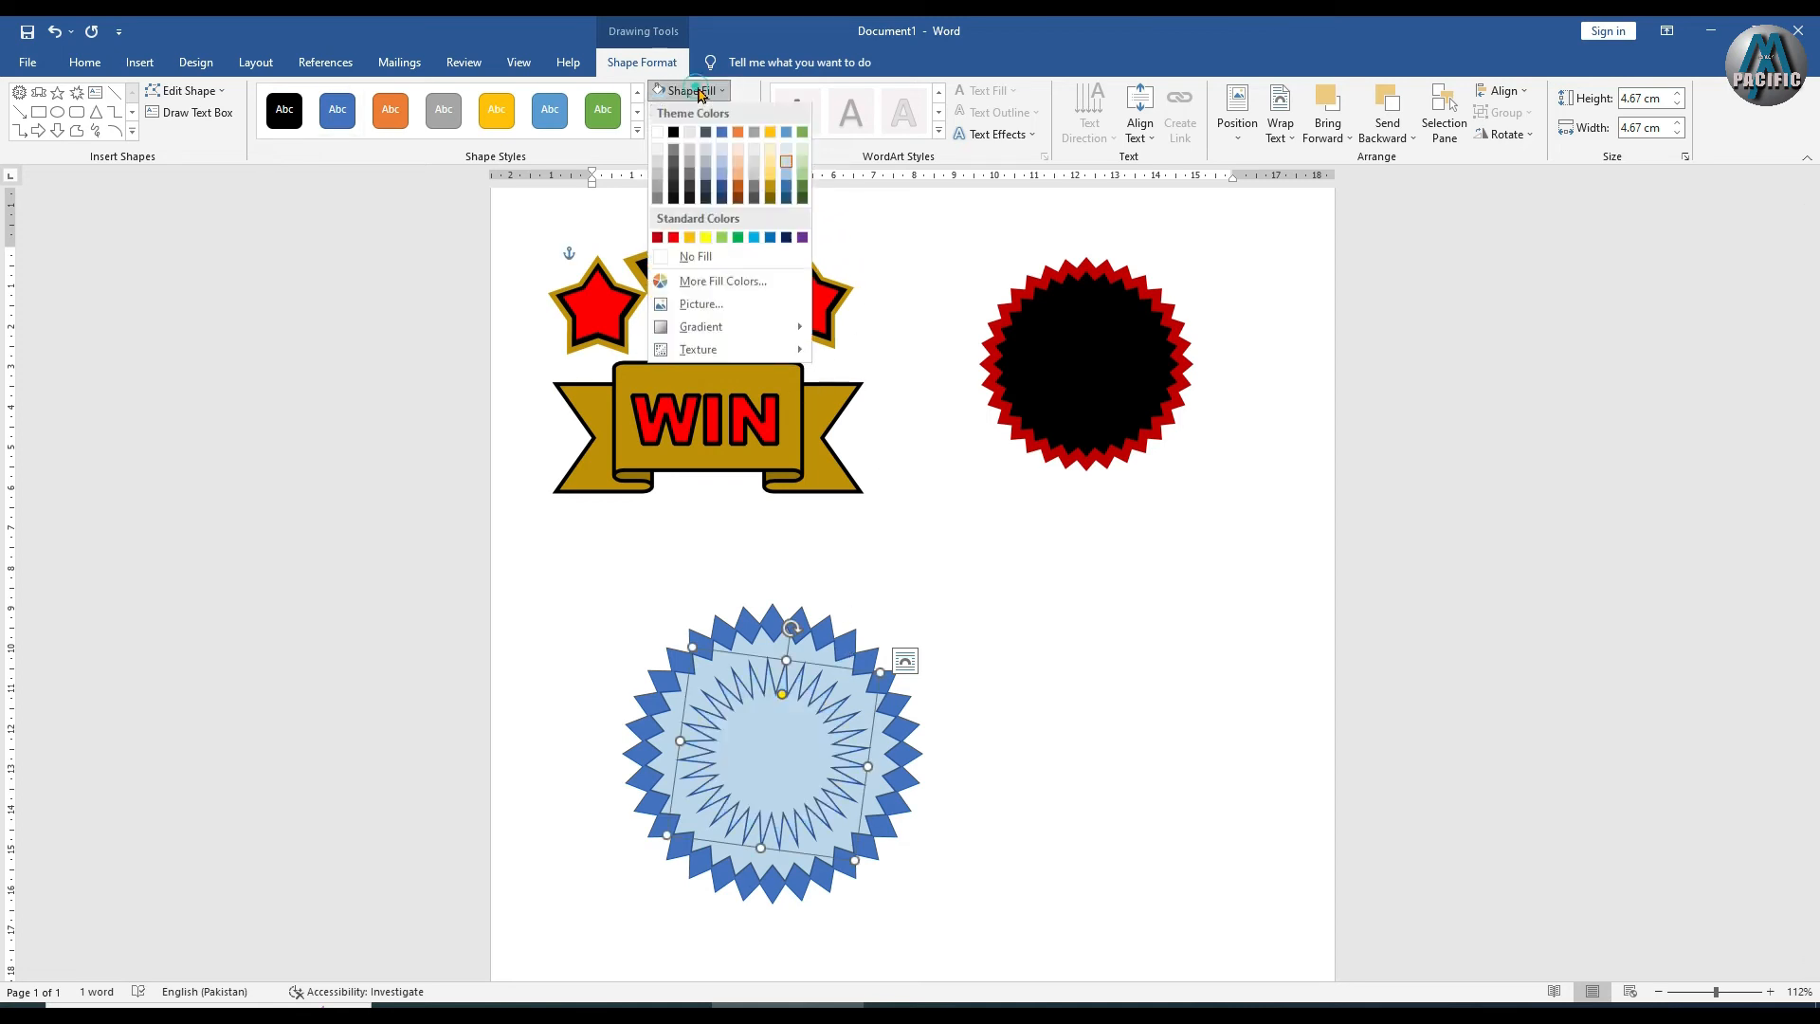
{"action": "left_click", "coordinate": [784, 147]}
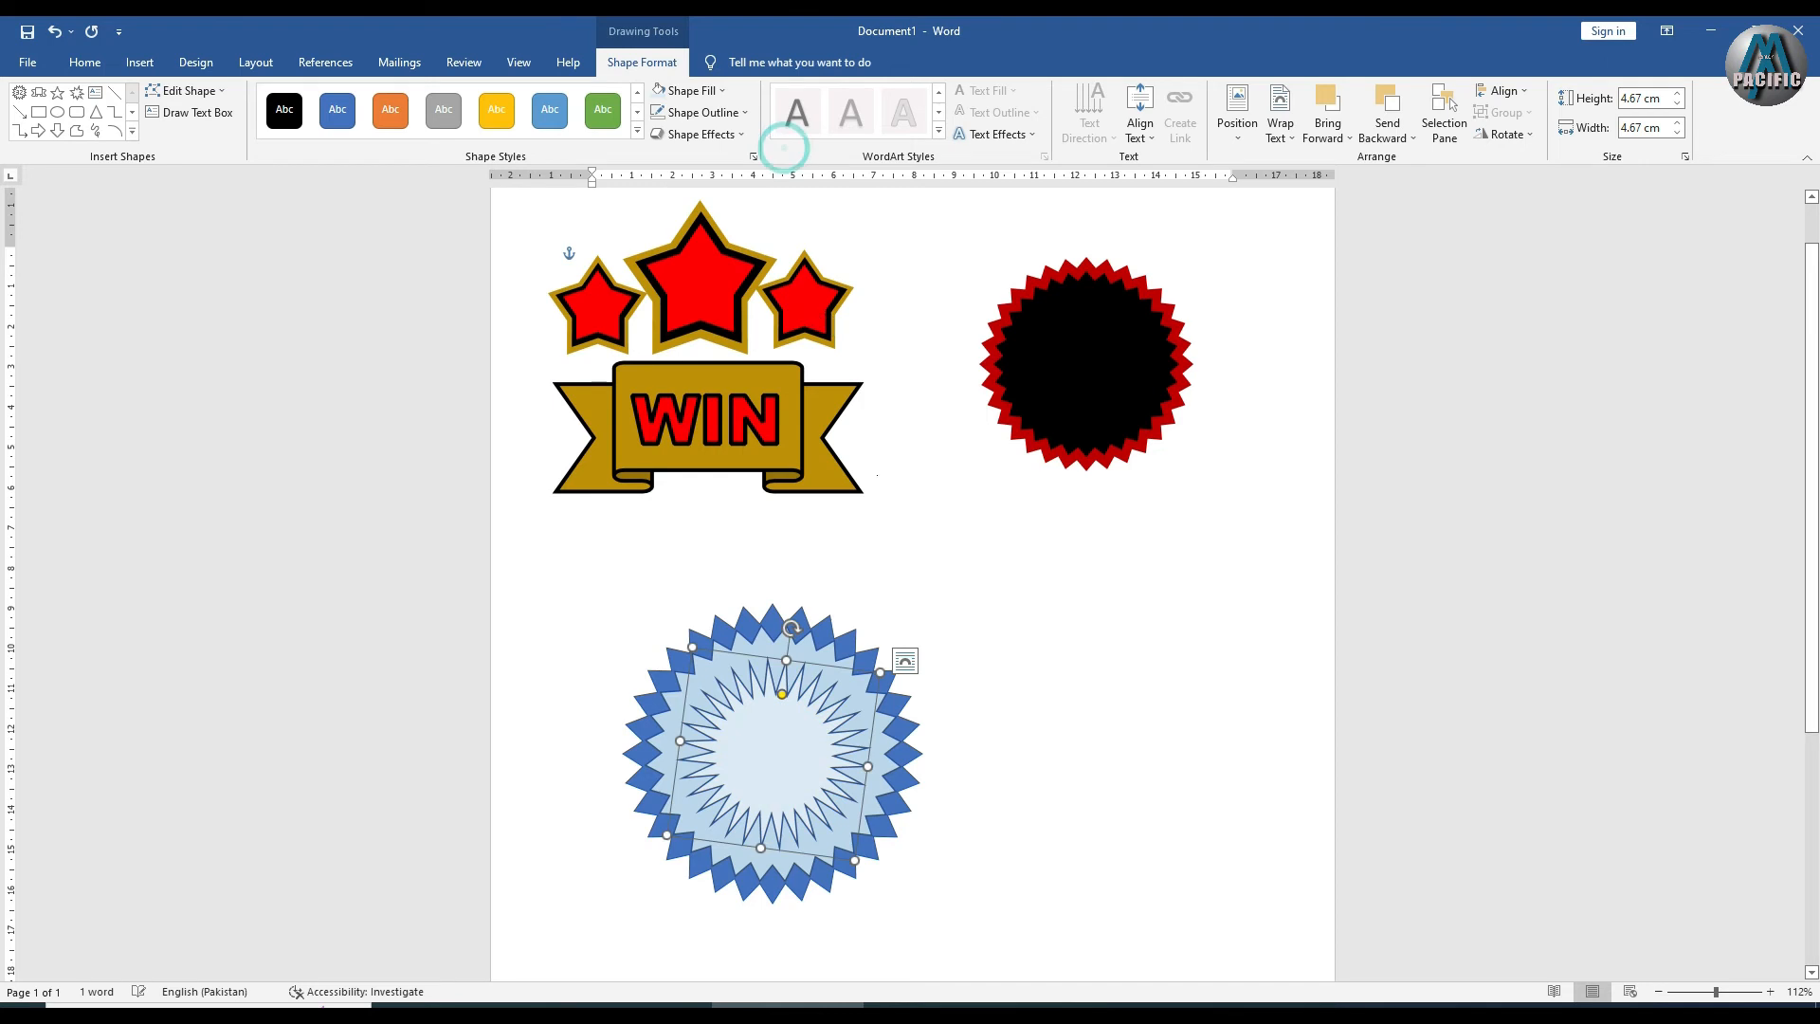
{"action": "left_click", "coordinate": [891, 681]}
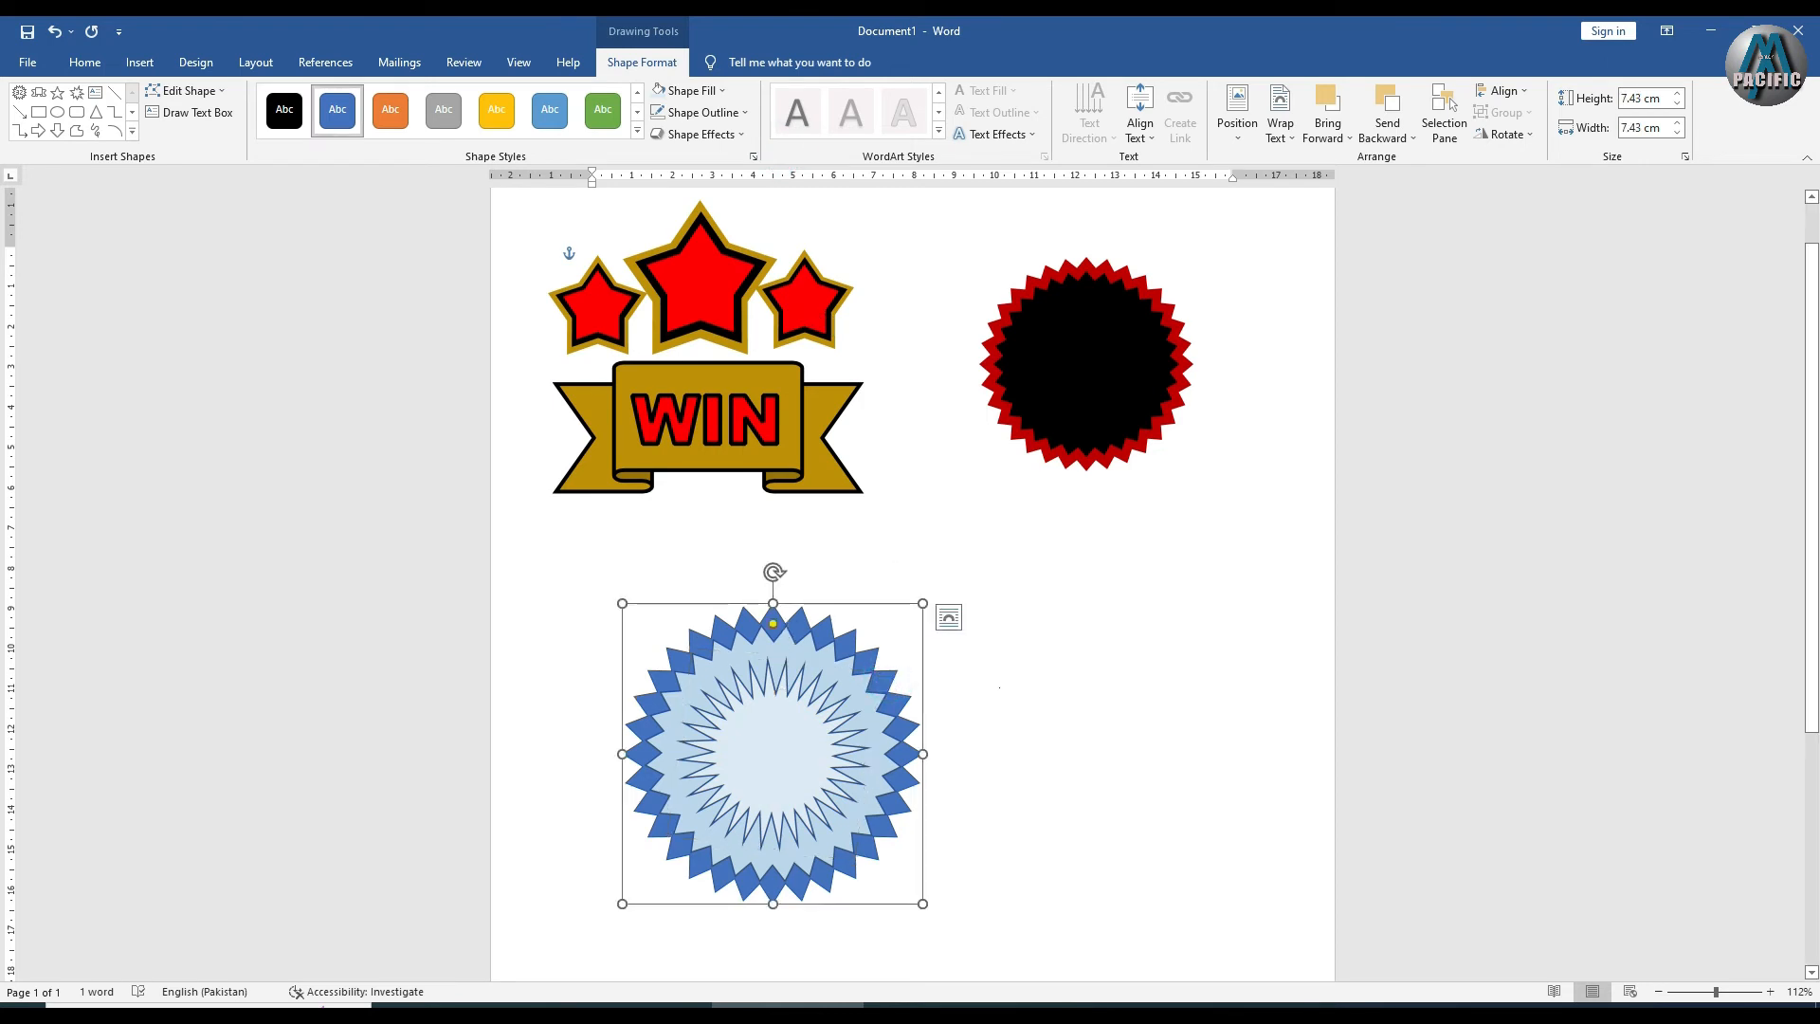
{"action": "left_click", "coordinate": [768, 772], "text": "shift"}
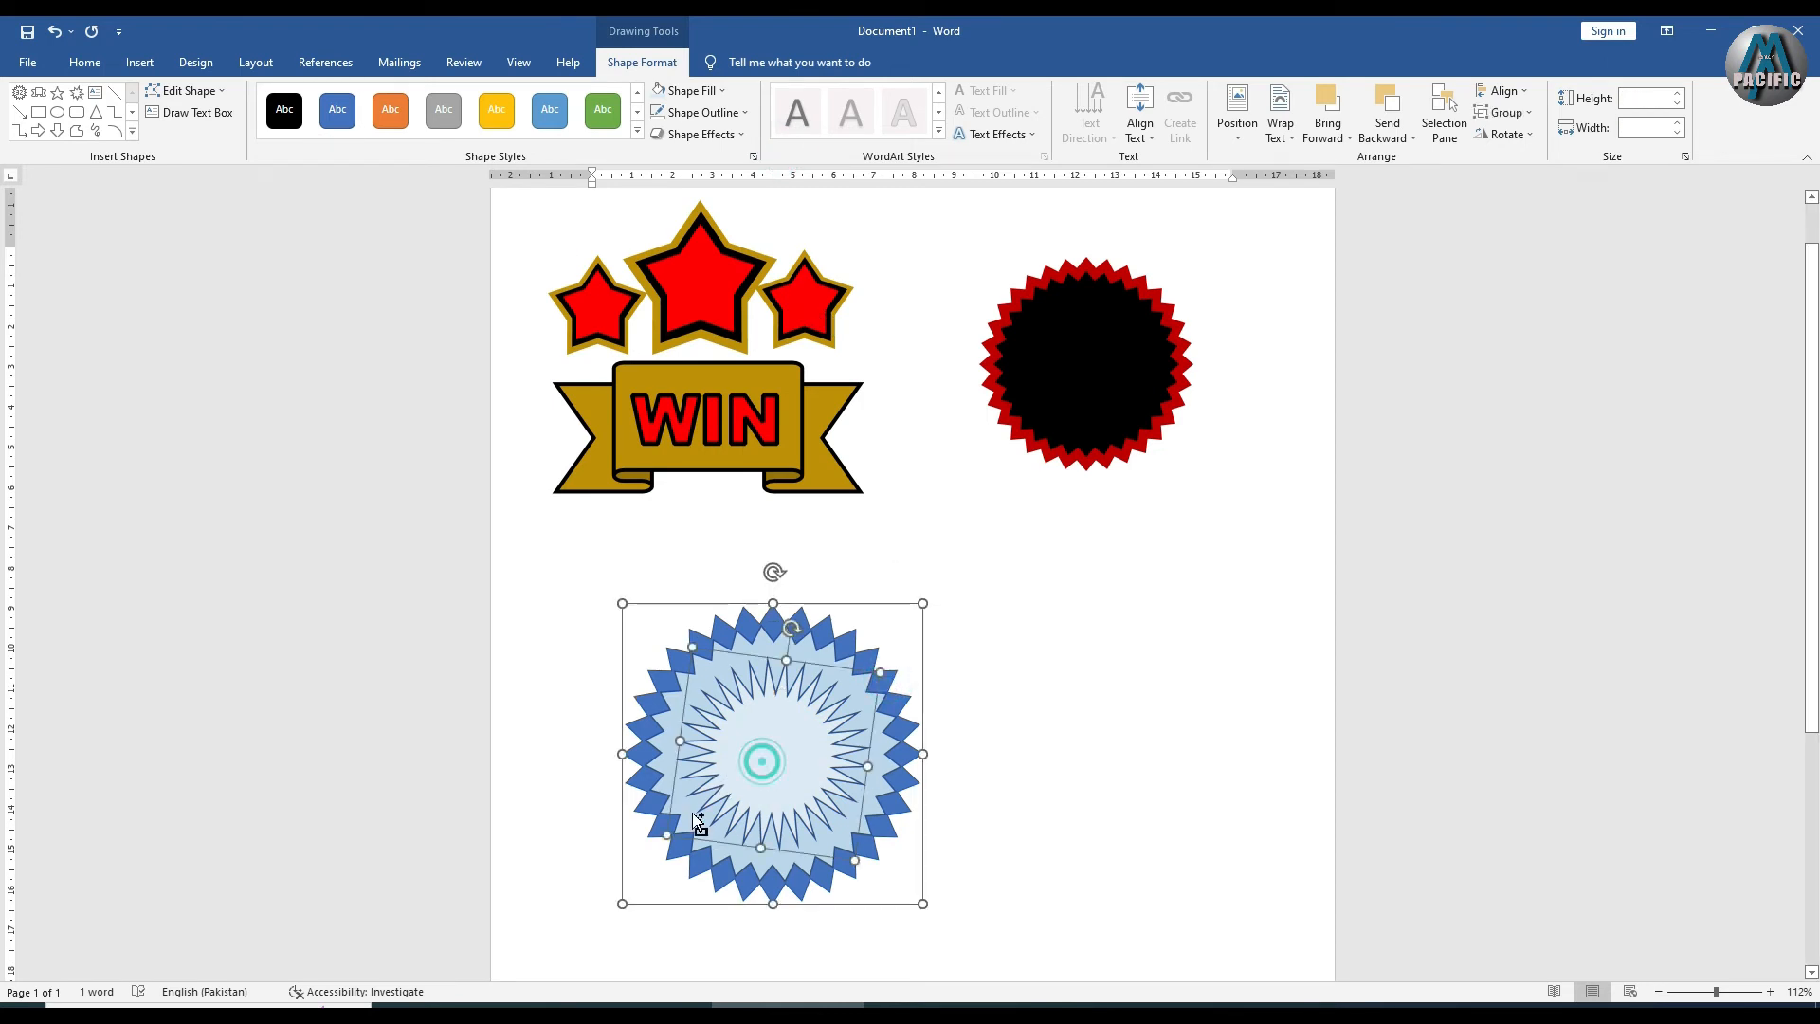
{"action": "left_click", "coordinate": [718, 858]}
{"action": "key", "text": "Escape"}
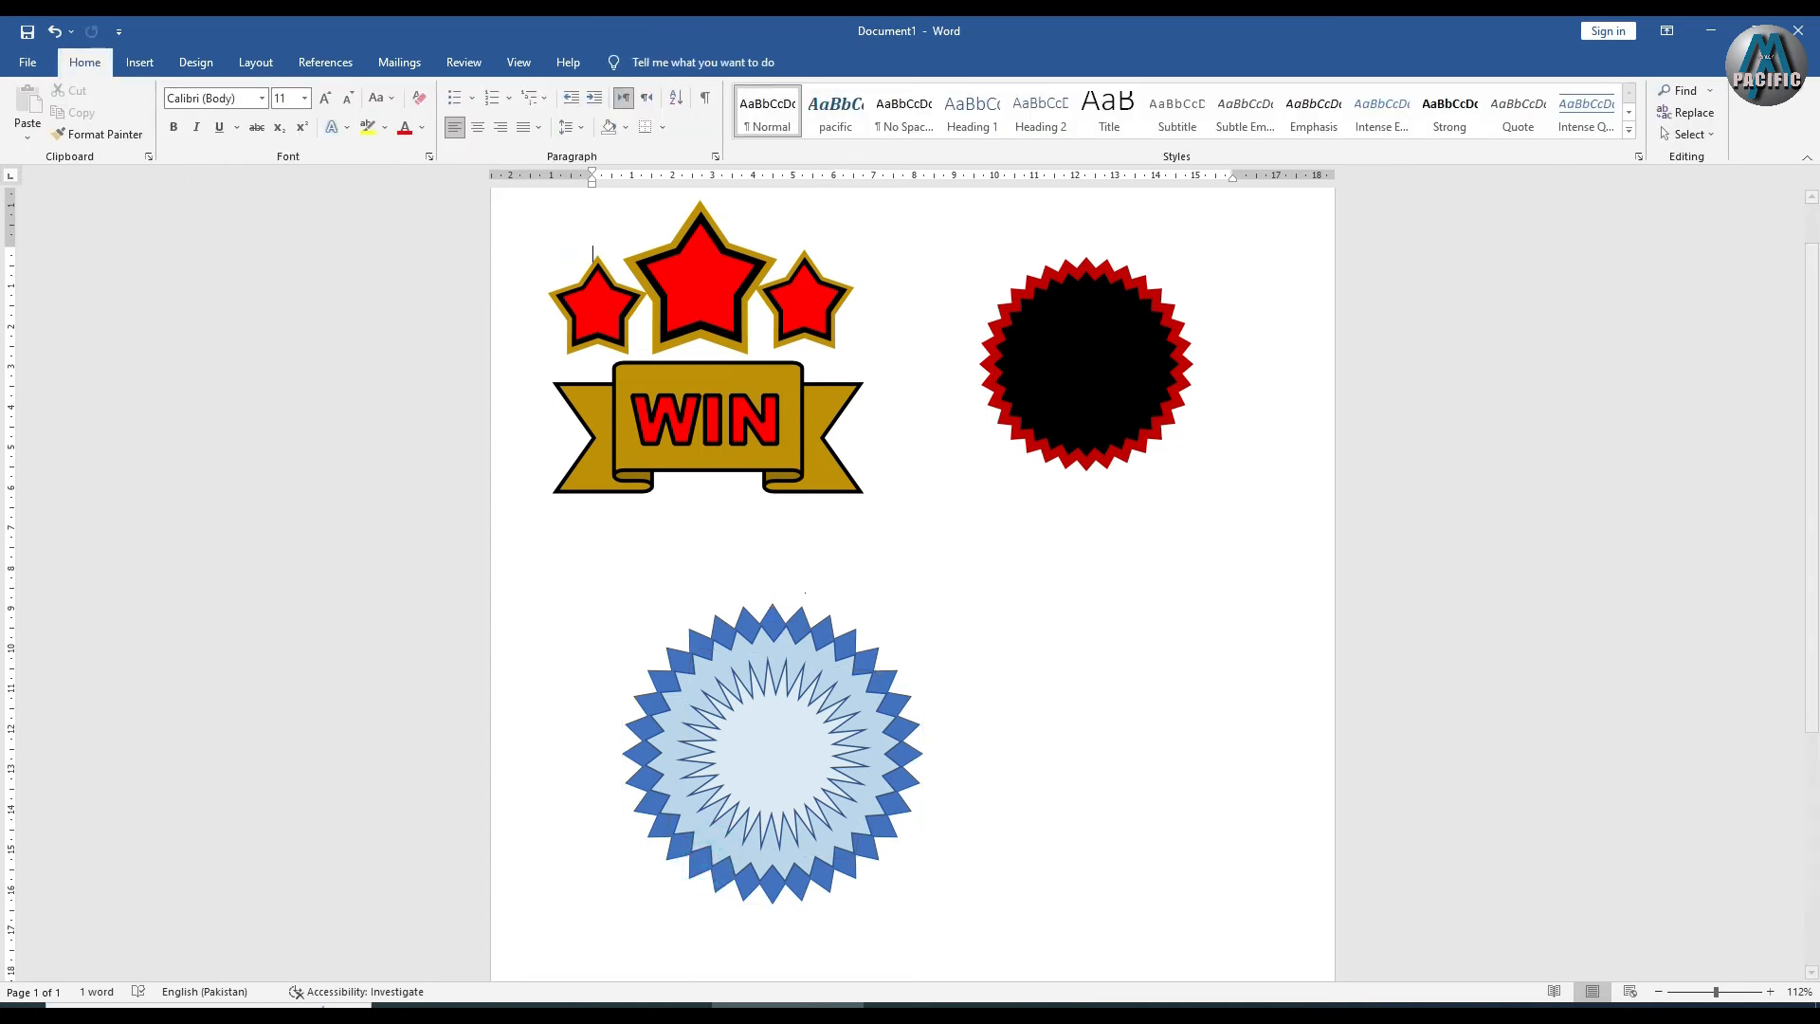
Remove the outline from all three stars of the blue seal
{"action": "left_click", "coordinate": [766, 756]}
{"action": "left_click", "coordinate": [645, 792], "text": "shift"}
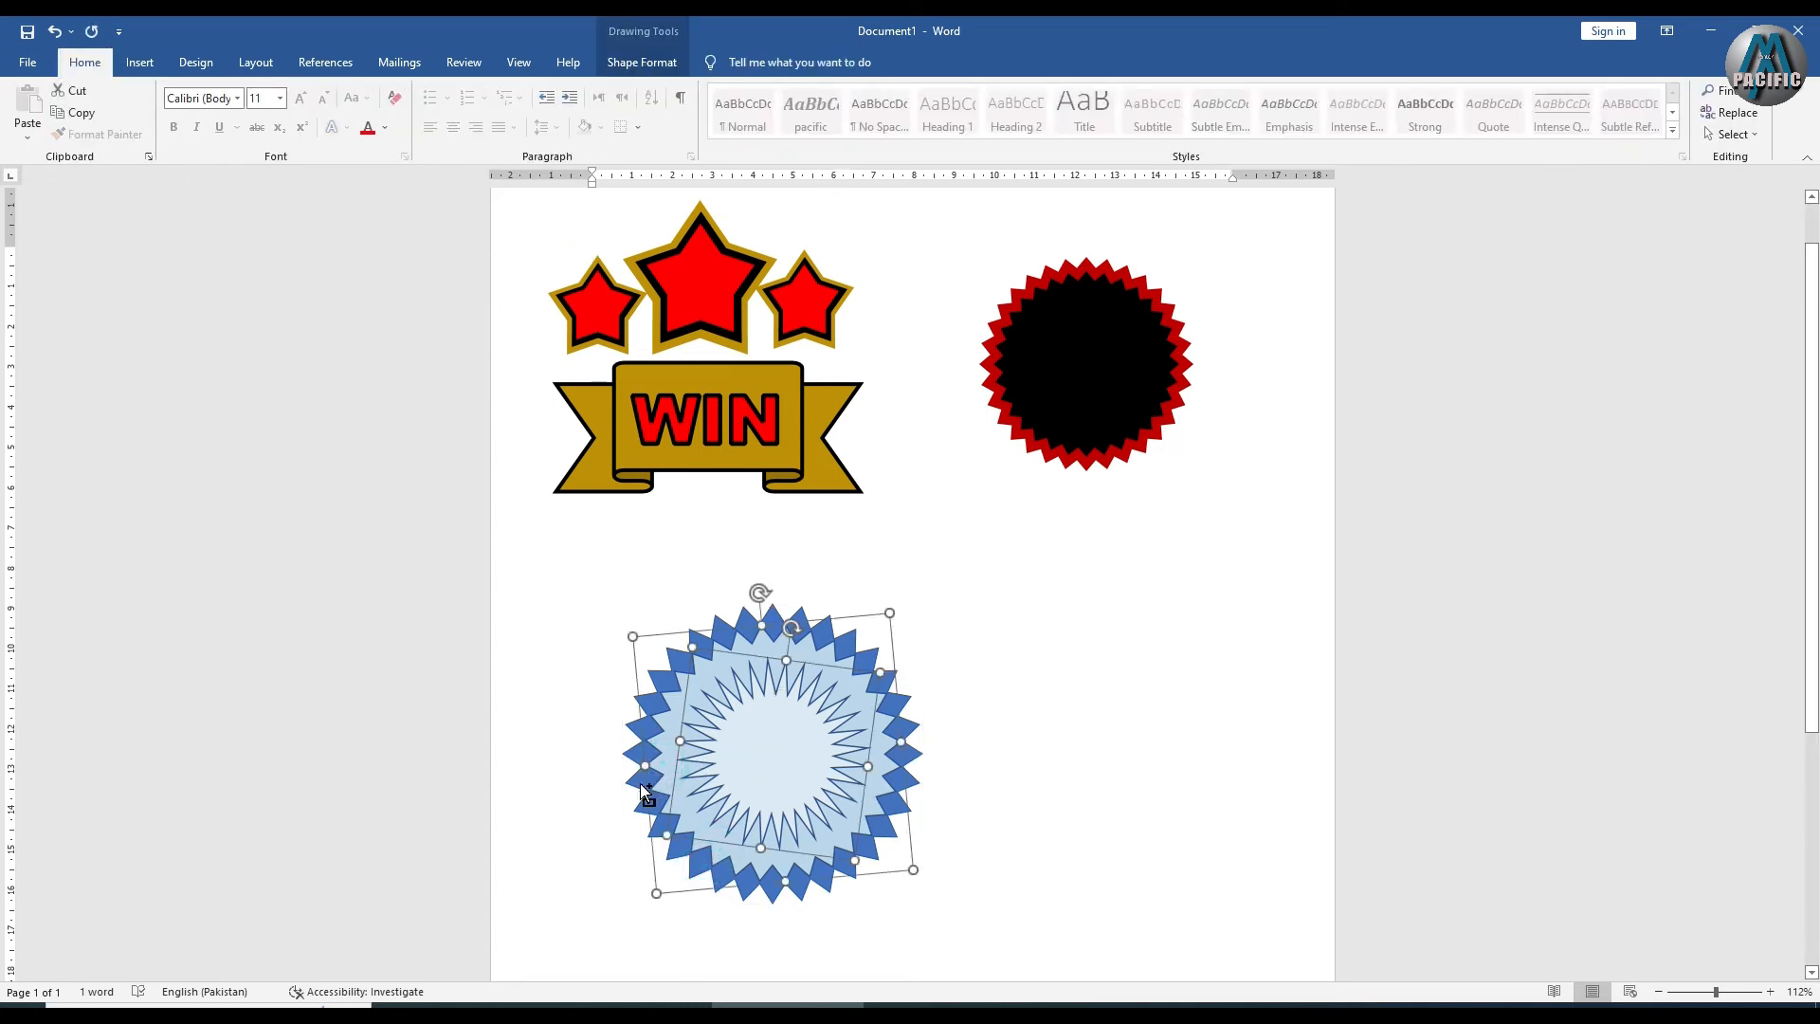
{"action": "left_click", "coordinate": [641, 62]}
{"action": "left_click", "coordinate": [742, 114]}
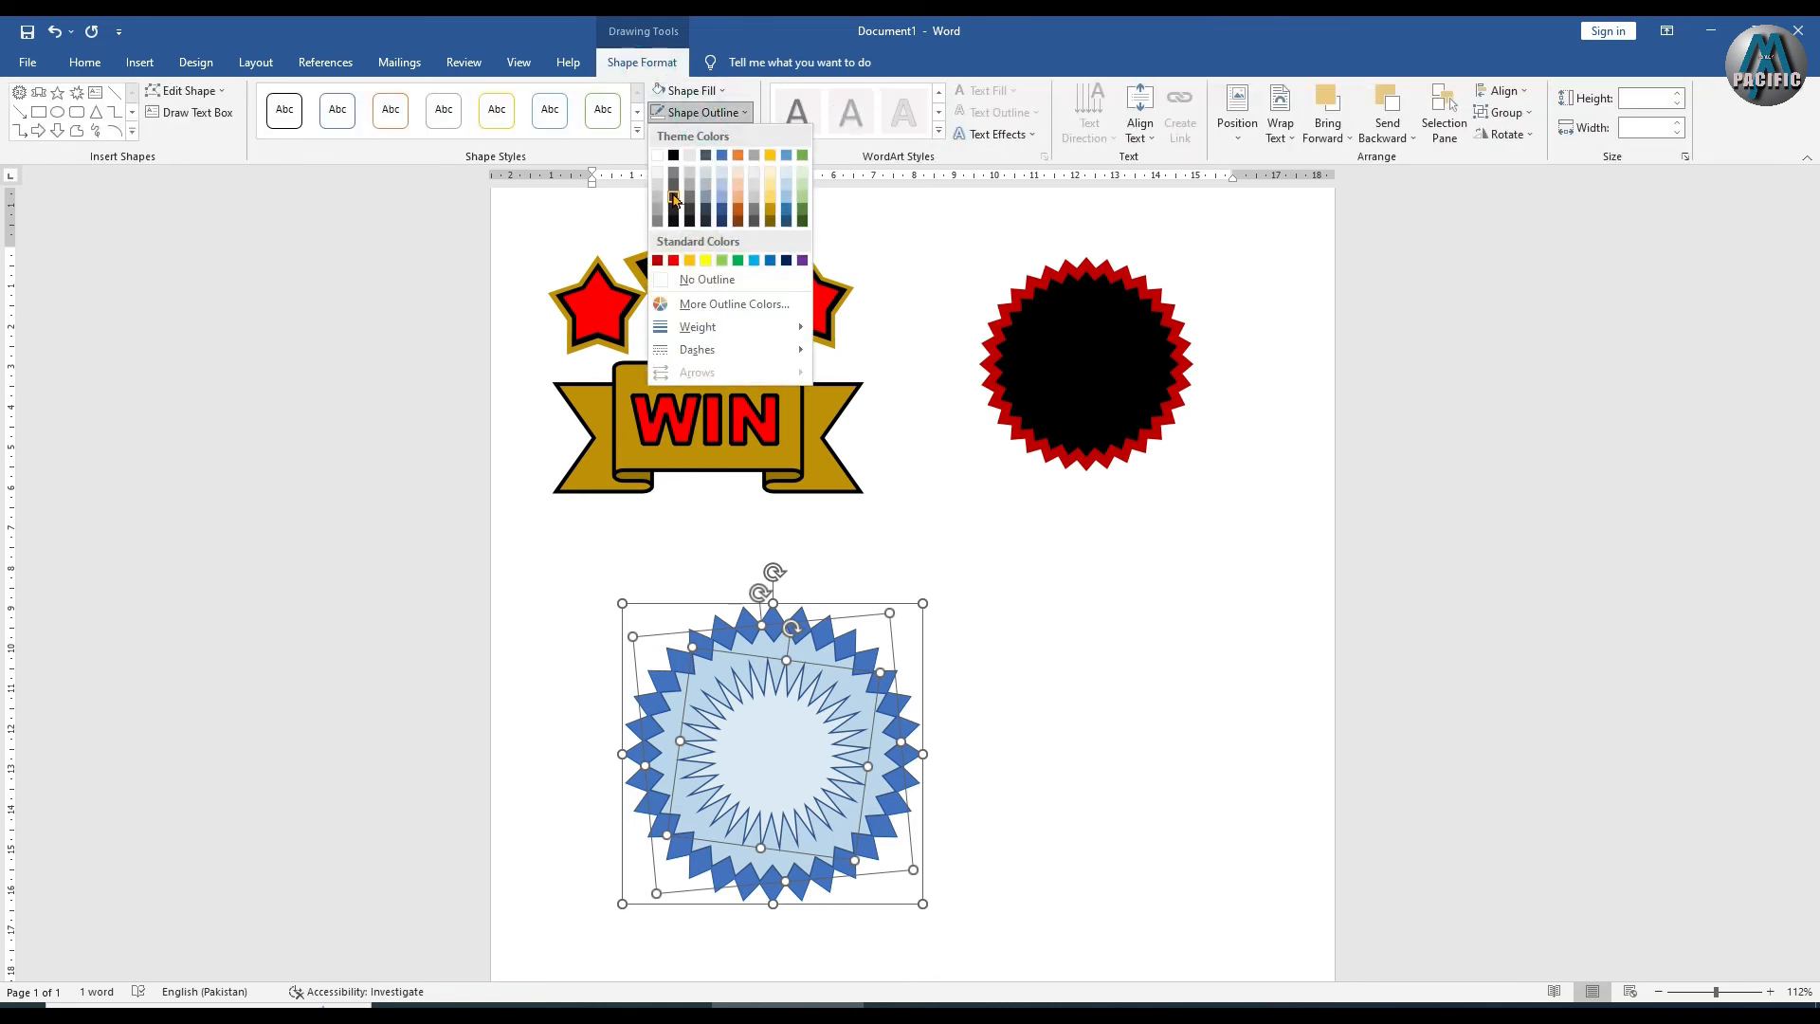
{"action": "left_click", "coordinate": [675, 281]}
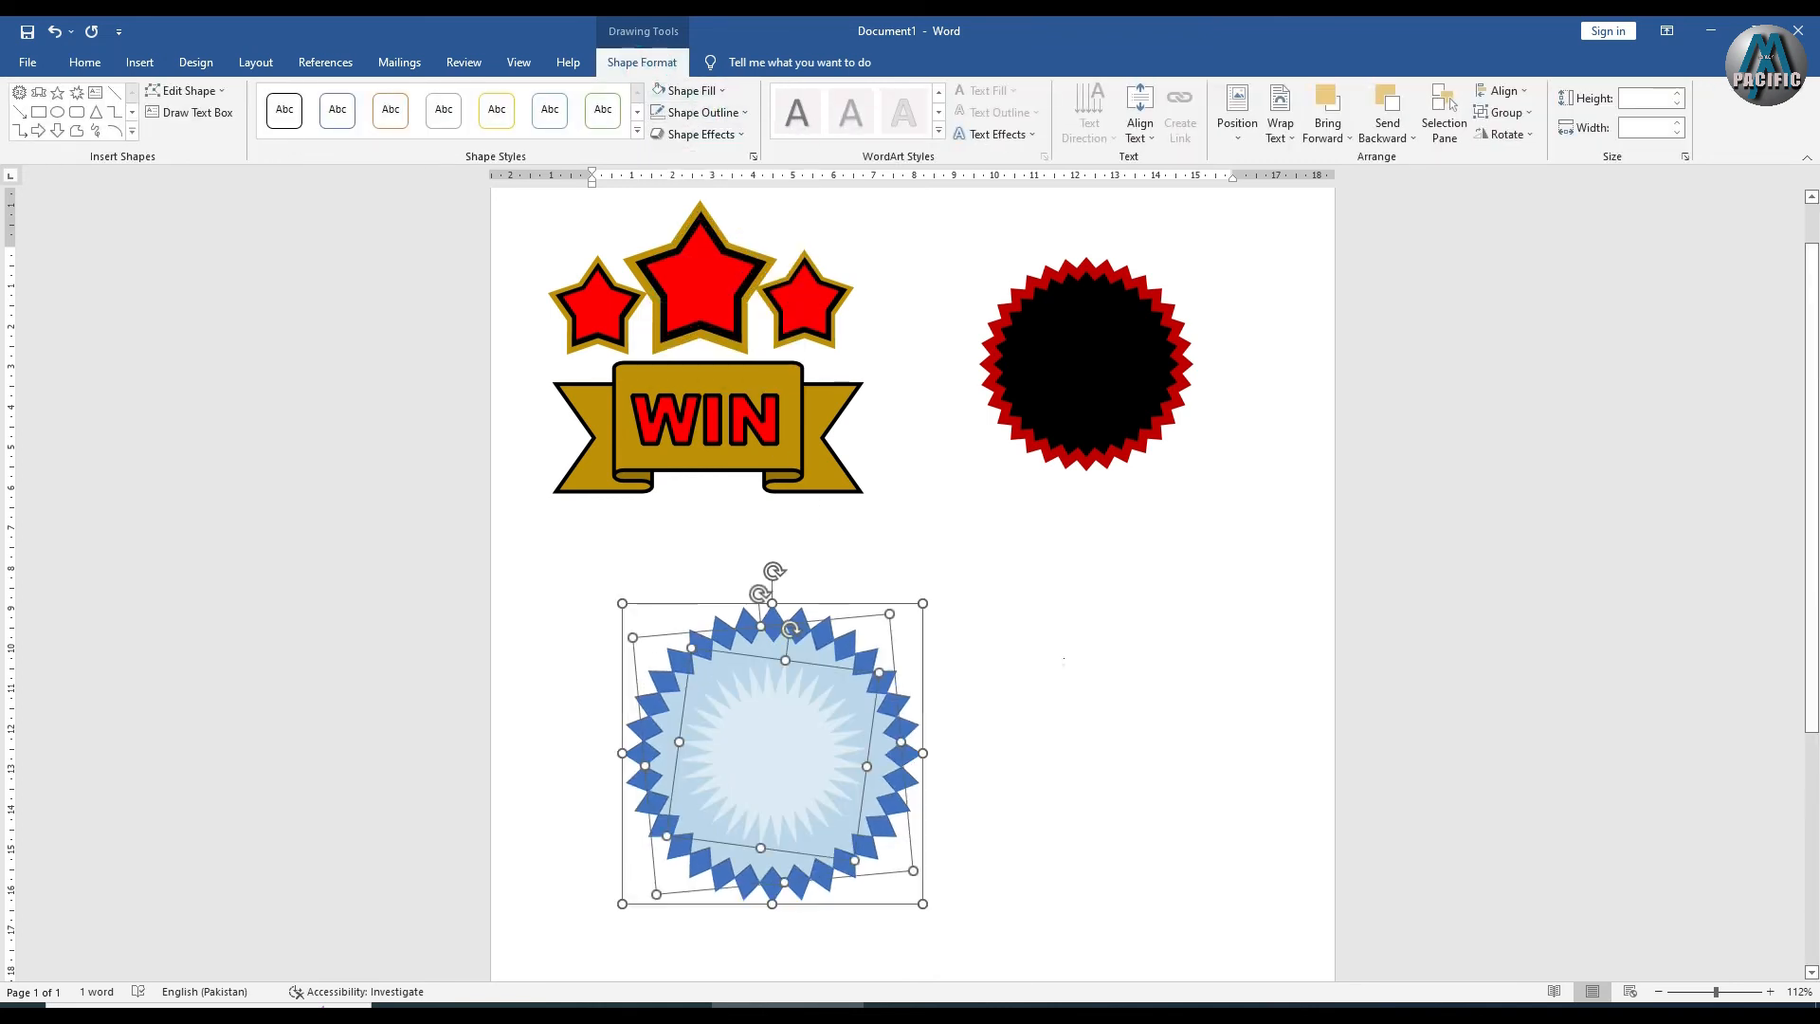
{"action": "left_click", "coordinate": [1063, 659]}
Give the innermost star of the blue seal a black 1½ pt outline
{"action": "left_click", "coordinate": [752, 763]}
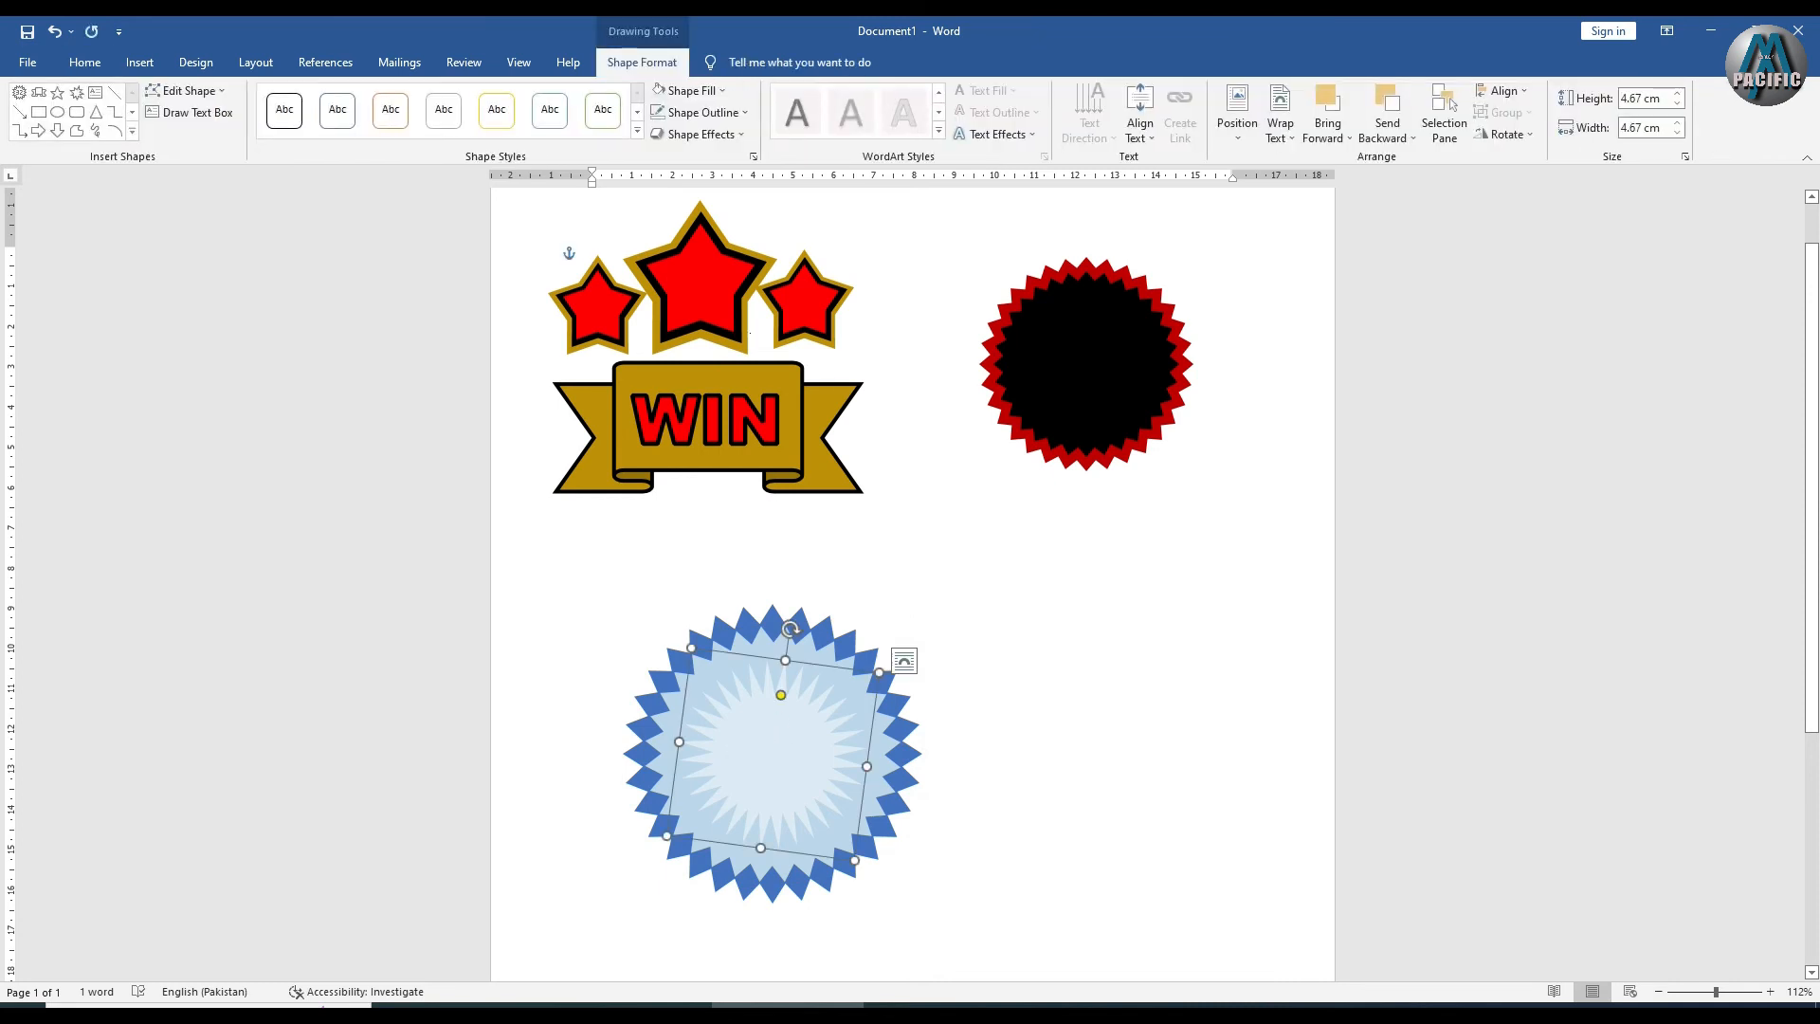
{"action": "left_click", "coordinate": [701, 114]}
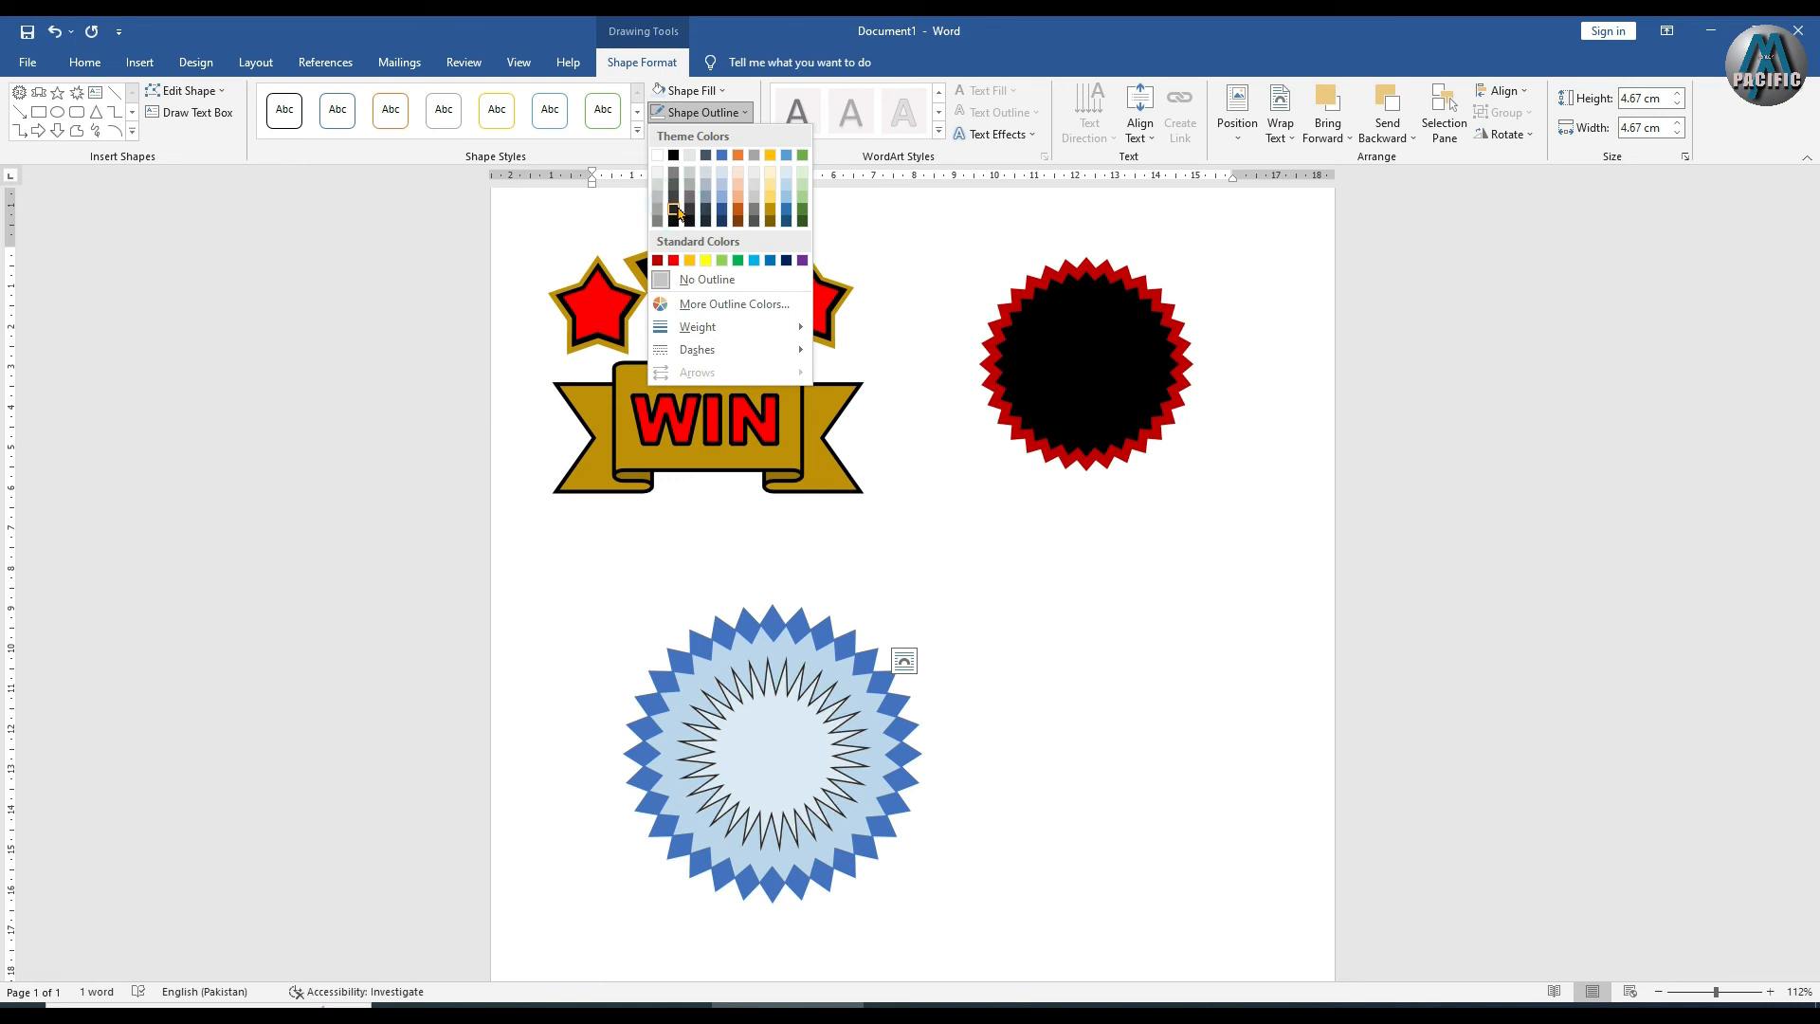
{"action": "mouse_move", "coordinate": [777, 327]}
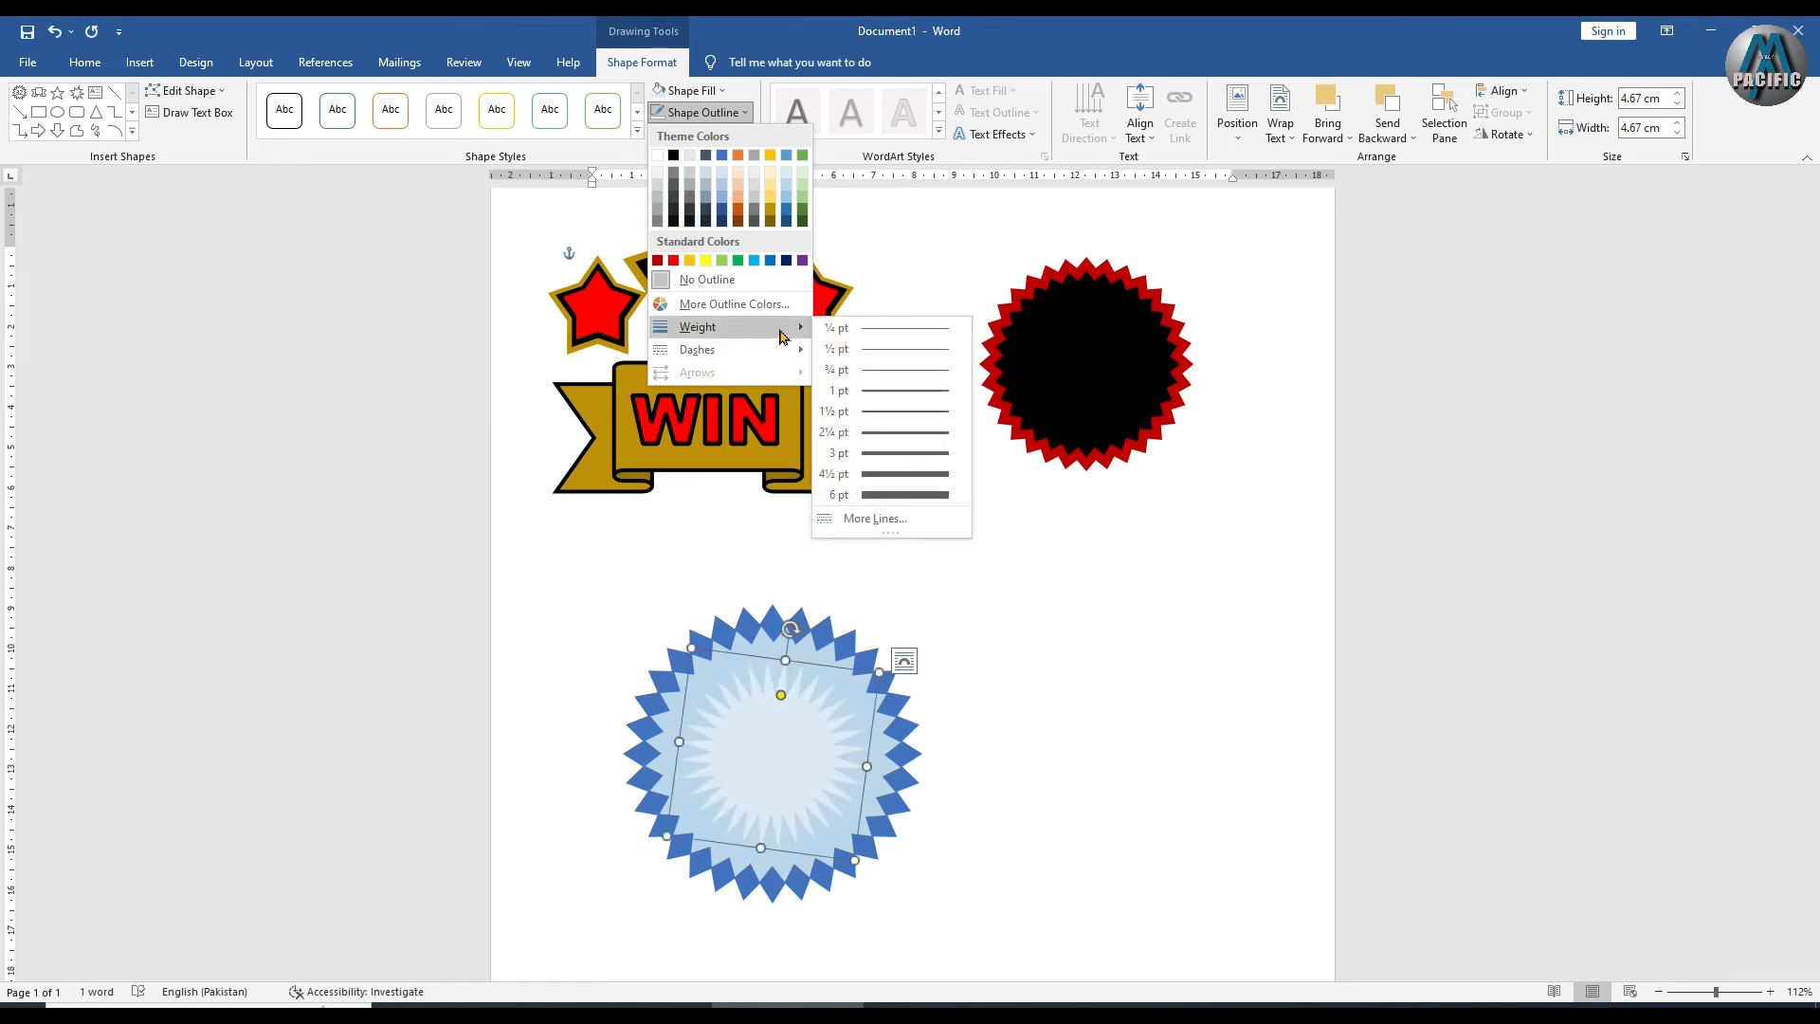
{"action": "left_click", "coordinate": [902, 418]}
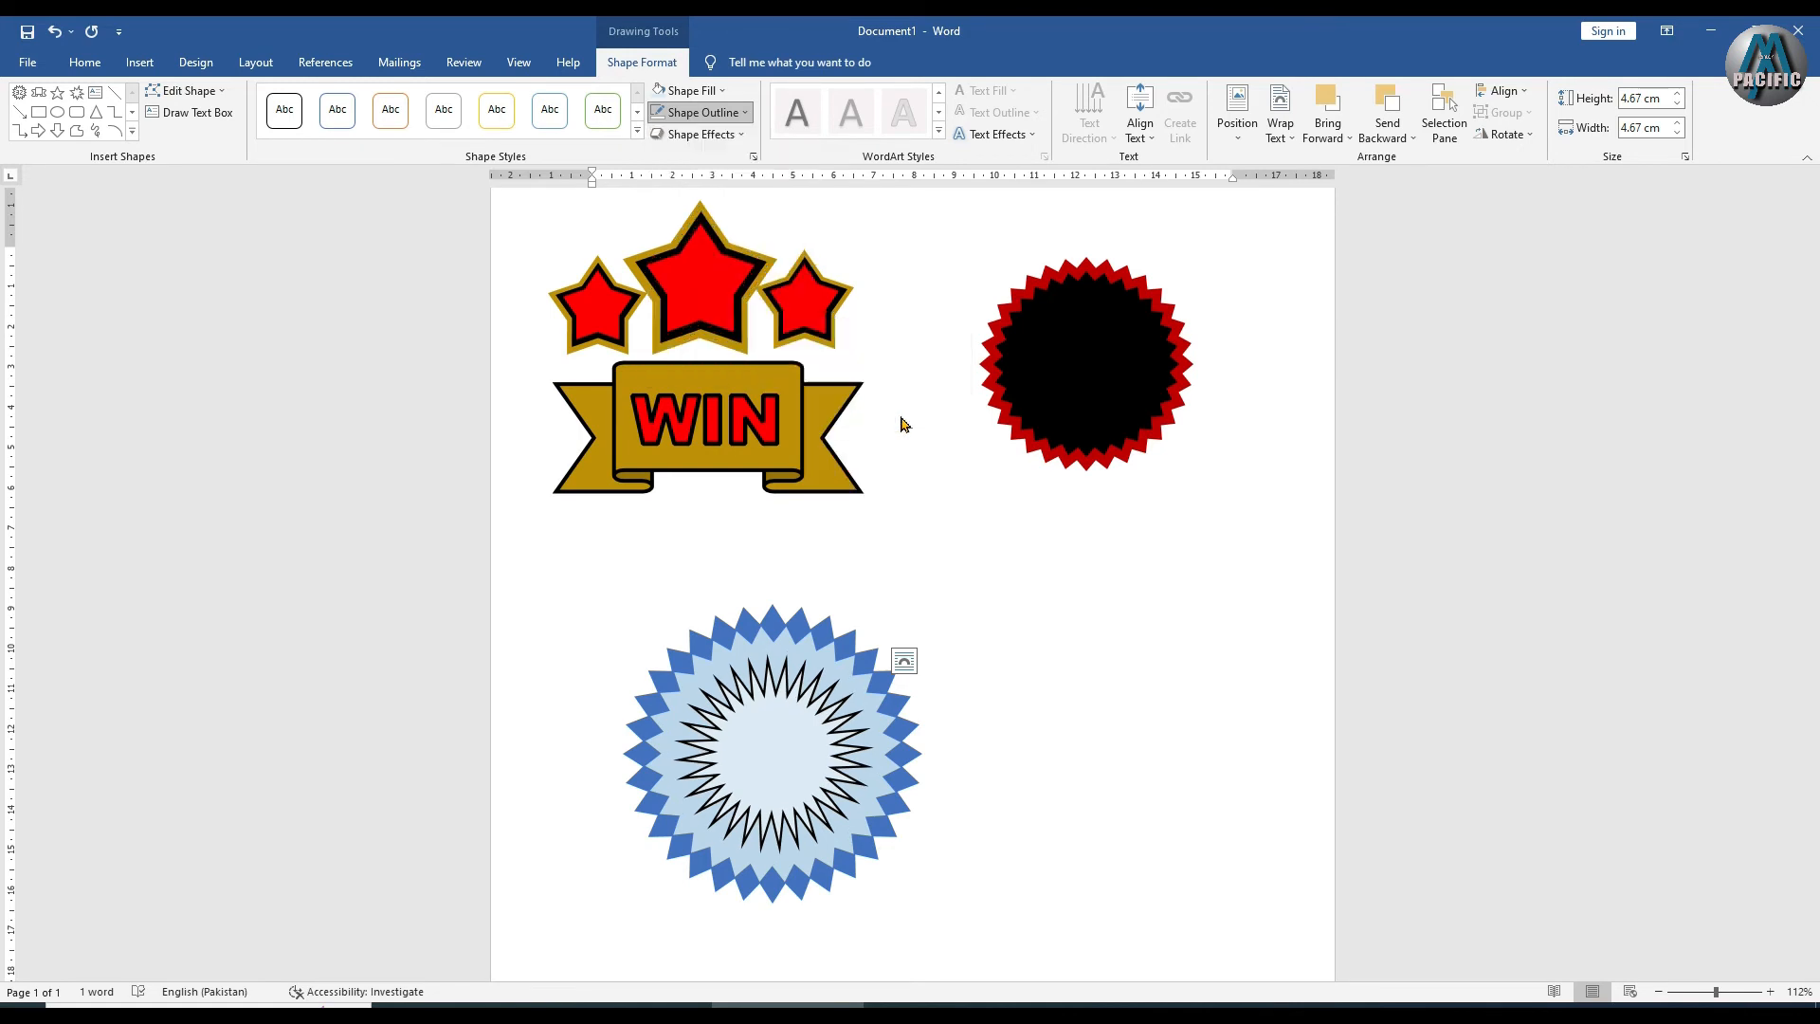
{"action": "left_click", "coordinate": [1048, 678]}
Group the three stars of the blue seal into one object
{"action": "left_click", "coordinate": [771, 767]}
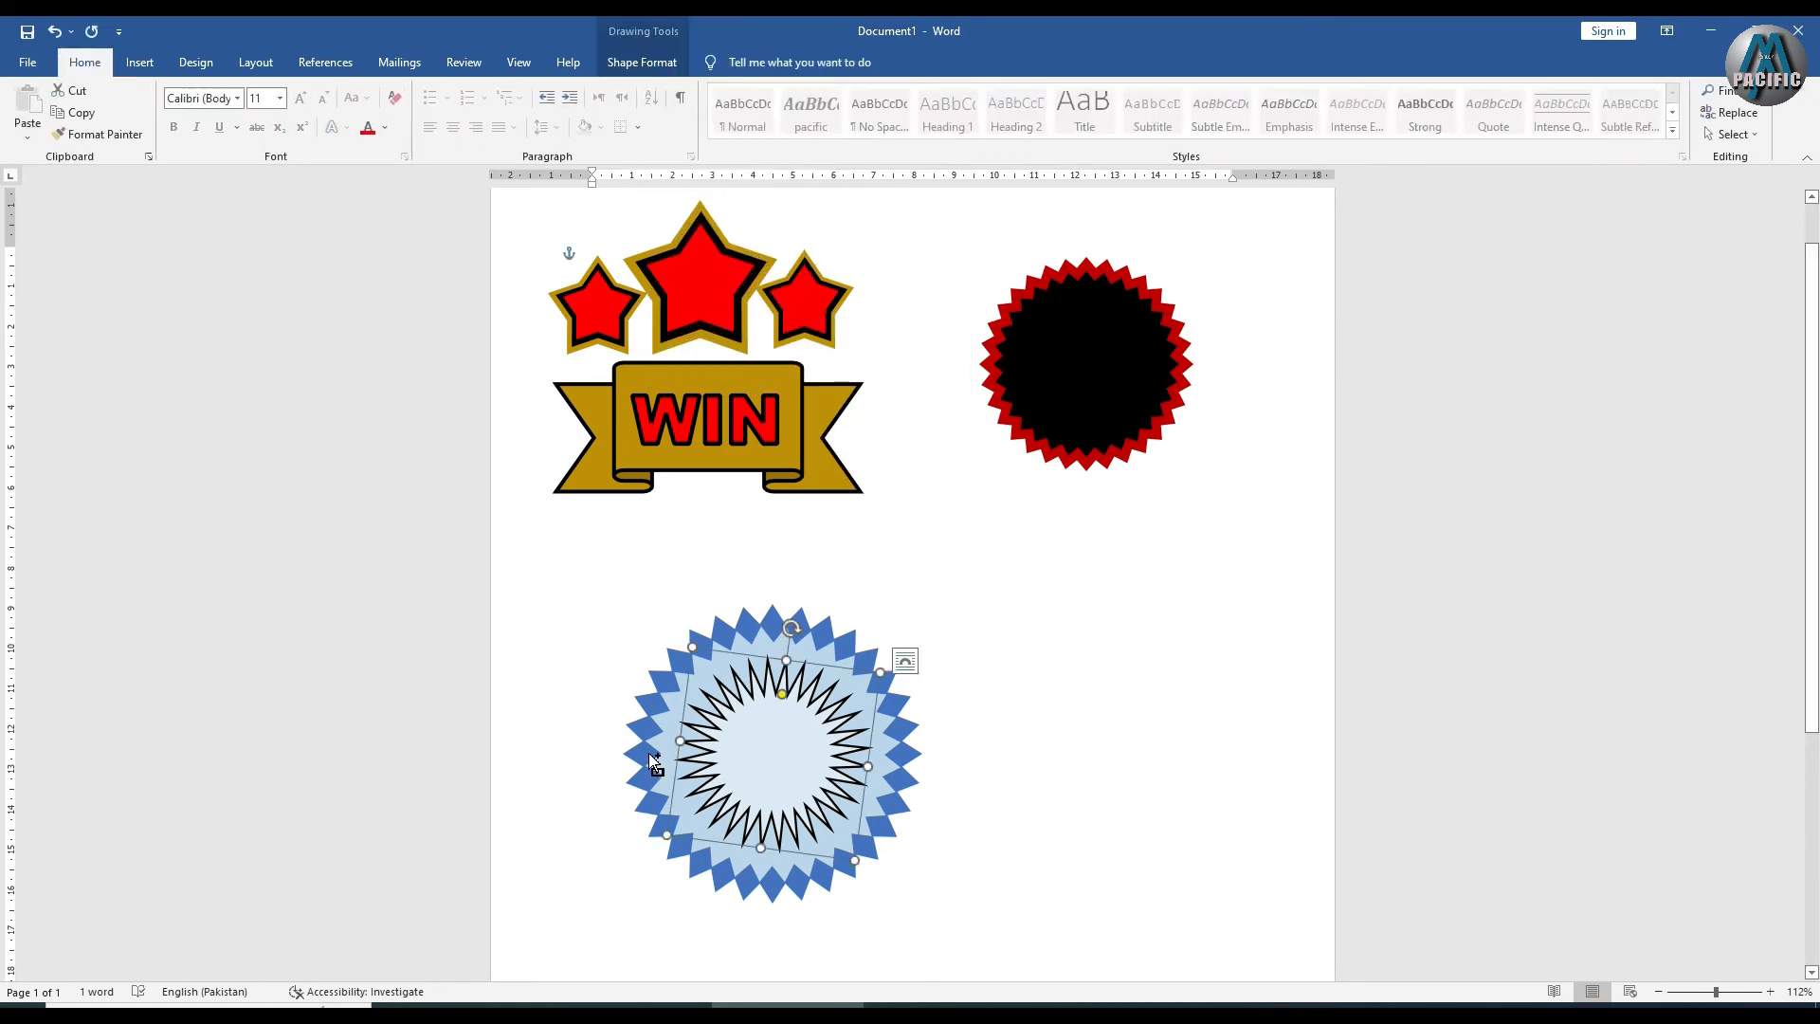
{"action": "left_click", "coordinate": [635, 755], "text": "shift"}
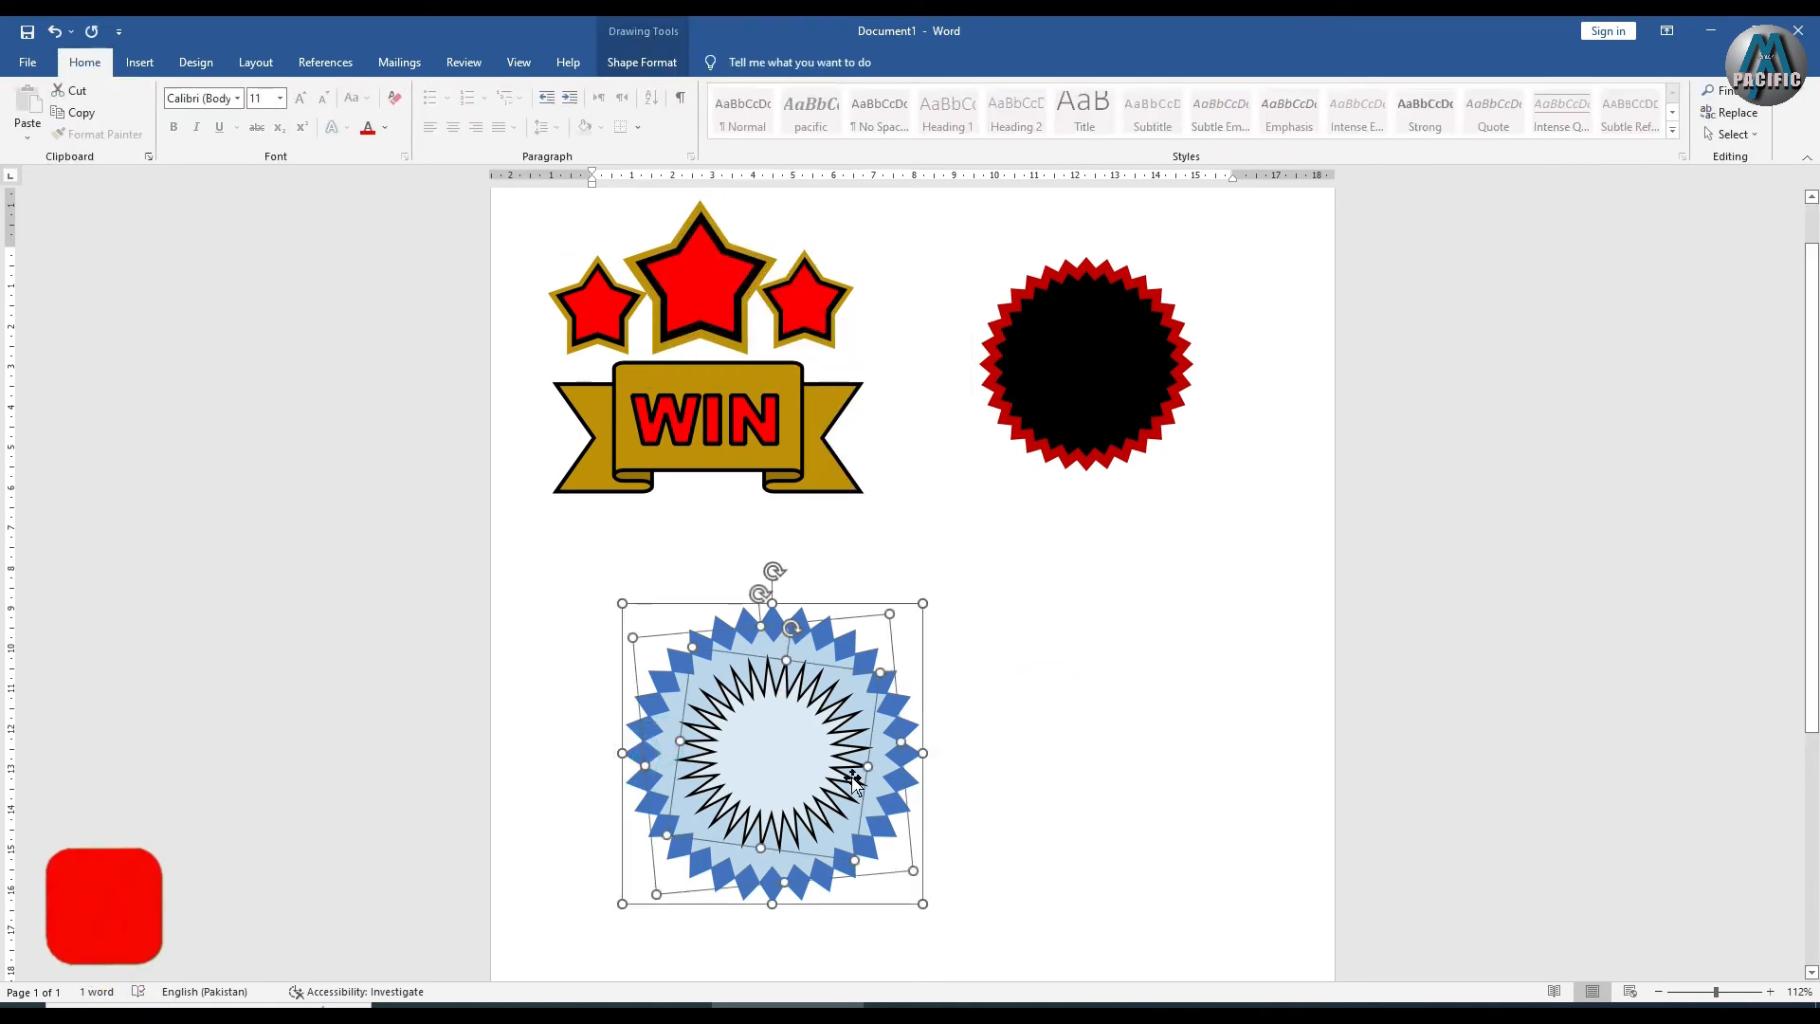
{"action": "left_click", "coordinate": [642, 62]}
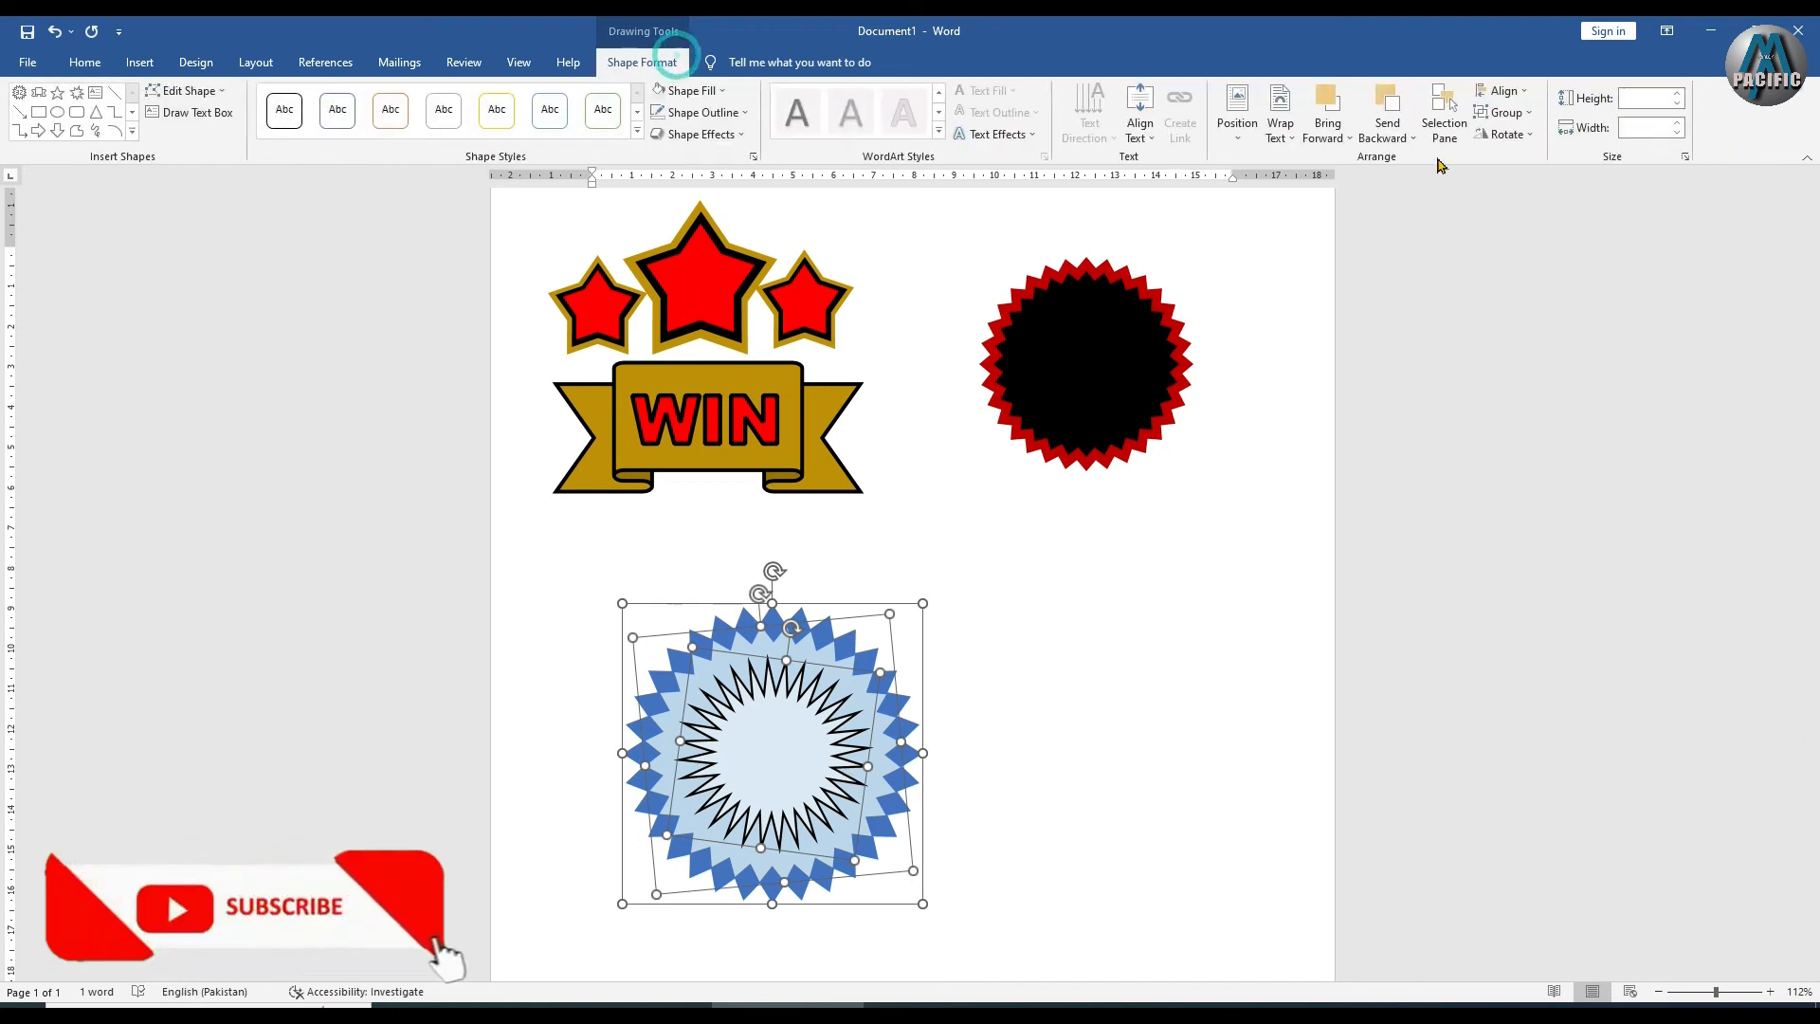
{"action": "left_click", "coordinate": [1529, 113]}
{"action": "left_click", "coordinate": [1511, 142]}
Move the blue seal below the black and red seal and reduce it to about 6.09 cm across
{"action": "left_click_drag", "start_coordinate": [767, 727], "coordinate": [1039, 684]}
{"action": "left_click_drag", "start_coordinate": [1277, 512], "coordinate": [1239, 549]}
{"action": "left_click_drag", "start_coordinate": [1099, 684], "coordinate": [1118, 640]}
{"action": "mouse_move", "coordinate": [1256, 500]}
{"action": "left_mouse_down"}
{"action": "mouse_move", "coordinate": [1230, 531]}
{"action": "mouse_move", "coordinate": [1238, 518]}
{"action": "left_mouse_up"}
{"action": "left_click_drag", "start_coordinate": [1138, 644], "coordinate": [1143, 641]}
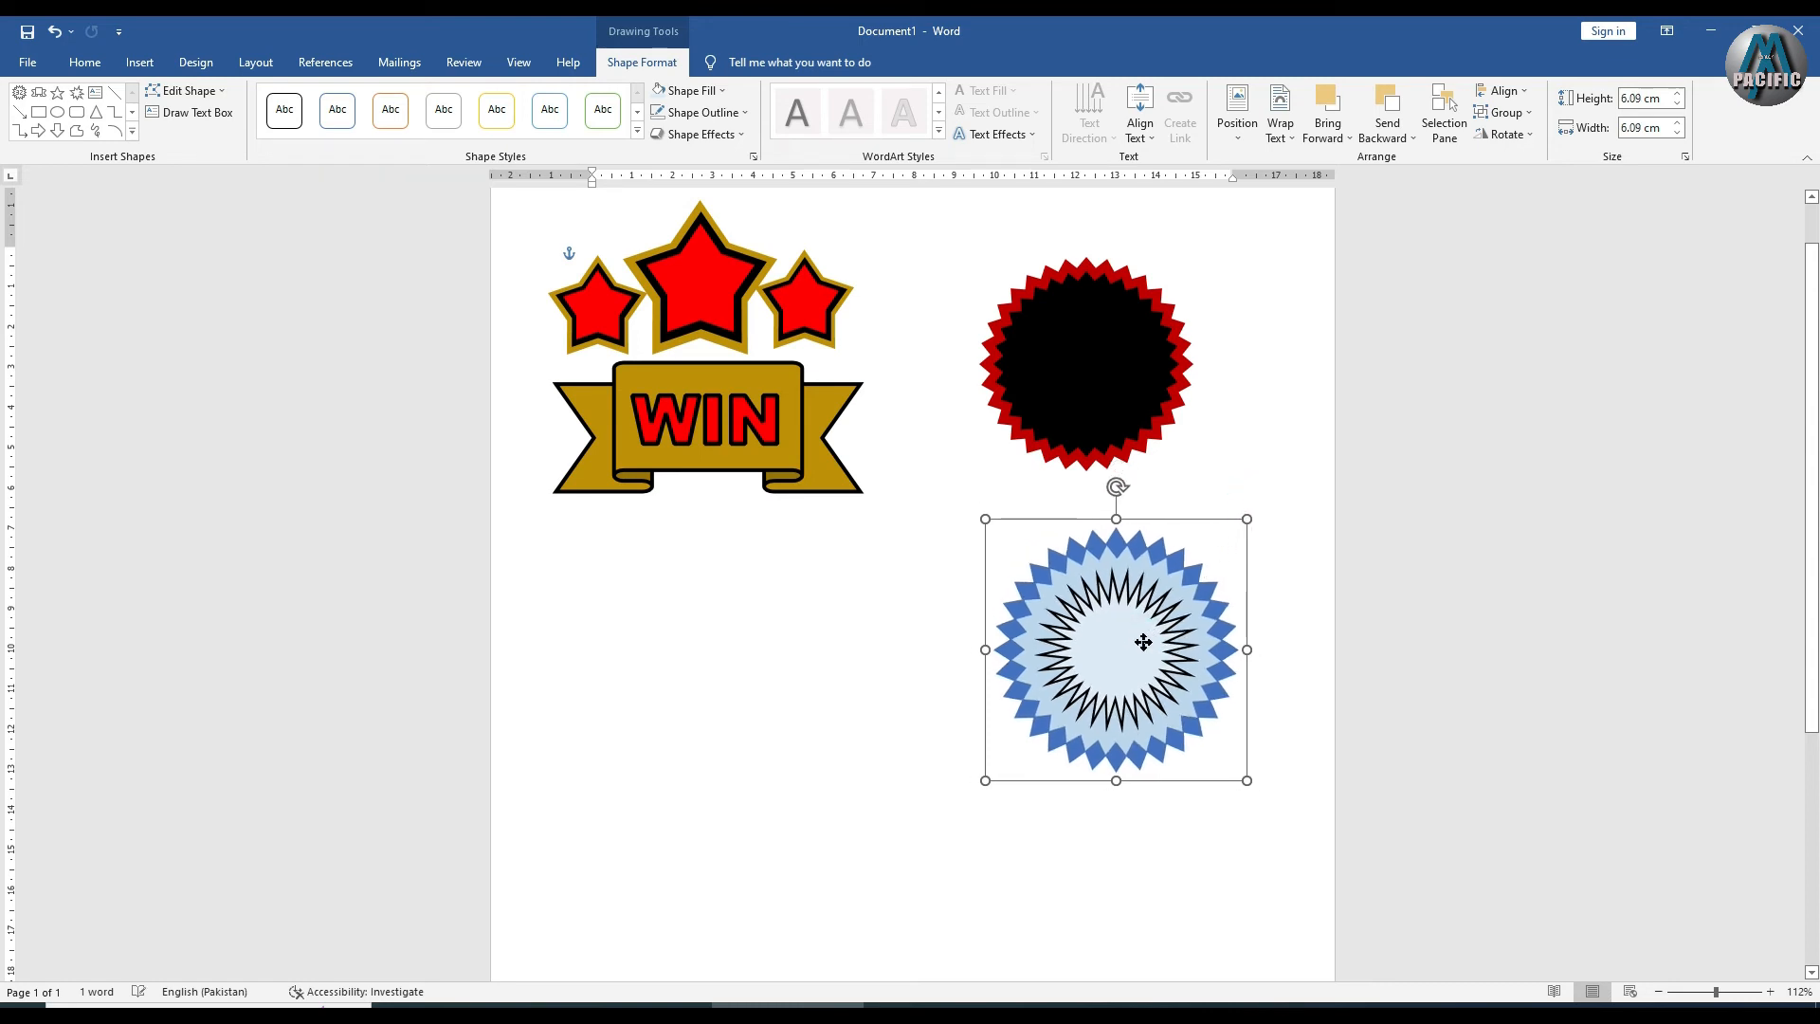
{"action": "left_click", "coordinate": [826, 676]}
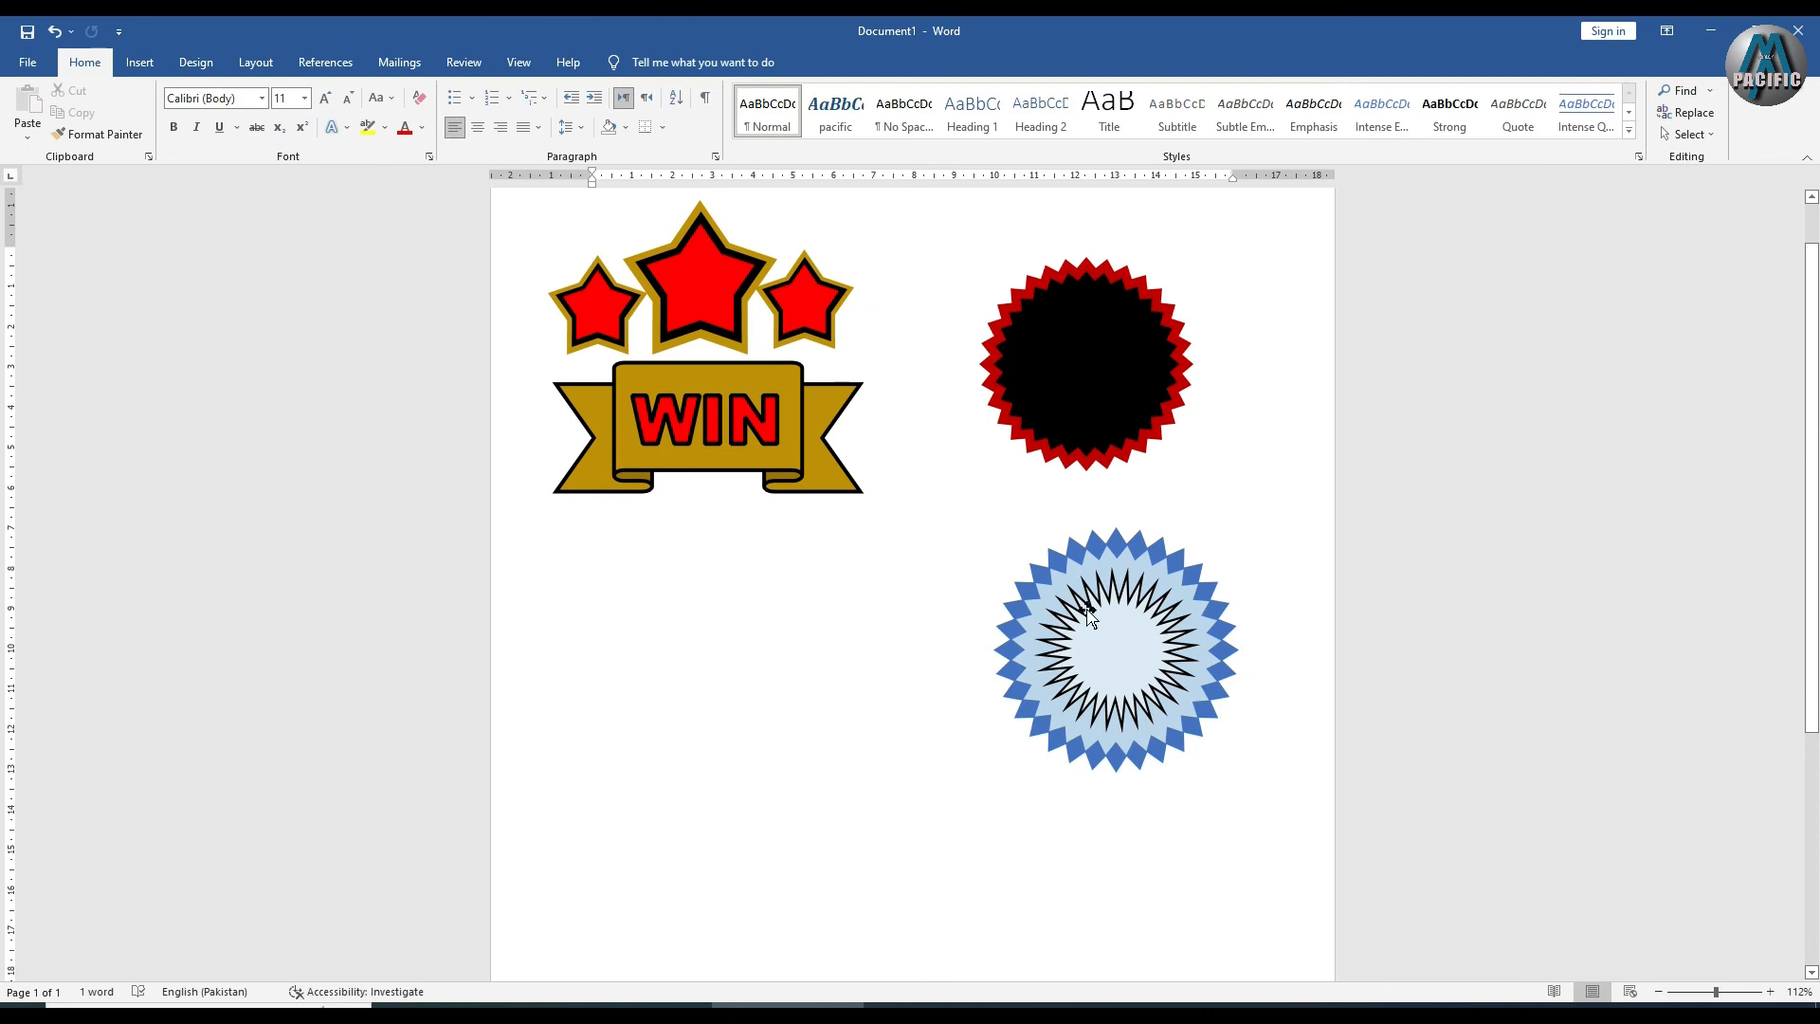
Draw a five-point star about 5.05 cm across below the WIN ribbon and delete it
{"action": "left_click", "coordinate": [139, 61]}
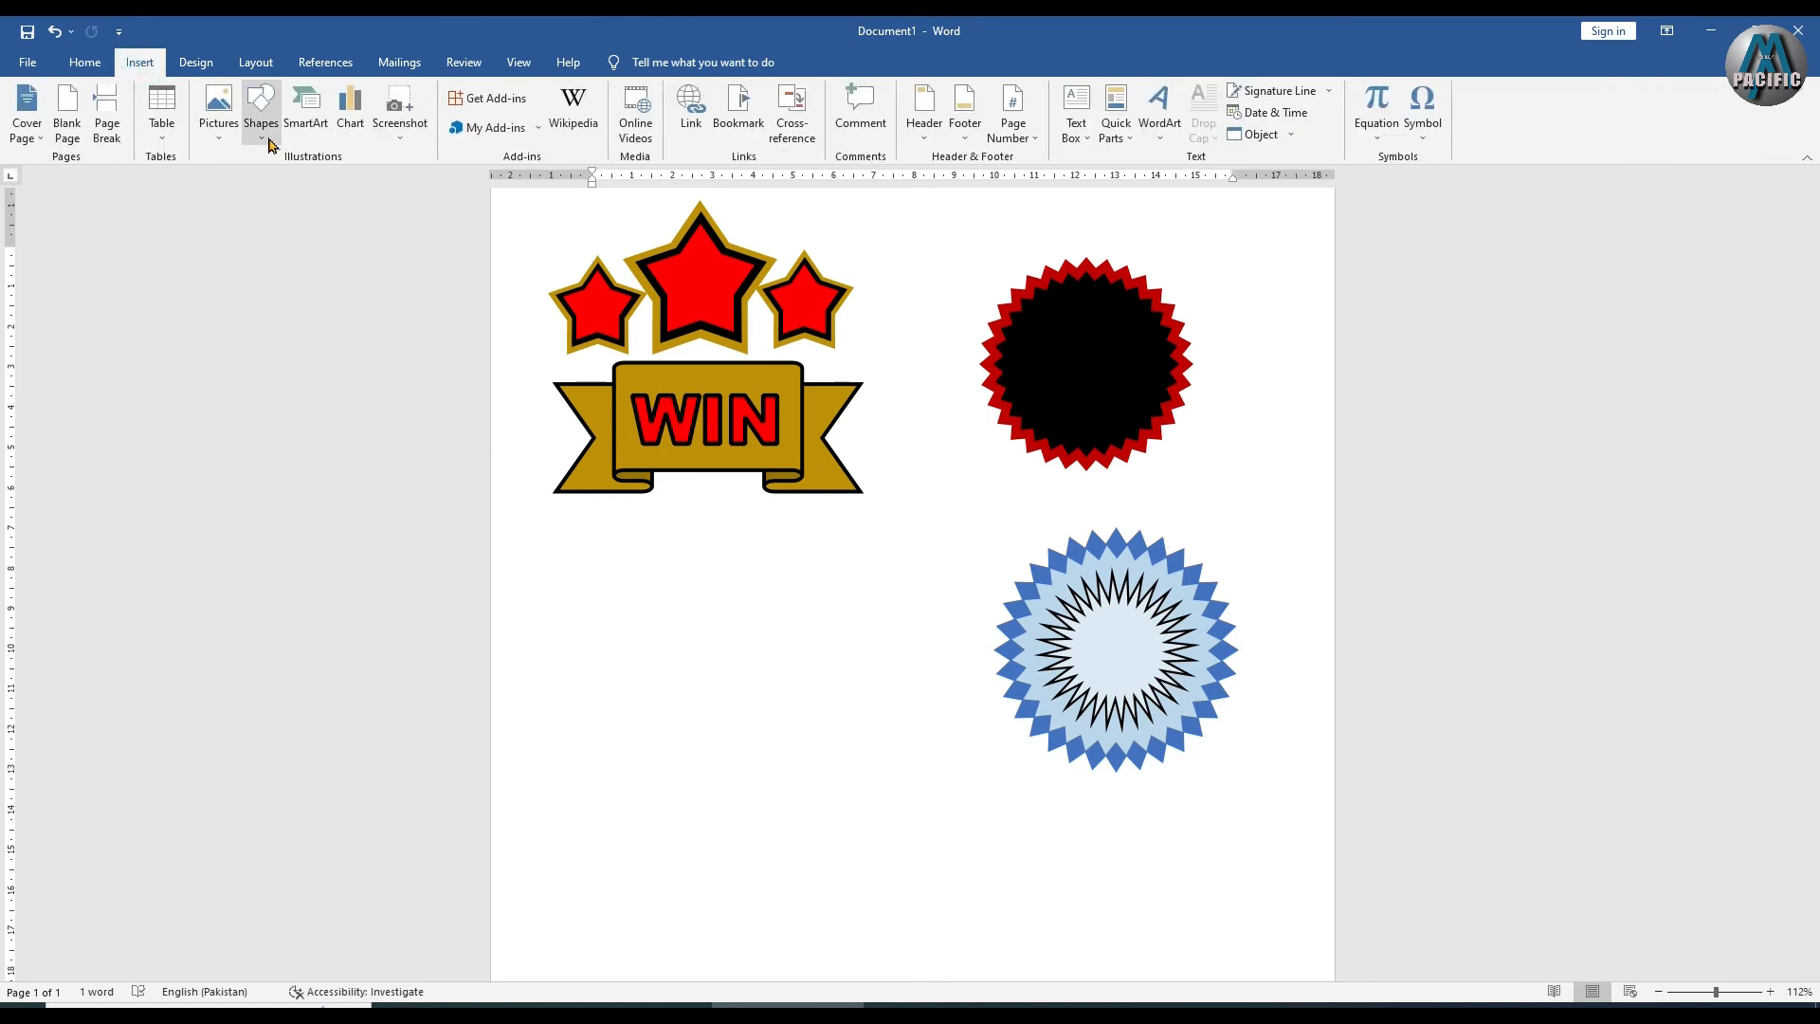
{"action": "left_click", "coordinate": [262, 112]}
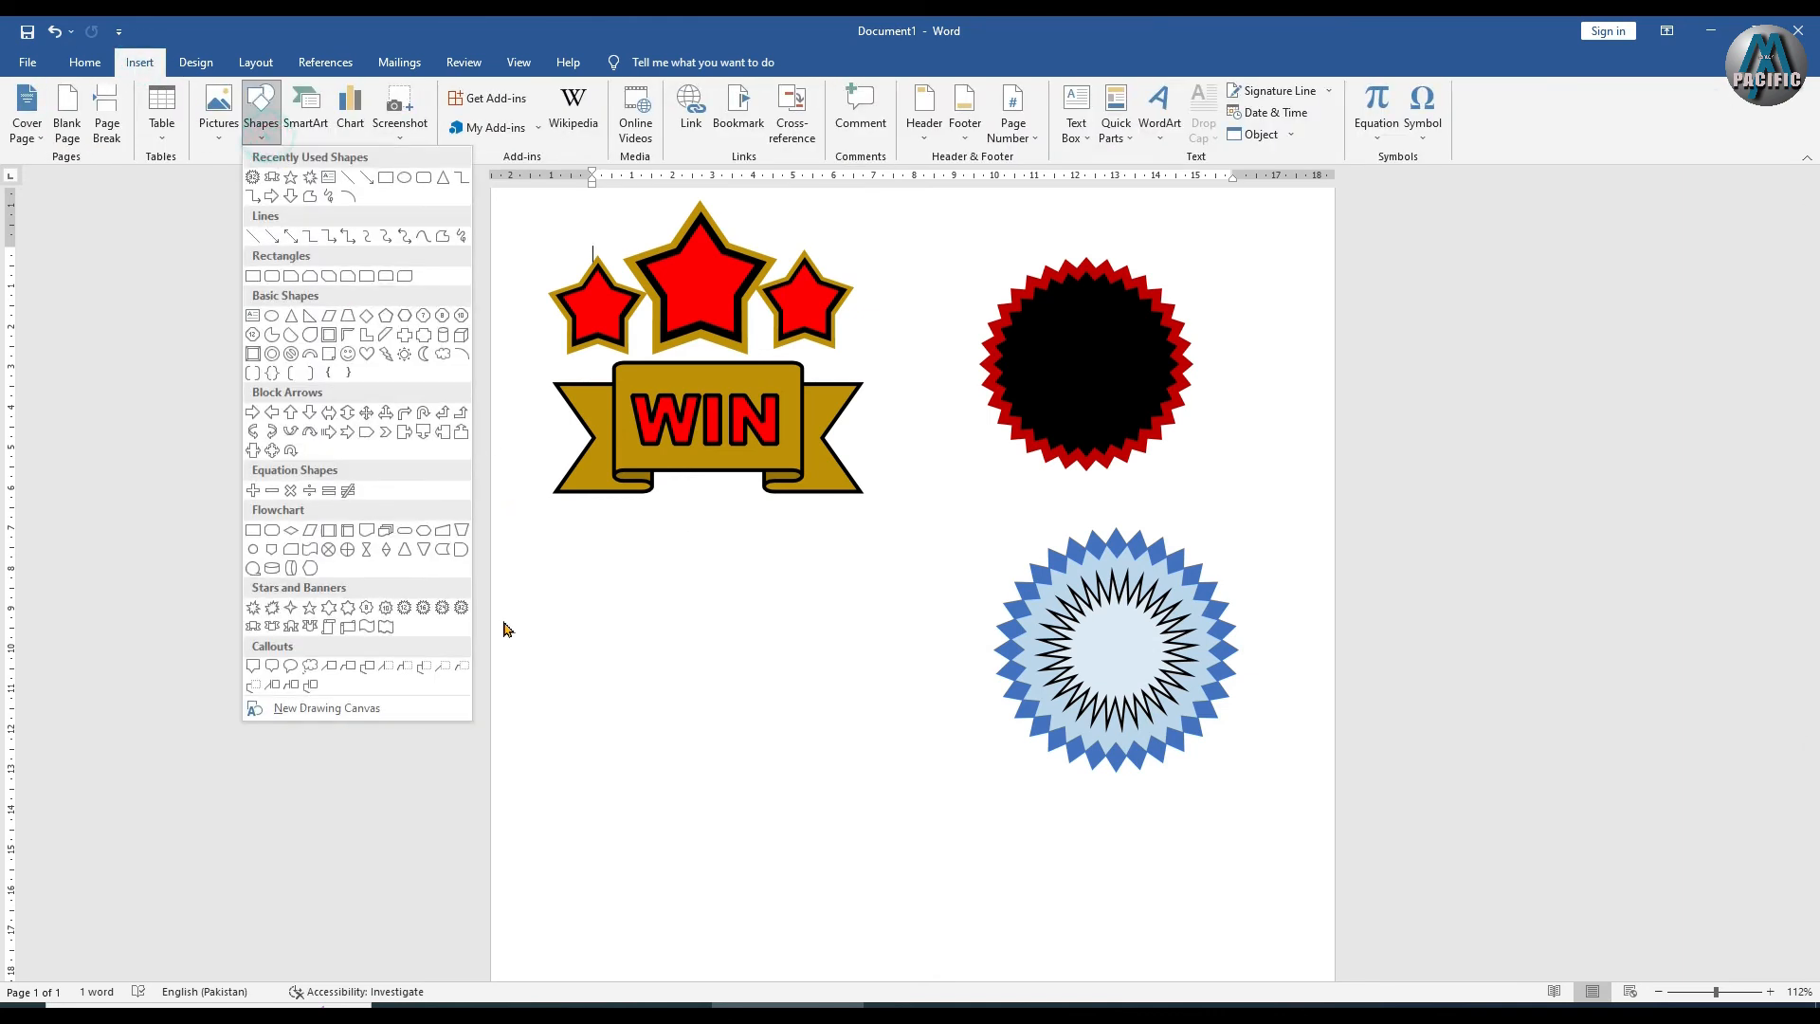
{"action": "left_click", "coordinate": [313, 611]}
{"action": "left_click_drag", "start_coordinate": [560, 616], "coordinate": [765, 795]}
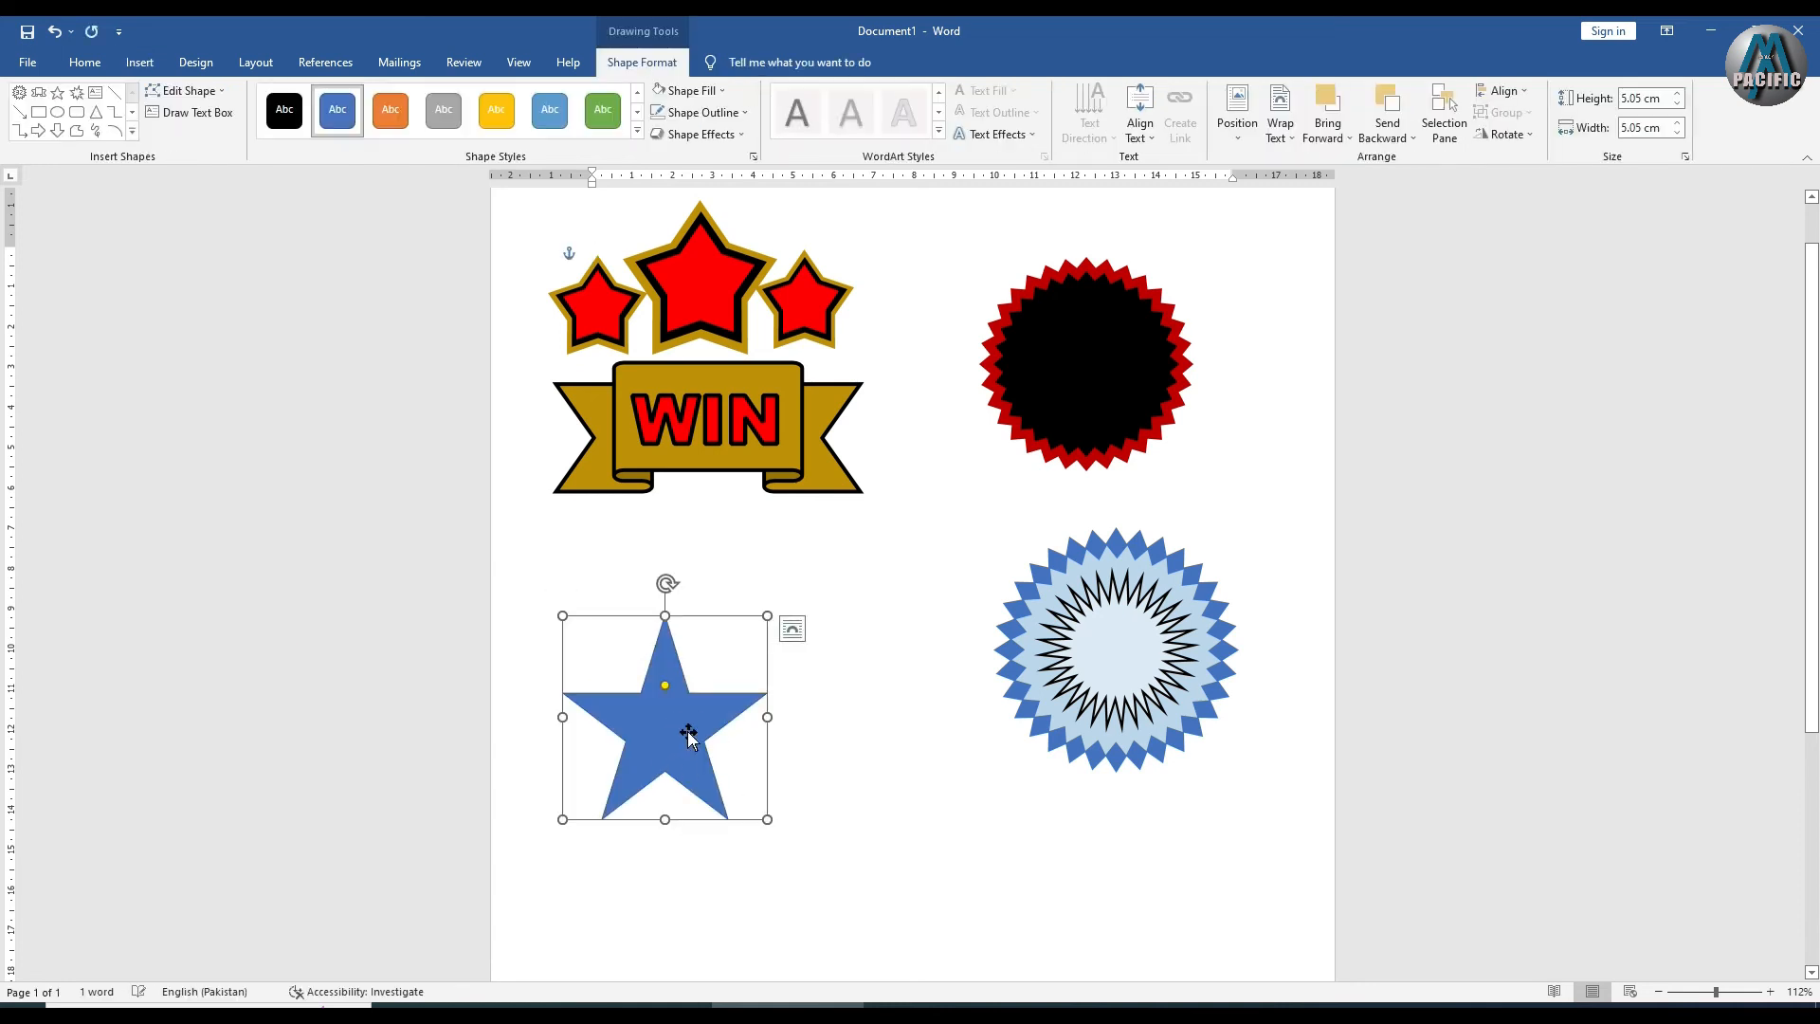
{"action": "key", "text": "Delete"}
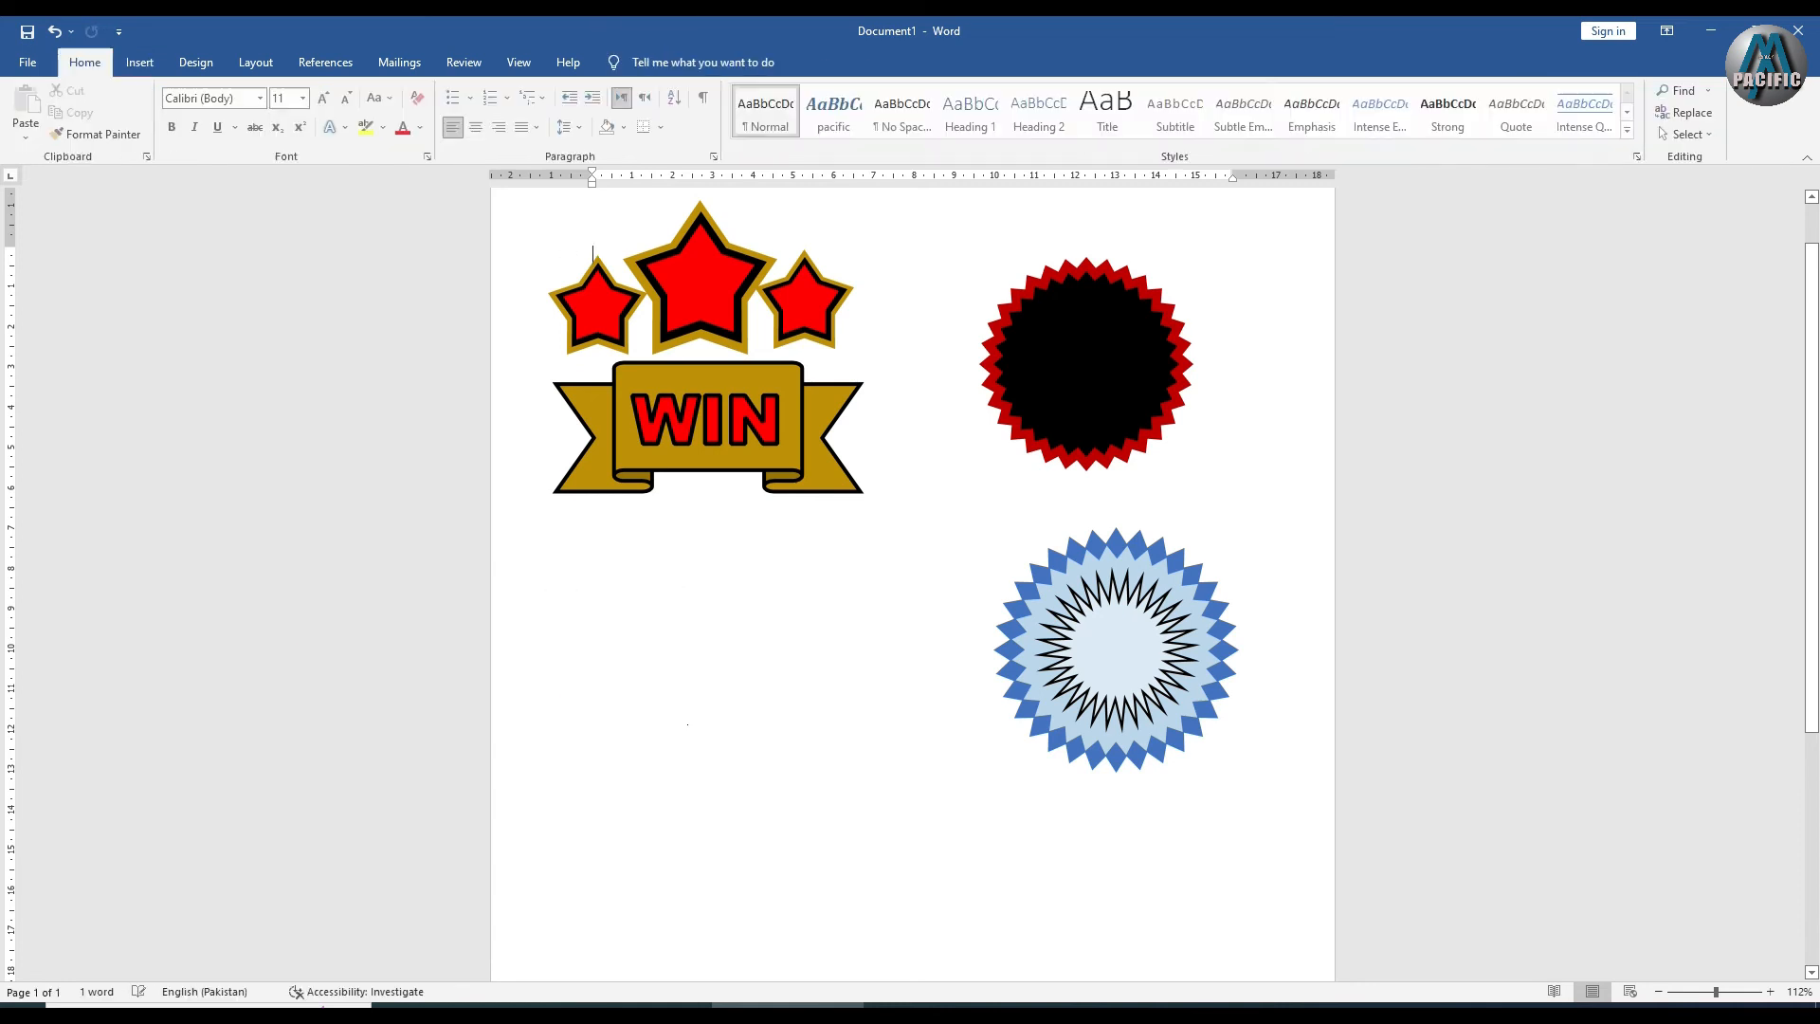
Draw a six-point star about 6.68 cm across below the WIN ribbon and place a duplicate over it
{"action": "left_click", "coordinate": [140, 61]}
{"action": "left_click", "coordinate": [260, 112]}
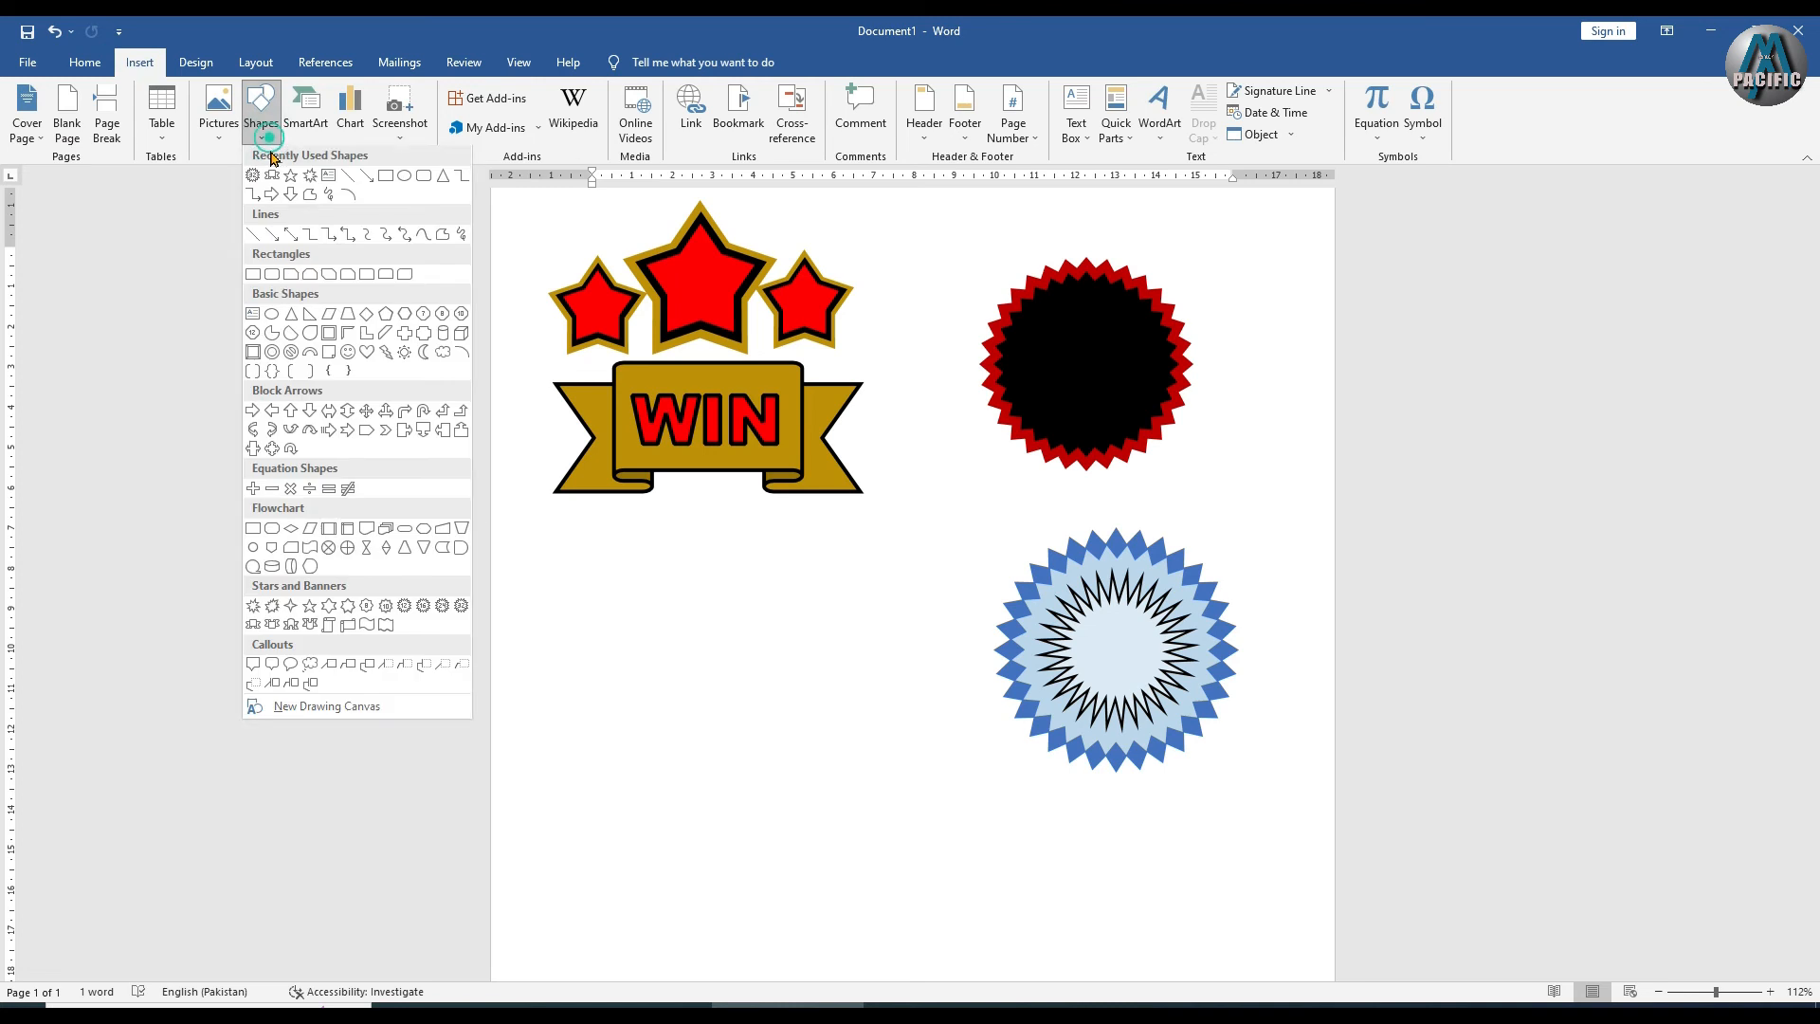
{"action": "left_click", "coordinate": [337, 616]}
{"action": "left_click_drag", "start_coordinate": [630, 617], "coordinate": [877, 894]}
{"action": "mouse_move", "coordinate": [749, 733]}
{"action": "left_mouse_down"}
{"action": "mouse_move", "coordinate": [715, 610]}
{"action": "mouse_move", "coordinate": [726, 703]}
{"action": "mouse_move", "coordinate": [758, 664]}
{"action": "left_mouse_up"}
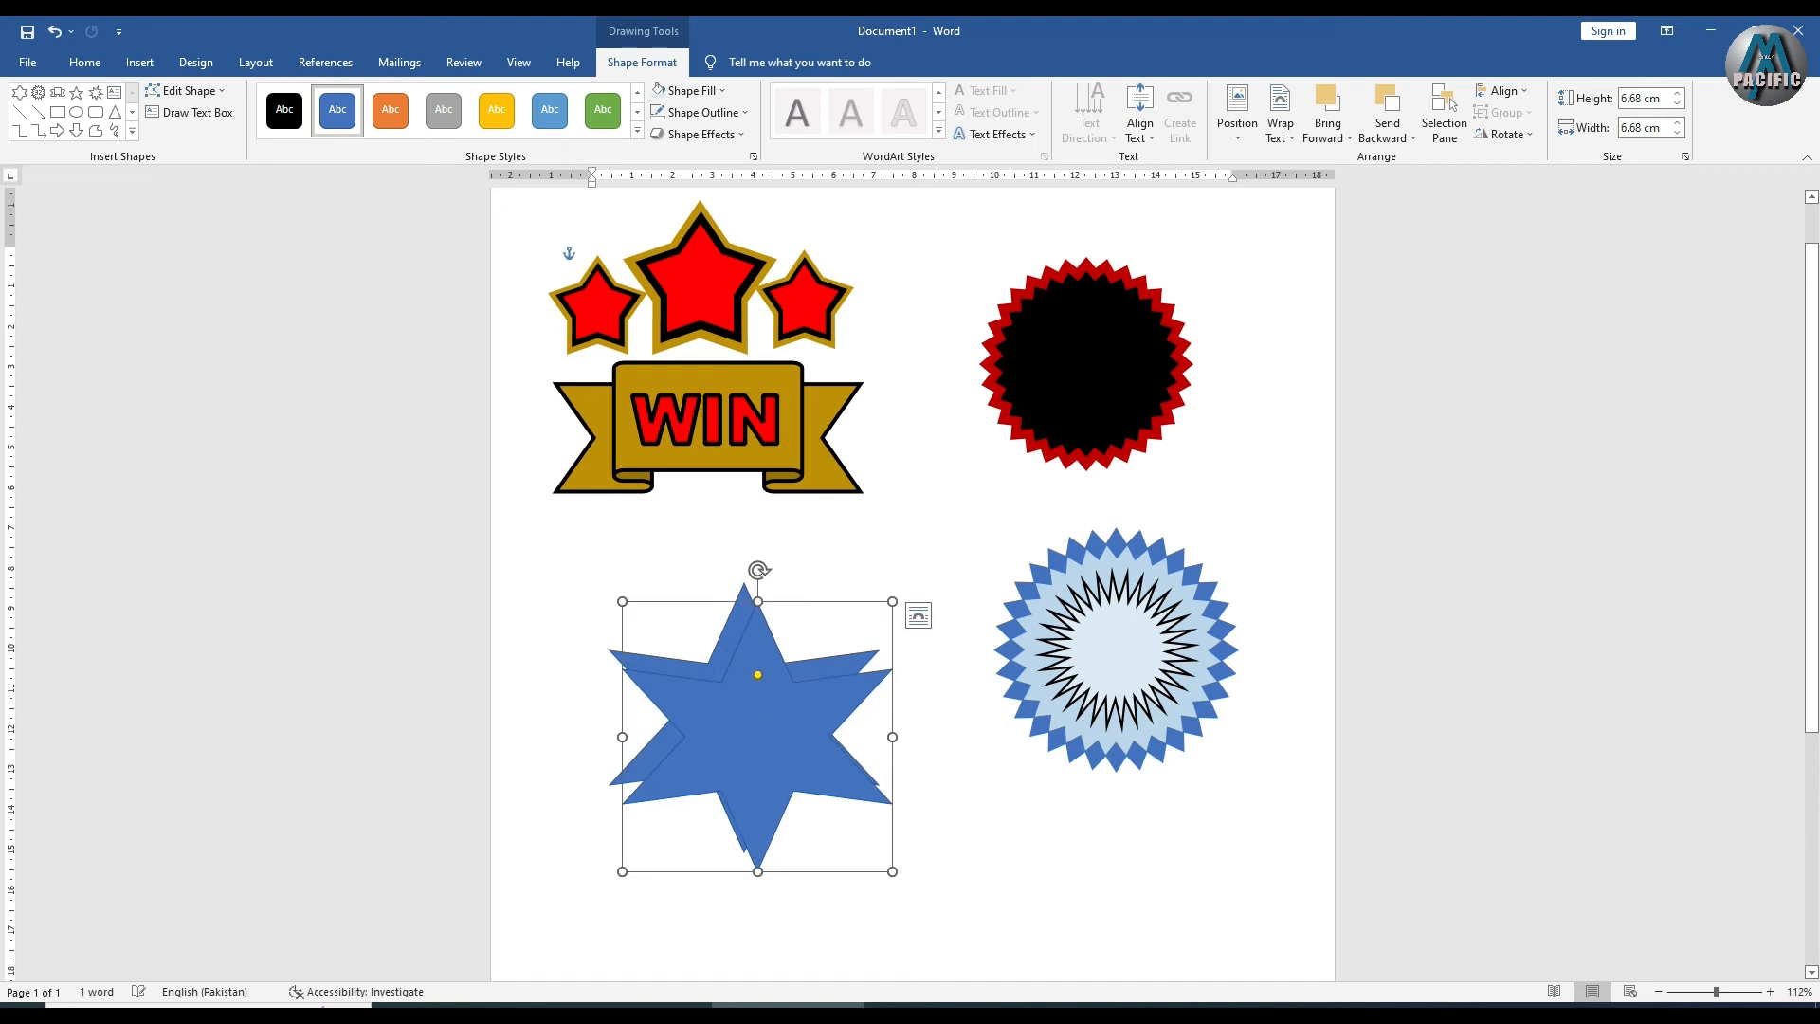
Rotate the duplicate star clockwise and centre it by eye over the original so its points fall between
{"action": "left_click_drag", "start_coordinate": [770, 569], "coordinate": [834, 599]}
{"action": "mouse_move", "coordinate": [724, 733]}
{"action": "left_mouse_down"}
{"action": "mouse_move", "coordinate": [723, 699]}
{"action": "mouse_move", "coordinate": [701, 718]}
{"action": "left_mouse_up"}
{"action": "left_click_drag", "start_coordinate": [775, 564], "coordinate": [826, 594]}
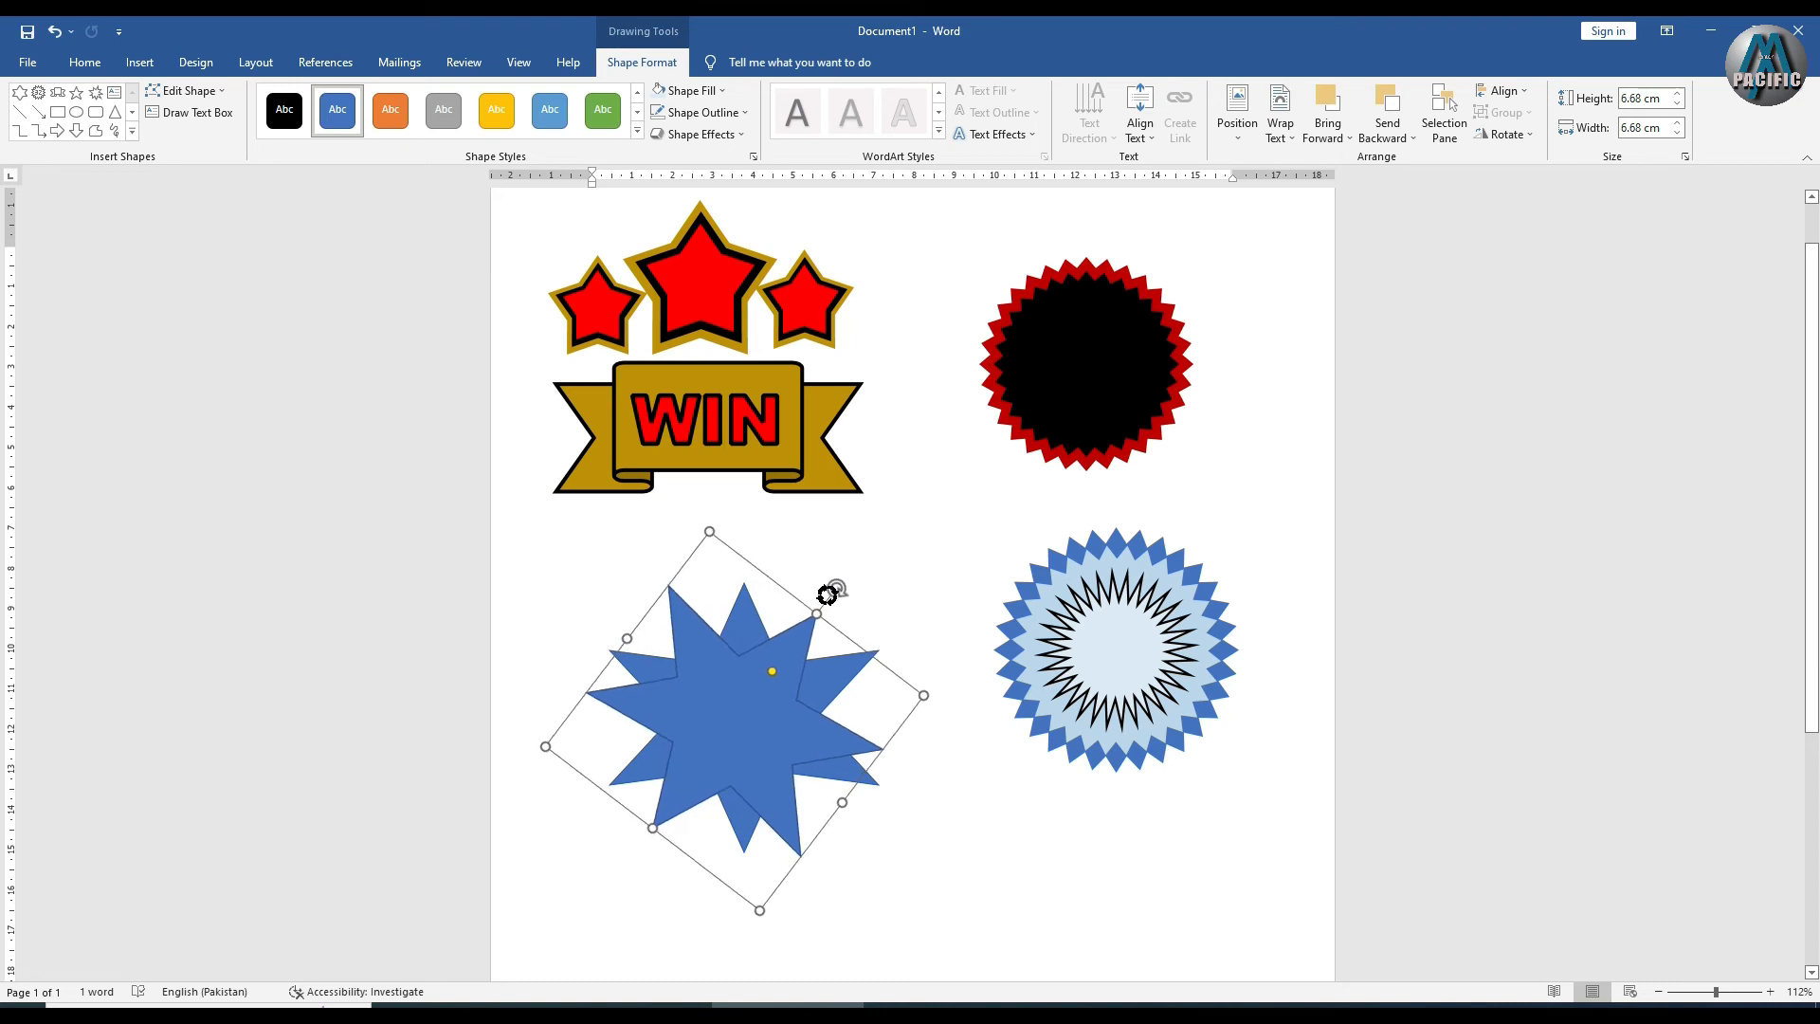
{"action": "left_click_drag", "start_coordinate": [752, 718], "coordinate": [733, 662]}
Delete both overlapping six-point stars below the WIN ribbon
{"action": "key", "text": "Delete"}
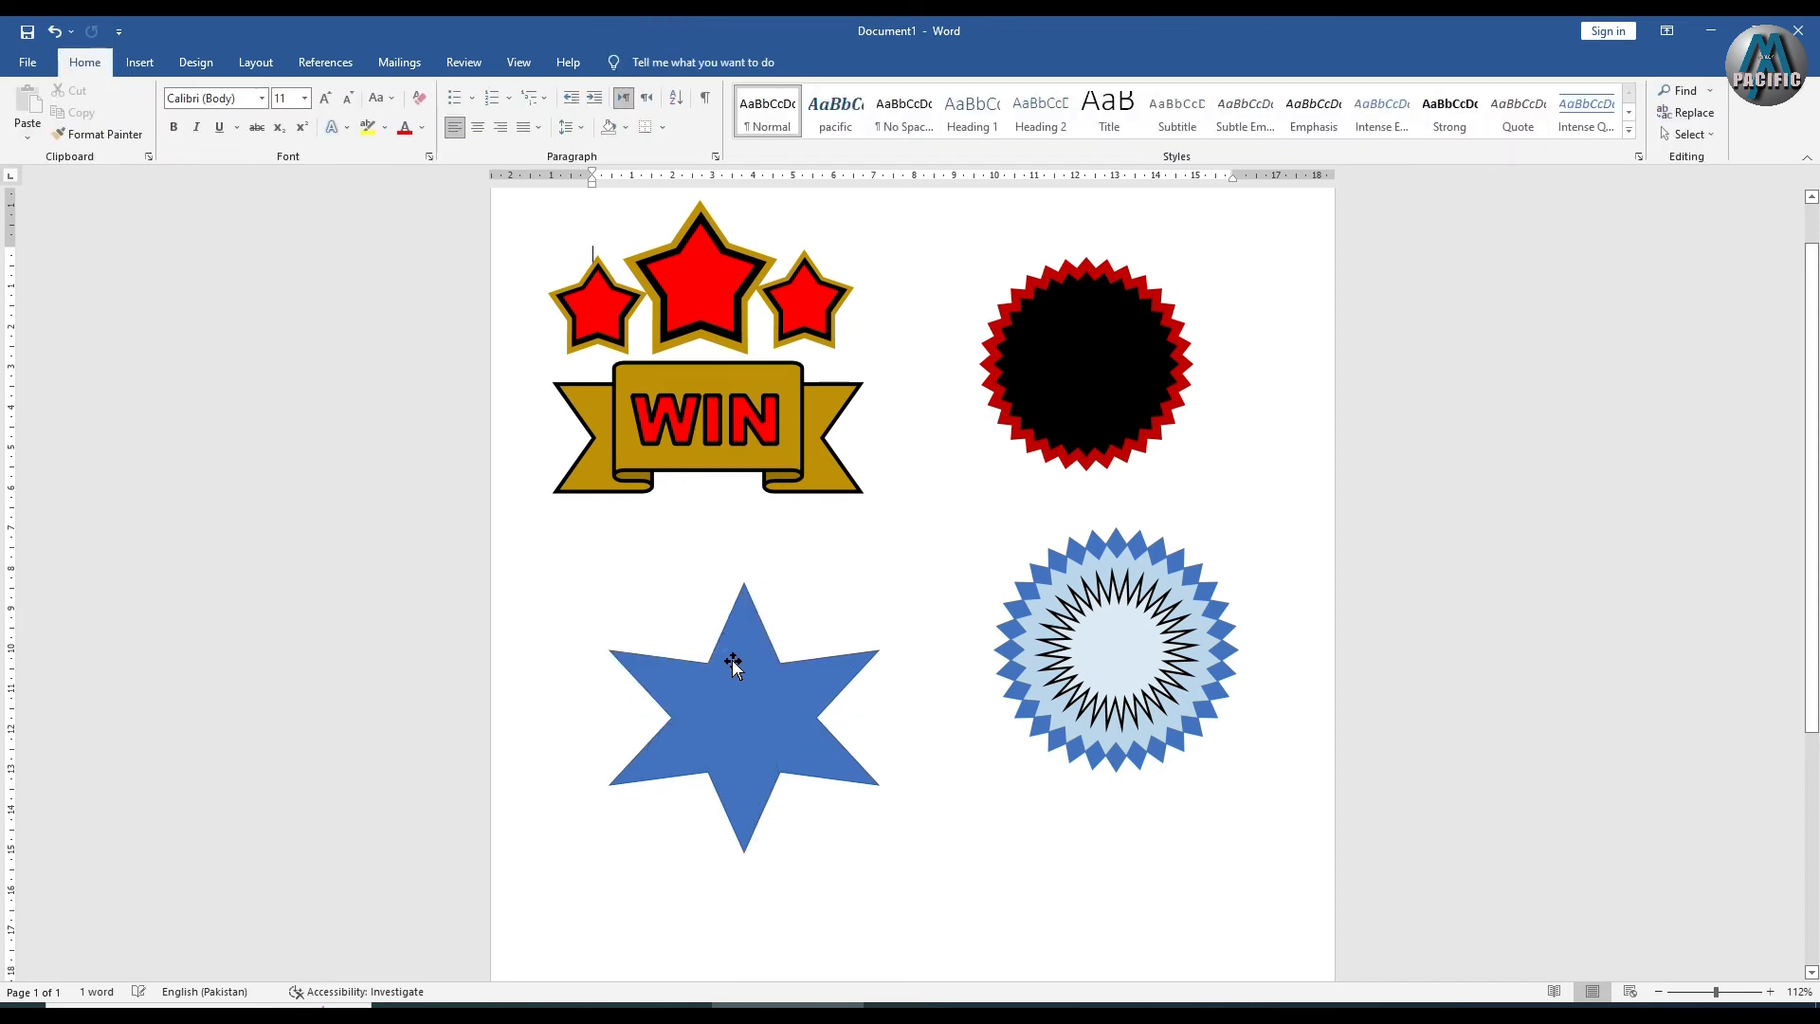
{"action": "left_click", "coordinate": [731, 660]}
{"action": "key", "text": "Delete"}
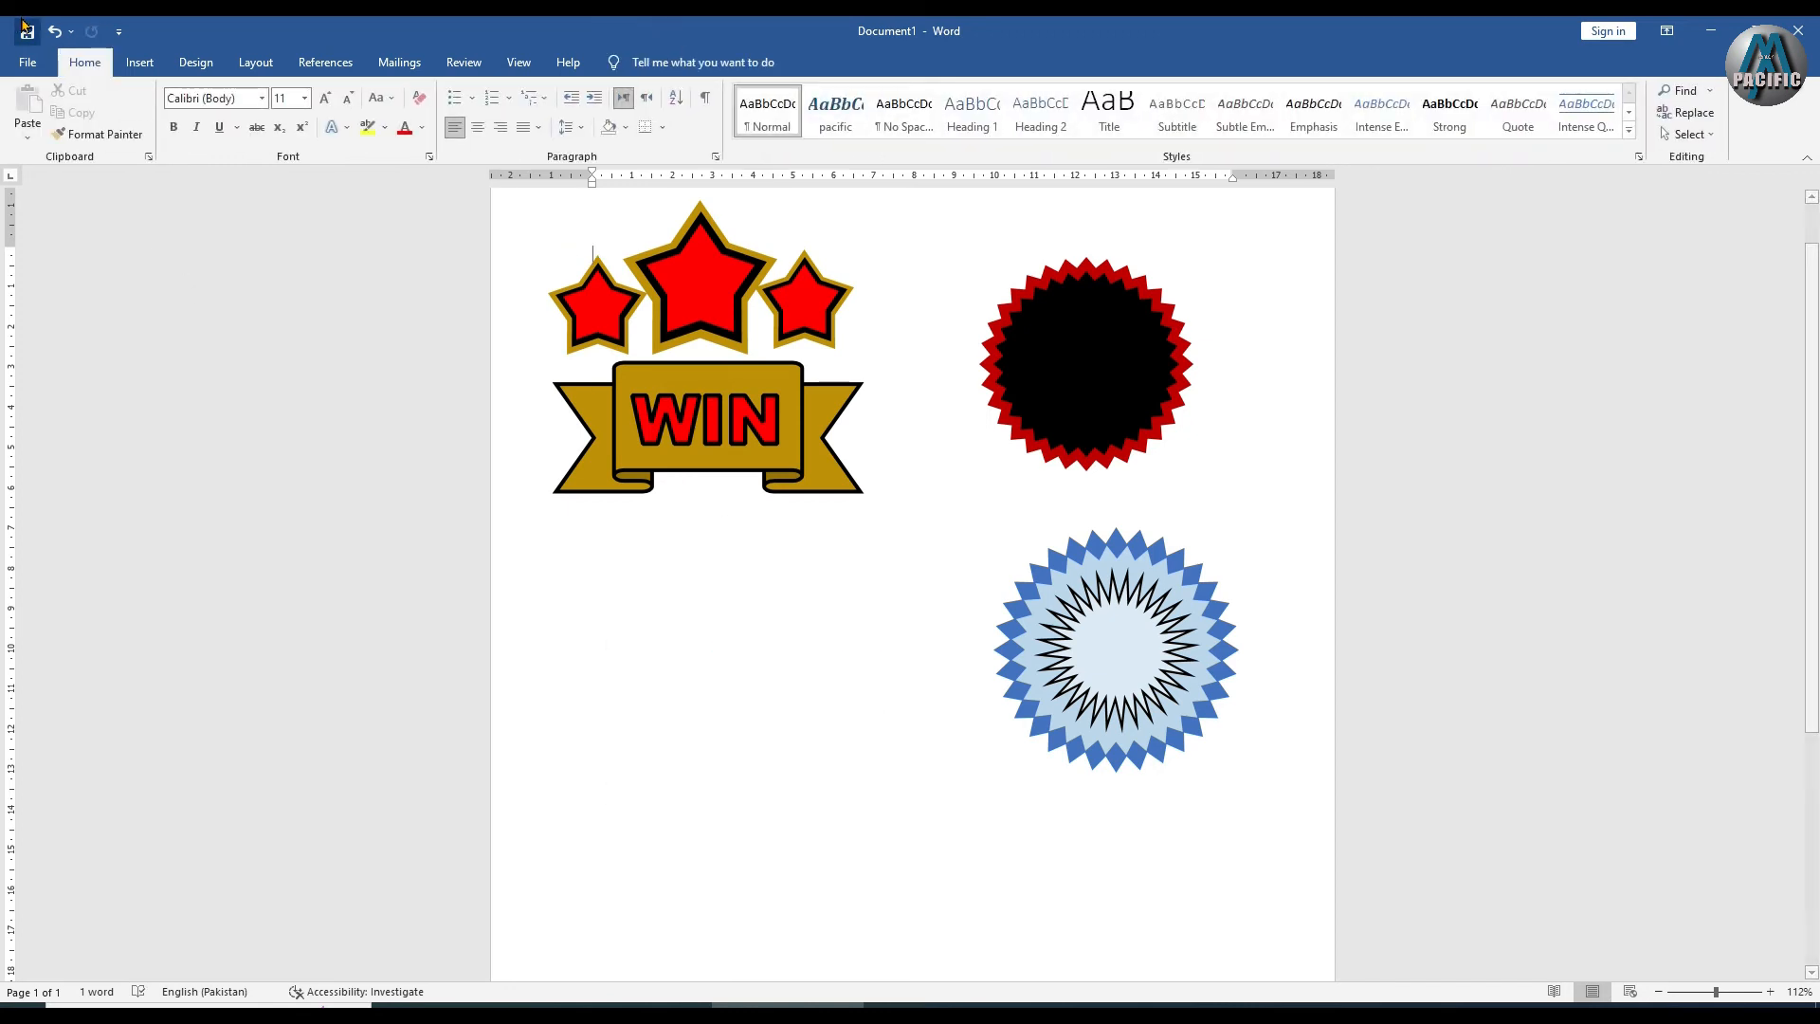
Draw a new six-point star about 6.63 cm across below the WIN ribbon
{"action": "left_click", "coordinate": [139, 61]}
{"action": "left_click", "coordinate": [262, 123]}
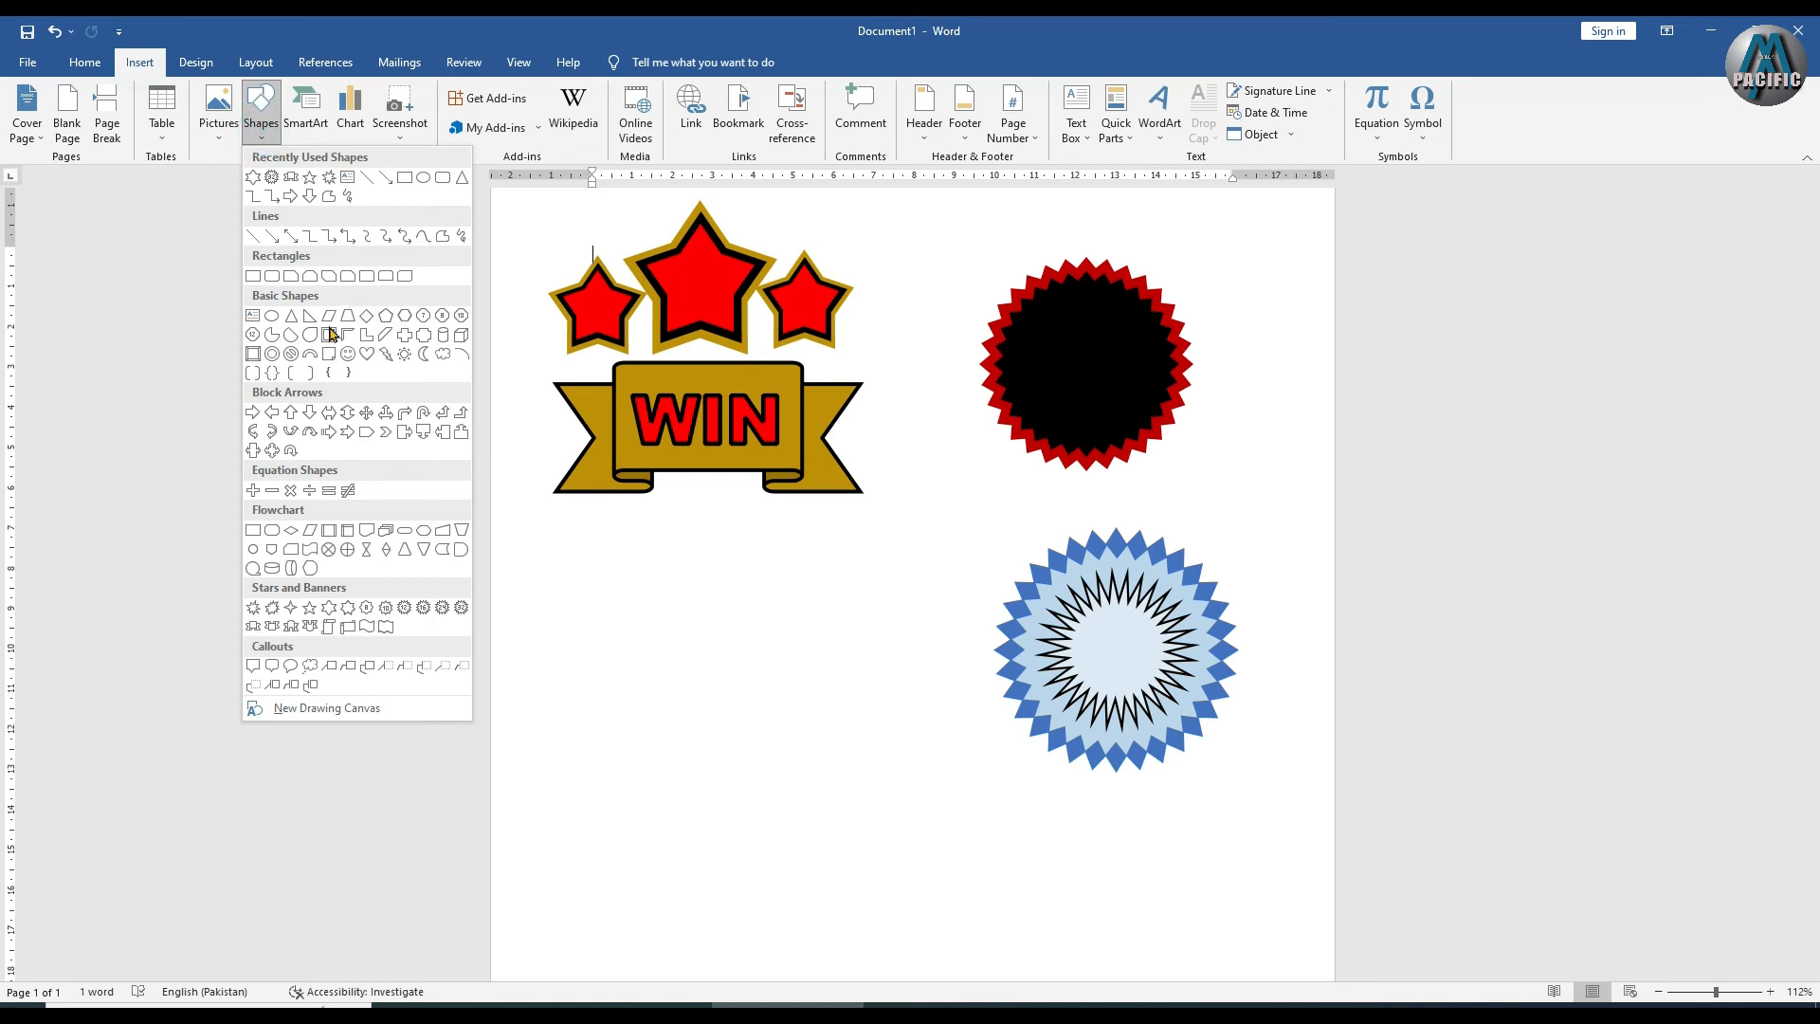
{"action": "left_click", "coordinate": [329, 606]}
{"action": "left_click_drag", "start_coordinate": [646, 607], "coordinate": [856, 877]}
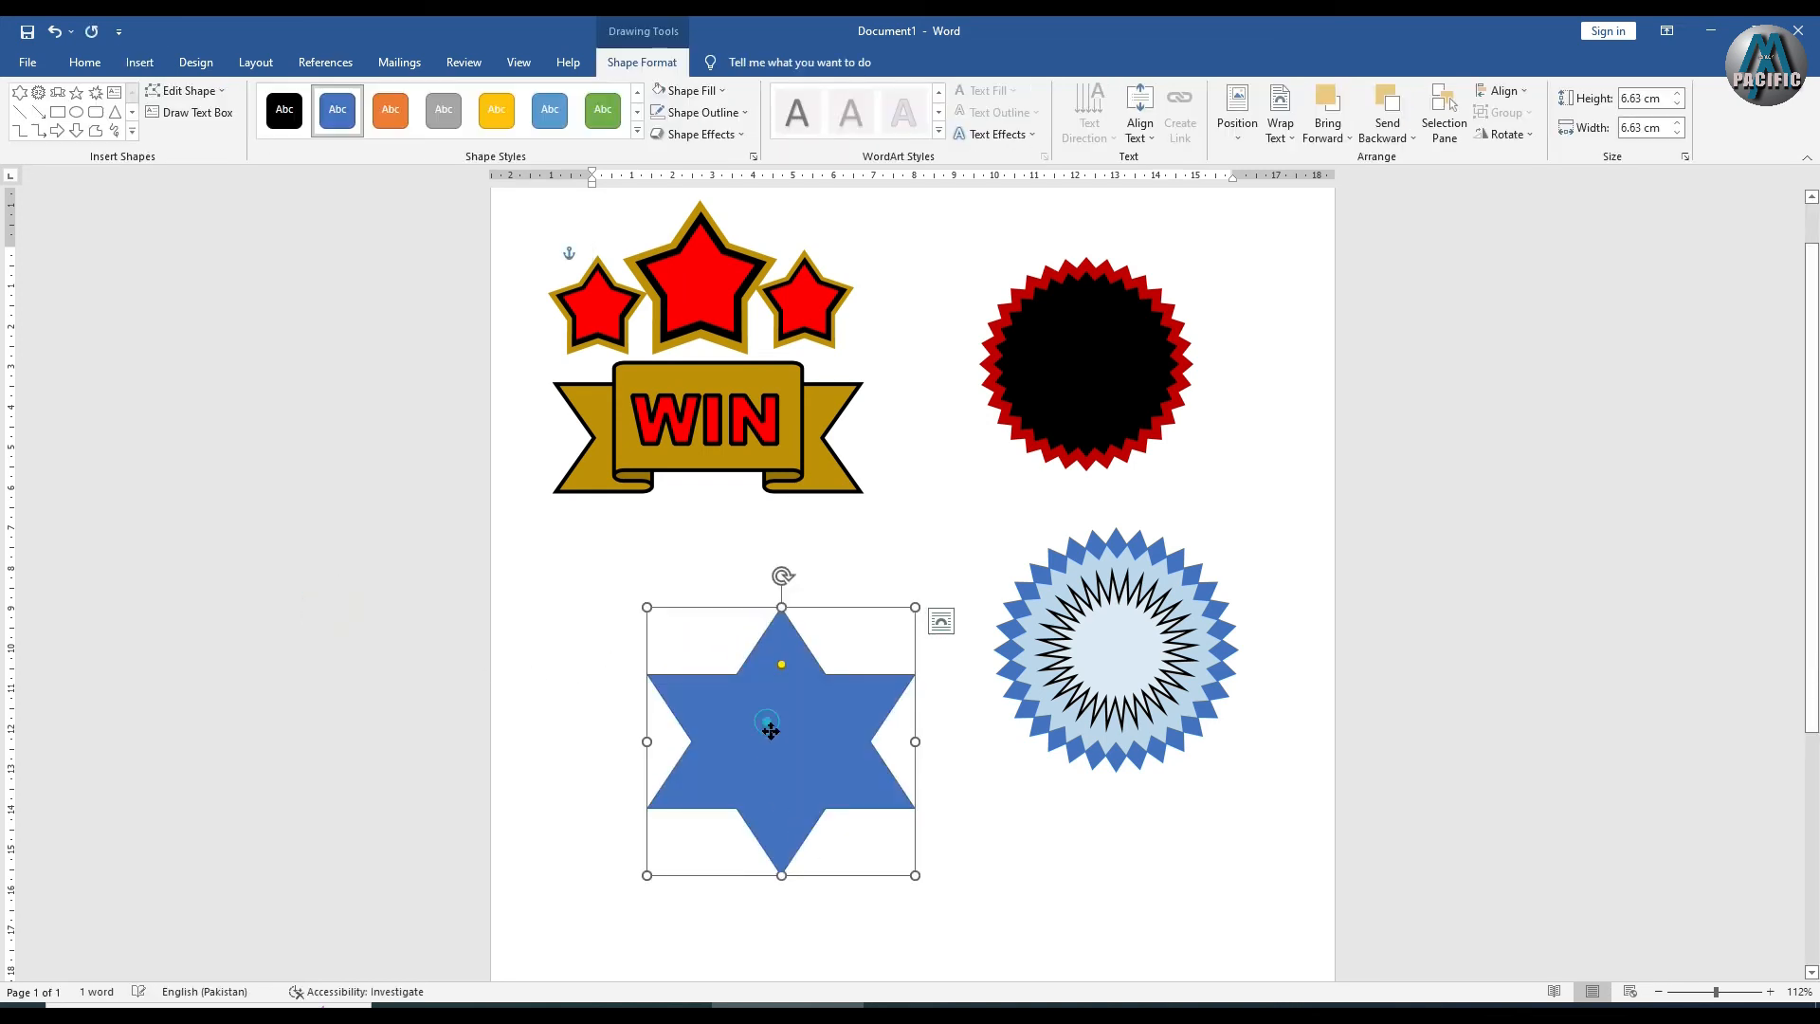
Create a rotated duplicate of the six-point star and align both stars by centre and middle
{"action": "key", "text": "ctrl+d"}
{"action": "left_click_drag", "start_coordinate": [799, 617], "coordinate": [862, 625]}
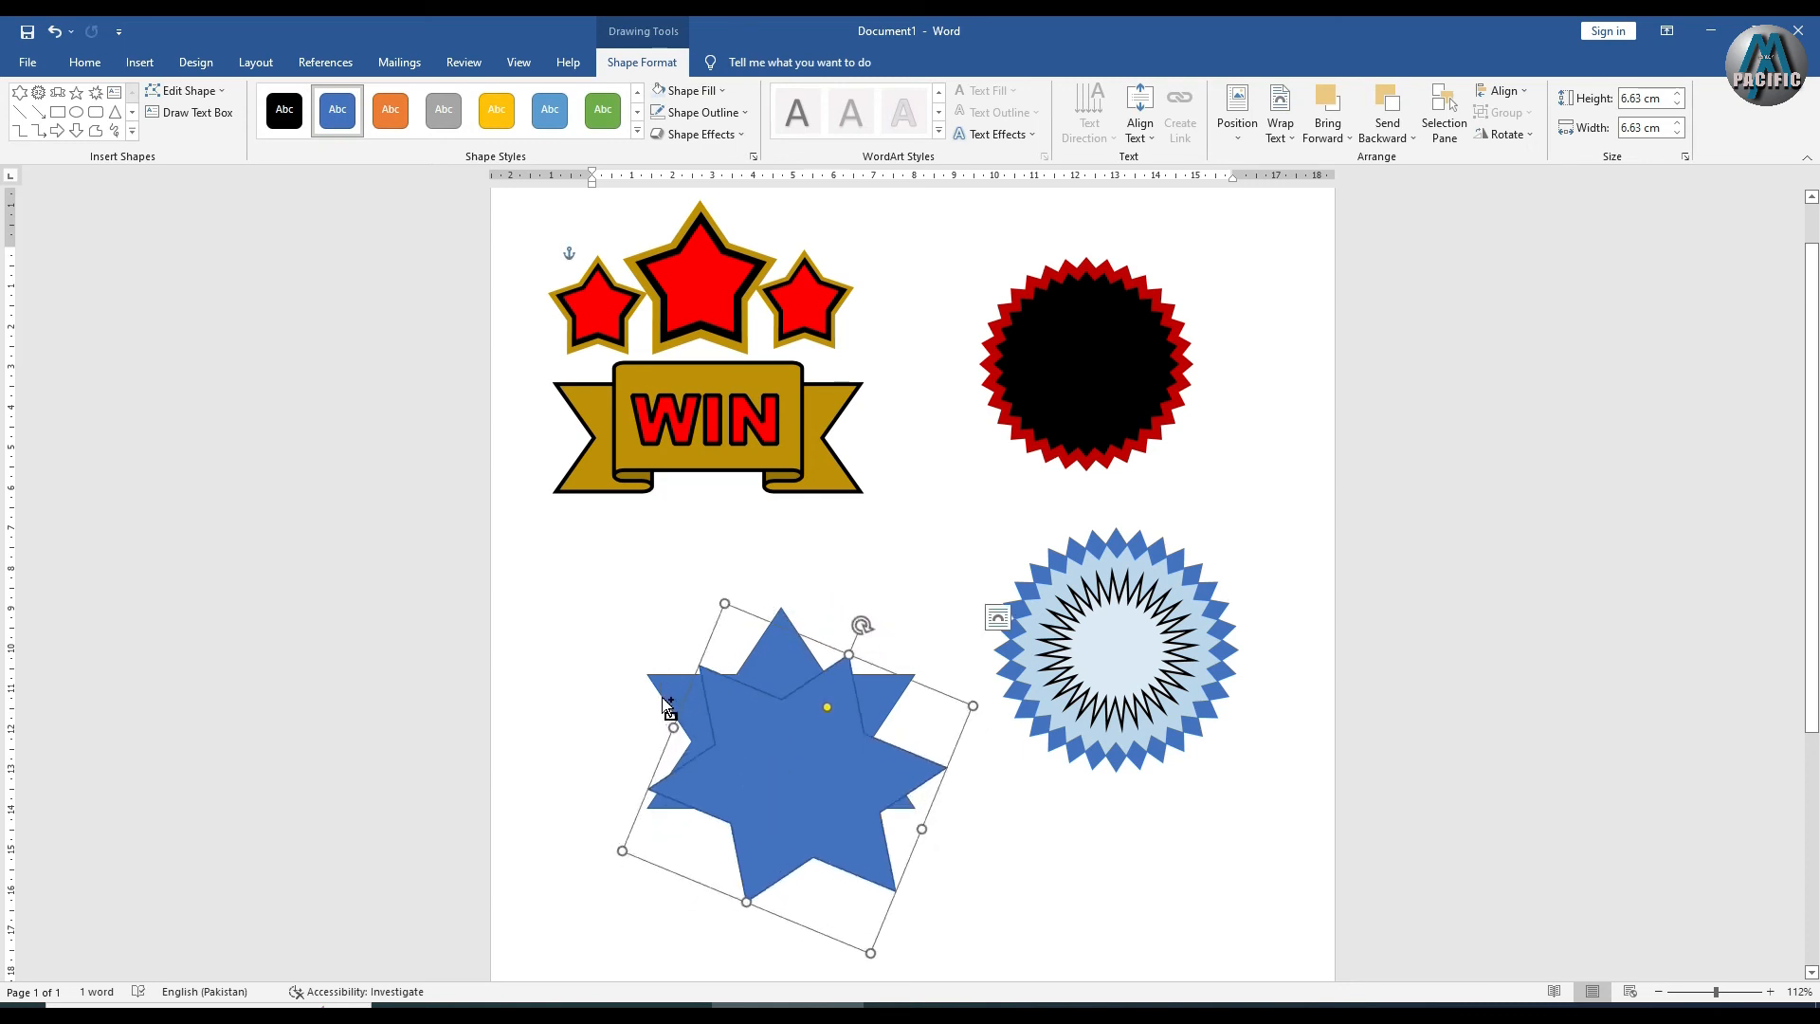
{"action": "left_click", "coordinate": [667, 709], "text": "shift"}
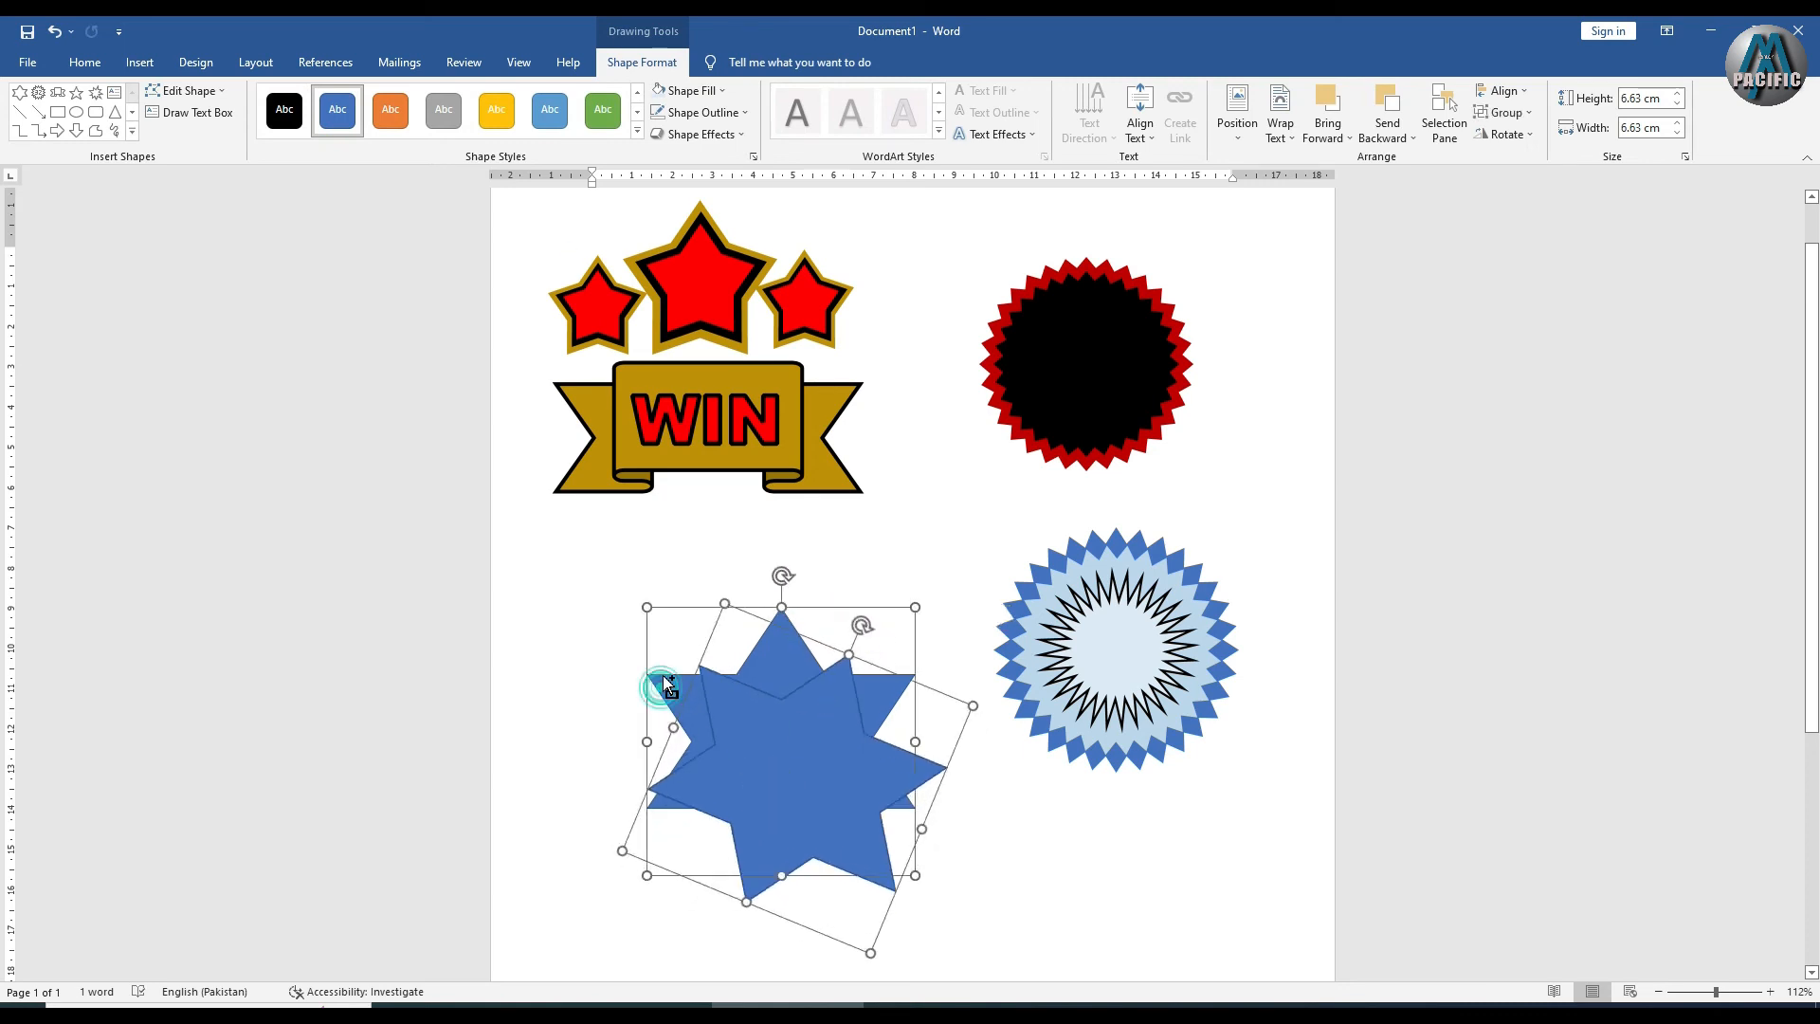
{"action": "left_click", "coordinate": [1514, 99]}
{"action": "left_click", "coordinate": [1540, 140]}
{"action": "left_click", "coordinate": [1504, 91]}
{"action": "left_click", "coordinate": [1541, 209]}
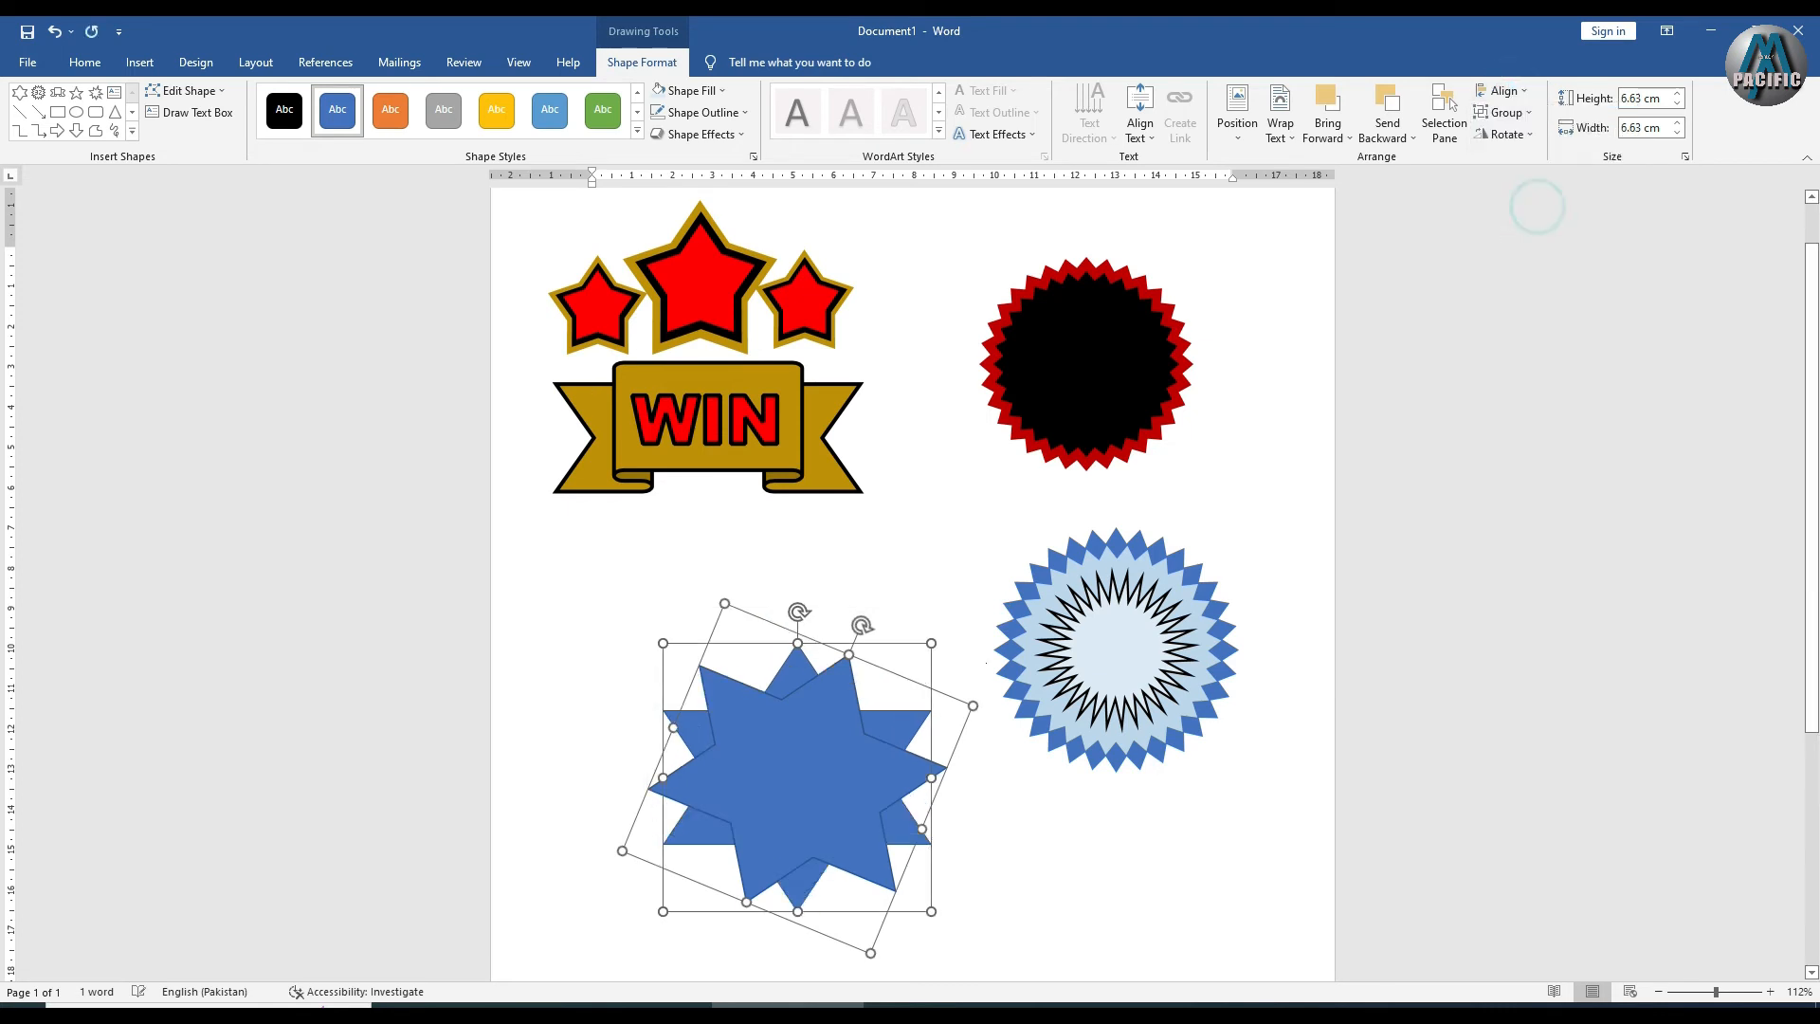
Move the two aligned stars closer beneath the WIN ribbon and rotate the front star slightly further clockwise
{"action": "left_click_drag", "start_coordinate": [815, 777], "coordinate": [720, 709]}
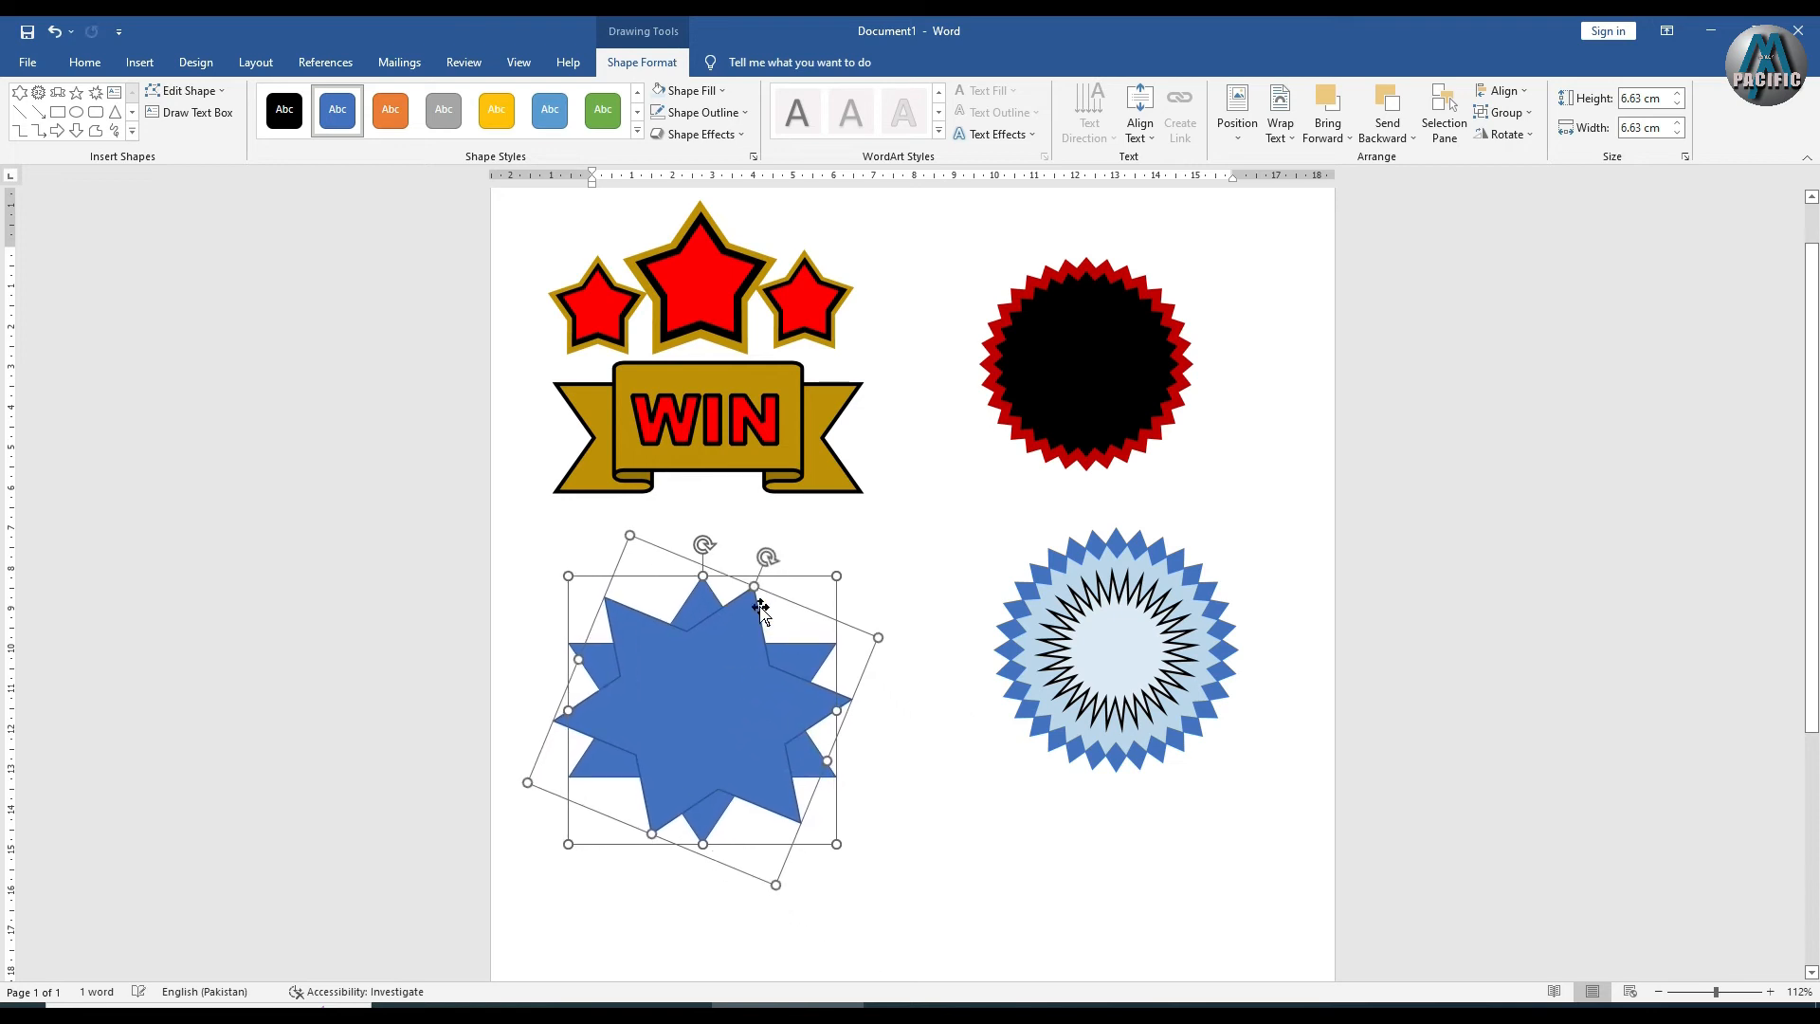
{"action": "left_click", "coordinate": [802, 536]}
{"action": "left_click", "coordinate": [730, 637]}
{"action": "left_click_drag", "start_coordinate": [766, 557], "coordinate": [785, 566]}
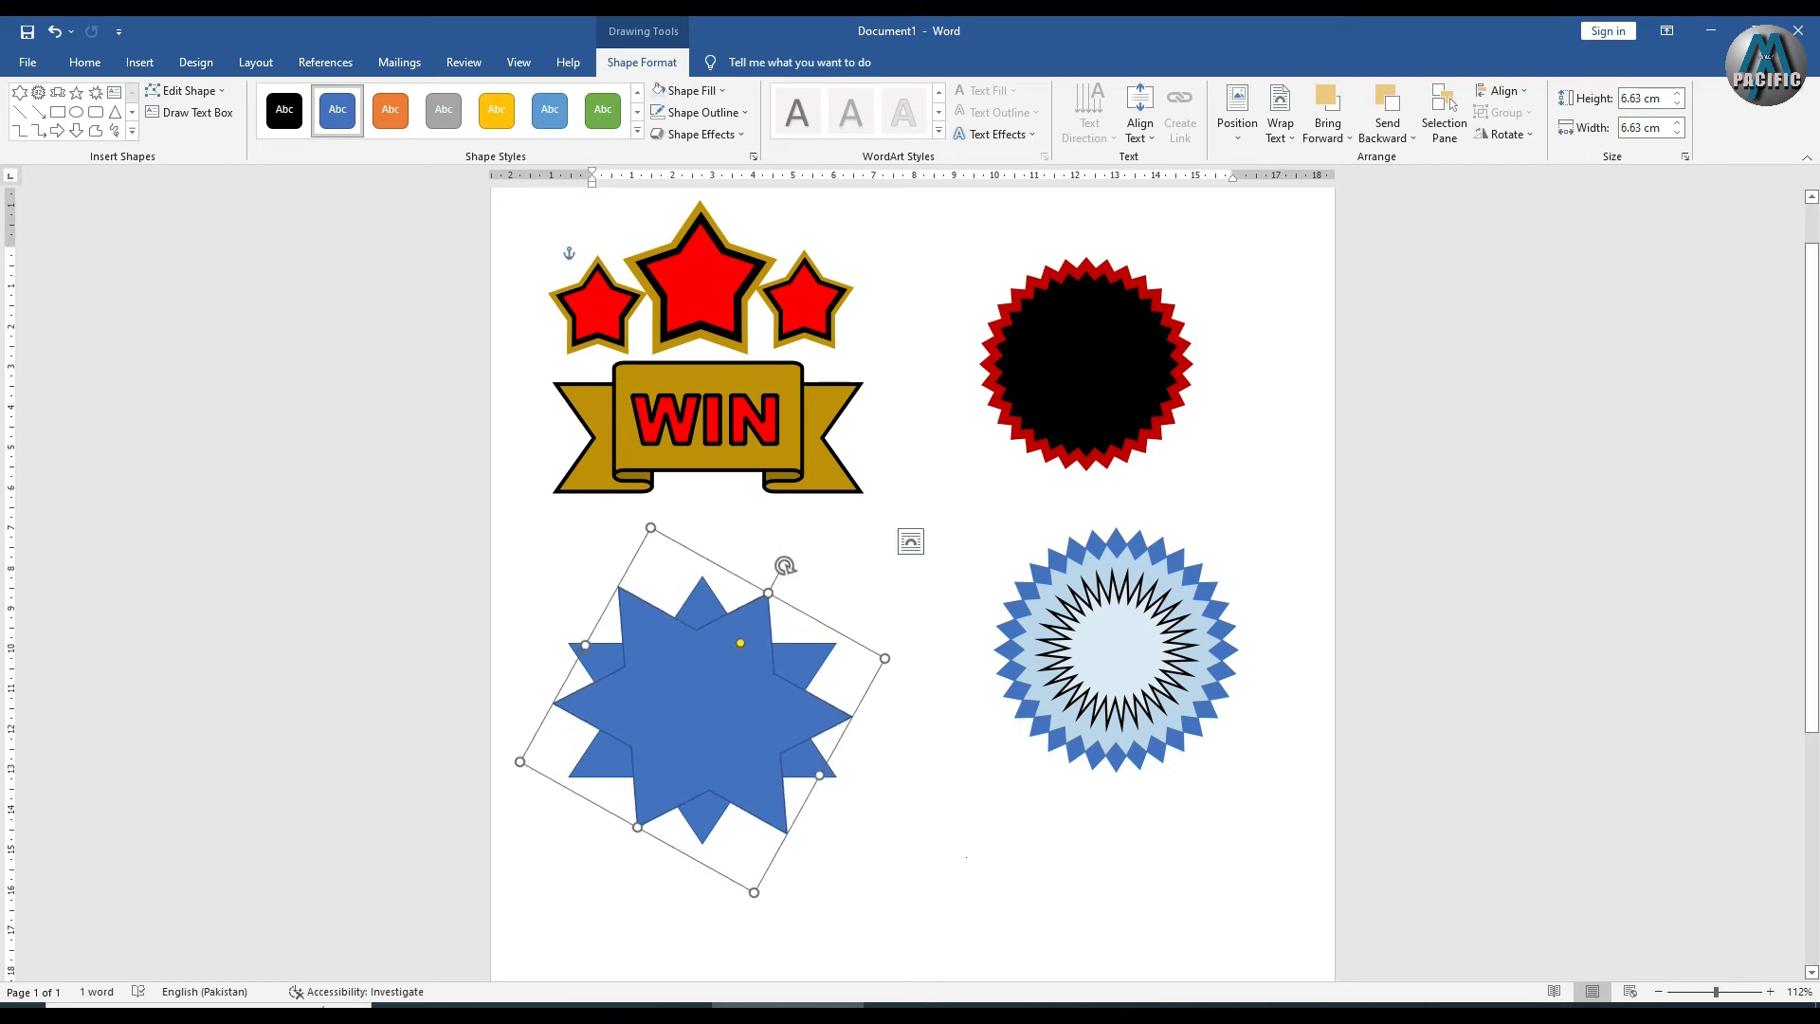
Remove the rotated front star, keeping only the upright six-point star
{"action": "left_click", "coordinate": [964, 860]}
{"action": "left_click", "coordinate": [655, 731]}
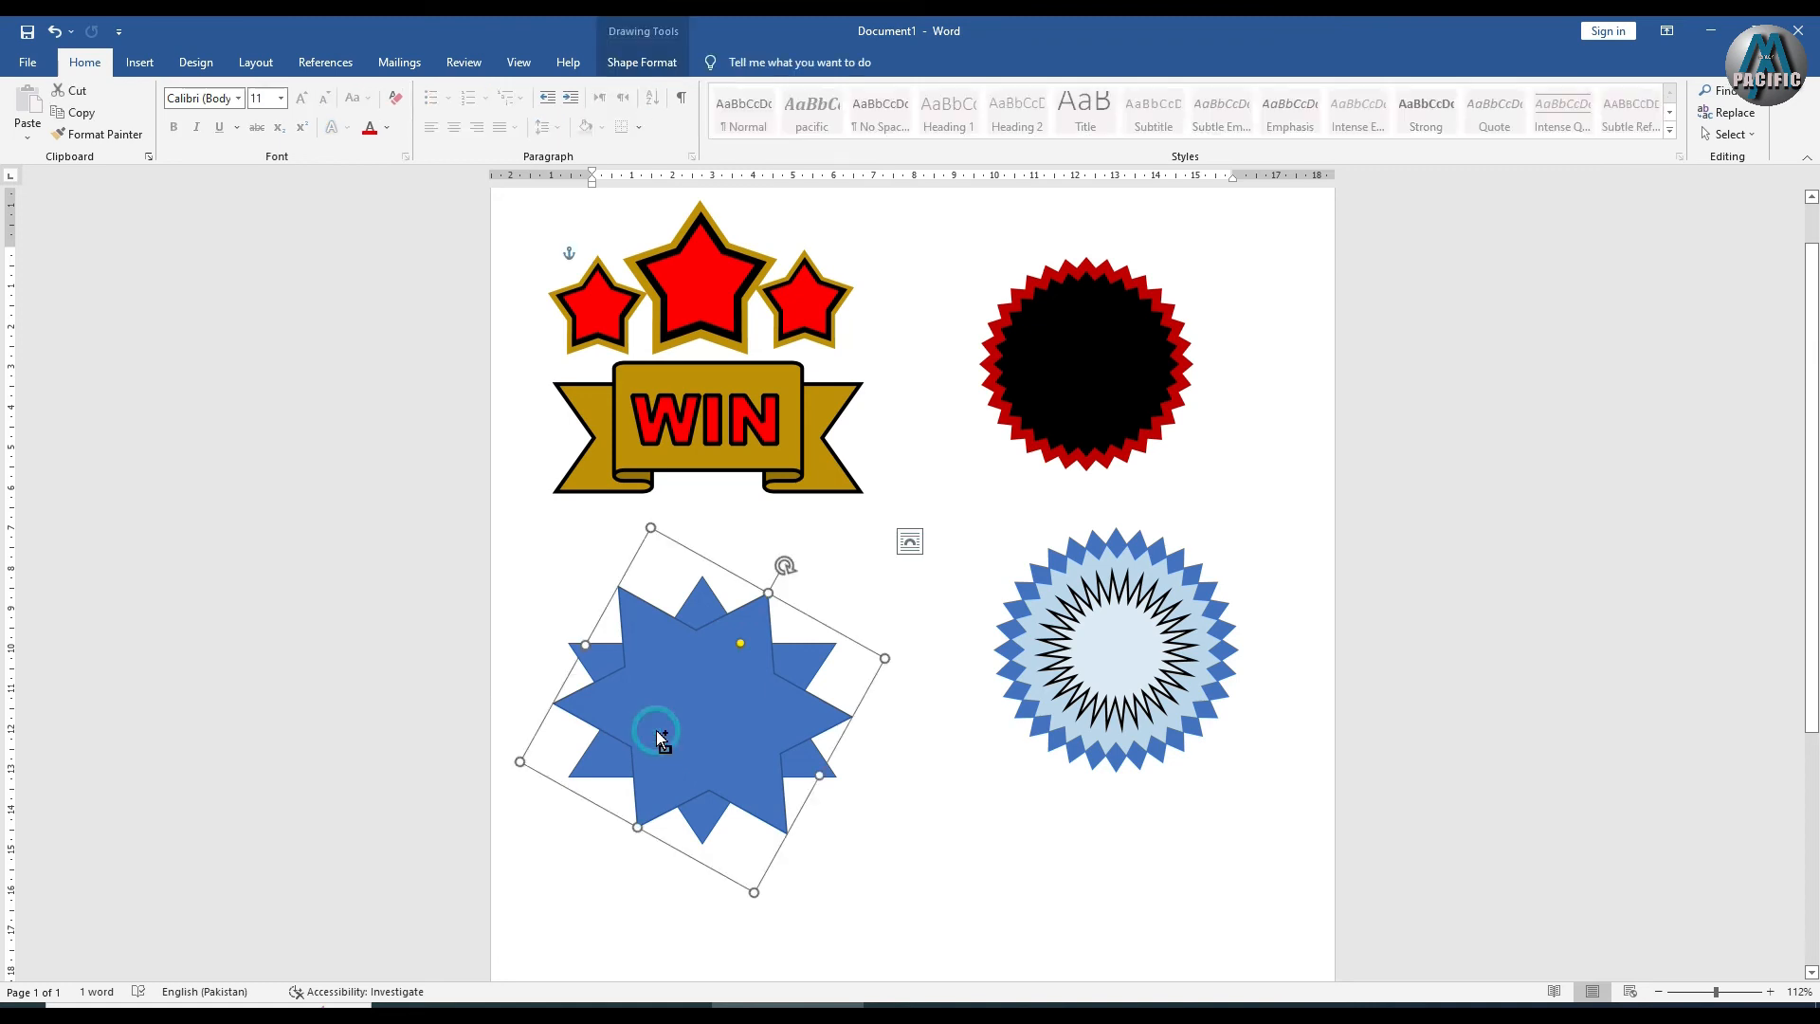
{"action": "key", "text": "ctrl+z"}
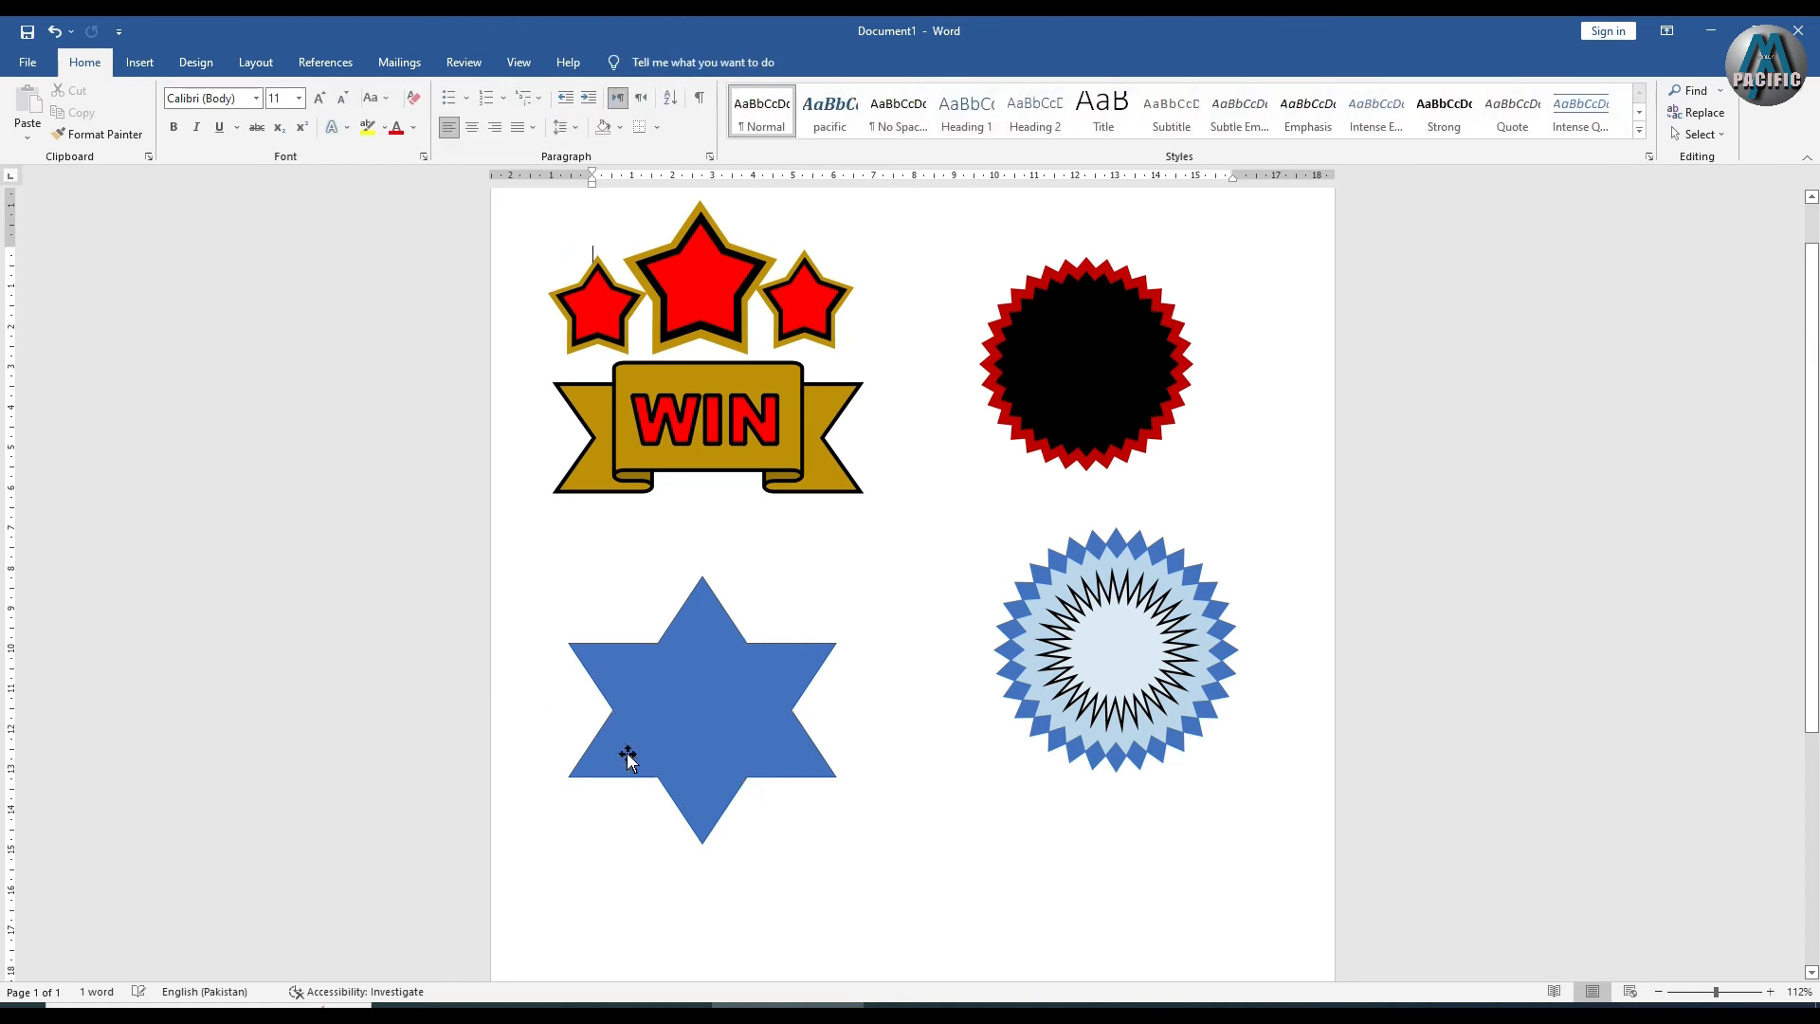
Draw a tilted-up ribbon about 10.91 by 2.91 cm below the six-point star and rest the star on its top edge
{"action": "left_click", "coordinate": [651, 739]}
{"action": "left_click_drag", "start_coordinate": [700, 729], "coordinate": [763, 748]}
{"action": "left_click", "coordinate": [140, 62]}
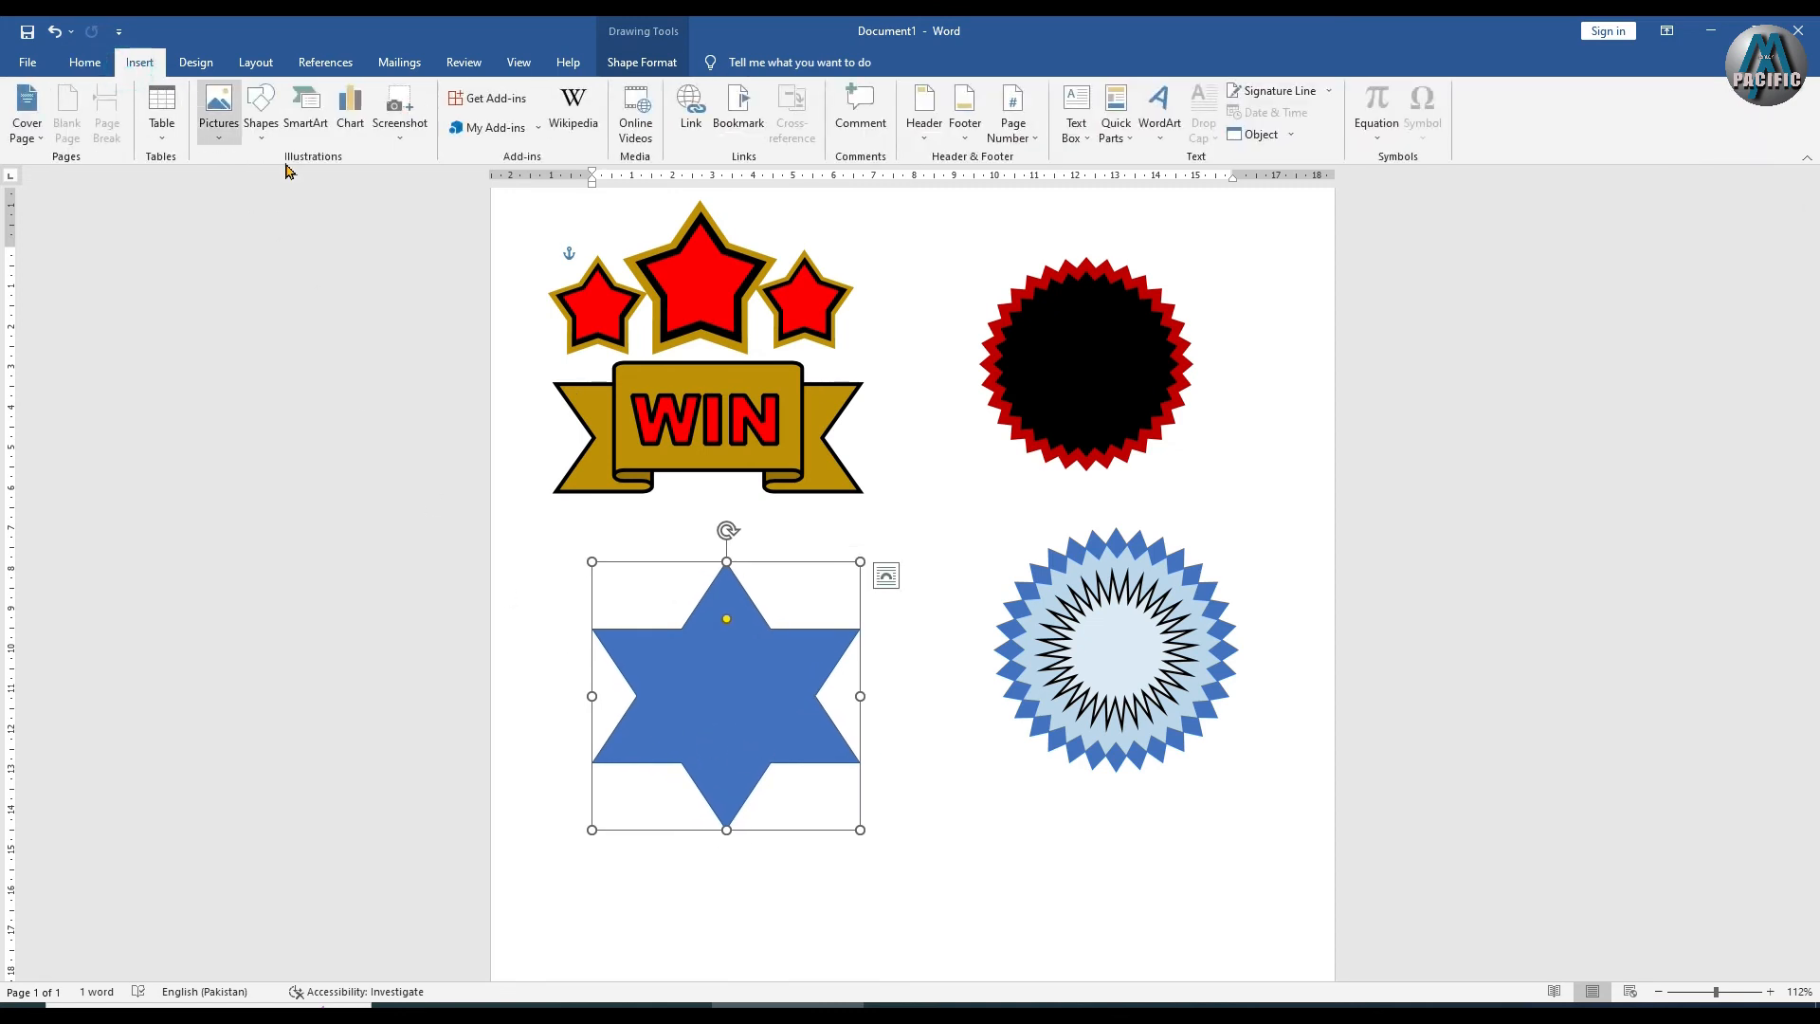
{"action": "left_click", "coordinate": [260, 128]}
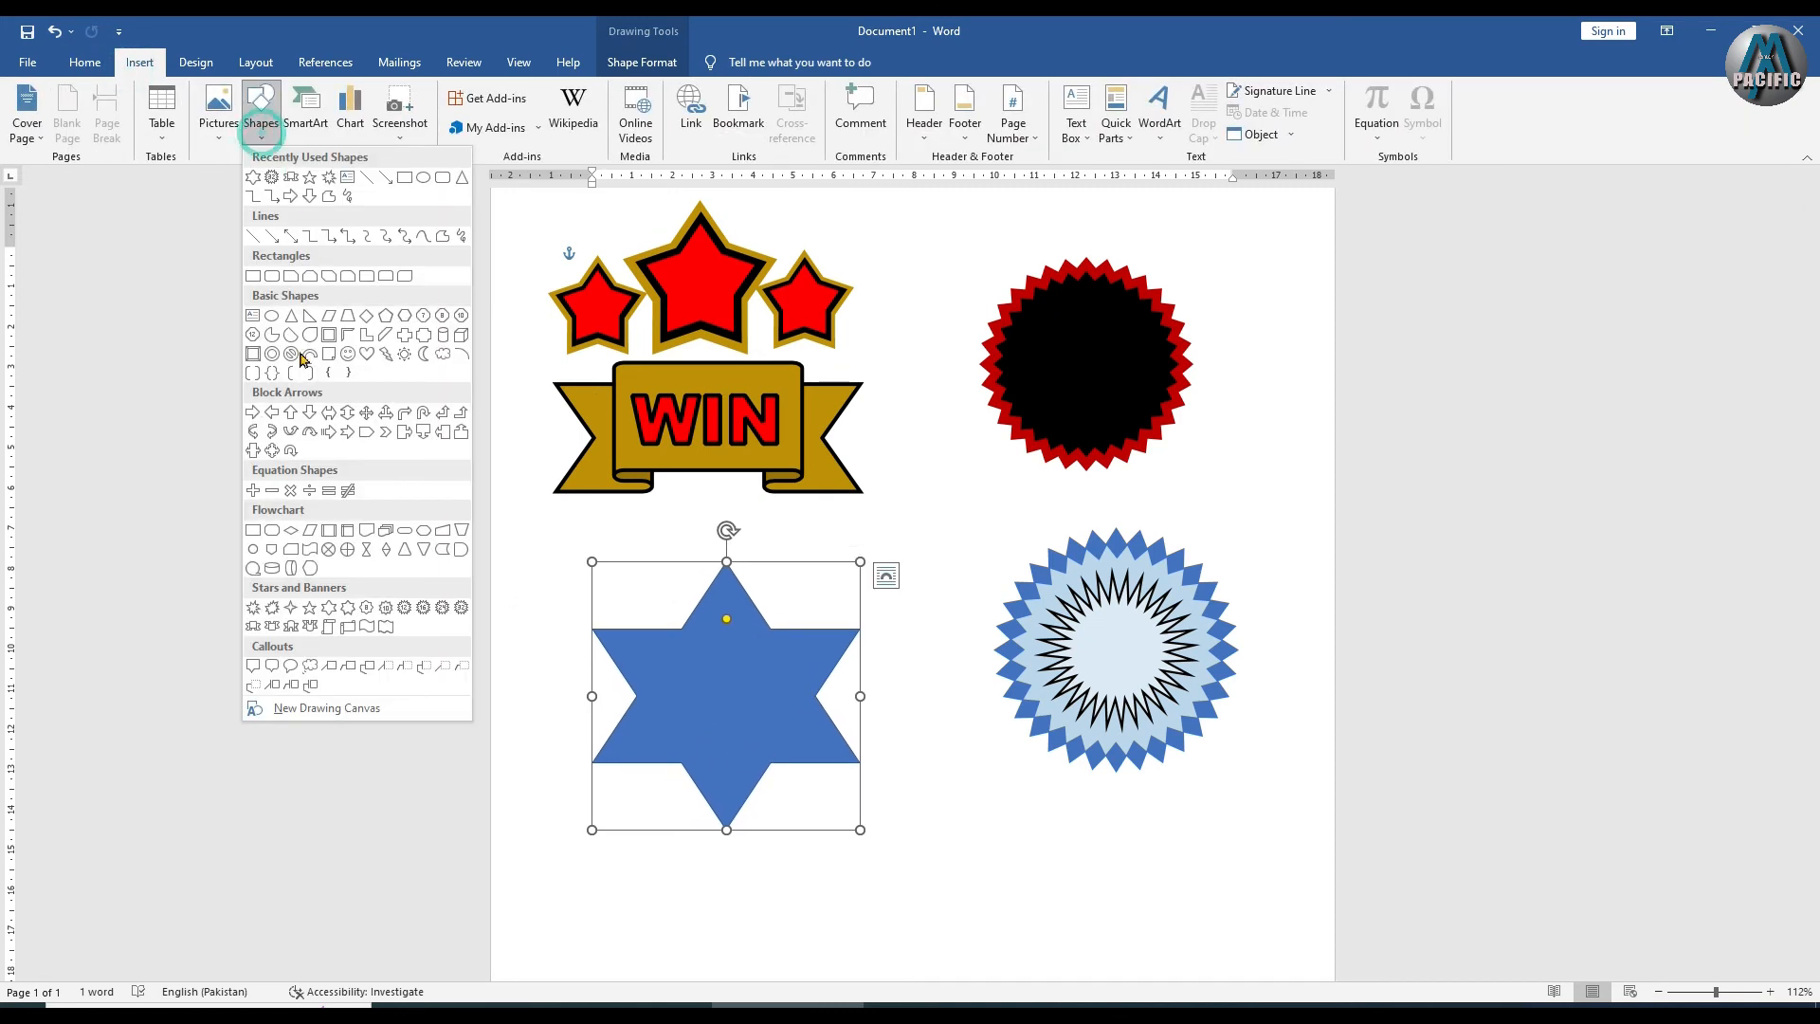
{"action": "left_click", "coordinate": [253, 627]}
{"action": "left_click_drag", "start_coordinate": [522, 834], "coordinate": [970, 944]}
{"action": "left_click_drag", "start_coordinate": [761, 902], "coordinate": [750, 858]}
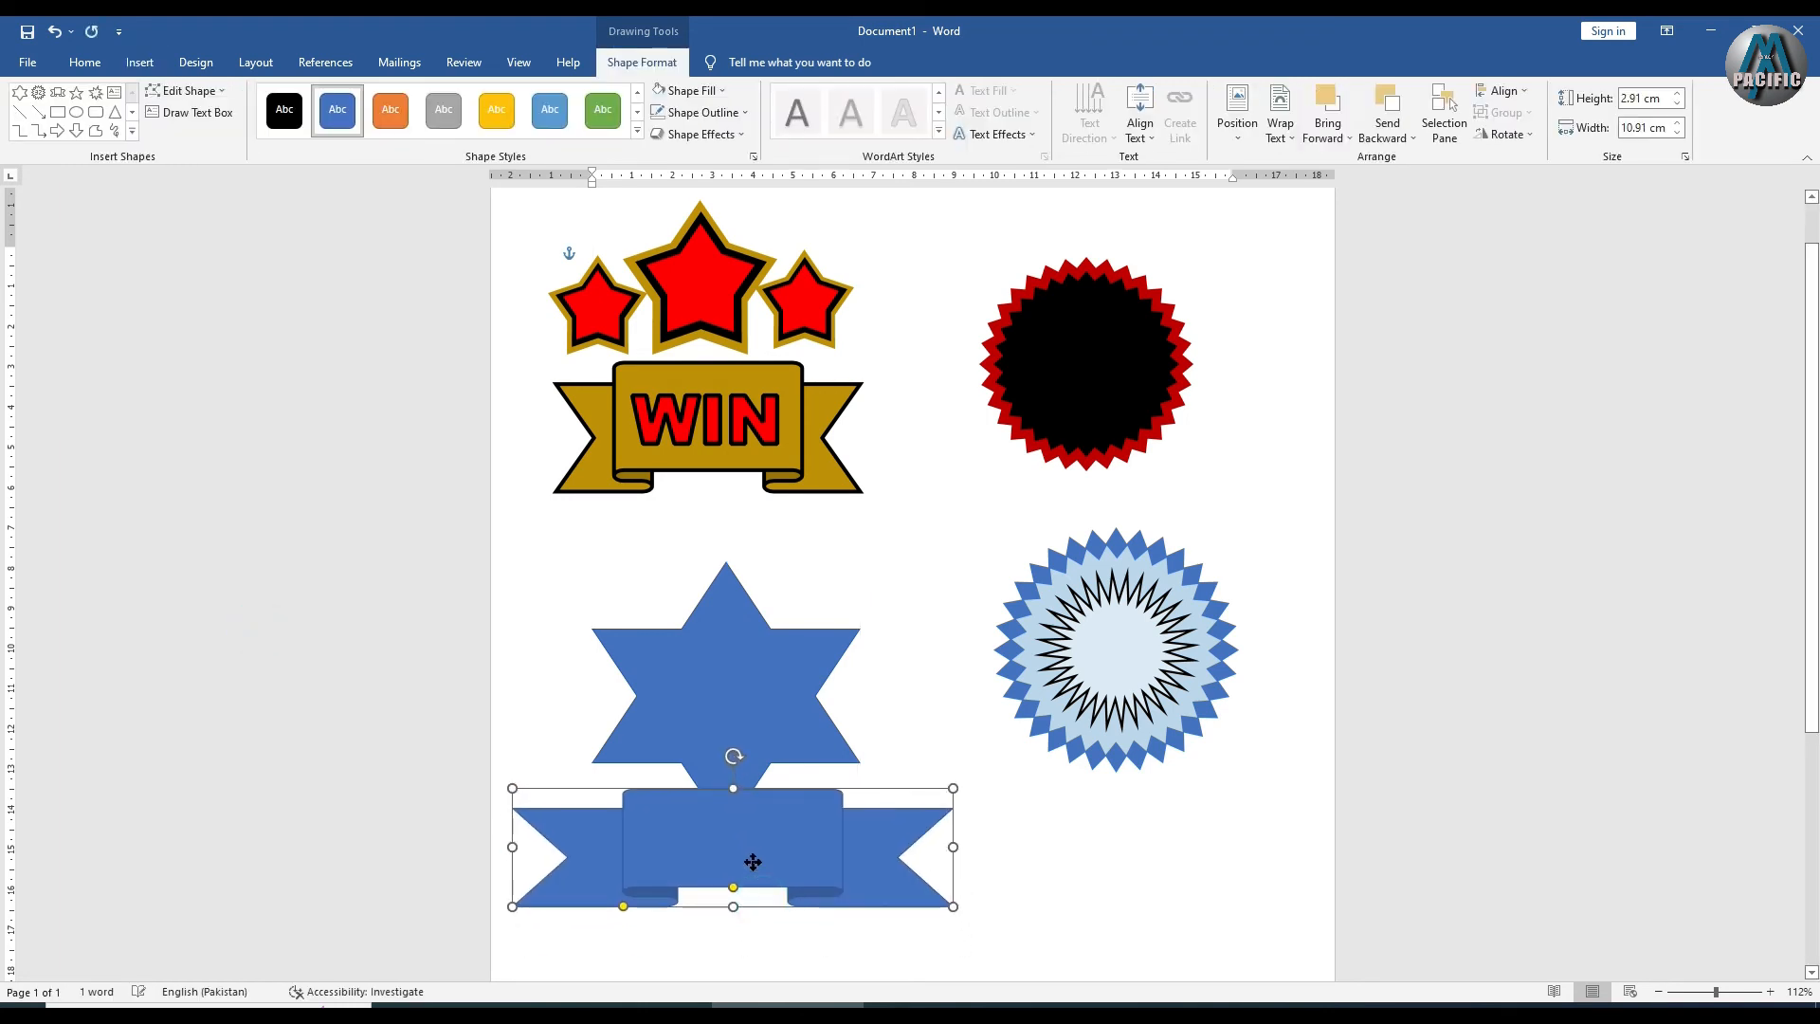
{"action": "left_click", "coordinate": [728, 712]}
{"action": "left_click_drag", "start_coordinate": [734, 671], "coordinate": [730, 673]}
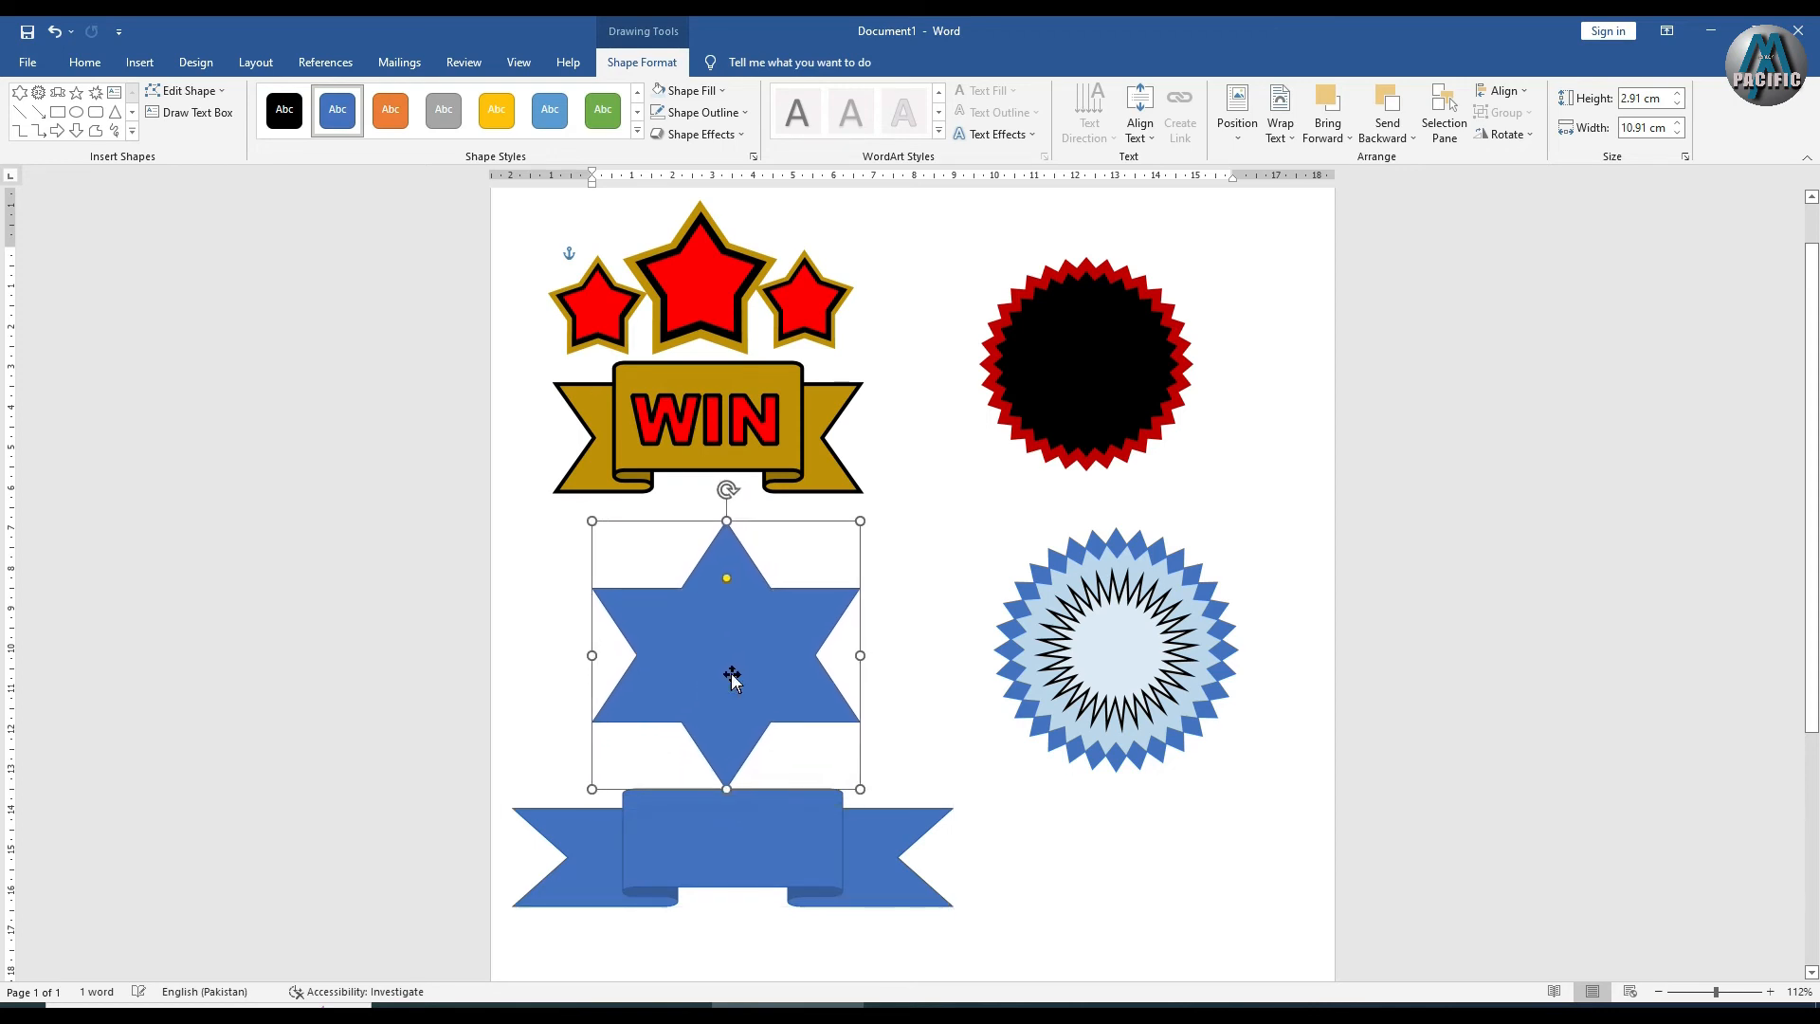
Fill the six-point star and its ribbon with the standard dark blue
{"action": "left_click", "coordinate": [734, 823], "text": "shift"}
{"action": "left_click", "coordinate": [679, 91]}
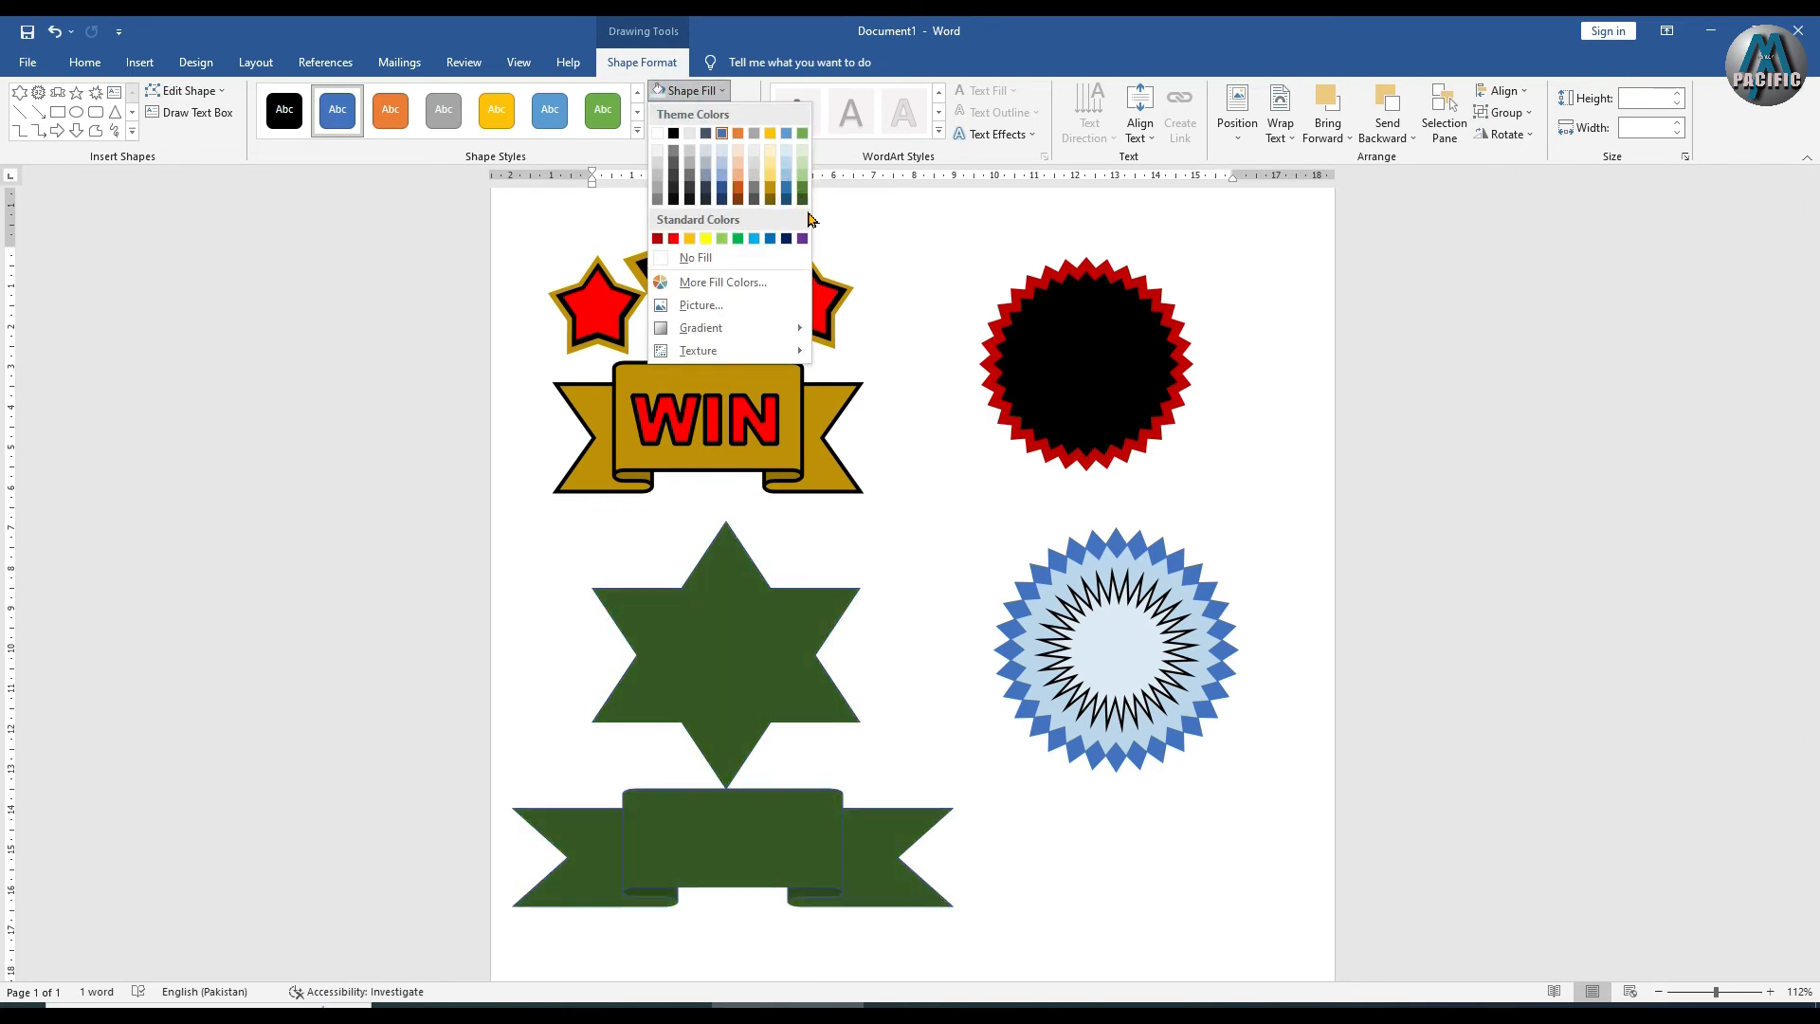
{"action": "left_click", "coordinate": [790, 241]}
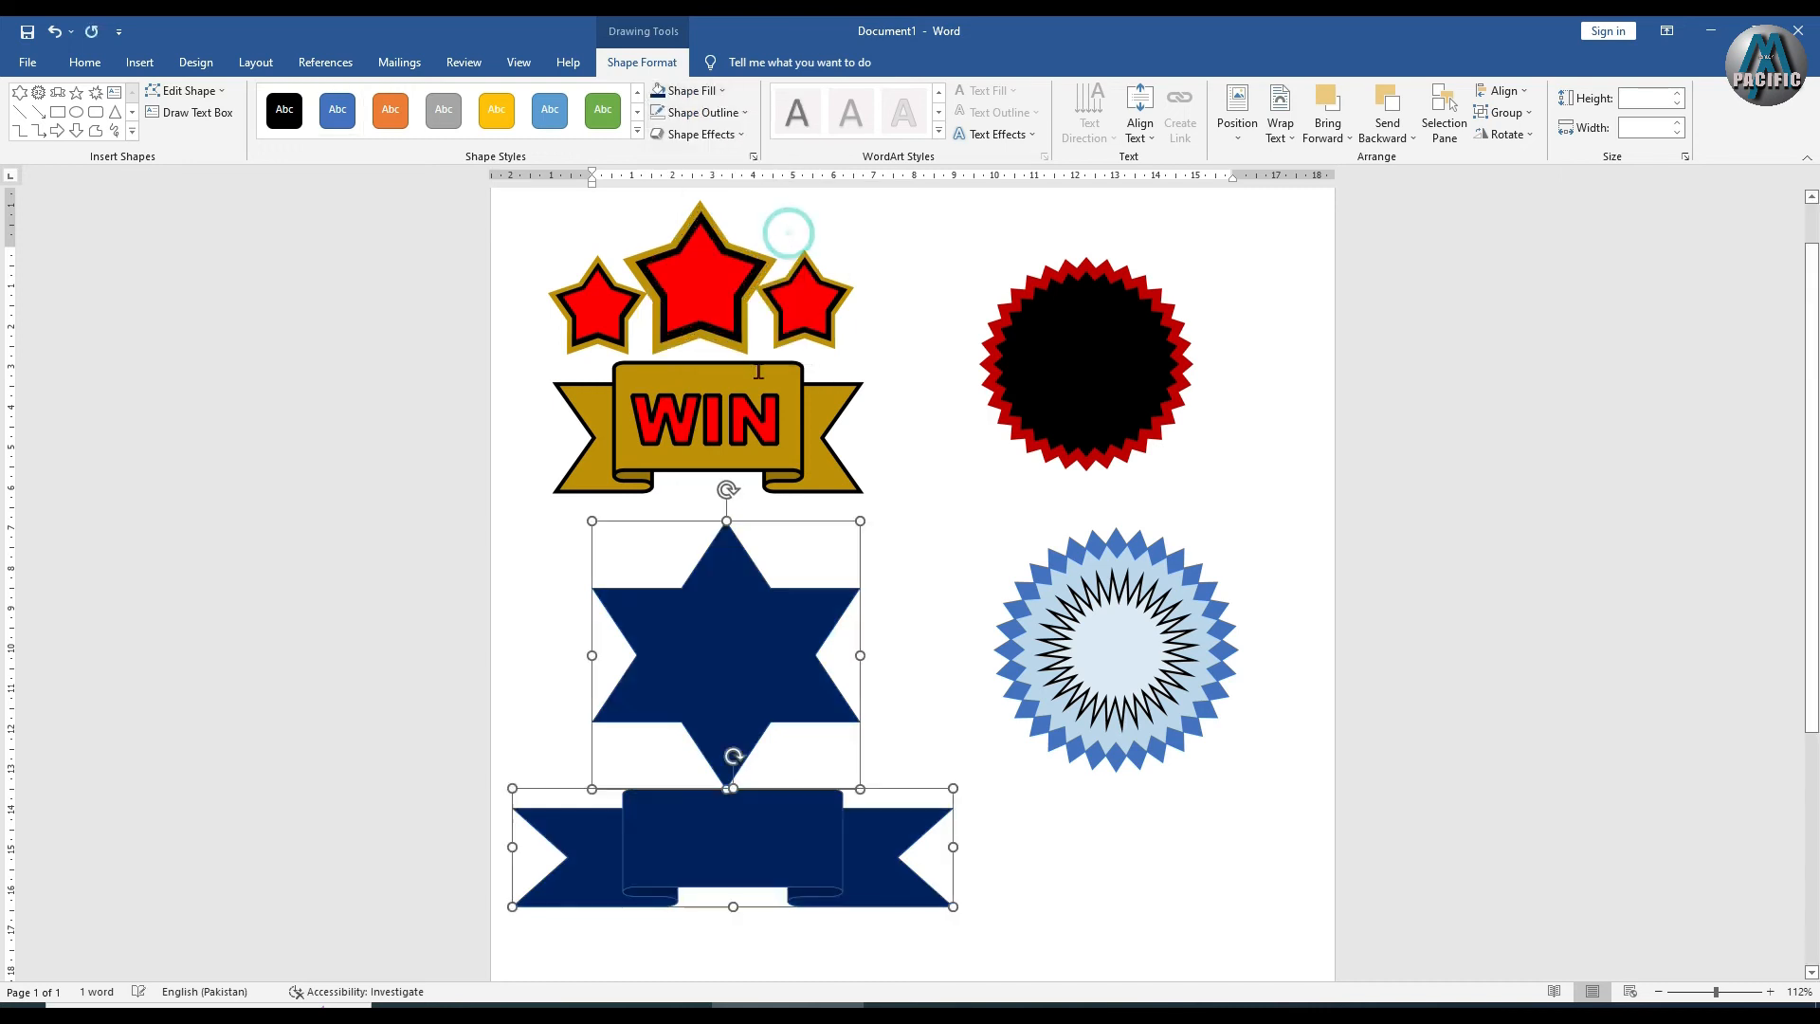
Give the six-point star and its ribbon a gradient fill using the blue preset with a lighter spot at the bottom
{"action": "scroll", "coordinate": [796, 680], "scroll_direction": "down", "scroll_amount": 3}
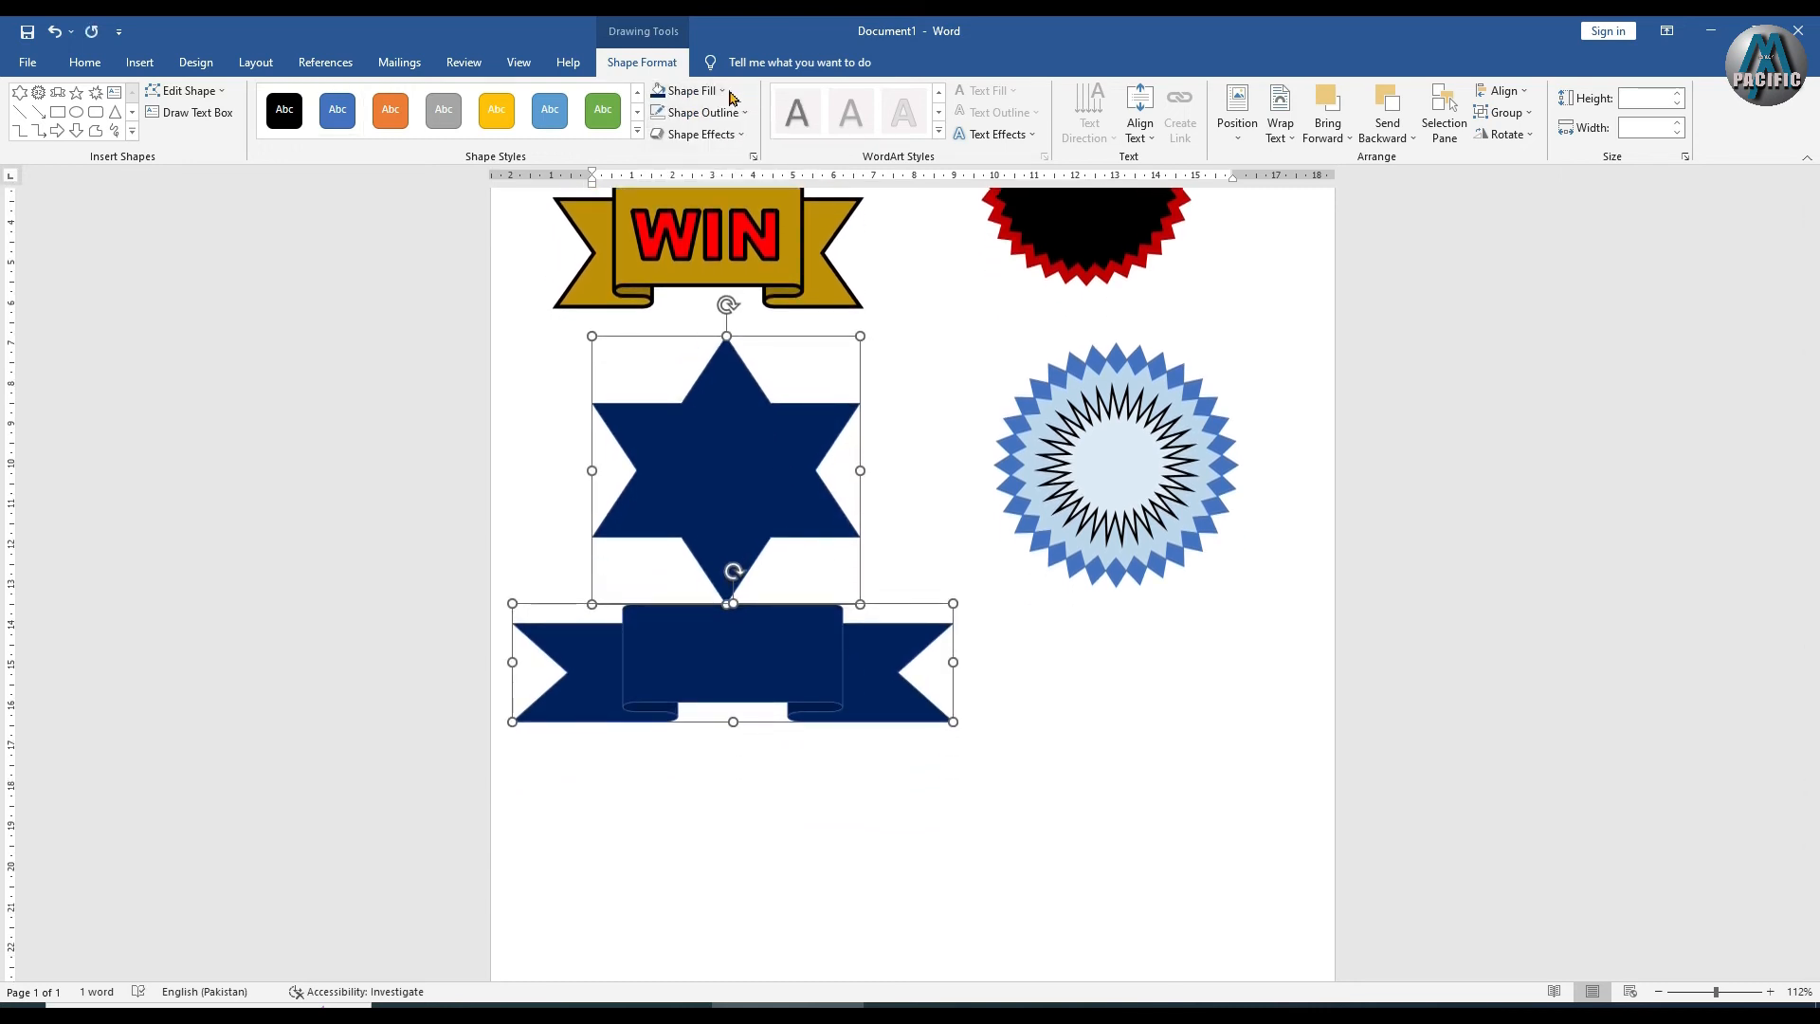
{"action": "left_click", "coordinate": [690, 91]}
{"action": "mouse_move", "coordinate": [748, 327]}
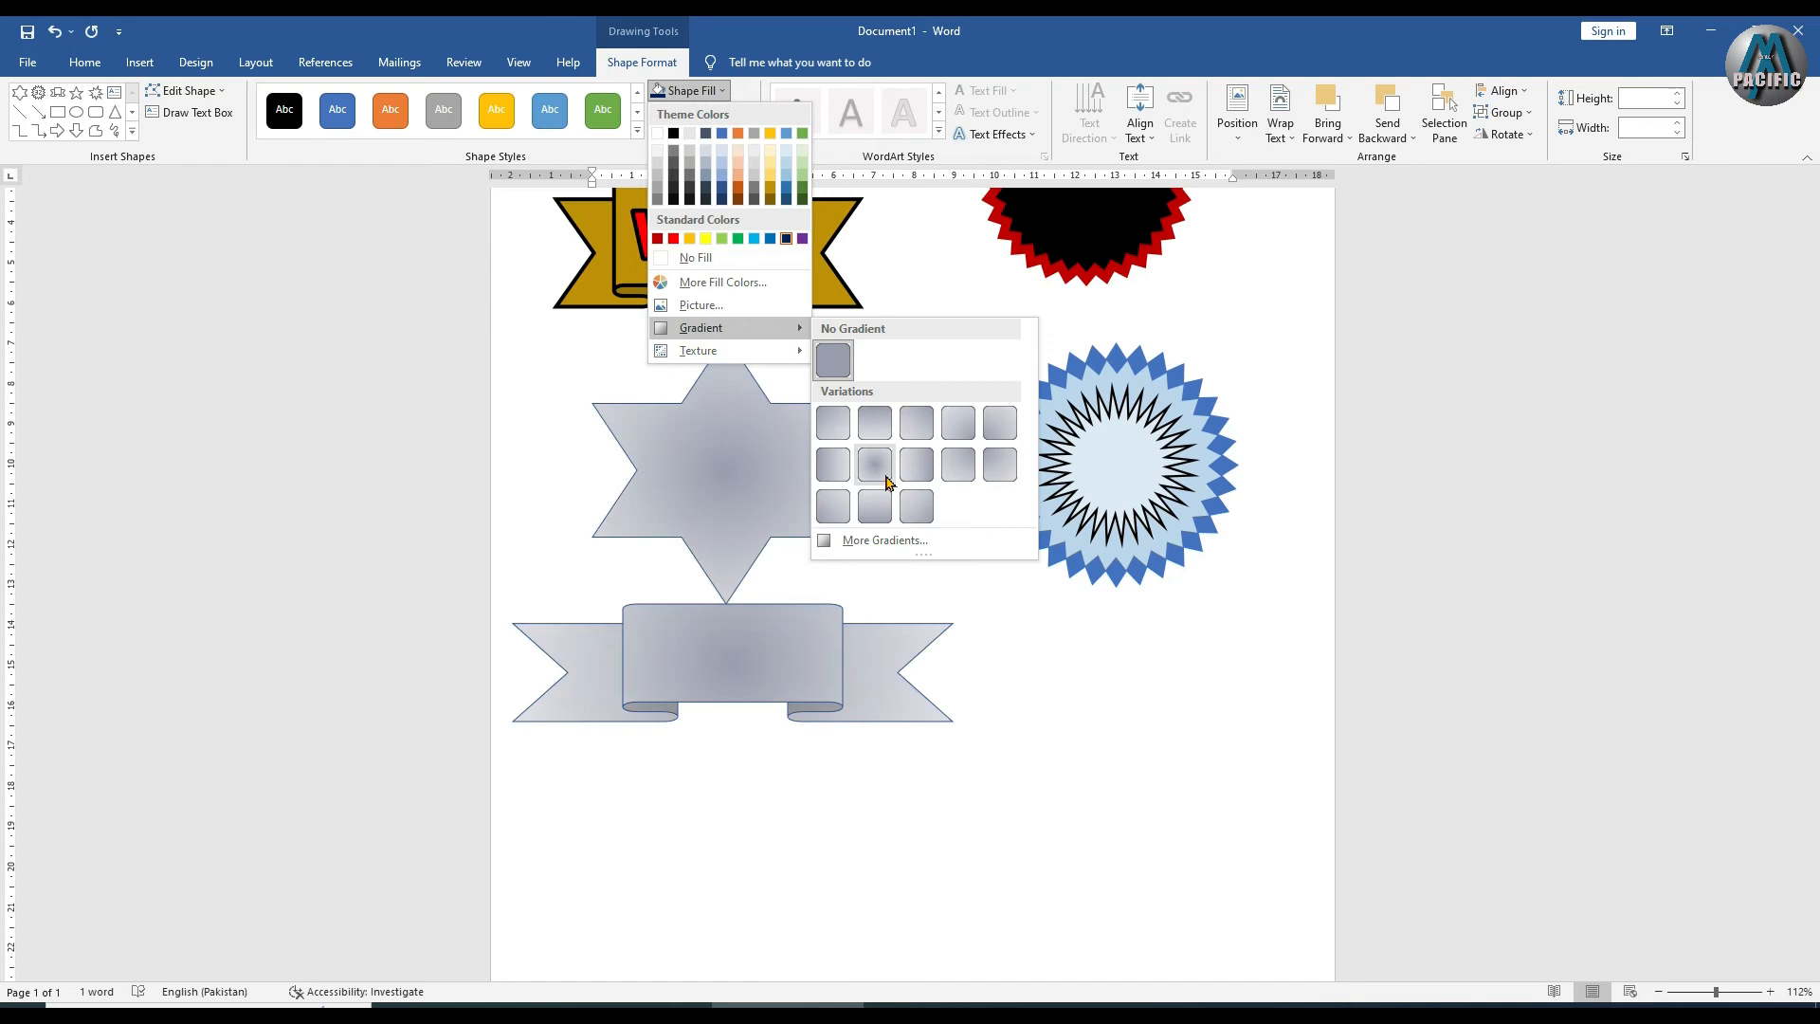
{"action": "left_click", "coordinate": [853, 539]}
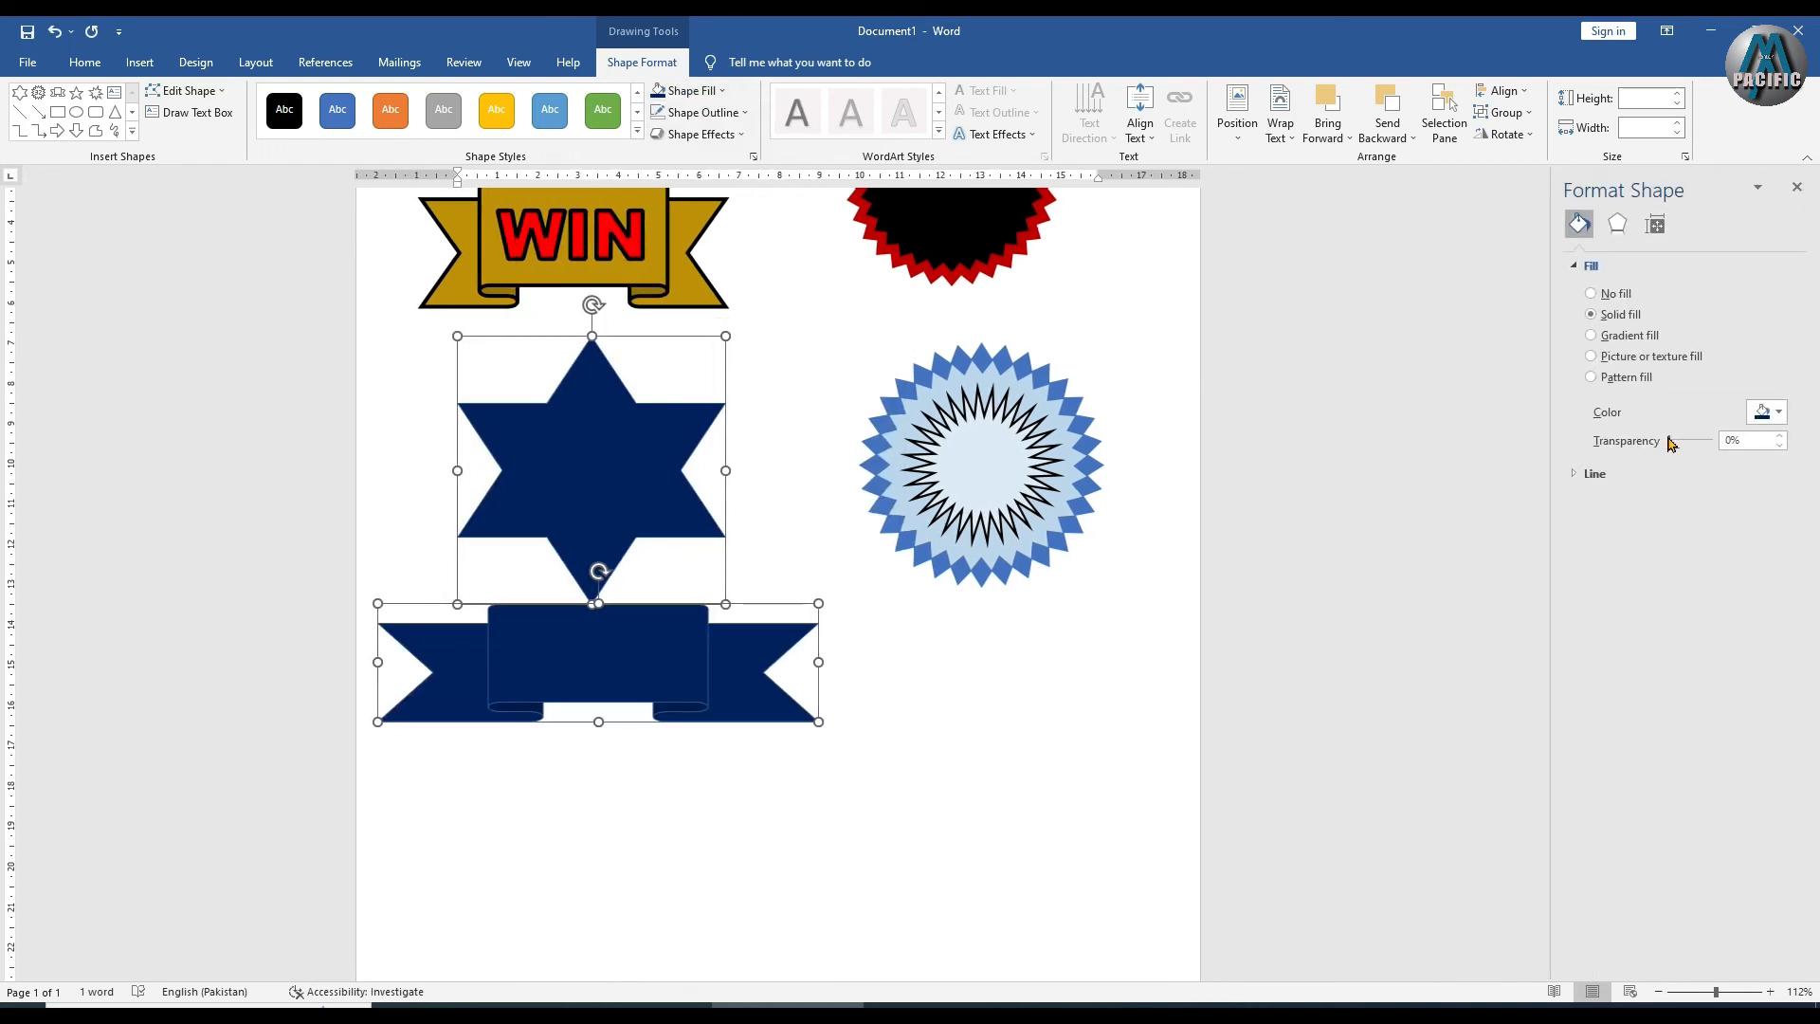
{"action": "left_click", "coordinate": [1611, 337]}
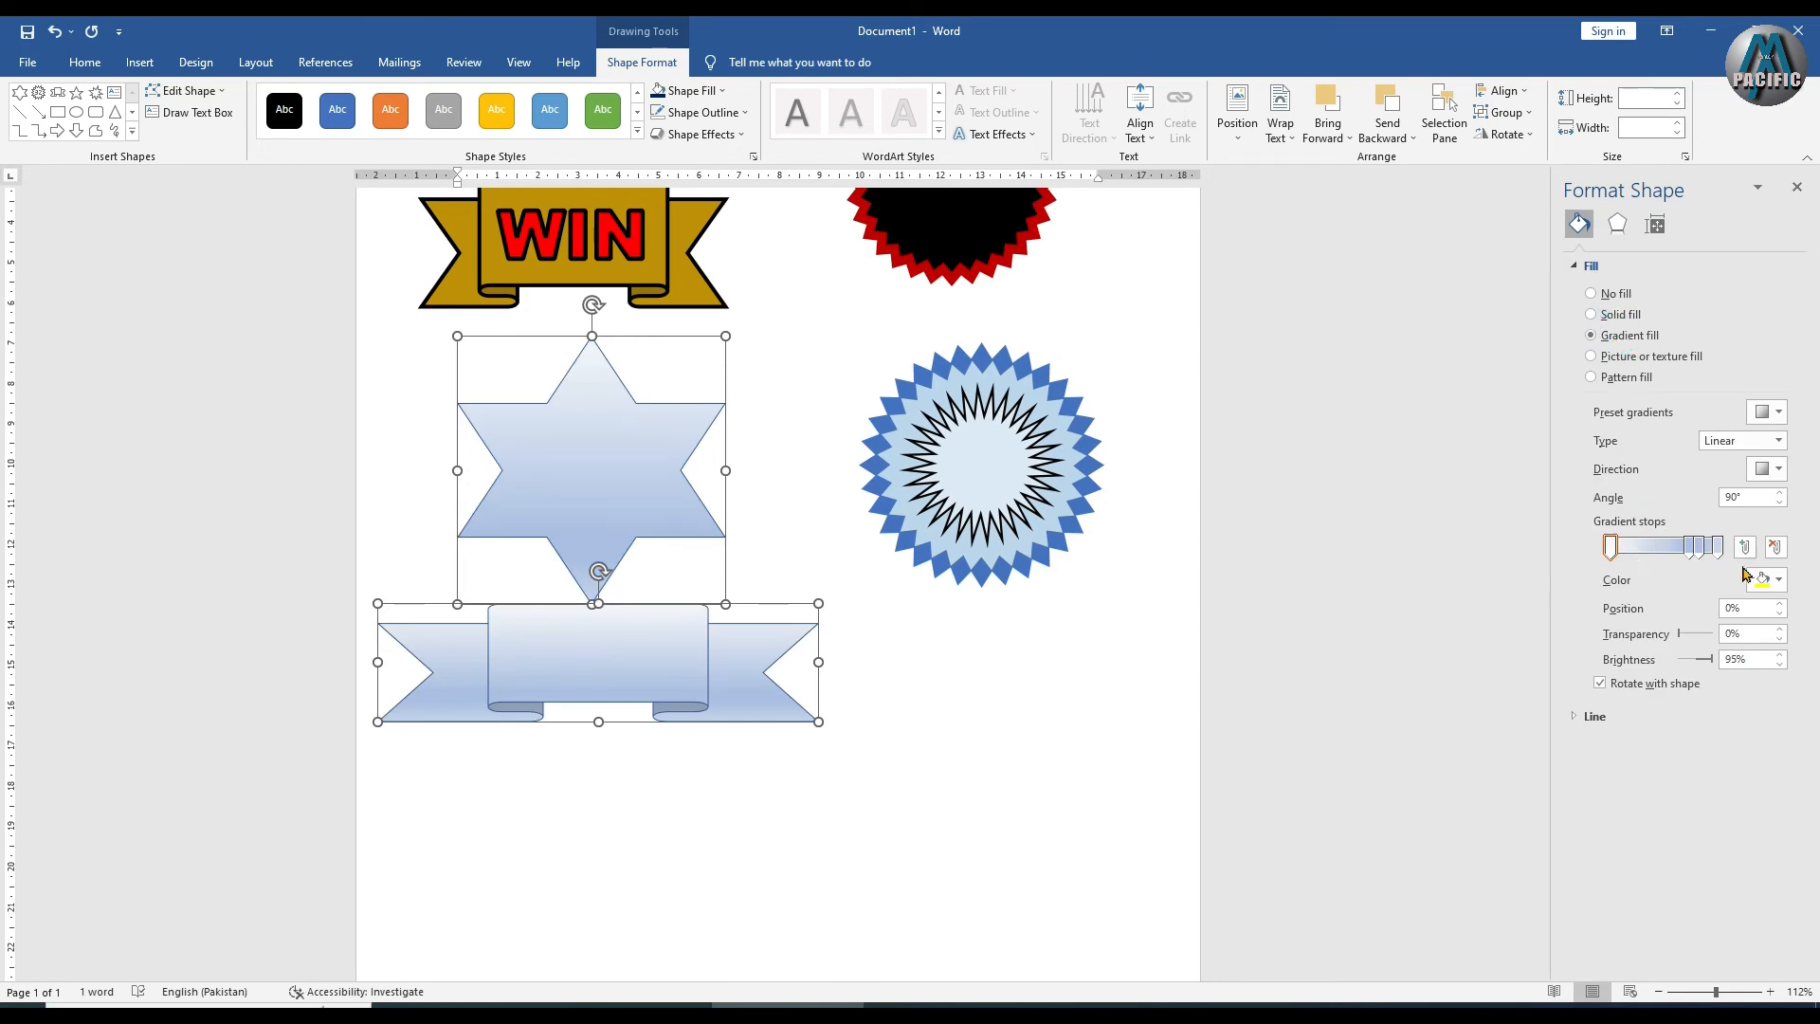
{"action": "left_click", "coordinate": [1777, 471]}
{"action": "left_click", "coordinate": [1752, 442]}
{"action": "left_click", "coordinate": [1752, 442]}
{"action": "left_click", "coordinate": [1769, 417]}
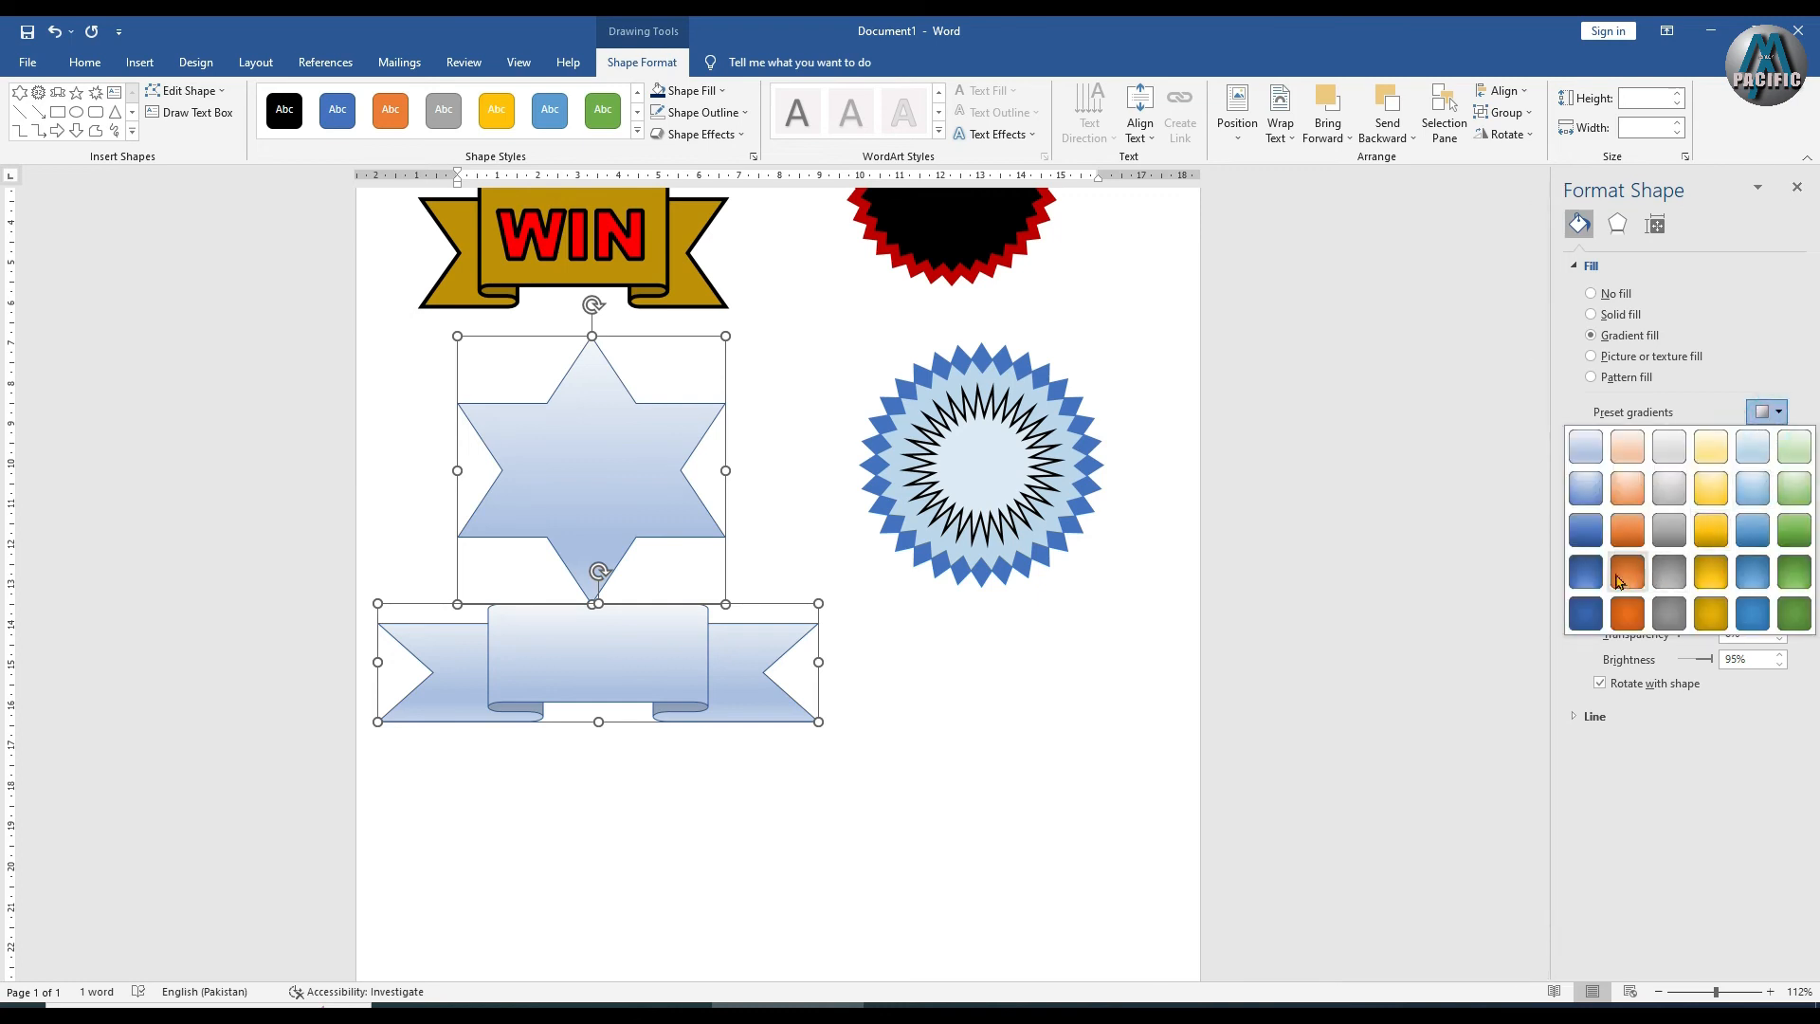
{"action": "left_click", "coordinate": [1586, 572]}
{"action": "left_click", "coordinate": [1068, 768]}
{"action": "left_click", "coordinate": [968, 824]}
{"action": "scroll", "coordinate": [1075, 844], "scroll_direction": "down", "scroll_amount": 1}
{"action": "scroll", "coordinate": [1075, 844], "scroll_direction": "down", "scroll_amount": 2}
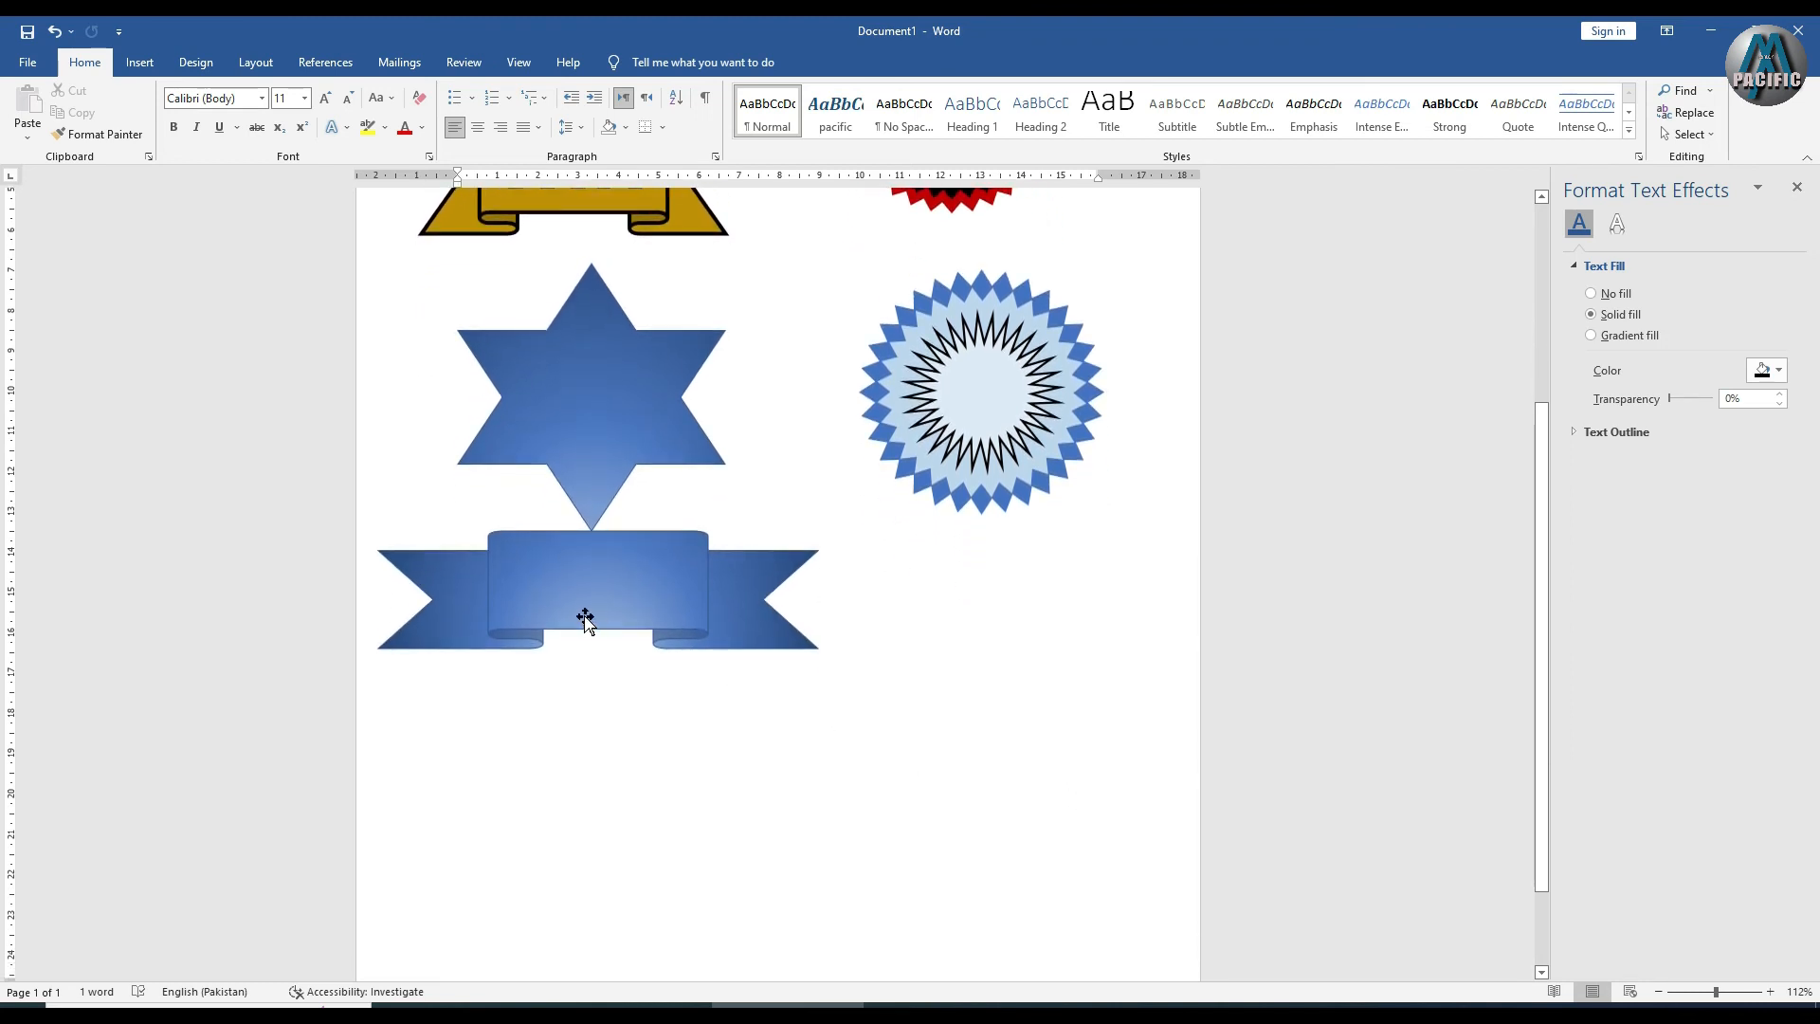
Draw a 16-point star about 6.07 cm wide and 5.9 cm high below the blue seal
{"action": "left_click", "coordinate": [119, 34]}
{"action": "left_click", "coordinate": [209, 24]}
{"action": "left_click", "coordinate": [147, 55]}
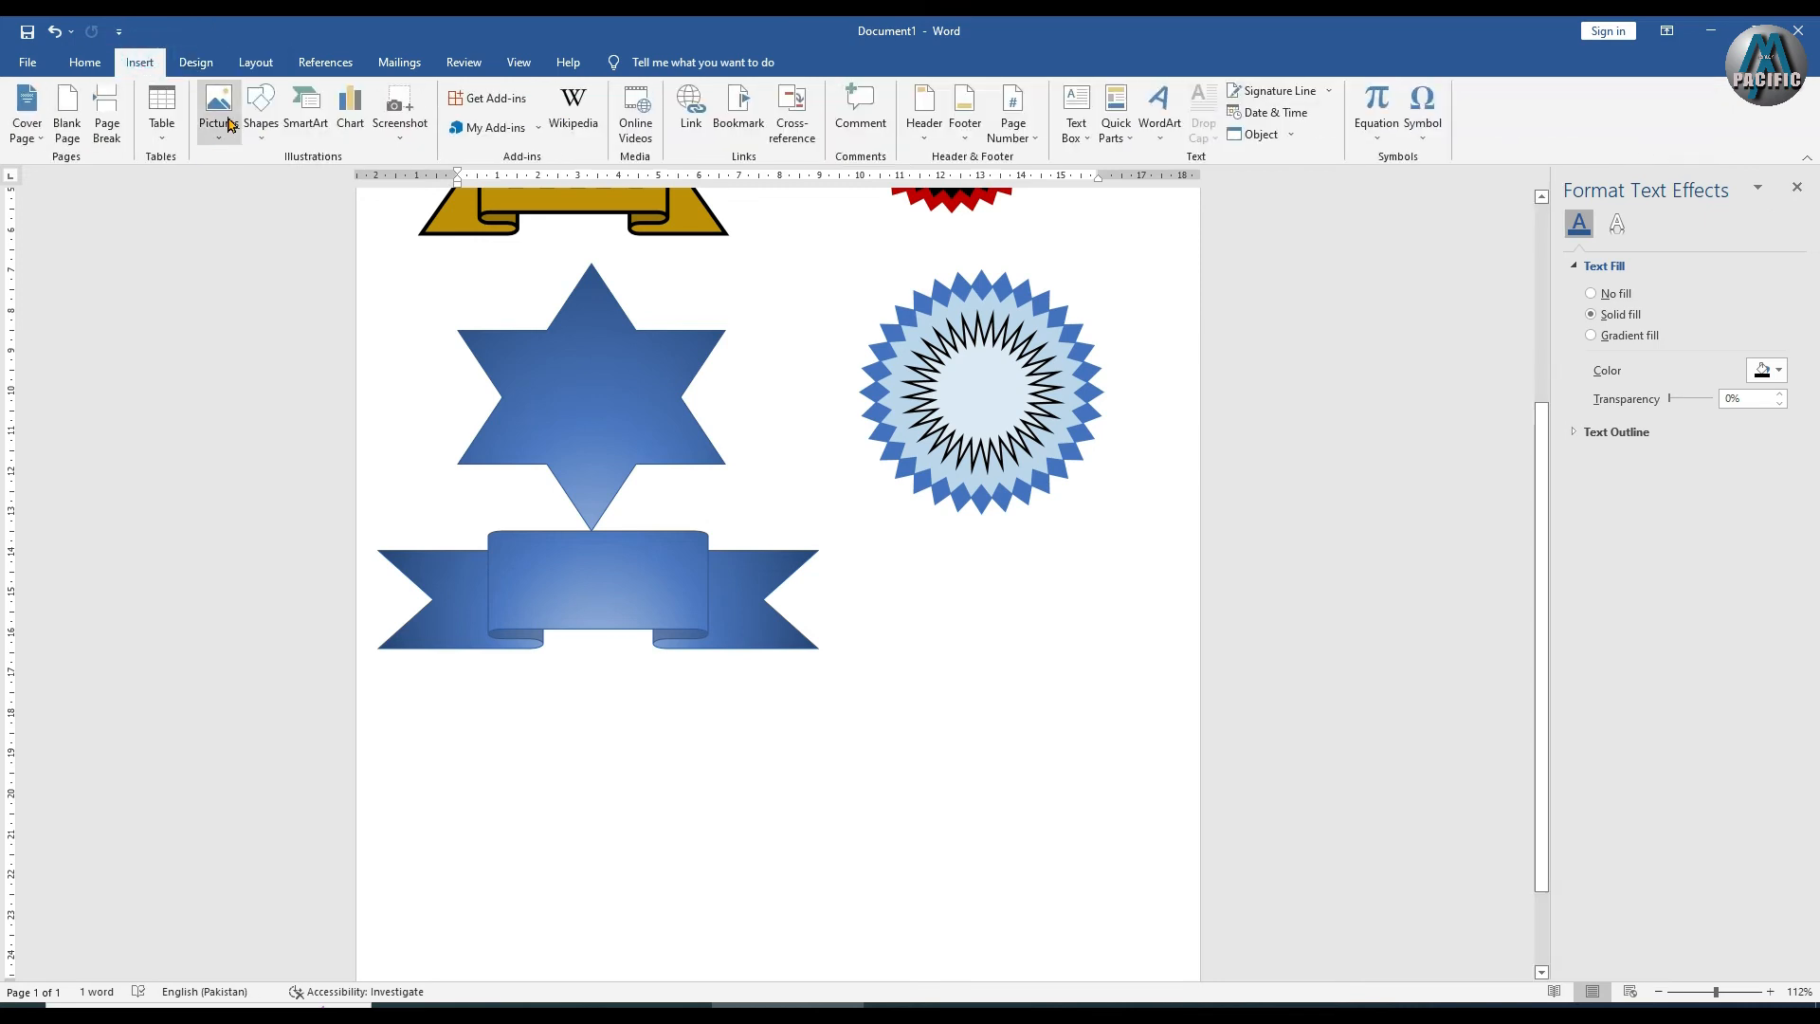
{"action": "left_click", "coordinate": [259, 118]}
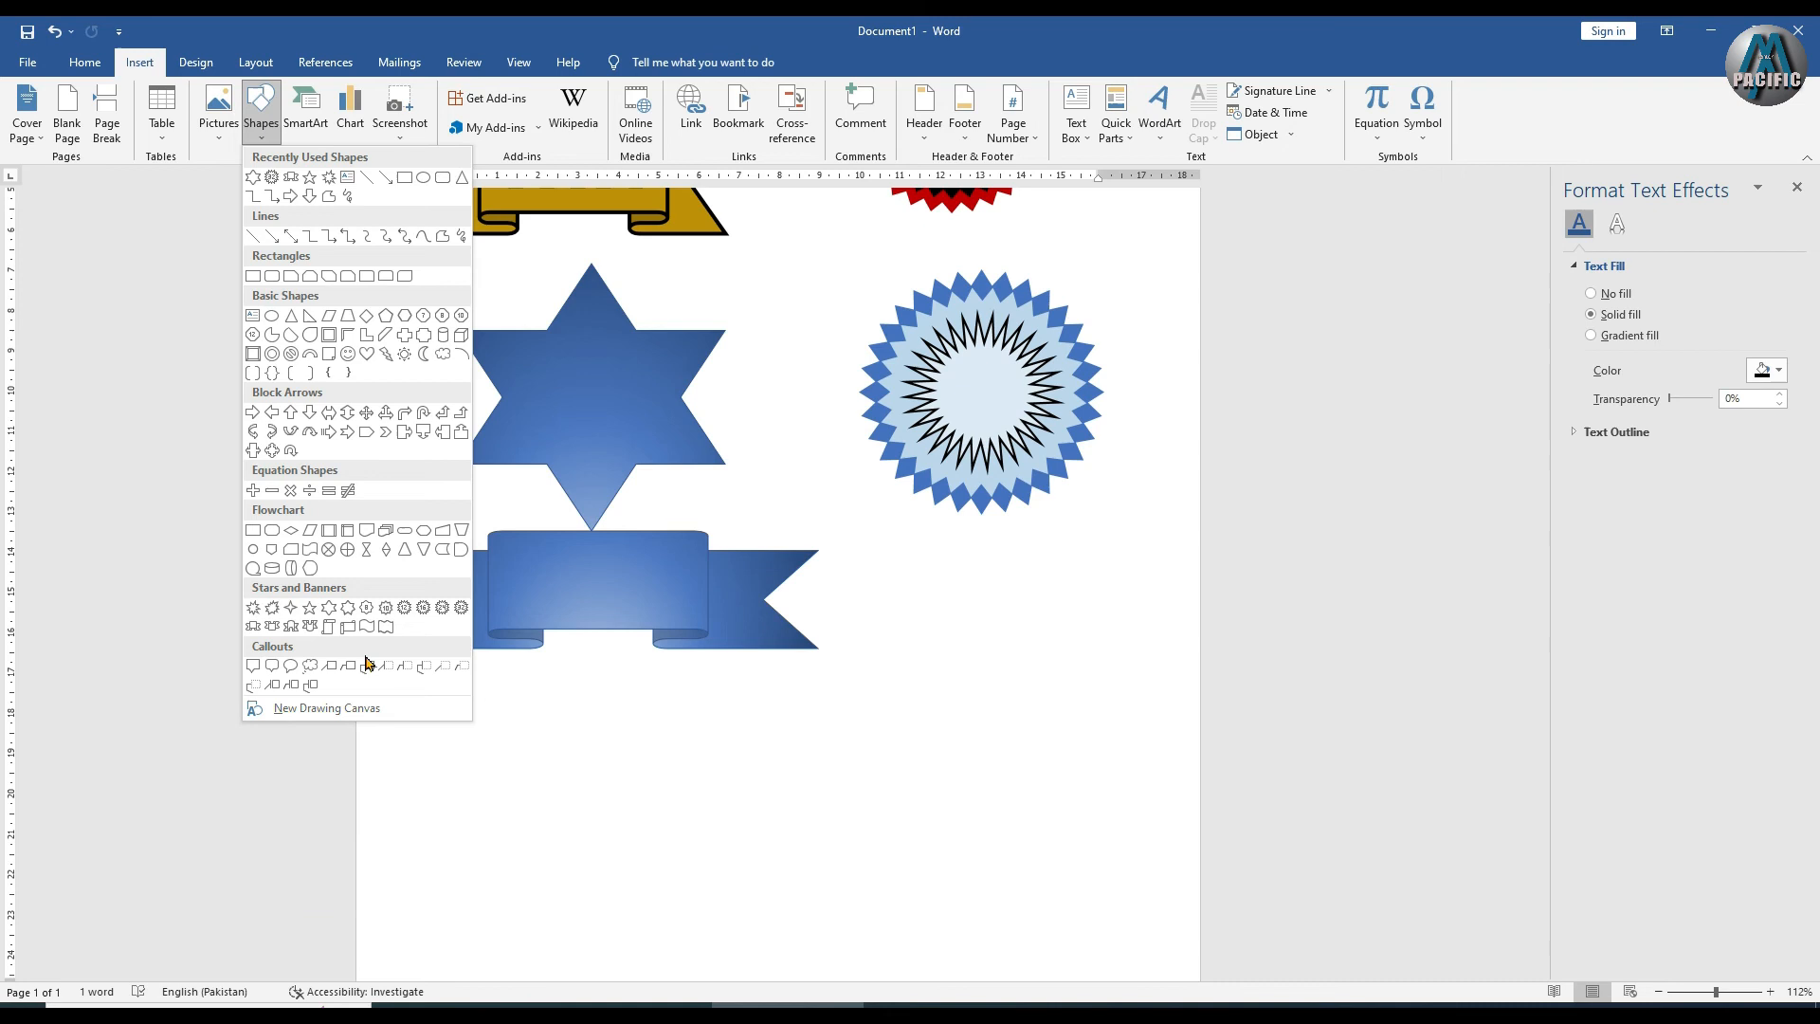
{"action": "left_click", "coordinate": [310, 610]}
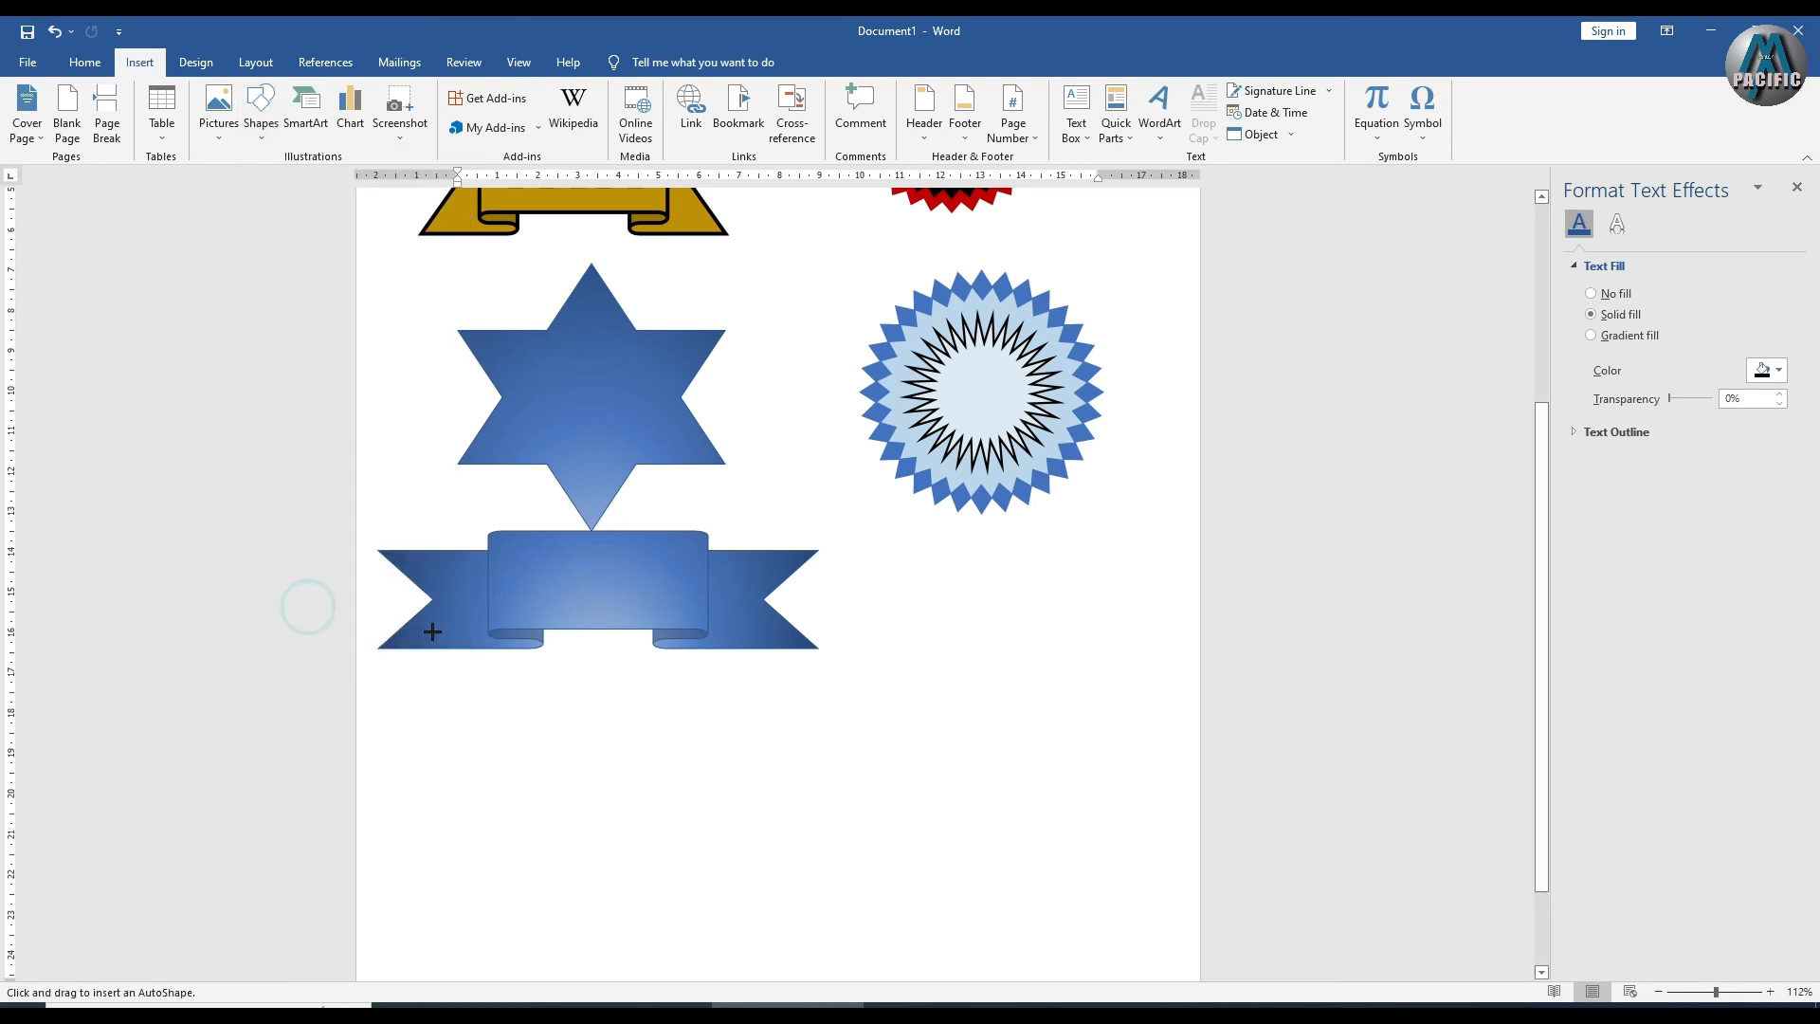
{"action": "left_click", "coordinate": [251, 133]}
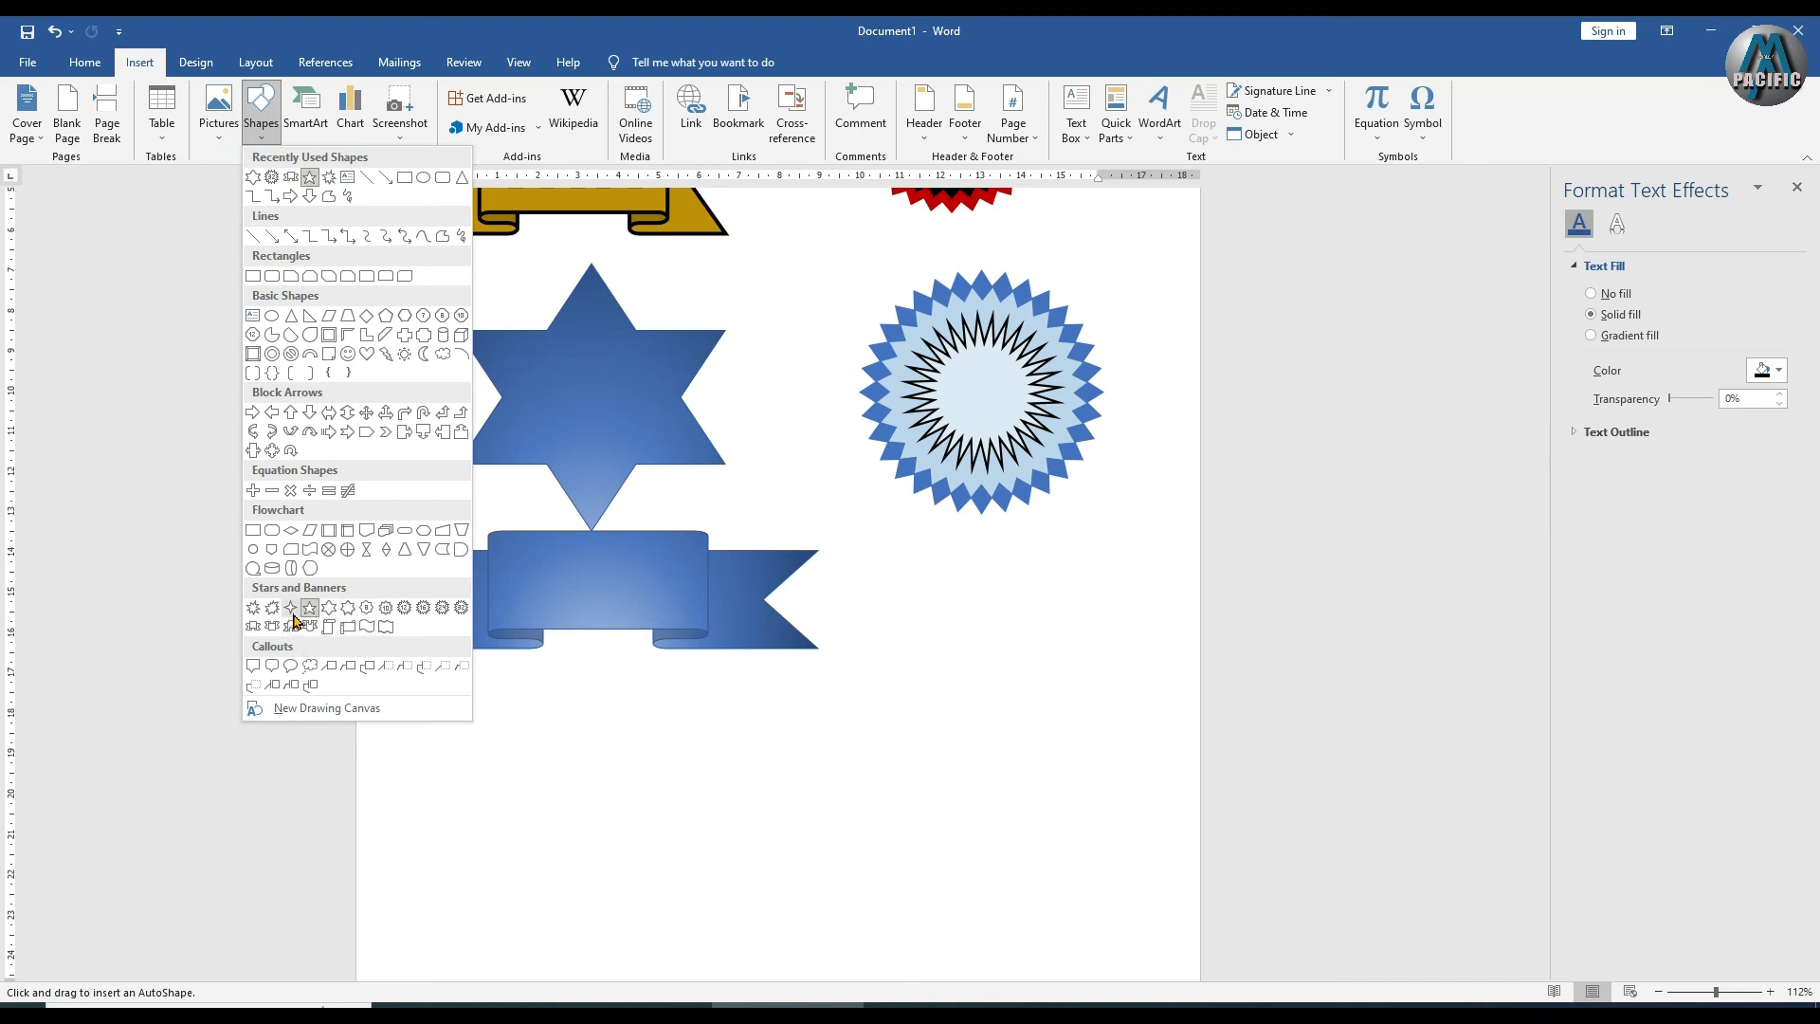
{"action": "left_click", "coordinate": [423, 610]}
{"action": "left_click_drag", "start_coordinate": [934, 606], "coordinate": [1180, 844]}
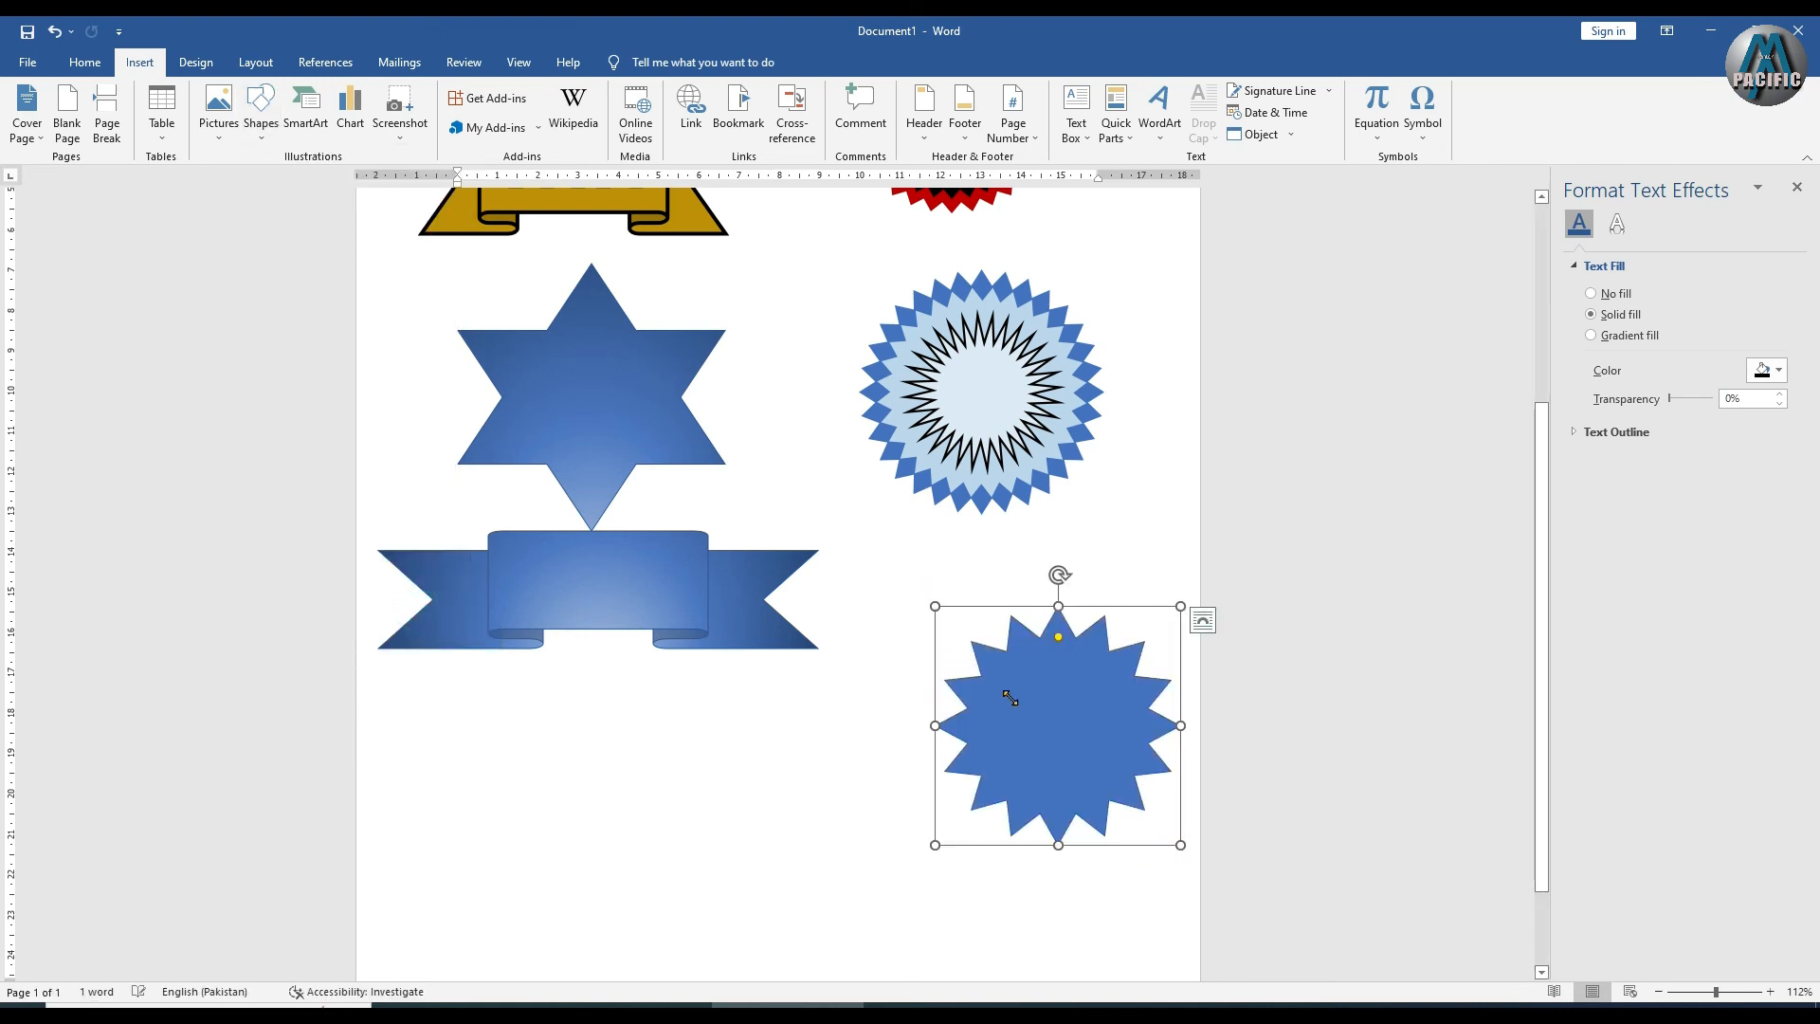
Narrow the 16-point star's points into long thin rays and spread four copies of it beside and below it
{"action": "left_click_drag", "start_coordinate": [1059, 639], "coordinate": [933, 640]}
{"action": "left_click", "coordinate": [979, 877], "text": "shift"}
{"action": "left_click", "coordinate": [881, 906], "text": "shift"}
{"action": "left_click", "coordinate": [807, 781], "text": "shift"}
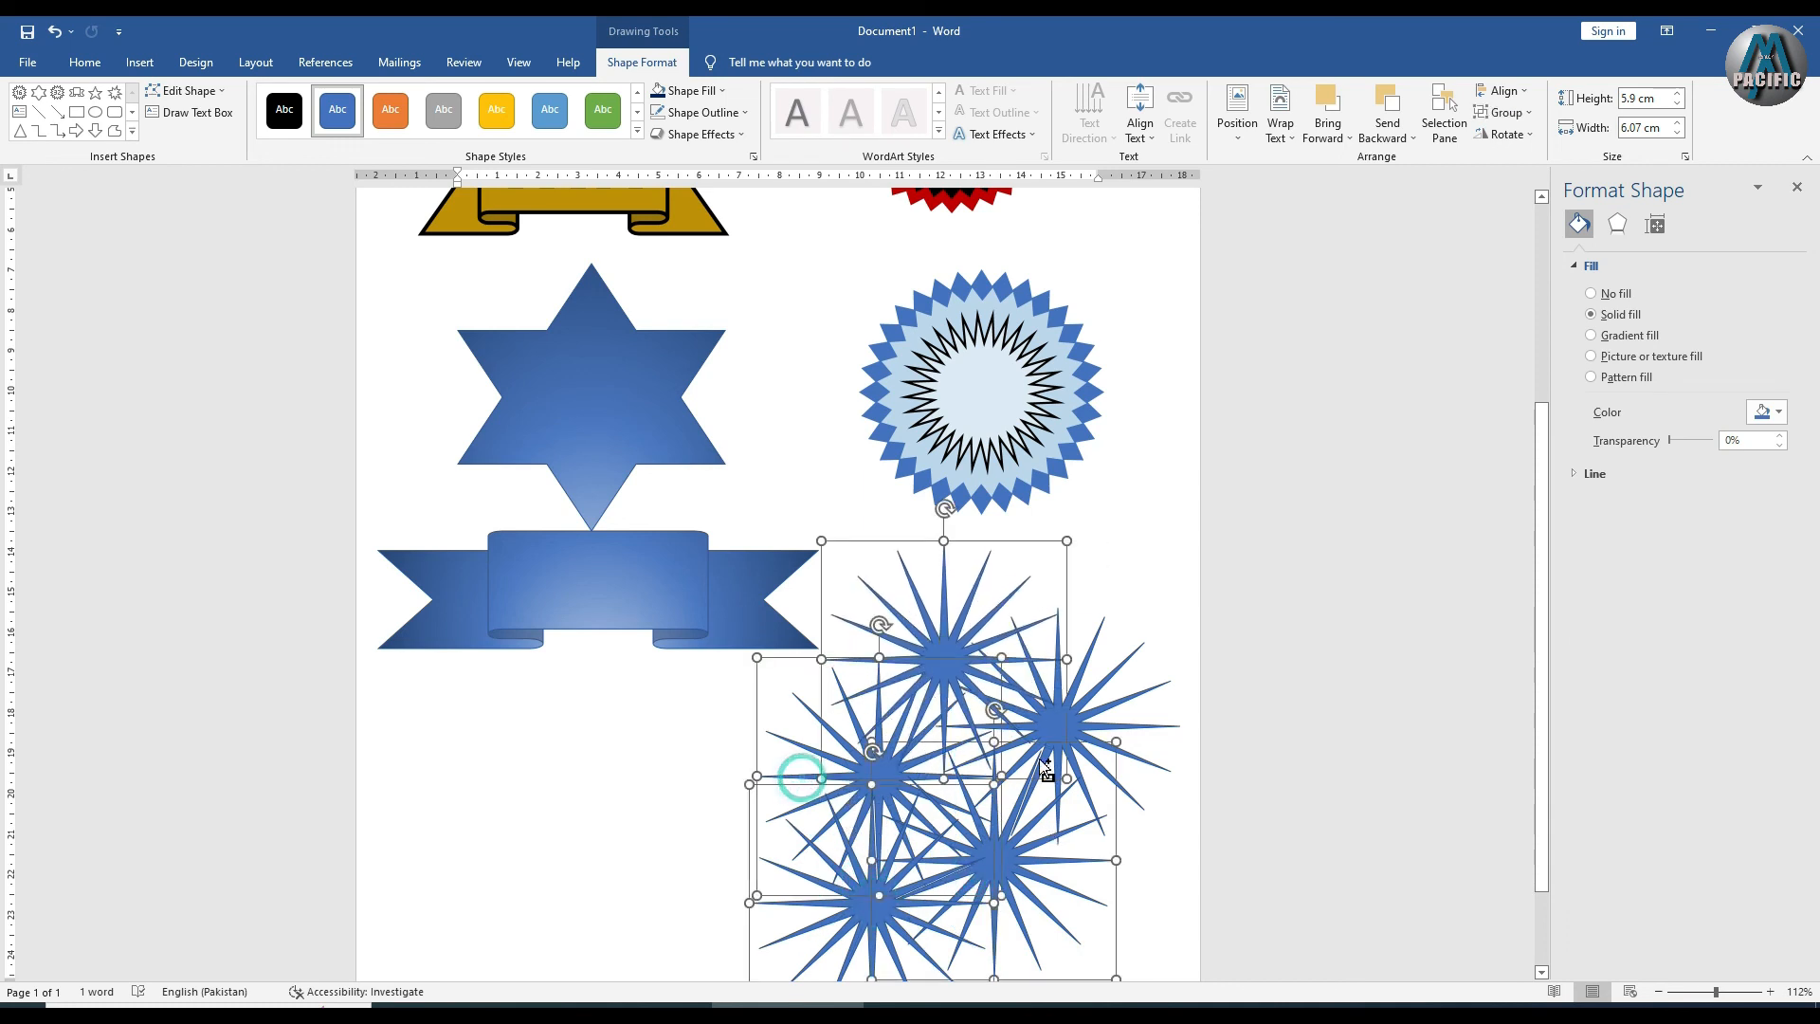
Fill all five thin-rayed stars with the standard orange colour
{"action": "left_click", "coordinate": [1107, 725], "text": "shift"}
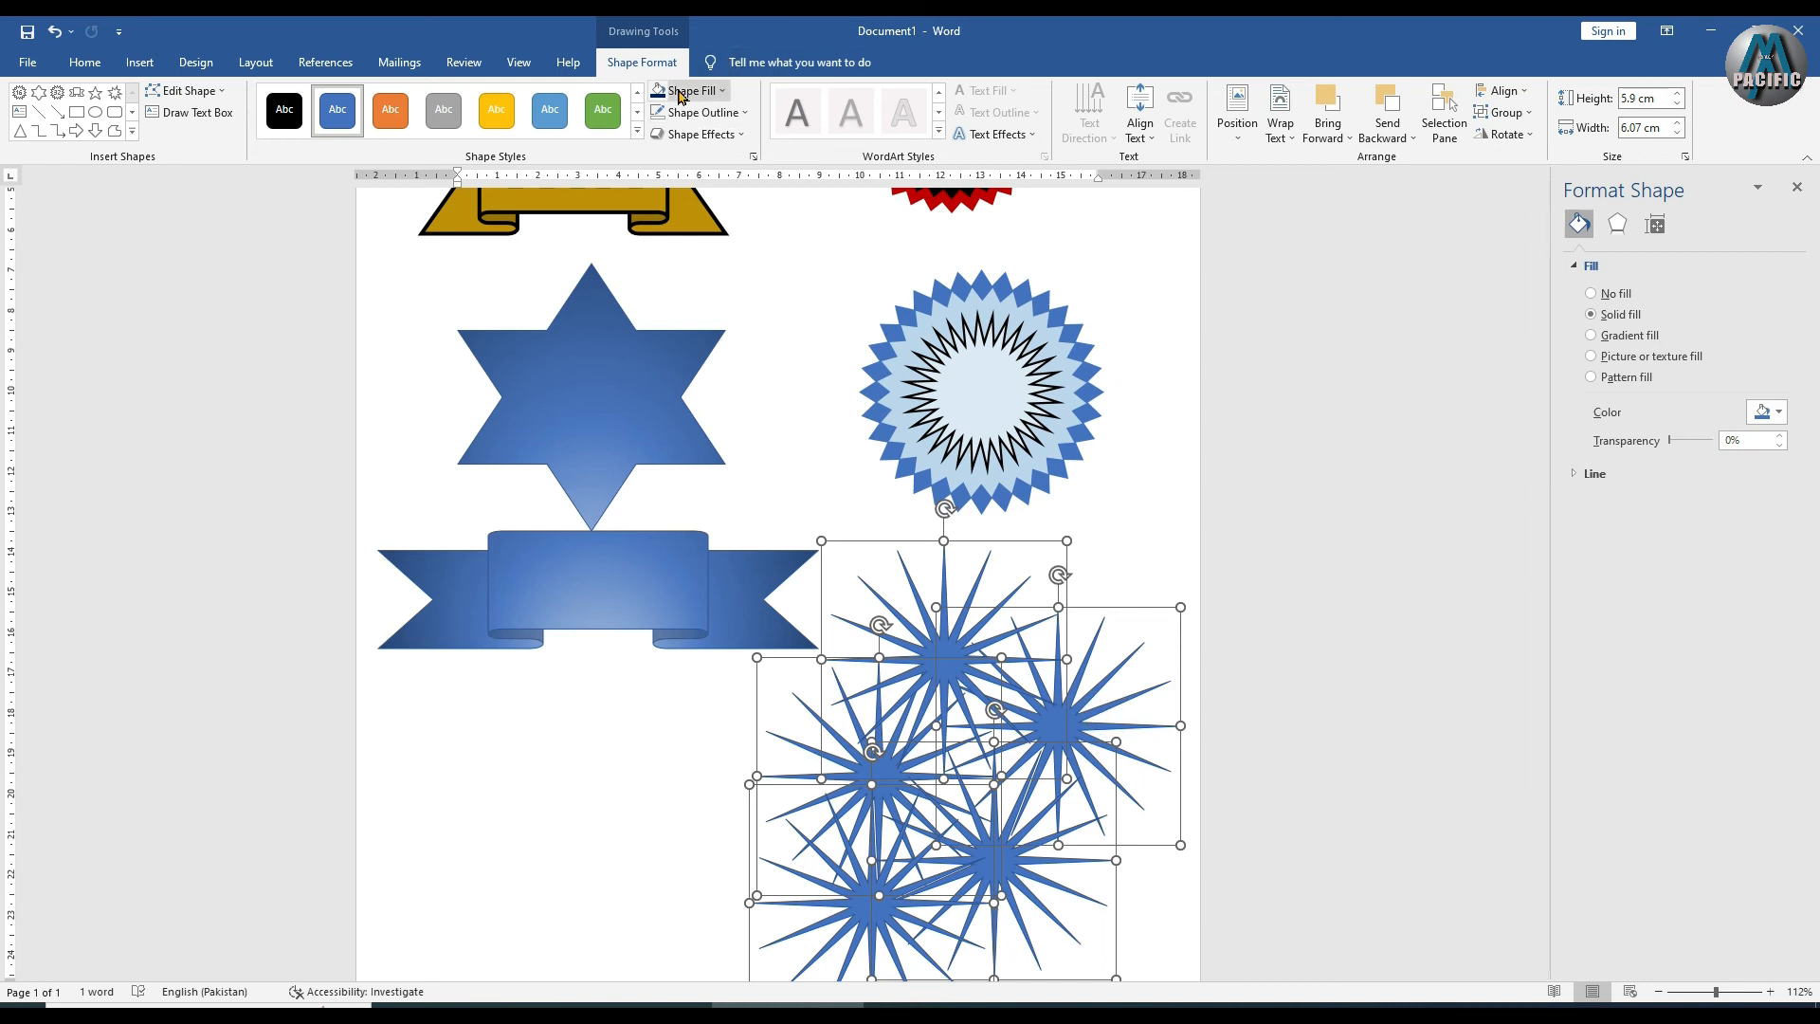
{"action": "left_click", "coordinate": [720, 90]}
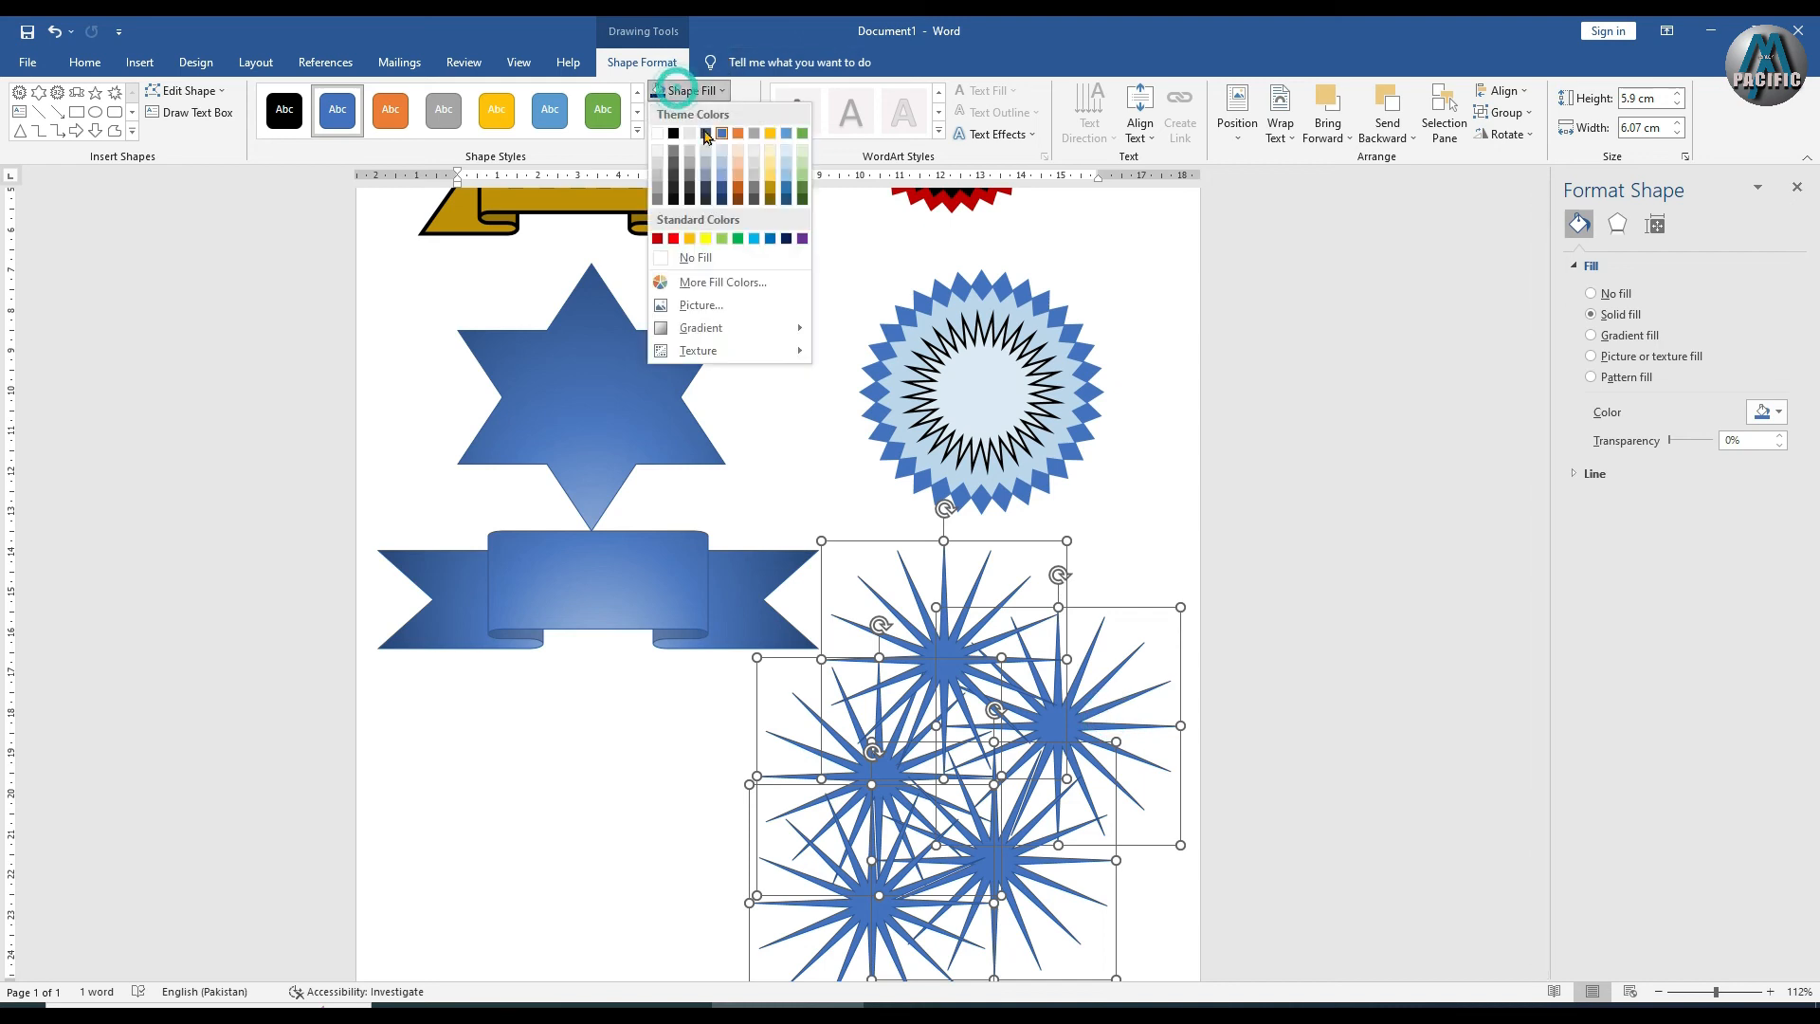
{"action": "left_click", "coordinate": [742, 195]}
{"action": "left_click", "coordinate": [720, 90]}
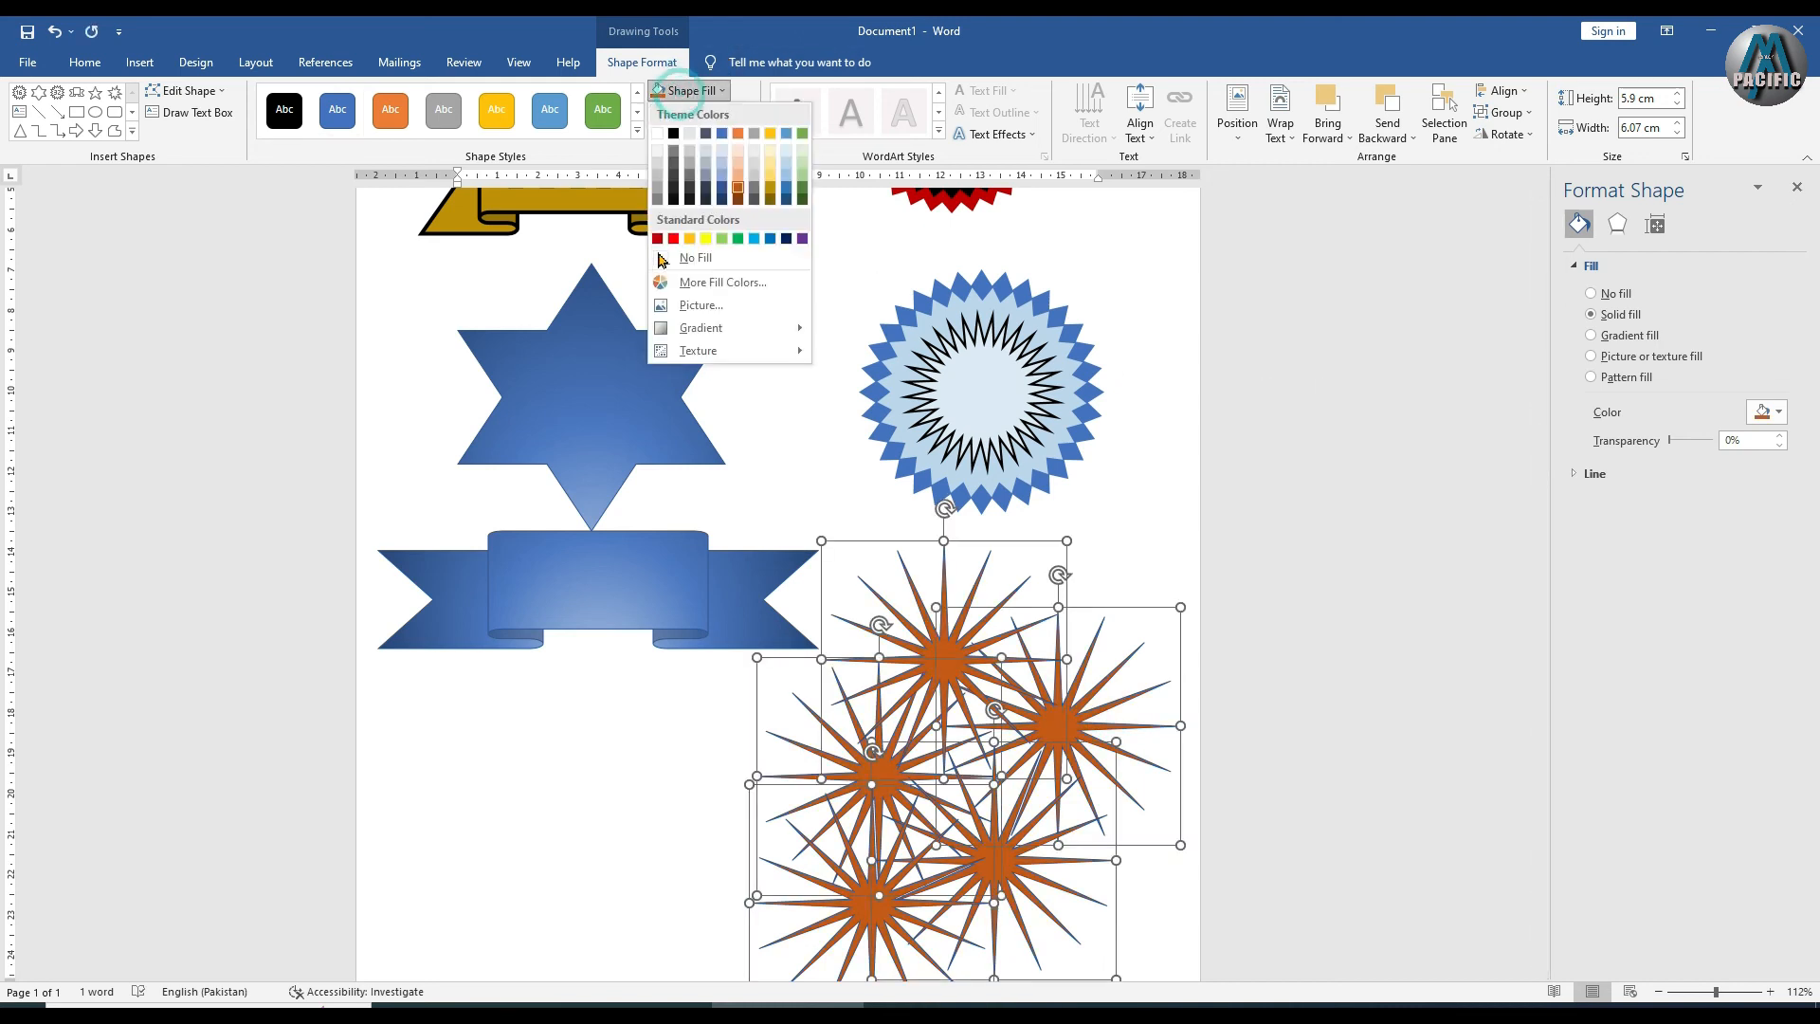
{"action": "left_click", "coordinate": [687, 237]}
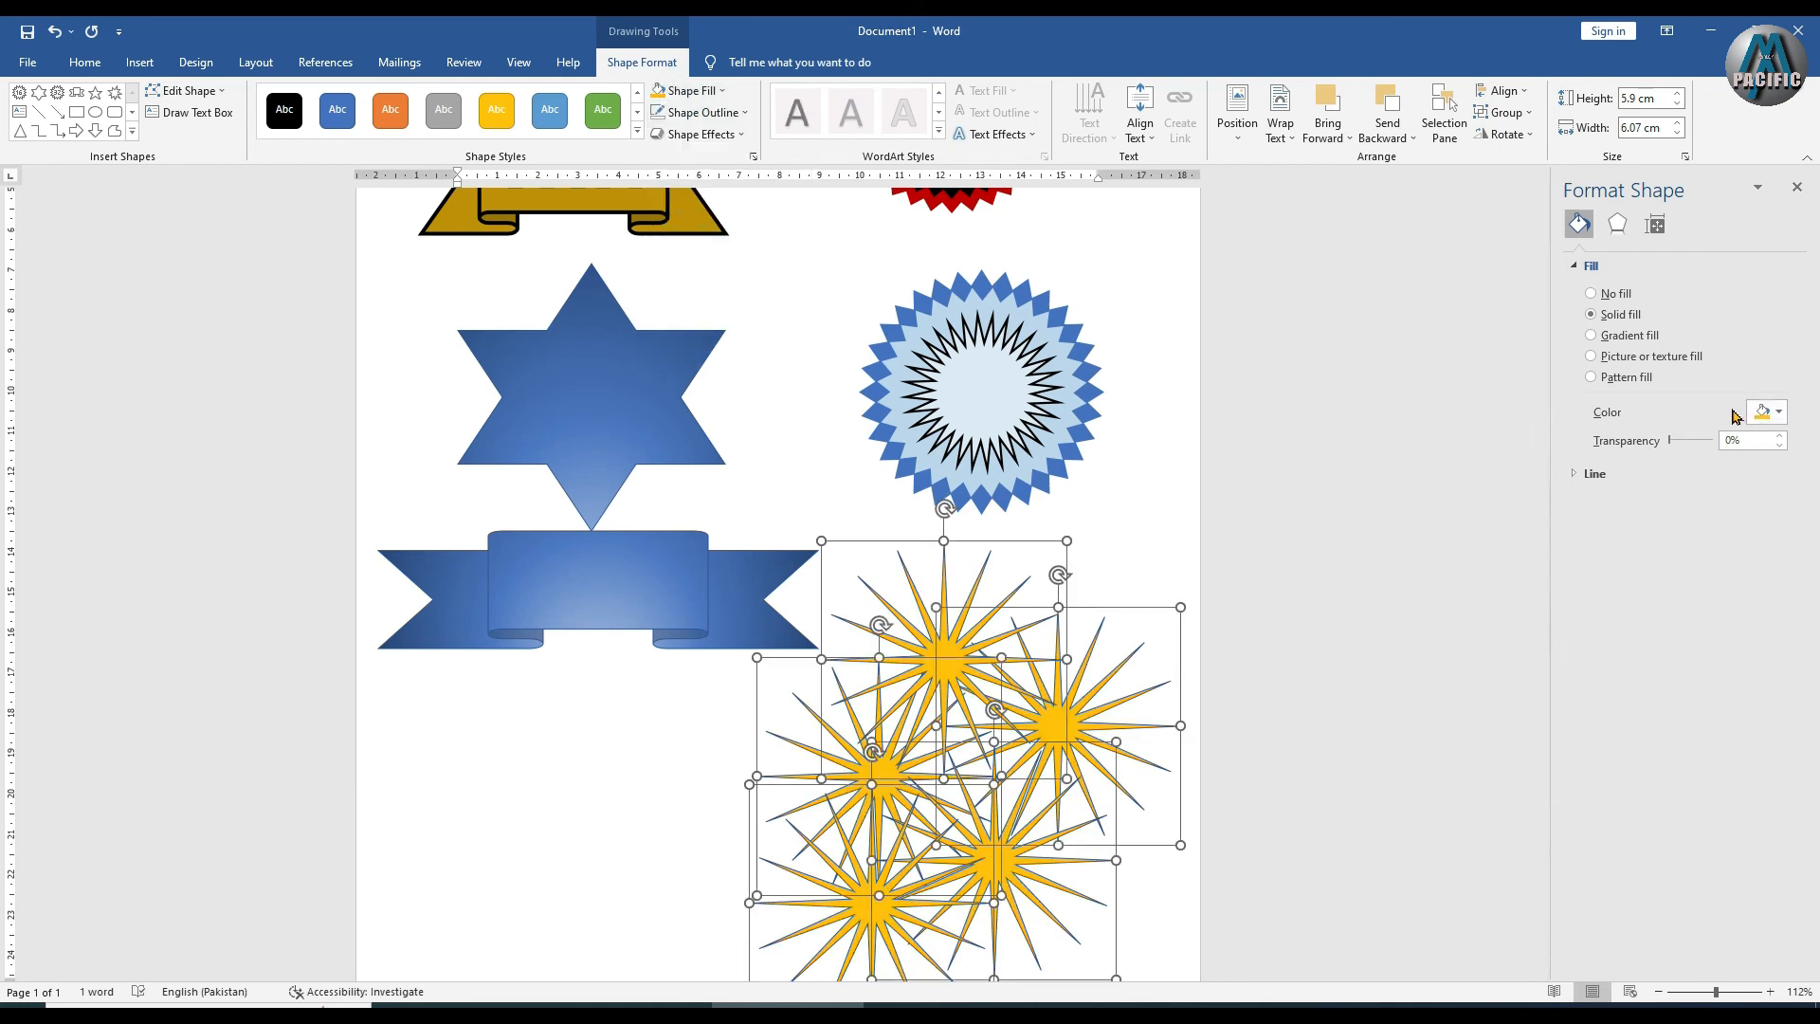
Give the five thin-rayed stars a dark-variation linear gradient at 90° and remove their outlines
{"action": "left_click", "coordinate": [709, 93]}
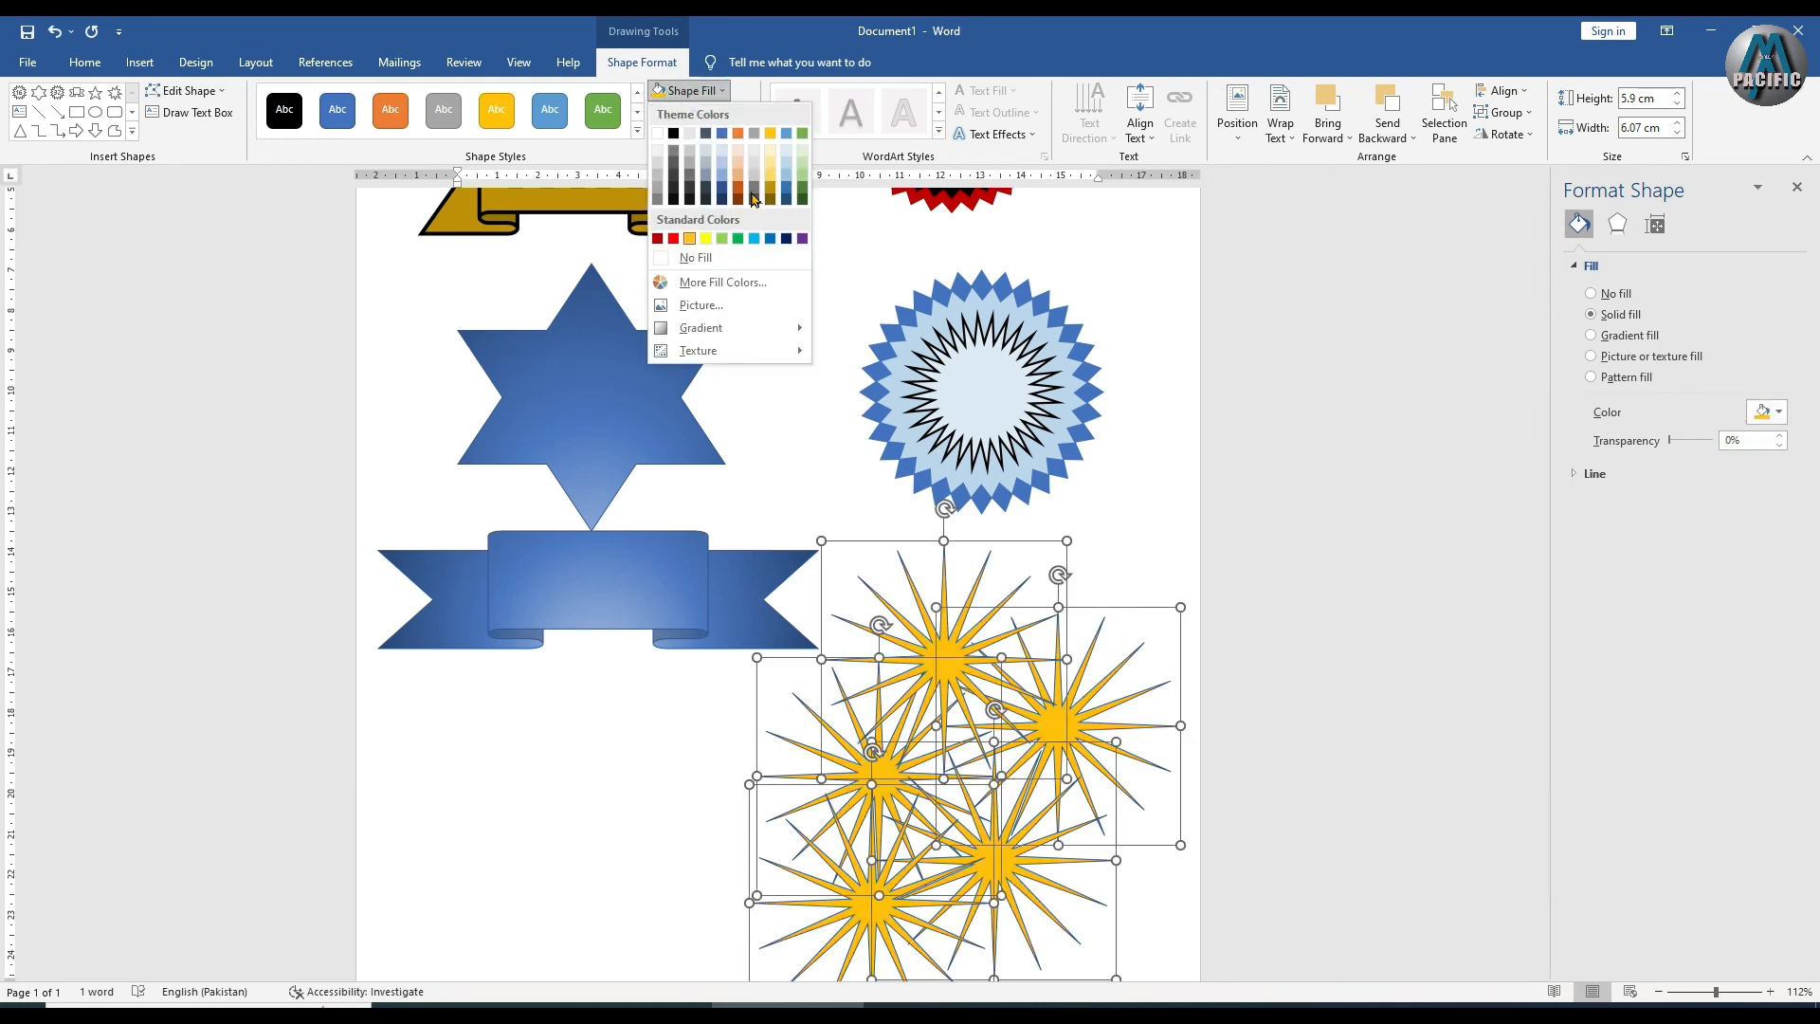
{"action": "mouse_move", "coordinate": [792, 327]}
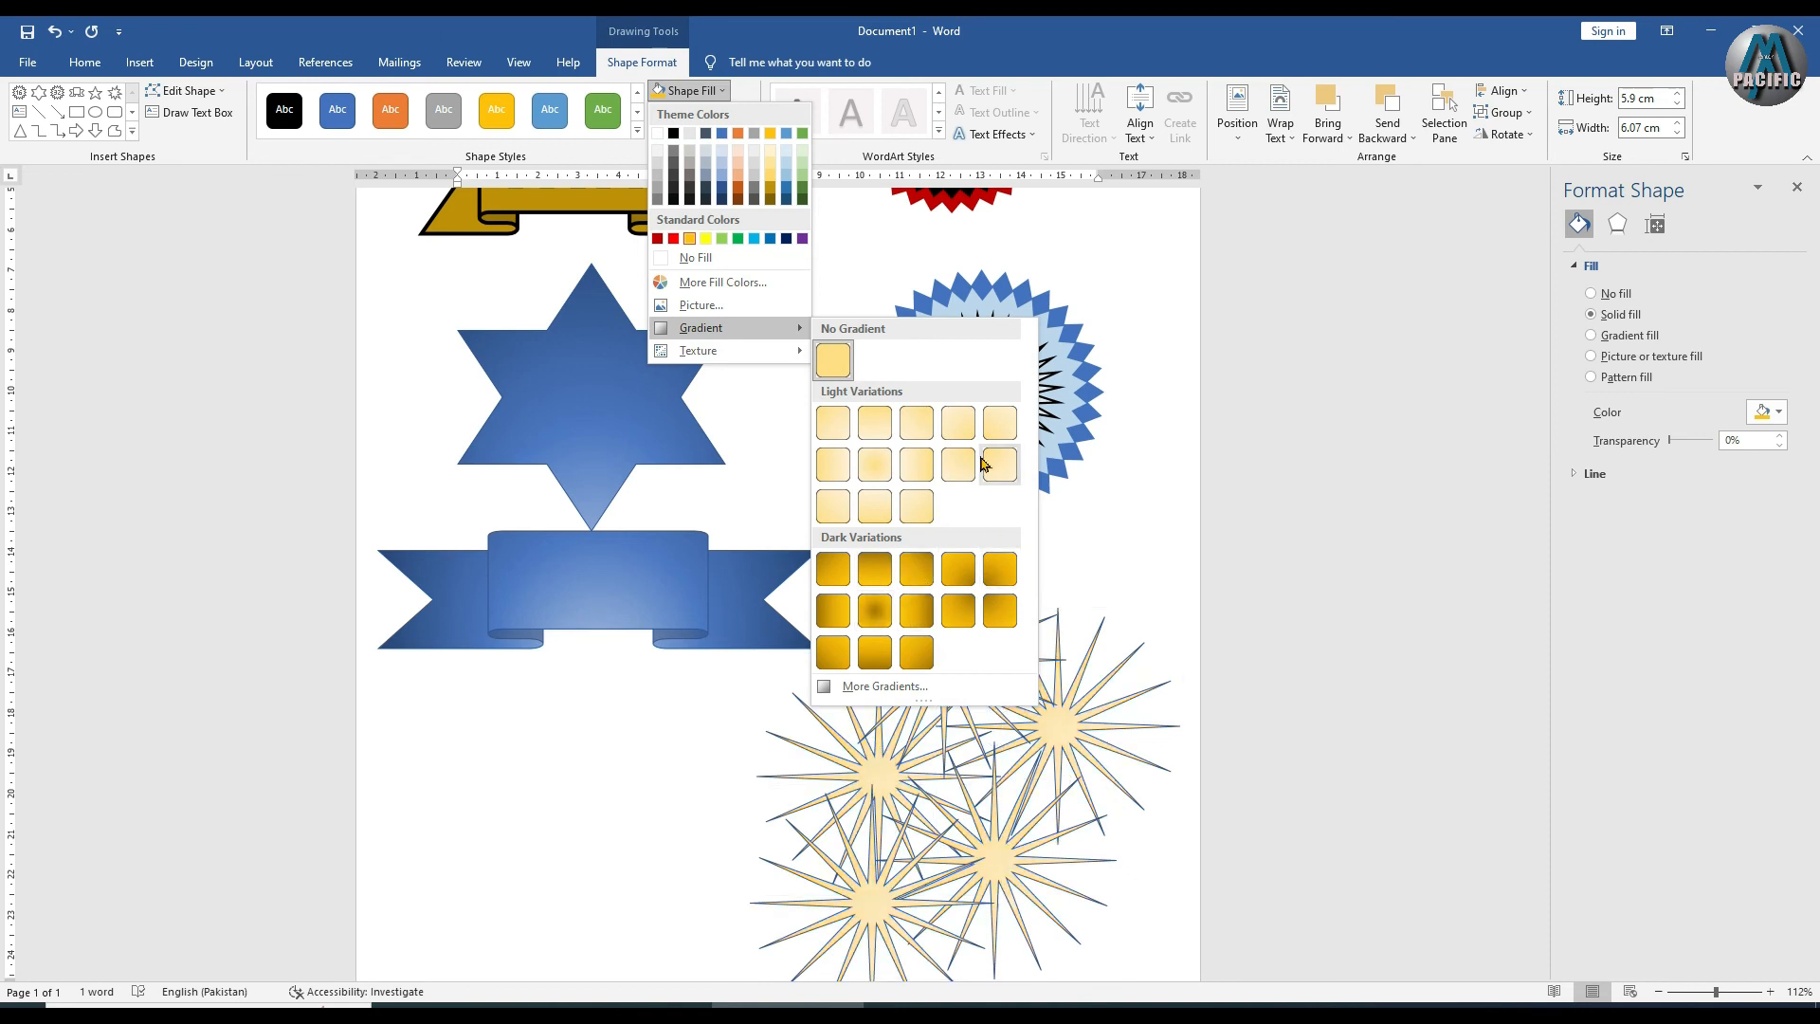
{"action": "left_click", "coordinate": [887, 575]}
{"action": "left_click", "coordinate": [703, 112]}
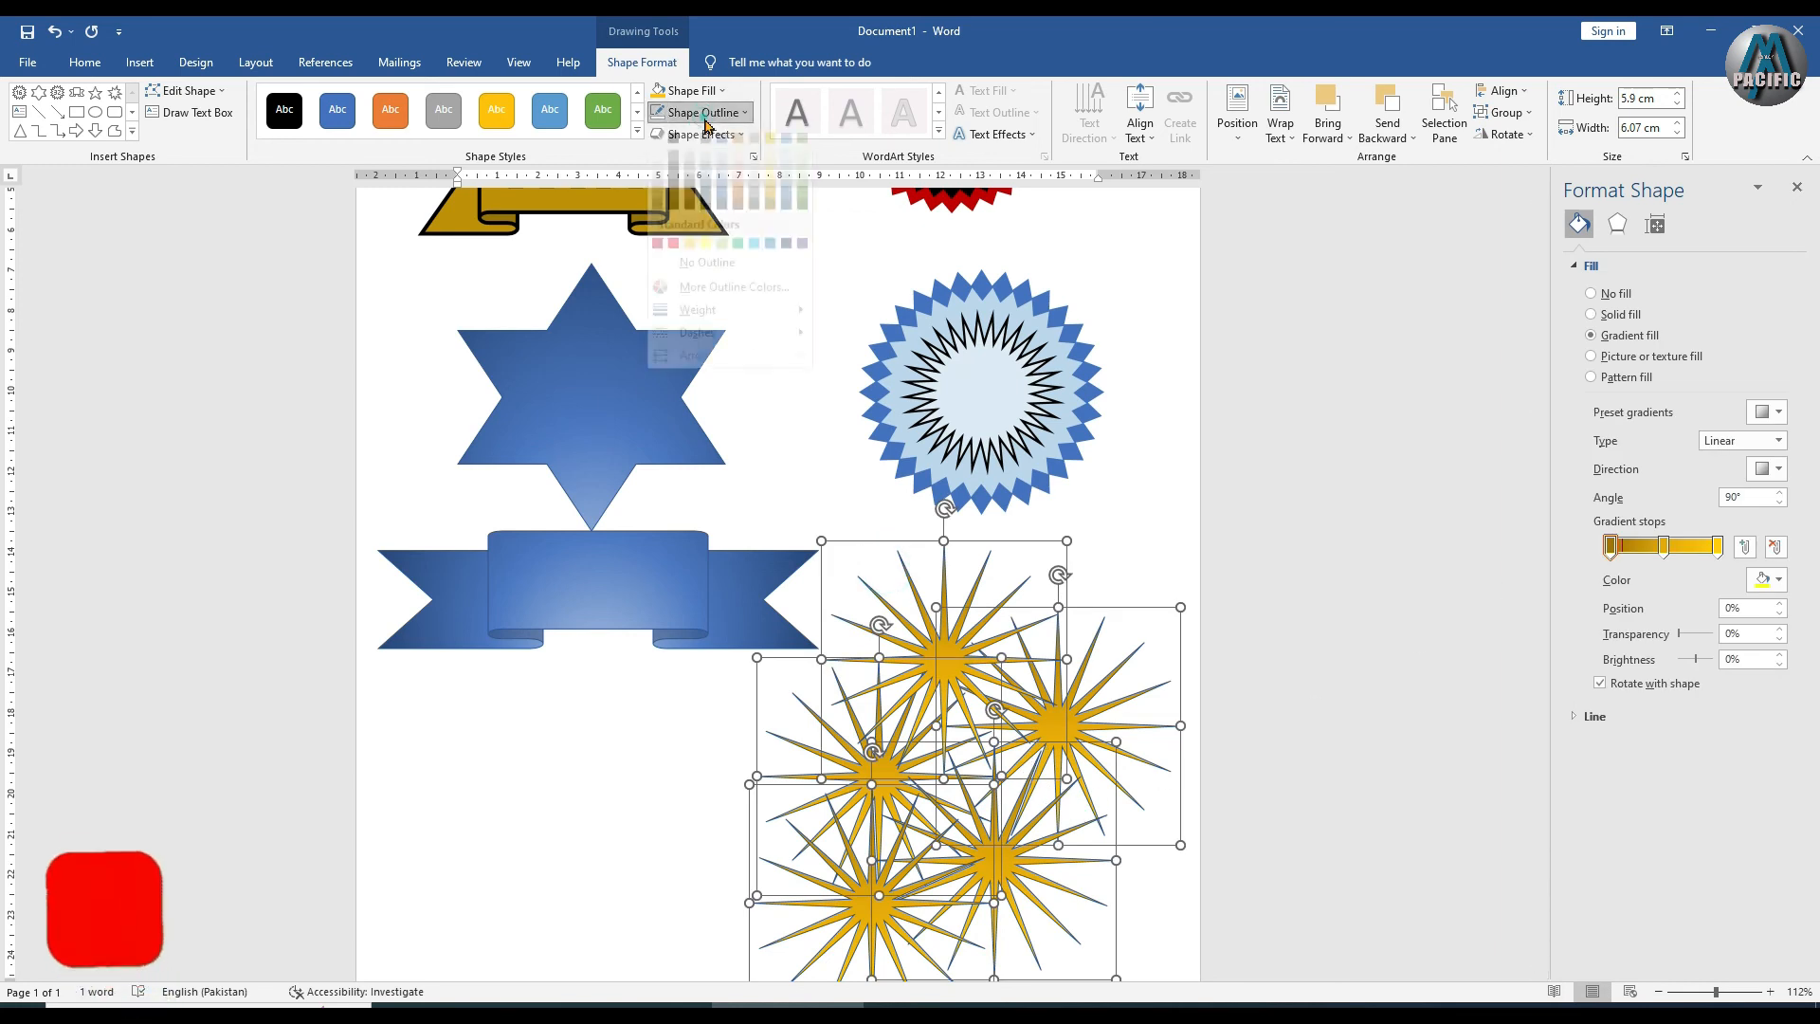
{"action": "left_click", "coordinate": [706, 280]}
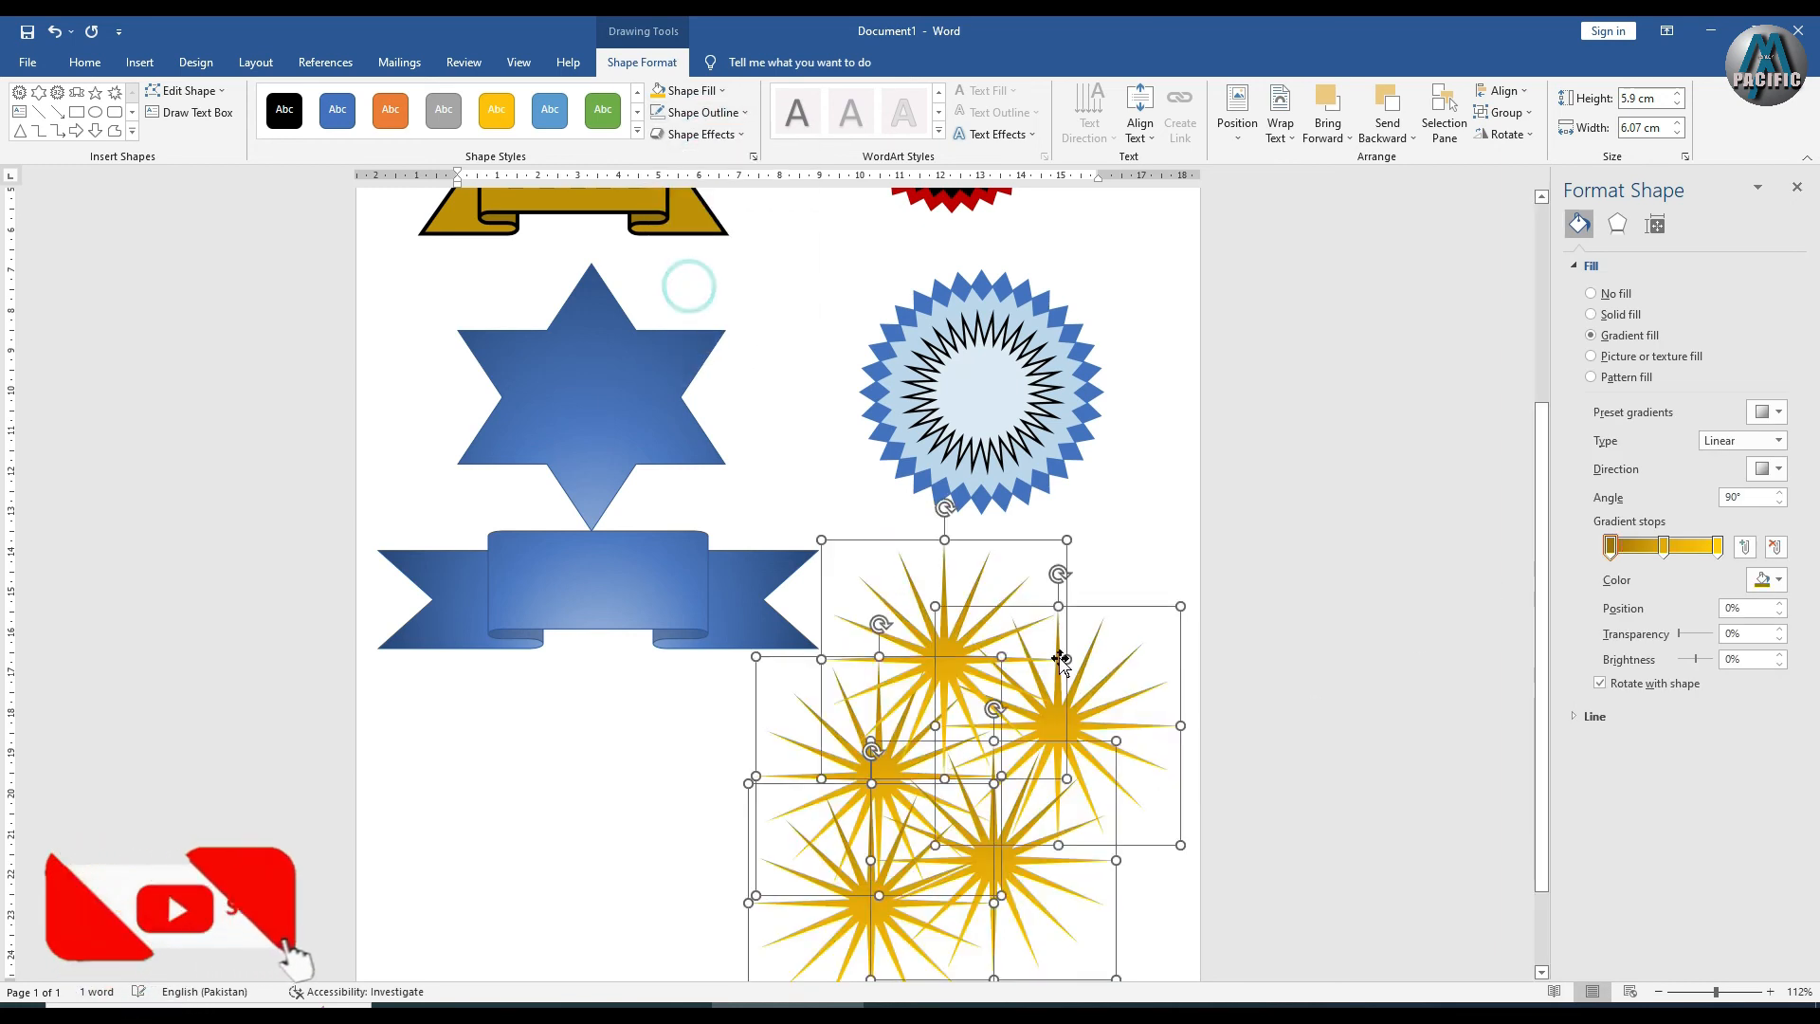
{"action": "left_click", "coordinate": [1157, 577]}
Select all five golden stars and shrink them together to about 4.65 cm wide and 4.52 cm high each
{"action": "scroll", "coordinate": [1157, 576], "scroll_direction": "up", "scroll_amount": 2}
{"action": "scroll", "coordinate": [1109, 730], "scroll_direction": "down", "scroll_amount": 3}
{"action": "scroll", "coordinate": [1109, 730], "scroll_direction": "down", "scroll_amount": 2, "text": "ctrl"}
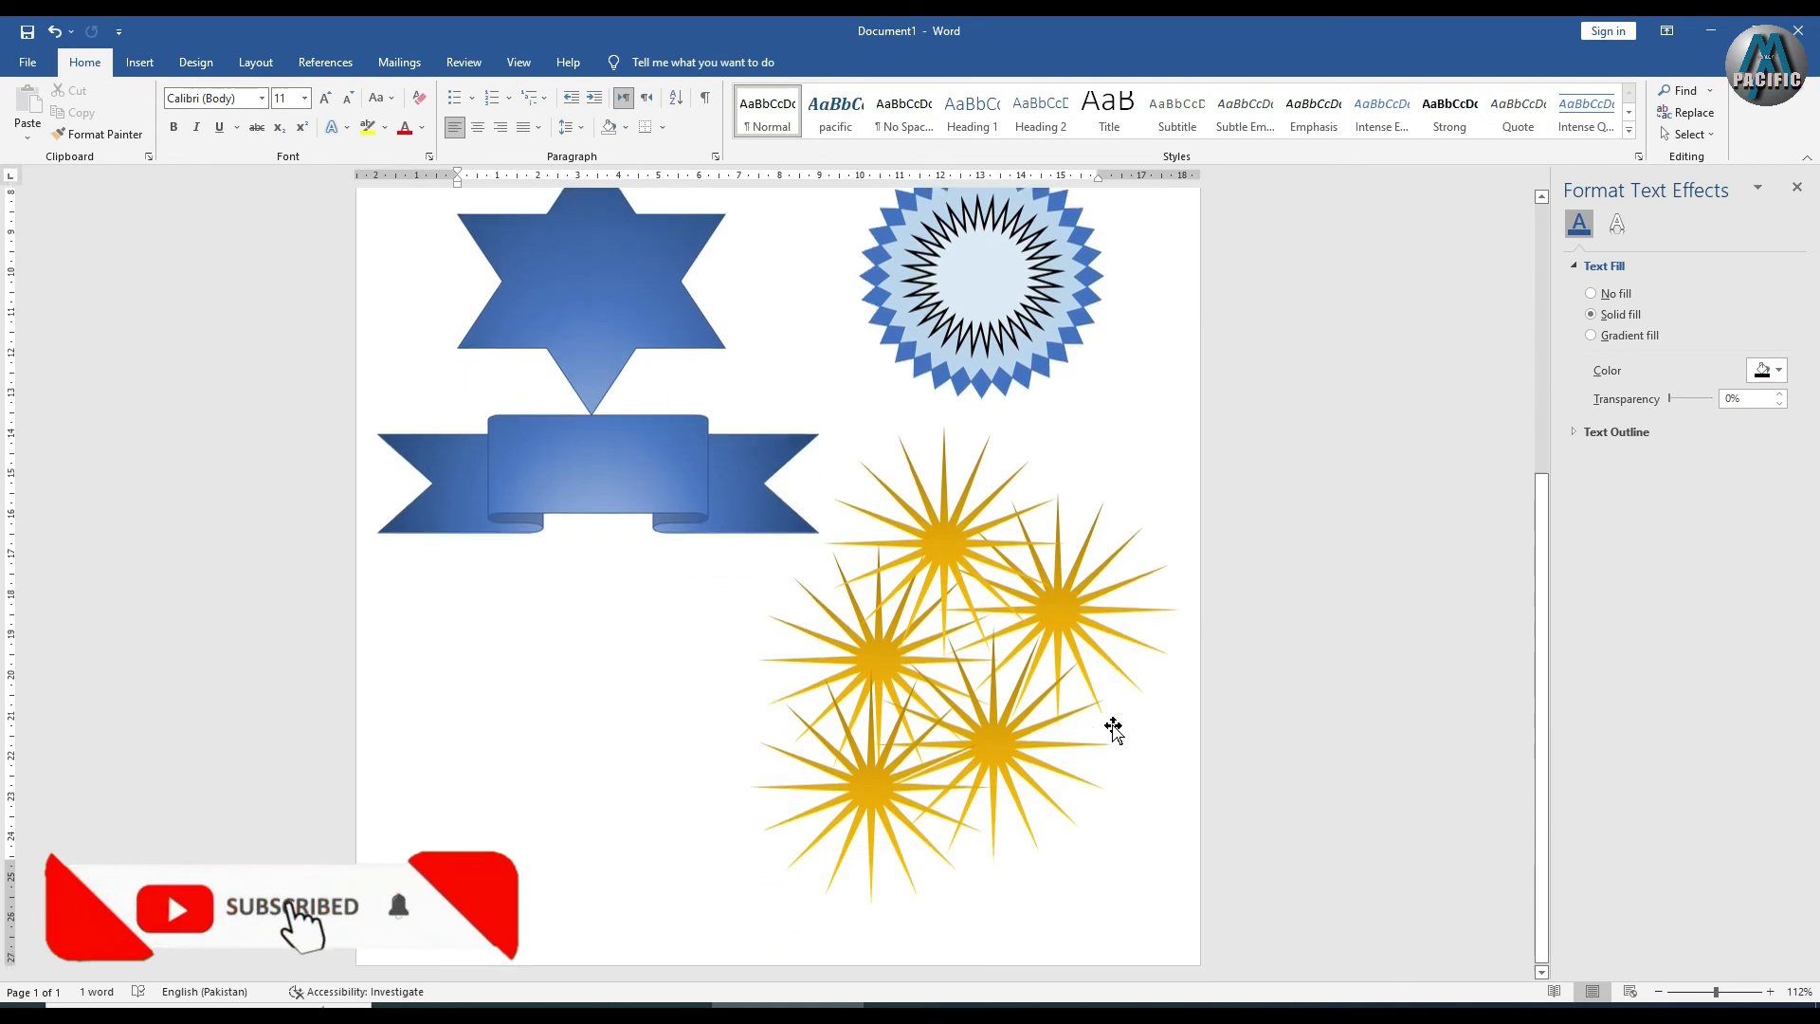
{"action": "scroll", "coordinate": [1065, 695], "scroll_direction": "down", "scroll_amount": 2, "text": "ctrl"}
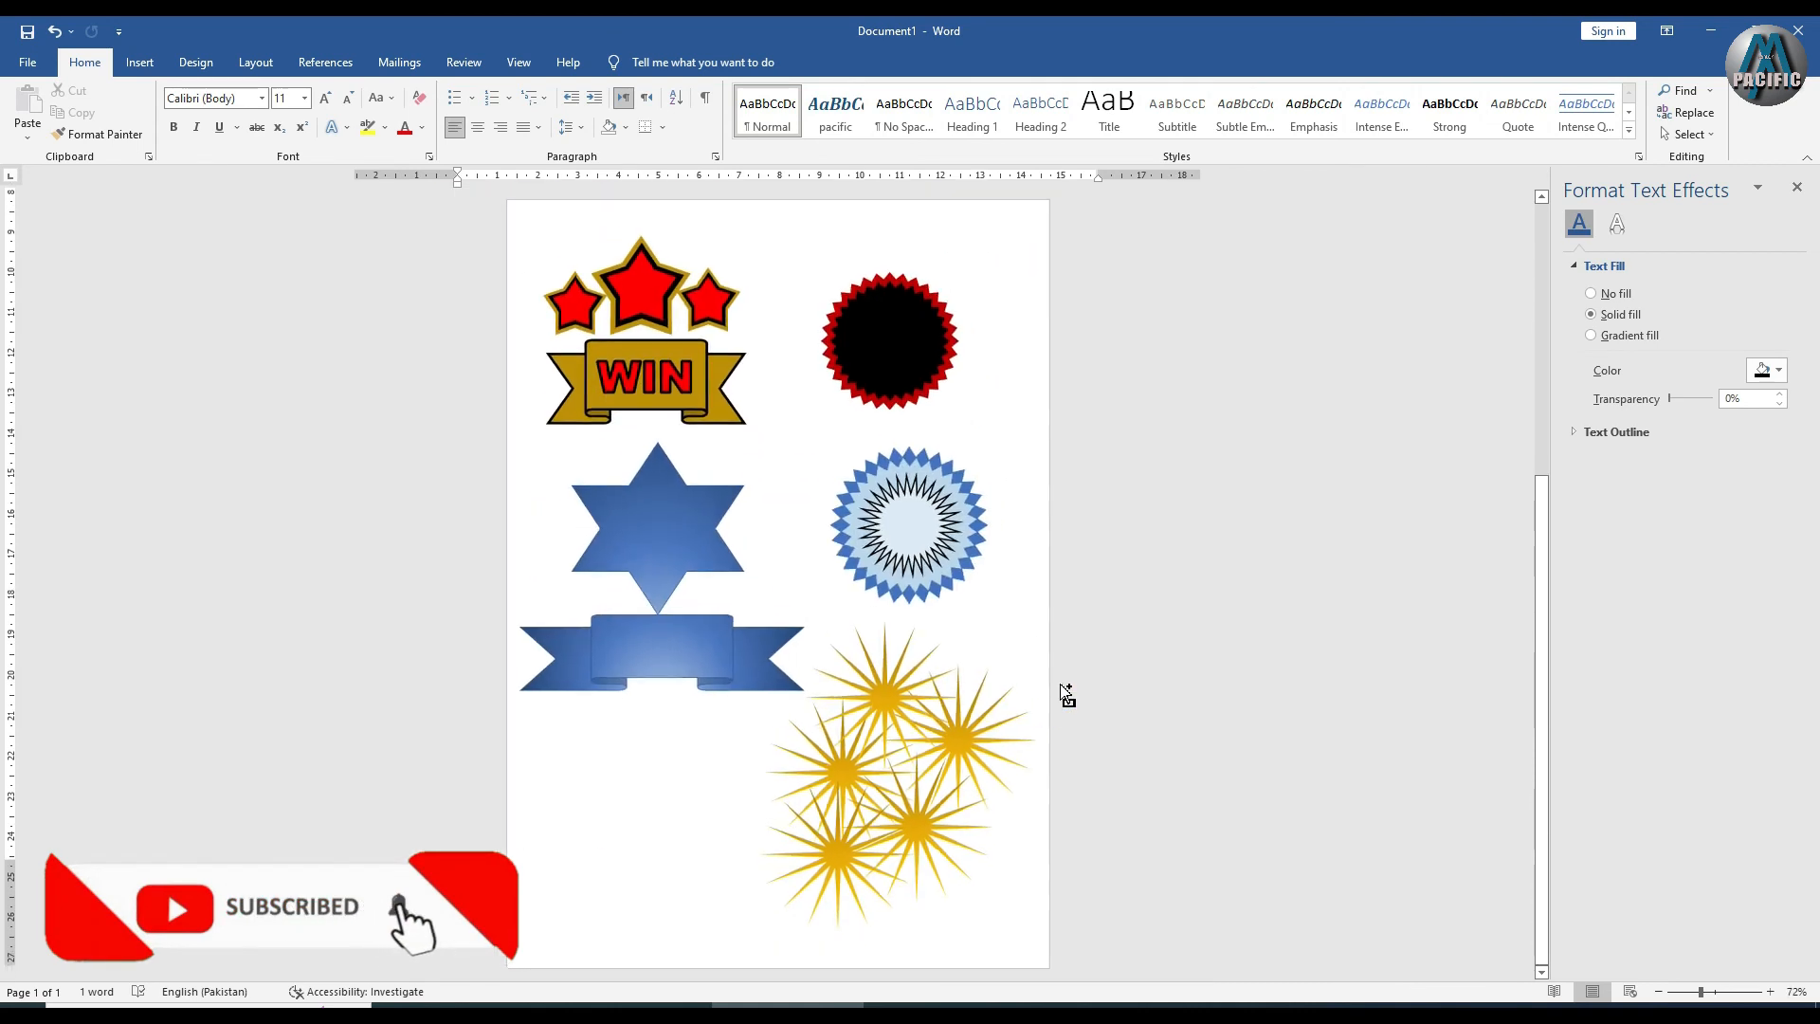
{"action": "left_click", "coordinate": [834, 787]}
{"action": "left_click", "coordinate": [935, 817], "text": "shift"}
{"action": "left_click", "coordinate": [828, 743], "text": "shift"}
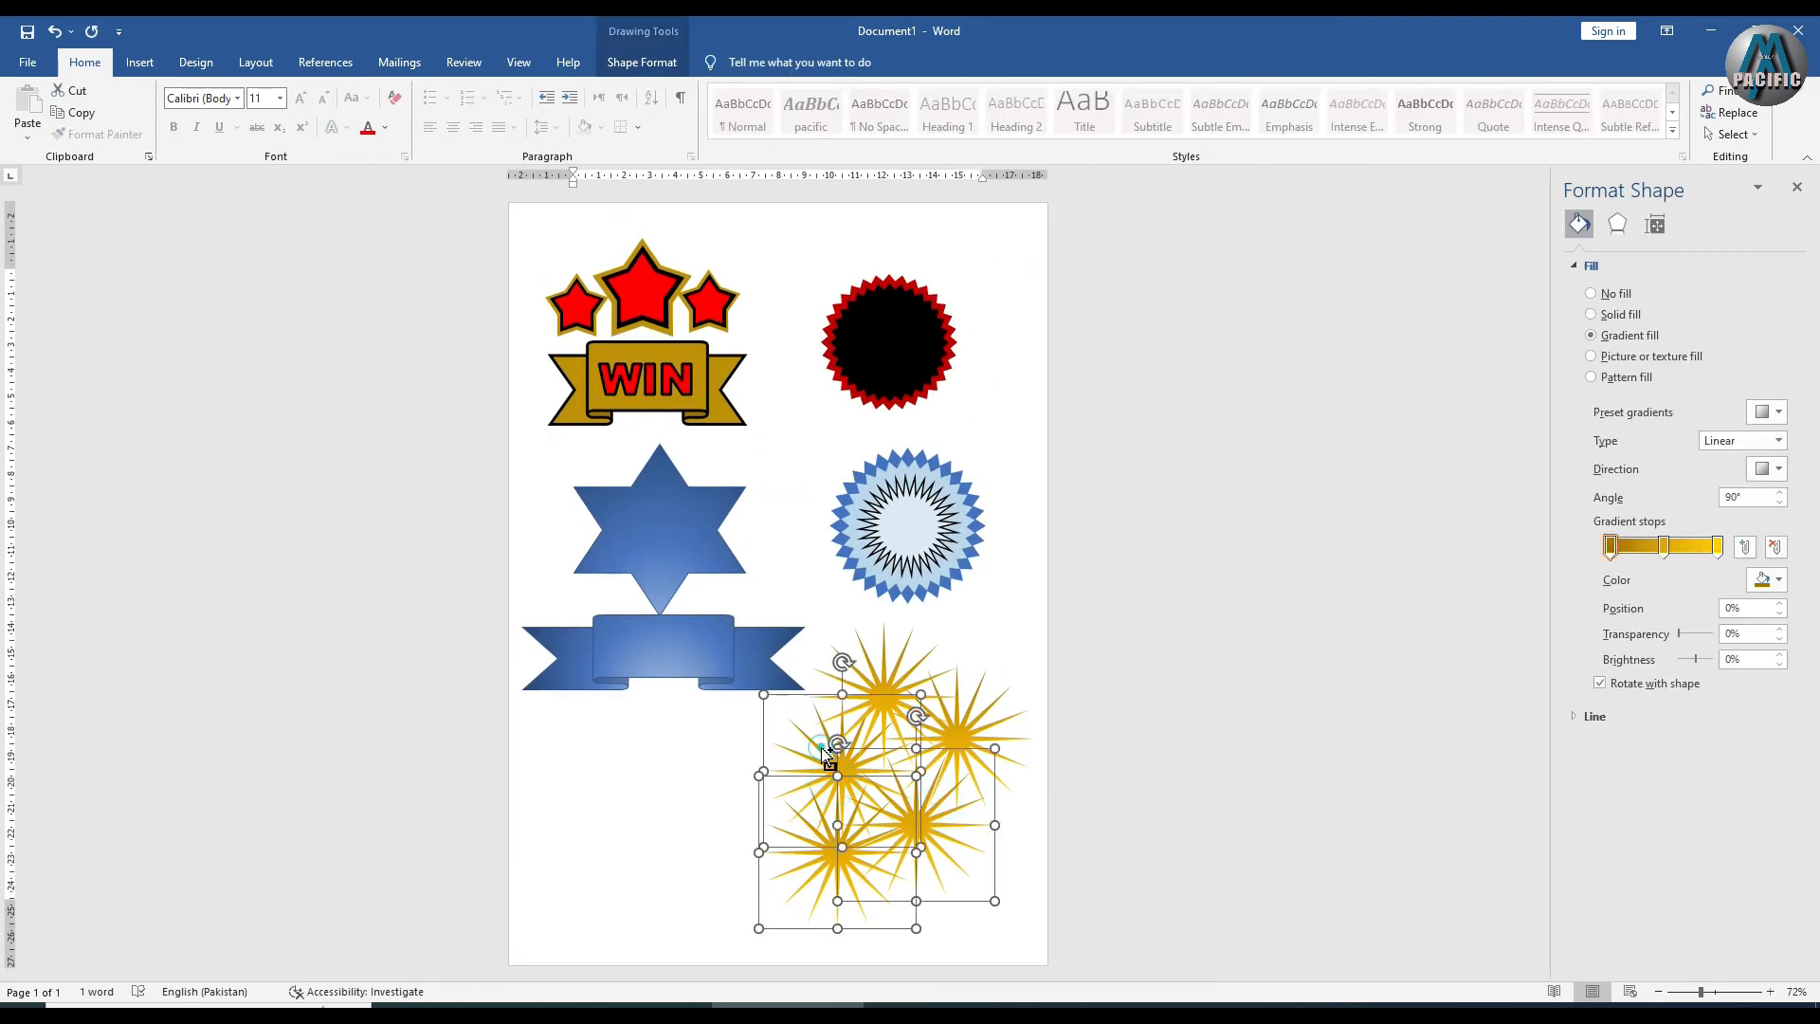
{"action": "left_click", "coordinate": [891, 711], "text": "shift"}
{"action": "left_click", "coordinate": [1002, 738], "text": "shift"}
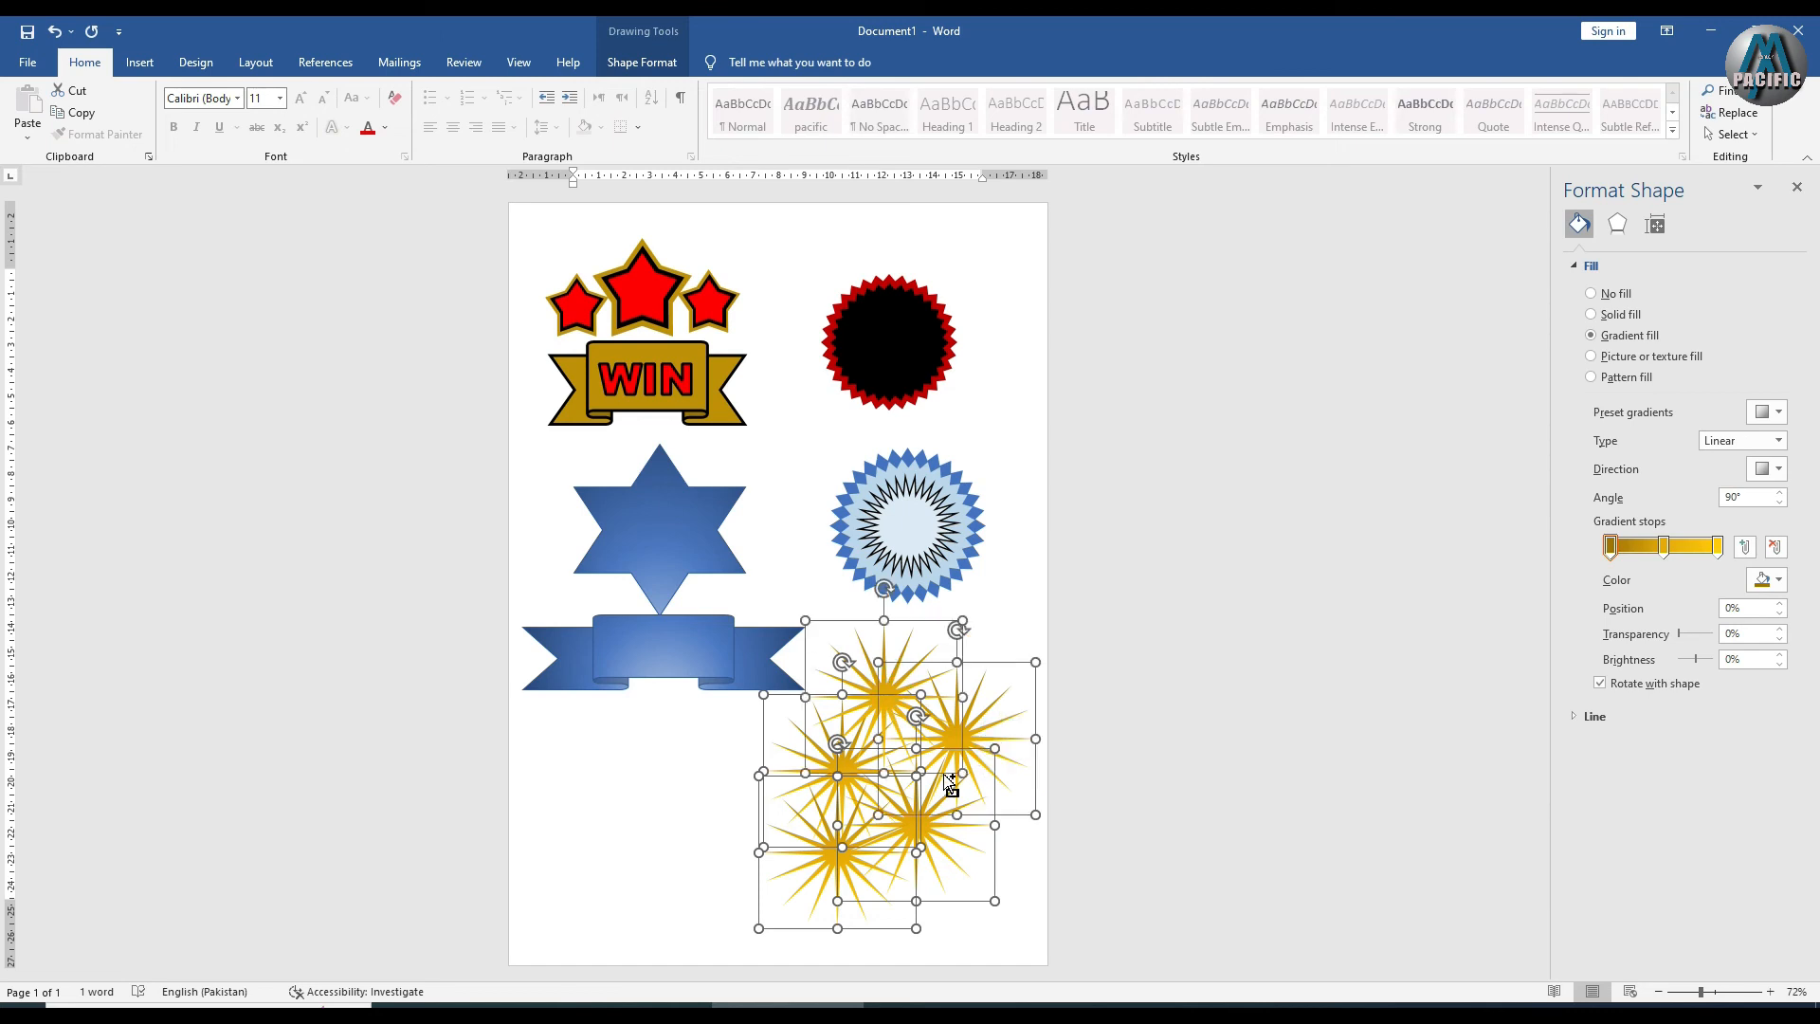
{"action": "left_click_drag", "start_coordinate": [994, 901], "coordinate": [957, 865]}
{"action": "left_click_drag", "start_coordinate": [888, 812], "coordinate": [879, 776]}
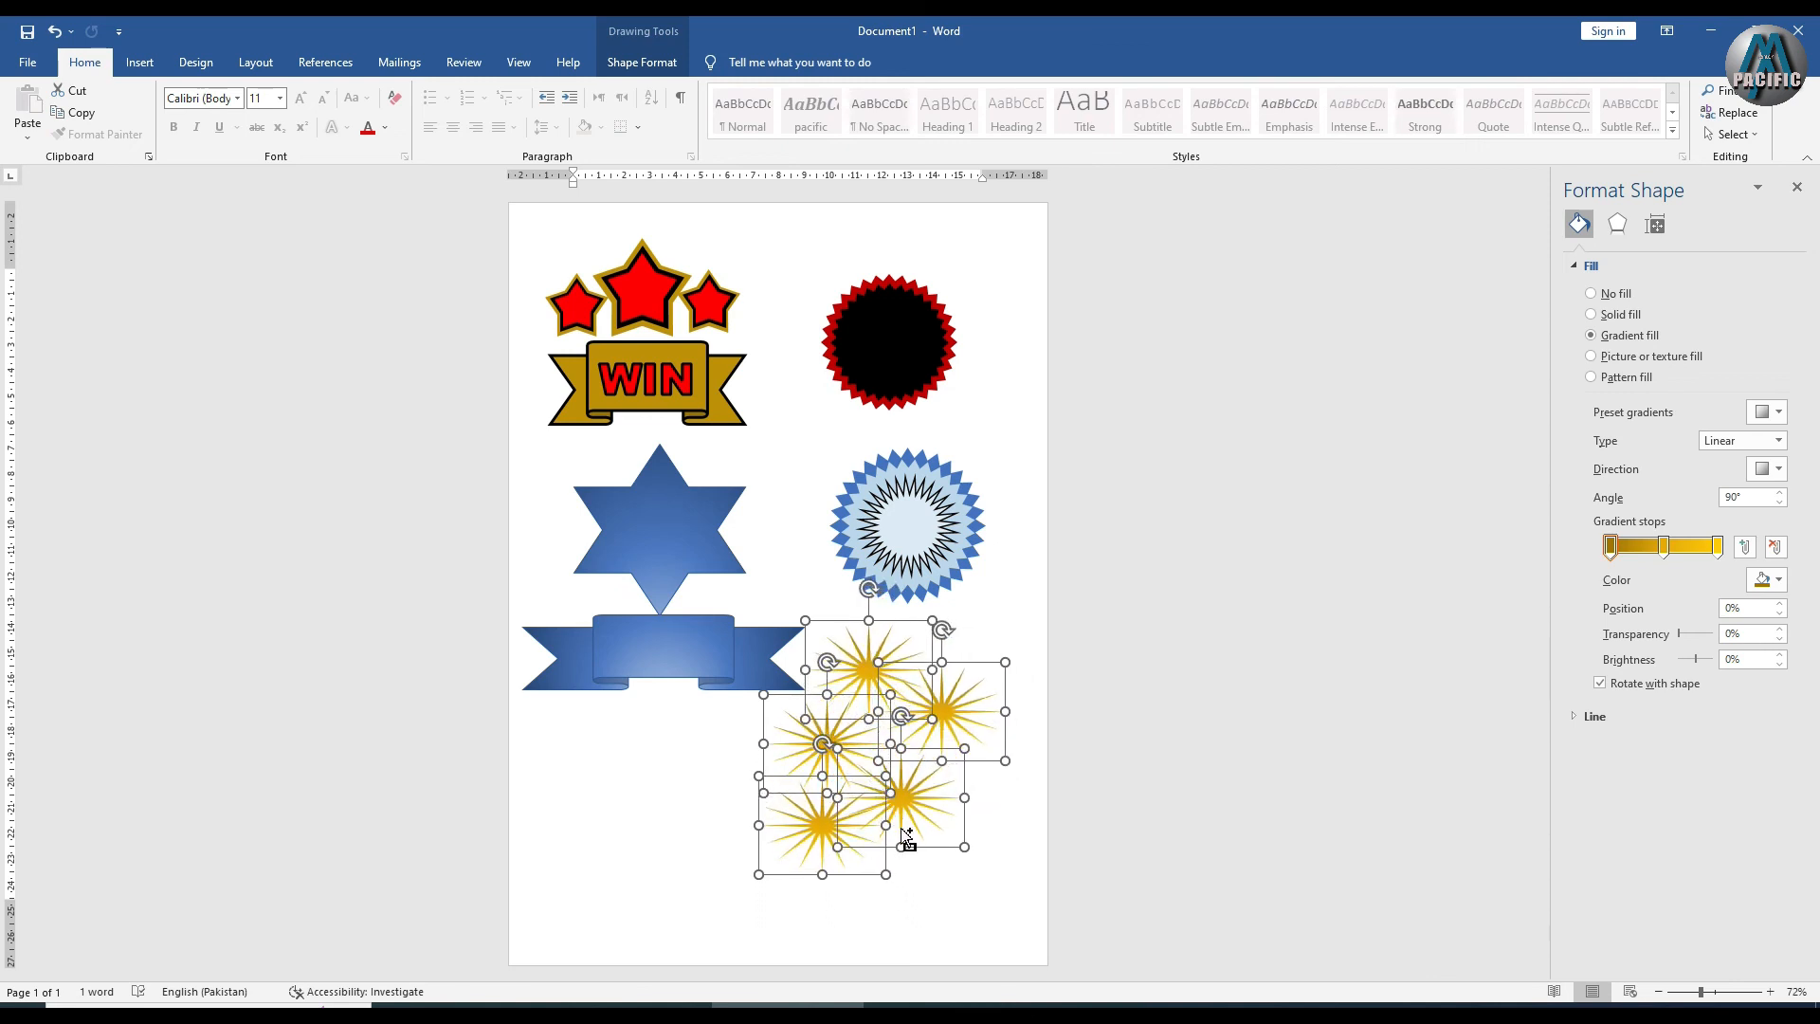
{"action": "key", "text": "ctrl+z"}
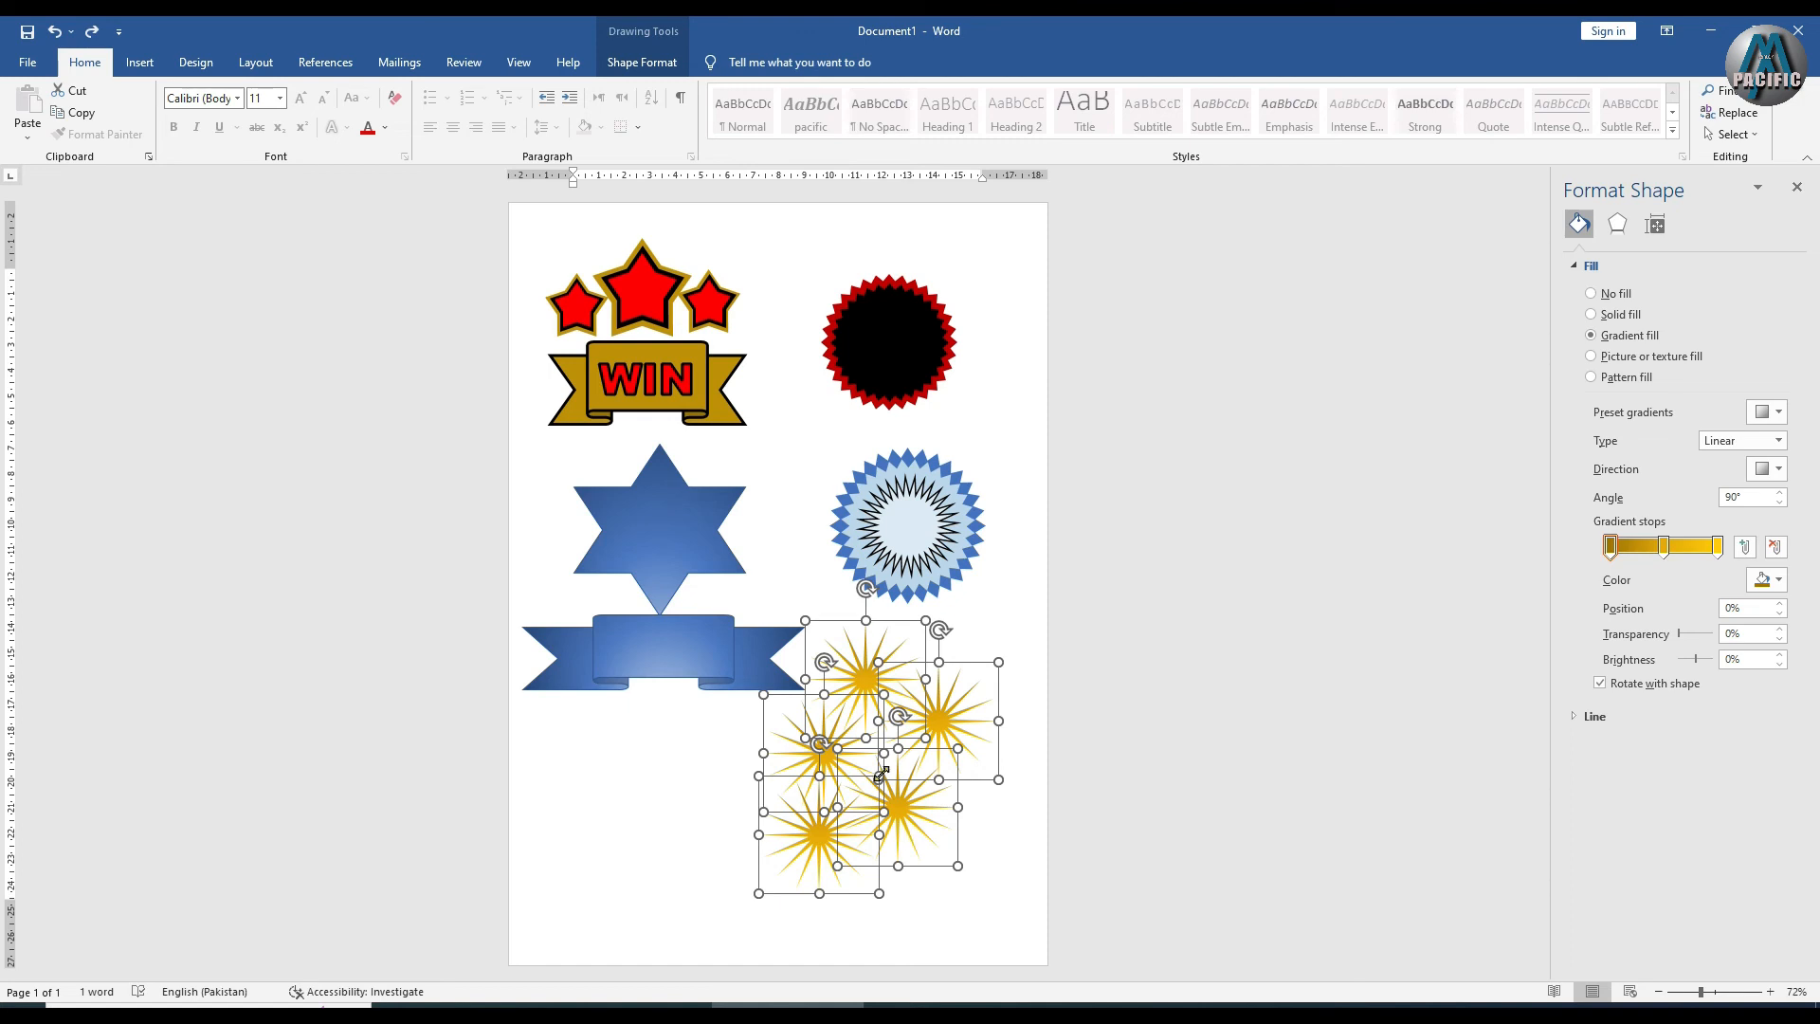
Group the five golden stars into one object
{"action": "left_click", "coordinate": [642, 62]}
{"action": "left_click", "coordinate": [1499, 114]}
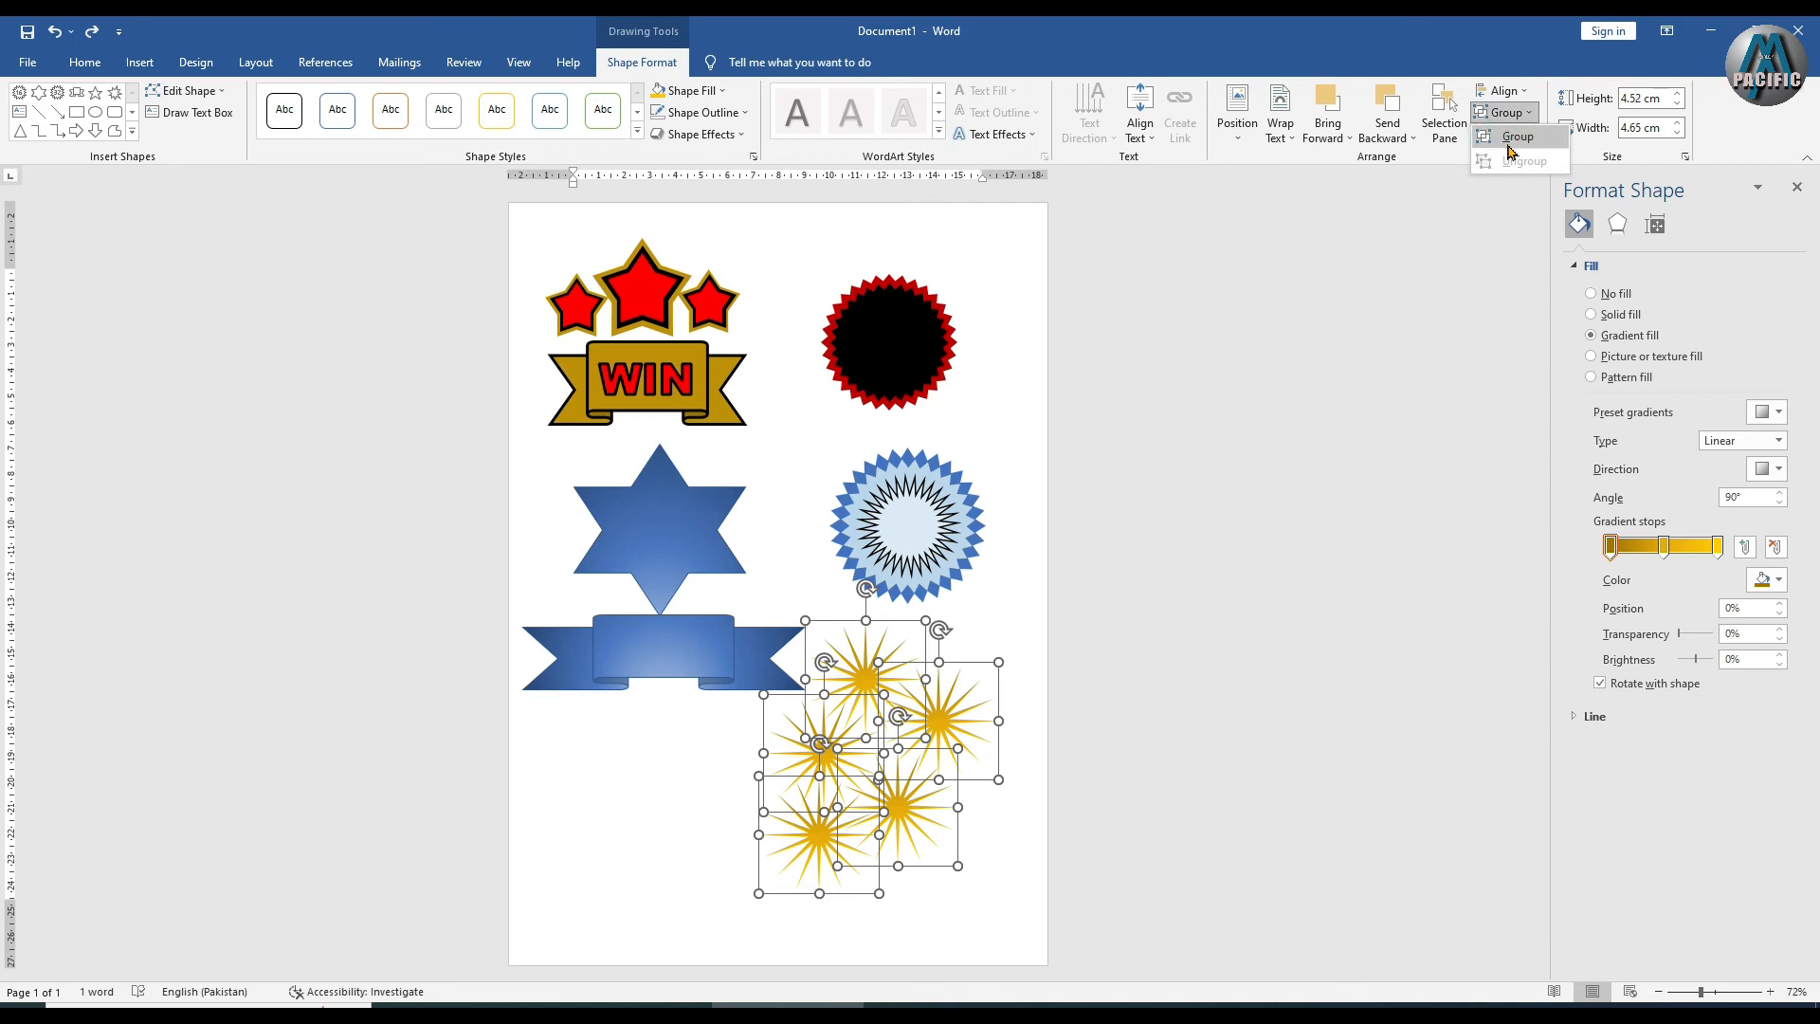
{"action": "left_click", "coordinate": [1503, 136]}
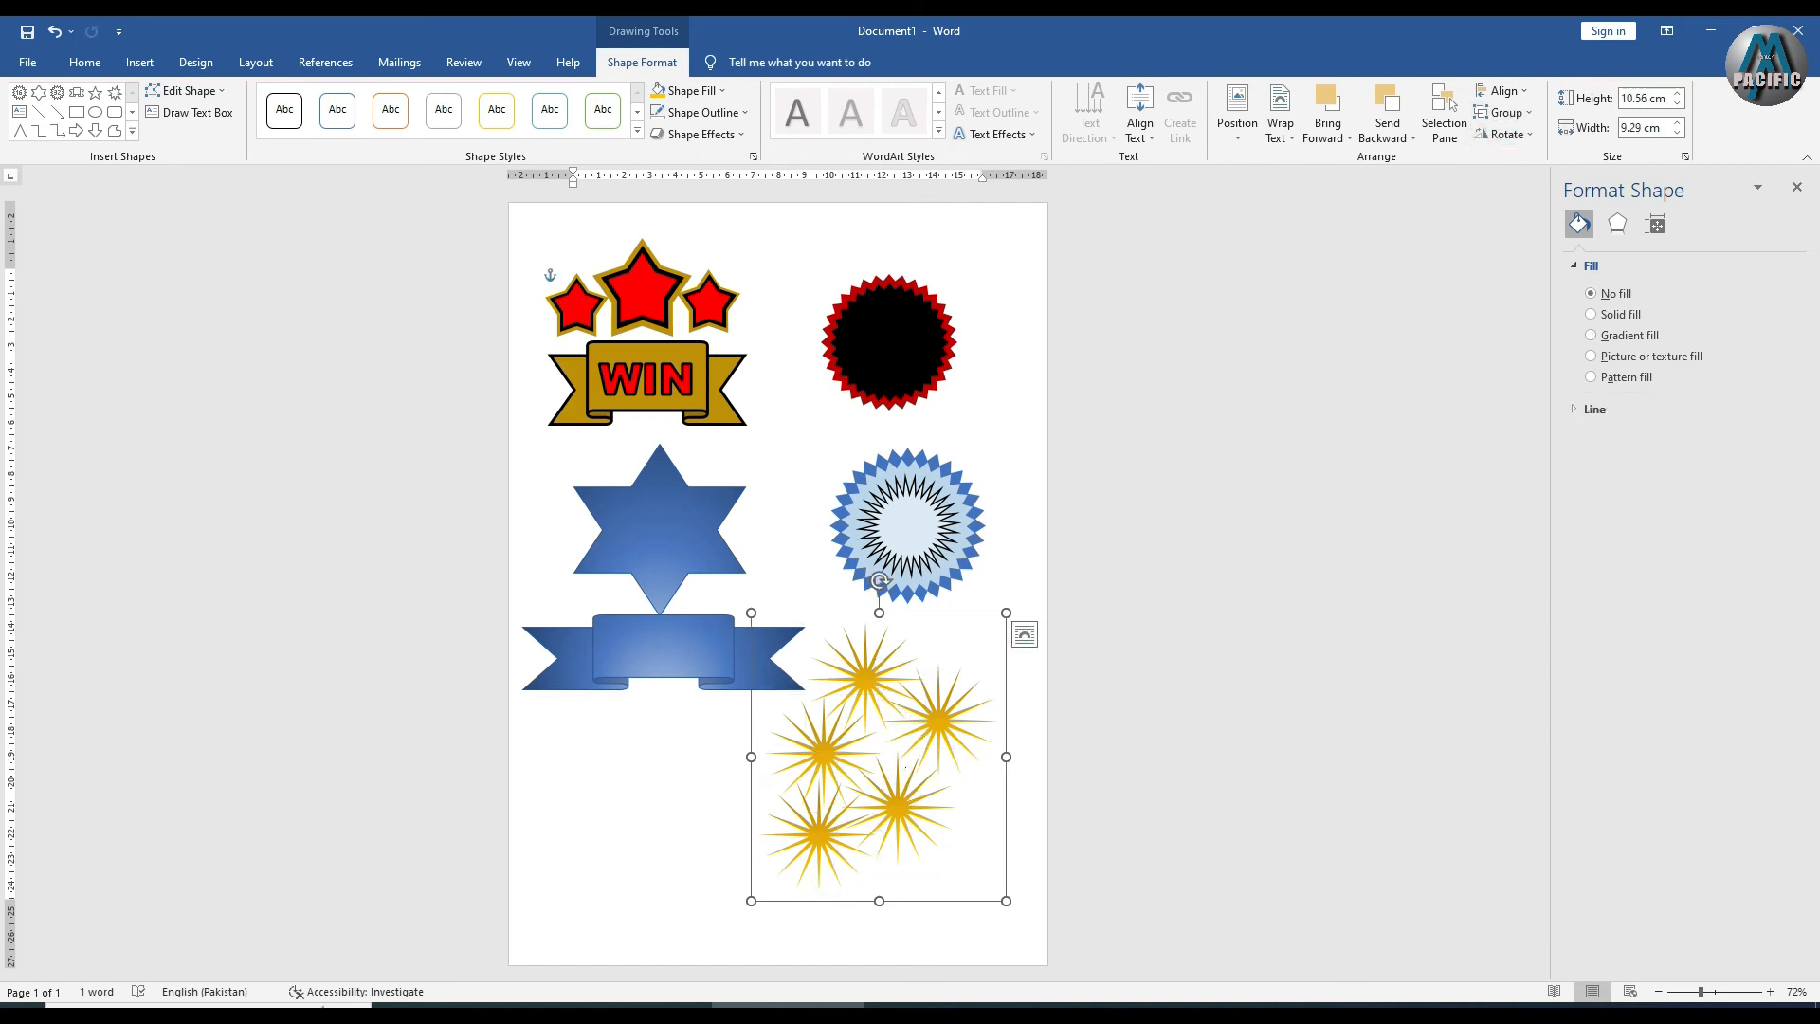
Shrink the star group to about 7.4 cm wide and 8.41 cm high and place it below the blue ribbon near the page's bottom centre
{"action": "left_click", "coordinate": [905, 766]}
{"action": "left_click_drag", "start_coordinate": [948, 733], "coordinate": [958, 774]}
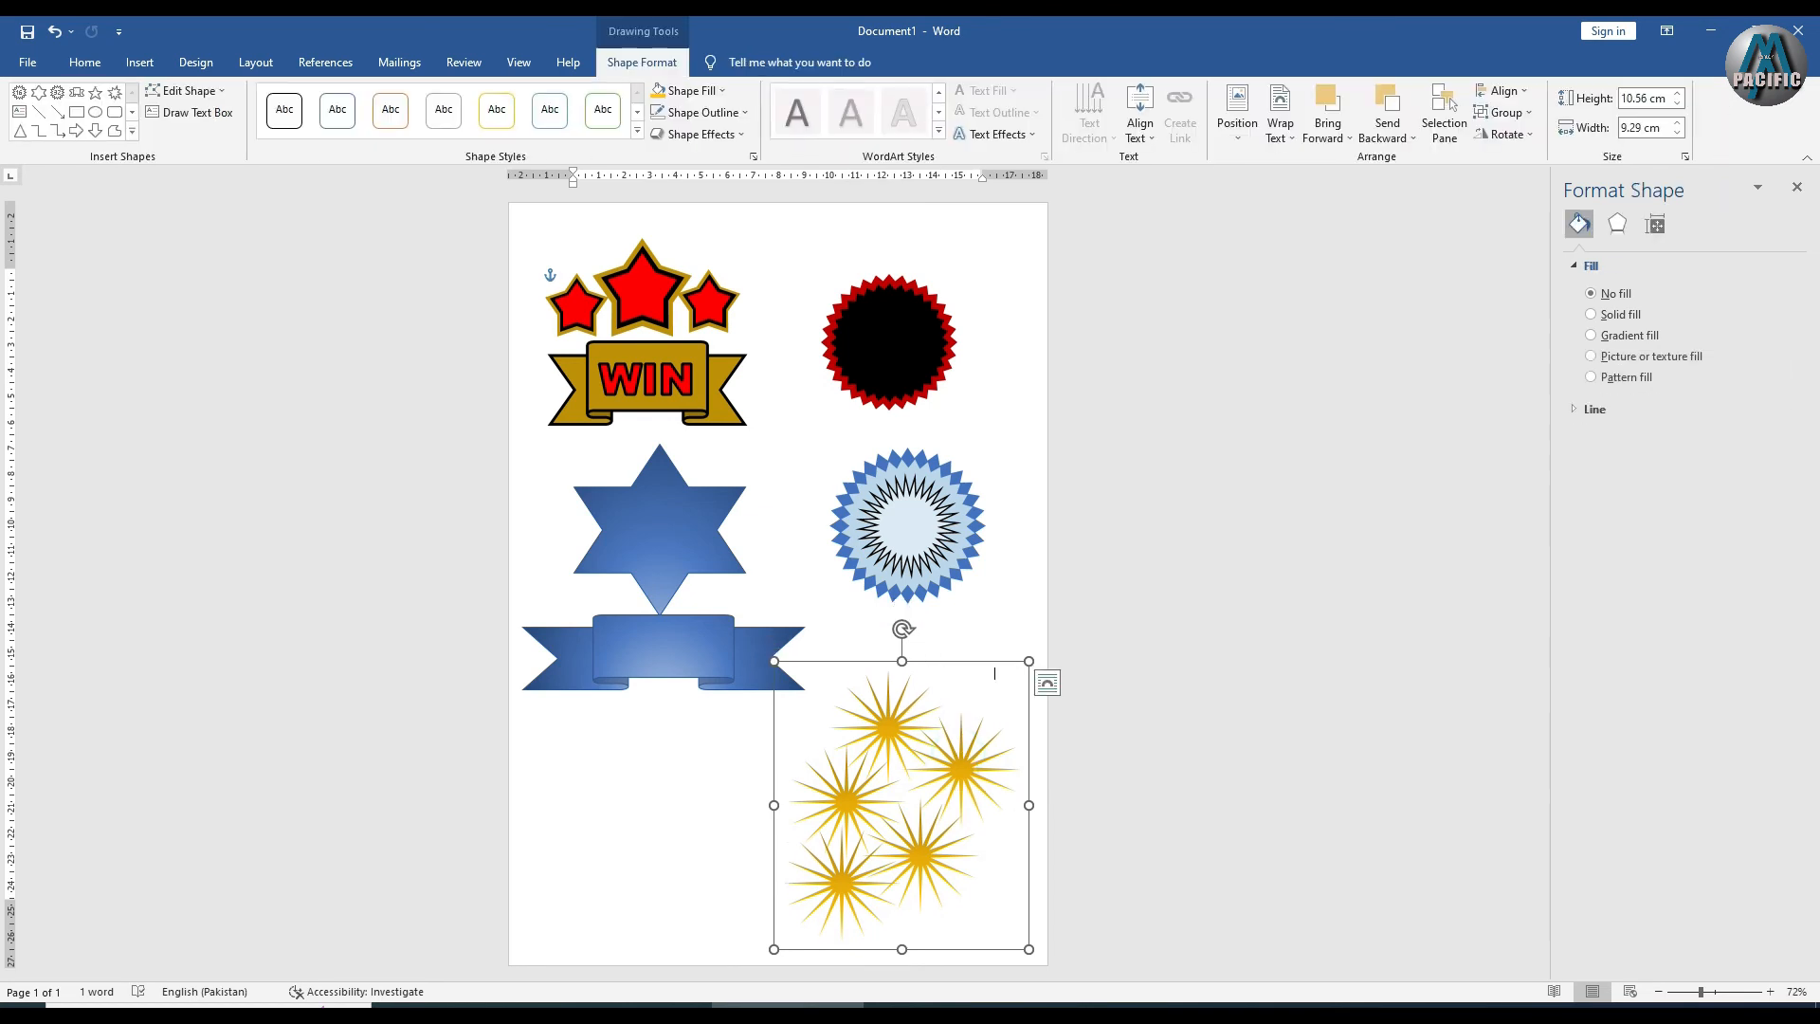
{"action": "left_click_drag", "start_coordinate": [1028, 663], "coordinate": [973, 719]}
{"action": "left_click_drag", "start_coordinate": [890, 803], "coordinate": [808, 808]}
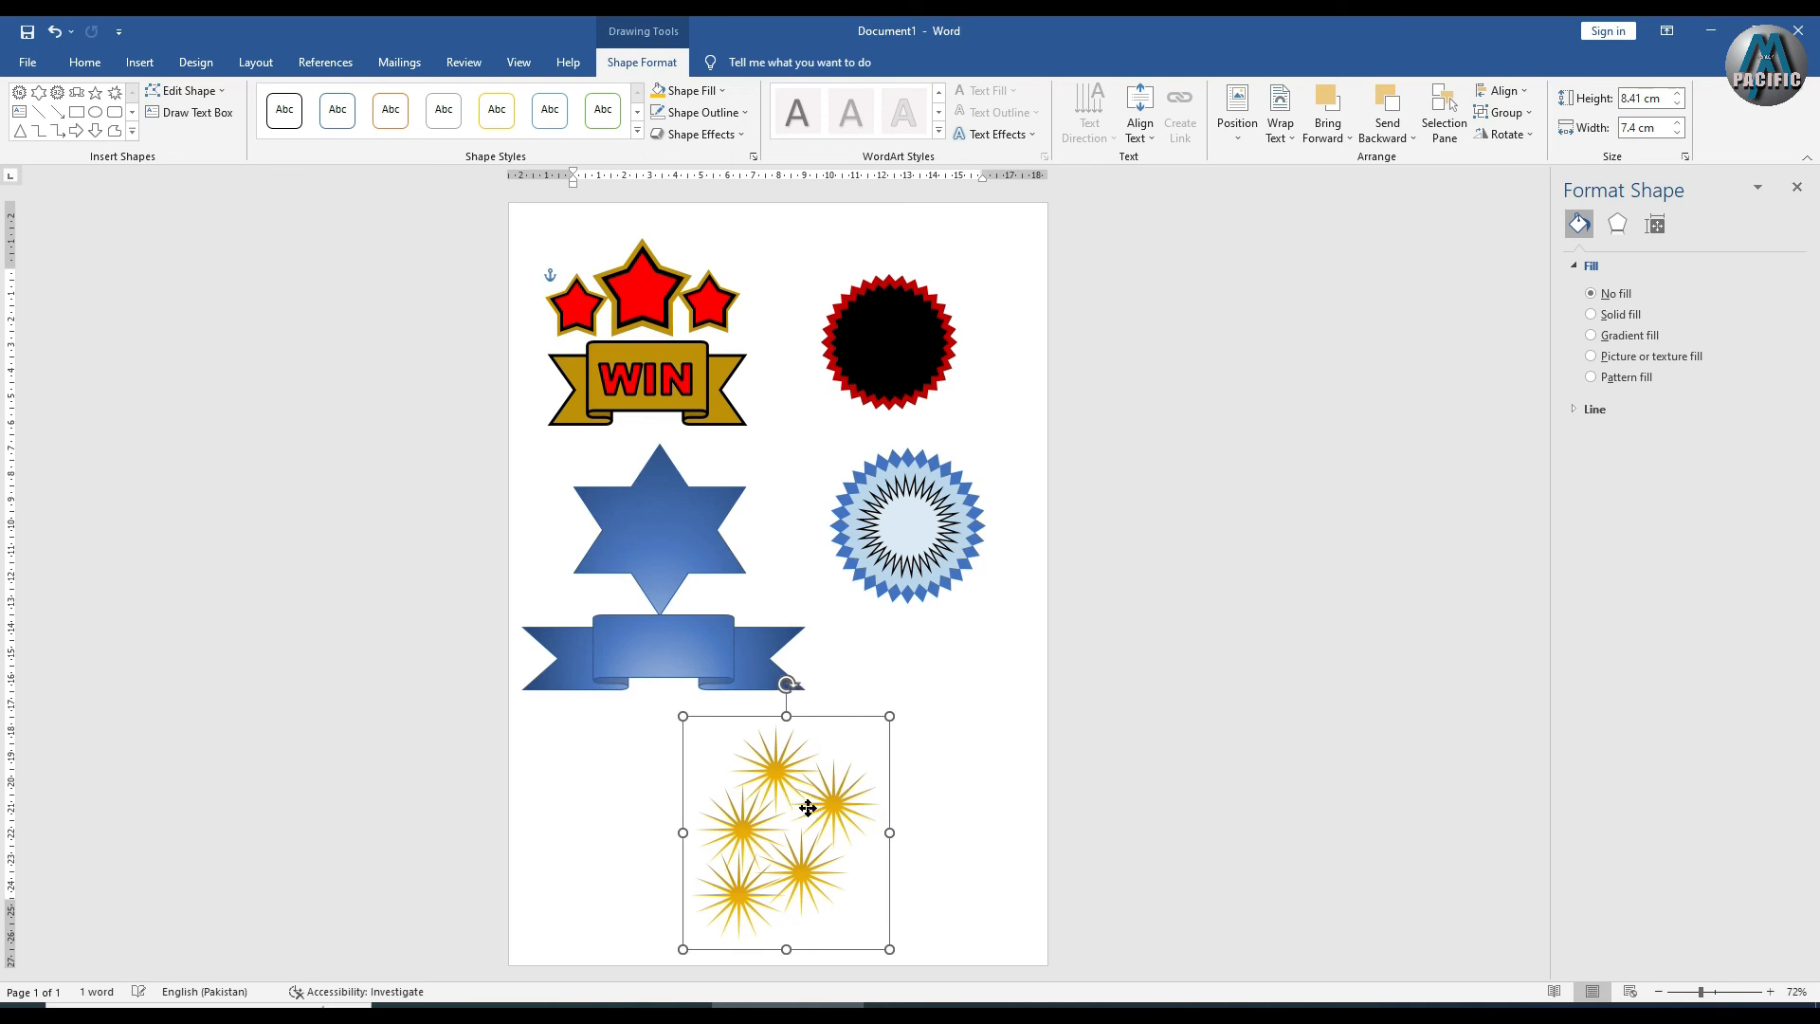
{"action": "left_click", "coordinate": [934, 663]}
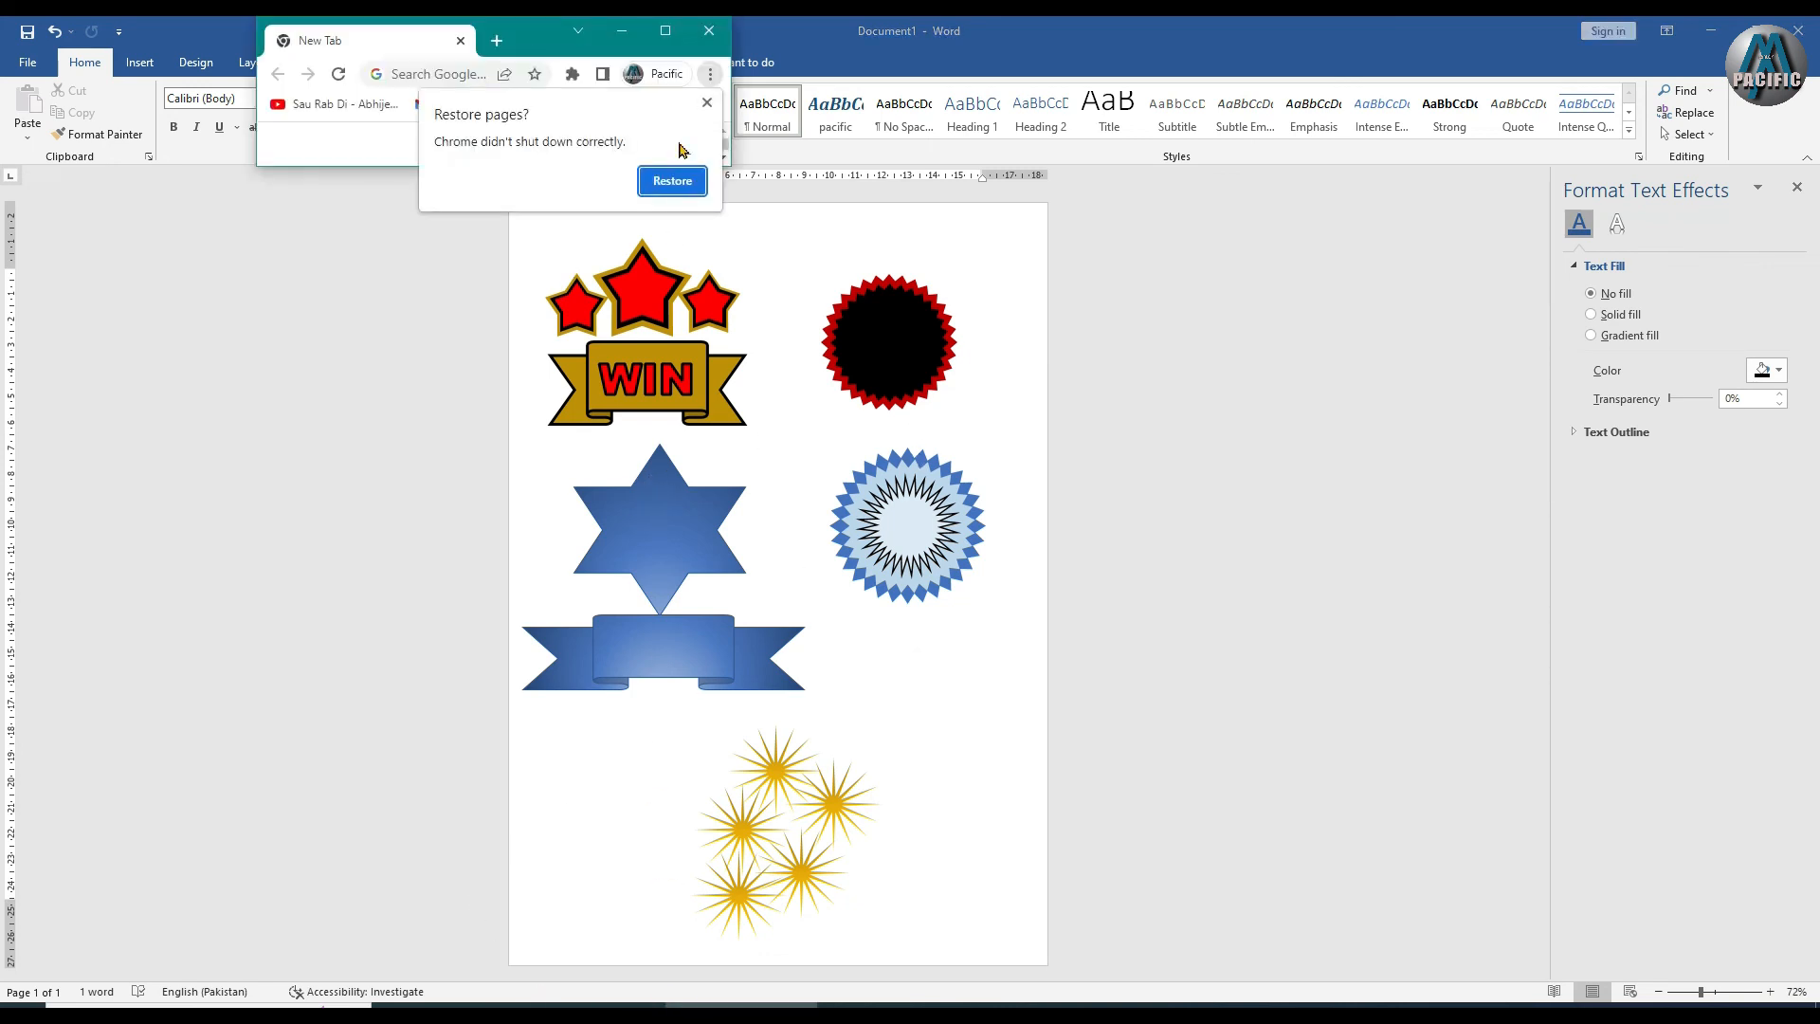
Switch to Chrome at full-screen size and search Google Images for "star and banner"
{"action": "left_click", "coordinate": [707, 104]}
{"action": "left_click", "coordinate": [666, 30]}
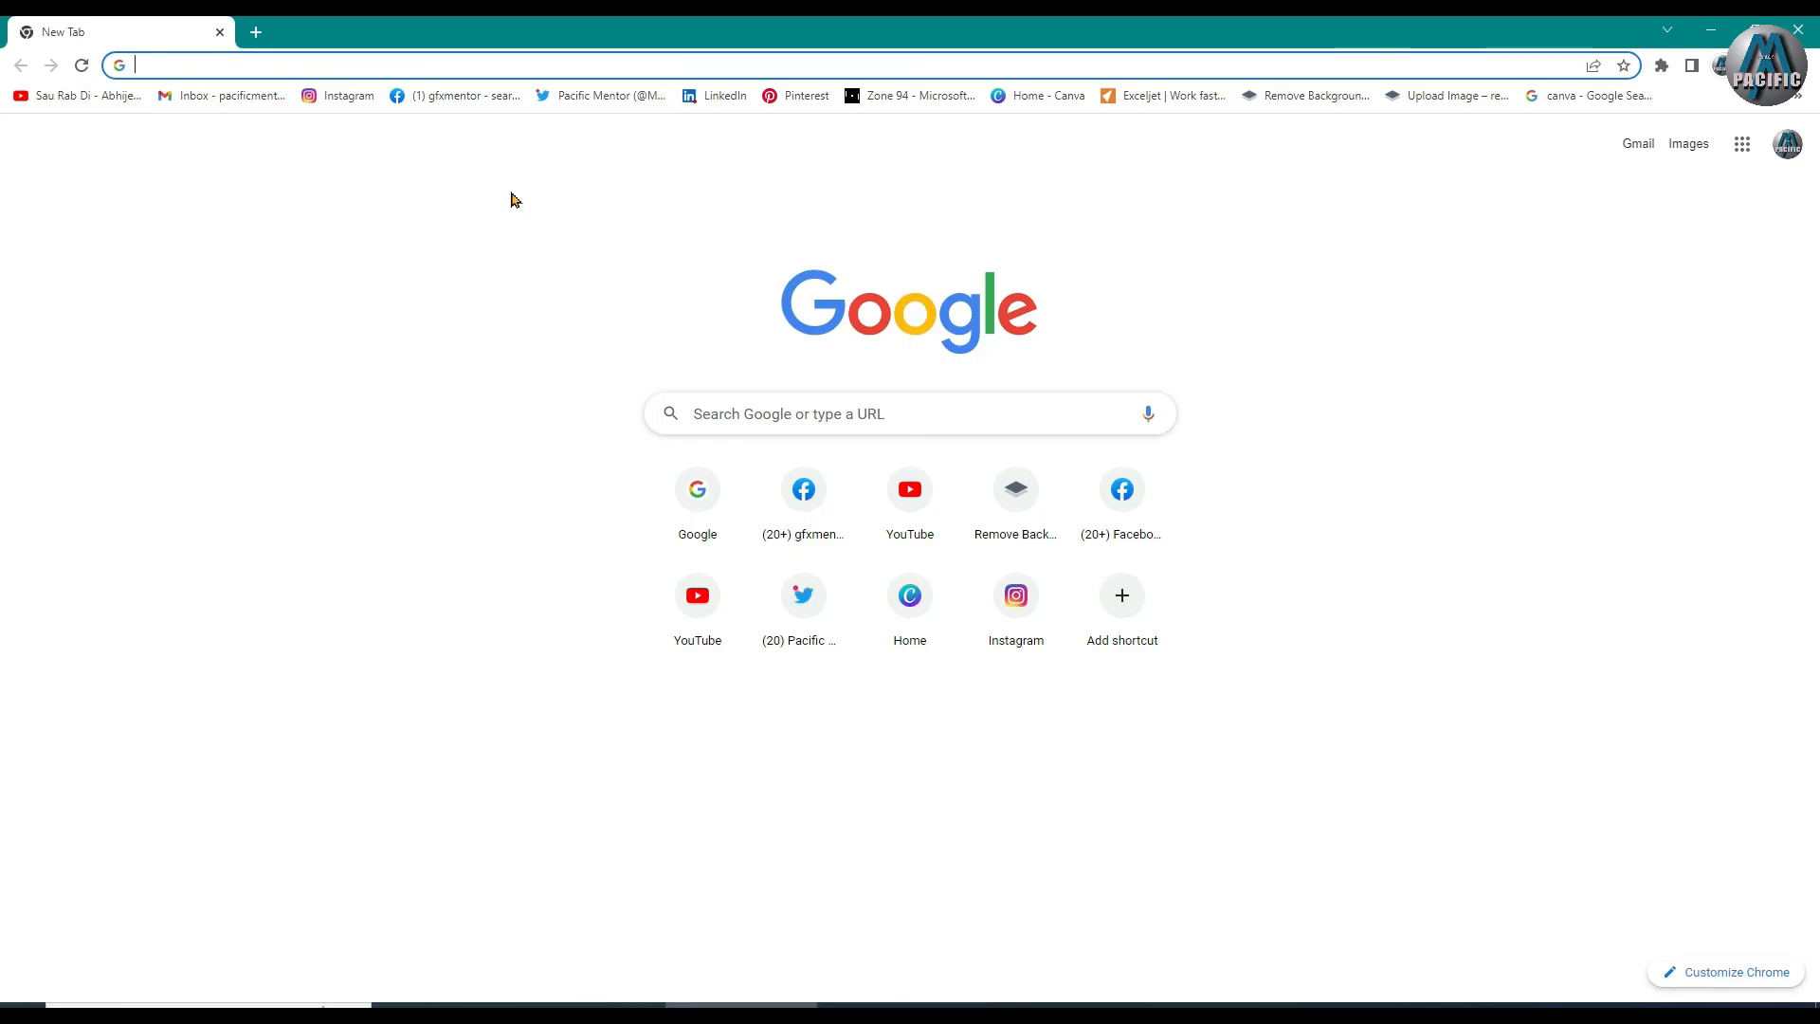
{"action": "left_click", "coordinate": [726, 501]}
{"action": "type", "text": "s"}
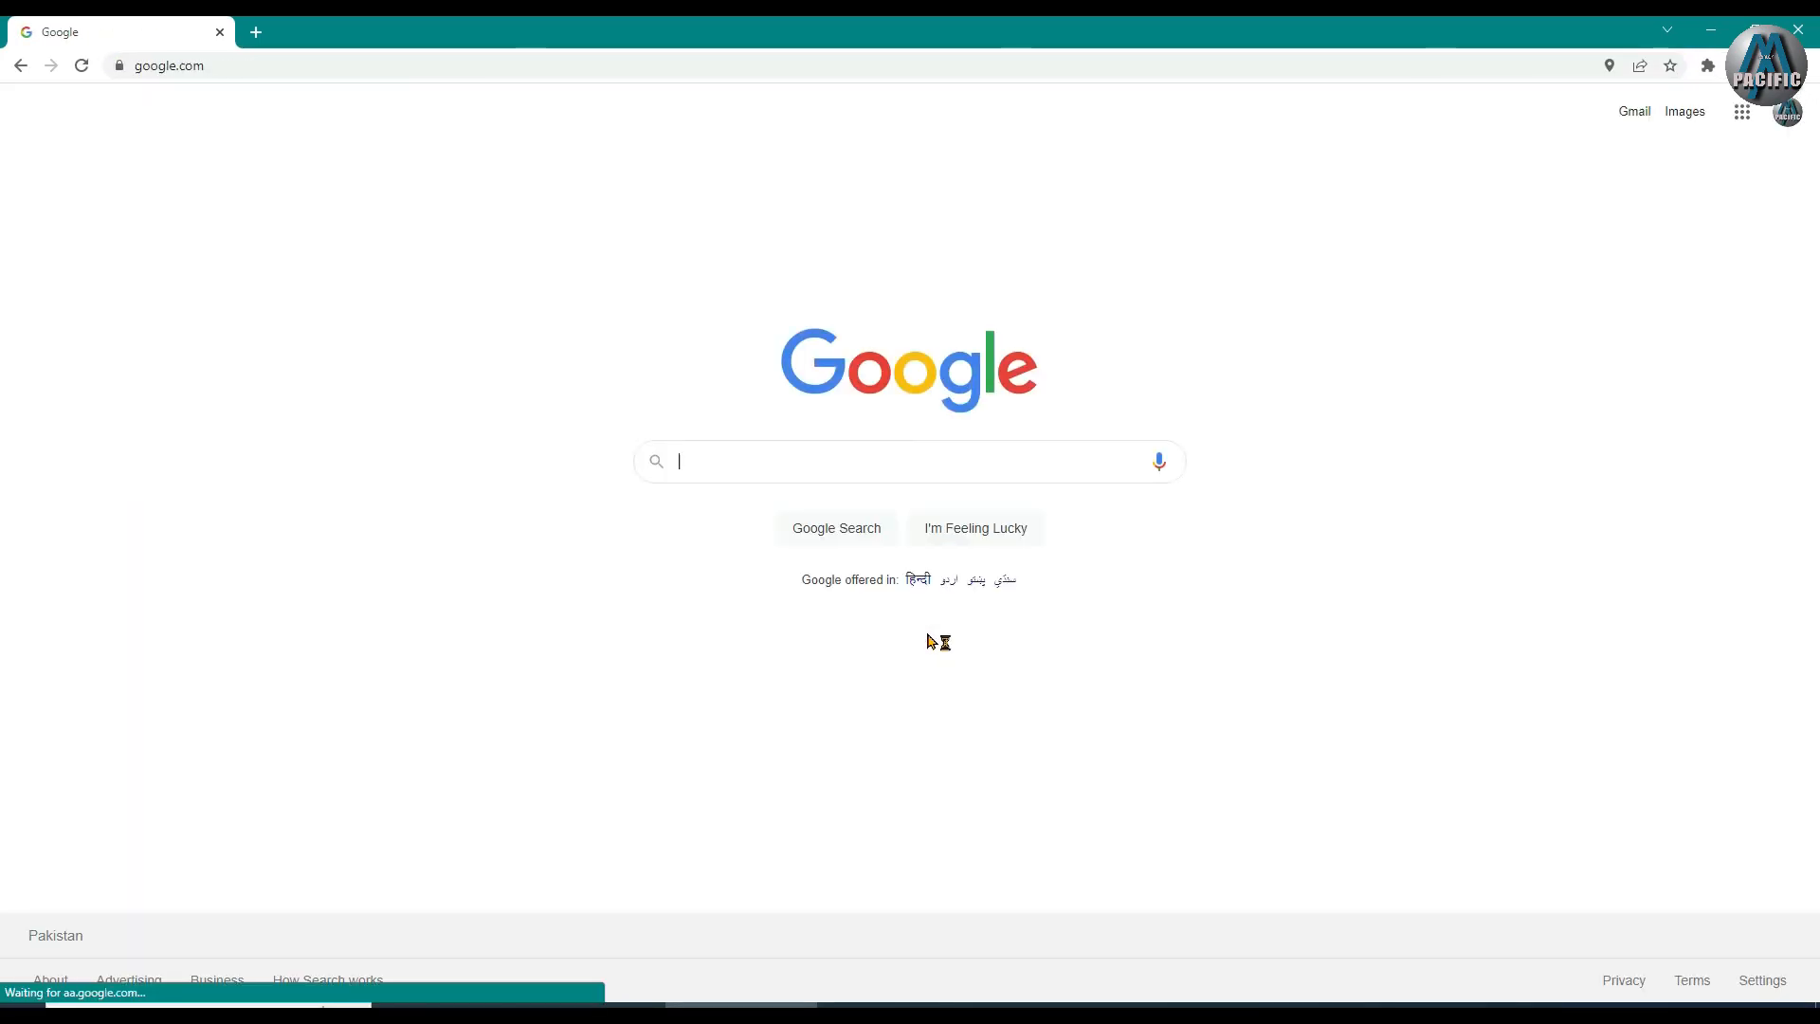
{"action": "type", "text": "tar a"}
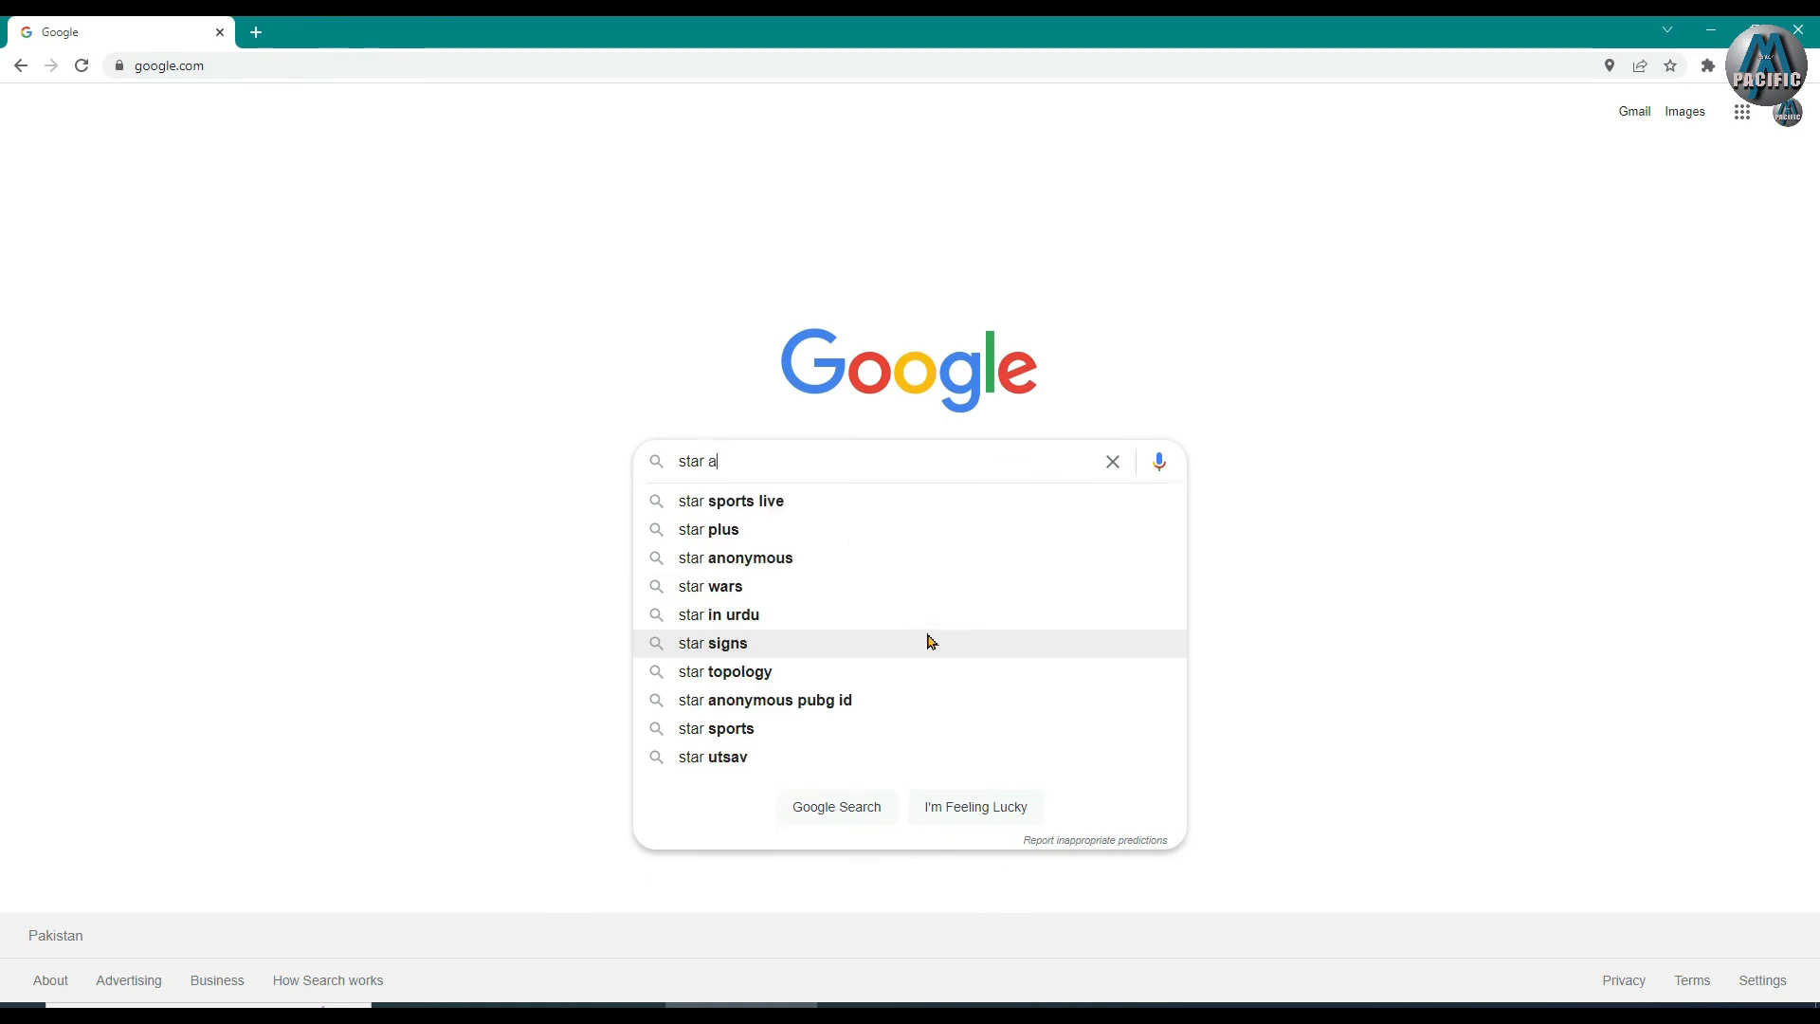
{"action": "type", "text": "nd"}
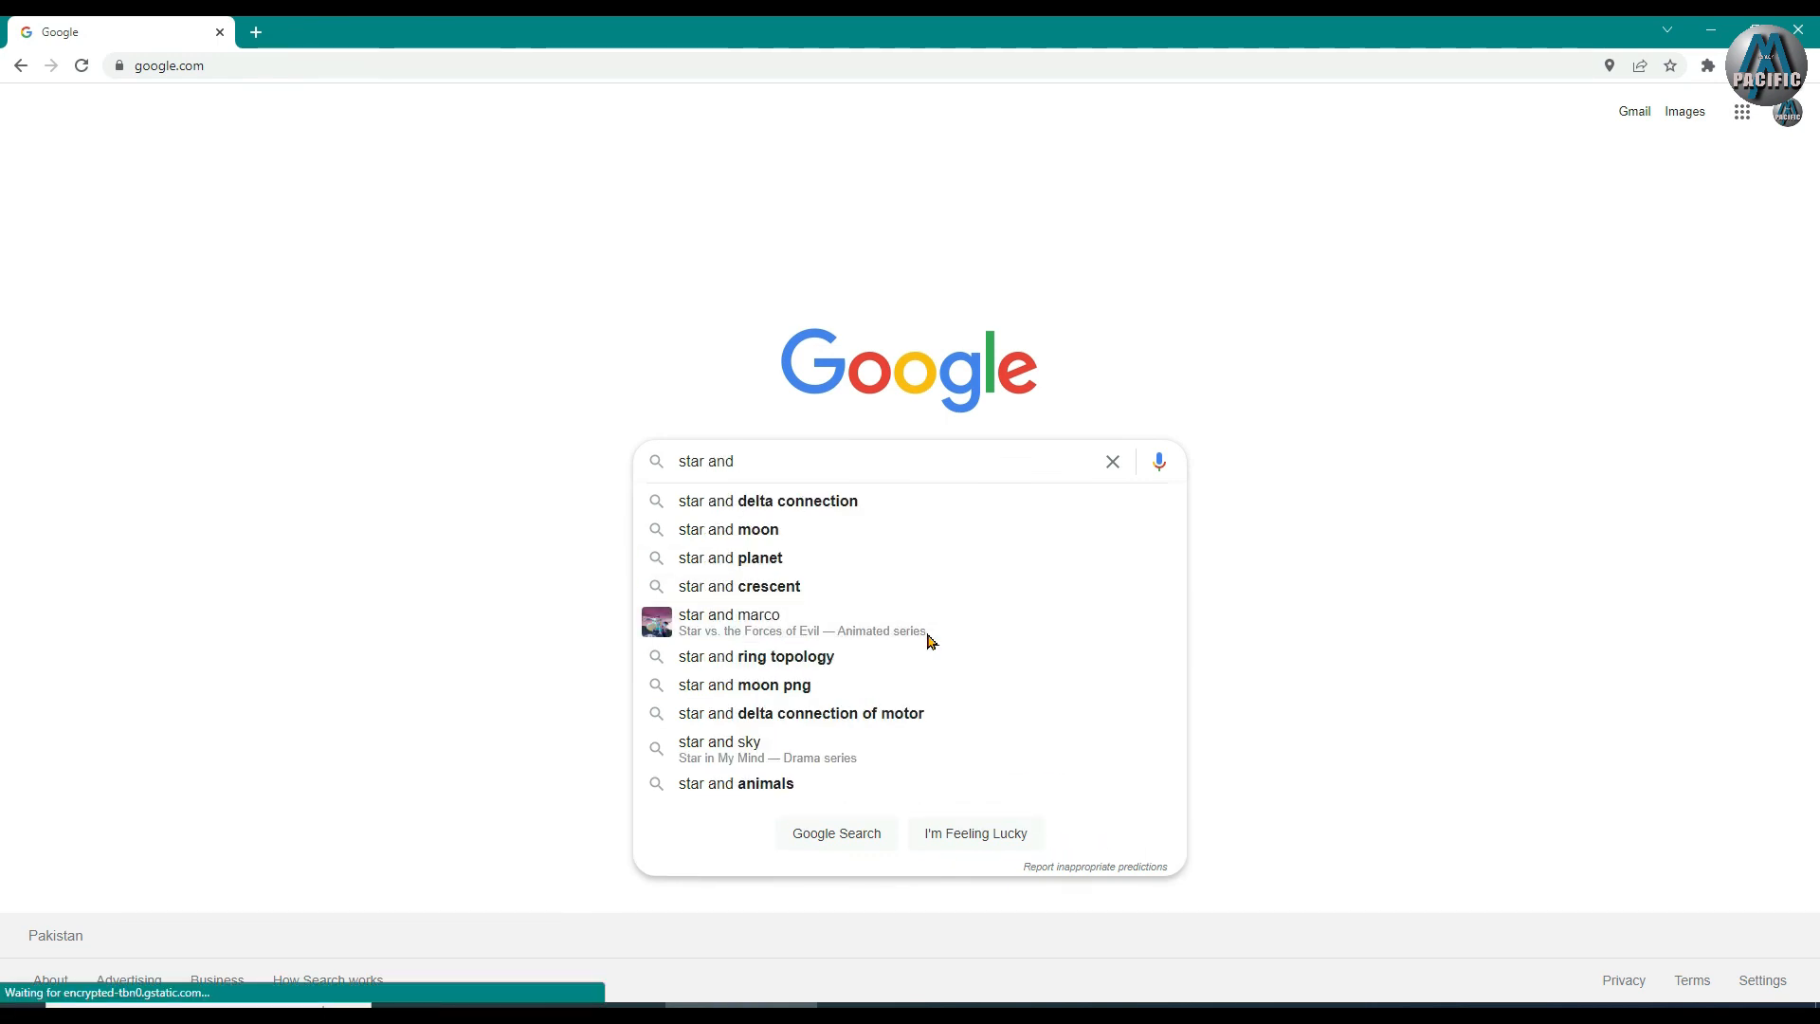
{"action": "type", "text": " b"}
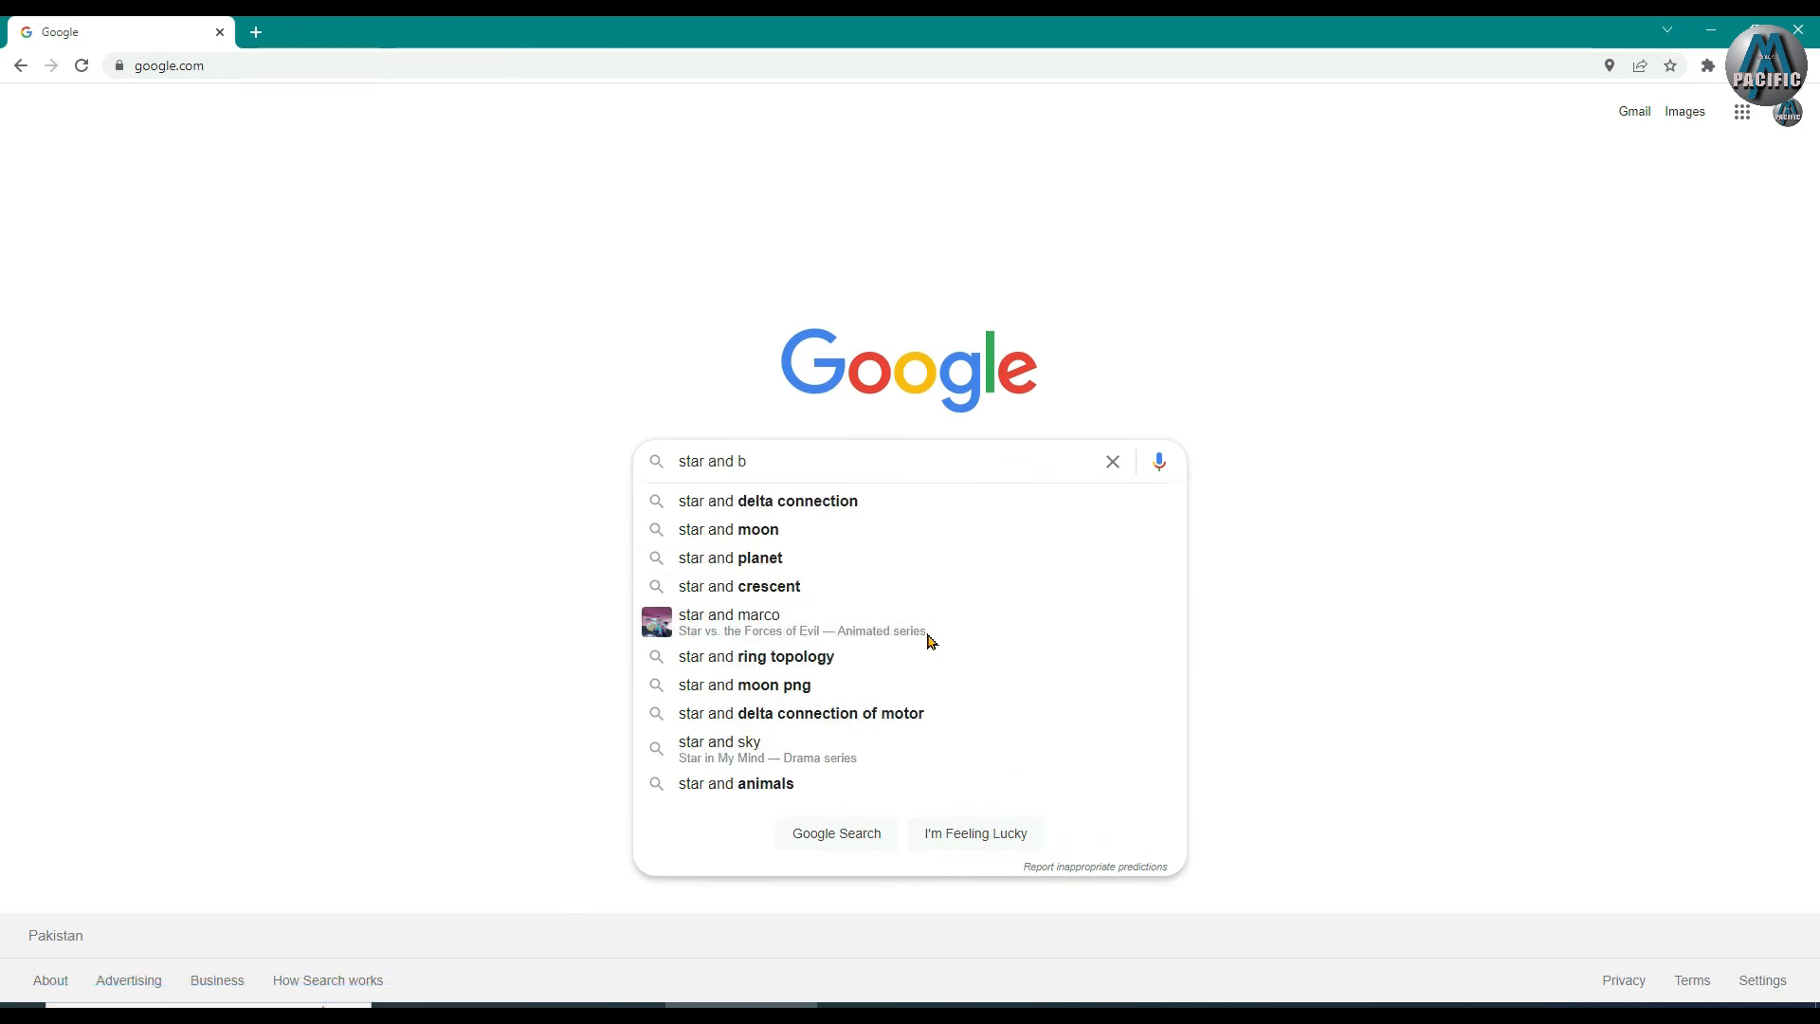
{"action": "type", "text": "an"}
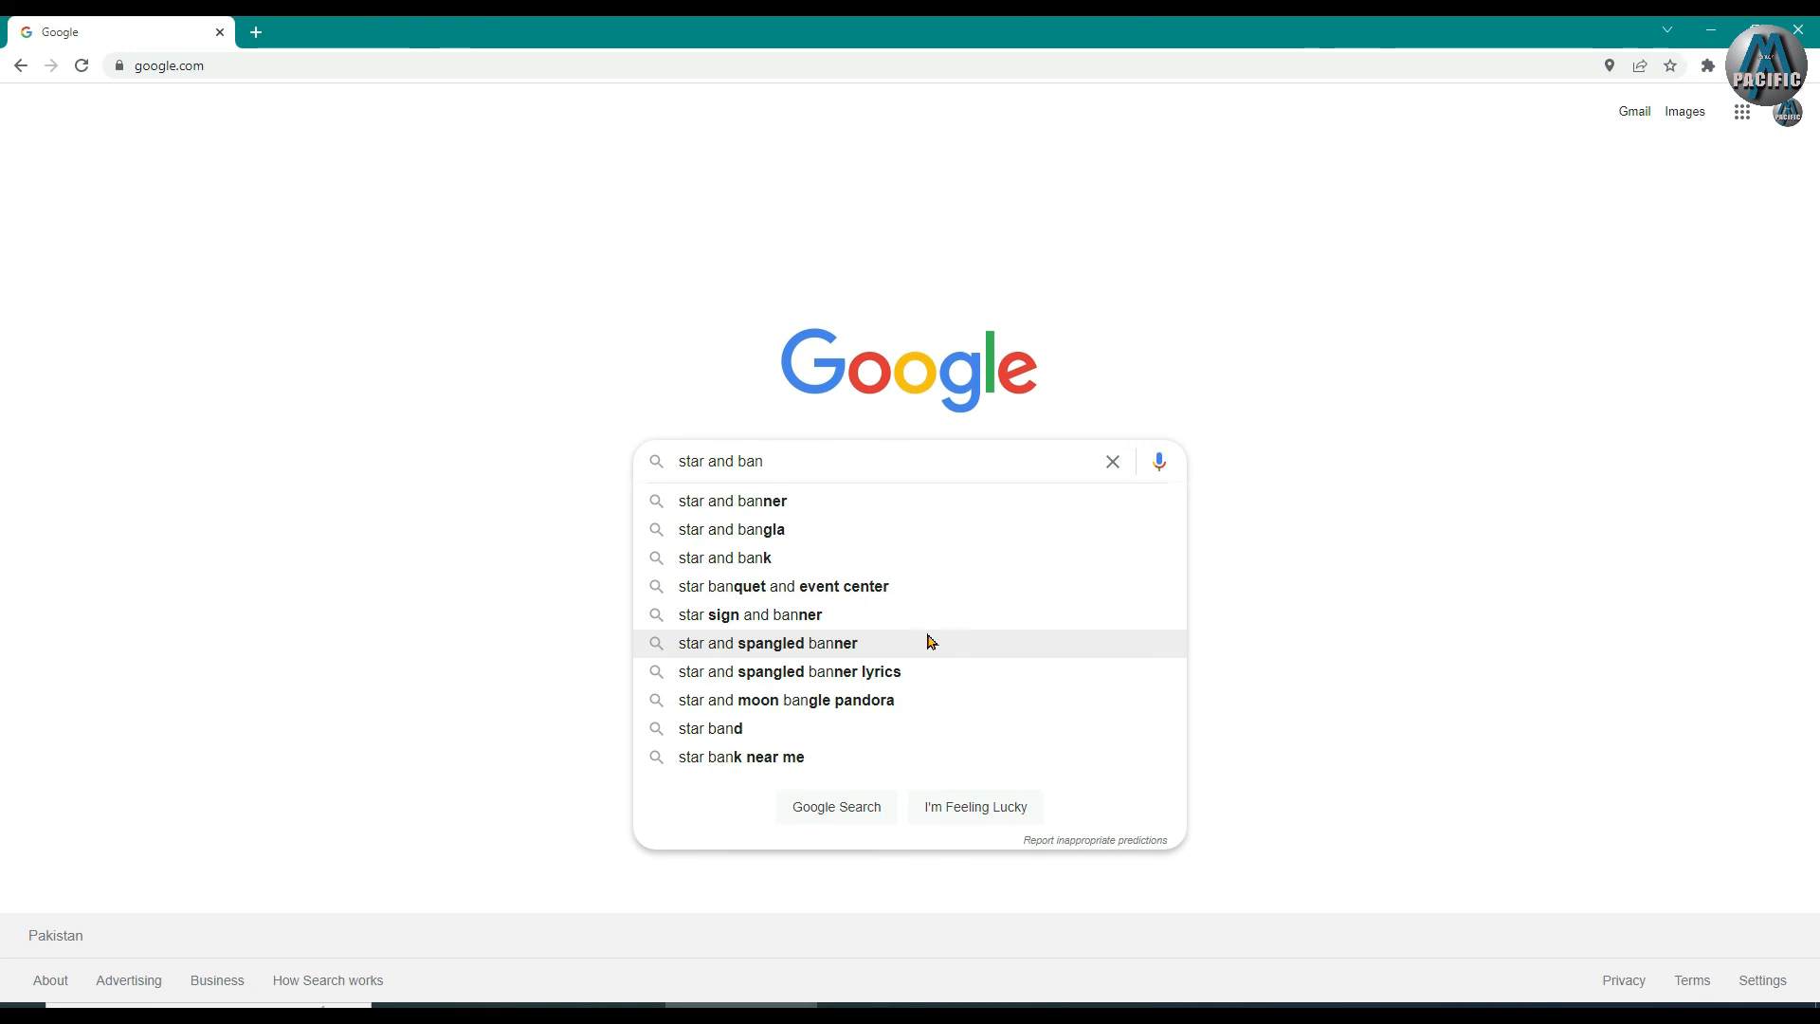
{"action": "left_click", "coordinate": [768, 499]}
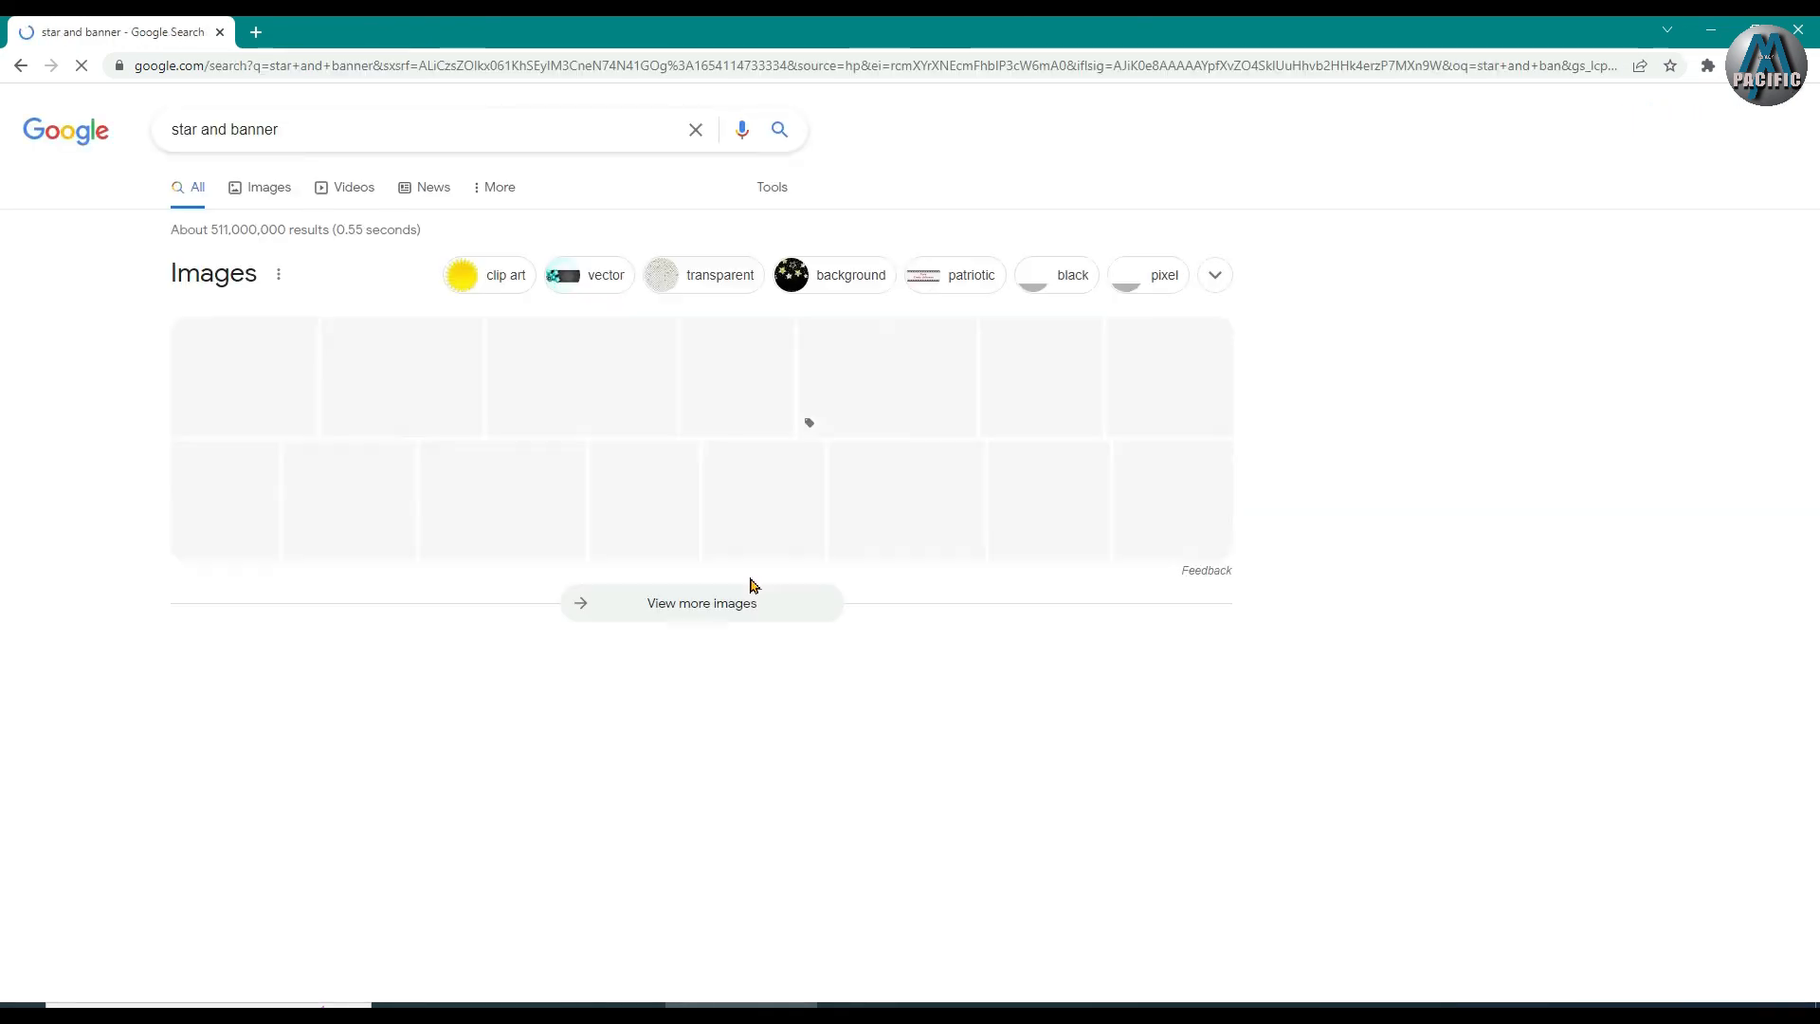
{"action": "left_click", "coordinate": [261, 189]}
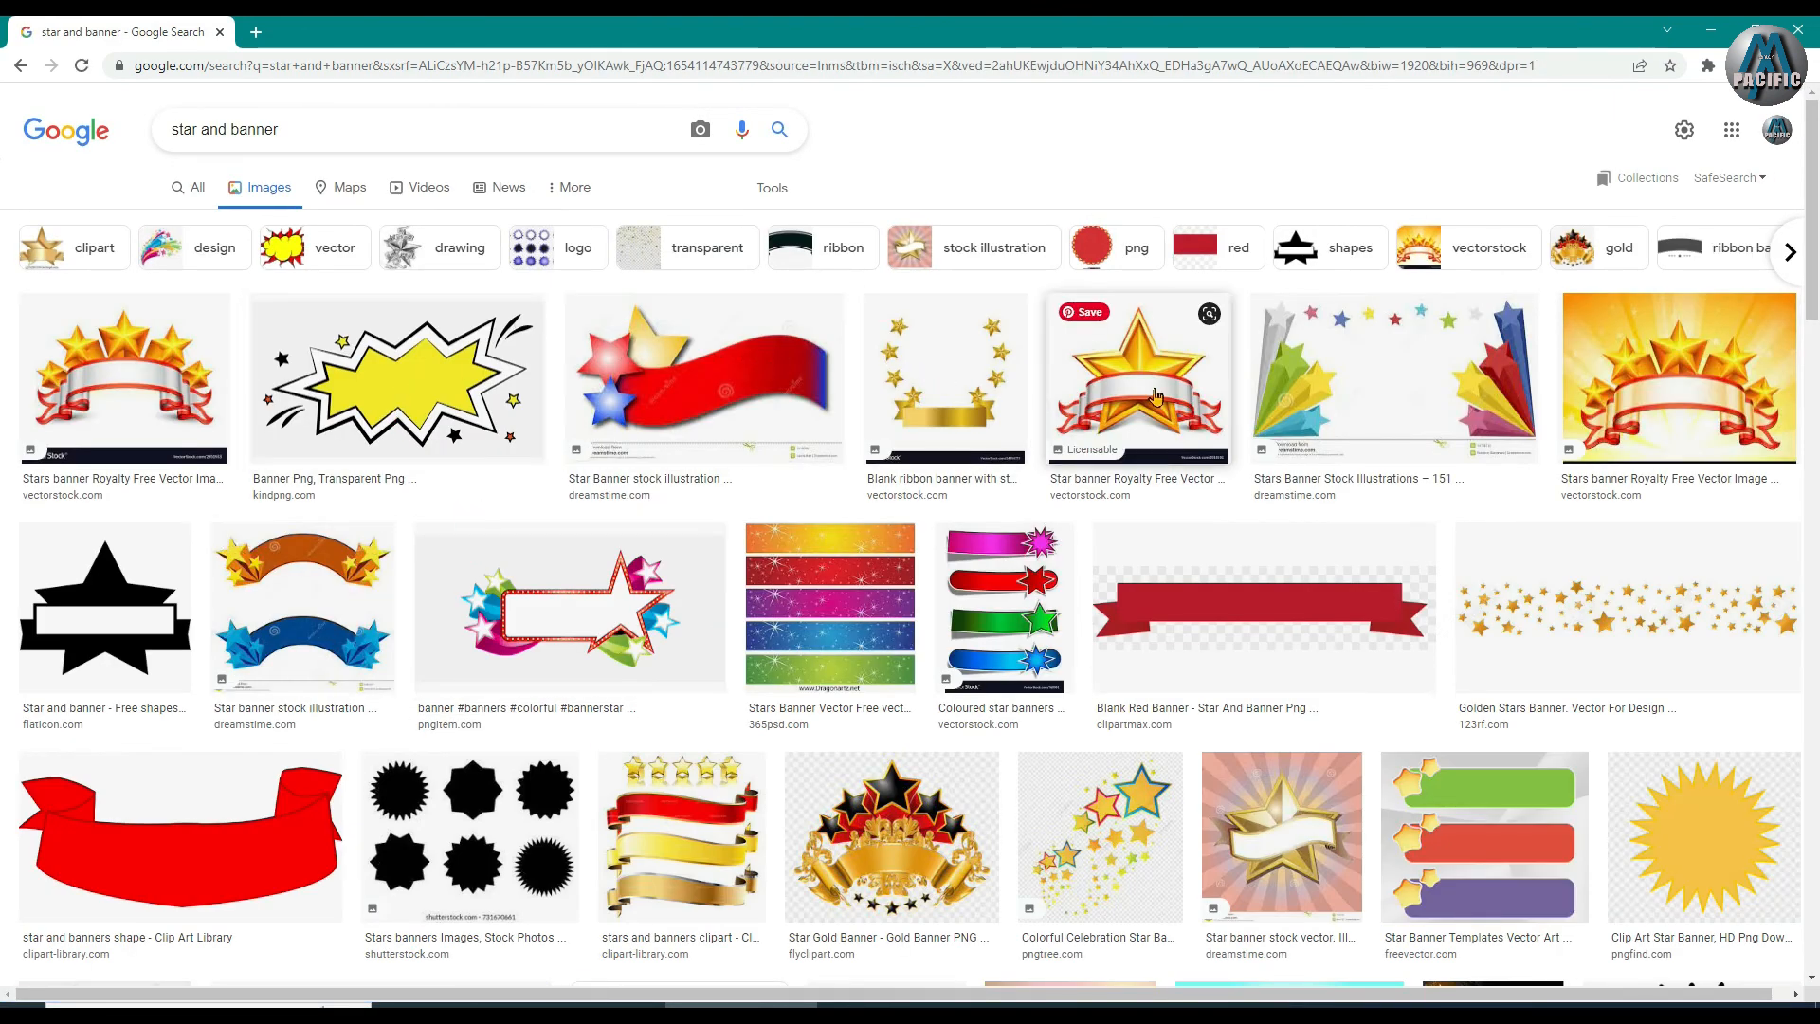
Look through the image results for star and banner designs that can serve as emblem references
{"action": "scroll", "coordinate": [633, 703], "scroll_direction": "down", "scroll_amount": 1}
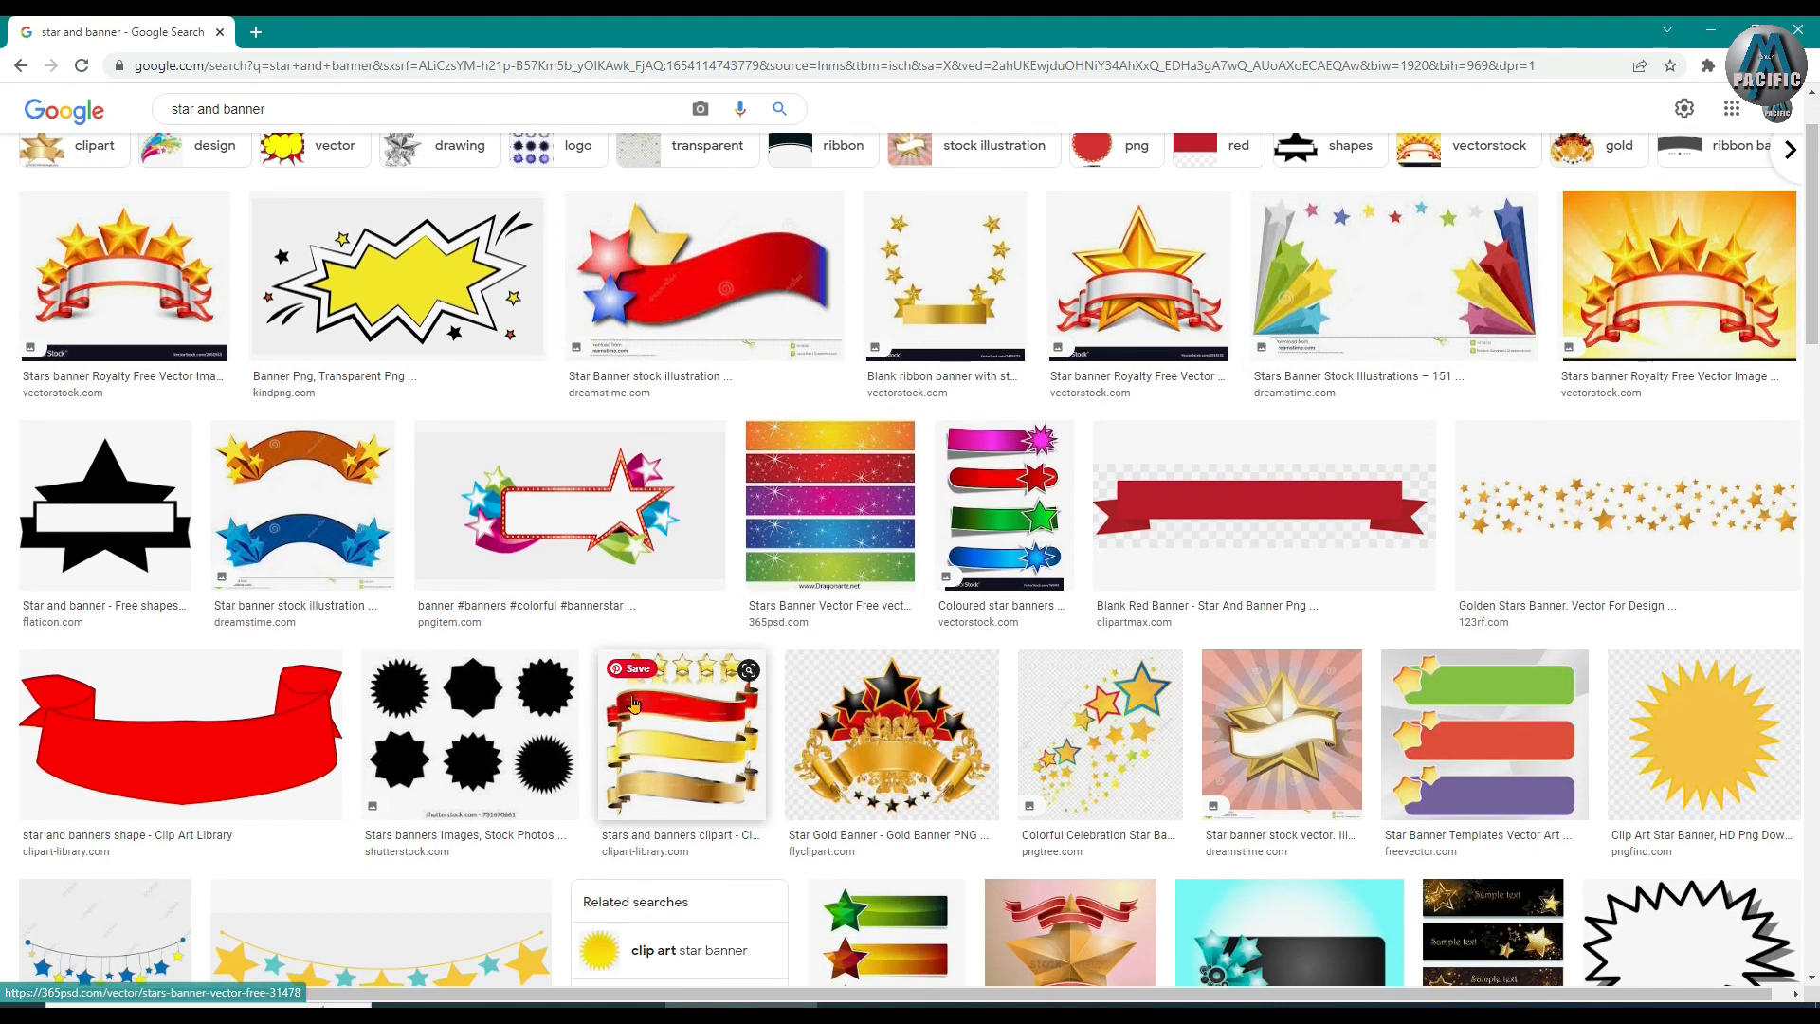
{"action": "scroll", "coordinate": [634, 703], "scroll_direction": "down", "scroll_amount": 1}
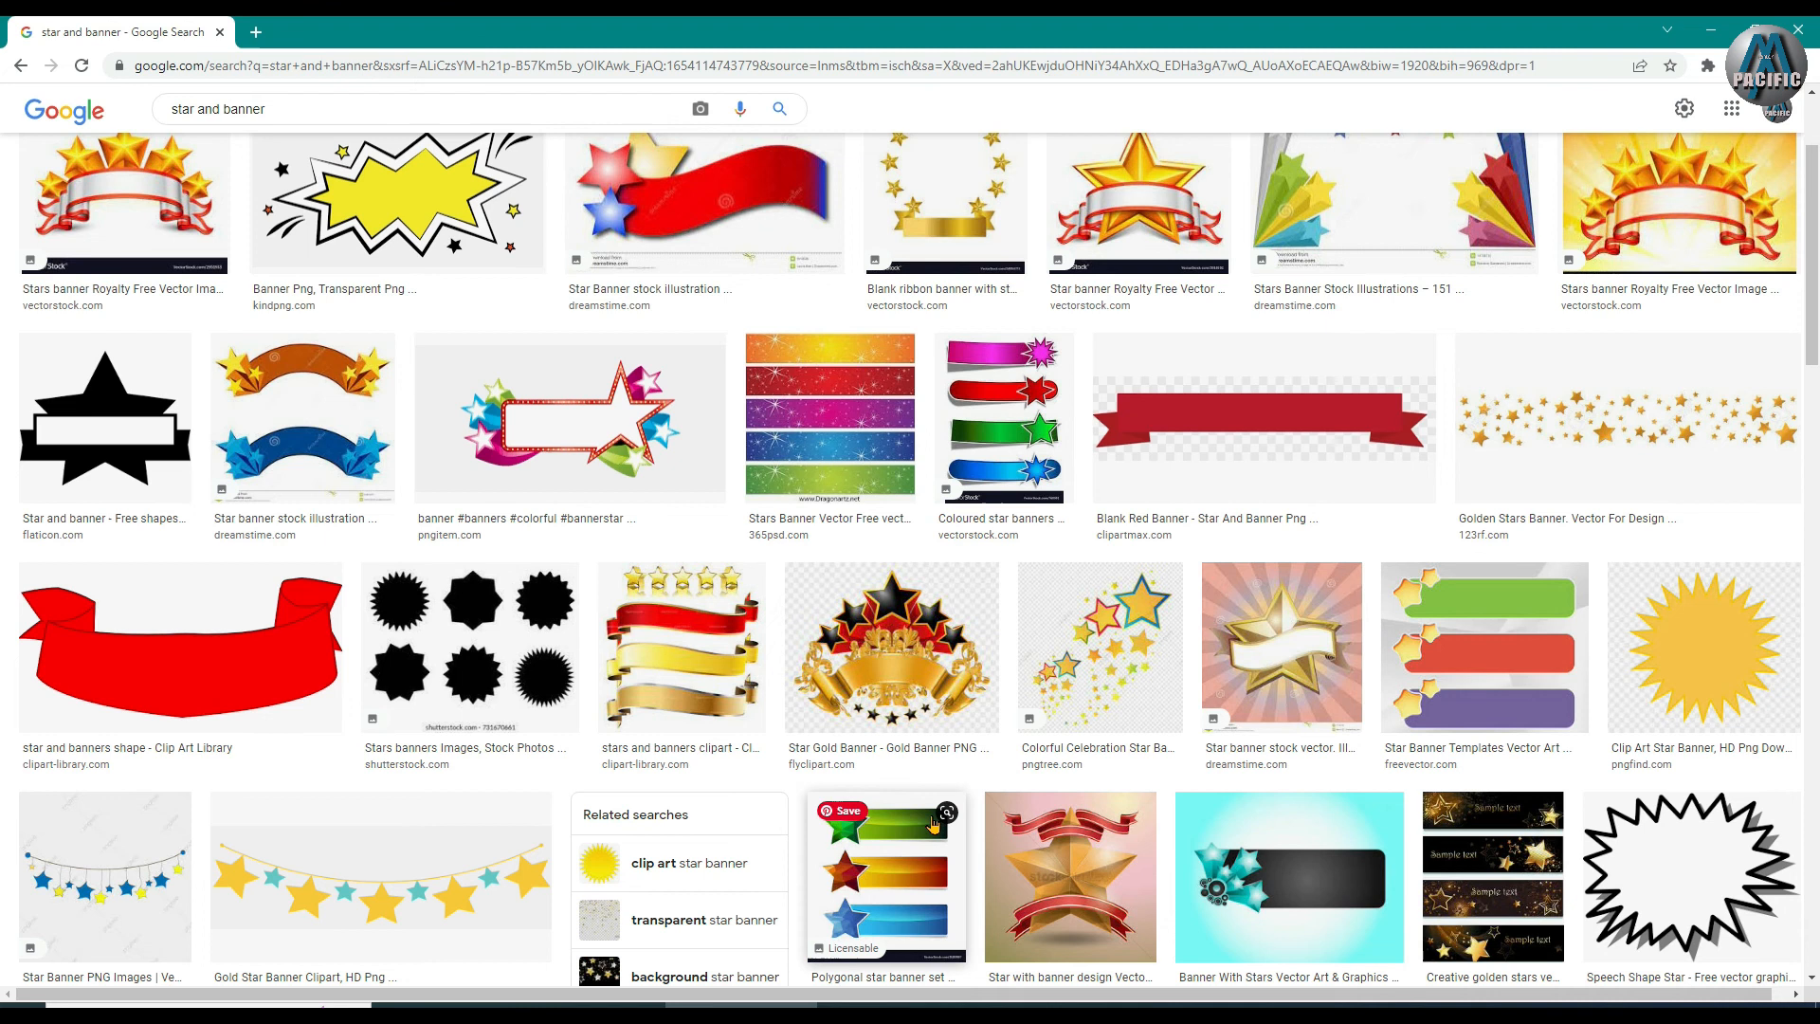
{"action": "scroll", "coordinate": [934, 824], "scroll_direction": "down", "scroll_amount": 5}
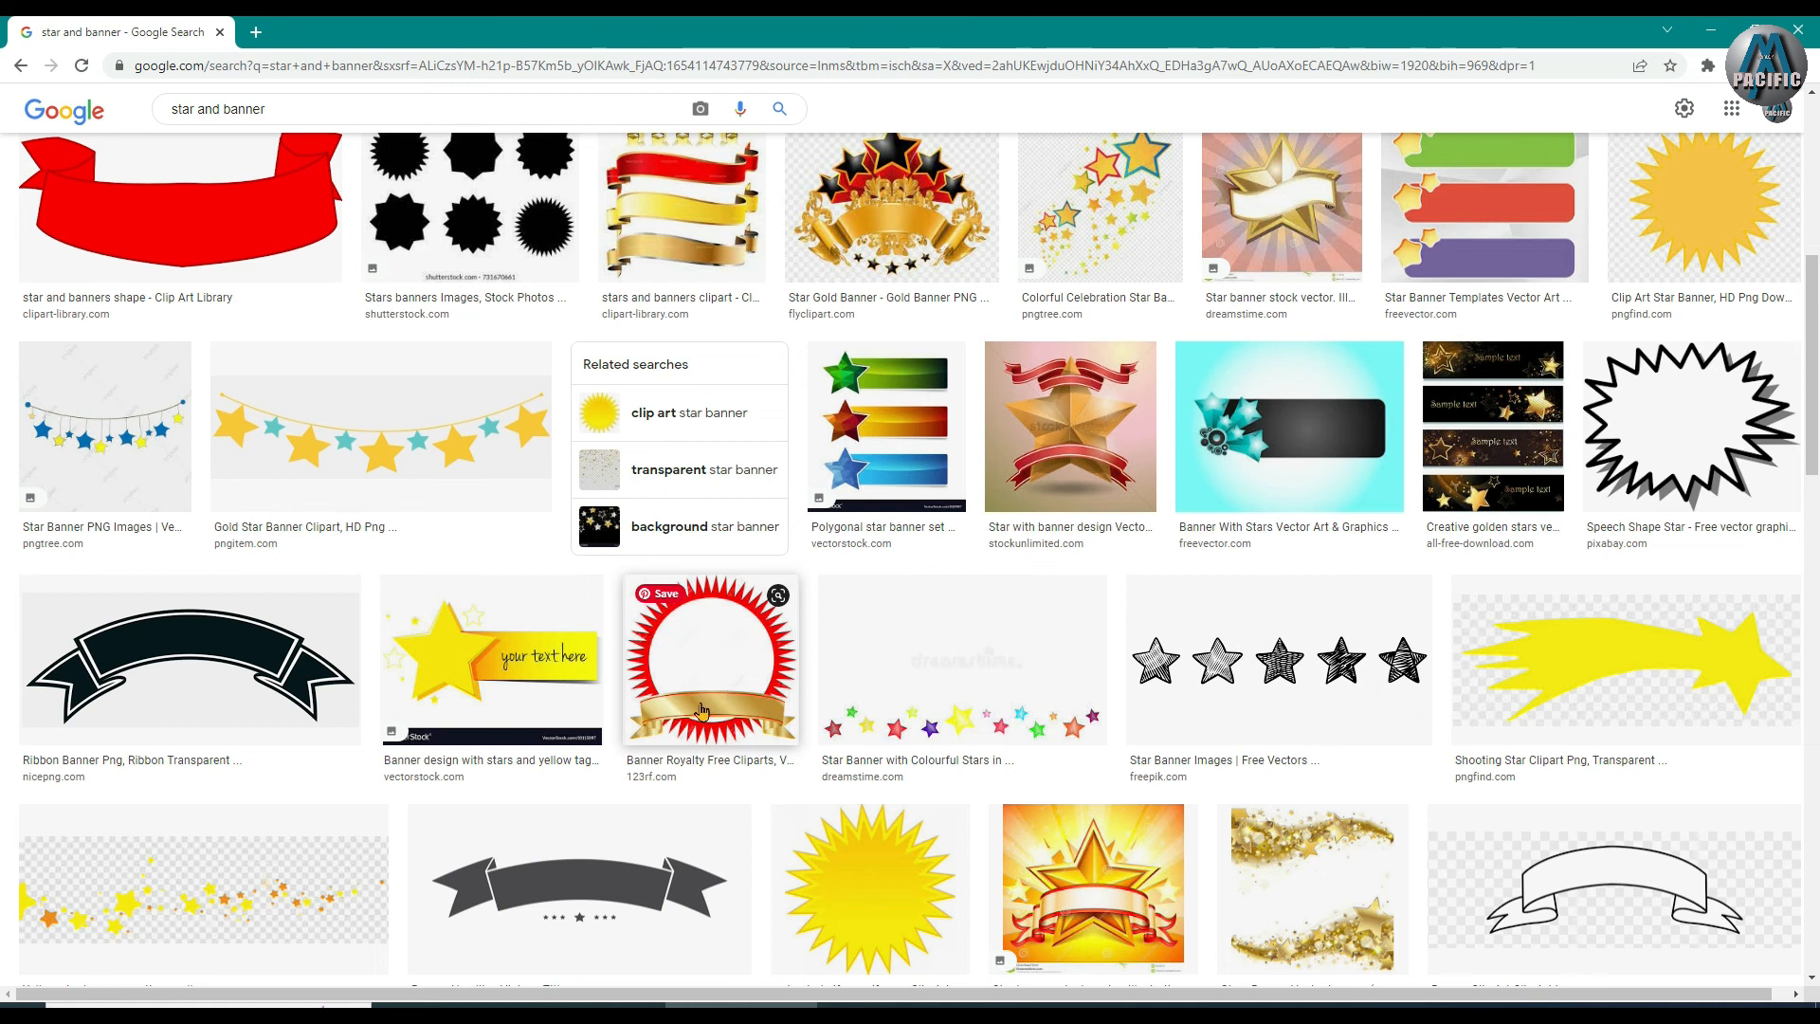
{"action": "scroll", "coordinate": [717, 642], "scroll_direction": "down", "scroll_amount": 3}
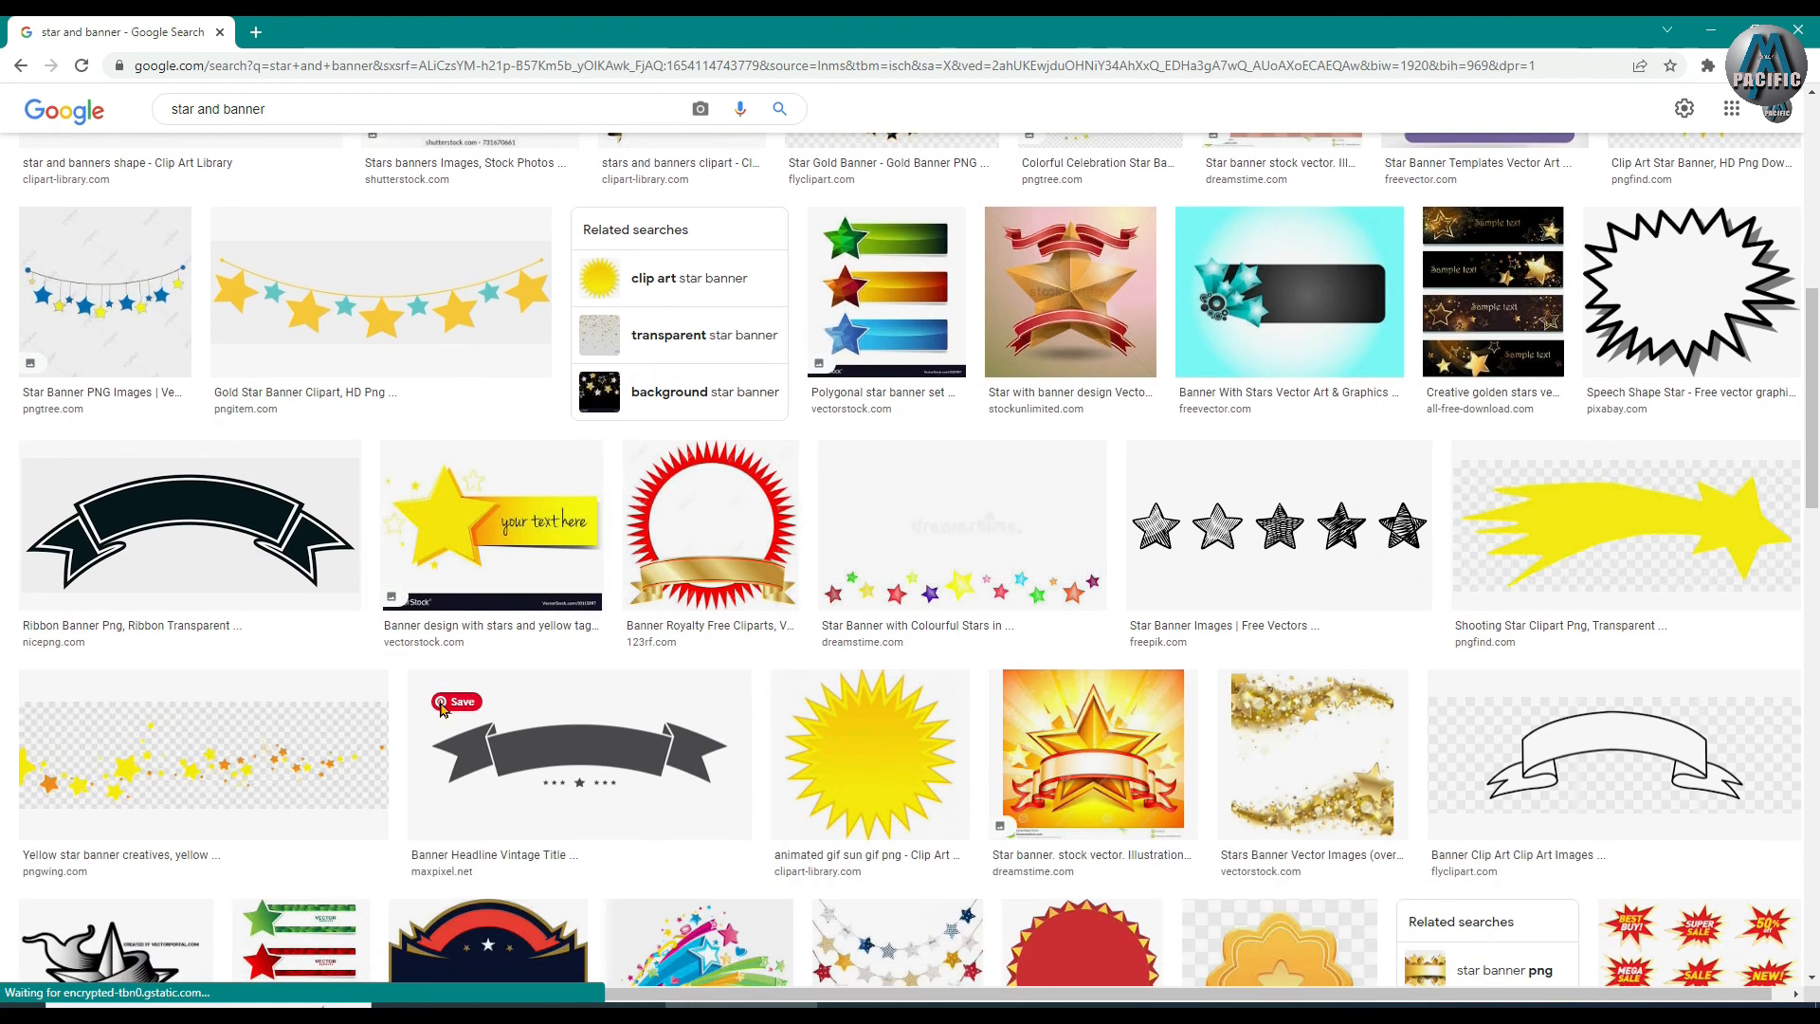
{"action": "scroll", "coordinate": [1061, 649], "scroll_direction": "up", "scroll_amount": 2}
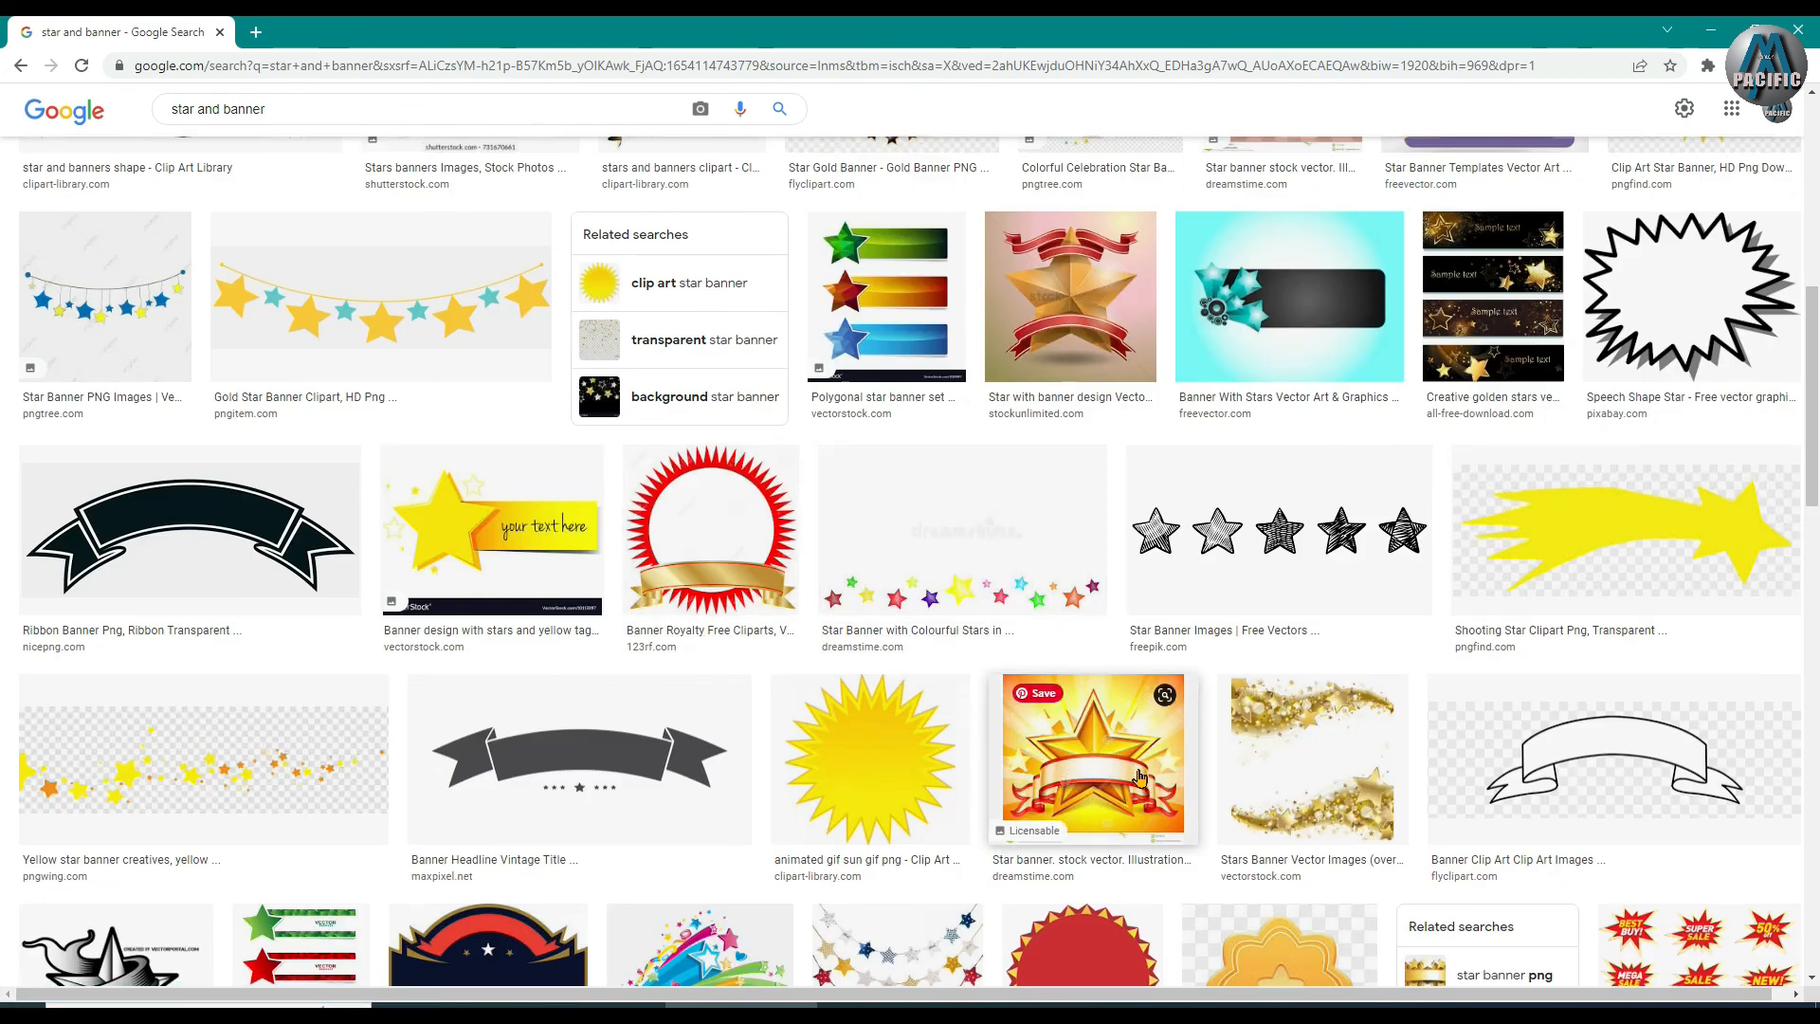
{"action": "scroll", "coordinate": [462, 644], "scroll_direction": "down", "scroll_amount": 7}
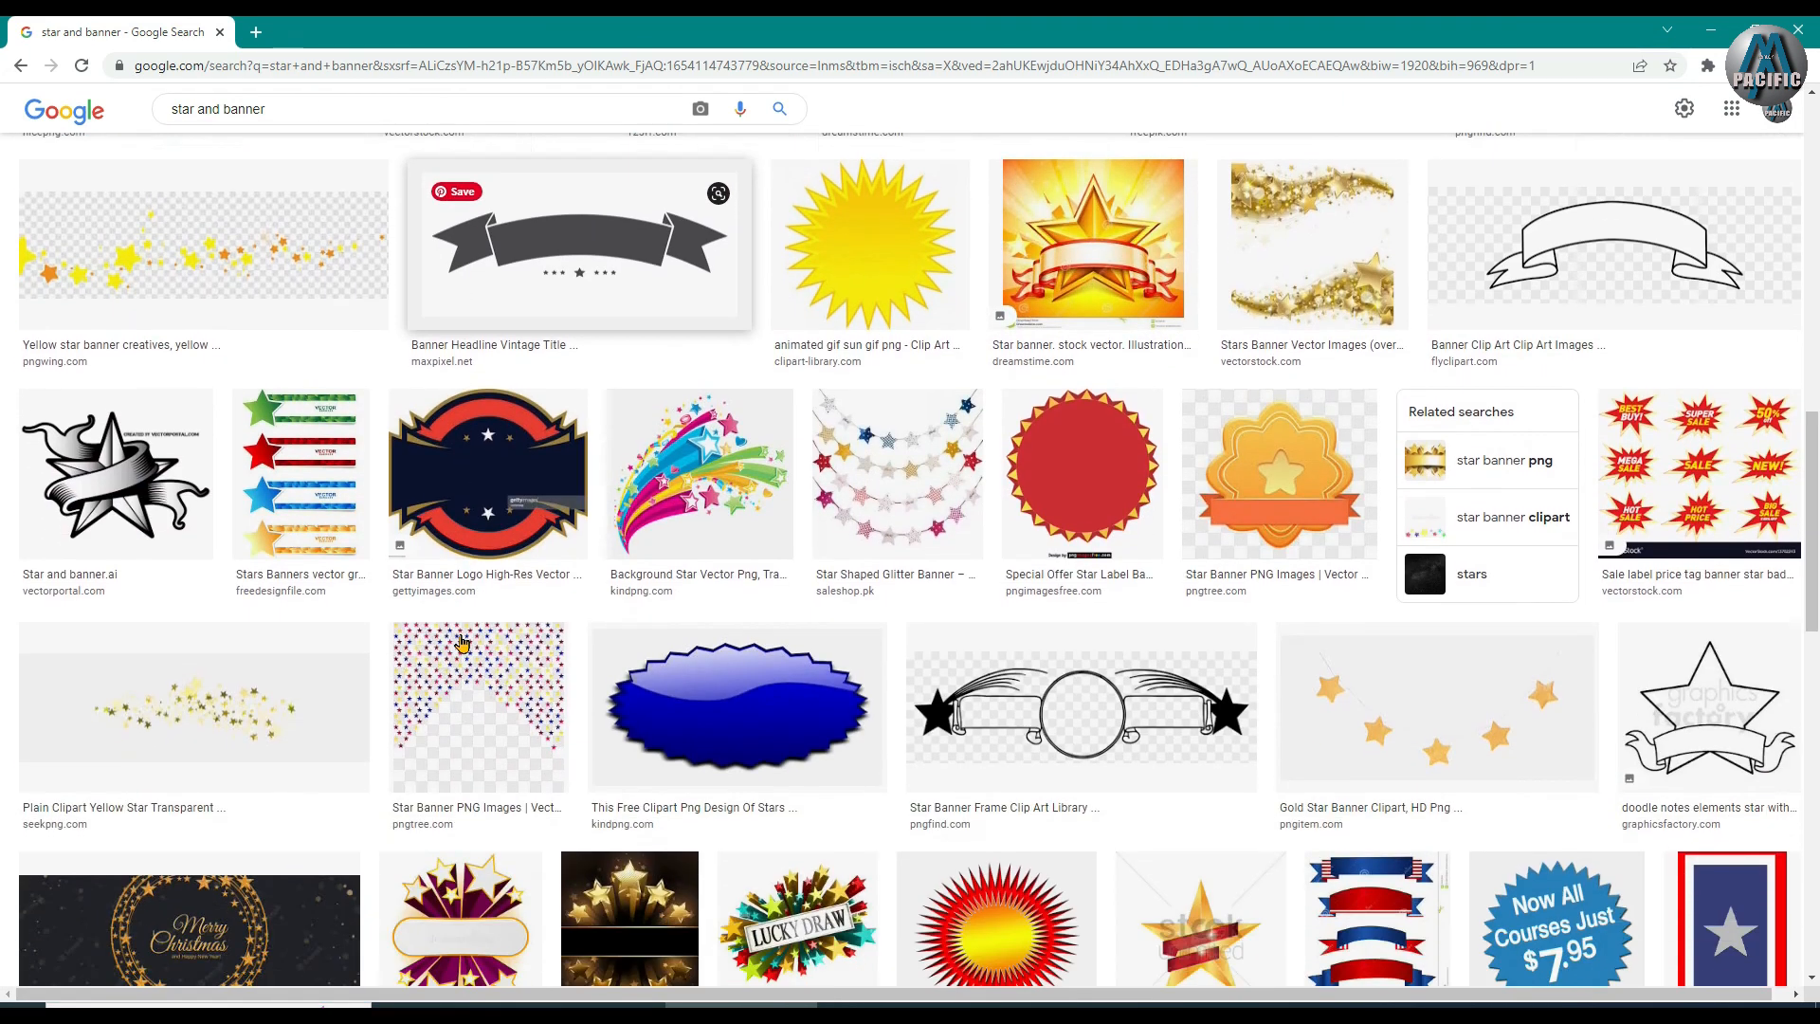
{"action": "scroll", "coordinate": [689, 567], "scroll_direction": "down", "scroll_amount": 6}
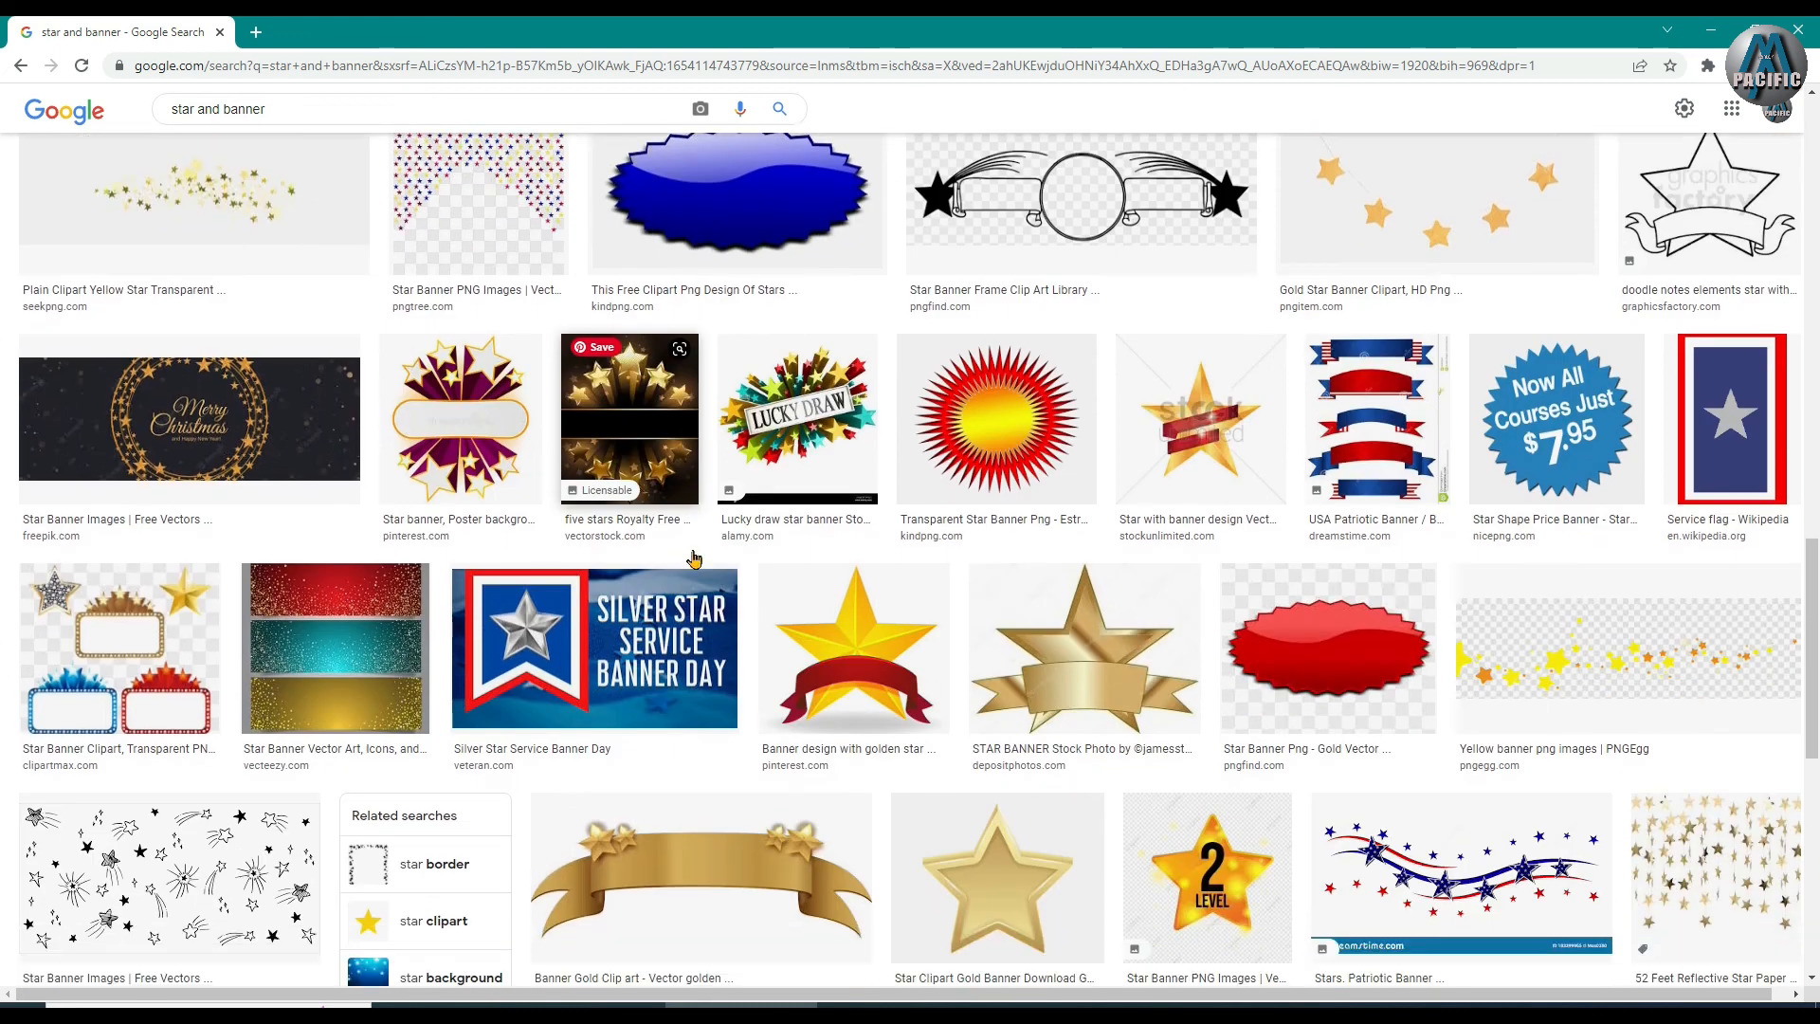
{"action": "scroll", "coordinate": [694, 559], "scroll_direction": "down", "scroll_amount": 2}
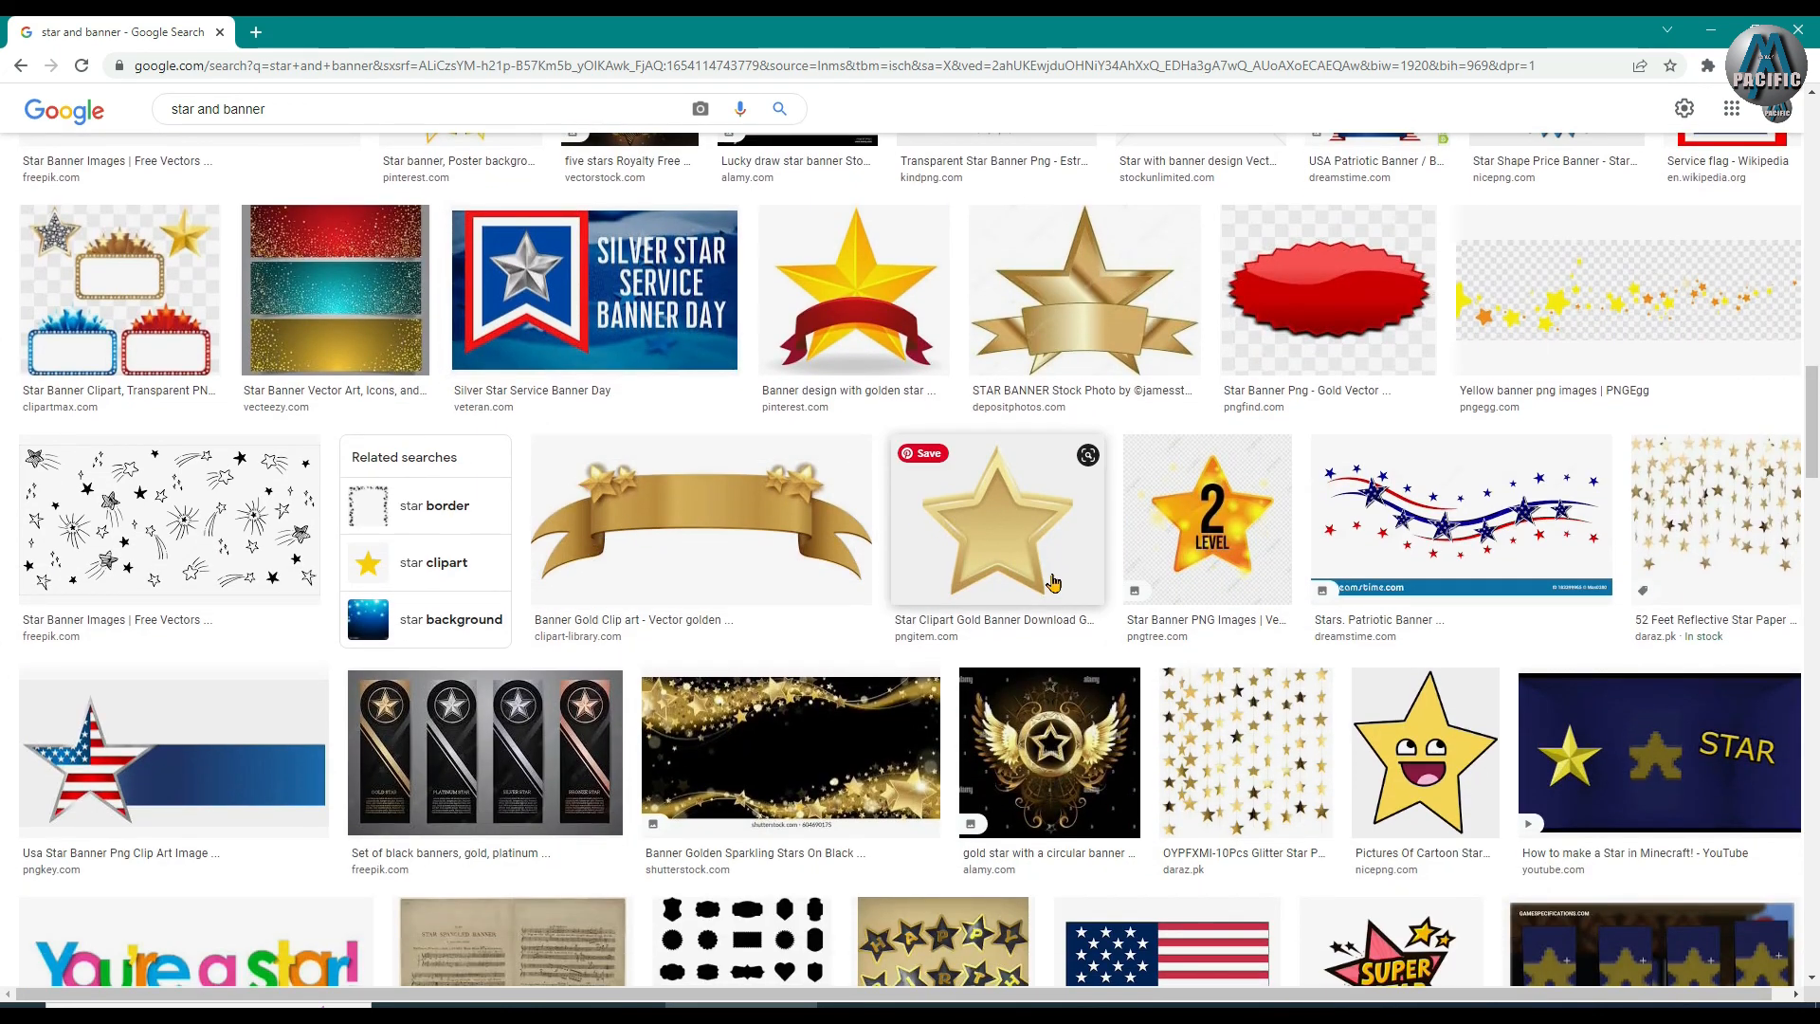
Review the star and banner image results again for emblem ideas, going back to the start of the results
{"action": "scroll", "coordinate": [759, 637], "scroll_direction": "down", "scroll_amount": 5}
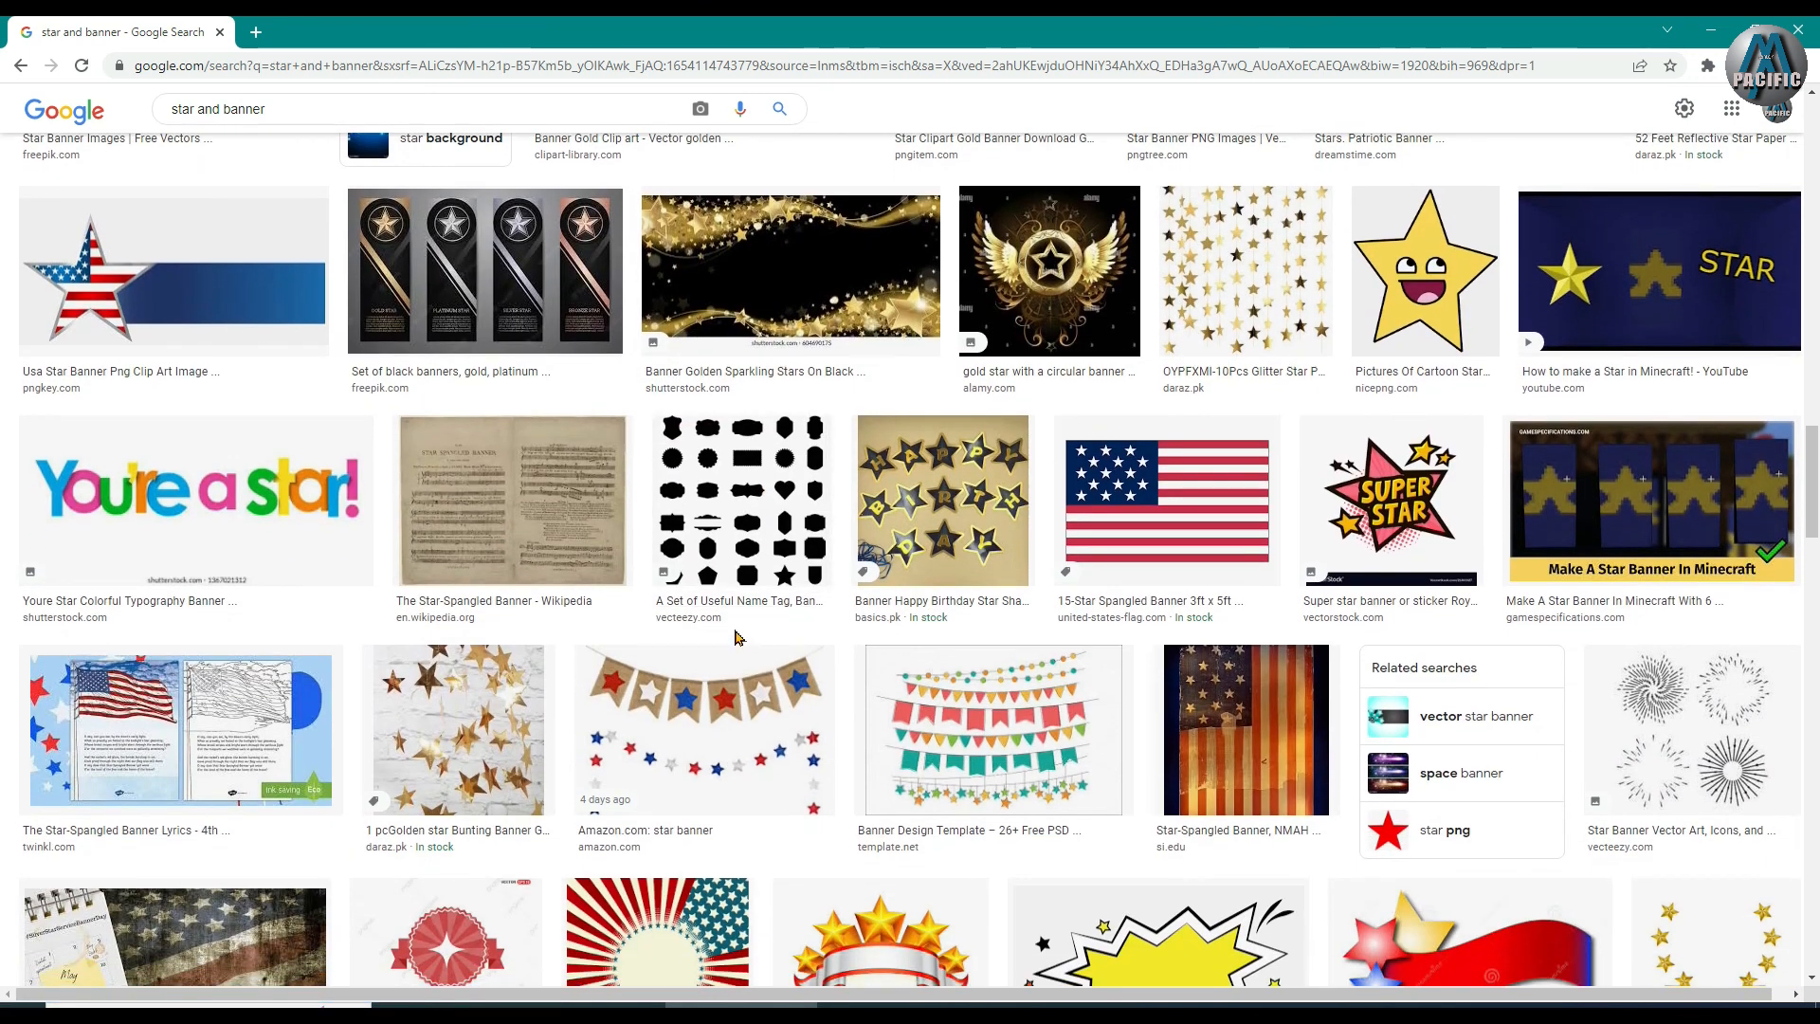
{"action": "scroll", "coordinate": [736, 637], "scroll_direction": "up", "scroll_amount": 6}
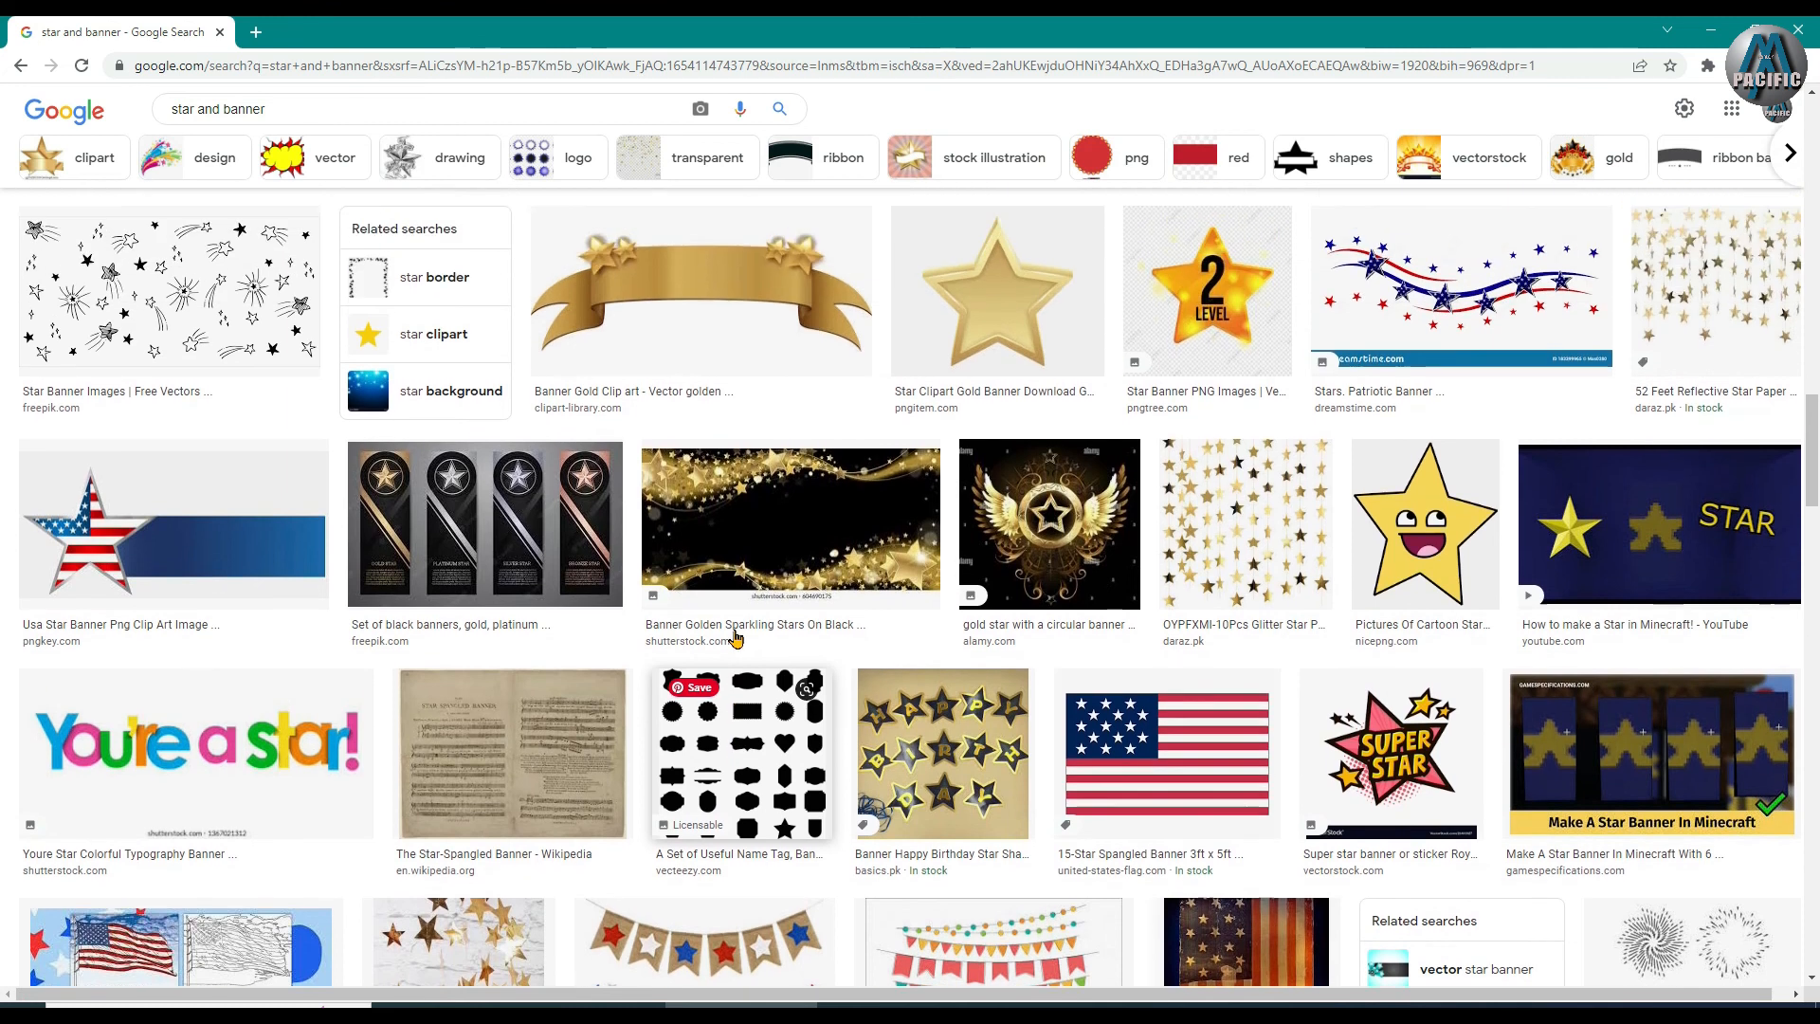
{"action": "scroll", "coordinate": [735, 638], "scroll_direction": "up", "scroll_amount": 3}
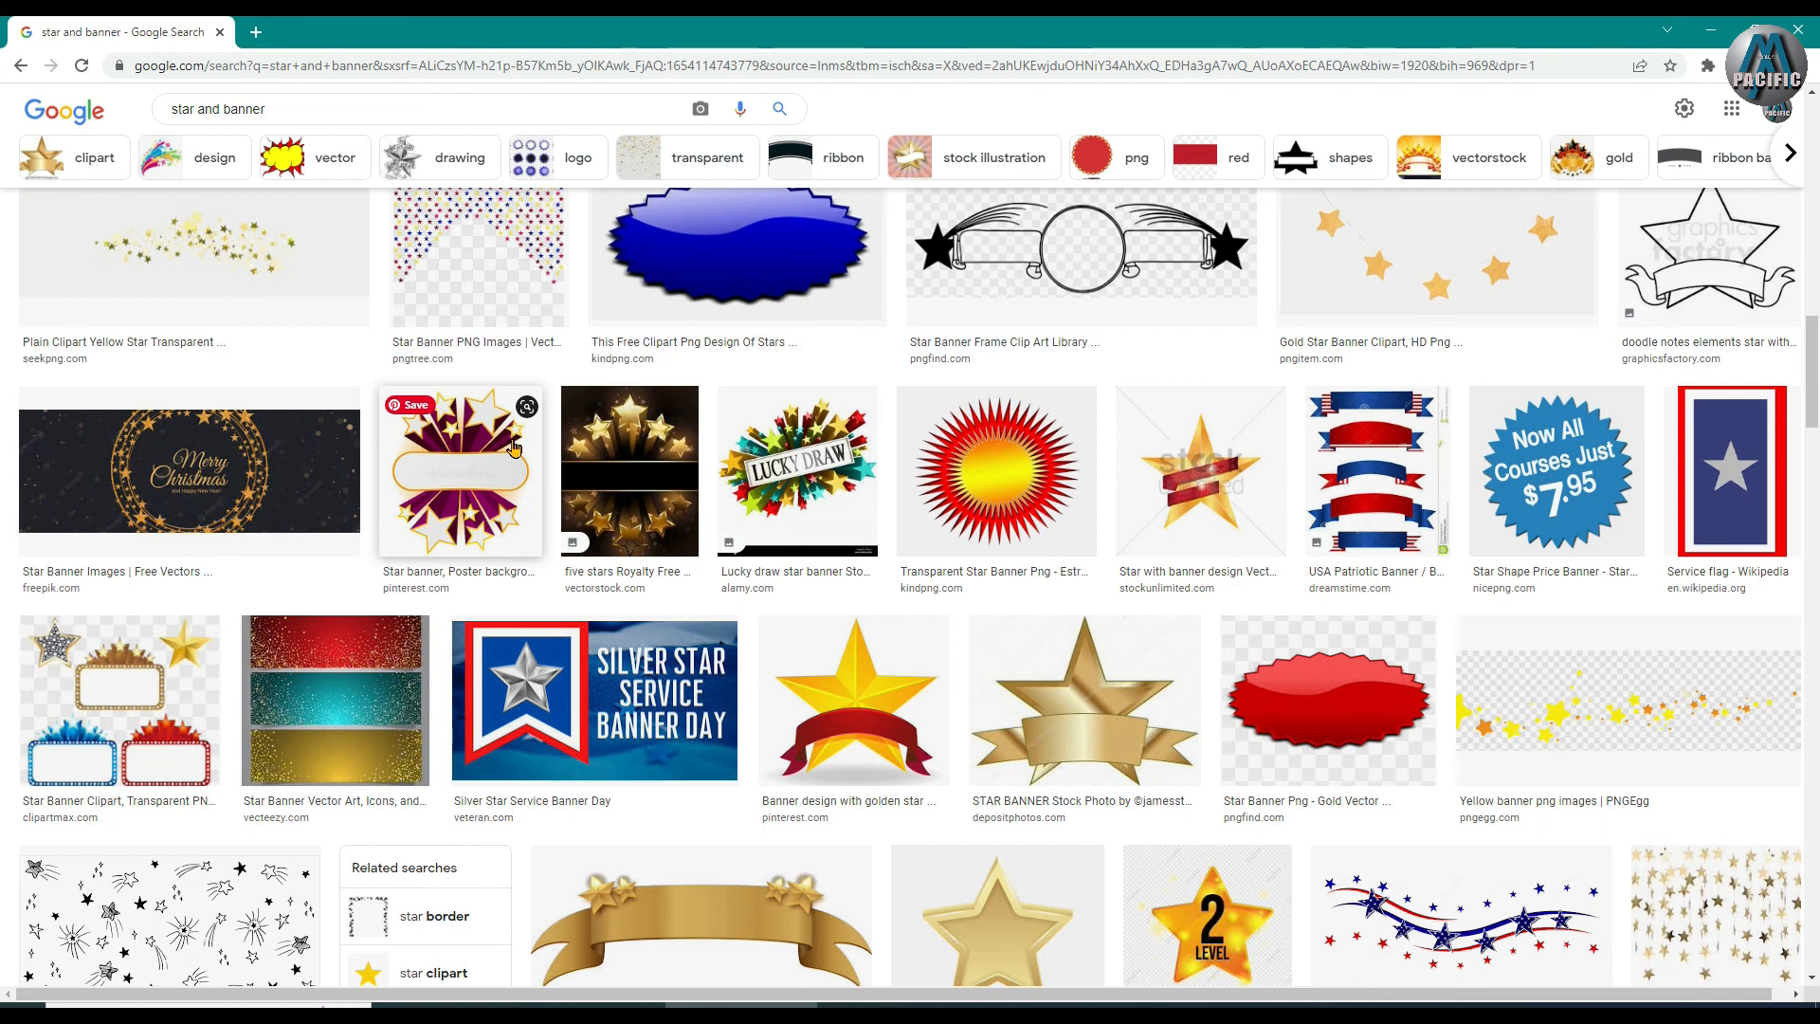
{"action": "scroll", "coordinate": [516, 445], "scroll_direction": "up", "scroll_amount": 2}
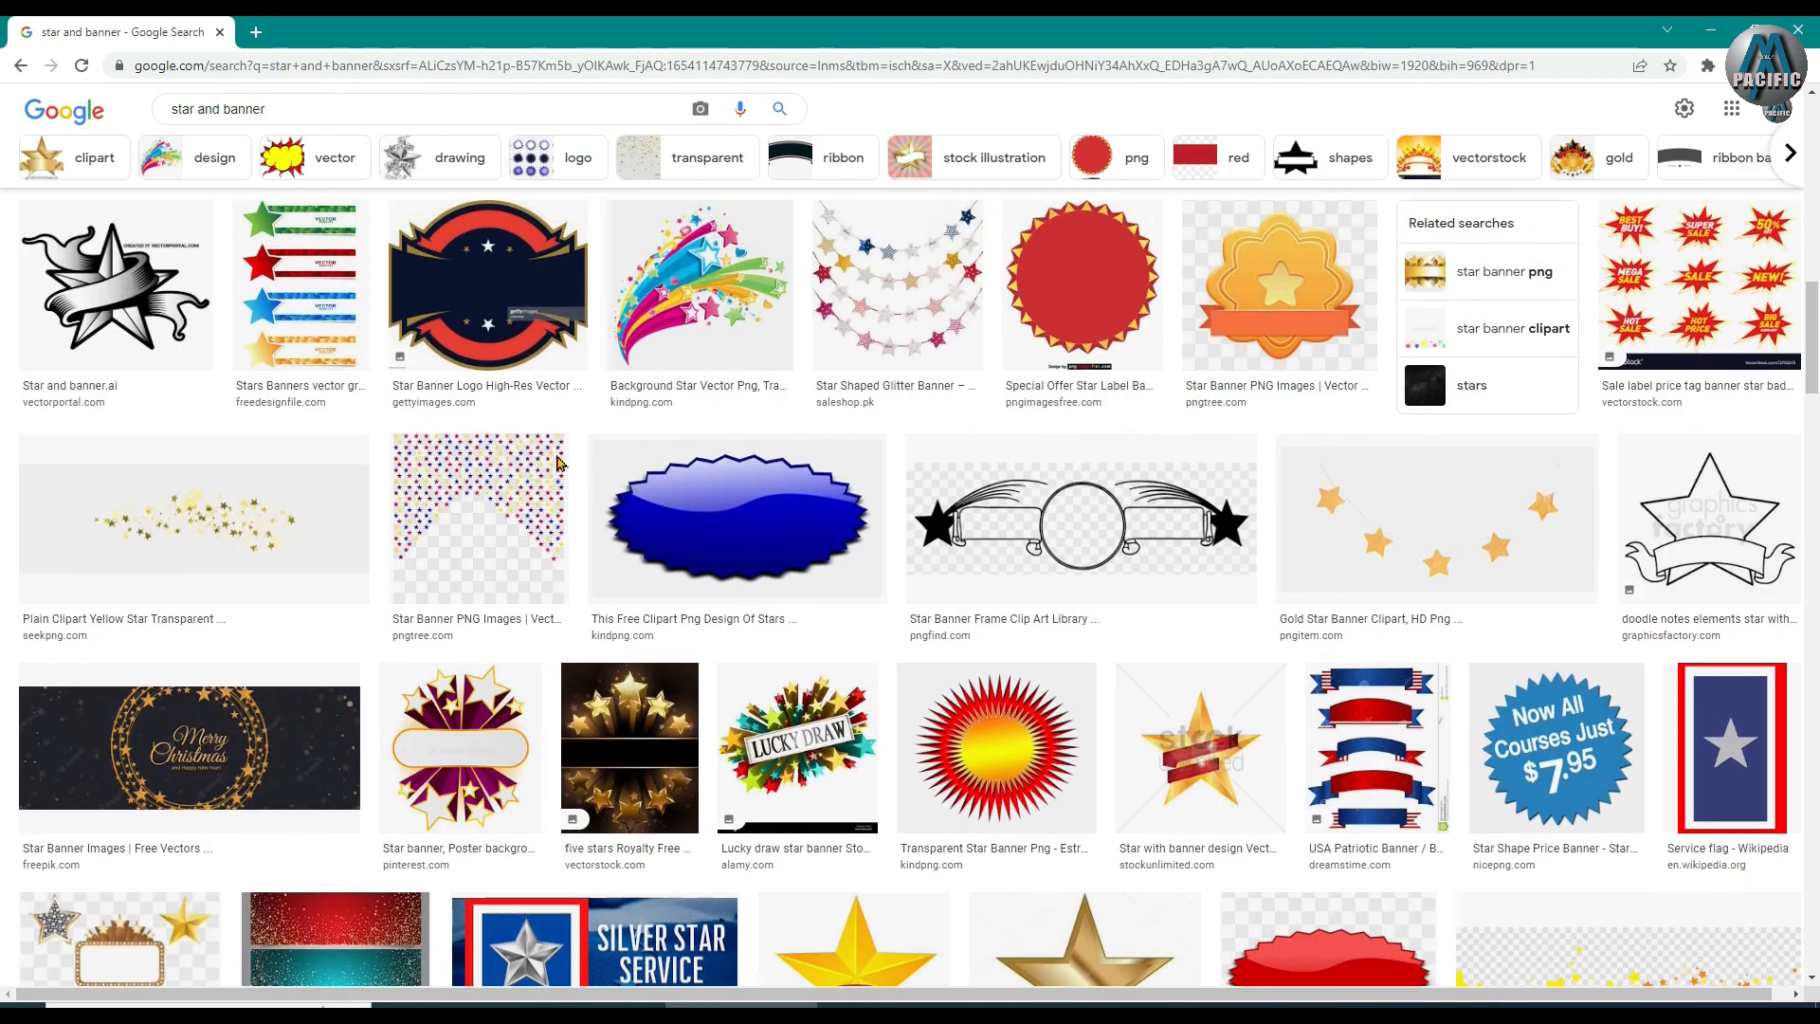
{"action": "scroll", "coordinate": [557, 463], "scroll_direction": "up", "scroll_amount": 6}
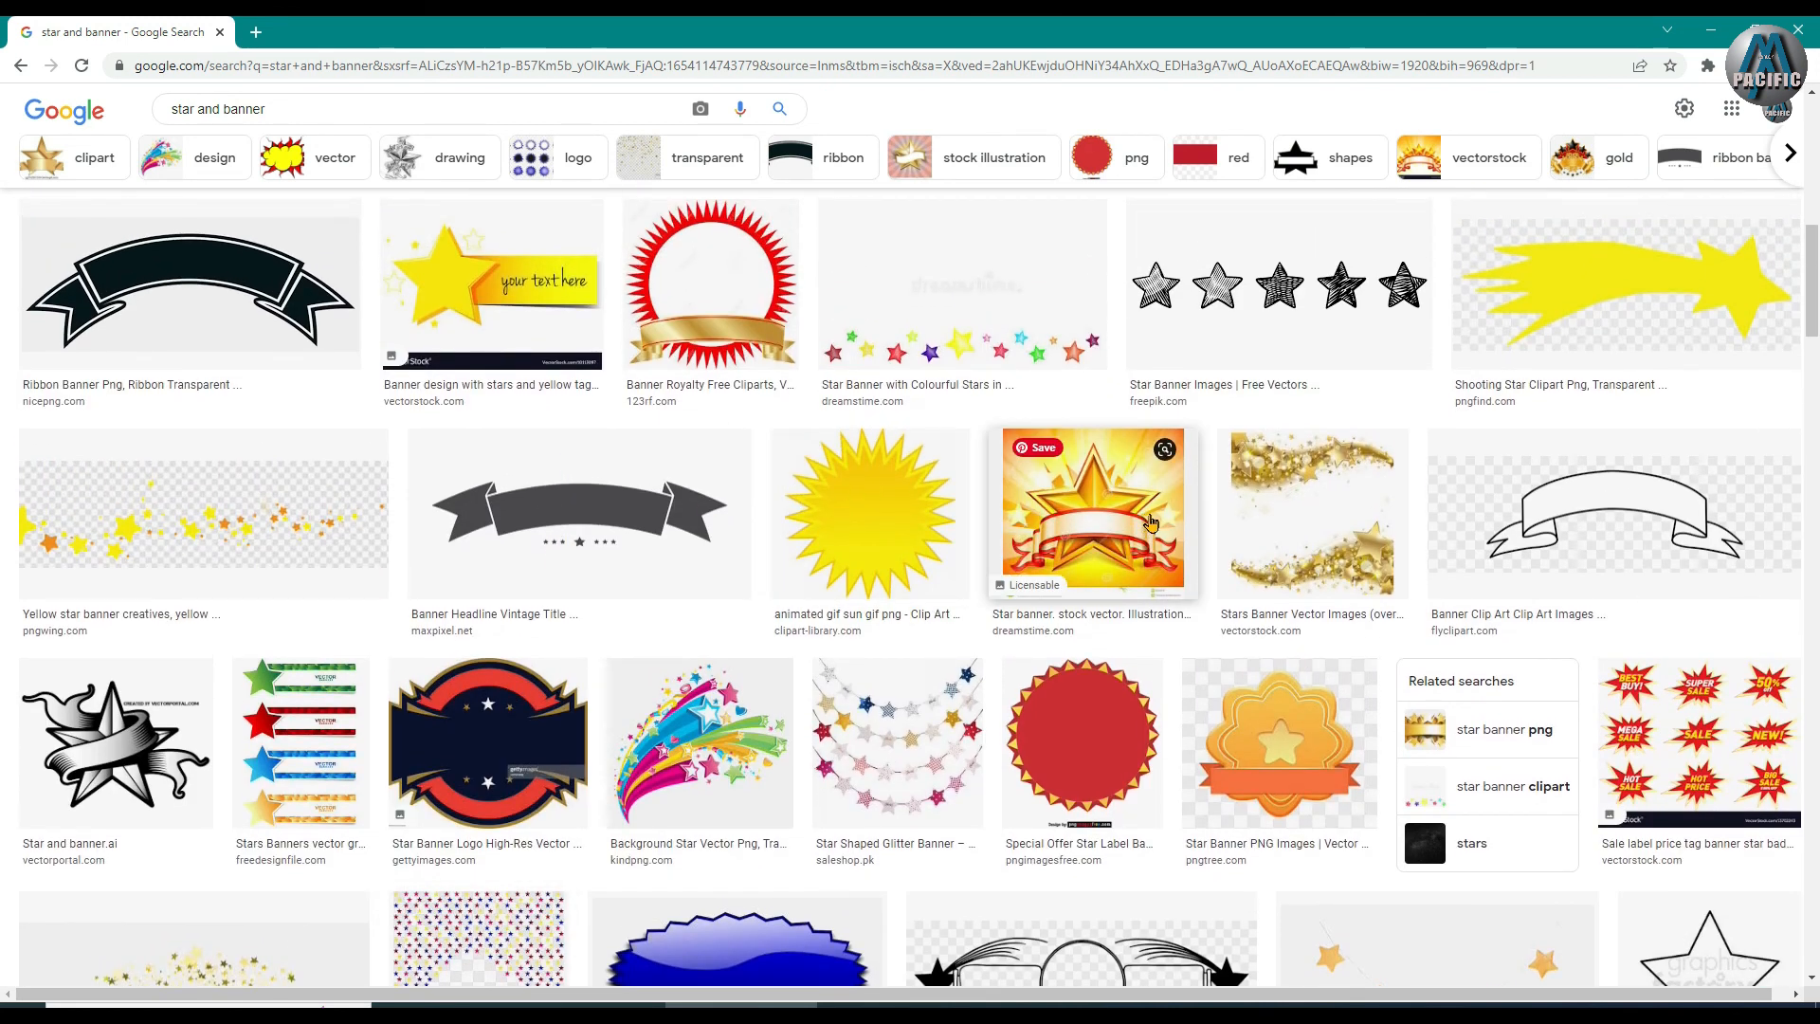
{"action": "scroll", "coordinate": [663, 442], "scroll_direction": "up", "scroll_amount": 3}
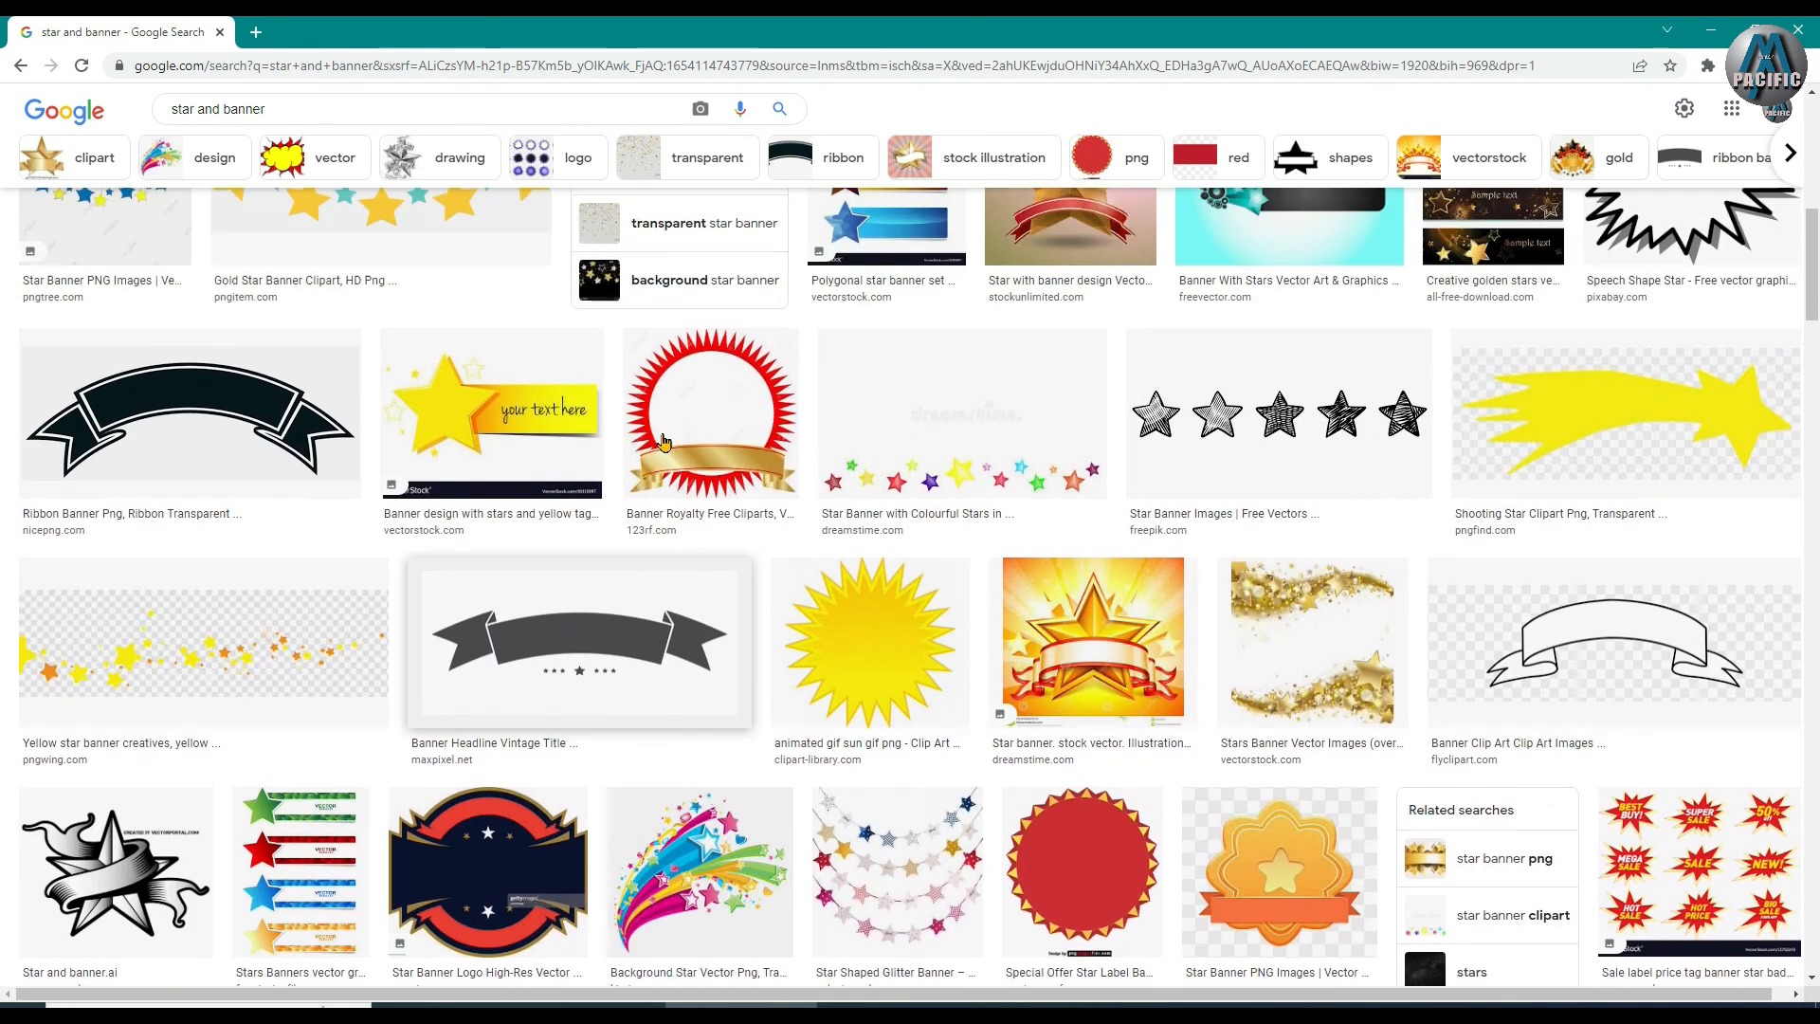
{"action": "scroll", "coordinate": [664, 443], "scroll_direction": "up", "scroll_amount": 5}
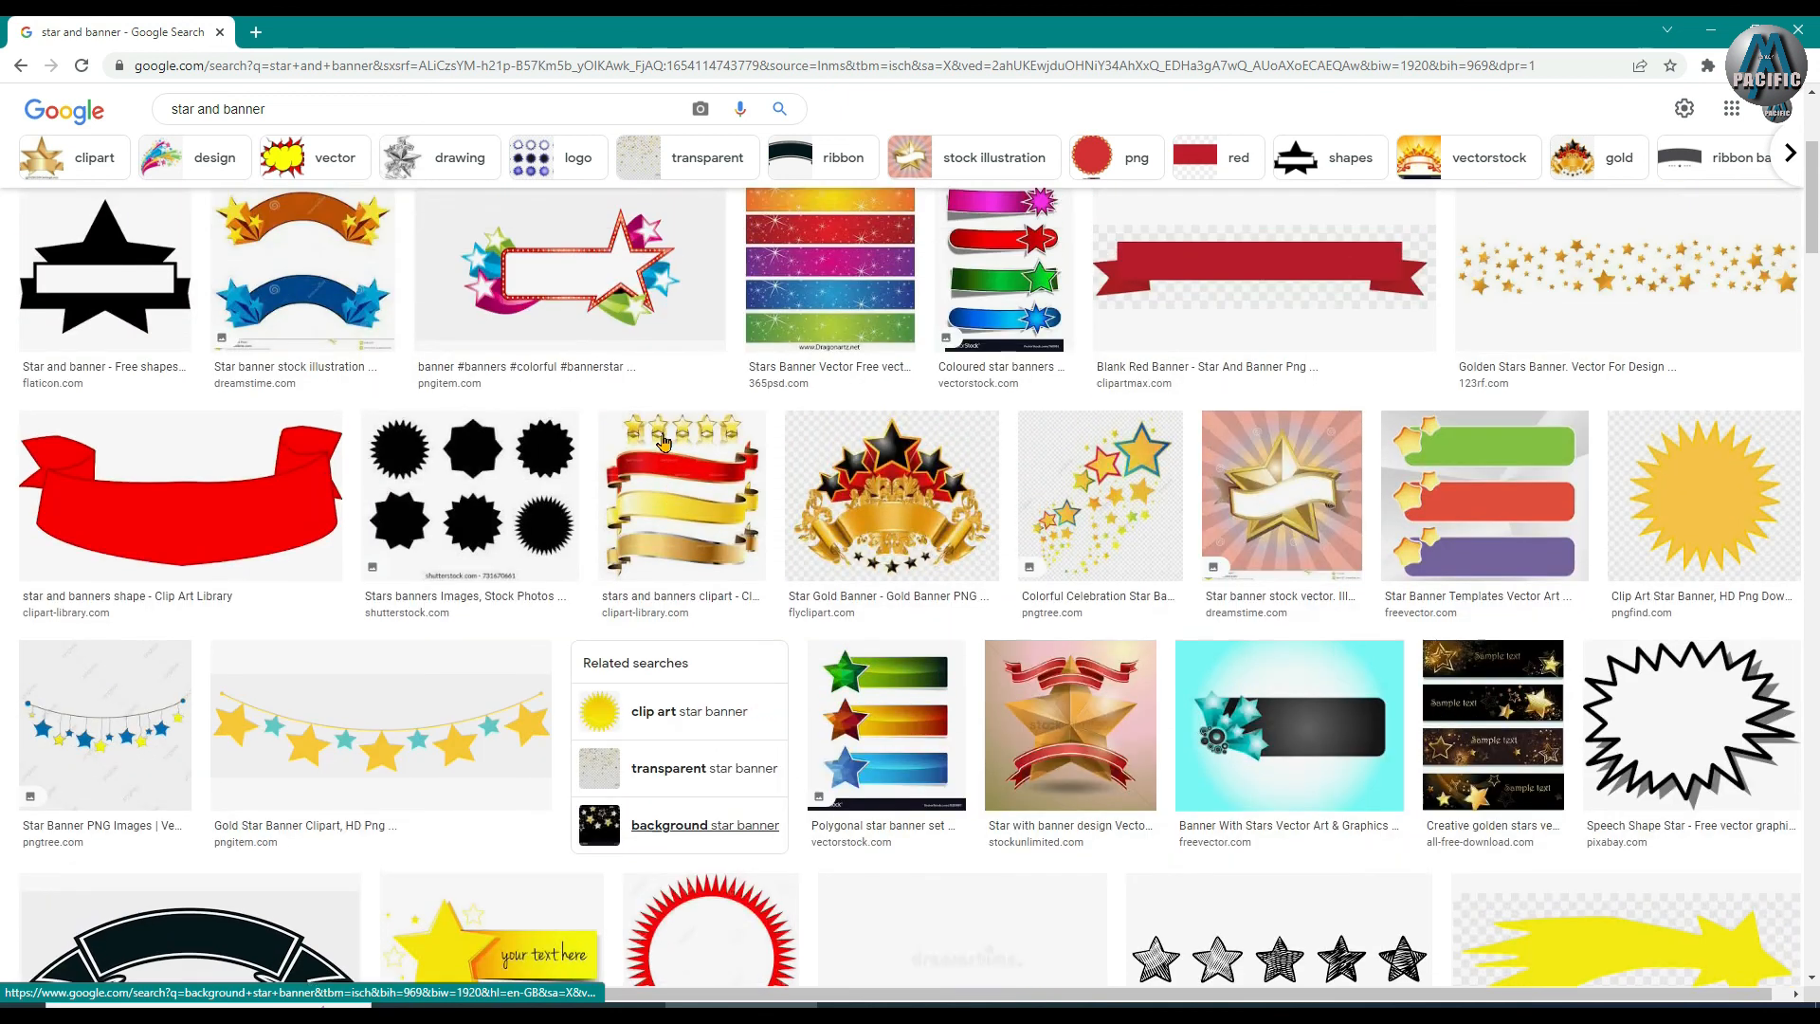
{"action": "scroll", "coordinate": [611, 447], "scroll_direction": "up", "scroll_amount": 3}
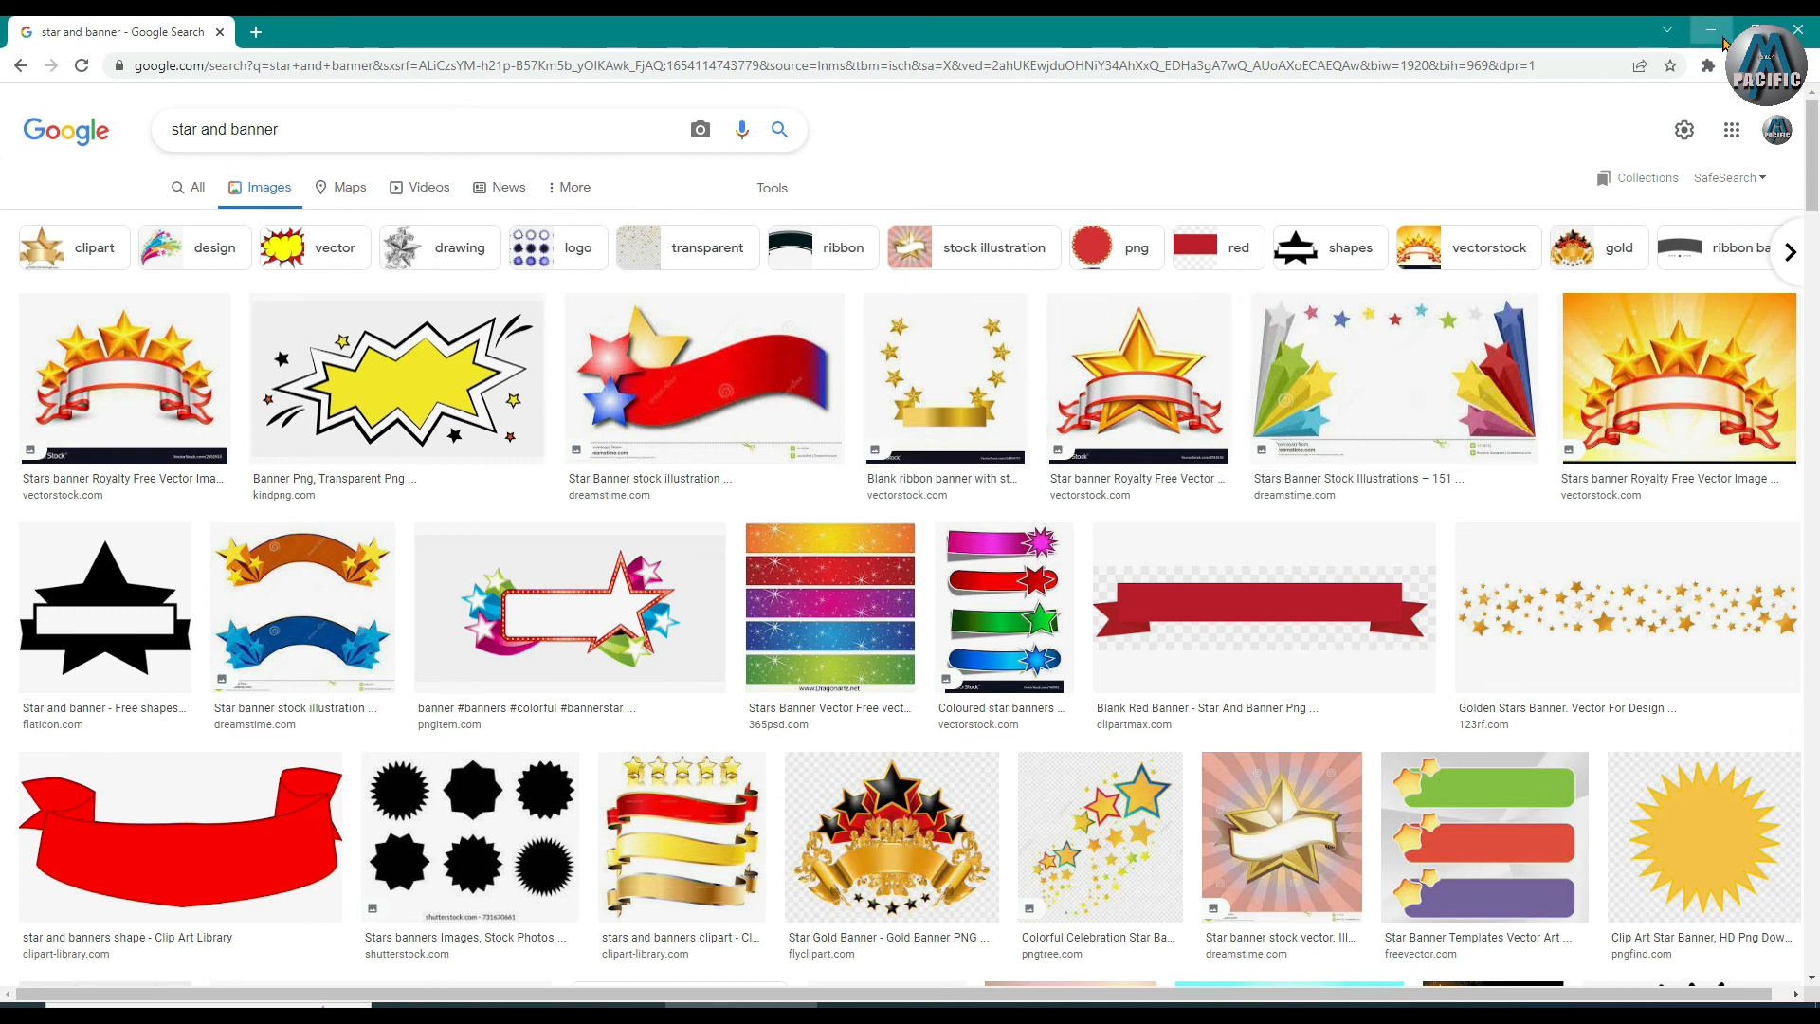
Switch back to Word and give the blue ribbon the Dark Edge special-effect material and warm Sunset lighting in its 3-D format
{"action": "left_click", "coordinate": [1723, 43]}
{"action": "left_click", "coordinate": [655, 654]}
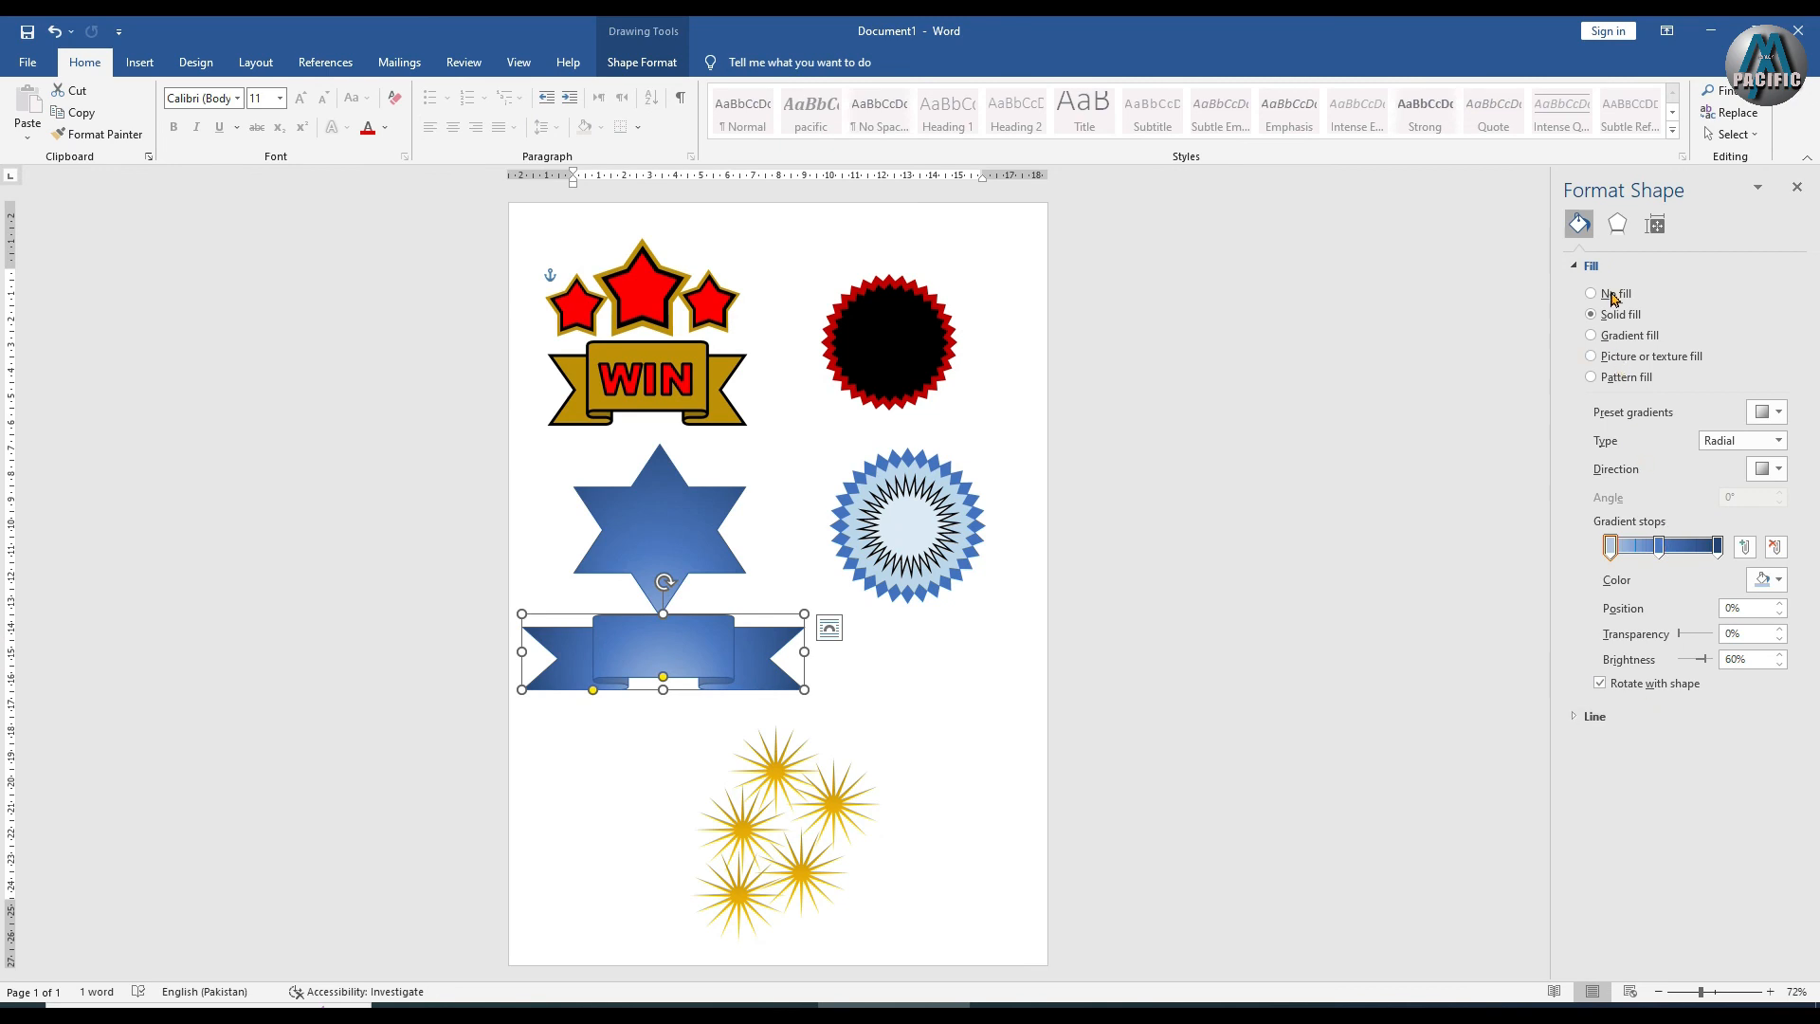
{"action": "left_click", "coordinate": [1617, 225]}
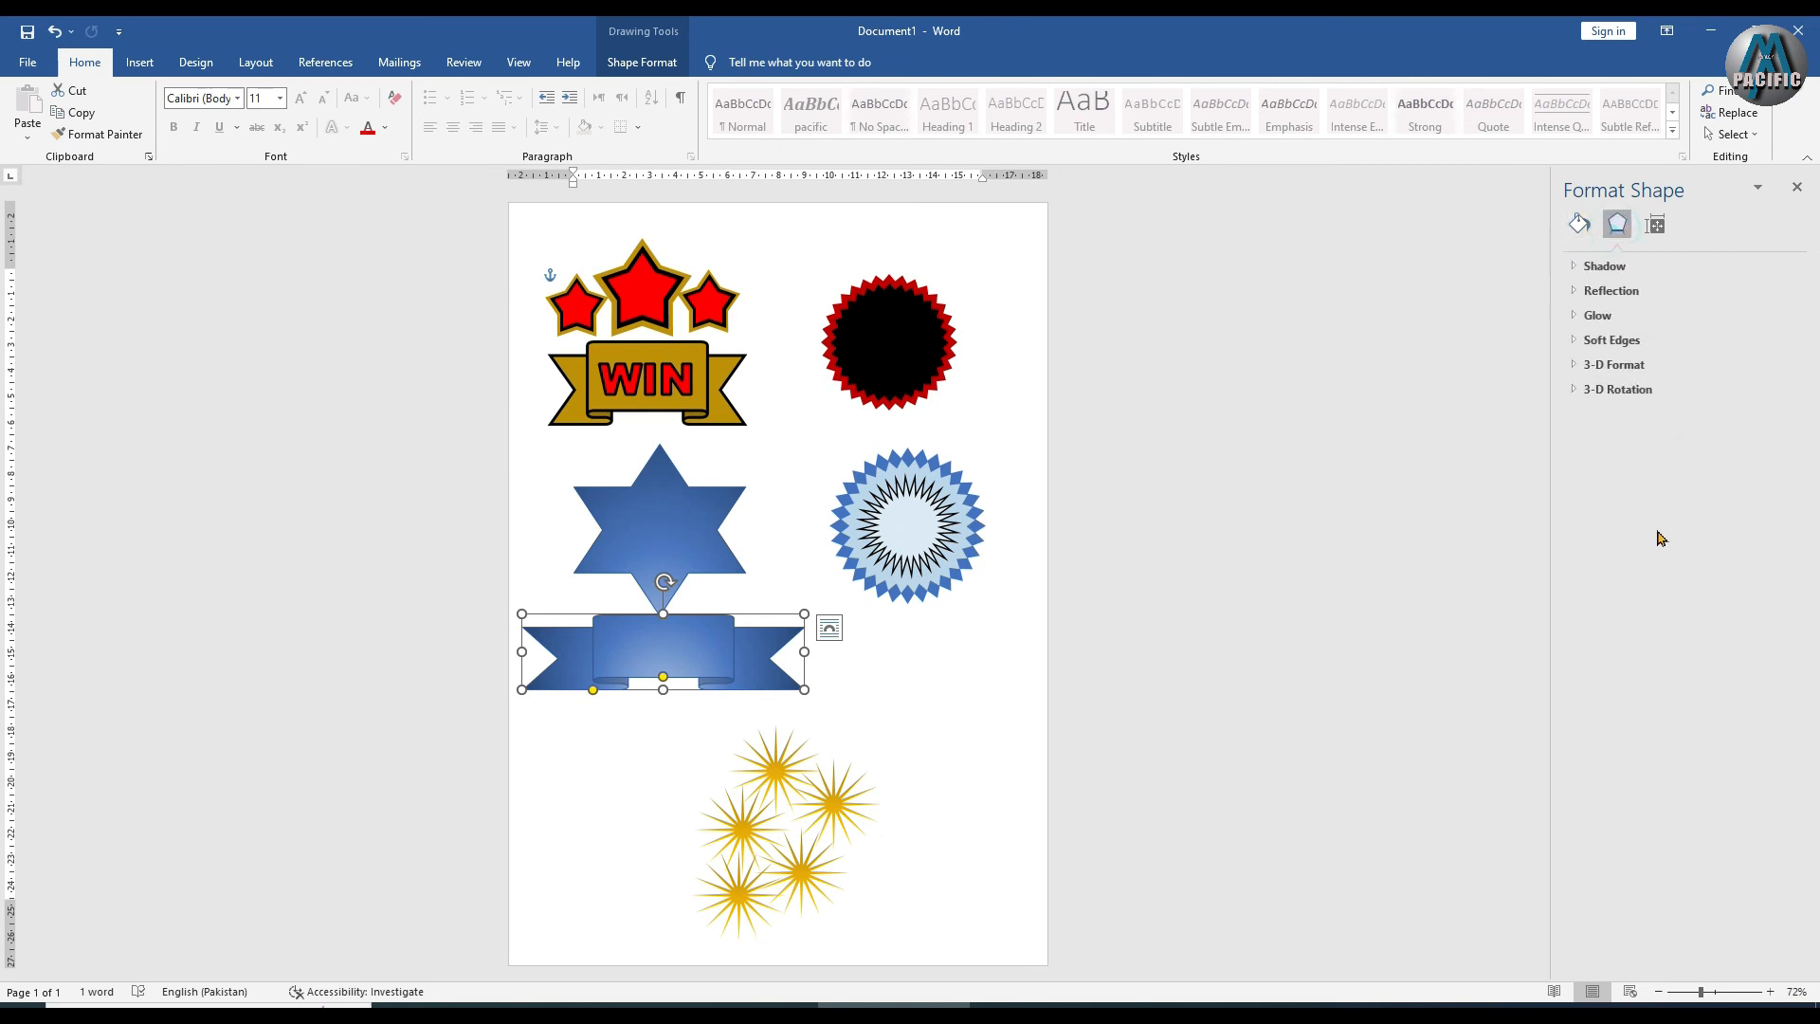
{"action": "left_click", "coordinate": [1580, 368]}
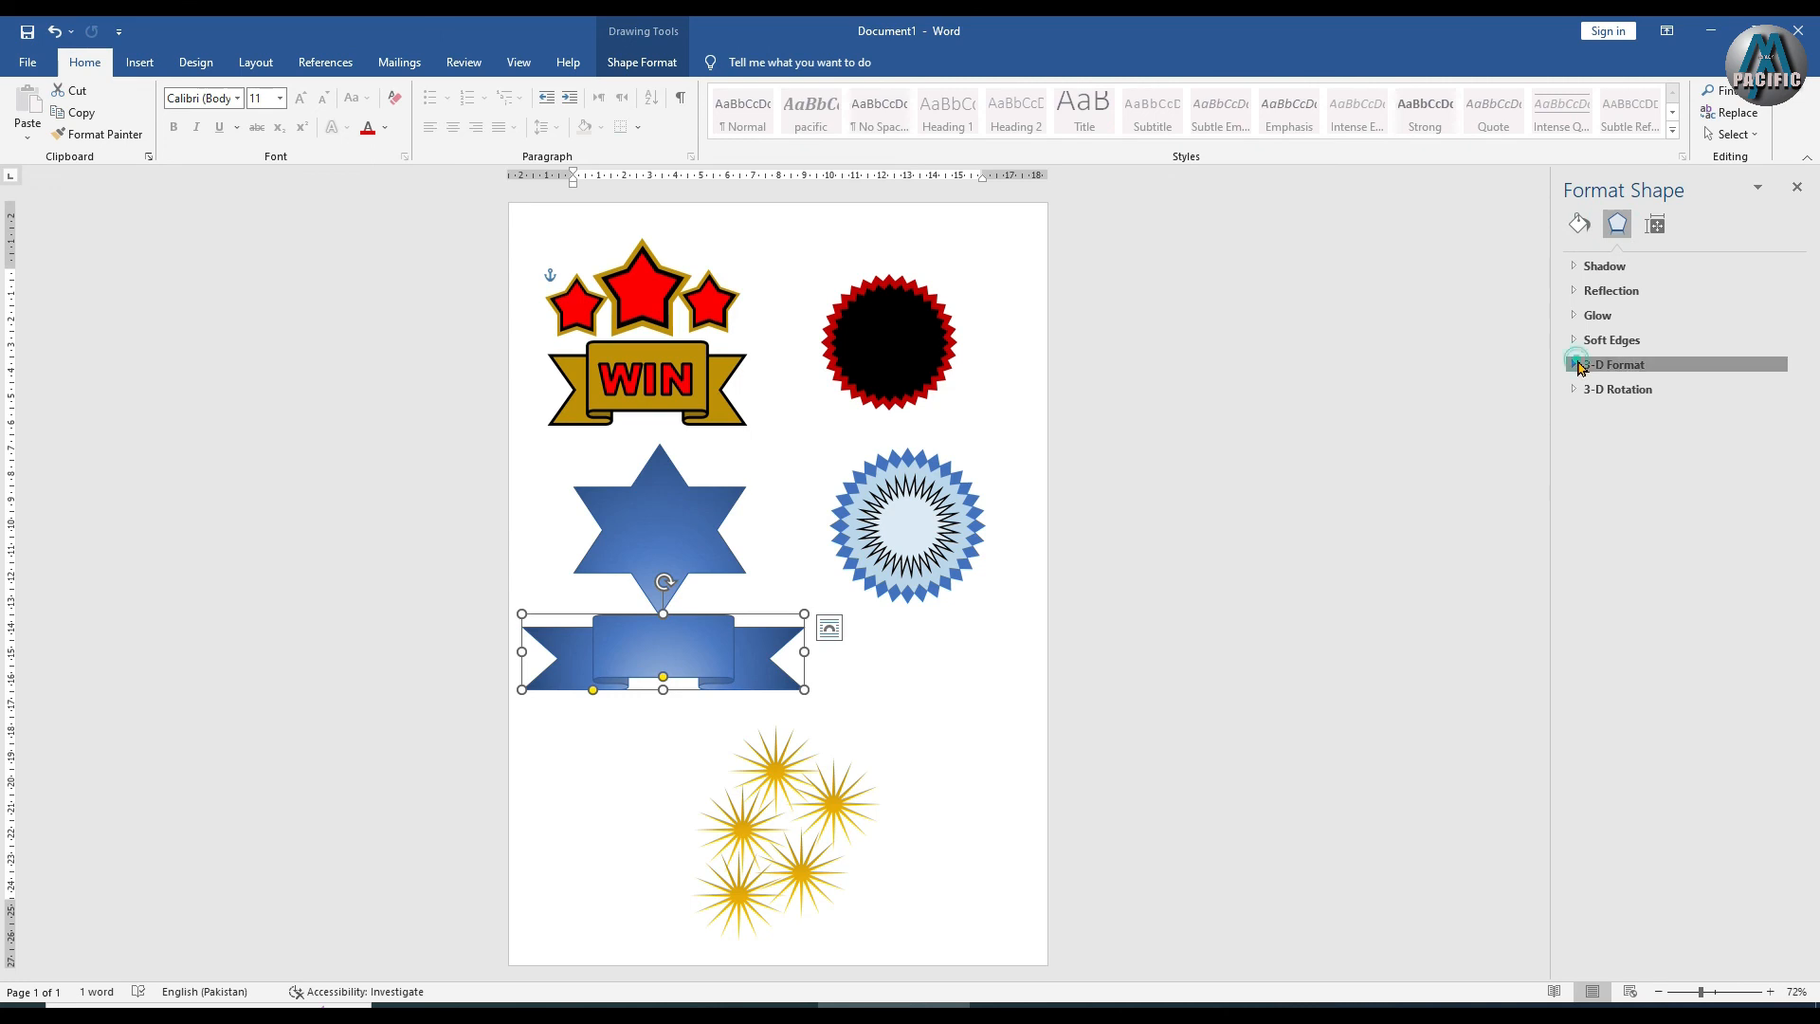
{"action": "left_click", "coordinate": [1621, 666]}
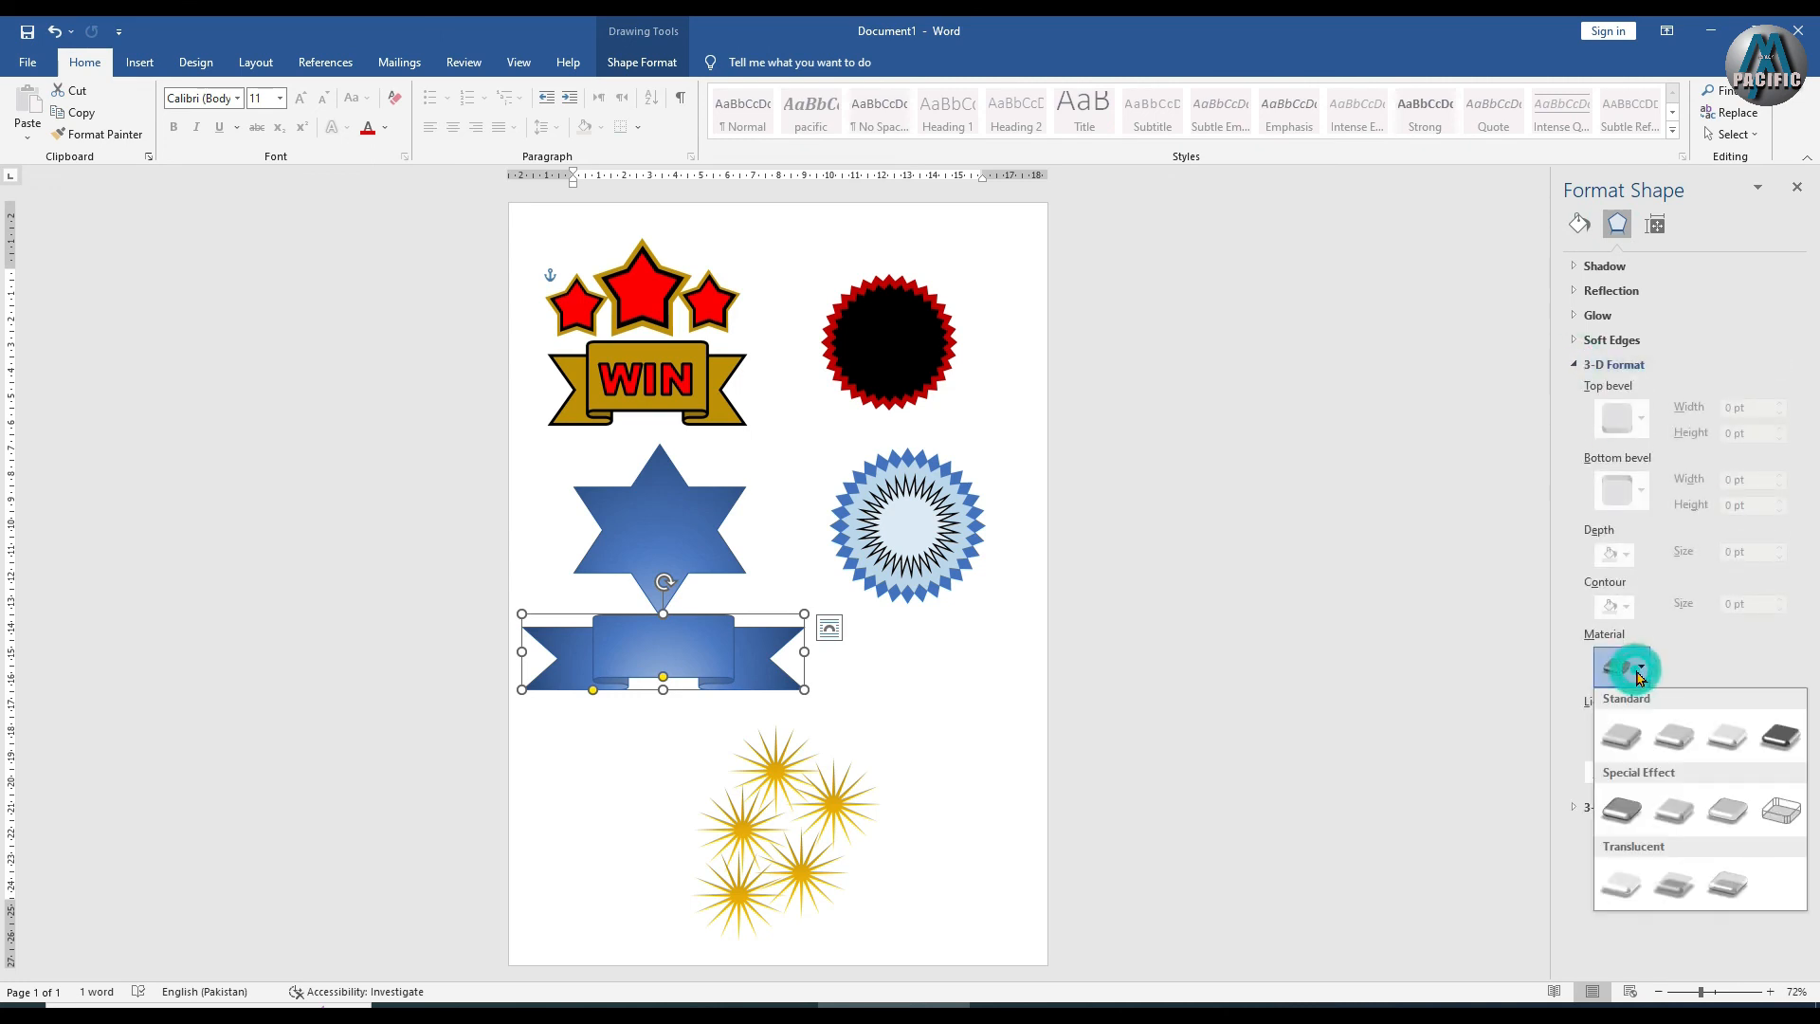
{"action": "left_click", "coordinate": [1633, 822]}
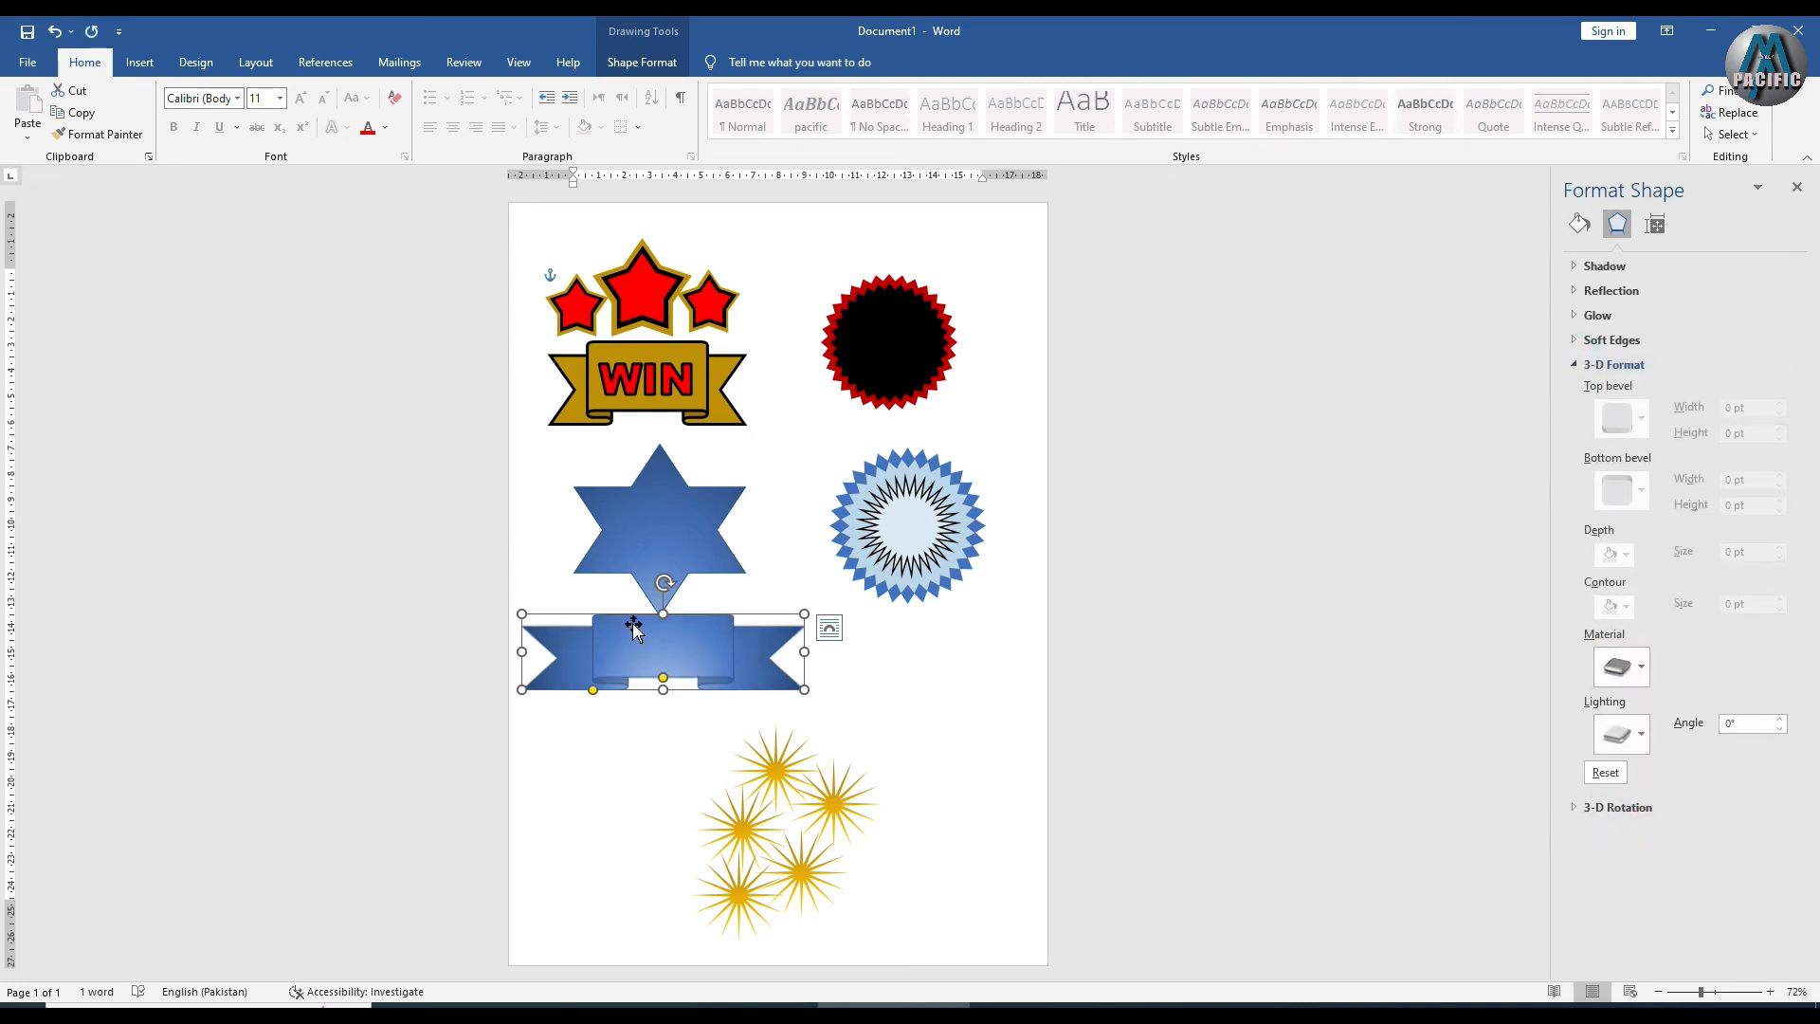
{"action": "left_click", "coordinate": [1635, 674]}
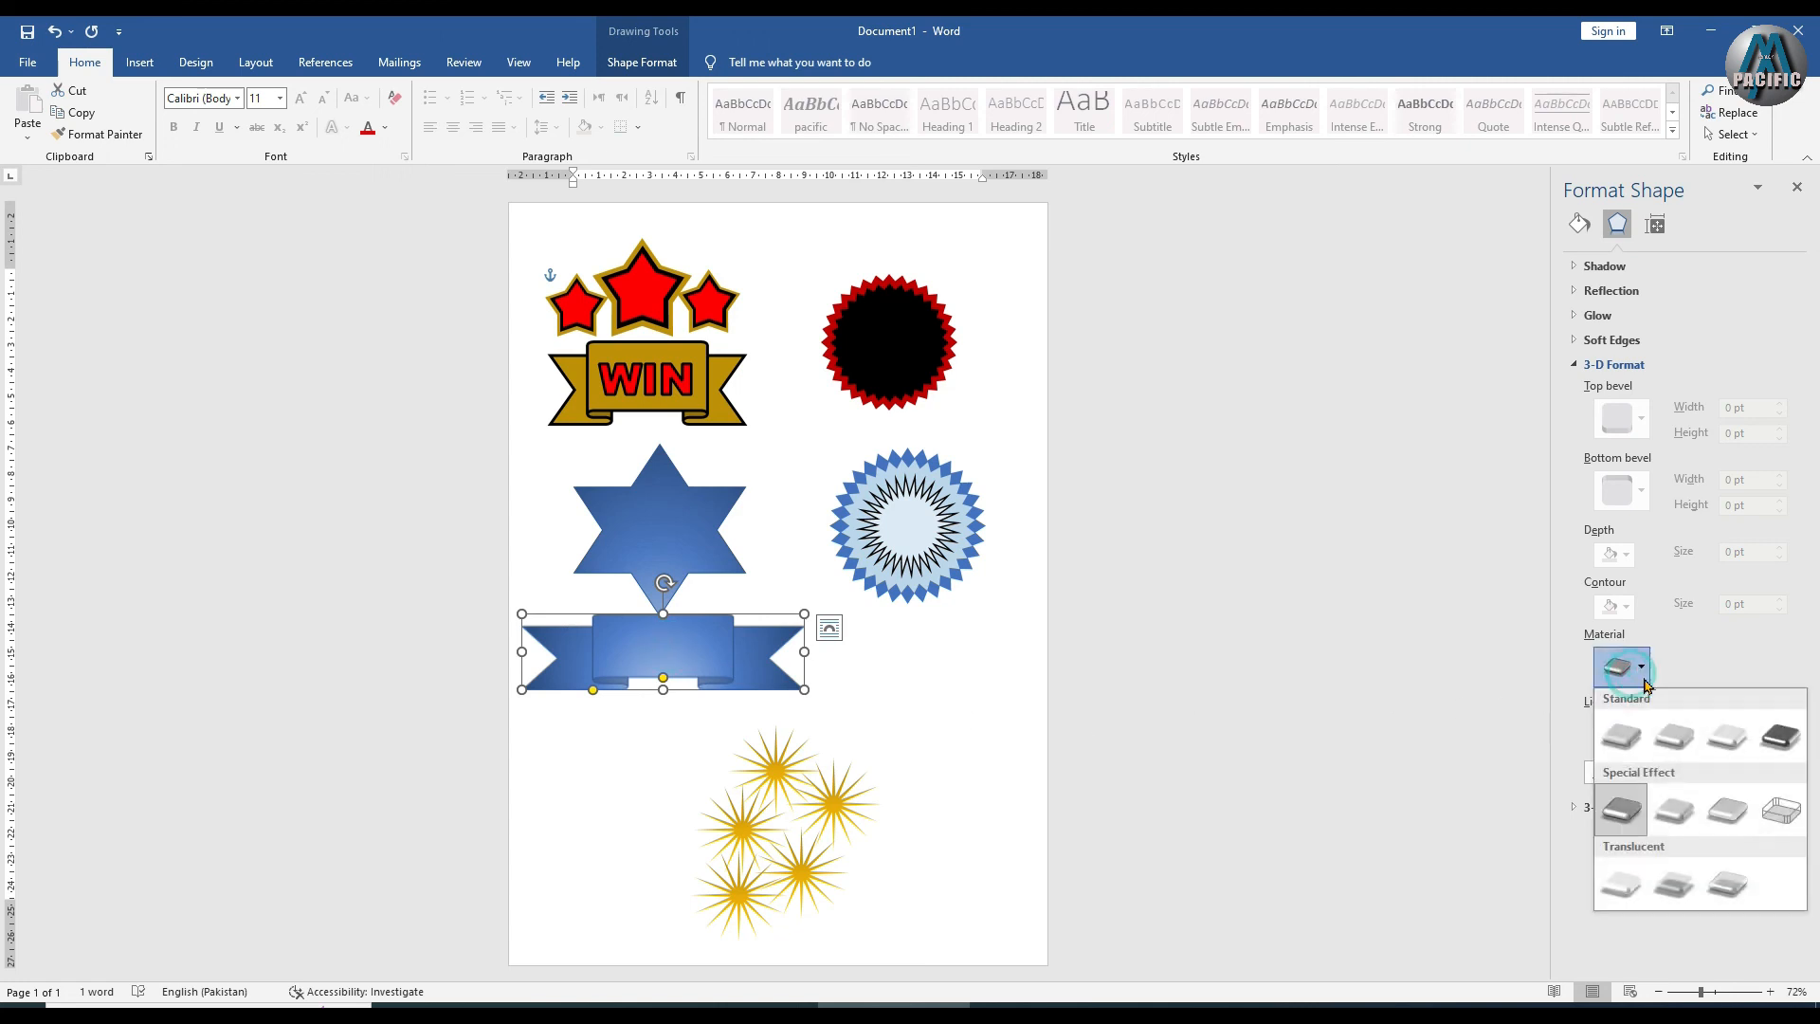
{"action": "left_click", "coordinate": [1635, 672]}
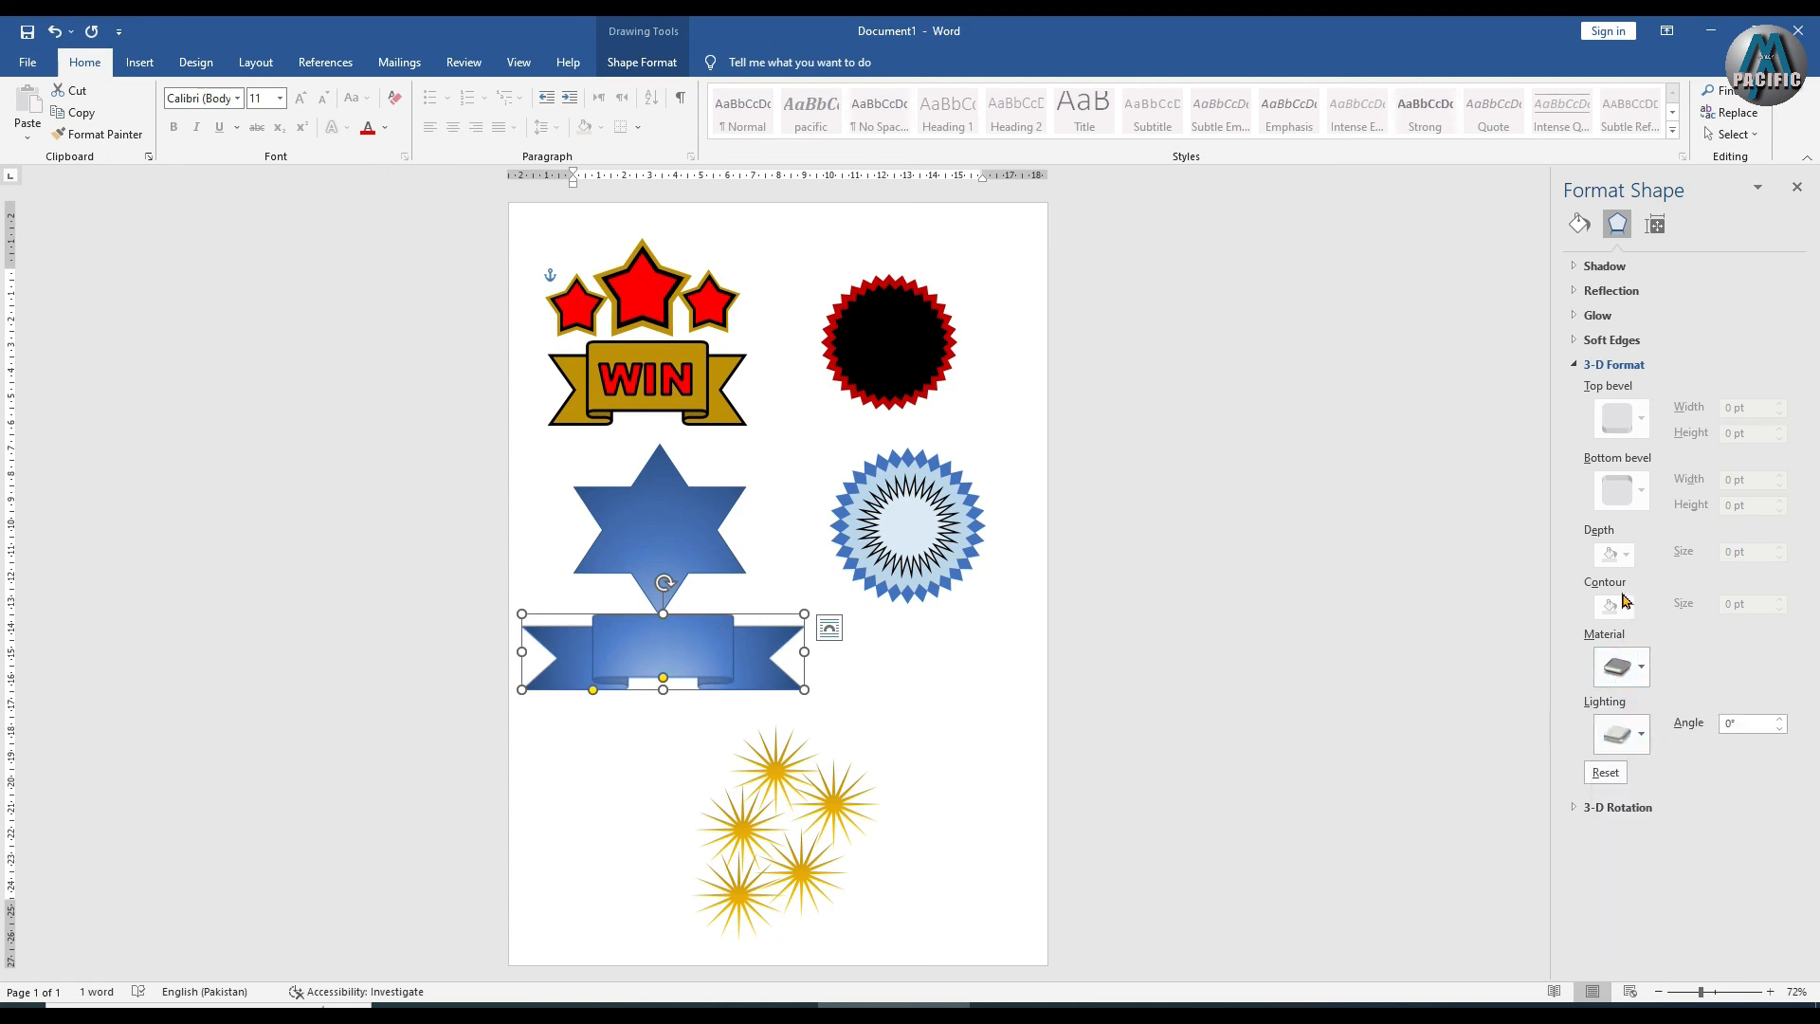
{"action": "left_click", "coordinate": [1632, 734]}
{"action": "left_click", "coordinate": [1730, 545]}
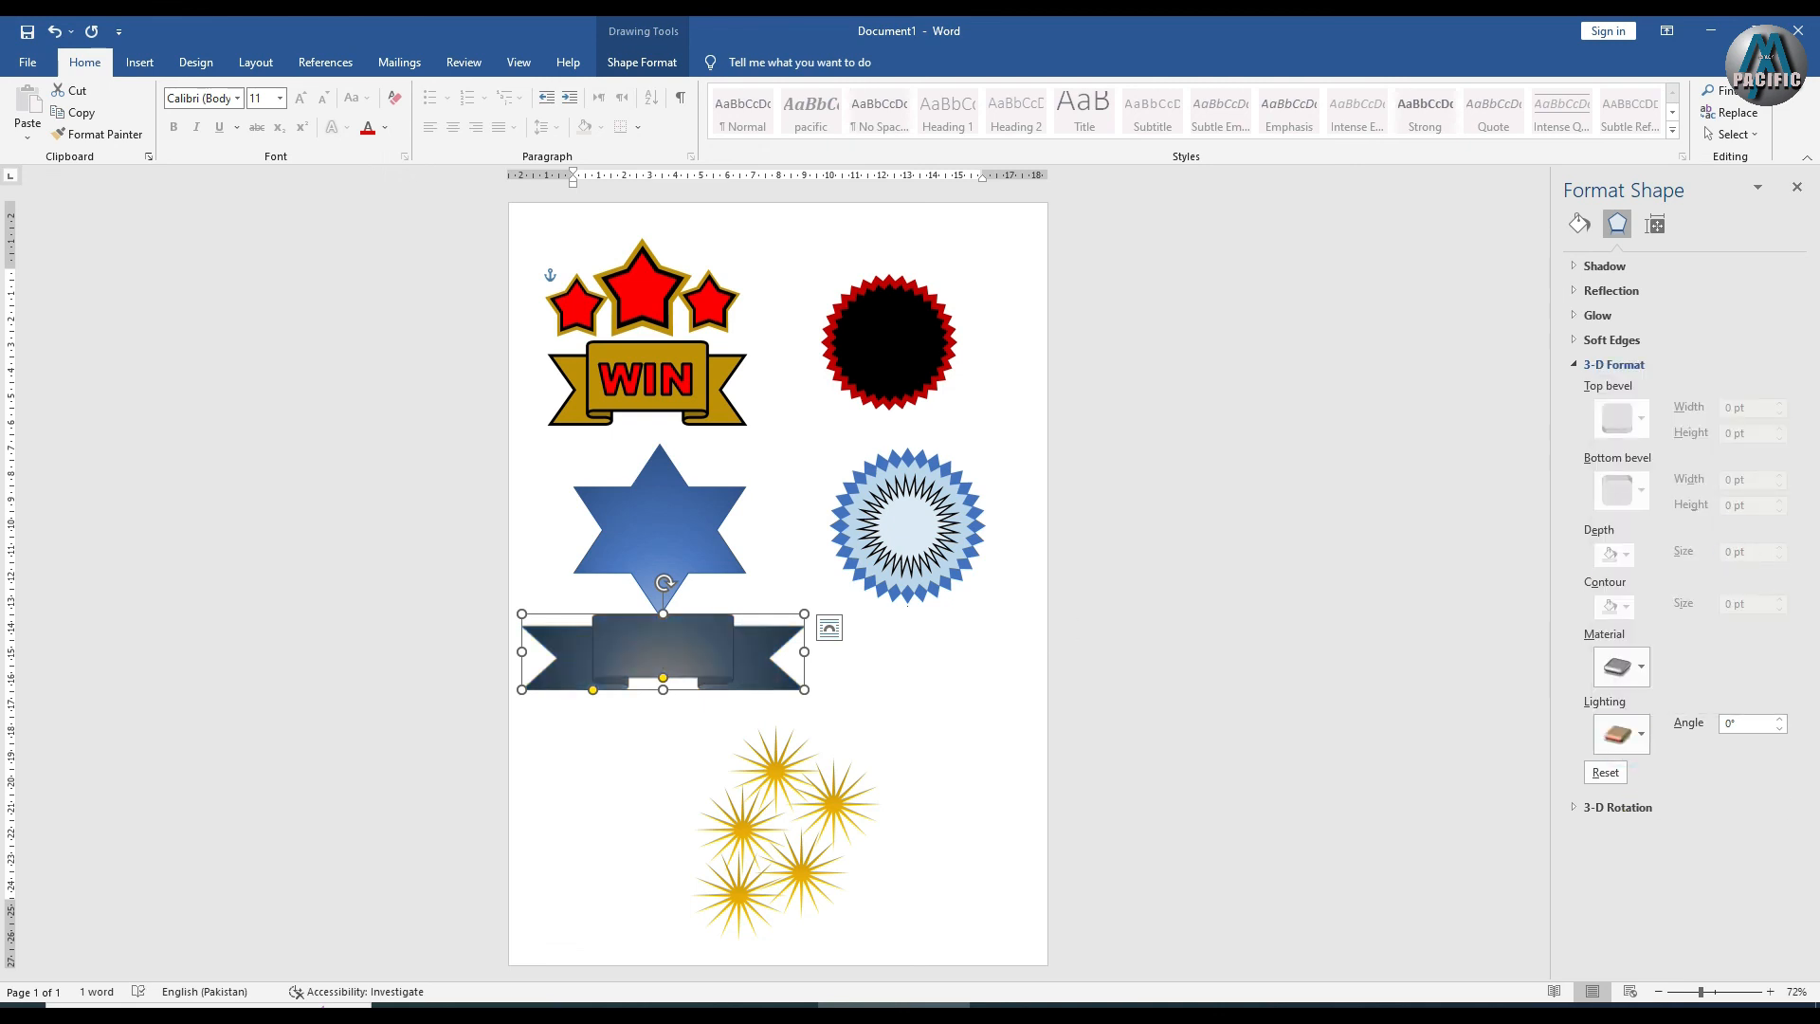
Select the blue six-pointed star and open its 3-D material choices
{"action": "left_click", "coordinate": [674, 537]}
{"action": "left_click", "coordinate": [1635, 674]}
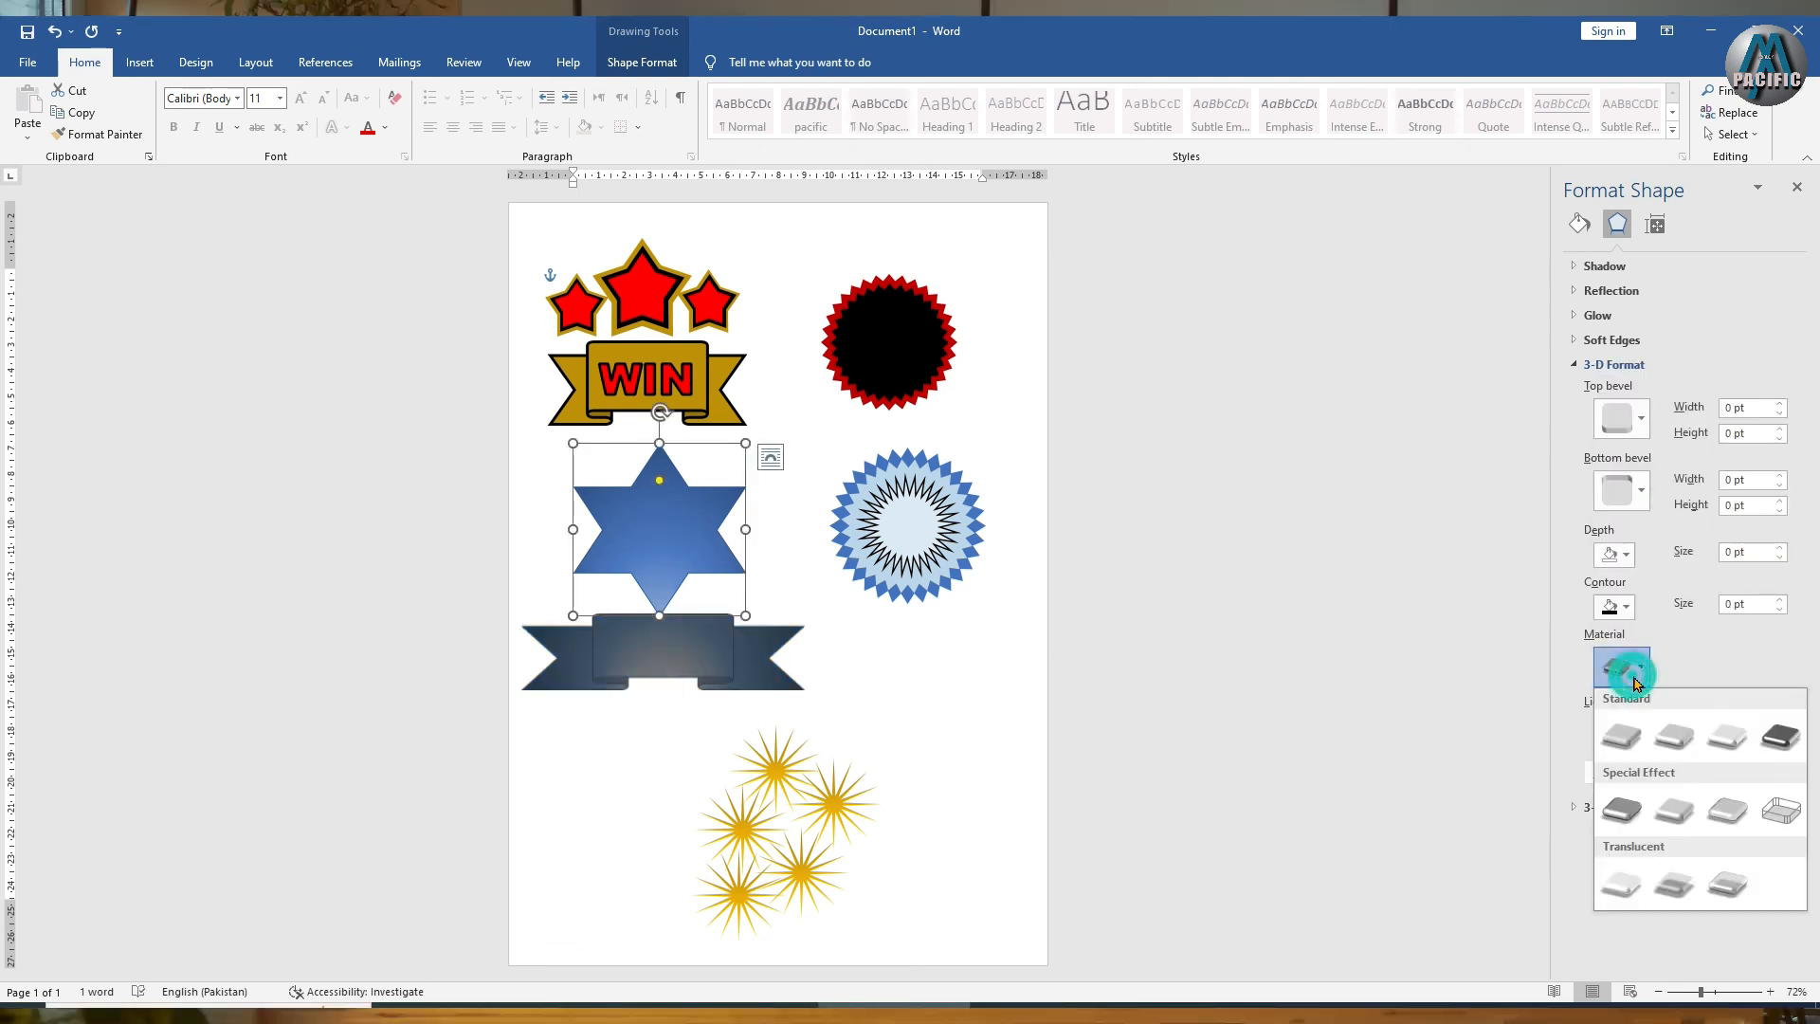